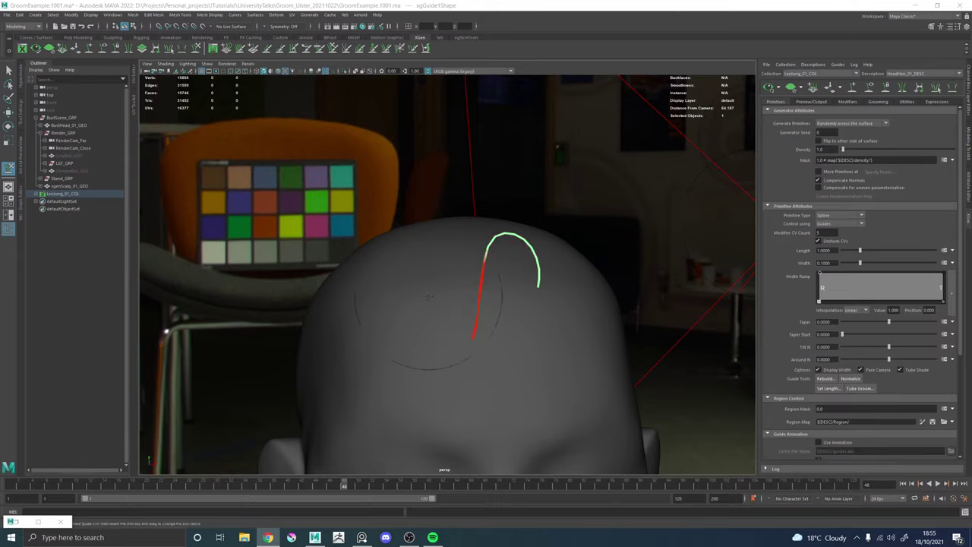
Inspect the guide from the front and compare its curve with the parted fringe in the reference photo.
alt+drag(553, 262, 532, 253)
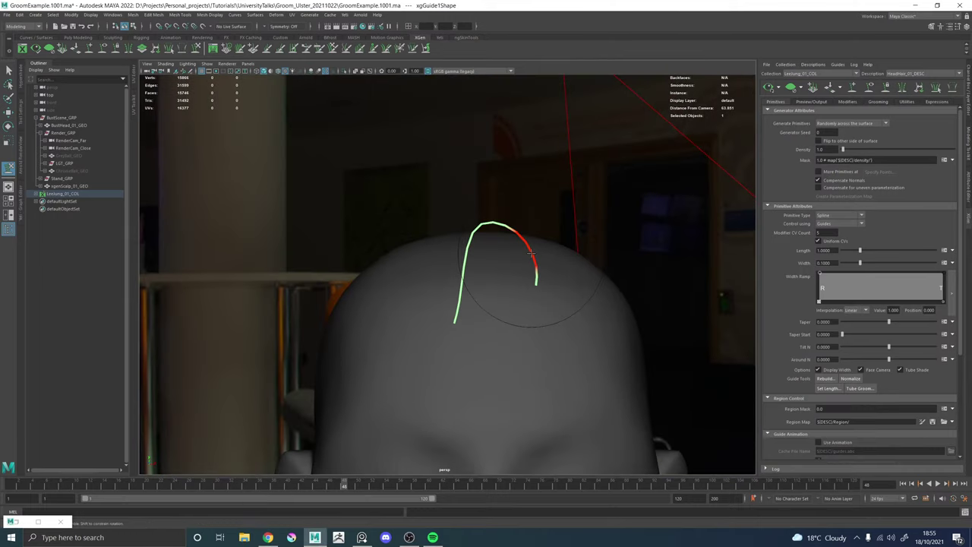
mouse_move(531, 254)
alt+mouse_down()
mouse_move(471, 271)
mouse_move(488, 328)
mouse_move(504, 329)
mouse_move(369, 274)
mouse_move(505, 290)
alt+mouse_up()
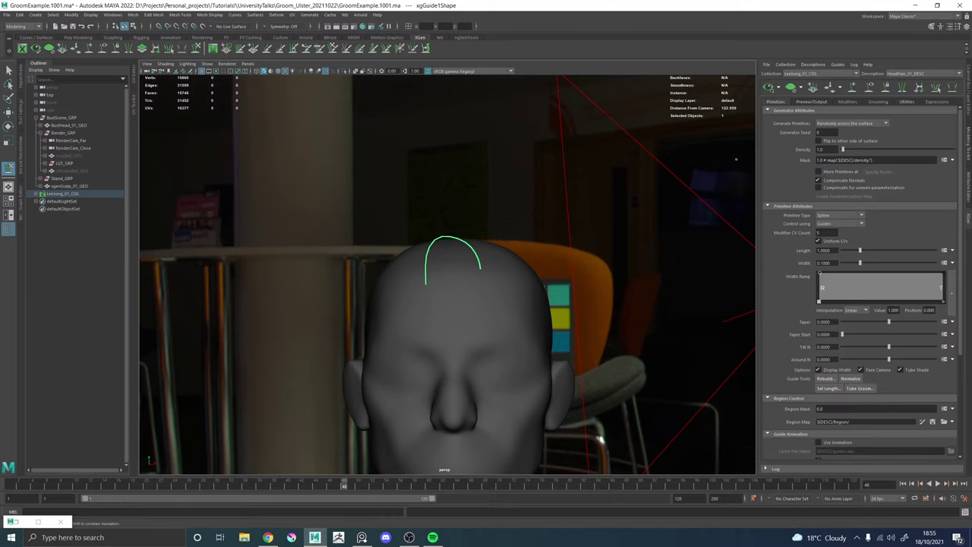
key(alt+Tab)
right_drag(751, 118, 707, 122)
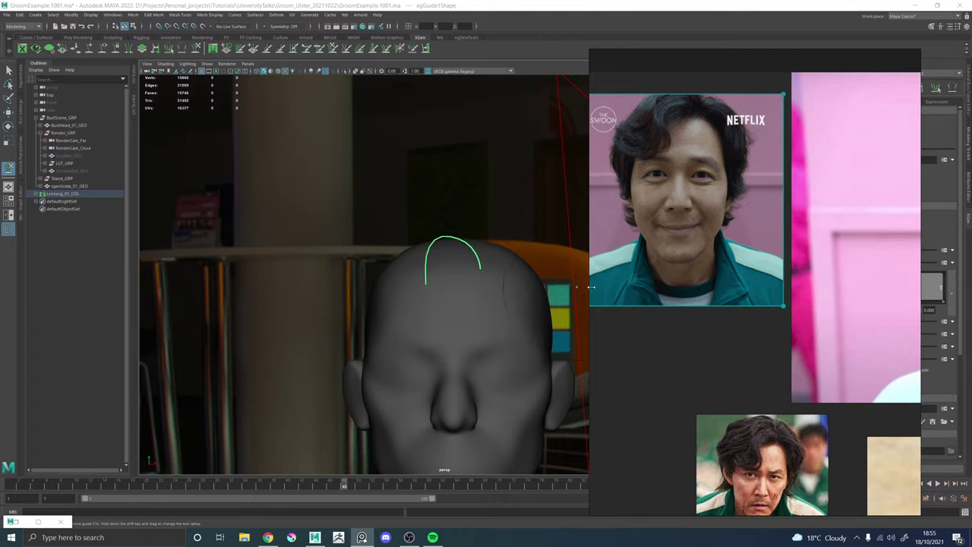
right_drag(693, 170, 971, 141)
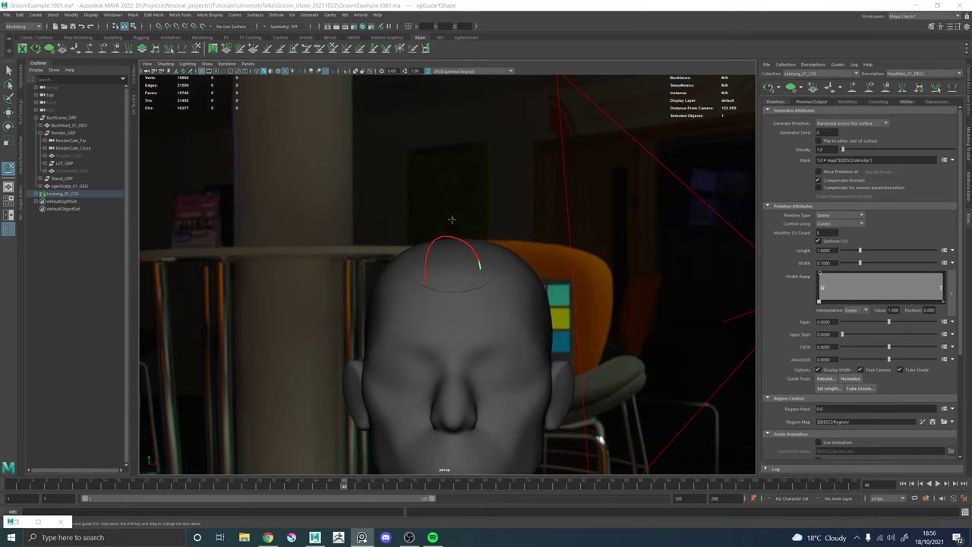
Shift the guide's root slightly along the front of the scalp.
alt+drag(448, 219, 324, 180)
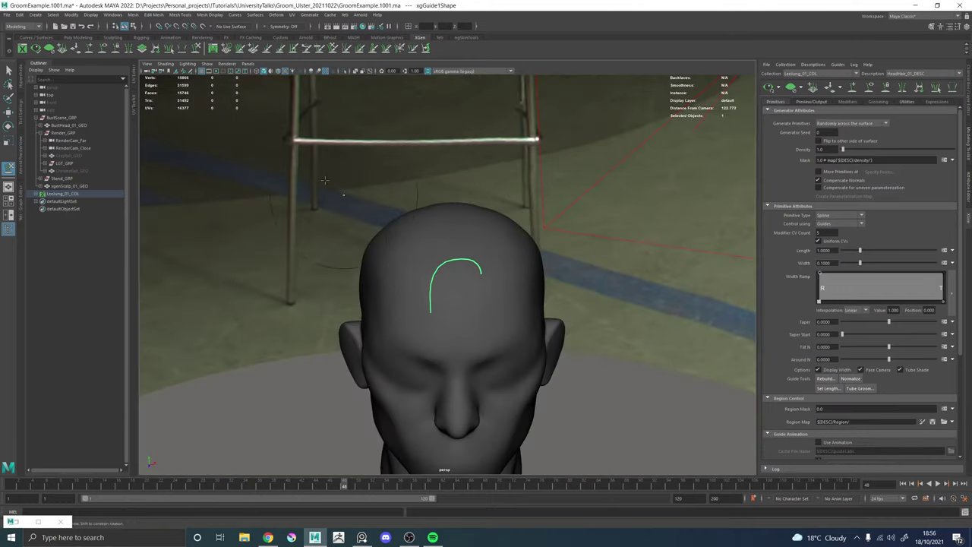
click(89, 49)
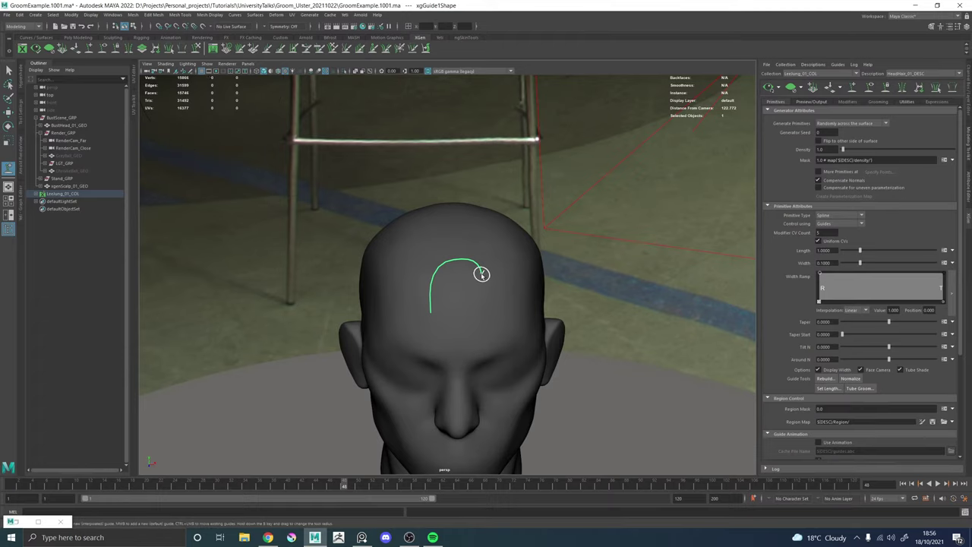
mouse_move(481, 275)
ctrl+mouse_down()
mouse_move(465, 275)
mouse_move(477, 261)
mouse_move(369, 269)
mouse_move(349, 310)
ctrl+mouse_up()
scroll(479, 280, up, 3)
Sculpt the lower half of the guide sideways so it curves down over the middle of the forehead.
click(197, 49)
alt+drag(350, 318, 401, 334)
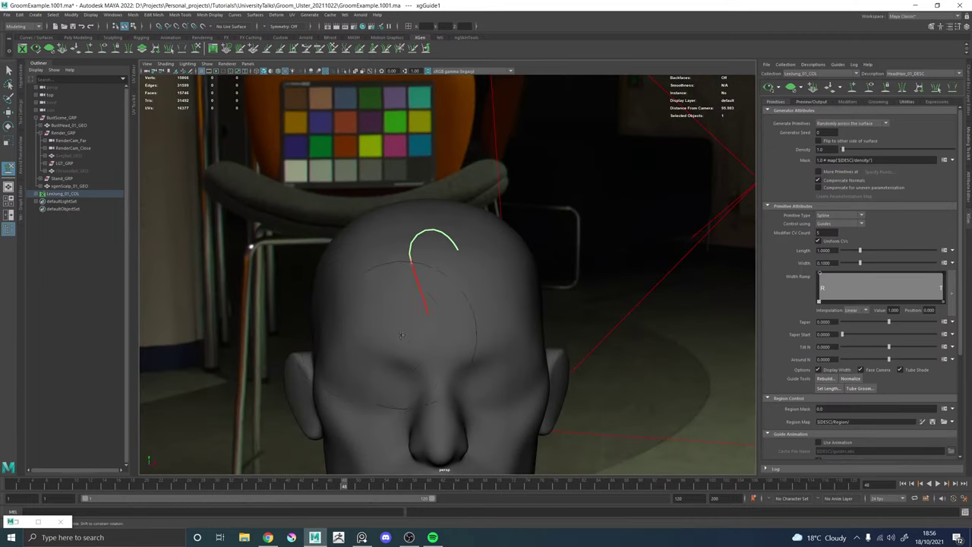
drag(453, 372, 427, 366)
alt+drag(483, 321, 490, 325)
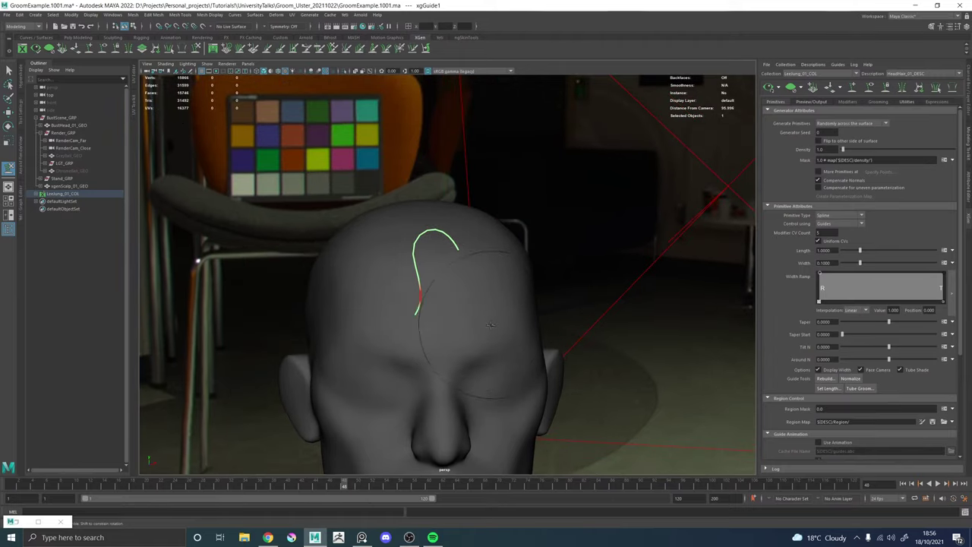
drag(390, 365, 388, 384)
alt+drag(471, 334, 422, 301)
alt+middle_drag(422, 302, 432, 327)
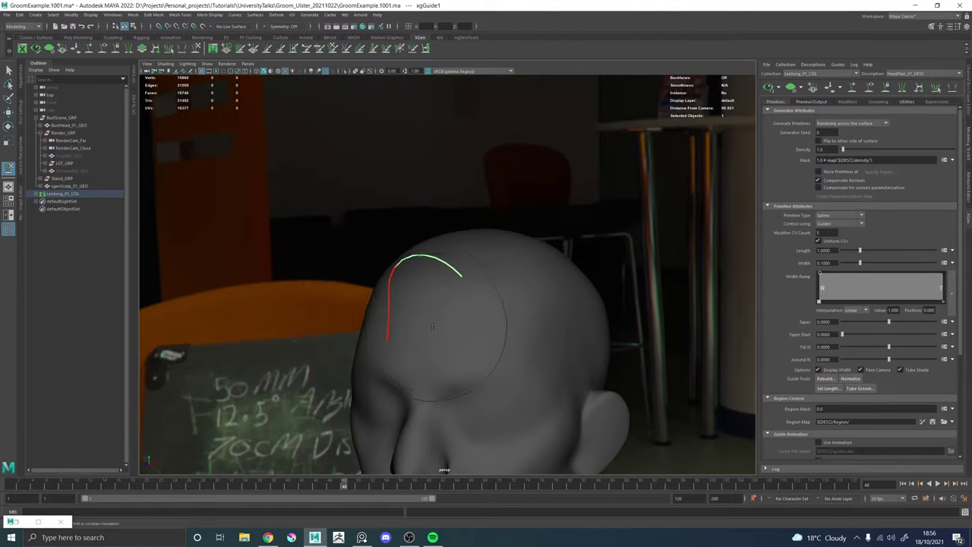
alt+right_drag(432, 327, 497, 331)
Sculpt the hanging part of the guide in profile so it falls closer to the forehead.
mouse_move(497, 331)
alt+mouse_down()
mouse_move(419, 293)
mouse_move(423, 260)
mouse_move(399, 275)
mouse_move(406, 307)
alt+mouse_up()
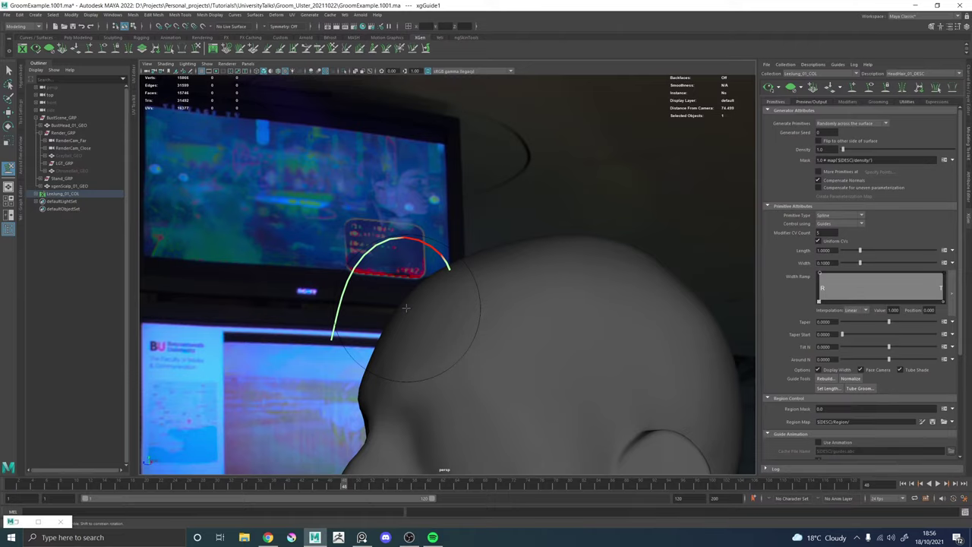
alt+drag(406, 307, 379, 304)
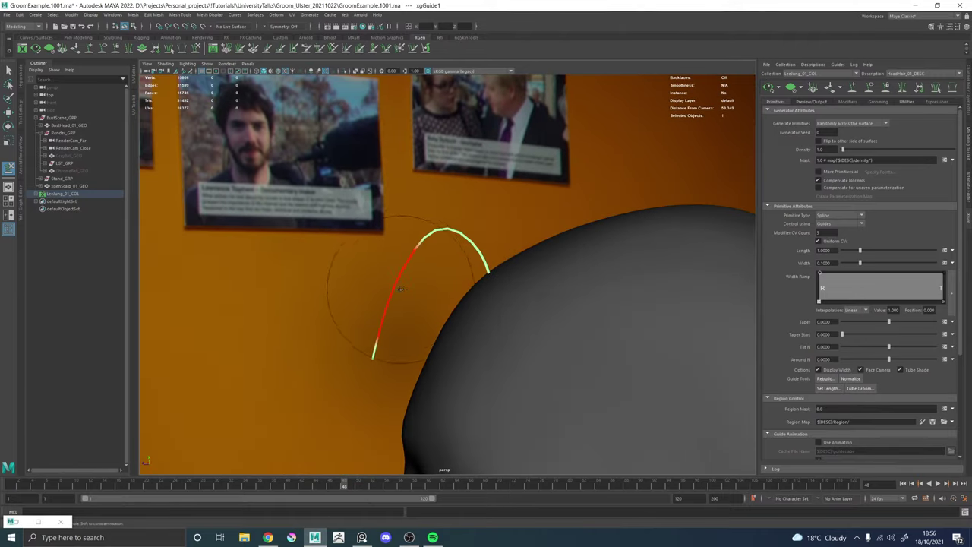
mouse_move(398, 270)
mouse_down()
mouse_move(380, 282)
mouse_move(386, 293)
mouse_move(497, 299)
mouse_move(425, 303)
mouse_move(384, 334)
mouse_move(418, 351)
mouse_up()
alt+right_drag(417, 353, 387, 323)
alt+right_drag(469, 281, 579, 332)
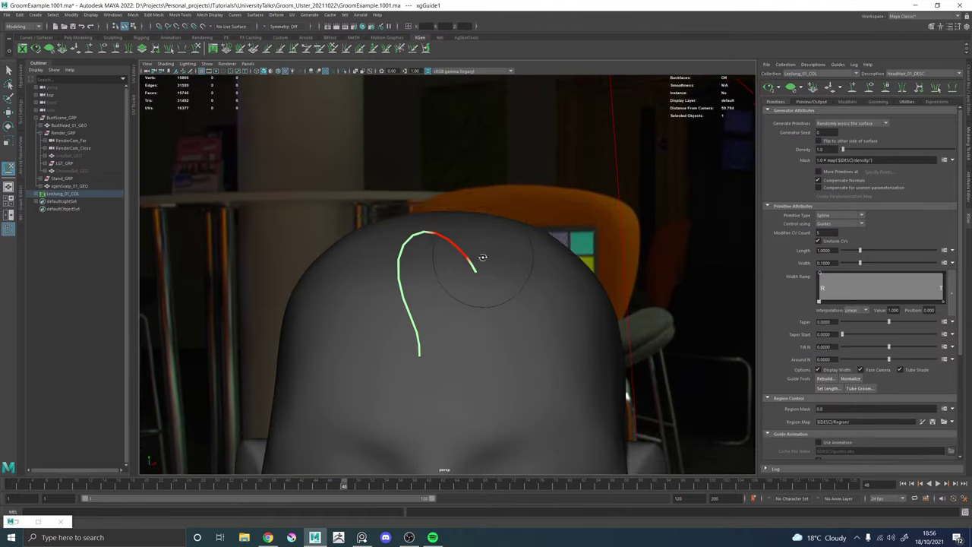
mouse_move(484, 257)
alt+mouse_down()
mouse_move(456, 288)
mouse_move(379, 299)
mouse_move(433, 289)
mouse_move(267, 278)
mouse_move(456, 271)
mouse_move(439, 251)
alt+mouse_up()
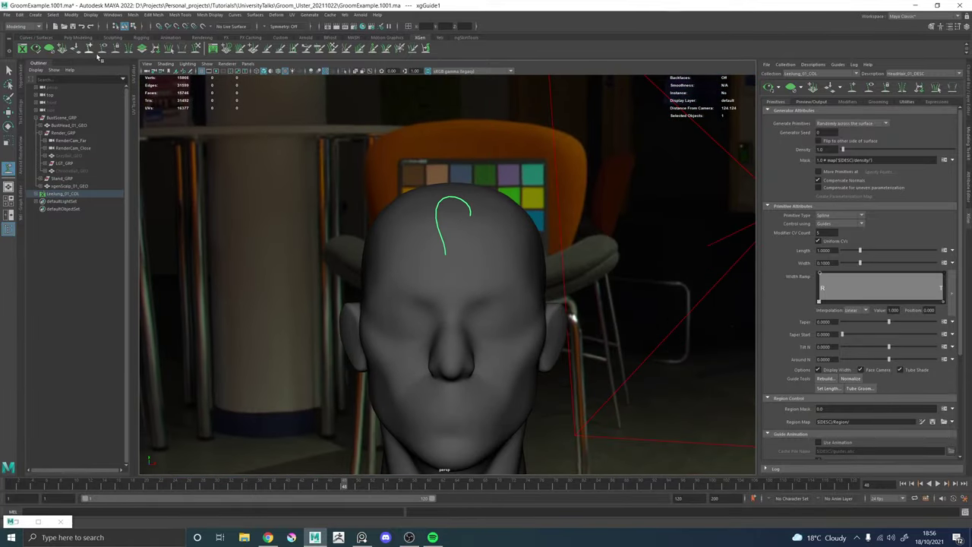
Add a second guide on the scalp beside the root of the first guide.
alt+drag(440, 228, 450, 251)
click(435, 221)
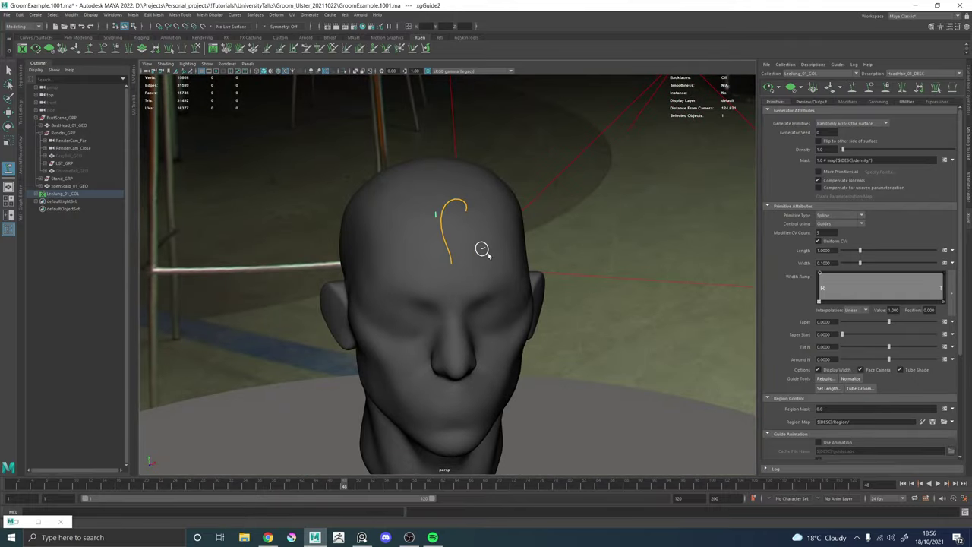
Copy the guide shape of the long arched guide.
key(w)
click(460, 201)
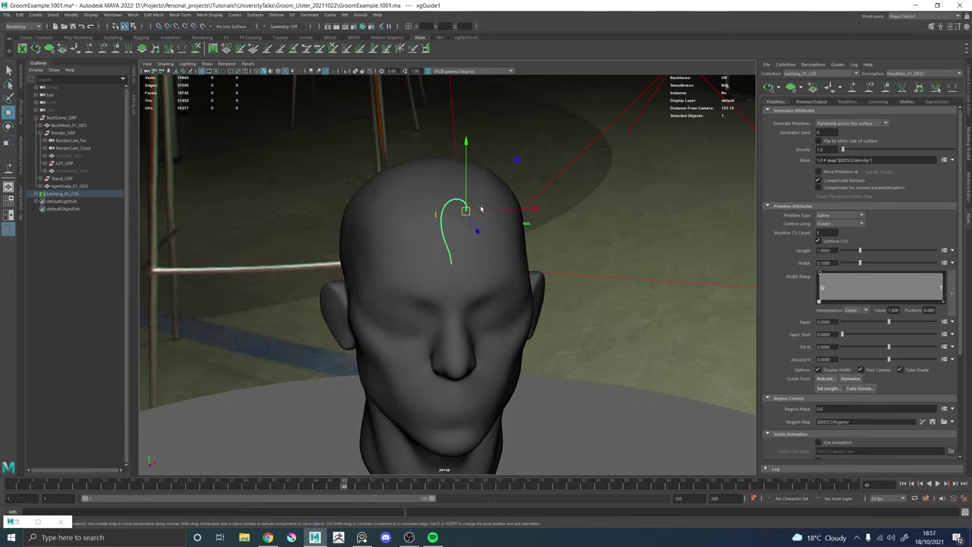
right_click(455, 201)
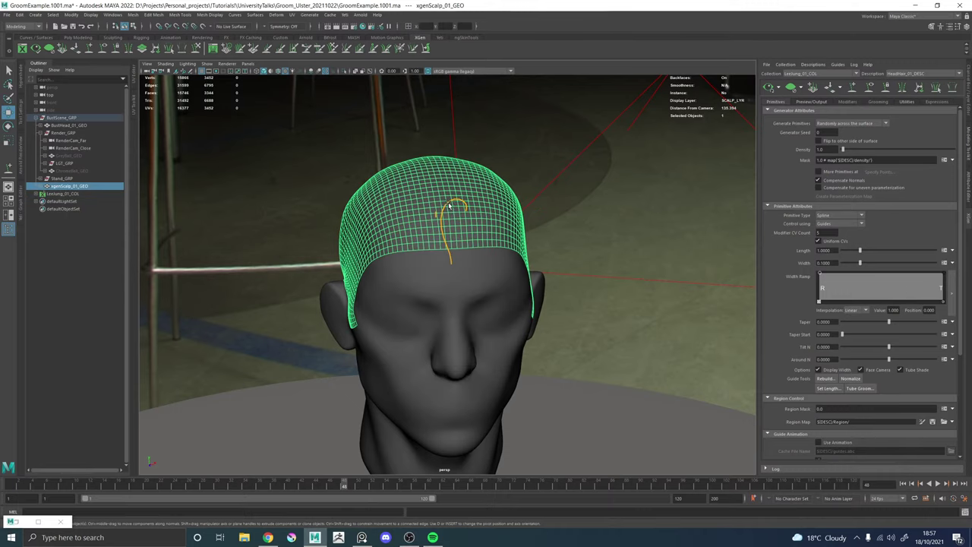
click(448, 204)
alt+drag(448, 203, 524, 189)
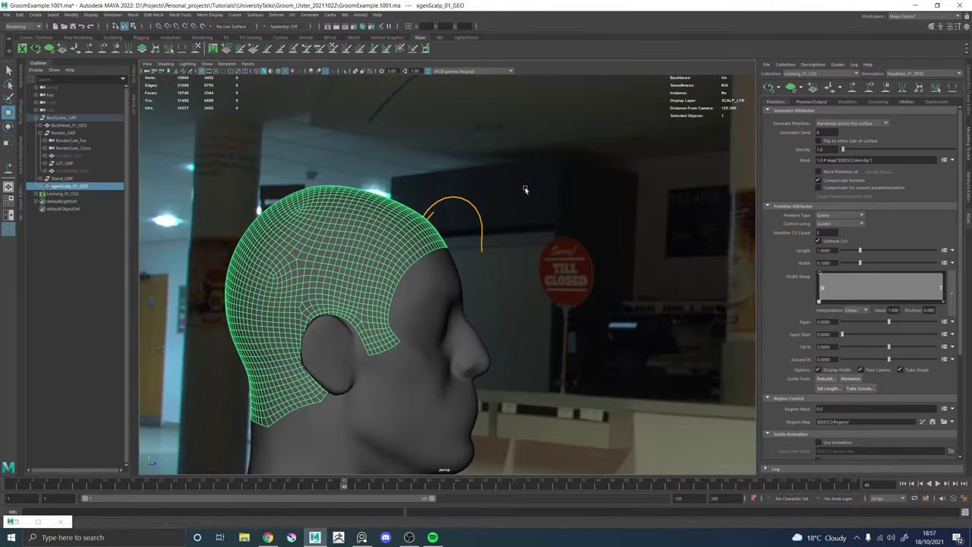
click(474, 205)
click(475, 208)
right_click(475, 208)
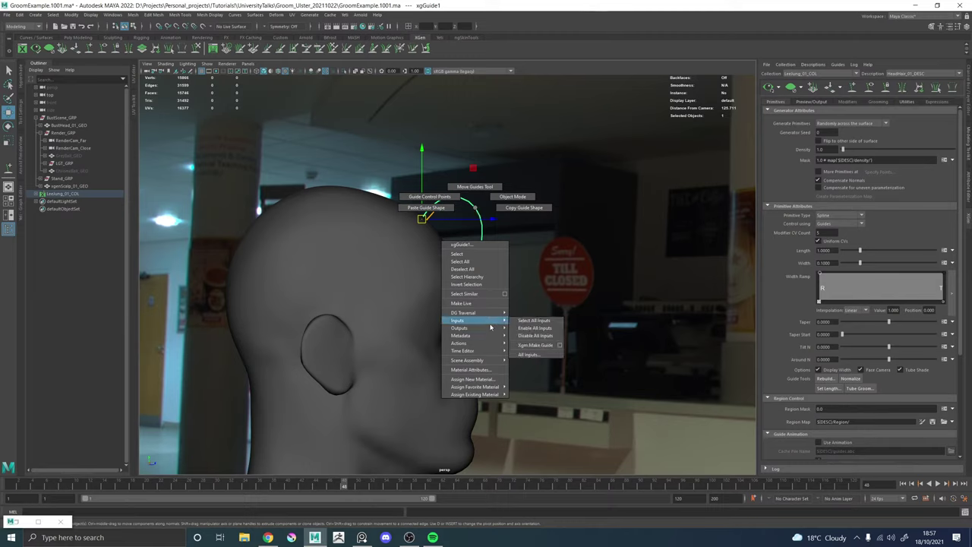
click(514, 210)
Paste the copied guide shape onto the short new guide.
alt+drag(422, 218, 445, 217)
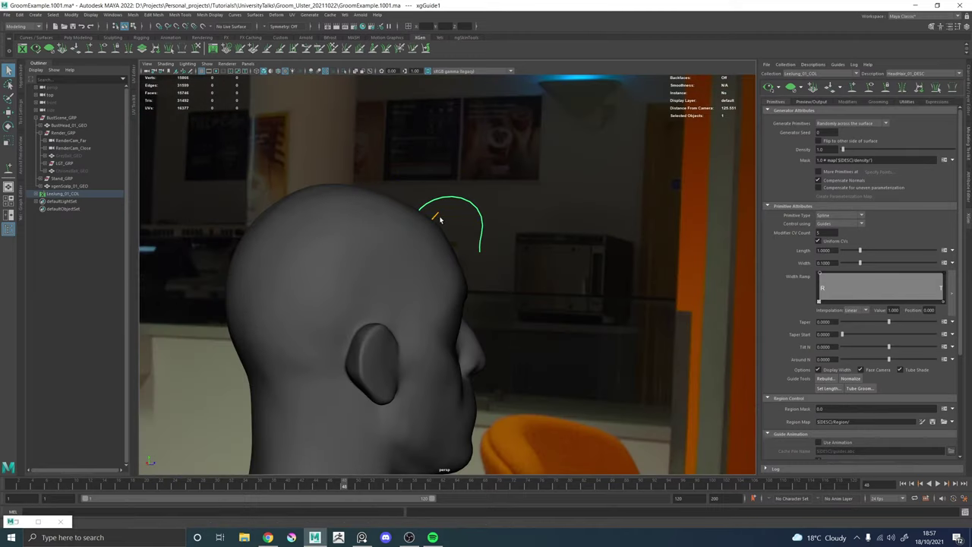
click(435, 217)
click(436, 217)
right_click(436, 217)
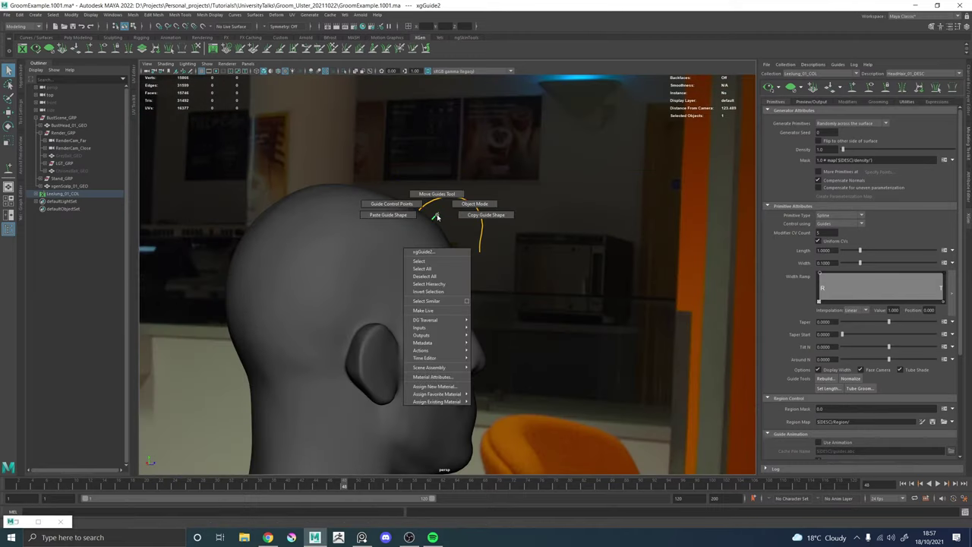
click(399, 216)
alt+drag(621, 256, 486, 255)
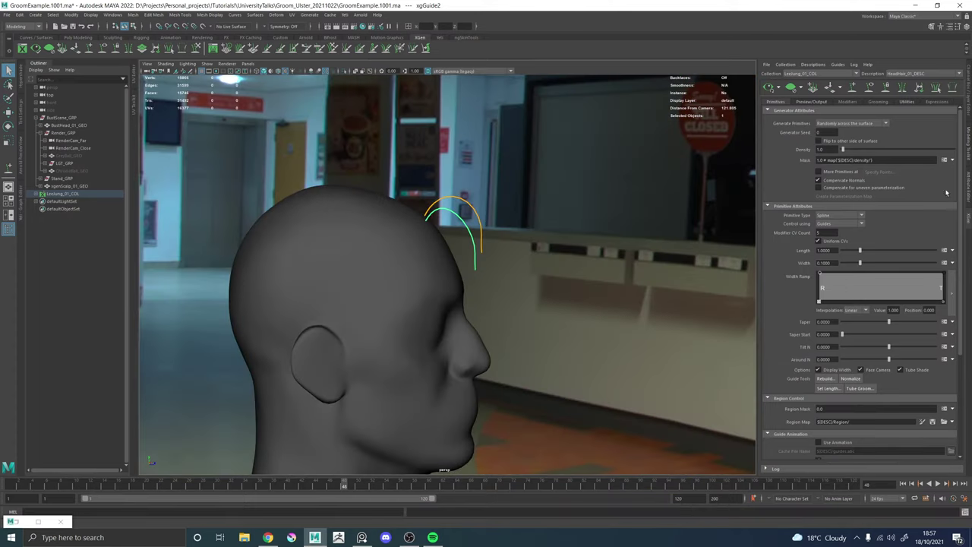
Put the dome light in a new black display layer named LGT_LYR and set that layer to reference.
click(546, 243)
click(967, 100)
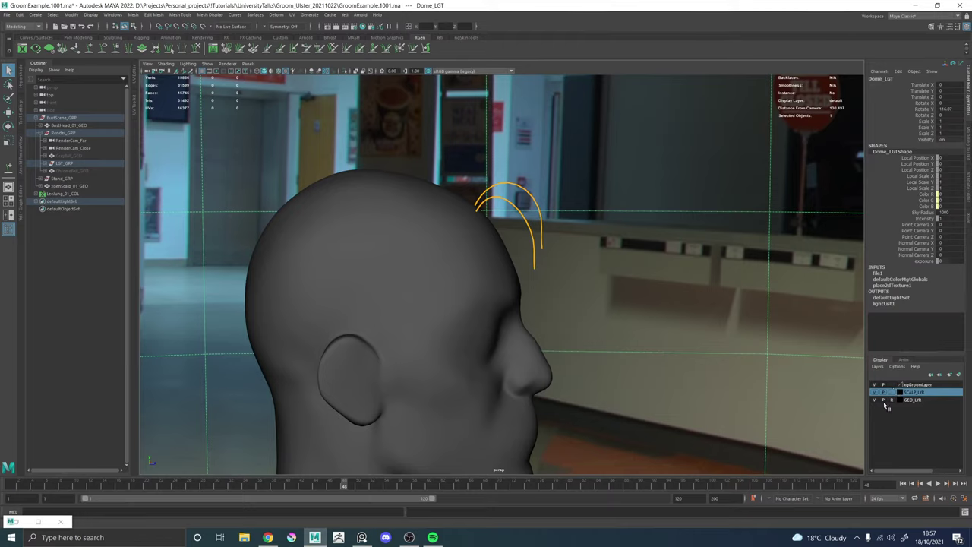
click(957, 375)
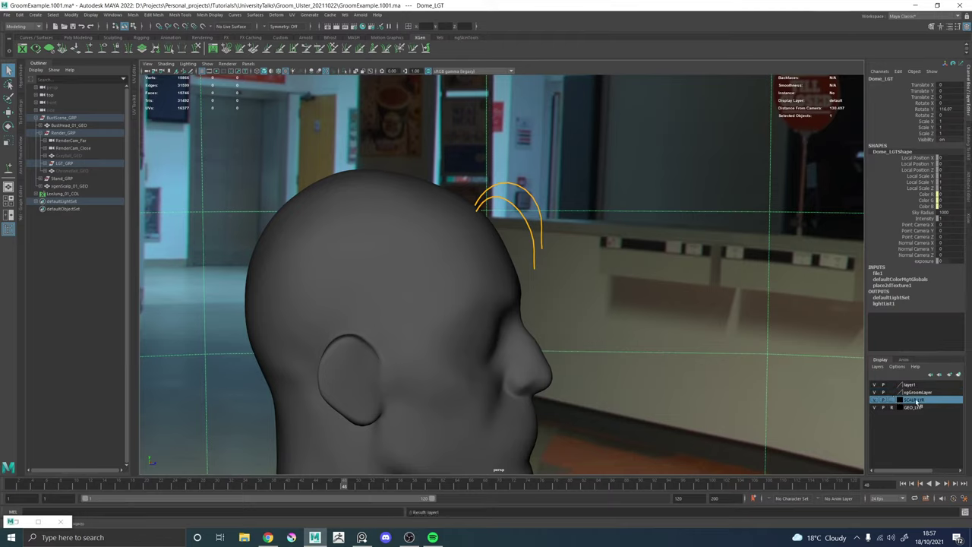
double_click(911, 385)
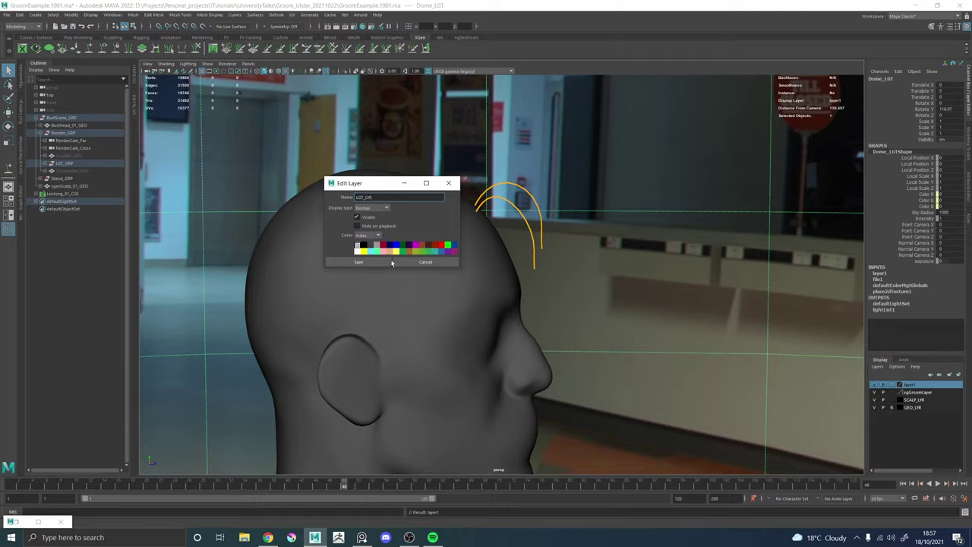
click(362, 246)
click(358, 262)
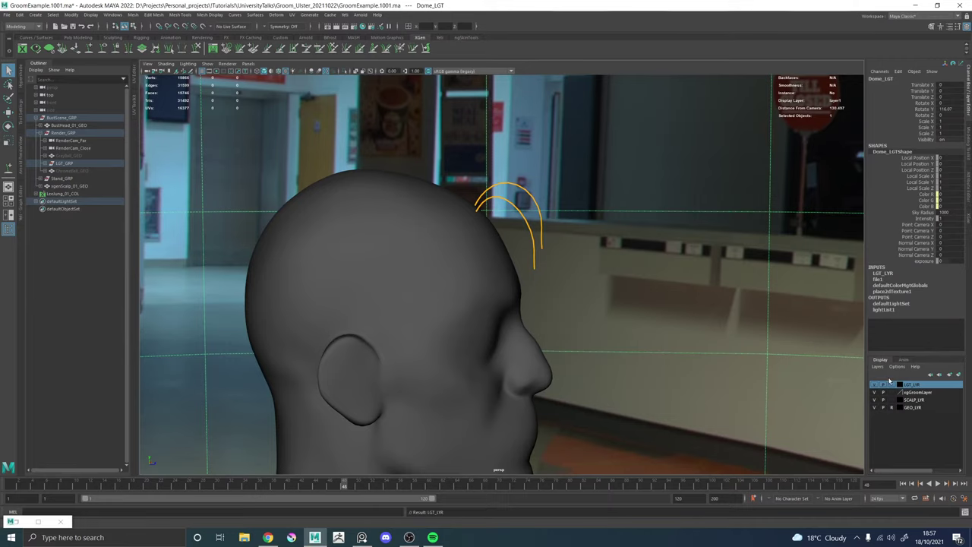
click(574, 255)
Sculpt the second guide so it runs down the forehead and flicks outward at the tip above the eye.
click(523, 215)
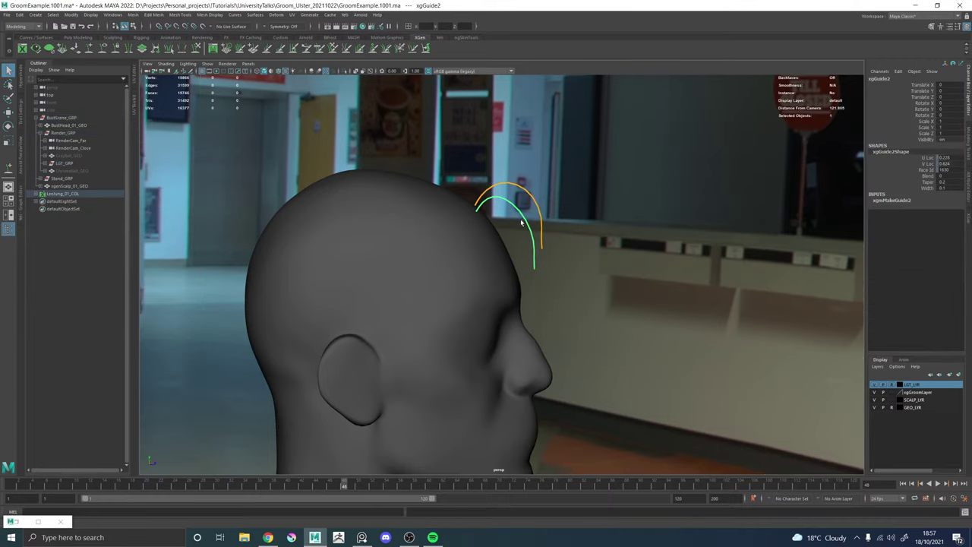
alt+drag(613, 225, 531, 226)
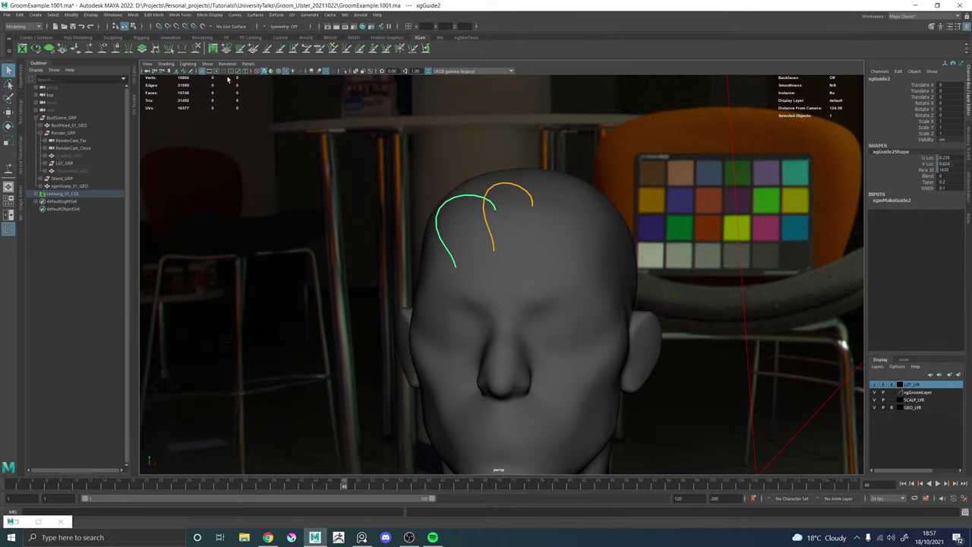
click(227, 50)
mouse_move(430, 275)
alt+mouse_down()
mouse_move(452, 297)
mouse_move(454, 288)
mouse_move(505, 300)
mouse_move(495, 288)
mouse_move(490, 322)
mouse_move(429, 342)
mouse_move(478, 338)
alt+mouse_up()
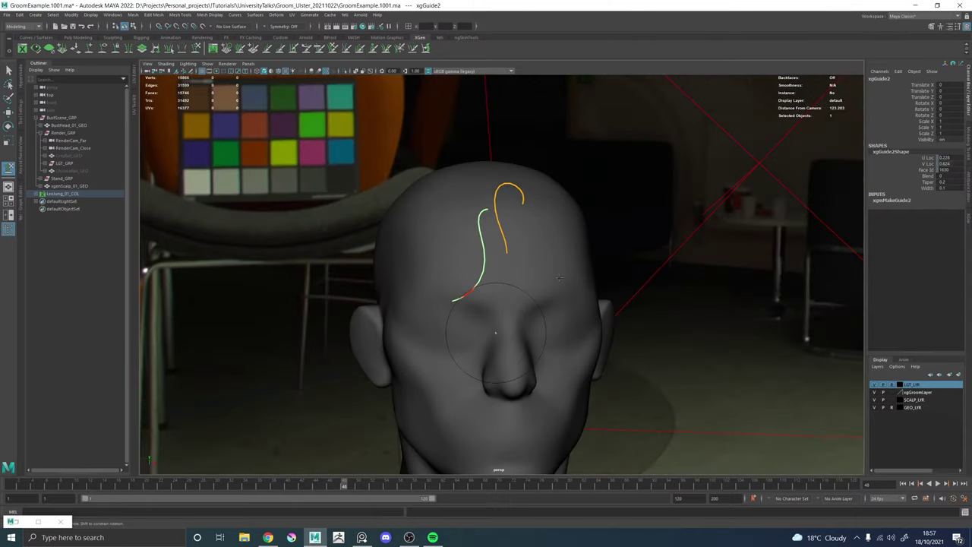
Compare the second guide's sweep with the fringe in the reference photo.
right_drag(971, 118, 626, 158)
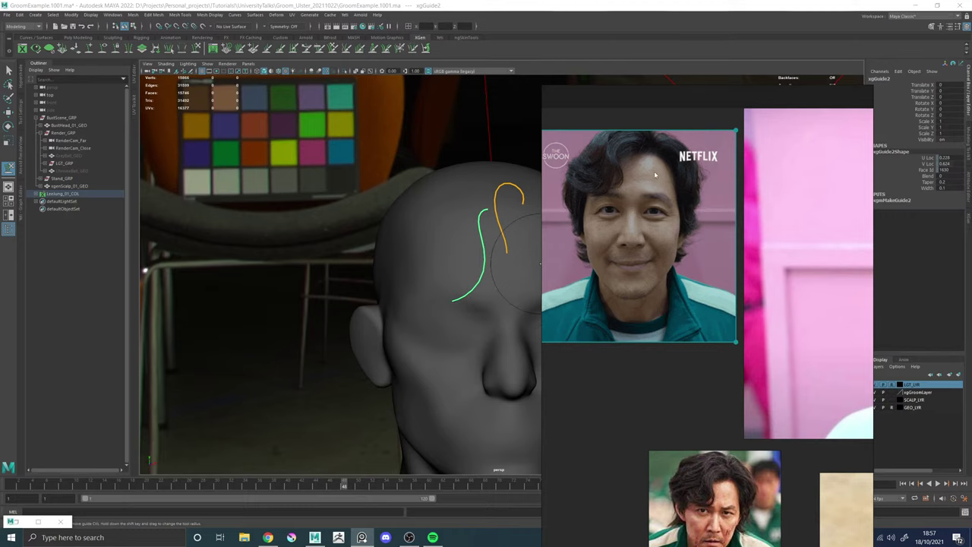
alt+drag(461, 373, 486, 273)
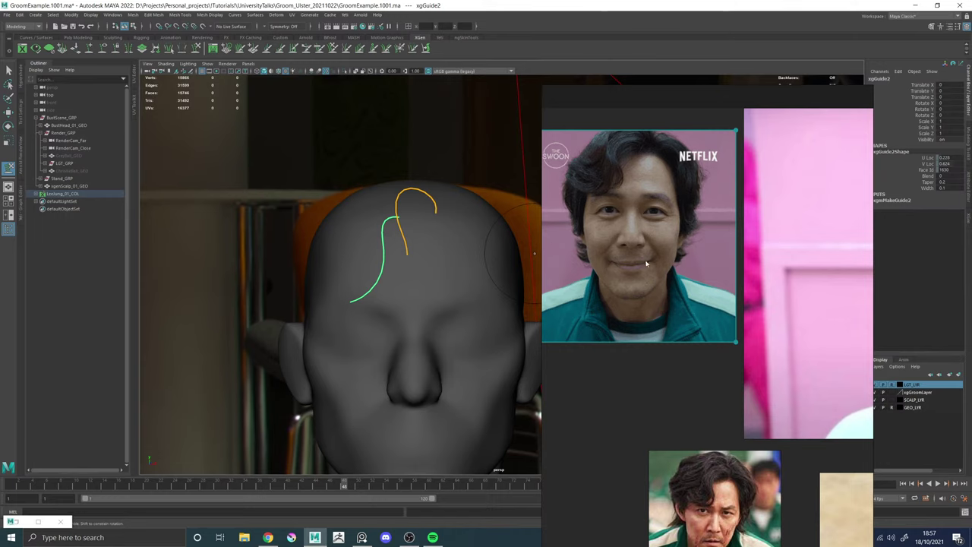
right_drag(624, 225, 971, 207)
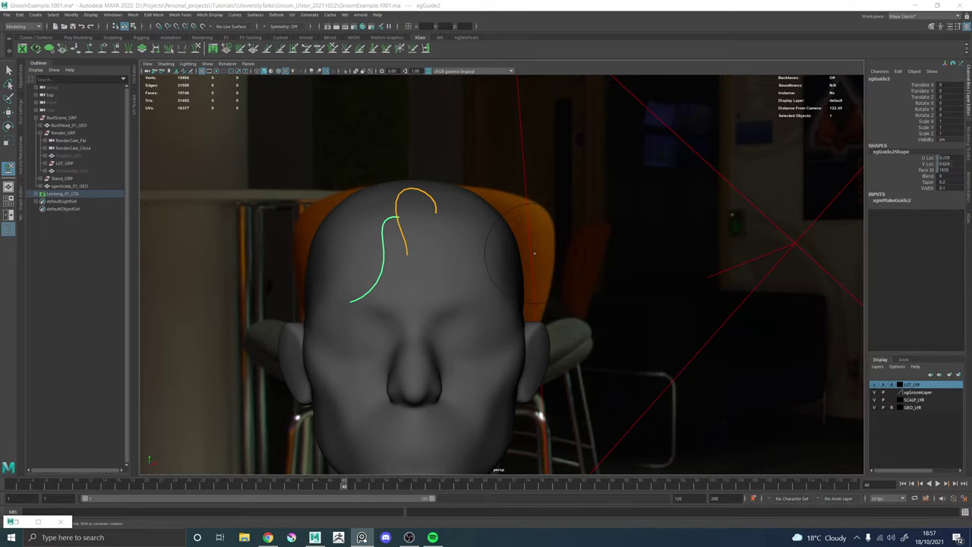
Sculpt the second guide in profile so its length hugs the forehead more closely, beneath the first guide.
alt+drag(379, 254, 388, 300)
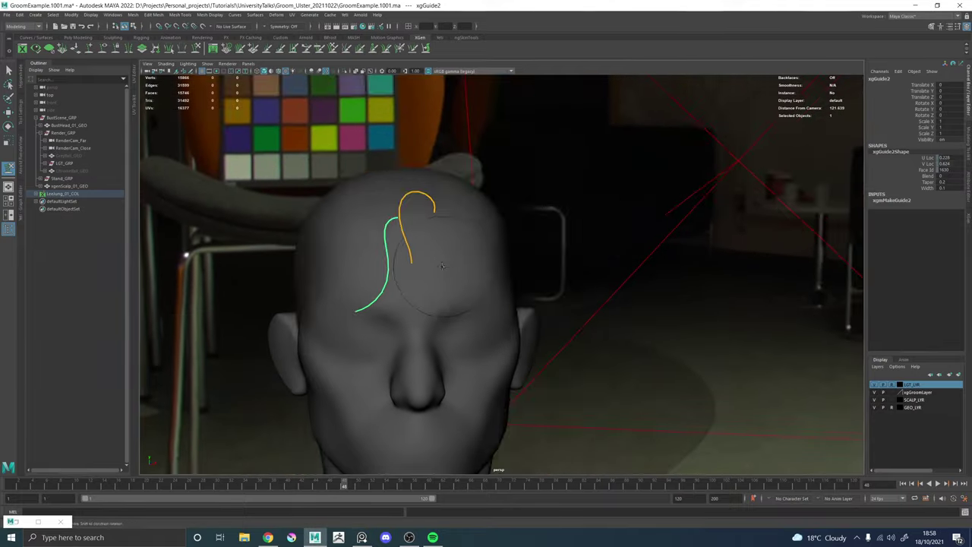
alt+middle_drag(389, 300, 431, 291)
alt+drag(431, 289, 389, 235)
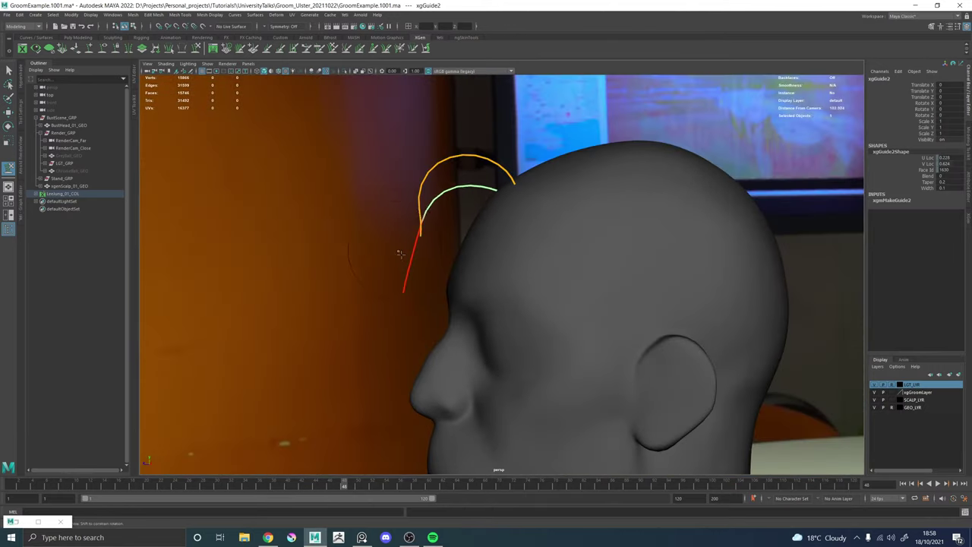
mouse_move(410, 279)
alt+mouse_down()
mouse_move(479, 278)
mouse_move(445, 312)
mouse_move(439, 334)
mouse_move(401, 353)
mouse_move(360, 351)
alt+mouse_up()
mouse_move(462, 340)
alt+mouse_down()
mouse_move(419, 336)
mouse_move(455, 266)
mouse_move(445, 234)
mouse_move(495, 217)
alt+mouse_up()
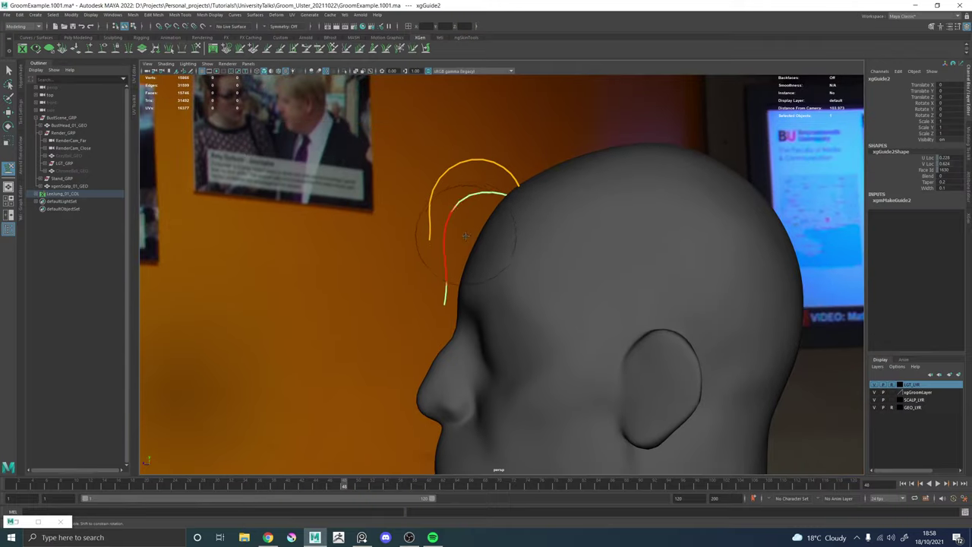
mouse_move(481, 225)
alt+mouse_down()
mouse_move(473, 253)
mouse_move(549, 245)
mouse_move(434, 303)
mouse_move(430, 290)
mouse_move(418, 297)
mouse_move(511, 287)
mouse_move(415, 288)
mouse_move(428, 289)
mouse_move(176, 186)
alt+mouse_up()
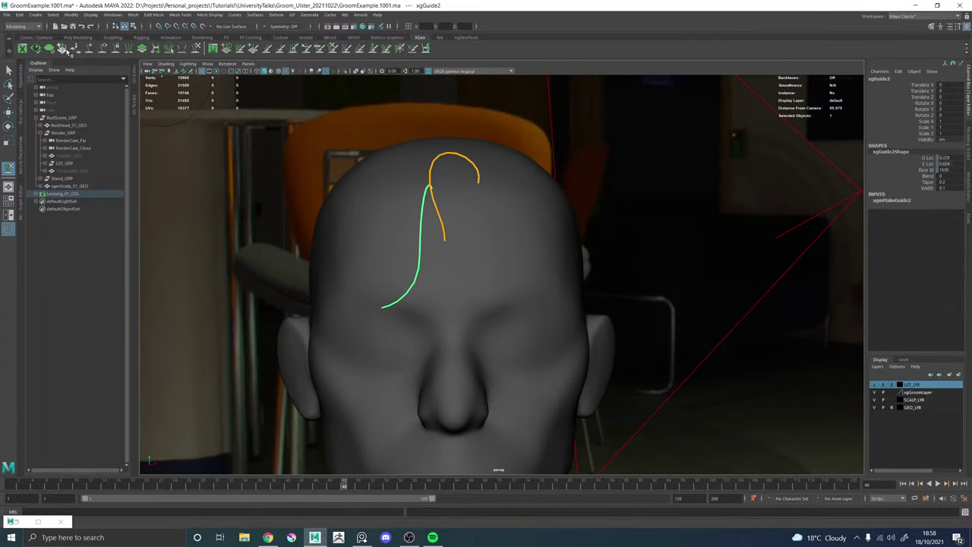
Place a third guide on the side of the scalp above the temple and paste the copied guide shape onto it.
alt+drag(434, 221, 454, 233)
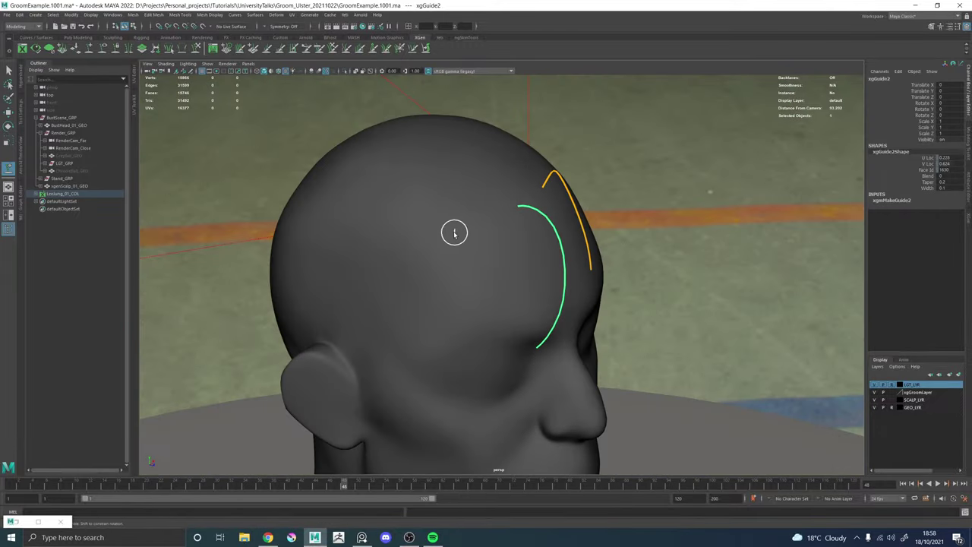
click(452, 234)
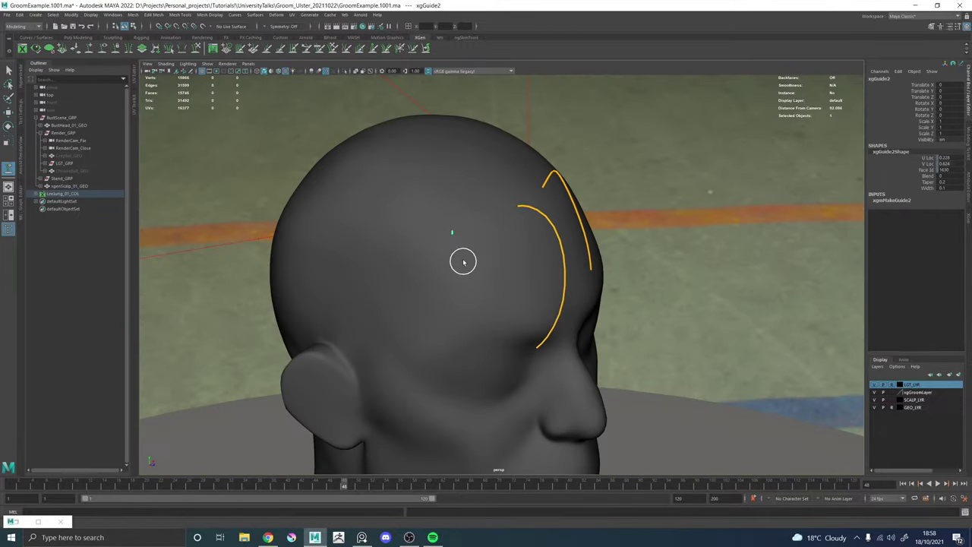
right_click(451, 234)
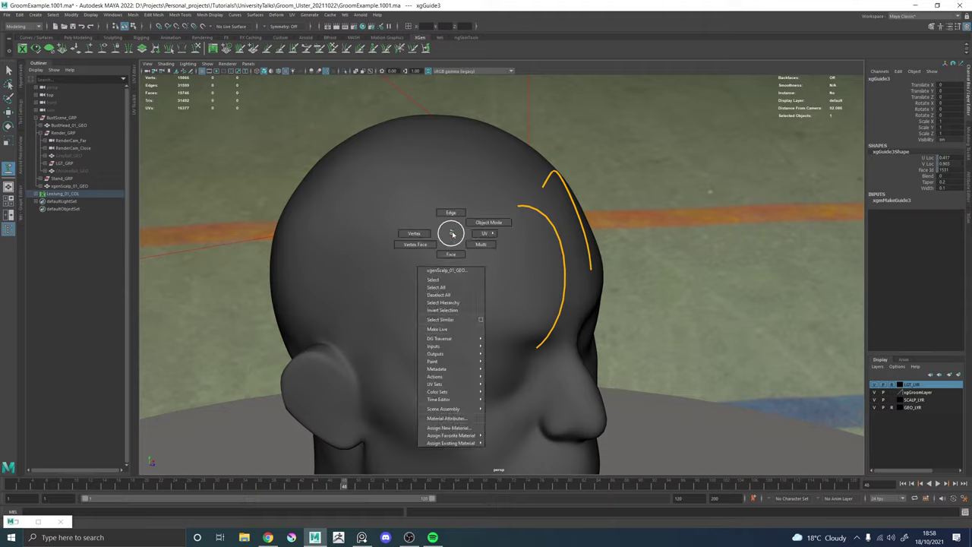
key(w)
key(q)
key(w)
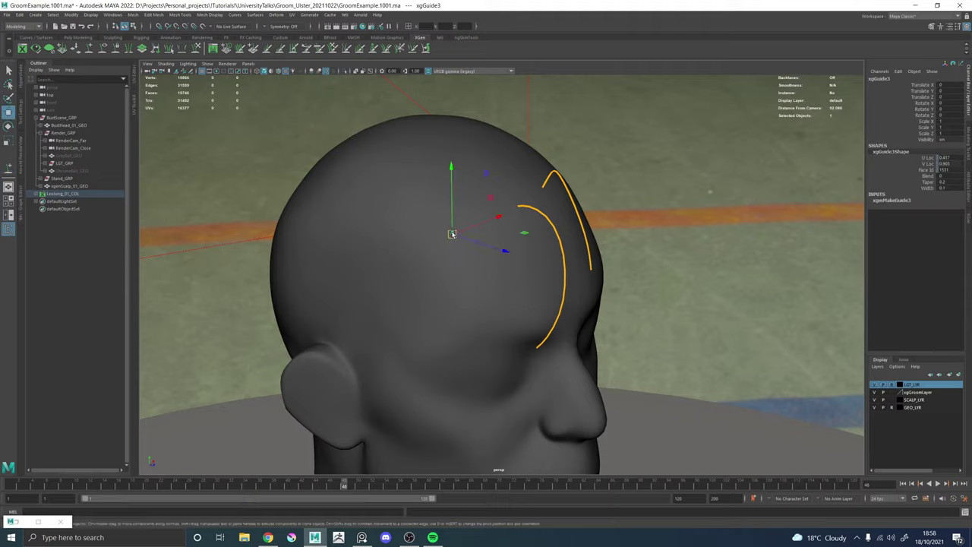
right_drag(452, 234, 452, 234)
alt+drag(460, 237, 541, 217)
alt+drag(651, 198, 577, 223)
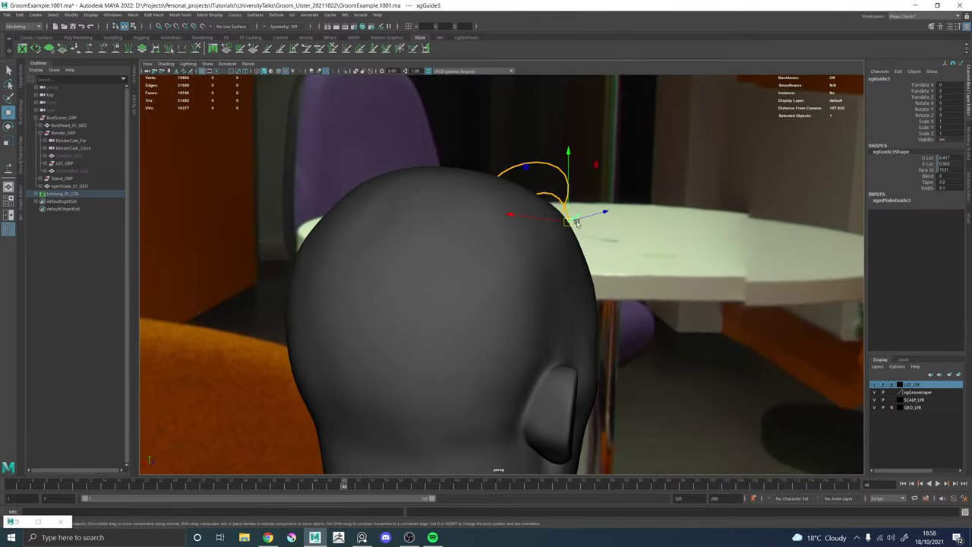
right_drag(577, 215, 538, 215)
alt+drag(643, 218, 530, 220)
Sculpt the third guide so it curves down the side of the head and flicks outward at the tip.
click(196, 51)
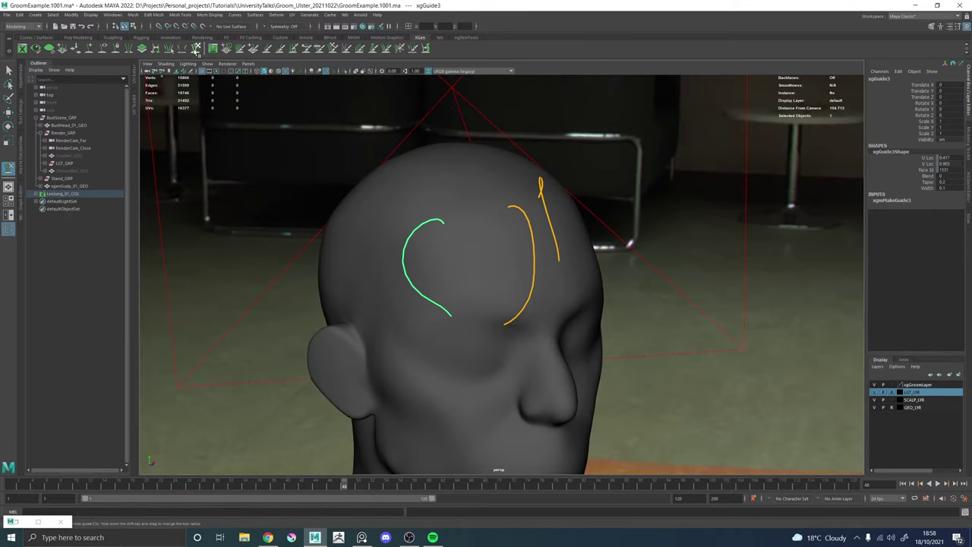
alt+drag(500, 313, 417, 322)
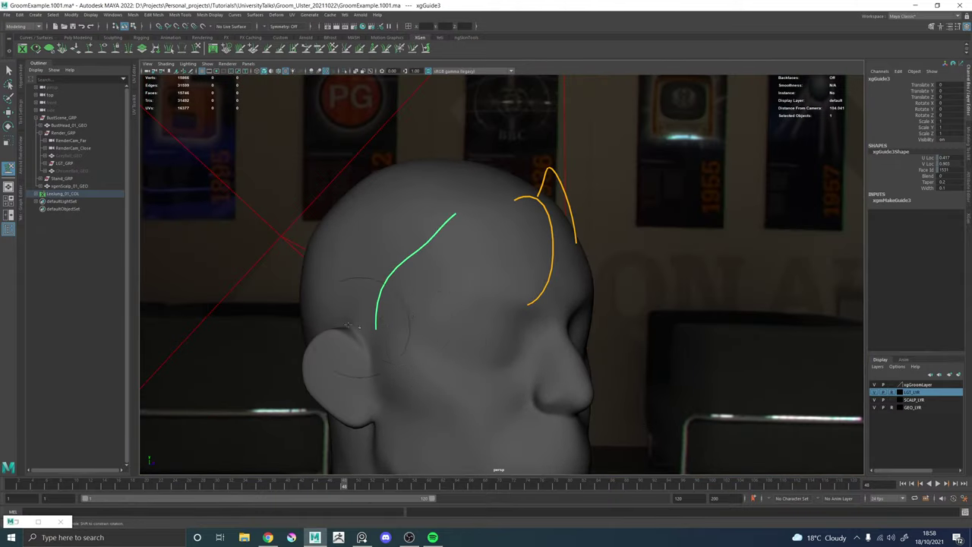
alt+drag(307, 337, 386, 256)
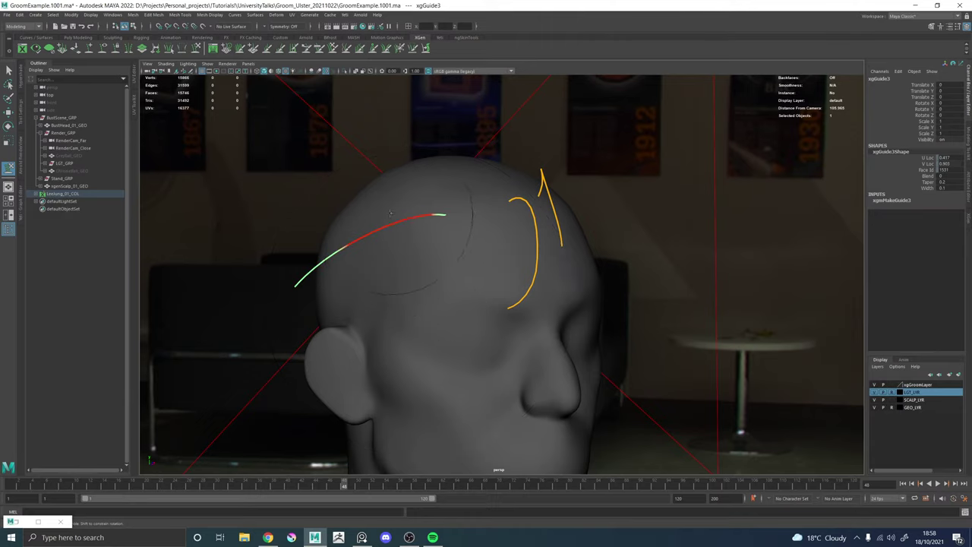
mouse_move(390, 217)
alt+mouse_down()
mouse_move(397, 278)
mouse_move(431, 268)
mouse_move(440, 289)
mouse_move(499, 286)
mouse_move(468, 282)
mouse_move(446, 299)
mouse_move(434, 286)
mouse_move(538, 265)
mouse_move(615, 276)
mouse_move(660, 326)
mouse_move(488, 263)
mouse_move(375, 283)
mouse_move(425, 293)
mouse_move(508, 263)
mouse_move(488, 291)
mouse_move(521, 223)
mouse_move(512, 228)
mouse_move(547, 254)
mouse_move(597, 255)
mouse_move(581, 258)
mouse_move(590, 220)
mouse_move(601, 251)
mouse_move(661, 265)
mouse_move(655, 278)
mouse_move(668, 278)
mouse_move(503, 243)
mouse_move(542, 275)
mouse_move(521, 304)
mouse_move(496, 289)
mouse_move(512, 259)
mouse_move(600, 239)
mouse_move(391, 241)
alt+mouse_up()
Reshape the second guide in profile so it arches forward from its root and drops toward the brow beneath the first guide.
key(w)
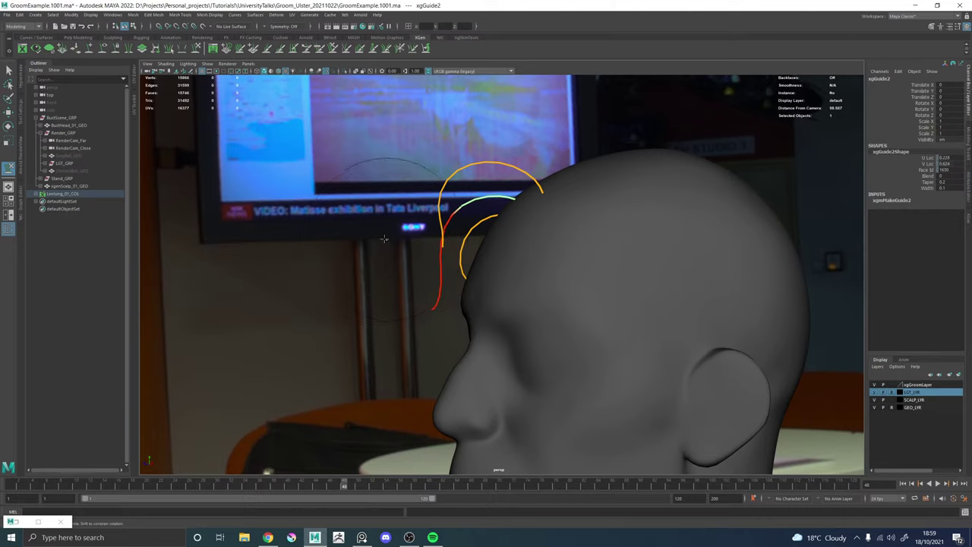
alt+drag(395, 288, 595, 259)
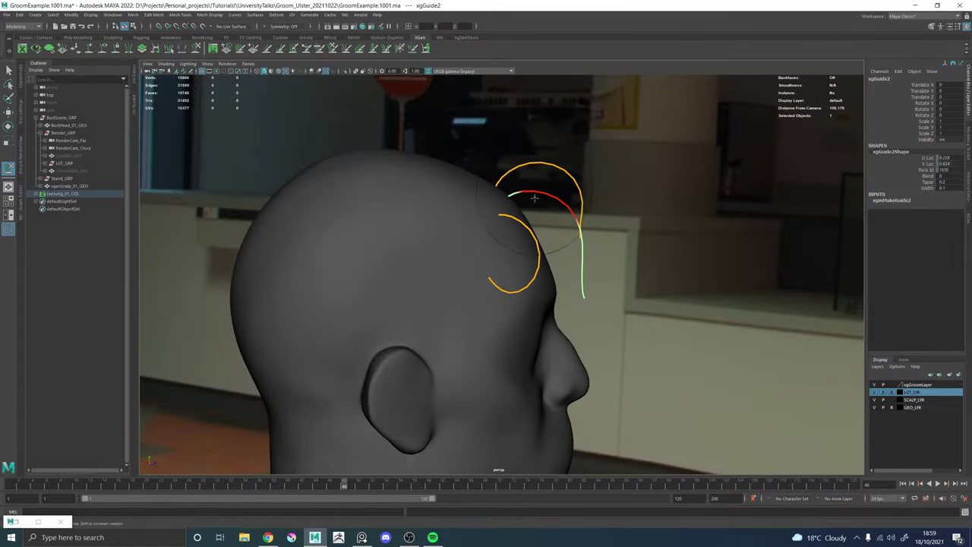
alt+drag(590, 267, 585, 272)
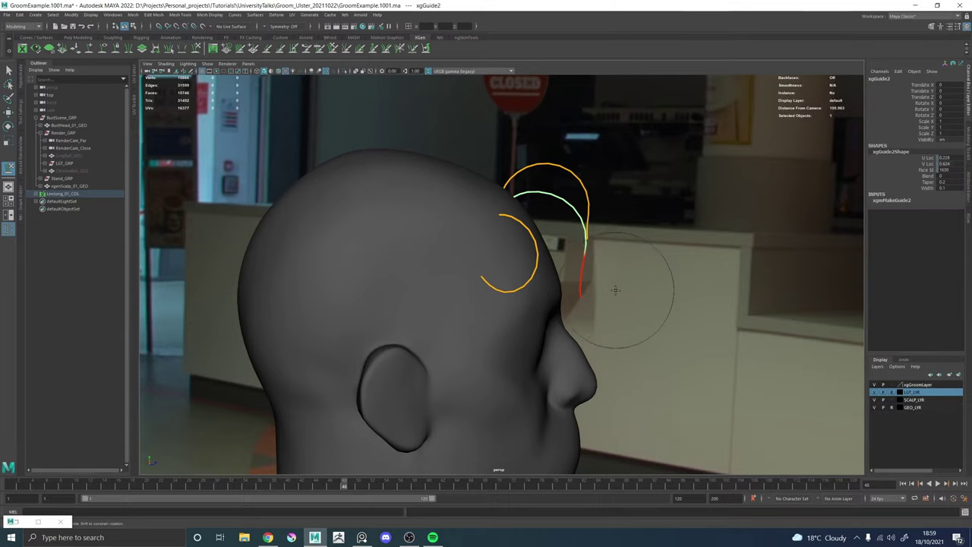
mouse_move(636, 292)
alt+mouse_down()
mouse_move(587, 279)
mouse_move(553, 289)
alt+mouse_up()
key(w)
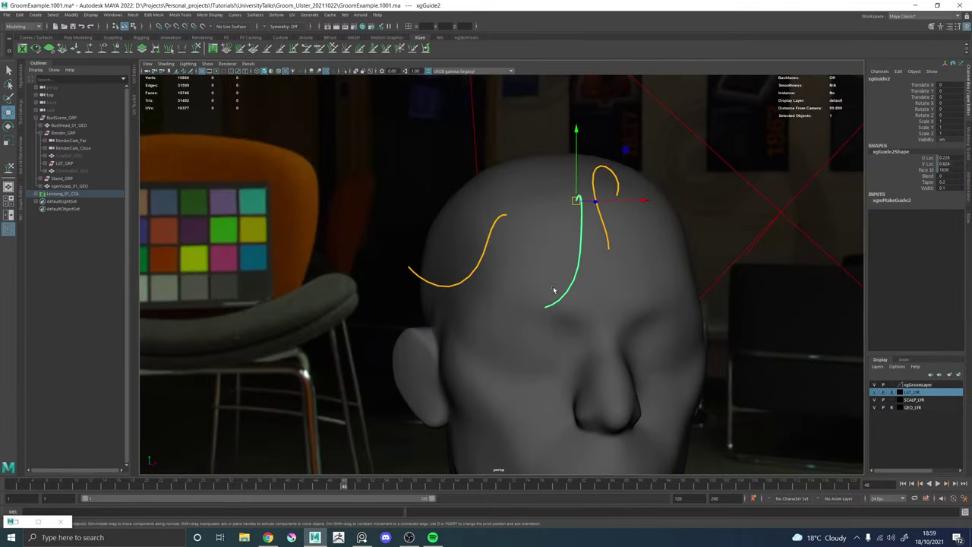
Add a fourth guide on top of the scalp, just behind the first guide's root.
alt+drag(466, 244, 498, 263)
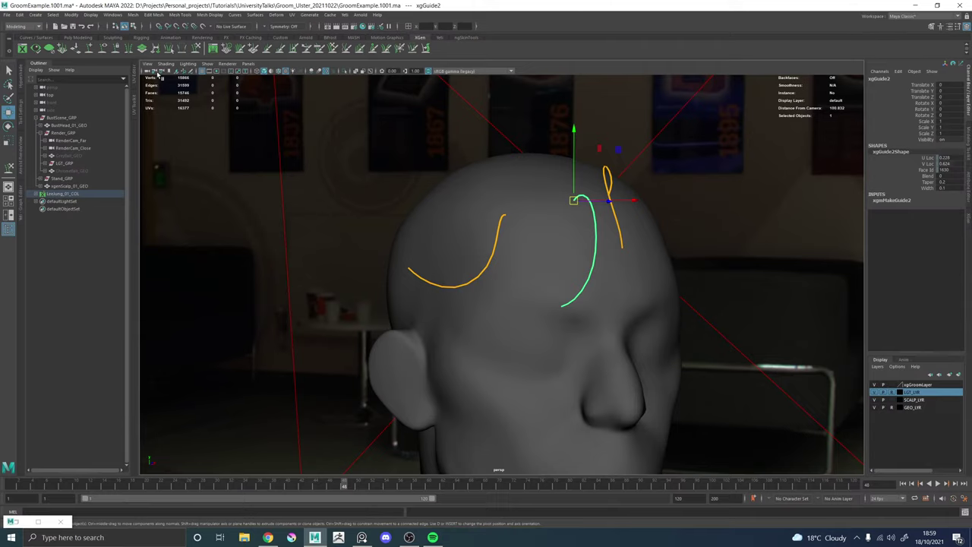
click(88, 49)
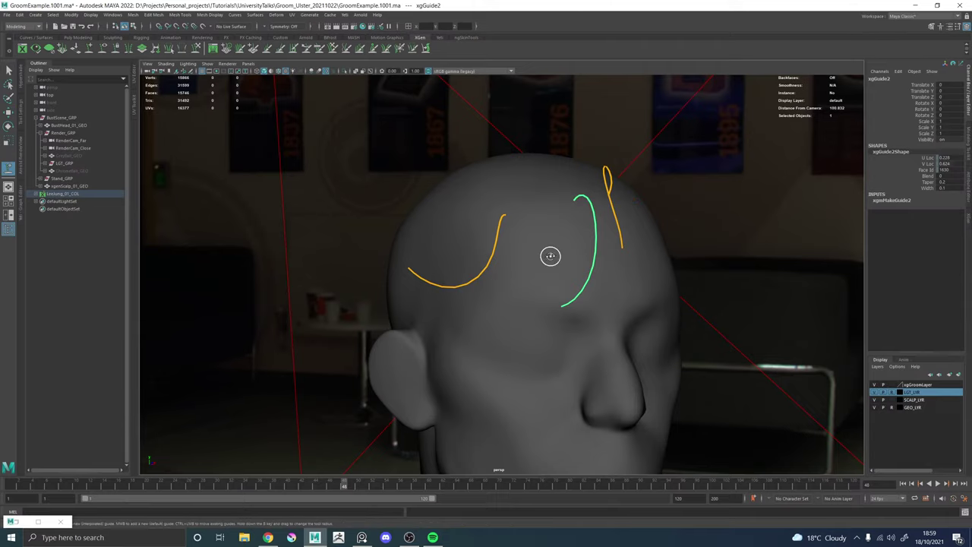
alt+drag(549, 253, 529, 267)
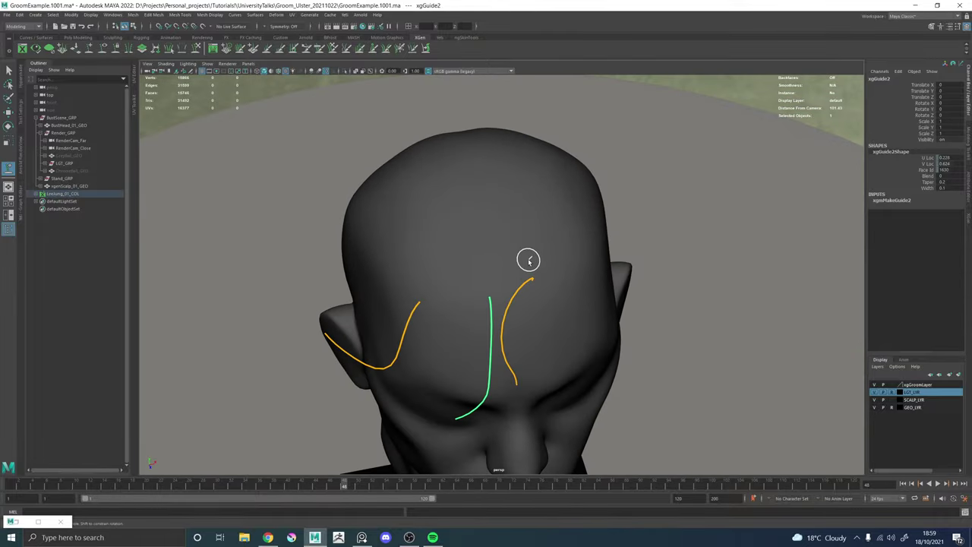
click(525, 259)
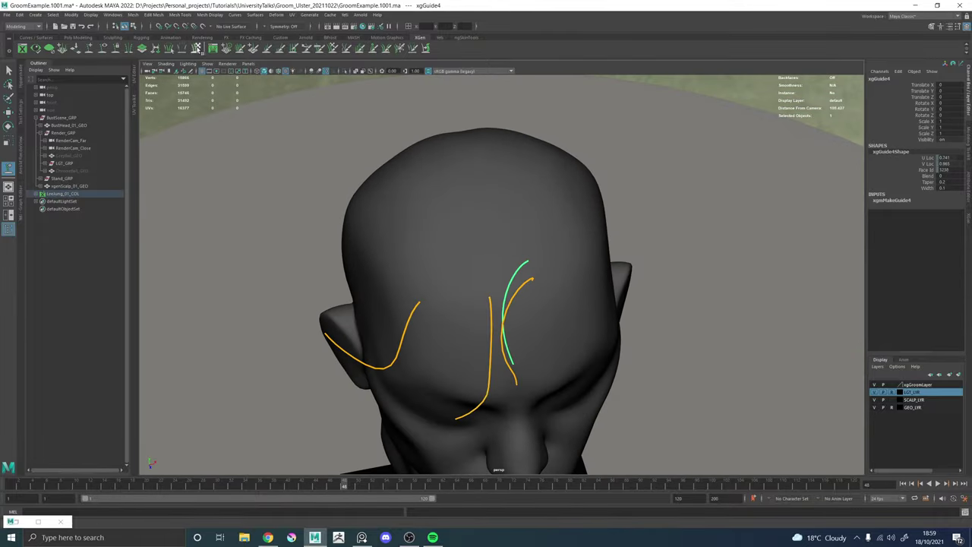
Try to open the guide options on the fourth guide to paste the copied guide shape onto it.
click(197, 48)
right_click(531, 263)
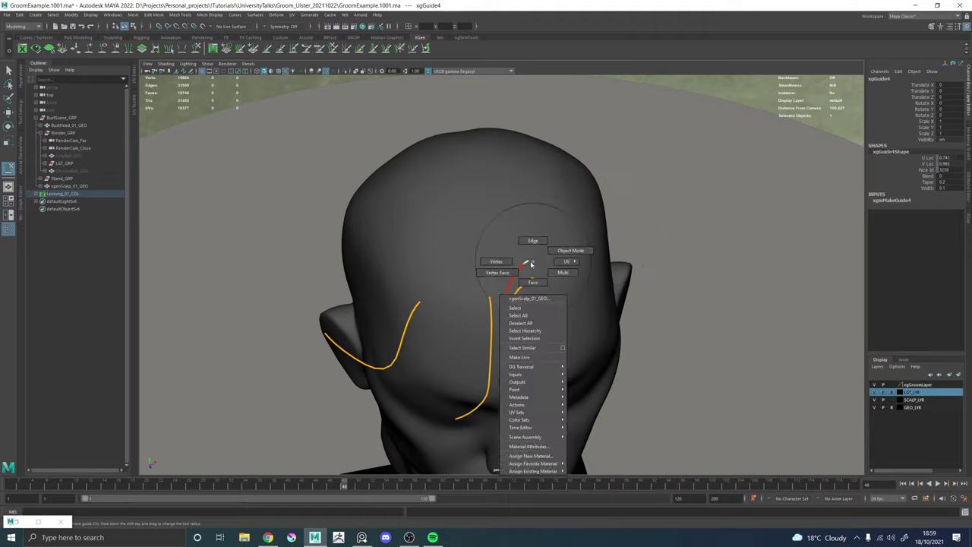
click(533, 263)
key(w)
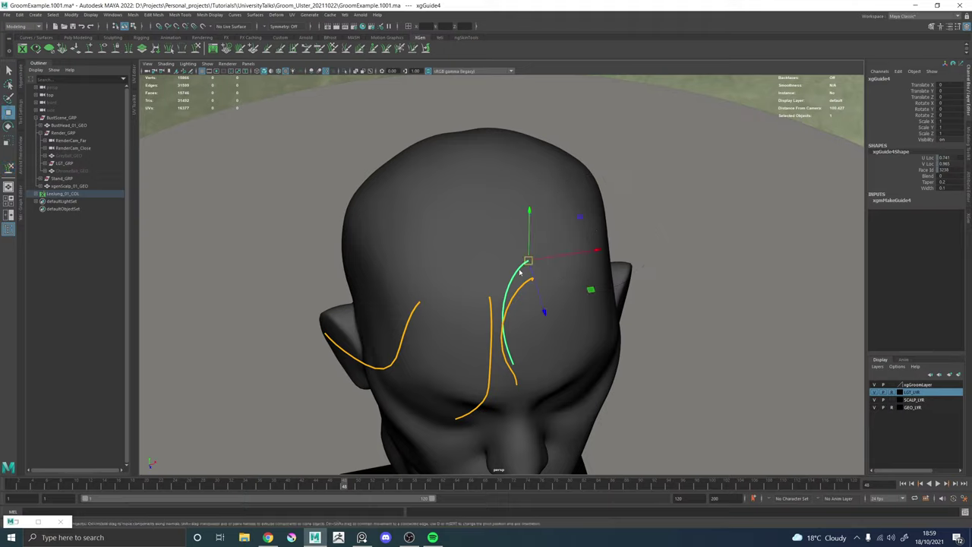
right_click(521, 272)
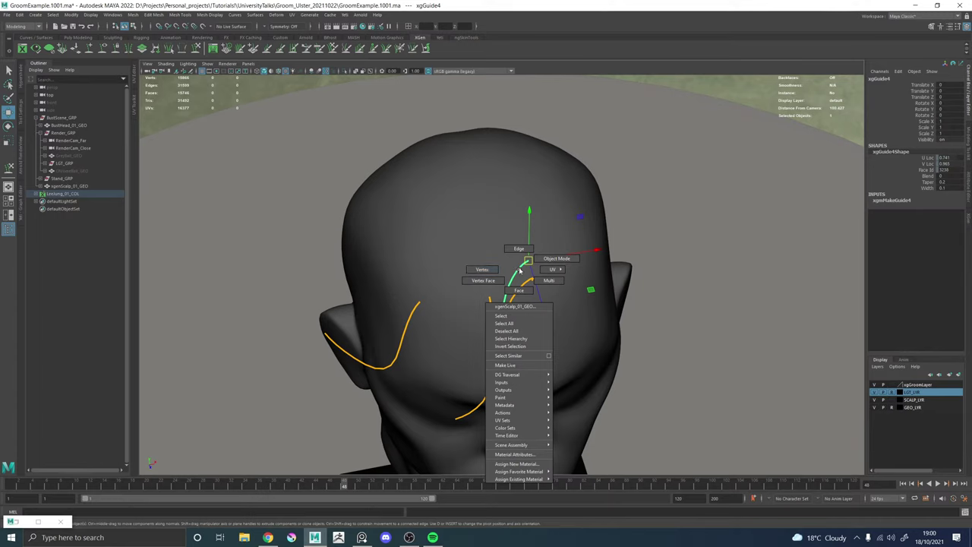
click(544, 254)
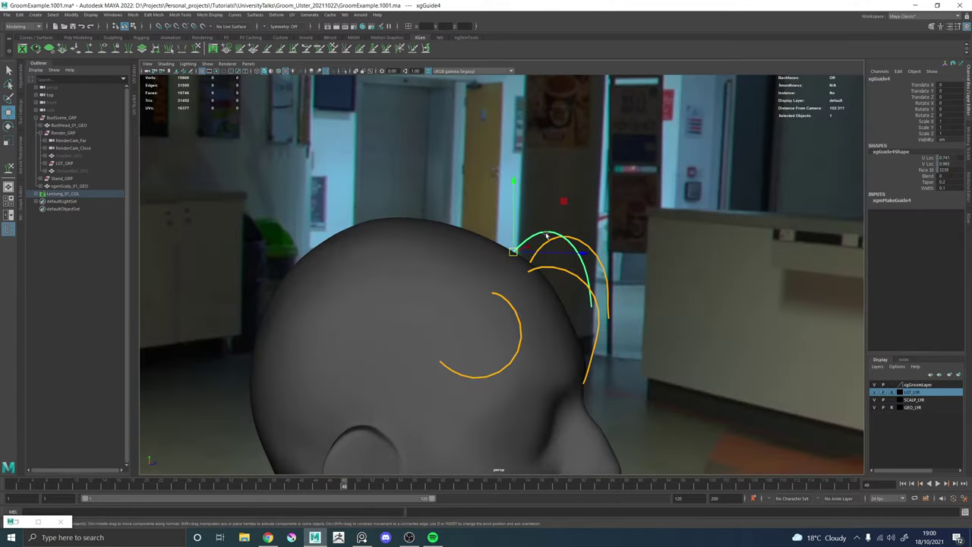
right_drag(545, 236, 503, 231)
Set the SCALP_LYR display layer to reference, keeping the GEO_LYR layer visible.
scroll(534, 339, down, 3)
alt+right_drag(534, 338, 754, 352)
click(876, 408)
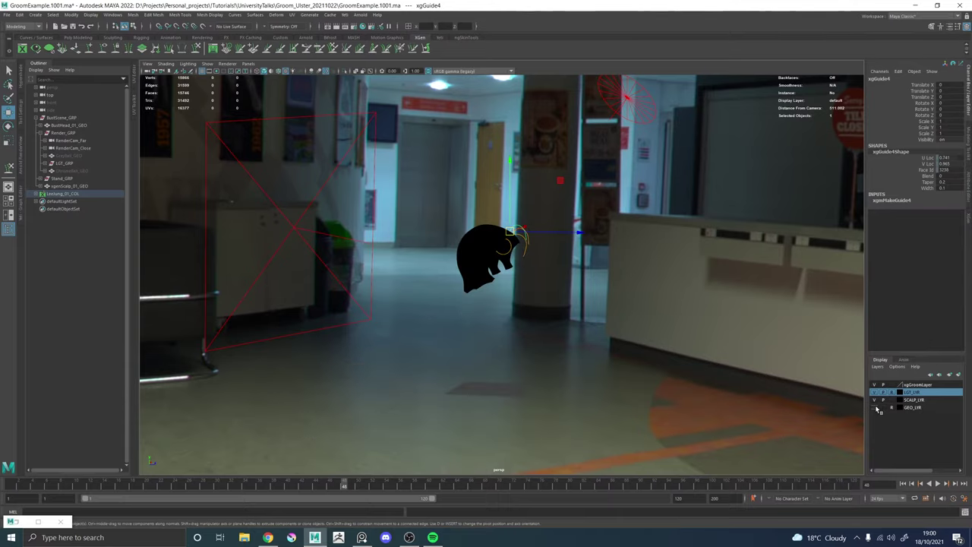
click(875, 408)
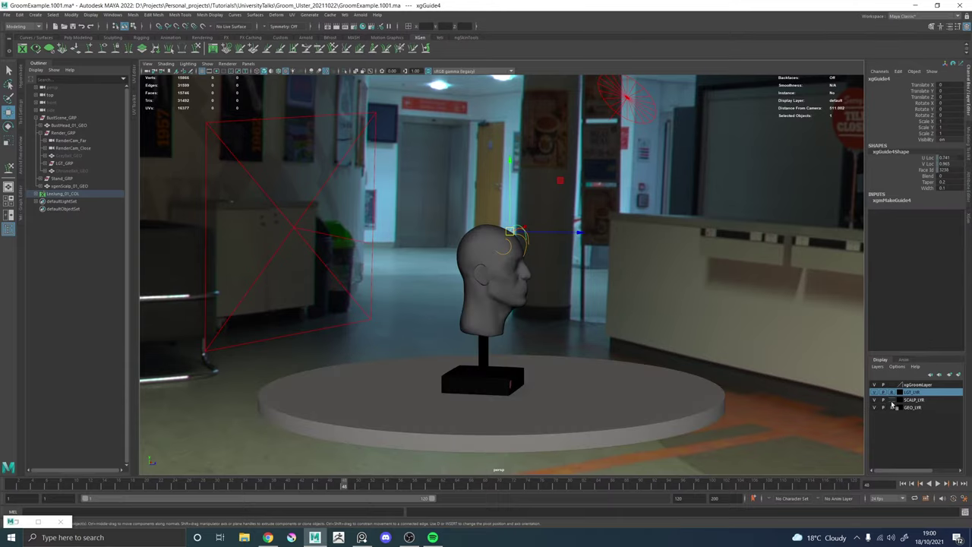
alt+drag(650, 269, 524, 270)
alt+right_drag(524, 270, 606, 284)
alt+drag(606, 285, 573, 373)
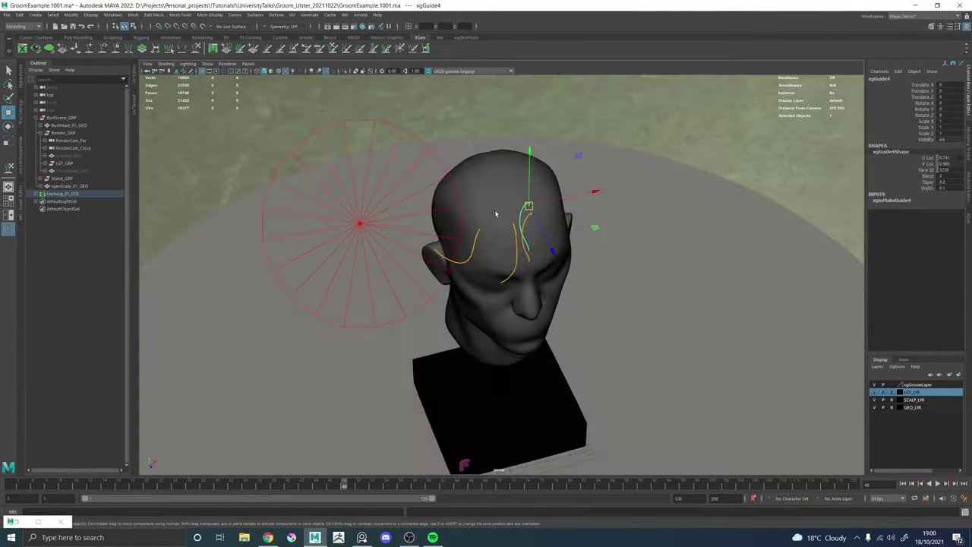
Paste the copied guide shape onto the fourth guide.
alt+right_drag(495, 215, 630, 292)
alt+middle_drag(630, 292, 598, 351)
scroll(598, 351, up, 3)
right_click(481, 249)
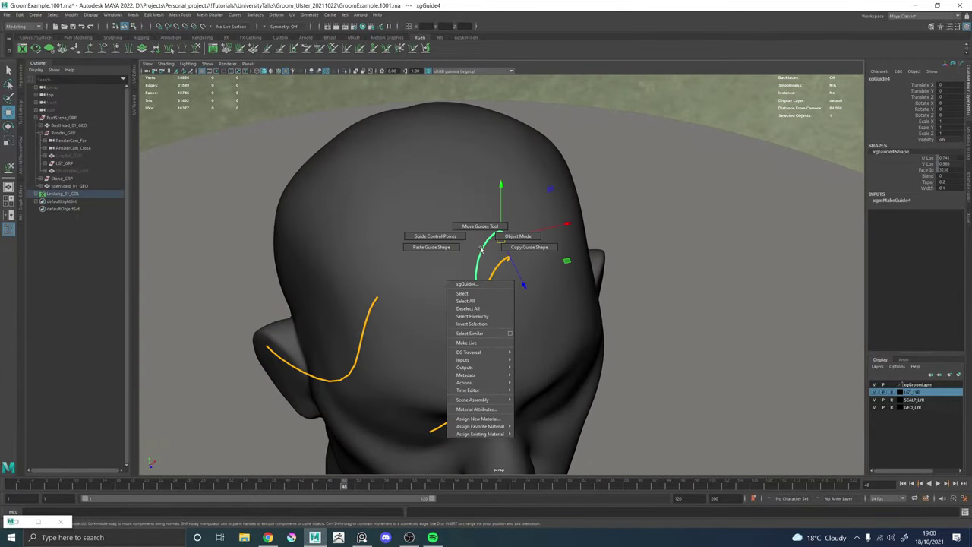
click(439, 248)
alt+drag(439, 248, 481, 249)
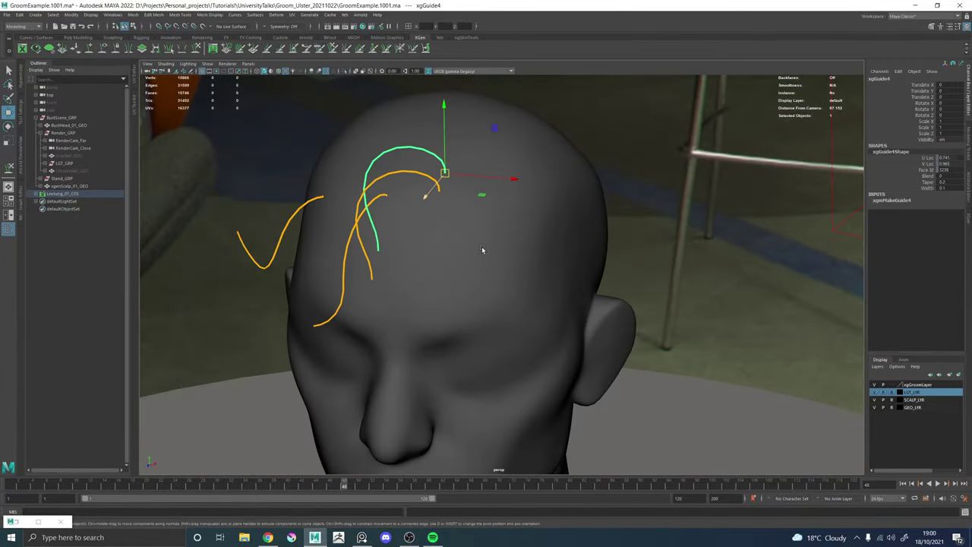
Sculpt the fourth guide so it rises from its root and arches sideways over the top of the scalp.
click(195, 49)
mouse_move(406, 194)
alt+mouse_down()
mouse_move(445, 247)
mouse_move(446, 312)
mouse_move(466, 322)
alt+mouse_up()
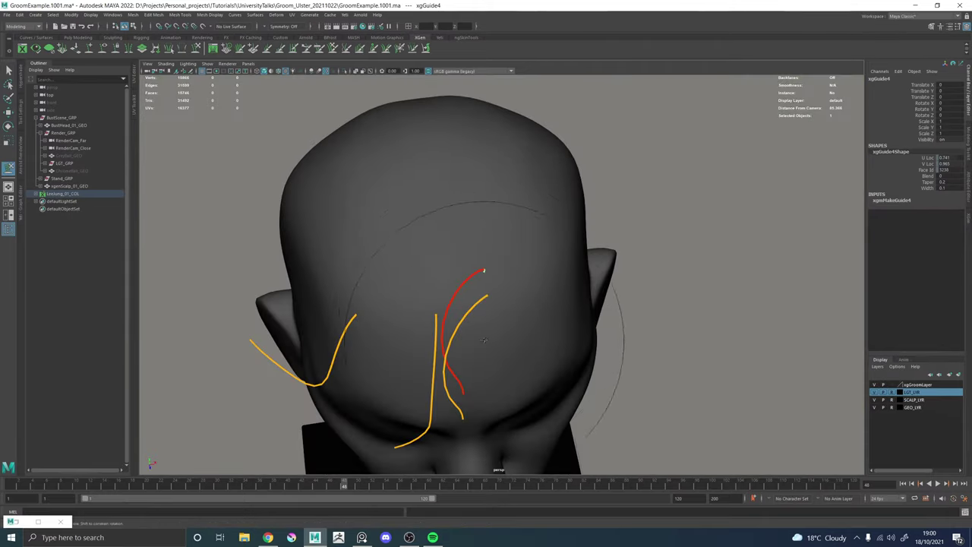
alt+right_drag(485, 340, 436, 312)
mouse_move(450, 387)
mouse_down()
mouse_move(411, 350)
mouse_move(456, 300)
mouse_up()
alt+drag(481, 258, 477, 259)
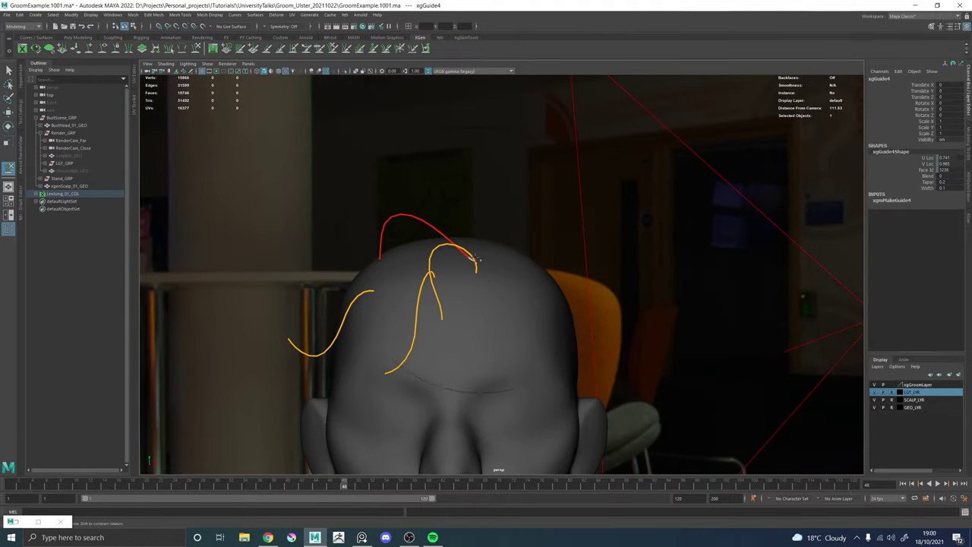
mouse_move(445, 216)
alt+mouse_down()
mouse_move(425, 346)
mouse_move(464, 244)
mouse_move(445, 241)
mouse_move(497, 304)
mouse_move(514, 310)
mouse_move(457, 302)
mouse_move(455, 351)
mouse_move(457, 320)
mouse_move(556, 295)
alt+mouse_up()
alt+drag(534, 240, 536, 230)
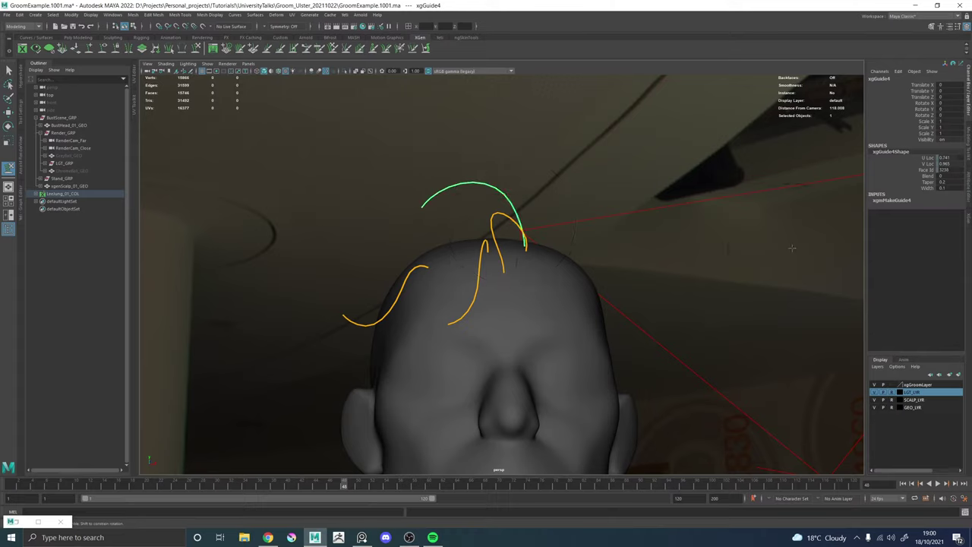
Check the reference hairstyle and sculpt the fourth guide's arc lower, bringing its tip down closer to the scalp.
key(alt+Tab)
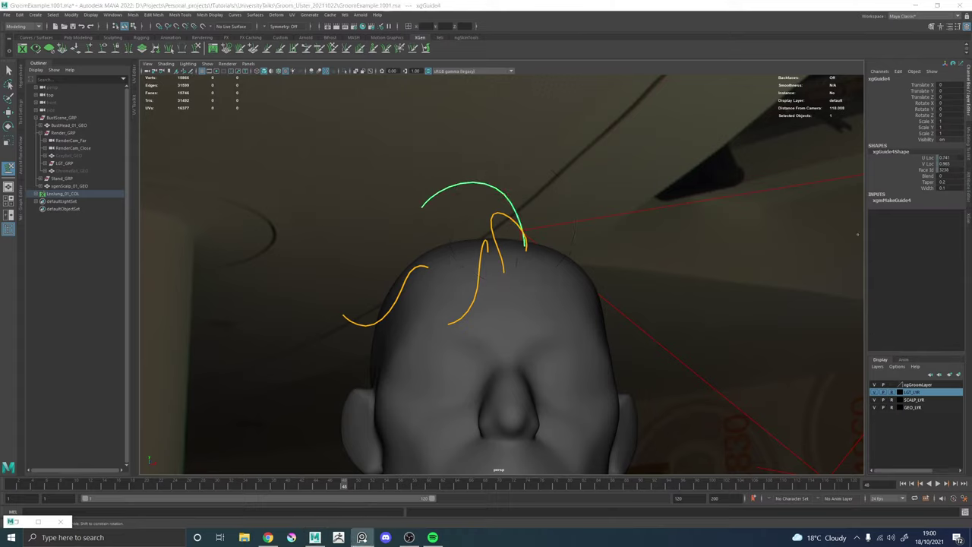
key(alt+Tab)
alt+drag(404, 248, 446, 272)
drag(535, 209, 530, 214)
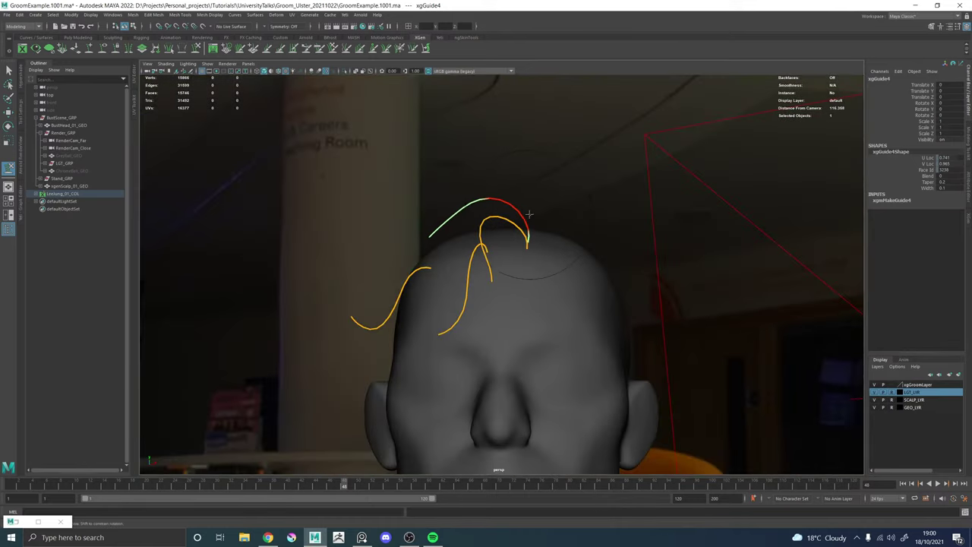
mouse_move(433, 271)
alt+mouse_down()
mouse_move(469, 303)
mouse_move(459, 280)
mouse_move(253, 202)
alt+mouse_up()
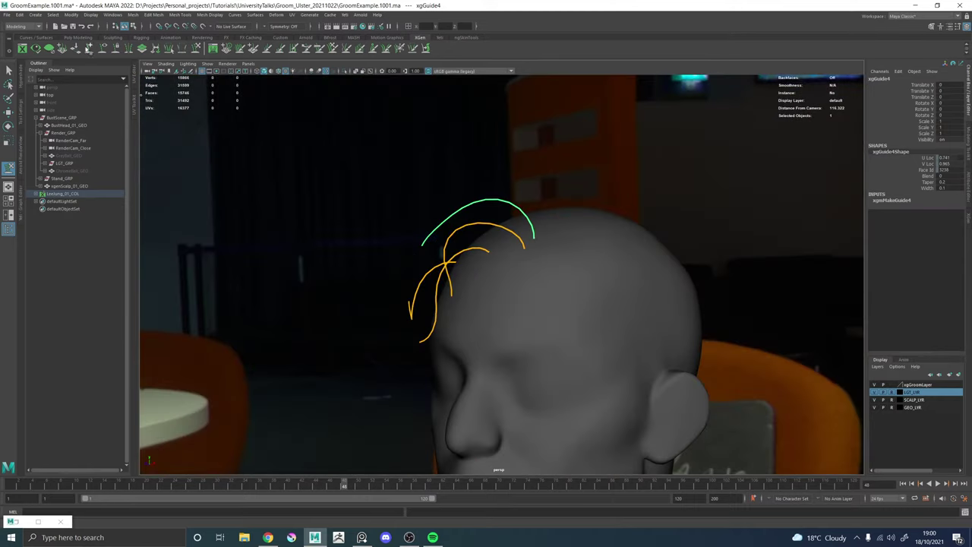
Place a fifth guide on the scalp behind the fourth guide and paste the copied guide shape onto it.
alt+drag(134, 94, 310, 221)
click(509, 271)
right_drag(469, 264, 437, 251)
Sculpt the fifth guide so it sweeps in a long, low arc across the top of the head toward the side.
click(197, 50)
mouse_move(435, 313)
alt+mouse_down()
mouse_move(457, 296)
mouse_move(396, 237)
alt+mouse_up()
mouse_move(443, 281)
mouse_down()
mouse_move(427, 264)
mouse_move(461, 278)
mouse_up()
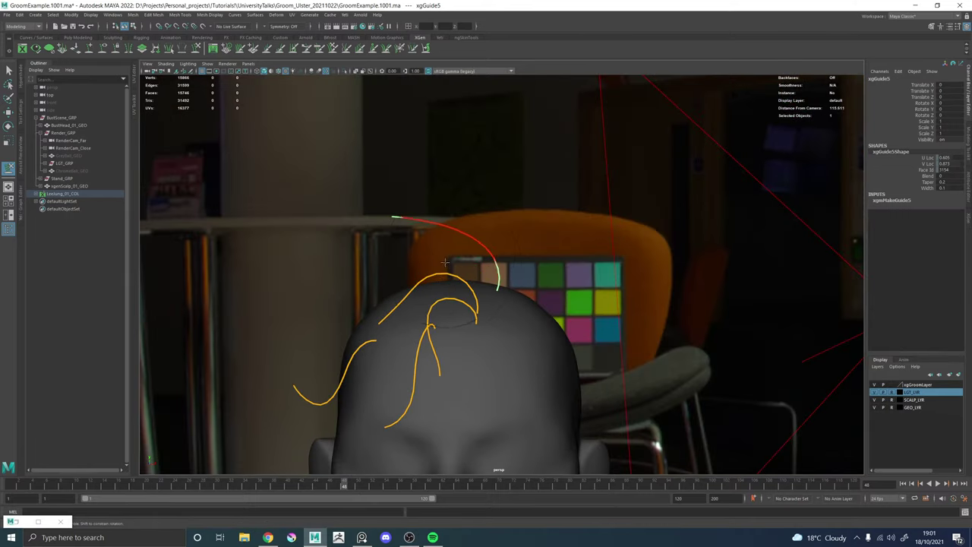
drag(430, 224, 441, 223)
alt+drag(497, 283, 527, 265)
drag(426, 215, 417, 235)
drag(408, 201, 381, 246)
alt+drag(501, 300, 504, 288)
alt+right_drag(504, 288, 479, 275)
mouse_move(479, 275)
alt+mouse_down()
mouse_move(473, 269)
mouse_move(497, 274)
alt+mouse_up()
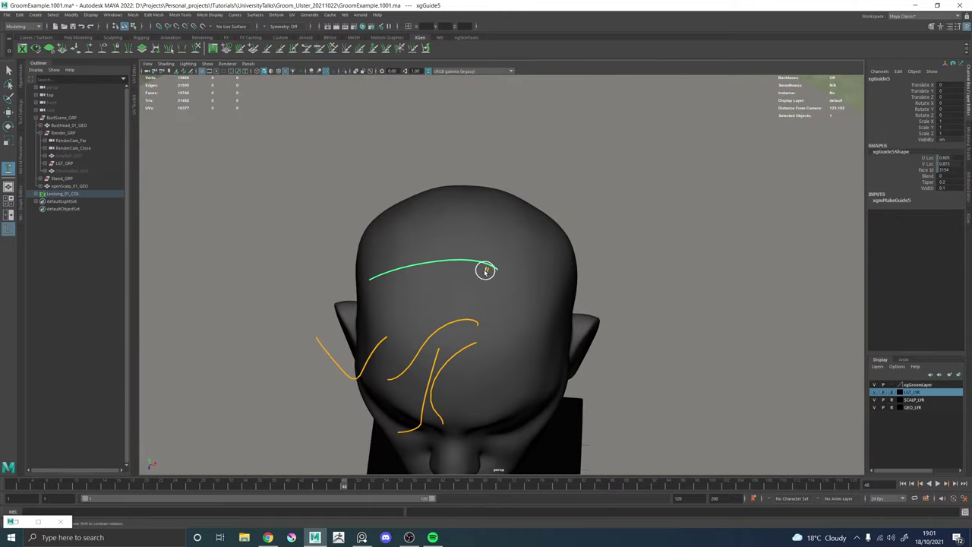
Try to place a sixth guide beside the fifth guide's root, and undo the placement.
click(485, 272)
key(ctrl+z)
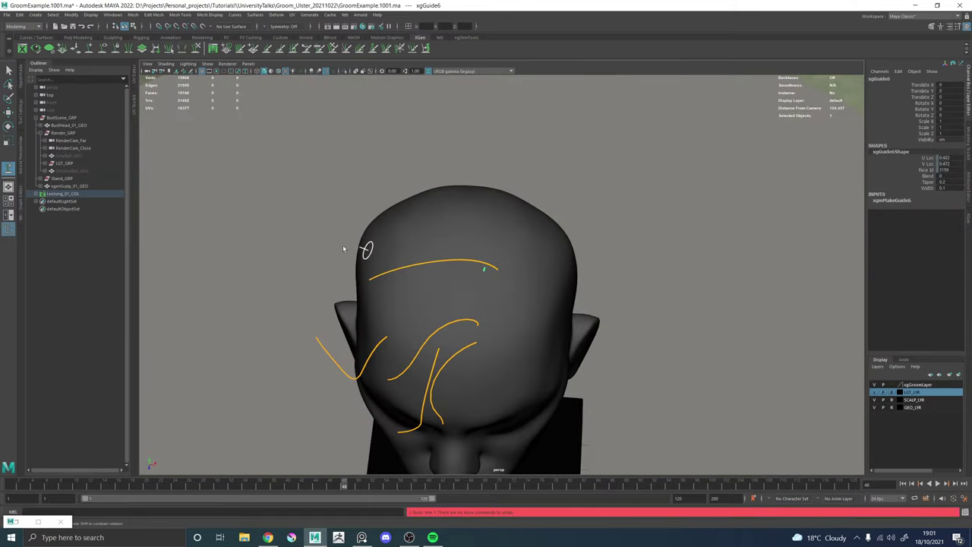
click(491, 291)
click(495, 272)
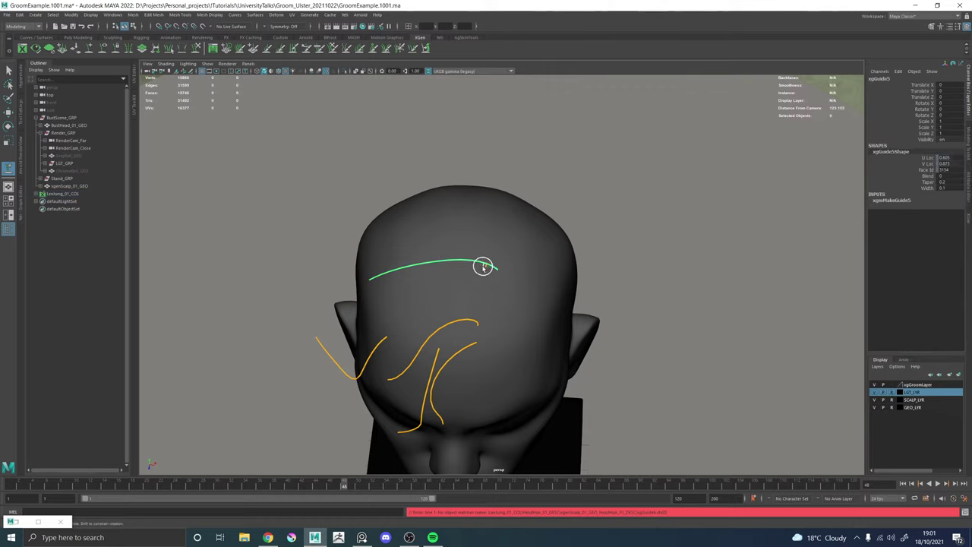
Sculpt the fifth guide into a smooth arch over the scalp, with its tip dropping toward the side of the head.
alt+drag(488, 281, 252, 225)
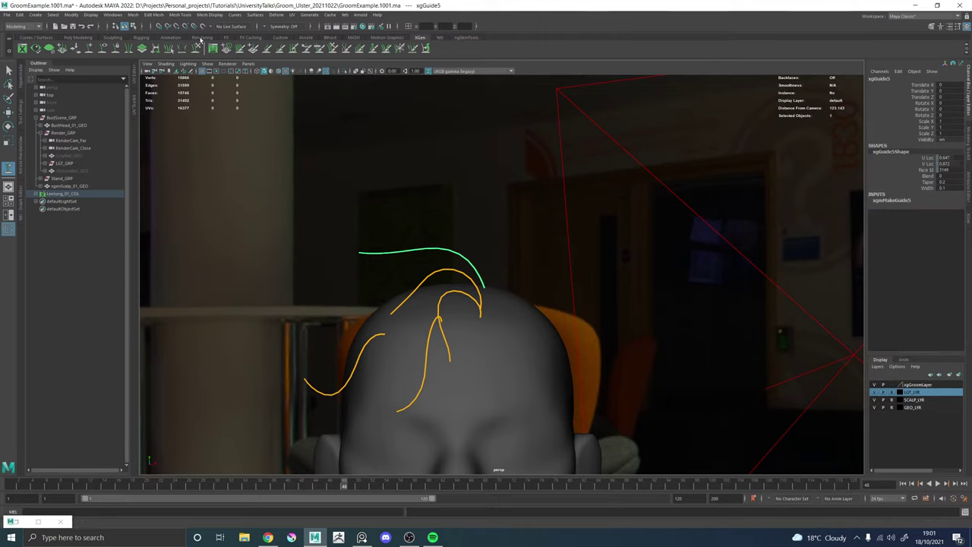
click(197, 48)
alt+drag(425, 243, 453, 273)
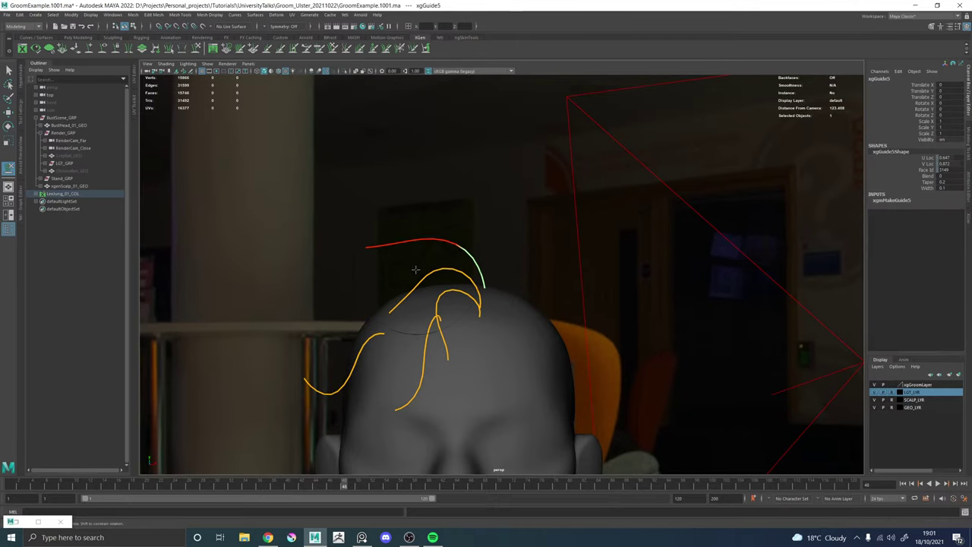
alt+drag(380, 288, 470, 271)
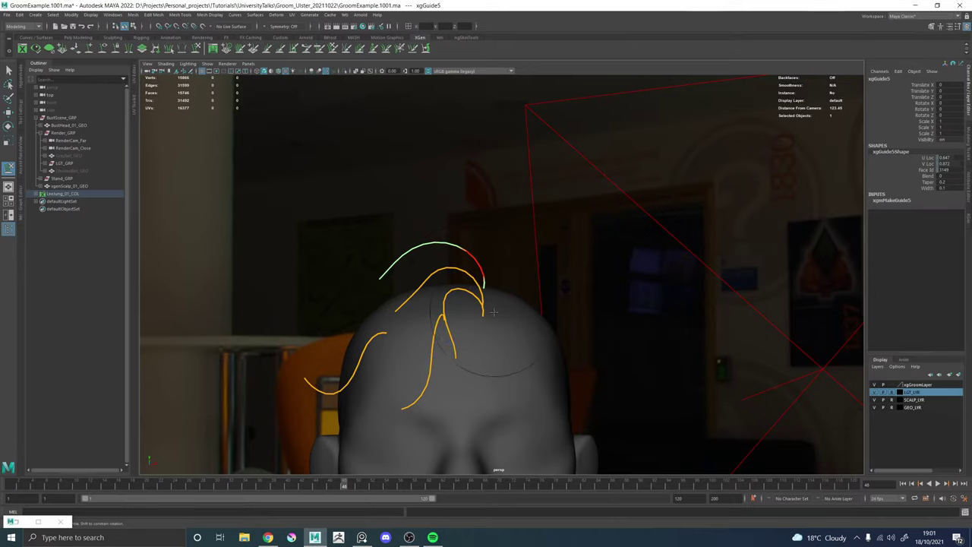
alt+drag(484, 285, 481, 349)
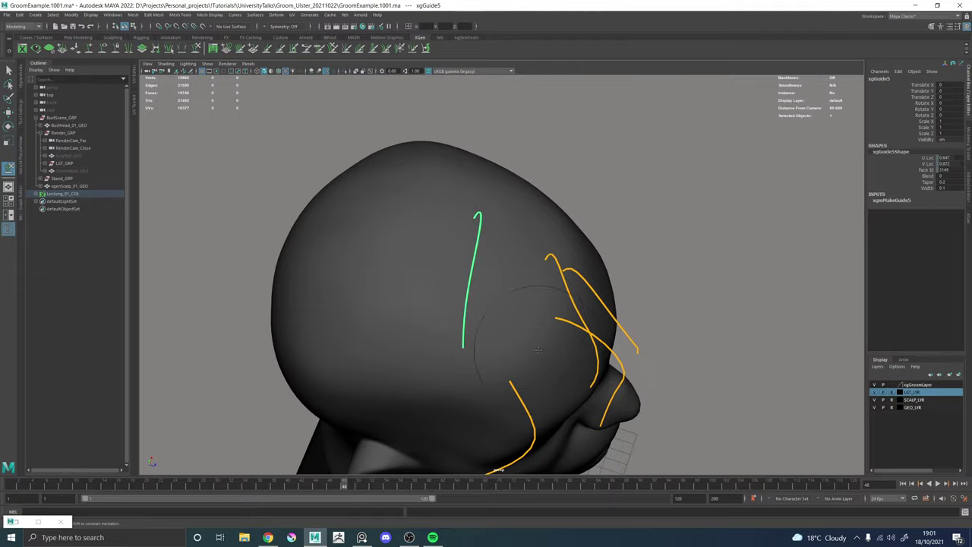
key(alt+Tab)
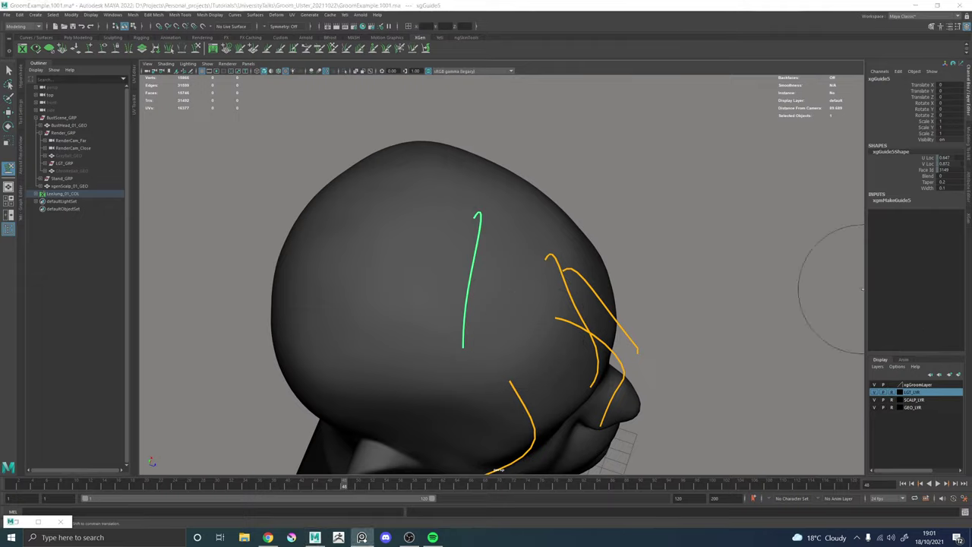
Sculpt the outer length of the fifth guide forward toward the forehead and check its arc from behind the head.
alt+drag(464, 294, 488, 303)
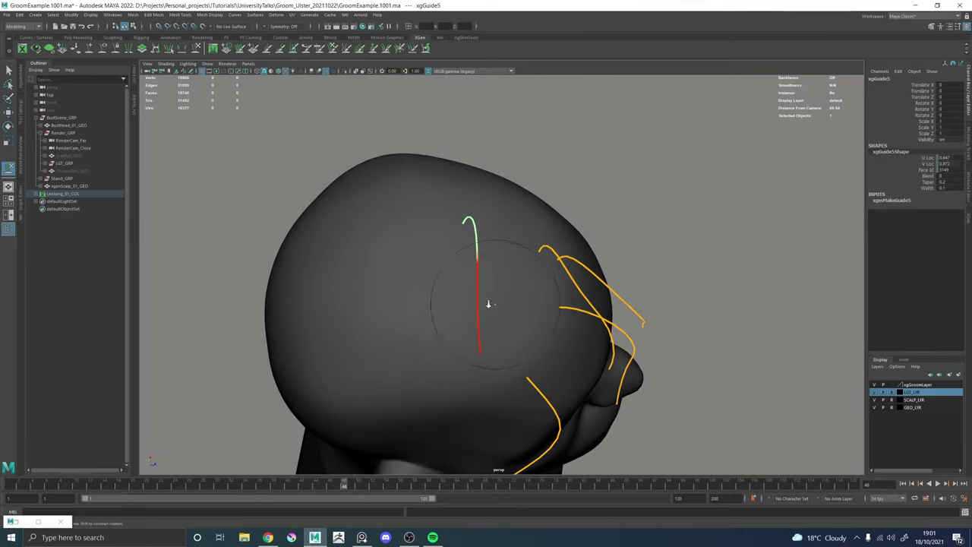
scroll(485, 302, down, 2)
alt+middle_drag(474, 297, 463, 232)
mouse_move(515, 305)
mouse_down()
mouse_move(490, 304)
mouse_move(434, 269)
mouse_move(529, 234)
mouse_move(504, 258)
mouse_move(537, 283)
mouse_move(184, 185)
mouse_move(618, 195)
mouse_move(558, 218)
mouse_move(642, 211)
mouse_up()
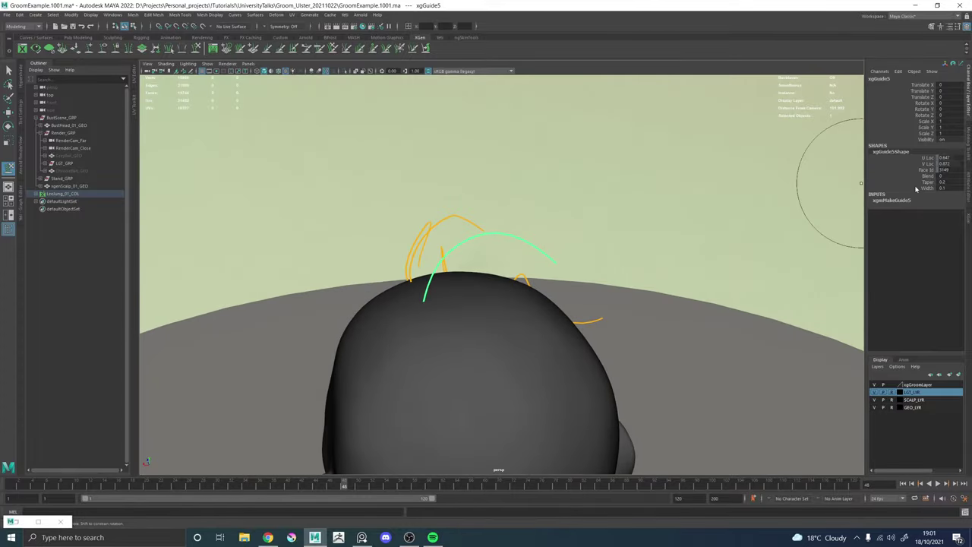
Open the XGen settings, place a sixth guide on the crown behind the fifth guide and paste the copied guide shape onto it.
key(ctrl+a)
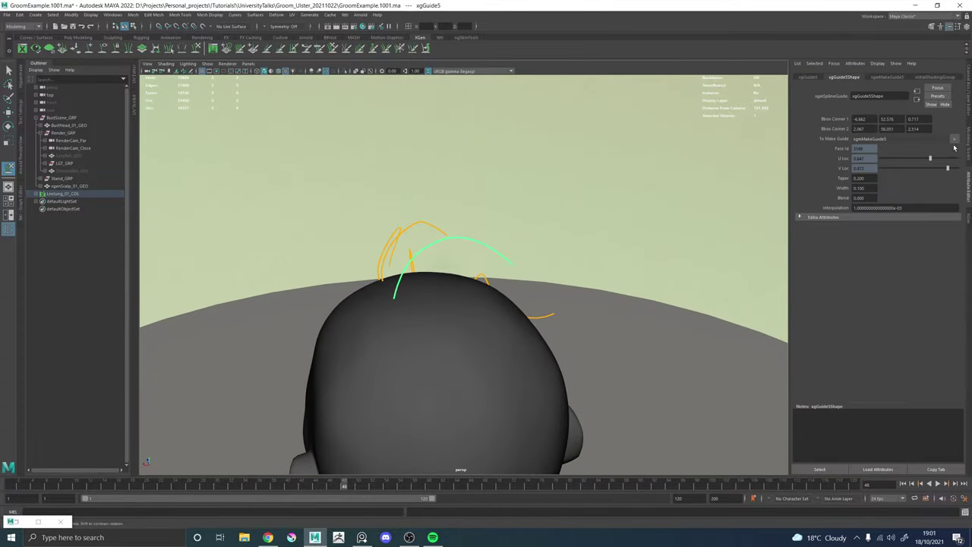
click(968, 220)
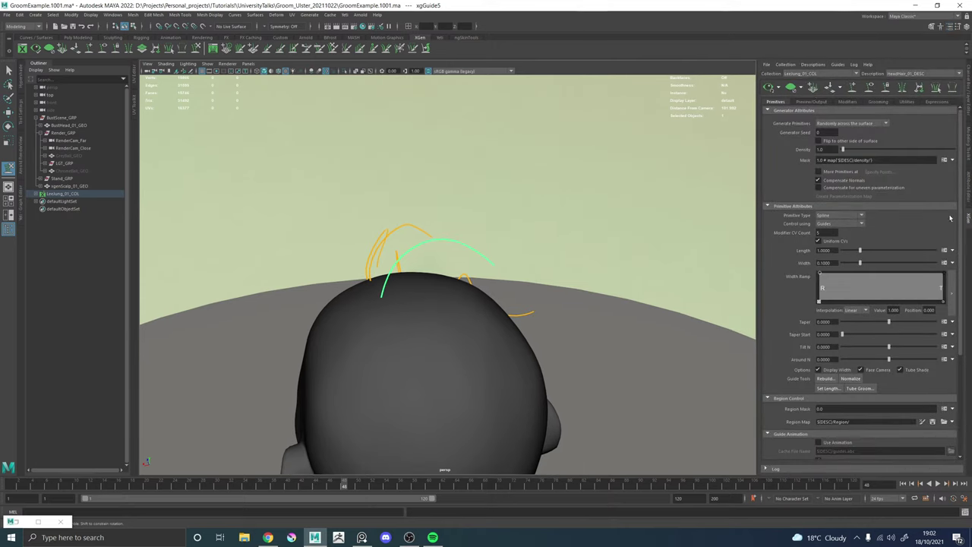
alt+drag(471, 228, 461, 271)
click(464, 273)
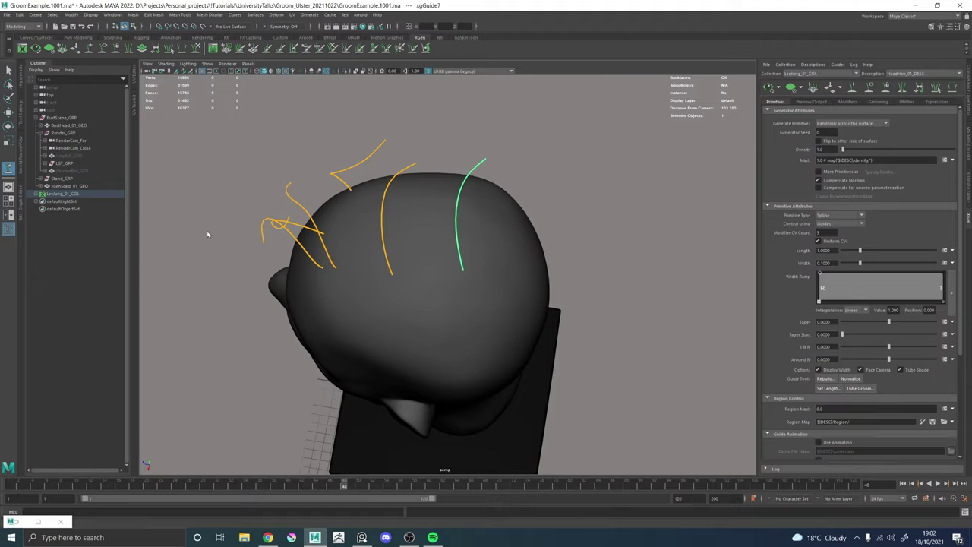
right_drag(477, 171, 439, 174)
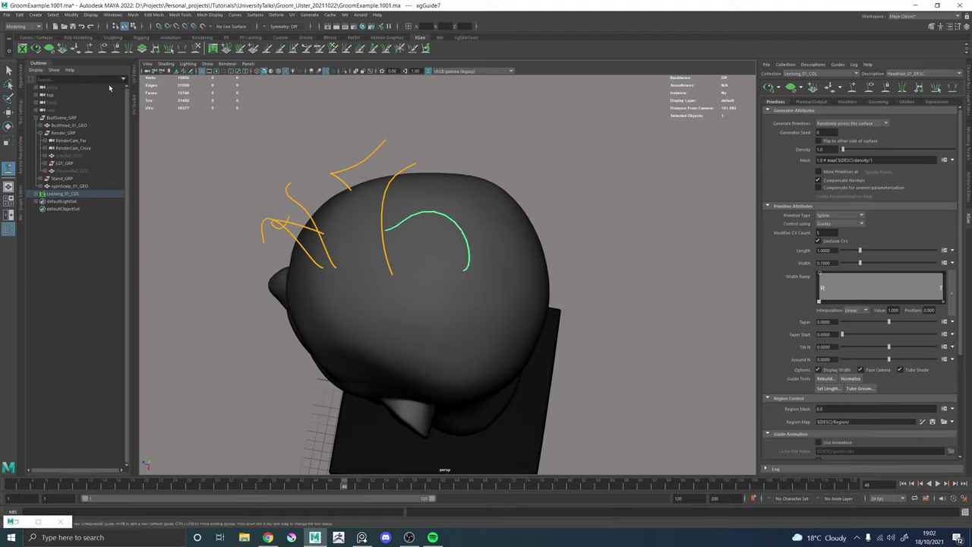
Sculpt the sixth guide so it sweeps across the crown toward the side, following the arc of the fifth guide.
alt+drag(445, 123, 406, 213)
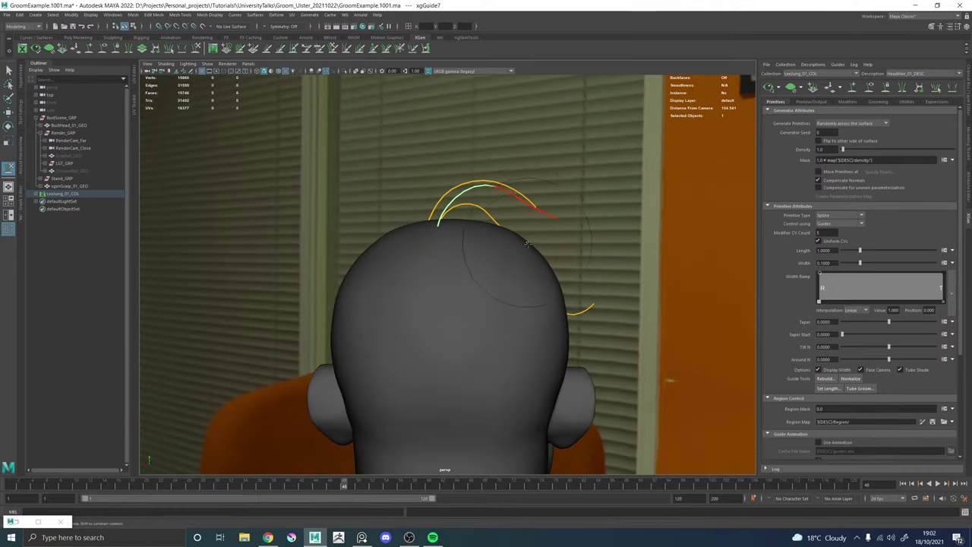
mouse_move(527, 225)
alt+mouse_down()
mouse_move(550, 216)
mouse_move(627, 223)
mouse_move(547, 212)
mouse_move(437, 176)
mouse_move(412, 205)
alt+mouse_up()
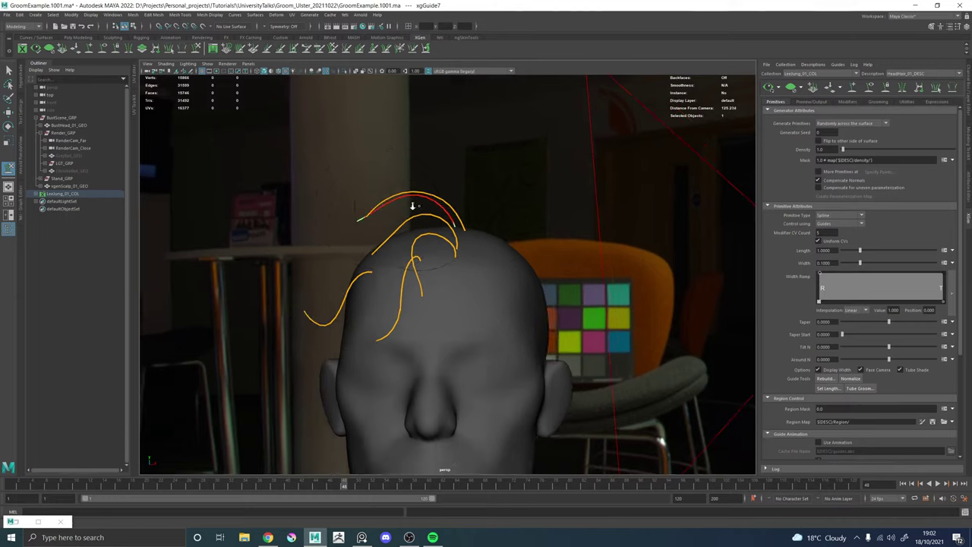
alt+right_drag(413, 204, 403, 235)
mouse_move(403, 234)
alt+mouse_down()
mouse_move(365, 235)
mouse_move(402, 228)
mouse_move(404, 238)
alt+mouse_up()
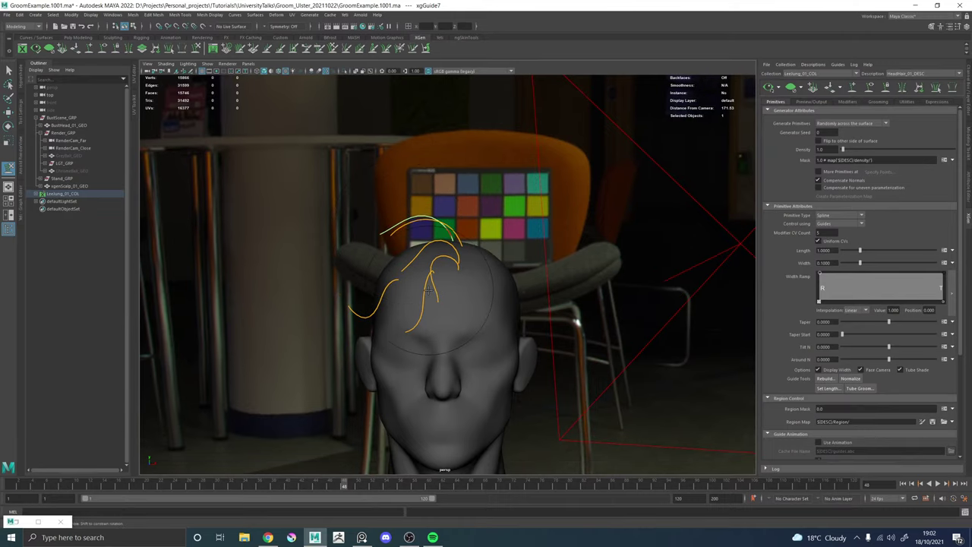
Check the reference photo showing the side of the hairstyle and sculpt the sixth guide's tip outward.
click(971, 292)
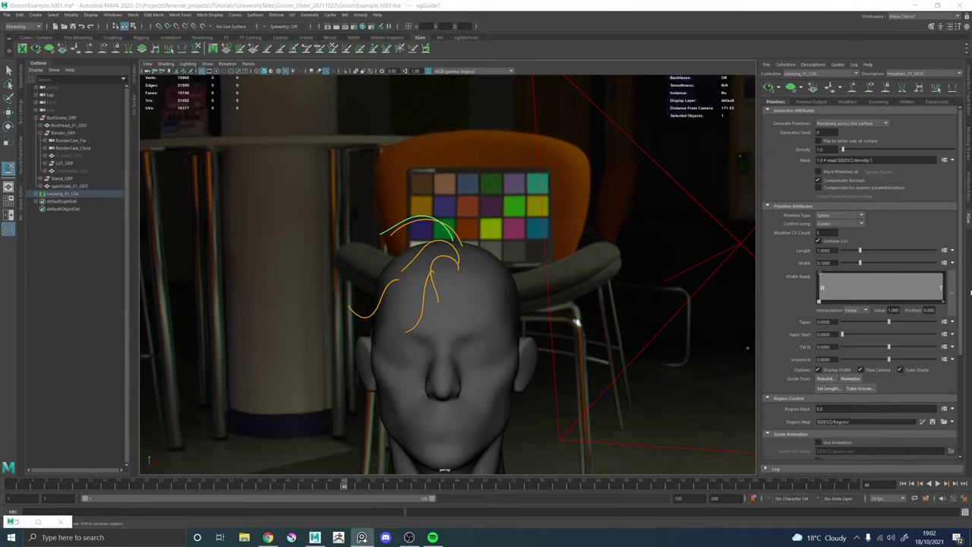
right_drag(971, 284, 752, 286)
scroll(748, 286, up, 5)
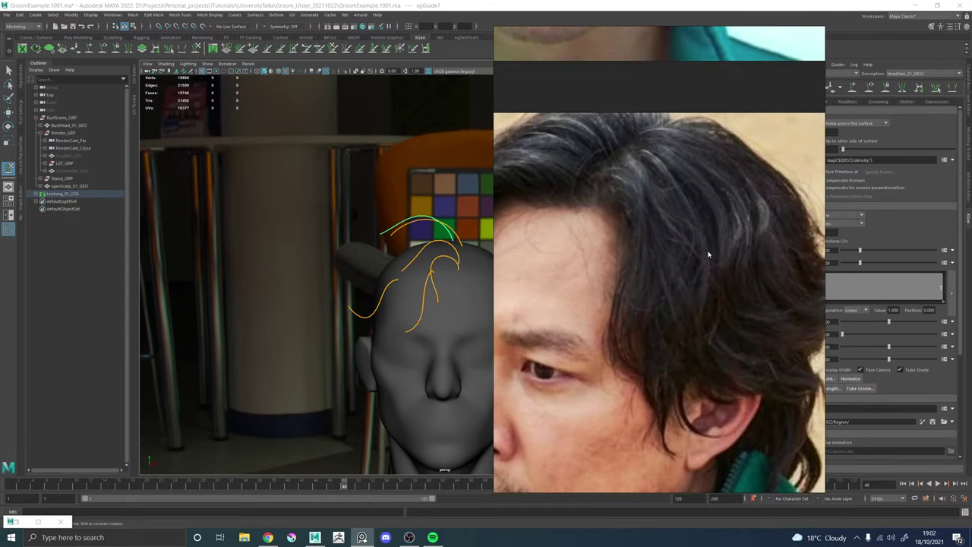
scroll(627, 221, down, 3)
middle_drag(583, 210, 589, 210)
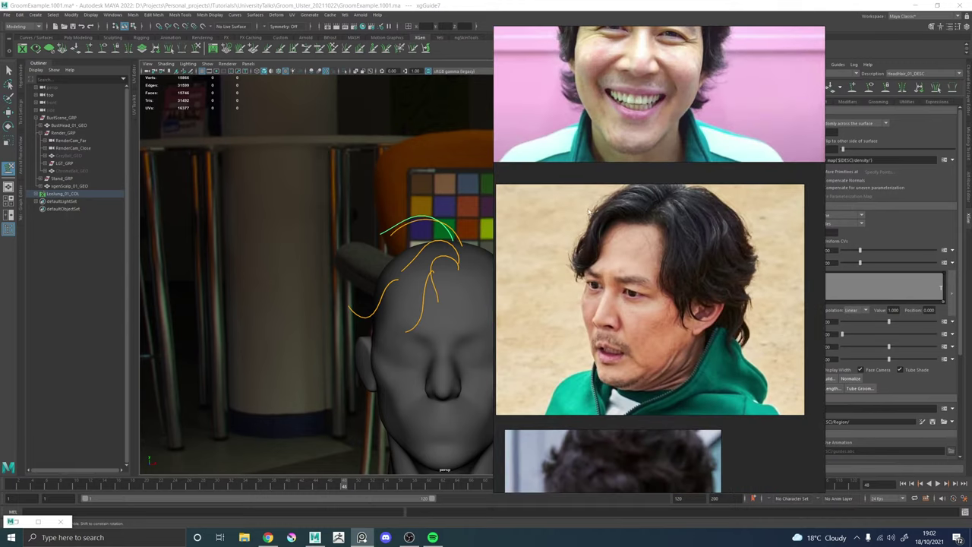
right_drag(590, 210, 971, 192)
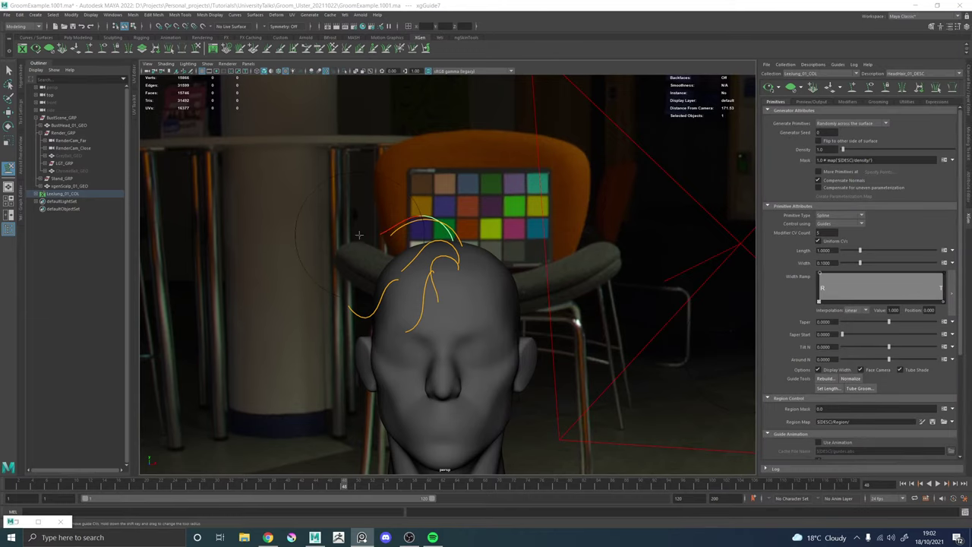
drag(358, 202, 364, 238)
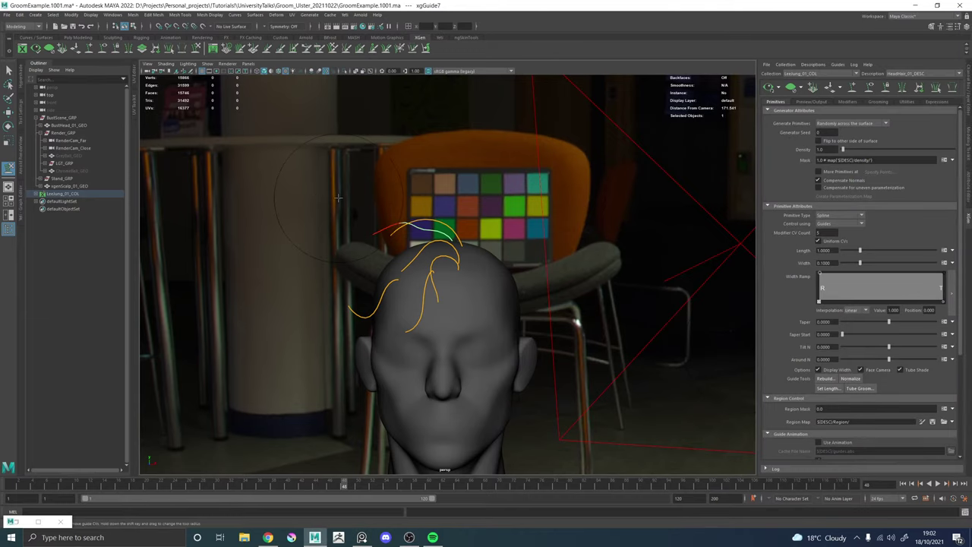
Raise the middle of the sixth guide into a rounded arch and refine its sweep from above.
alt+drag(480, 214, 460, 199)
alt+middle_drag(460, 199, 464, 230)
alt+right_drag(464, 230, 524, 234)
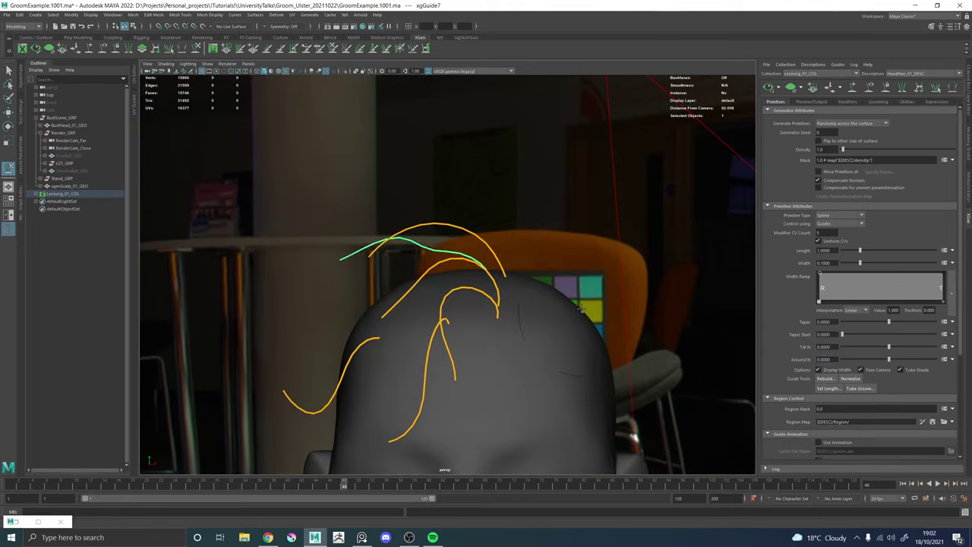
drag(452, 240, 453, 218)
mouse_move(402, 283)
mouse_down()
mouse_move(489, 276)
mouse_move(456, 341)
mouse_up()
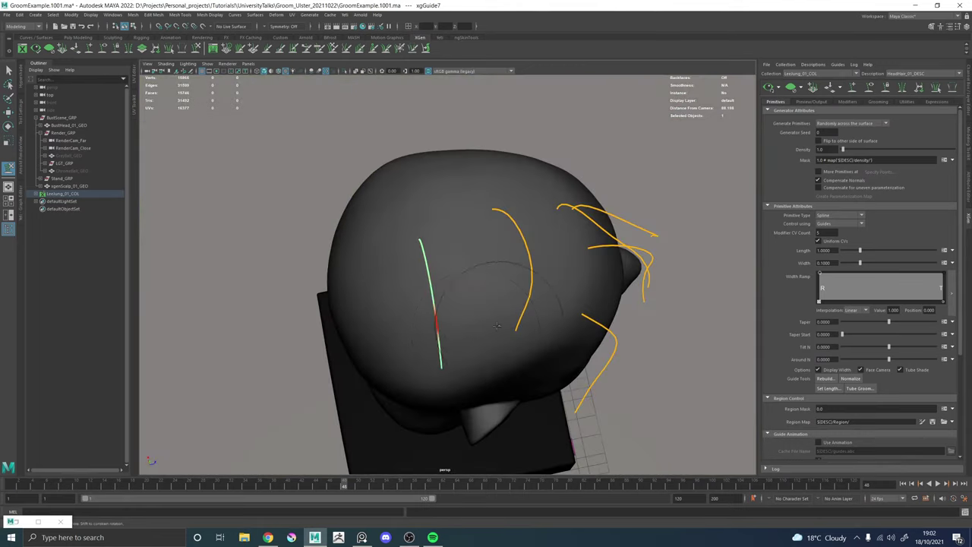
alt+drag(509, 357, 496, 310)
Select all six guides with the Scale tool, save an incremental scene version as GroomExample.1002.ma, and clear the selection.
key(w)
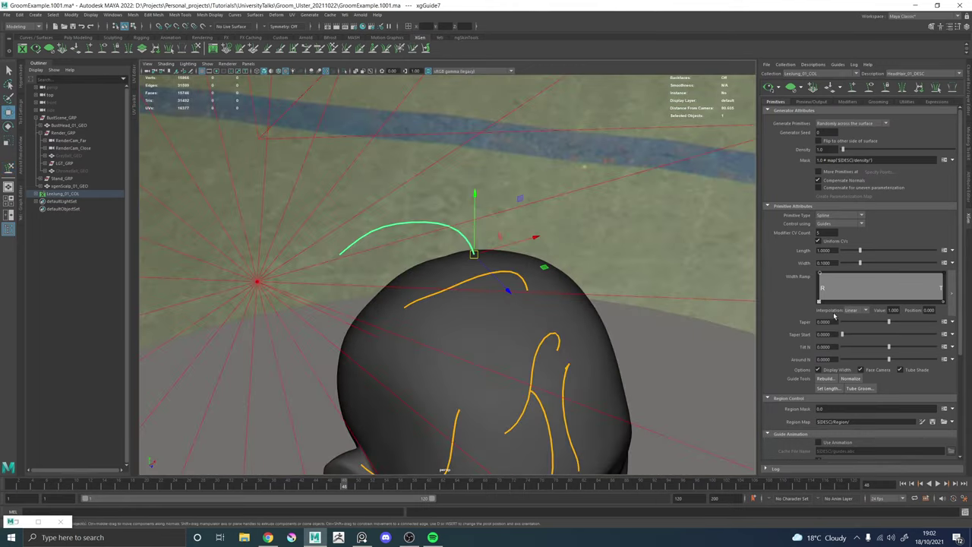
alt+drag(608, 314, 527, 289)
alt+right_drag(527, 289, 384, 259)
drag(343, 214, 519, 357)
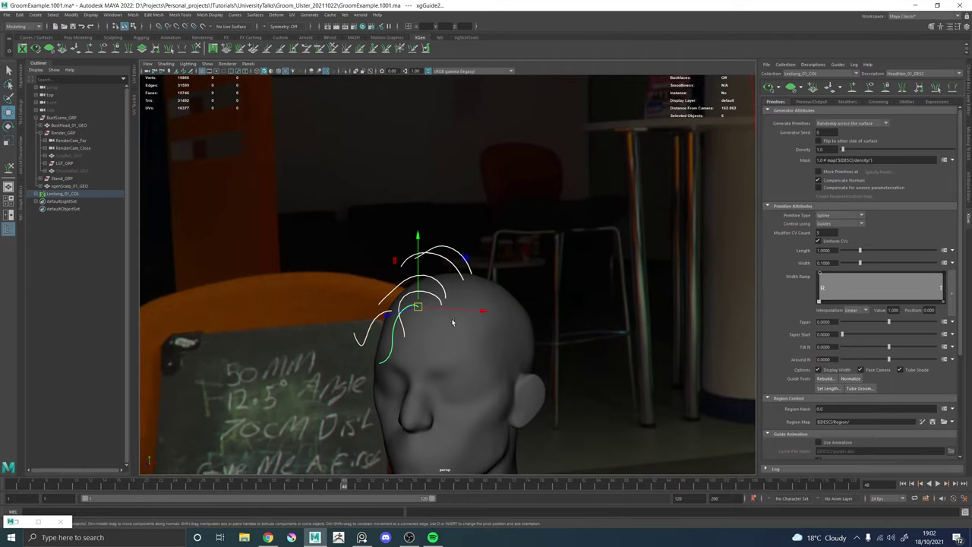
key(r)
mouse_move(419, 306)
mouse_down()
mouse_move(445, 315)
mouse_move(432, 321)
mouse_up()
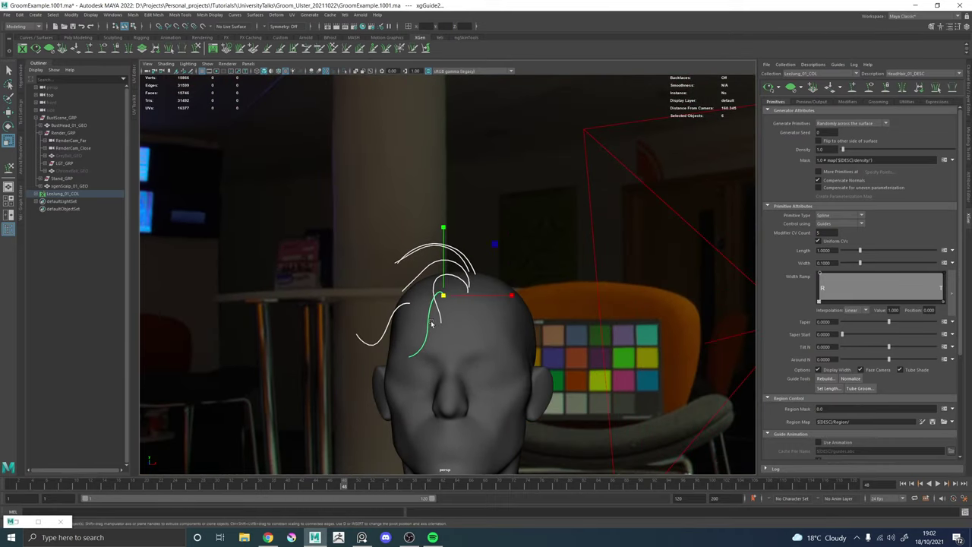
alt+middle_drag(427, 295, 429, 262)
key(ctrl+alt+s)
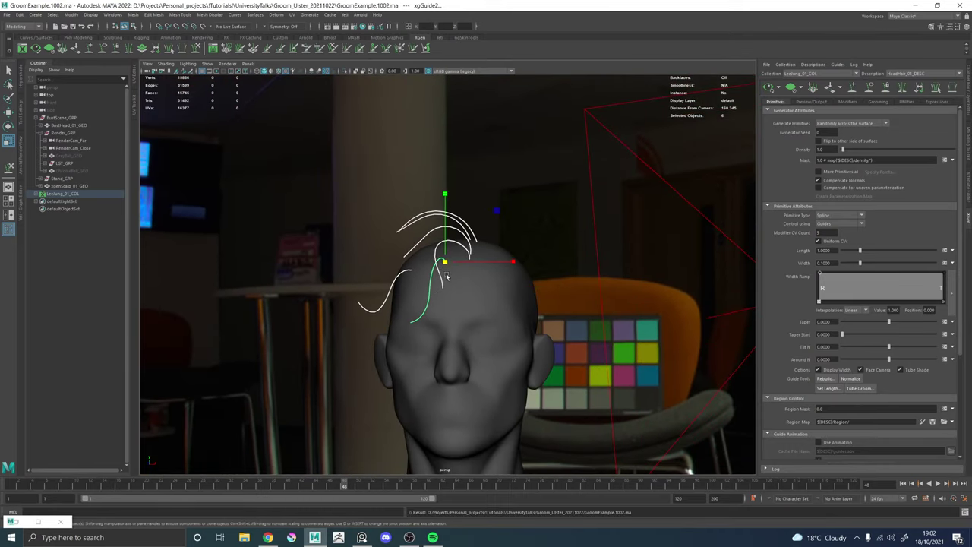
click(368, 190)
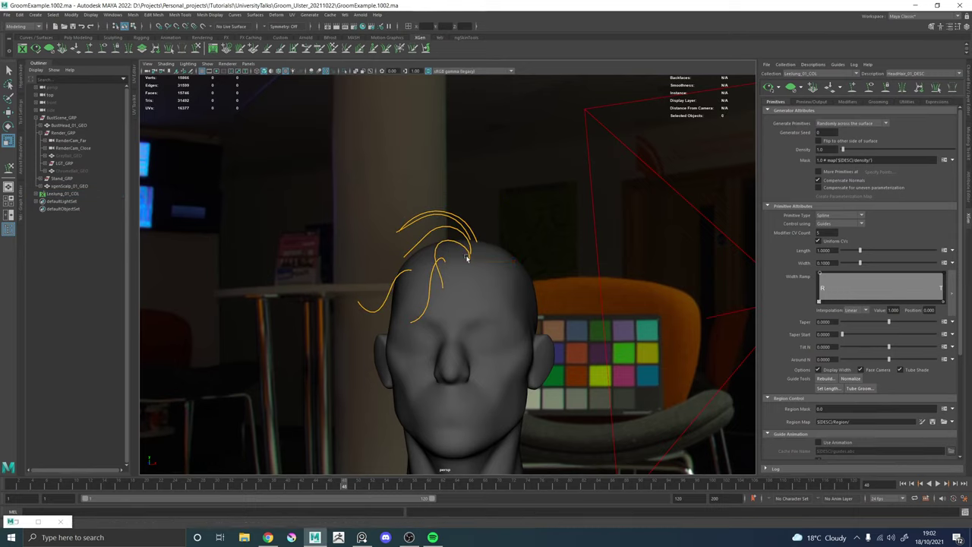
Select the front guide falling toward the brow and sculpt its middle section from the front view.
click(417, 309)
click(197, 48)
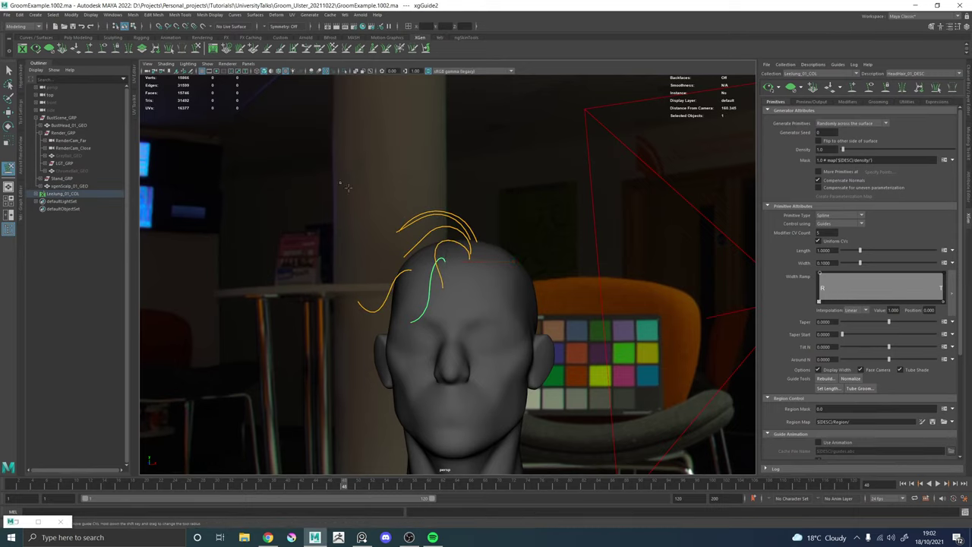
alt+drag(540, 276, 562, 307)
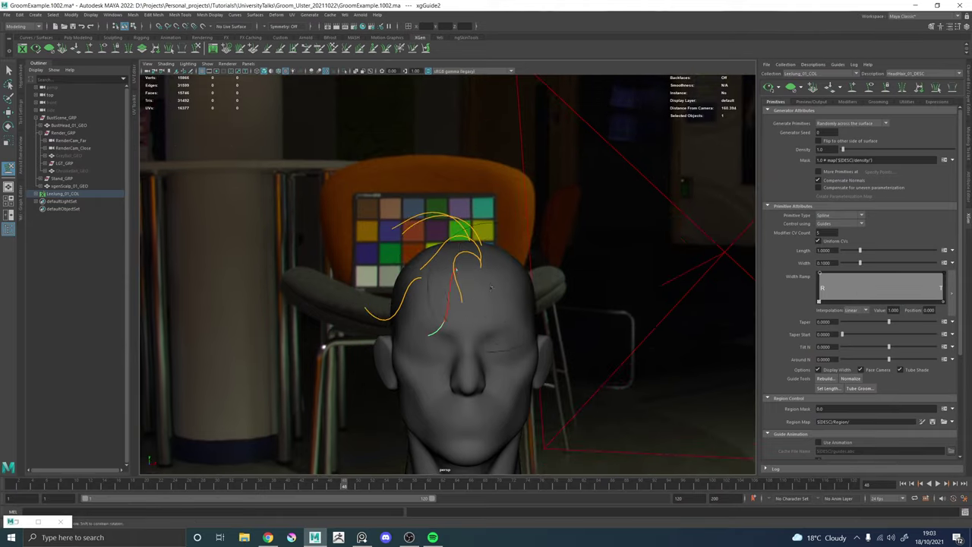
alt+right_drag(472, 305, 501, 313)
mouse_move(501, 313)
alt+mouse_down()
mouse_move(521, 325)
mouse_move(493, 320)
alt+mouse_up()
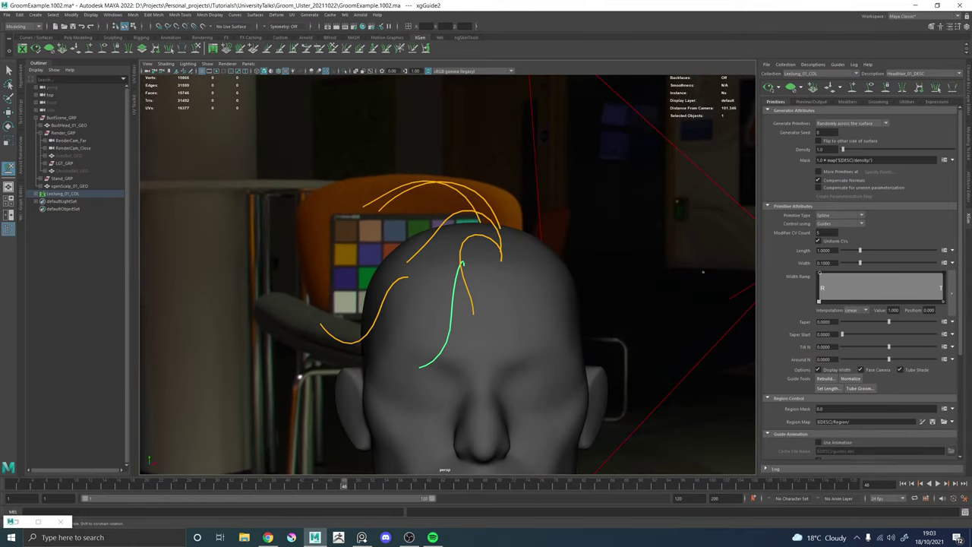
Sculpt the front guide's root into a higher arch and curve its end outward over the brow.
key(alt+Tab)
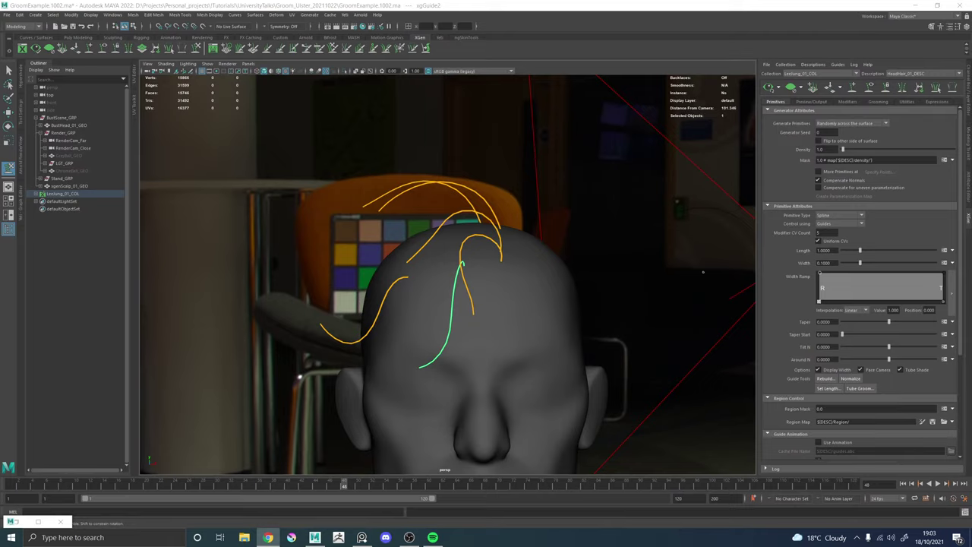
alt+drag(495, 256, 432, 265)
alt+middle_drag(432, 265, 462, 238)
alt+right_drag(463, 239, 501, 304)
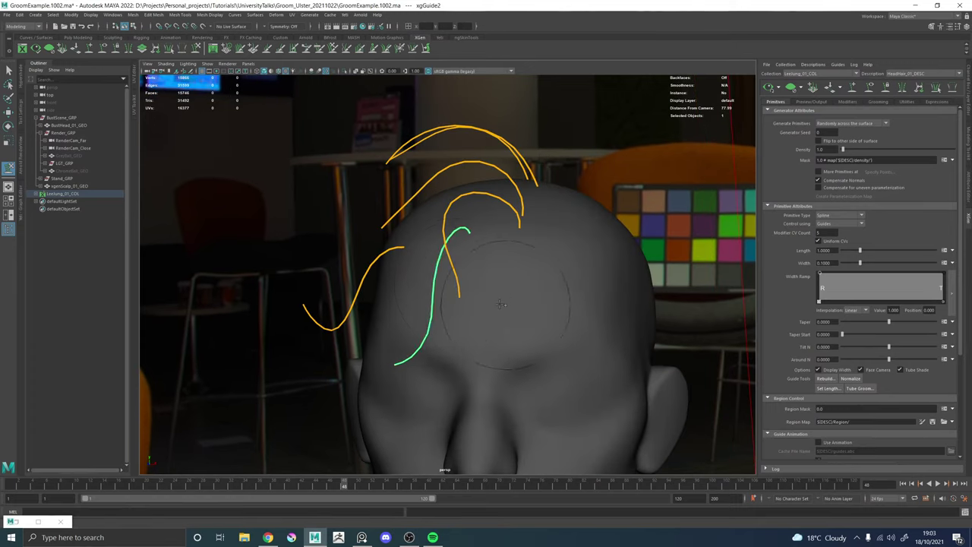
mouse_move(501, 304)
alt+mouse_down()
mouse_move(488, 250)
mouse_move(498, 282)
mouse_move(512, 260)
mouse_move(499, 307)
mouse_move(405, 349)
mouse_move(466, 321)
mouse_move(482, 335)
alt+mouse_up()
Select the guide just behind the front parting guide and sculpt its middle and end from the side and front.
key(w)
mouse_move(544, 281)
alt+mouse_down()
mouse_move(511, 291)
mouse_move(482, 283)
alt+mouse_up()
click(433, 219)
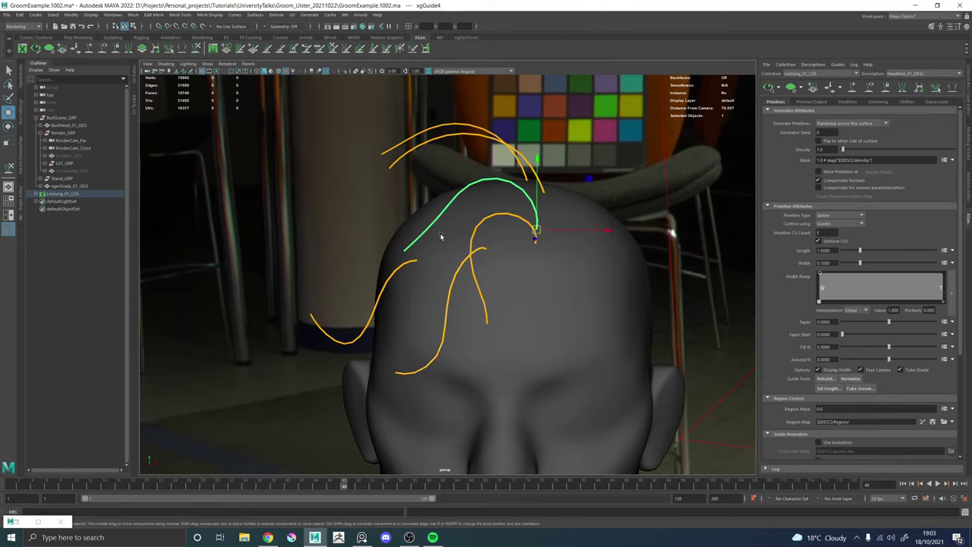
alt+drag(454, 251, 435, 237)
key(y)
alt+middle_drag(515, 263, 492, 308)
mouse_move(488, 290)
alt+mouse_down()
mouse_move(320, 209)
mouse_move(294, 186)
alt+mouse_up()
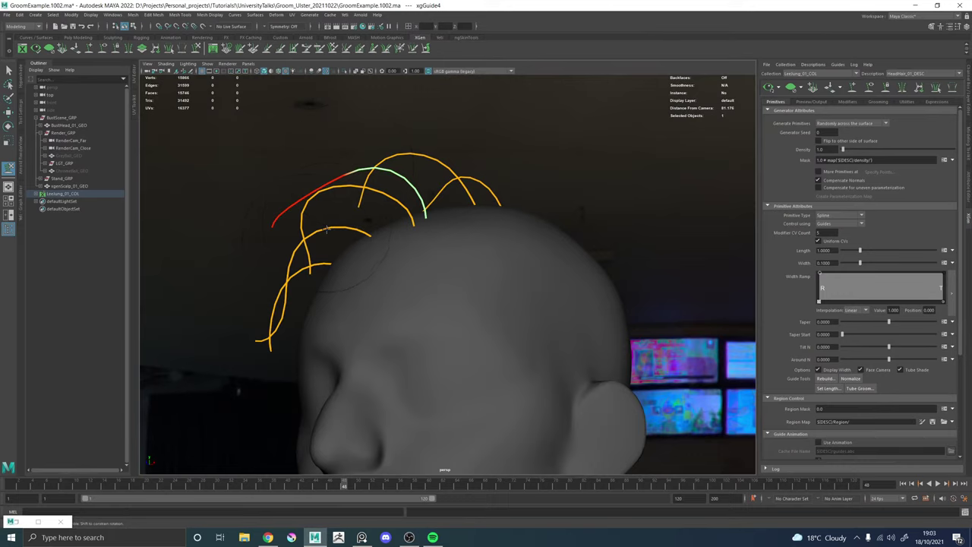
mouse_move(308, 237)
alt+mouse_down()
mouse_move(316, 234)
mouse_move(273, 253)
mouse_move(287, 269)
mouse_move(345, 266)
mouse_move(380, 250)
alt+mouse_up()
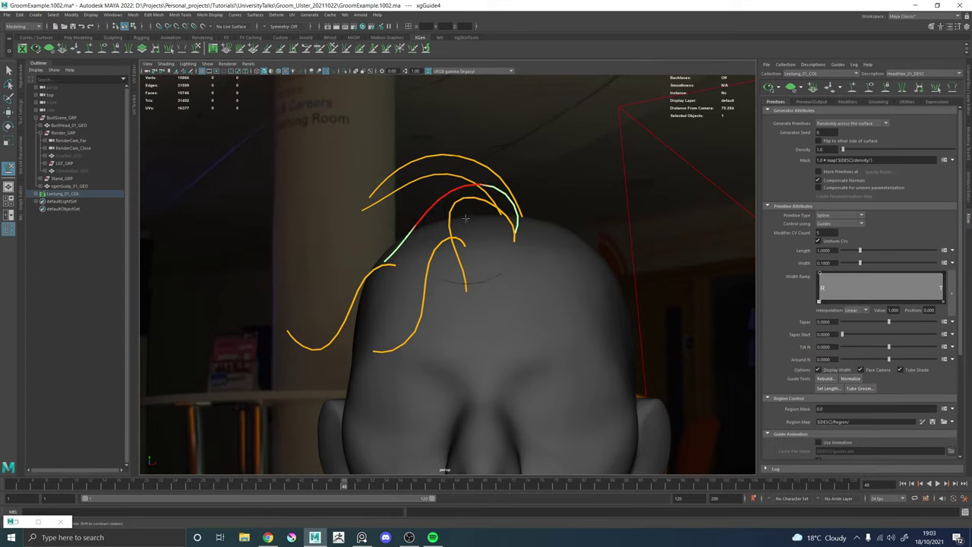
Sculpt the same guide's sweep toward the brow from above and lift it into a smooth arch off the scalp.
alt+drag(465, 217, 414, 258)
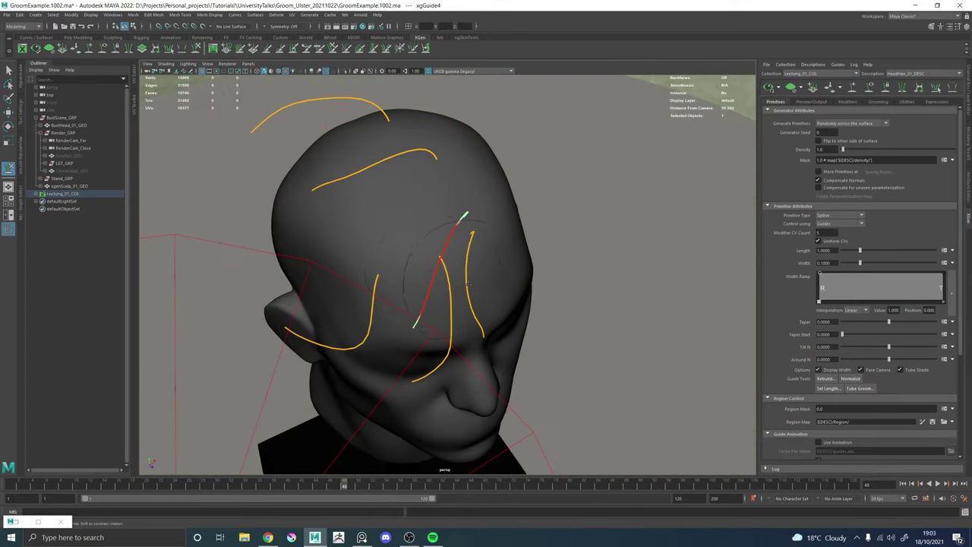
alt+drag(469, 283, 423, 287)
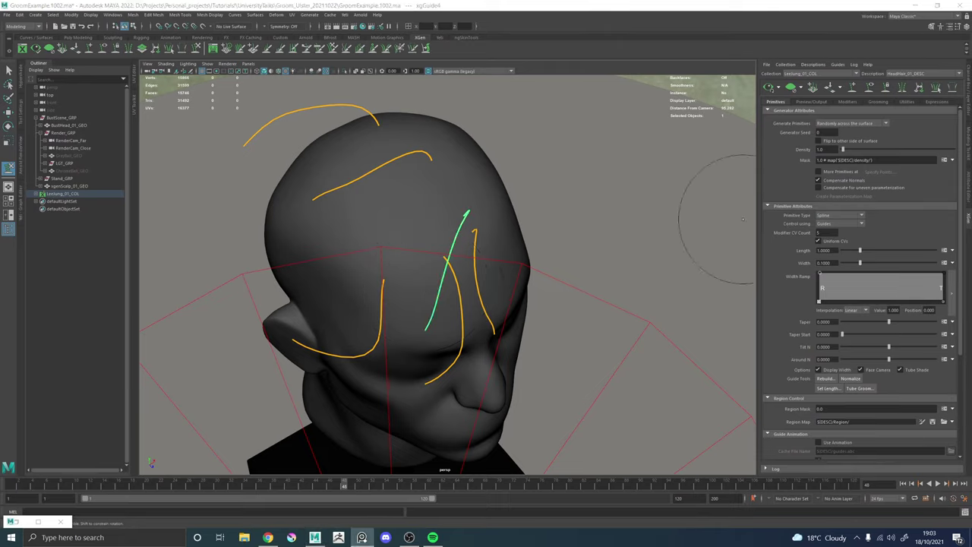
alt+drag(463, 279, 417, 283)
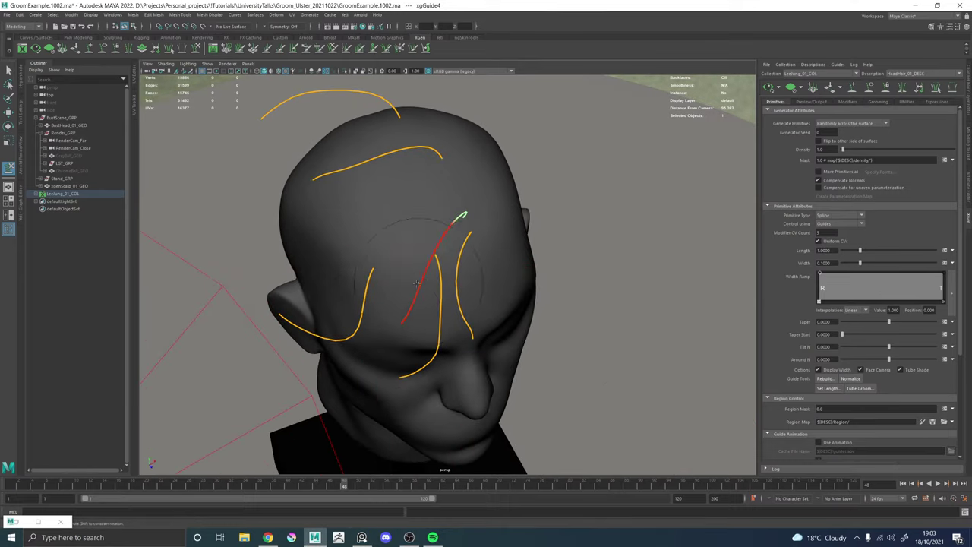
mouse_move(379, 328)
mouse_down()
mouse_move(399, 337)
mouse_move(396, 319)
mouse_move(351, 321)
mouse_move(393, 261)
mouse_up()
alt+right_drag(392, 260, 418, 271)
alt+drag(419, 271, 418, 260)
alt+middle_drag(418, 260, 417, 295)
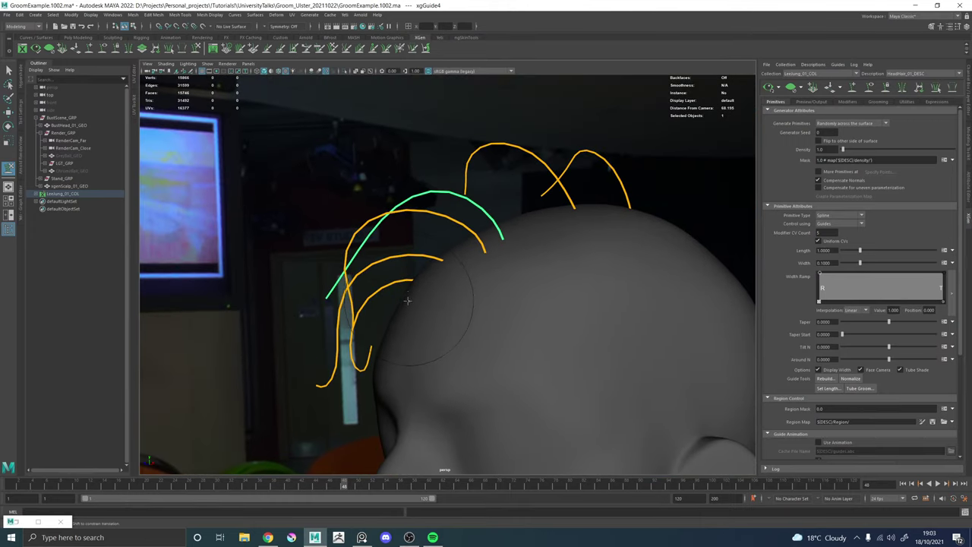
Bend the guide's tip down over the forehead and round its upper section to follow the guide in front.
alt+right_drag(417, 295, 434, 304)
mouse_move(429, 293)
mouse_down()
mouse_move(315, 291)
mouse_move(456, 349)
mouse_move(524, 307)
mouse_move(488, 257)
mouse_move(522, 308)
mouse_up()
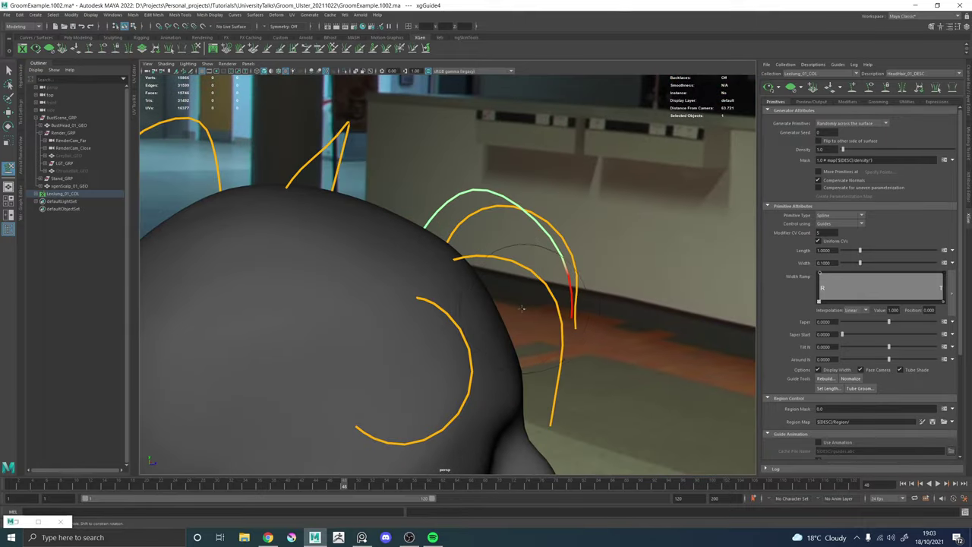
alt+drag(518, 273, 410, 326)
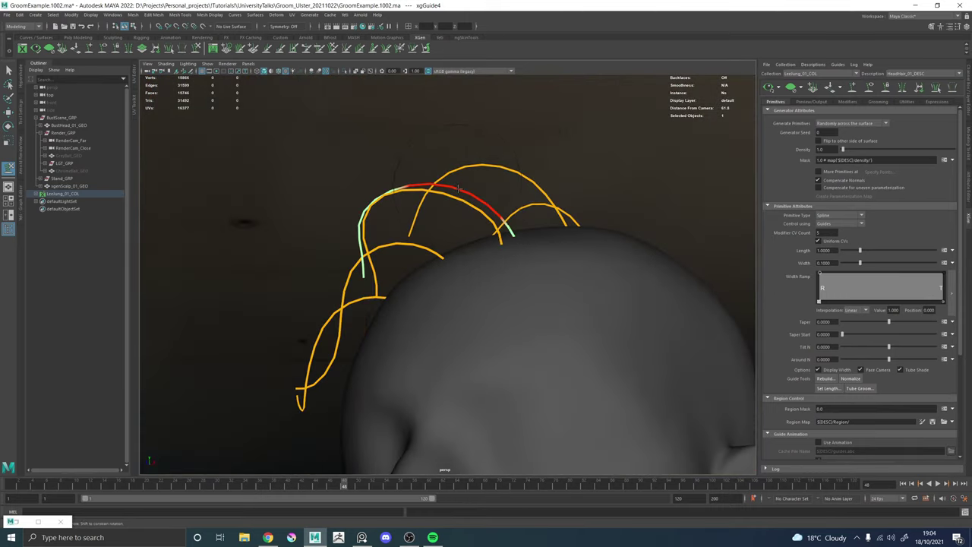
alt+drag(397, 203, 536, 238)
alt+right_drag(536, 237, 383, 257)
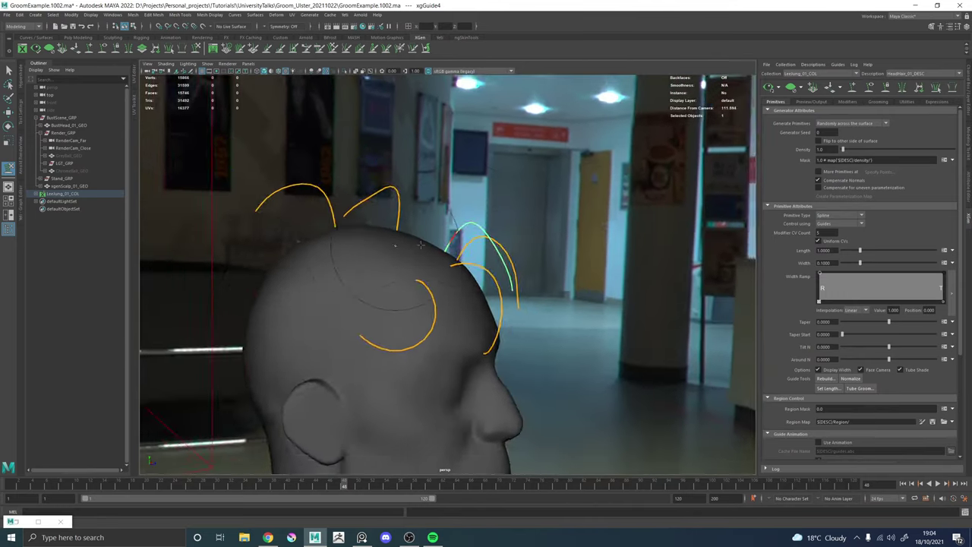
Select the front crown guide and sculpt its middle and end into a side-swept arch from above and the front.
alt+drag(532, 254, 448, 261)
alt+middle_drag(448, 262, 425, 297)
key(w)
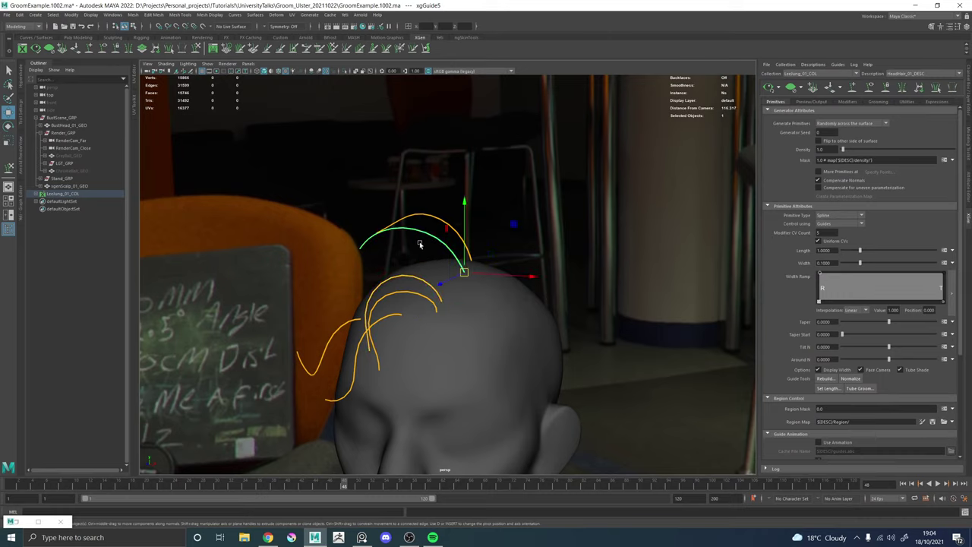
alt+drag(419, 245, 451, 304)
key(y)
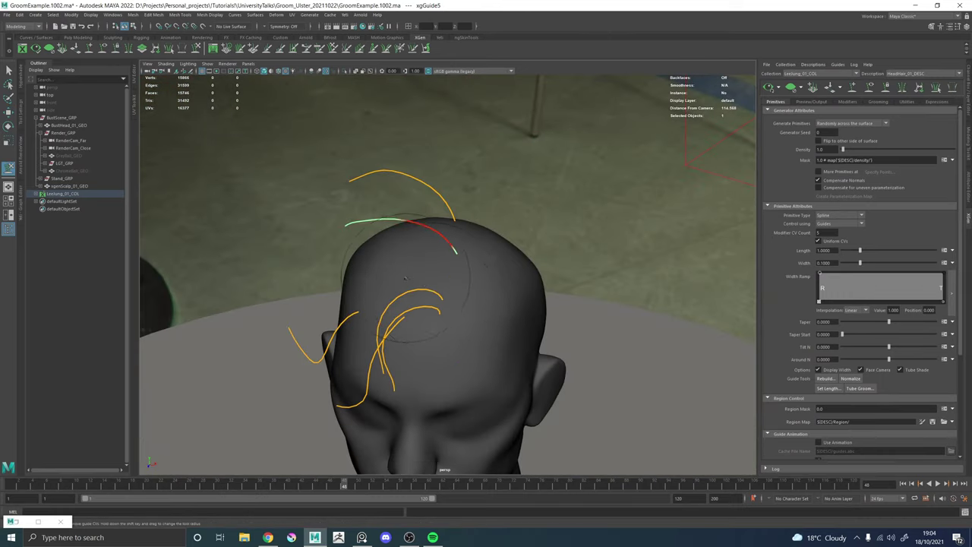
alt+drag(410, 278, 436, 341)
mouse_move(318, 222)
mouse_down()
mouse_move(327, 258)
mouse_move(390, 281)
mouse_move(387, 256)
mouse_move(403, 261)
mouse_up()
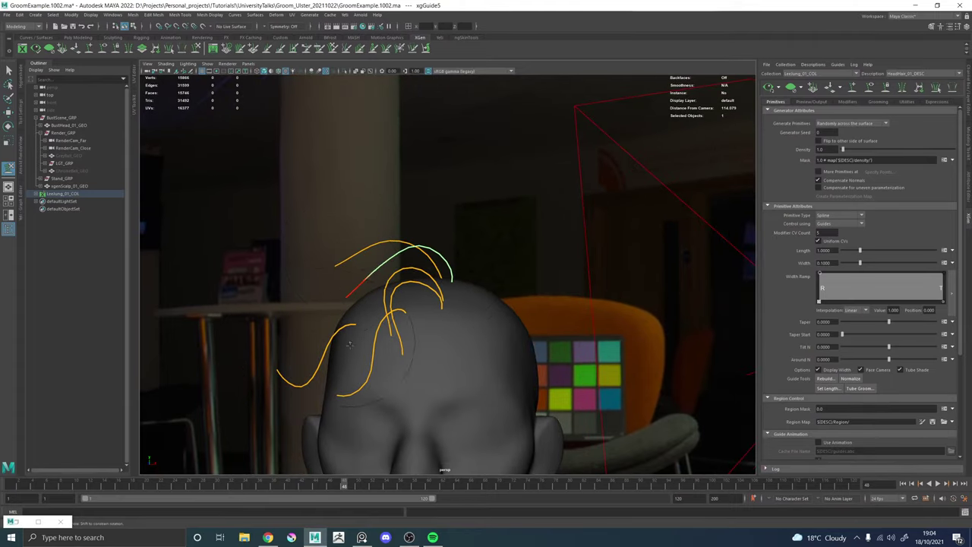
Select the rear crown guide and sculpt its end outward so it sweeps sideways alongside the front crown guide.
mouse_move(303, 313)
alt+mouse_down()
mouse_move(419, 343)
mouse_move(425, 297)
mouse_move(349, 206)
mouse_move(370, 254)
mouse_move(410, 246)
mouse_move(397, 254)
mouse_move(441, 281)
mouse_move(429, 264)
alt+mouse_up()
key(w)
key(y)
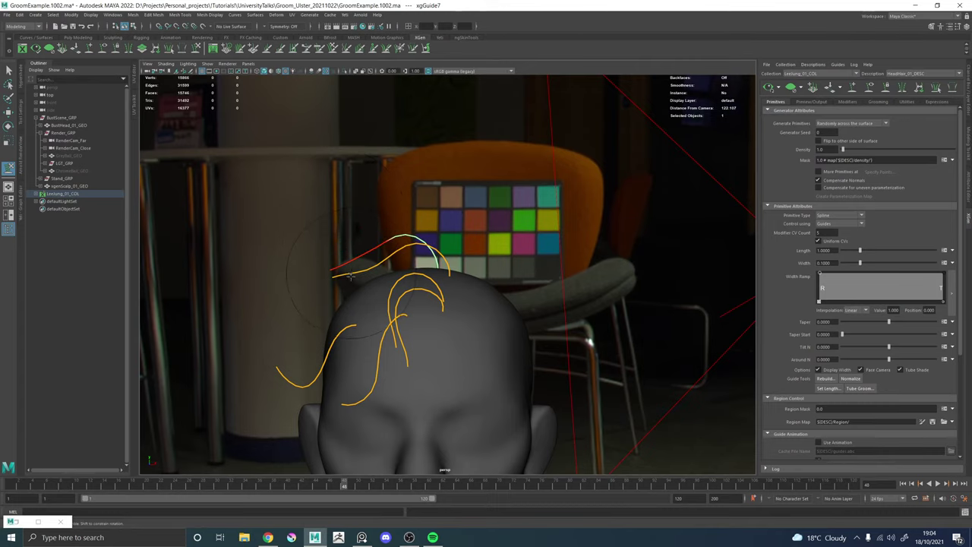
alt+drag(351, 276, 498, 249)
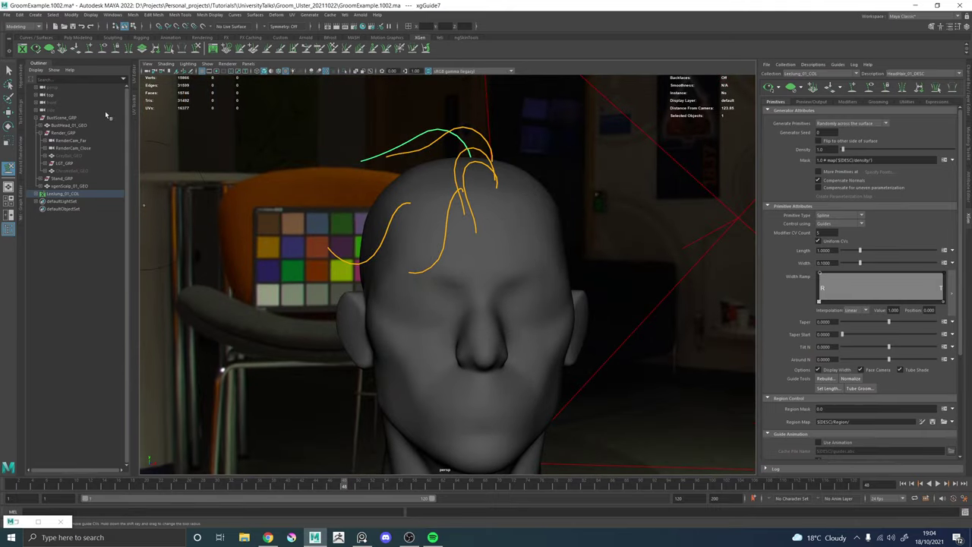
alt+drag(493, 282, 423, 284)
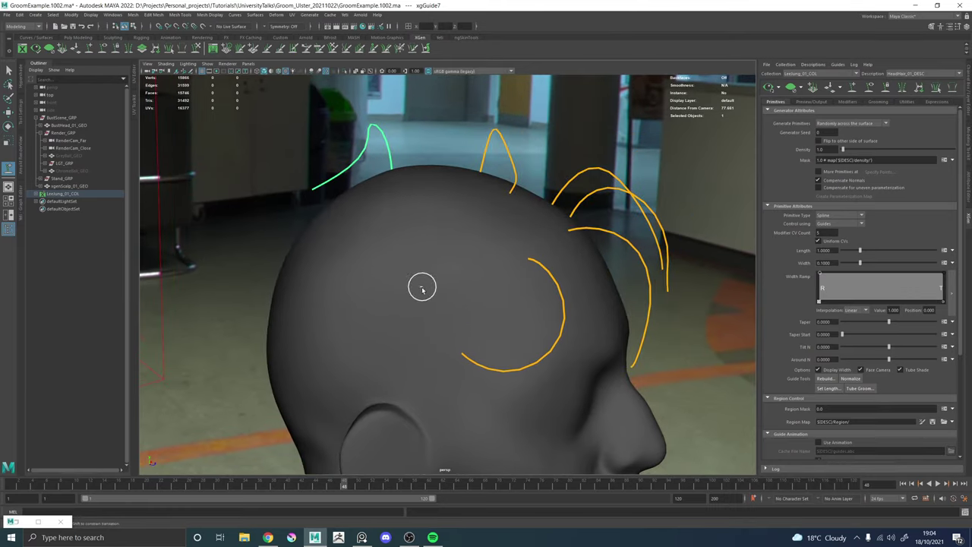
Add a guide at the back of the crown below the rear crown guide and copy that guide's shape onto it.
alt+drag(460, 243, 426, 288)
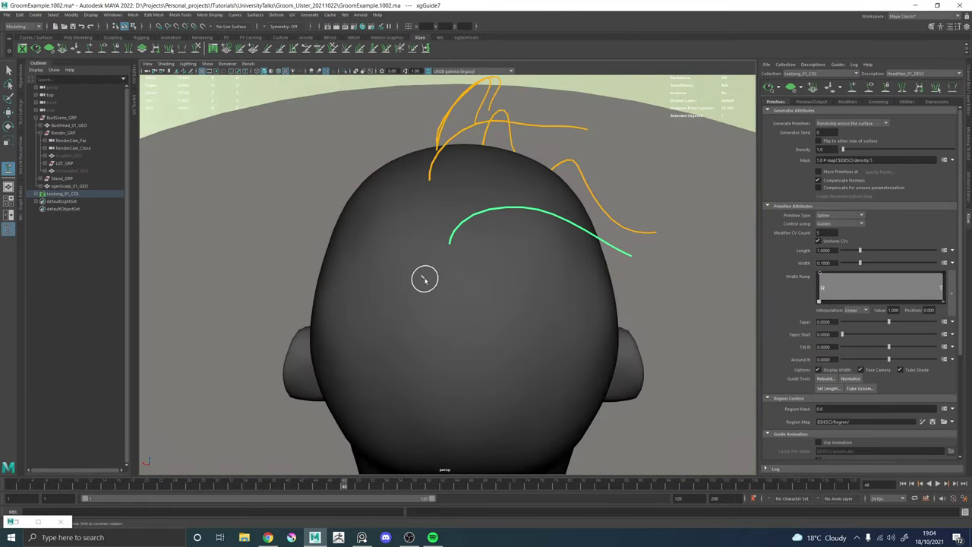
click(425, 271)
alt+drag(423, 276, 434, 294)
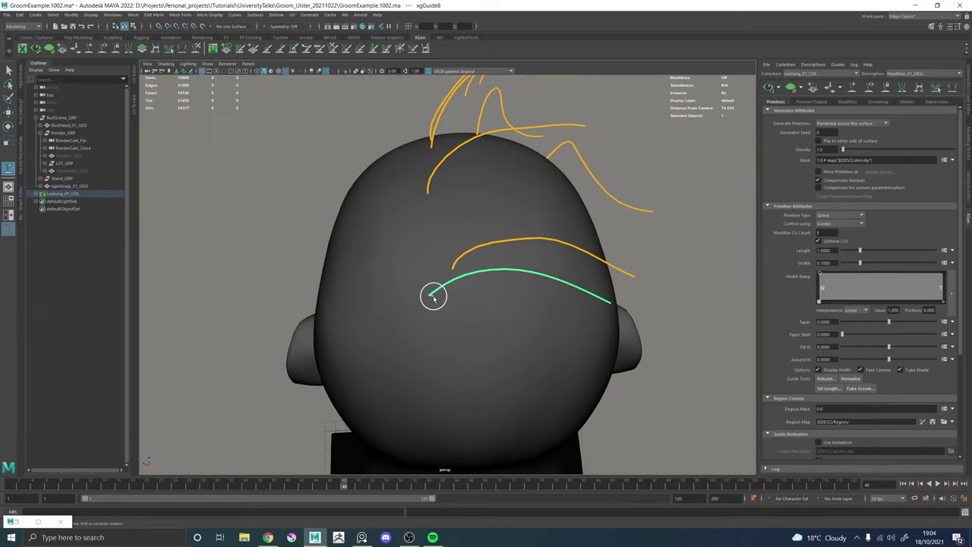
right_click(429, 297)
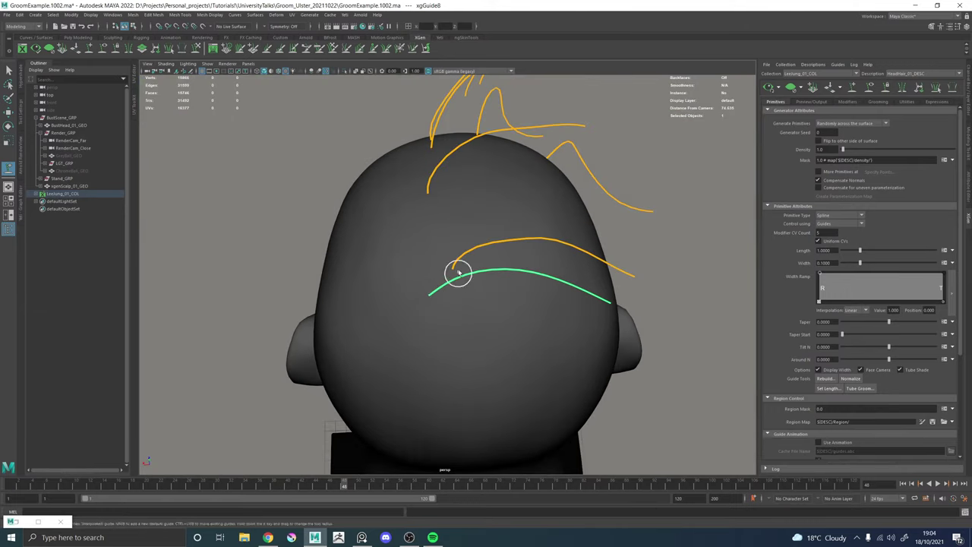
key(w)
click(455, 267)
right_drag(461, 257, 508, 259)
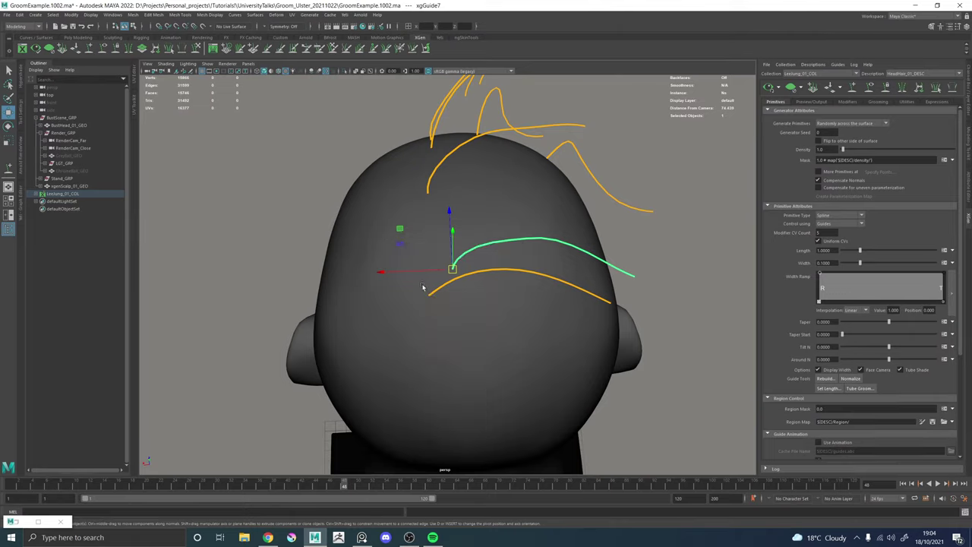
drag(420, 281, 443, 304)
right_drag(440, 289, 404, 289)
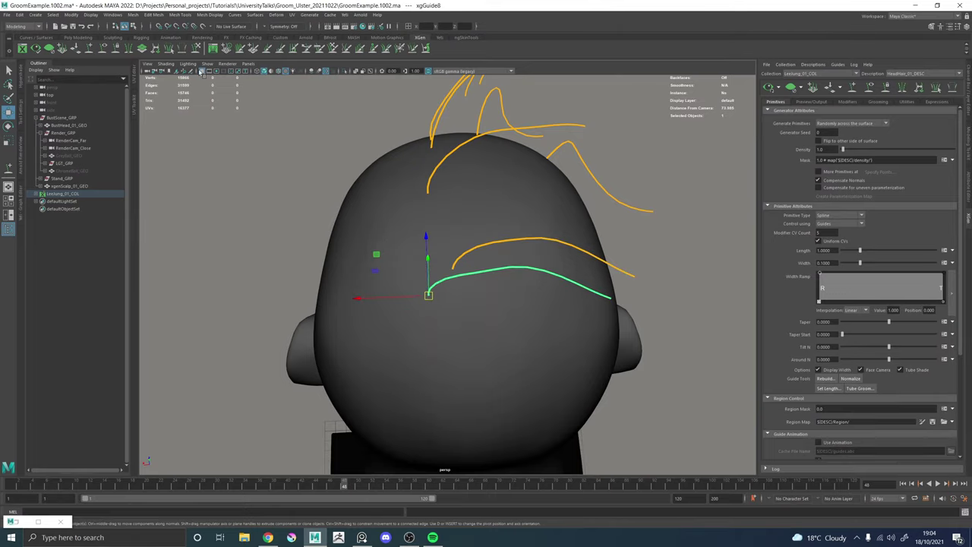
Bend the new rear guide down over the back of the head, following the rear-view reference photo of the hairstyle.
alt+drag(414, 186, 480, 346)
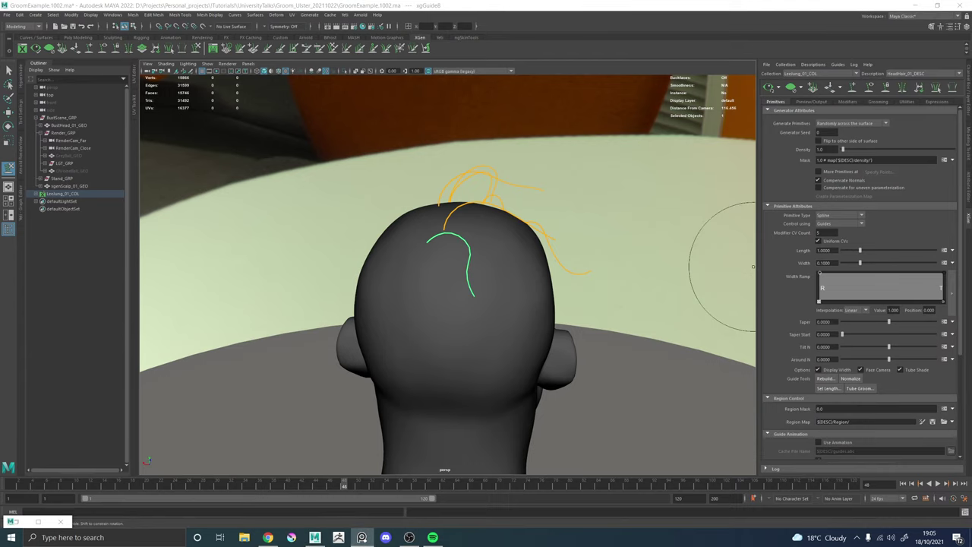
right_drag(971, 264, 693, 253)
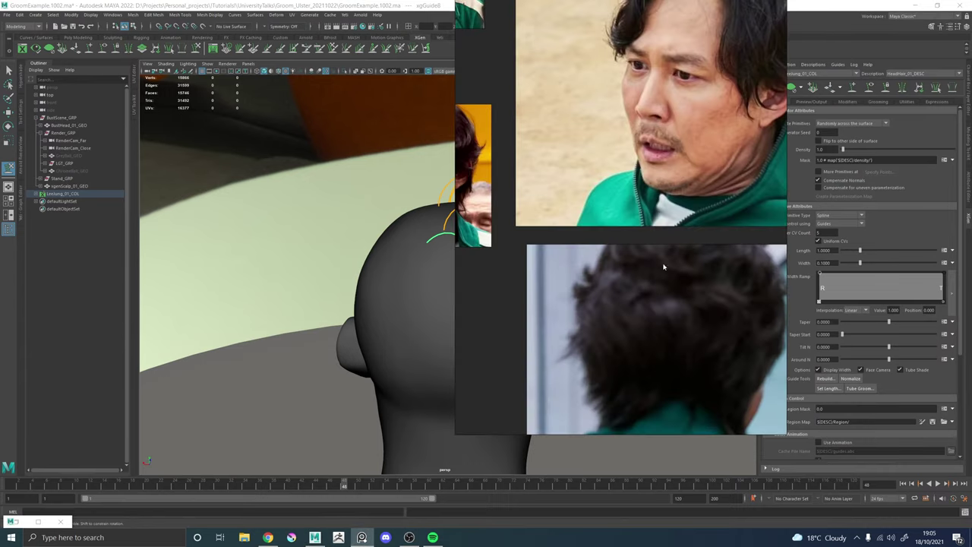
right_drag(672, 229, 971, 300)
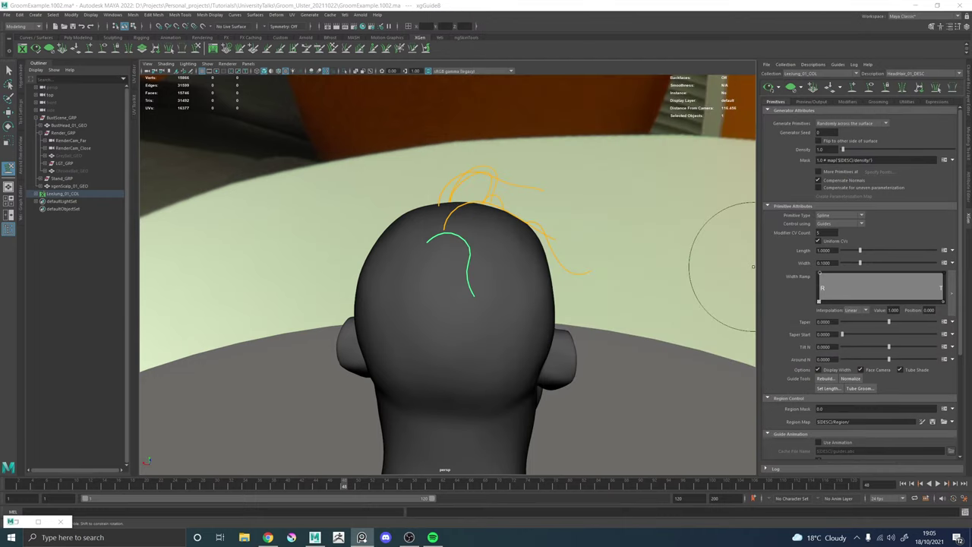
mouse_move(510, 250)
alt+mouse_down()
mouse_move(479, 282)
mouse_move(394, 292)
alt+mouse_up()
alt+drag(319, 228, 288, 235)
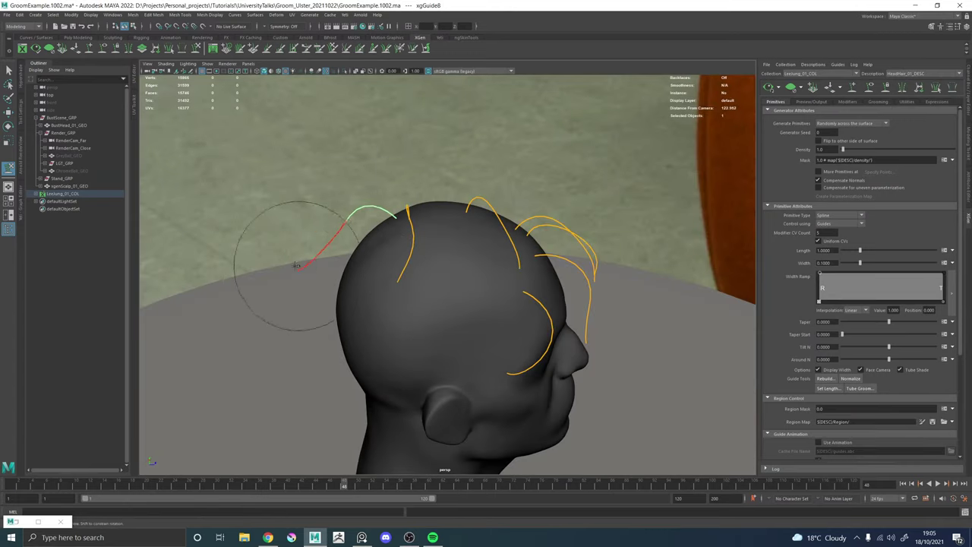
Sculpt the rear guide into a rounded arch off the scalp with its tip falling toward the nape.
alt+drag(288, 278, 424, 289)
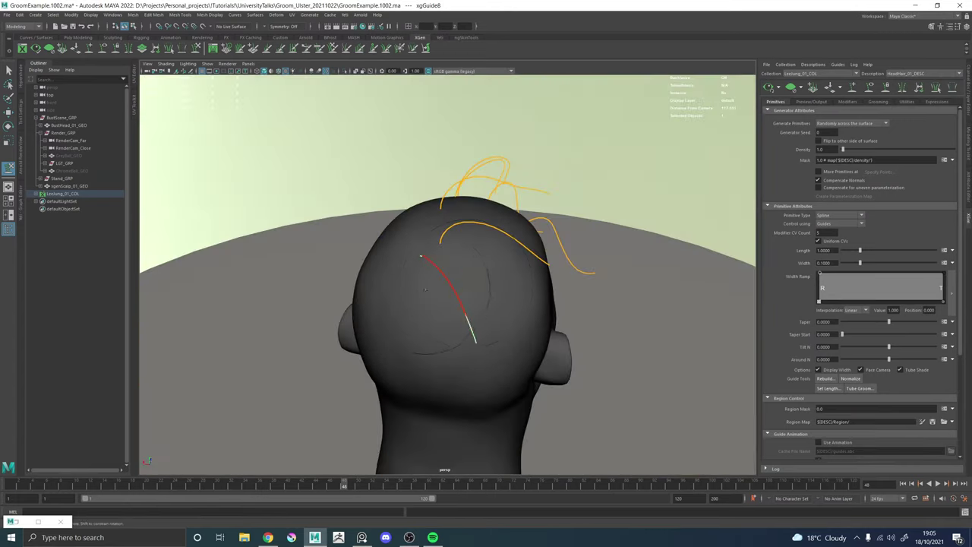
mouse_move(459, 359)
alt+mouse_down()
mouse_move(456, 348)
mouse_move(497, 336)
mouse_move(621, 261)
mouse_move(627, 269)
mouse_move(562, 276)
alt+mouse_up()
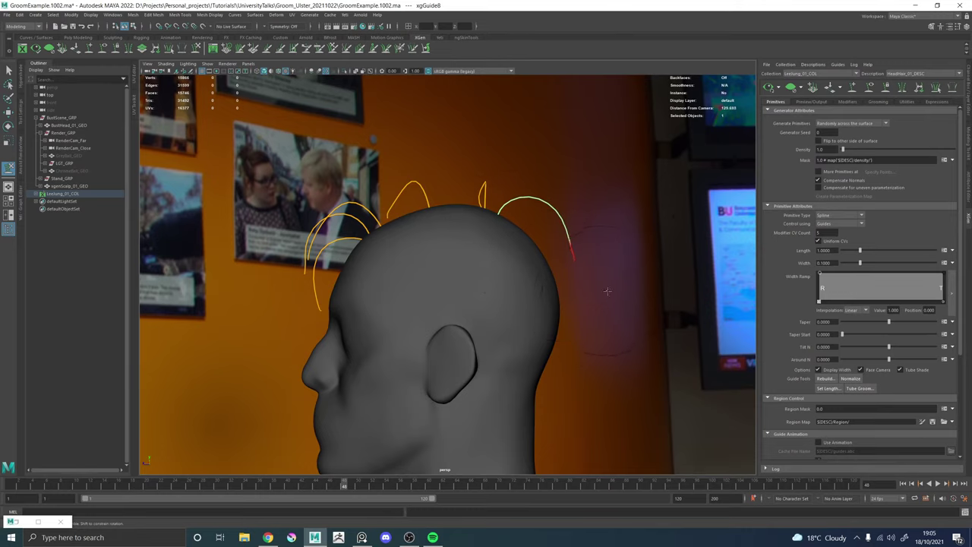
mouse_move(616, 296)
alt+mouse_down()
mouse_move(468, 306)
mouse_move(485, 324)
mouse_move(558, 313)
alt+mouse_up()
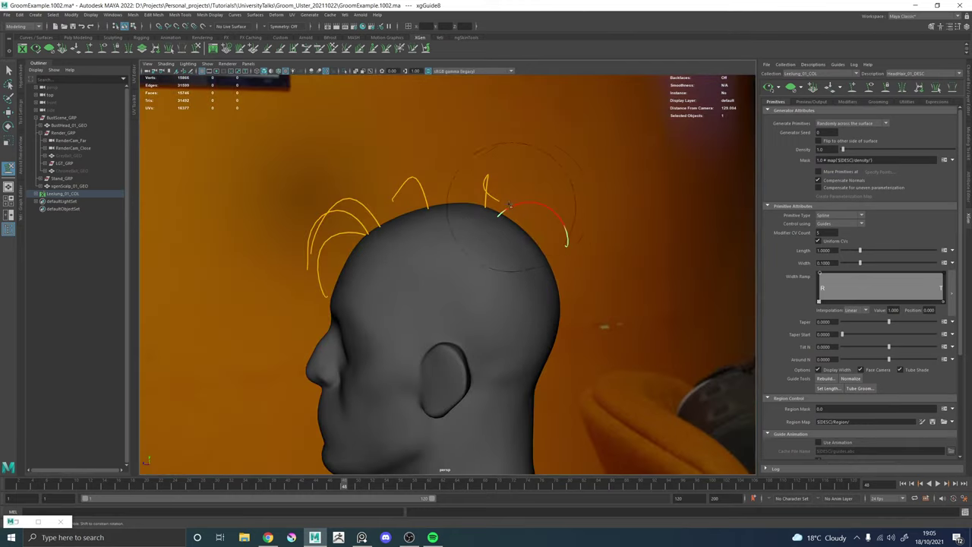
alt+drag(532, 205, 412, 232)
alt+right_drag(413, 231, 501, 305)
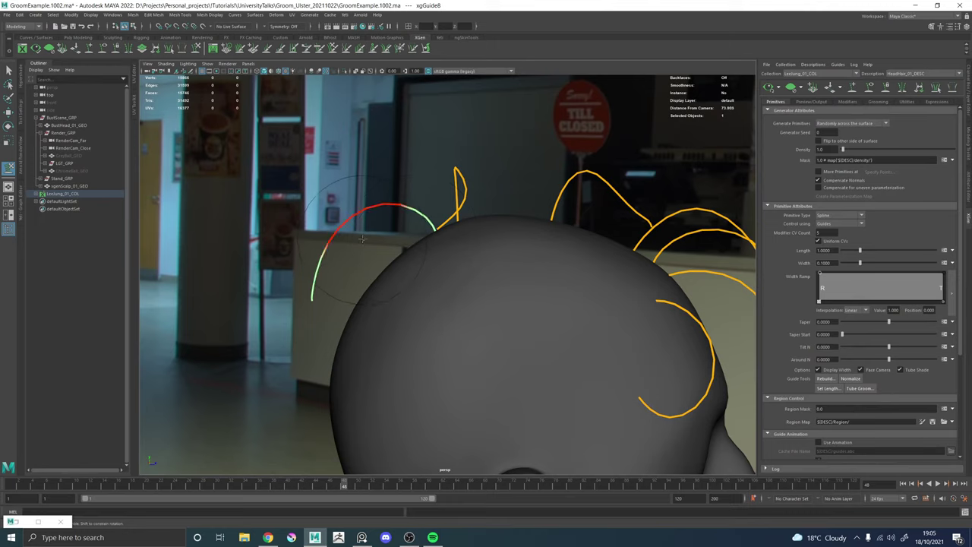
Curve the rear guide's lower half sideways across the back of the head, refining it from behind and the side.
alt+drag(367, 251, 468, 287)
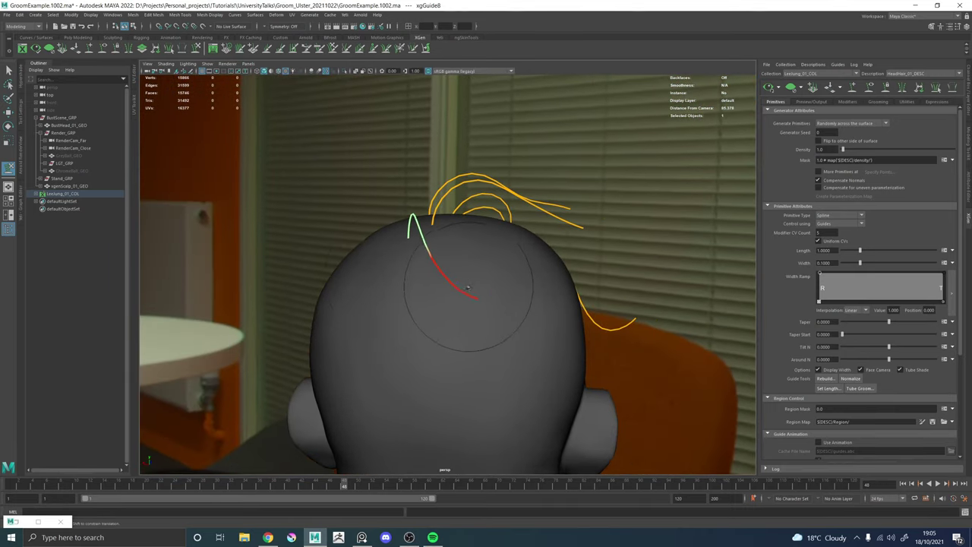
alt+drag(408, 287, 372, 307)
alt+drag(345, 244, 603, 311)
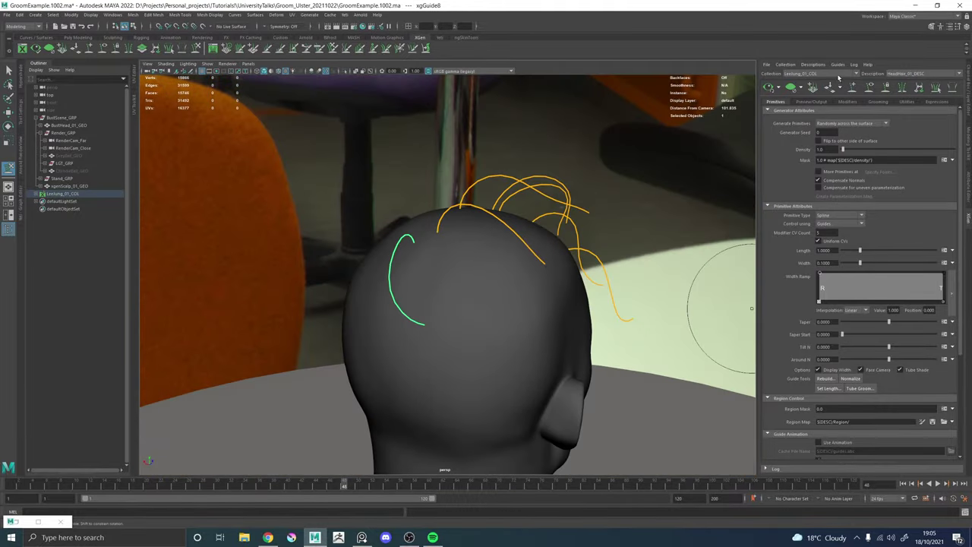
alt+drag(471, 220, 496, 317)
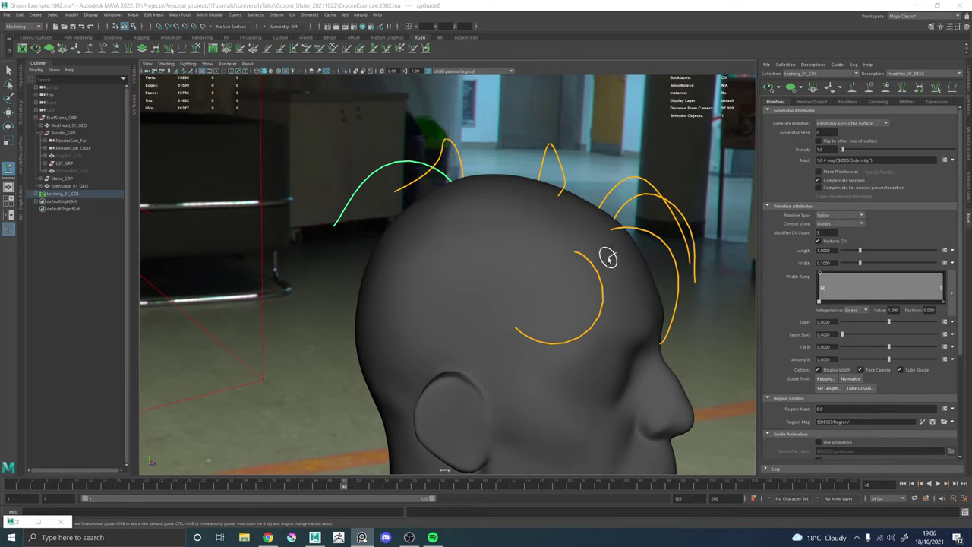
Add a guide at the front hairline on the bust's left side of the parting and bend it outward over that side.
alt+drag(608, 254, 440, 282)
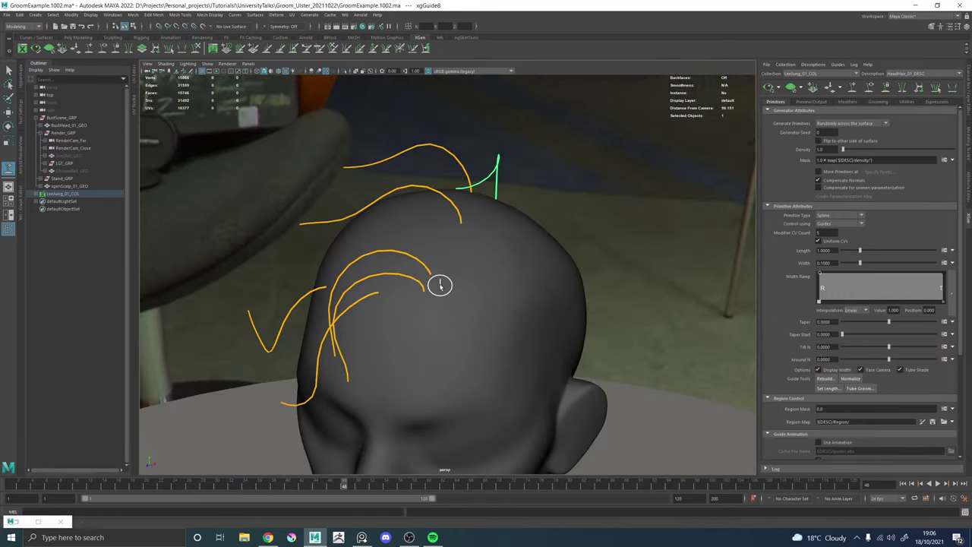
click(447, 301)
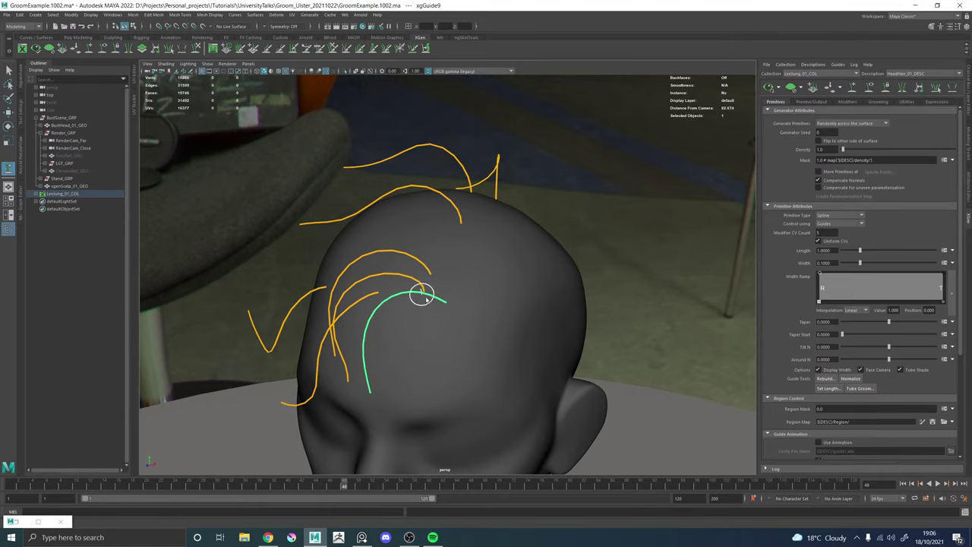
mouse_move(448, 303)
mouse_down()
mouse_move(532, 262)
mouse_move(584, 175)
mouse_up()
right_click(564, 265)
click(551, 266)
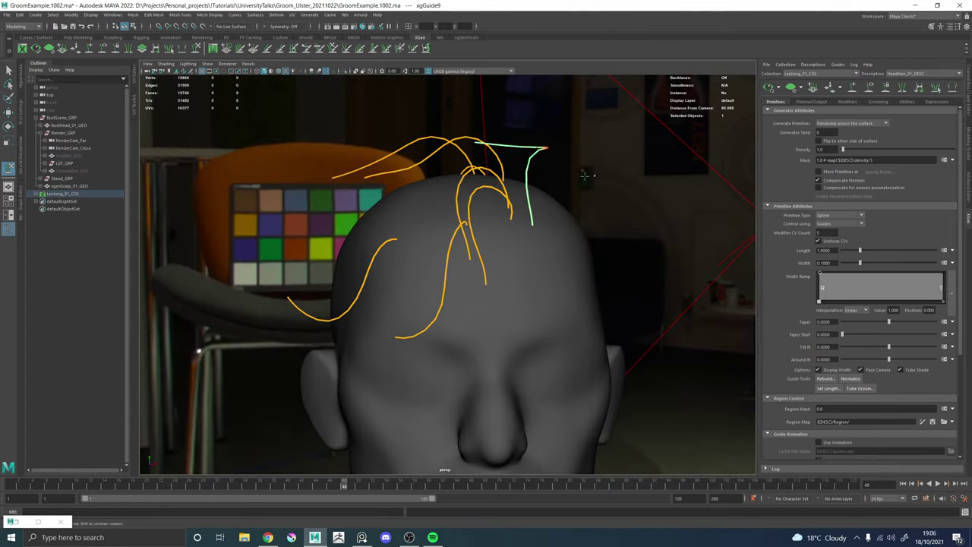
mouse_move(504, 135)
mouse_down()
mouse_move(664, 116)
mouse_move(710, 175)
mouse_move(702, 351)
mouse_move(610, 403)
mouse_up()
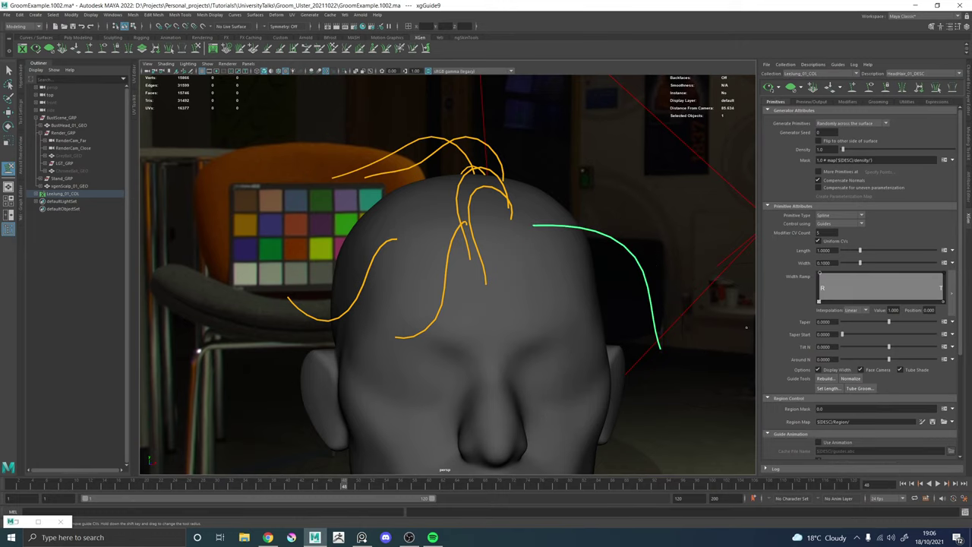
Check the front-view reference photo and lift the left fringe guide's root section into a rounded arch off the scalp.
click(362, 537)
right_drag(874, 199, 682, 191)
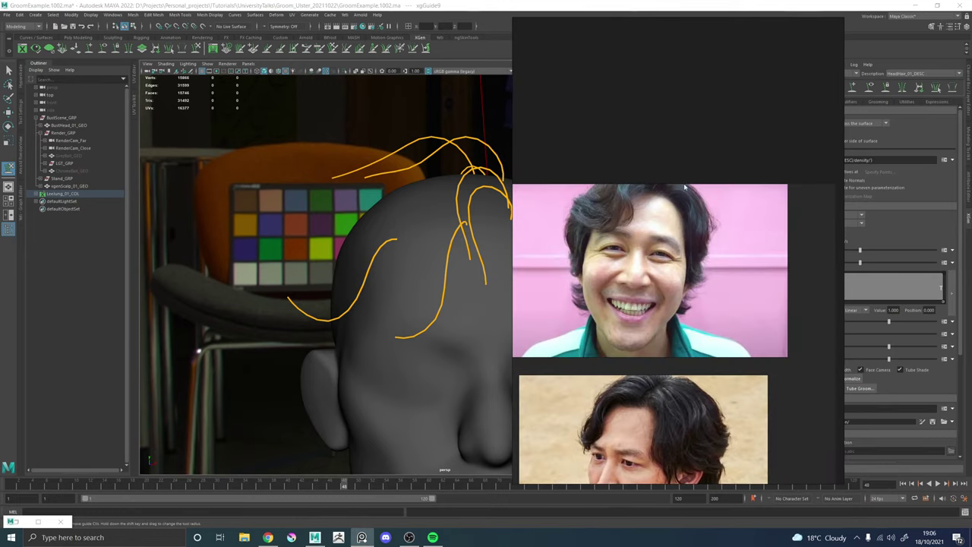
scroll(686, 186, up, 3)
right_drag(639, 219, 971, 224)
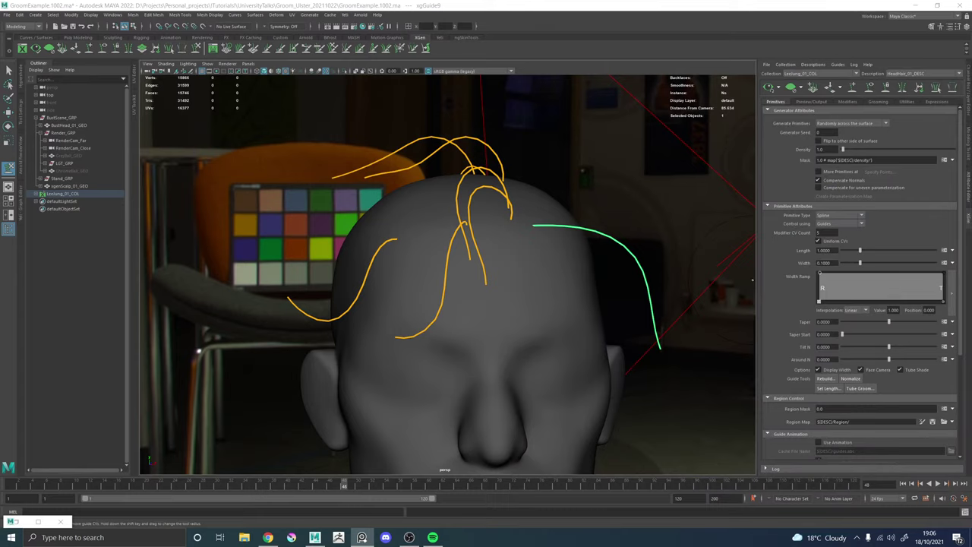
alt+drag(521, 256, 540, 221)
alt+middle_drag(540, 220, 533, 244)
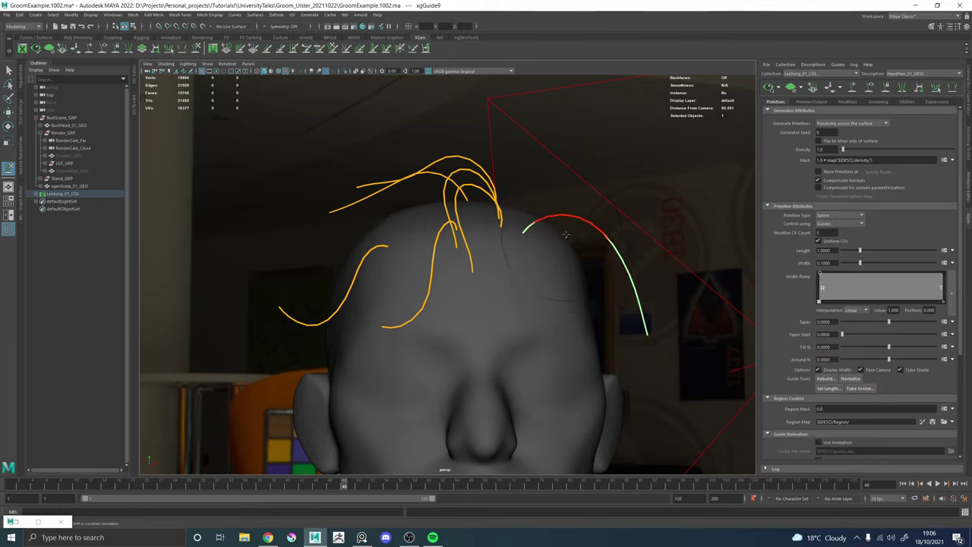
Sweep the left fringe guide down past the temple with its tip curving back toward the ear.
mouse_move(558, 237)
alt+mouse_down()
mouse_move(615, 288)
mouse_move(441, 288)
mouse_move(478, 318)
mouse_move(473, 347)
mouse_move(447, 344)
mouse_move(427, 372)
alt+mouse_up()
drag(407, 417, 427, 425)
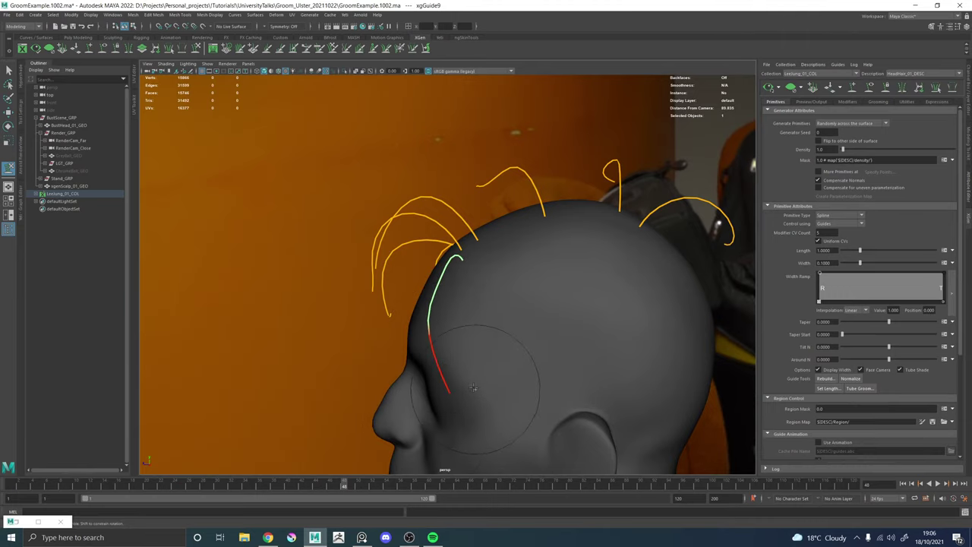
alt+drag(472, 387, 507, 271)
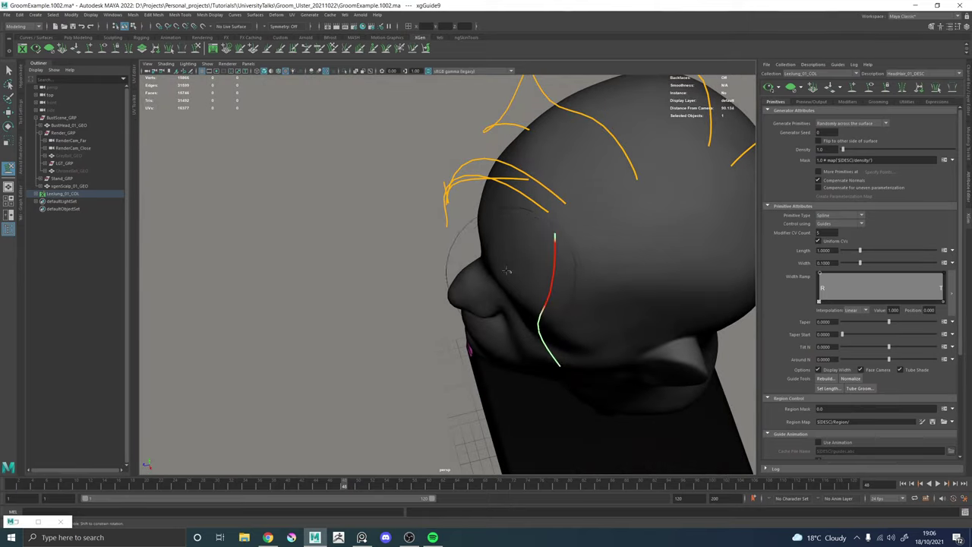
alt+drag(536, 321, 525, 293)
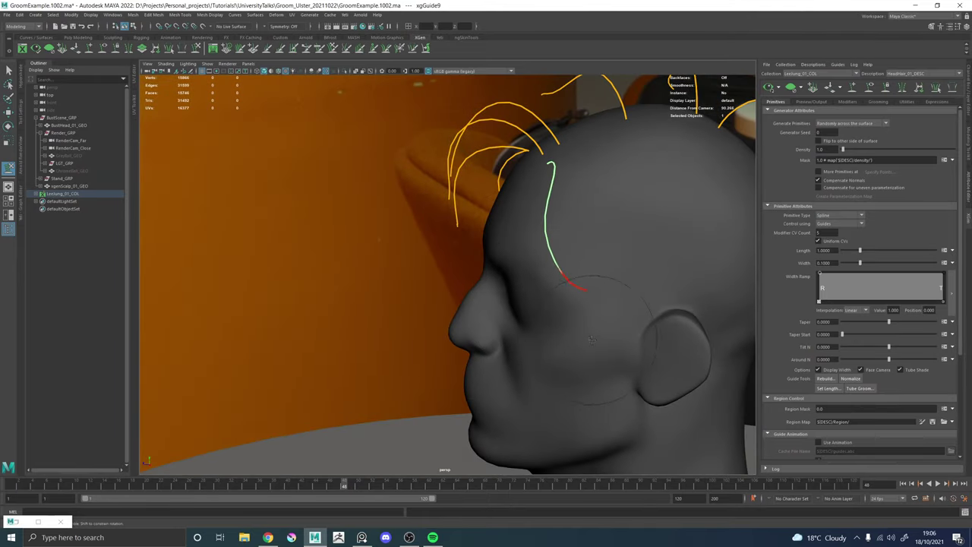
alt+drag(591, 339, 461, 280)
Copy the left fringe guide's shape and paste it onto a new guide just behind it along the parting.
alt+drag(454, 321, 496, 307)
alt+middle_drag(496, 307, 490, 277)
alt+right_drag(490, 277, 526, 308)
alt+drag(504, 250, 535, 312)
right_click(546, 323)
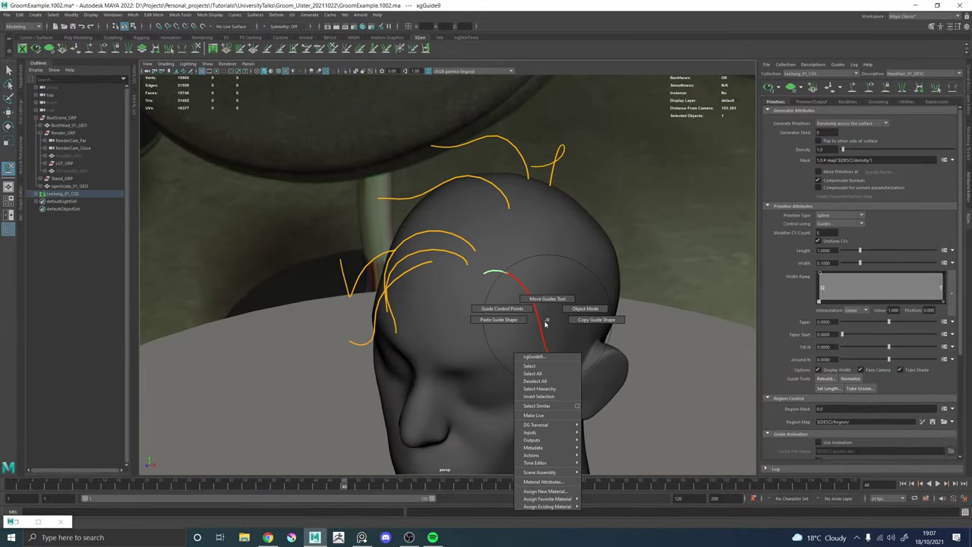
click(608, 320)
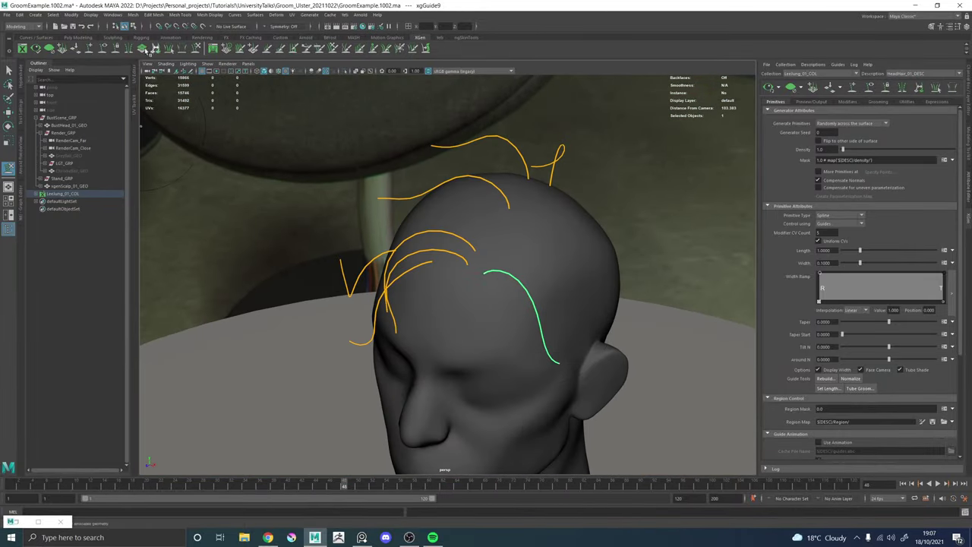
alt+drag(538, 260, 486, 249)
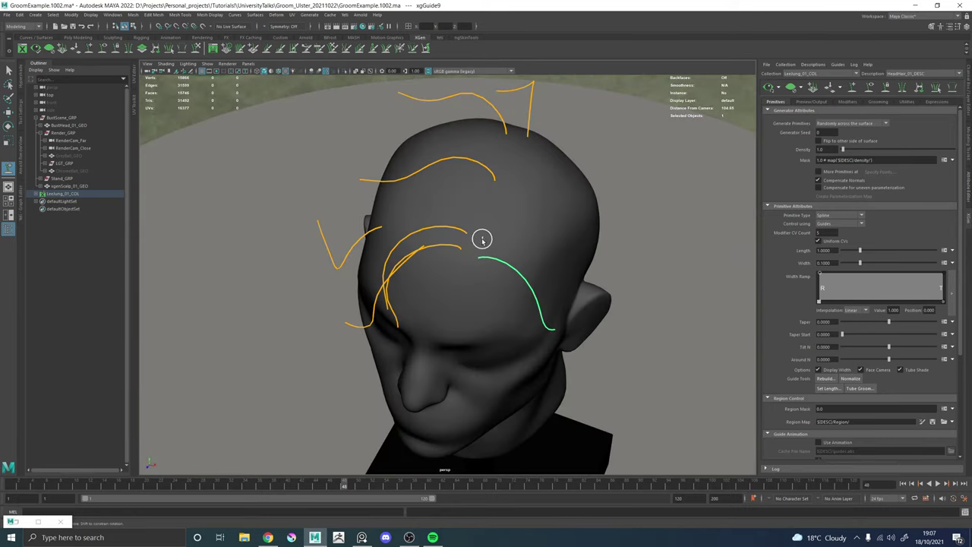
right_click(486, 239)
click(456, 239)
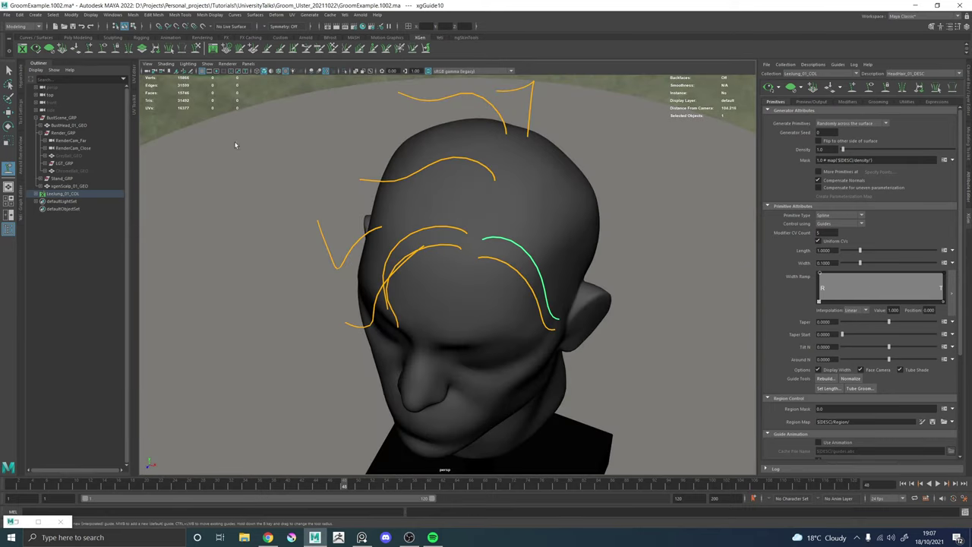
Sculpt the second left-side guide into a higher arch and shape its length along the temple beside the first.
click(196, 48)
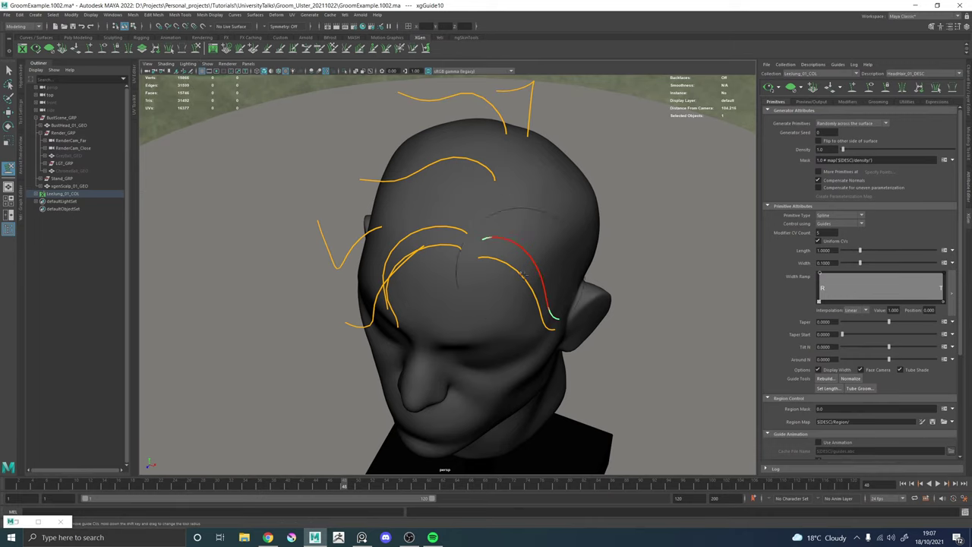
alt+drag(523, 275, 528, 245)
alt+drag(532, 285, 474, 282)
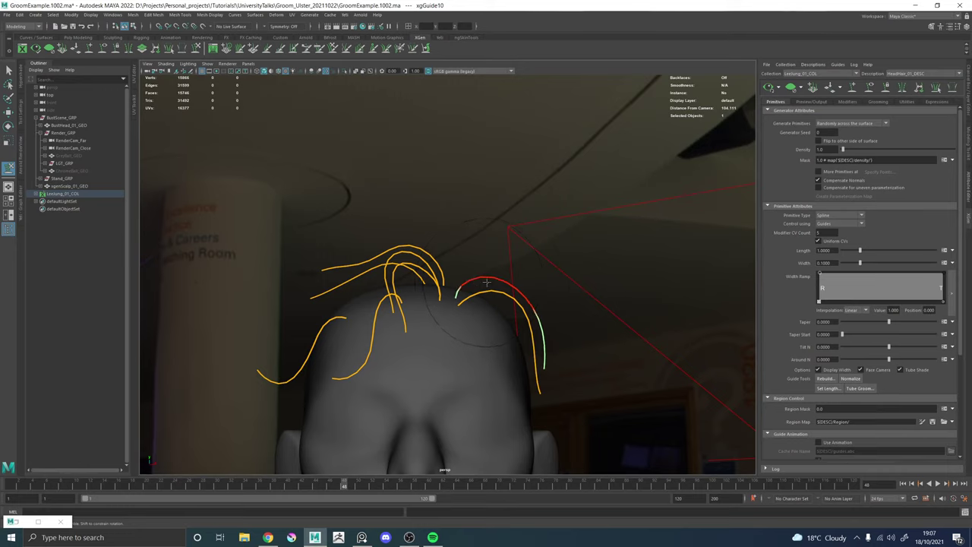
mouse_move(516, 302)
alt+mouse_down()
mouse_move(521, 325)
mouse_move(490, 282)
mouse_move(493, 251)
mouse_move(504, 266)
alt+mouse_up()
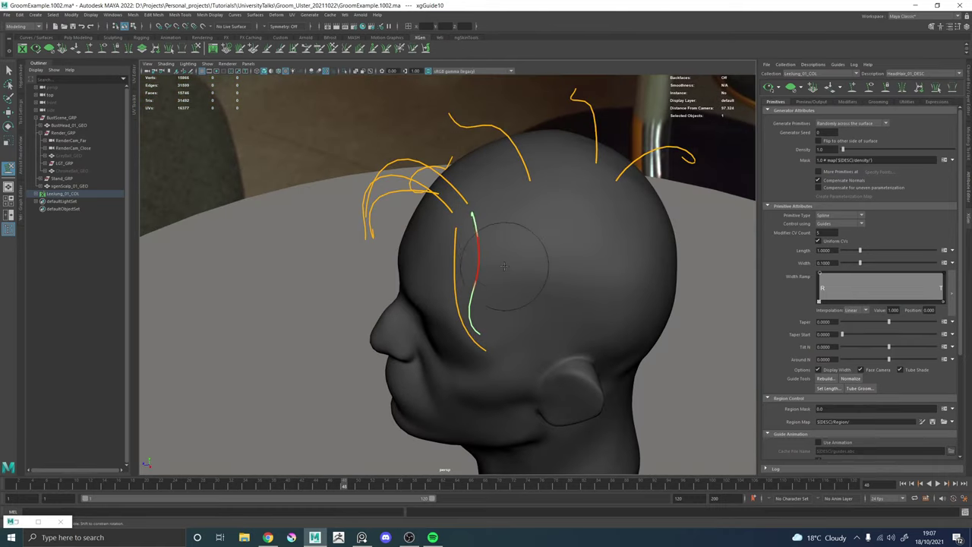
mouse_move(515, 341)
alt+mouse_down()
mouse_move(503, 325)
mouse_move(514, 325)
mouse_move(521, 304)
mouse_move(536, 321)
alt+mouse_up()
Reselect the front left-side guide and refine its lower half and tip from the side and front.
key(w)
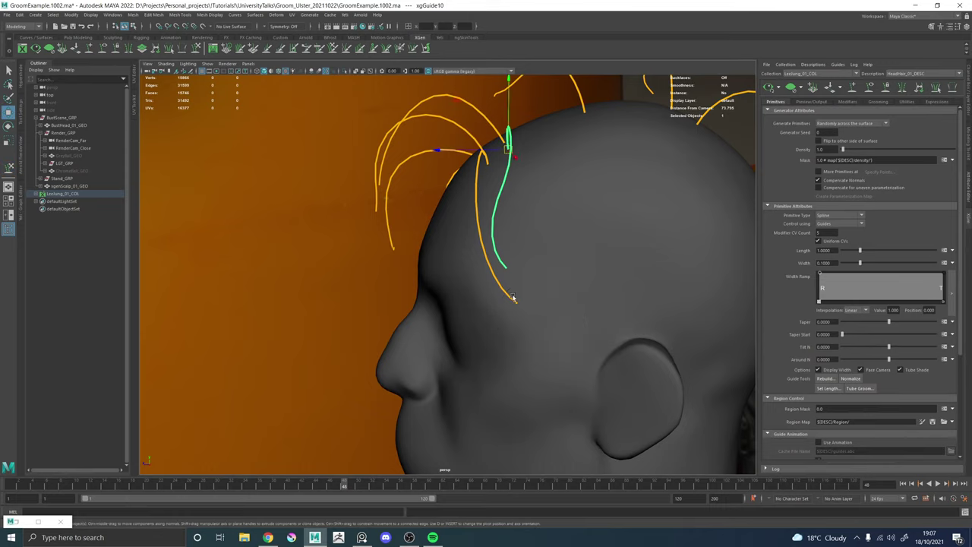
click(515, 299)
alt+drag(489, 282, 488, 291)
key(y)
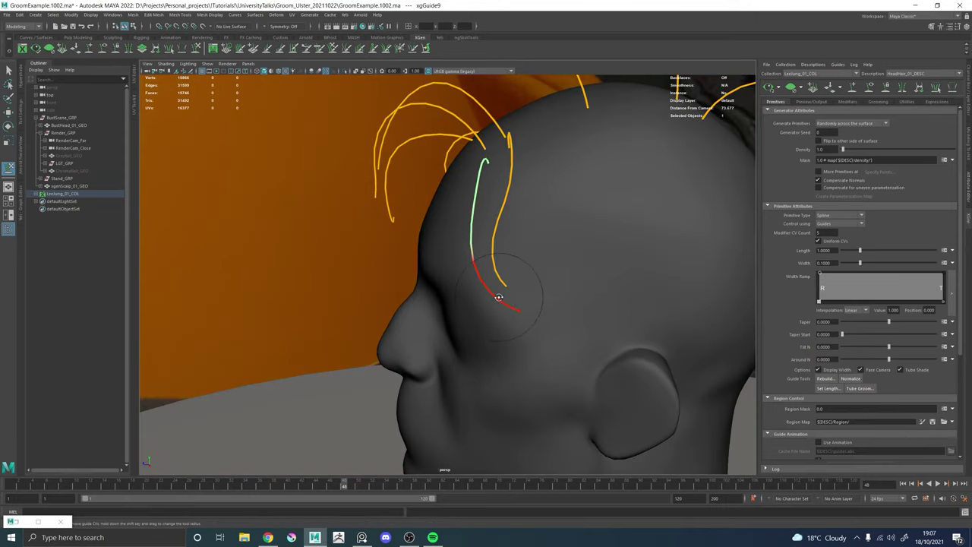
mouse_move(499, 297)
alt+mouse_down()
mouse_move(578, 278)
mouse_move(569, 260)
mouse_move(453, 299)
mouse_move(433, 276)
mouse_move(593, 241)
mouse_move(505, 213)
alt+mouse_up()
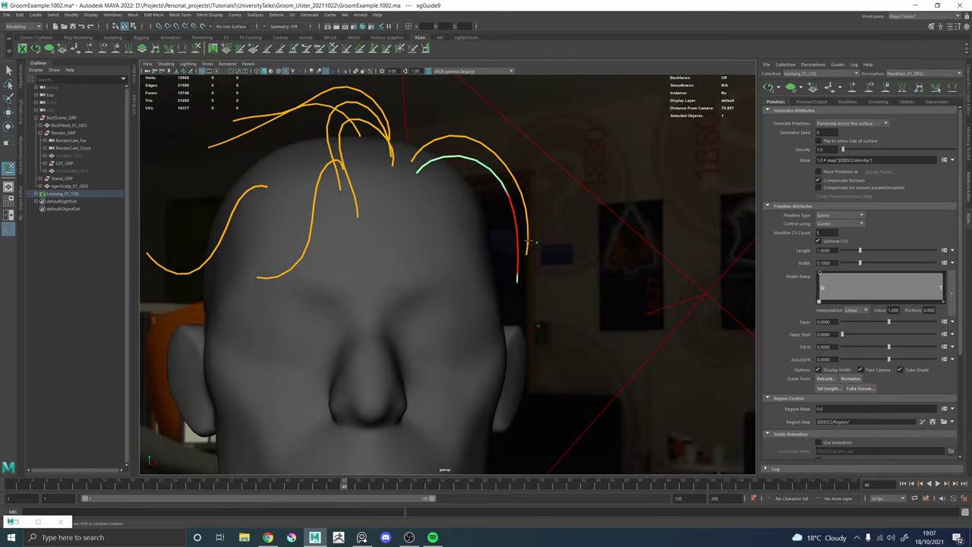
alt+right_drag(539, 242, 441, 243)
Add a third left-side guide farther back along the parting and paste the copied guide shape onto it.
key(w)
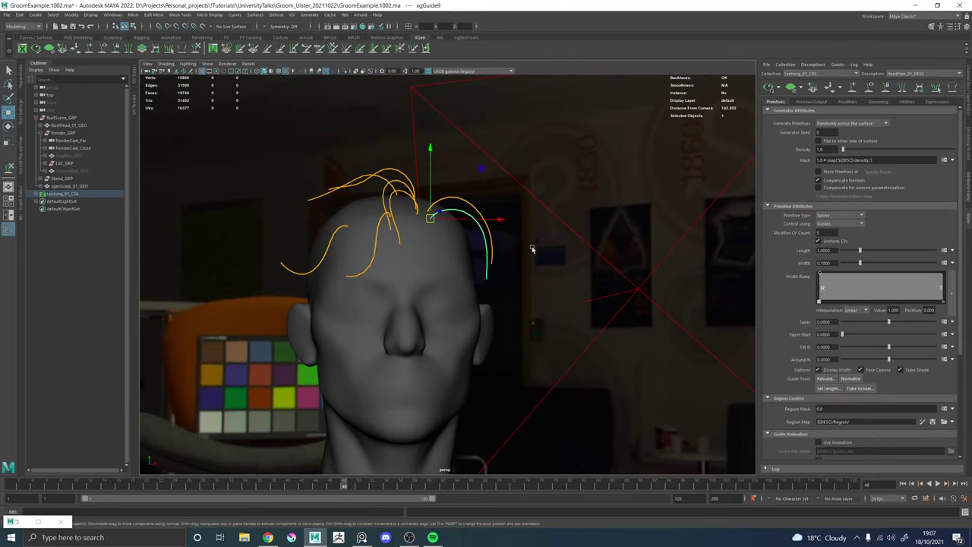
alt+drag(532, 249, 412, 239)
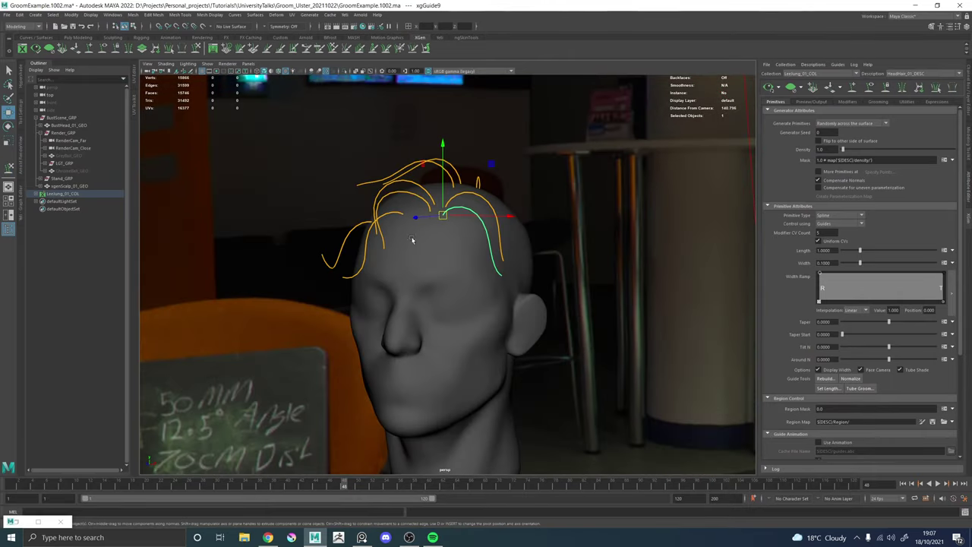
click(853, 92)
alt+middle_drag(499, 203, 442, 250)
alt+right_drag(447, 251, 528, 290)
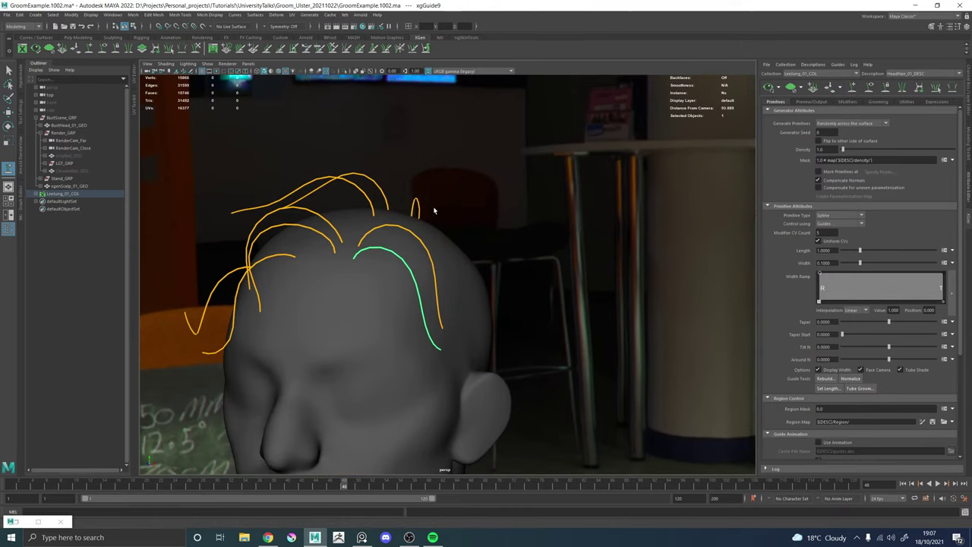
mouse_move(434, 211)
alt+mouse_down()
mouse_move(445, 235)
mouse_move(385, 282)
mouse_move(399, 276)
alt+mouse_up()
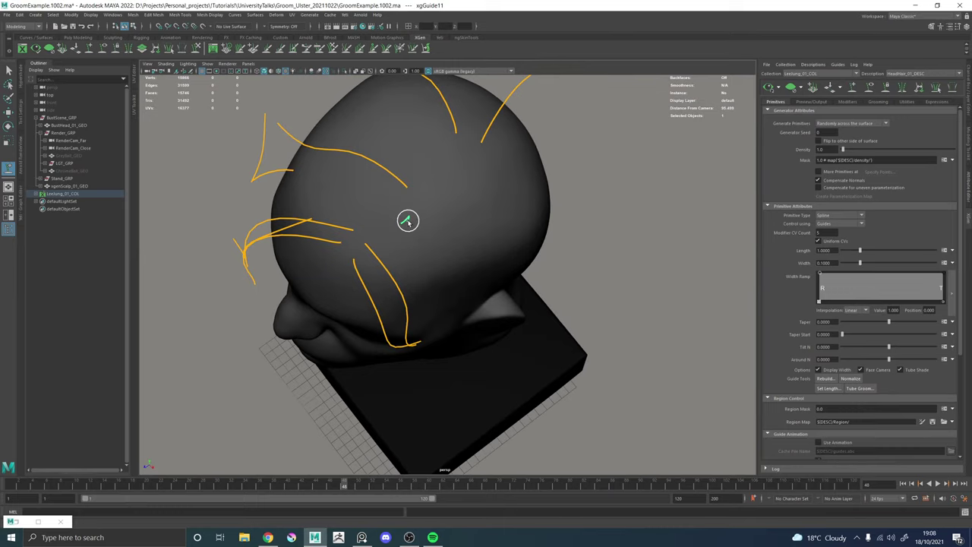
right_drag(405, 220, 360, 218)
alt+drag(368, 237, 346, 216)
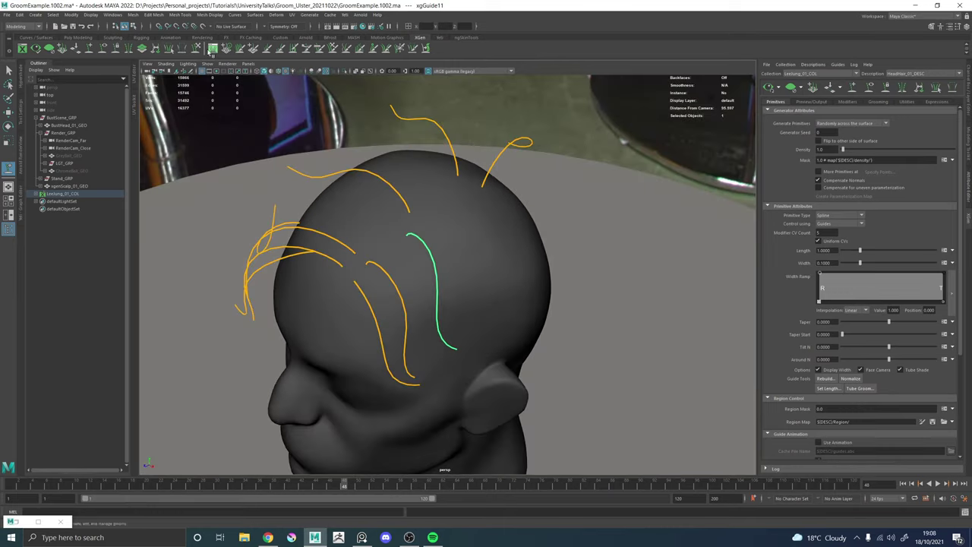
Sweep the third left-side guide's lower half and tip forward toward the two guides in front of it.
alt+drag(456, 258, 471, 297)
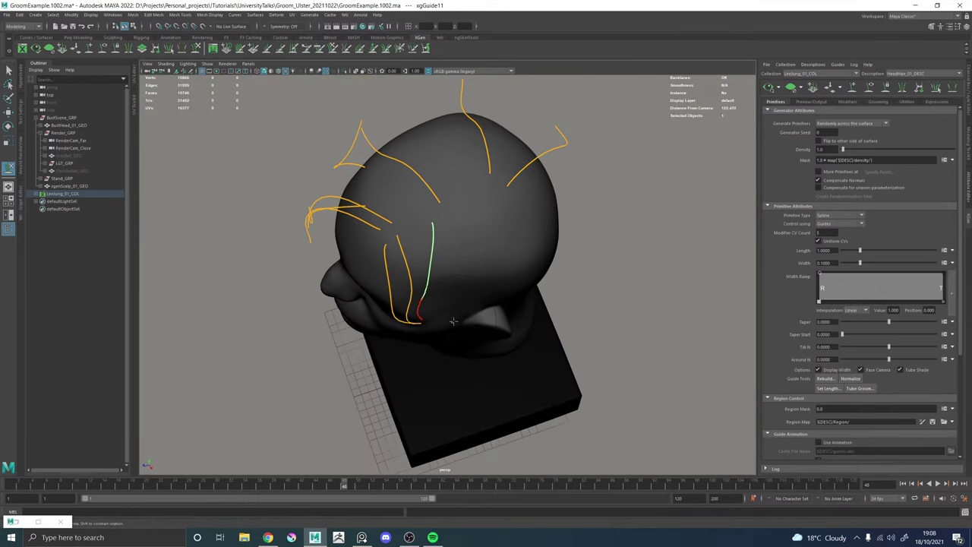
alt+drag(456, 316, 426, 302)
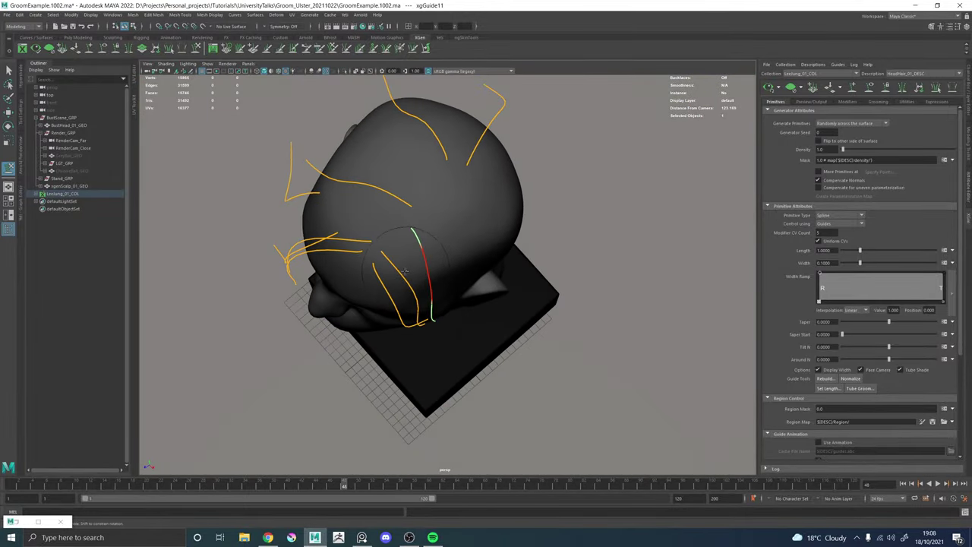
alt+drag(422, 265, 465, 187)
alt+right_drag(465, 189, 473, 332)
alt+drag(473, 332, 413, 266)
alt+right_drag(419, 275, 331, 232)
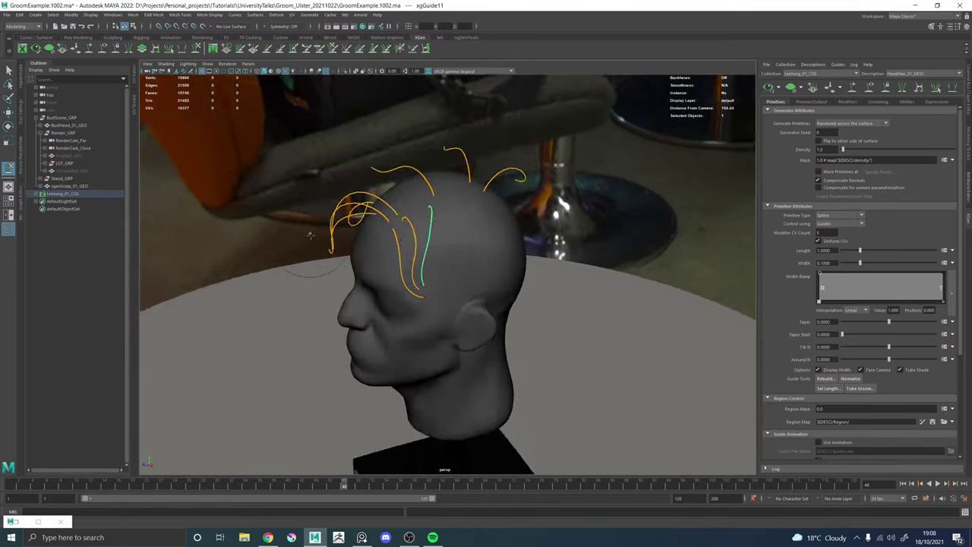
Raise the third left-side guide's arch above its neighbours and adjust its outward fall from the front and side.
alt+drag(331, 232, 455, 254)
alt+right_drag(455, 254, 543, 289)
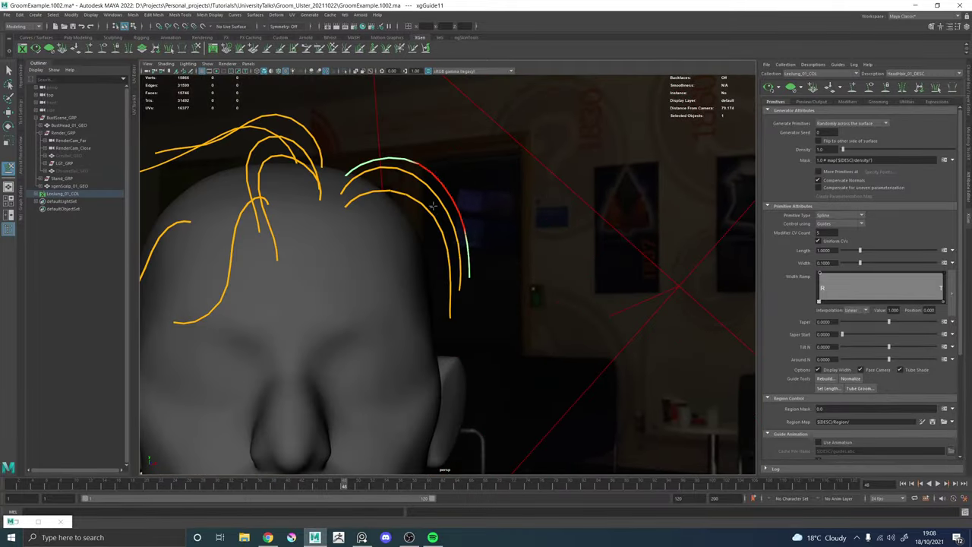
alt+drag(402, 164, 362, 166)
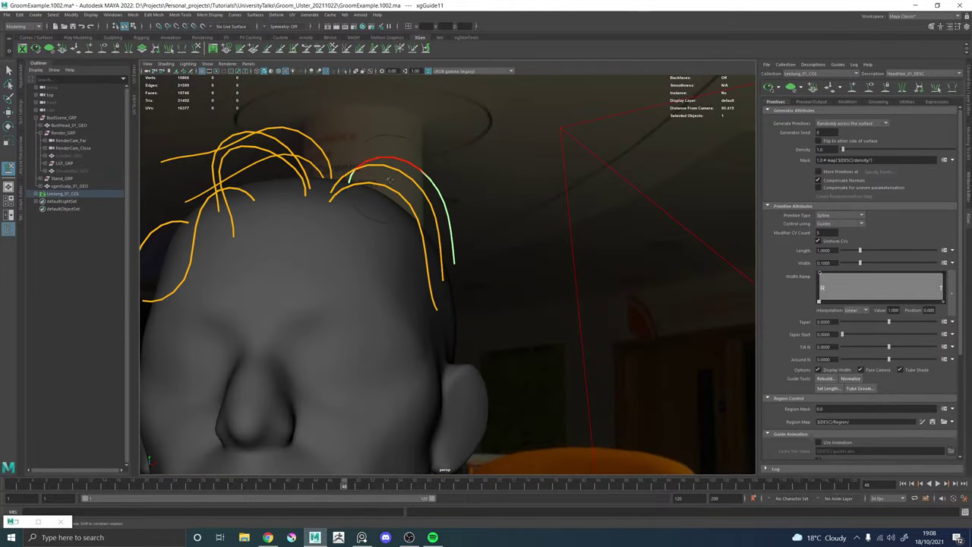
alt+drag(473, 224, 423, 199)
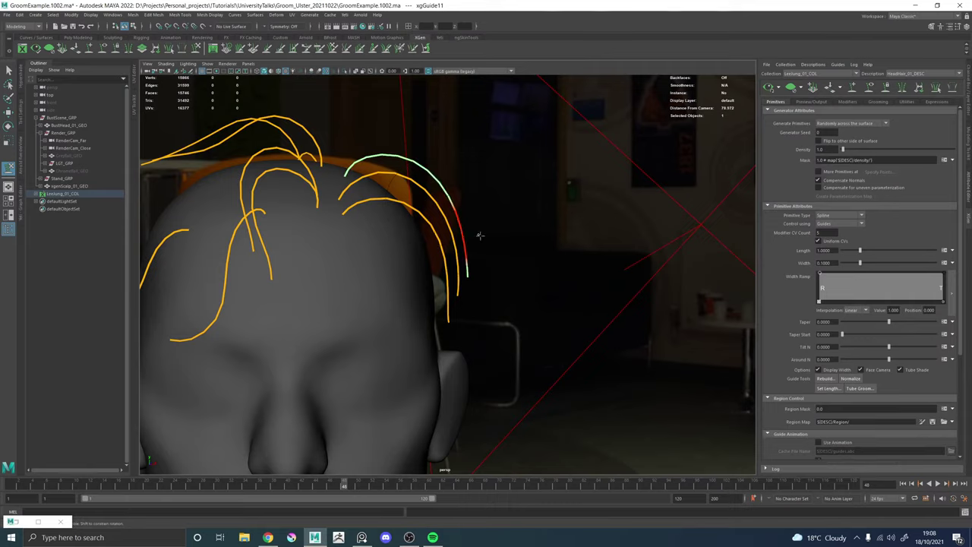
alt+drag(479, 235, 403, 230)
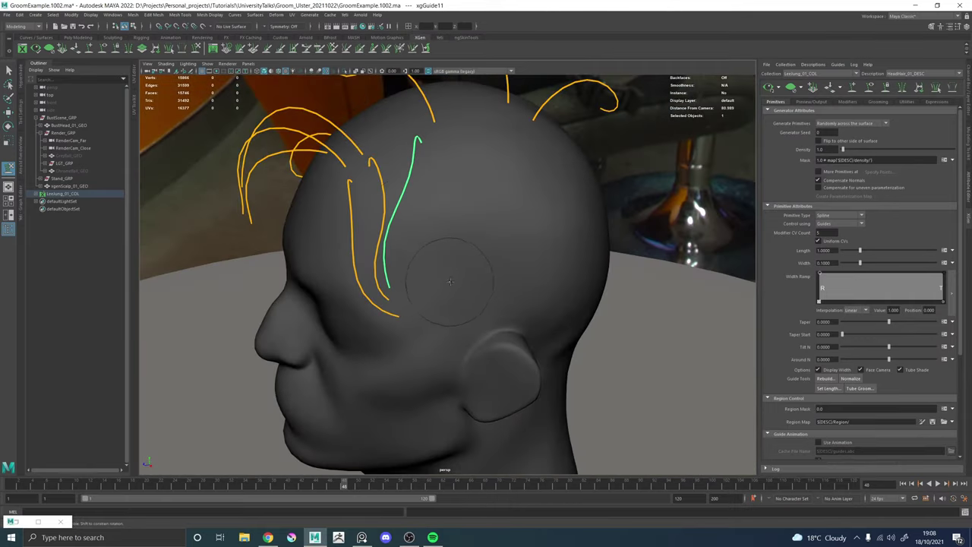
alt+drag(450, 282, 456, 251)
Refine the third left-side guide's tip to follow the neighbouring guides, and leave the sculpting tool.
scroll(403, 242, down, 3)
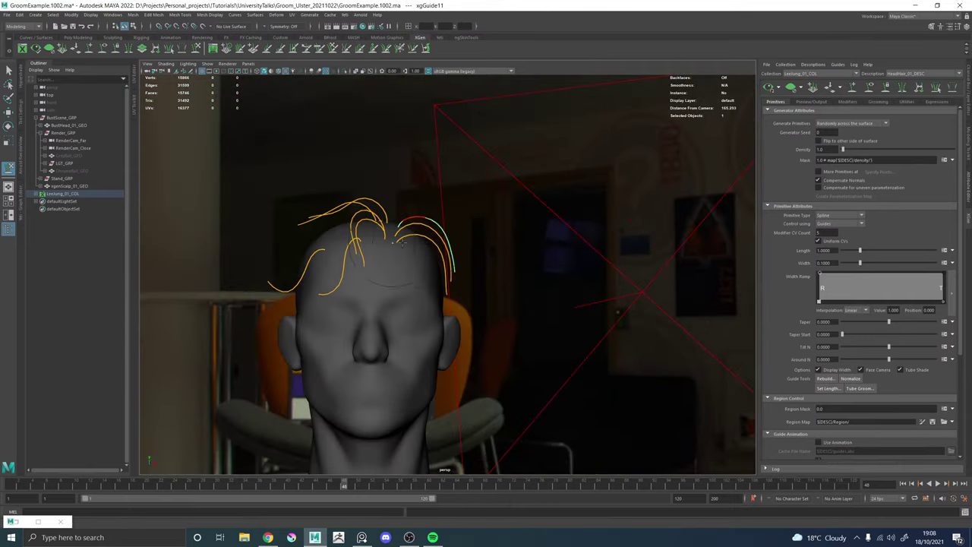
alt+right_drag(403, 242, 609, 315)
drag(489, 279, 486, 294)
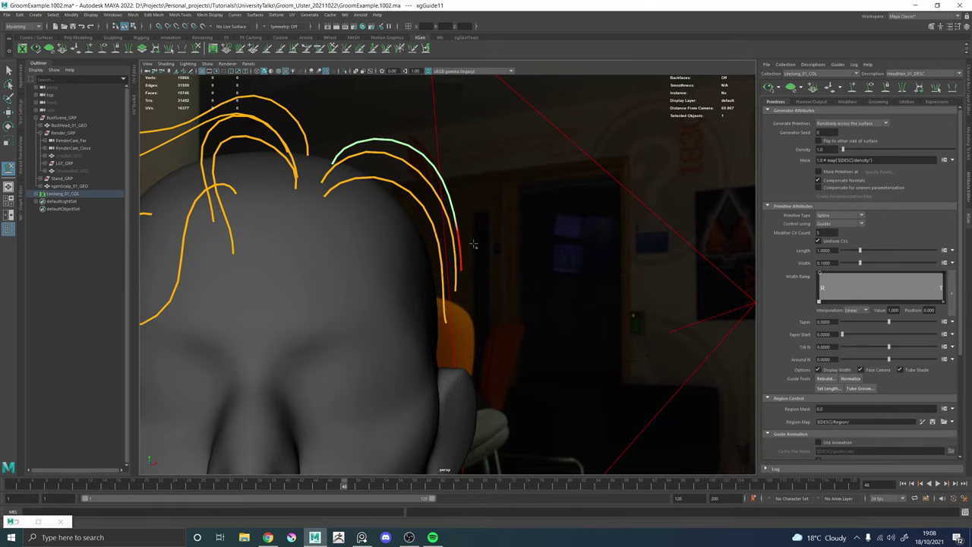
key(w)
alt+drag(475, 223, 423, 224)
alt+middle_drag(423, 224, 459, 289)
alt+right_drag(460, 289, 476, 287)
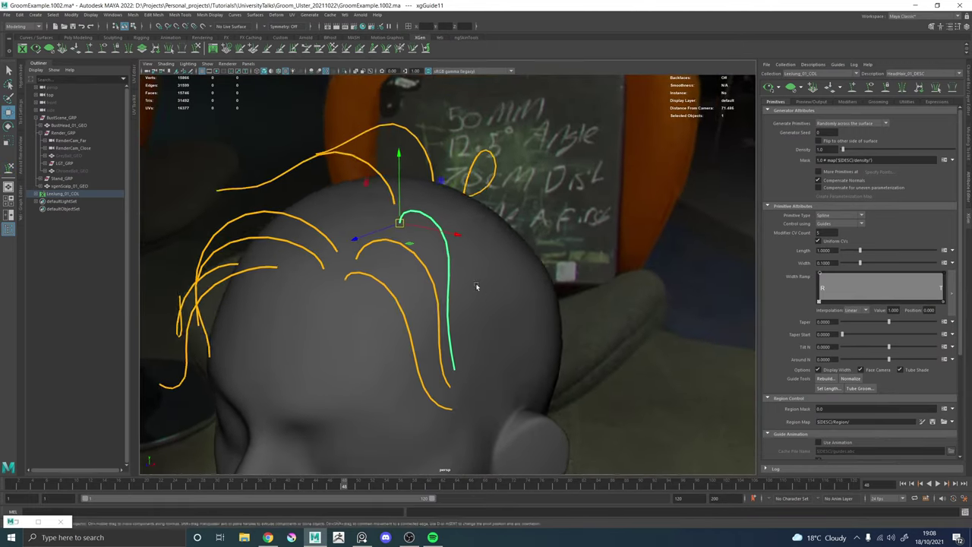
Add a fourth left-side guide farther back along the parting and paste the copied guide shape onto it.
alt+drag(476, 287, 510, 281)
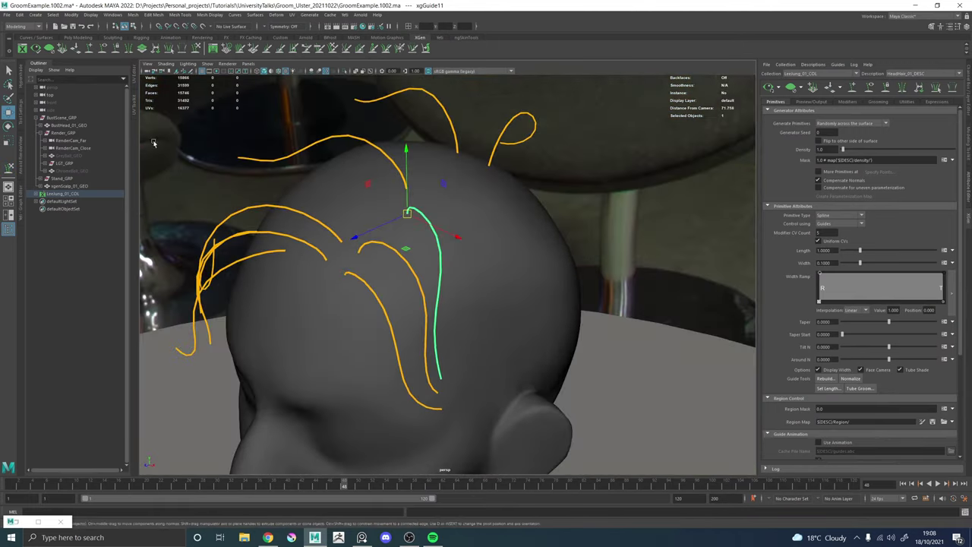
click(90, 47)
mouse_move(481, 223)
alt+mouse_down()
mouse_move(460, 228)
mouse_move(451, 288)
mouse_move(445, 284)
alt+mouse_up()
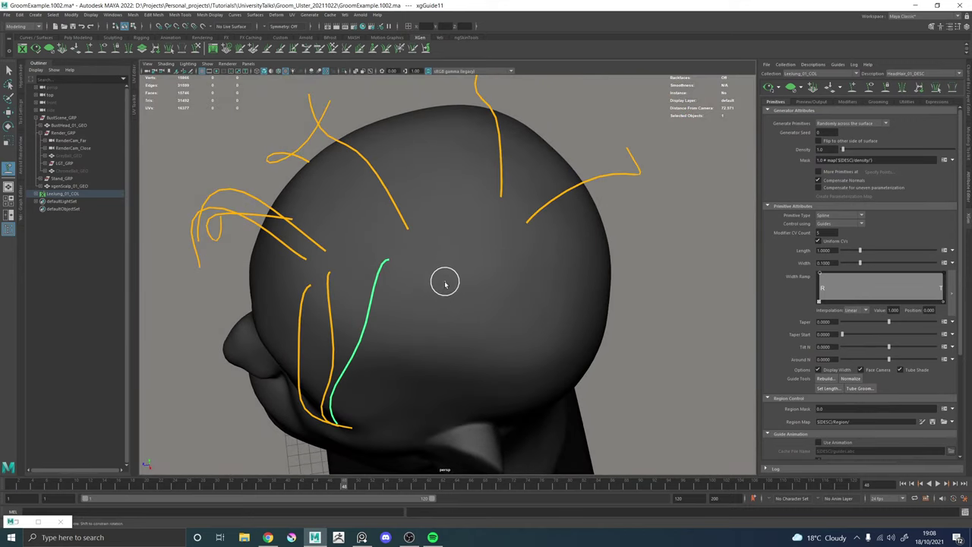
click(459, 250)
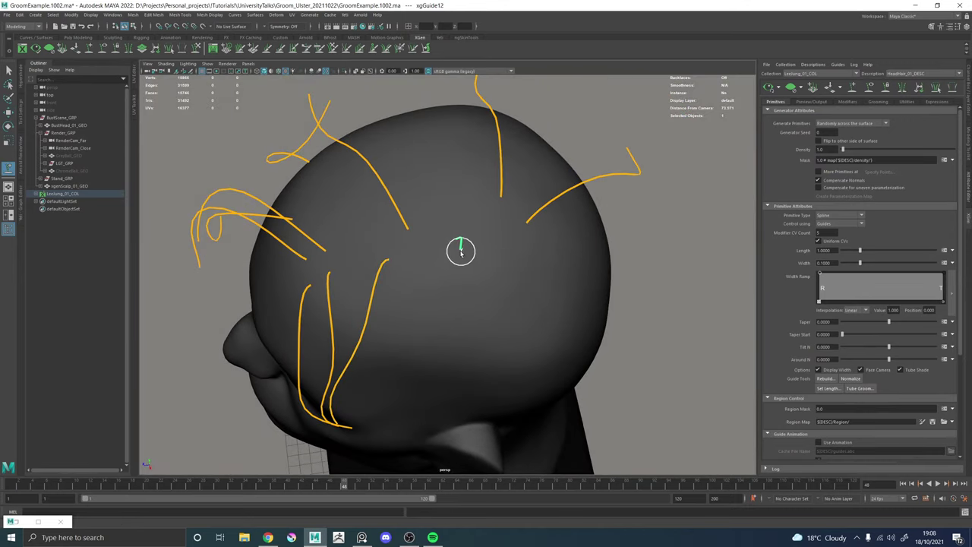
right_click(460, 253)
click(410, 251)
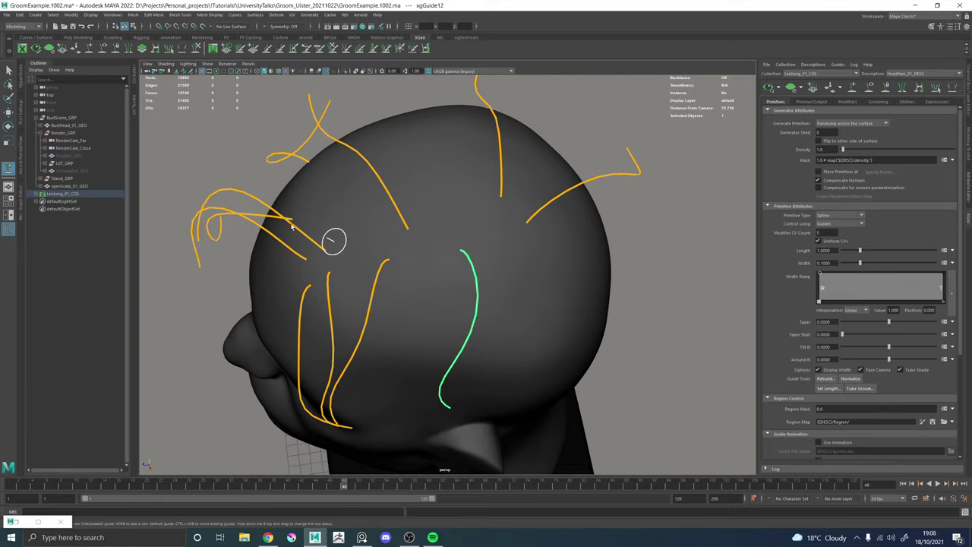
Sculpt the fourth left-side guide to arch outward beside its neighbours, sweeping its lower half and tip forward.
alt+drag(343, 125, 457, 329)
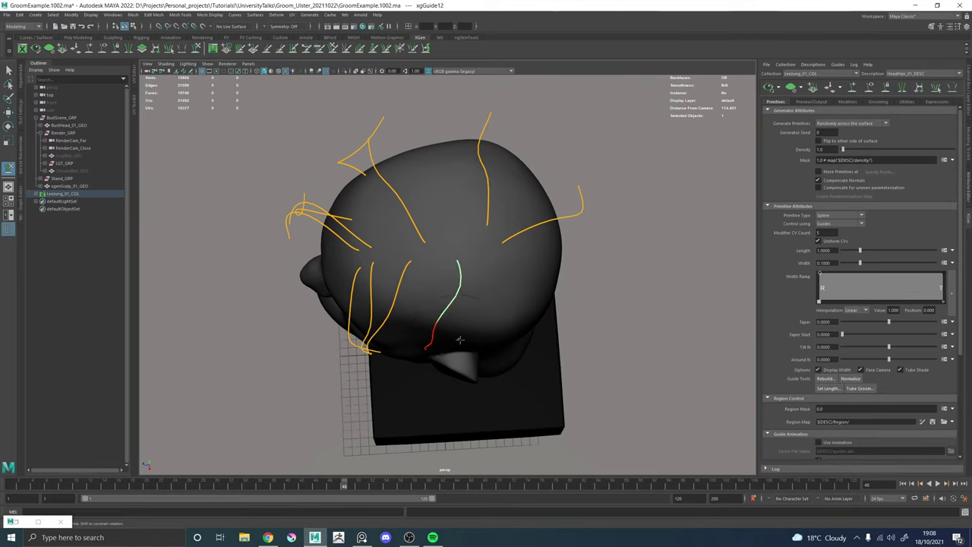
alt+drag(459, 345, 453, 262)
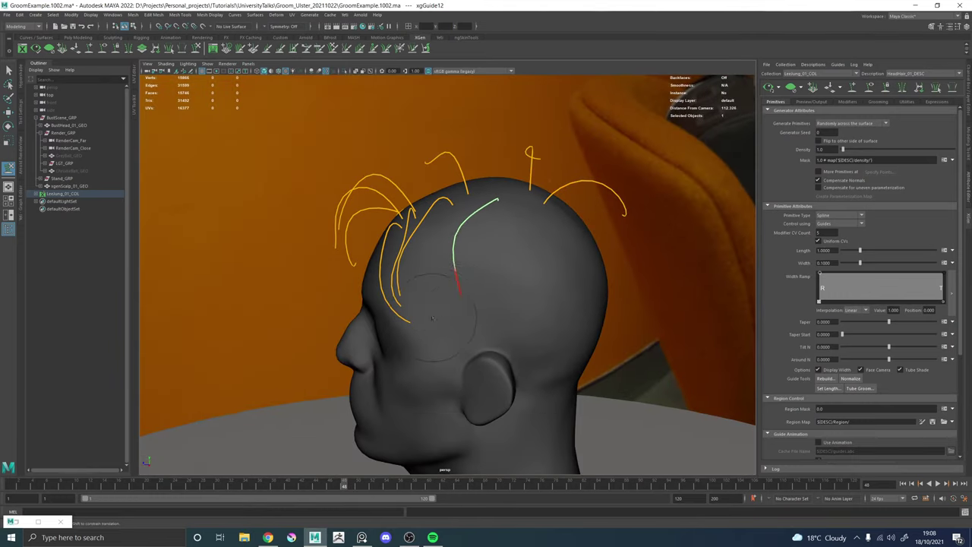
alt+drag(516, 307, 419, 180)
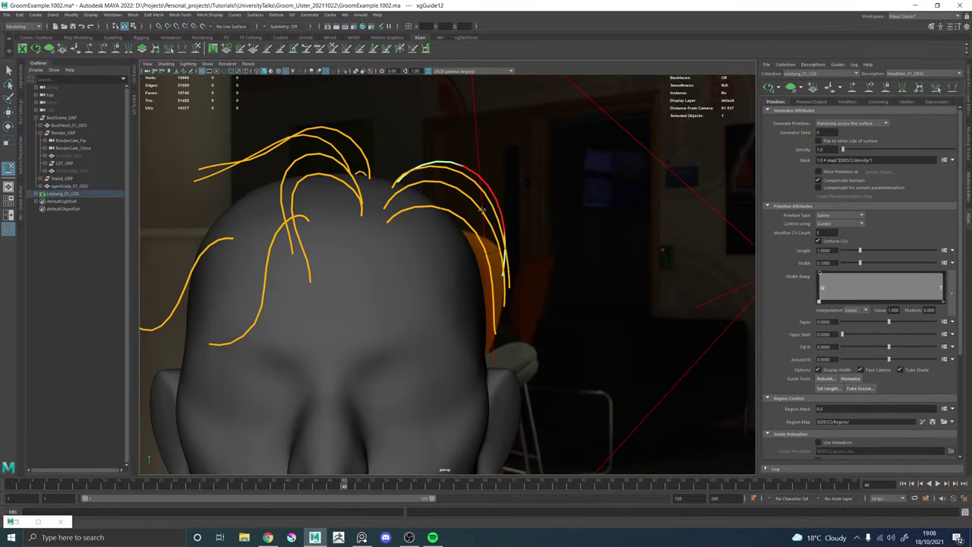
alt+drag(486, 200, 202, 208)
alt+drag(279, 158, 555, 288)
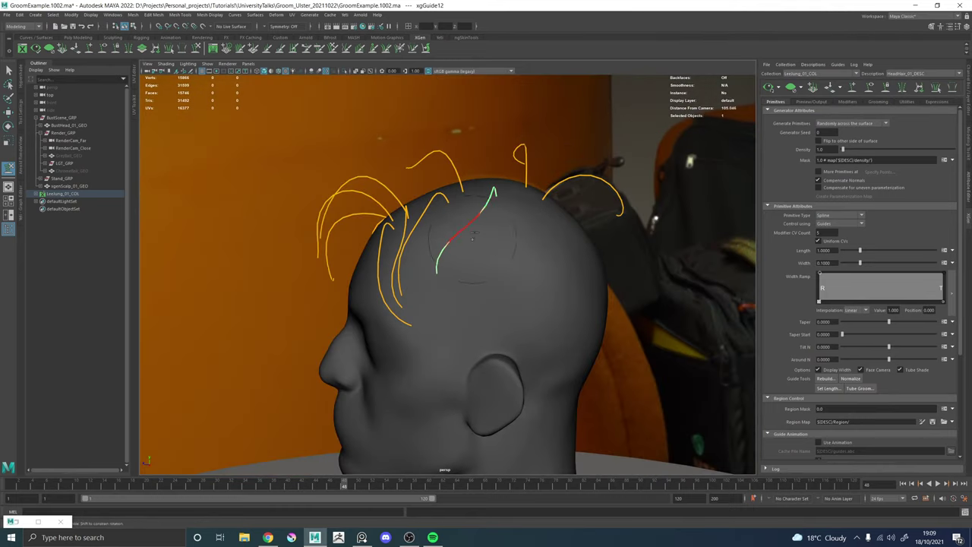
alt+drag(520, 345, 486, 264)
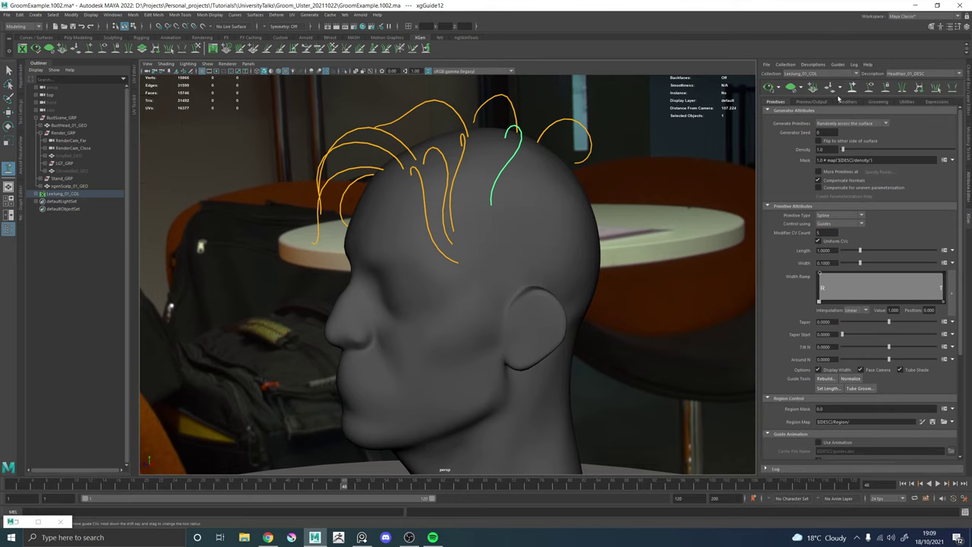
Add a fifth left-side guide behind the fourth near the crown and paste the copied guide shape onto it.
alt+drag(494, 228, 509, 217)
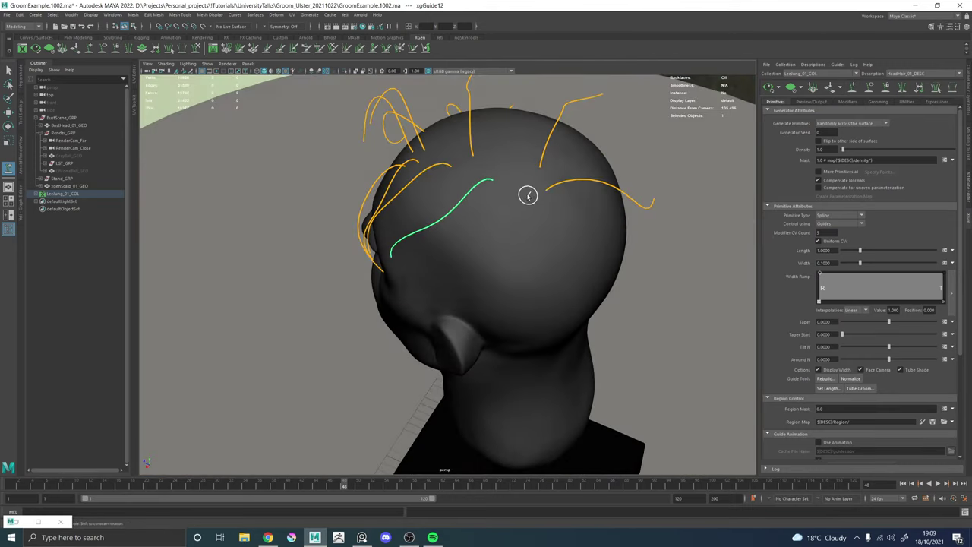
click(521, 189)
right_click(521, 194)
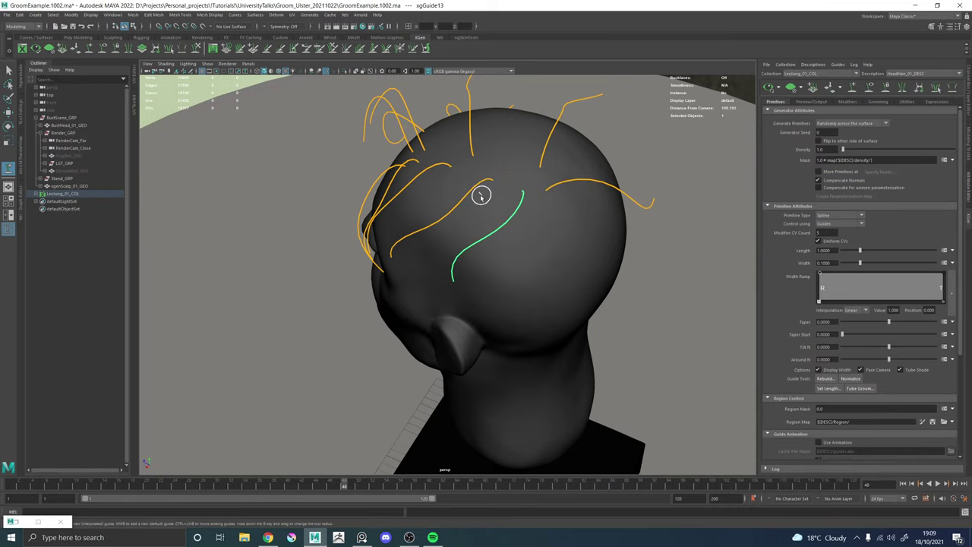
click(202, 51)
Sweep the fifth left-side guide backward and down from the crown, away from the guides in front of it.
mouse_move(519, 220)
alt+mouse_down()
mouse_move(517, 271)
mouse_move(484, 244)
mouse_move(501, 290)
mouse_move(516, 300)
mouse_move(508, 320)
mouse_move(544, 305)
mouse_move(536, 269)
mouse_move(456, 241)
mouse_move(483, 251)
alt+mouse_up()
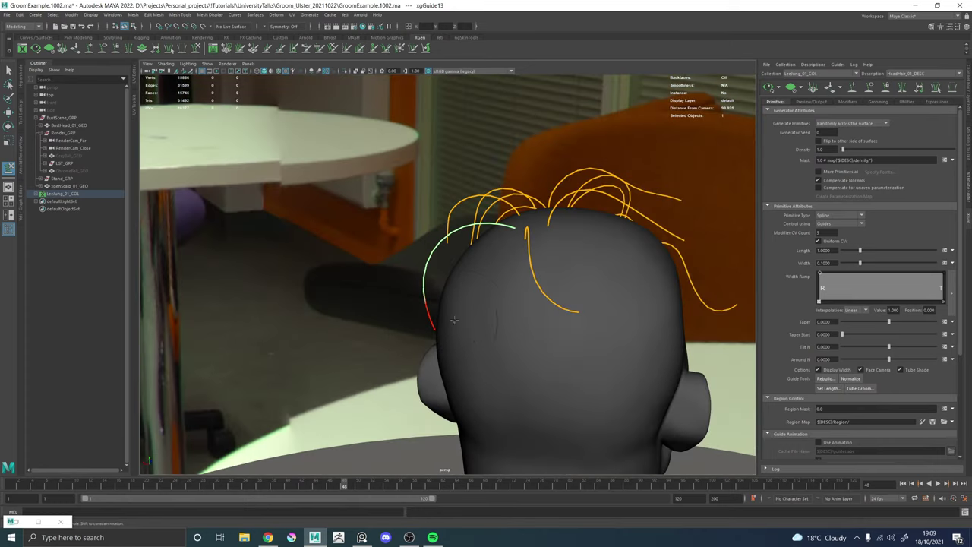
mouse_move(422, 304)
alt+mouse_down()
mouse_move(526, 302)
mouse_move(532, 315)
mouse_move(553, 315)
alt+mouse_up()
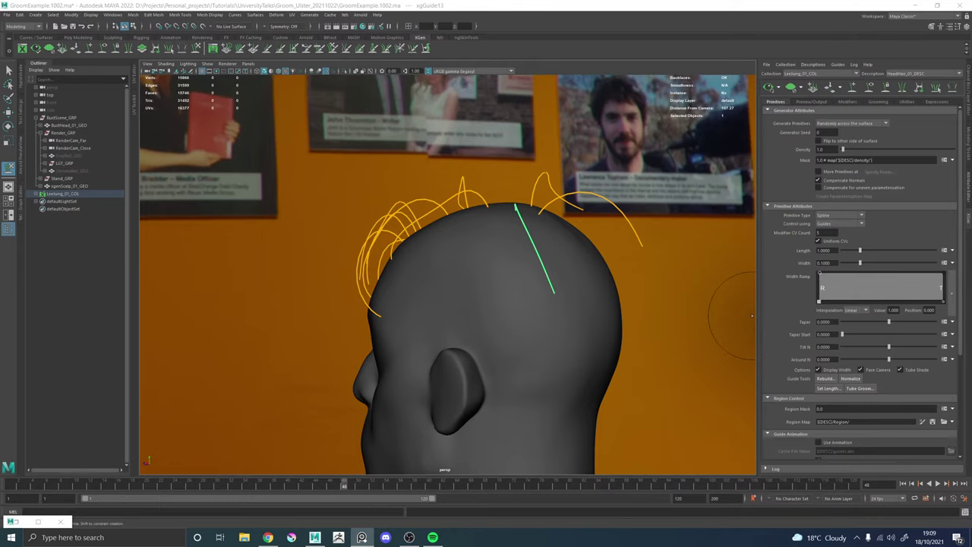
mouse_move(527, 243)
alt+mouse_down()
mouse_move(495, 243)
mouse_move(472, 312)
mouse_move(542, 317)
alt+mouse_up()
alt+drag(539, 267, 454, 254)
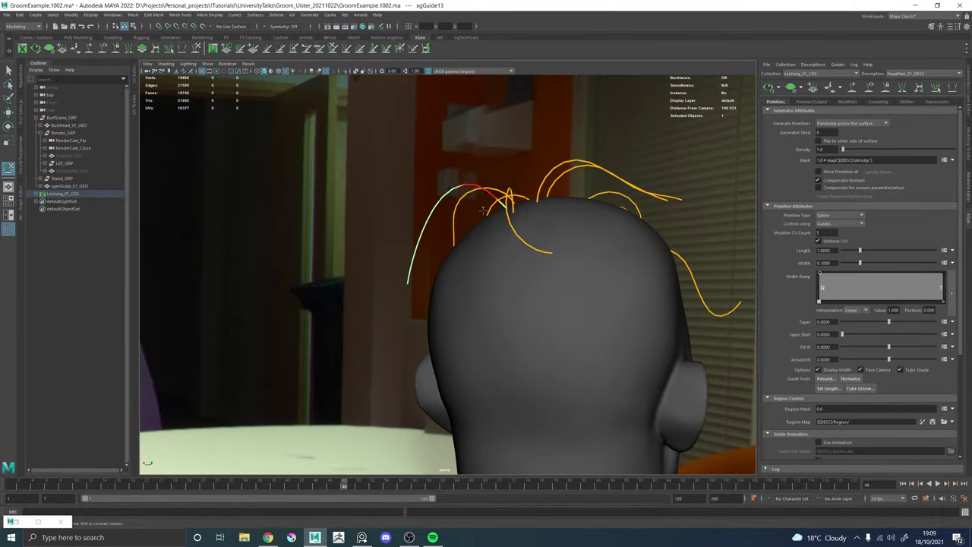
Shape the fifth left-side guide's arch and outward fall to continue the line of the front guides.
alt+drag(470, 241, 629, 234)
alt+middle_drag(467, 223, 486, 263)
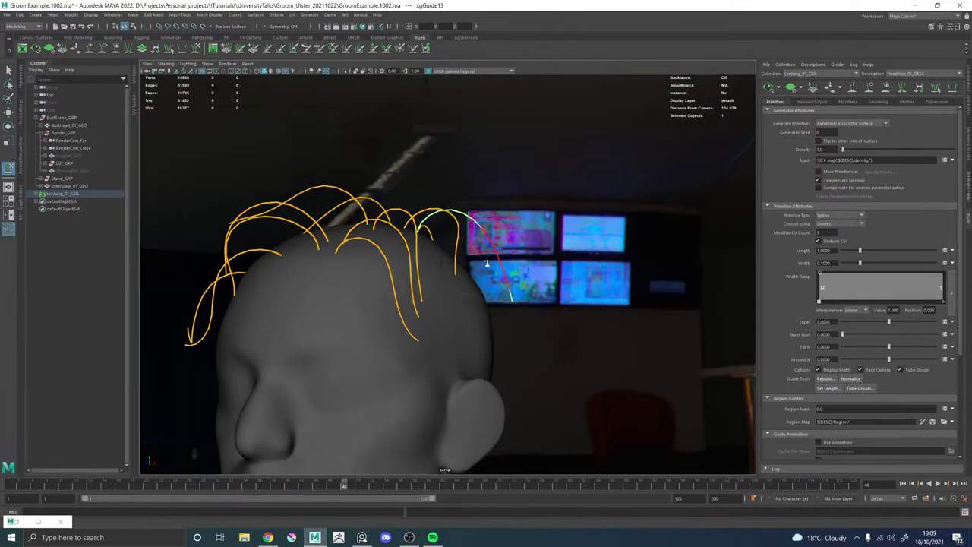
scroll(486, 263, up, 3)
alt+drag(426, 258, 470, 258)
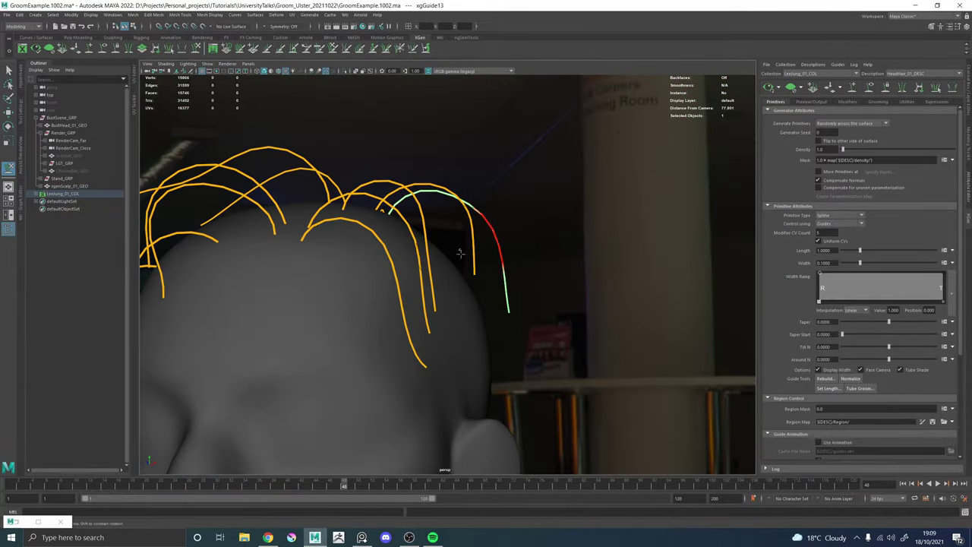
mouse_move(505, 299)
alt+mouse_down()
mouse_move(474, 301)
mouse_move(494, 297)
alt+mouse_up()
scroll(496, 310, up, 4)
alt+middle_drag(546, 322, 498, 270)
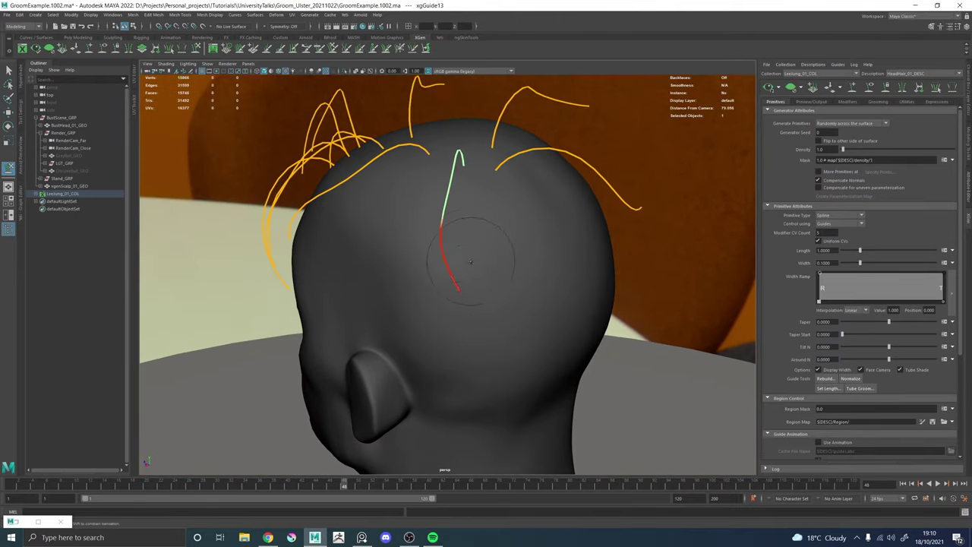
Refine the fifth left-side guide's lower half and tip from the side and front, and leave the sculpting tool.
scroll(541, 304, down, 5)
alt+drag(486, 254, 497, 215)
scroll(497, 215, up, 3)
alt+middle_drag(507, 161, 457, 281)
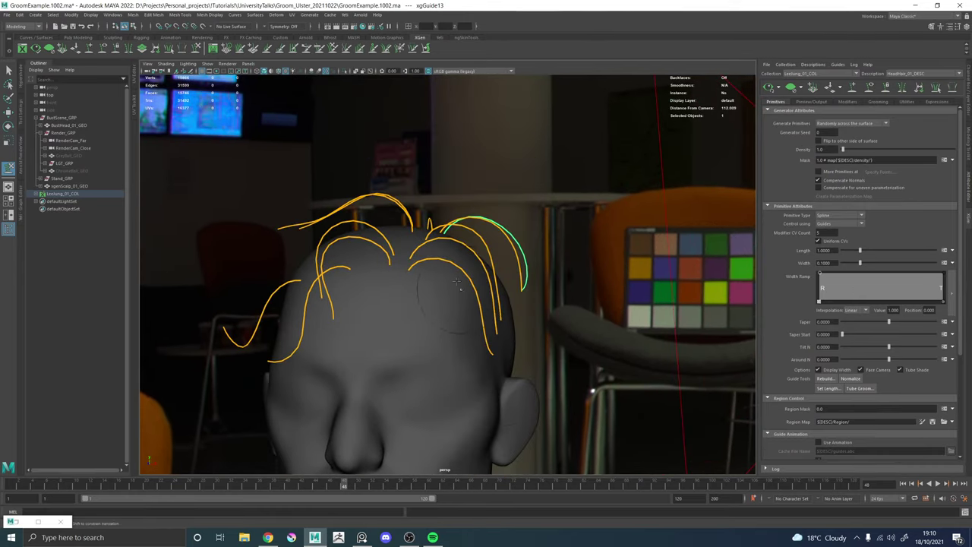
alt+drag(509, 219, 514, 252)
alt+drag(432, 246, 470, 284)
alt+right_drag(469, 284, 554, 324)
alt+drag(553, 323, 448, 266)
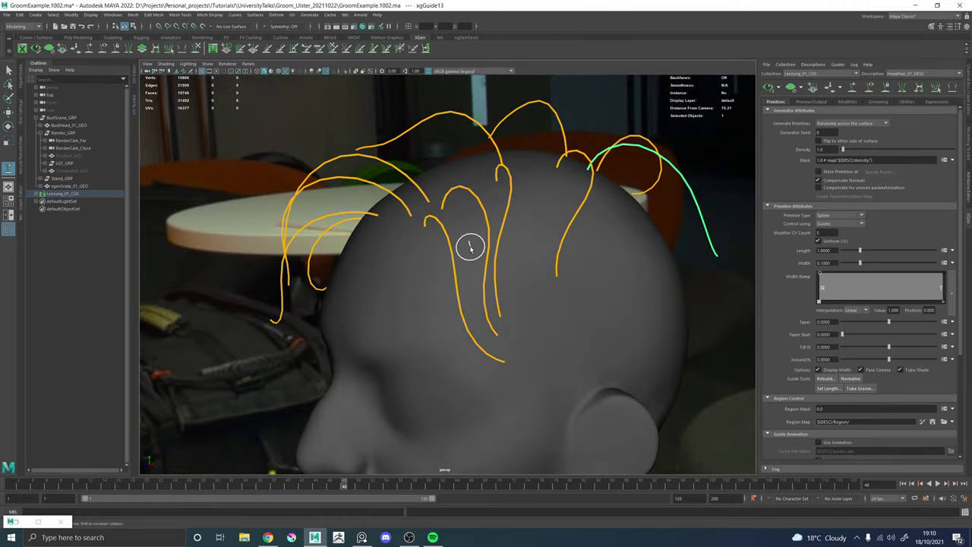
Add a guide lower on the left side above the temple and paste the copied guide shape onto it.
click(470, 244)
right_drag(470, 245, 433, 245)
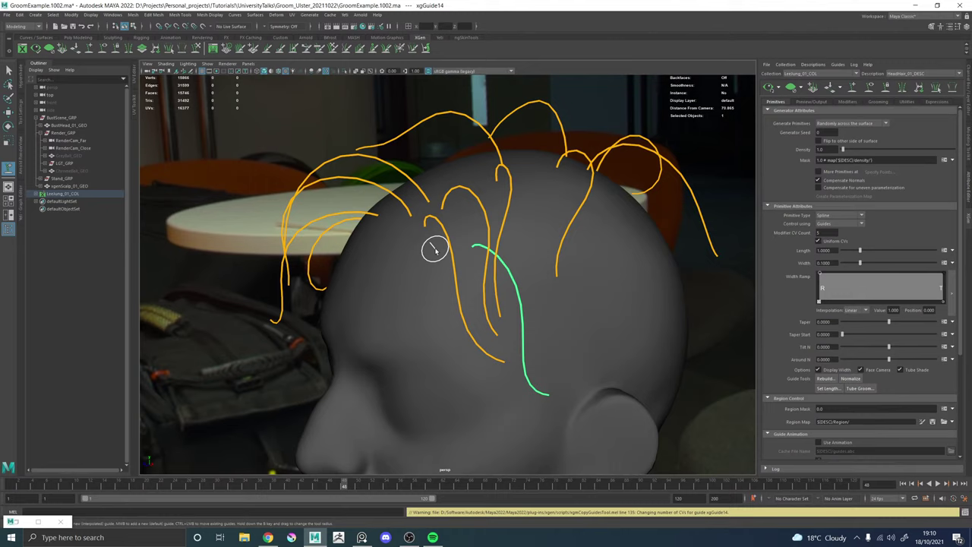
click(199, 51)
Pull the left temple guide forward and arch its upper half outward beneath the parting guides.
alt+right_drag(577, 296, 530, 286)
alt+drag(530, 286, 487, 299)
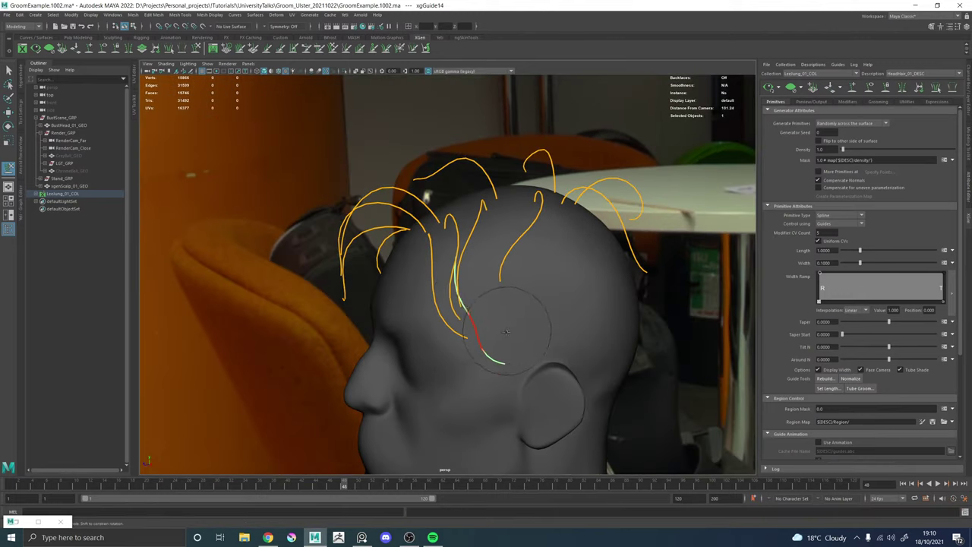
mouse_move(506, 331)
mouse_down()
mouse_move(520, 377)
mouse_move(490, 386)
mouse_move(560, 373)
mouse_move(523, 311)
mouse_up()
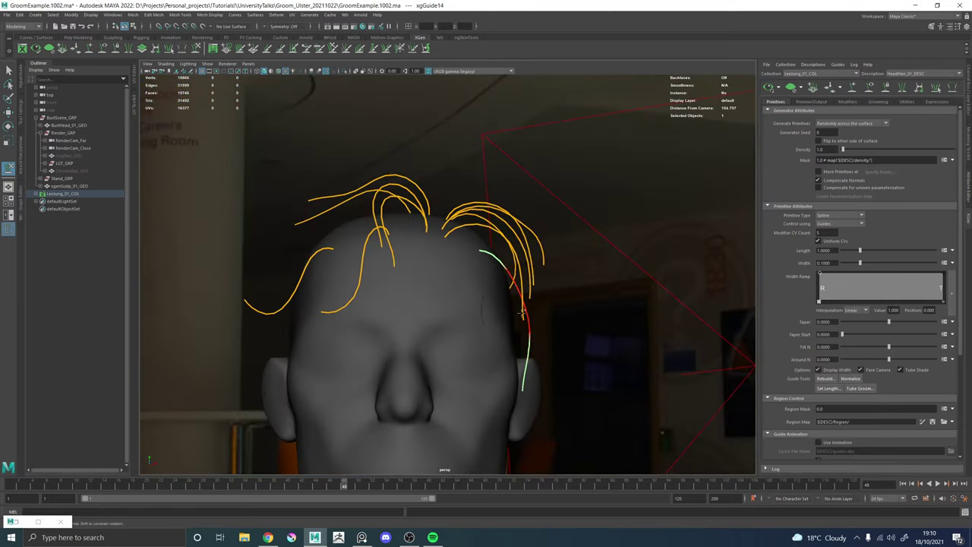
mouse_move(488, 268)
alt+mouse_down()
mouse_move(489, 258)
mouse_move(490, 279)
alt+mouse_up()
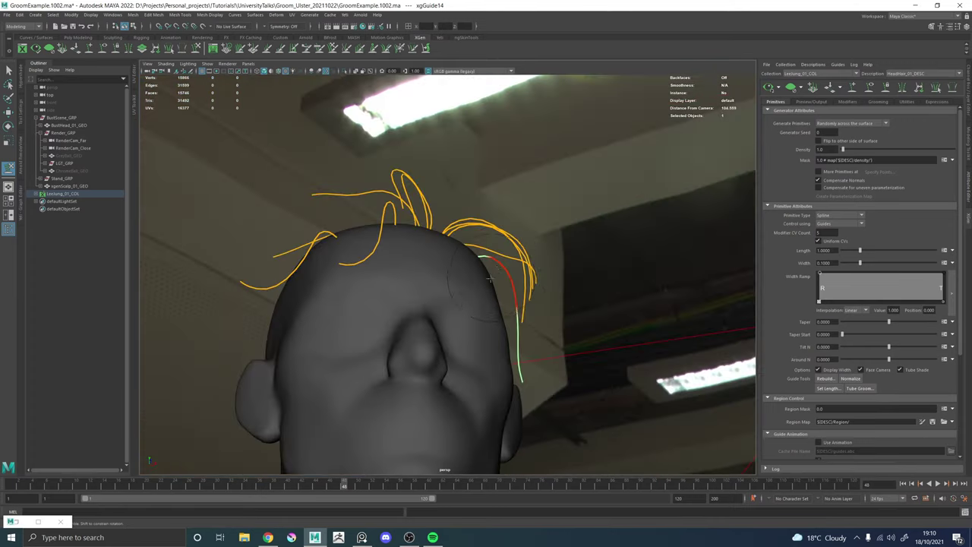
alt+drag(538, 350, 382, 354)
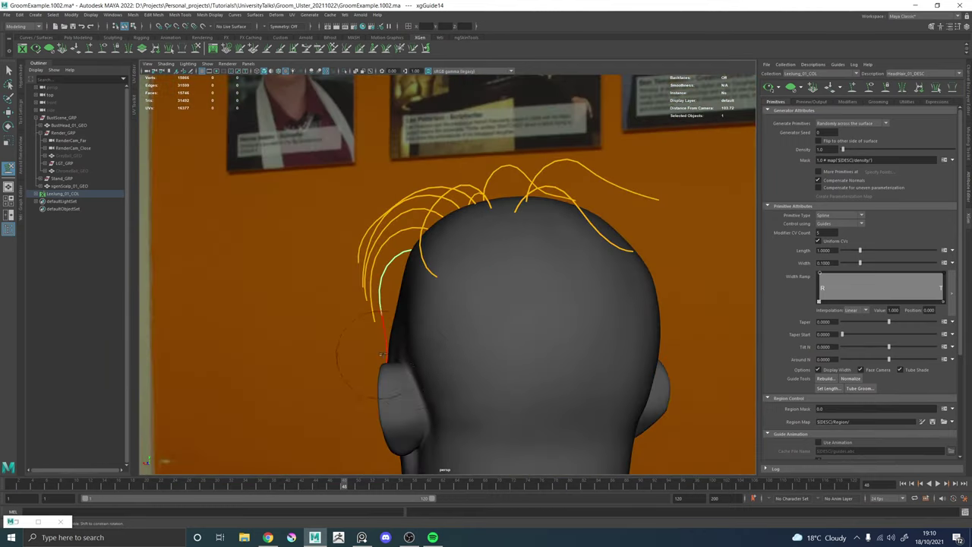
Shape the left temple guide's lower half and tip to run down in front of the ear.
alt+drag(445, 398, 513, 363)
alt+middle_drag(508, 360, 508, 293)
alt+right_drag(508, 294, 581, 354)
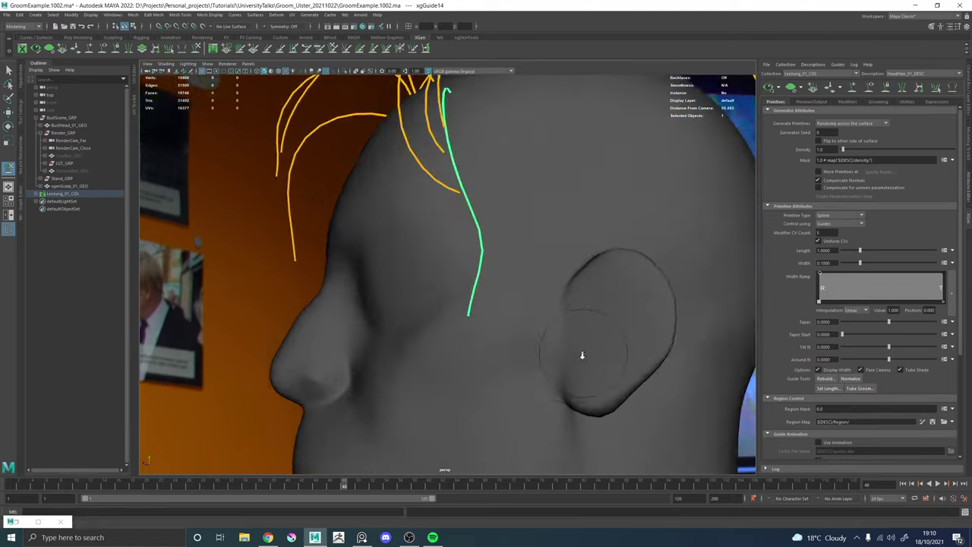
alt+drag(501, 294, 512, 302)
alt+middle_drag(511, 274, 507, 298)
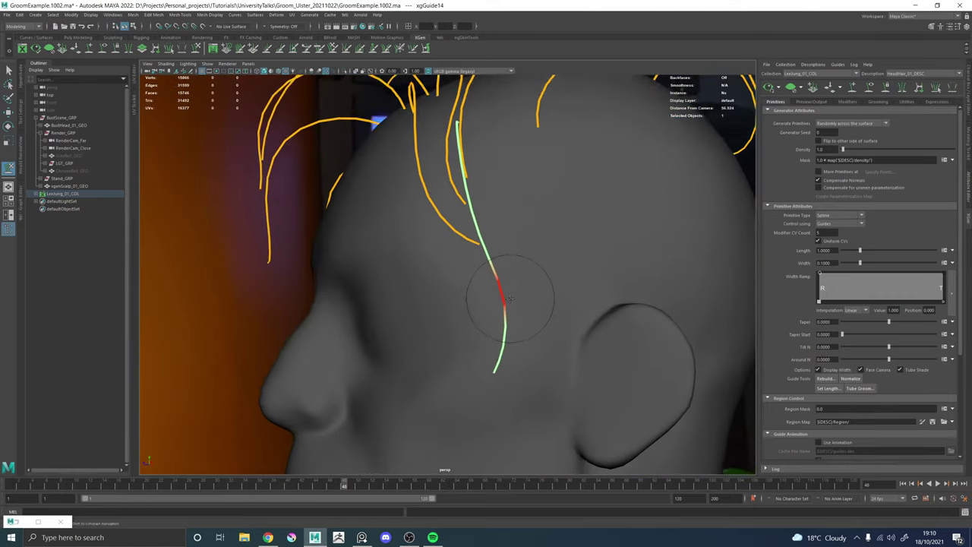
alt+right_drag(507, 298, 454, 297)
alt+drag(454, 297, 486, 277)
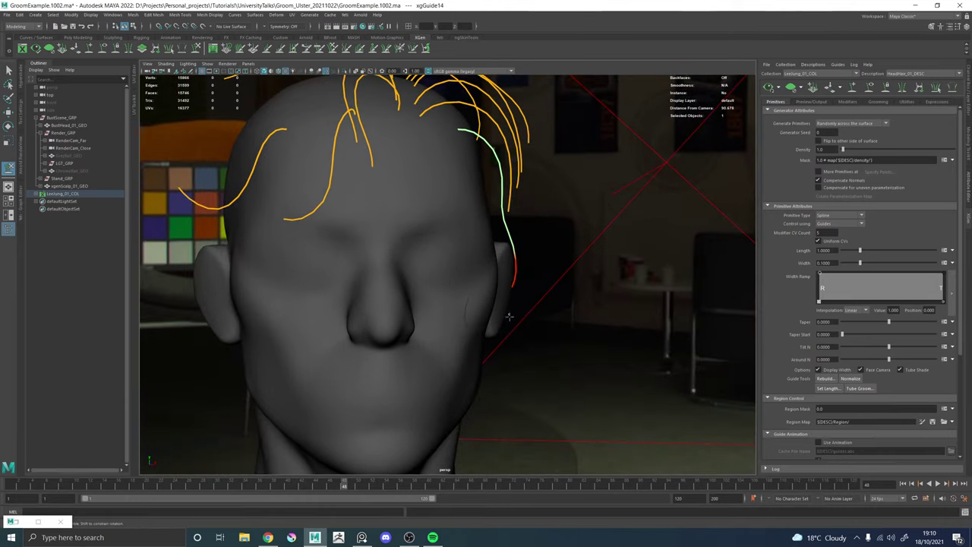
Sweep the left temple guide's lower half and tip back toward the top of the ear.
alt+drag(508, 316, 470, 225)
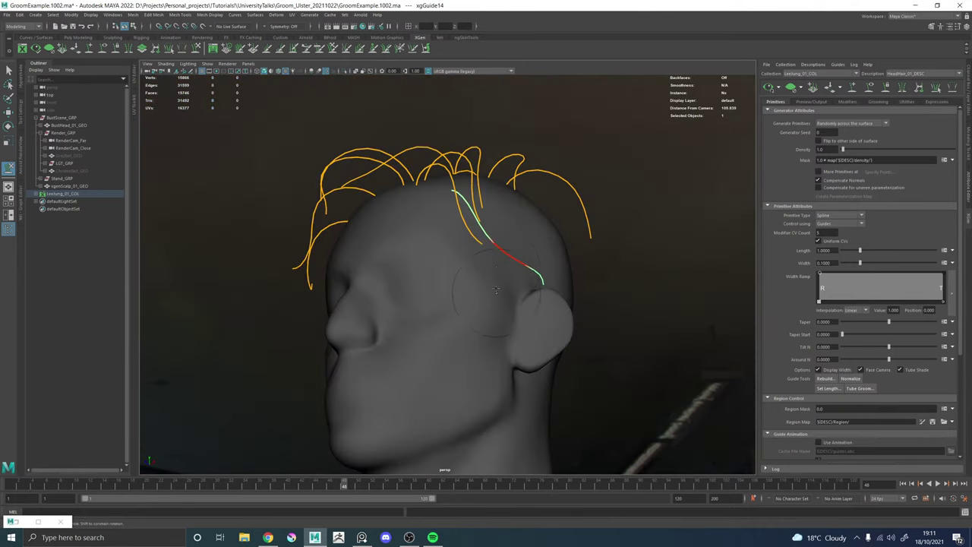
alt+drag(499, 310, 475, 245)
alt+drag(522, 266, 504, 304)
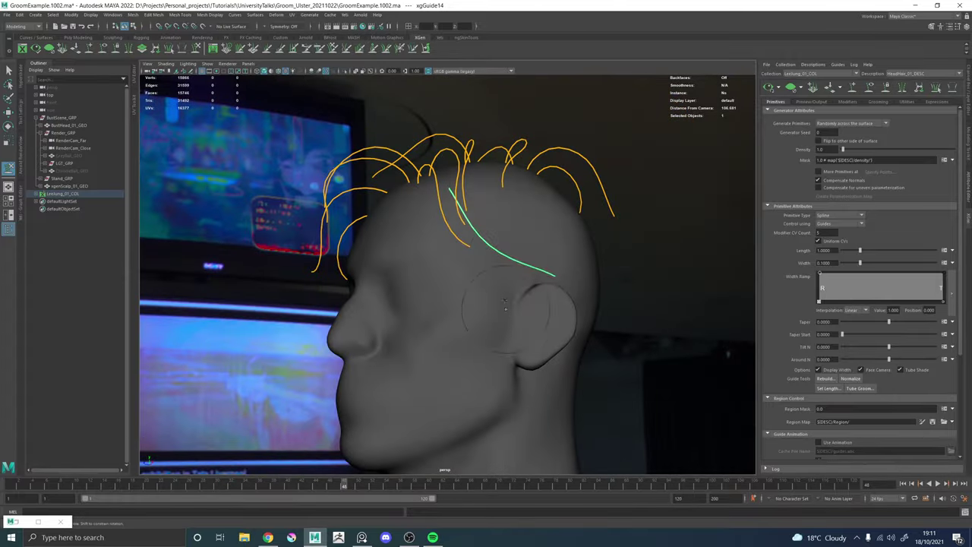
alt+drag(496, 243, 461, 216)
Bow the left temple guide's upper and middle sections outward so it clears the side of the head.
alt+drag(518, 270, 556, 346)
alt+right_drag(556, 346, 331, 261)
alt+drag(331, 261, 335, 231)
alt+right_drag(334, 231, 492, 208)
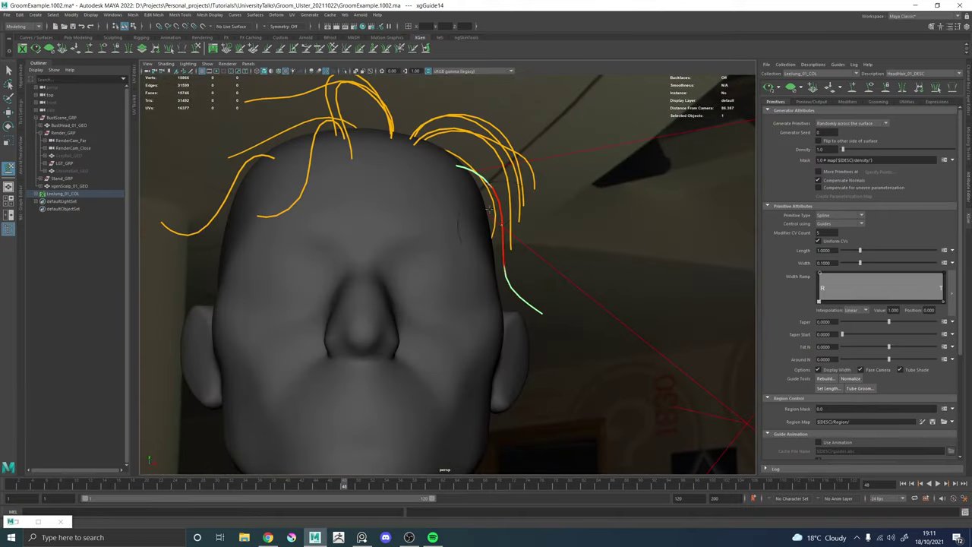
alt+drag(492, 208, 467, 189)
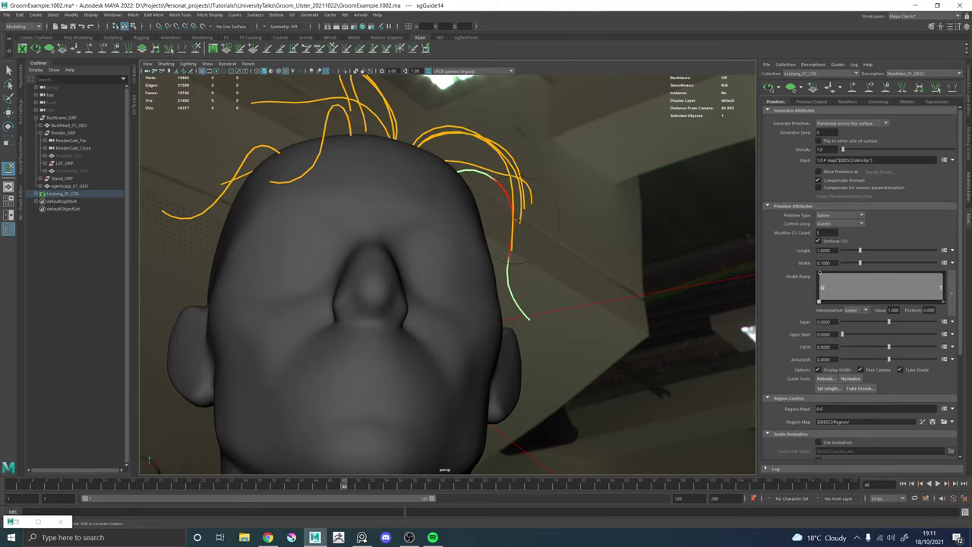
alt+drag(516, 220, 455, 218)
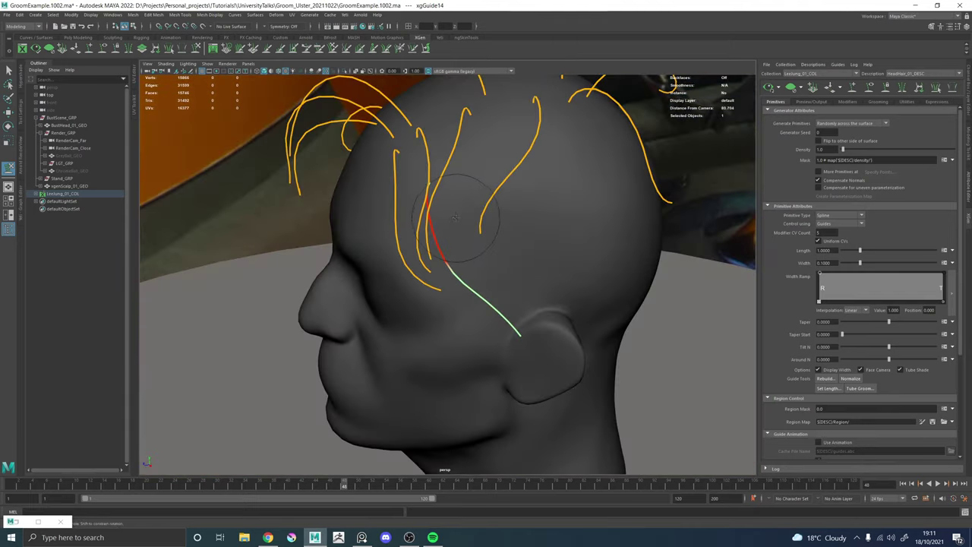
Smooth the left temple guide's lower half toward the ear from side and front, and leave the sculpting tool.
alt+drag(486, 261, 492, 207)
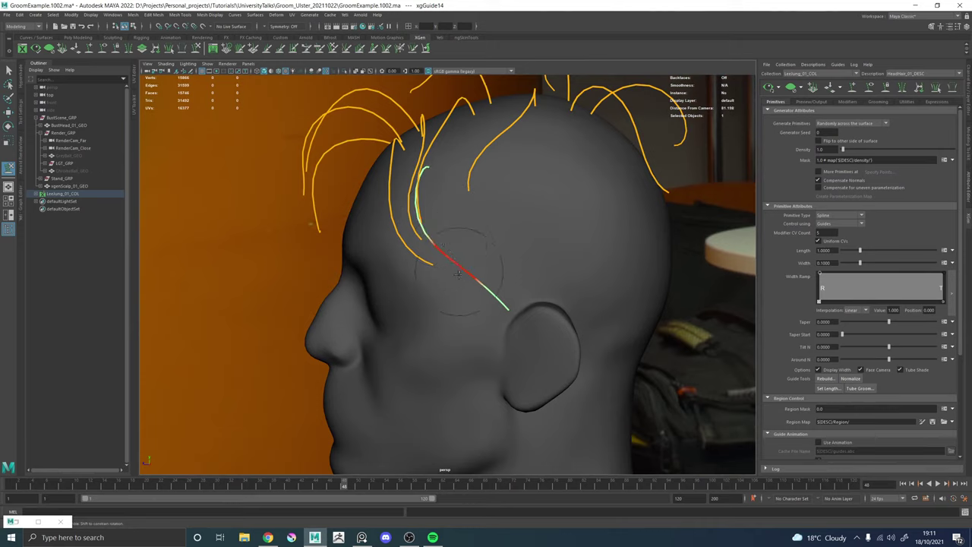
alt+right_drag(471, 294, 343, 254)
alt+drag(343, 254, 488, 250)
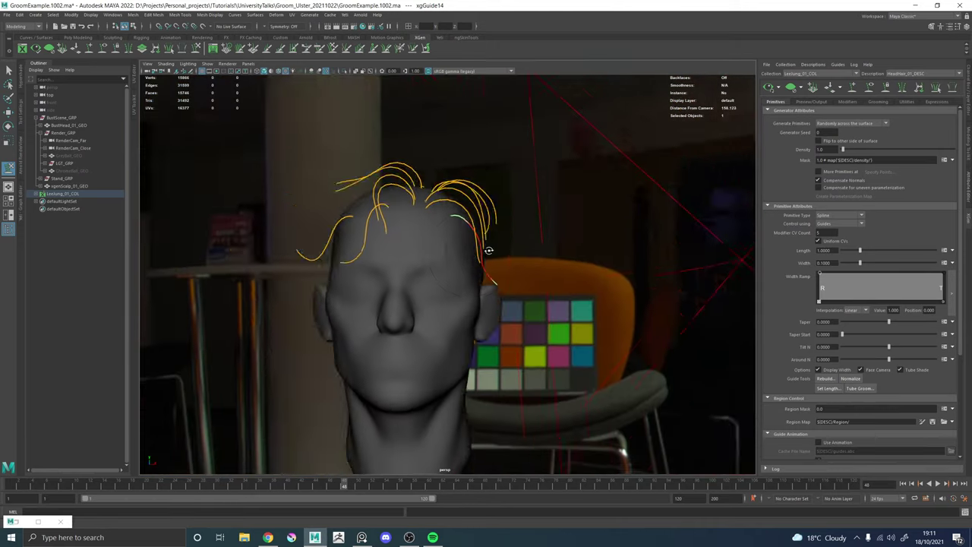
alt+right_drag(488, 250, 602, 318)
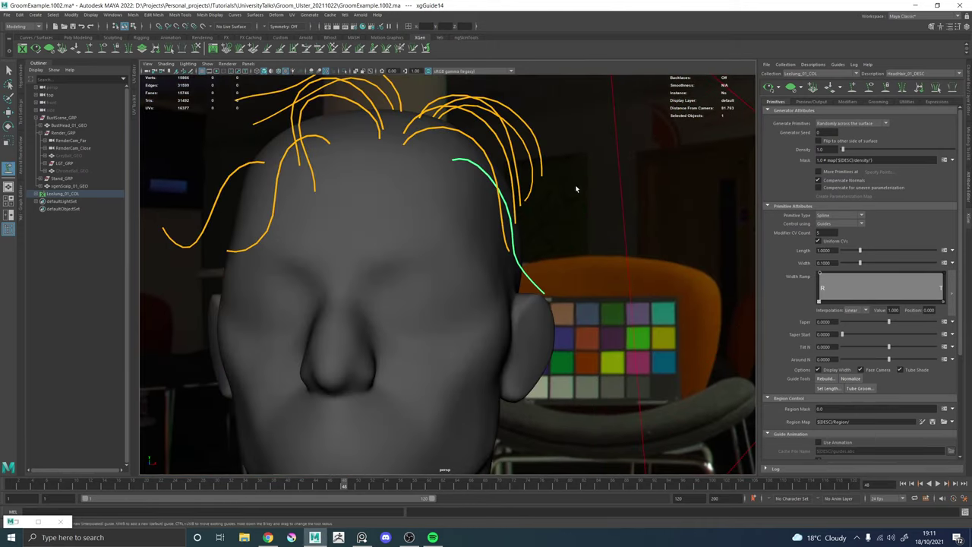
Add a guide on the left side of the scalp above the ear and paste the copied guide shape onto it.
alt+drag(574, 189, 497, 191)
alt+middle_drag(496, 190, 469, 231)
alt+drag(469, 231, 463, 234)
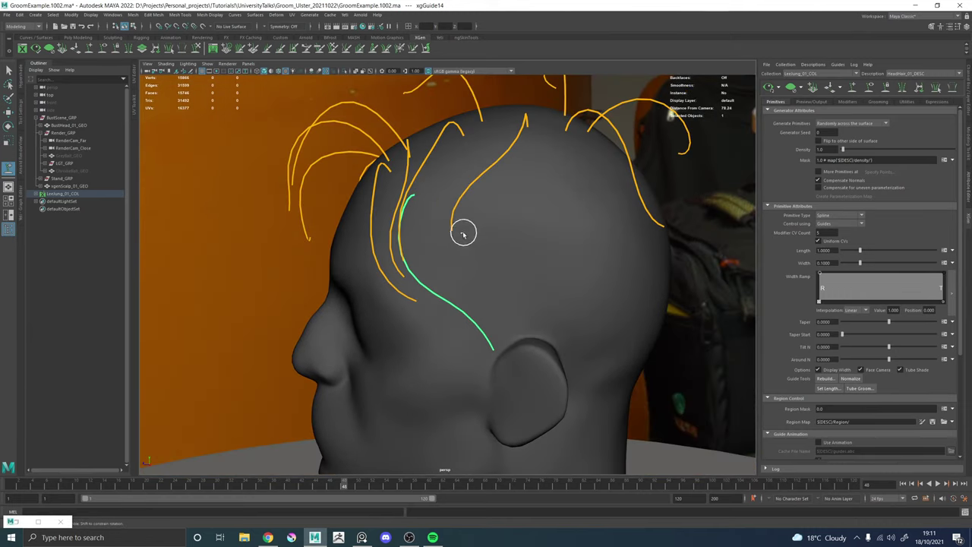
click(487, 191)
right_click(487, 191)
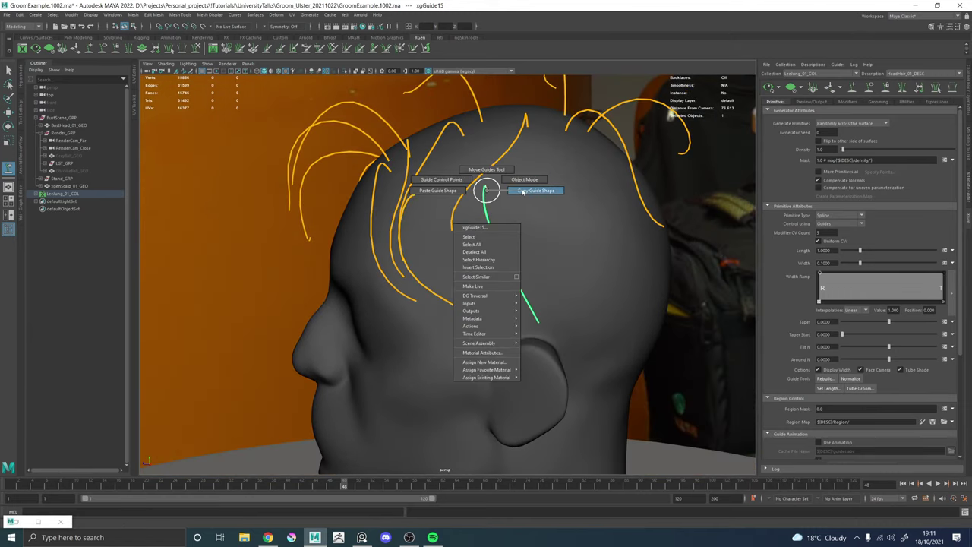
click(438, 191)
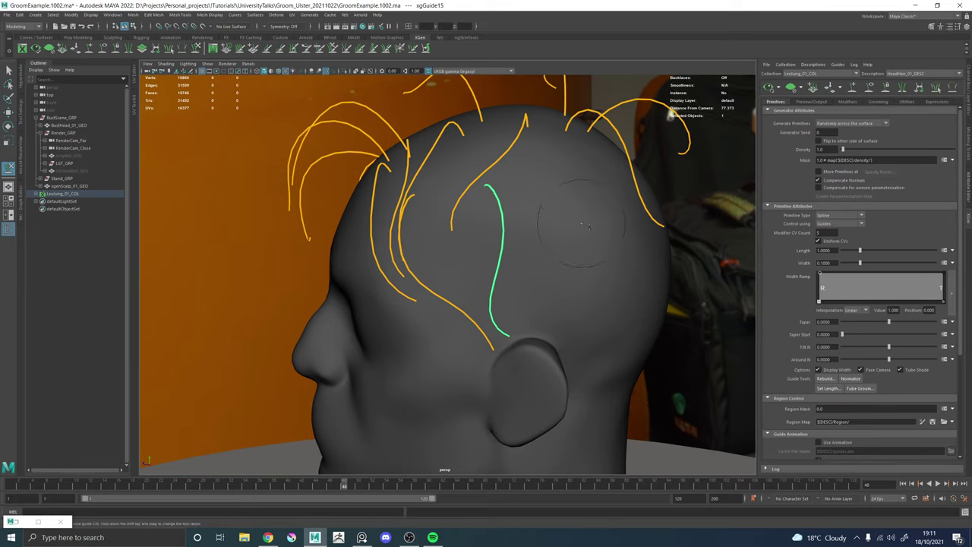
Sculpt the new guide above the left ear so it bows off the head and sweeps down and back past the ear.
alt+right_drag(582, 224, 532, 245)
mouse_move(531, 244)
alt+mouse_down()
mouse_move(466, 296)
mouse_move(579, 333)
mouse_move(607, 293)
mouse_move(591, 302)
mouse_move(621, 274)
alt+mouse_up()
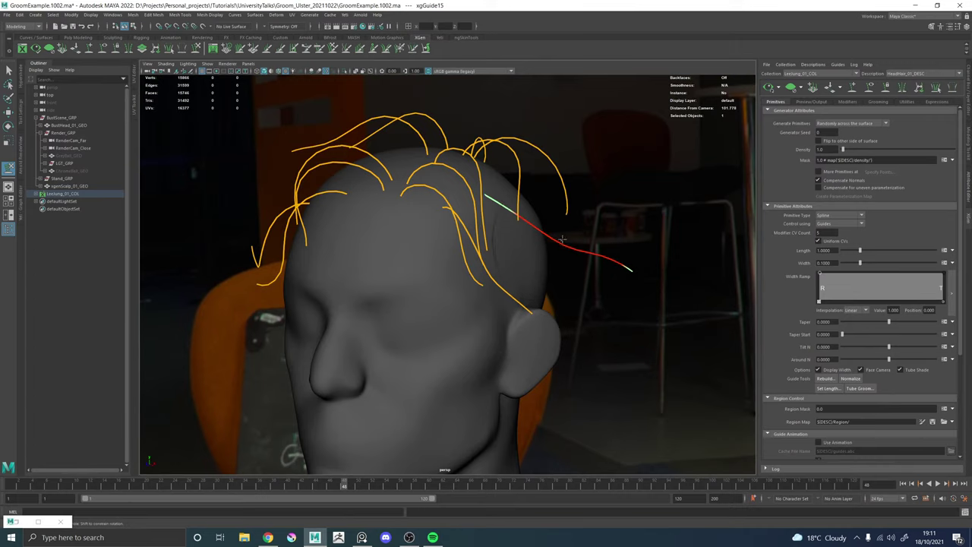
mouse_move(497, 282)
alt+mouse_down()
mouse_move(531, 214)
mouse_move(526, 226)
mouse_move(539, 219)
alt+mouse_up()
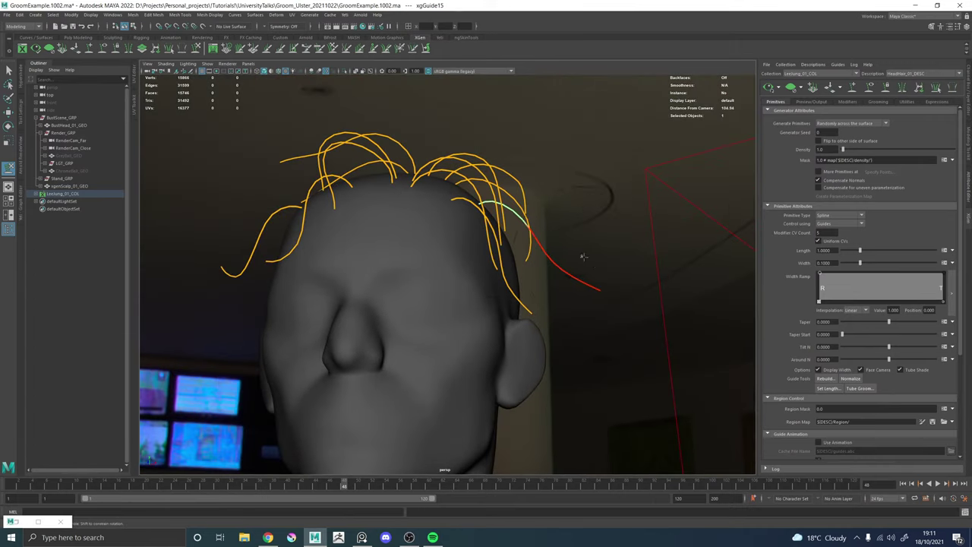
mouse_move(571, 247)
alt+mouse_down()
mouse_move(596, 265)
mouse_move(559, 282)
mouse_move(574, 297)
mouse_move(526, 268)
mouse_move(545, 321)
mouse_move(522, 311)
mouse_move(563, 325)
mouse_move(642, 306)
mouse_move(532, 354)
mouse_move(429, 333)
alt+mouse_up()
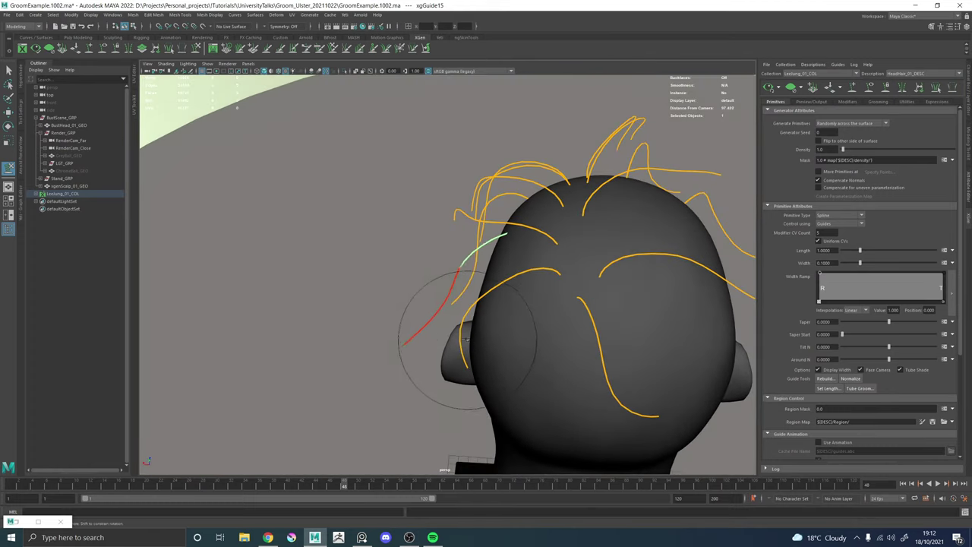
alt+drag(352, 380, 614, 322)
alt+drag(485, 346, 547, 299)
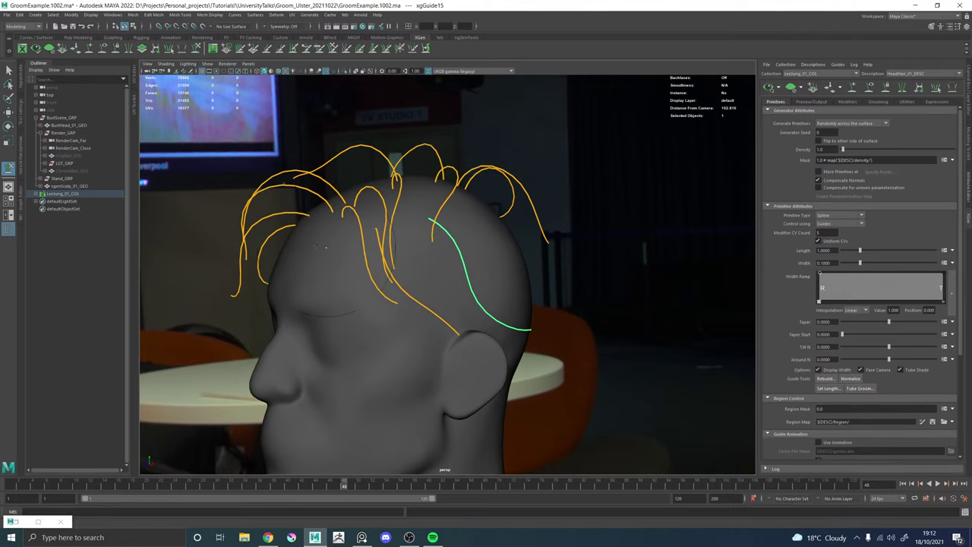
Add another guide on the left side behind the one above the ear and paste the copied guide shape onto it.
alt+drag(548, 237, 500, 239)
click(528, 214)
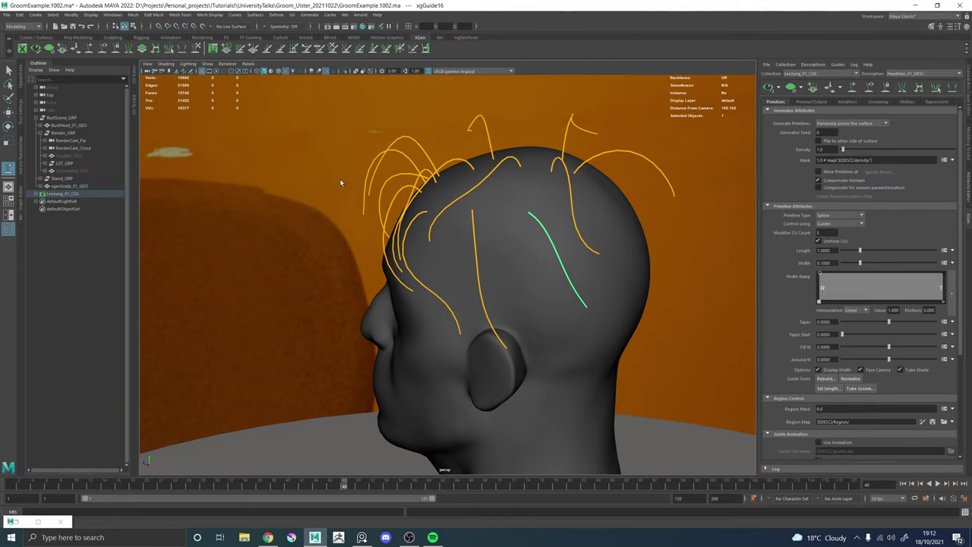
right_drag(530, 215, 516, 216)
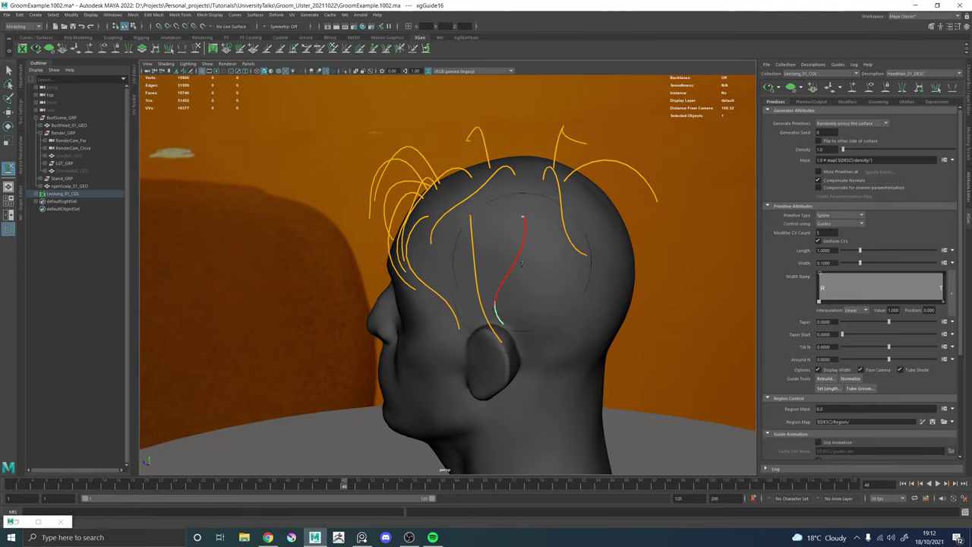
Sweep the new rear-side guide's middle and lower half backward and bow it away from the head.
mouse_move(505, 250)
alt+mouse_down()
mouse_move(516, 220)
mouse_move(478, 238)
mouse_move(524, 255)
alt+mouse_up()
alt+drag(518, 289, 573, 278)
drag(482, 290, 566, 289)
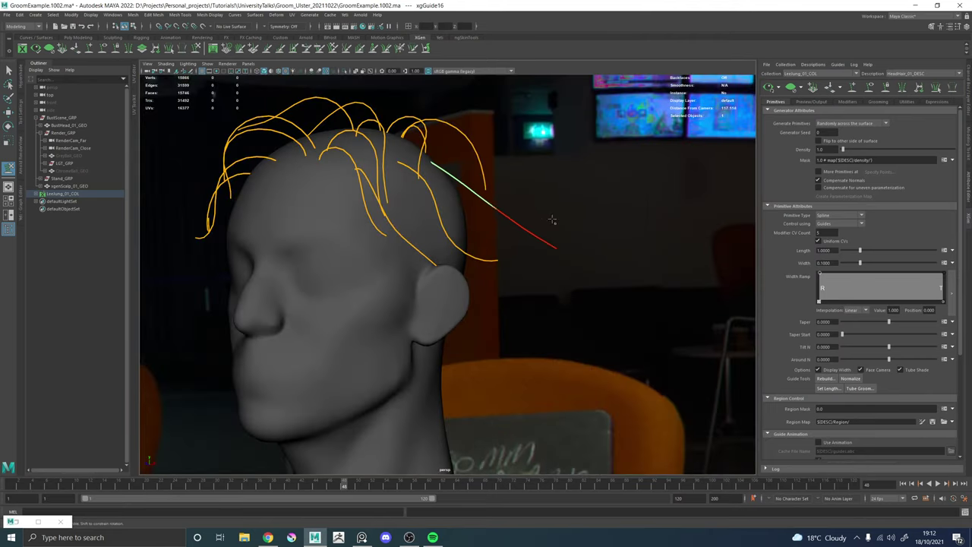
alt+drag(543, 239, 436, 178)
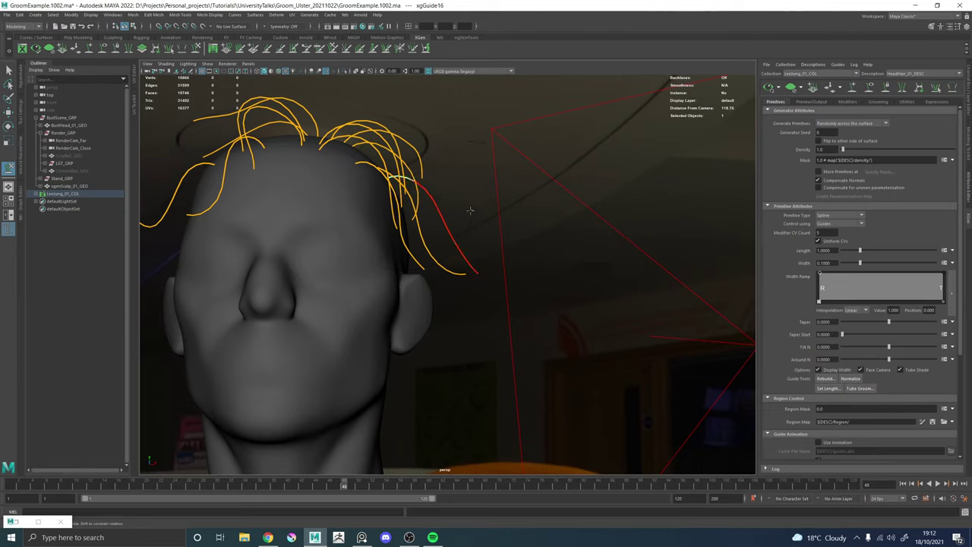
drag(471, 210, 447, 241)
Refine the rear-side guide's lower half and tip from several angles so it drops and curves back behind the ear.
mouse_move(496, 309)
mouse_down()
mouse_move(524, 290)
mouse_move(451, 293)
mouse_move(399, 260)
mouse_move(495, 296)
mouse_move(403, 315)
mouse_move(284, 275)
mouse_move(500, 256)
mouse_up()
alt+middle_drag(500, 257, 446, 255)
alt+right_drag(446, 255, 560, 297)
alt+drag(560, 297, 528, 295)
alt+drag(461, 280, 600, 280)
alt+right_drag(600, 281, 542, 289)
mouse_move(542, 290)
alt+mouse_down()
mouse_move(455, 369)
mouse_move(423, 315)
mouse_move(423, 341)
alt+mouse_up()
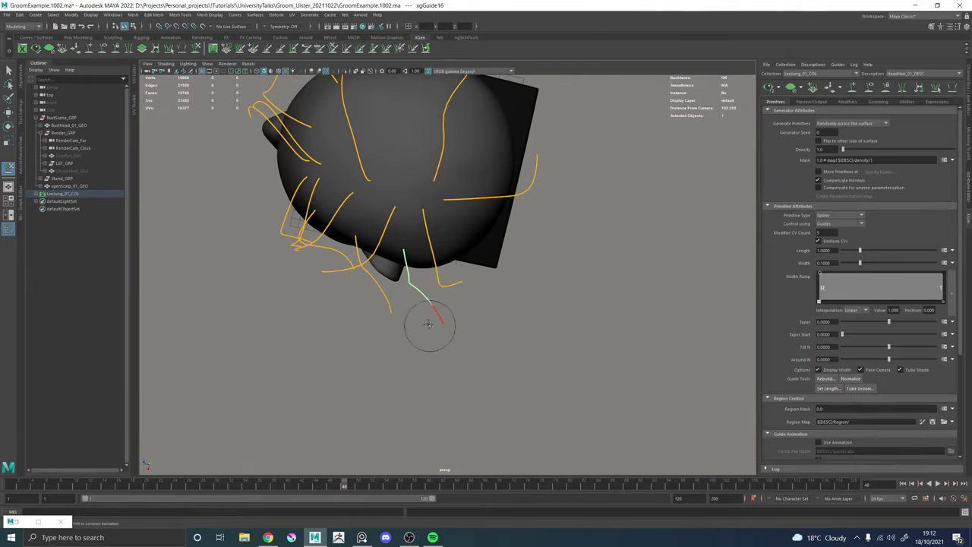
mouse_move(426, 318)
alt+mouse_down()
mouse_move(497, 265)
mouse_move(506, 271)
mouse_move(425, 297)
mouse_move(453, 246)
alt+mouse_up()
Select the guide above the left ear, bow its upper section outward and bring its lower half and tip down toward the ear.
key(w)
click(377, 305)
key(y)
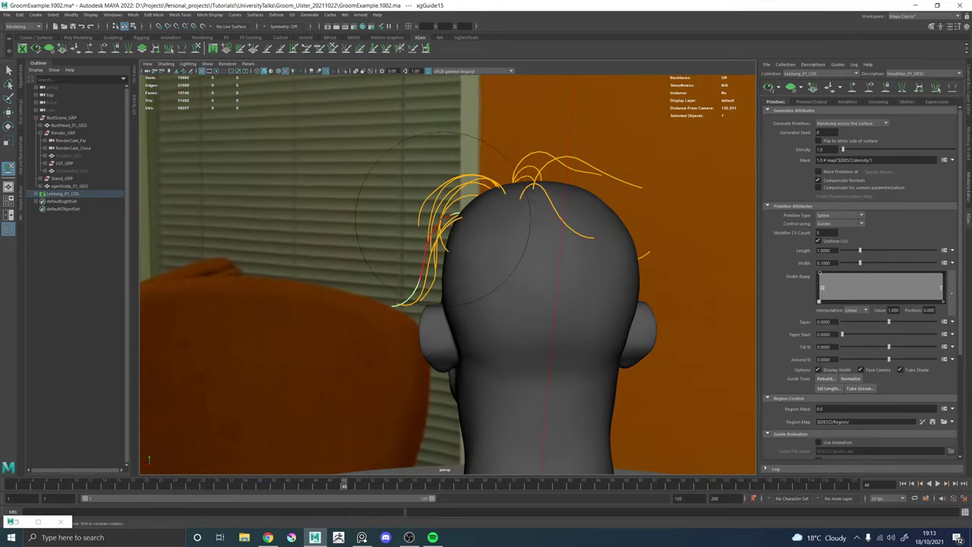
mouse_move(451, 215)
alt+mouse_down()
mouse_move(587, 233)
mouse_move(463, 270)
mouse_move(463, 288)
mouse_move(456, 271)
mouse_move(369, 271)
mouse_move(427, 243)
alt+mouse_up()
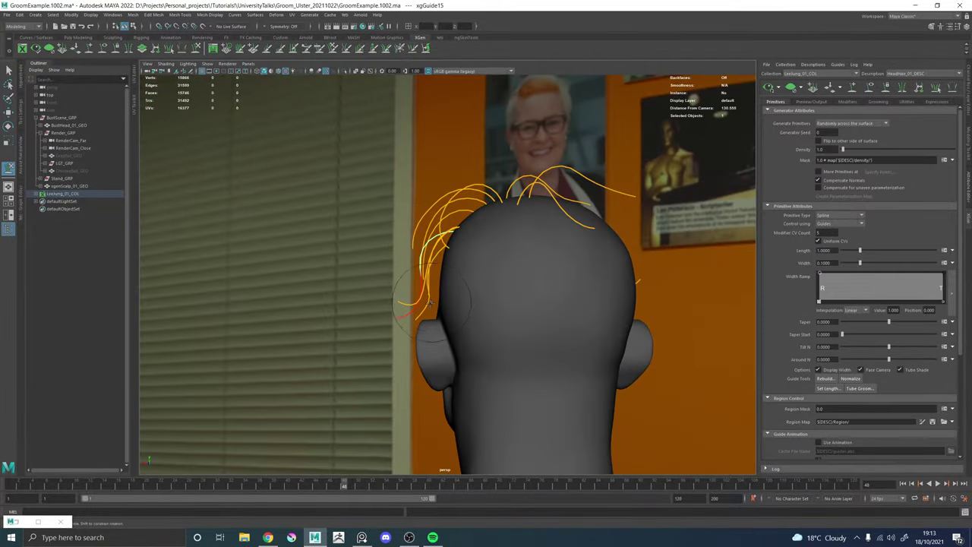
alt+drag(429, 302, 452, 244)
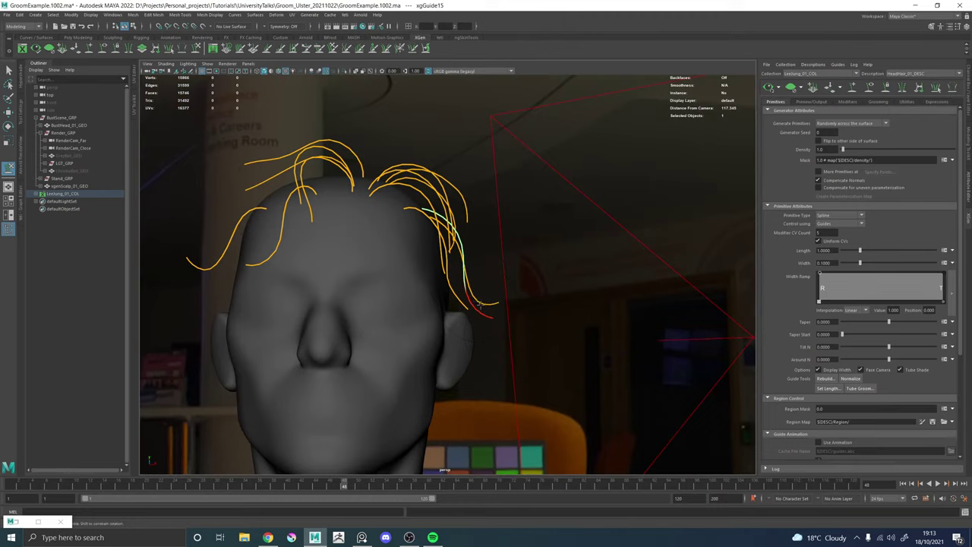
mouse_move(533, 327)
alt+mouse_down()
mouse_move(482, 315)
mouse_move(376, 263)
alt+mouse_up()
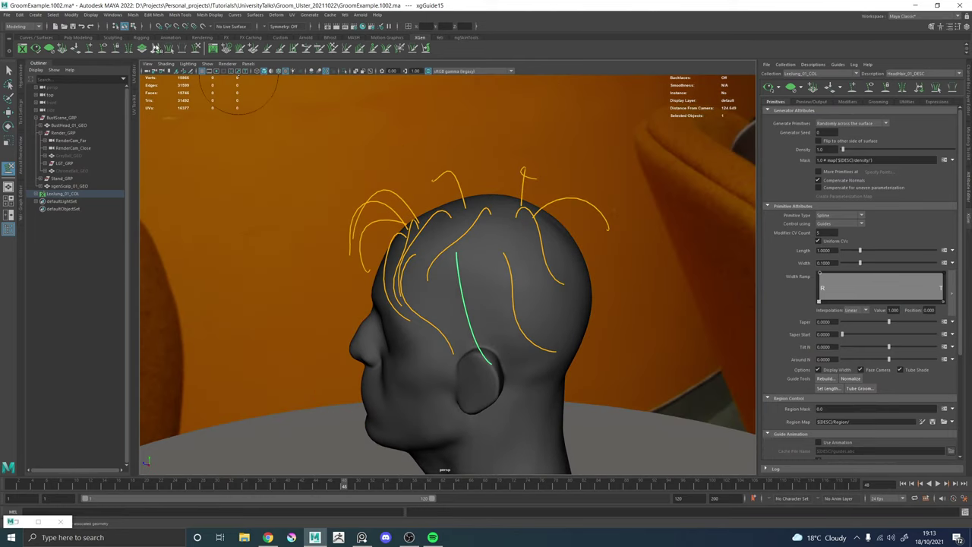
Add a guide with the pasted shape between the two left guides above and behind the ear, and sweep its lower half backward.
alt+drag(512, 217, 501, 234)
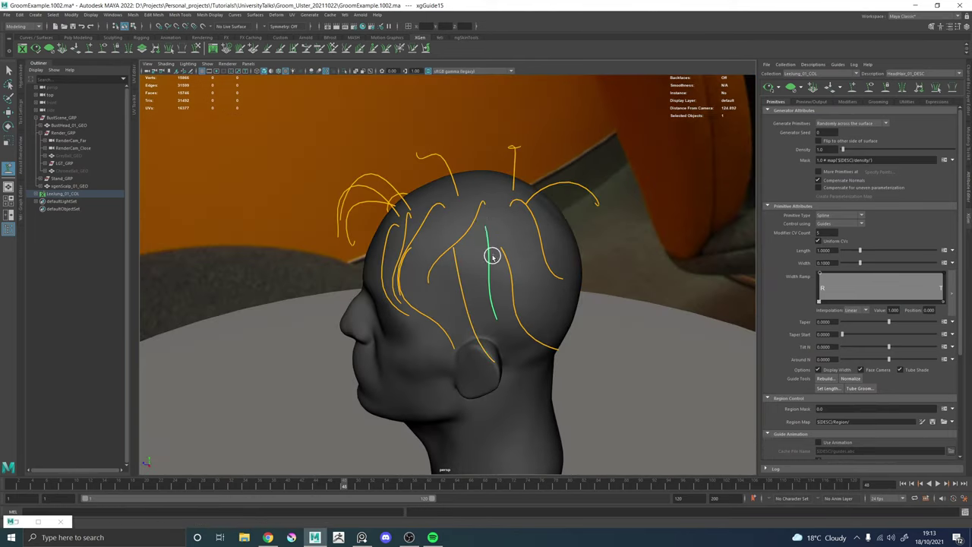
right_drag(483, 227, 452, 228)
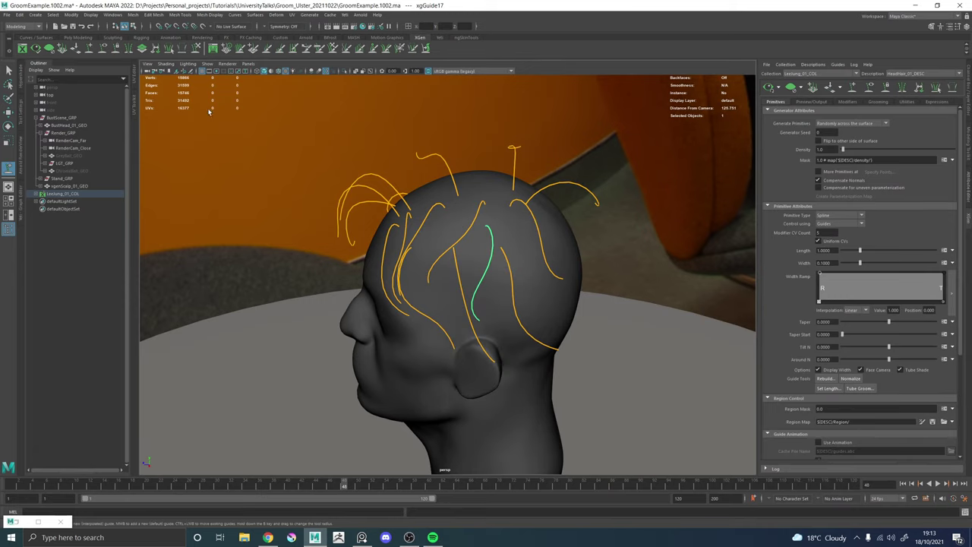
click(197, 50)
alt+drag(507, 293, 420, 269)
alt+drag(448, 354, 480, 265)
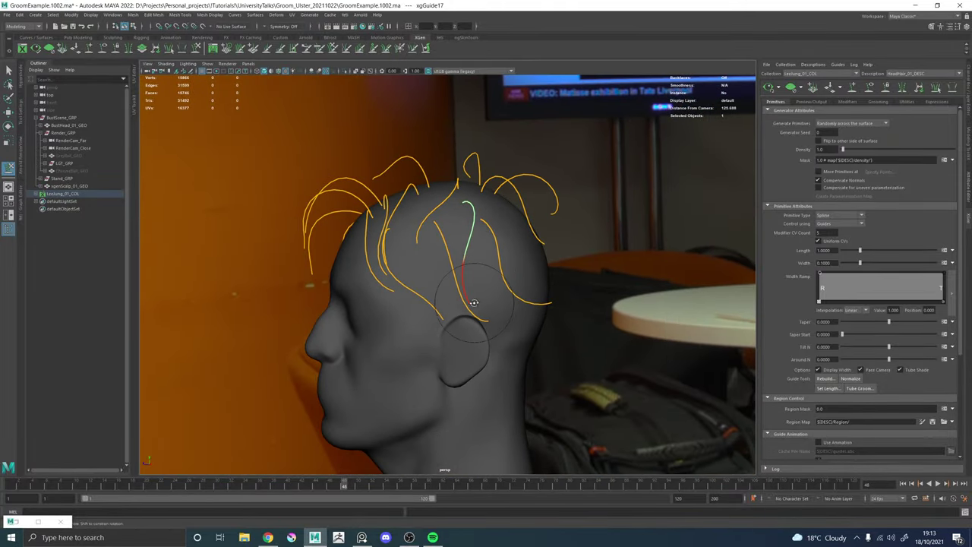
Round the in-between guide's outward bow and curve its middle and tip back behind the ear.
alt+drag(438, 327, 528, 288)
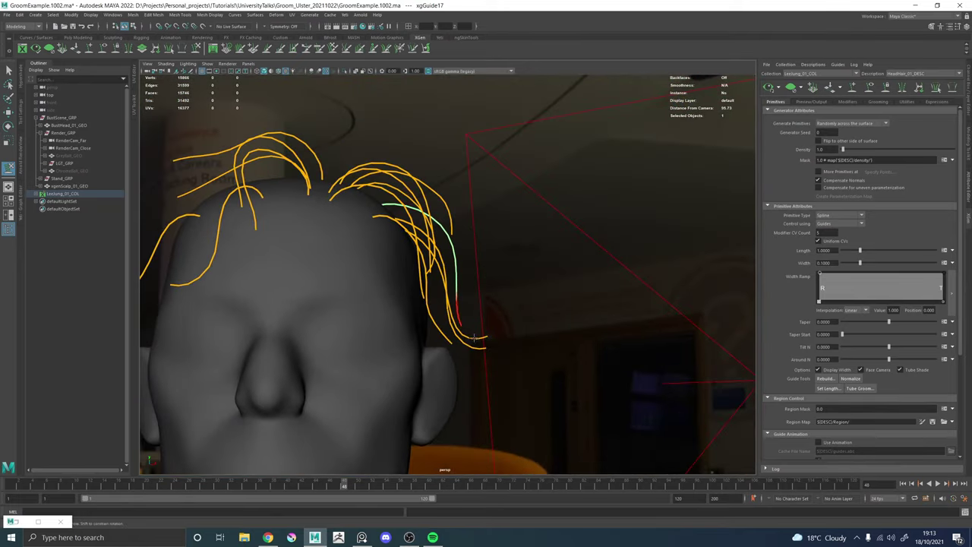
alt+drag(475, 336, 448, 294)
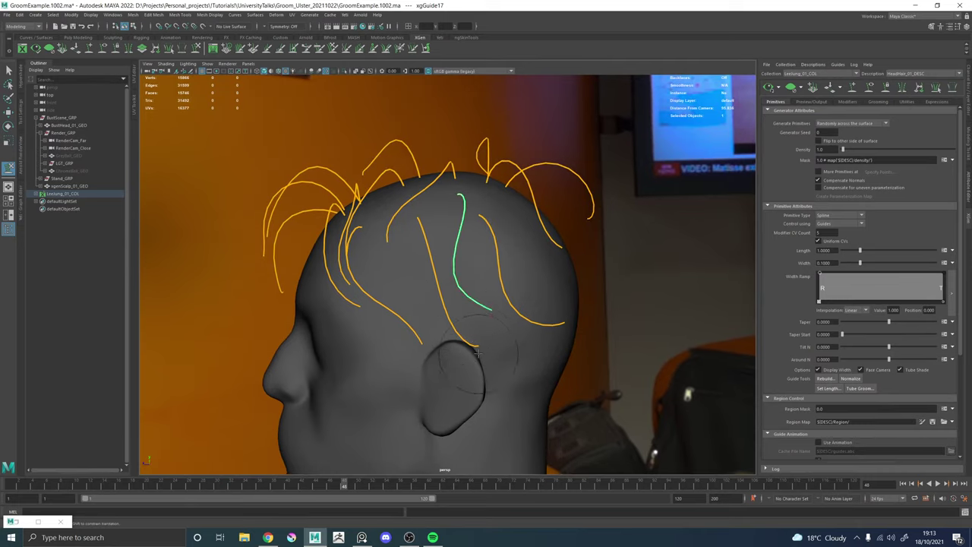
alt+drag(477, 351, 461, 277)
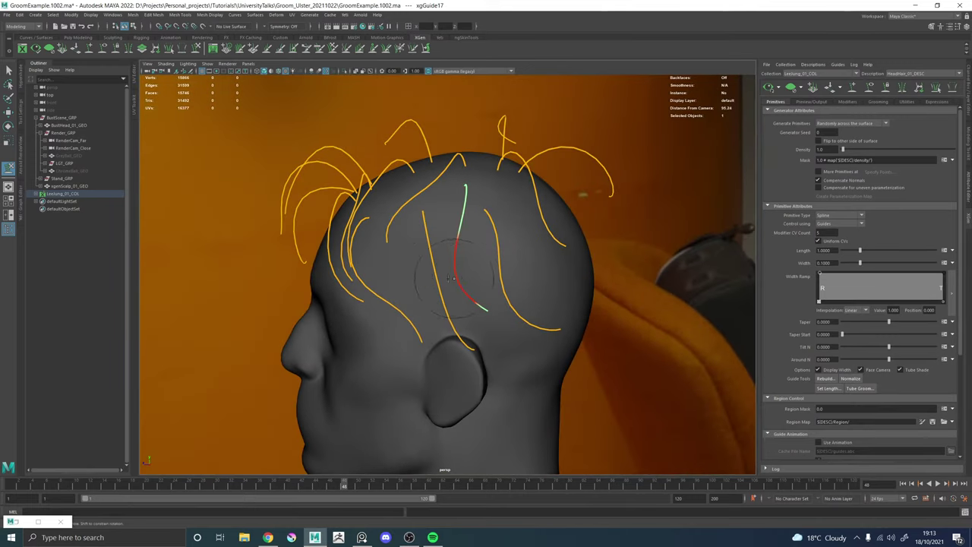
Select the guide above the left ear and reshape it with a forward-bowed upper section and a smooth lower half running to the ear.
key(w)
click(449, 293)
click(443, 308)
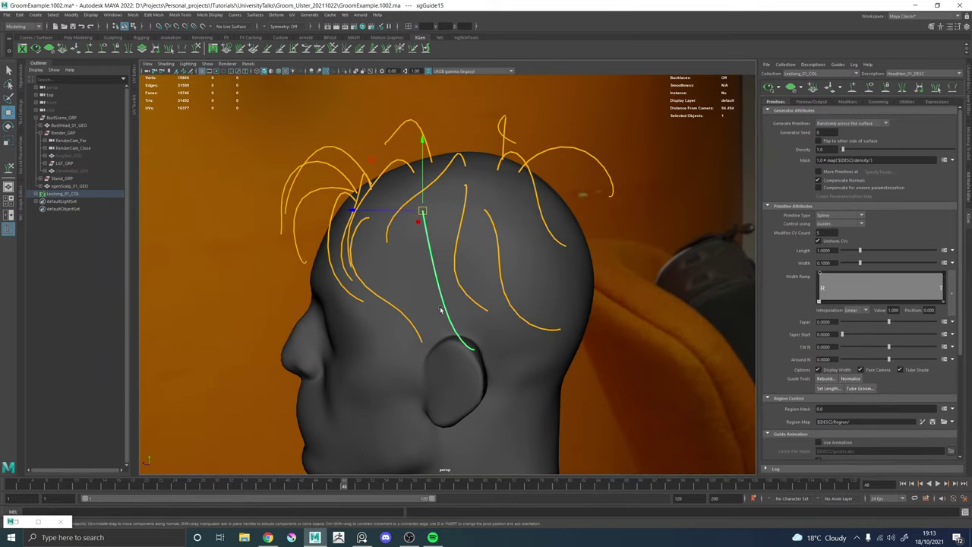
mouse_move(443, 309)
alt+mouse_down()
mouse_move(427, 275)
mouse_move(439, 282)
alt+mouse_up()
key(y)
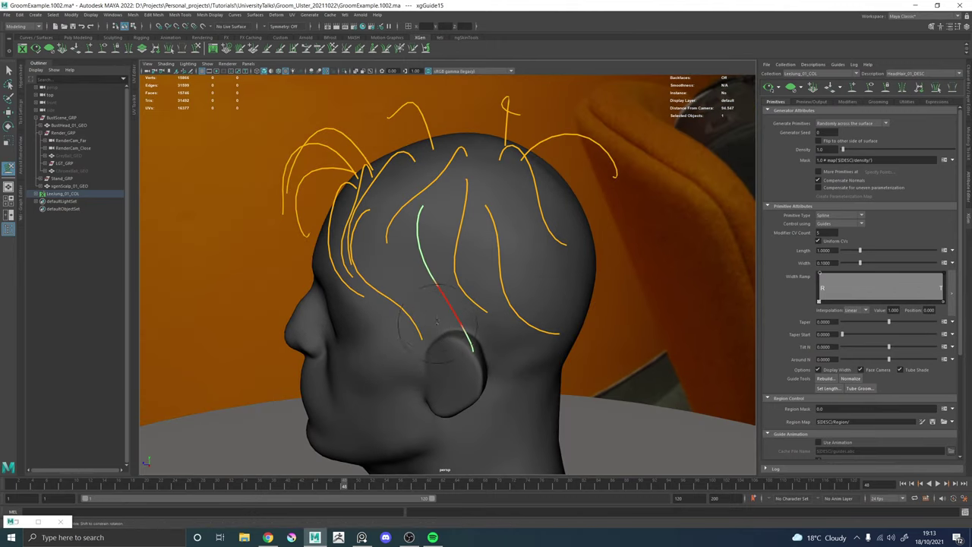
alt+drag(437, 321, 408, 275)
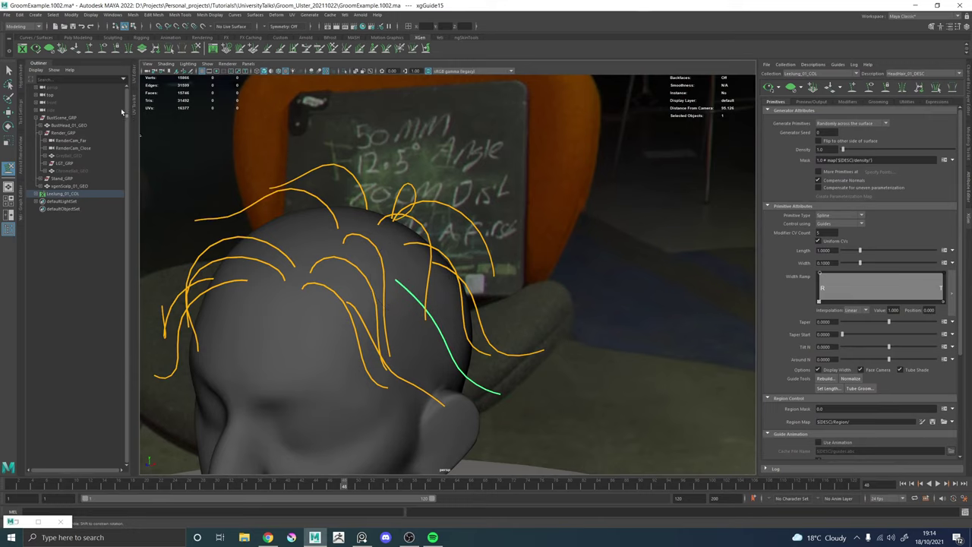
Add a guide behind the left front hairline guides, above the temple guide, and paste the copied guide shape onto it.
alt+middle_drag(327, 254, 381, 256)
alt+right_drag(381, 256, 427, 248)
mouse_move(428, 247)
alt+mouse_down()
mouse_move(501, 222)
mouse_move(433, 271)
mouse_move(423, 273)
mouse_move(412, 248)
mouse_move(419, 264)
alt+mouse_up()
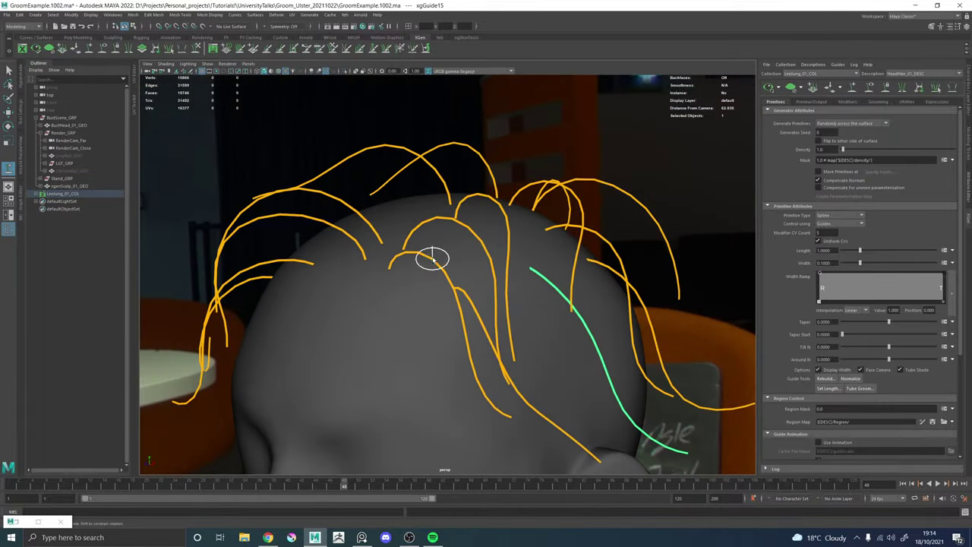
click(448, 254)
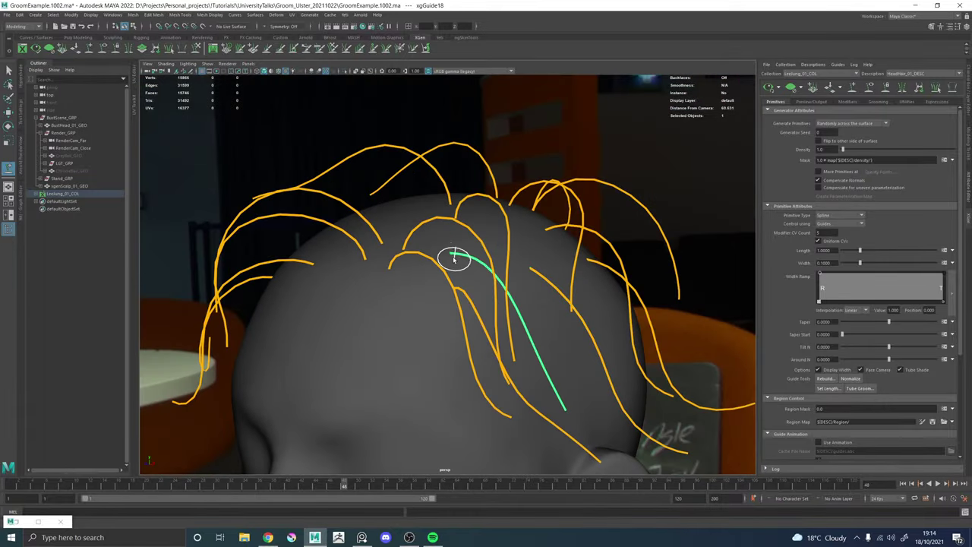
right_click(449, 251)
click(416, 254)
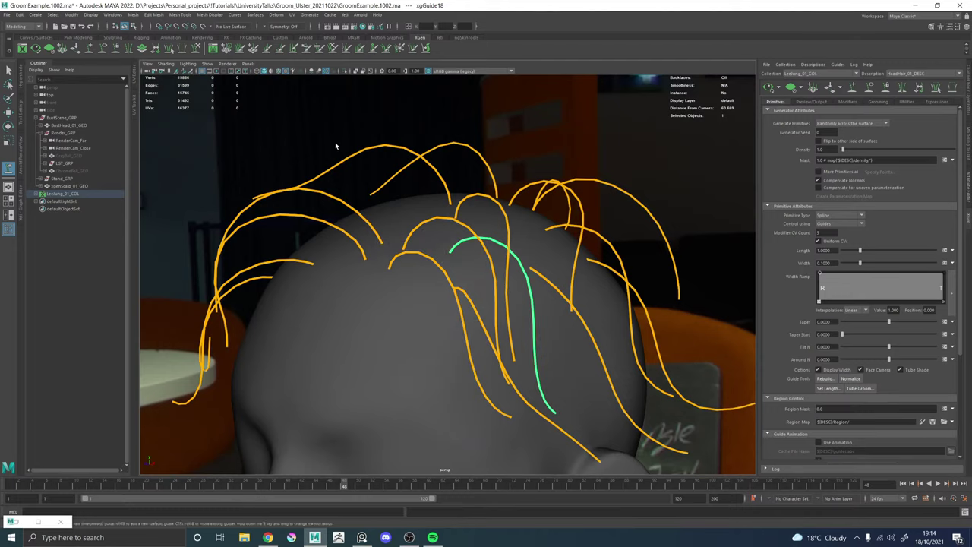
Sculpt the new front-side guide to arc off the head and curve back above the ear, following the neighbouring guides.
mouse_move(463, 228)
alt+mouse_down()
mouse_move(494, 204)
mouse_move(492, 240)
mouse_move(468, 243)
alt+mouse_up()
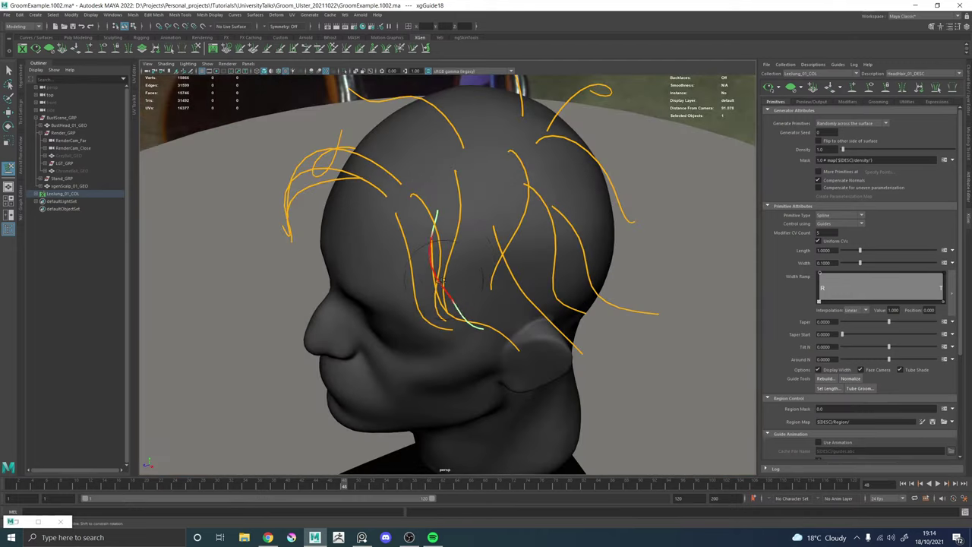
mouse_move(475, 324)
alt+mouse_down()
mouse_move(444, 296)
mouse_move(527, 278)
mouse_move(463, 326)
alt+mouse_up()
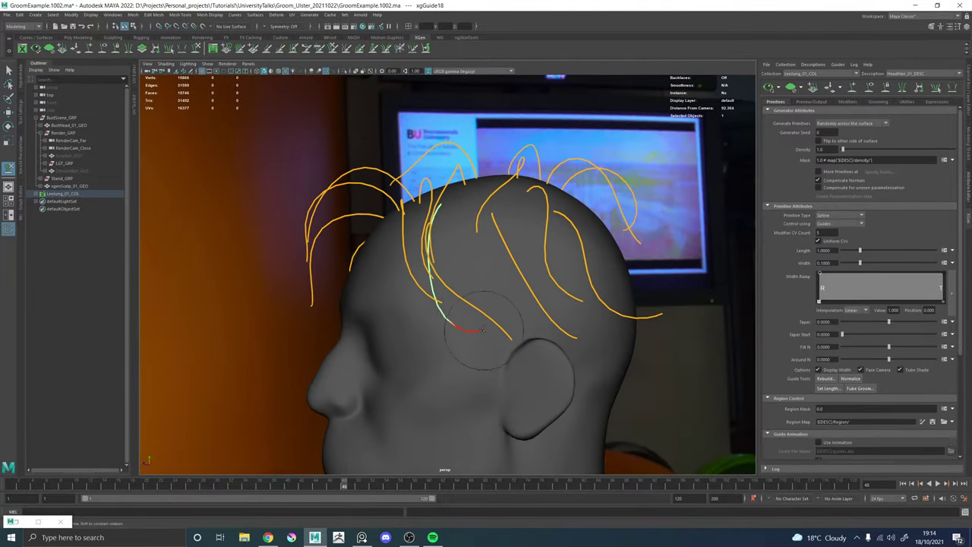
mouse_move(475, 331)
alt+mouse_down()
mouse_move(453, 311)
mouse_move(551, 306)
mouse_move(535, 310)
mouse_move(444, 227)
alt+mouse_up()
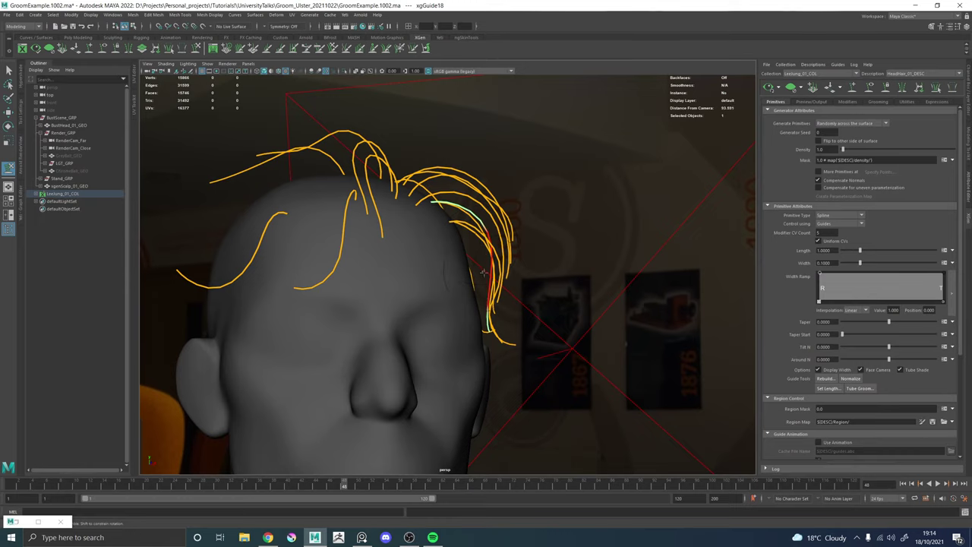
alt+drag(483, 271, 420, 261)
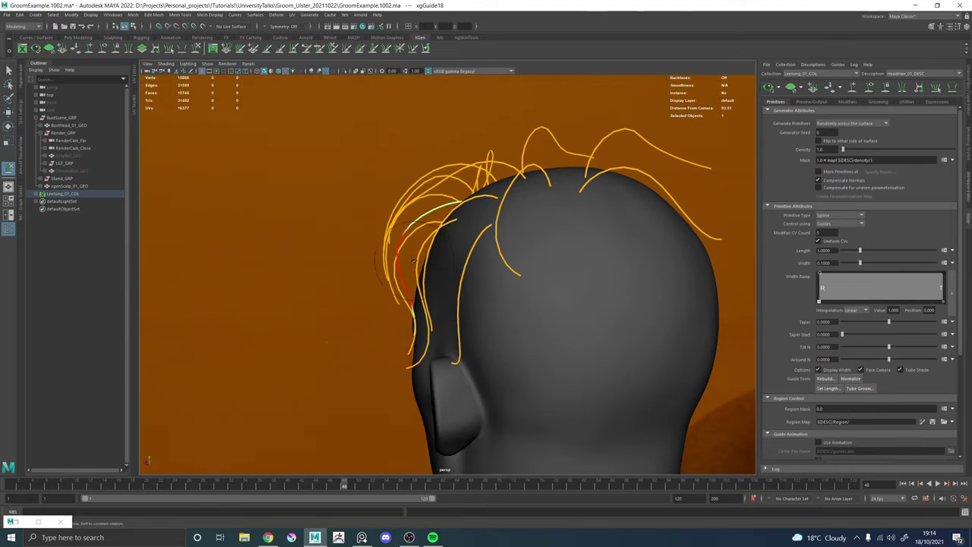
alt+drag(431, 222, 452, 270)
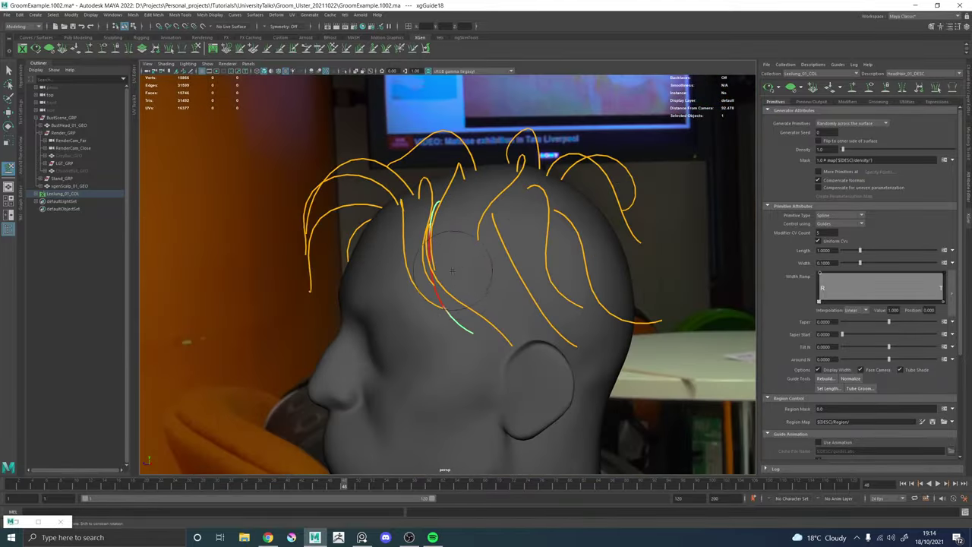
Select the side guide that runs down to the left ear and sculpt its middle section.
key(w)
click(473, 320)
mouse_move(473, 320)
alt+mouse_down()
mouse_move(570, 302)
mouse_move(493, 264)
mouse_move(515, 276)
mouse_move(493, 311)
mouse_move(453, 322)
alt+mouse_up()
click(500, 325)
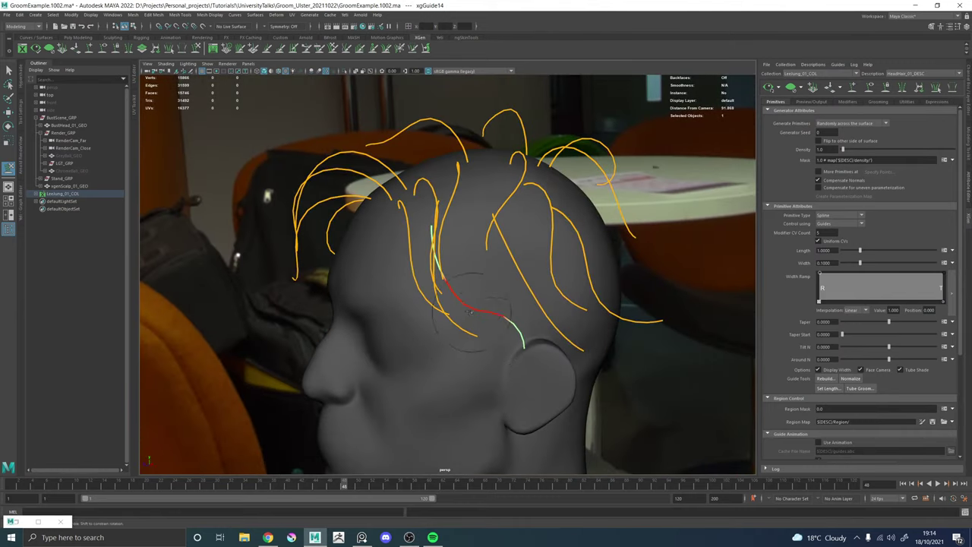
alt+drag(478, 270, 404, 286)
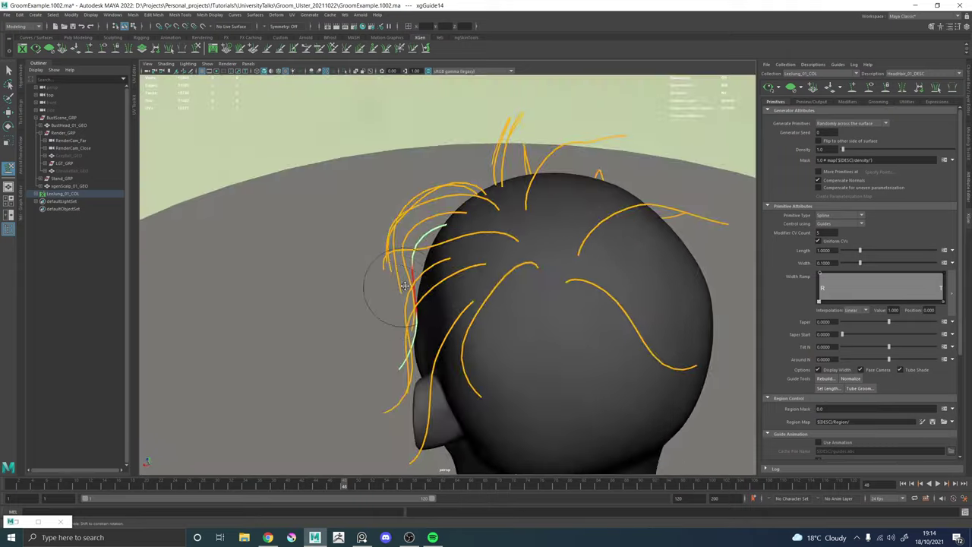
Reselect the front-side guide behind the left hairline and sculpt its lower half in line with the neighbouring side guides.
alt+middle_drag(404, 286, 452, 239)
alt+right_drag(452, 239, 525, 324)
alt+drag(525, 323, 471, 262)
key(w)
click(452, 201)
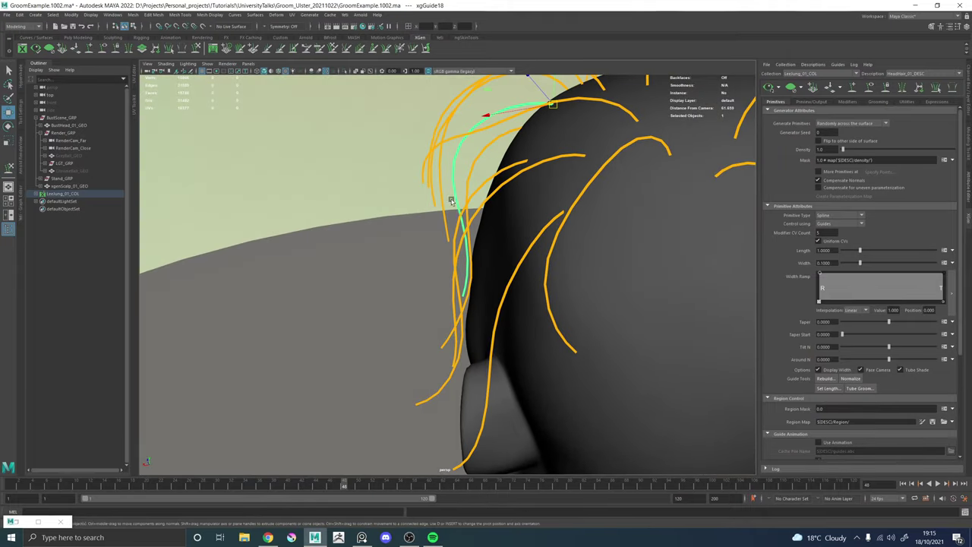
mouse_move(451, 201)
alt+mouse_down()
mouse_move(630, 191)
mouse_move(440, 259)
alt+mouse_up()
key(y)
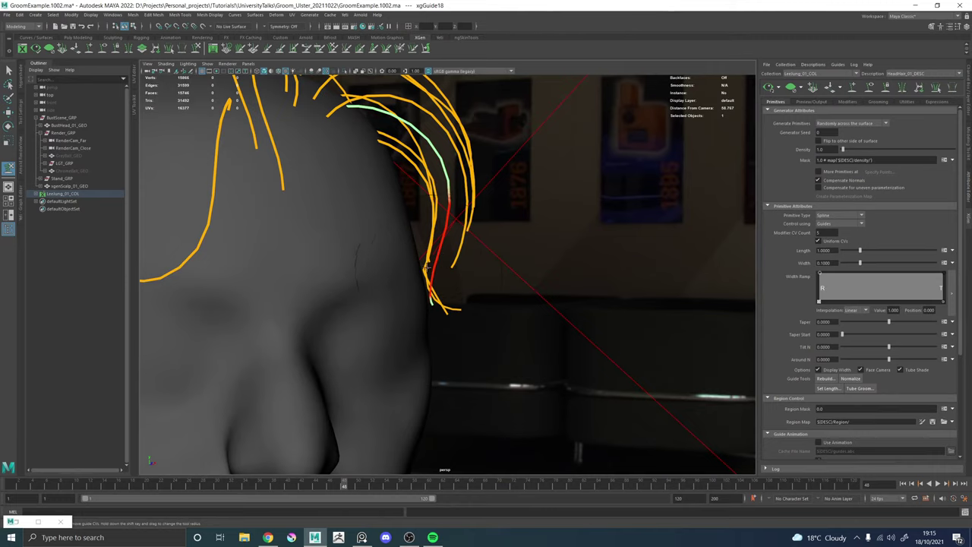
key(w)
Add a guide on the head's midline, between the front hairline and crown guides, and paste the copied guide shape onto it.
mouse_move(427, 265)
alt+mouse_down()
mouse_move(459, 281)
mouse_move(332, 254)
mouse_move(437, 256)
mouse_move(369, 259)
mouse_move(358, 243)
alt+mouse_up()
alt+middle_drag(357, 243, 359, 283)
alt+right_drag(359, 283, 453, 309)
alt+drag(486, 224, 497, 267)
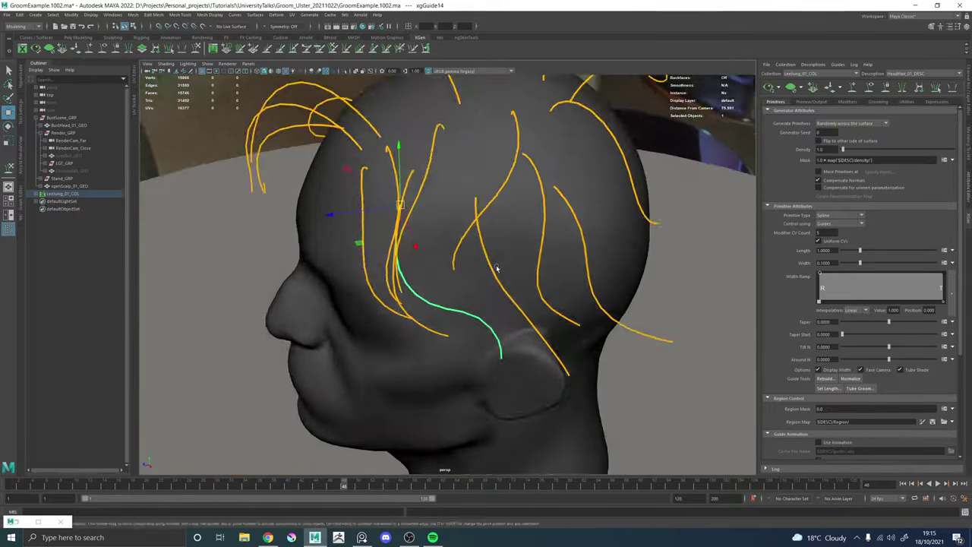
alt+right_drag(497, 267, 408, 233)
alt+drag(408, 232, 471, 238)
alt+middle_drag(471, 238, 590, 256)
alt+right_drag(473, 251, 547, 289)
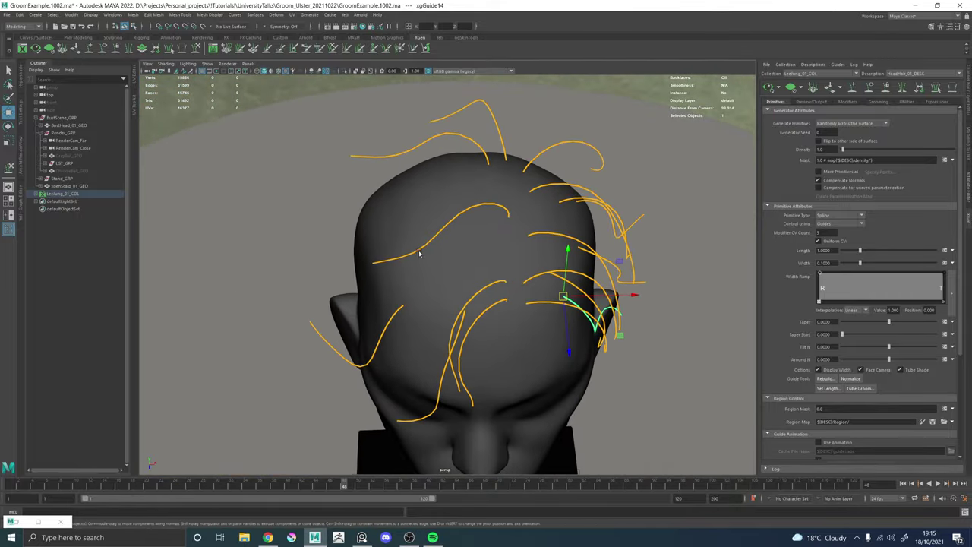
click(851, 87)
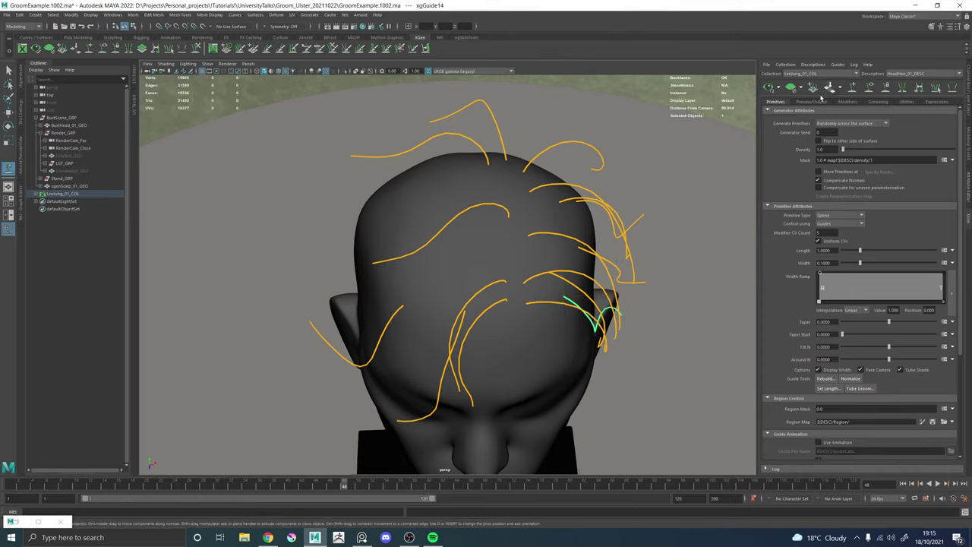
click(508, 248)
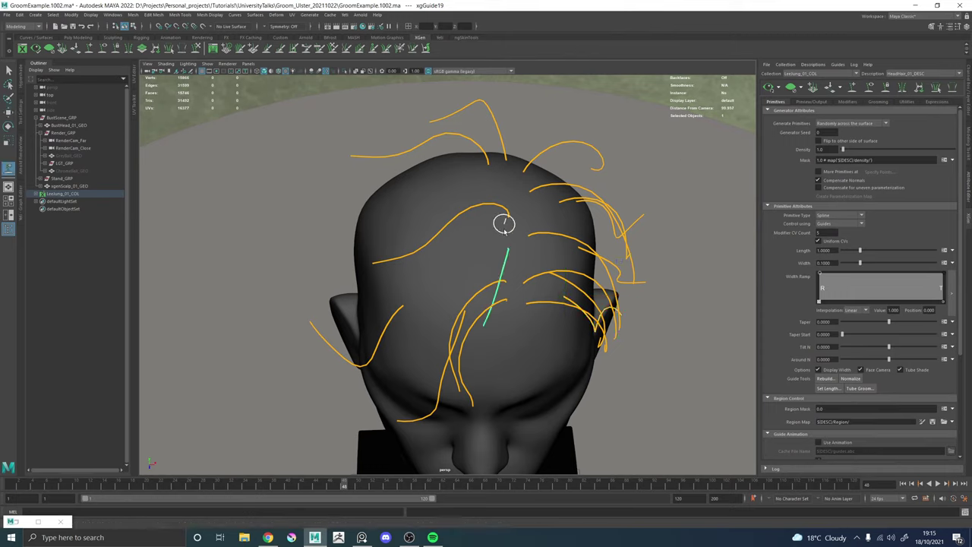
right_drag(508, 249, 467, 252)
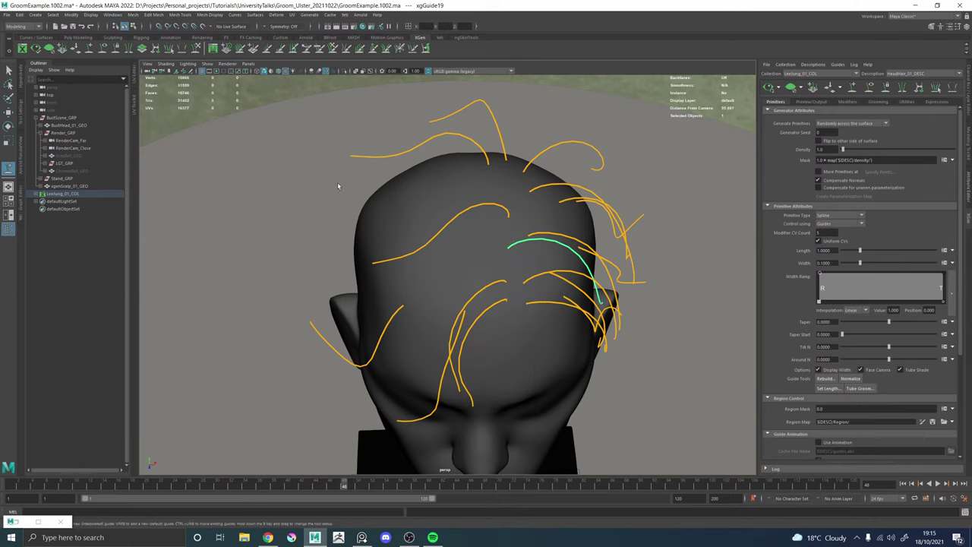
Sculpt the new midline guide across the parting so it sweeps over the head's right side.
click(200, 51)
alt+drag(452, 224, 457, 163)
mouse_move(589, 262)
mouse_down()
mouse_move(569, 214)
mouse_move(313, 105)
mouse_up()
mouse_move(441, 196)
mouse_down()
mouse_move(342, 143)
mouse_move(357, 205)
mouse_up()
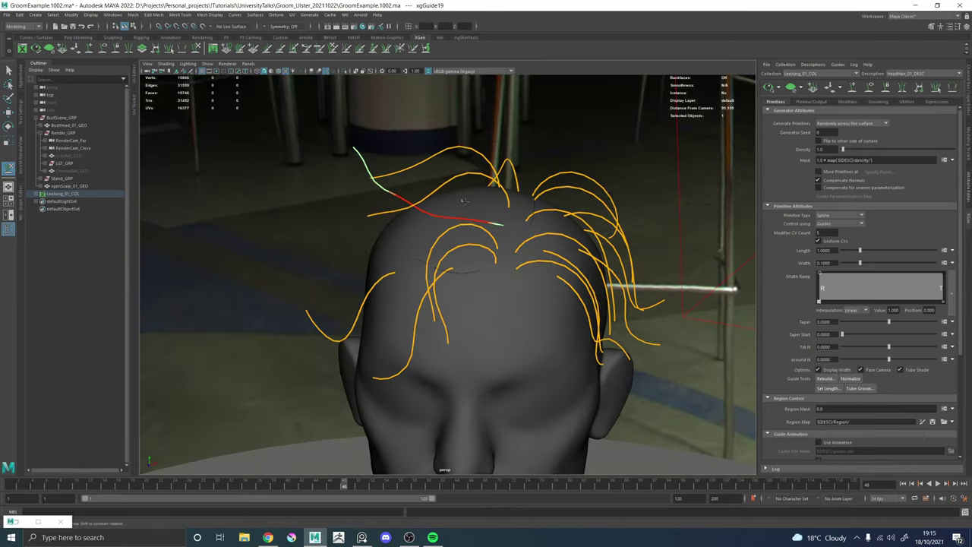
mouse_move(469, 211)
alt+mouse_down()
mouse_move(482, 206)
mouse_move(431, 258)
mouse_move(412, 223)
mouse_move(399, 222)
mouse_move(450, 278)
alt+mouse_up()
drag(466, 315, 482, 318)
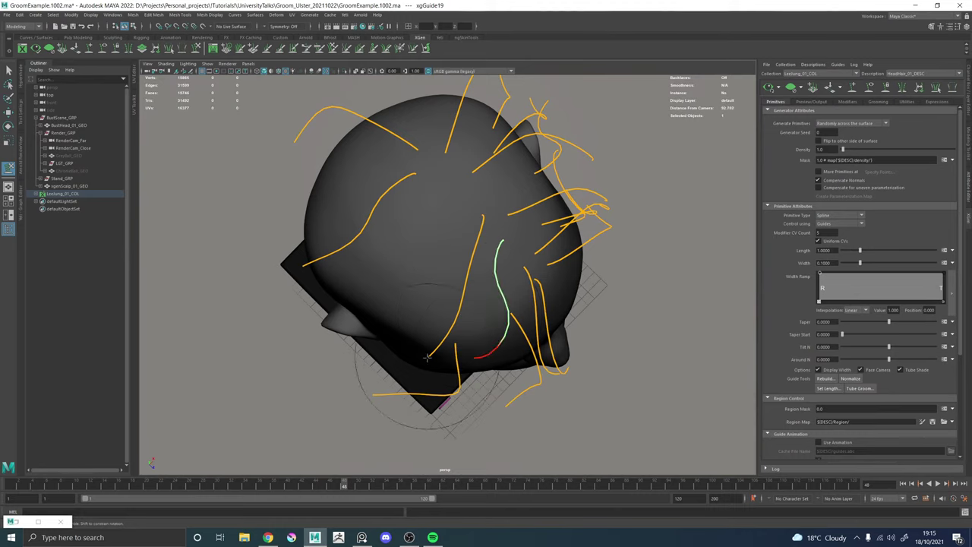
Arch the midline guide off the scalp and bend its tip down, following the neighbouring front guides.
drag(444, 369, 486, 373)
alt+drag(493, 337, 401, 253)
mouse_move(372, 161)
mouse_down()
mouse_move(353, 173)
mouse_move(349, 197)
mouse_up()
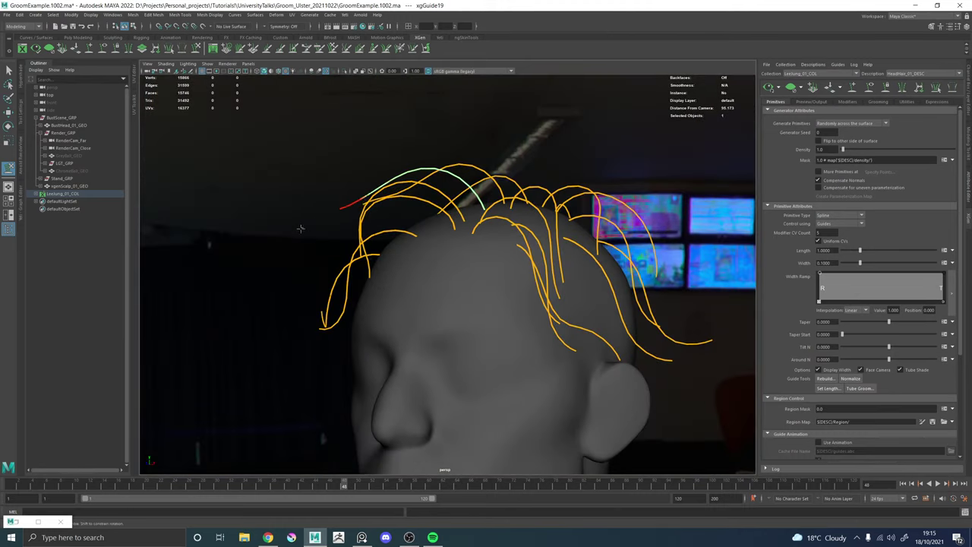
drag(301, 228, 303, 235)
alt+drag(406, 251, 412, 256)
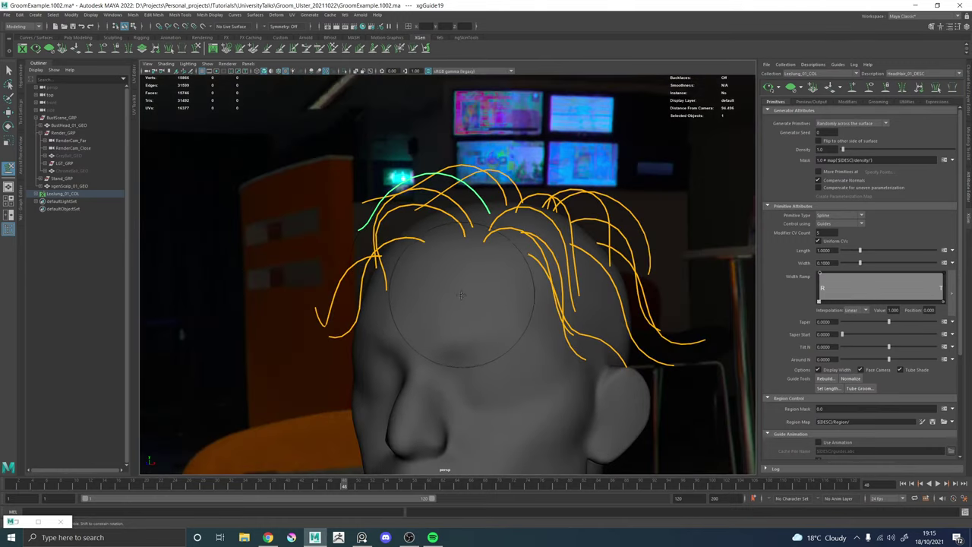
mouse_move(454, 309)
alt+mouse_down()
mouse_move(460, 341)
mouse_move(466, 295)
mouse_move(448, 290)
mouse_move(479, 307)
mouse_move(486, 327)
mouse_move(465, 294)
mouse_move(436, 289)
mouse_move(441, 260)
mouse_move(459, 412)
mouse_move(472, 365)
mouse_move(530, 346)
alt+mouse_up()
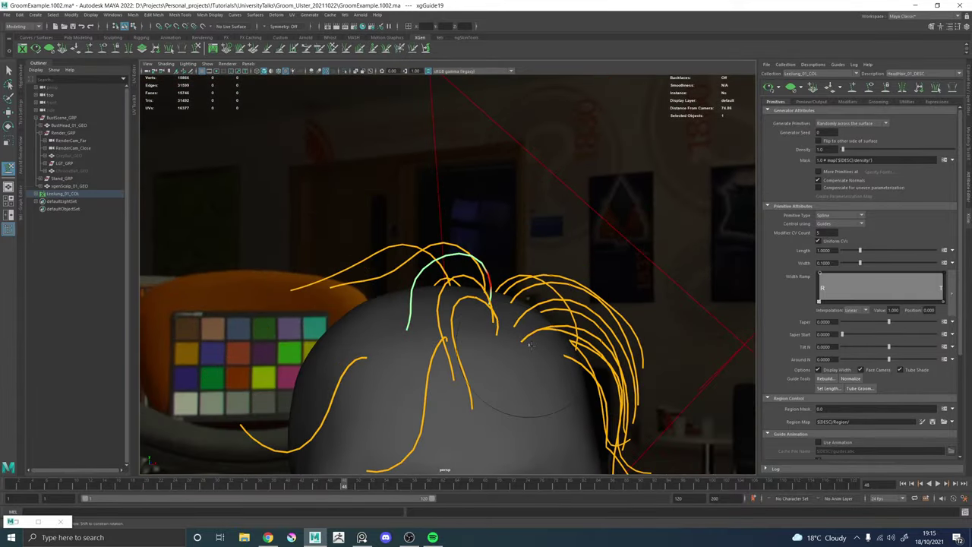
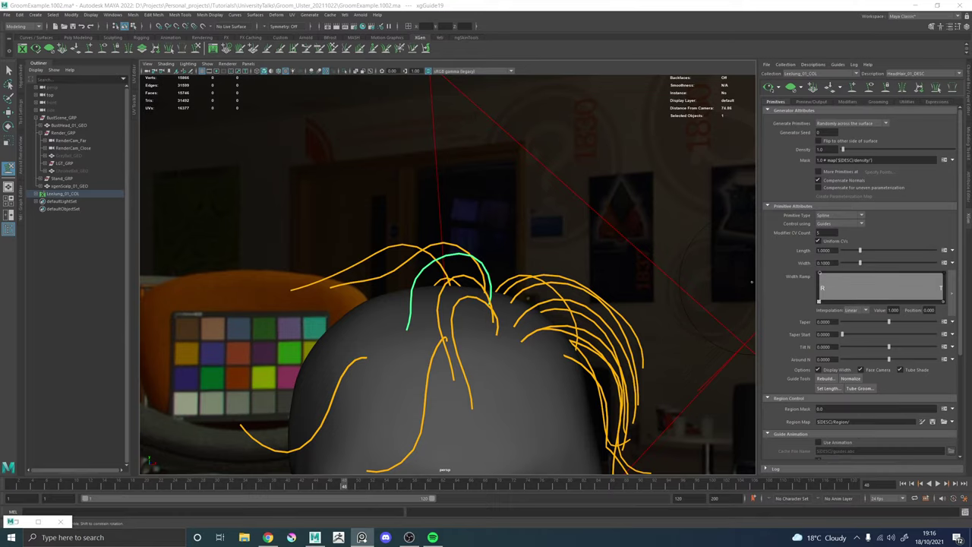
Bring the reference image board over the viewport, shrink its window and frame all the photos.
right_drag(971, 209, 760, 217)
scroll(769, 225, up, 4)
scroll(760, 227, down, 1)
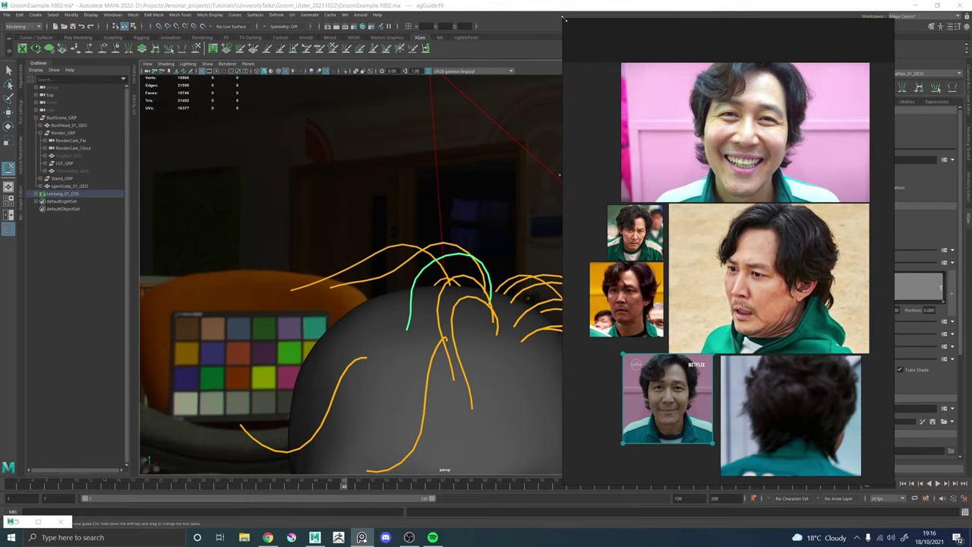
drag(564, 19, 656, 124)
middle_drag(712, 226, 773, 291)
scroll(773, 292, down, 3)
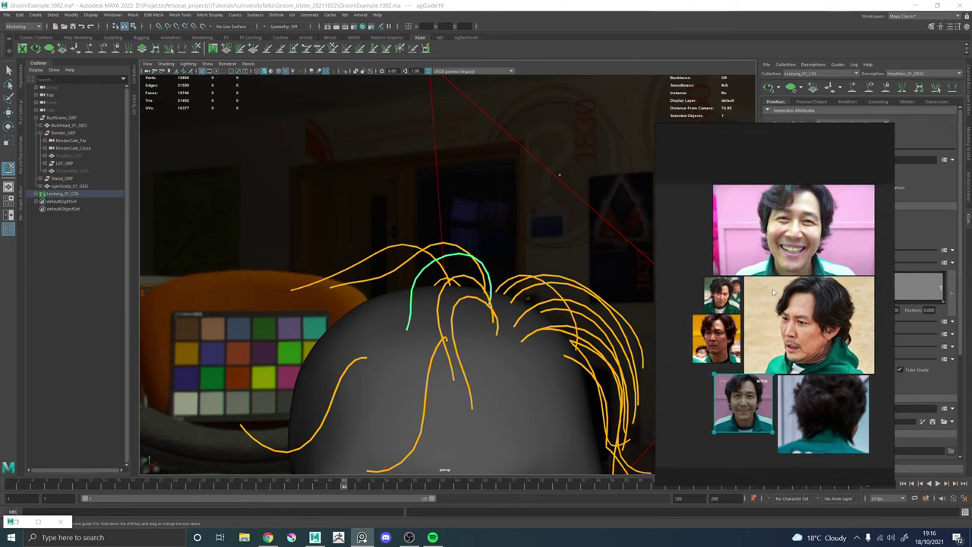
Crop the reference board's window, widen the Outliner and park the board over it beside the viewport.
right_drag(773, 292, 247, 228)
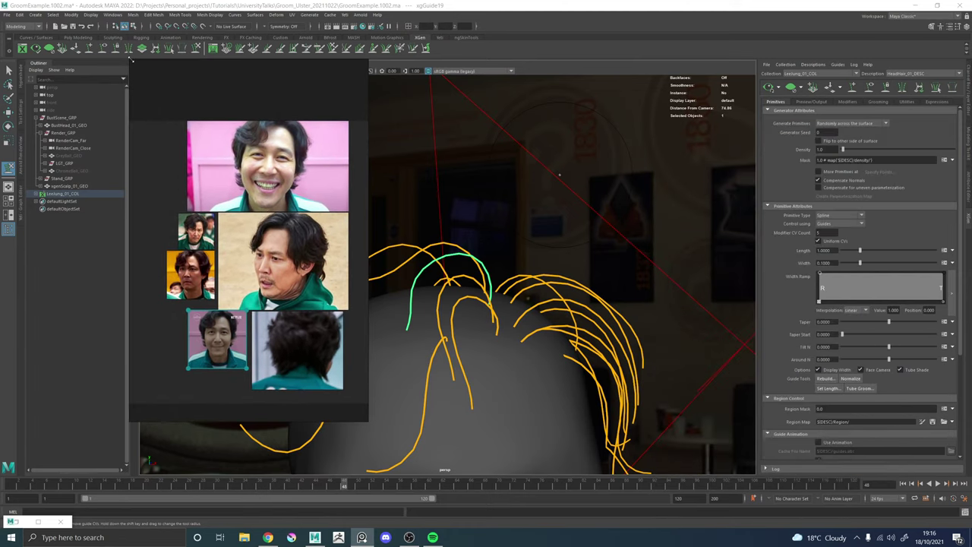
drag(130, 58, 136, 158)
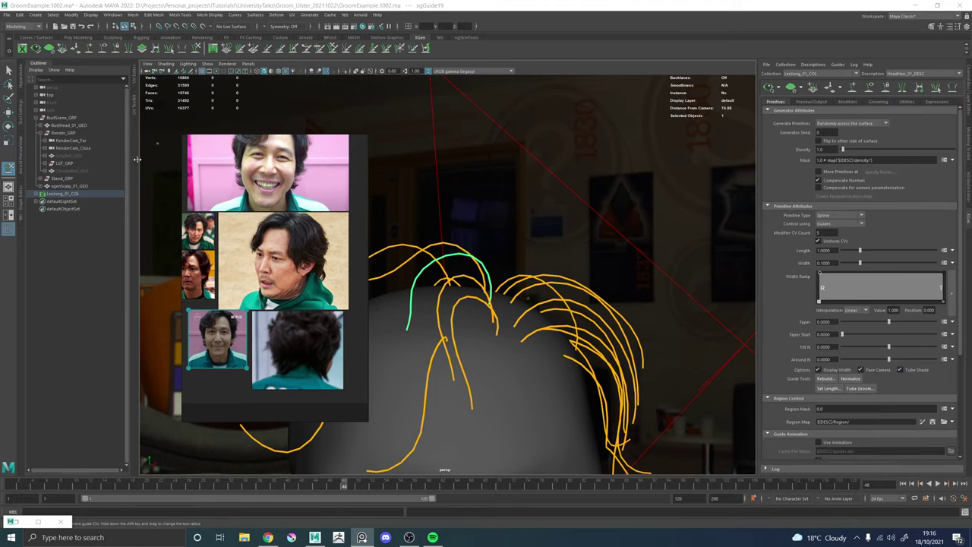
click(140, 159)
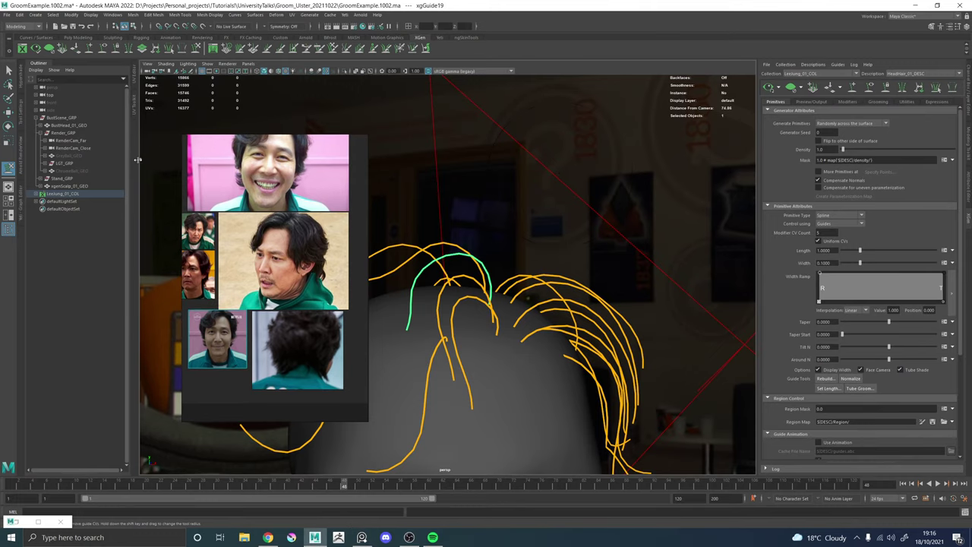
drag(137, 159, 176, 160)
drag(282, 180, 121, 104)
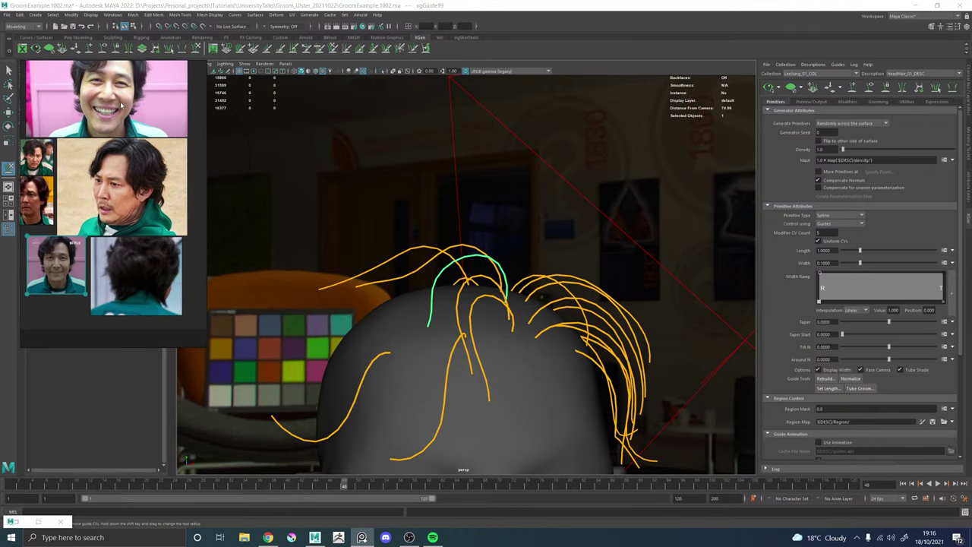
Frame the front-facing portraits on the reference board, zooming in on the smiling Netflix photo.
scroll(152, 190, down, 2)
middle_drag(104, 161, 113, 220)
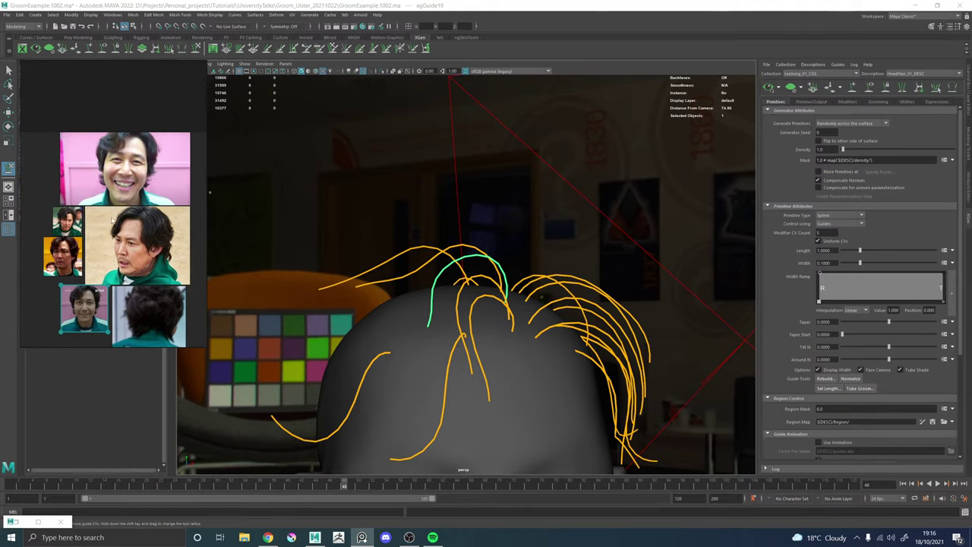
scroll(89, 240, up, 5)
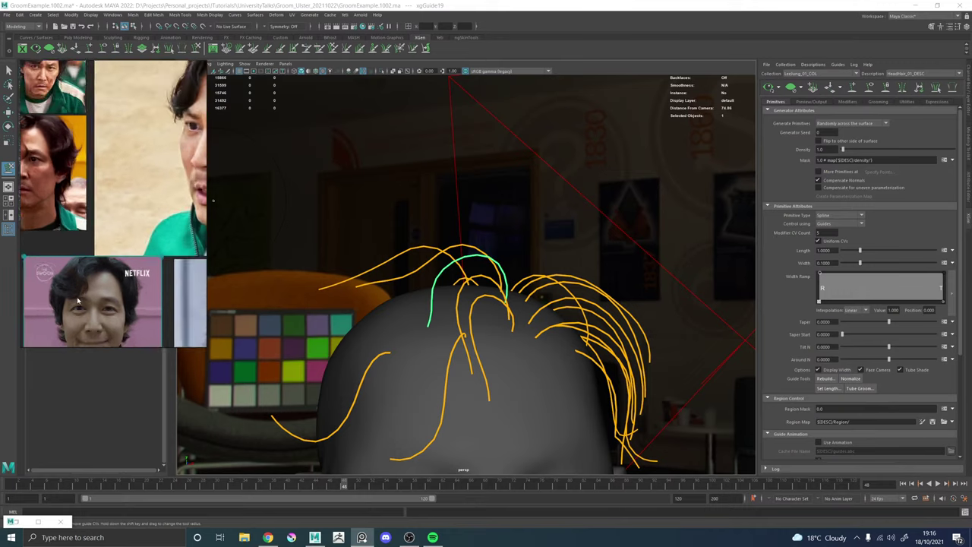
scroll(65, 239, down, 2)
middle_drag(65, 239, 87, 209)
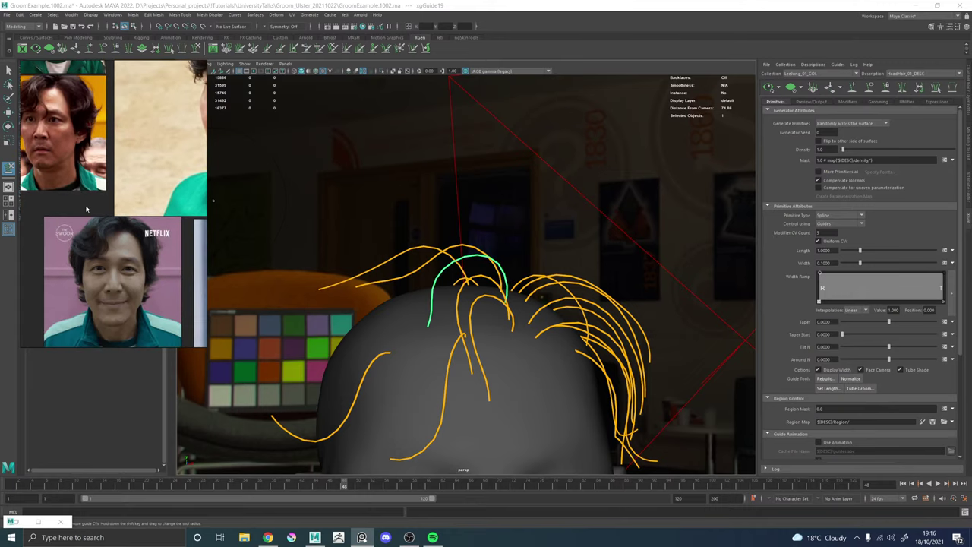
Add a guide on the right front scalp behind the hairline guides and paste the copied guide shape onto it.
alt+drag(537, 324, 467, 270)
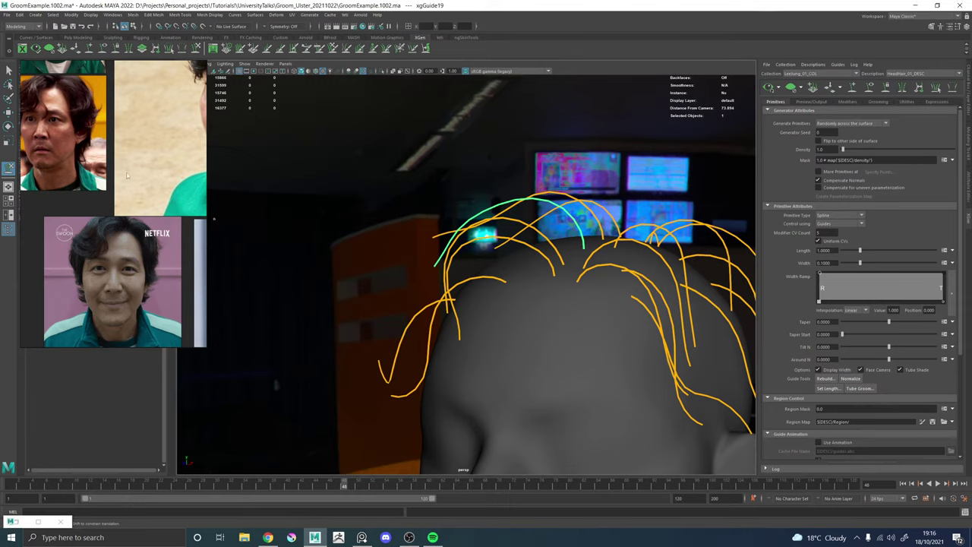
alt+drag(393, 299, 220, 228)
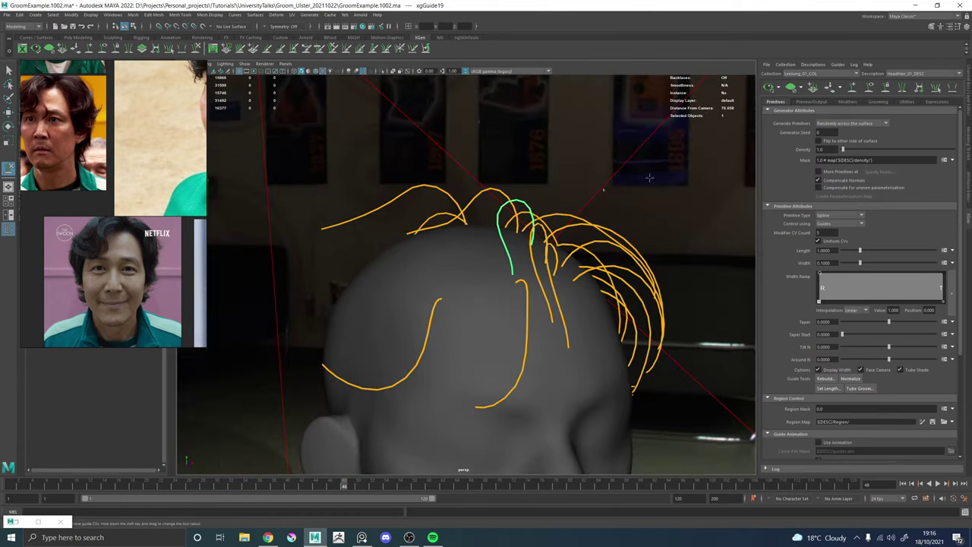
alt+drag(503, 232, 502, 258)
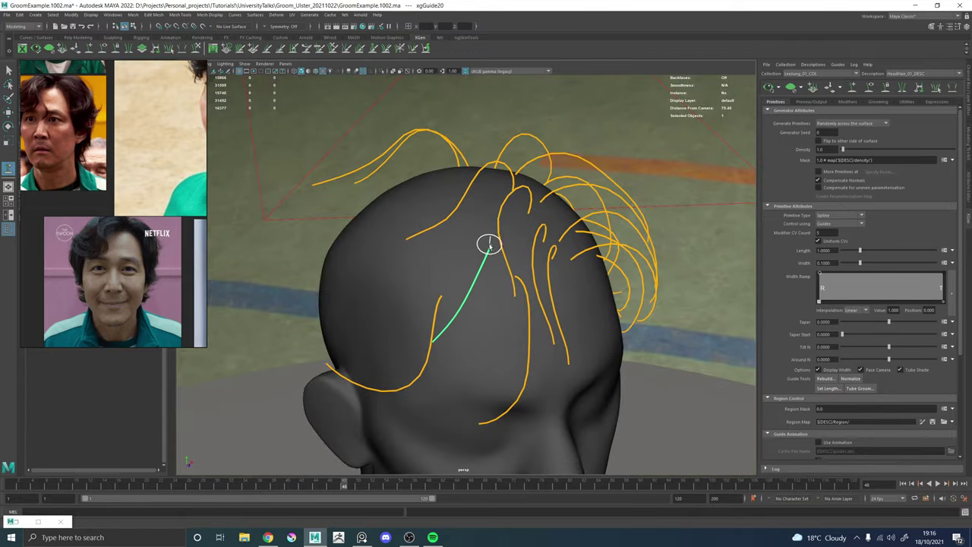
right_drag(489, 249, 435, 226)
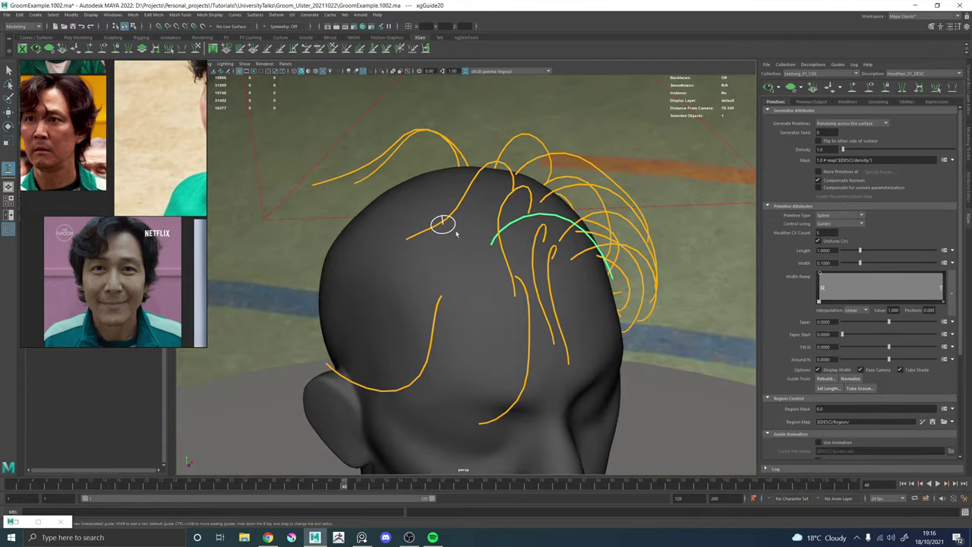
Sculpt the new right front guide across to the head's right side, arching it forward and dropping its tip.
click(199, 51)
alt+drag(585, 258, 523, 231)
mouse_move(627, 290)
mouse_down()
mouse_move(214, 205)
mouse_move(196, 251)
mouse_up()
alt+drag(457, 247, 448, 224)
alt+drag(437, 278, 463, 267)
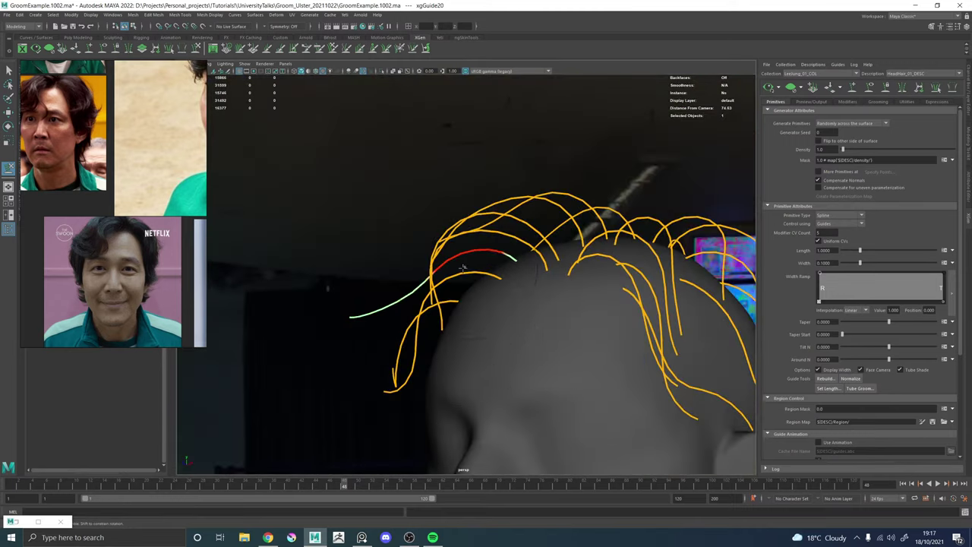
mouse_move(429, 356)
alt+mouse_down()
mouse_move(414, 353)
mouse_move(475, 355)
mouse_move(426, 360)
mouse_move(574, 391)
mouse_move(462, 354)
mouse_move(445, 330)
mouse_move(534, 371)
mouse_move(537, 433)
alt+mouse_up()
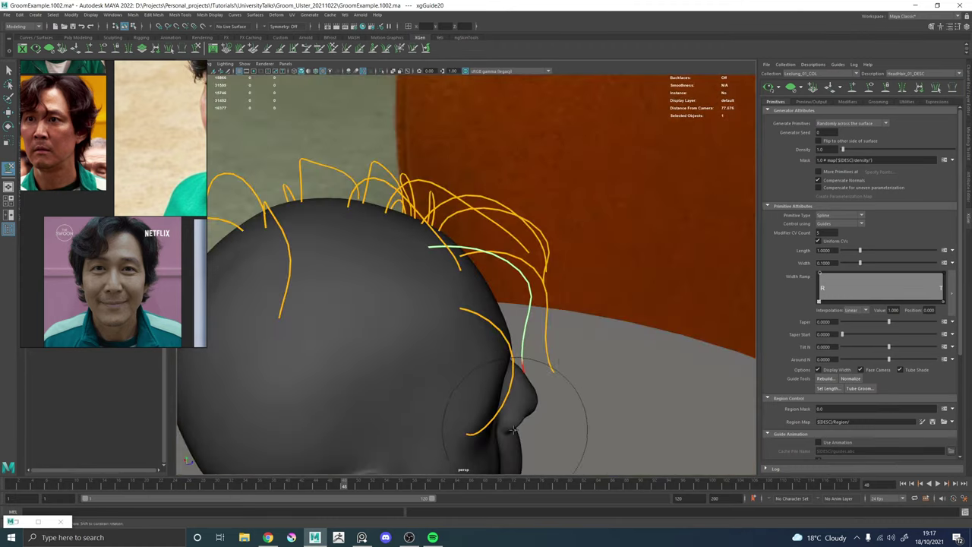
Select the neighbouring right front hairline guide and sculpt its lower half back toward the right temple.
key(w)
alt+drag(530, 315, 531, 322)
key(y)
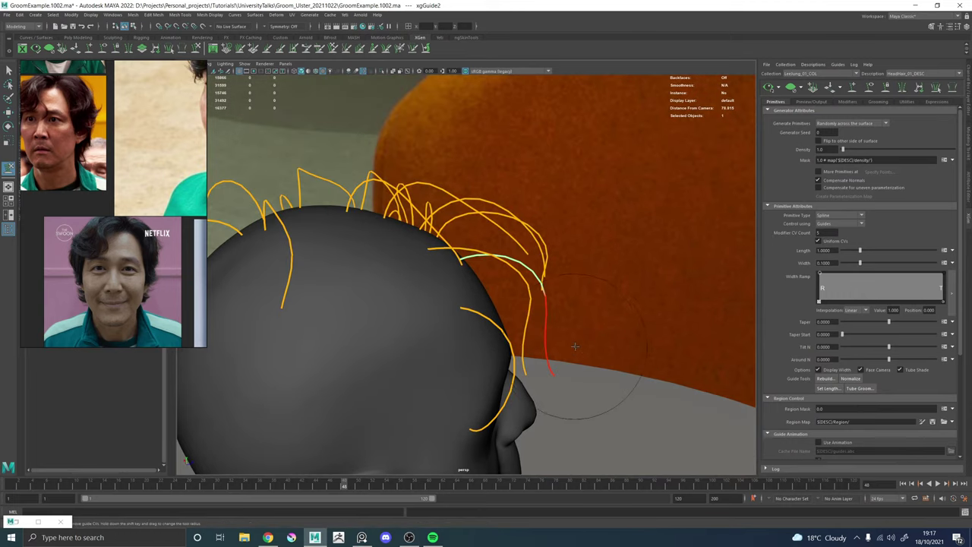
mouse_move(567, 366)
mouse_down()
mouse_move(460, 350)
mouse_move(461, 378)
mouse_up()
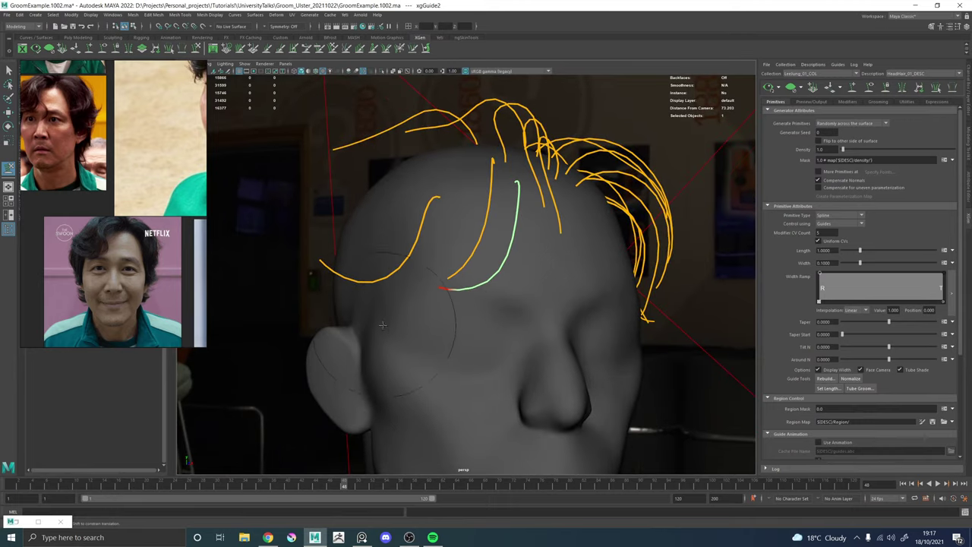
Reselect the new right front guide and round its upper and middle sections outward from the forehead.
alt+drag(382, 325, 513, 302)
key(w)
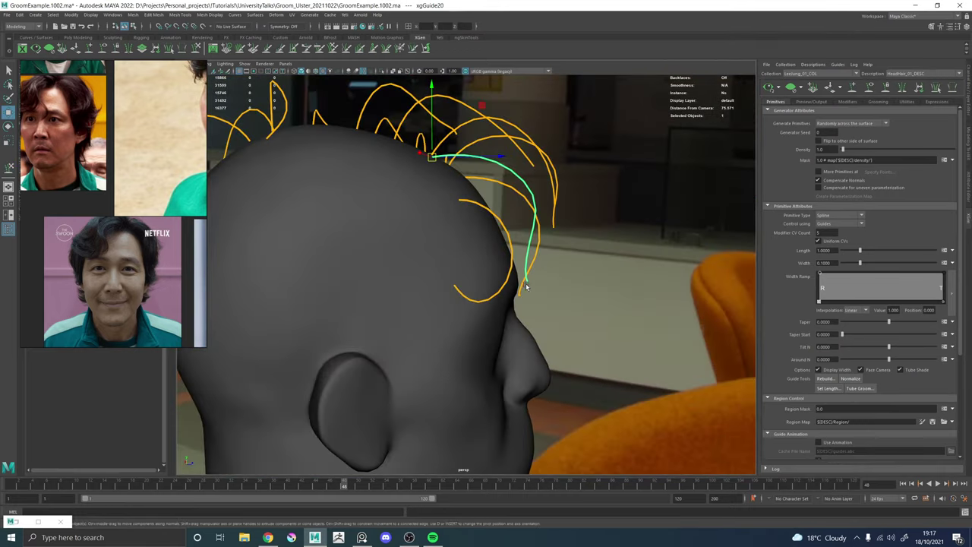
key(y)
drag(530, 251, 538, 255)
drag(478, 193, 501, 180)
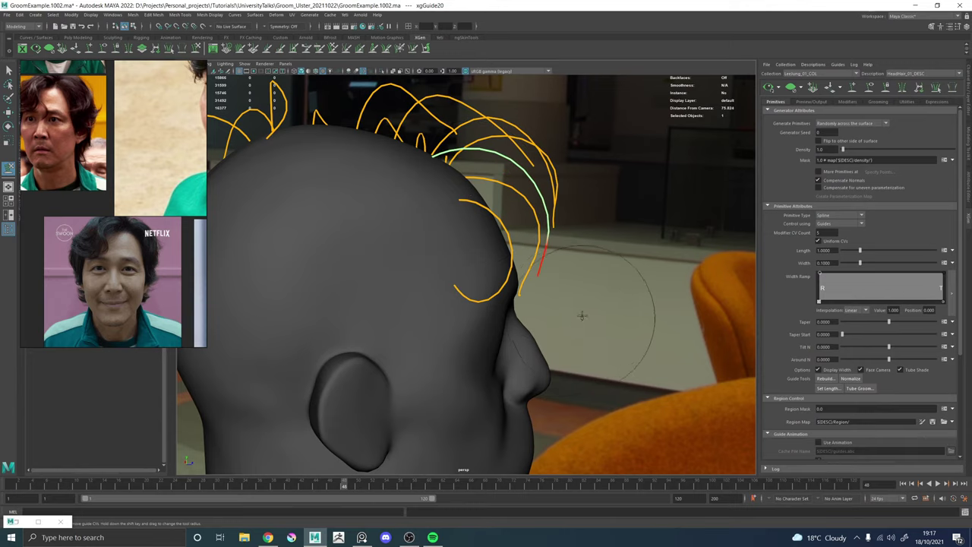
mouse_move(581, 315)
alt+mouse_down()
mouse_move(452, 255)
mouse_move(467, 252)
alt+mouse_up()
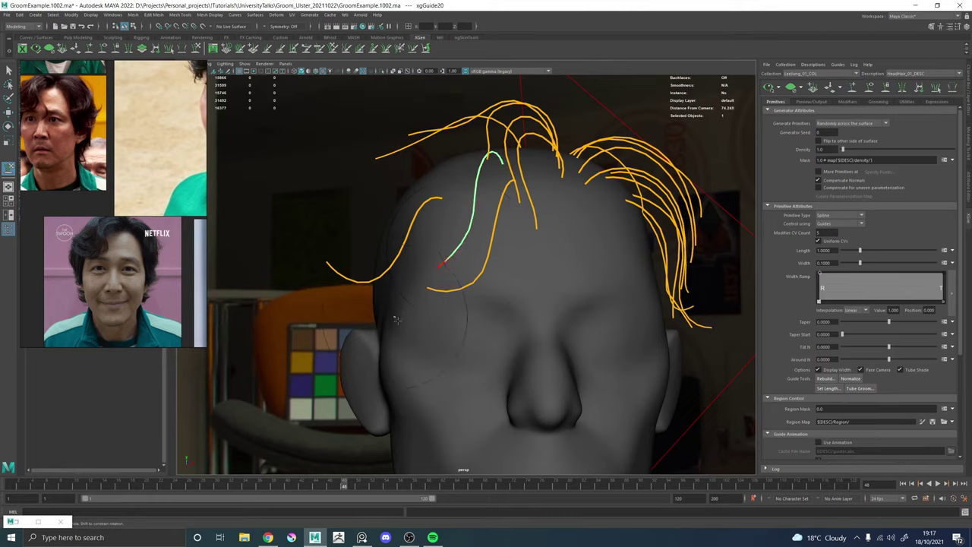
Flick the tip of the new right front guide outward toward the right temple.
drag(395, 319, 378, 310)
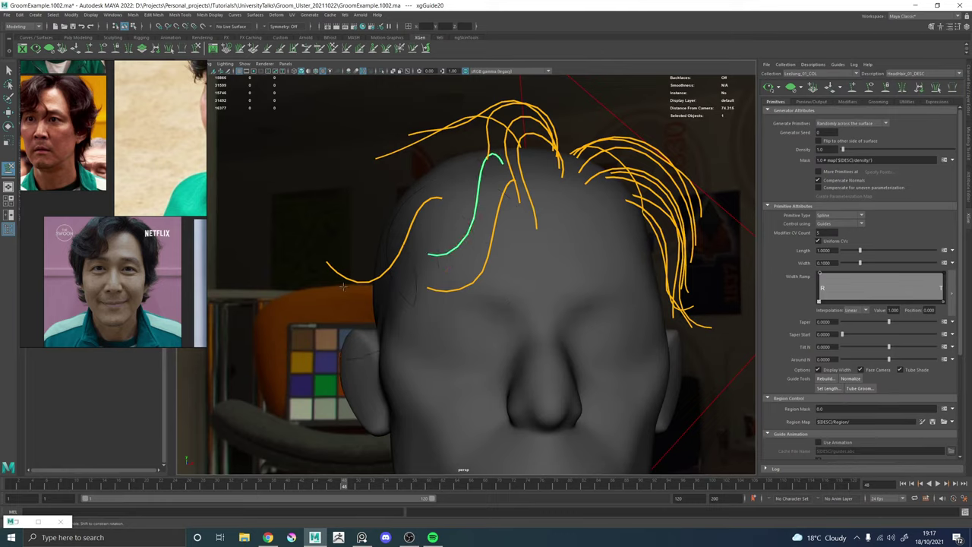
Examine the right-side fringe and hairline in the front portrait reference up close.
scroll(68, 233, up, 6)
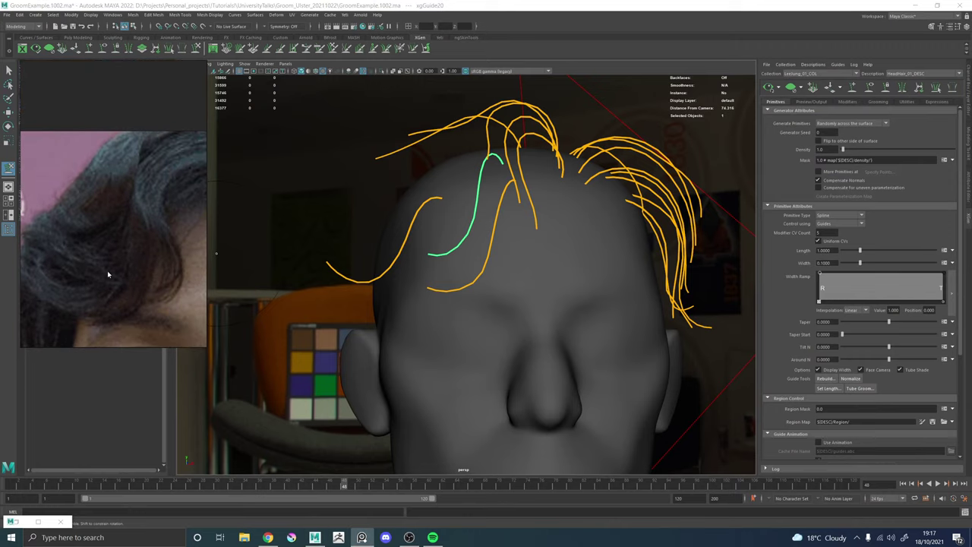
middle_drag(98, 257, 171, 206)
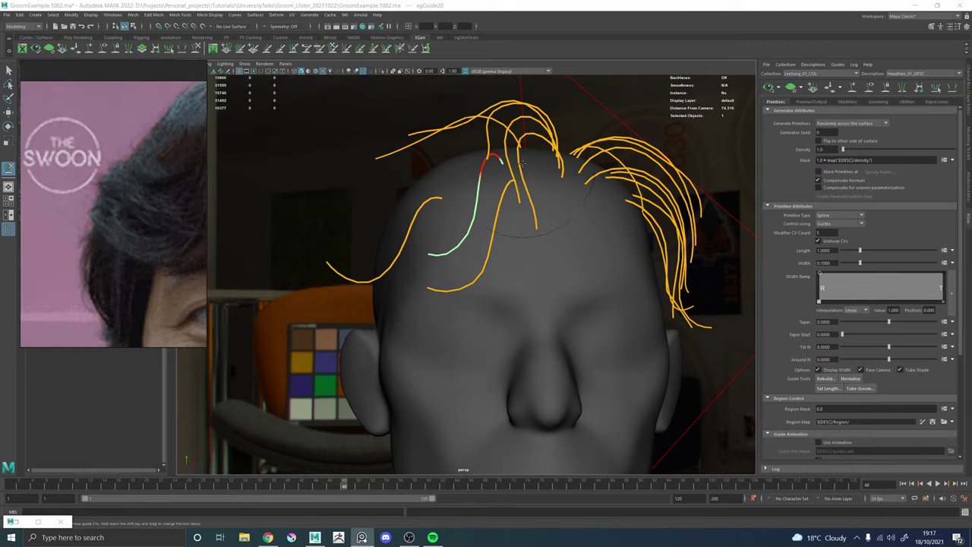
scroll(87, 226, up, 3)
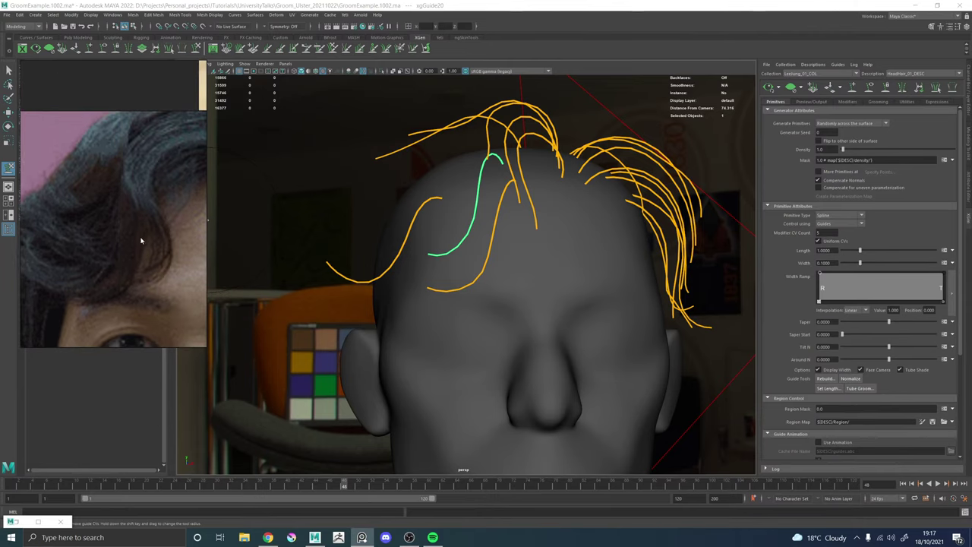
scroll(441, 218, down, 3)
middle_drag(177, 229, 115, 257)
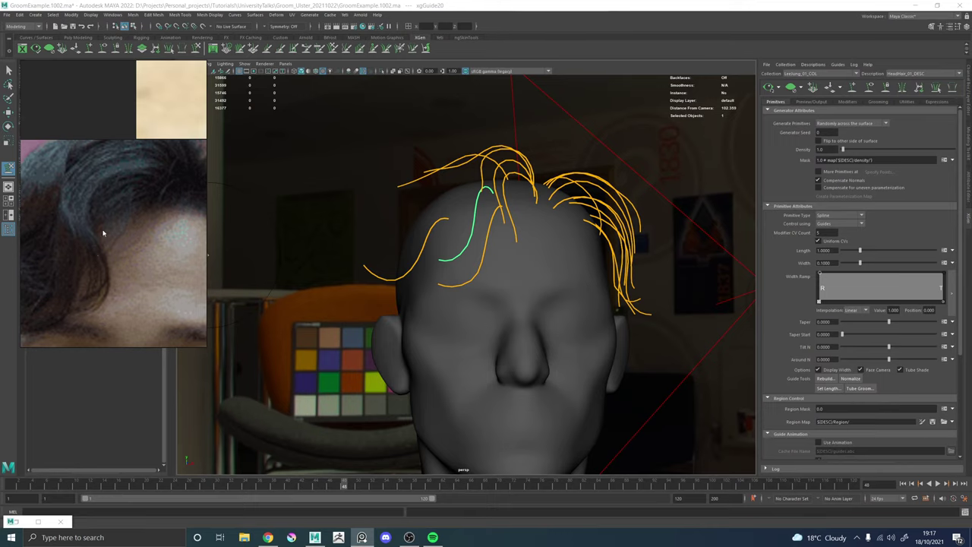
scroll(104, 236, down, 3)
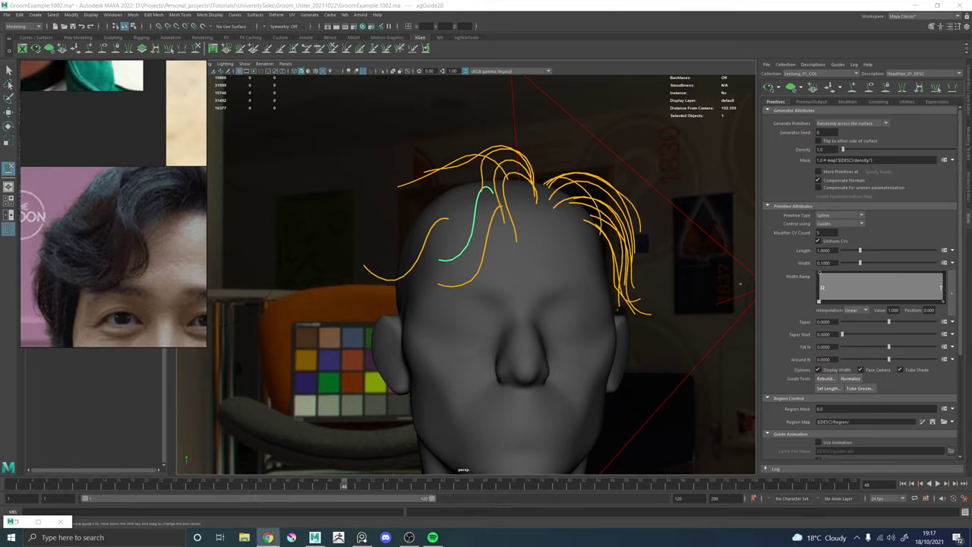
scroll(65, 238, down, 5)
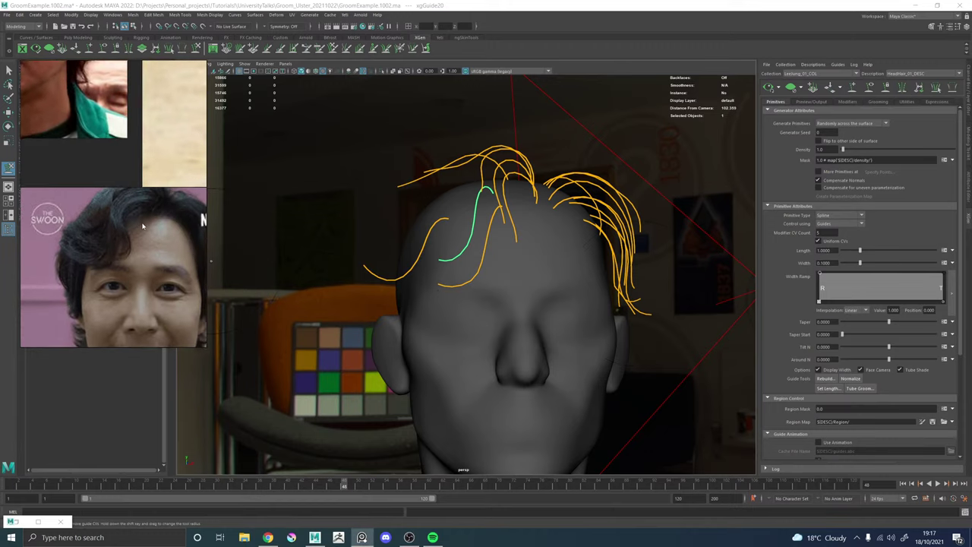
middle_drag(145, 217, 105, 249)
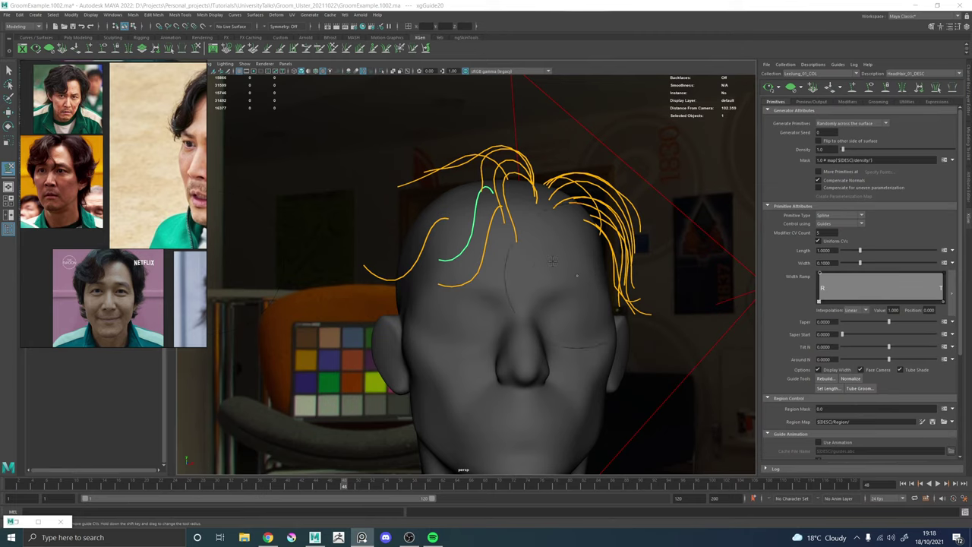
Select the right temple guide and sculpt its middle section in closer to the head.
alt+drag(553, 261, 430, 258)
scroll(430, 258, up, 3)
alt+middle_drag(426, 260, 474, 298)
mouse_move(473, 297)
alt+mouse_down()
mouse_move(479, 305)
mouse_move(463, 274)
mouse_move(509, 273)
mouse_move(537, 296)
mouse_move(463, 334)
mouse_move(478, 311)
mouse_move(387, 309)
mouse_move(403, 299)
mouse_move(442, 341)
alt+mouse_up()
key(w)
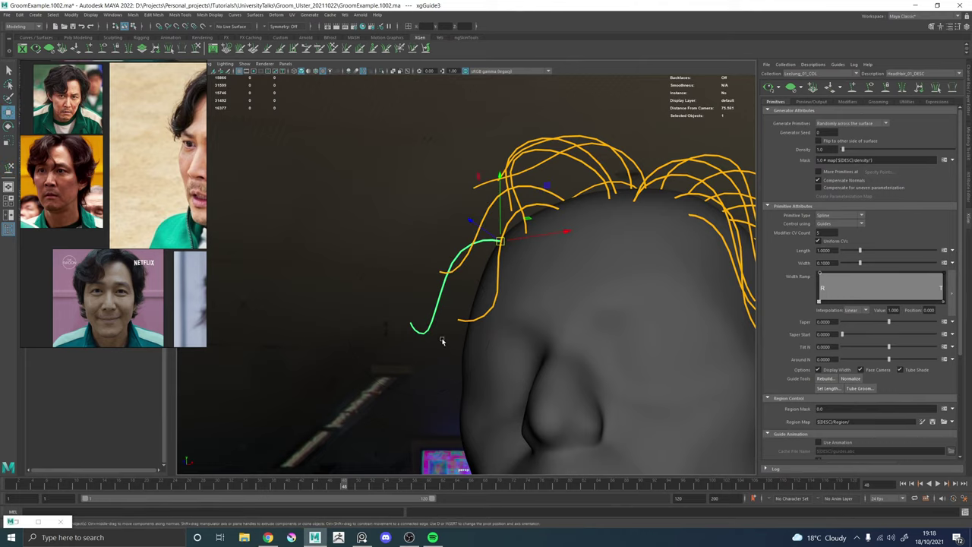
key(y)
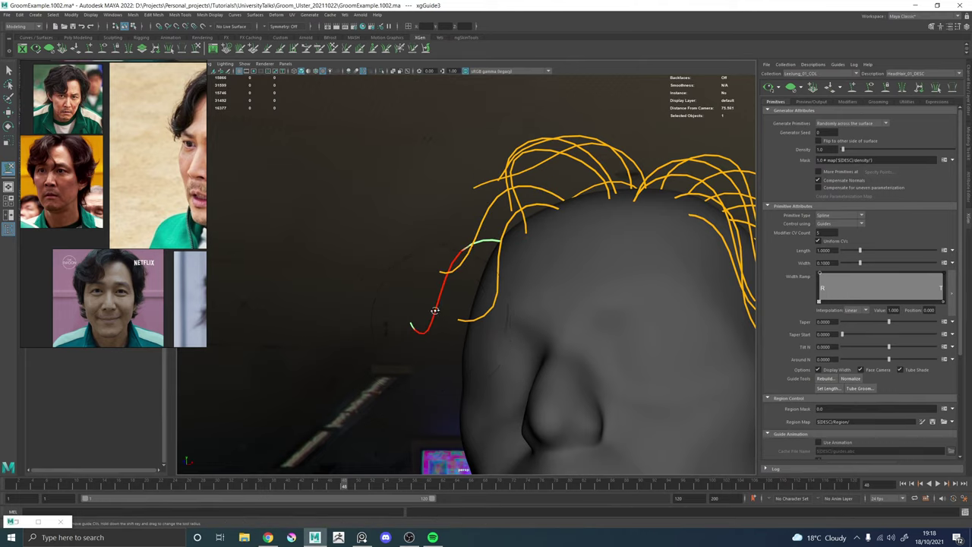
mouse_move(434, 311)
alt+mouse_down()
mouse_move(492, 341)
mouse_move(582, 352)
mouse_move(527, 349)
alt+mouse_up()
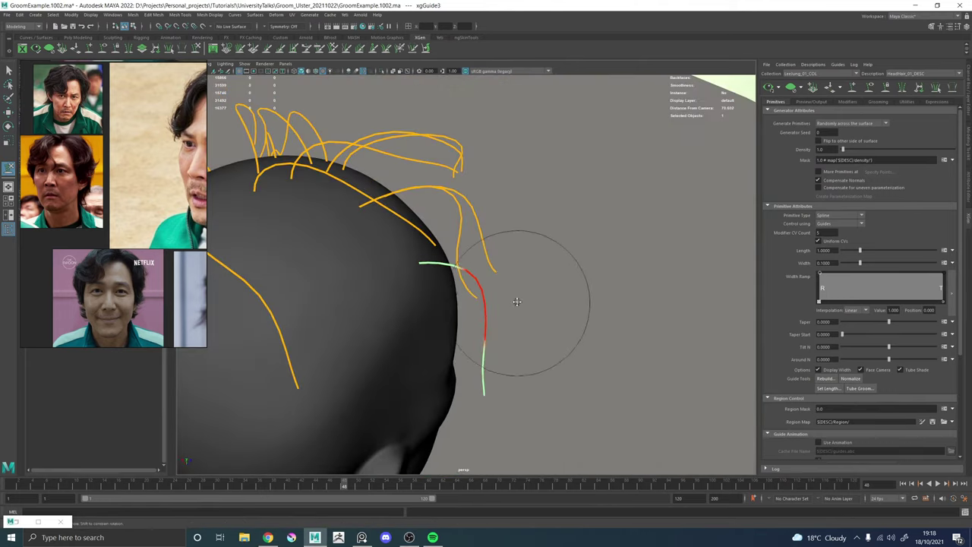
alt+drag(525, 251, 529, 304)
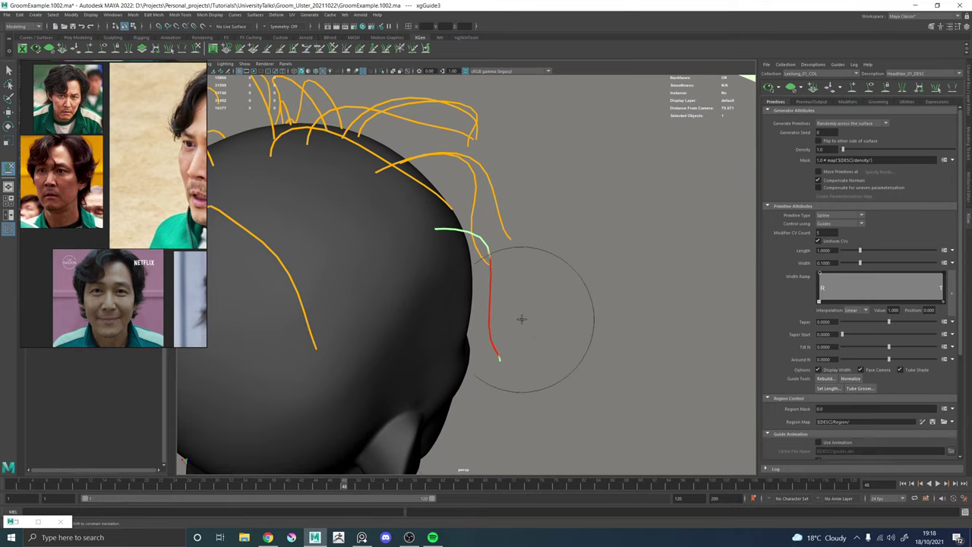
mouse_move(519, 311)
alt+mouse_down()
mouse_move(458, 263)
mouse_move(412, 276)
mouse_move(456, 266)
mouse_move(438, 256)
mouse_move(519, 337)
mouse_move(469, 198)
mouse_move(478, 223)
mouse_move(438, 325)
mouse_move(501, 313)
alt+mouse_up()
key(w)
Reselect the right front guide and refine its sweep across to the head's right side.
click(507, 366)
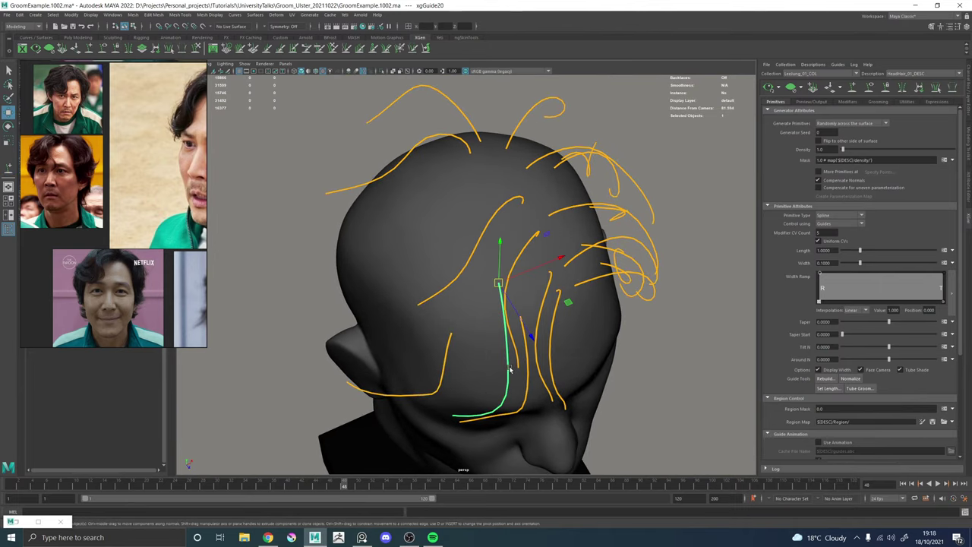
key(y)
mouse_move(480, 345)
alt+mouse_down()
mouse_move(512, 328)
mouse_move(506, 338)
mouse_move(466, 306)
mouse_move(499, 341)
mouse_move(493, 357)
alt+mouse_up()
alt+right_drag(494, 357, 580, 342)
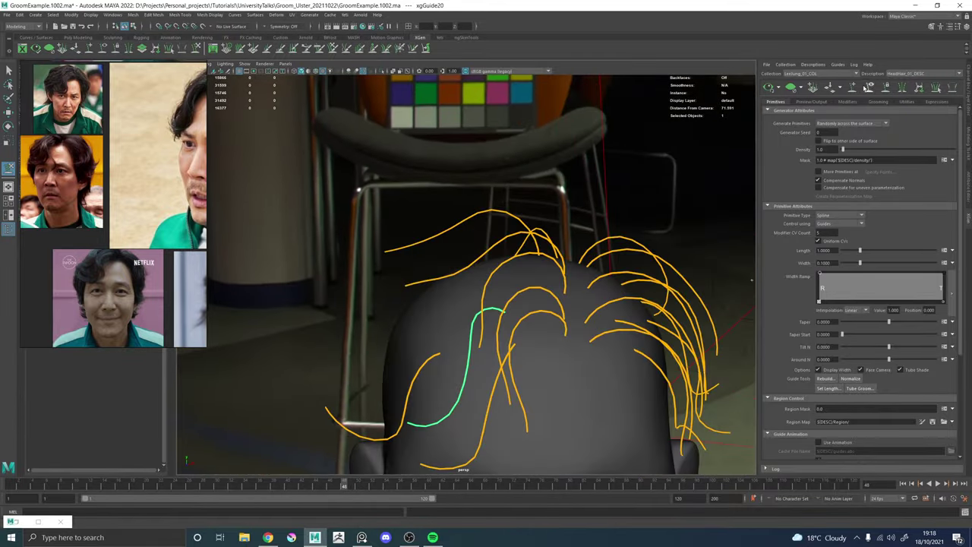
Add a guide on top of the scalp and paste the shape of the neighbouring long top guide onto it.
alt+drag(456, 300, 427, 176)
click(422, 167)
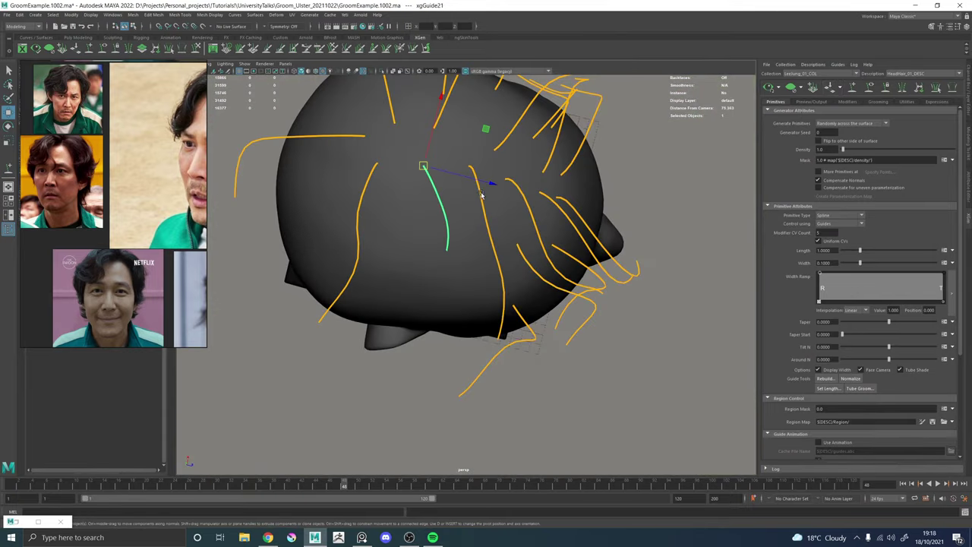
click(481, 195)
click(486, 205)
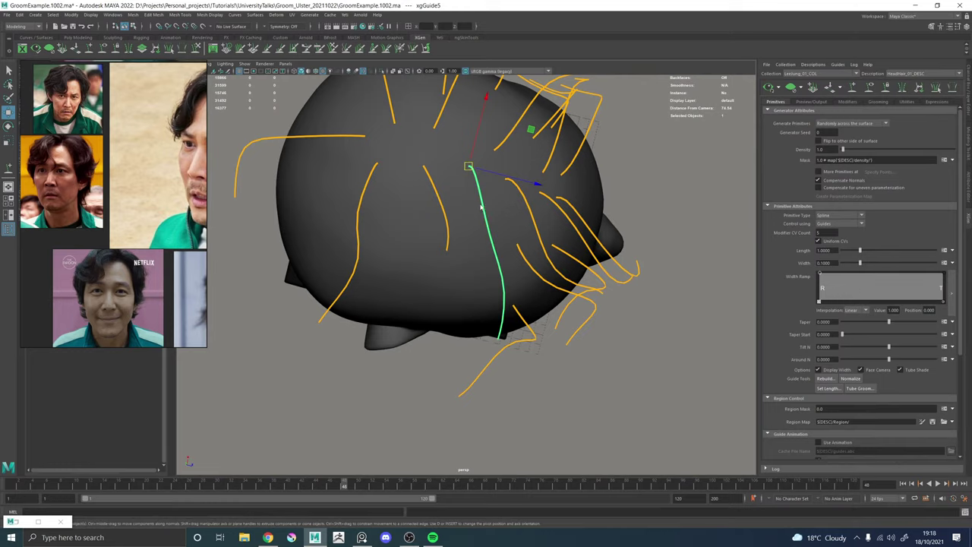
right_click(480, 207)
click(440, 213)
right_click(444, 215)
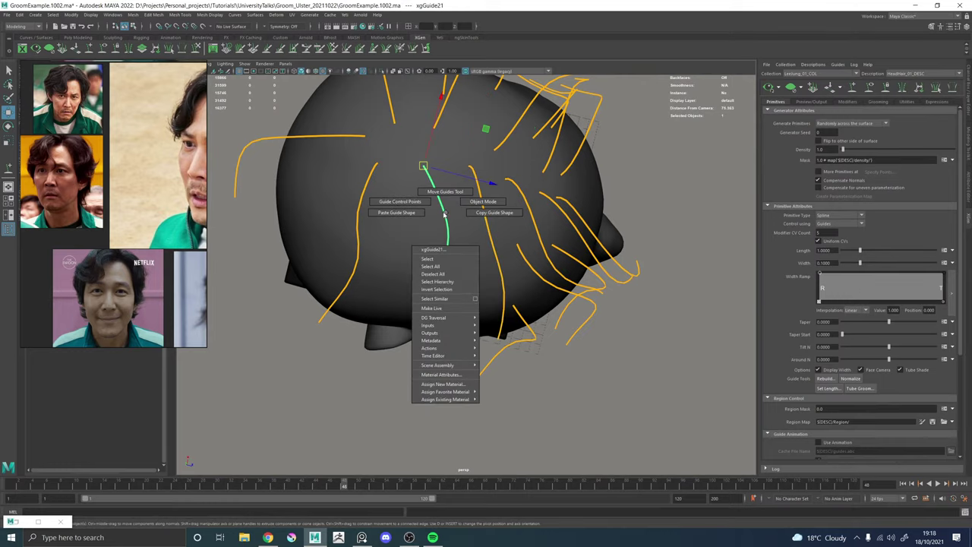
right_drag(444, 214, 420, 219)
Sculpt the new top guide into a flatter, smoother sweep with a raised tip, following the reference photos.
click(198, 49)
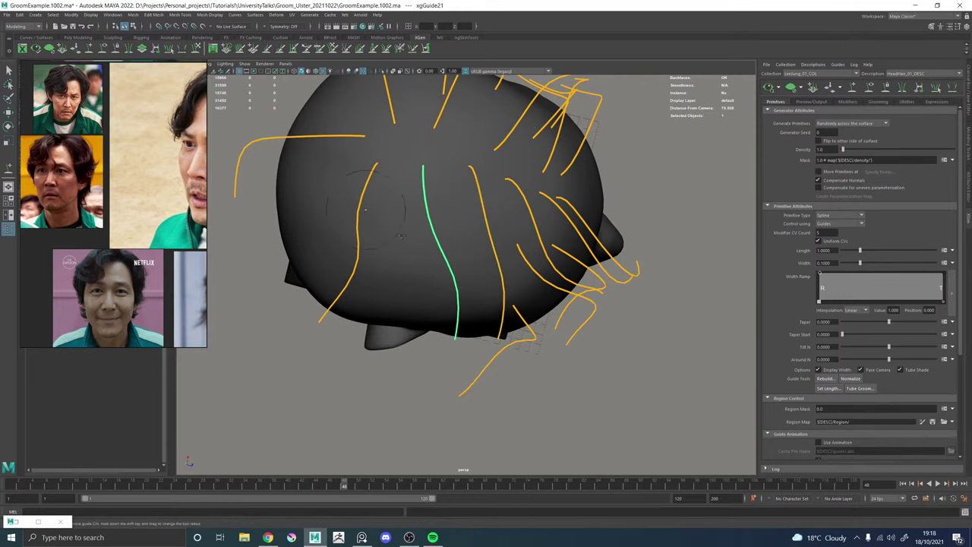
mouse_move(414, 244)
alt+mouse_down()
mouse_move(375, 220)
mouse_move(477, 212)
mouse_move(296, 210)
alt+mouse_up()
middle_drag(140, 187, 182, 264)
scroll(170, 165, down, 5)
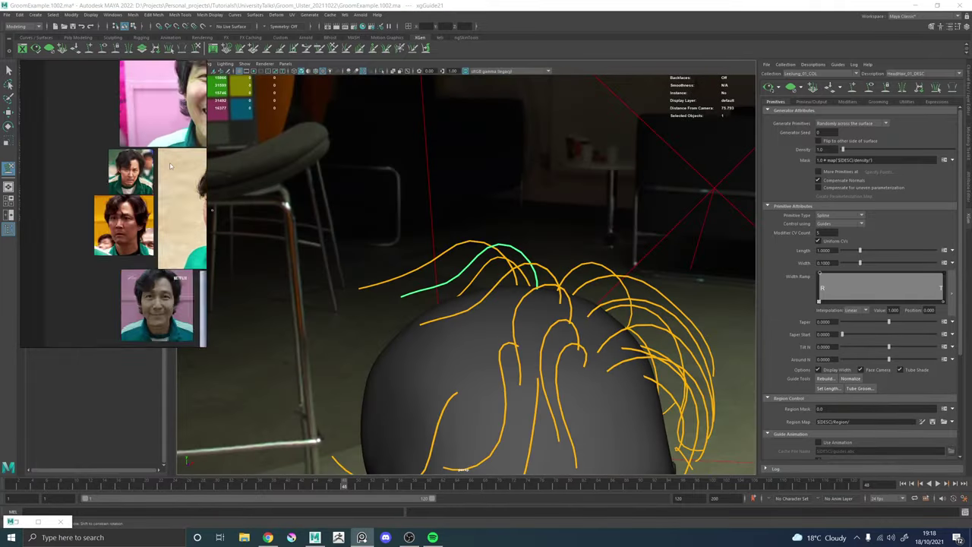
middle_drag(181, 199, 89, 215)
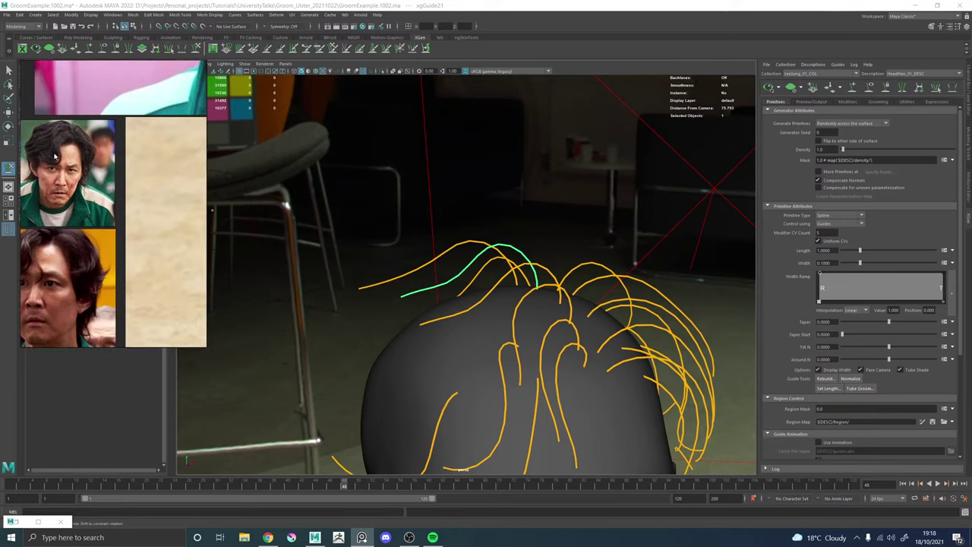
alt+drag(530, 290, 585, 326)
alt+drag(456, 258, 509, 293)
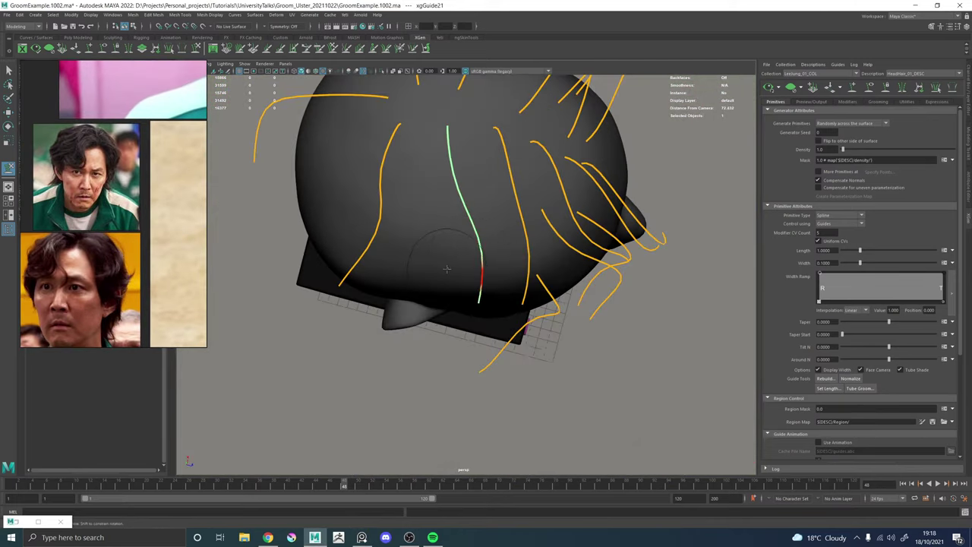
mouse_move(473, 254)
mouse_down()
mouse_move(487, 321)
mouse_move(461, 245)
mouse_up()
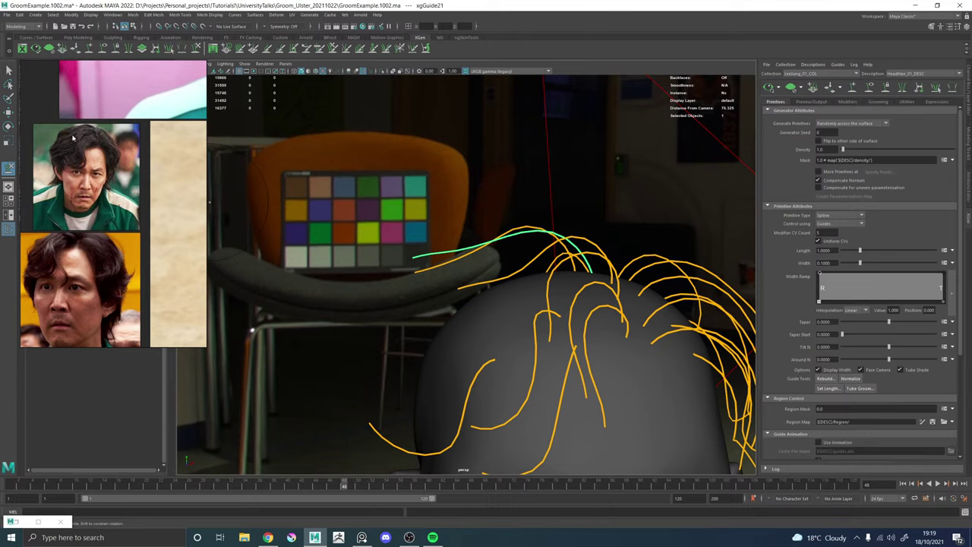
alt+drag(495, 247, 464, 251)
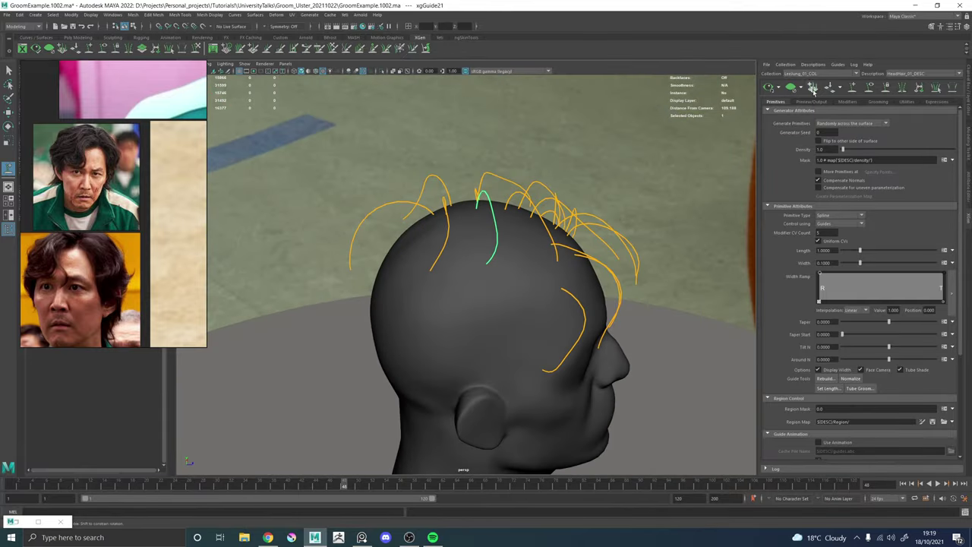
Add a guide on the head's right side above and in front of the ear and paste the copied guide shape onto it.
alt+drag(519, 284, 476, 259)
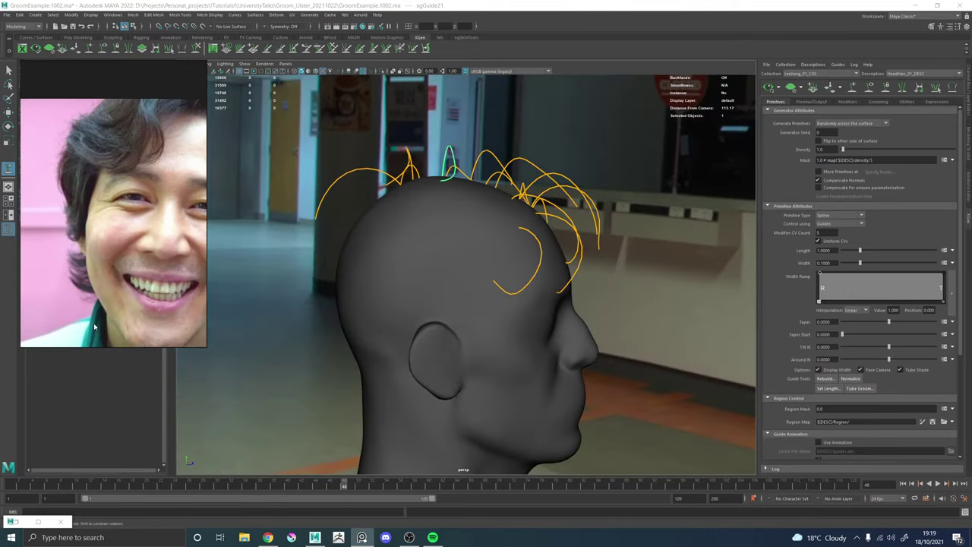
alt+drag(531, 262, 473, 258)
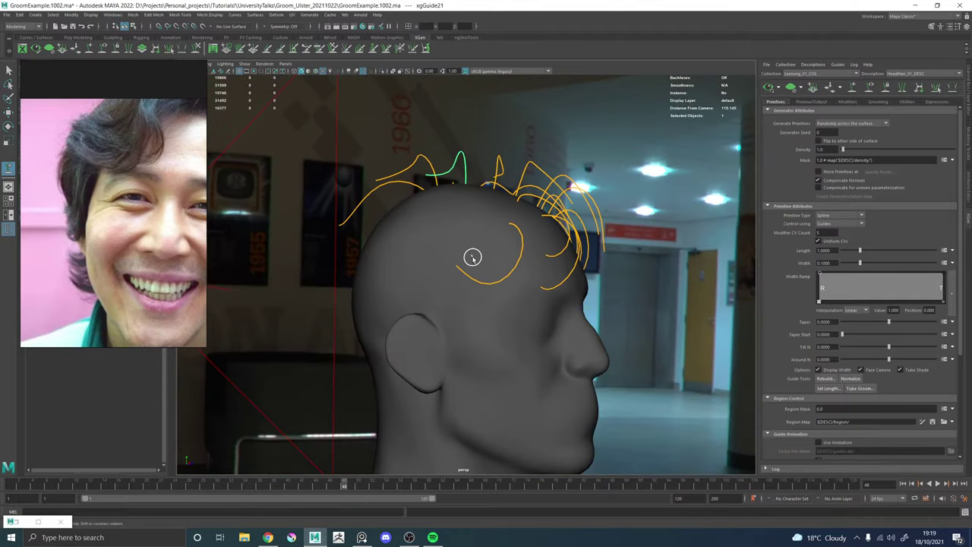
click(479, 267)
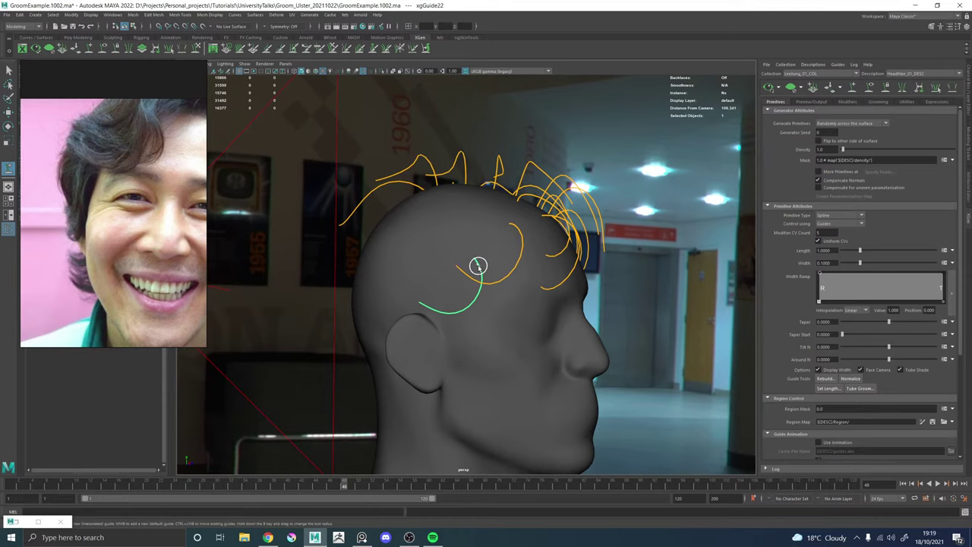
right_drag(478, 266, 446, 267)
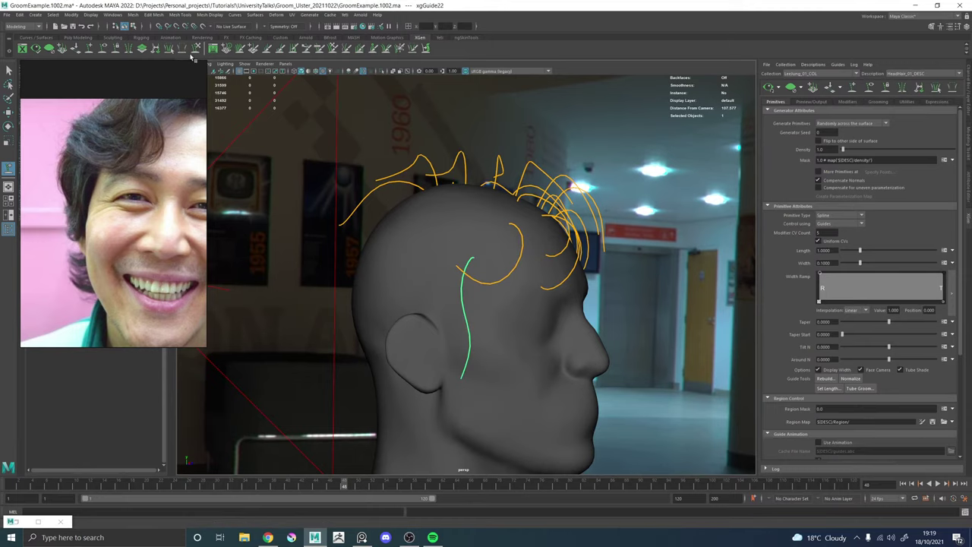
Sculpt the new side guide's lower half back across the right ear and shape its middle section.
mouse_move(462, 286)
alt+mouse_down()
mouse_move(505, 288)
mouse_move(483, 293)
alt+mouse_up()
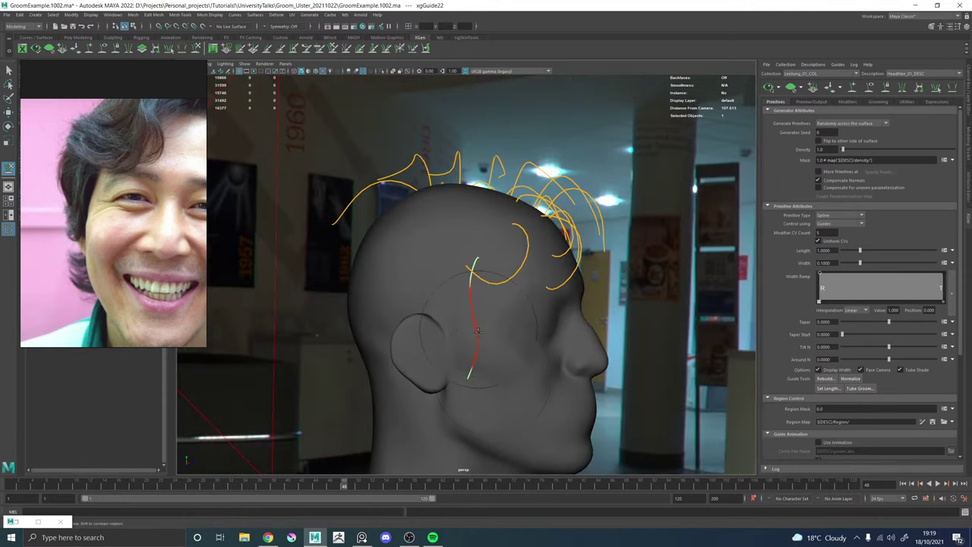
mouse_move(495, 377)
mouse_down()
mouse_move(444, 437)
mouse_move(394, 430)
mouse_move(363, 397)
mouse_up()
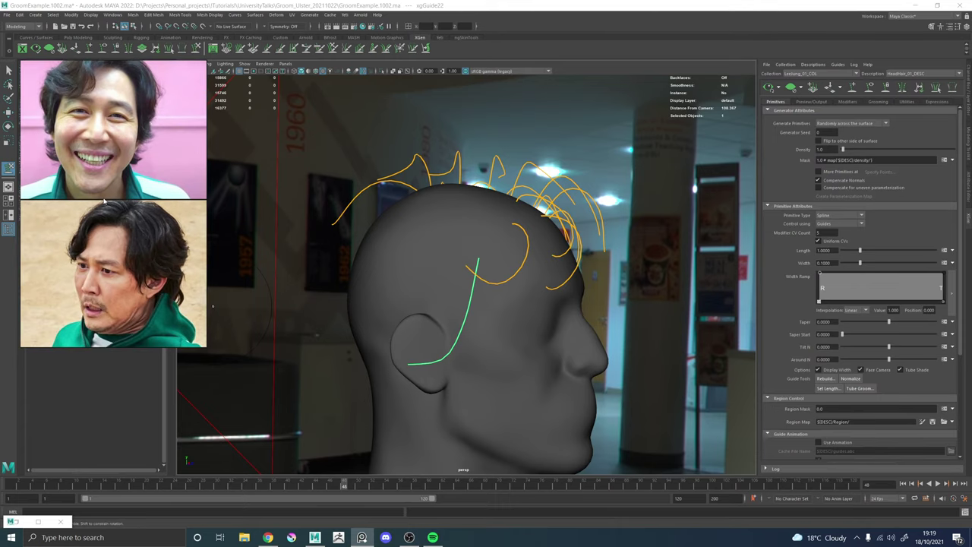
alt+drag(499, 293, 462, 312)
alt+middle_drag(463, 312, 458, 280)
scroll(460, 279, up, 5)
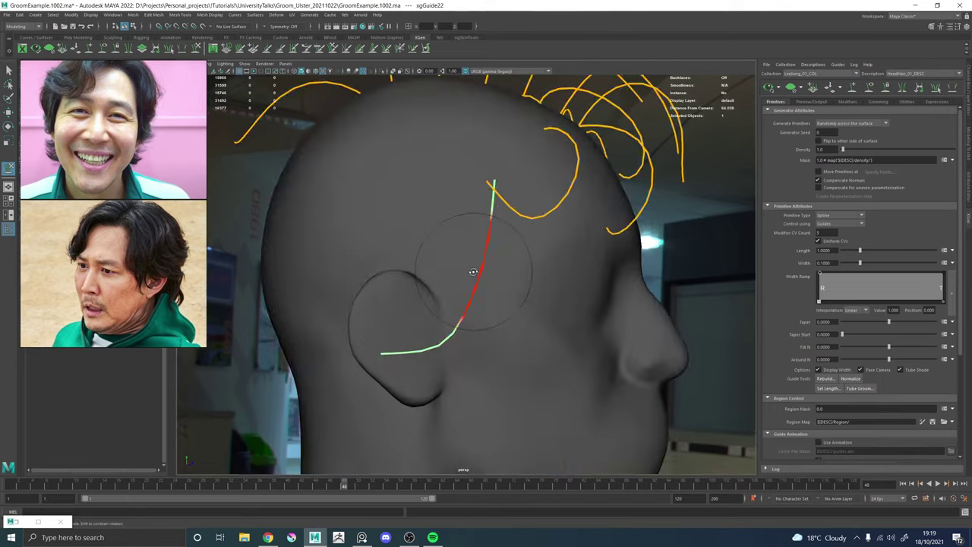
alt+drag(474, 271, 499, 223)
mouse_move(521, 254)
mouse_down()
mouse_move(504, 265)
mouse_move(458, 256)
mouse_move(429, 263)
mouse_up()
Pull the side guide's middle section and tip in closer to the head around the right ear.
alt+middle_drag(354, 287, 425, 248)
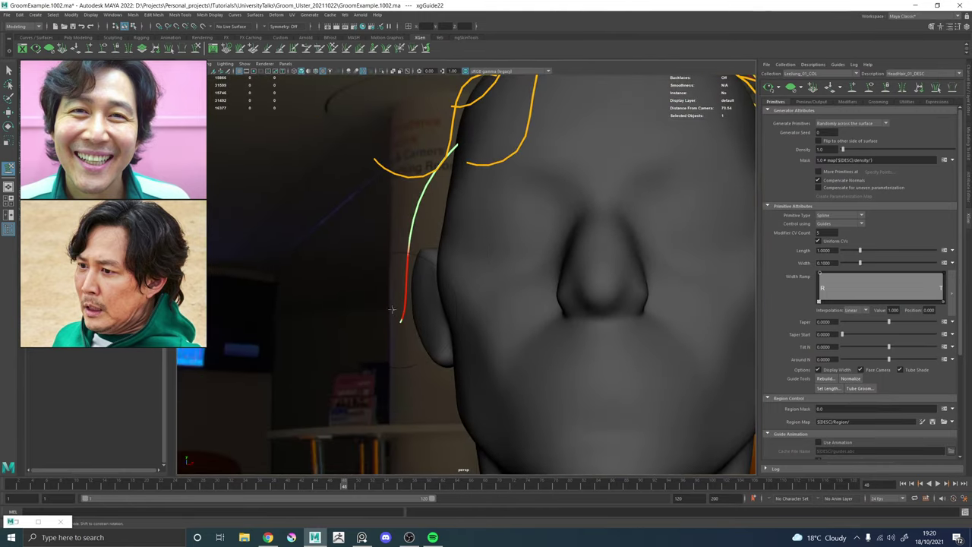
drag(383, 285, 405, 269)
mouse_move(392, 326)
mouse_down()
mouse_move(477, 327)
mouse_move(447, 319)
mouse_move(466, 330)
mouse_move(479, 278)
mouse_move(435, 249)
mouse_up()
alt+drag(456, 208, 506, 262)
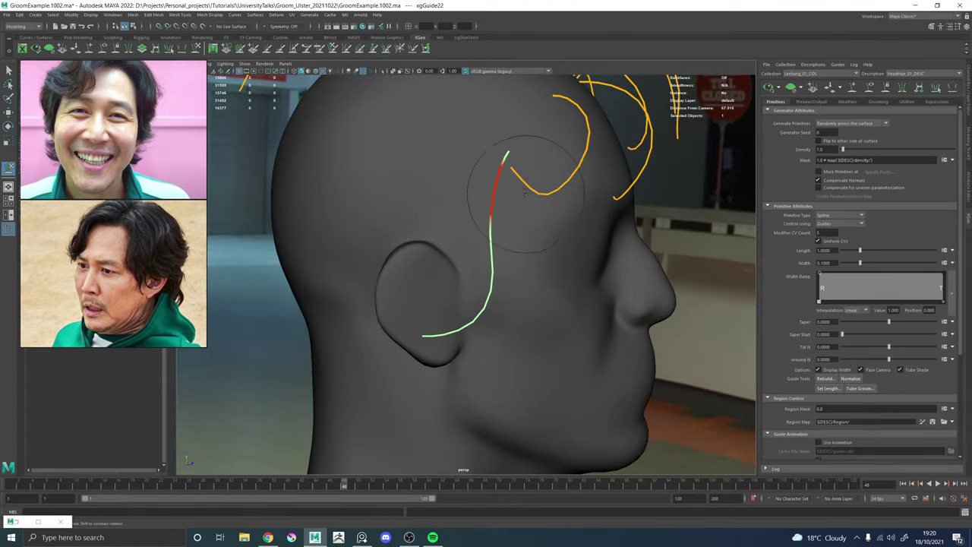
Refine the side guide's middle section and tip so it hangs close to the head in front of the right ear.
alt+drag(498, 265, 560, 315)
mouse_move(493, 306)
alt+mouse_down()
mouse_move(498, 342)
mouse_move(565, 282)
mouse_move(485, 254)
mouse_move(466, 269)
alt+mouse_up()
key(b)
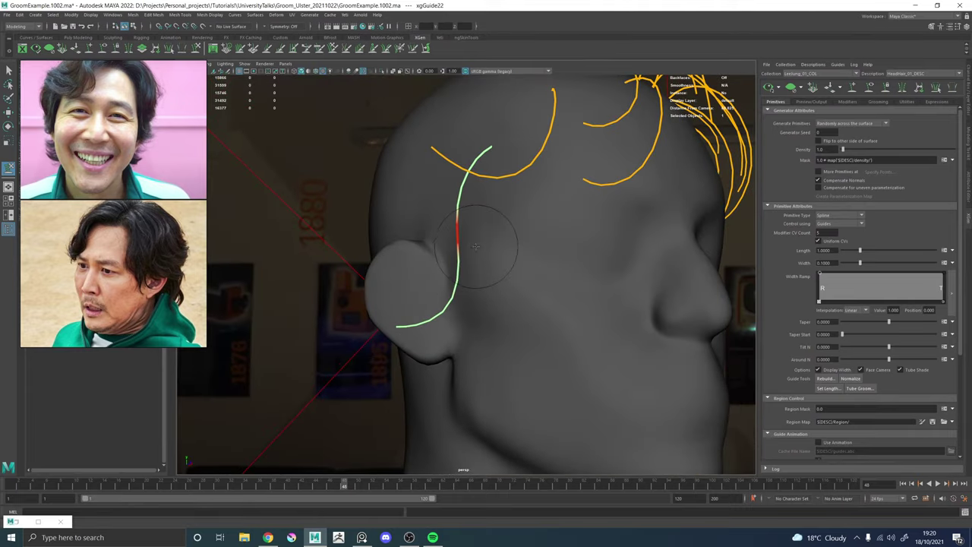
alt+drag(478, 321, 517, 317)
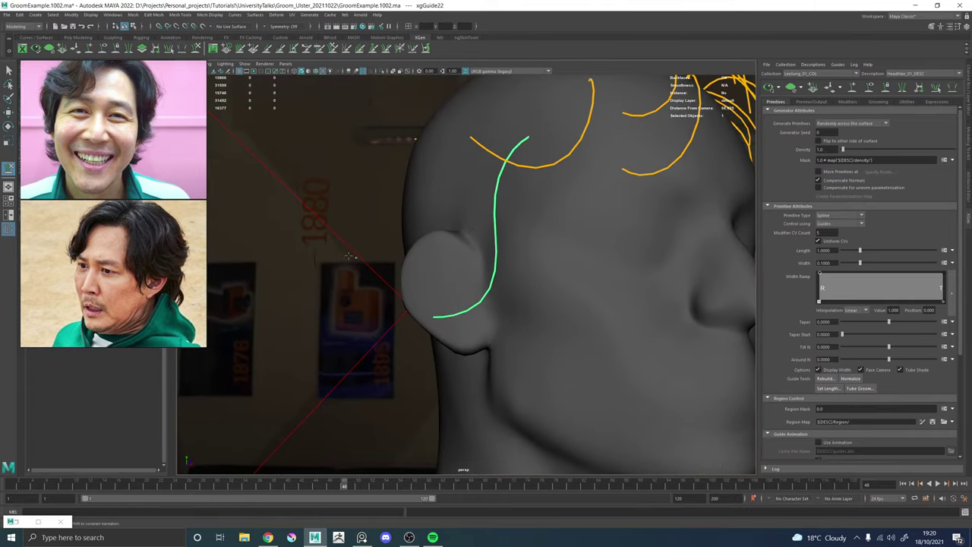
alt+drag(353, 233, 466, 239)
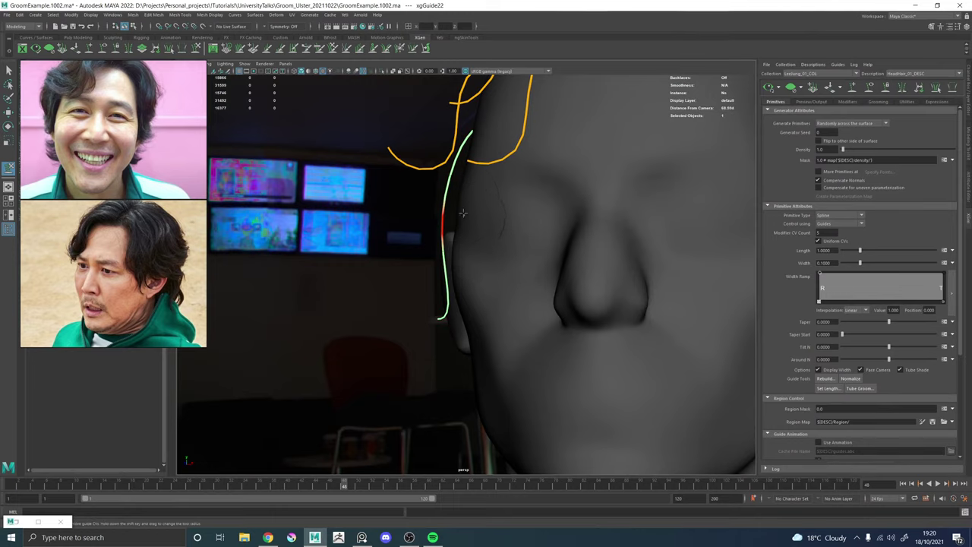
alt+drag(467, 230, 467, 234)
scroll(462, 258, down, 4)
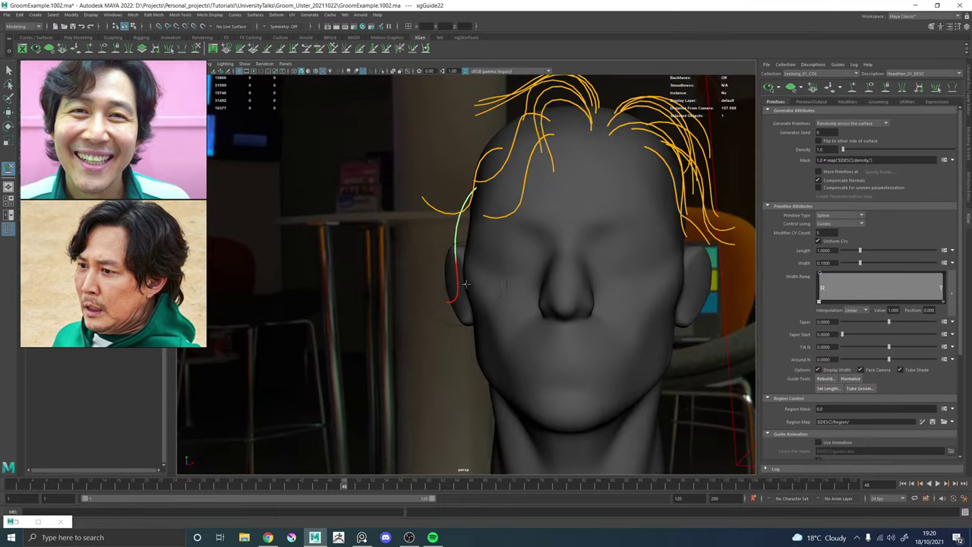
alt+drag(459, 281, 484, 254)
scroll(484, 255, up, 3)
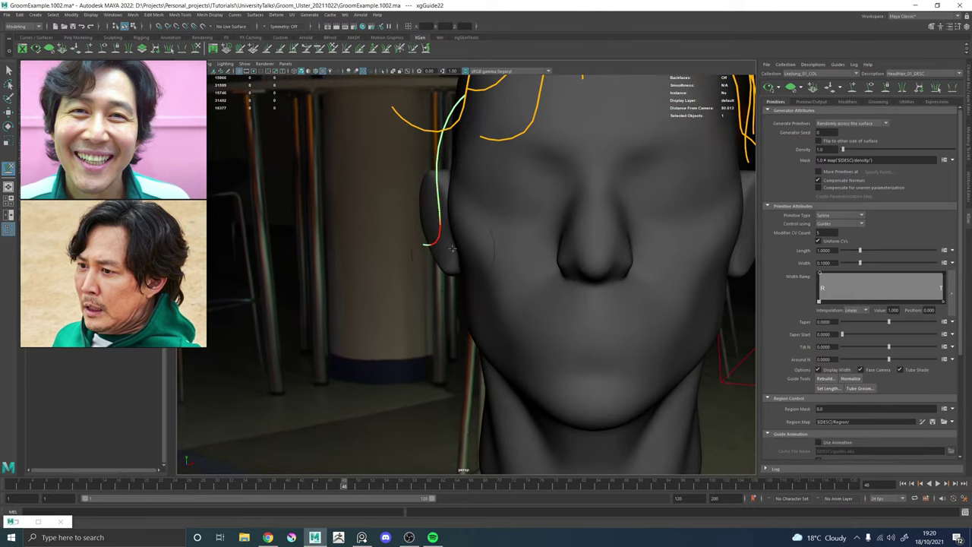
alt+drag(448, 221, 406, 235)
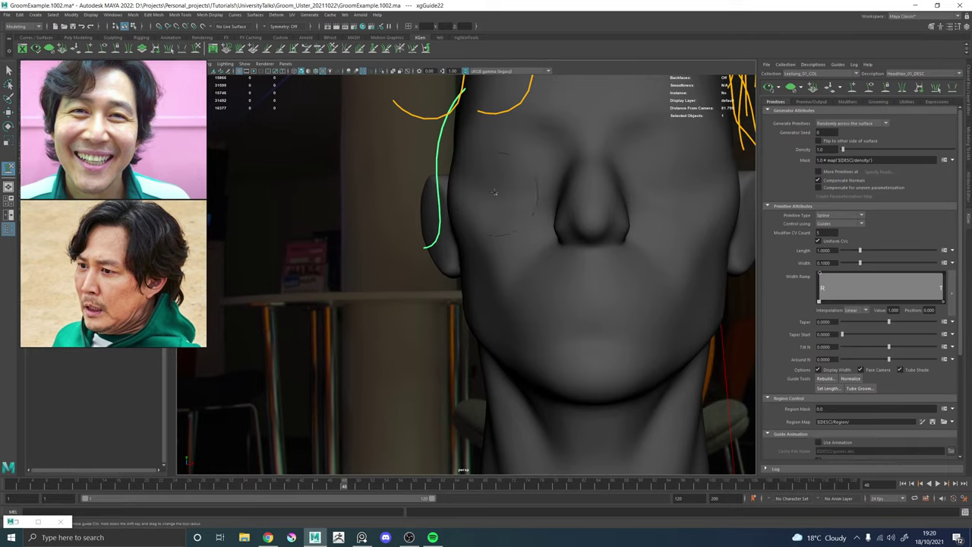
Add a new guide on the right side of the head, directly above the guide that falls over the ear.
alt+drag(494, 192, 524, 234)
alt+drag(490, 186, 481, 198)
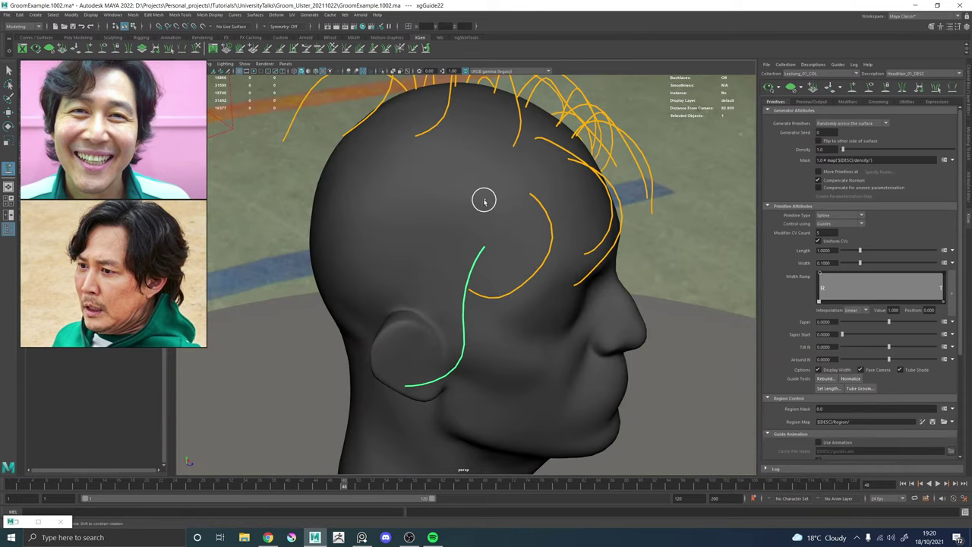
click(486, 210)
right_drag(483, 200, 447, 199)
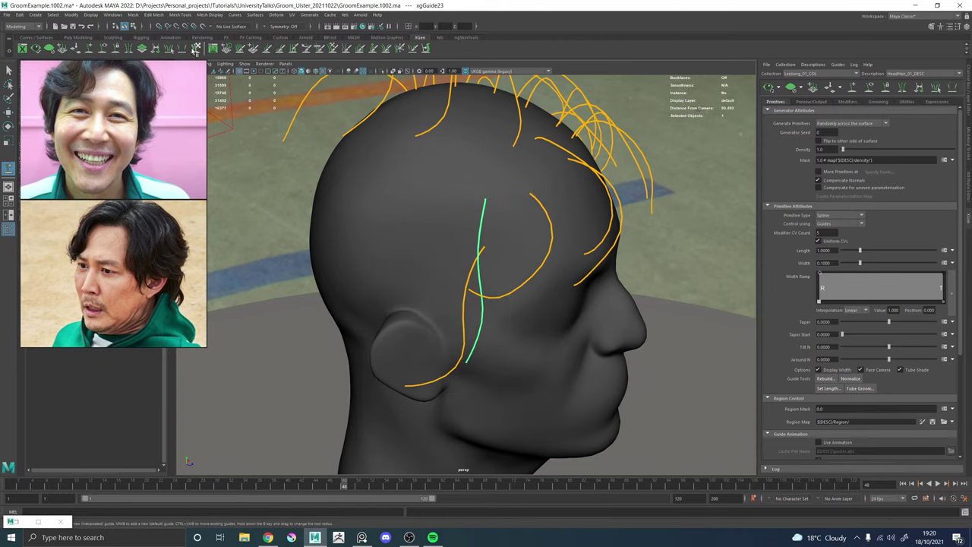
Sculpt the new guide to sweep backward over the area above the right ear, lifting it off the scalp.
click(195, 50)
mouse_move(501, 270)
alt+mouse_down()
mouse_move(457, 234)
mouse_move(473, 259)
mouse_move(475, 240)
alt+mouse_up()
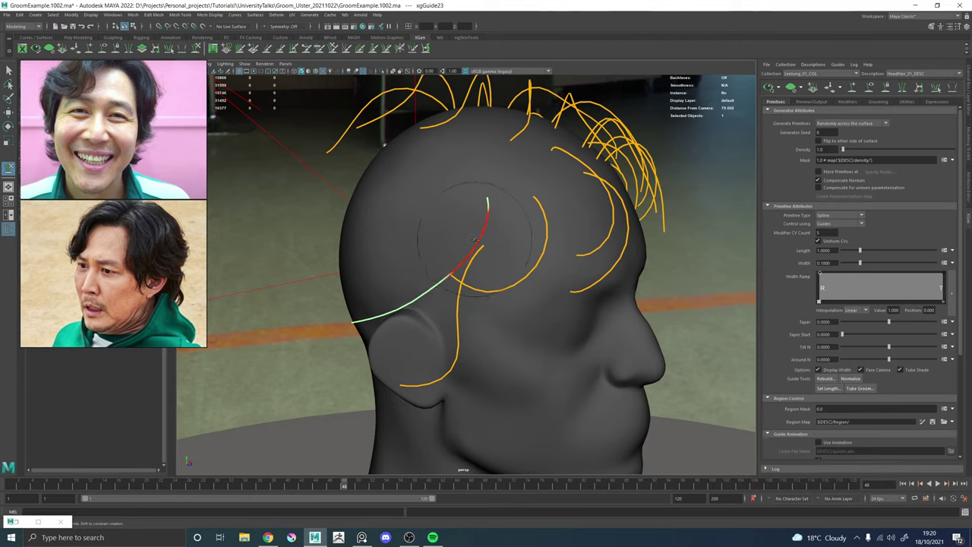
alt+drag(476, 277, 478, 201)
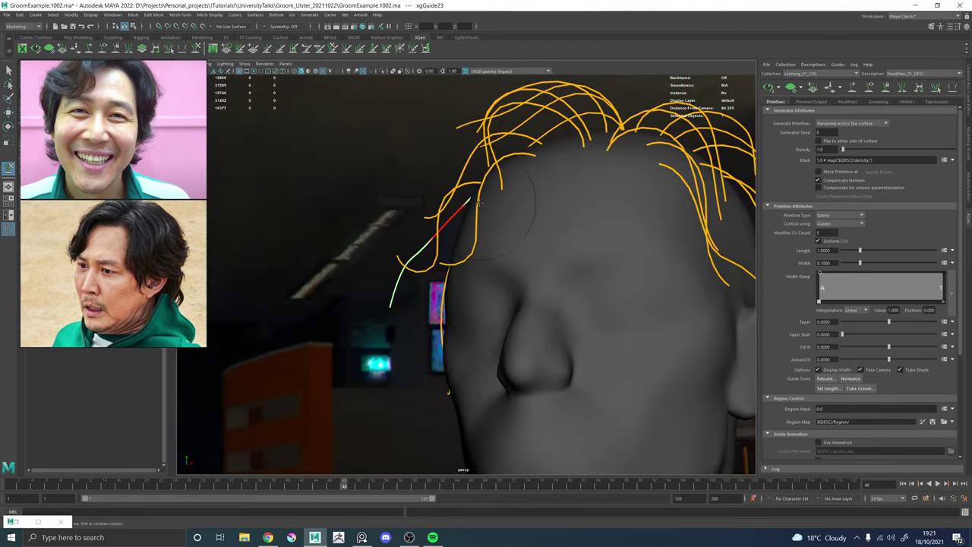
alt+drag(442, 233, 480, 260)
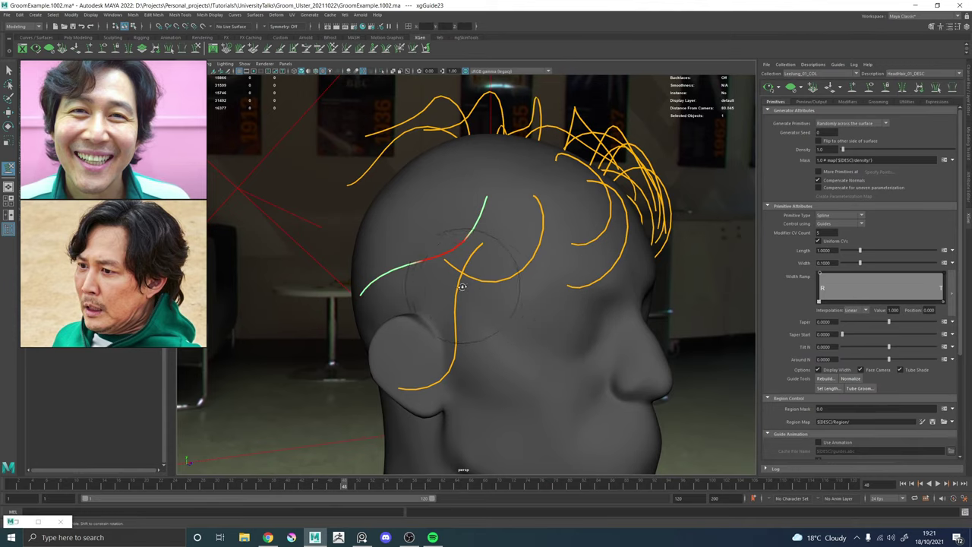
alt+drag(462, 286, 423, 274)
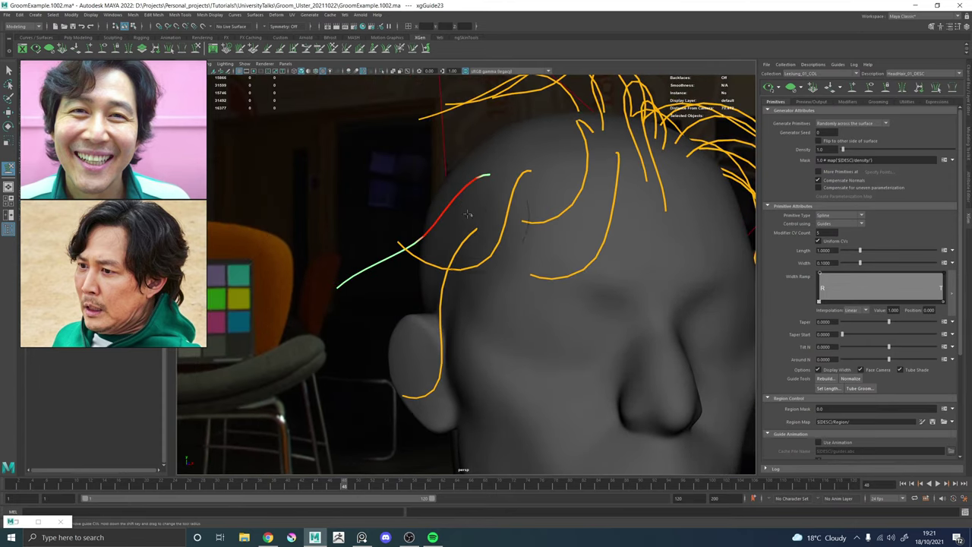
Arch the new guide's upper part outward and curl its lower end down and in toward the top of the ear.
alt+drag(468, 214, 463, 244)
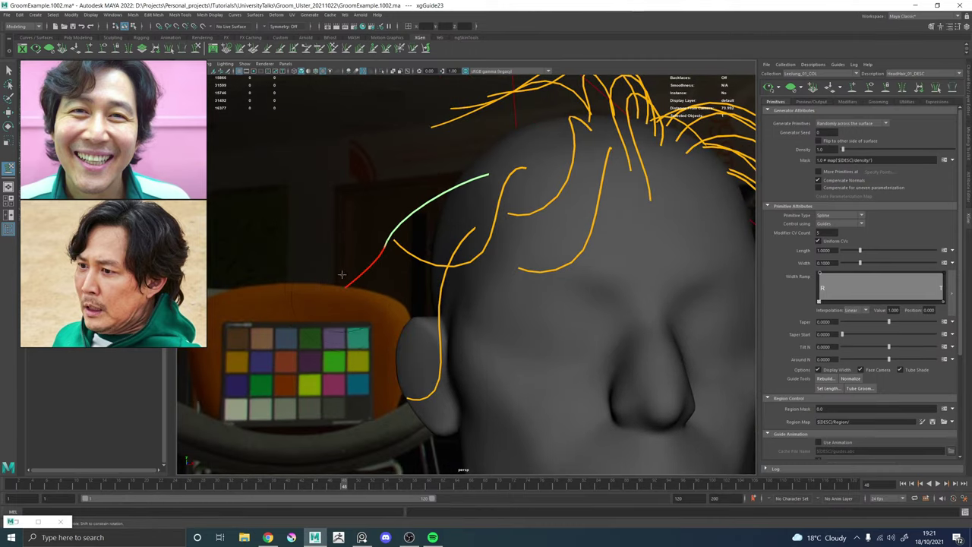
alt+drag(390, 310, 444, 256)
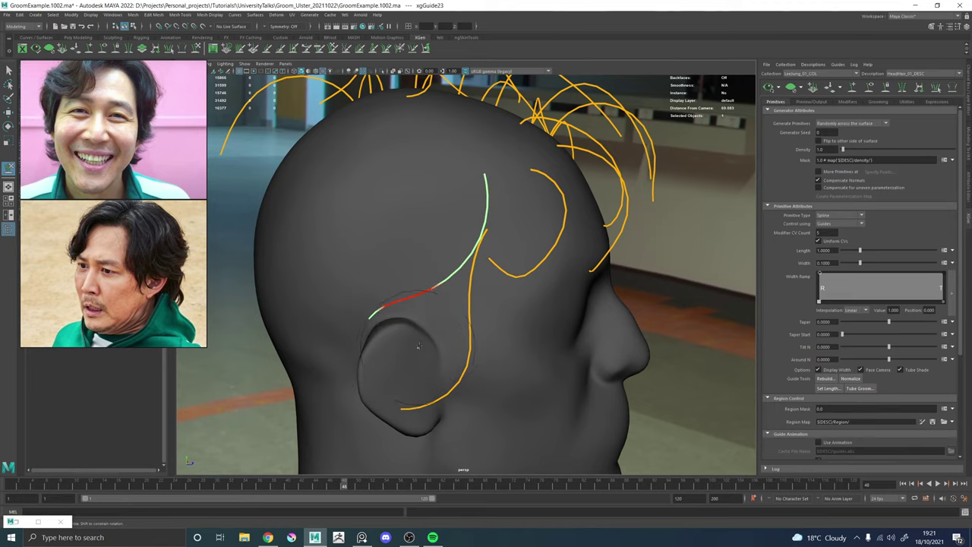
alt+drag(417, 346, 440, 287)
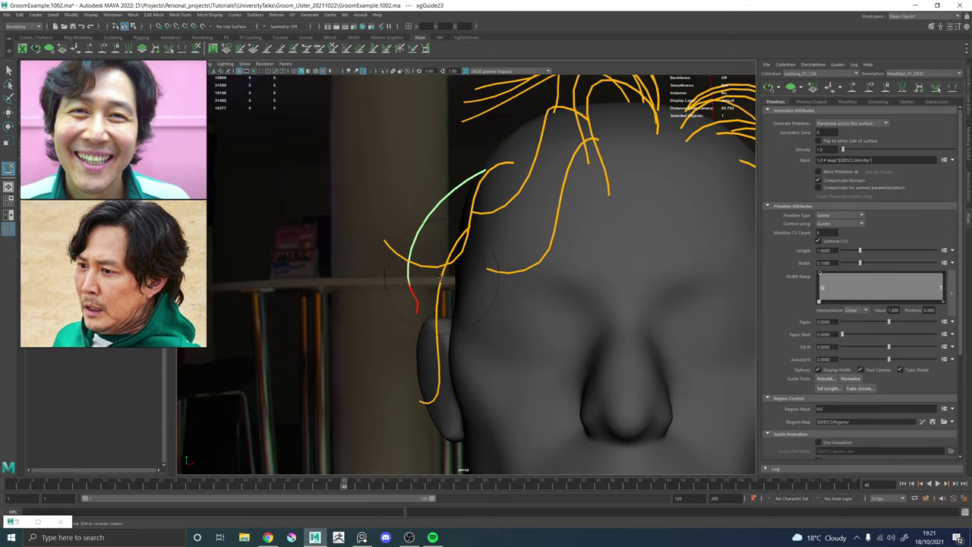
alt+drag(439, 277, 448, 256)
Fine-tune the new guide's middle section and tip above the right ear, checking its silhouette from the front and side.
alt+right_drag(486, 251, 316, 230)
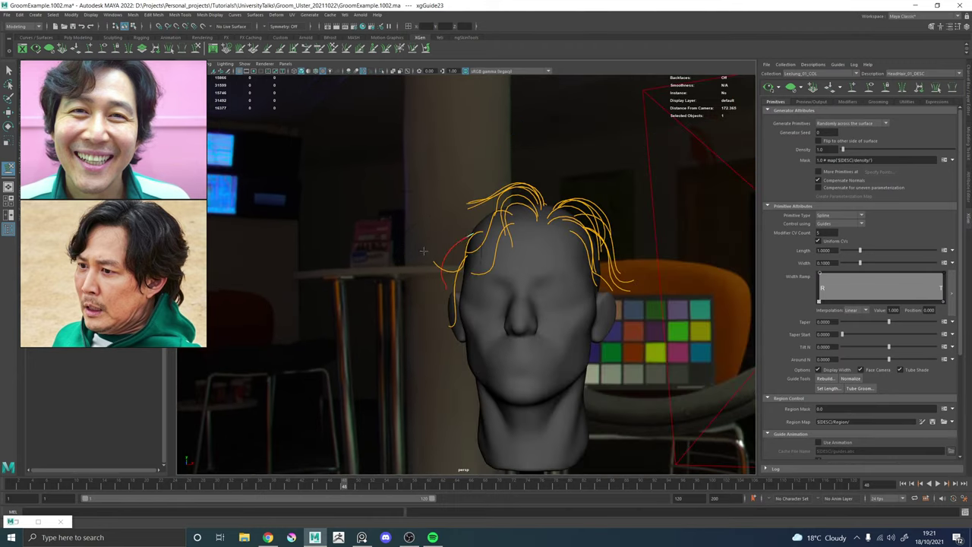
alt+drag(380, 277, 408, 310)
alt+right_drag(408, 310, 524, 251)
mouse_move(465, 221)
alt+mouse_down()
mouse_move(451, 215)
mouse_move(534, 226)
mouse_move(455, 228)
alt+mouse_up()
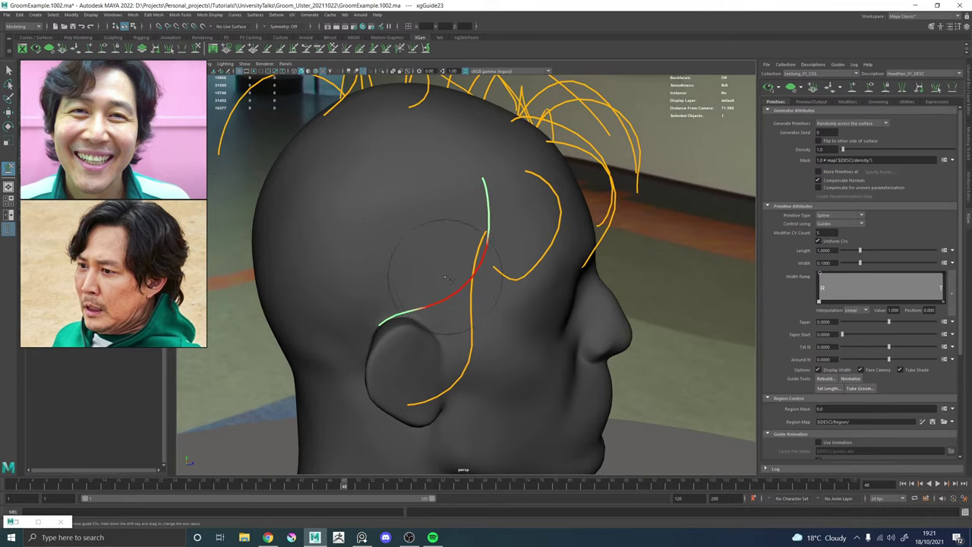
alt+drag(462, 315, 443, 269)
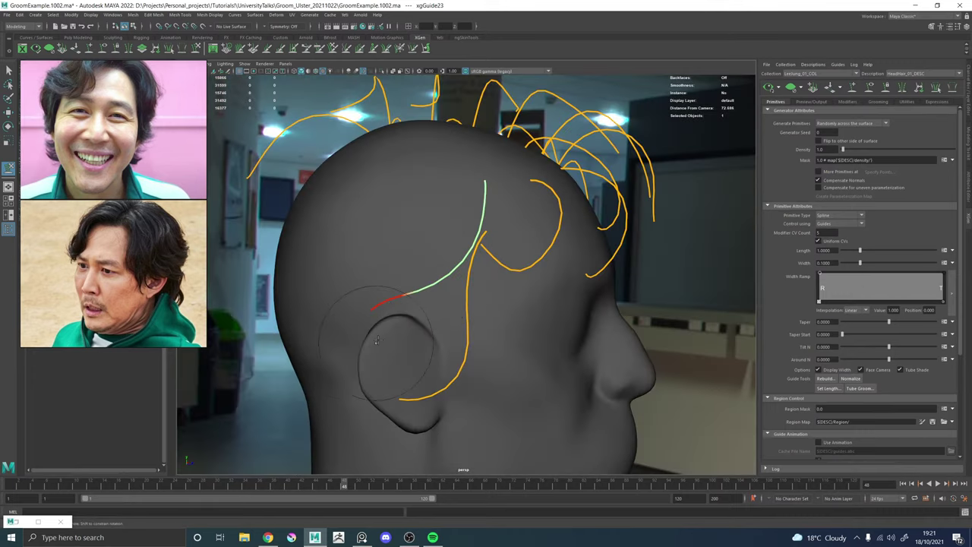
Inspect the new guide from behind and bring up the back-of-head photo on the reference board.
alt+drag(392, 262, 394, 299)
scroll(108, 266, down, 6)
middle_drag(104, 291, 125, 272)
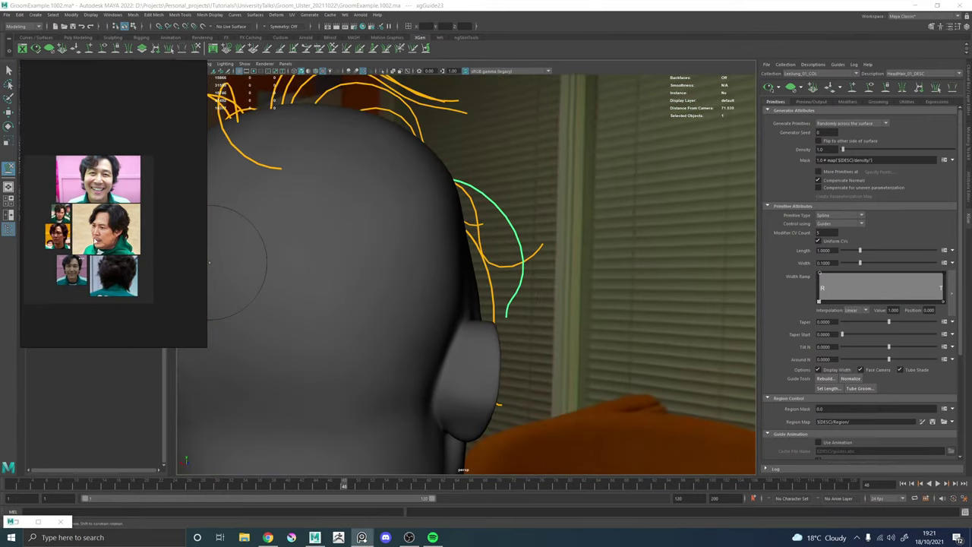
scroll(126, 272, up, 6)
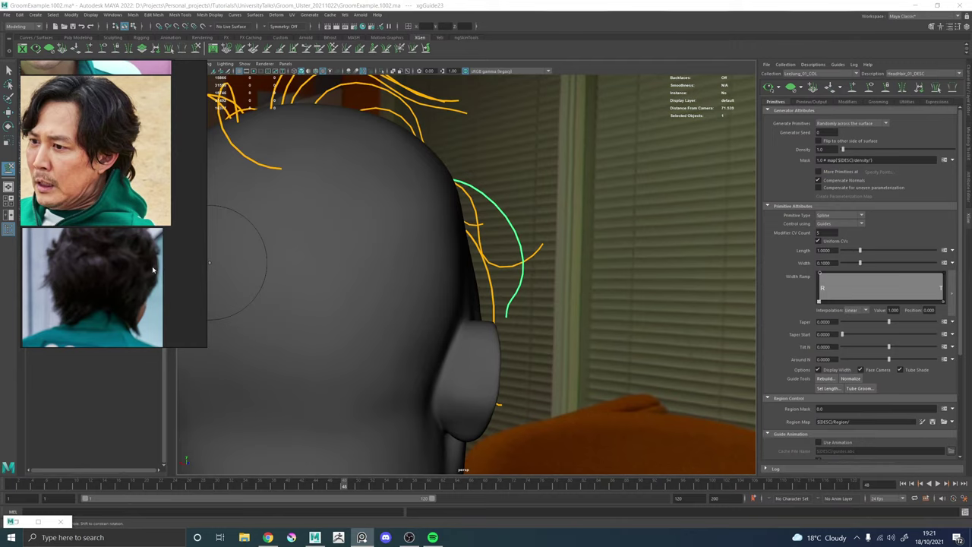
Sculpt the selected guide above the right ear so it sweeps back along the head, following the hairstyle reference photos.
scroll(167, 238, down, 3)
scroll(135, 237, up, 3)
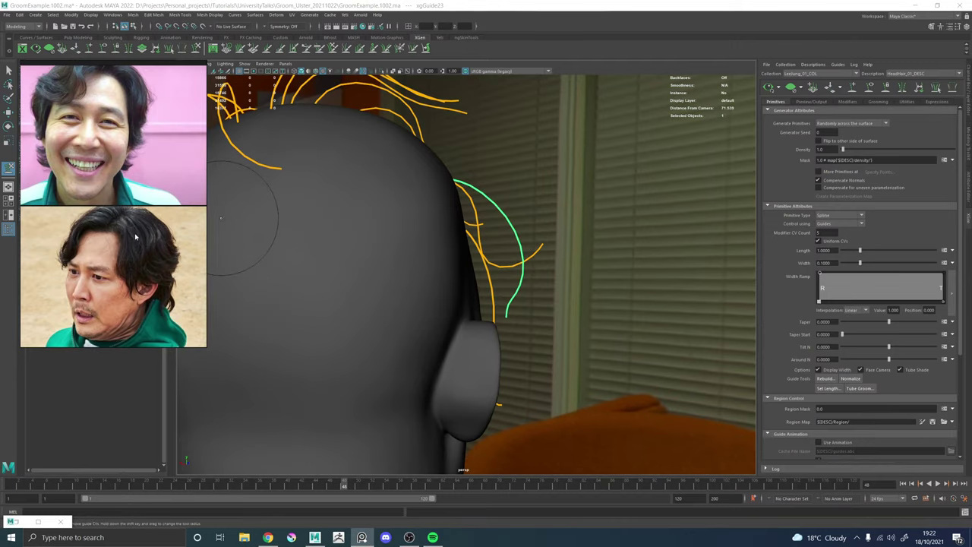
middle_drag(121, 217, 127, 225)
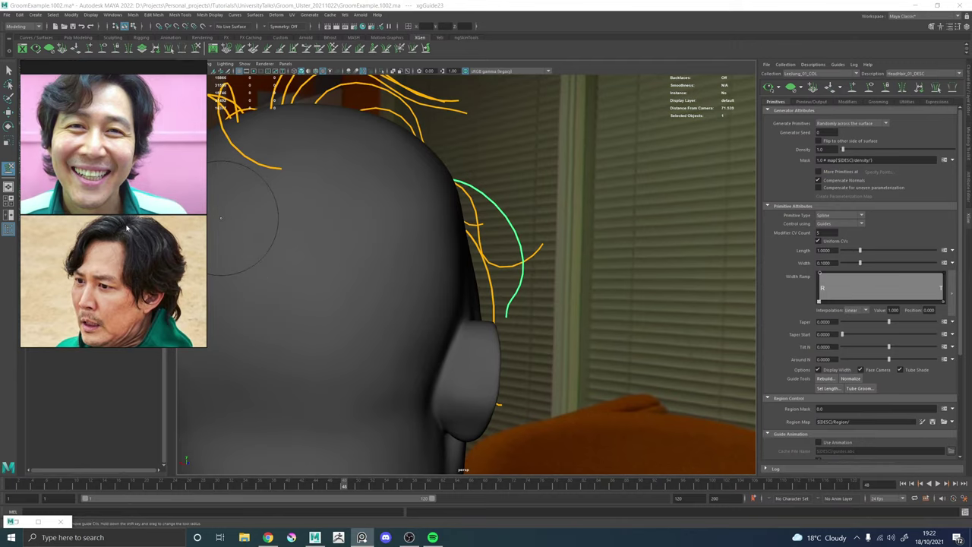
mouse_move(599, 304)
alt+mouse_down()
mouse_move(498, 309)
mouse_move(473, 300)
mouse_move(501, 297)
mouse_move(409, 290)
alt+mouse_up()
alt+drag(541, 190, 484, 215)
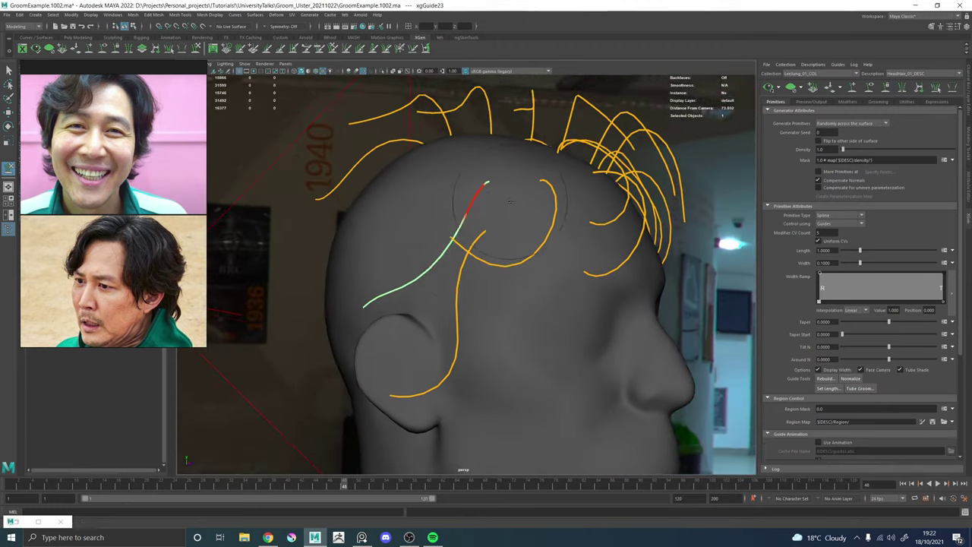
alt+middle_drag(471, 224, 524, 226)
alt+right_drag(516, 234, 464, 307)
mouse_move(463, 313)
alt+mouse_down()
mouse_move(425, 312)
mouse_move(512, 289)
mouse_move(504, 302)
mouse_move(520, 281)
mouse_move(515, 273)
alt+mouse_up()
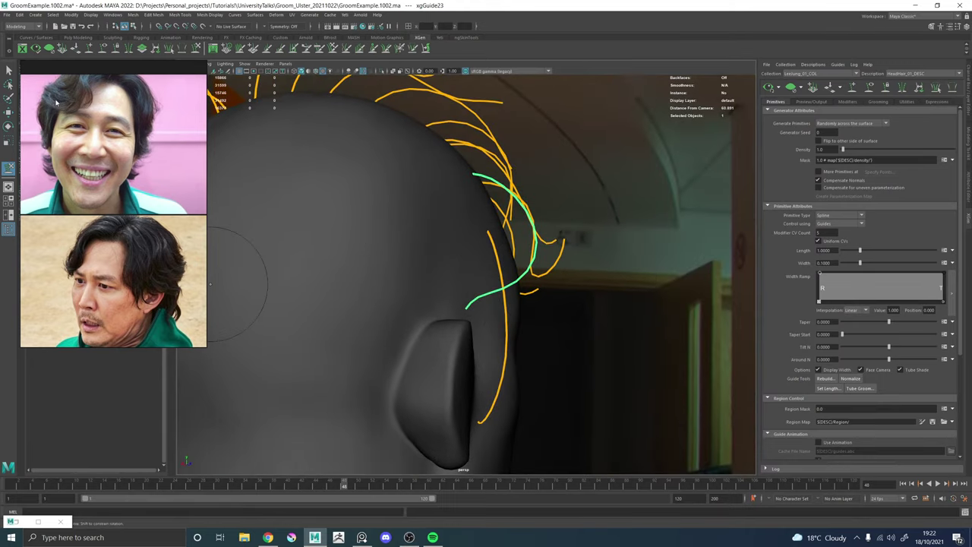
alt+drag(210, 284, 495, 240)
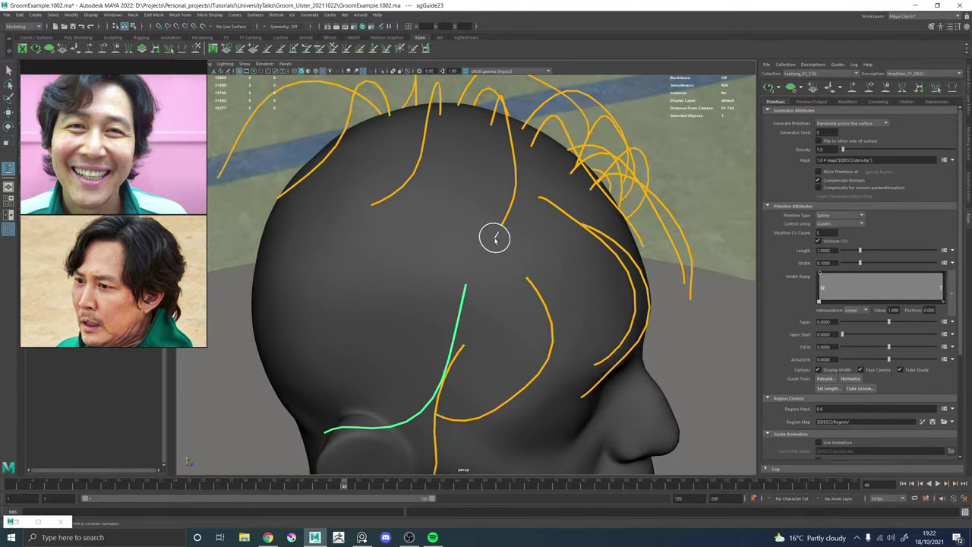
Add a guide on the side of the head above the existing ear guides and paste the copied guide shape onto it.
click(494, 239)
right_click(495, 239)
right_drag(454, 247, 450, 244)
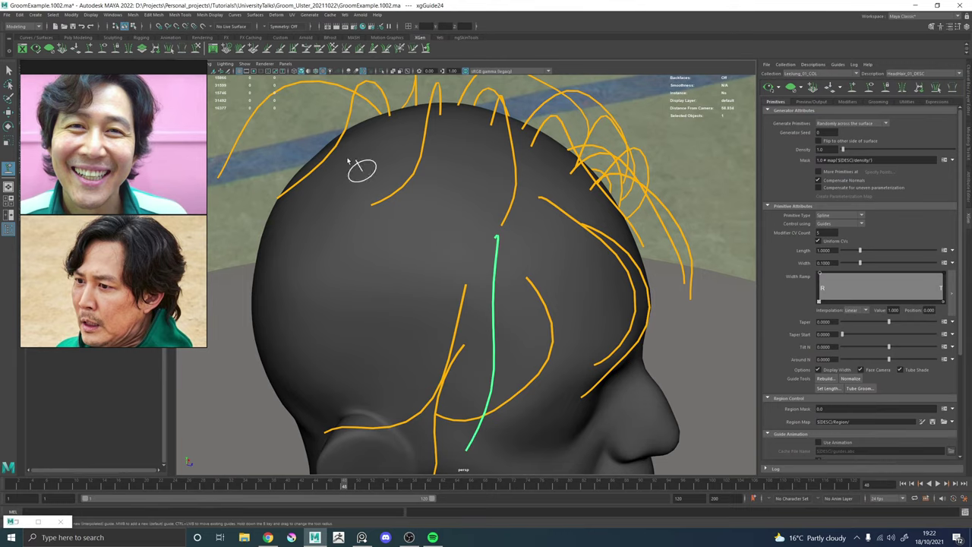
Sculpt the new upper side guide into an S-curve that lifts off the scalp and flicks toward the back of the head.
click(197, 50)
scroll(478, 306, down, 2)
alt+drag(477, 306, 449, 285)
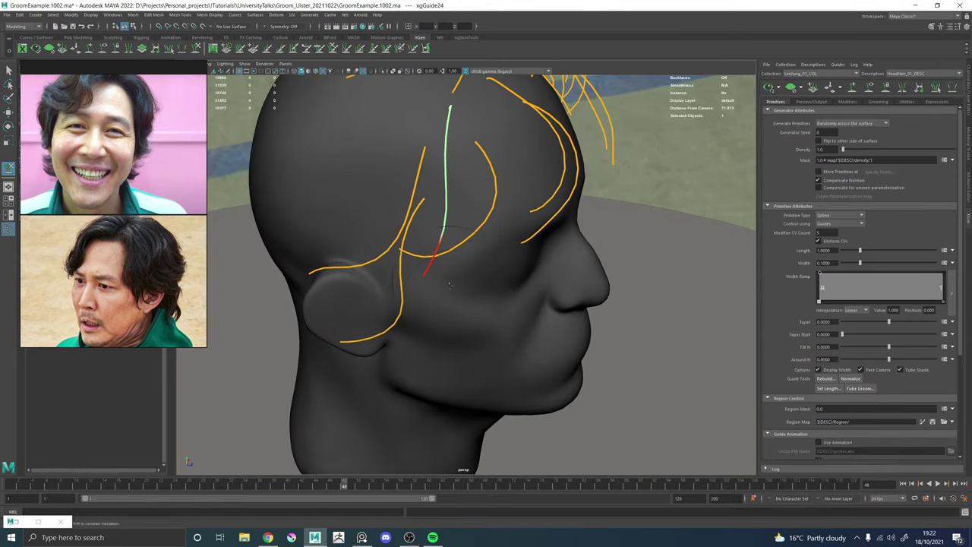
drag(391, 296, 359, 258)
mouse_move(433, 234)
alt+mouse_down()
mouse_move(483, 236)
mouse_move(507, 215)
mouse_move(470, 217)
mouse_move(482, 201)
mouse_move(490, 225)
mouse_move(403, 239)
mouse_move(439, 231)
mouse_move(397, 256)
mouse_move(445, 226)
mouse_move(393, 237)
mouse_move(541, 272)
alt+mouse_up()
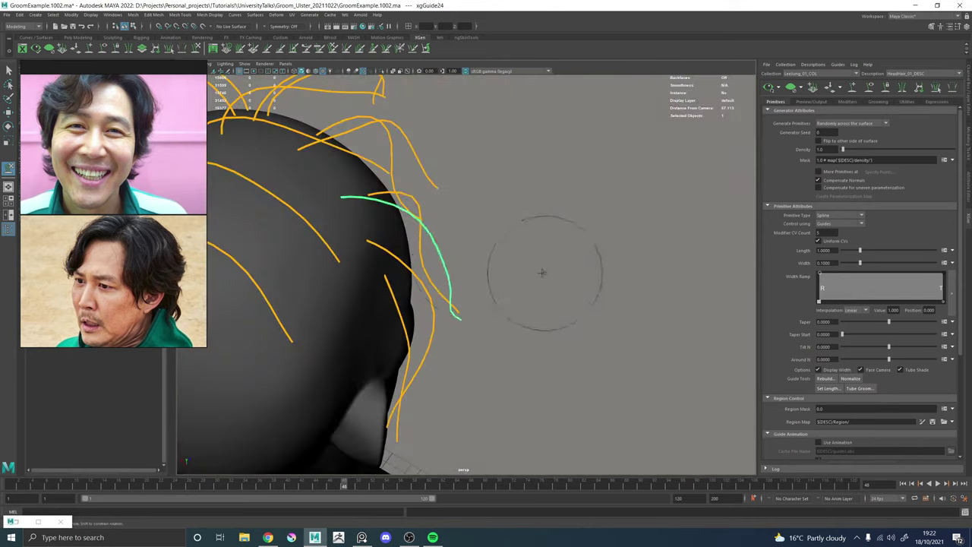
alt+drag(485, 283, 384, 212)
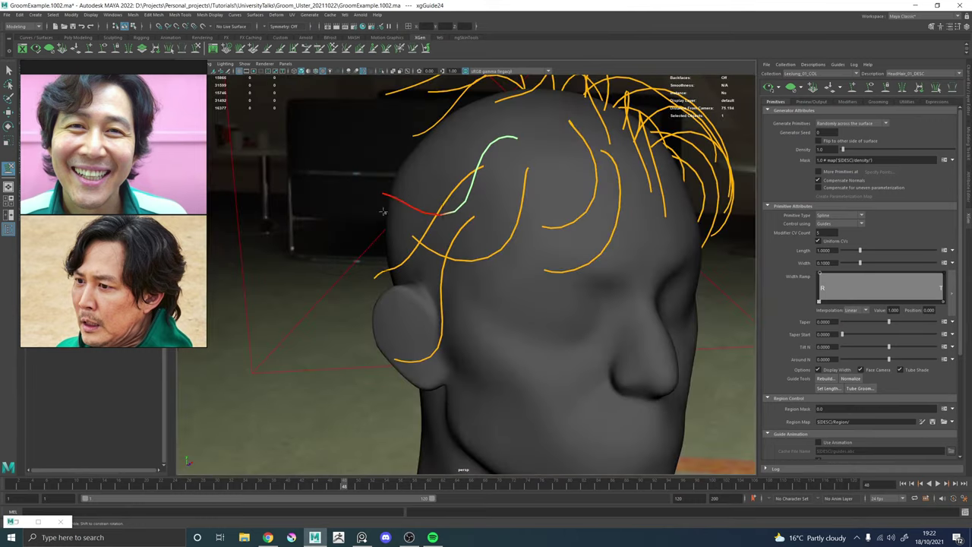
scroll(509, 228, down, 5)
alt+drag(568, 211, 416, 190)
scroll(560, 290, up, 6)
mouse_move(560, 290)
alt+mouse_down()
mouse_move(456, 286)
mouse_move(510, 306)
mouse_move(558, 308)
mouse_move(501, 289)
mouse_move(416, 307)
mouse_move(424, 351)
mouse_move(430, 331)
alt+mouse_up()
Select the neighbouring guide just above the right ear and refine its shape beside the newly sculpted guide.
key(w)
click(417, 310)
click(423, 351)
key(y)
mouse_move(440, 288)
alt+mouse_down()
mouse_move(478, 323)
mouse_move(515, 302)
mouse_move(499, 280)
mouse_move(444, 290)
mouse_move(379, 284)
alt+mouse_up()
alt+right_drag(379, 284, 279, 261)
key(w)
alt+drag(379, 254, 460, 278)
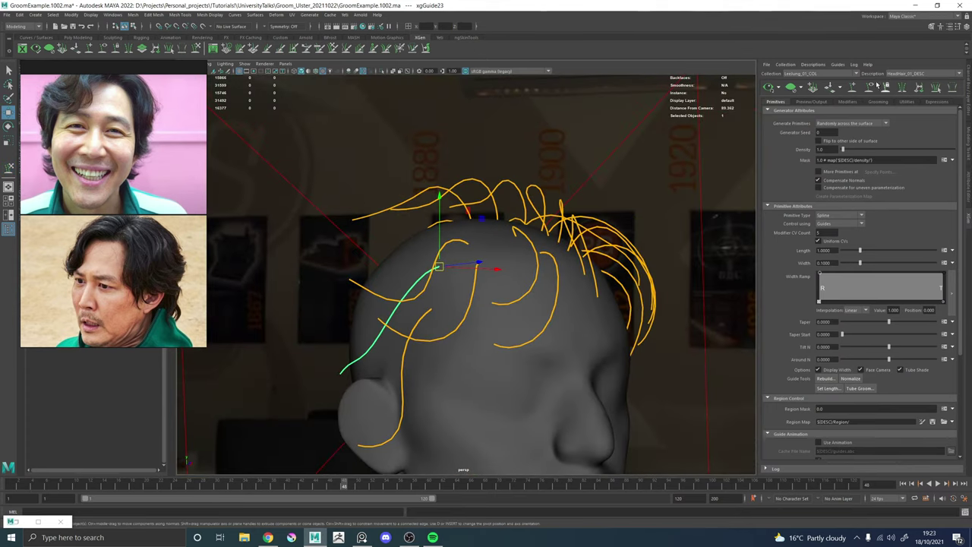
Add a guide on the upper side of the head, forward of the previous one, and paste the copied shape onto it.
click(833, 89)
alt+drag(500, 190, 486, 260)
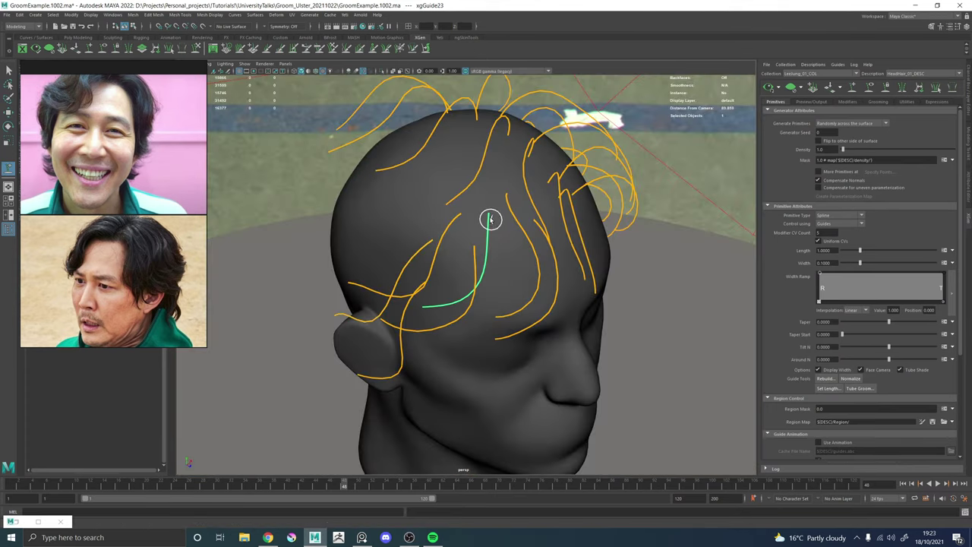
right_drag(488, 215, 455, 212)
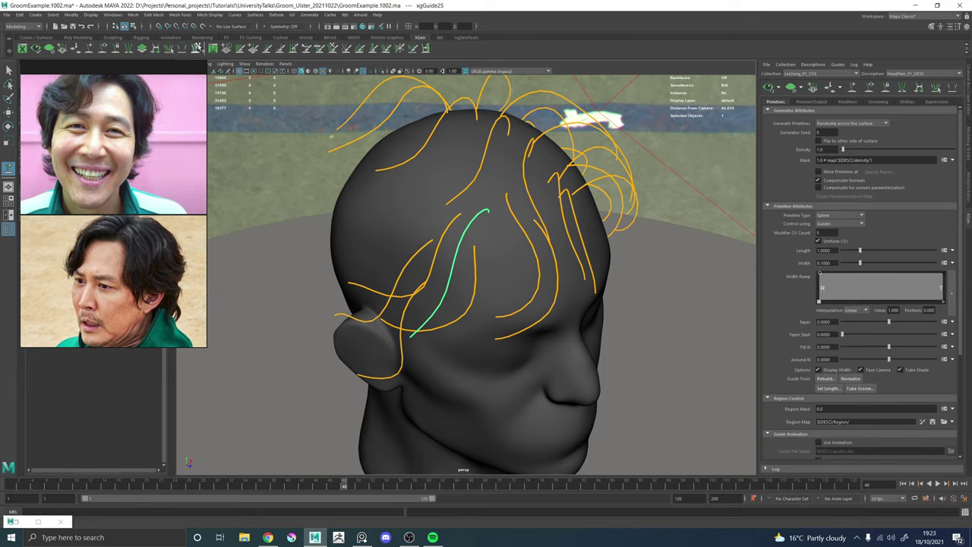
Sculpt the lower part of the new guide so it curves down and sweeps back toward the ear.
click(197, 49)
alt+drag(491, 264, 454, 240)
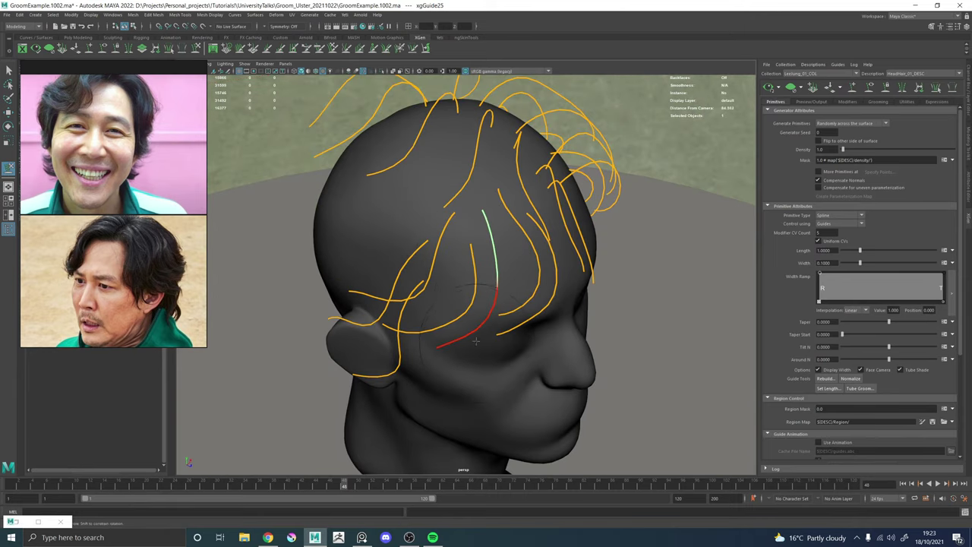
alt+drag(465, 357, 431, 360)
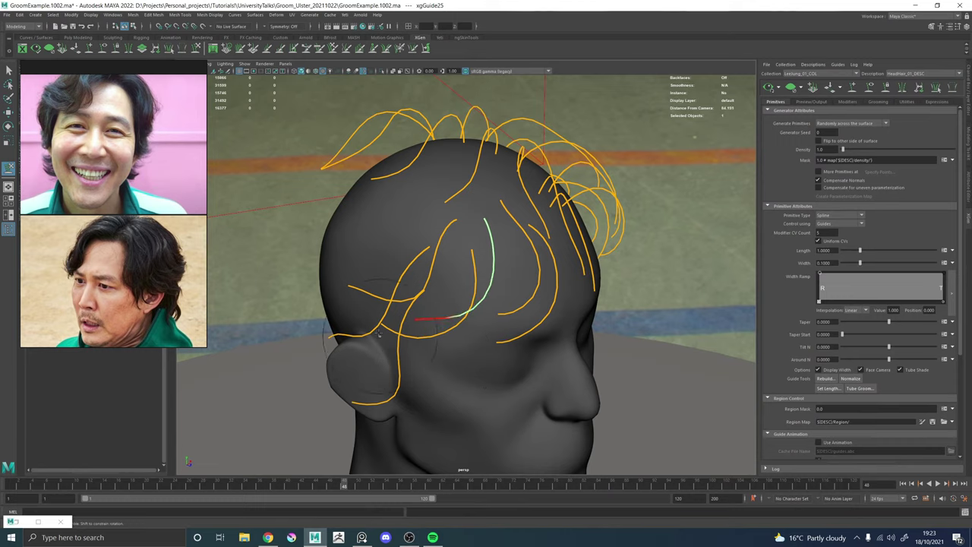
alt+drag(378, 332, 396, 291)
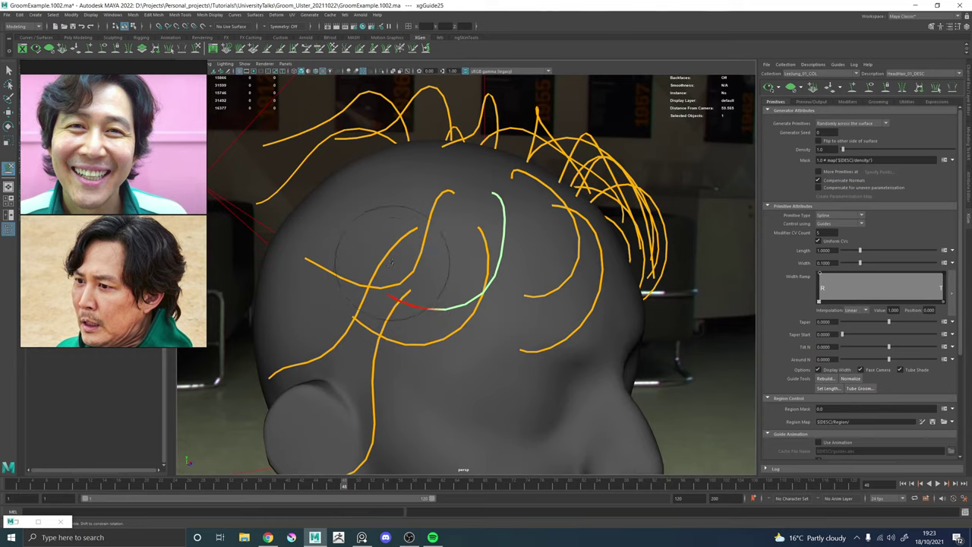
alt+drag(460, 287, 486, 226)
alt+right_drag(486, 226, 509, 330)
alt+drag(510, 330, 494, 310)
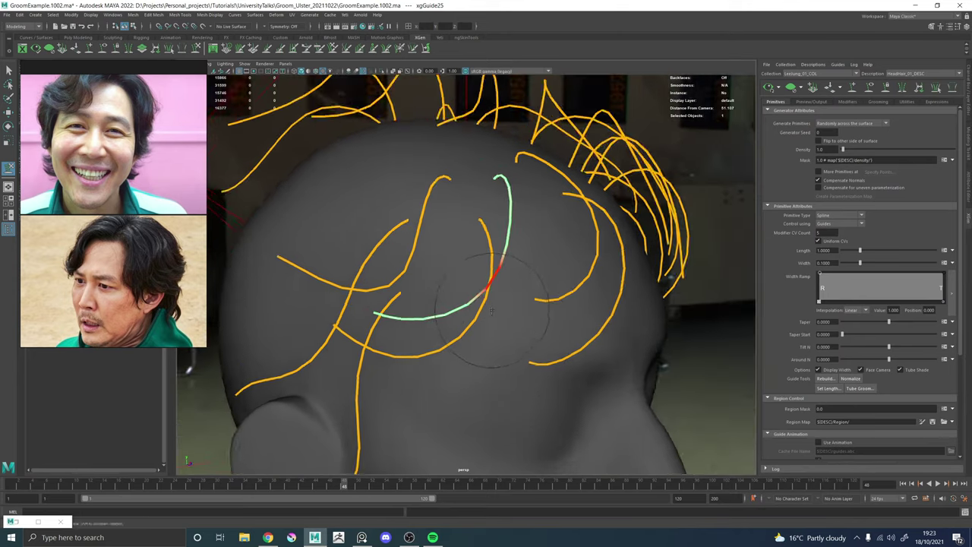
Refine the same guide's middle and tip from above and the front so its volume follows the neighbouring guides.
alt+right_drag(493, 310, 466, 305)
mouse_move(496, 245)
alt+mouse_down()
mouse_move(494, 278)
mouse_move(569, 286)
mouse_move(636, 333)
mouse_move(474, 306)
alt+mouse_up()
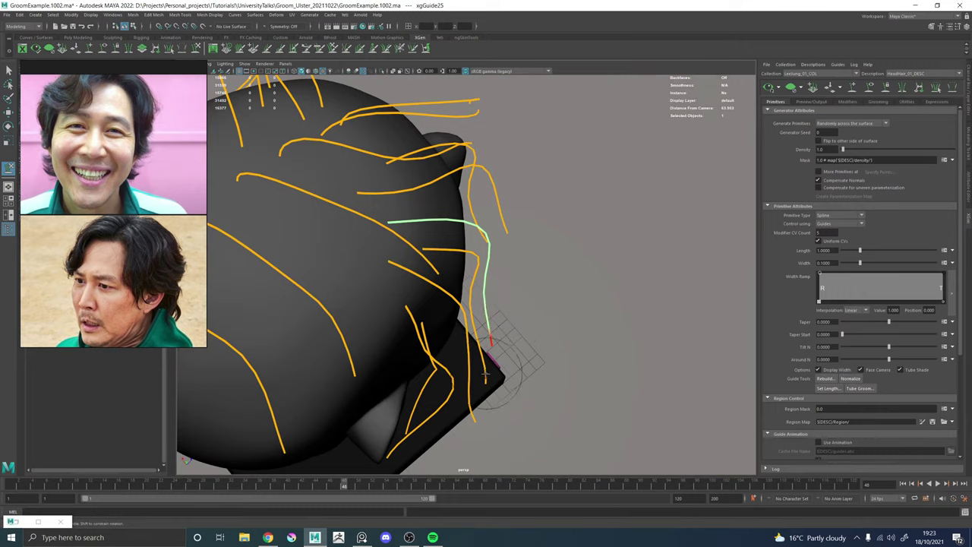
alt+drag(498, 278, 454, 202)
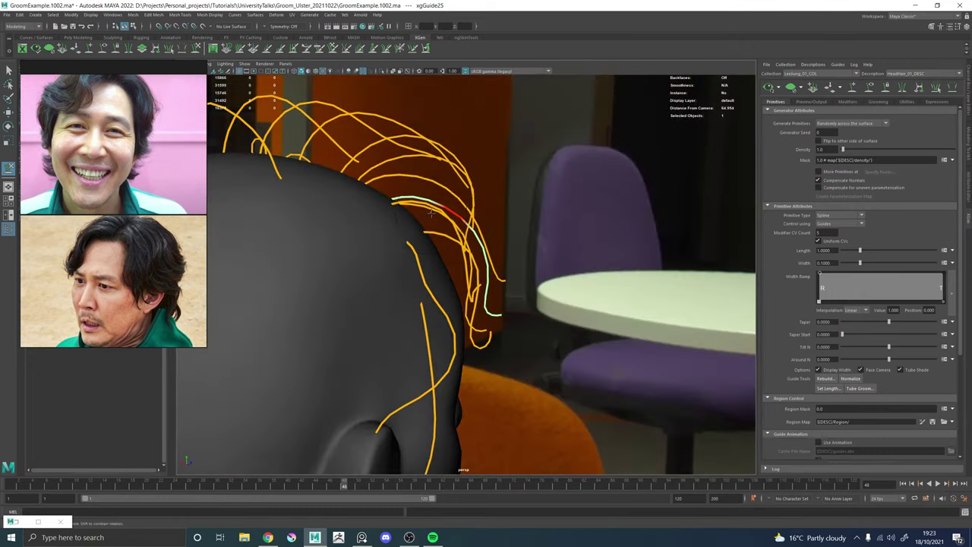
alt+drag(482, 256, 461, 285)
scroll(460, 286, up, 5)
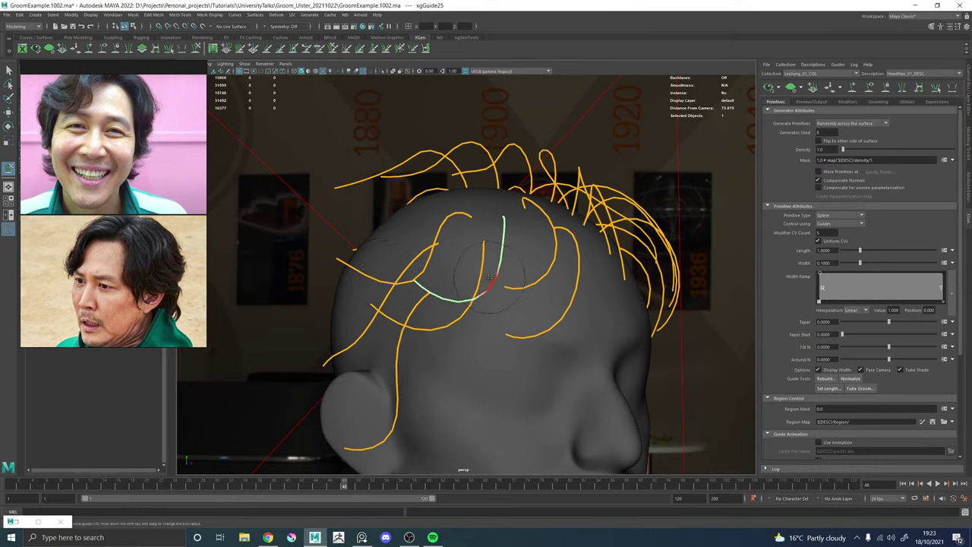
alt+drag(523, 253, 544, 284)
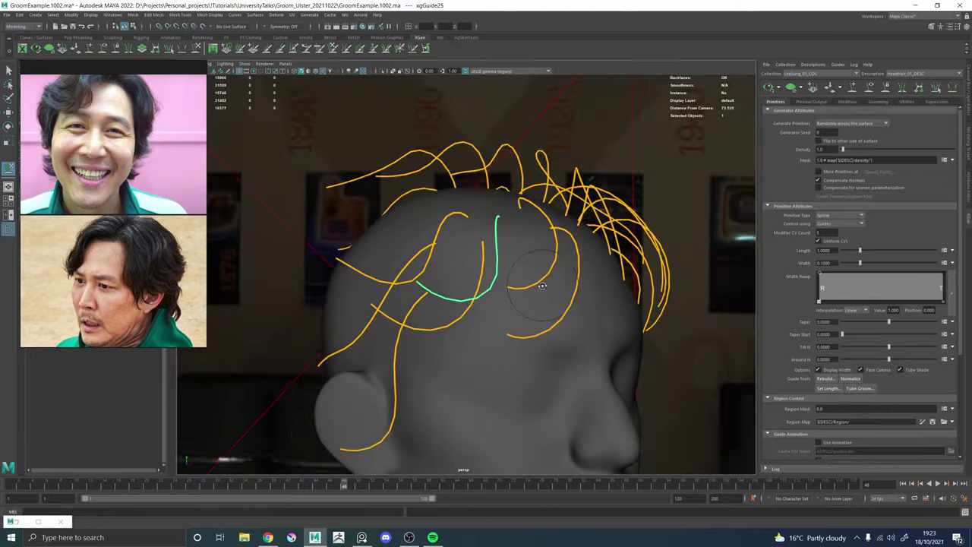
alt+right_drag(544, 284, 310, 282)
alt+drag(524, 262, 453, 264)
alt+right_drag(452, 264, 659, 395)
click(416, 273)
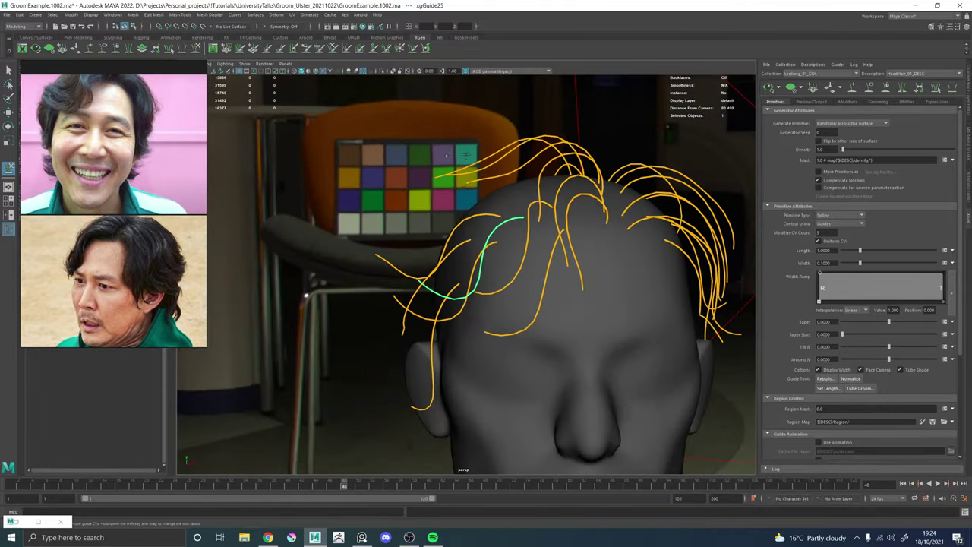
Add another guide nearer the front hairline on the same side and apply Paste Guide Shape to it.
alt+drag(562, 199, 550, 237)
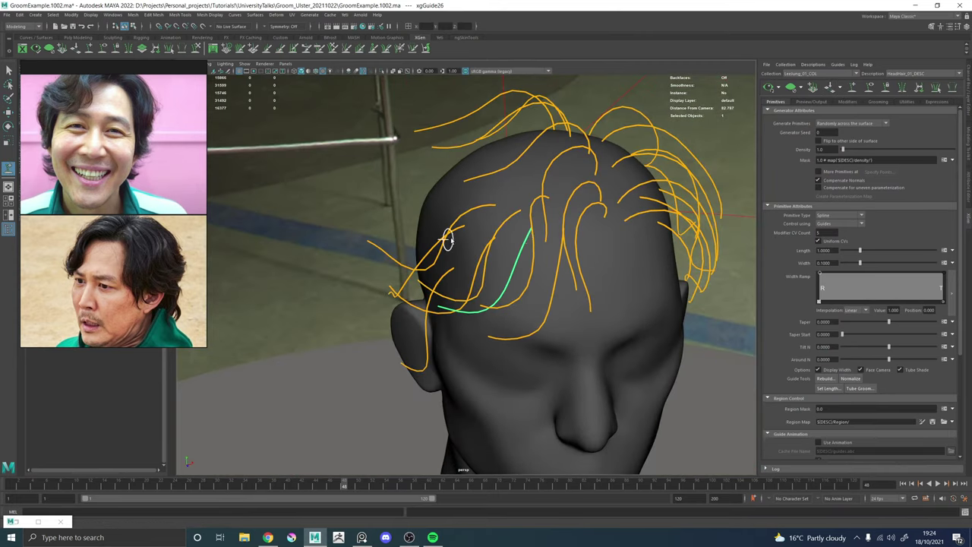
mouse_move(537, 232)
alt+mouse_down()
mouse_move(527, 220)
mouse_move(536, 210)
mouse_move(531, 242)
alt+mouse_up()
right_click(531, 242)
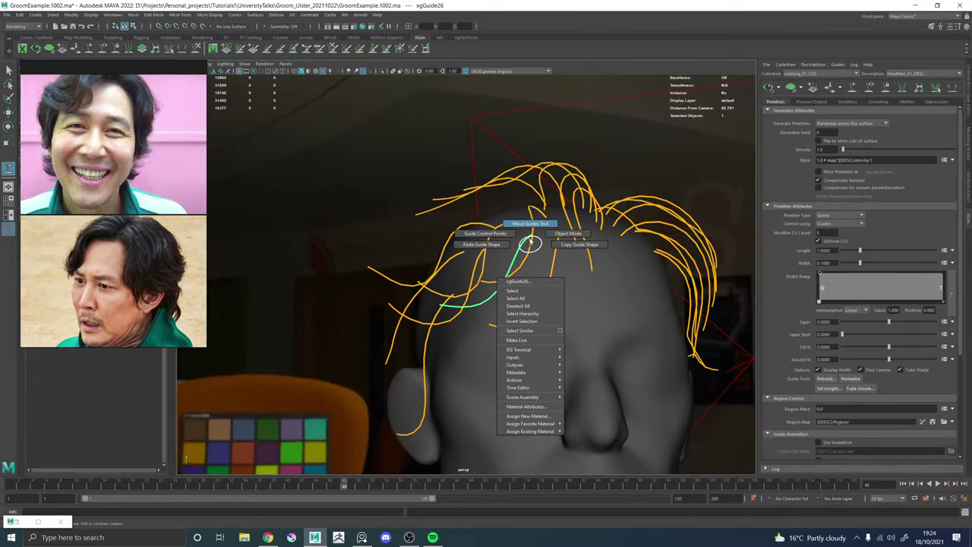
click(497, 241)
Sculpt the front side guide so it drops past the temple and its tip bends back toward the ear.
alt+drag(501, 236, 448, 307)
drag(420, 346, 427, 380)
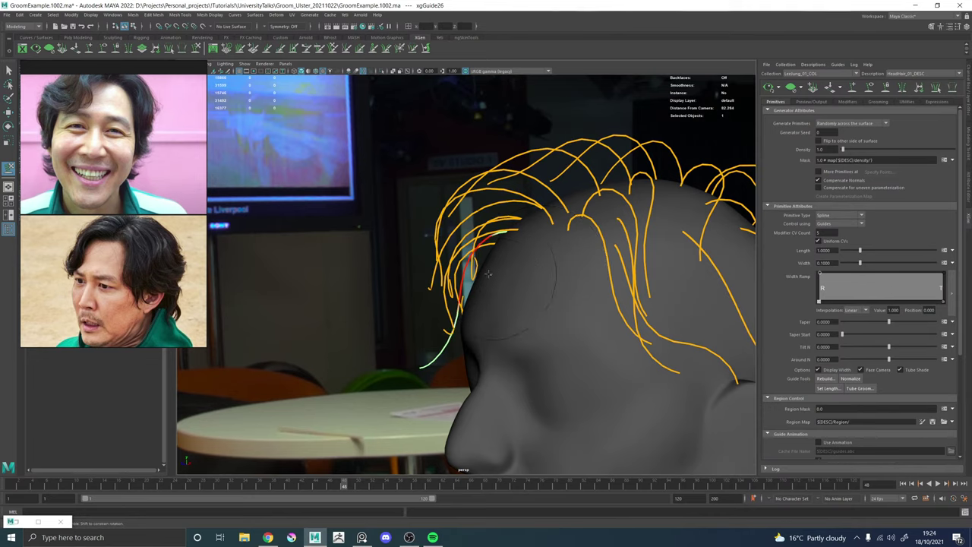
alt+drag(489, 308, 477, 422)
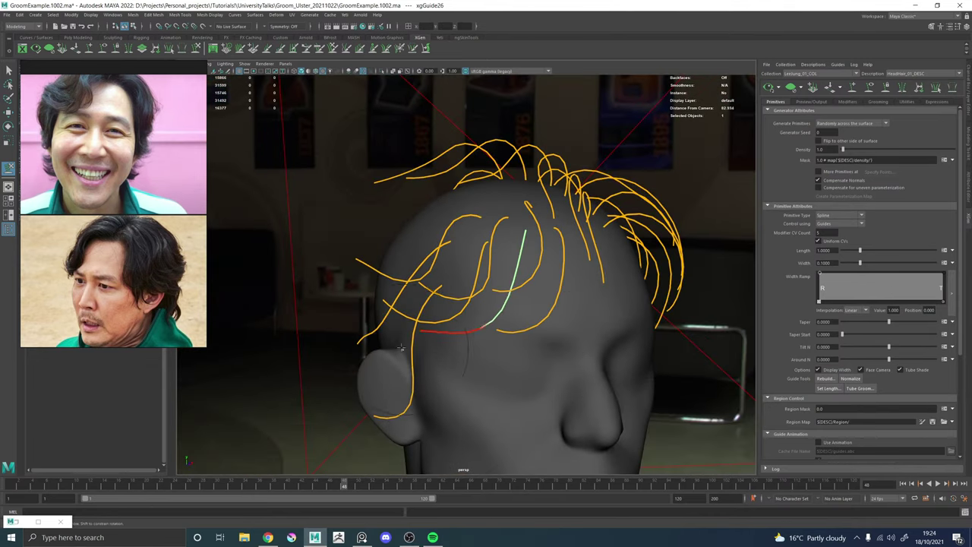
alt+drag(457, 387, 532, 401)
alt+drag(514, 339, 331, 373)
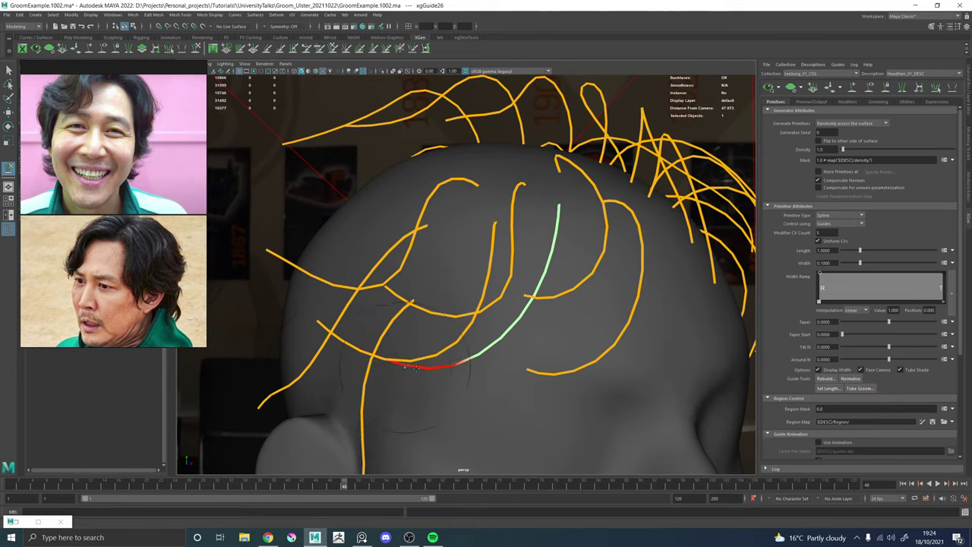
Adjust the front side guide's middle section from several angles to keep a smooth arc close to the surrounding guides.
alt+drag(415, 368, 417, 210)
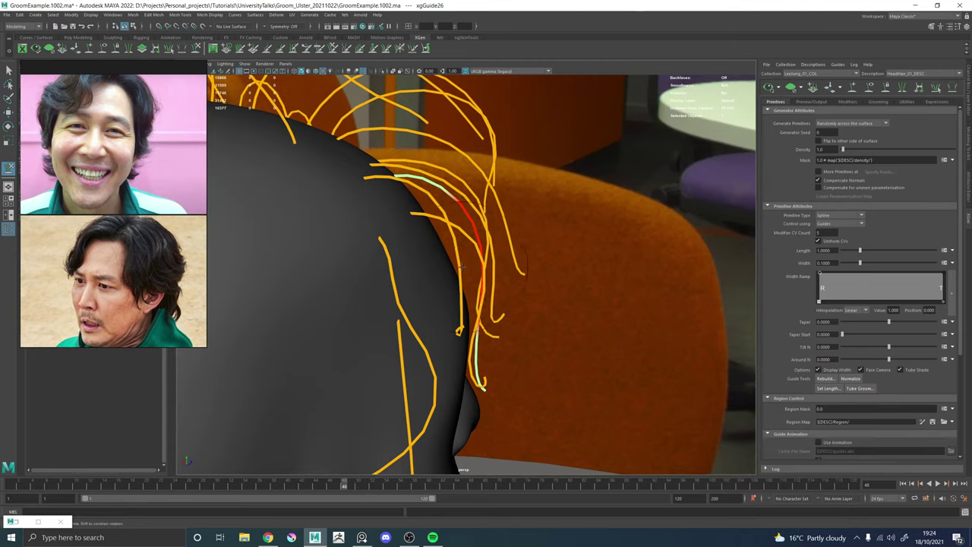
alt+drag(526, 334, 472, 367)
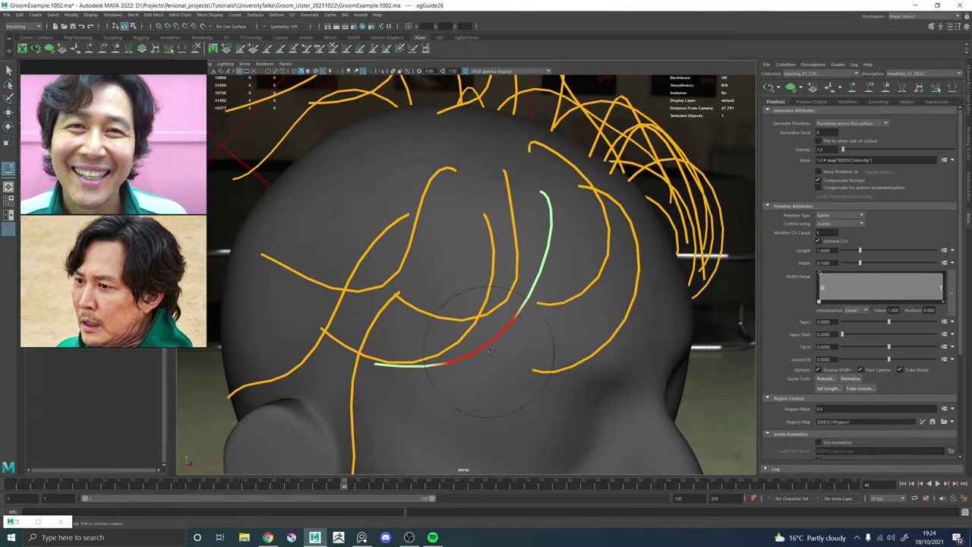
alt+drag(527, 320, 473, 238)
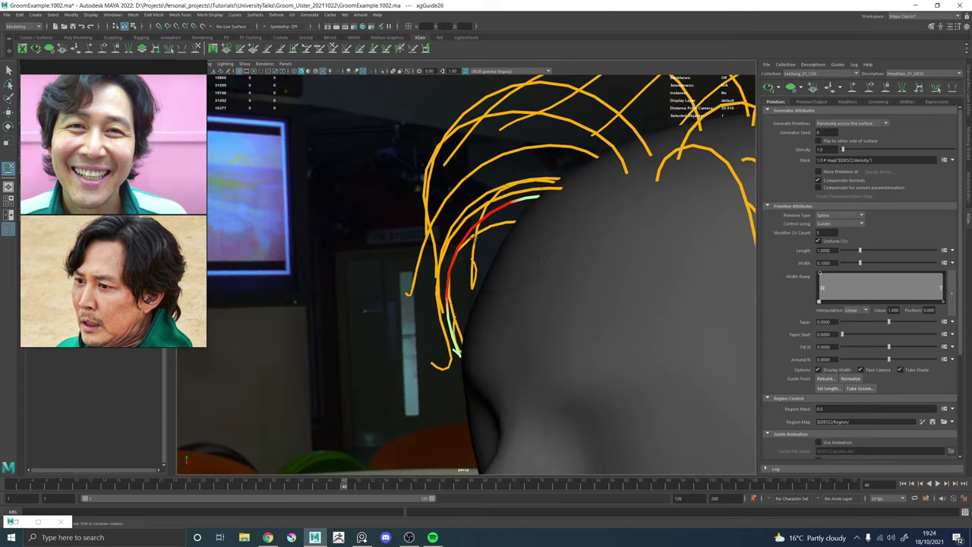
alt+drag(461, 280, 512, 258)
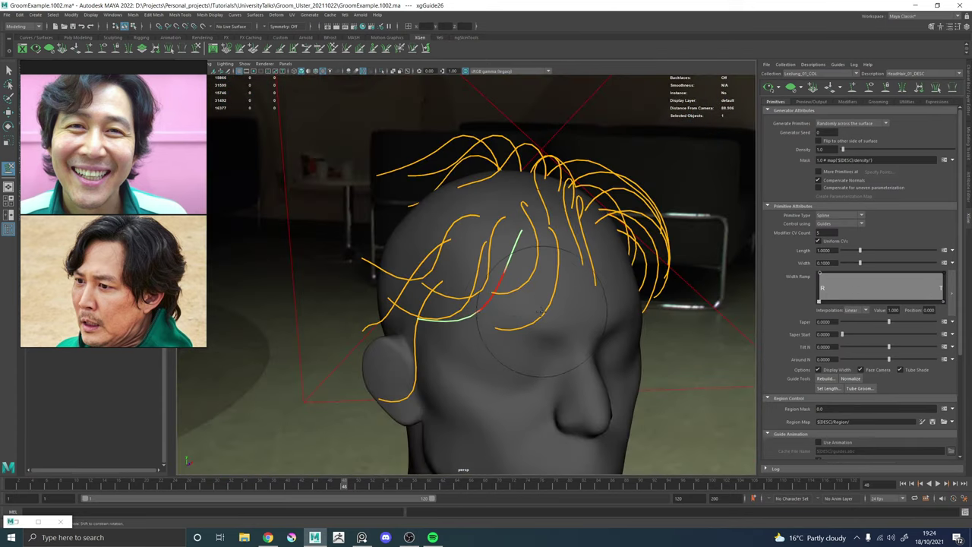
alt+drag(541, 312, 606, 101)
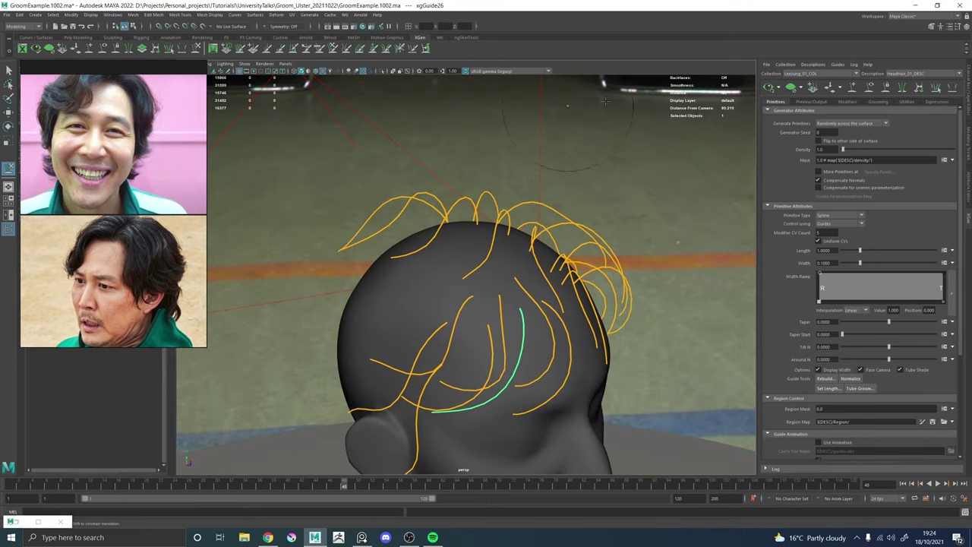
Generate the XGen hair preview from the current guides and view it from the front of the head.
alt+drag(398, 299, 455, 220)
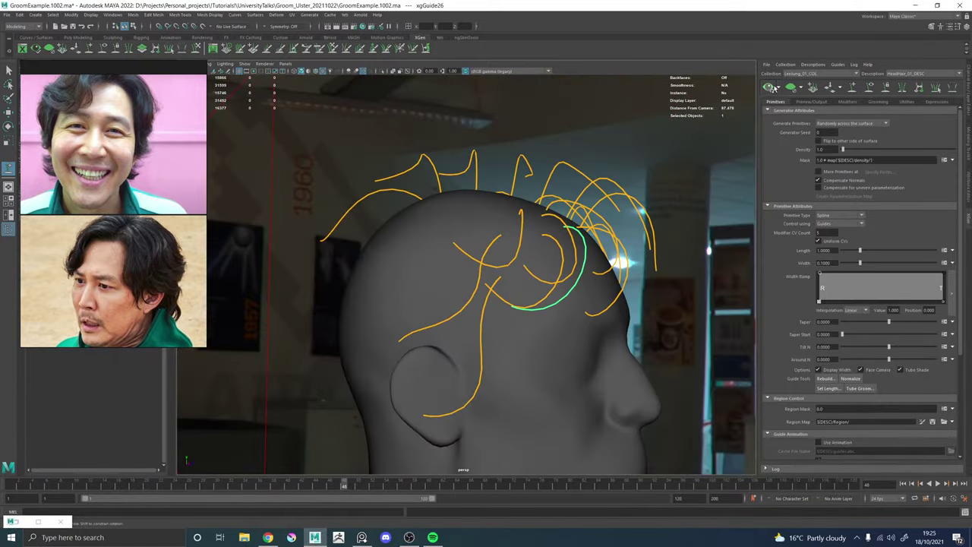
click(769, 87)
alt+drag(553, 259, 503, 275)
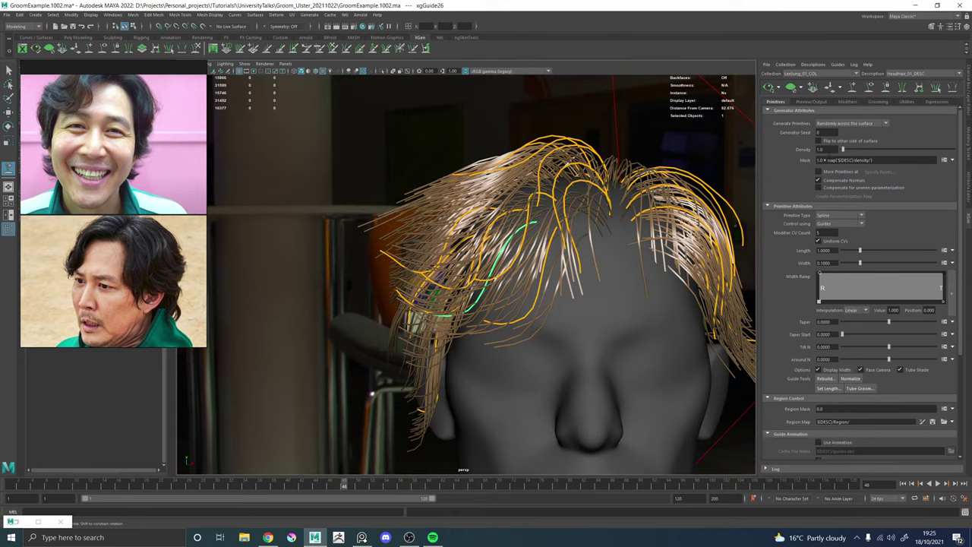
Set the hair density to 100 and the modifier CV count to 12.
click(834, 151)
key(Return)
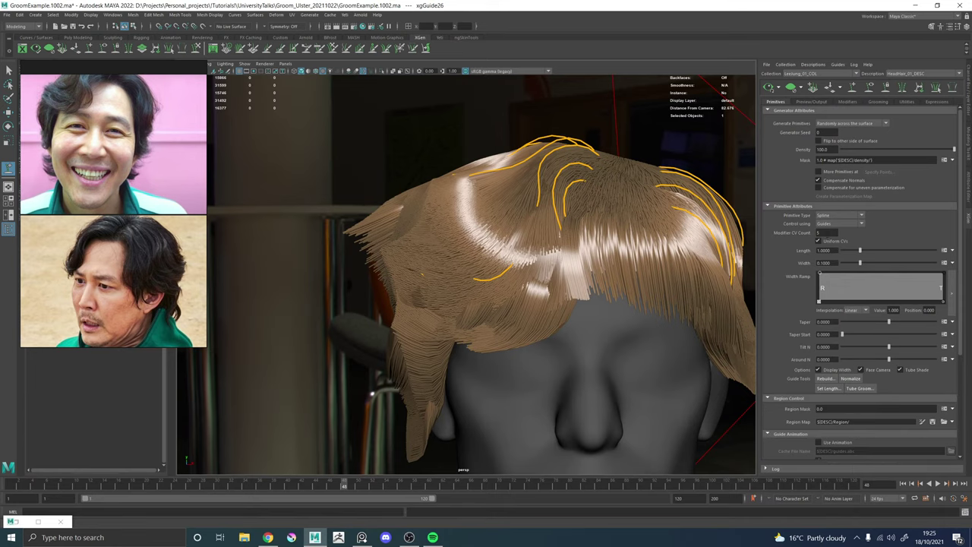
text(12)
key(Return)
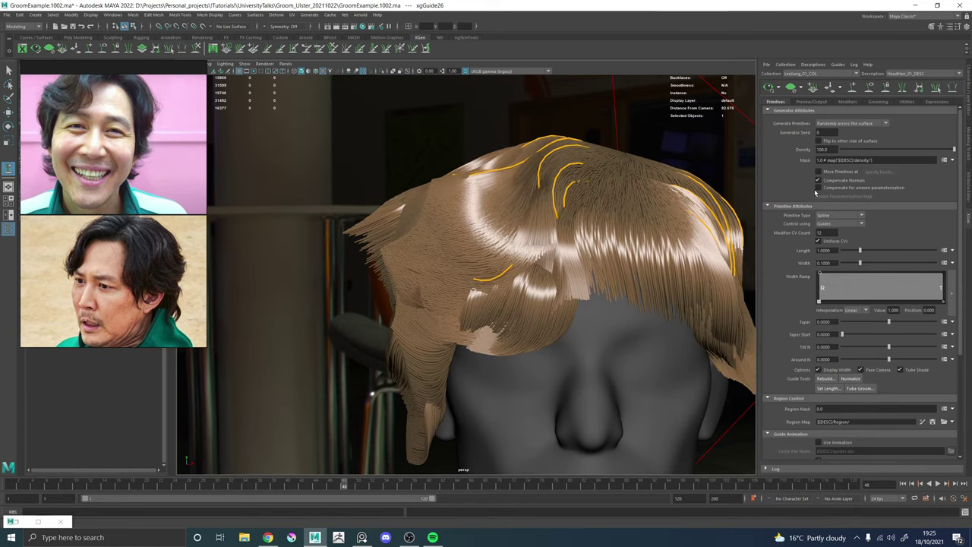
Set the hair's Taper to 0.81, Taper Start to 0.74 and Width to 0.01.
click(926, 321)
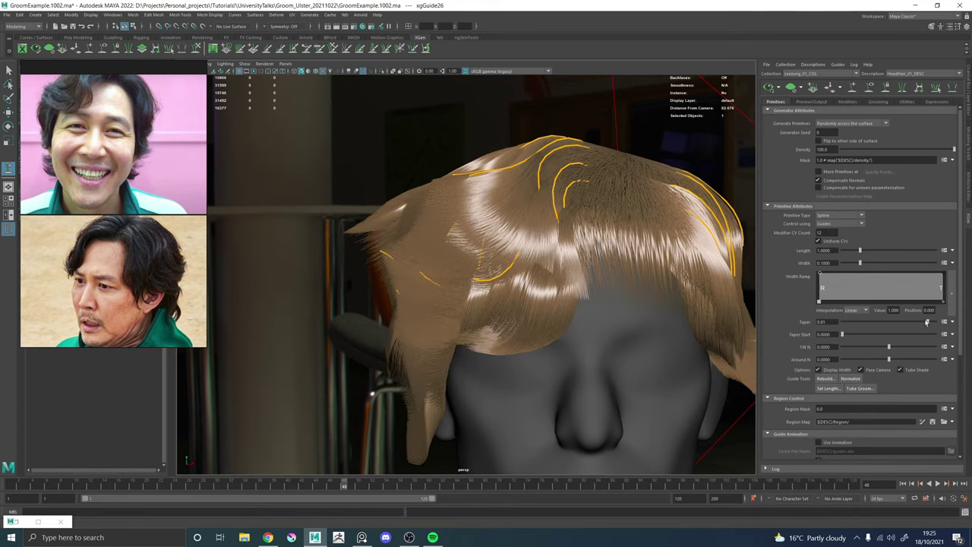
click(911, 335)
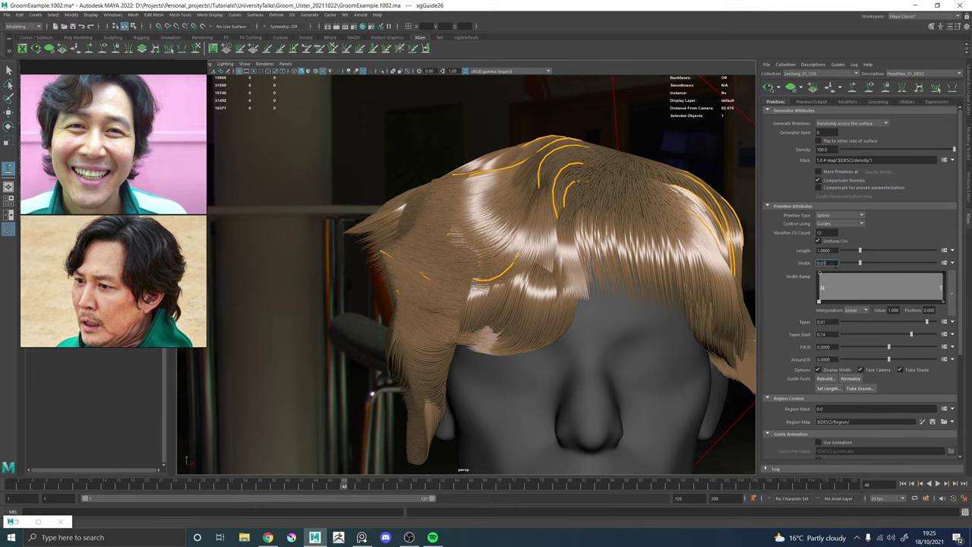
key(Return)
alt+drag(558, 181, 435, 112)
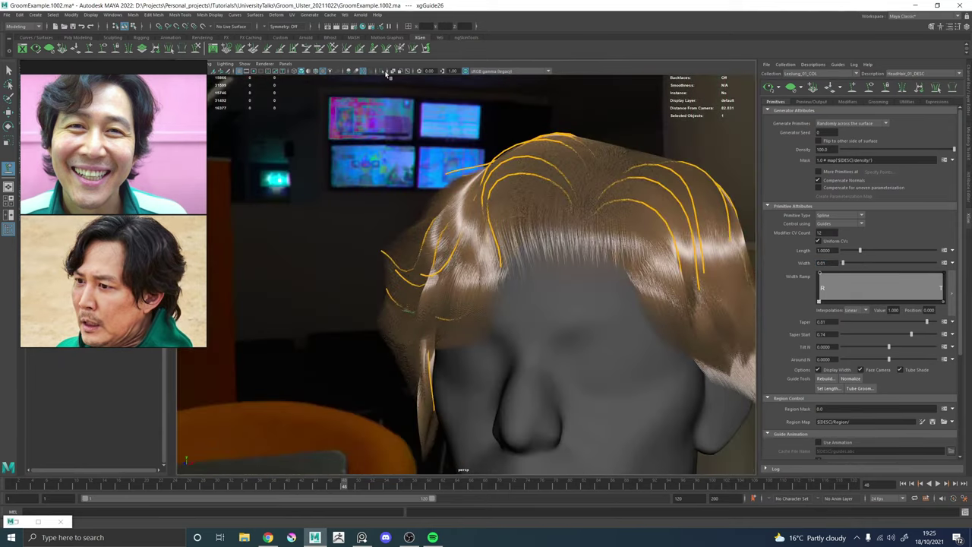
Inspect the anti-aliasing sample count options of the Hardware Renderer 2.0 settings and toggle ambient occlusion in the viewport.
click(276, 64)
click(316, 87)
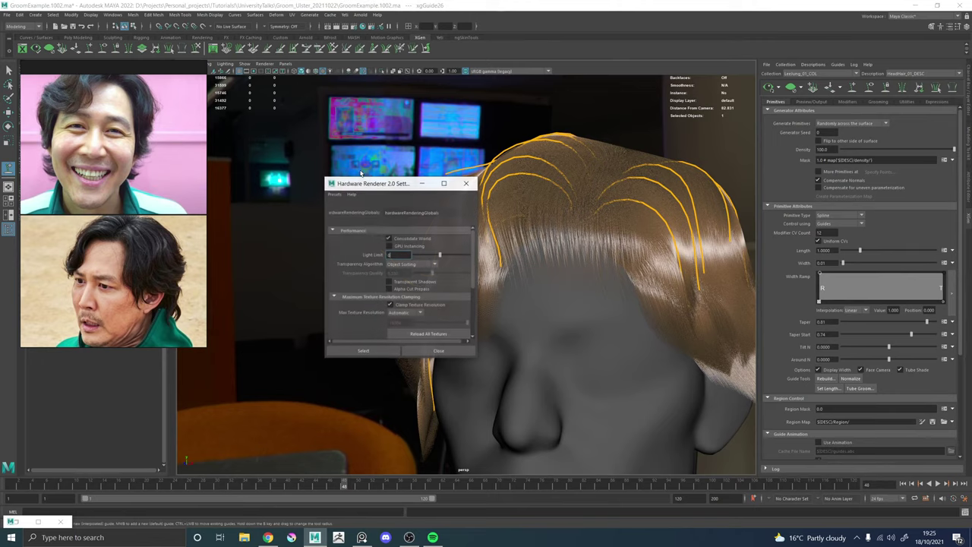
scroll(344, 306, down, 3)
click(353, 301)
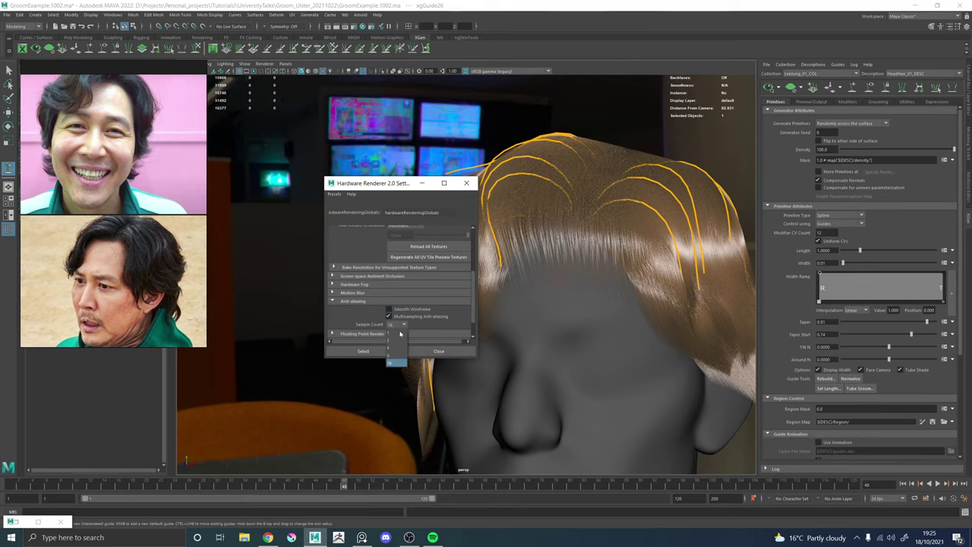
click(469, 183)
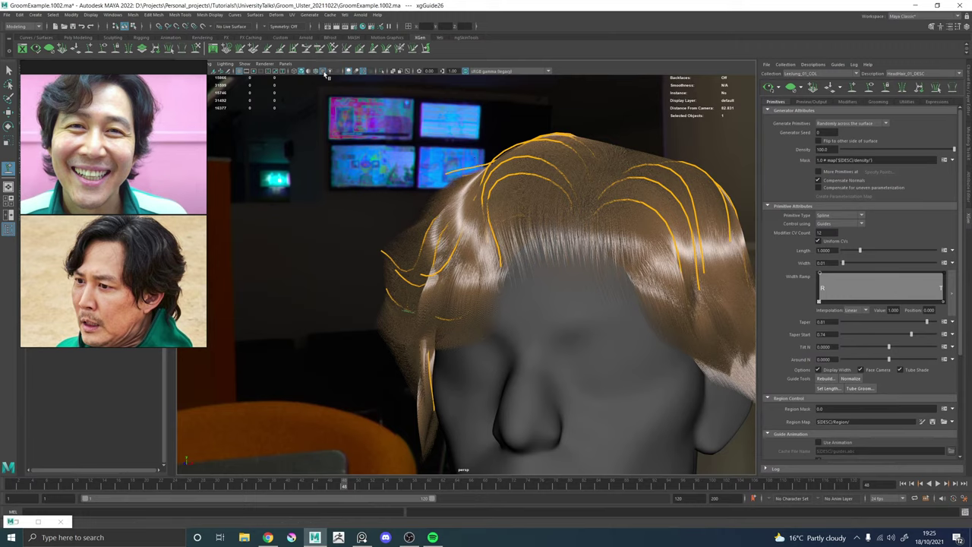
click(349, 72)
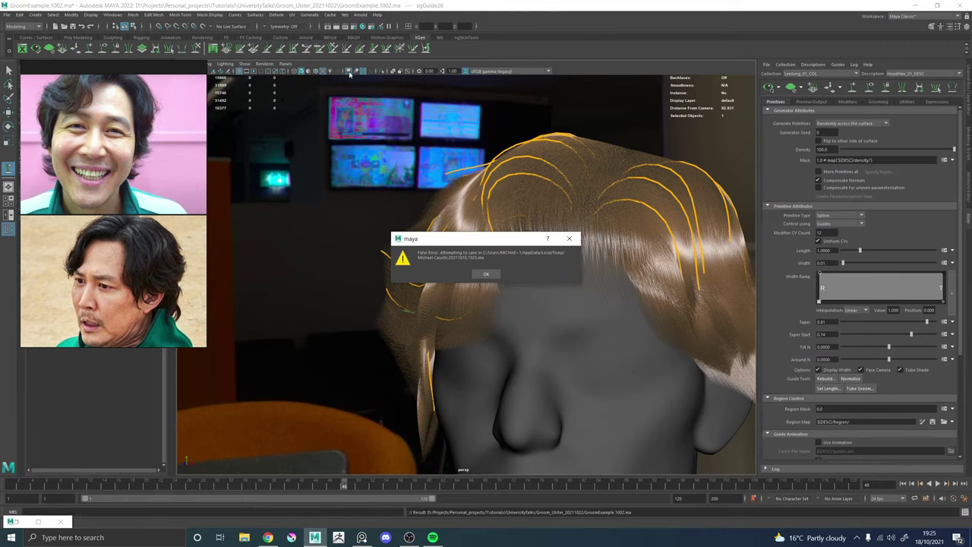
Acknowledge the fatal error, send the error report and return to the restarted empty scene.
click(484, 275)
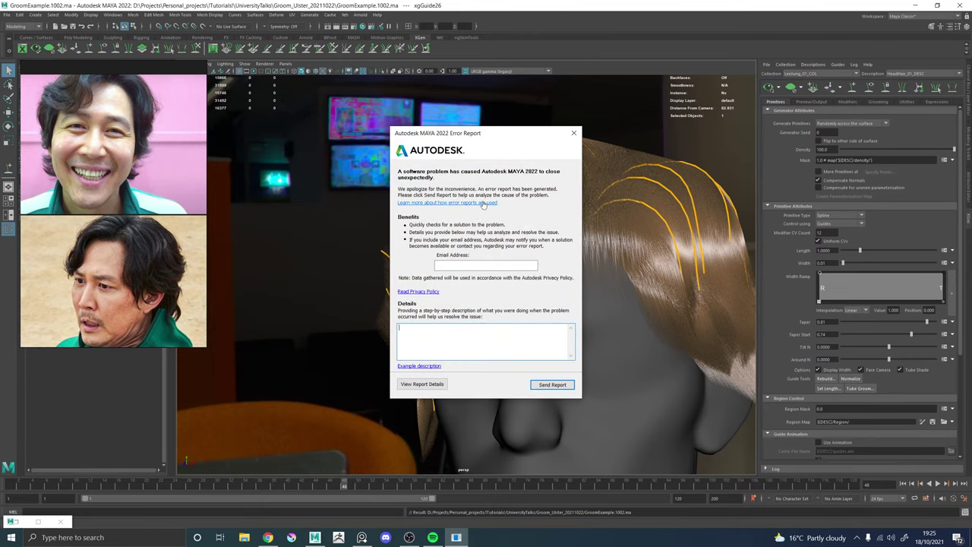
click(553, 385)
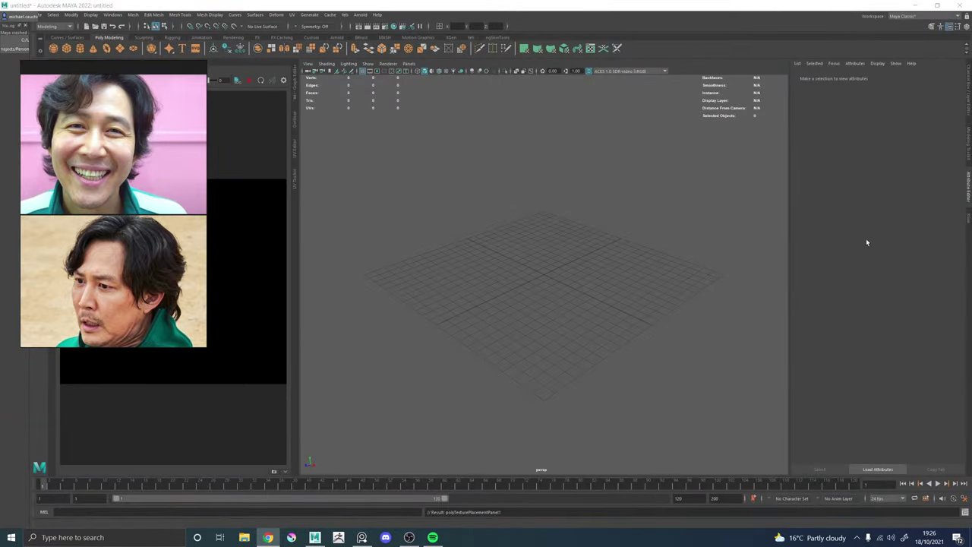
click(17, 44)
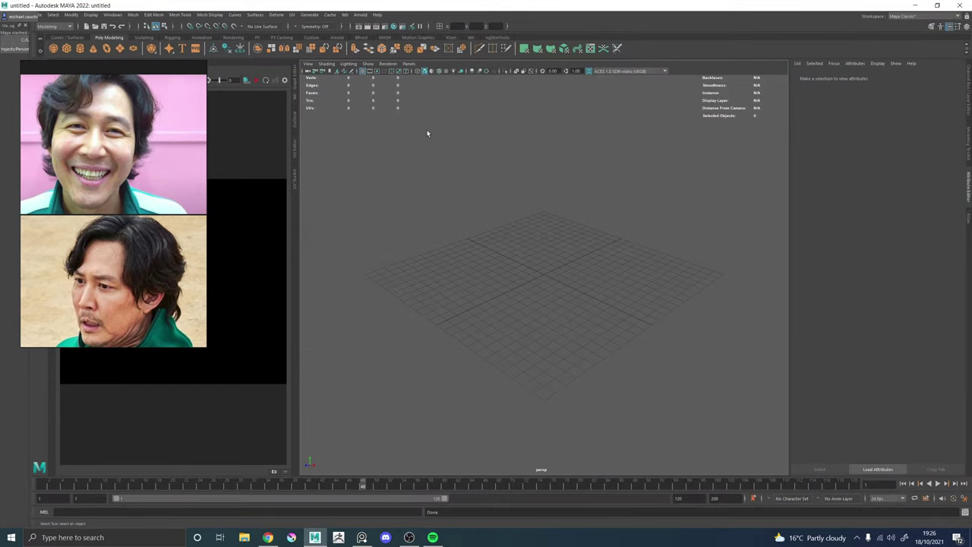
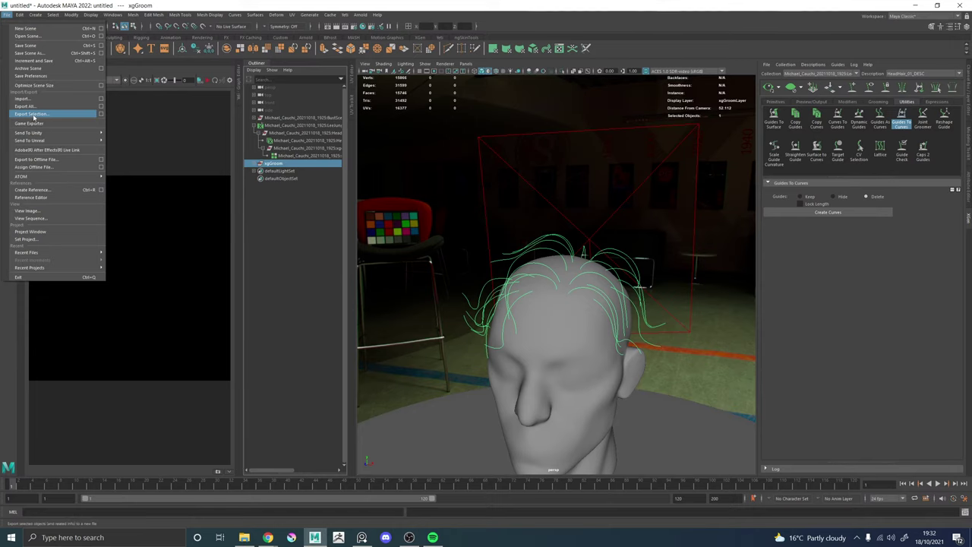
Export the selected xgGroom curve group as a Maya ASCII file named GuideBackup in the Groom_Ulster_20211022 project folder.
click(34, 114)
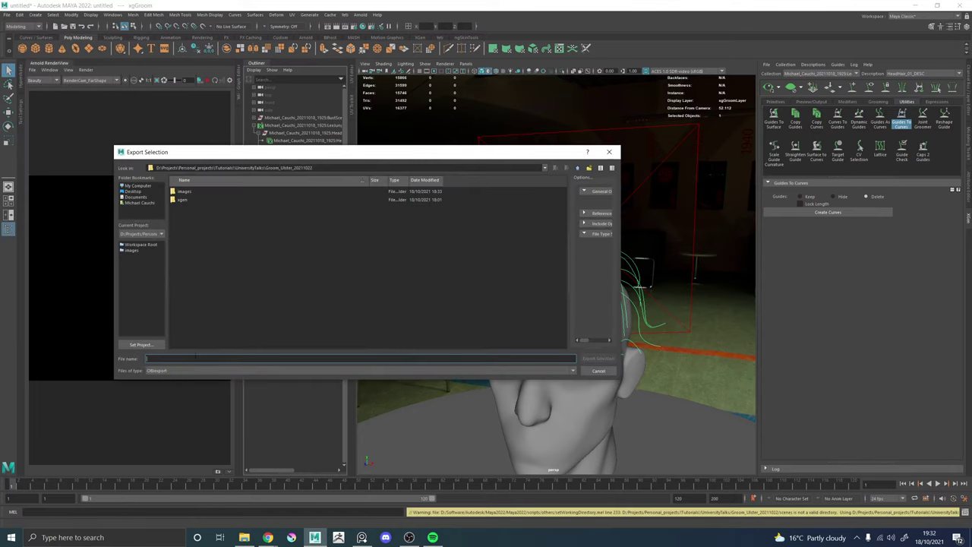
click(174, 370)
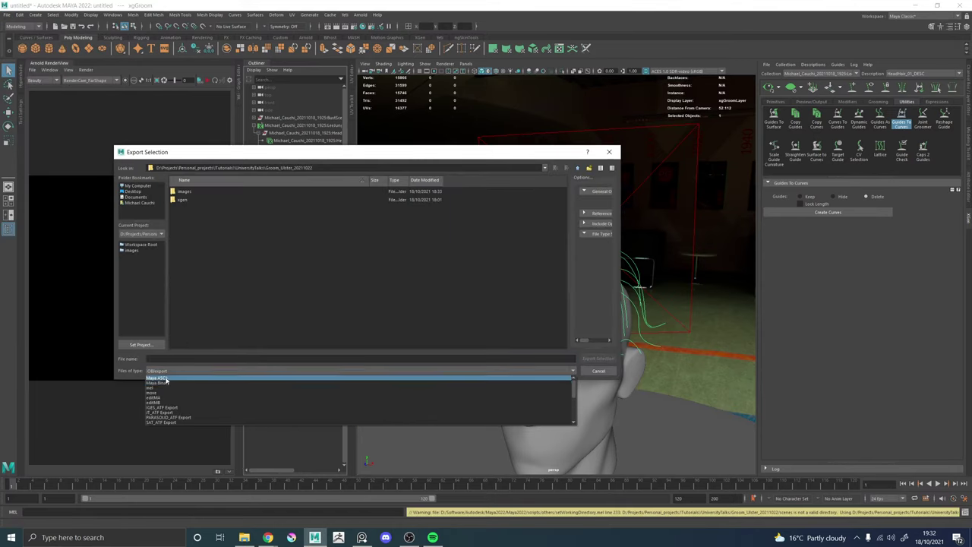
click(166, 378)
text(GuideBackup)
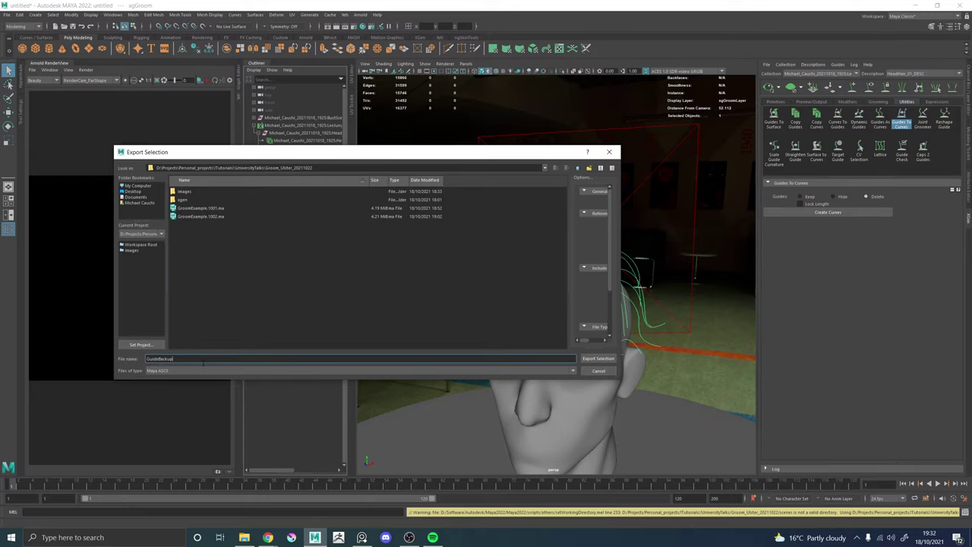
key(Return)
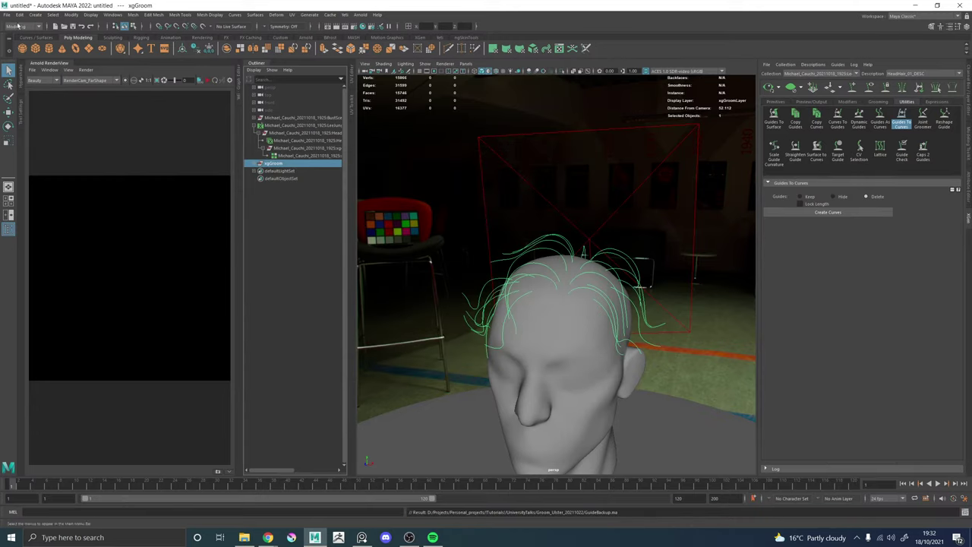
Open the scene GroomExample.1002.ma.
click(7, 14)
click(30, 31)
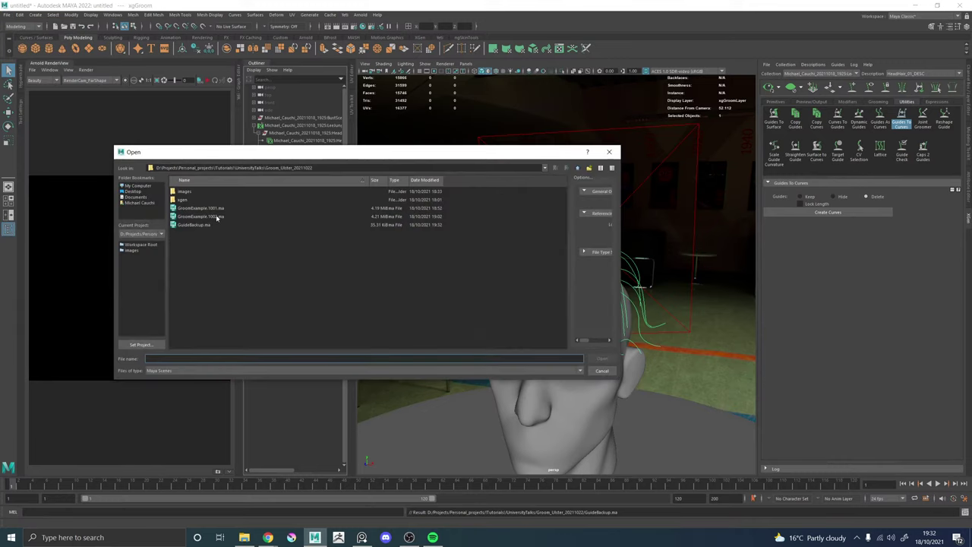
double_click(218, 217)
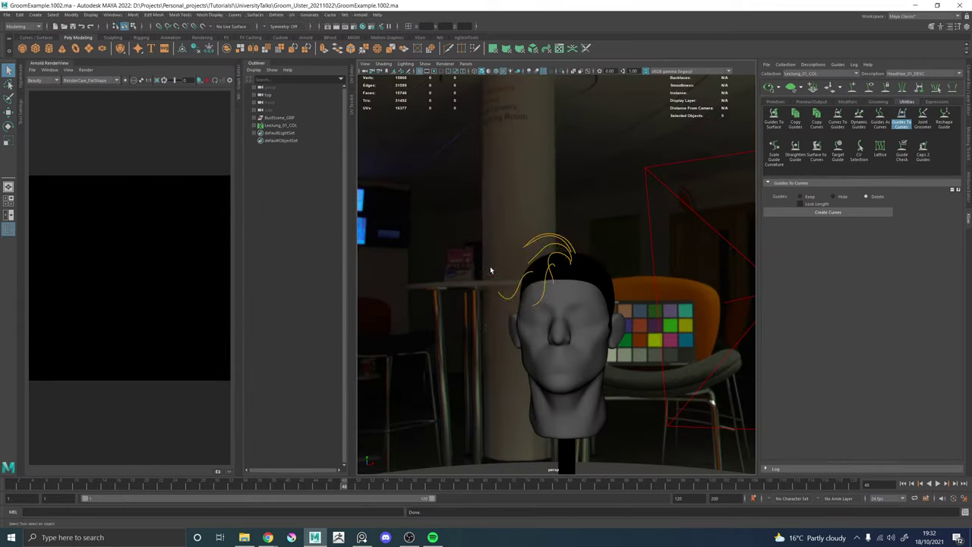
Clear the hair preview and delete all the old guides on the head.
alt+drag(596, 258, 558, 298)
alt+right_drag(558, 298, 653, 304)
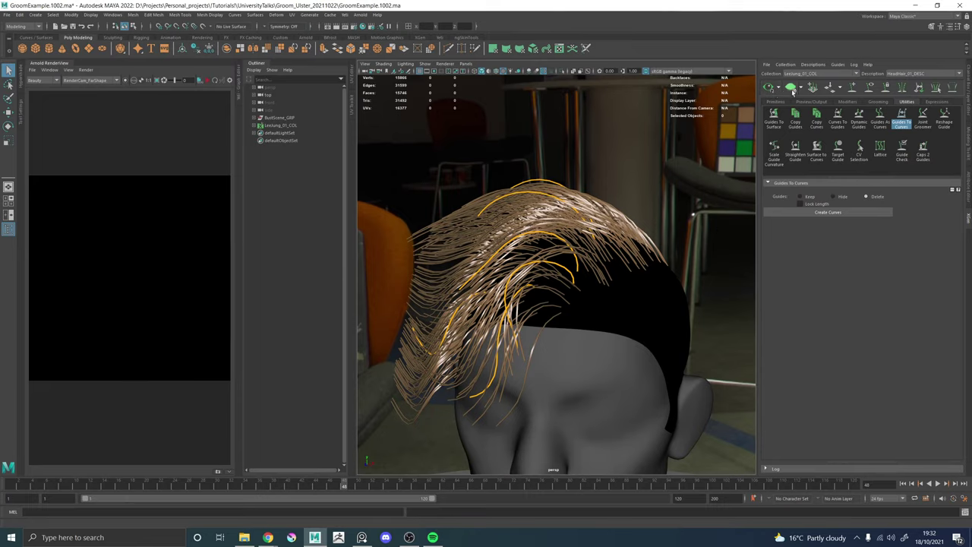
click(792, 89)
drag(440, 195, 587, 313)
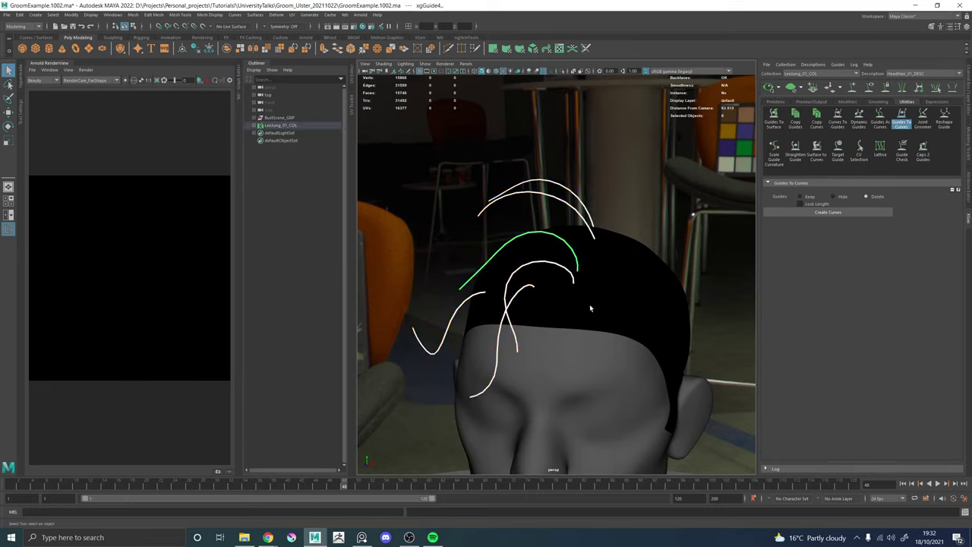
key(Delete)
Import GuideBackup.ma into the scene.
click(6, 14)
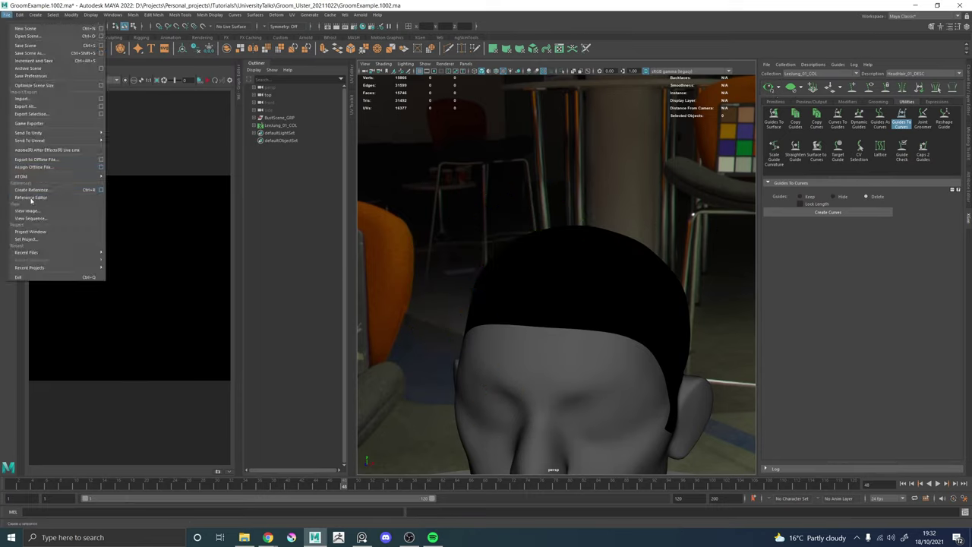
click(23, 100)
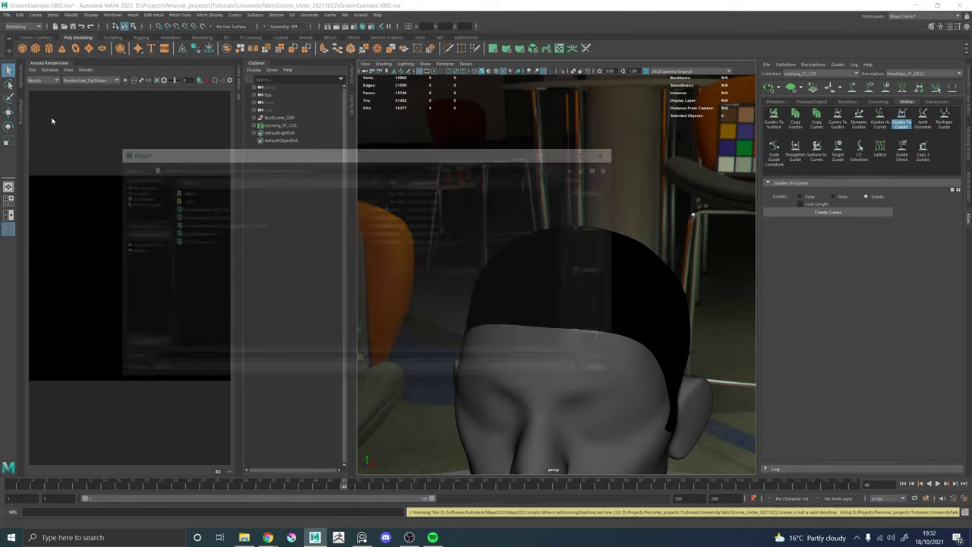
double_click(200, 235)
Select all the imported curves and convert them to guides in HeadHair_01_DESC, deleting the source curves.
drag(430, 168, 608, 339)
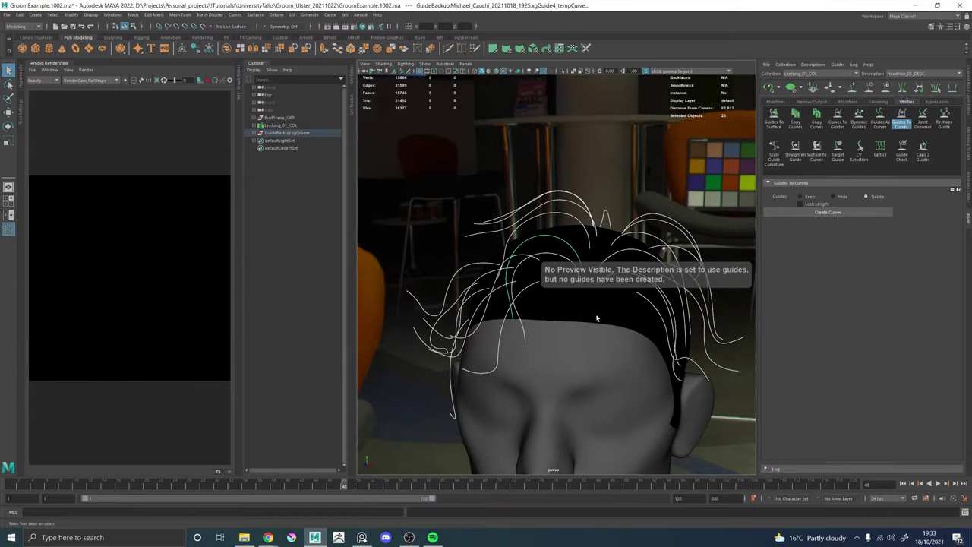
click(904, 121)
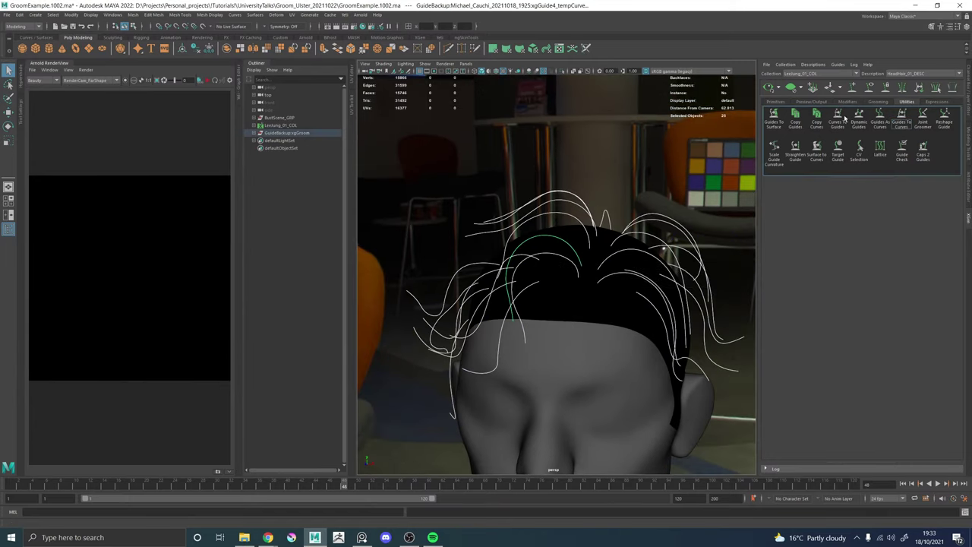
click(837, 115)
click(818, 254)
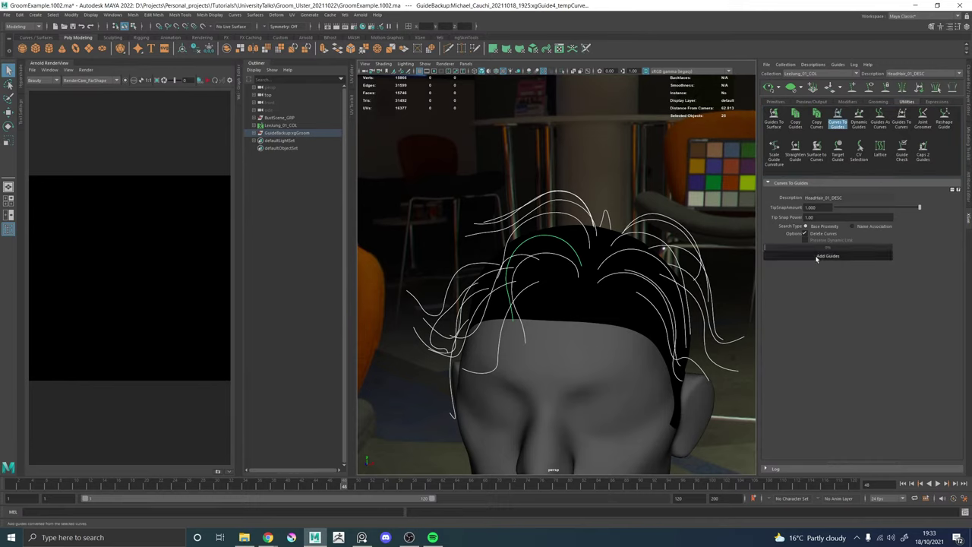
Check the converted guides around the head and save the scene incrementally as GroomExample.1003.ma.
alt+right_drag(636, 216, 391, 186)
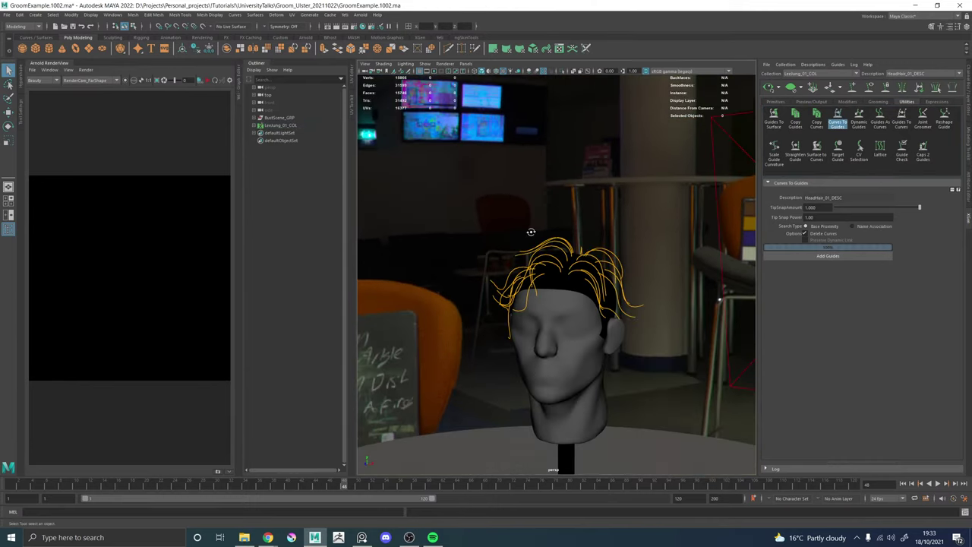
alt+drag(531, 232, 630, 262)
alt+right_drag(433, 266, 630, 285)
alt+drag(551, 282, 564, 292)
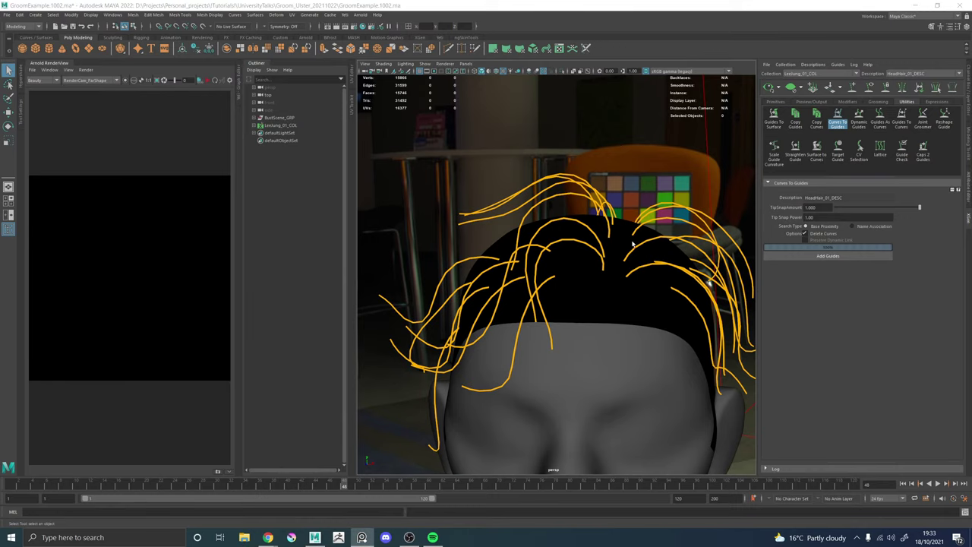
alt+drag(632, 243, 553, 196)
key(ctrl+alt+s)
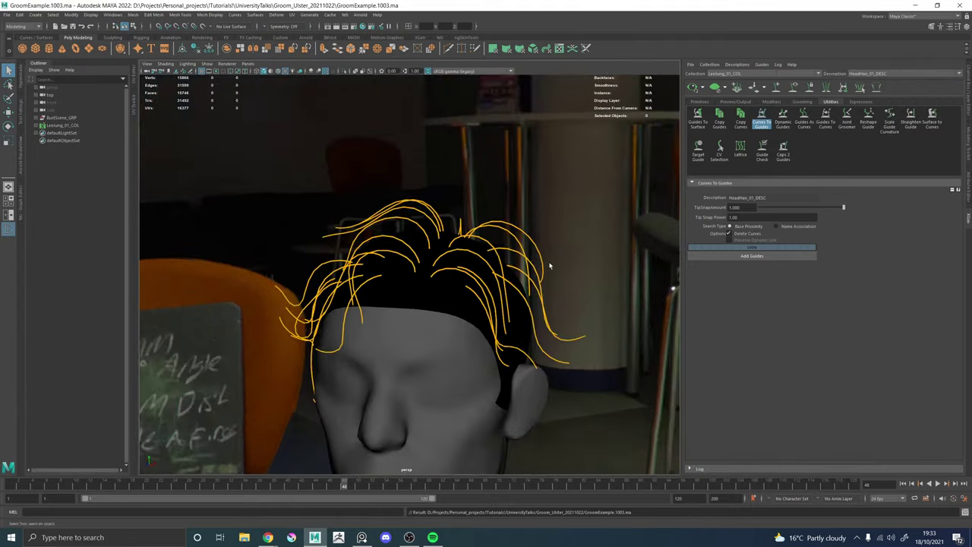
Generate the XGen hair preview from the restored guides and set the density to 100.
alt+drag(410, 266, 470, 258)
scroll(410, 251, up, 3)
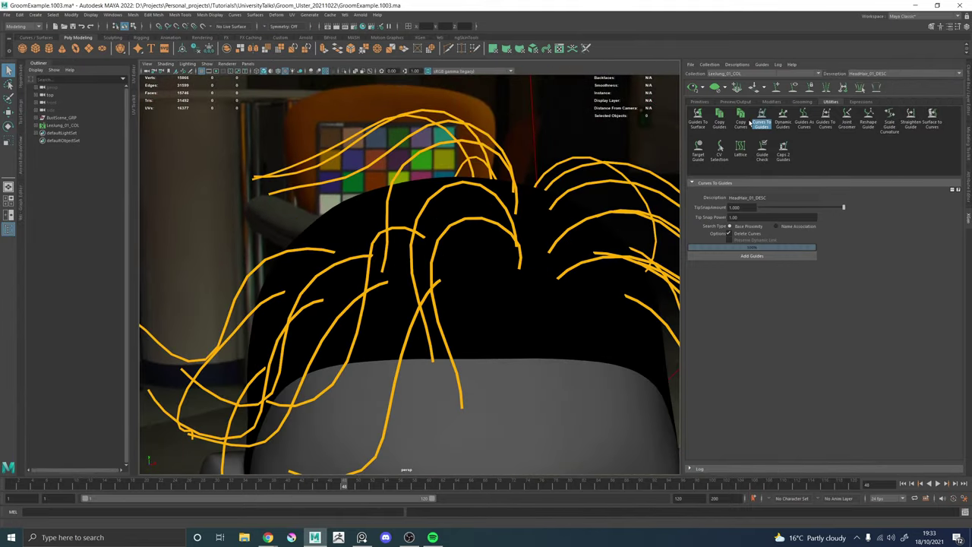
click(698, 102)
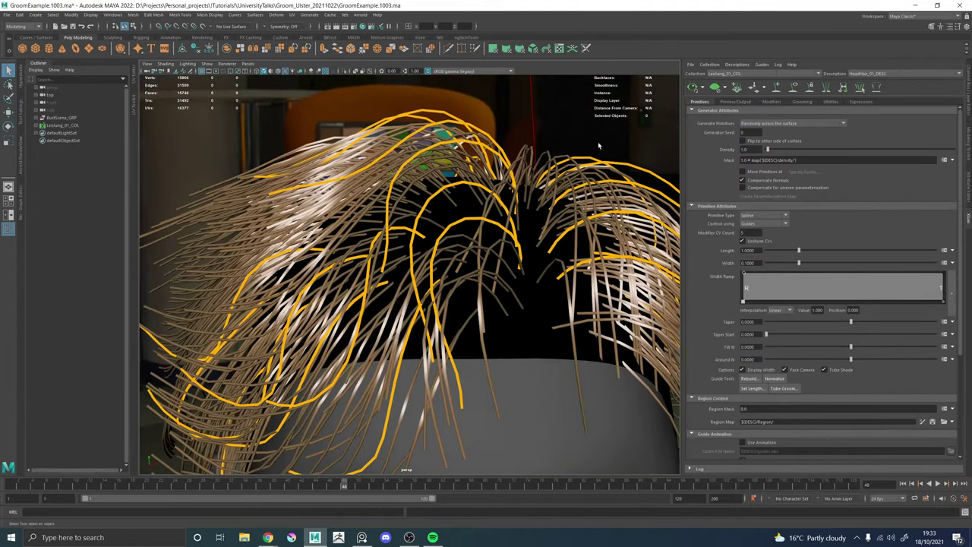
scroll(562, 214, down, 5)
alt+middle_drag(562, 215, 546, 194)
scroll(546, 194, up, 4)
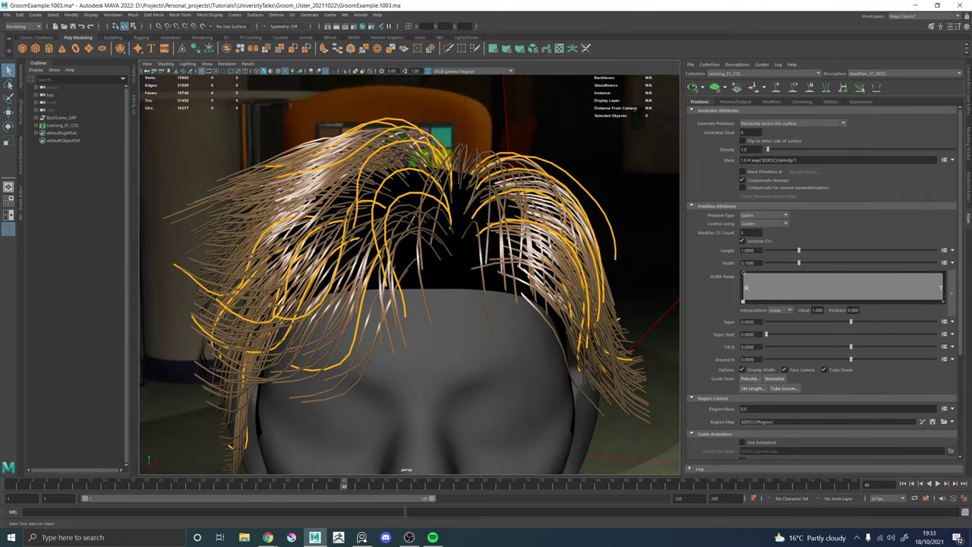
key(Return)
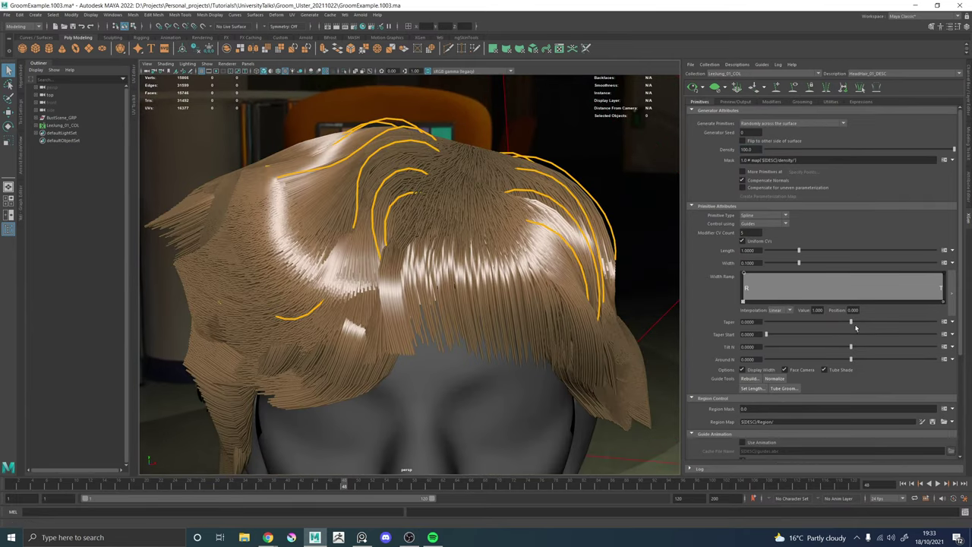
Set the hair's modifier CV count to 12, Width to 0.01, Taper Start to 0.77 and Taper to about 0.635.
drag(899, 320, 910, 335)
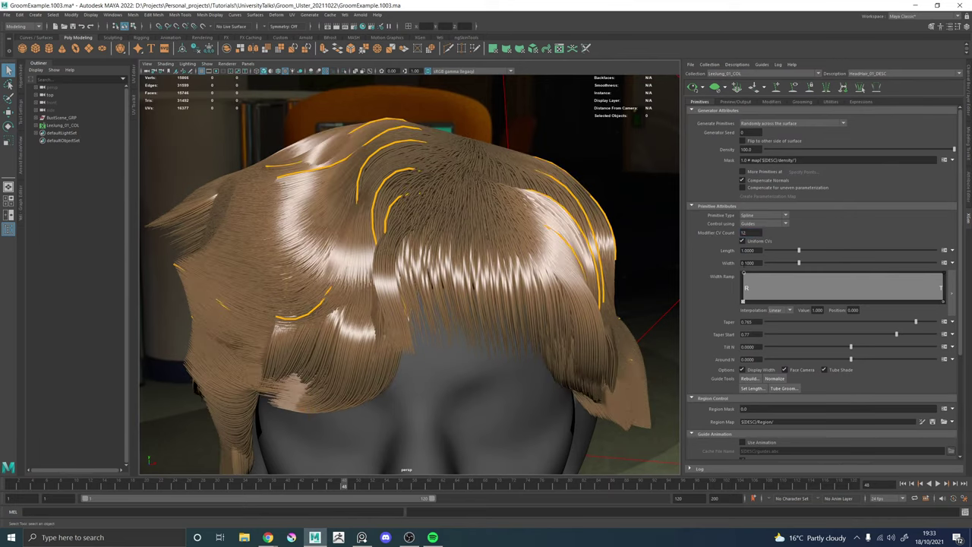
key(ctrl+z)
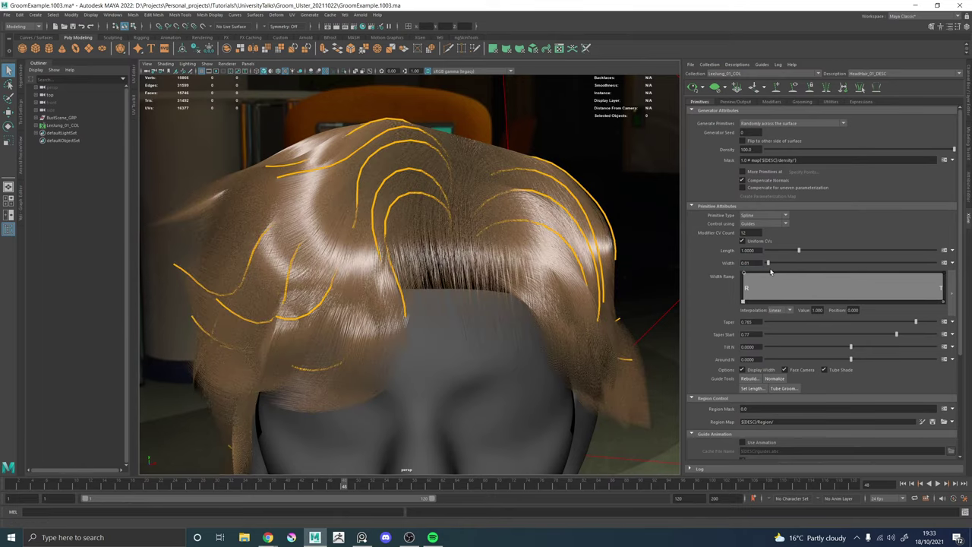
alt+right_drag(438, 248, 415, 256)
alt+drag(414, 256, 435, 261)
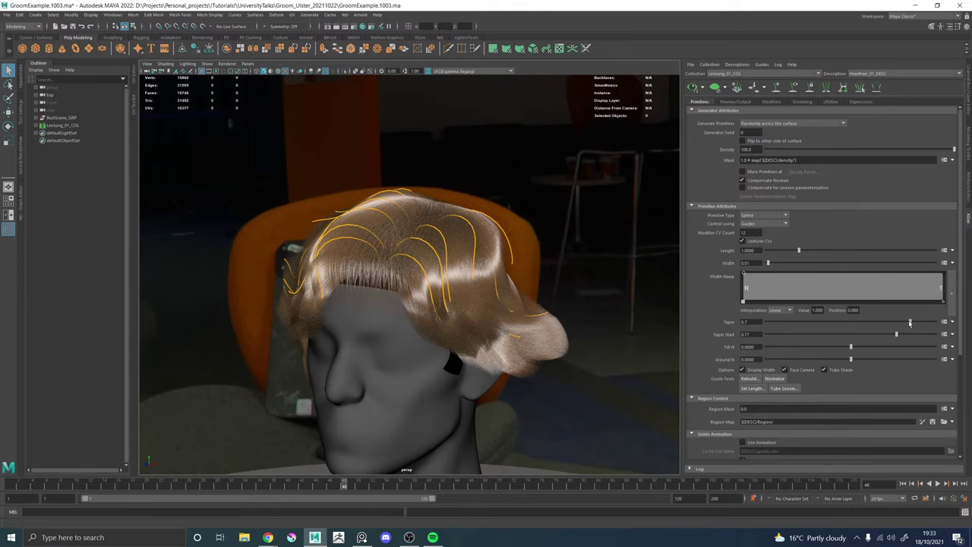
alt+right_drag(434, 281, 460, 290)
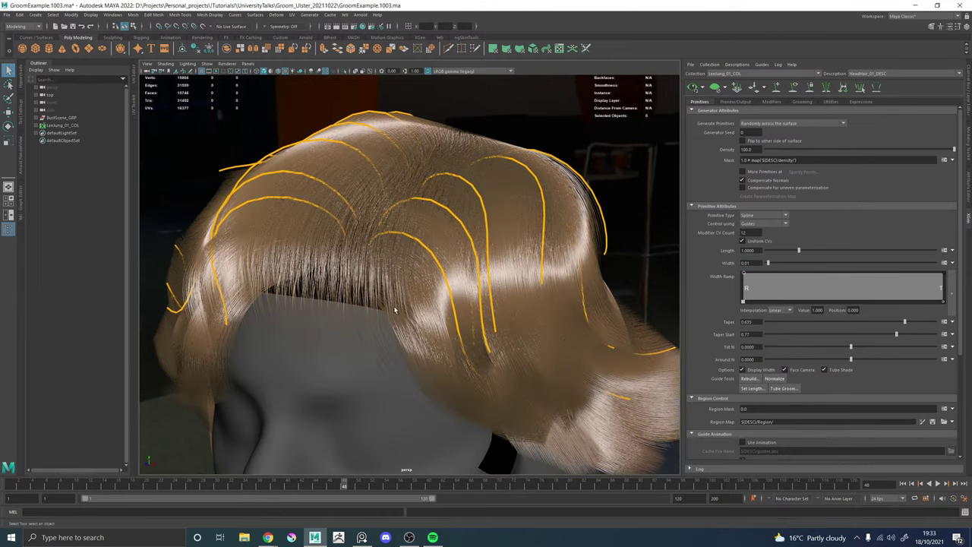
Examine the dense hair preview up close along the forehead hairline and around the front of the head.
alt+middle_drag(479, 353, 417, 269)
alt+right_drag(417, 269, 433, 274)
alt+middle_drag(326, 235, 404, 257)
alt+drag(404, 257, 476, 368)
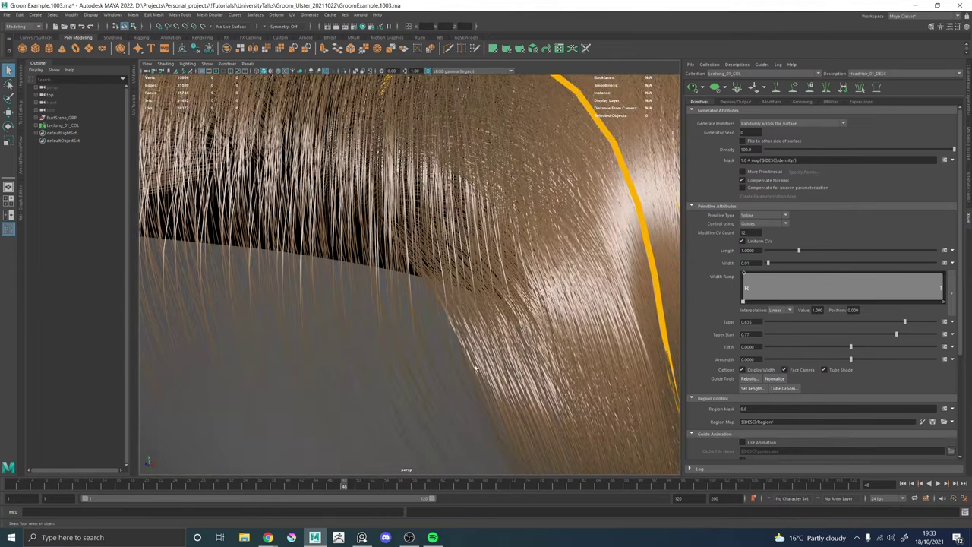
alt+right_drag(507, 328, 262, 270)
alt+right_drag(474, 263, 357, 255)
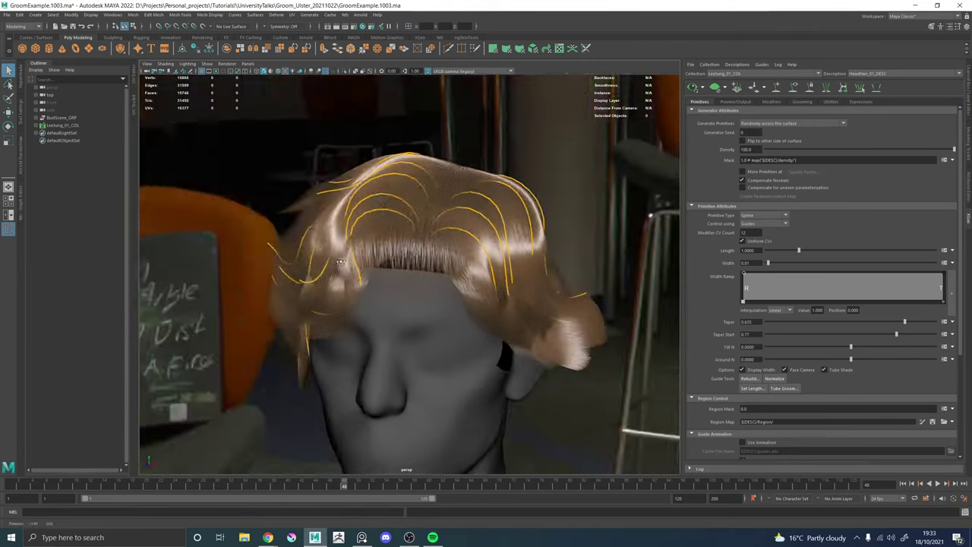
alt+drag(357, 255, 418, 254)
Clear the XGen hair preview so only the guides remain, and save the scene.
click(716, 88)
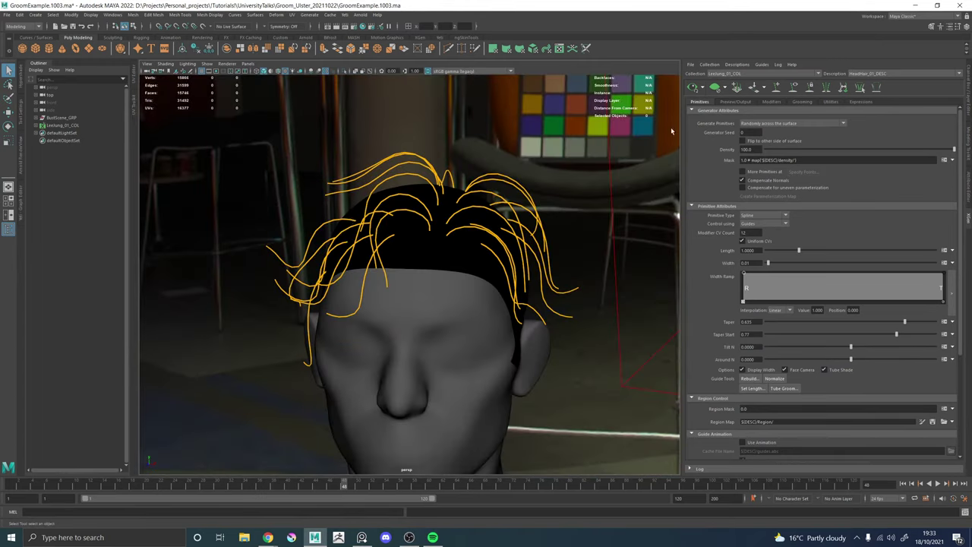
alt+drag(379, 163, 524, 163)
alt+right_drag(523, 163, 308, 176)
key(ctrl+s)
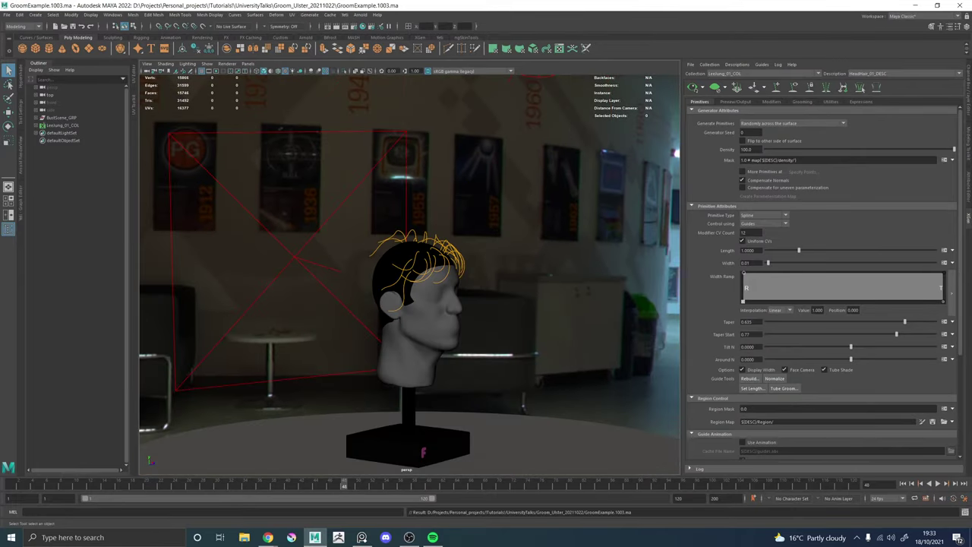
Add a new XGen guide on the scalp just behind the head's left ear, near the nape.
key(f)
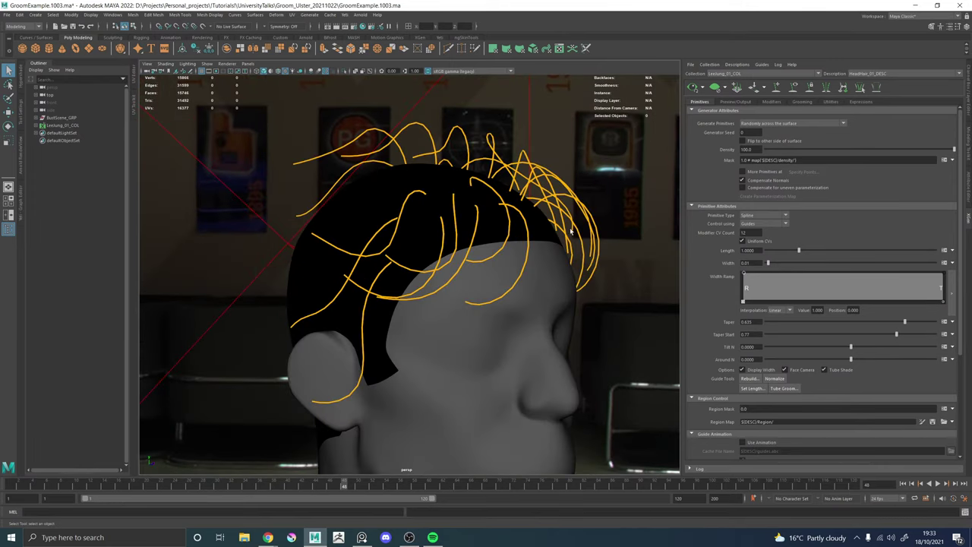
alt+middle_drag(366, 219, 408, 243)
click(775, 87)
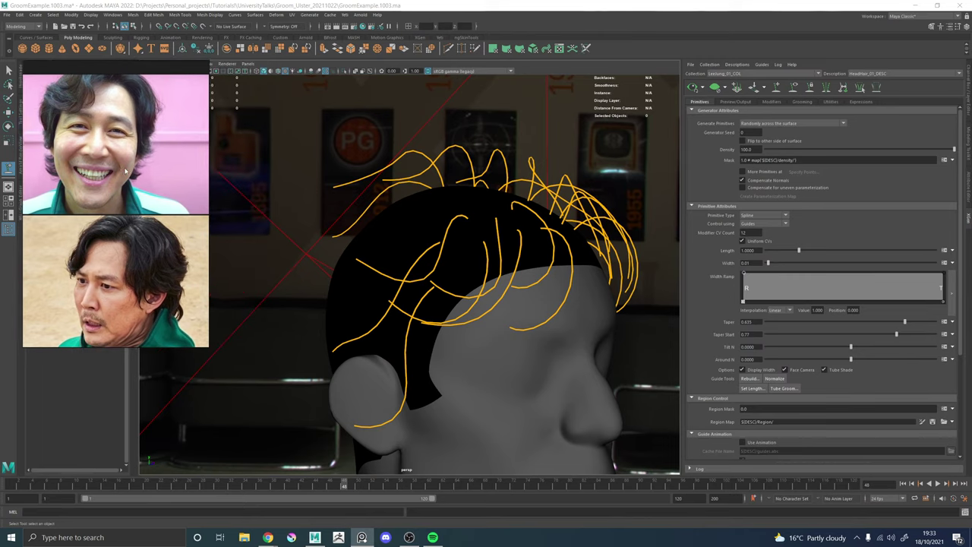
alt+drag(424, 251, 443, 255)
alt+right_drag(385, 247, 446, 276)
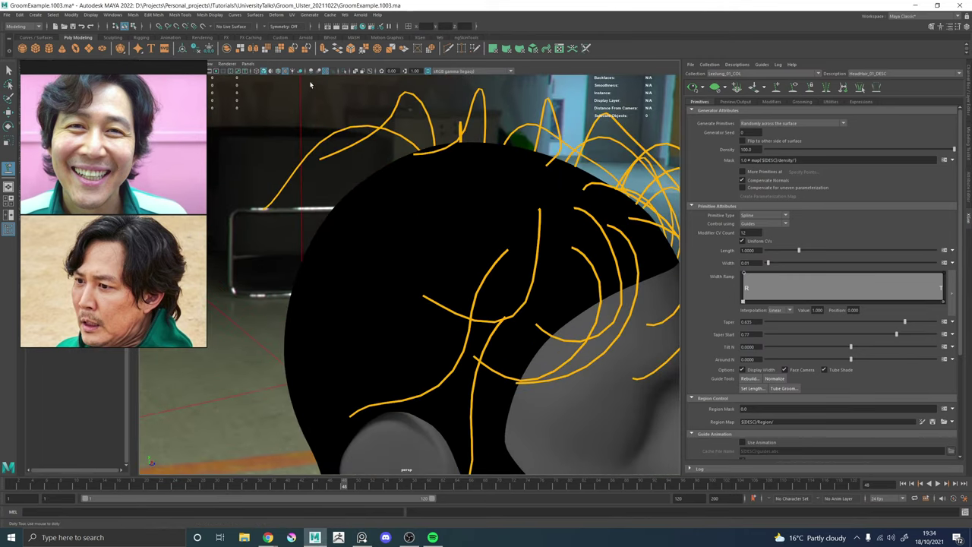
alt+drag(373, 162, 313, 274)
alt+drag(486, 269, 380, 254)
alt+right_drag(524, 281, 462, 293)
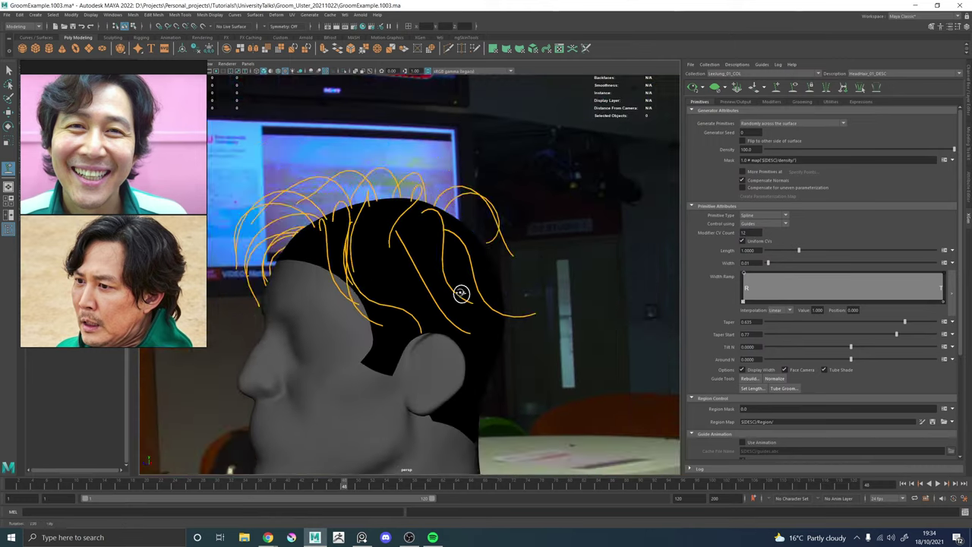
alt+drag(462, 293, 394, 281)
alt+middle_drag(393, 281, 441, 194)
alt+right_drag(364, 292, 408, 304)
alt+drag(372, 334, 399, 307)
alt+middle_drag(399, 307, 395, 236)
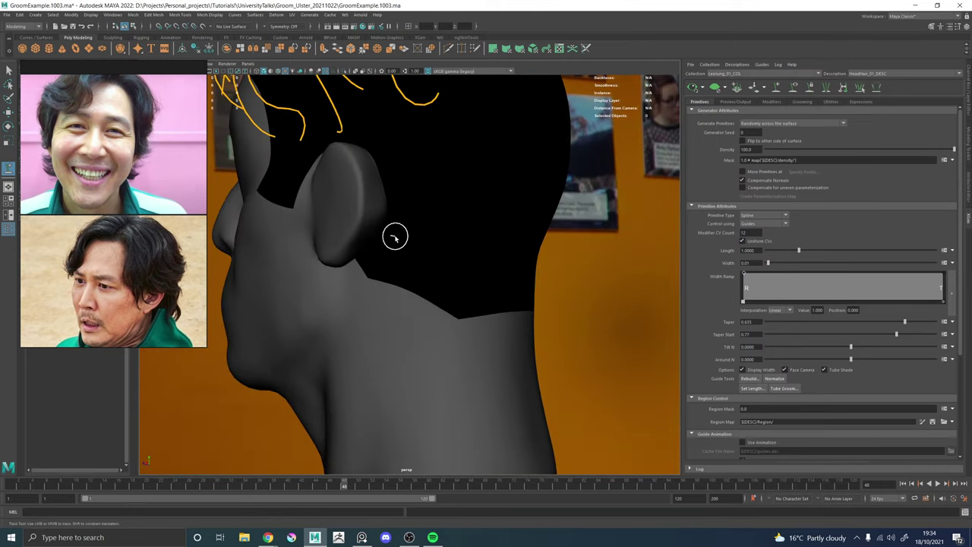
alt+drag(411, 221, 503, 267)
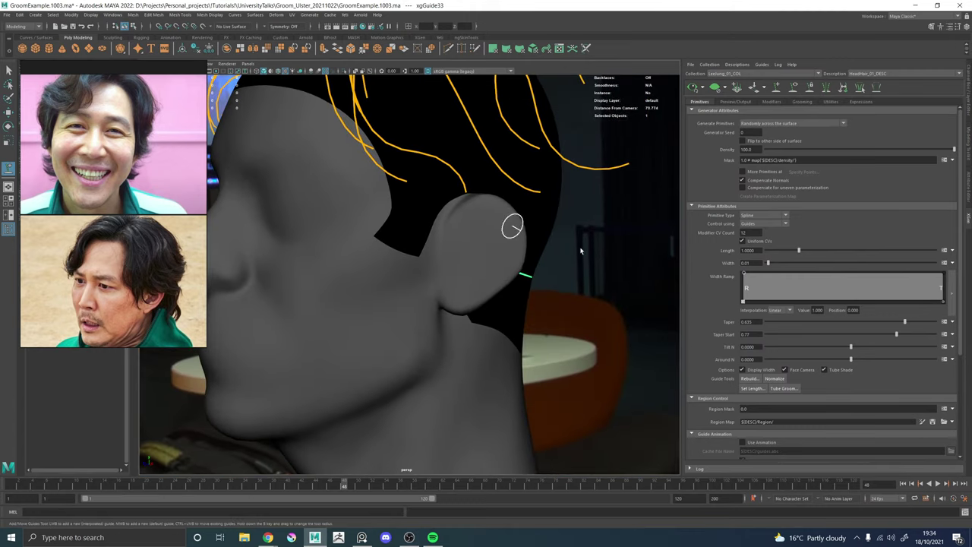
Copy the shape of the long swept-back guide above the left ear and paste it onto the new guide behind the ear.
alt+drag(575, 214, 631, 208)
alt+right_drag(631, 208, 520, 258)
key(w)
click(567, 199)
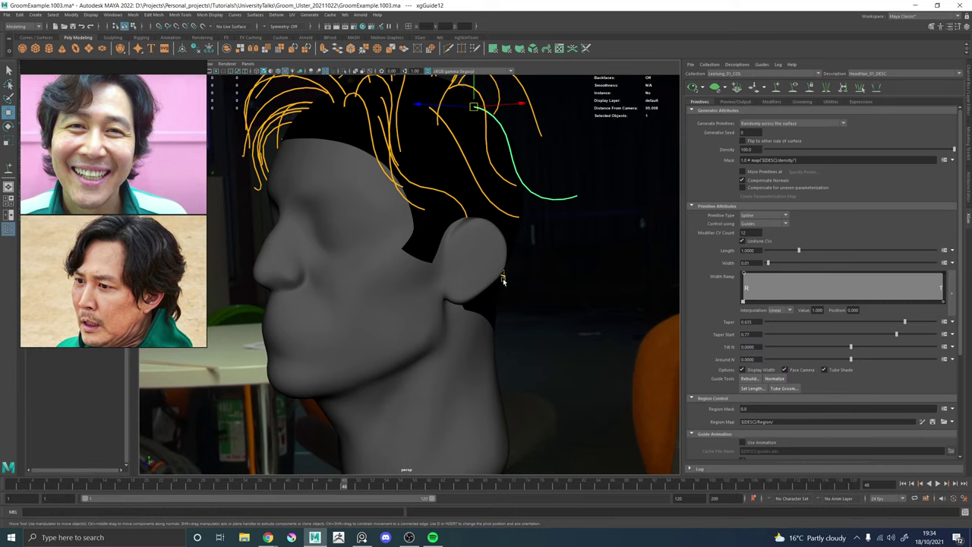
click(503, 280)
right_drag(568, 277, 532, 278)
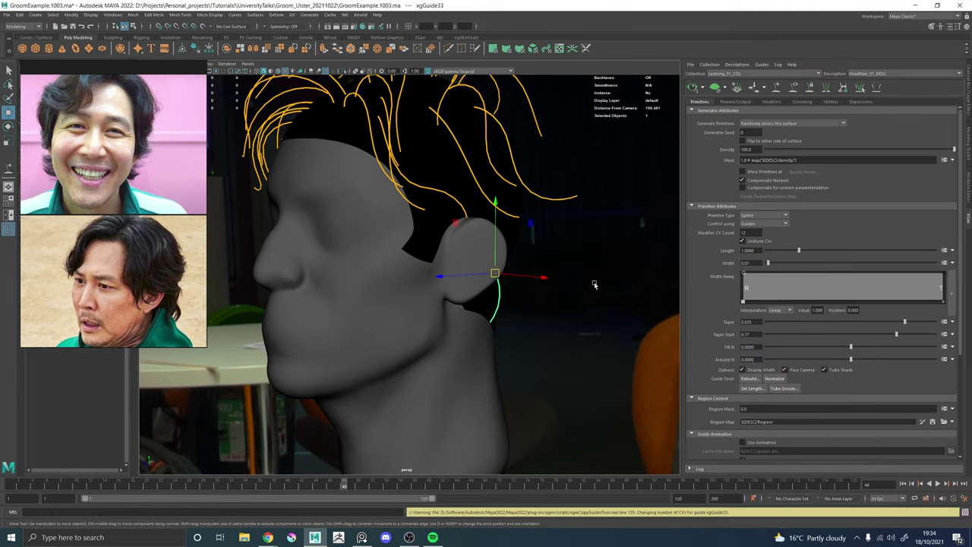
alt+drag(594, 285, 535, 272)
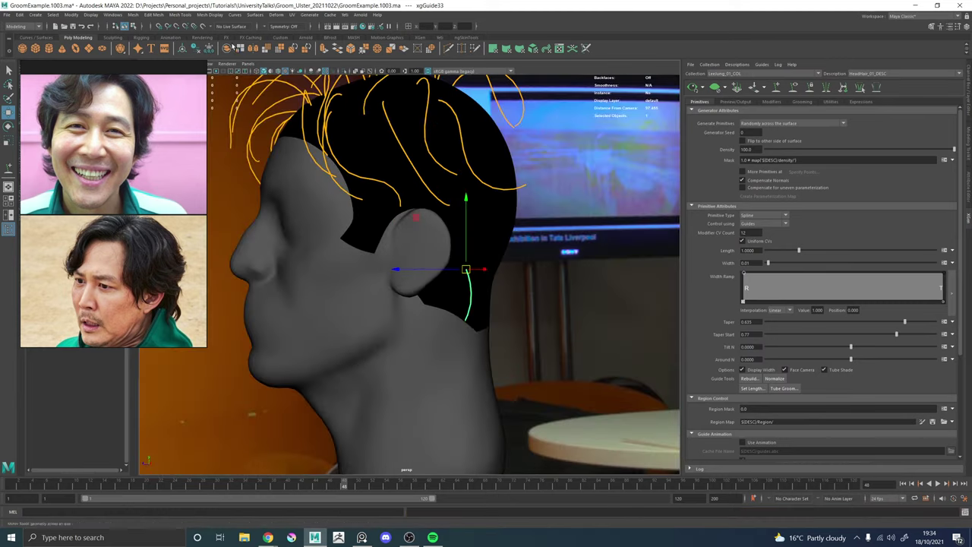
Try sculpting the new guide behind the left ear into a longer strand hanging down behind the neck.
click(422, 38)
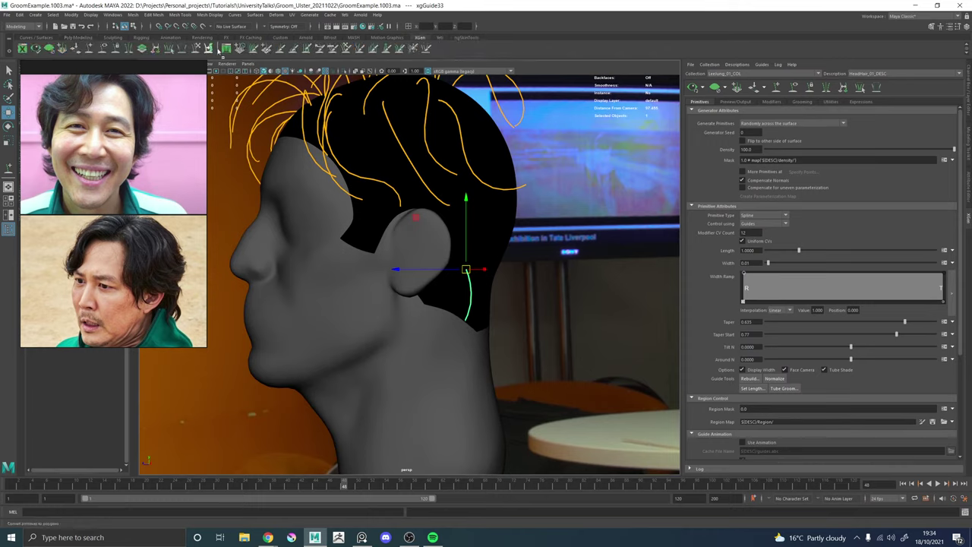
click(213, 48)
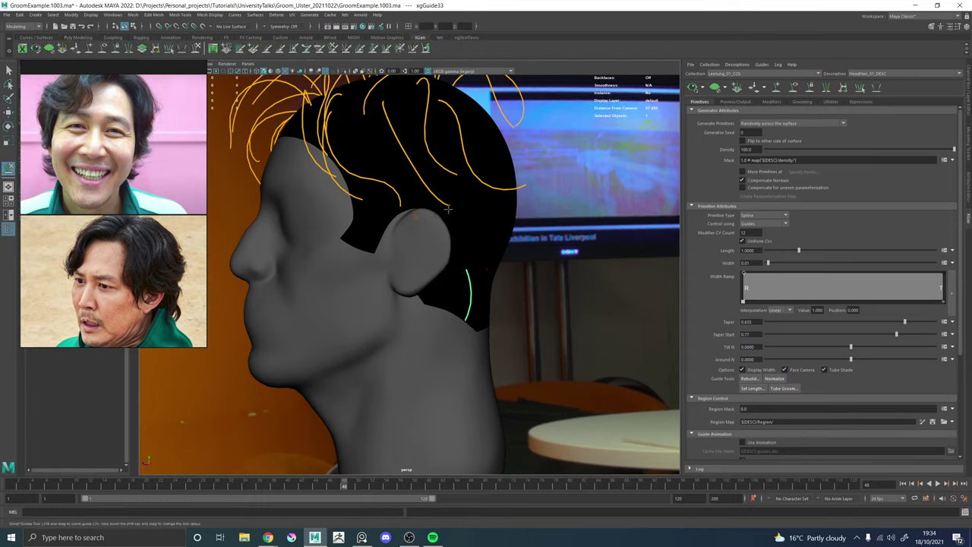
alt+drag(447, 275, 493, 325)
mouse_move(454, 363)
mouse_down()
mouse_move(490, 387)
mouse_move(471, 359)
mouse_move(421, 341)
mouse_up()
alt+right_drag(418, 317, 503, 332)
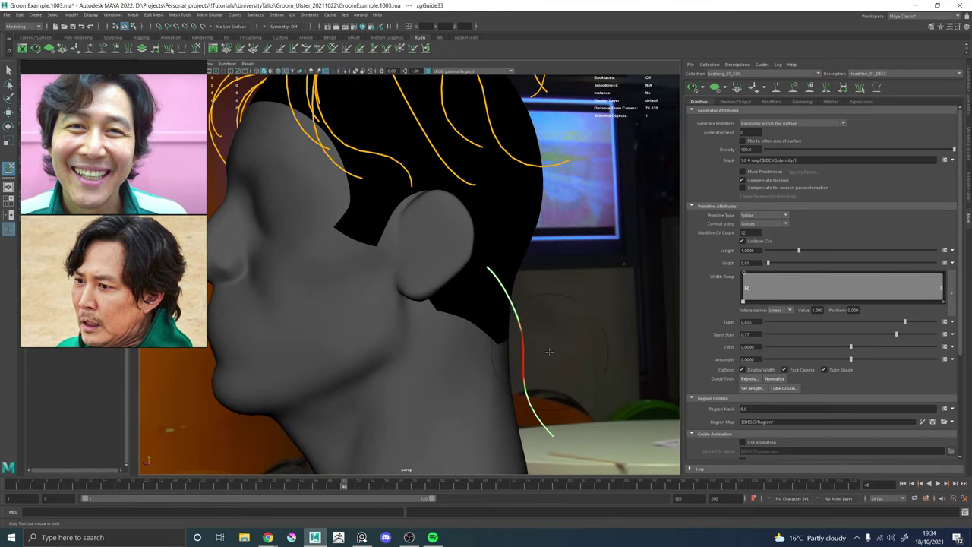
mouse_move(549, 351)
alt+mouse_down()
mouse_move(458, 355)
mouse_move(436, 389)
mouse_move(405, 402)
mouse_move(429, 359)
mouse_move(442, 289)
mouse_move(404, 386)
mouse_move(568, 342)
mouse_move(480, 345)
alt+mouse_up()
mouse_move(571, 337)
alt+mouse_down()
mouse_move(573, 326)
mouse_move(458, 329)
alt+mouse_up()
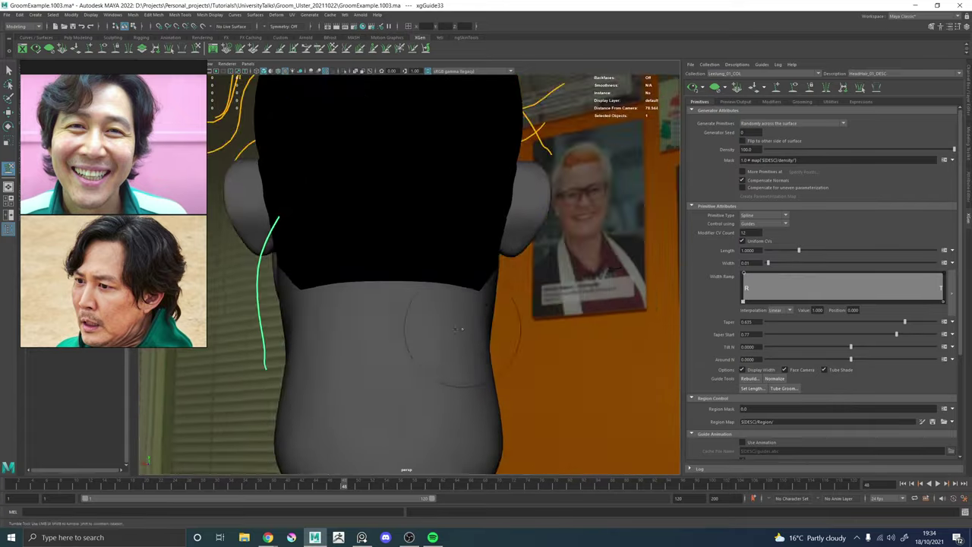
Try bending the guide's lower half outward from the neck, and revert the guide to its short pasted shape.
alt+middle_drag(329, 319, 509, 333)
mouse_move(448, 349)
alt+mouse_down()
mouse_move(372, 369)
mouse_move(360, 333)
alt+mouse_up()
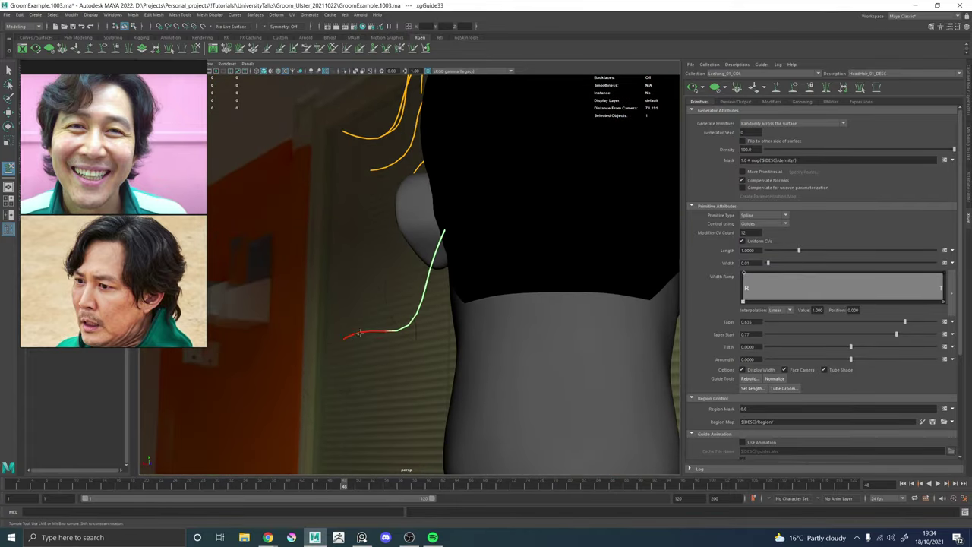
drag(433, 268, 420, 269)
drag(405, 324, 597, 326)
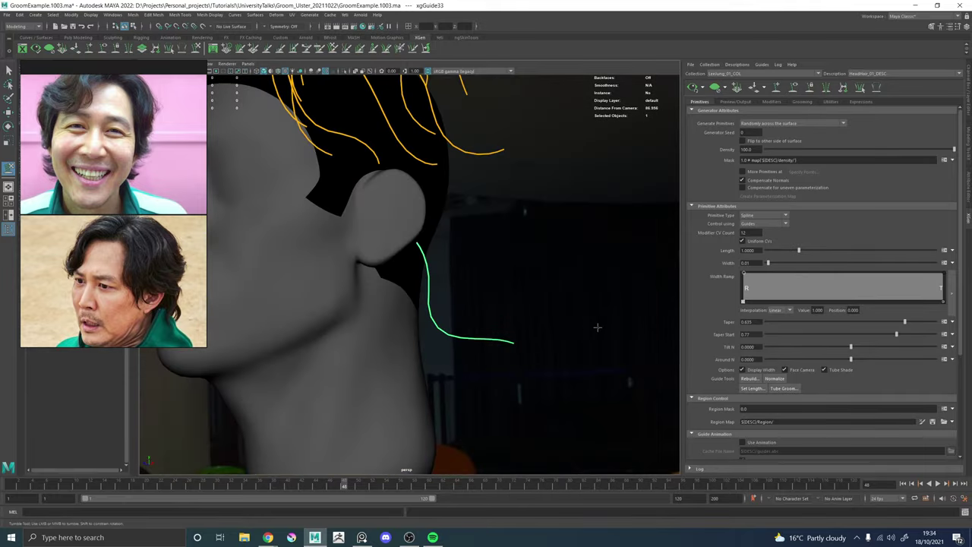
key(w)
right_drag(471, 337, 465, 322)
alt+drag(484, 300, 482, 282)
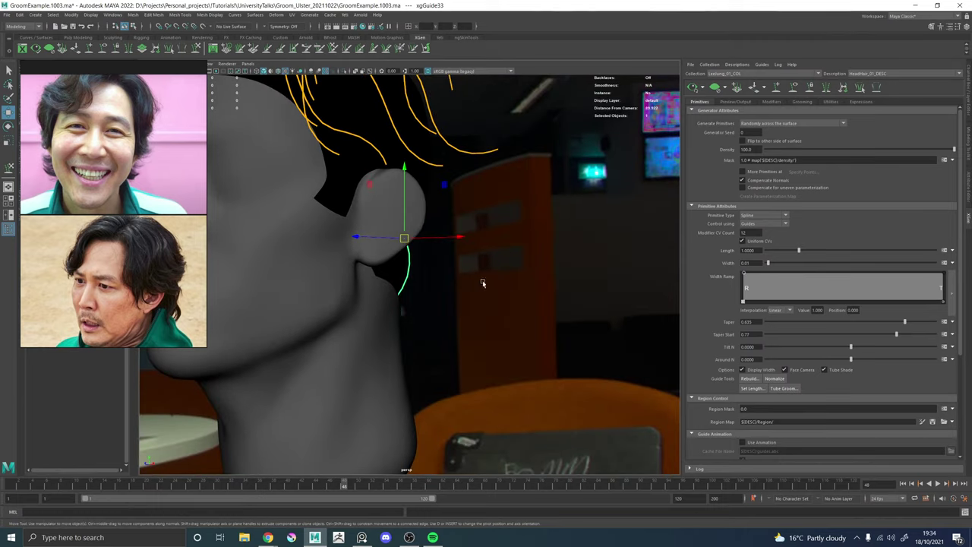
Sculpt the guide behind the left ear into a longer S-curve that falls below the ear and flicks away from the neck.
click(197, 50)
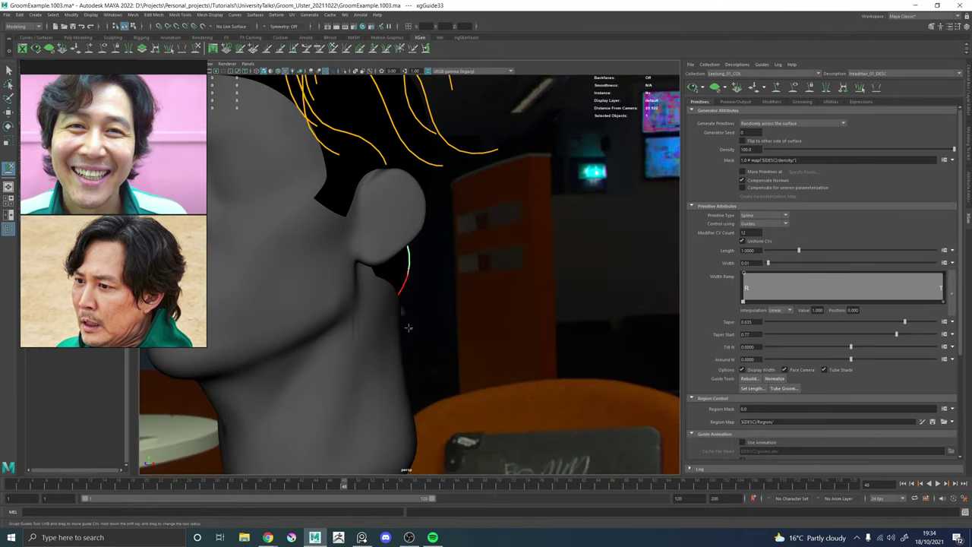
drag(409, 328, 501, 396)
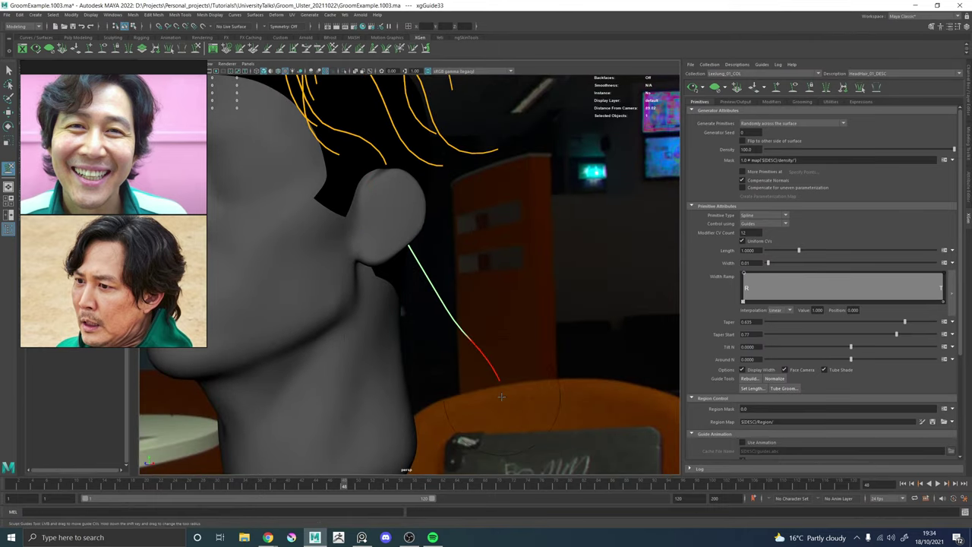
alt+drag(485, 285, 494, 307)
alt+right_drag(479, 323, 510, 347)
alt+middle_drag(510, 347, 513, 288)
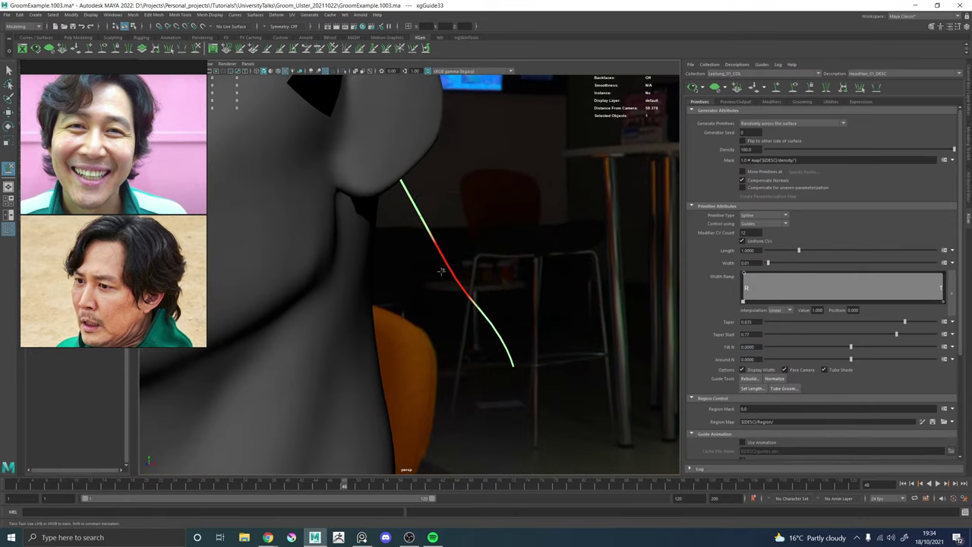
mouse_move(444, 268)
mouse_down()
mouse_move(416, 261)
mouse_move(444, 294)
mouse_move(473, 270)
mouse_move(478, 279)
mouse_move(416, 309)
mouse_move(433, 309)
mouse_up()
mouse_move(469, 360)
mouse_down()
mouse_move(449, 373)
mouse_move(534, 342)
mouse_move(579, 345)
mouse_up()
alt+middle_drag(505, 372, 462, 317)
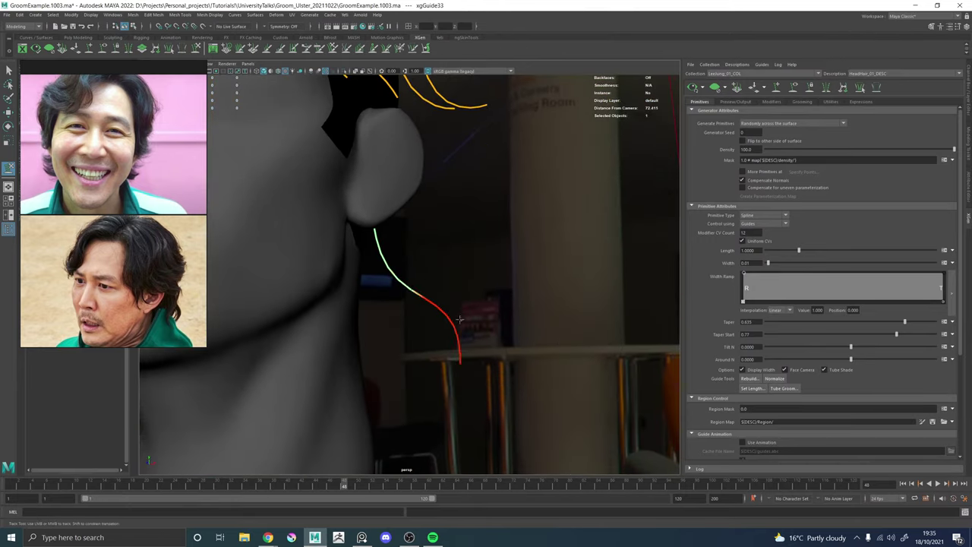
drag(470, 310, 459, 304)
Shorten the sculpted guide by deleting the control points at its tip, and return to object mode.
key(w)
right_click(448, 301)
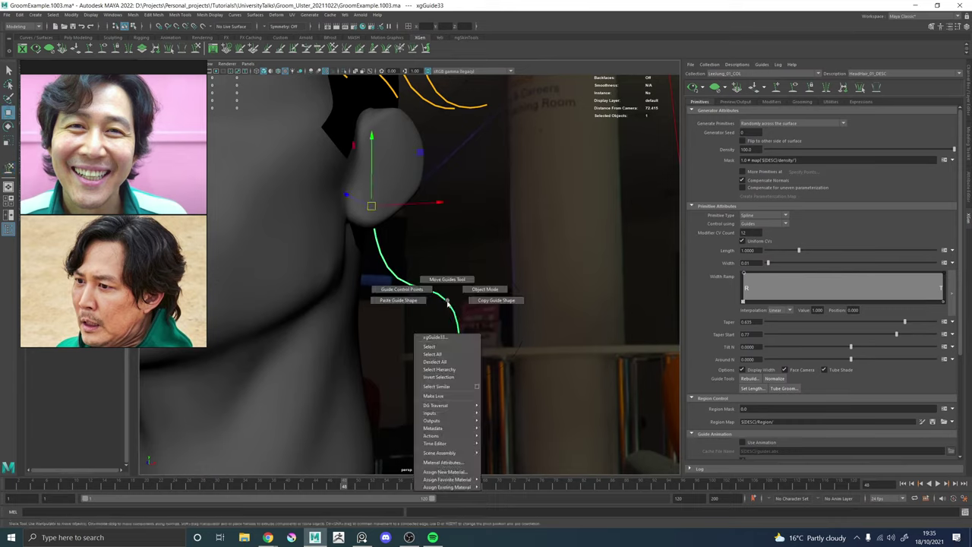
click(429, 293)
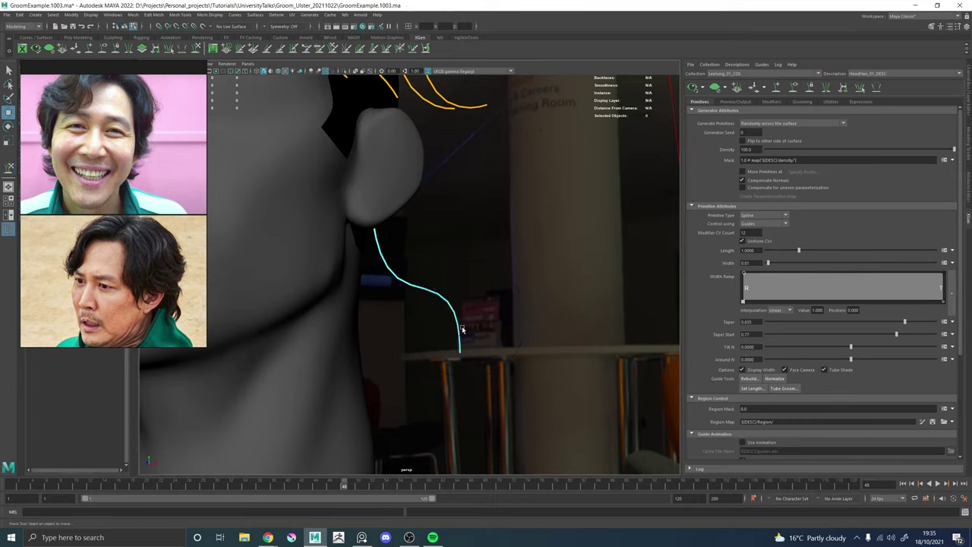
drag(440, 342, 403, 371)
key(Delete)
alt+drag(458, 346, 416, 280)
right_click(420, 281)
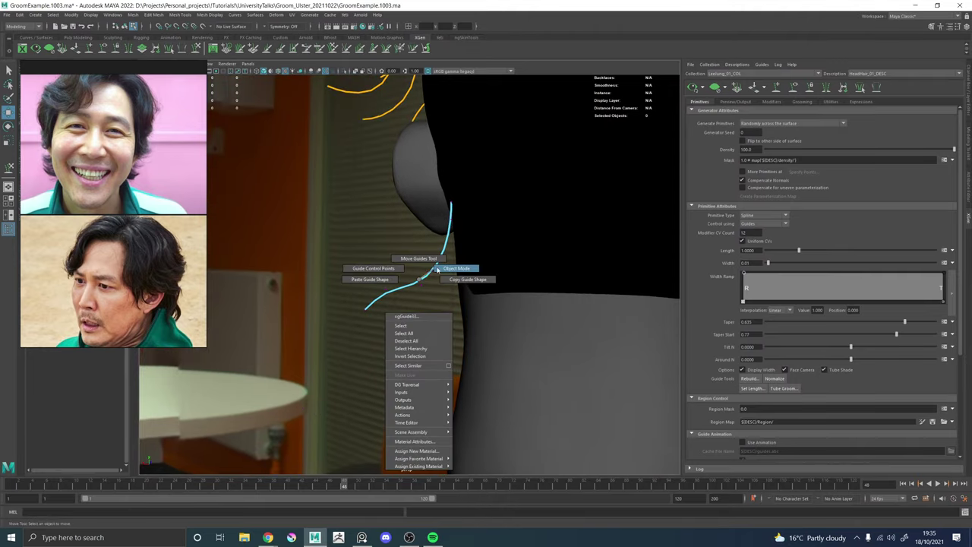
Scale the guide behind the left ear down slightly and rebuild its control points.
click(424, 283)
key(r)
drag(451, 201, 439, 202)
alt+drag(417, 261, 549, 260)
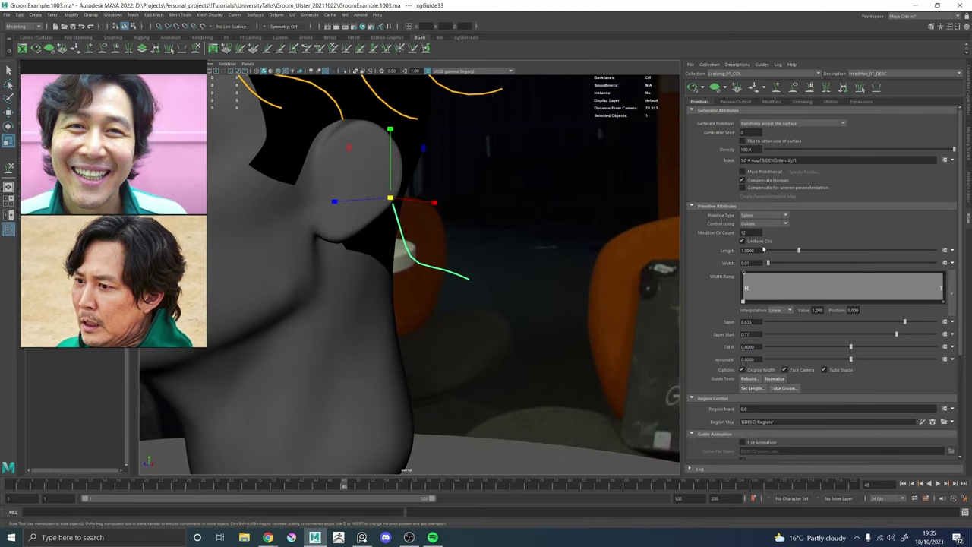
click(749, 378)
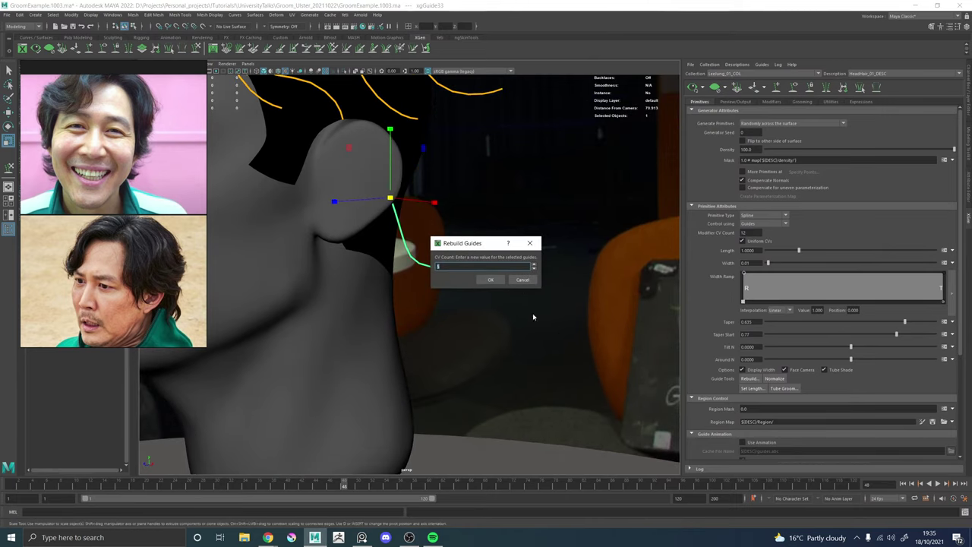
key(Return)
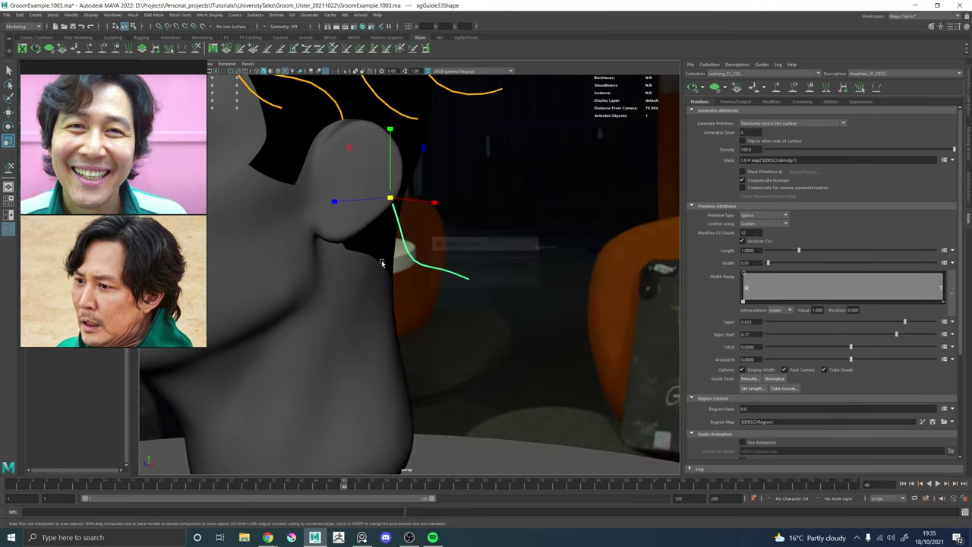
Hide the SCALP_LYR display layer to expose the guide's root behind the ear.
click(195, 48)
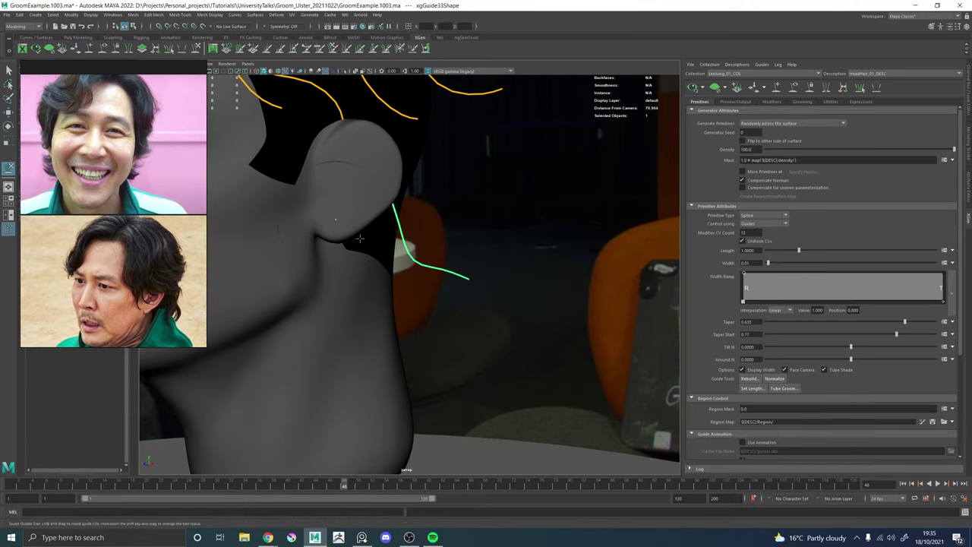
mouse_move(427, 278)
alt+mouse_down()
mouse_move(439, 286)
mouse_move(432, 297)
mouse_move(384, 295)
mouse_move(425, 281)
mouse_move(302, 301)
alt+mouse_up()
key(w)
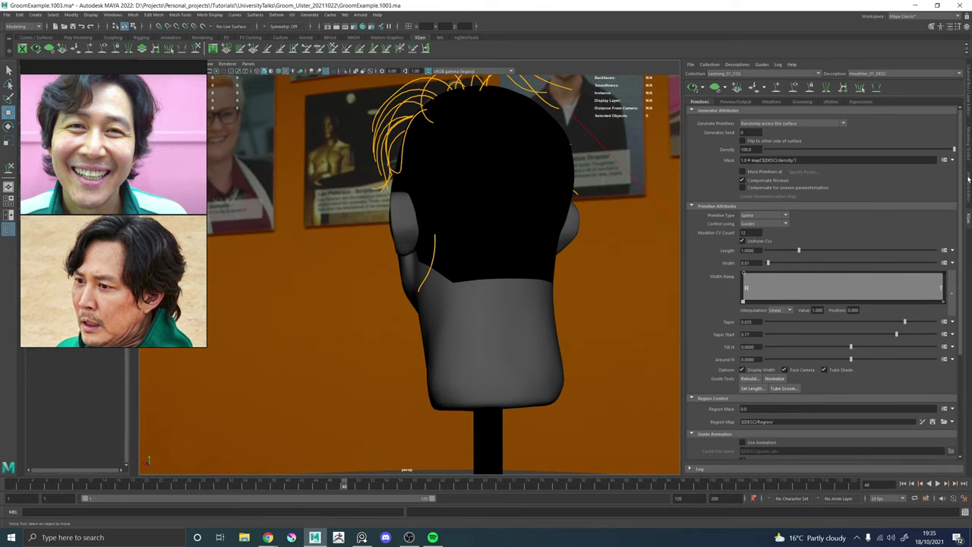
click(968, 182)
click(969, 90)
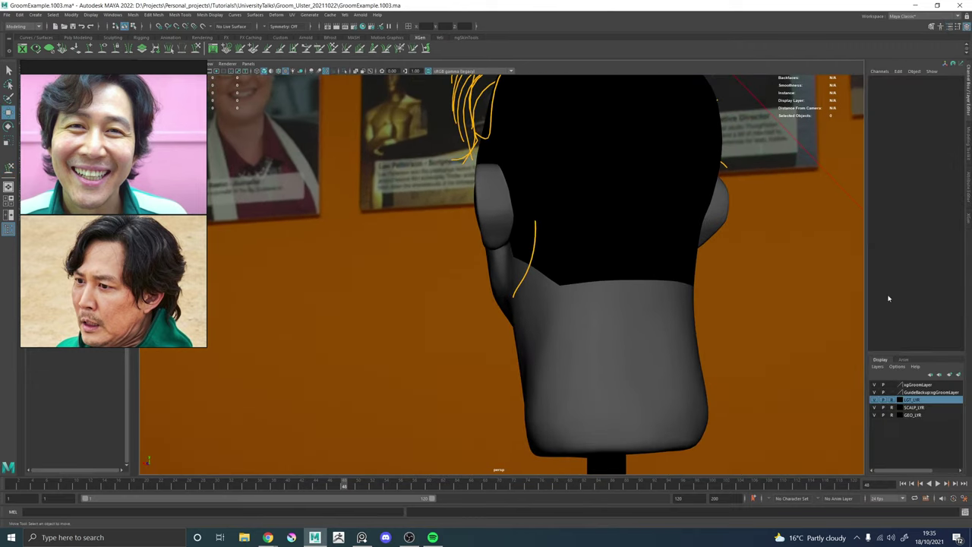
click(874, 407)
Select the guide behind the left ear and sculpt its lower half to sweep forward beneath the earlobe.
alt+drag(529, 339, 469, 334)
click(512, 288)
click(198, 50)
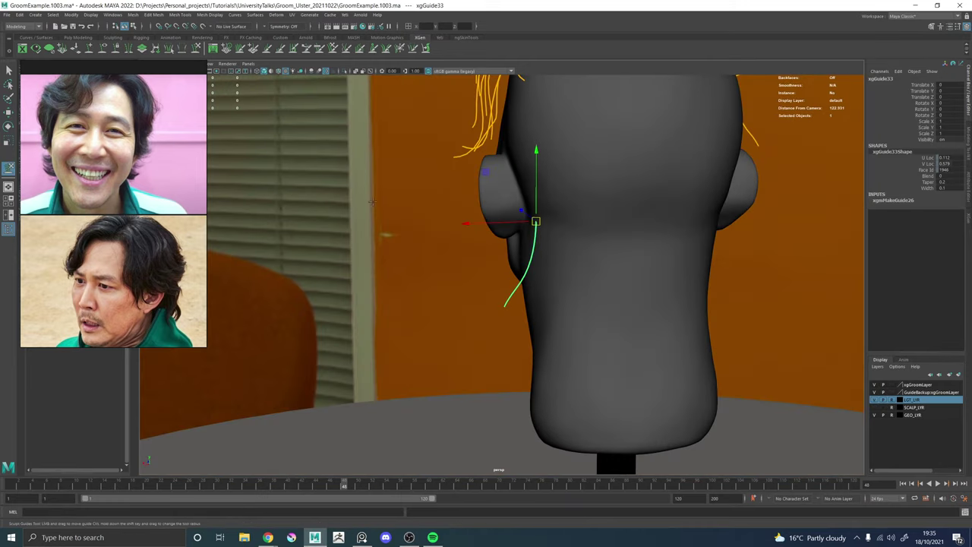
alt+right_drag(440, 285, 517, 303)
alt+drag(516, 303, 480, 305)
alt+right_drag(516, 338, 559, 351)
mouse_move(557, 348)
mouse_down()
mouse_move(538, 322)
mouse_move(697, 311)
mouse_up()
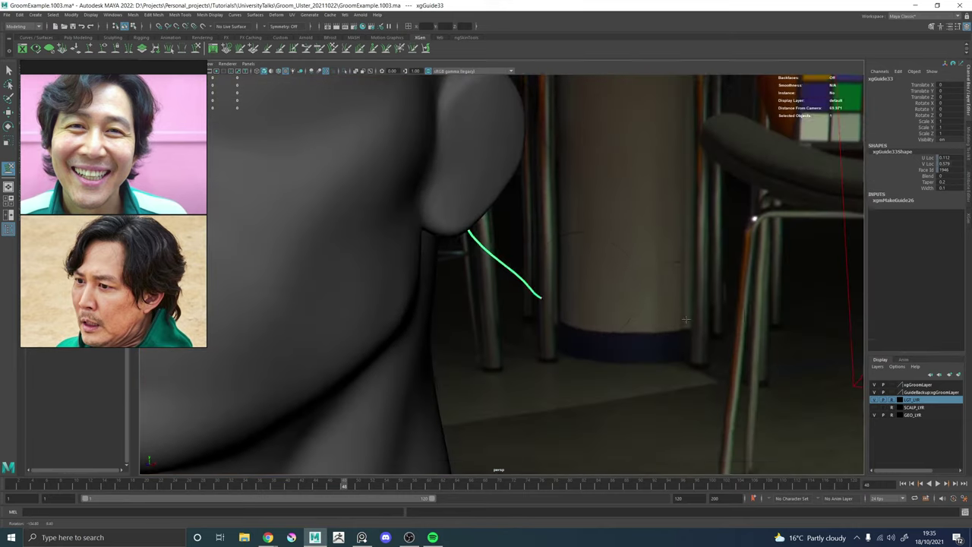
alt+drag(473, 252, 443, 257)
mouse_move(552, 309)
mouse_down()
mouse_move(462, 327)
mouse_move(403, 293)
mouse_up()
mouse_move(538, 277)
alt+mouse_down()
mouse_move(618, 277)
mouse_move(515, 283)
alt+mouse_up()
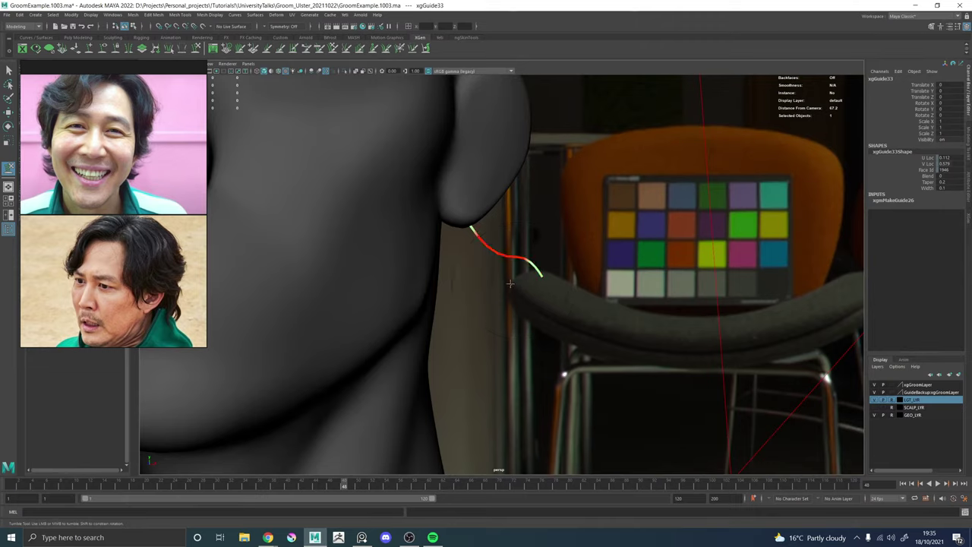
Sculpt the left-ear guide's upper part down along the neck and flick its tip outwards below the earlobe.
alt+drag(584, 301, 395, 310)
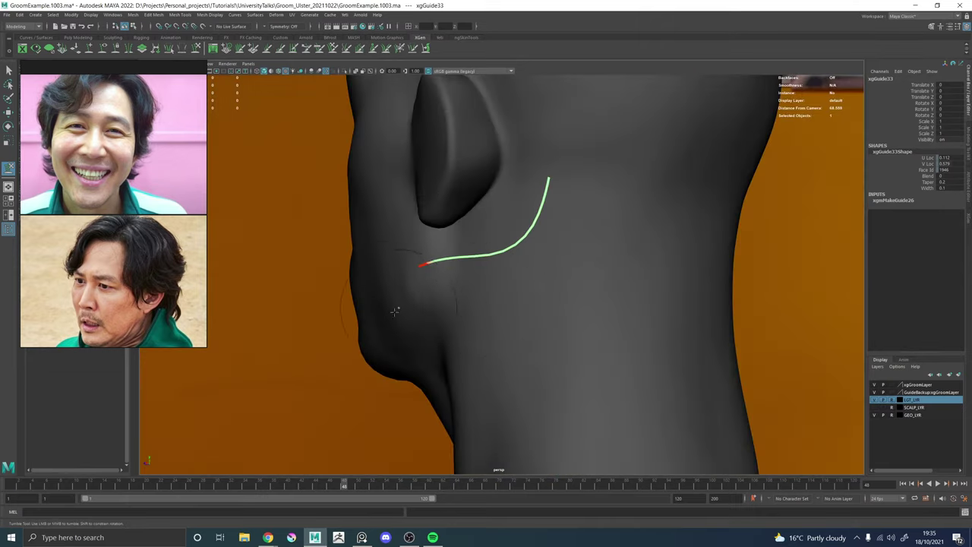
alt+drag(480, 285, 532, 223)
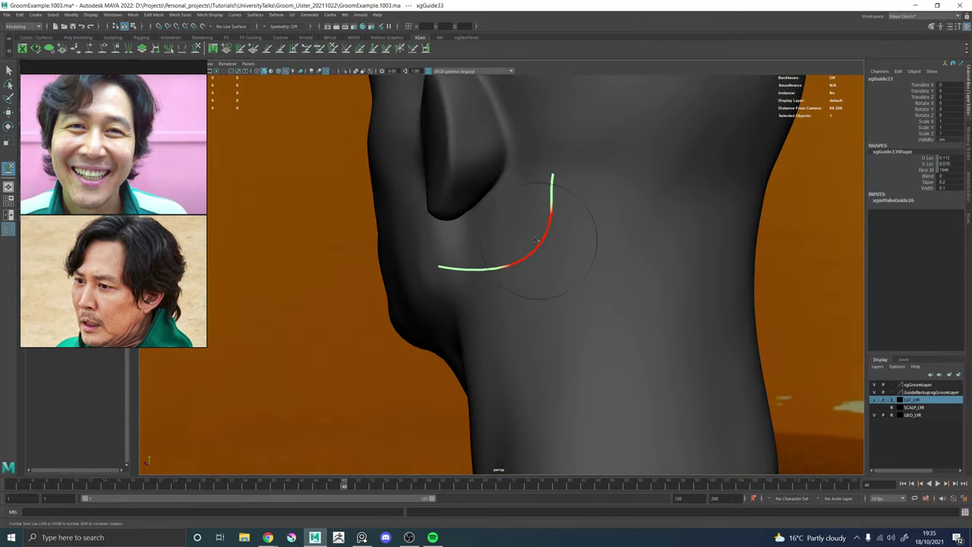
alt+drag(517, 262, 574, 242)
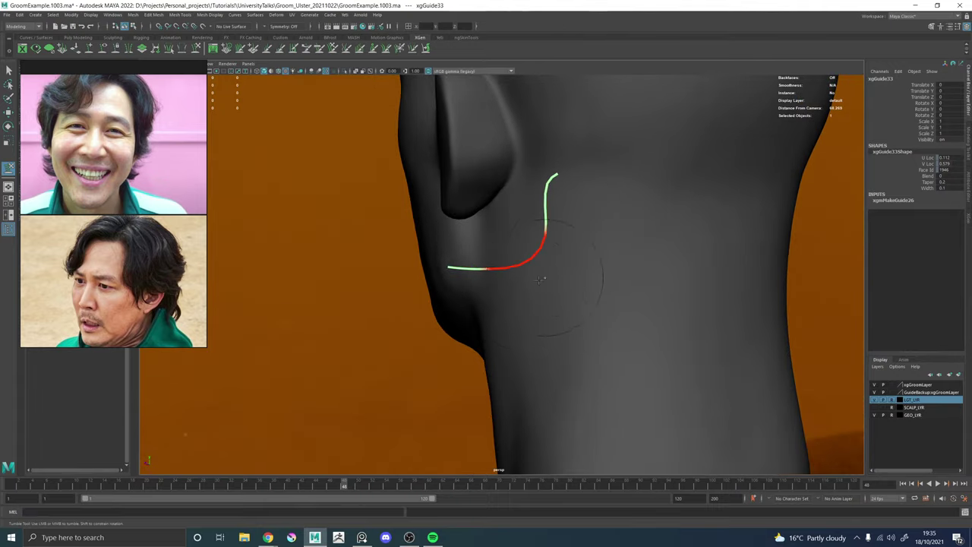
alt+drag(488, 310, 566, 272)
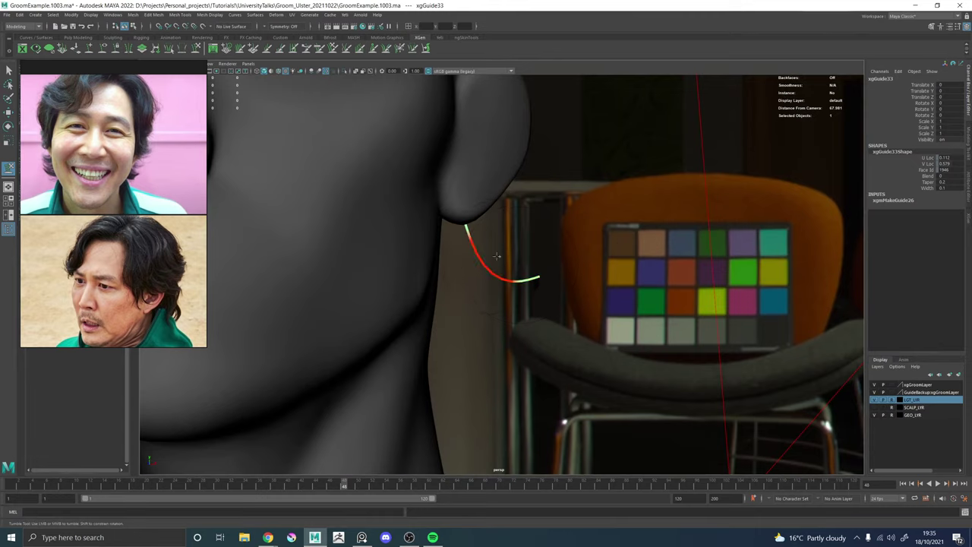
alt+drag(564, 265, 546, 237)
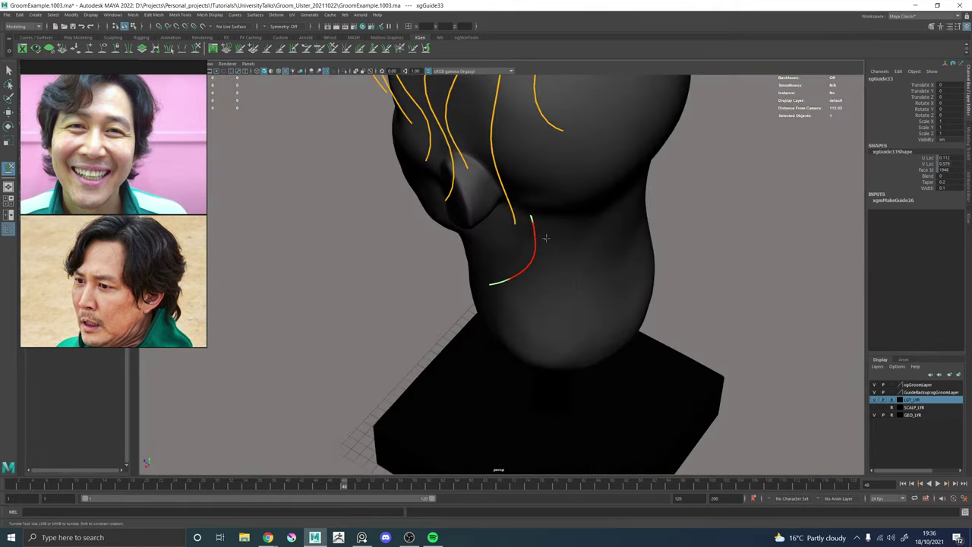
alt+drag(539, 289, 526, 238)
Add guides at the centre of the nape and behind the right ear, pasting the left-ear guide's shape onto them.
right_click(527, 235)
click(526, 220)
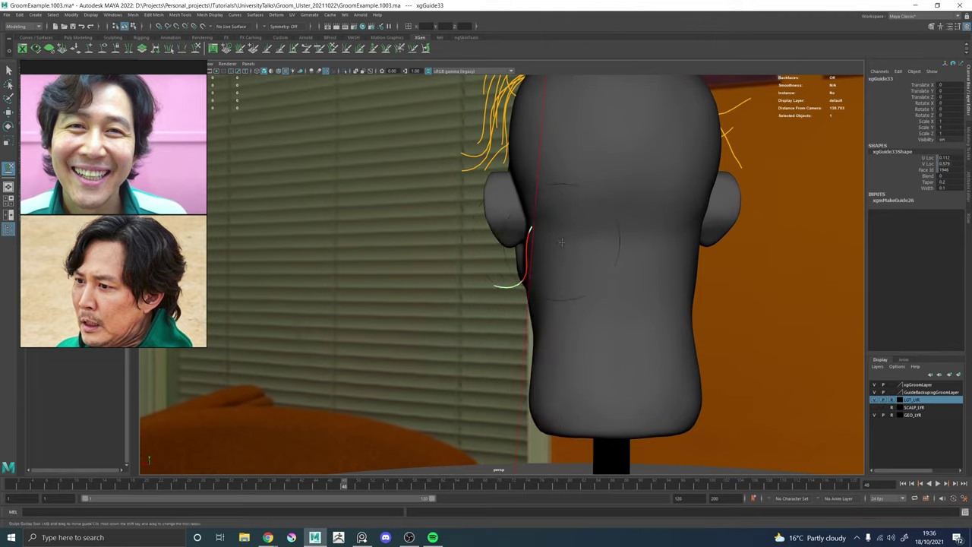
click(97, 49)
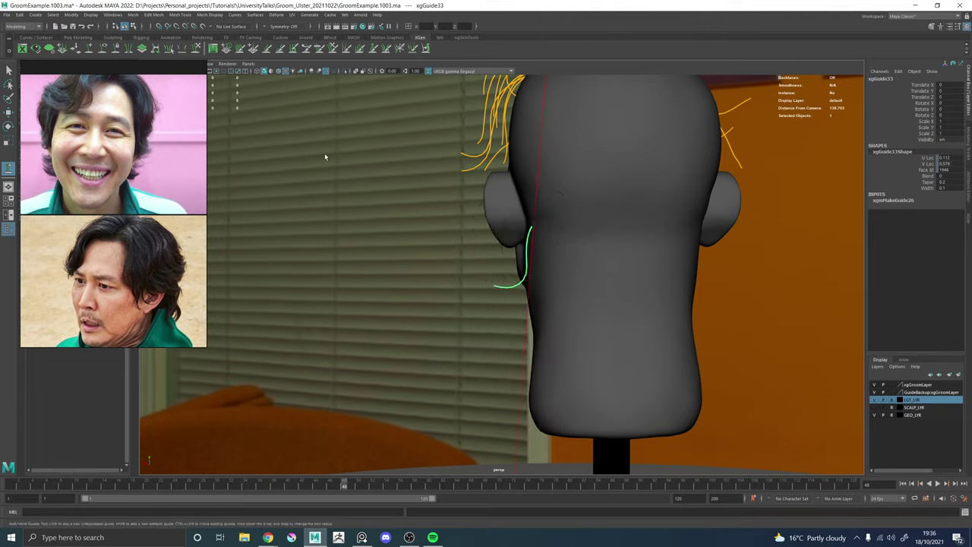
click(619, 235)
right_drag(617, 241, 580, 240)
alt+drag(683, 246, 646, 241)
click(646, 241)
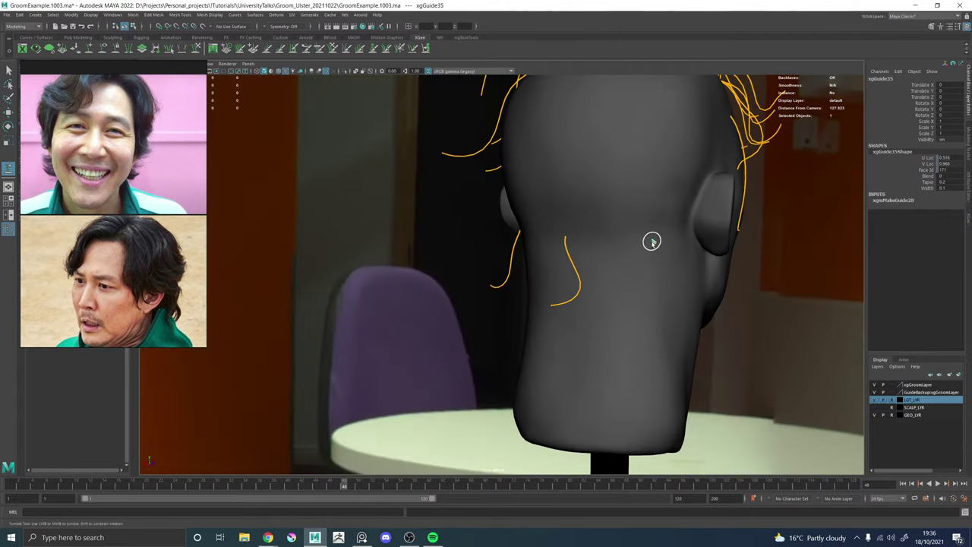
right_drag(656, 242, 629, 244)
alt+drag(633, 221, 423, 279)
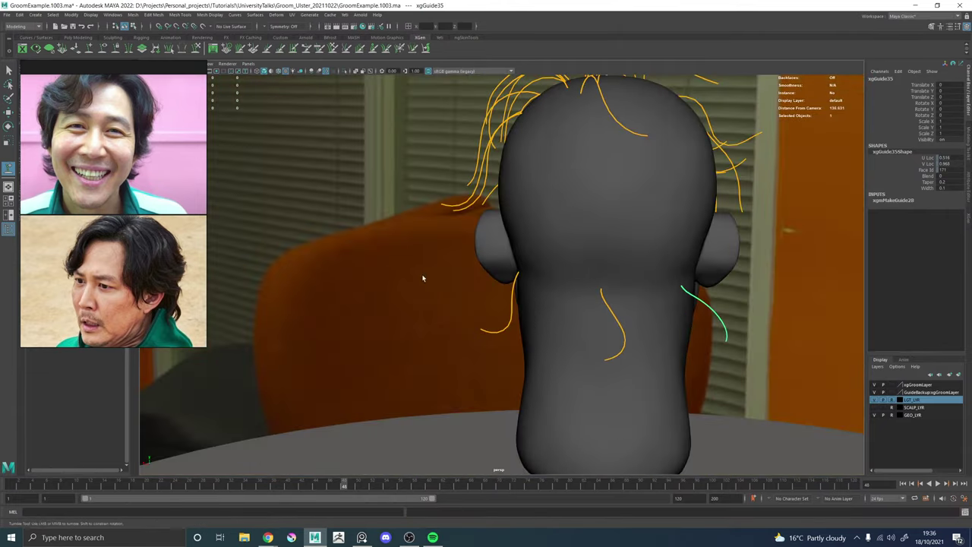
Sculpt the guide behind the right ear to fall down along the neck and flick outwards at its tip.
click(195, 50)
alt+middle_drag(602, 271, 487, 201)
alt+right_drag(487, 202, 587, 275)
mouse_move(642, 289)
alt+mouse_down()
mouse_move(584, 309)
mouse_move(665, 313)
alt+mouse_up()
mouse_move(672, 253)
mouse_down()
mouse_move(622, 259)
mouse_move(547, 219)
mouse_move(413, 225)
mouse_up()
alt+middle_drag(414, 225, 492, 237)
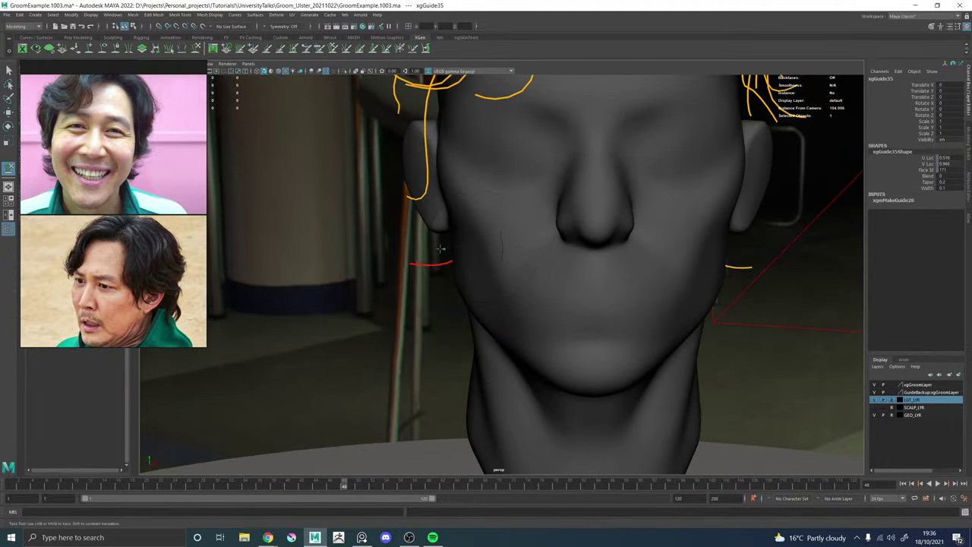
alt+right_drag(492, 238, 541, 254)
alt+drag(206, 244, 400, 279)
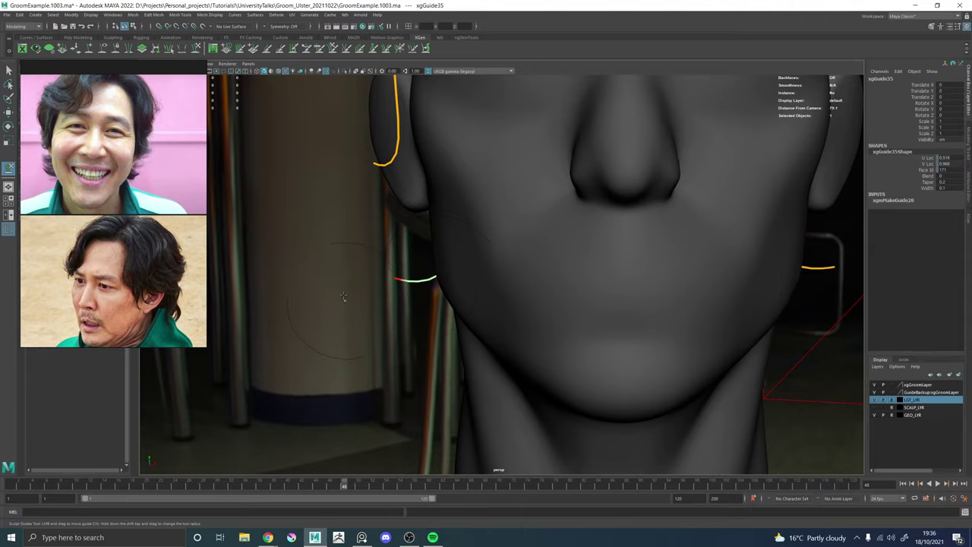
mouse_move(364, 294)
alt+mouse_down()
mouse_move(494, 309)
mouse_move(502, 269)
mouse_move(556, 220)
mouse_move(501, 233)
mouse_move(496, 267)
alt+mouse_up()
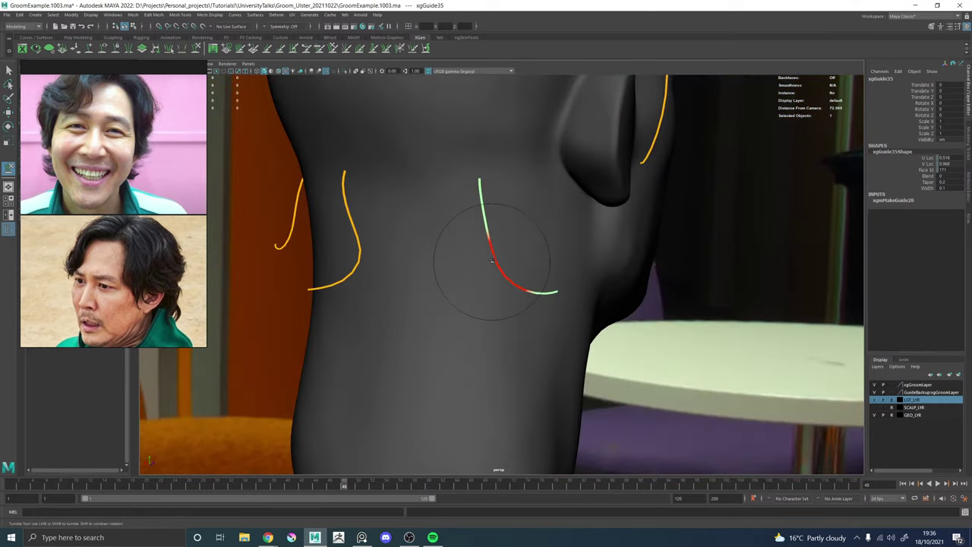
alt+drag(556, 287, 772, 241)
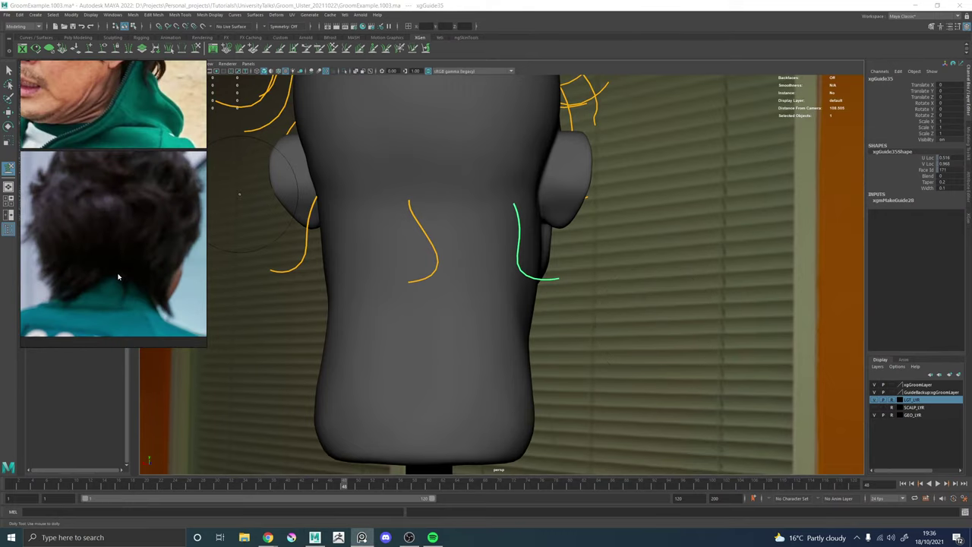
Select the centre nape guide and sculpt it to follow the neck, sweeping its tip sideways towards the left ear and away from the skin.
alt+drag(412, 282, 402, 278)
key(w)
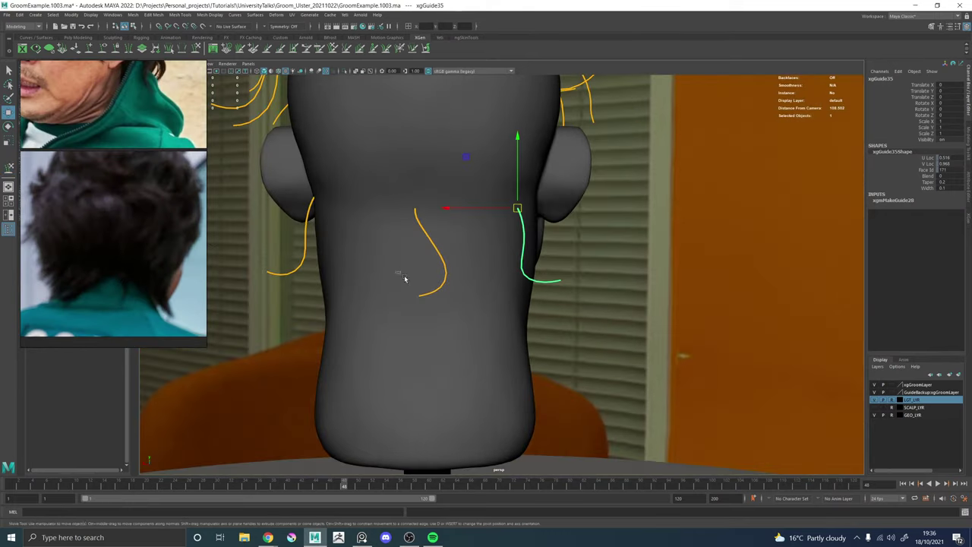
click(406, 271)
click(213, 48)
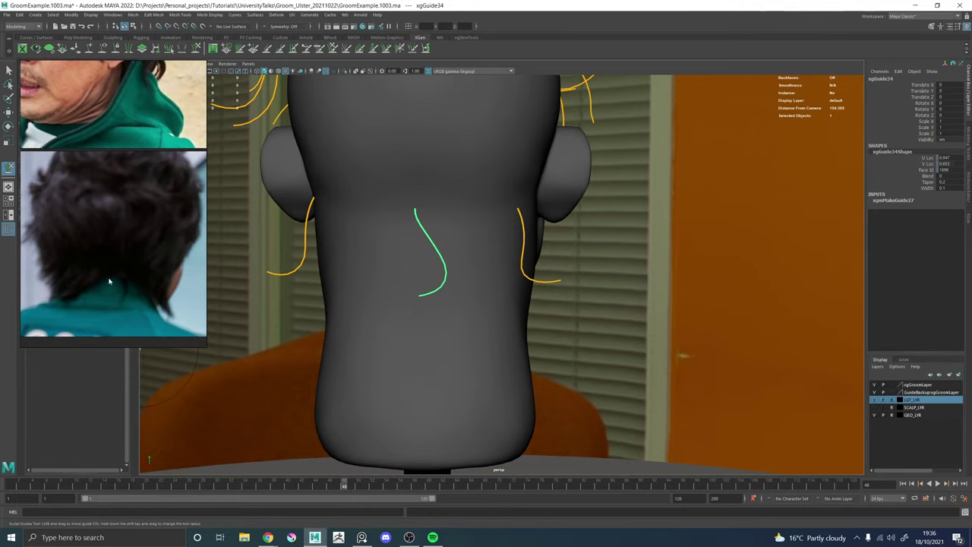
mouse_move(395, 311)
alt+mouse_down()
mouse_move(400, 343)
mouse_move(363, 348)
mouse_move(525, 326)
mouse_move(568, 247)
alt+mouse_up()
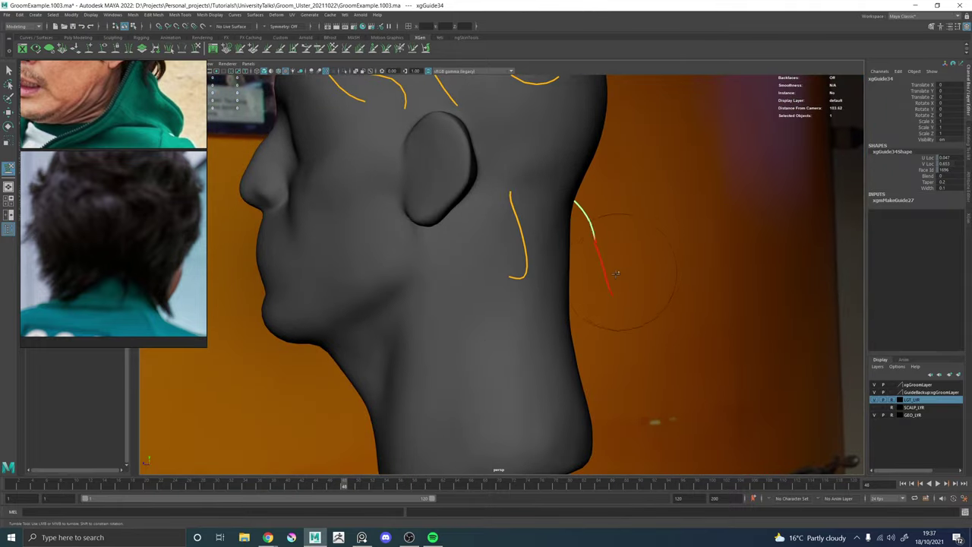
mouse_move(626, 349)
alt+mouse_down()
mouse_move(610, 318)
mouse_move(464, 326)
mouse_move(499, 326)
mouse_move(482, 327)
alt+mouse_up()
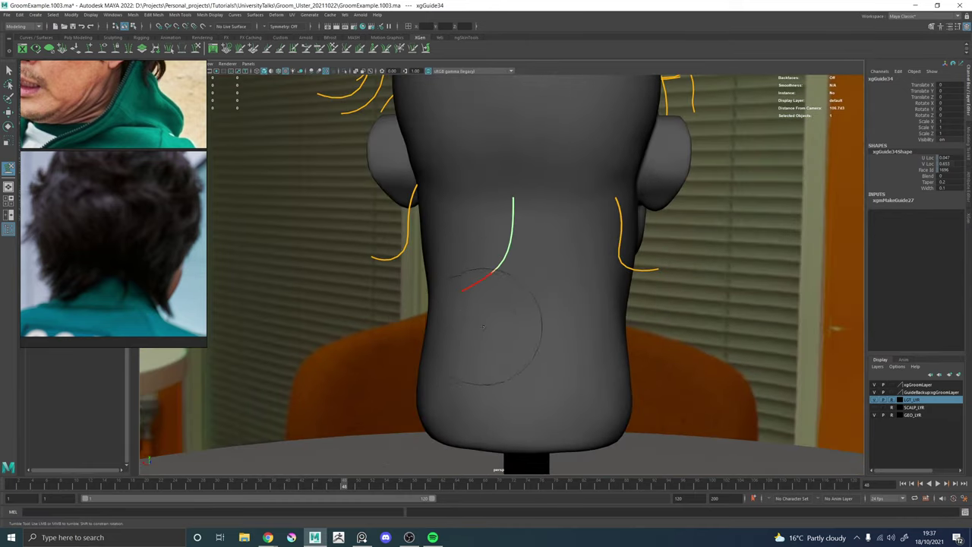
alt+right_drag(464, 306, 387, 278)
alt+drag(365, 281, 510, 261)
alt+right_drag(511, 261, 509, 255)
scroll(508, 256, up, 3)
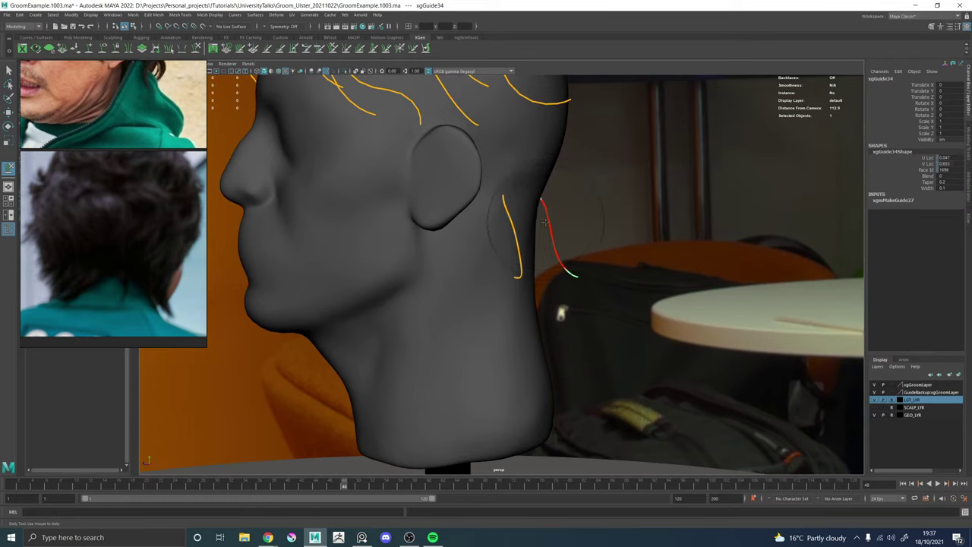
Reframe the reference board to show the actor's three-quarter portrait together with the photo of the back of the hair.
scroll(142, 206, down, 4)
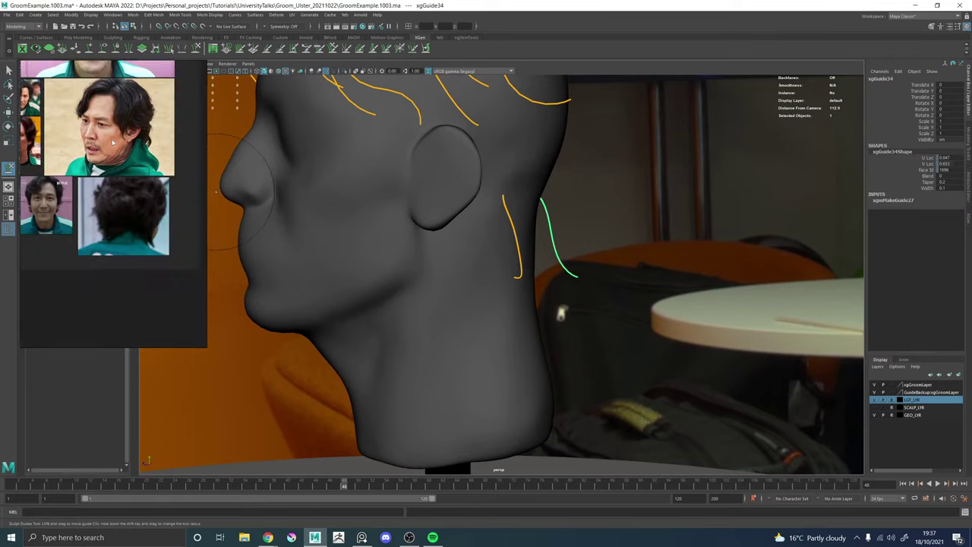
middle_drag(143, 206, 163, 313)
scroll(163, 153, up, 4)
middle_drag(163, 153, 61, 31)
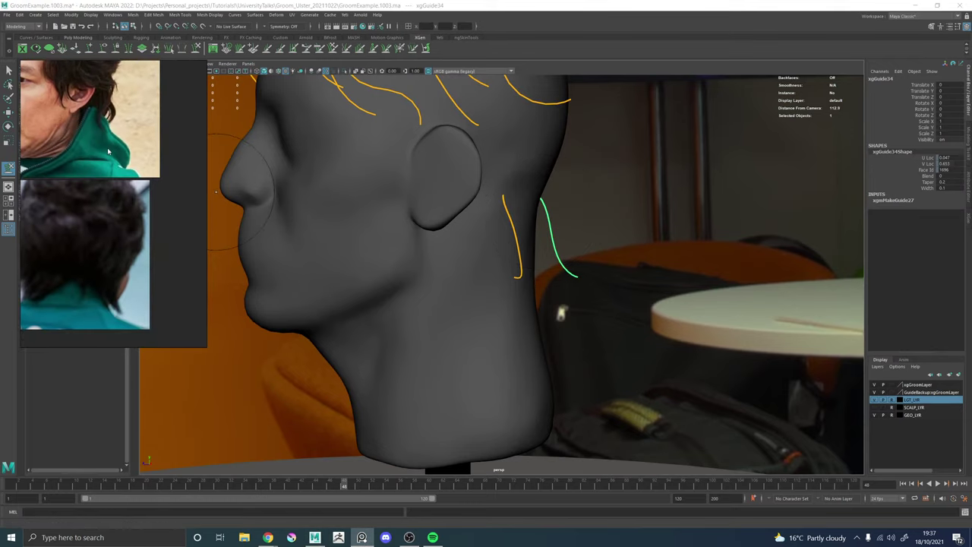
middle_drag(107, 149, 144, 176)
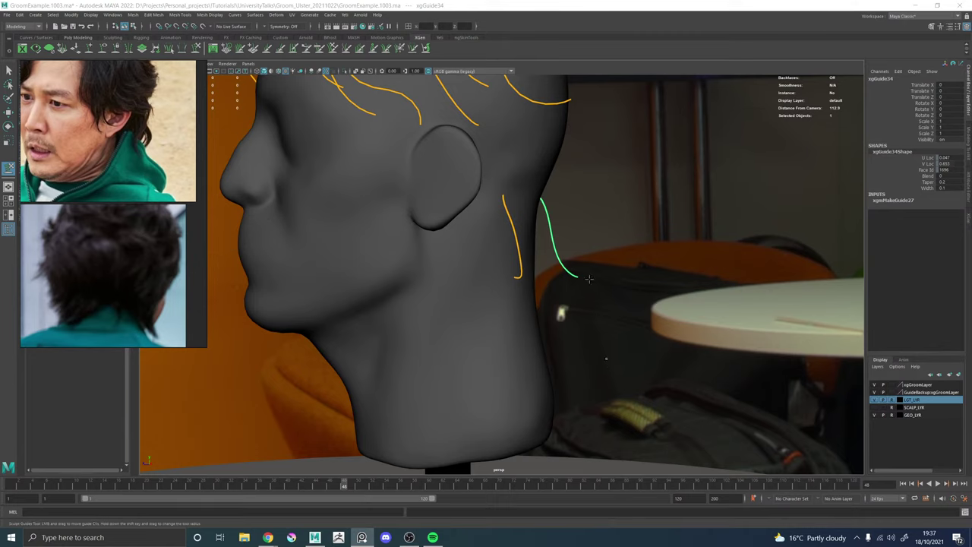
Open the XGen editor and add a new guide at the centre of the back of the head, above the nape.
alt+drag(704, 161, 619, 228)
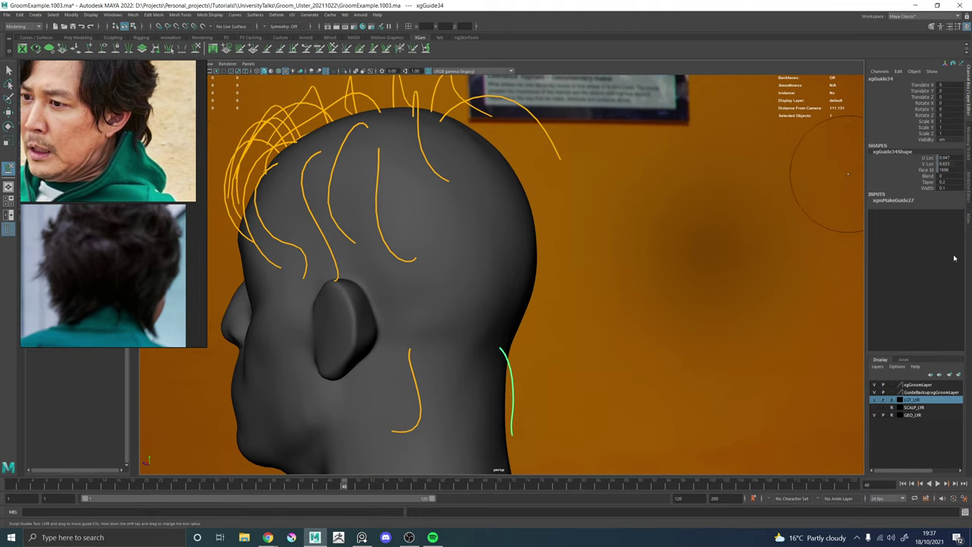
click(966, 224)
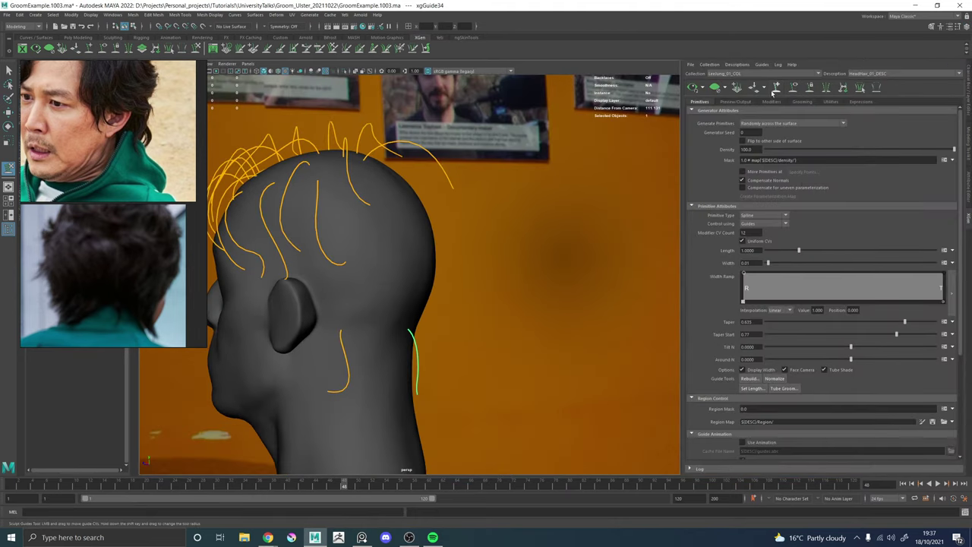
alt+drag(455, 223, 435, 249)
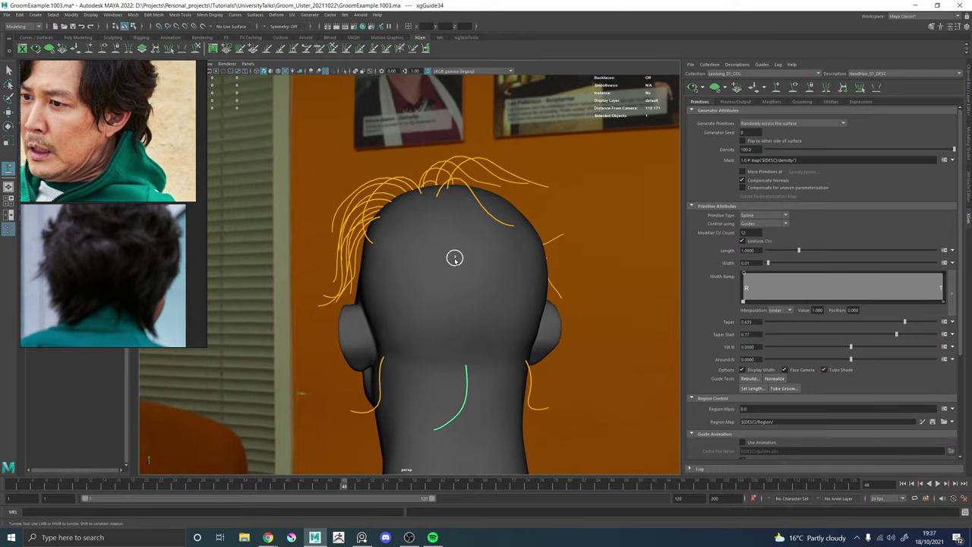
click(456, 258)
alt+drag(468, 287, 529, 282)
Copy the shape of the long crown guide and paste it onto the new guide on the back of the head.
key(w)
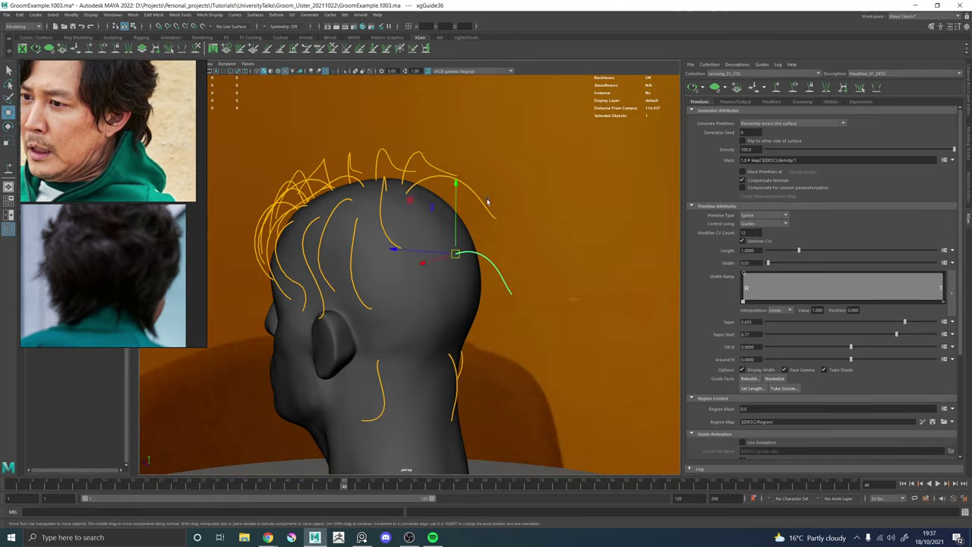
click(486, 208)
right_drag(488, 211, 522, 222)
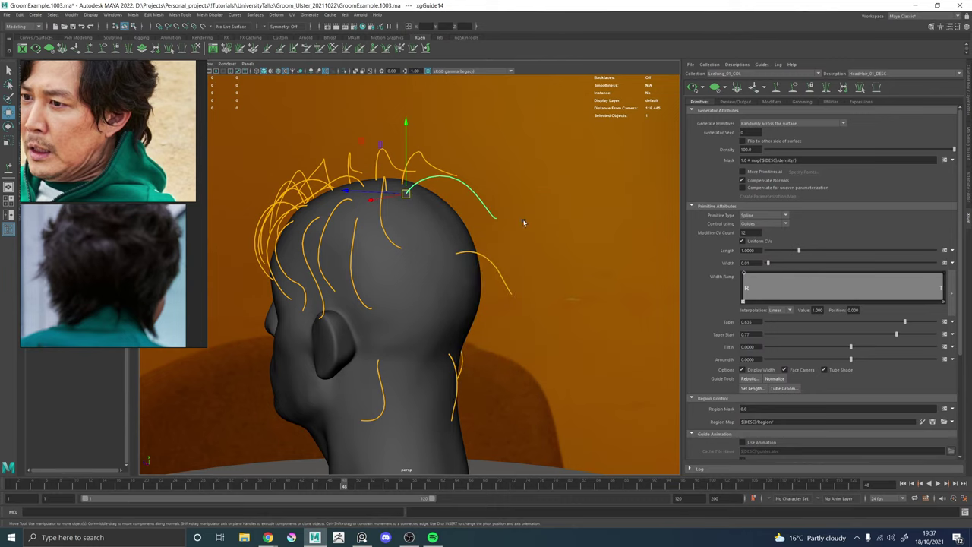
click(490, 263)
right_drag(503, 265, 464, 266)
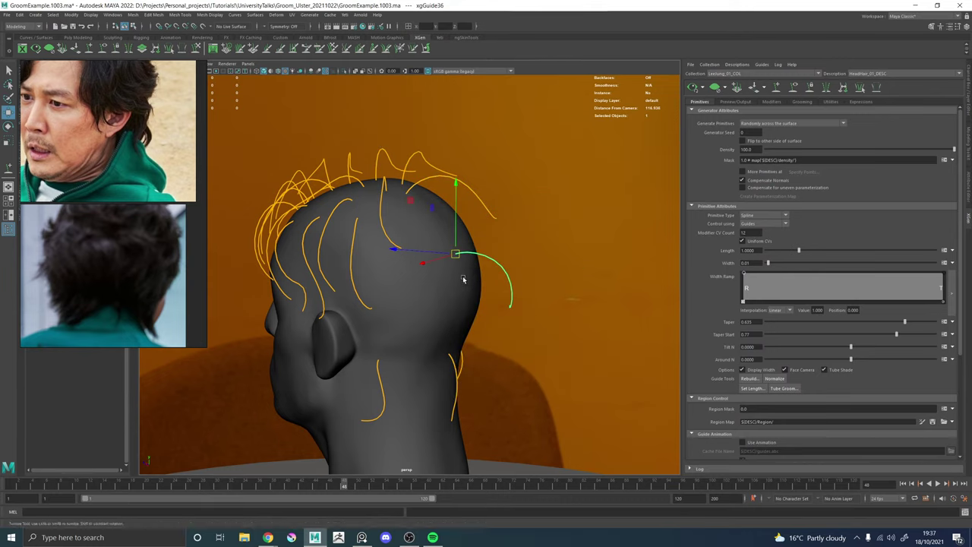
alt+drag(463, 278, 489, 271)
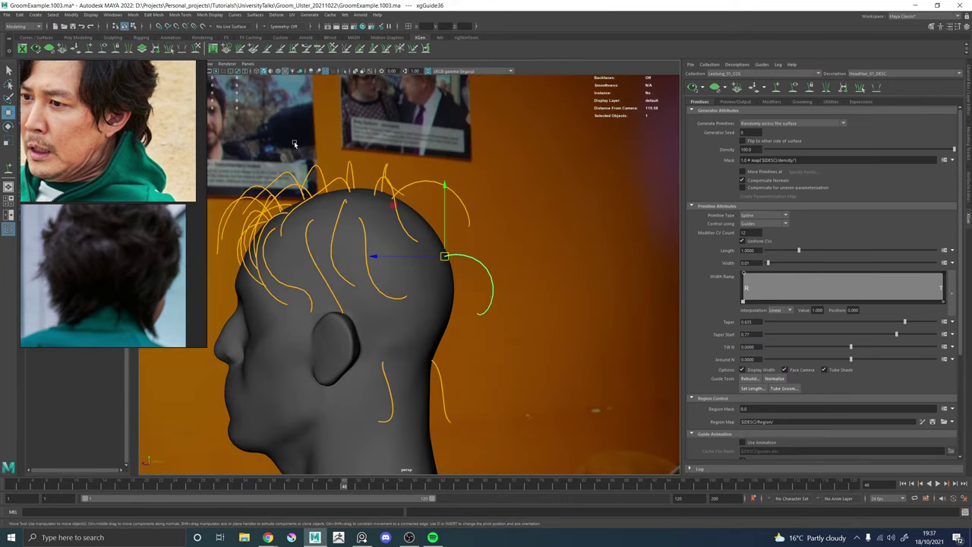
Sculpt the guide at the centre of the back of the head so it arcs out from the scalp and bends down towards the nape.
key(y)
alt+drag(484, 260, 372, 262)
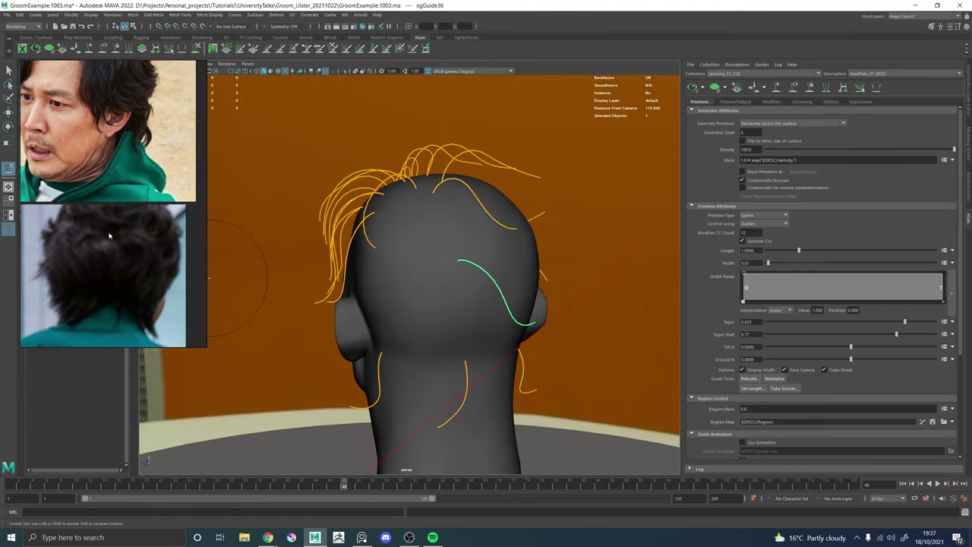
alt+drag(420, 311, 493, 308)
mouse_move(559, 327)
mouse_down()
mouse_move(528, 367)
mouse_move(429, 380)
mouse_up()
drag(442, 331, 503, 290)
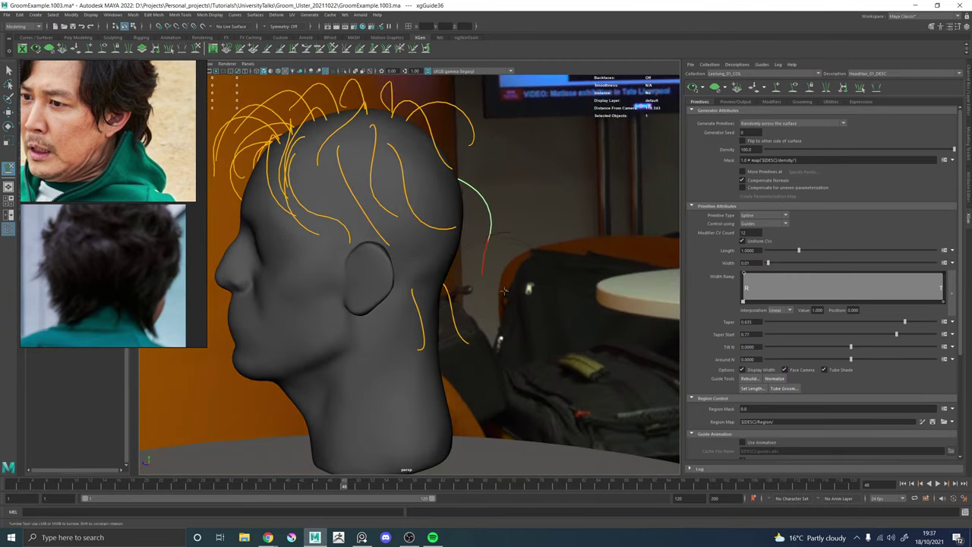
drag(469, 230, 464, 222)
alt+drag(473, 259, 371, 255)
alt+right_drag(371, 254, 466, 272)
mouse_move(429, 206)
alt+mouse_down()
mouse_move(425, 230)
mouse_move(450, 228)
mouse_move(458, 239)
mouse_move(491, 217)
mouse_move(551, 217)
mouse_move(506, 150)
mouse_move(550, 243)
alt+mouse_up()
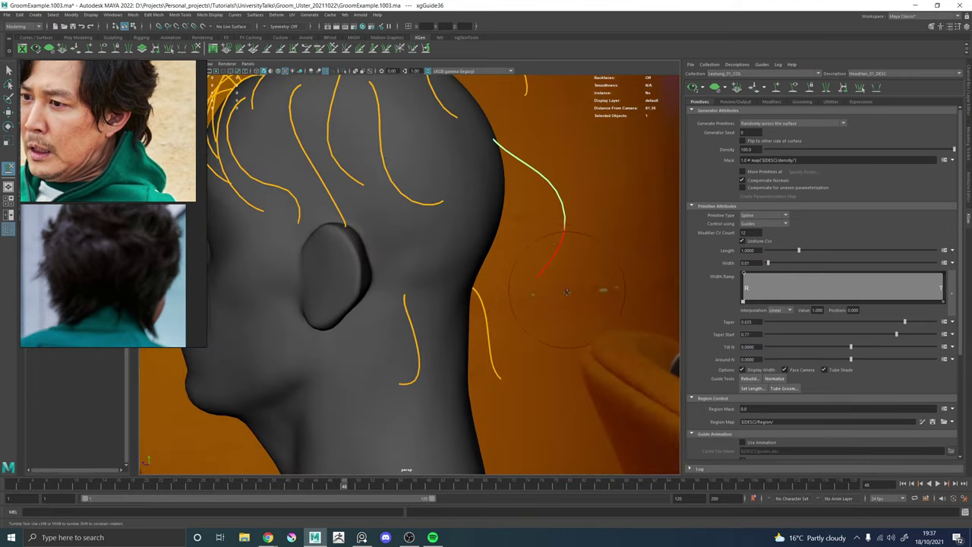
Sculpt the centre back guide sideways into a gentle S-wave that hangs down the back of the head above the nape.
alt+drag(566, 291, 472, 260)
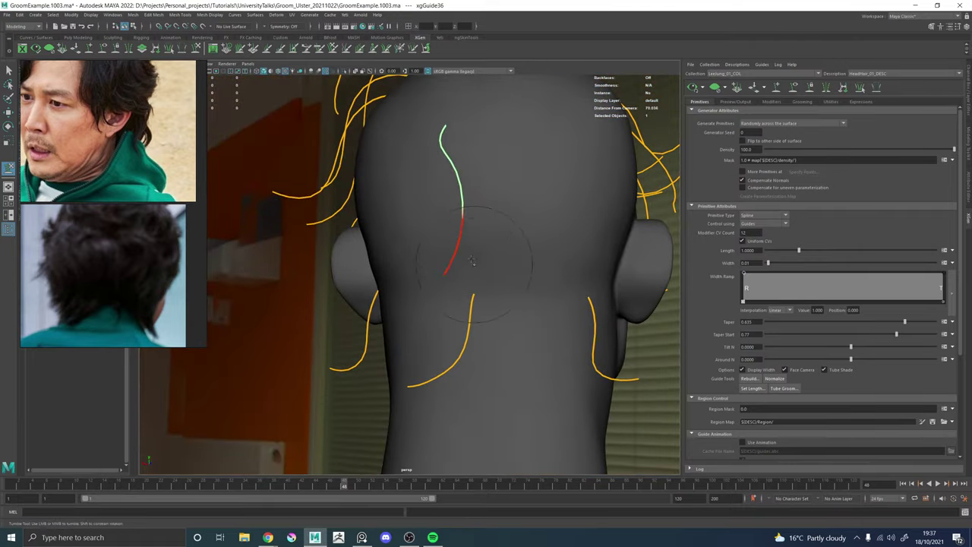
drag(451, 227, 459, 226)
alt+right_drag(458, 227, 335, 232)
alt+drag(334, 232, 412, 243)
alt+right_drag(412, 243, 524, 289)
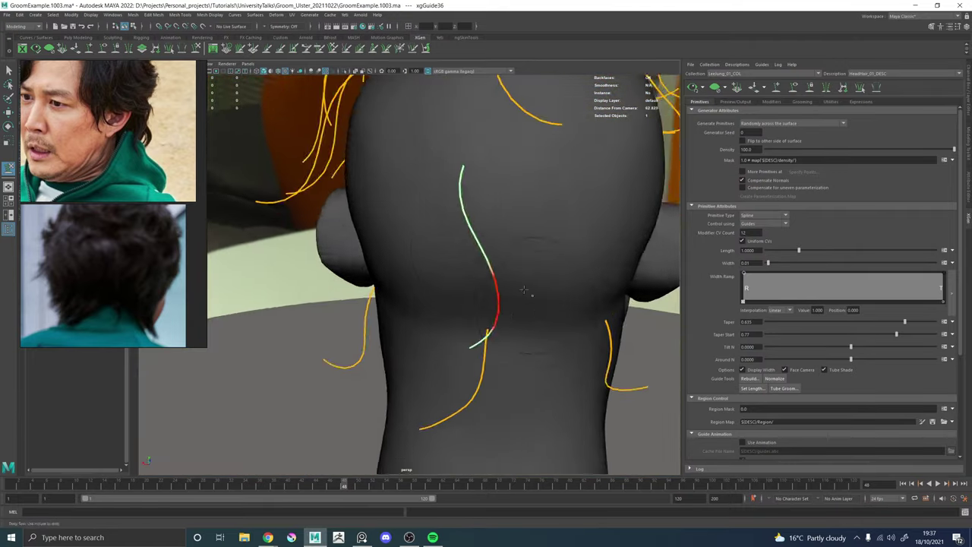
alt+drag(524, 289, 450, 262)
drag(448, 202, 454, 201)
alt+right_drag(454, 200, 349, 228)
alt+drag(349, 228, 419, 255)
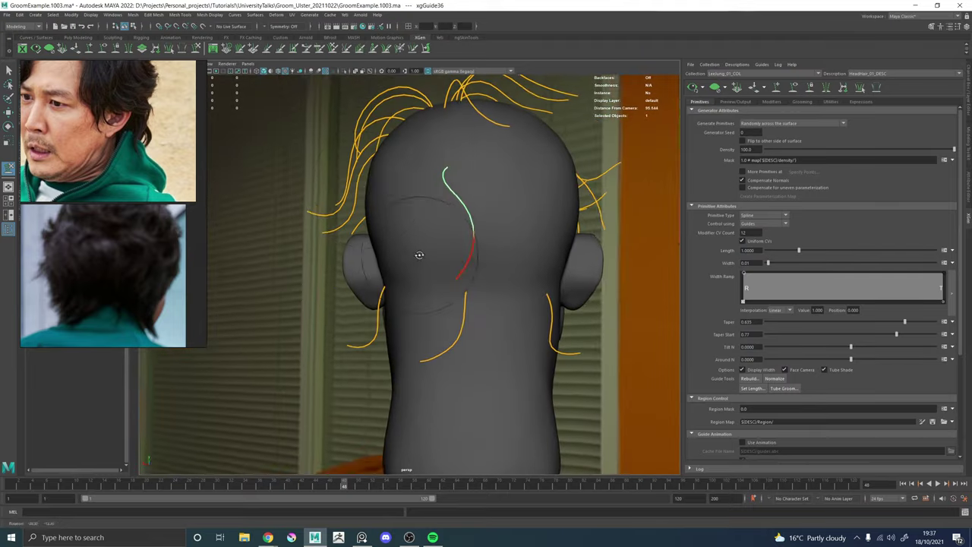
Strengthen the centre back guide's wave by pushing its upper section towards the left ear and shaping its tip above the nape.
alt+drag(489, 244, 159, 261)
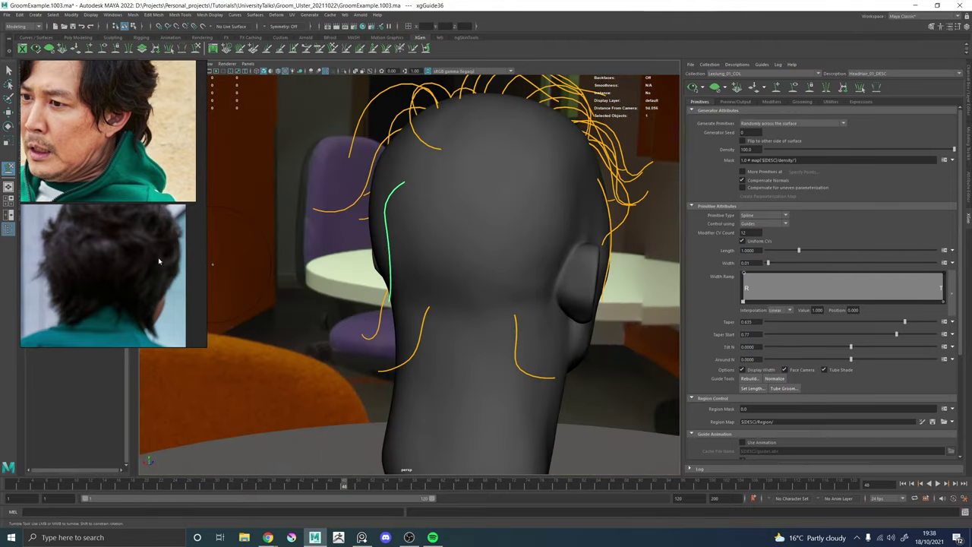
mouse_move(411, 287)
alt+mouse_down()
mouse_move(366, 291)
mouse_move(404, 298)
alt+mouse_up()
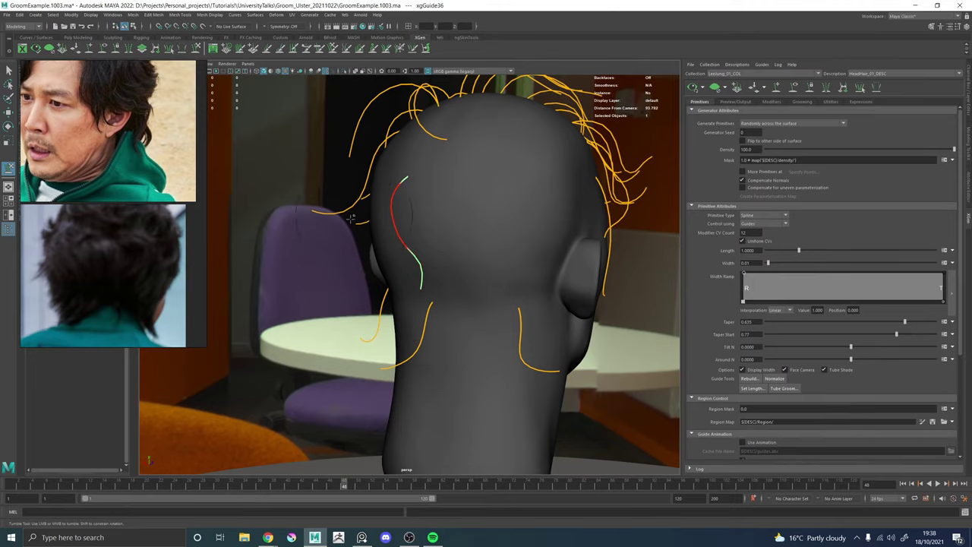
alt+drag(429, 266, 600, 251)
alt+drag(473, 182, 425, 266)
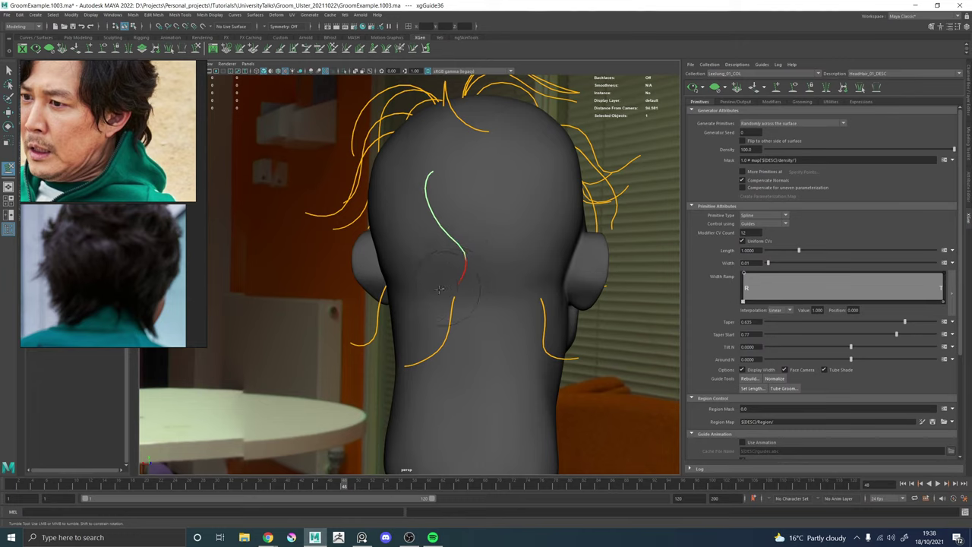
alt+drag(439, 289, 407, 283)
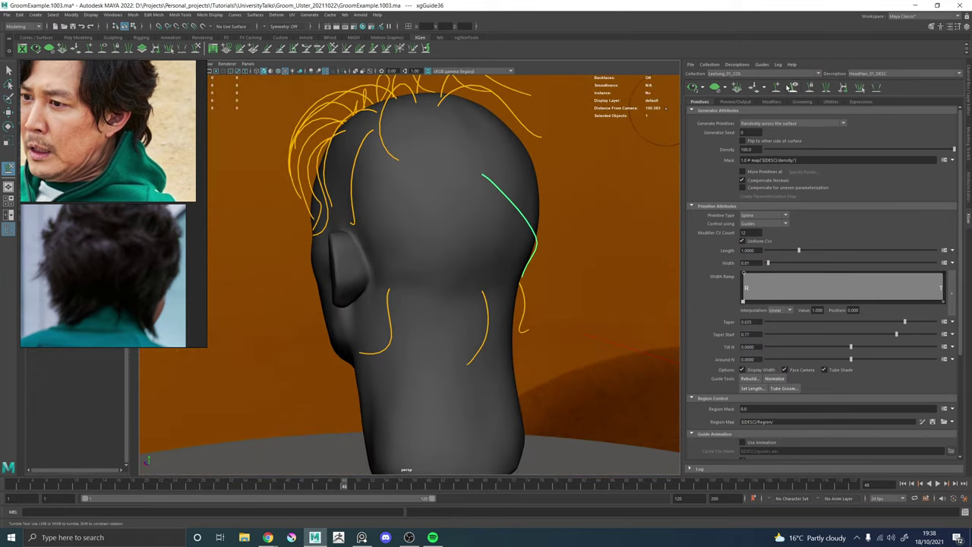
Add a new guide on the back of the head, between the centre back guide and the right ear.
alt+drag(676, 154, 527, 195)
right_drag(435, 184, 475, 186)
alt+drag(549, 180, 466, 189)
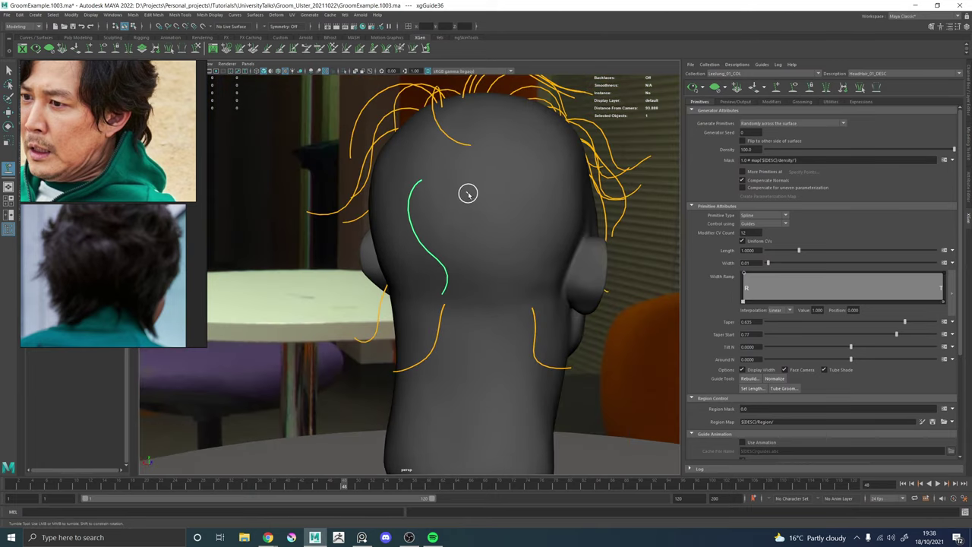
click(479, 183)
right_drag(479, 186, 391, 168)
Sculpt the new back guide so its middle bows out towards the right ear and its tip points down.
click(195, 48)
alt+drag(515, 293, 518, 281)
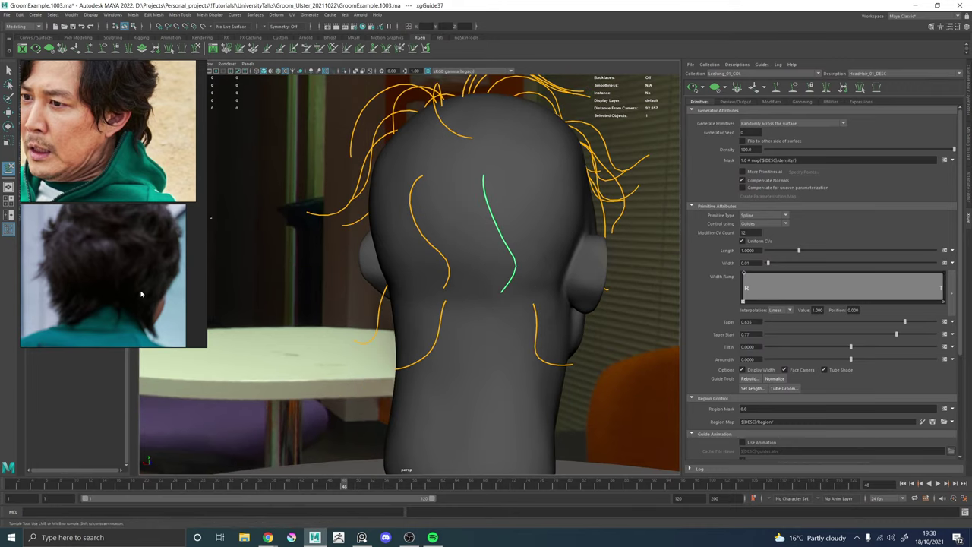
alt+drag(519, 243, 490, 238)
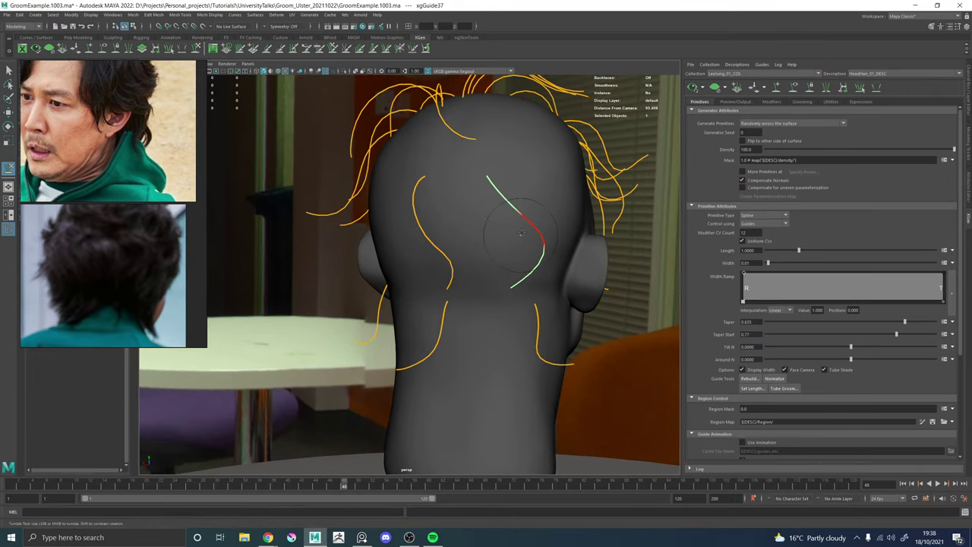
mouse_move(523, 268)
mouse_down()
mouse_move(562, 224)
mouse_move(555, 256)
mouse_move(519, 256)
mouse_up()
drag(522, 290, 535, 311)
Shape the new back guide in profile so it stands off the scalp and its lower half curves in towards the skull.
mouse_move(439, 205)
alt+mouse_down()
mouse_move(416, 233)
mouse_move(458, 265)
mouse_move(399, 270)
alt+mouse_up()
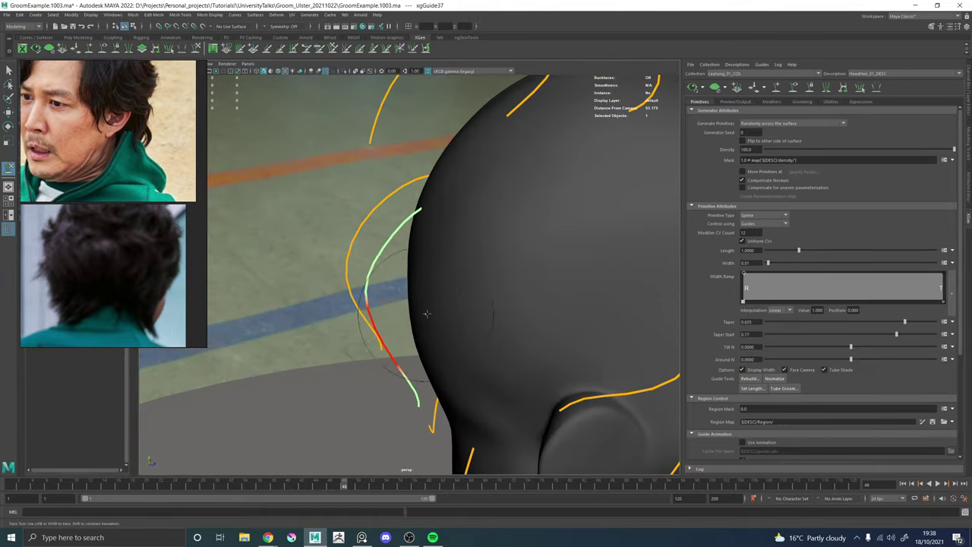
drag(428, 314, 418, 320)
mouse_move(458, 362)
alt+mouse_down()
mouse_move(410, 379)
mouse_move(454, 291)
alt+mouse_up()
alt+right_drag(453, 291, 444, 292)
alt+drag(444, 292, 471, 302)
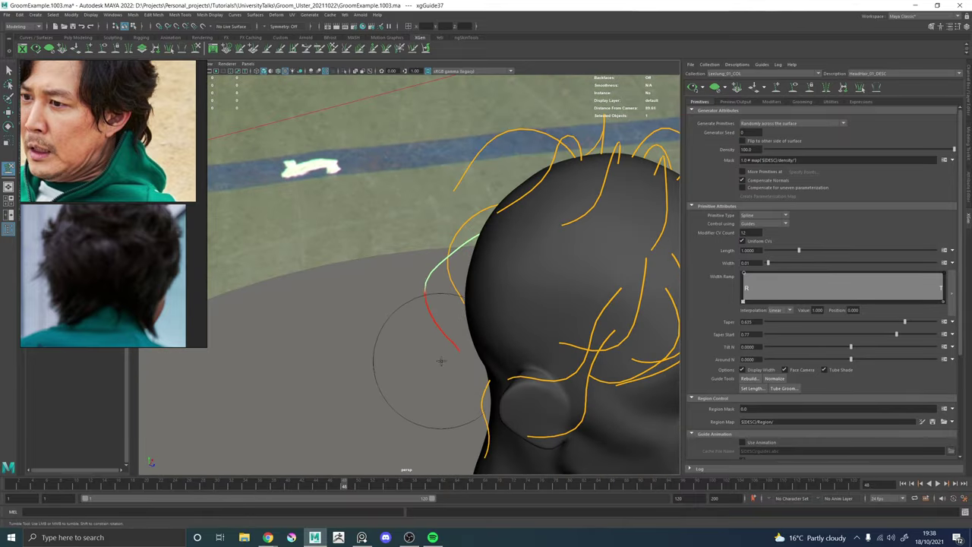
mouse_move(443, 365)
alt+mouse_down()
mouse_move(560, 329)
mouse_move(587, 332)
mouse_move(548, 304)
alt+mouse_up()
Sweep the new back guide across towards the right ear in an S-wave and turn its tip down behind the ear.
alt+middle_drag(549, 304, 464, 345)
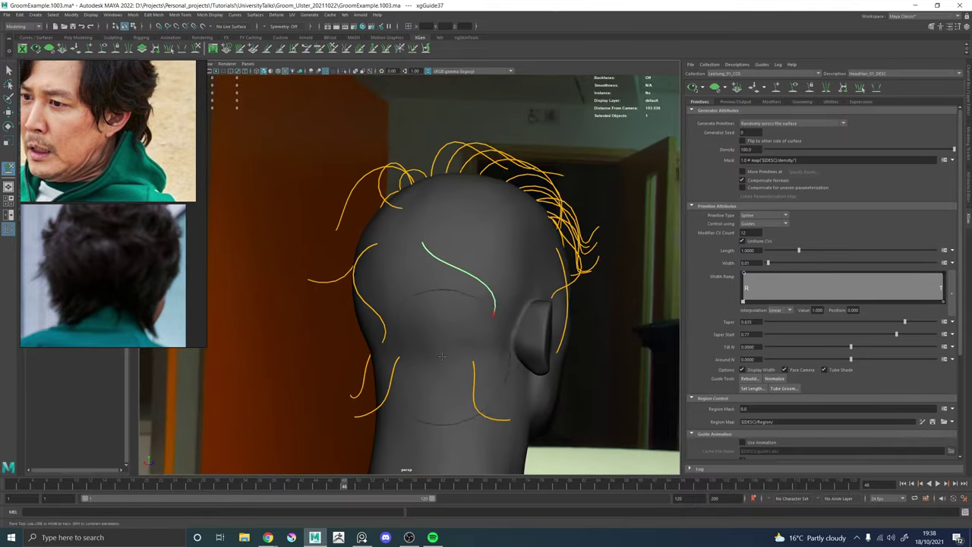
alt+right_drag(463, 334, 498, 266)
alt+drag(490, 259, 513, 250)
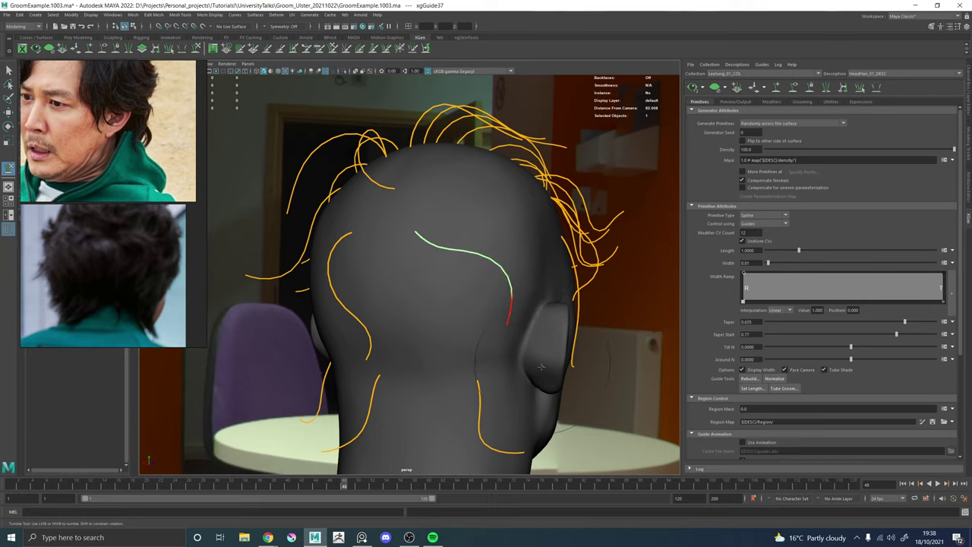
drag(513, 388, 460, 382)
alt+drag(426, 261, 431, 279)
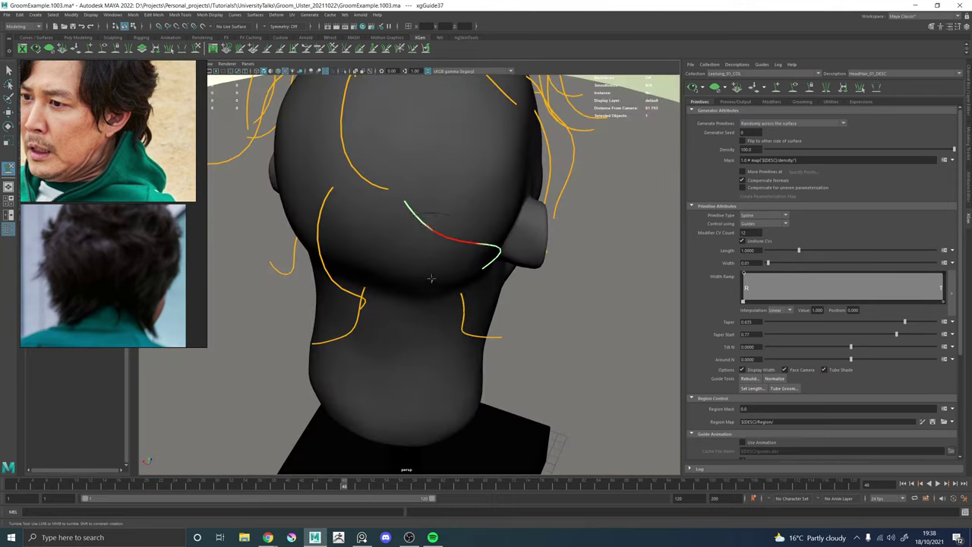
alt+drag(435, 234, 402, 340)
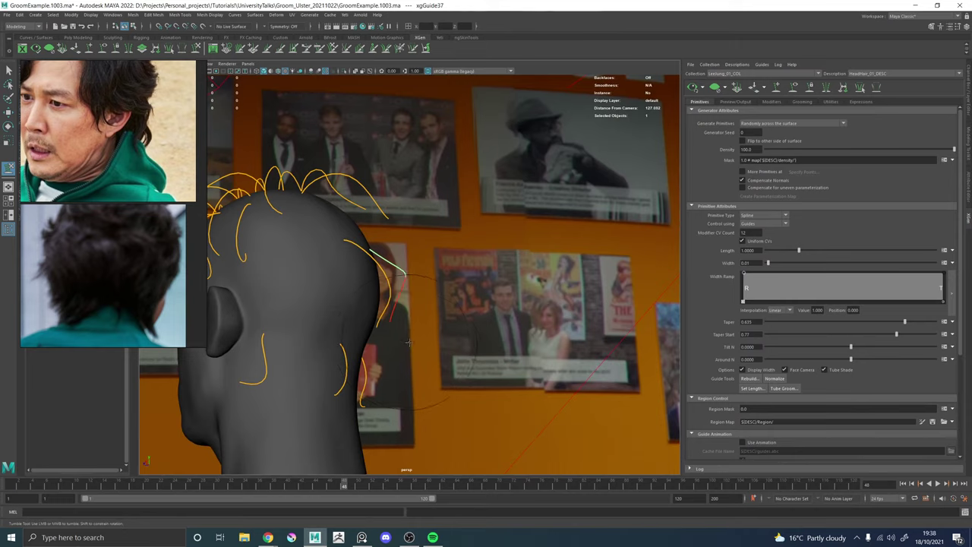
alt+drag(524, 308, 417, 250)
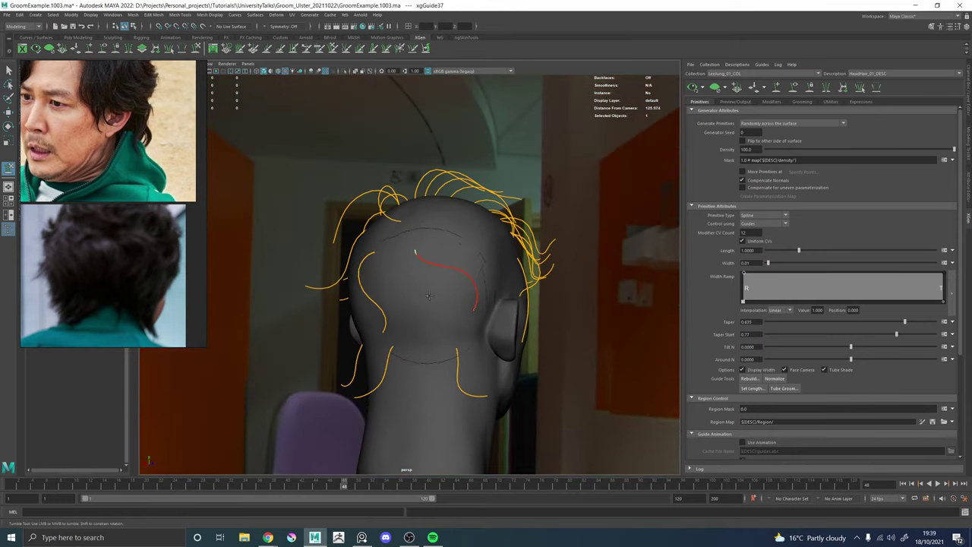
alt+right_drag(417, 250, 479, 256)
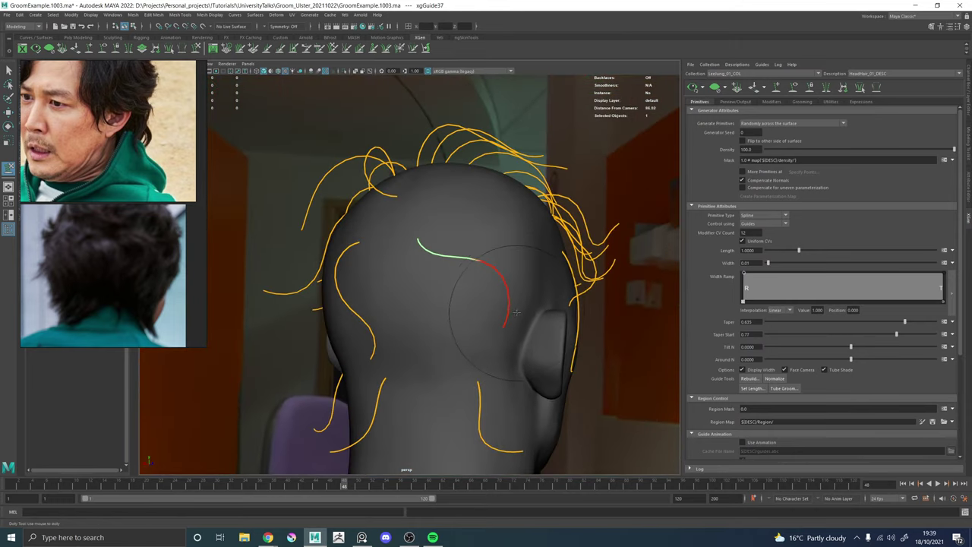
alt+drag(437, 256, 383, 249)
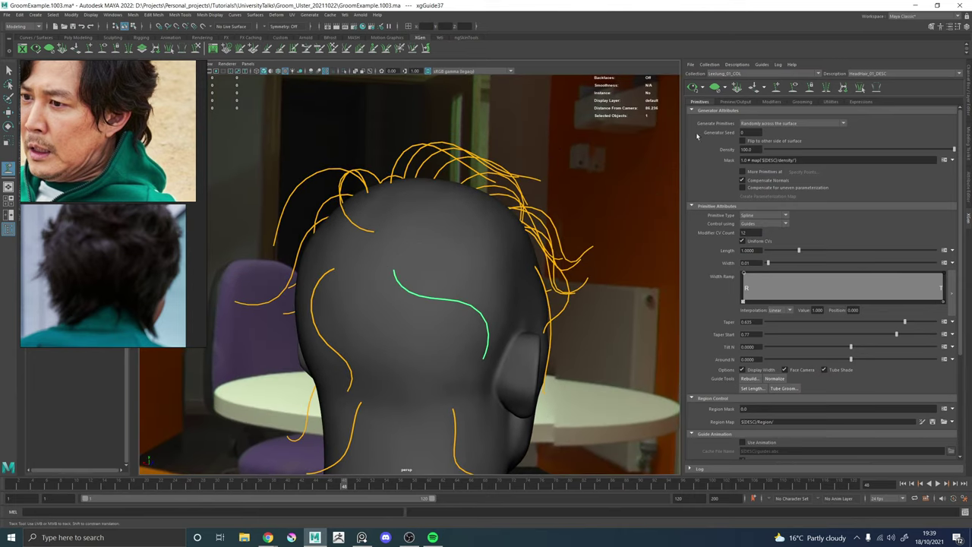
Add another guide higher on the back of the head, above the swept guide on the right ear's side.
alt+drag(516, 236, 469, 230)
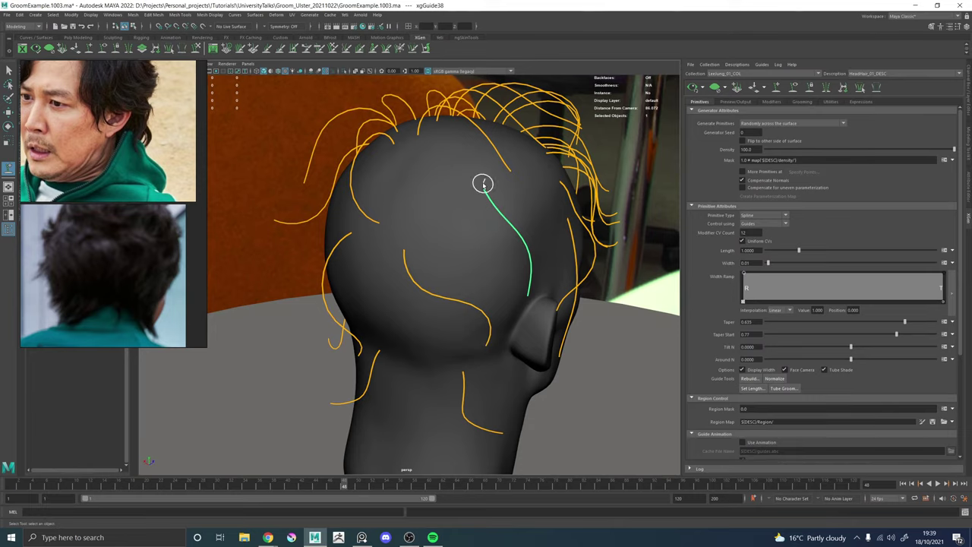
right_drag(484, 186, 448, 188)
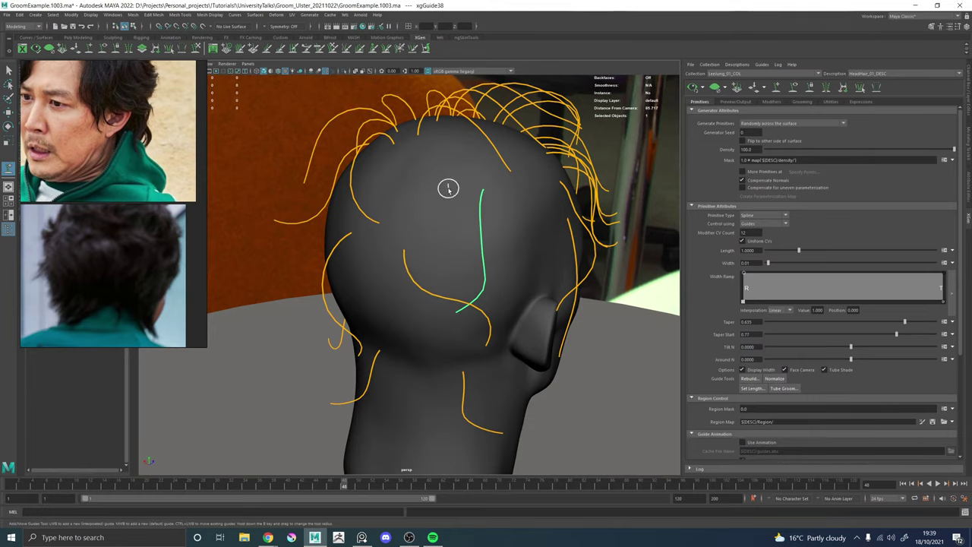
mouse_move(474, 220)
alt+mouse_down()
mouse_move(461, 244)
mouse_move(487, 266)
alt+mouse_up()
alt+drag(486, 232, 485, 245)
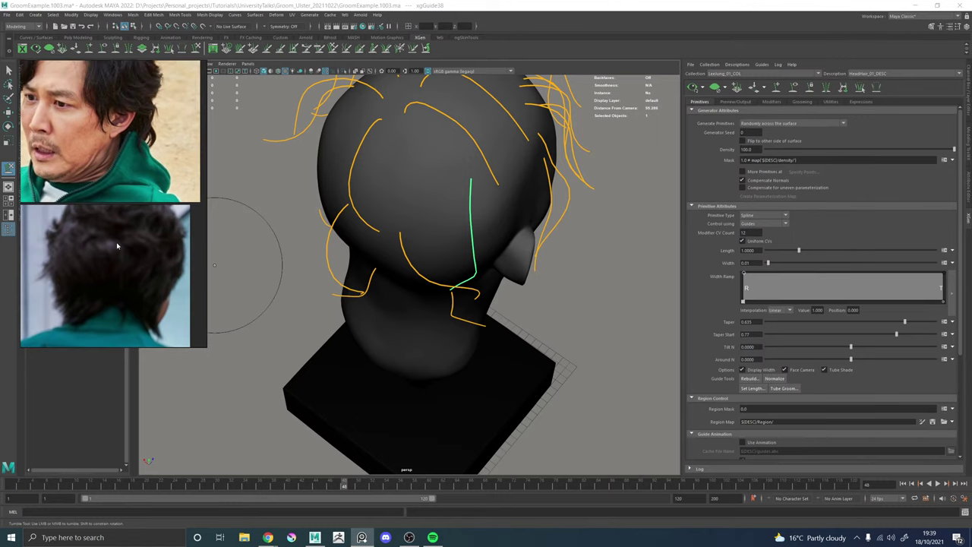
mouse_move(472, 254)
alt+mouse_down()
mouse_move(455, 203)
mouse_move(419, 247)
mouse_move(404, 311)
alt+mouse_up()
Select the long crown guide and sculpt its length to sweep backwards above the scalp.
key(w)
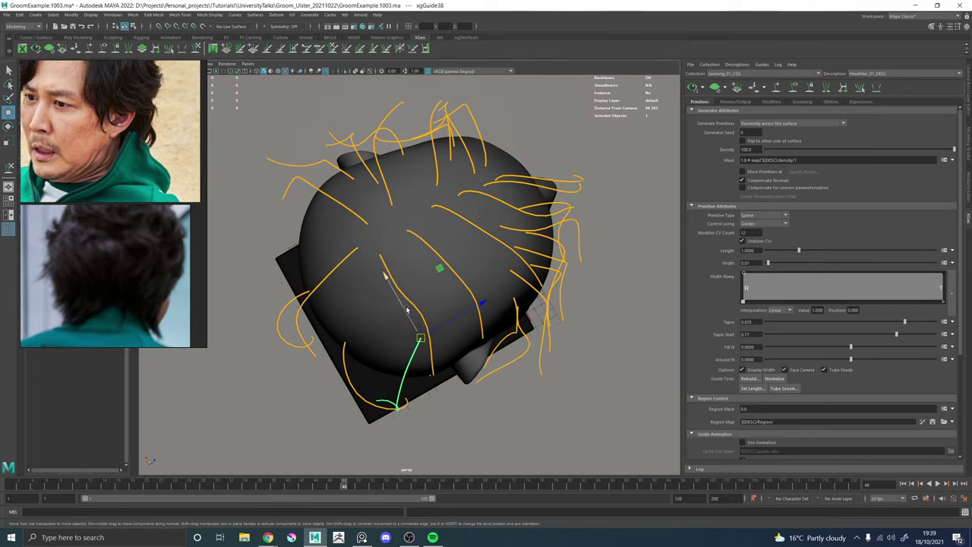
key(y)
mouse_move(462, 328)
alt+mouse_down()
mouse_move(428, 375)
mouse_move(401, 380)
mouse_move(414, 399)
mouse_move(379, 343)
mouse_move(496, 317)
alt+mouse_up()
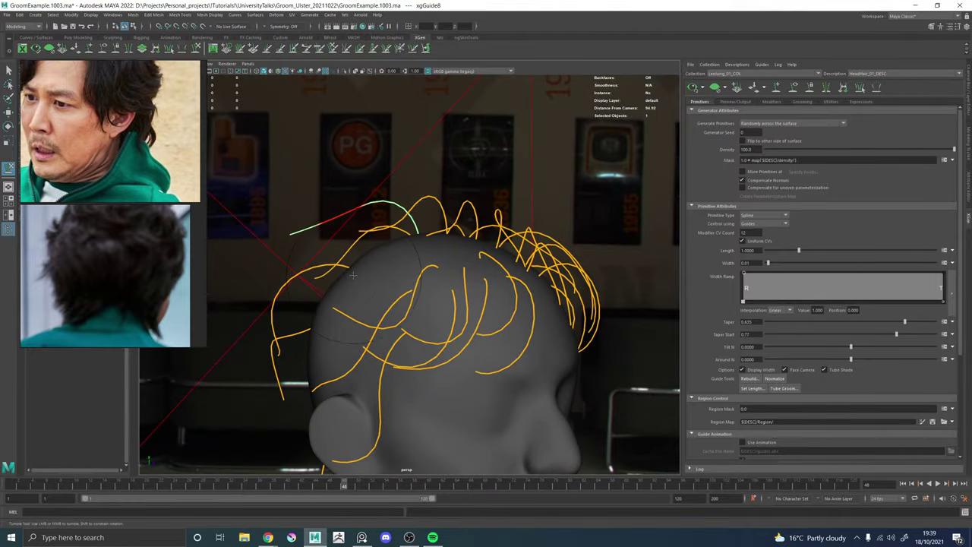
alt+drag(337, 246, 398, 303)
Select the newly added upper back guide and sculpt it into a downward wave that follows the skull behind the right ear.
key(w)
alt+drag(429, 342, 226, 319)
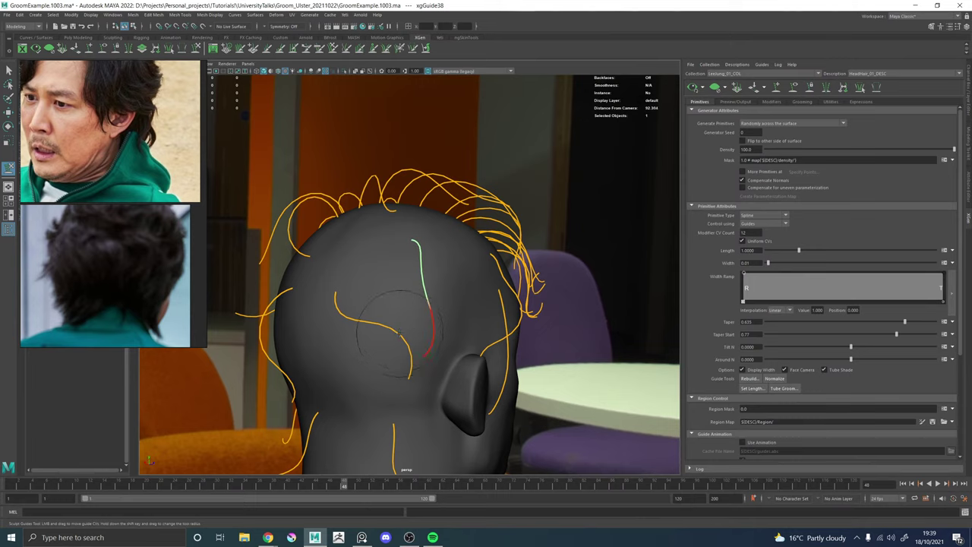
alt+drag(398, 332, 334, 304)
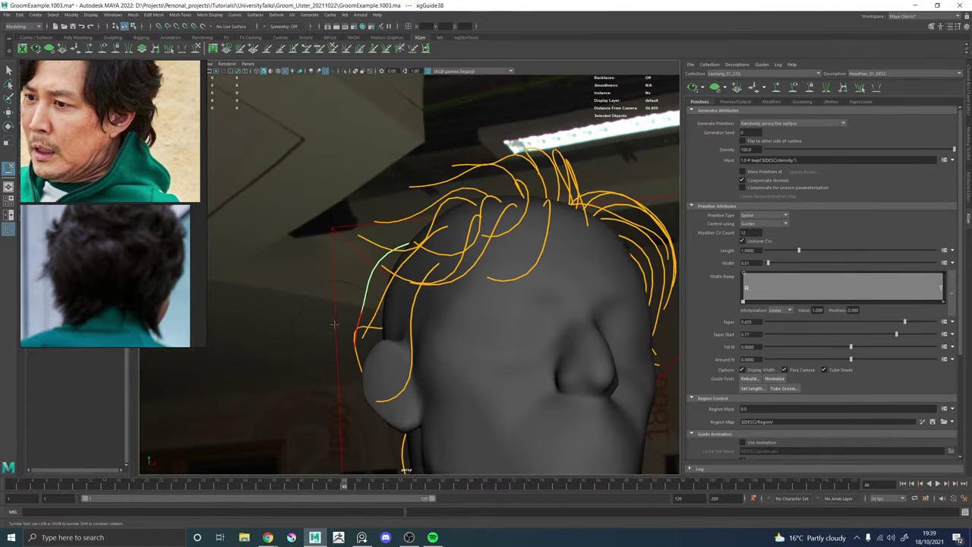
alt+drag(335, 344, 370, 317)
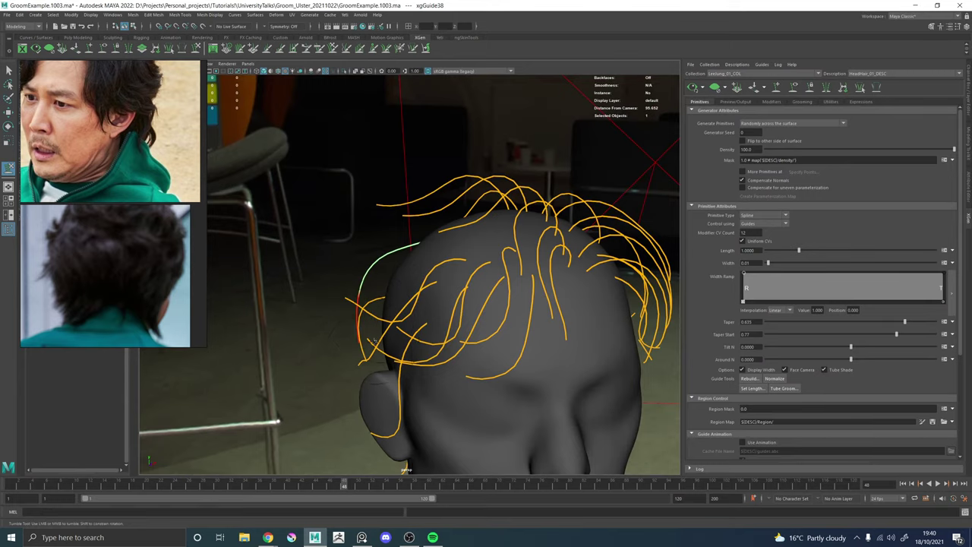
alt+drag(360, 358, 399, 282)
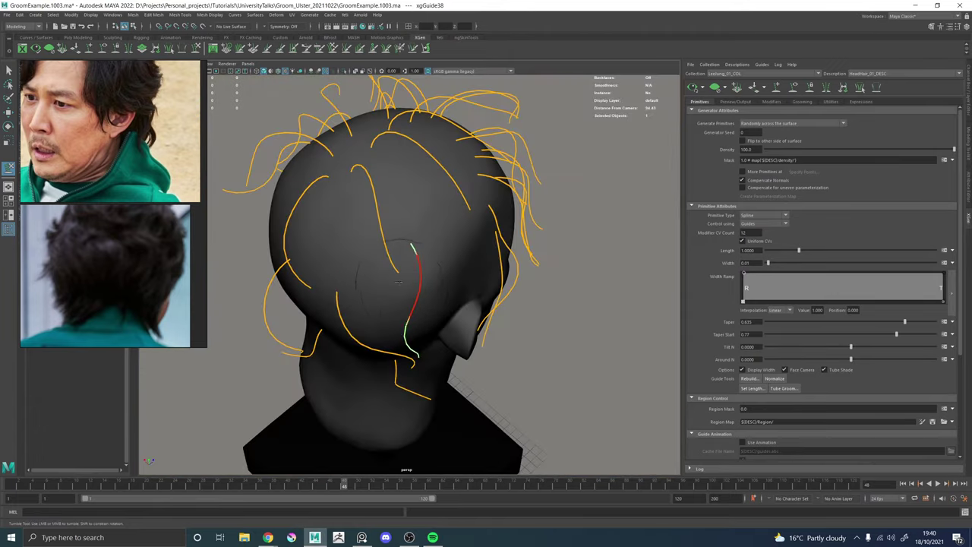
alt+drag(426, 324, 392, 289)
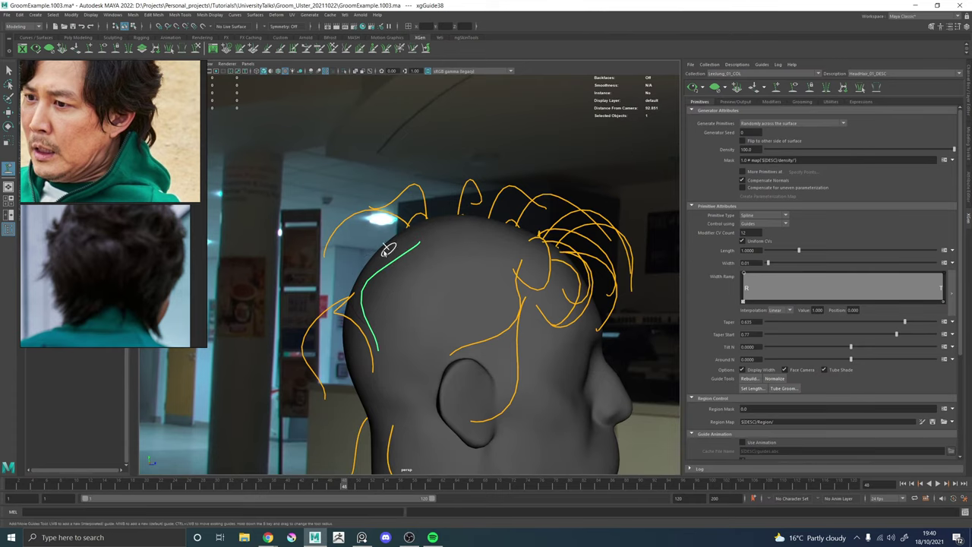
Add a new guide on the side of the head, above and behind the right ear.
alt+drag(390, 245, 427, 263)
click(451, 199)
right_drag(451, 200, 420, 206)
Sculpt the new guide above and behind the right ear into a curve that sweeps down and backwards around the skull.
click(195, 51)
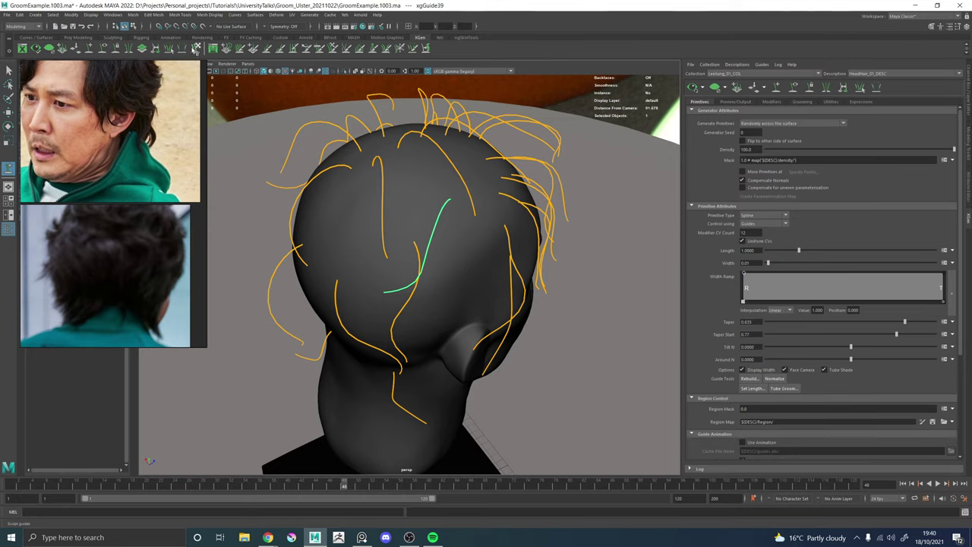
scroll(420, 278, down, 3)
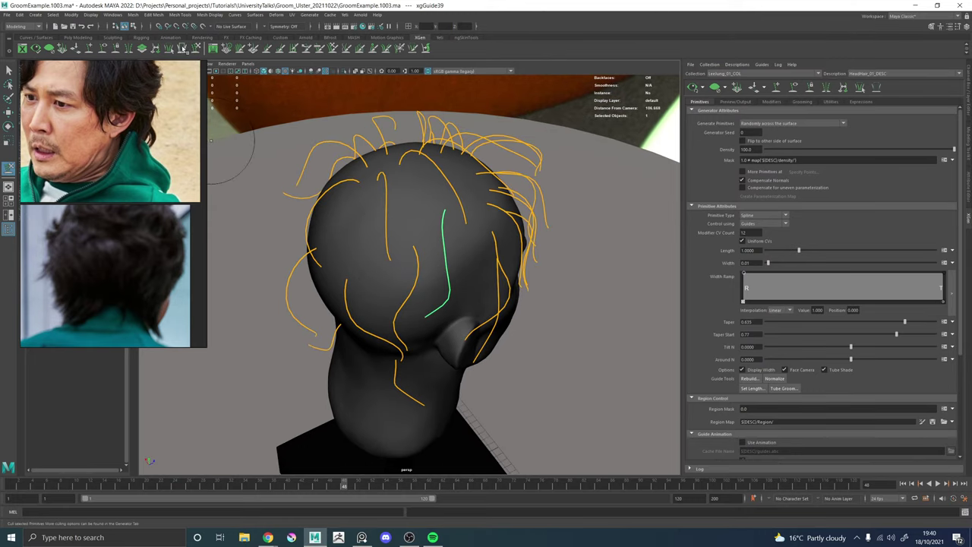
alt+drag(433, 291, 447, 275)
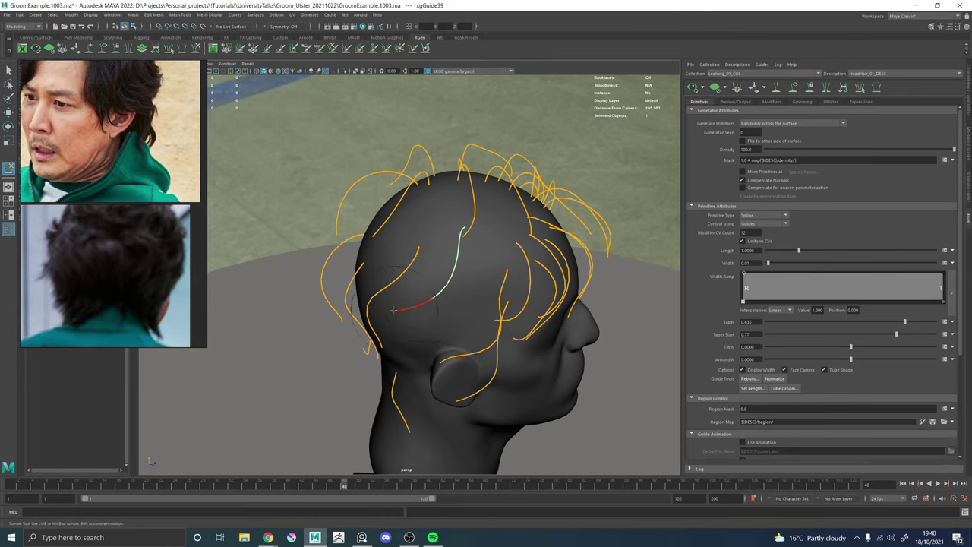
alt+drag(394, 310, 440, 259)
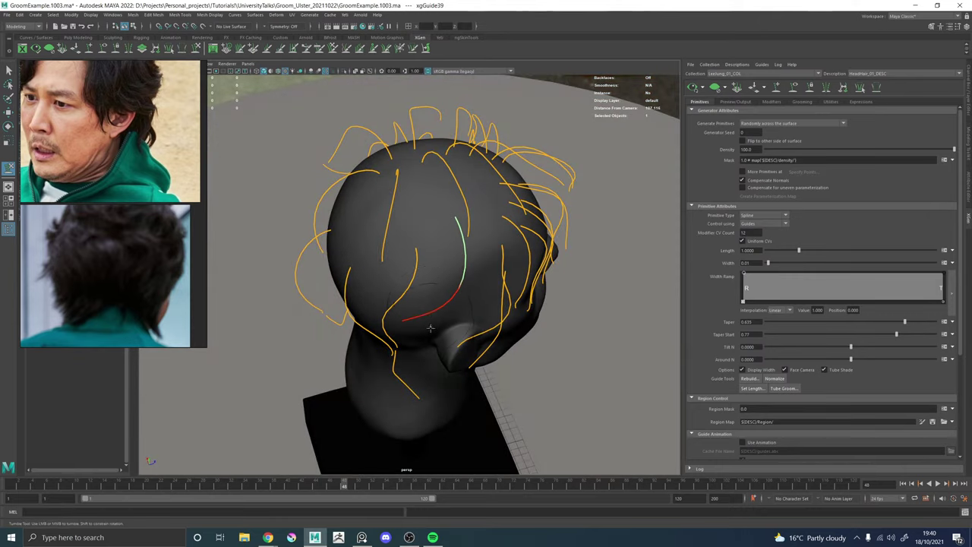
alt+drag(430, 328, 453, 308)
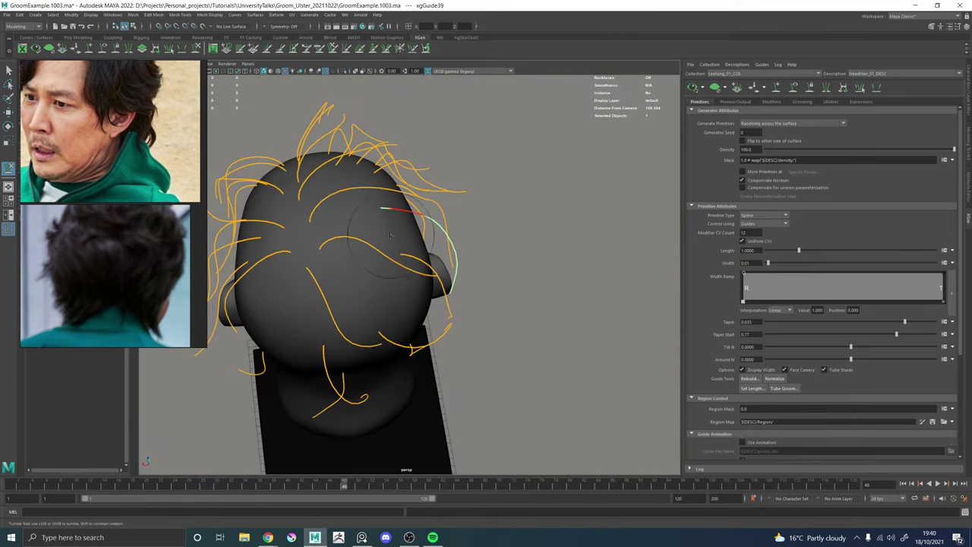
alt+drag(419, 249, 470, 300)
scroll(403, 286, down, 5)
scroll(442, 307, up, 5)
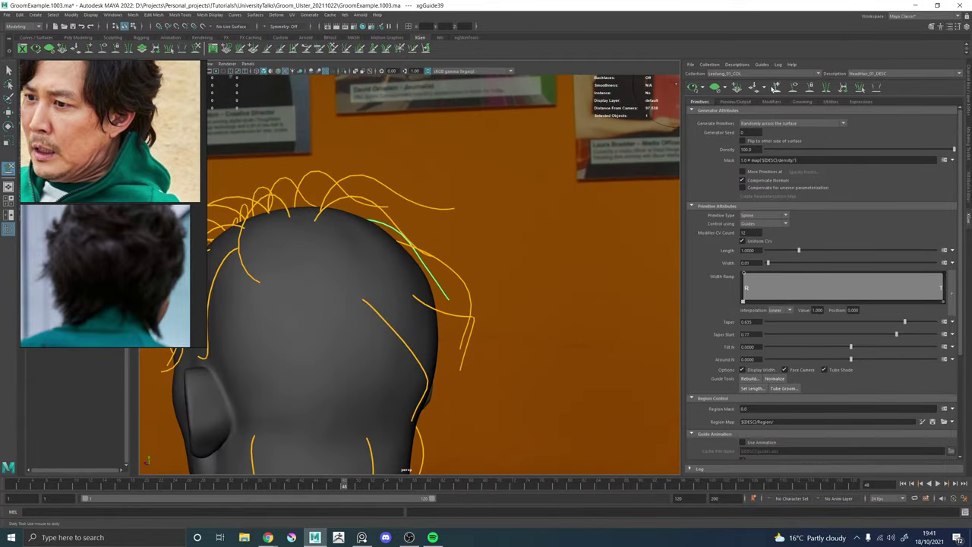
Add a new guide on the left side of the head, above and behind the left ear.
alt+middle_drag(352, 271, 451, 267)
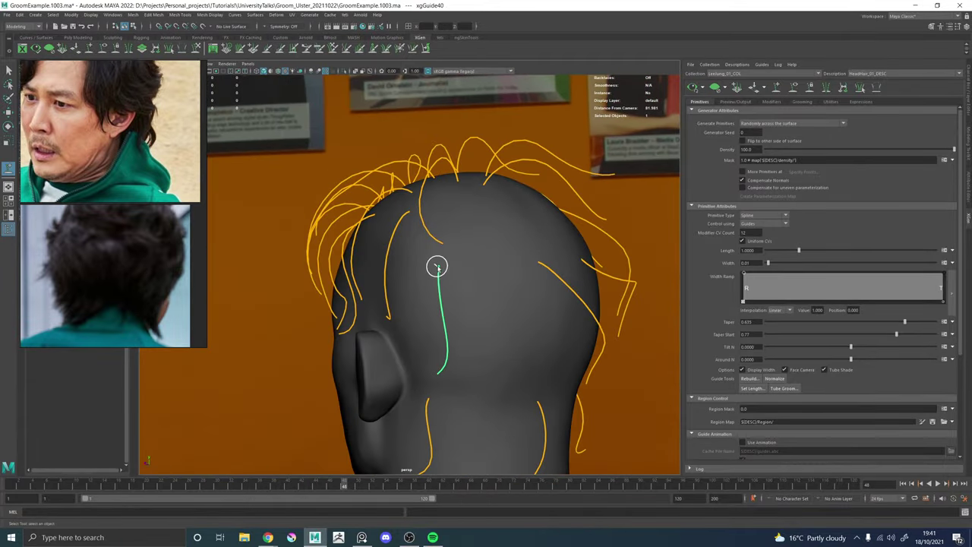
alt+drag(436, 265, 421, 304)
right_click(459, 271)
click(436, 272)
Sculpt the new left-side guide into a curve sweeping towards the back of the head, using the reference photos for its flow.
click(196, 47)
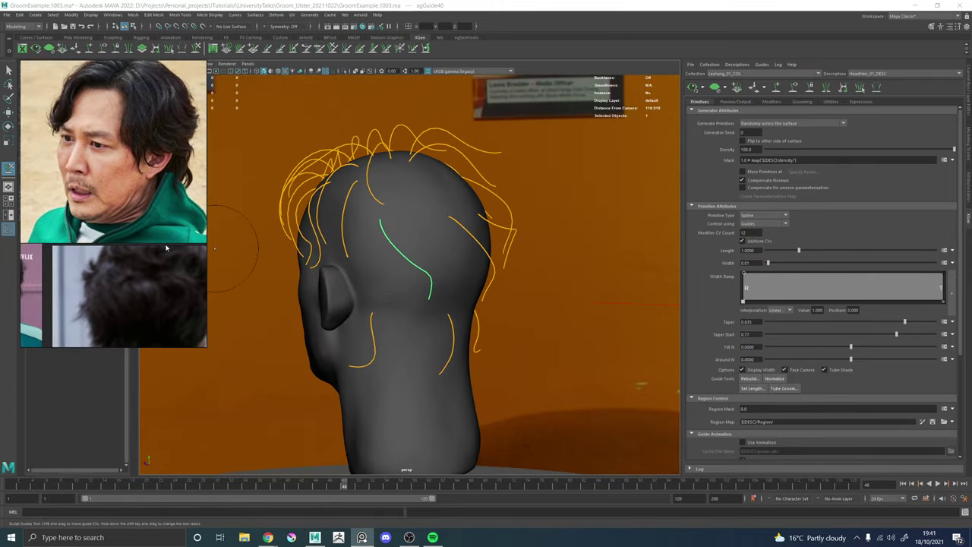
alt+drag(457, 285, 395, 273)
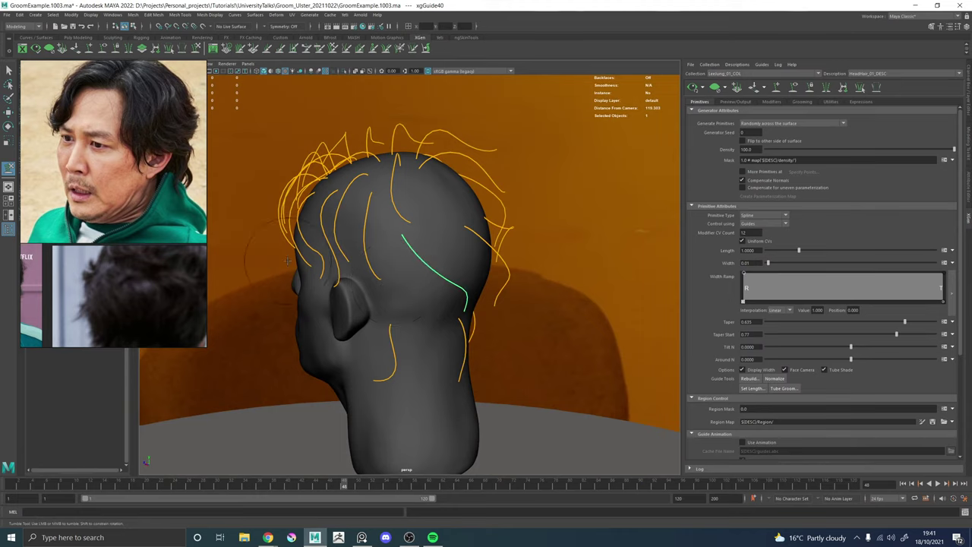
scroll(64, 163, down, 5)
middle_drag(61, 166, 78, 228)
right_drag(109, 233, 106, 255)
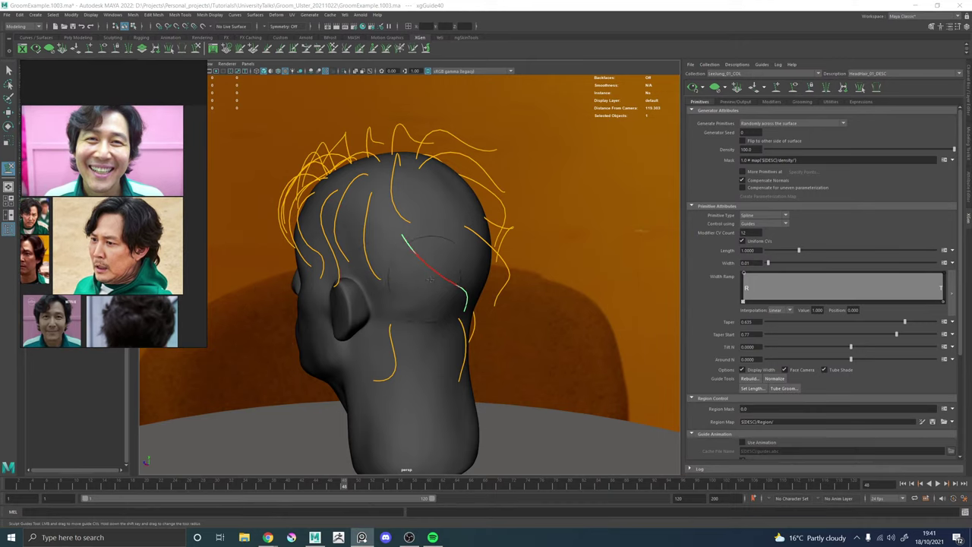
alt+drag(430, 280, 434, 252)
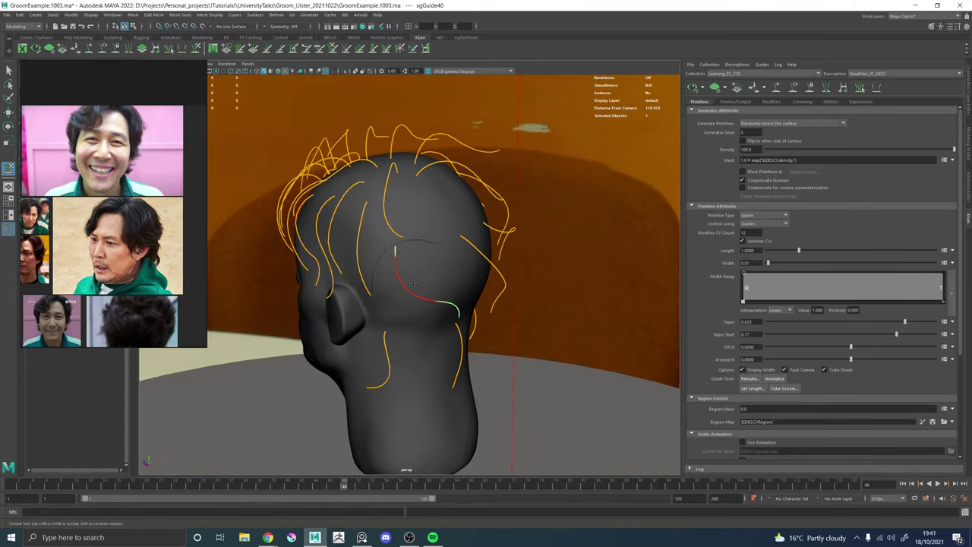
alt+drag(447, 301, 437, 320)
scroll(437, 320, up, 3)
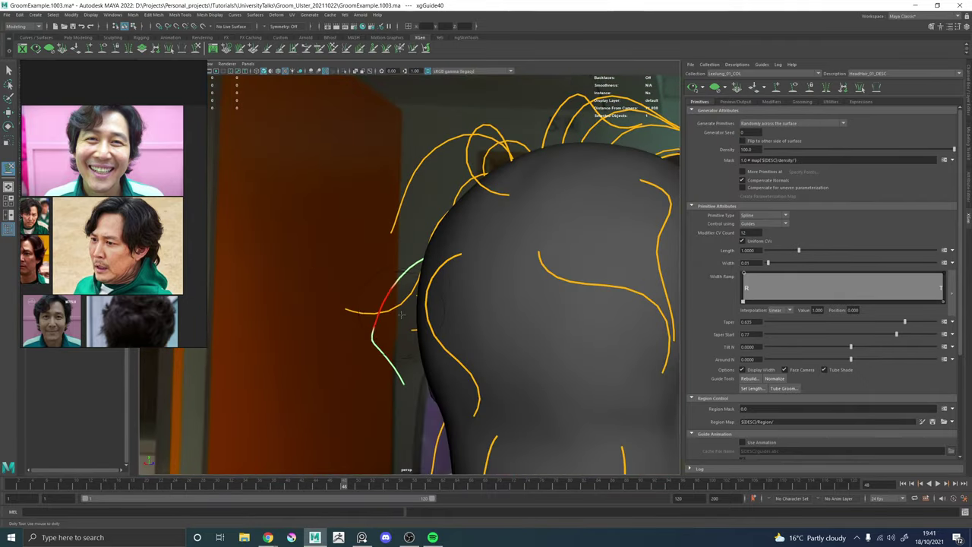
Refine the left-side guide into a soft S-shape, following the back of the skull and bringing its tip closer to the head.
scroll(397, 308, down, 5)
alt+drag(391, 289, 483, 284)
scroll(439, 272, up, 2)
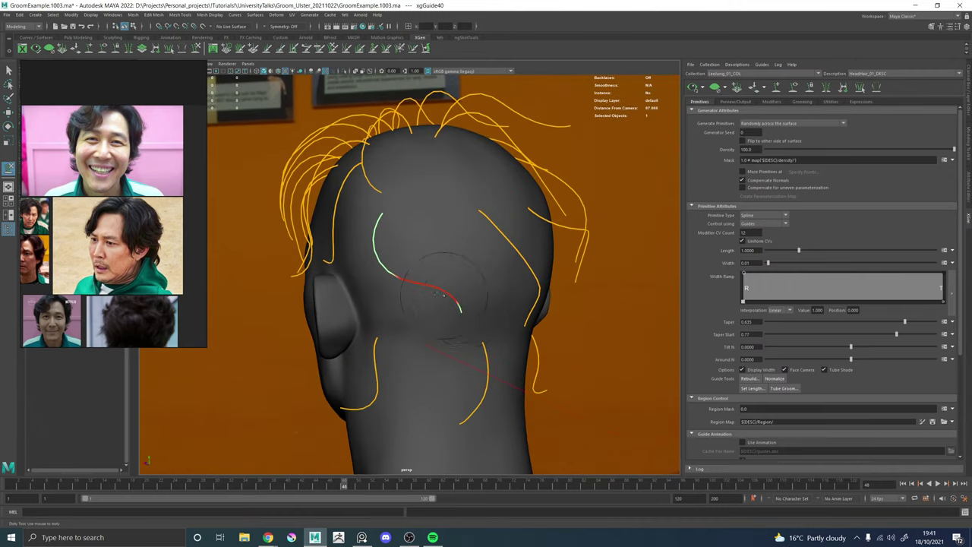
alt+drag(420, 270, 437, 324)
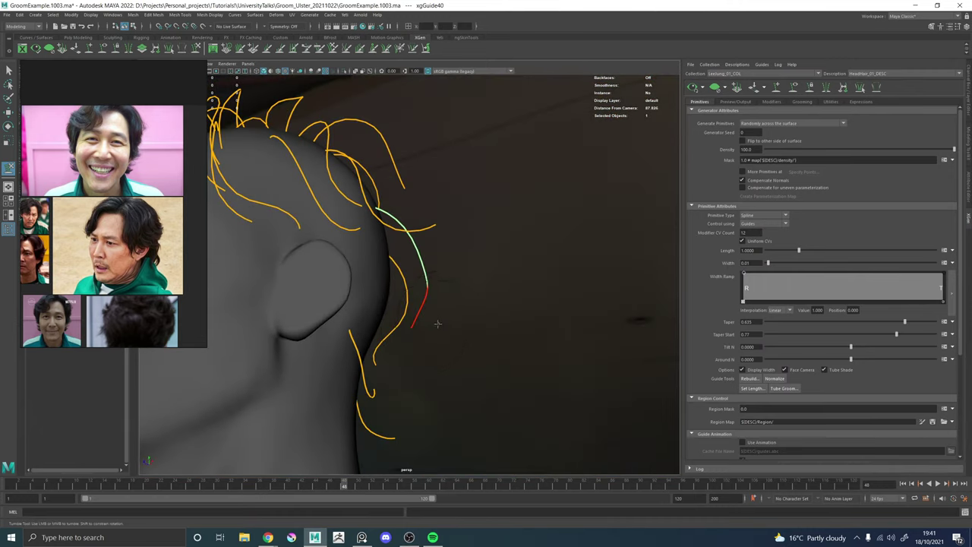
alt+drag(407, 364, 404, 306)
scroll(416, 311, down, 4)
alt+right_drag(404, 306, 526, 383)
scroll(159, 233, up, 3)
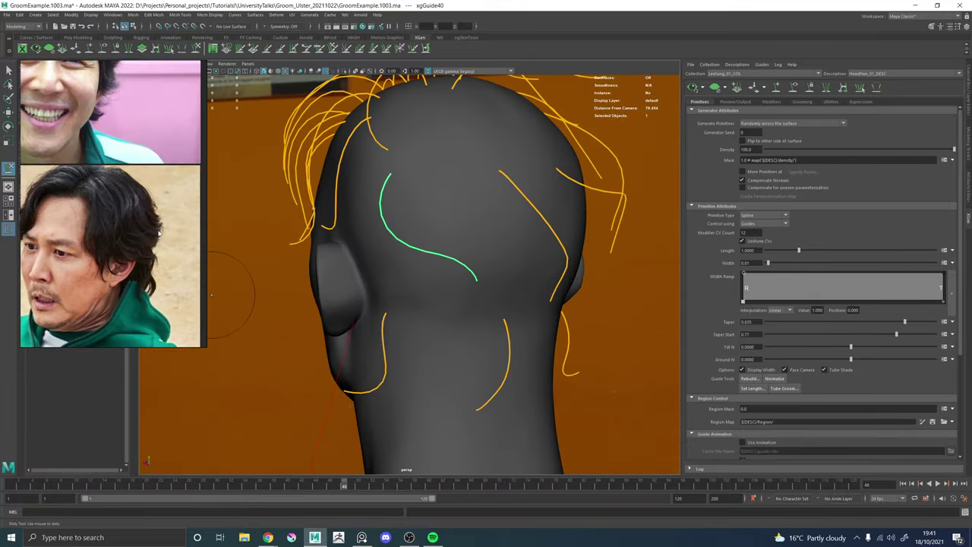
Compare the sculpted left-side guide with the reference photos from several angles around the head.
middle_drag(136, 234, 163, 258)
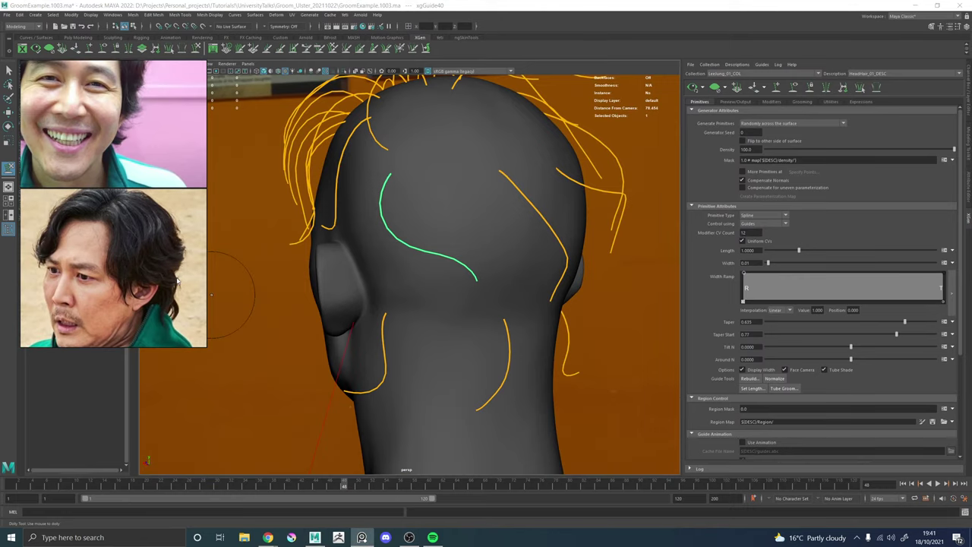
alt+drag(410, 251, 438, 263)
alt+right_drag(438, 263, 397, 252)
alt+drag(392, 252, 351, 246)
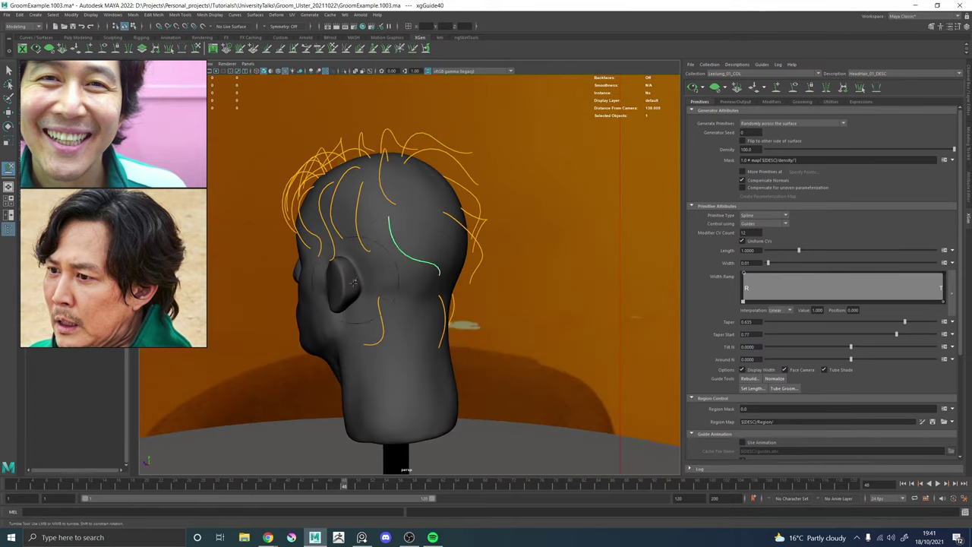
alt+drag(354, 282, 338, 303)
alt+right_drag(338, 304, 295, 291)
alt+drag(294, 291, 335, 337)
alt+drag(390, 263, 536, 209)
Select the neighbouring guide above and behind the left ear and sculpt its tip to flow backwards, away from the skull.
key(w)
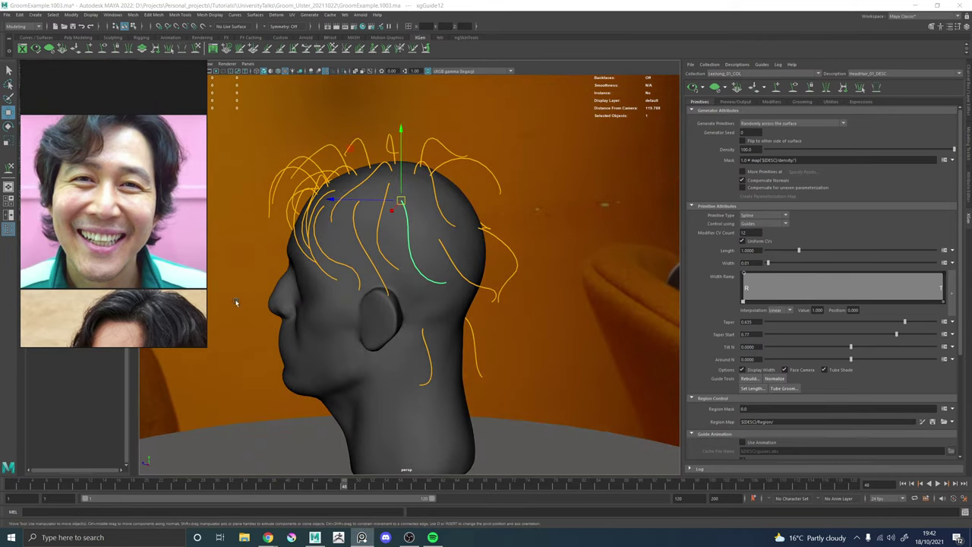
alt+drag(299, 289, 406, 290)
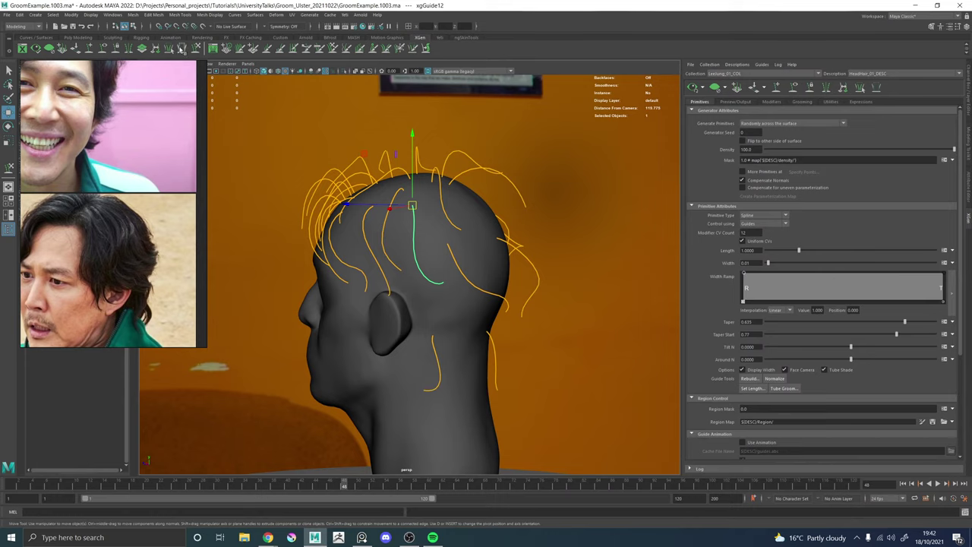
alt+drag(395, 250, 419, 296)
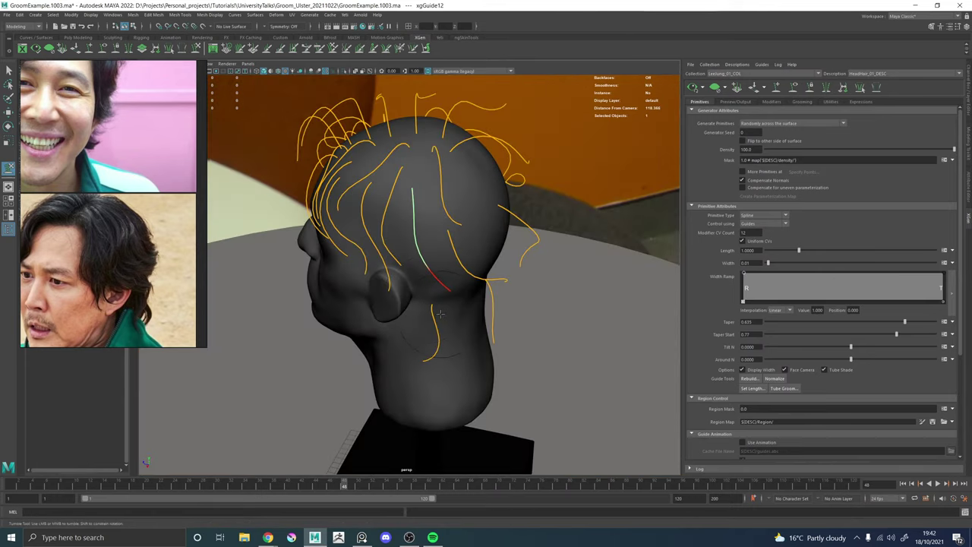
alt+drag(482, 302, 304, 343)
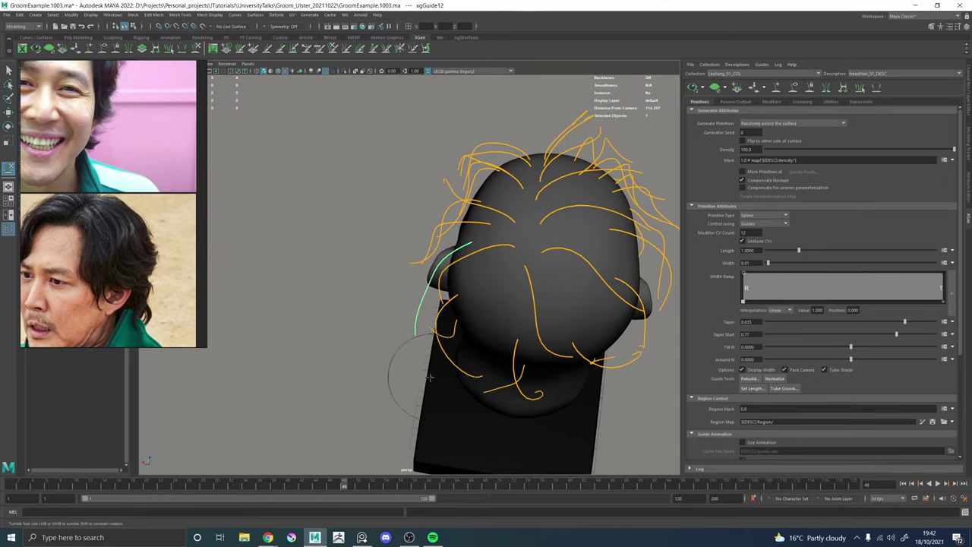
alt+drag(414, 353, 486, 315)
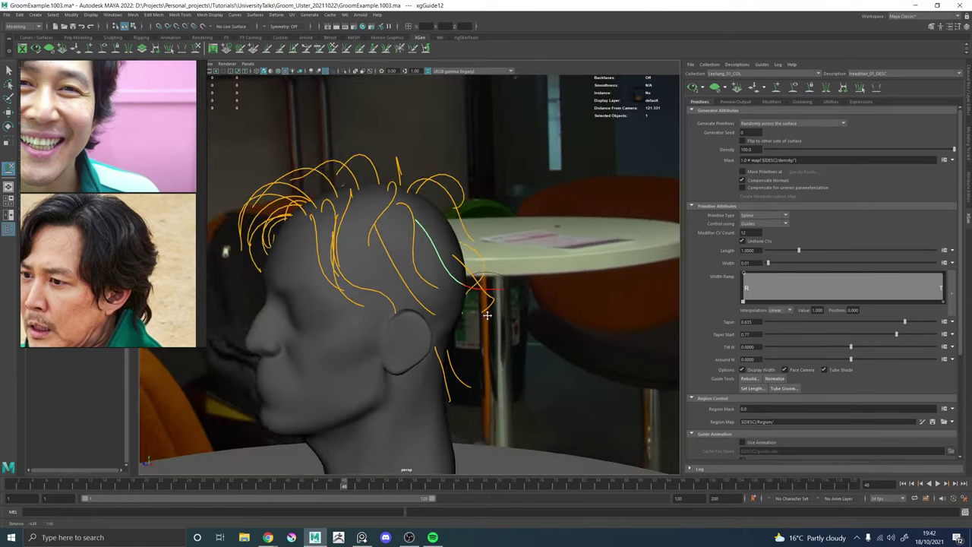
Select the guide directly above the left ear and sculpt its lower end to sweep back behind the ear.
scroll(487, 315, up, 4)
key(w)
click(424, 319)
key(y)
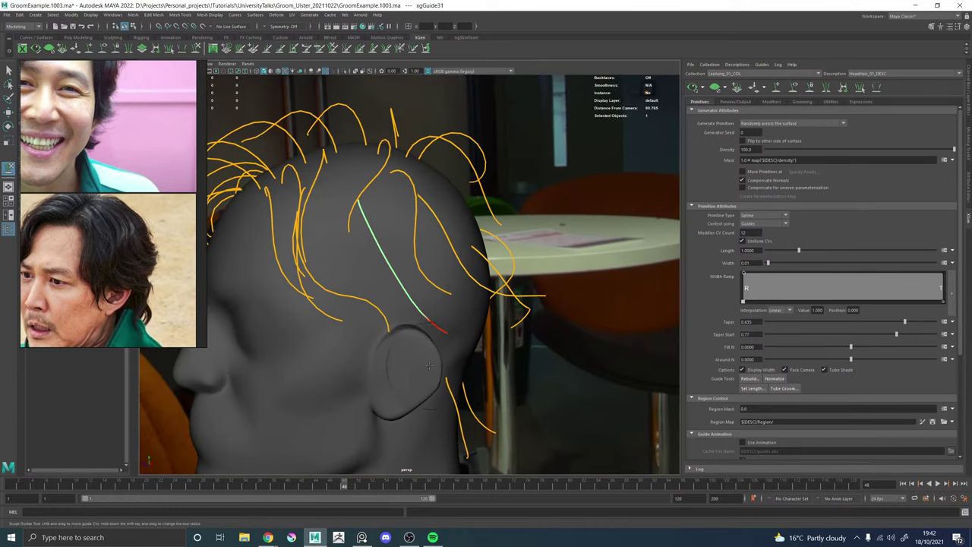
alt+drag(420, 350, 490, 342)
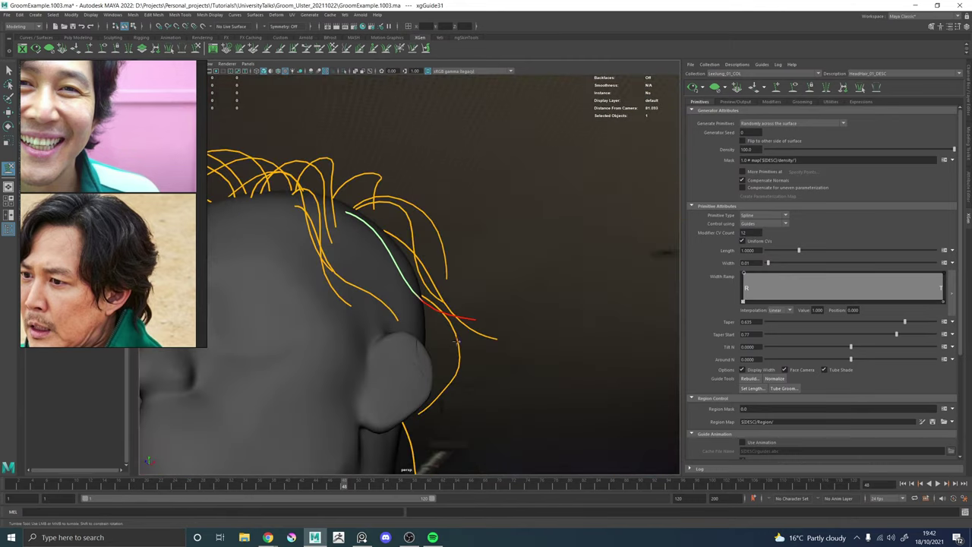
alt+drag(375, 292, 442, 291)
Select the higher side guide above the left ear and sculpt its lower length into a backward curve.
key(w)
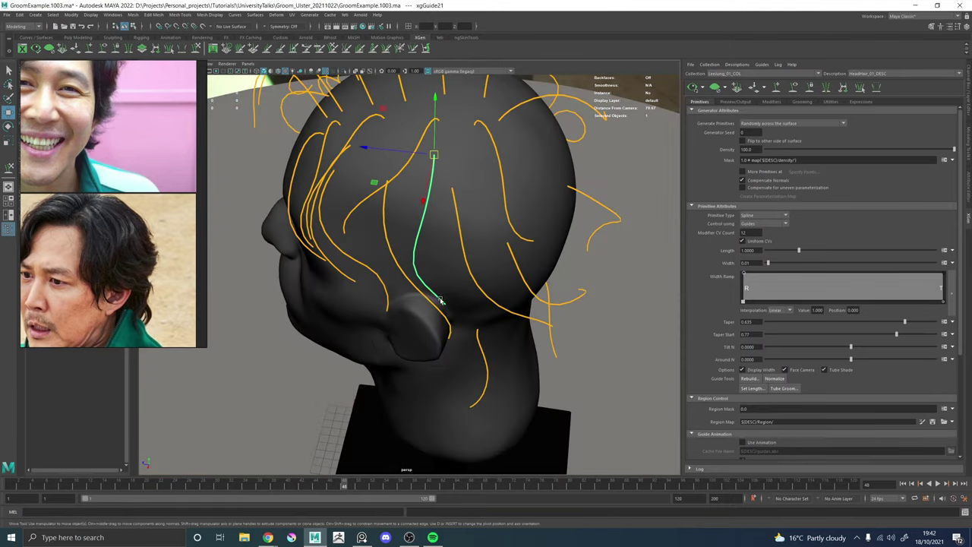
key(y)
mouse_move(369, 334)
alt+mouse_down()
mouse_move(430, 325)
mouse_move(417, 316)
mouse_move(448, 302)
mouse_move(388, 271)
alt+mouse_up()
alt+drag(474, 292, 511, 288)
alt+right_drag(512, 288, 542, 324)
alt+middle_drag(542, 323, 436, 220)
mouse_move(436, 220)
alt+mouse_down()
mouse_move(480, 268)
mouse_move(472, 289)
mouse_move(458, 289)
alt+mouse_up()
Select the neck guide below and behind the left ear and sculpt it into an S-curve.
key(w)
click(463, 286)
key(y)
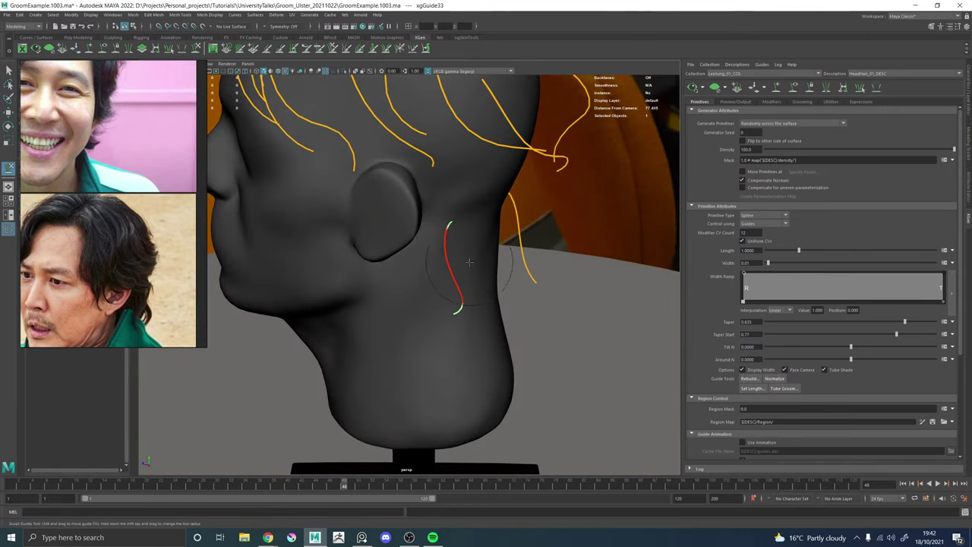
alt+drag(465, 255, 375, 282)
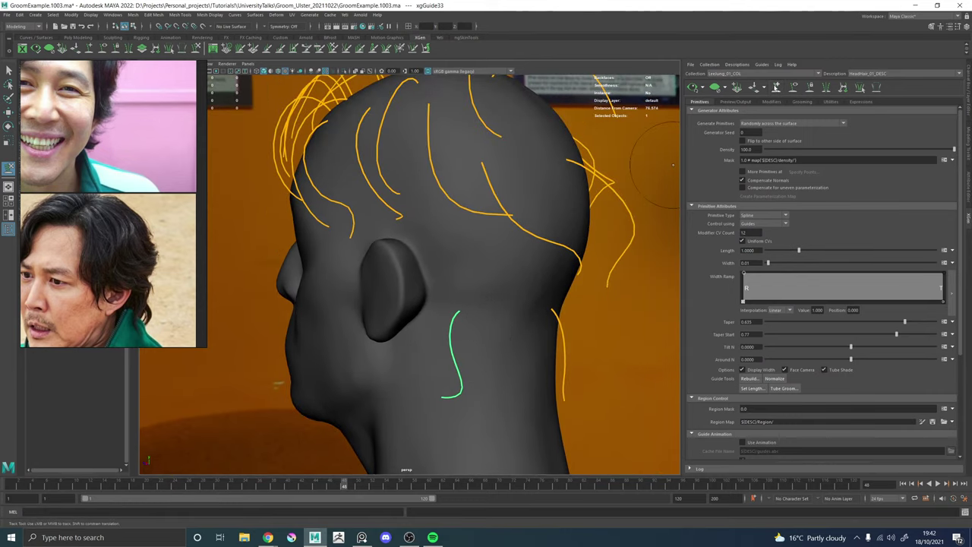
Add a new guide just behind the left ear, above the neck guide.
click(774, 87)
alt+drag(444, 226, 456, 234)
click(453, 234)
alt+drag(479, 269, 449, 223)
right_click(448, 230)
click(476, 229)
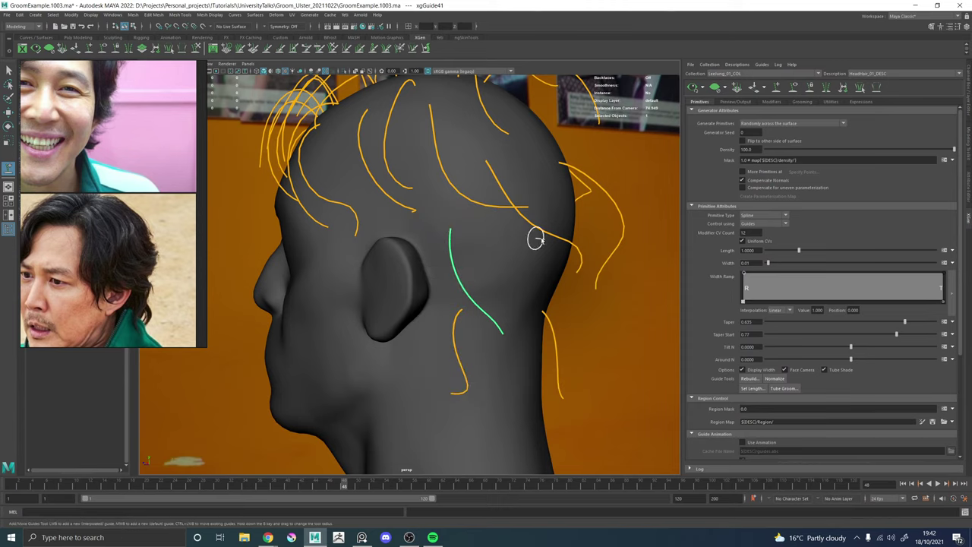
Add a new guide at the lower centre of the back of the head.
alt+drag(538, 235, 508, 234)
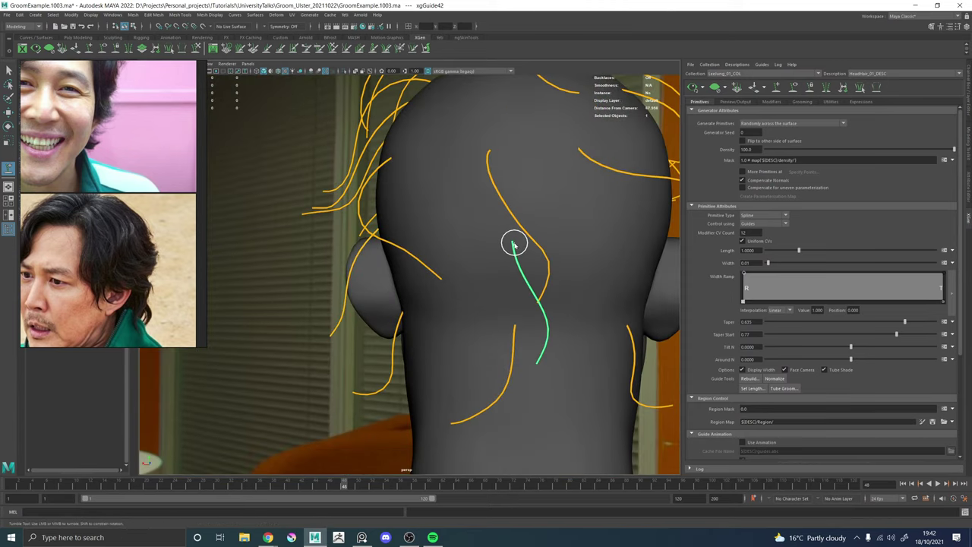
right_click(512, 244)
click(535, 256)
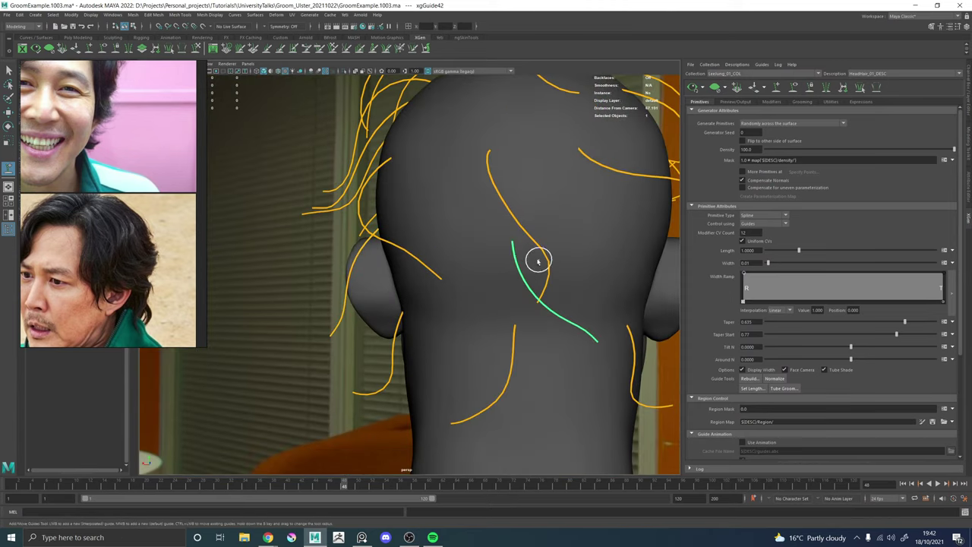
Add a new guide behind the right ear, above the neck guide on that side.
alt+drag(536, 260, 428, 243)
click(431, 224)
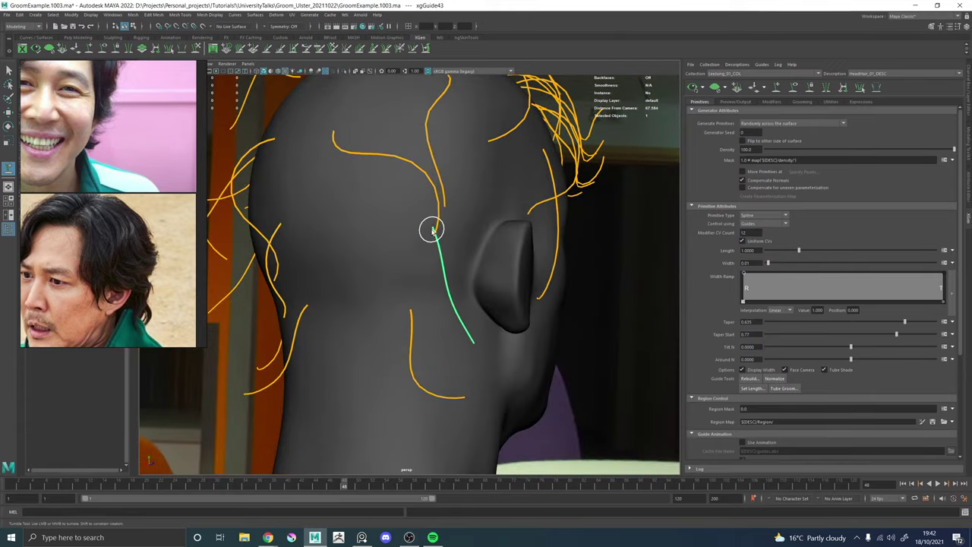
right_click(429, 230)
click(393, 228)
Sculpt the new guide behind the right ear so that its tip curves forward beneath the ear.
alt+drag(393, 228, 386, 261)
alt+drag(524, 245, 429, 319)
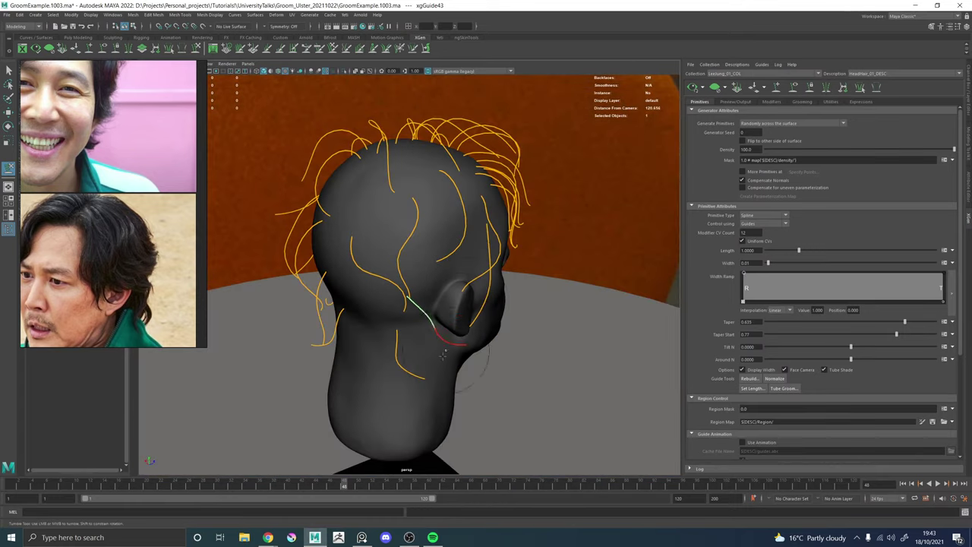
mouse_move(391, 349)
alt+mouse_down()
mouse_move(389, 315)
mouse_move(314, 297)
mouse_move(455, 323)
mouse_move(414, 284)
mouse_move(410, 256)
mouse_move(439, 300)
alt+mouse_up()
Sculpt the guide behind the left ear so that it arcs backward and hangs down toward the neck guide.
key(w)
key(w)
scroll(439, 302, up, 6)
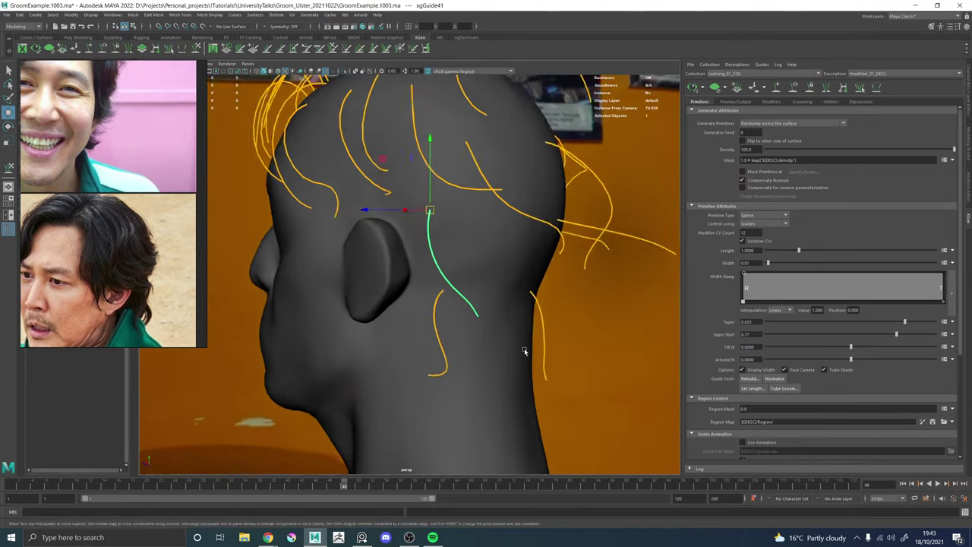
key(y)
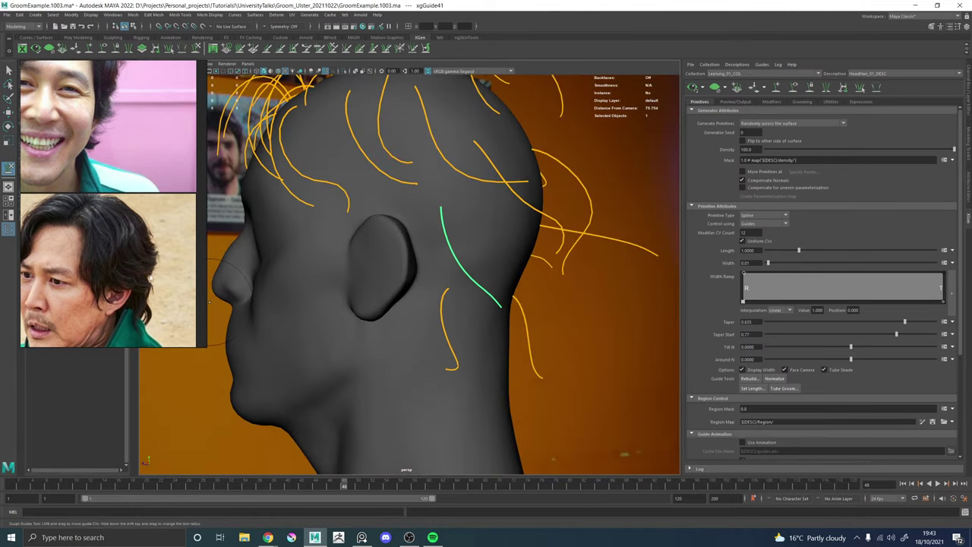
alt+drag(444, 285, 103, 287)
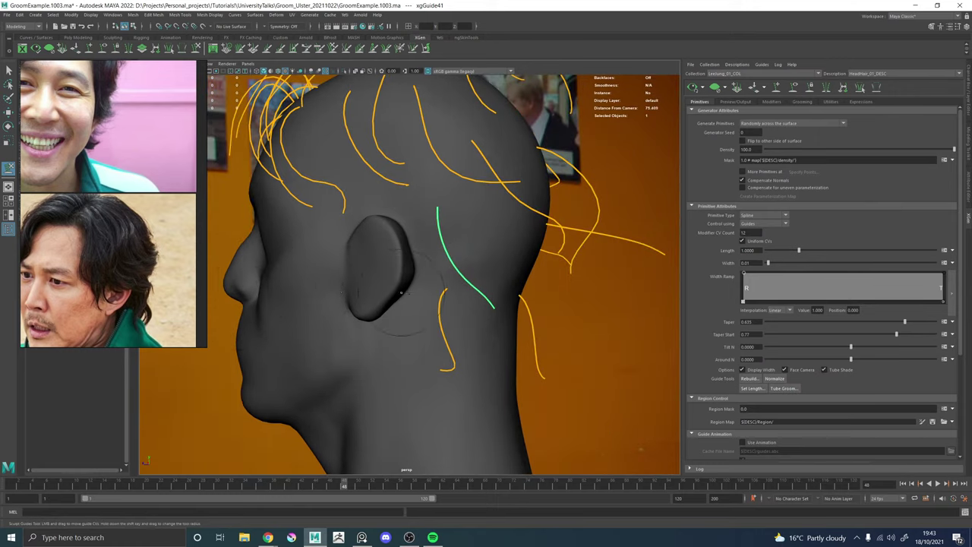
alt+drag(239, 305, 391, 310)
mouse_move(472, 334)
alt+mouse_down()
mouse_move(536, 322)
mouse_move(513, 306)
alt+mouse_up()
alt+drag(477, 349, 396, 335)
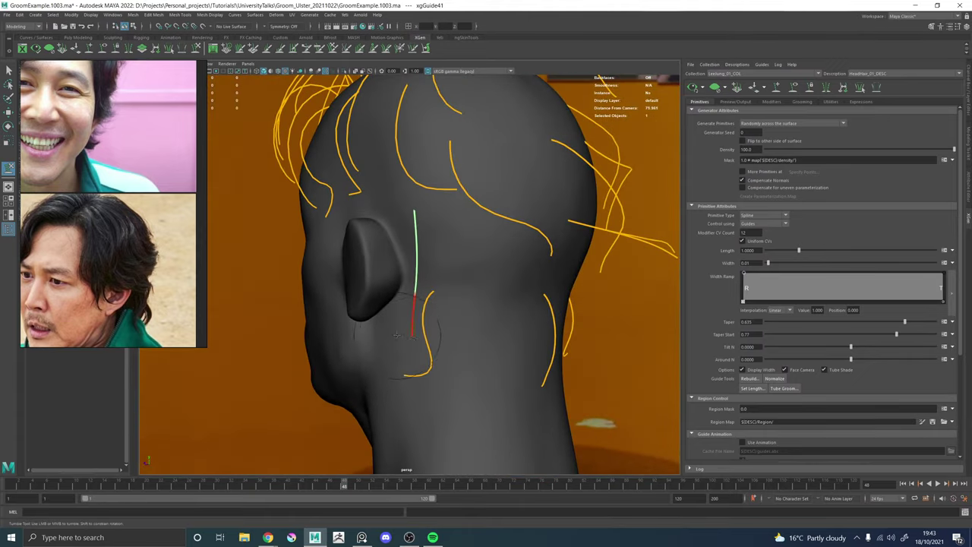
alt+drag(440, 310, 414, 238)
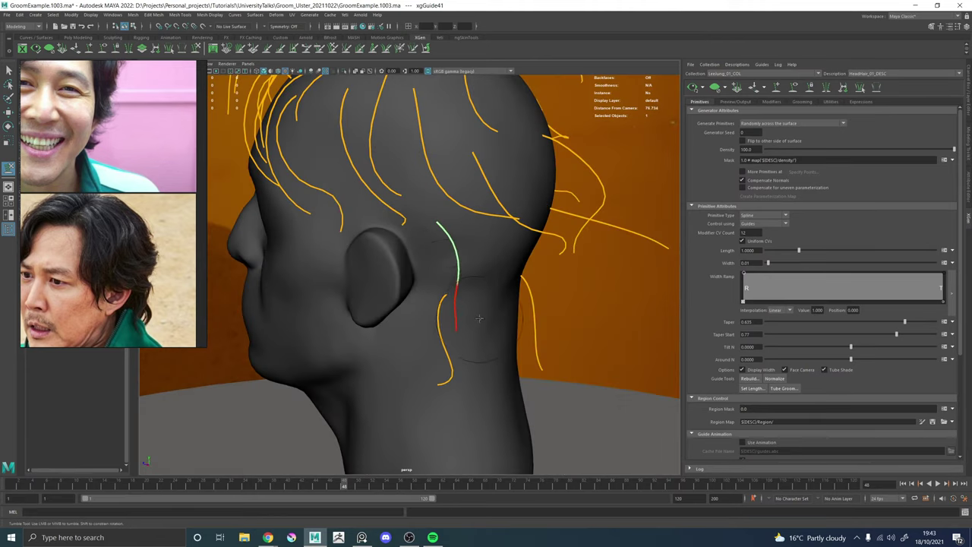
mouse_move(473, 339)
alt+mouse_down()
mouse_move(493, 338)
mouse_move(433, 334)
mouse_move(463, 335)
mouse_move(463, 393)
alt+mouse_up()
Sculpt the neck guide below the left ear so that it sweeps down and forward, with its tip flicking slightly backward.
key(w)
key(y)
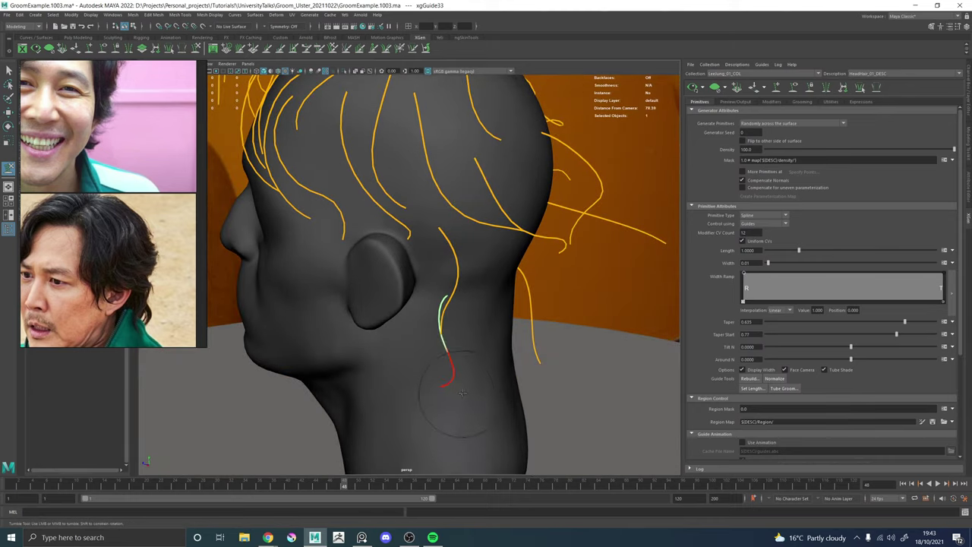
mouse_move(430, 425)
alt+mouse_down()
mouse_move(434, 397)
mouse_move(472, 386)
mouse_move(446, 378)
mouse_move(451, 332)
mouse_move(434, 337)
mouse_move(456, 338)
mouse_move(445, 326)
mouse_move(468, 342)
mouse_move(549, 330)
mouse_move(415, 353)
mouse_move(408, 338)
mouse_move(373, 330)
mouse_move(389, 307)
mouse_move(425, 334)
mouse_move(440, 323)
mouse_move(459, 328)
mouse_move(467, 364)
alt+mouse_up()
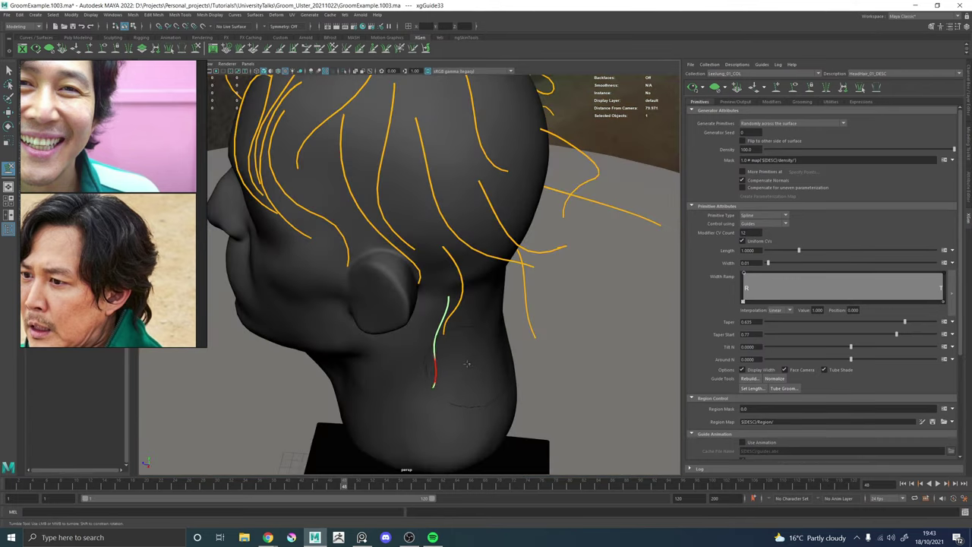
mouse_move(414, 416)
mouse_down()
mouse_move(430, 419)
mouse_move(486, 387)
mouse_move(471, 384)
mouse_move(498, 382)
mouse_up()
alt+right_drag(498, 382, 425, 325)
alt+drag(486, 305, 353, 319)
alt+right_drag(395, 319, 474, 319)
scroll(473, 318, up, 4)
key(w)
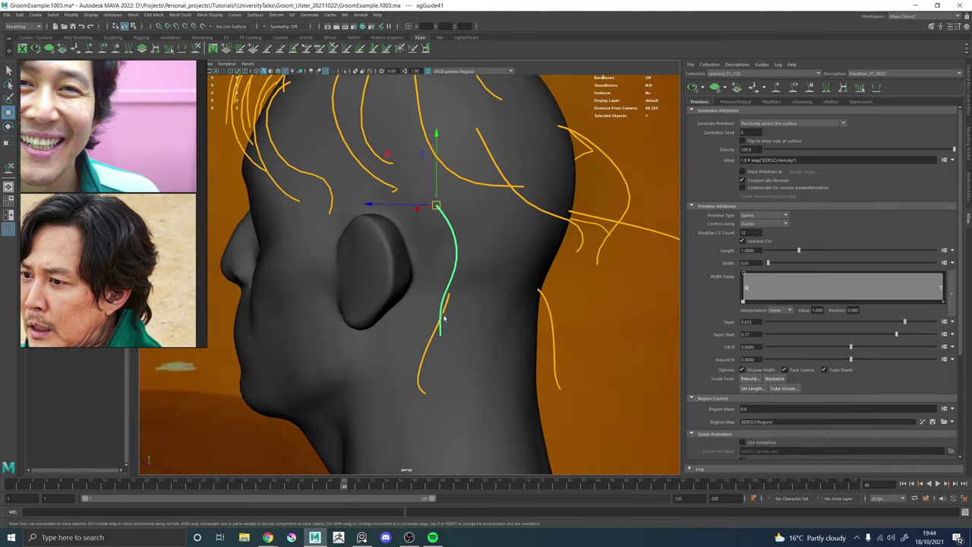
alt+drag(436, 353, 441, 357)
key(y)
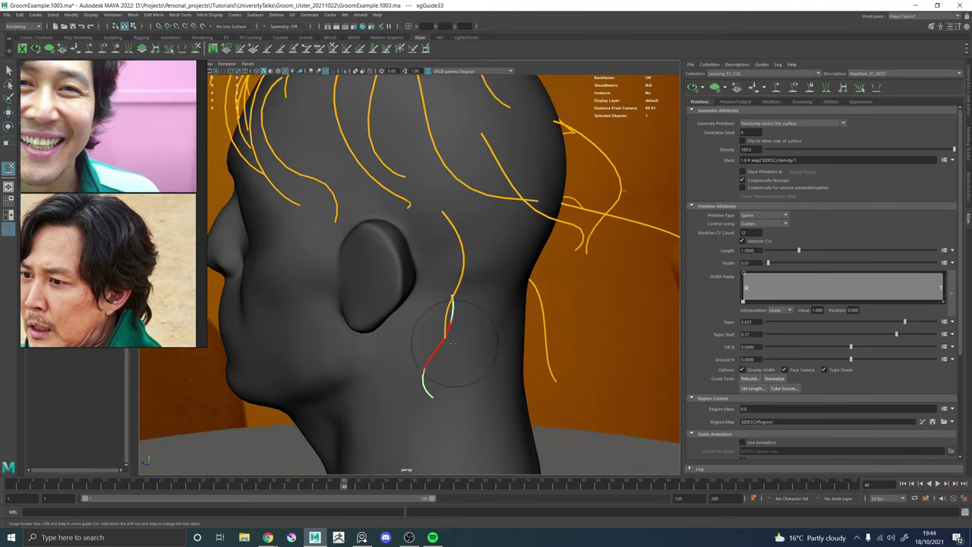
Add a guide farther back behind the left ear and paste the shape of the neighbouring guide onto it.
key(w)
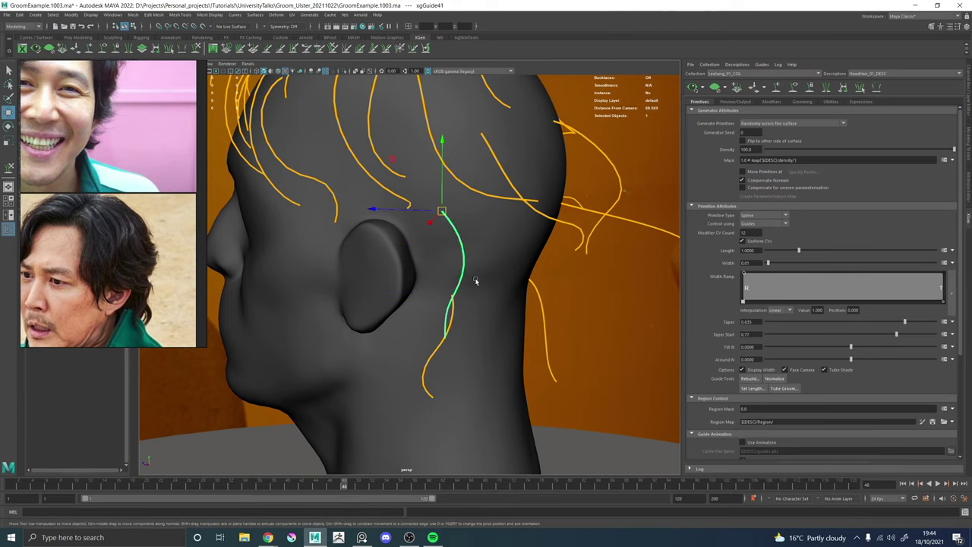
alt+drag(477, 294, 328, 263)
key(y)
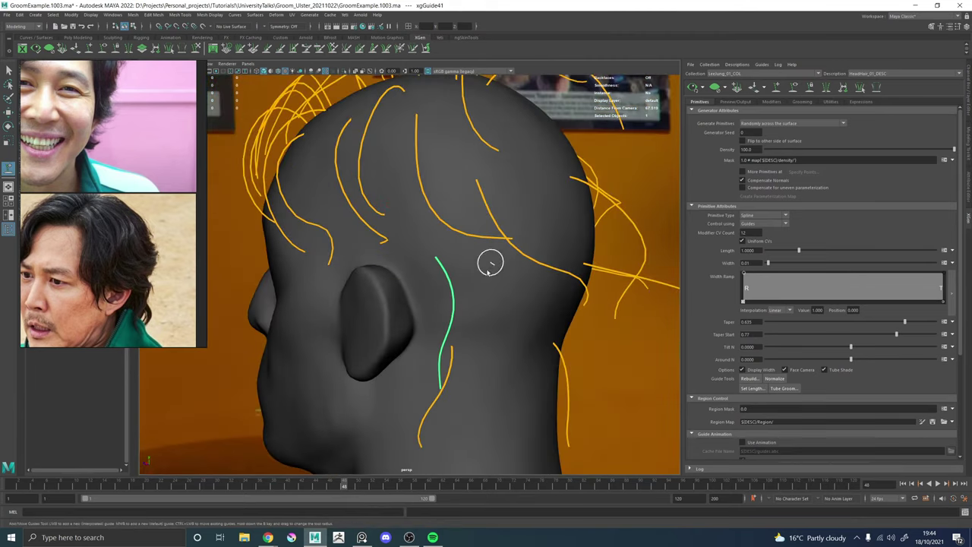
click(496, 277)
right_click(494, 282)
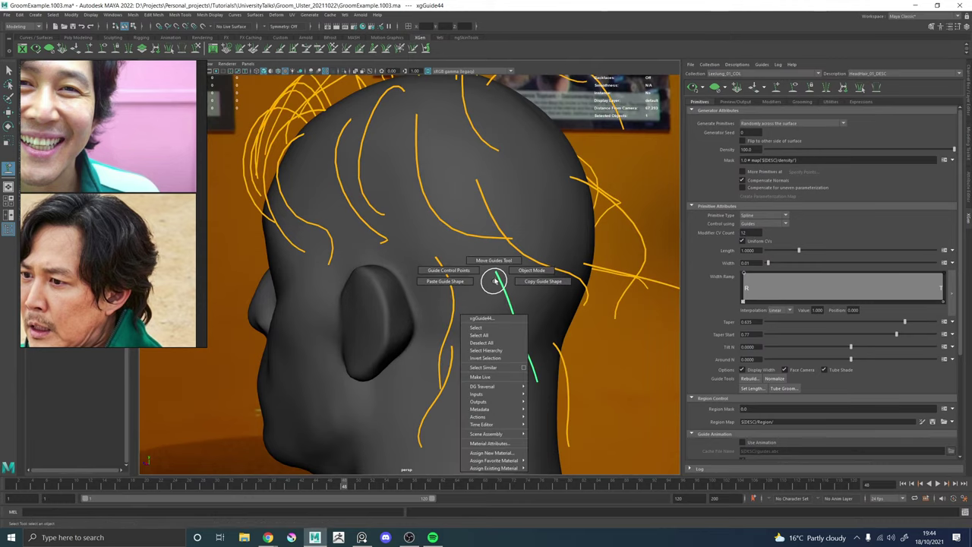
right_drag(494, 282, 455, 283)
Sculpt the new rear guide so that its lower half sweeps forward toward the guide behind the left ear.
click(198, 48)
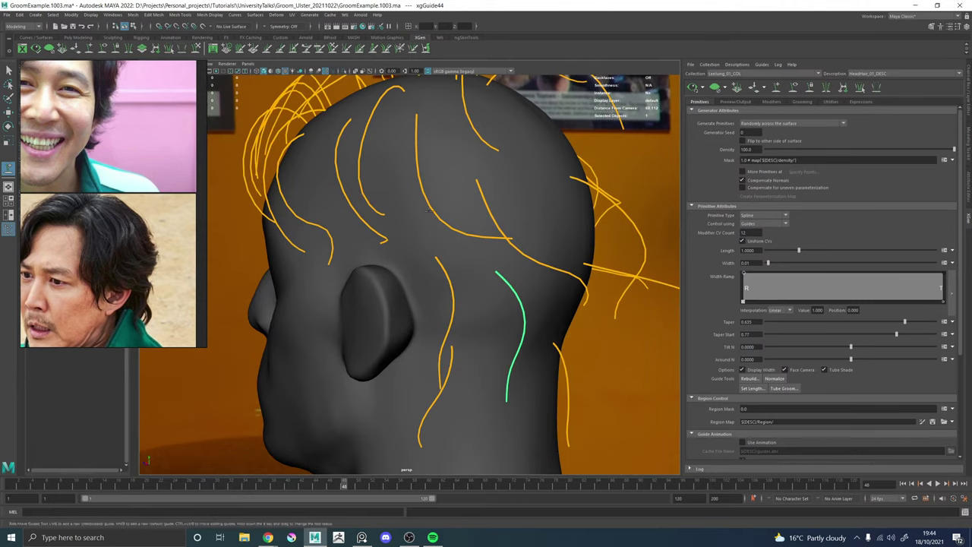
scroll(452, 317, down, 4)
mouse_move(453, 317)
alt+mouse_down()
mouse_move(449, 348)
mouse_move(509, 351)
mouse_move(493, 332)
mouse_move(483, 357)
mouse_move(418, 361)
alt+mouse_up()
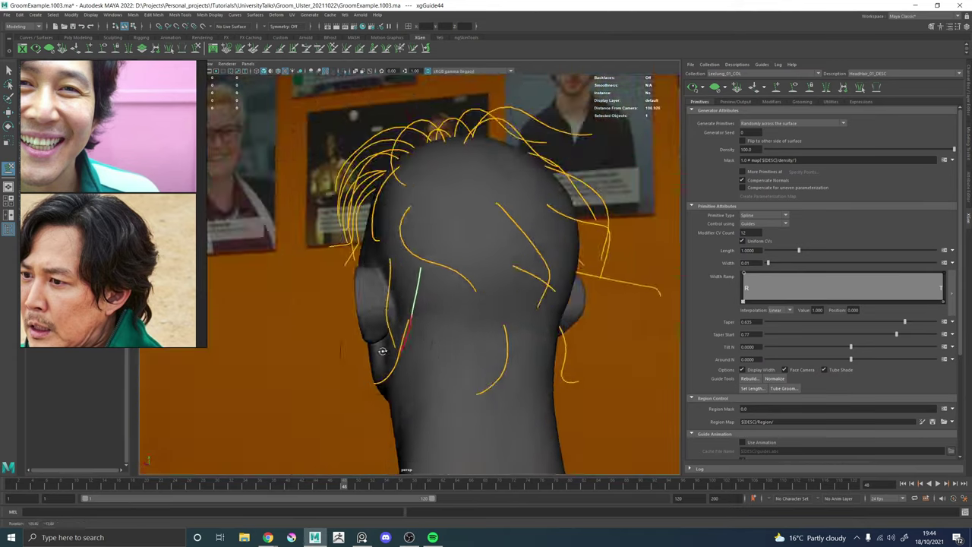
alt+right_drag(417, 361, 457, 381)
alt+drag(457, 380, 486, 386)
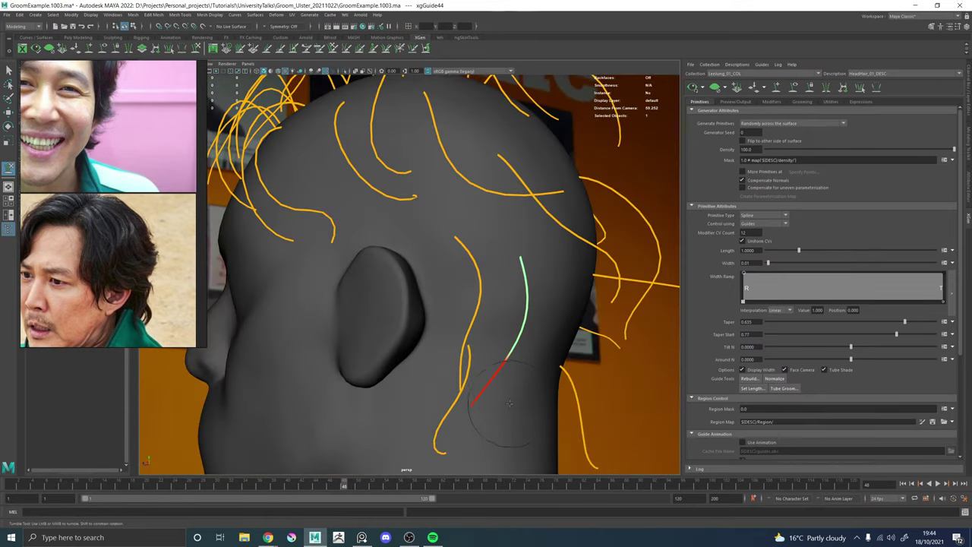
Reshape the left neck guide into a smooth forward bow below the ear, with its tip curling backward.
key(w)
click(460, 426)
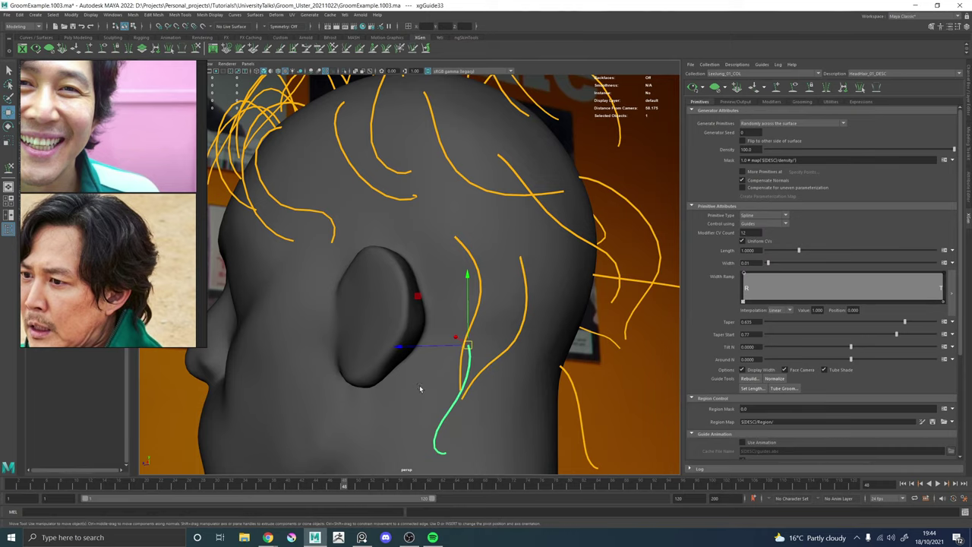
key(y)
mouse_move(470, 409)
mouse_down()
mouse_move(451, 413)
mouse_move(460, 413)
mouse_up()
key(w)
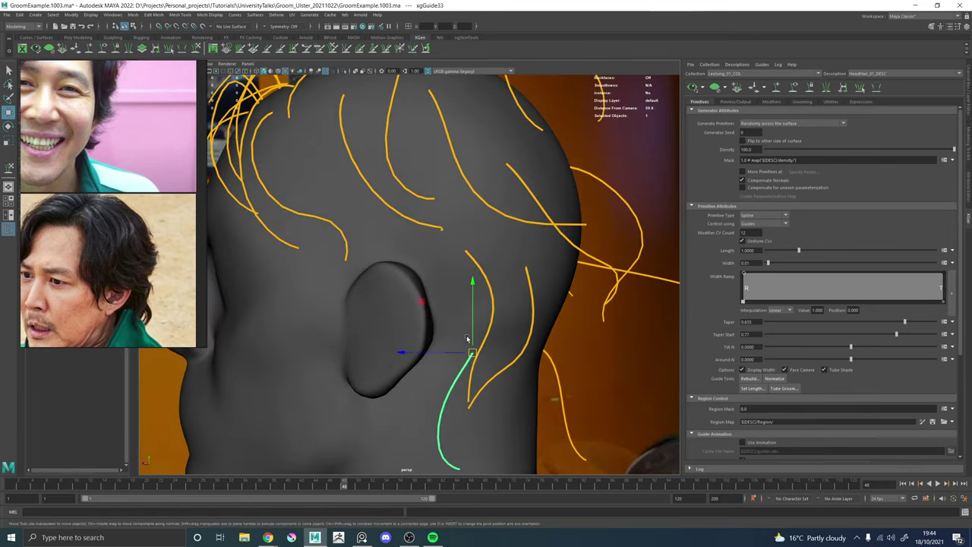
Sculpt the lower ends of the two guides behind the left ear forward so that they follow the neck guide.
click(484, 341)
alt+drag(494, 346, 463, 380)
key(y)
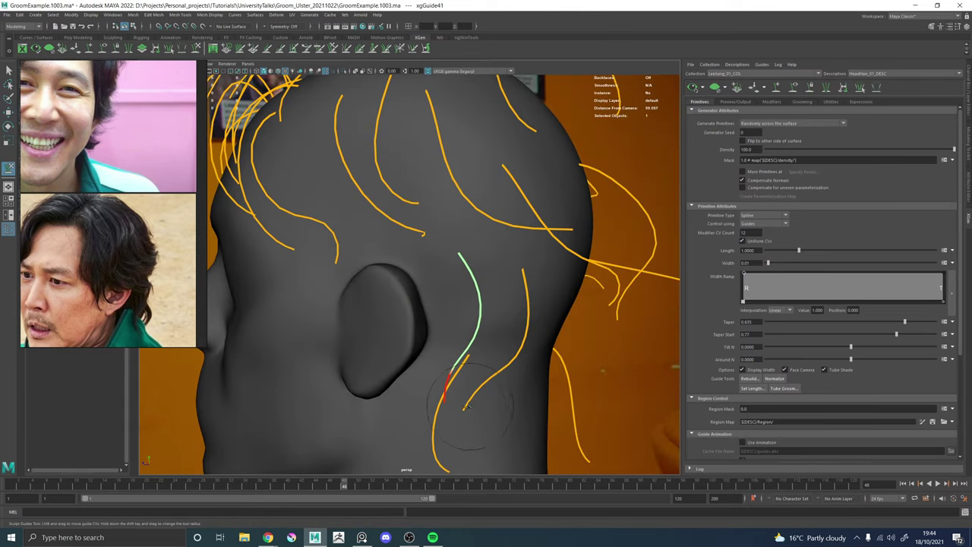
key(w)
click(487, 381)
key(y)
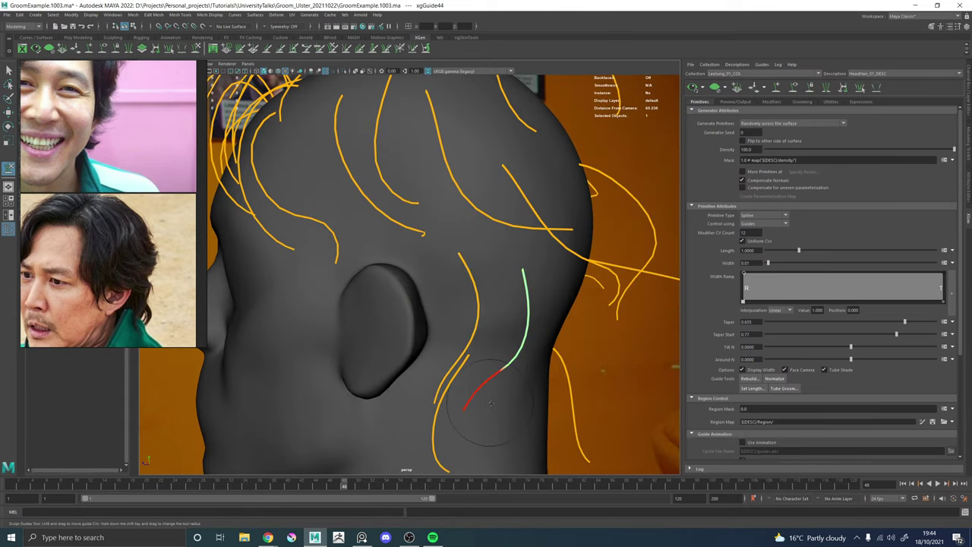
drag(495, 402, 474, 402)
Examine the guides around the head from the front and both sides, comparing the overall shape with the reference photos.
alt+right_drag(520, 355, 402, 349)
alt+drag(403, 349, 480, 340)
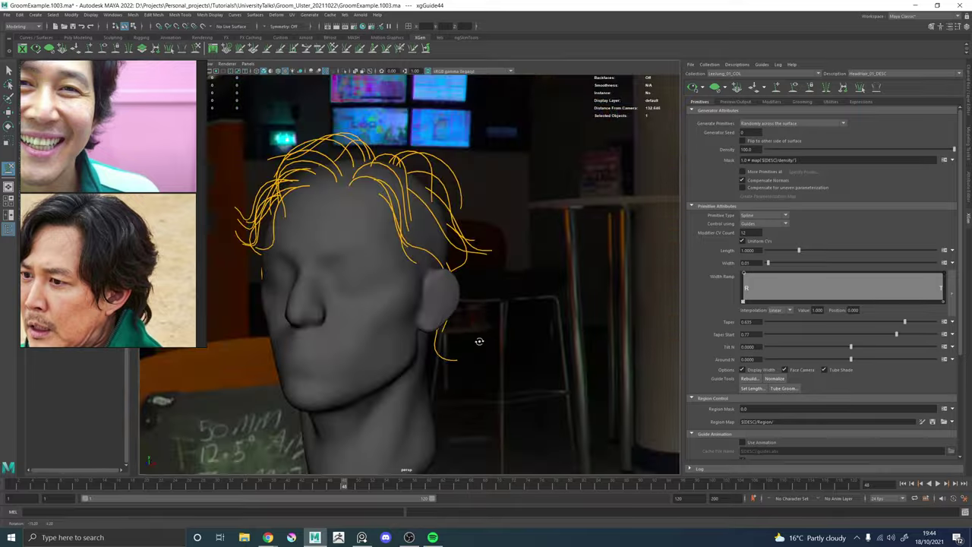
alt+right_drag(479, 341, 535, 361)
alt+middle_drag(486, 368, 416, 274)
mouse_move(416, 274)
alt+mouse_down()
mouse_move(295, 274)
mouse_move(437, 316)
mouse_move(478, 297)
alt+mouse_up()
key(w)
key(y)
alt+right_drag(456, 296, 326, 287)
key(w)
alt+drag(420, 299, 432, 302)
alt+right_drag(432, 302, 458, 327)
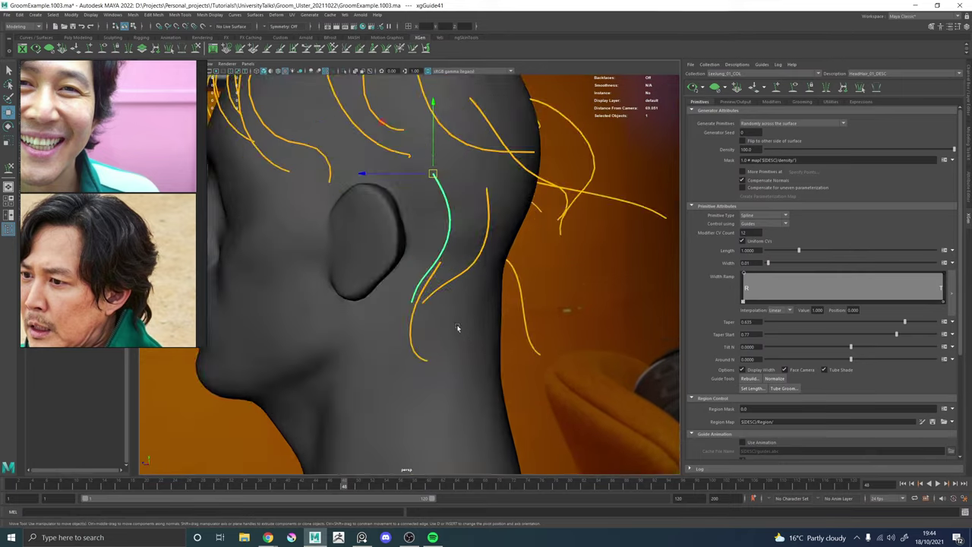
alt+middle_drag(472, 266, 471, 356)
alt+drag(471, 356, 562, 312)
alt+right_drag(425, 295, 330, 284)
alt+drag(410, 284, 564, 290)
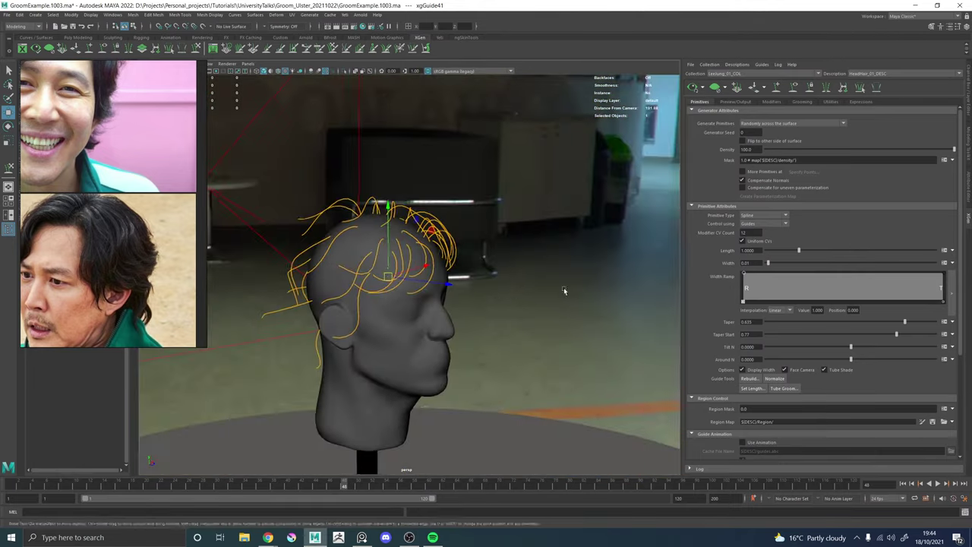
alt+middle_drag(463, 293, 554, 303)
alt+right_drag(482, 296, 542, 300)
alt+drag(542, 301, 596, 312)
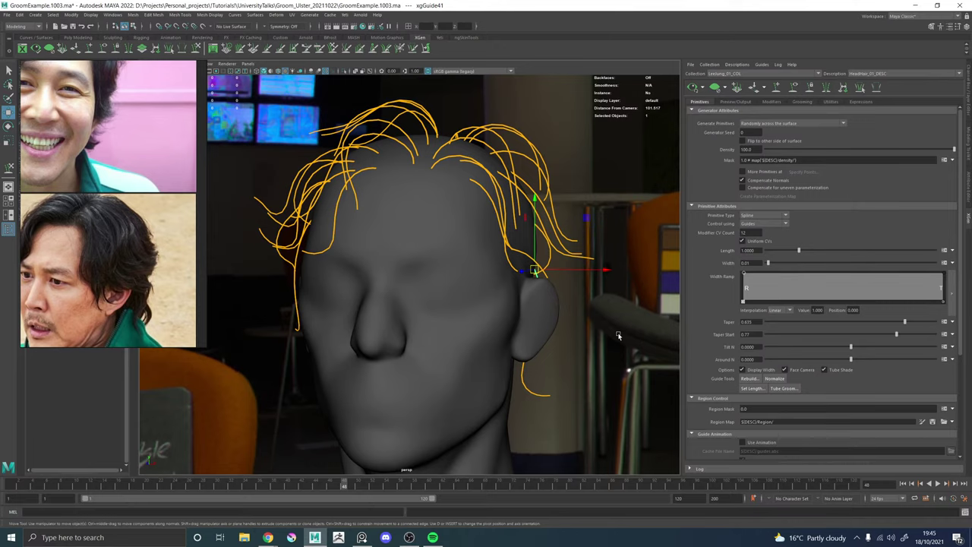
alt+drag(552, 316, 497, 253)
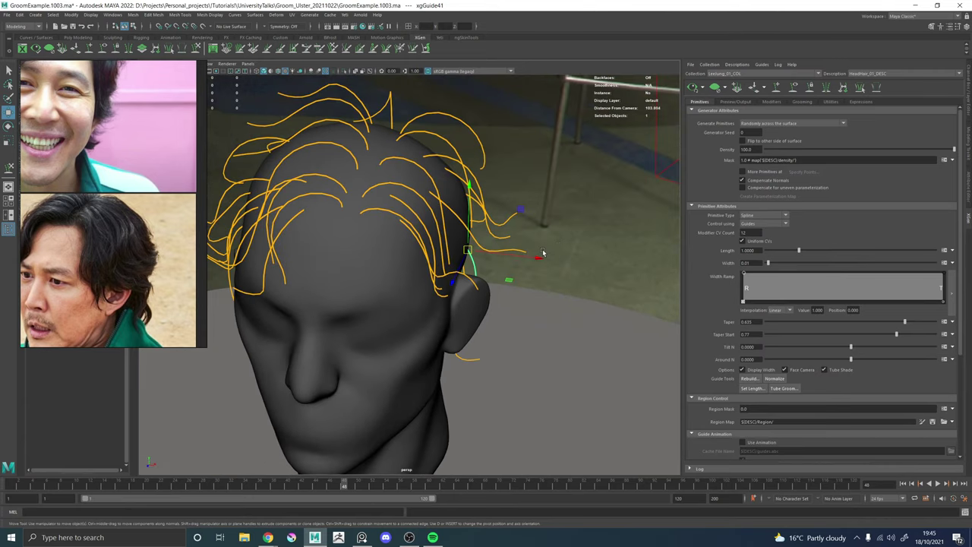
Deselect the guide behind the left ear and save the scene.
click(569, 314)
alt+drag(569, 315, 536, 283)
alt+right_drag(536, 283, 501, 281)
key(ctrl+s)
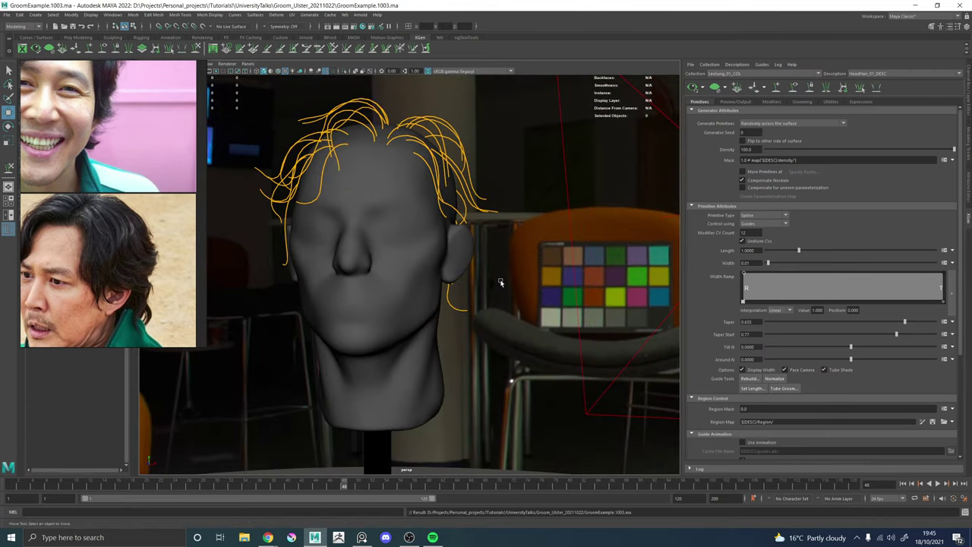
Create a region map named HeadHair_01_RegionMap with a map resolution of 15 and red as the start colour.
scroll(867, 294, down, 3)
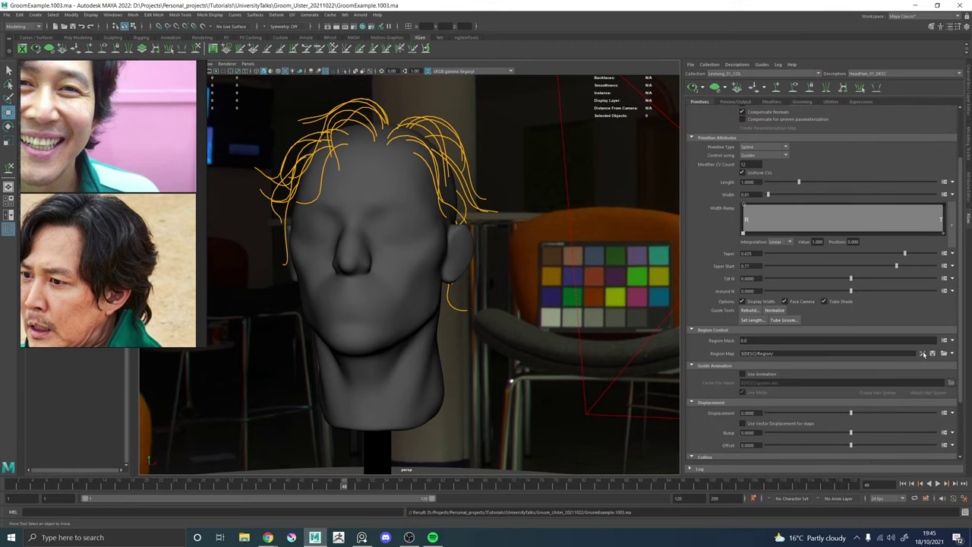
click(952, 355)
click(941, 364)
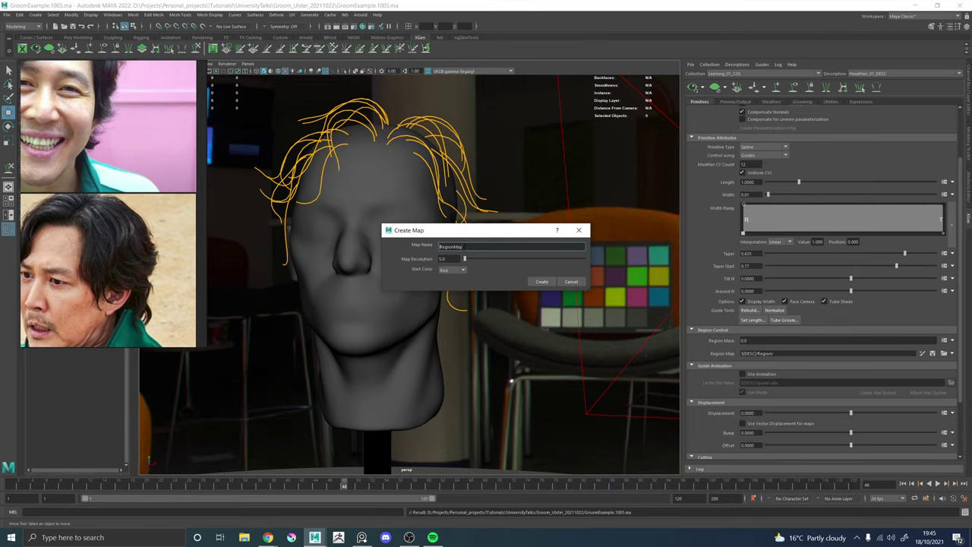
text(HeadHair_01_)
key(Tab)
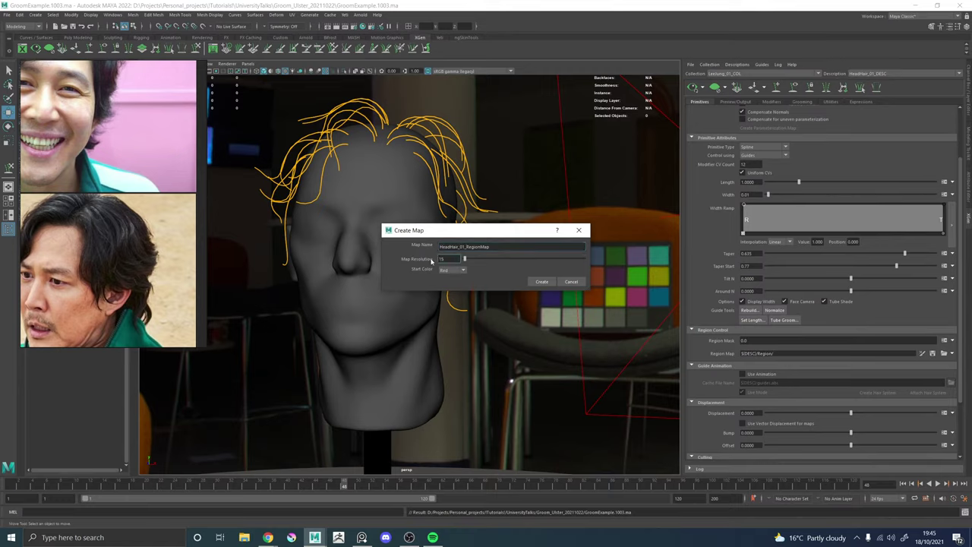
click(548, 283)
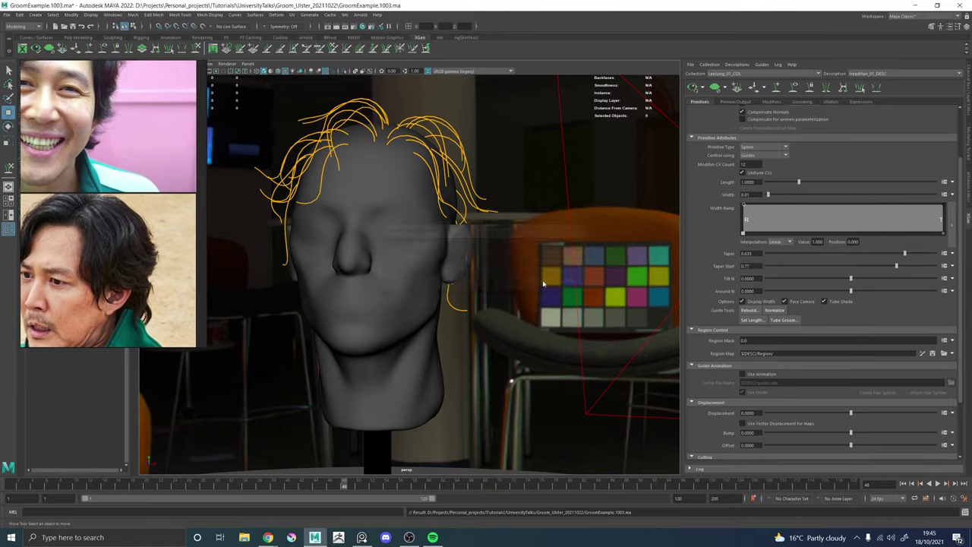
mouse_move(535, 248)
alt+mouse_down()
mouse_move(524, 254)
mouse_move(536, 319)
alt+mouse_up()
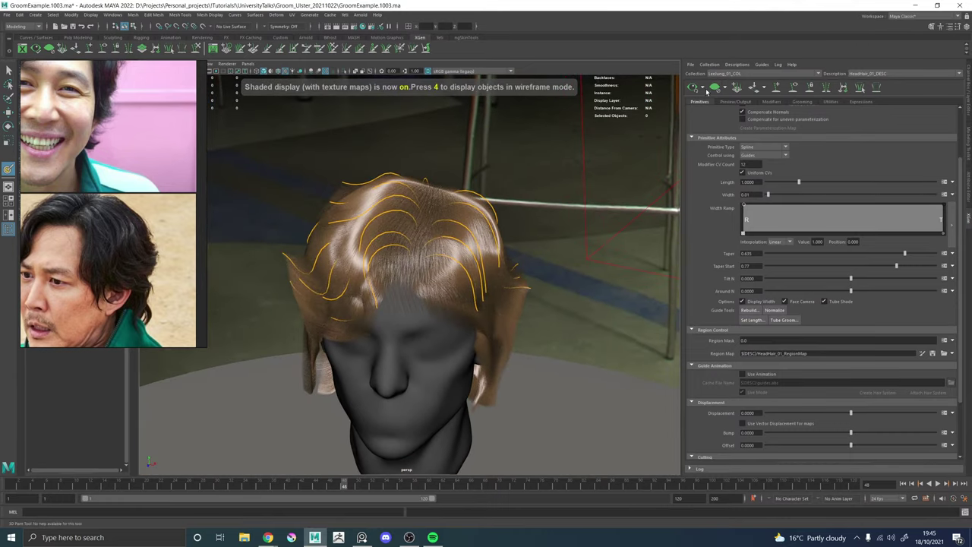
Clear the hair preview and isolate the scalp mesh by showing SCALP_LYR and hiding GEO_LYR.
click(715, 88)
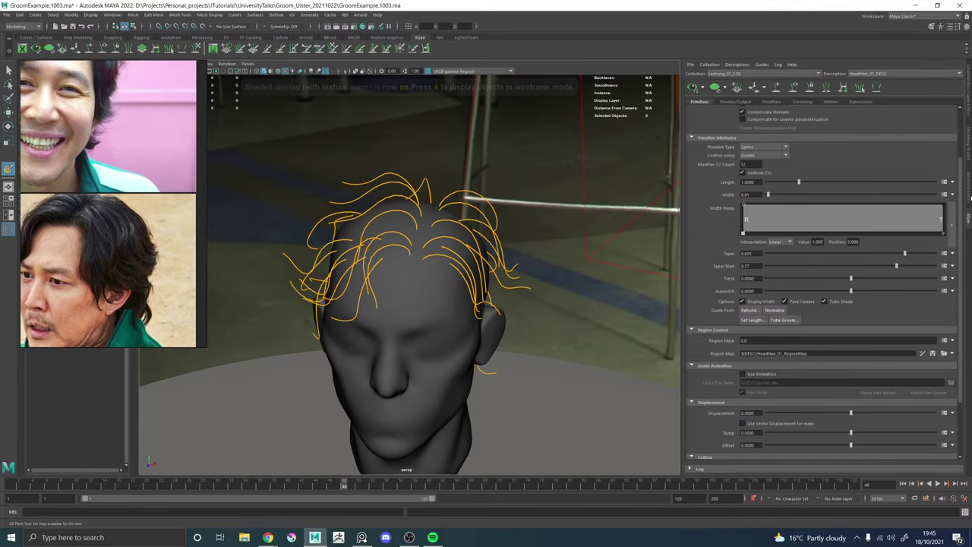
click(970, 100)
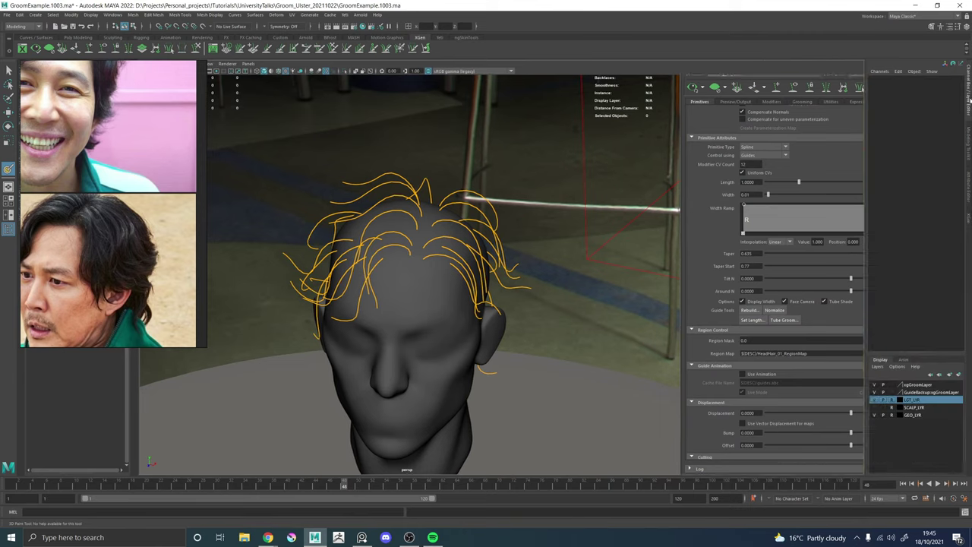
click(874, 407)
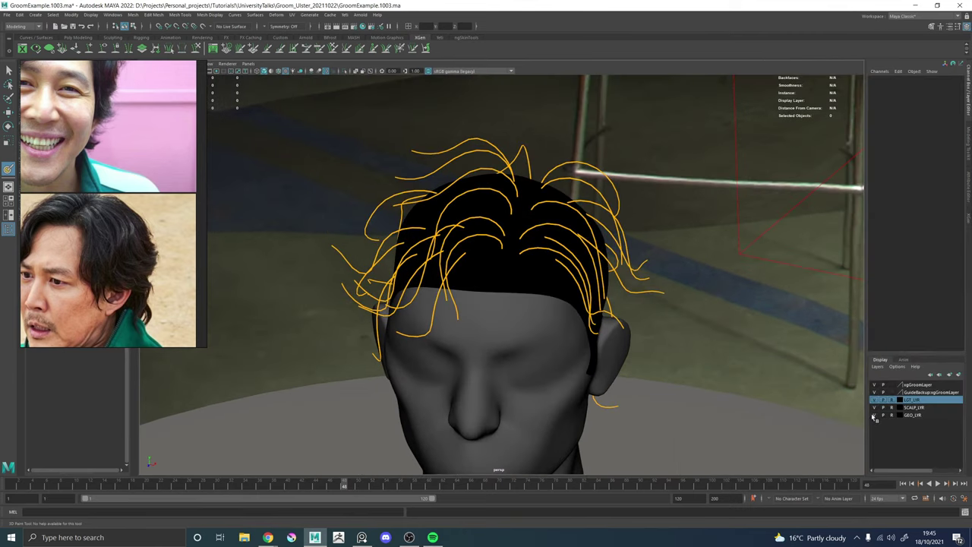
click(874, 414)
click(915, 407)
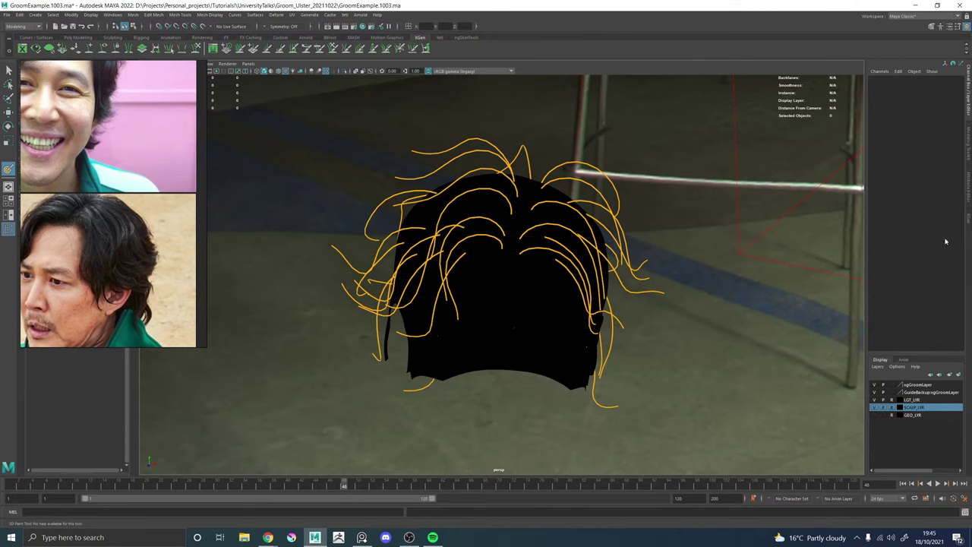
click(968, 179)
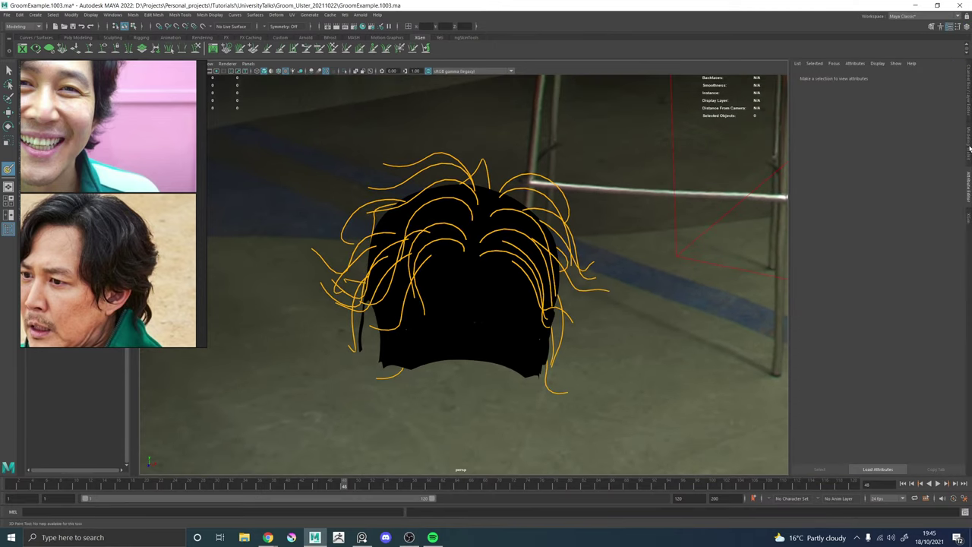
Try to start painting the HeadHair_01_RegionMap region map on the scalp mesh.
click(969, 105)
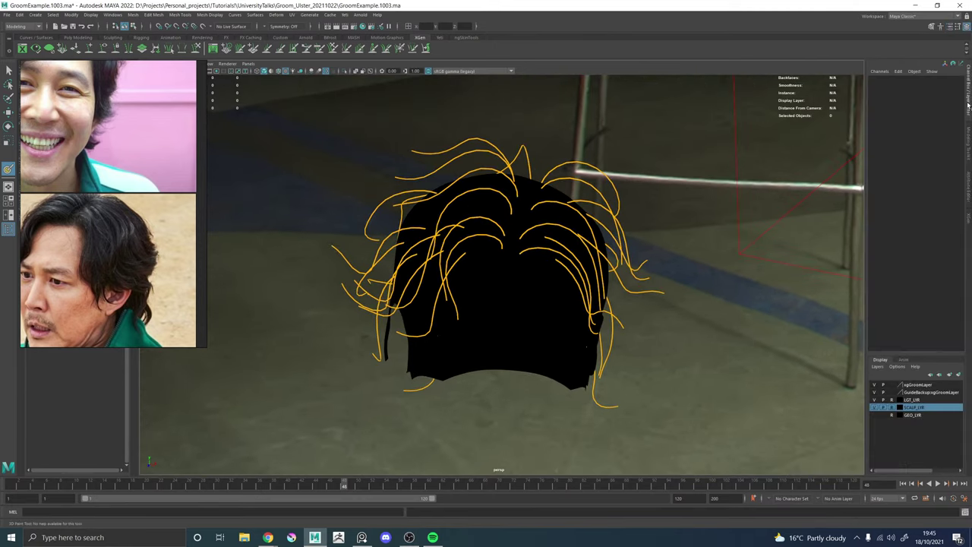
click(967, 221)
click(924, 354)
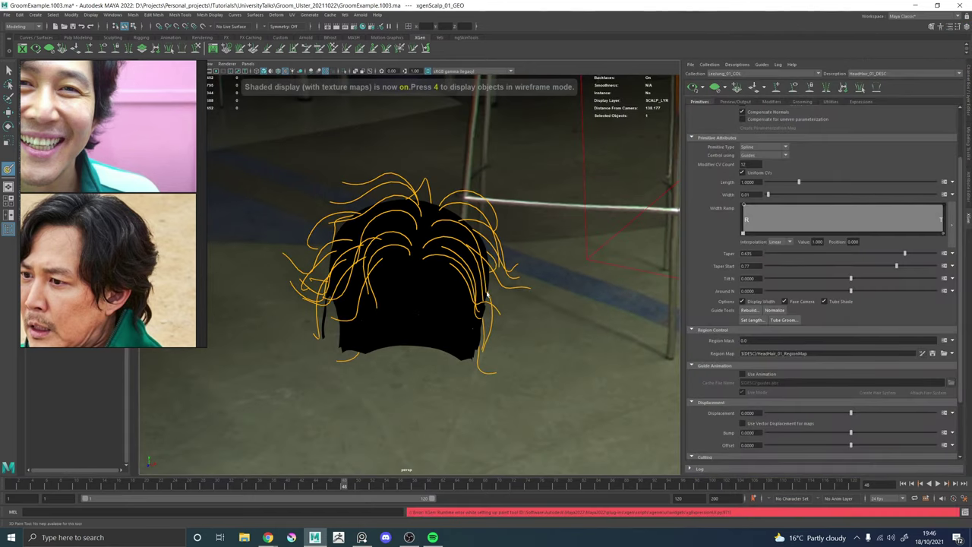
alt+drag(454, 274, 457, 259)
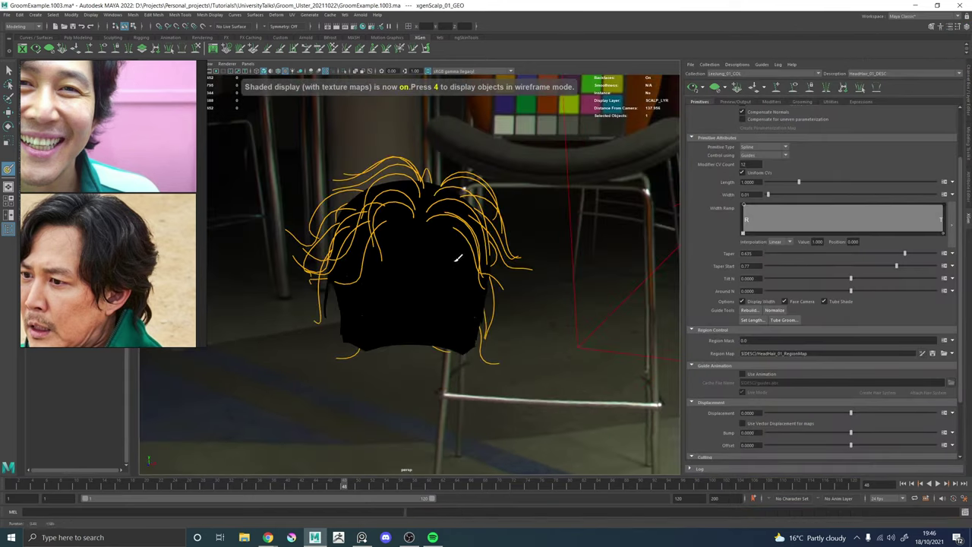
key(w)
click(405, 313)
key(q)
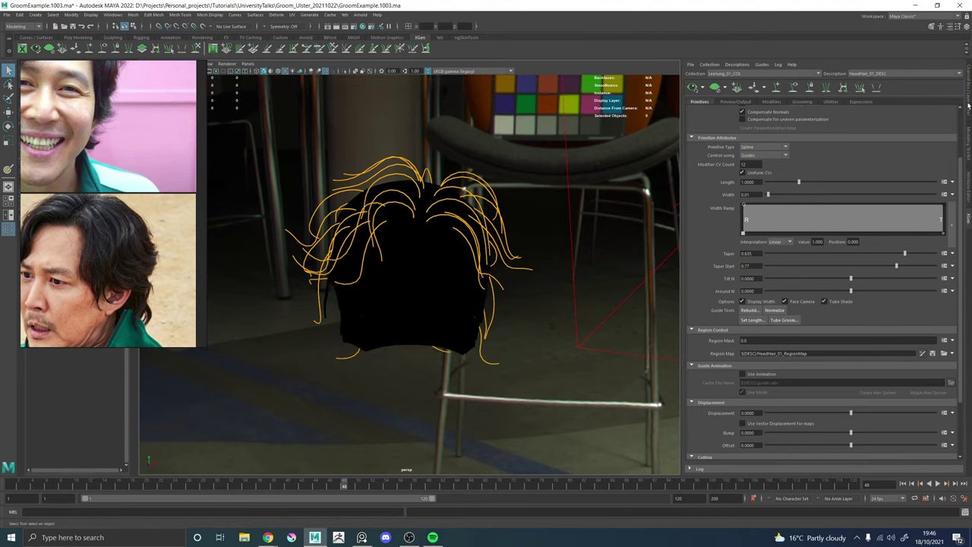
Select the scalp mesh and assign it a new Blinn material, then clear the selection.
click(968, 106)
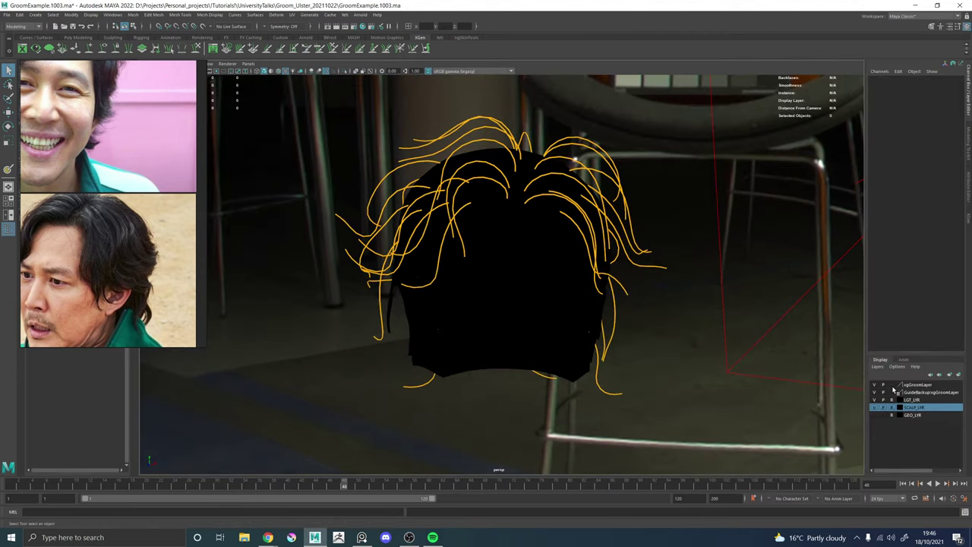
click(533, 334)
click(969, 190)
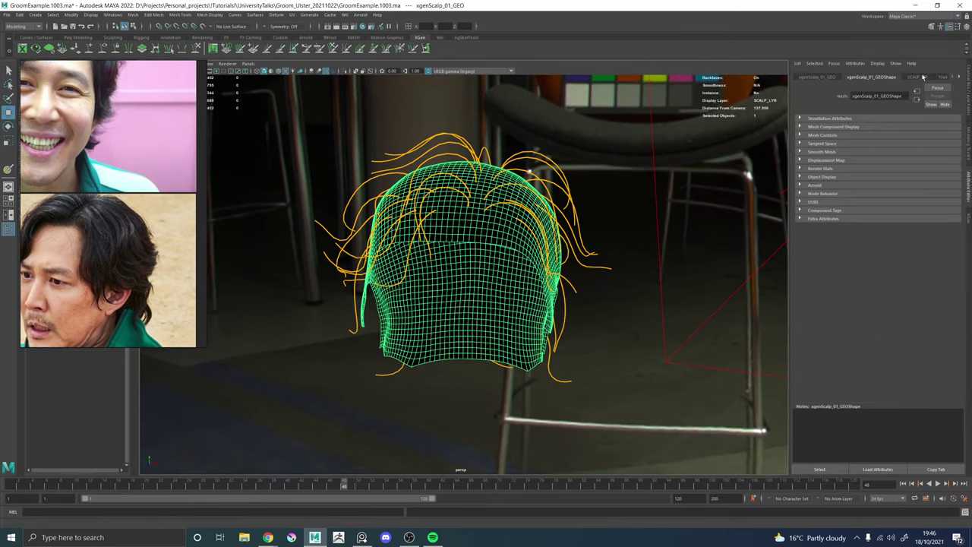
click(960, 77)
click(960, 77)
click(960, 77)
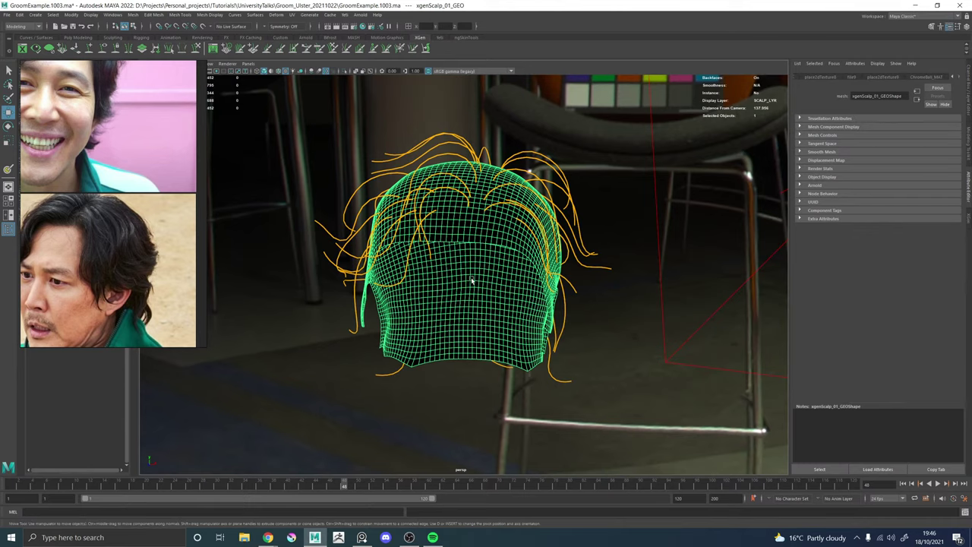
alt+drag(468, 276, 453, 326)
right_click(454, 330)
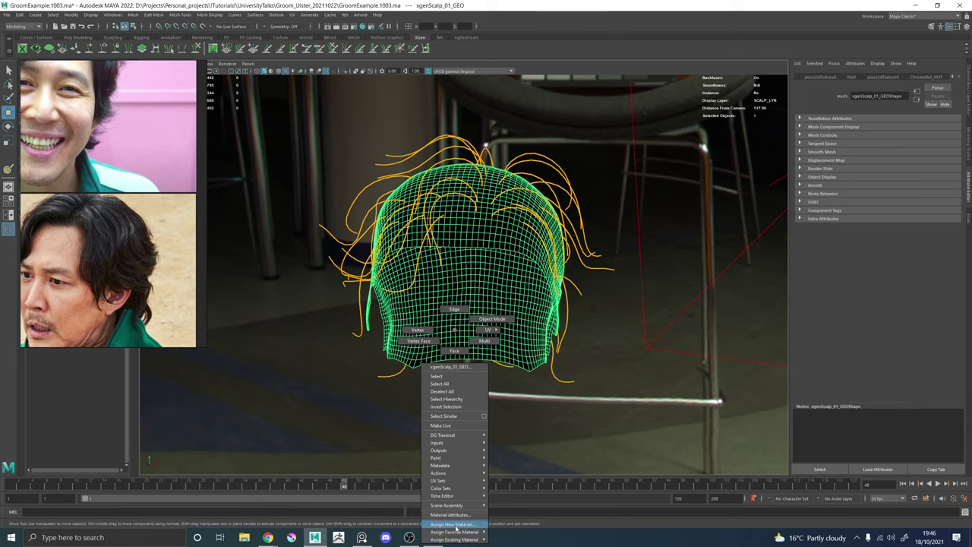
click(452, 524)
click(376, 231)
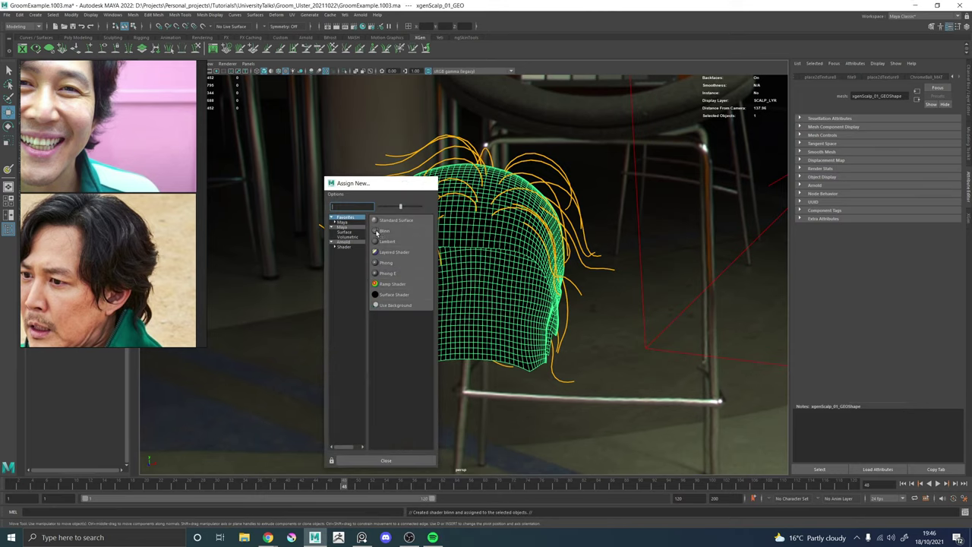
click(630, 371)
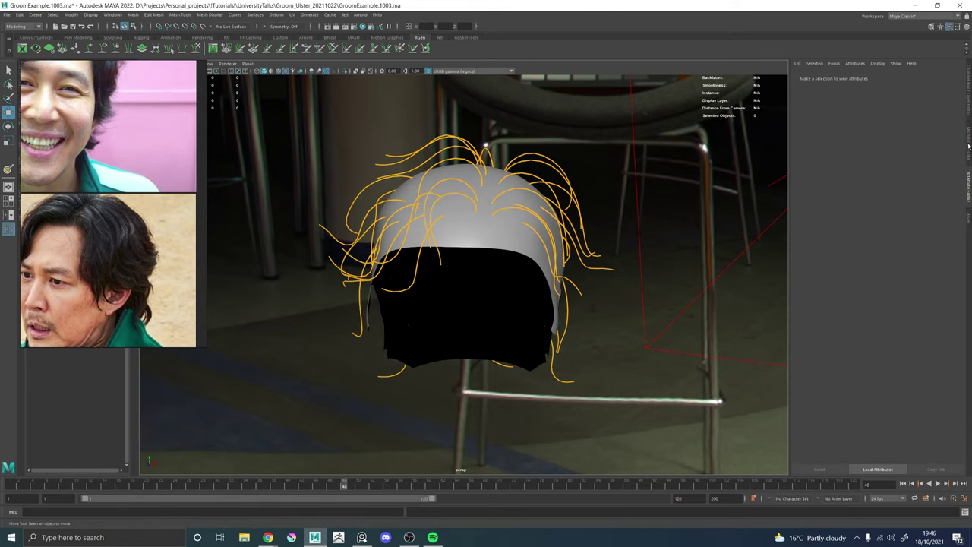
Open the region map for painting on the scalp, framed up close, with the paint tool settings uncovered by the reference photos.
click(968, 210)
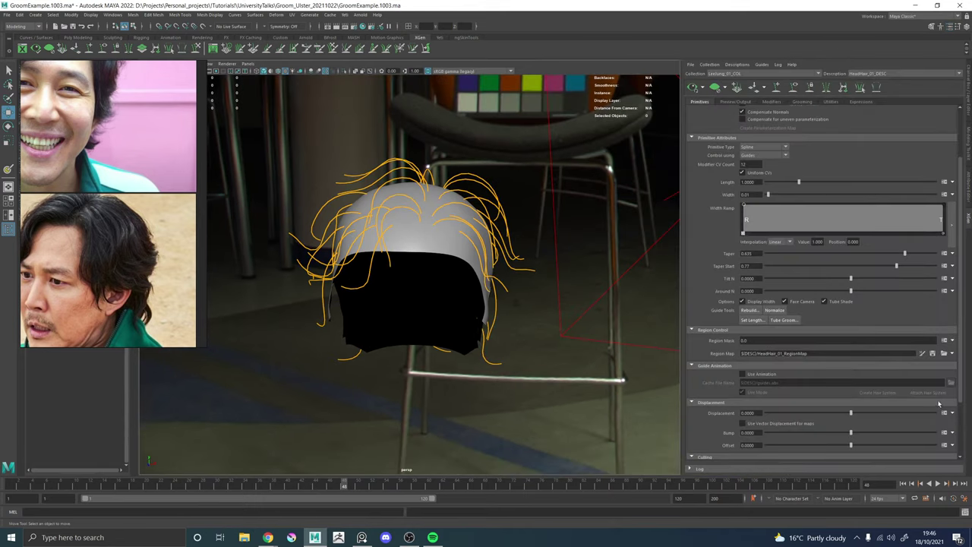
click(921, 355)
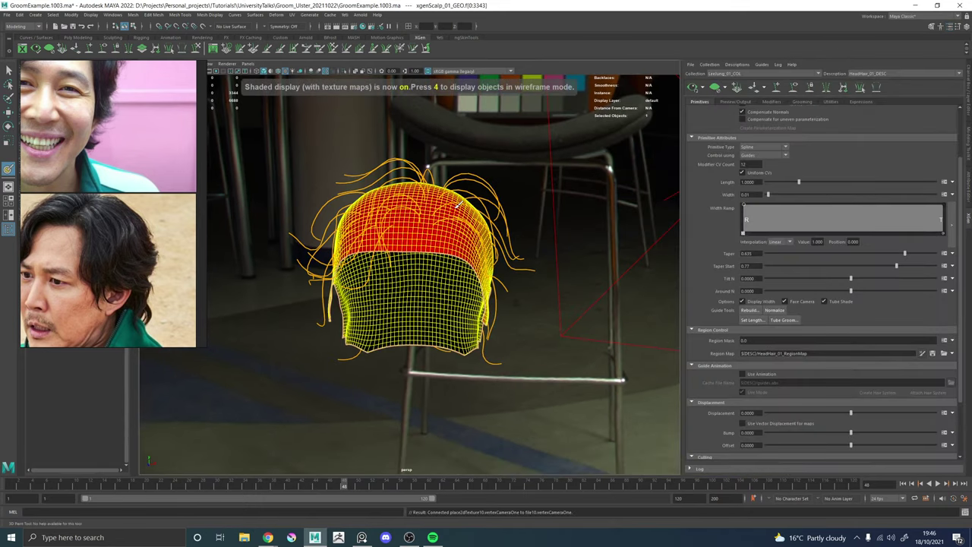
key(f)
click(958, 27)
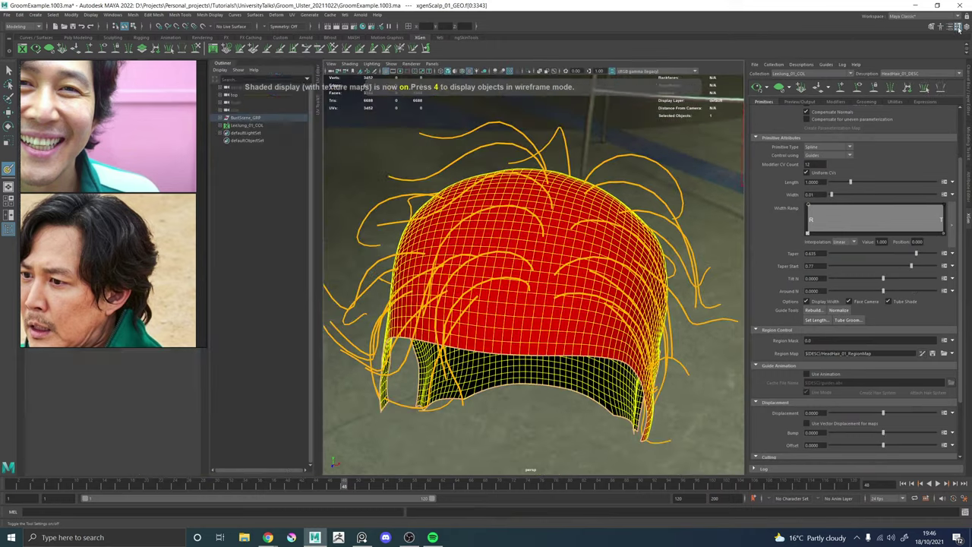
right_drag(98, 112, 821, 231)
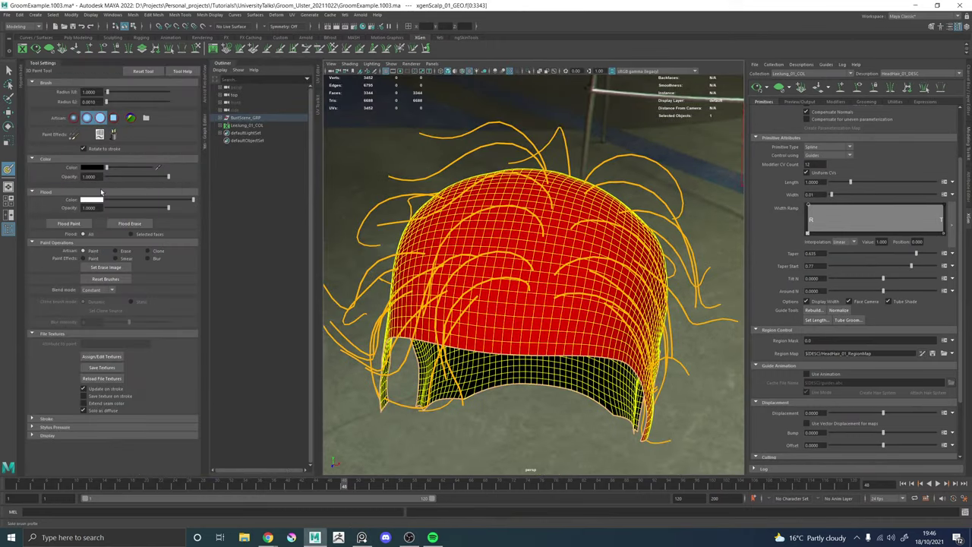
Give the paint brush a solid profile and a cyan colour, and expand its stroke and stylus pressure settings.
click(99, 117)
click(92, 167)
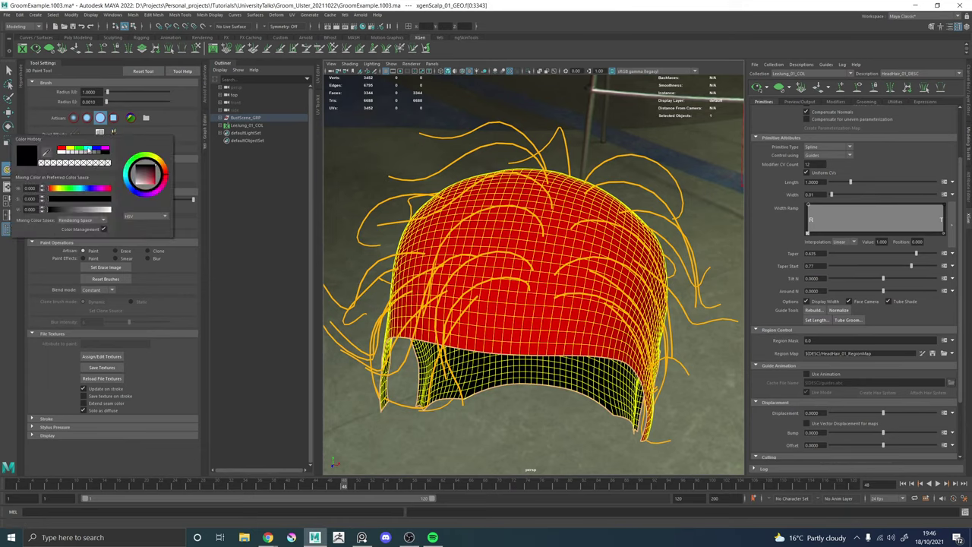
click(89, 149)
click(47, 418)
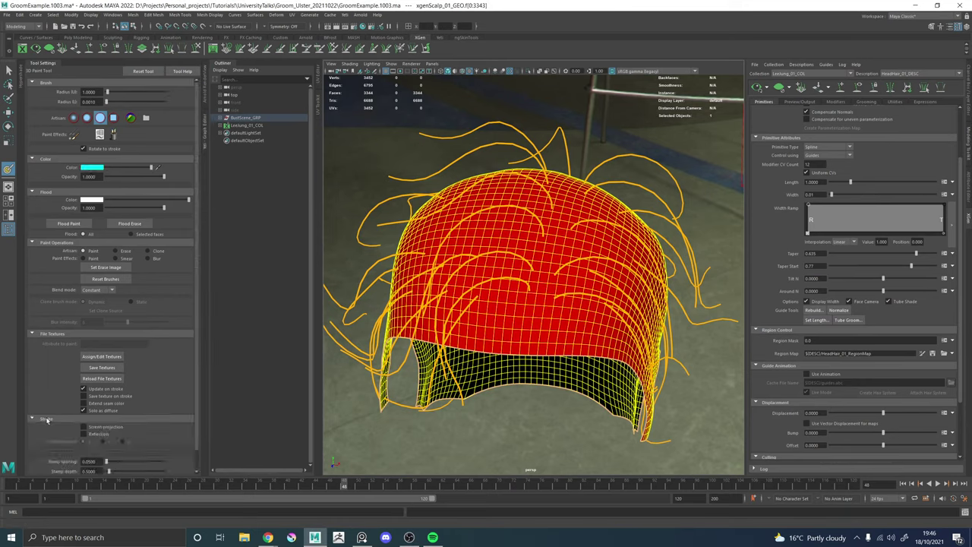
scroll(55, 409, down, 1)
click(48, 461)
scroll(57, 435, down, 4)
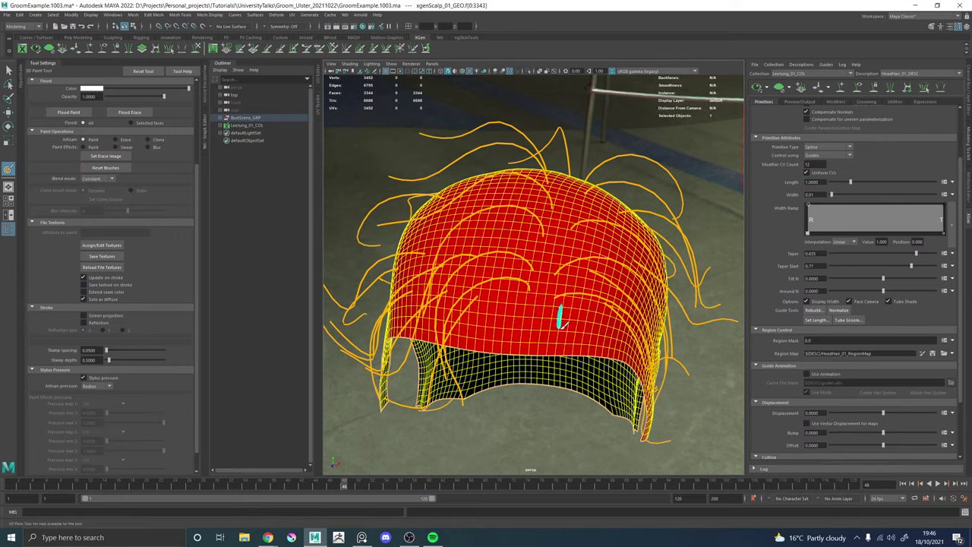
Paint the hair parting in cyan from the front hairline up towards the crown, turning off stylus pressure for a constant brush width.
mouse_move(557, 313)
mouse_down()
mouse_move(552, 334)
mouse_move(562, 262)
mouse_up()
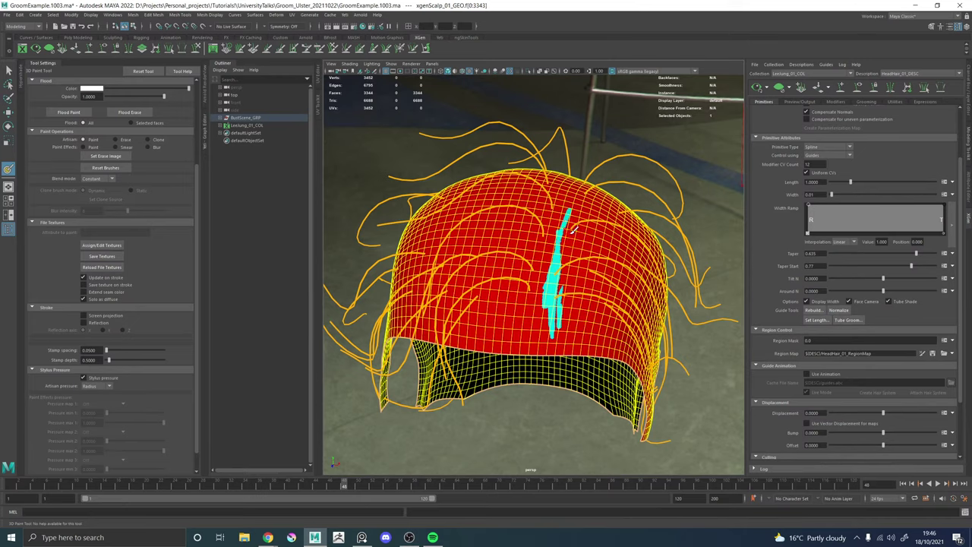
alt+drag(573, 230, 559, 238)
click(85, 378)
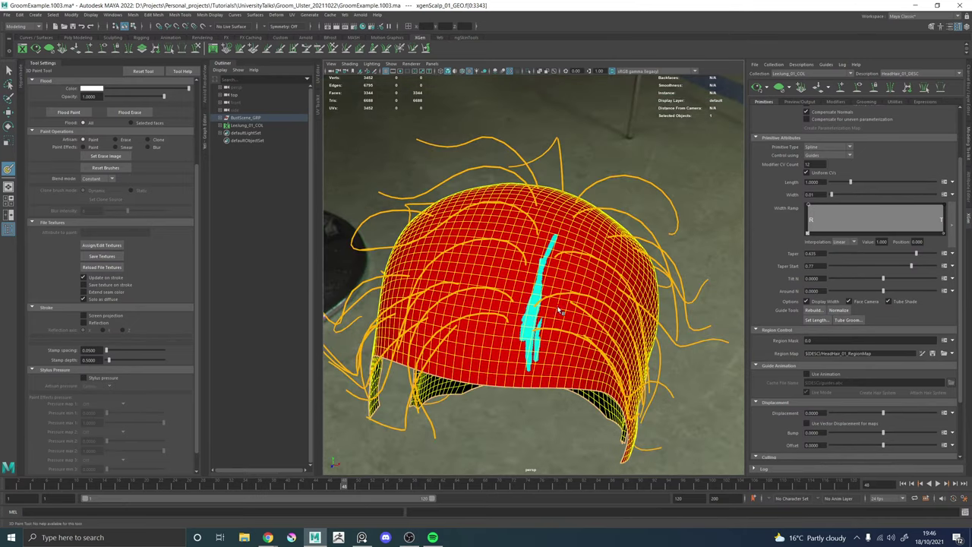
mouse_move(559, 312)
mouse_down()
mouse_move(551, 337)
mouse_move(562, 271)
mouse_move(585, 233)
mouse_move(475, 269)
mouse_move(518, 217)
mouse_up()
alt+drag(514, 267, 374, 216)
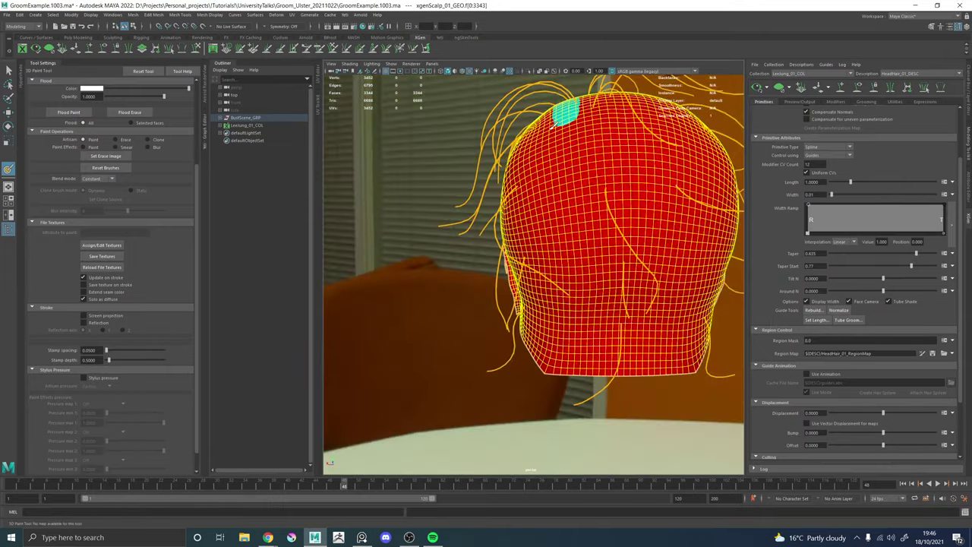
Fill the head's left side with cyan from the parting down the back to the nape and around the ear.
mouse_move(558, 121)
mouse_down()
mouse_move(575, 256)
mouse_move(571, 369)
mouse_move(550, 355)
mouse_move(516, 287)
mouse_up()
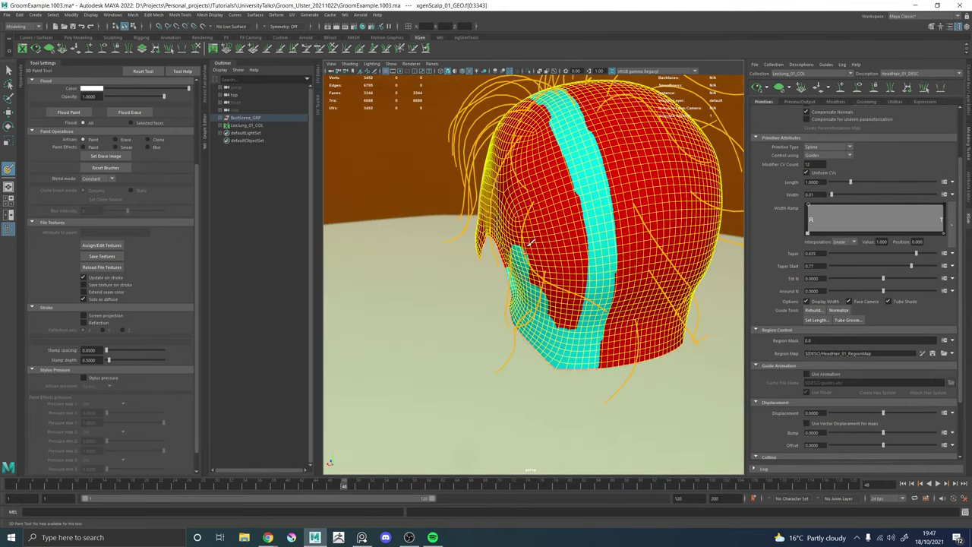
mouse_move(527, 242)
mouse_down()
mouse_move(504, 228)
mouse_move(562, 320)
mouse_move(545, 160)
mouse_move(527, 136)
mouse_up()
mouse_move(536, 196)
alt+mouse_down()
mouse_move(596, 189)
mouse_move(487, 247)
mouse_move(459, 303)
alt+mouse_up()
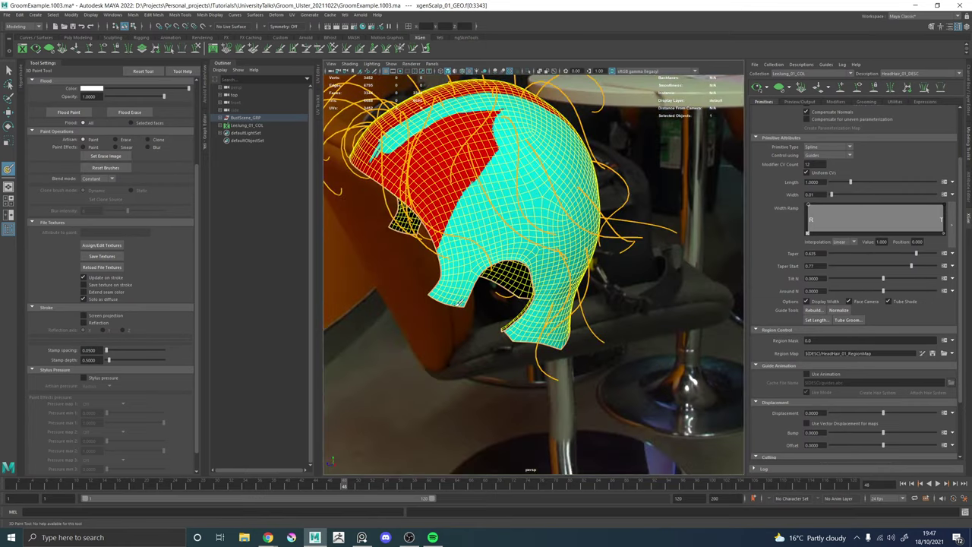
alt+drag(488, 199, 558, 212)
mouse_move(499, 239)
mouse_down()
mouse_move(483, 246)
mouse_move(536, 199)
mouse_move(522, 160)
mouse_up()
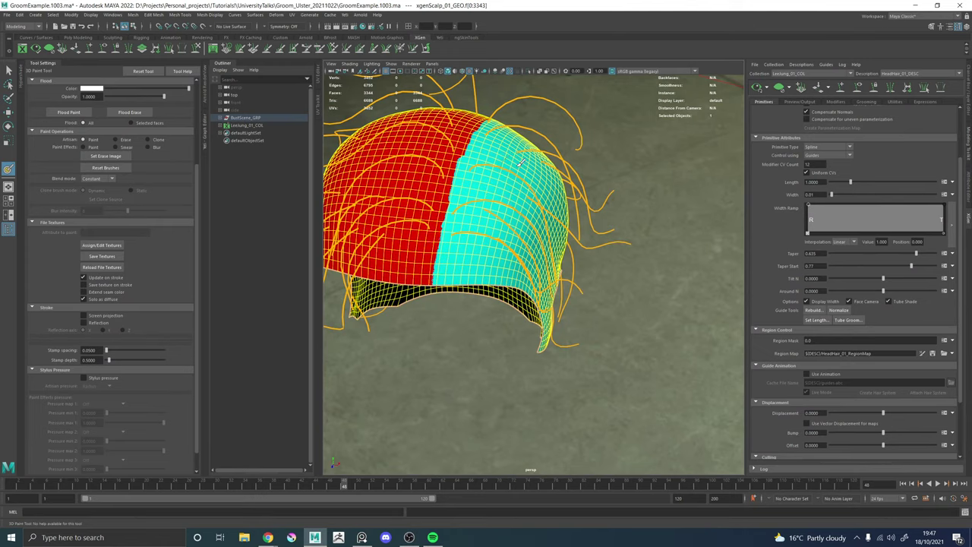
mouse_move(570, 223)
alt+mouse_down()
mouse_move(412, 199)
mouse_move(476, 227)
alt+mouse_up()
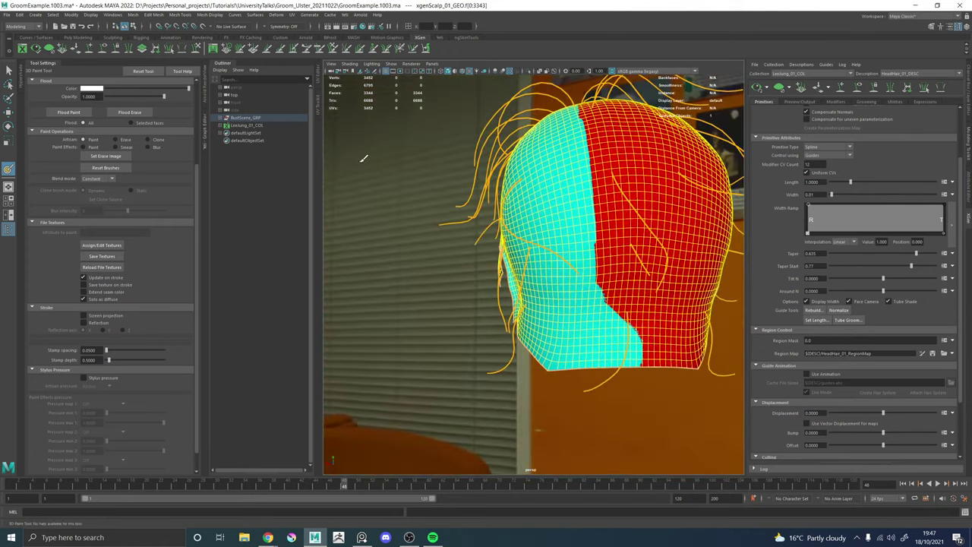
Turn stylus pressure back on and refine the cyan region's edge along the parting with finer strokes.
mouse_move(341, 193)
alt+mouse_down()
mouse_move(509, 256)
mouse_move(303, 298)
alt+mouse_up()
click(83, 377)
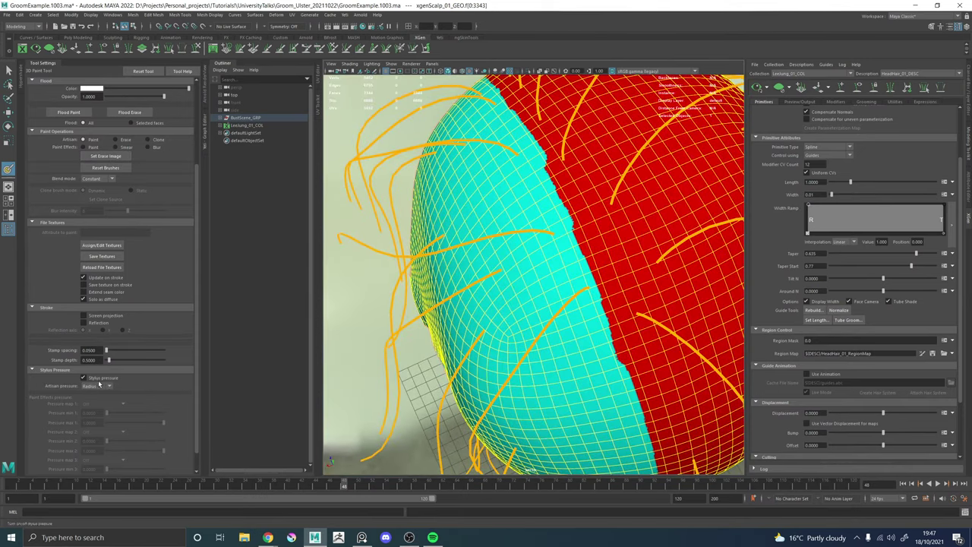
mouse_move(562, 235)
mouse_down()
mouse_move(596, 255)
mouse_move(592, 247)
mouse_move(595, 263)
mouse_move(586, 254)
mouse_move(611, 324)
mouse_move(561, 204)
mouse_move(542, 286)
mouse_move(547, 258)
mouse_up()
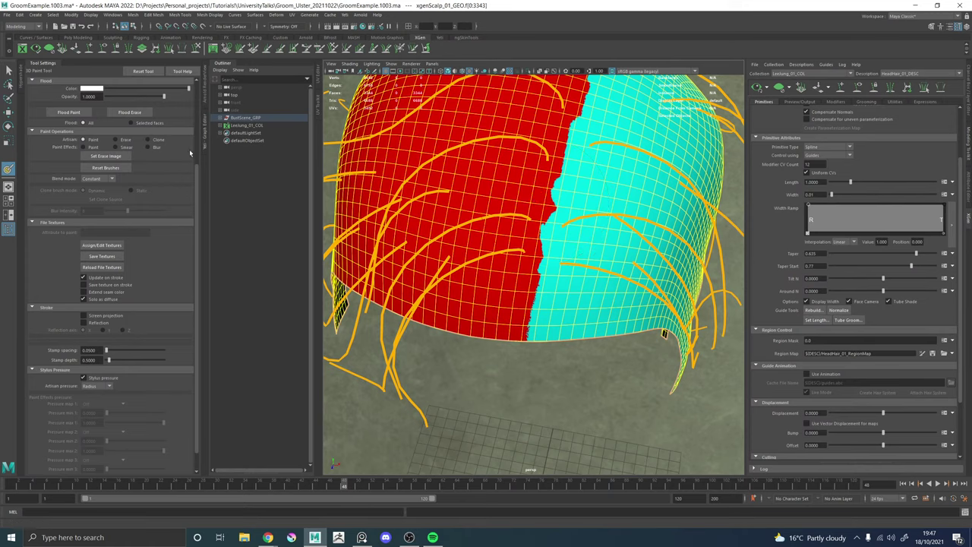
Switch the paint colour to red and clean up the region border along the parting near the front hairline.
drag(196, 169, 196, 110)
click(99, 137)
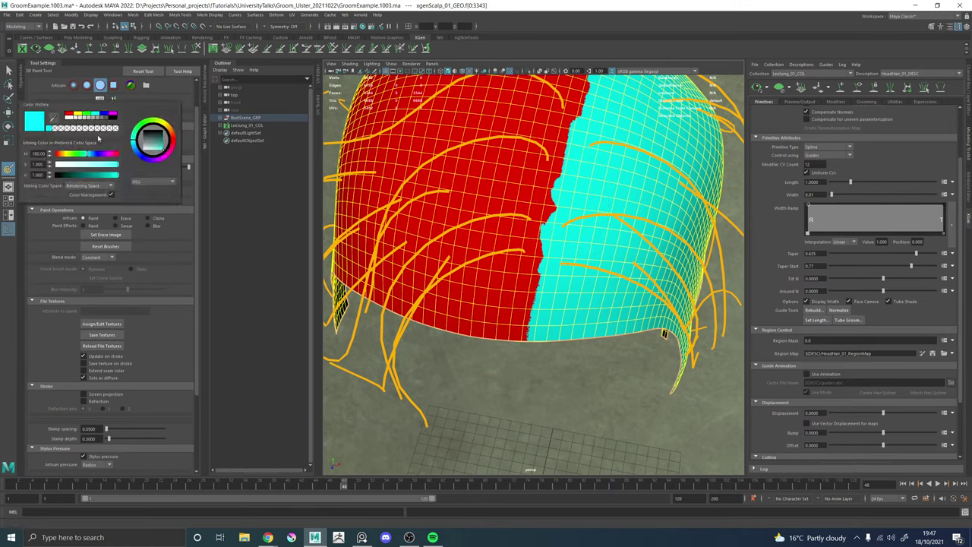
click(70, 113)
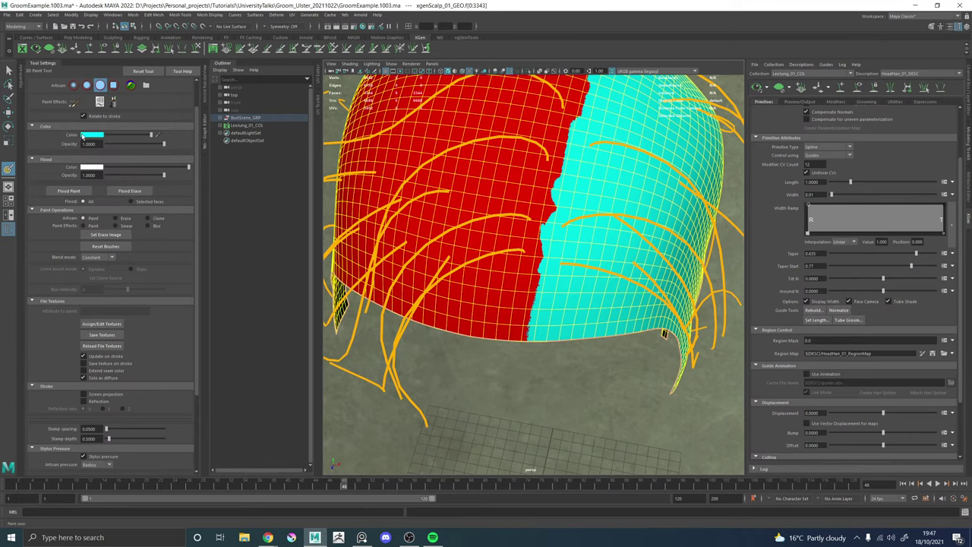
click(84, 136)
click(54, 117)
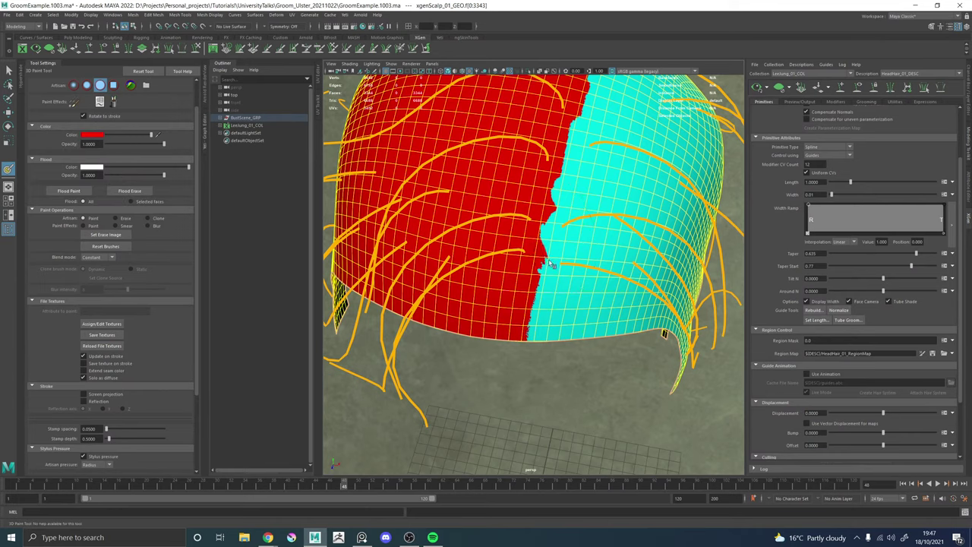
mouse_move(539, 224)
mouse_down()
mouse_move(548, 239)
mouse_move(533, 335)
mouse_move(547, 327)
mouse_up()
Touch up the border between the red and cyan regions down the back of the head towards the nape.
alt+right_drag(548, 327, 392, 267)
mouse_move(392, 267)
alt+mouse_down()
mouse_move(477, 224)
mouse_move(405, 214)
alt+mouse_up()
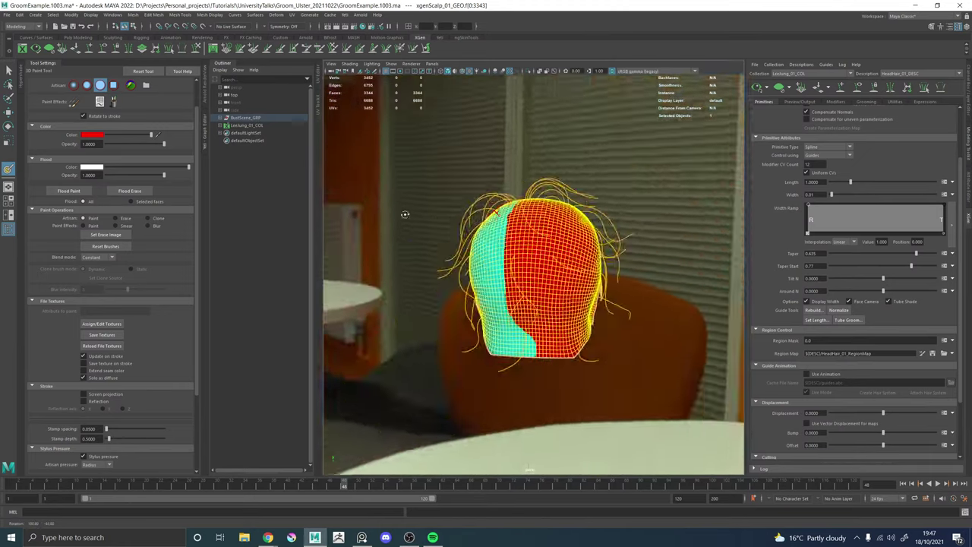
alt+right_drag(406, 215, 546, 315)
drag(525, 303, 513, 437)
alt+right_drag(513, 436, 535, 326)
mouse_move(536, 326)
mouse_down()
mouse_move(543, 353)
mouse_move(560, 358)
mouse_move(376, 304)
mouse_up()
Save the painted textures and save the region map to the hair description.
click(107, 338)
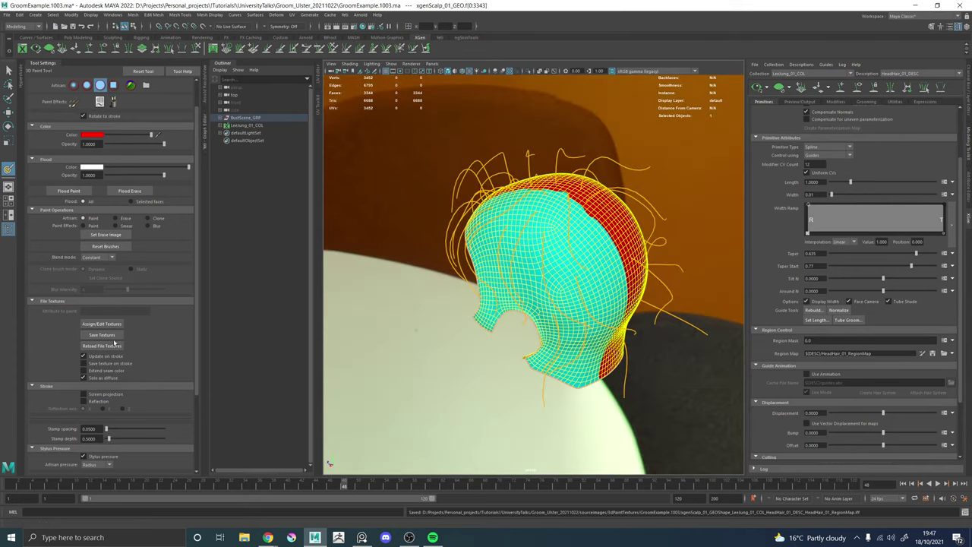
alt+drag(554, 223, 569, 263)
alt+right_drag(569, 262, 702, 377)
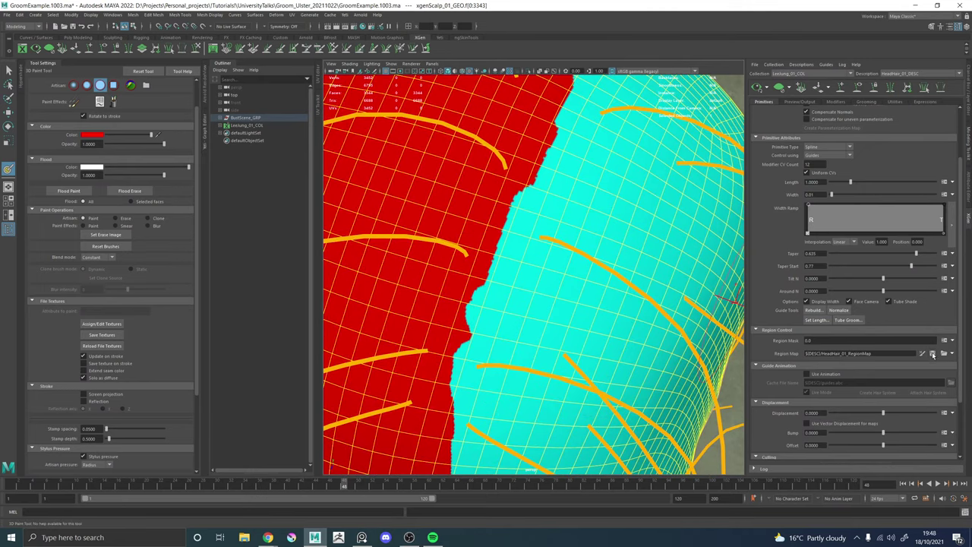
click(932, 354)
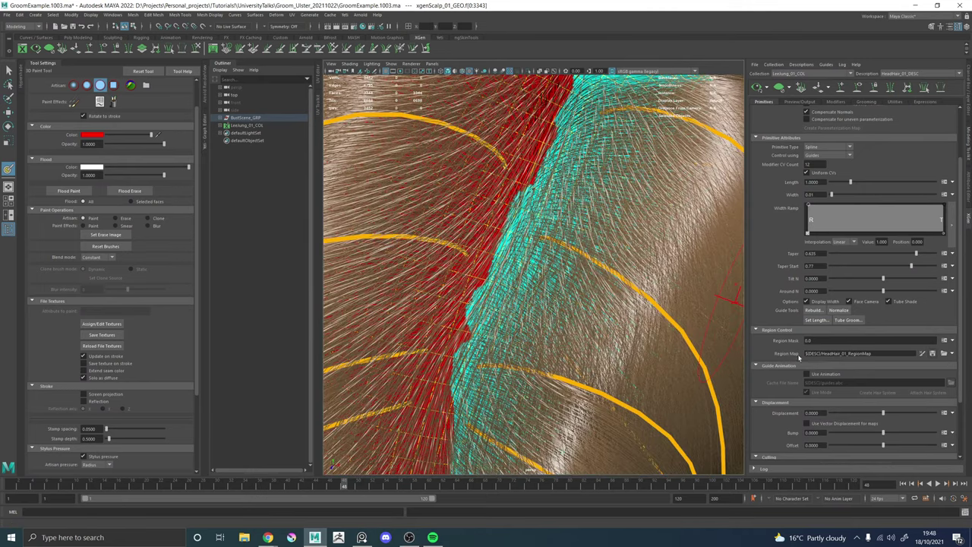
Set the Region Mask value to 1.
click(820, 341)
text(1)
key(Return)
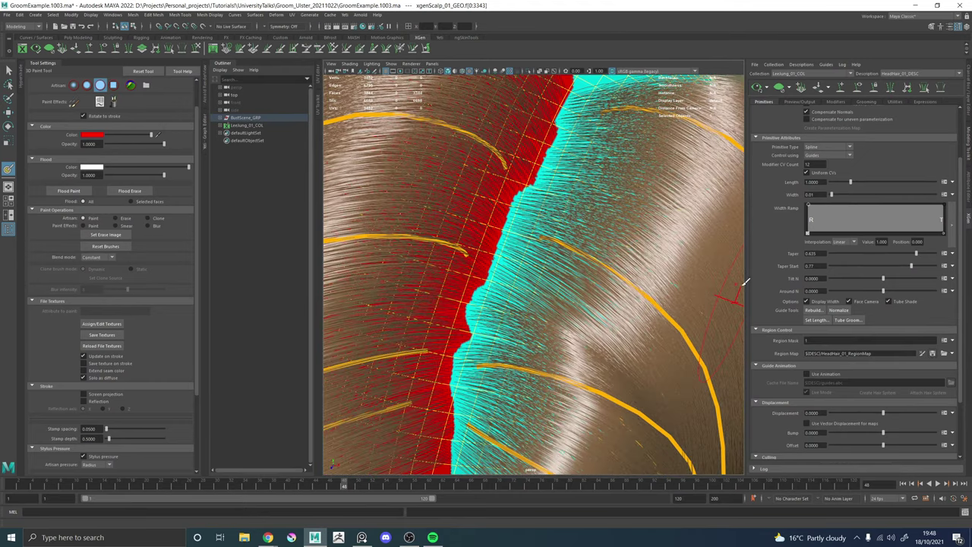
Leave the paint tool, clear the scalp selection and examine the generated hair along the parting.
alt+right_drag(746, 281, 560, 310)
mouse_move(560, 310)
alt+mouse_down()
mouse_move(604, 206)
mouse_move(463, 233)
alt+mouse_up()
key(w)
click(604, 205)
alt+right_drag(463, 232, 503, 185)
alt+middle_drag(504, 184, 521, 230)
alt+drag(521, 229, 480, 274)
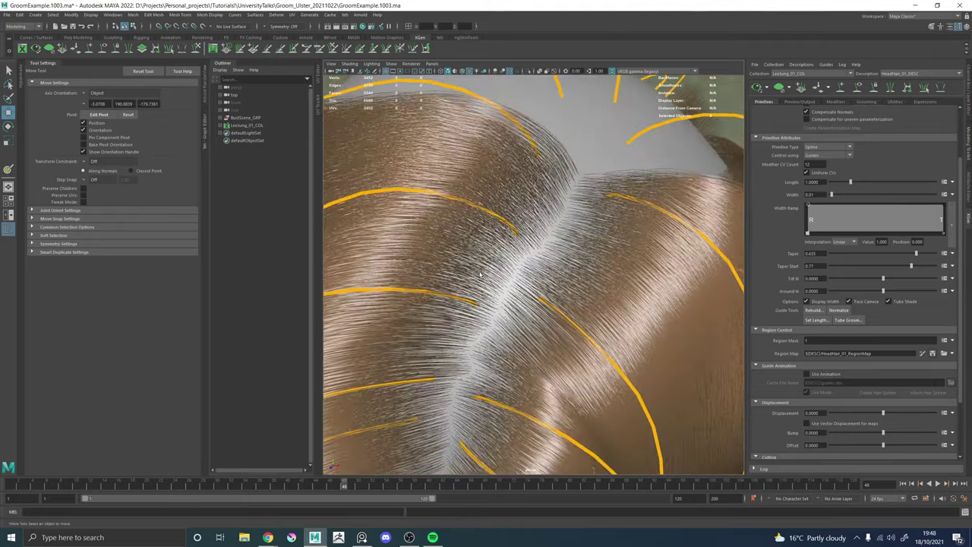
Display the region map on the scalp and examine how the hair follows the red and cyan border along the parting.
scroll(480, 274, up, 8)
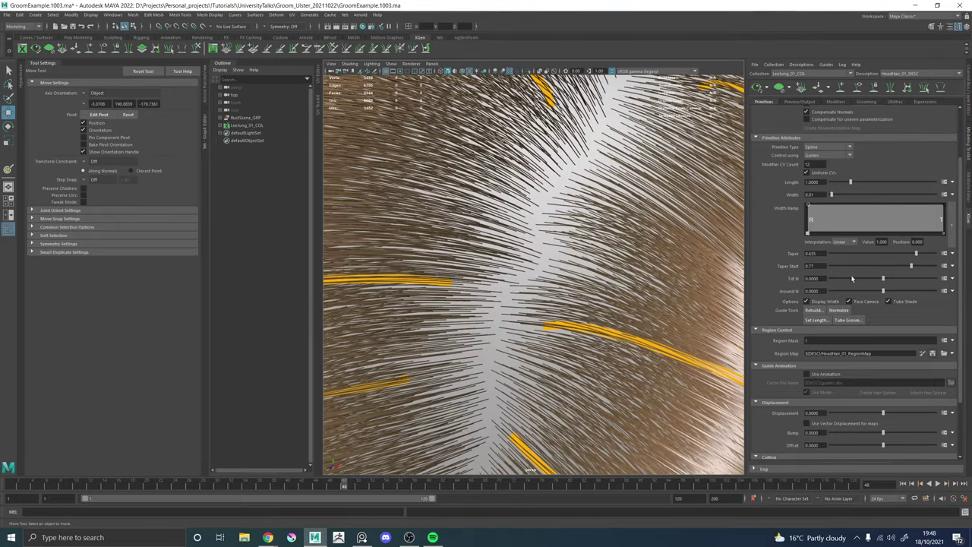
click(922, 353)
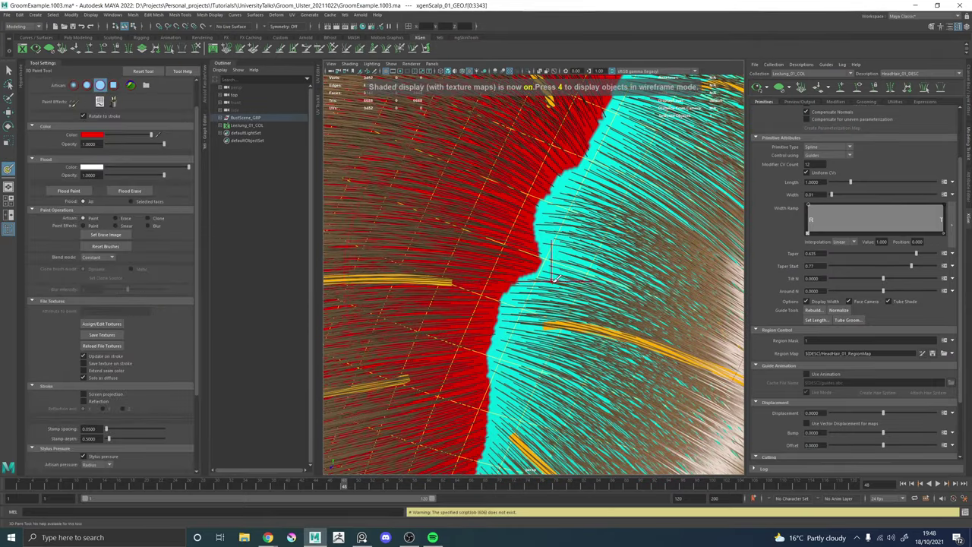
alt+drag(579, 272, 585, 277)
mouse_move(586, 277)
alt+right_down()
mouse_move(638, 289)
mouse_move(664, 281)
alt+right_up()
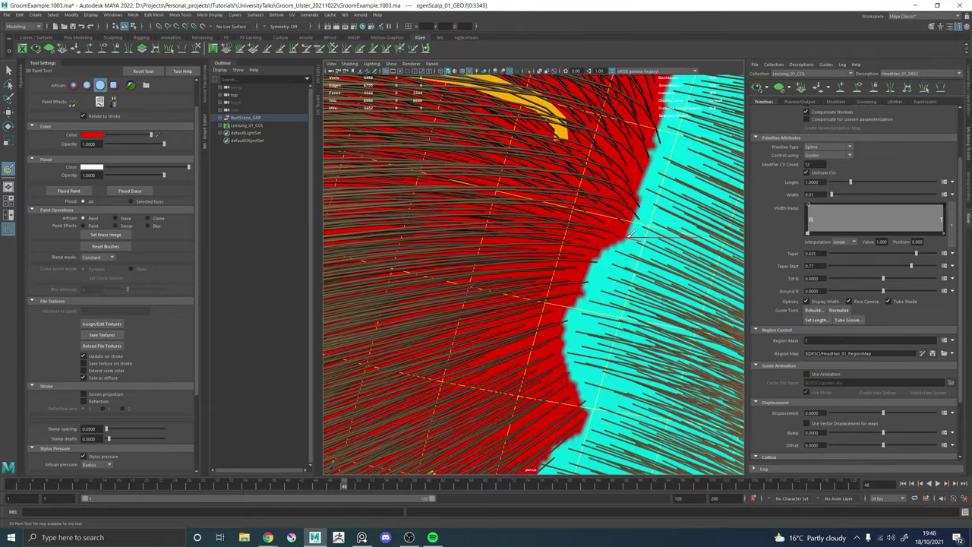
alt+right_drag(646, 224, 604, 232)
scroll(546, 255, down, 10)
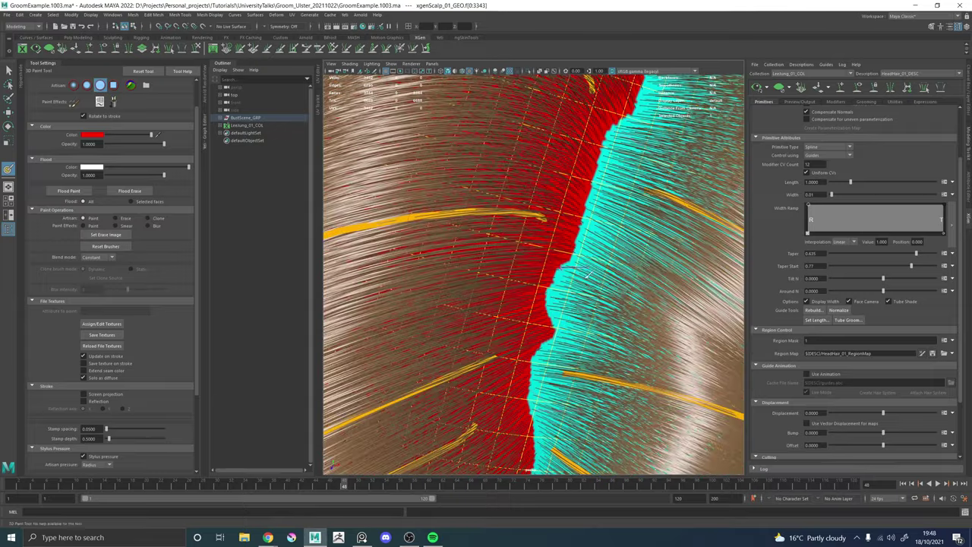
mouse_move(545, 255)
alt+mouse_down()
mouse_move(537, 190)
mouse_move(611, 224)
alt+mouse_up()
Leave the paint tool, clear the scalp selection and examine the parting from the front of the head.
key(w)
click(538, 191)
alt+right_drag(612, 224, 490, 260)
alt+drag(489, 260, 592, 266)
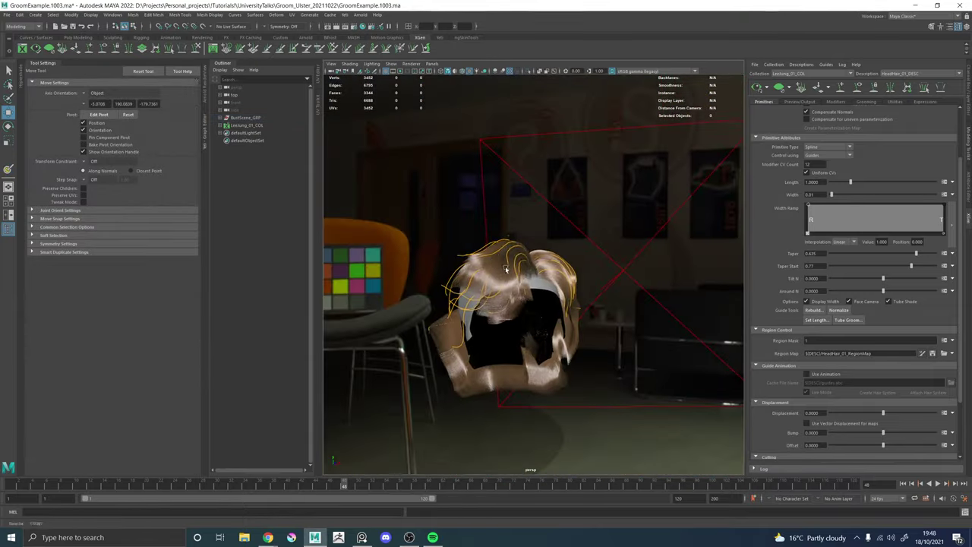
alt+right_drag(592, 266, 680, 319)
alt+drag(681, 319, 628, 306)
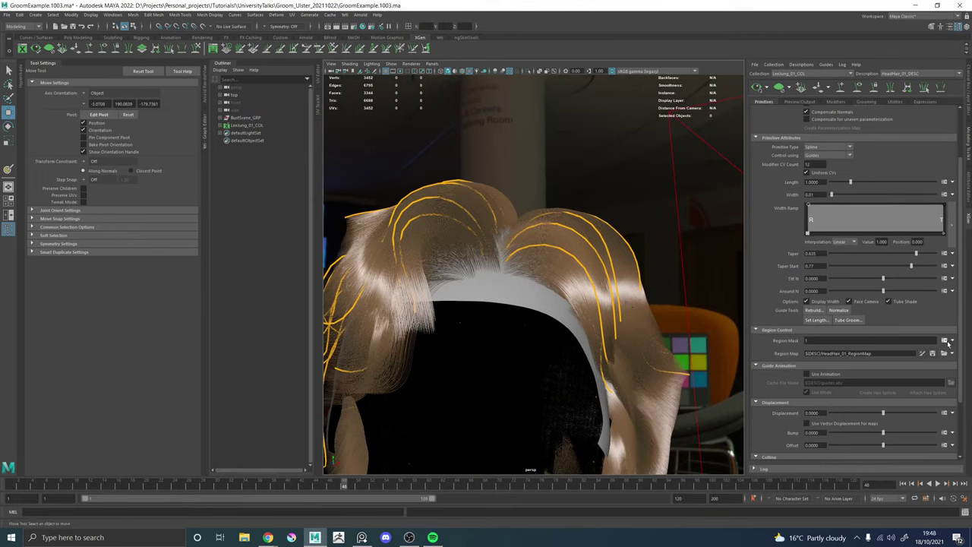
Create a Region Mask map named HeadHair_01_RegionMask with a black start colour and a map resolution of 15.0.
click(954, 341)
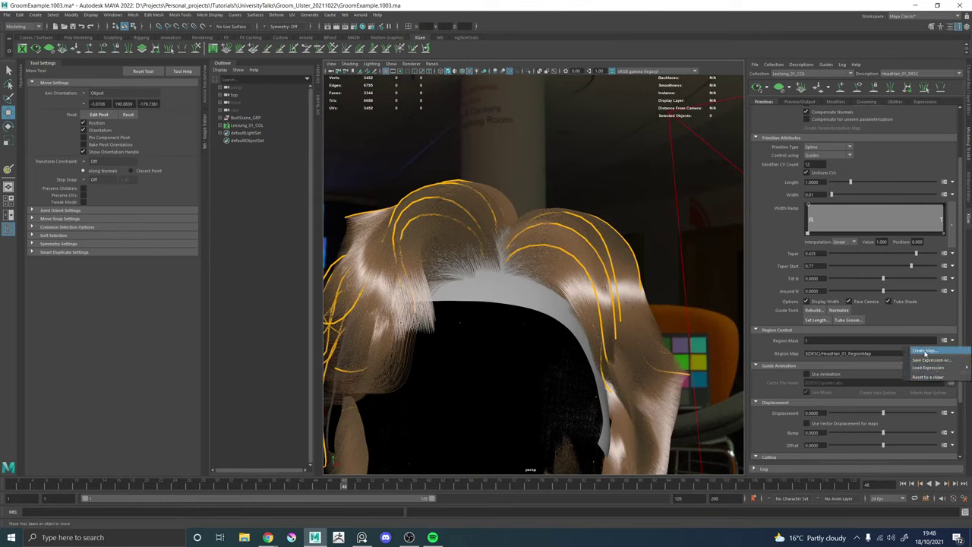
click(938, 349)
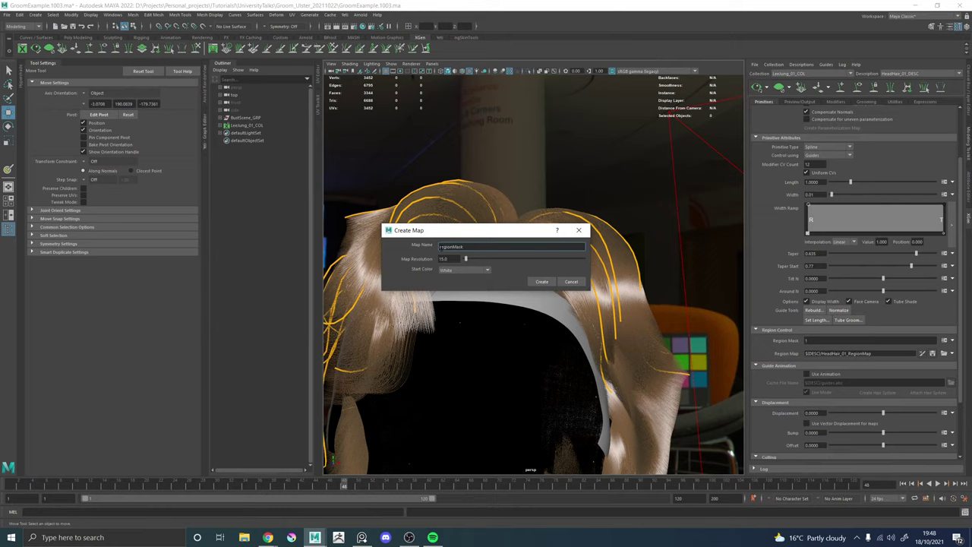
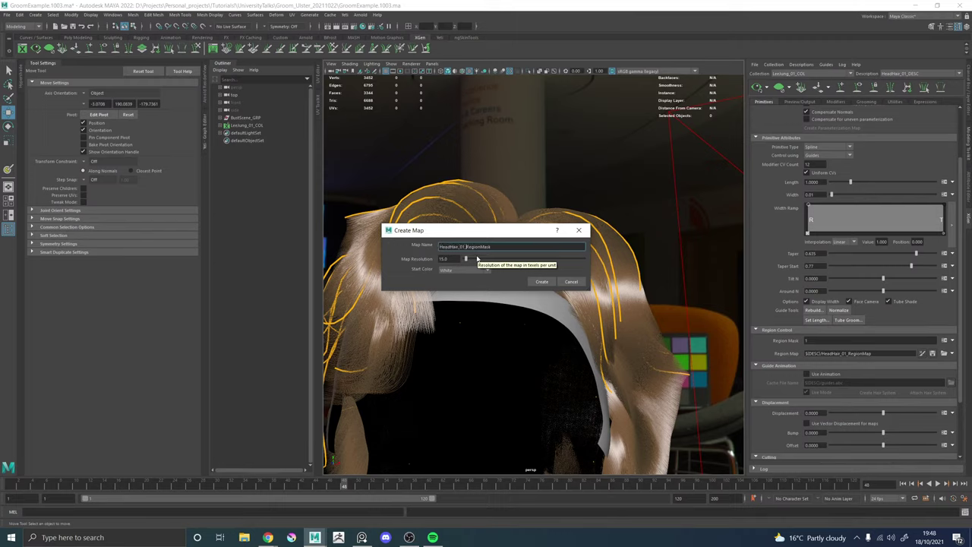
click(453, 271)
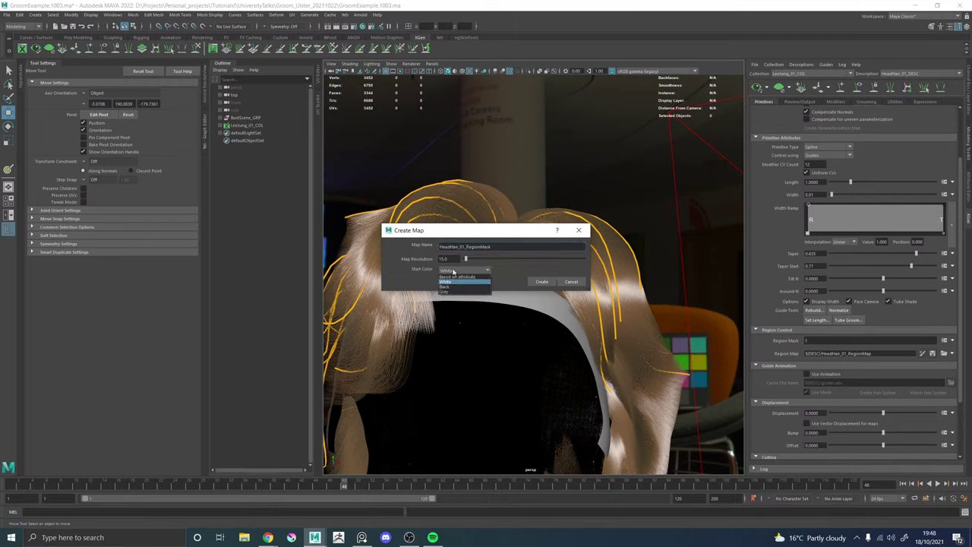
click(446, 287)
click(540, 282)
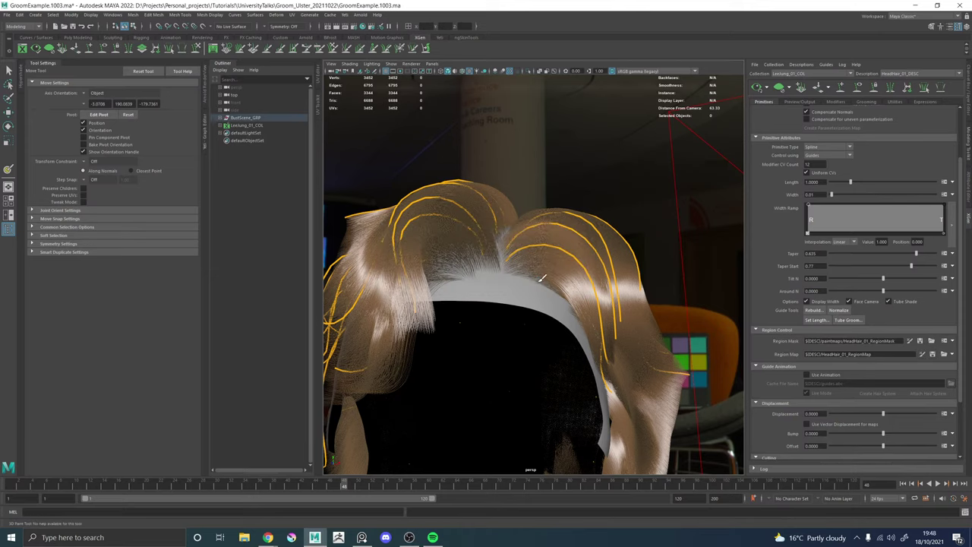
Clear the hair preview from the scalp and set up a solid brush with white paint for the region mask.
key(6)
mouse_move(528, 228)
alt+mouse_down()
mouse_move(514, 259)
mouse_move(494, 255)
mouse_move(494, 265)
mouse_move(531, 262)
alt+mouse_up()
click(912, 342)
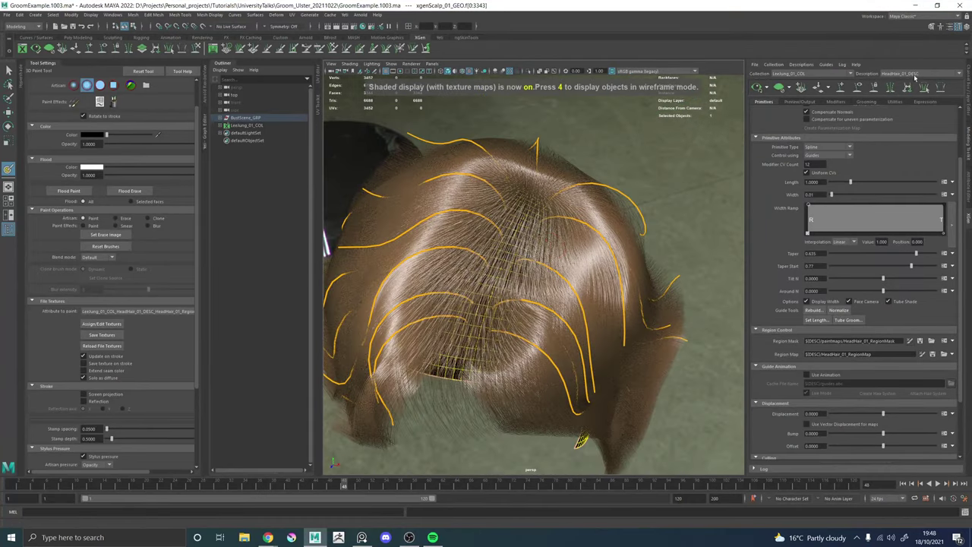
click(779, 86)
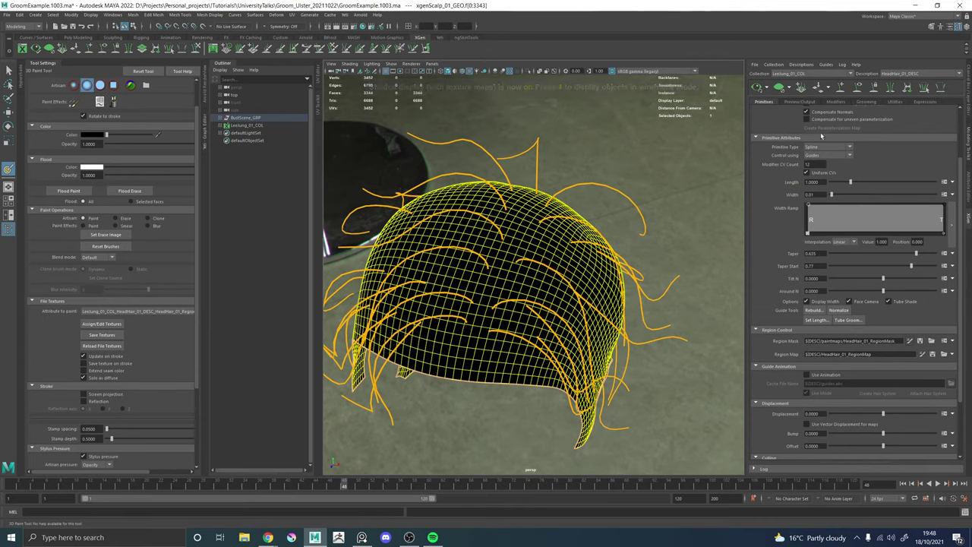
drag(107, 136, 151, 135)
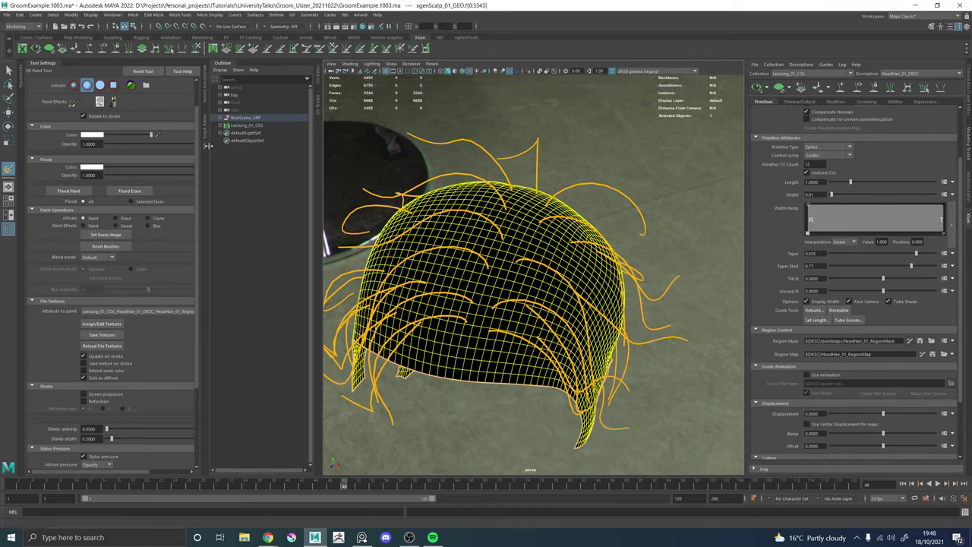
click(100, 85)
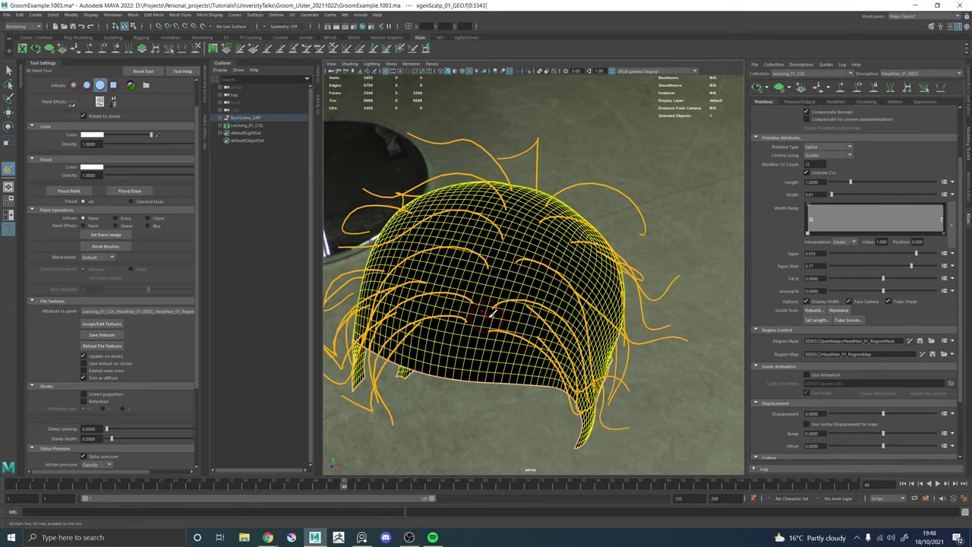
Set the brush's stylus pressure to Radius and paint a broad white strip along the parting from the front hairline to the crown.
mouse_move(493, 314)
mouse_down()
mouse_move(486, 282)
mouse_move(476, 331)
mouse_move(499, 271)
mouse_up()
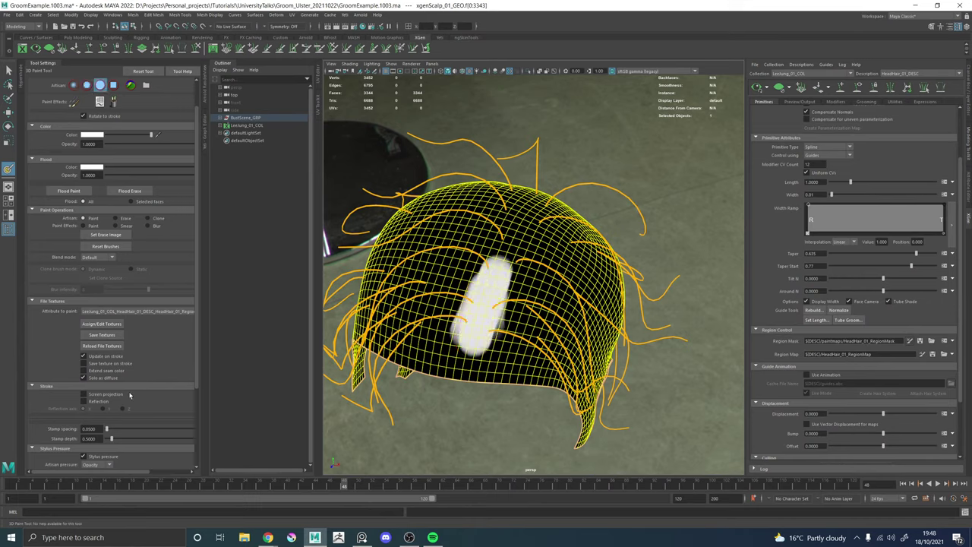
click(105, 464)
click(98, 479)
mouse_move(493, 301)
mouse_down()
mouse_move(473, 322)
mouse_move(502, 267)
mouse_move(516, 274)
mouse_move(524, 231)
mouse_move(505, 220)
mouse_move(456, 336)
mouse_move(464, 357)
mouse_move(548, 219)
mouse_up()
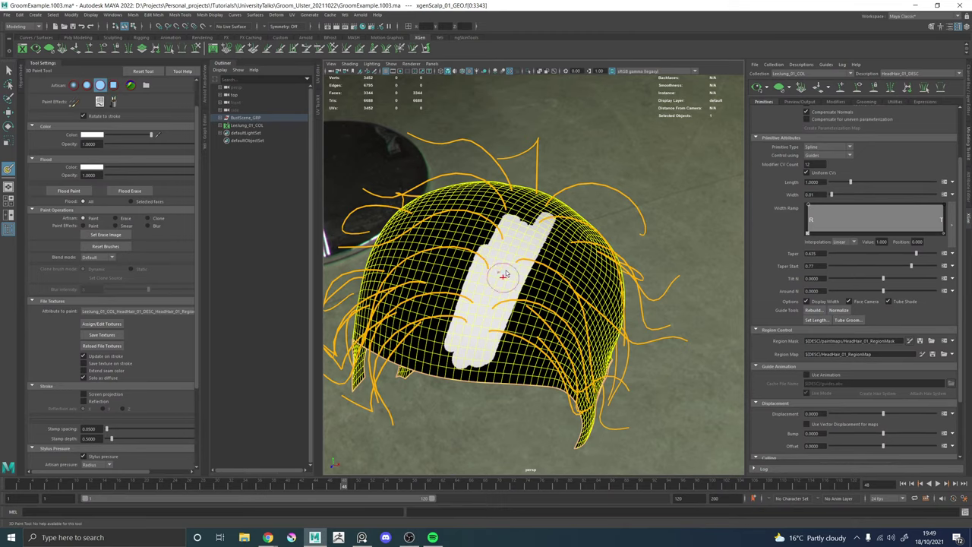
mouse_move(503, 275)
alt+mouse_down()
mouse_move(497, 285)
mouse_move(498, 190)
mouse_move(537, 177)
mouse_move(554, 220)
mouse_move(545, 272)
alt+mouse_up()
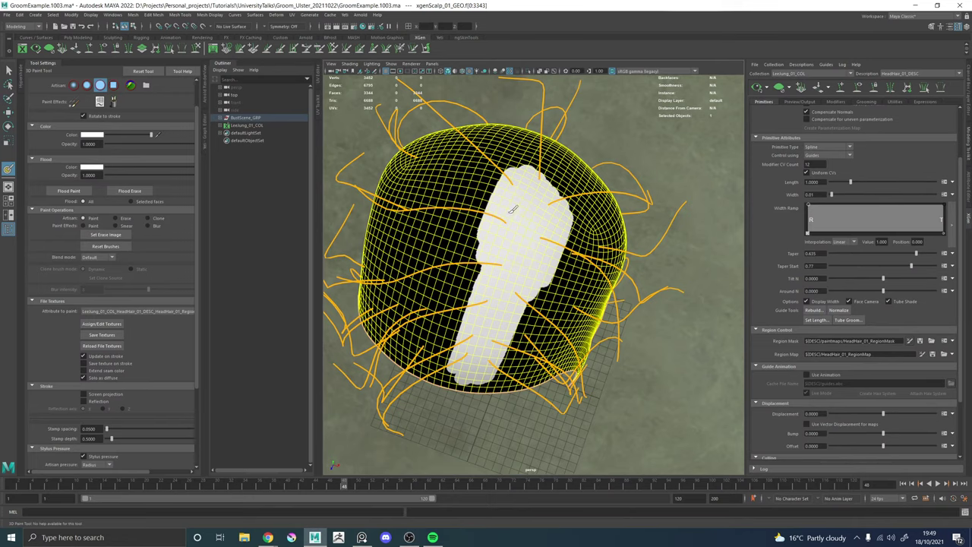
alt+drag(512, 293, 511, 257)
mouse_move(551, 227)
mouse_down()
mouse_move(512, 325)
mouse_move(471, 373)
mouse_up()
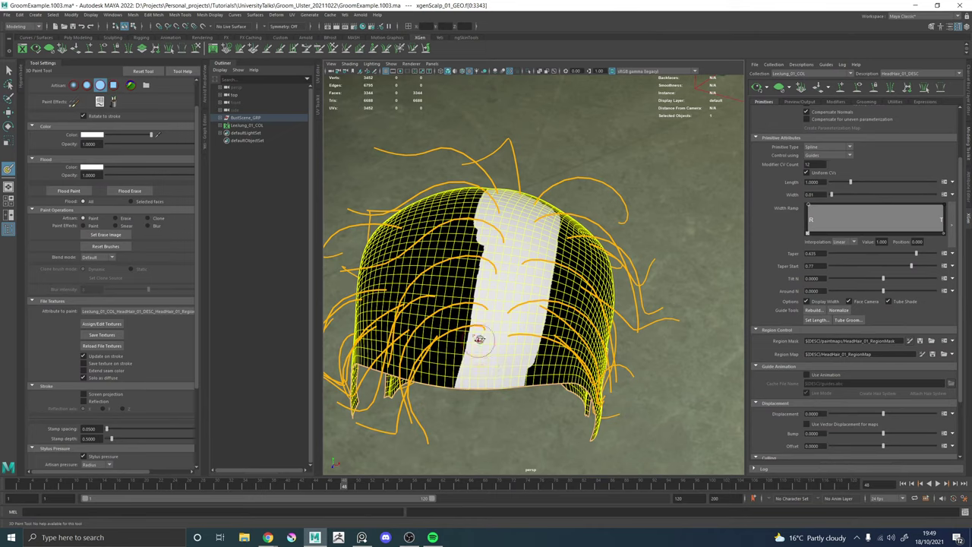
Check the region mask around the back of the head and touch up the white strip at the front hairline.
alt+drag(479, 339, 645, 304)
alt+right_drag(645, 303, 565, 285)
mouse_move(565, 281)
alt+mouse_down()
mouse_move(562, 330)
mouse_move(583, 357)
mouse_move(580, 380)
alt+mouse_up()
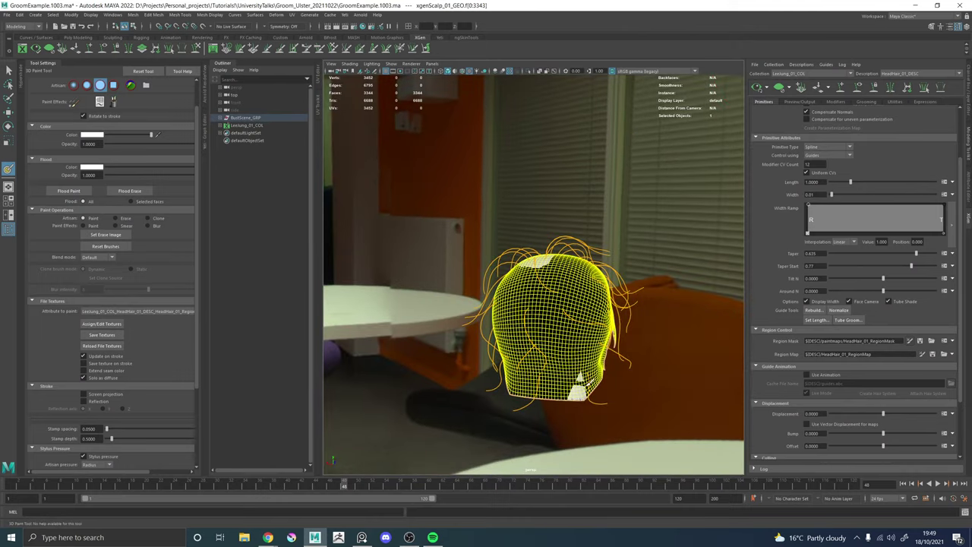
mouse_move(549, 308)
alt+mouse_down()
mouse_move(672, 316)
mouse_move(653, 345)
alt+mouse_up()
mouse_move(653, 345)
alt+right_down()
mouse_move(670, 377)
mouse_move(692, 386)
alt+right_up()
alt+drag(486, 291, 481, 311)
mouse_move(448, 374)
mouse_down()
mouse_move(461, 343)
mouse_move(456, 377)
mouse_up()
alt+drag(559, 217, 473, 288)
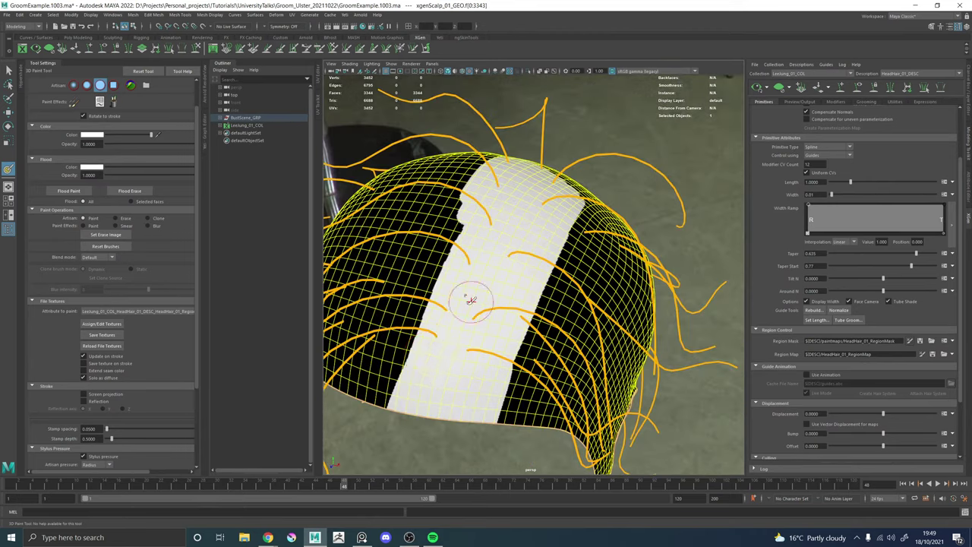
Smooth the edges of the white strip along the parting into a soft falloff to black.
mouse_move(419, 372)
mouse_down()
mouse_move(460, 219)
mouse_move(495, 239)
mouse_move(482, 276)
mouse_up()
mouse_move(478, 230)
shift+mouse_down()
mouse_move(448, 368)
mouse_move(446, 356)
shift+mouse_up()
mouse_move(483, 178)
alt+mouse_down()
mouse_move(494, 259)
mouse_move(501, 210)
mouse_move(540, 199)
mouse_move(578, 215)
mouse_move(557, 292)
alt+mouse_up()
mouse_move(556, 292)
alt+mouse_down()
mouse_move(562, 227)
mouse_move(520, 381)
alt+mouse_up()
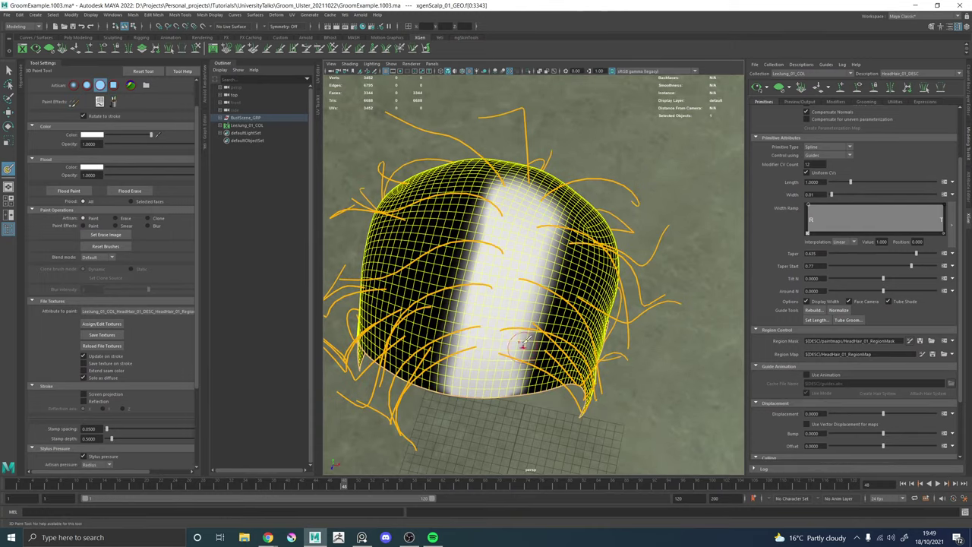
Check the mask around the head, save the painted textures and save the region mask to the hair description.
mouse_move(519, 344)
alt+mouse_down()
mouse_move(518, 326)
mouse_move(583, 278)
mouse_move(654, 264)
mouse_move(650, 304)
alt+mouse_up()
alt+right_drag(649, 304, 583, 302)
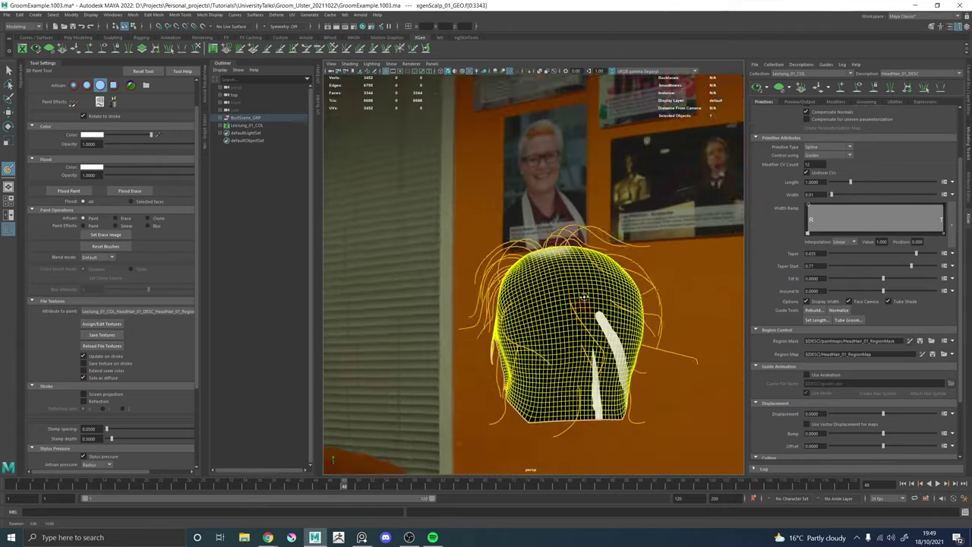
alt+middle_drag(582, 302, 506, 259)
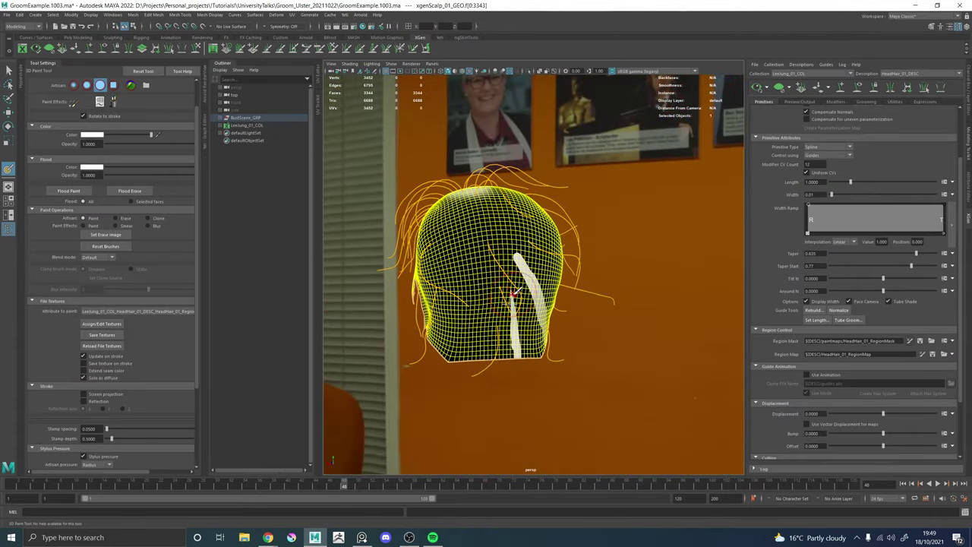
alt+drag(568, 318, 539, 322)
alt+drag(498, 297, 679, 299)
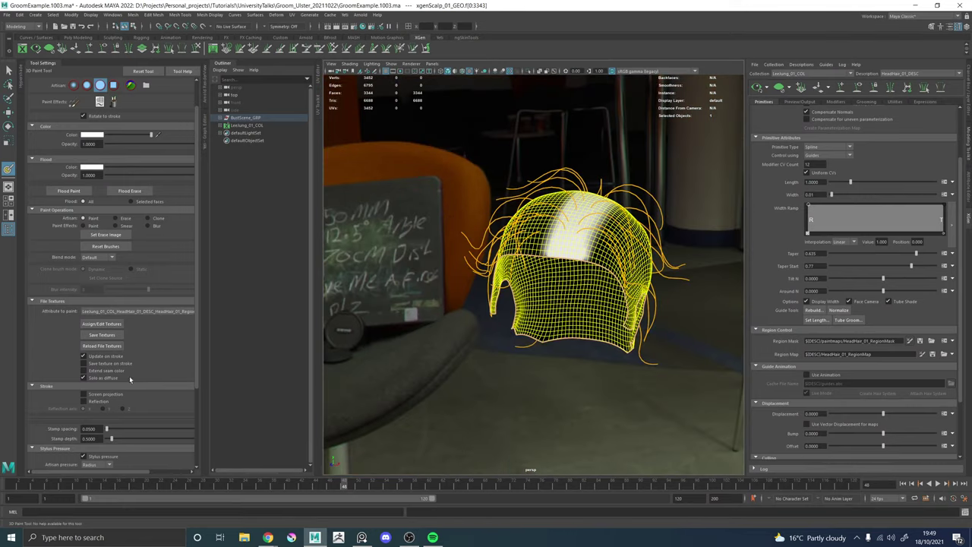
click(102, 335)
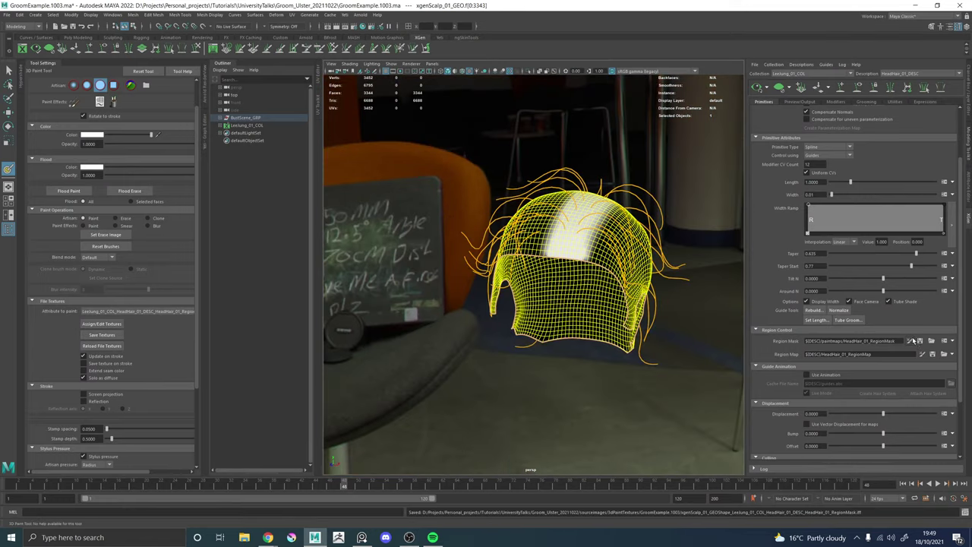
click(920, 342)
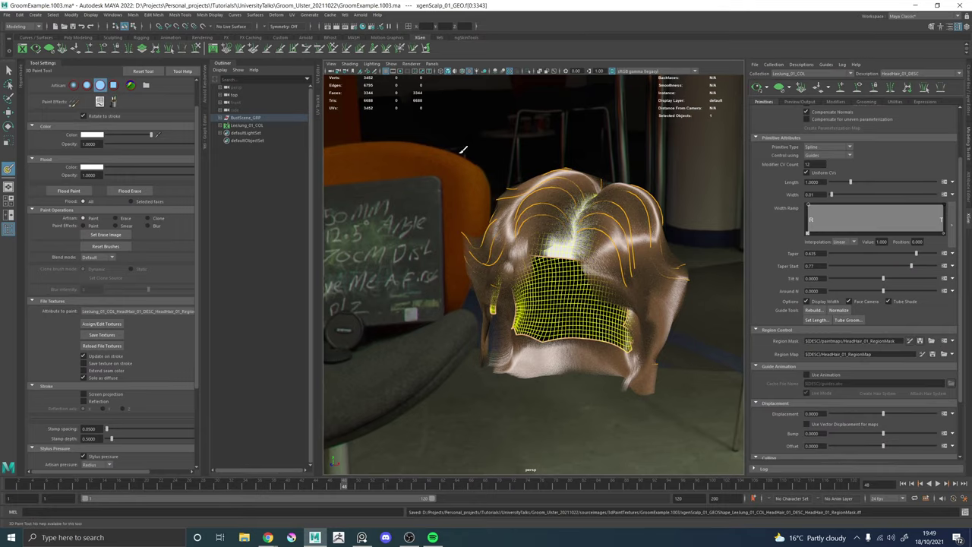
alt+drag(548, 196, 565, 249)
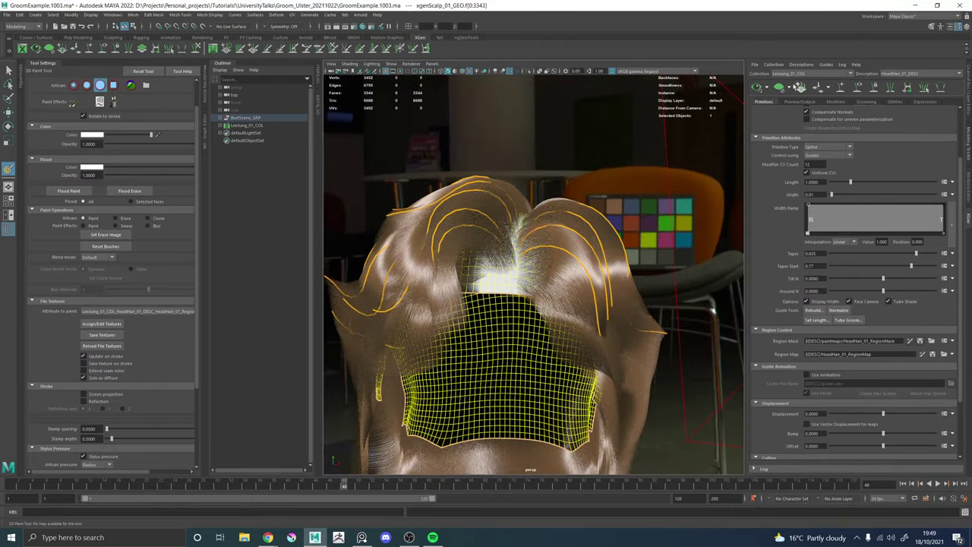
Clear the hair preview, leave the paint tool and deselect the scalp.
click(780, 88)
mouse_move(364, 206)
alt+mouse_down()
mouse_move(460, 213)
mouse_move(392, 210)
mouse_move(411, 217)
mouse_move(397, 217)
alt+mouse_up()
key(w)
click(652, 205)
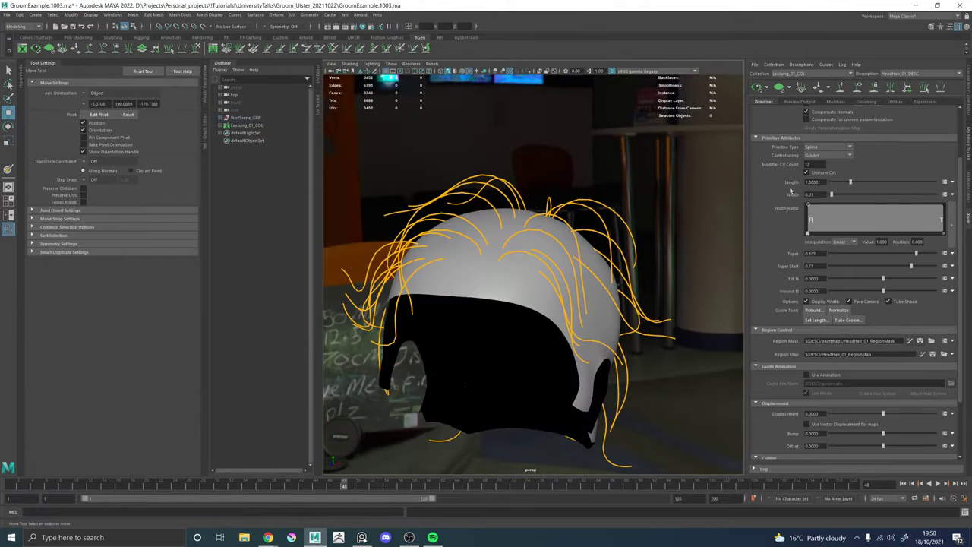
Create a map for the generator's Mask attribute named headHair_01_MASK with a white start colour and a map resolution of 15.0.
scroll(790, 190, up, 3)
click(944, 161)
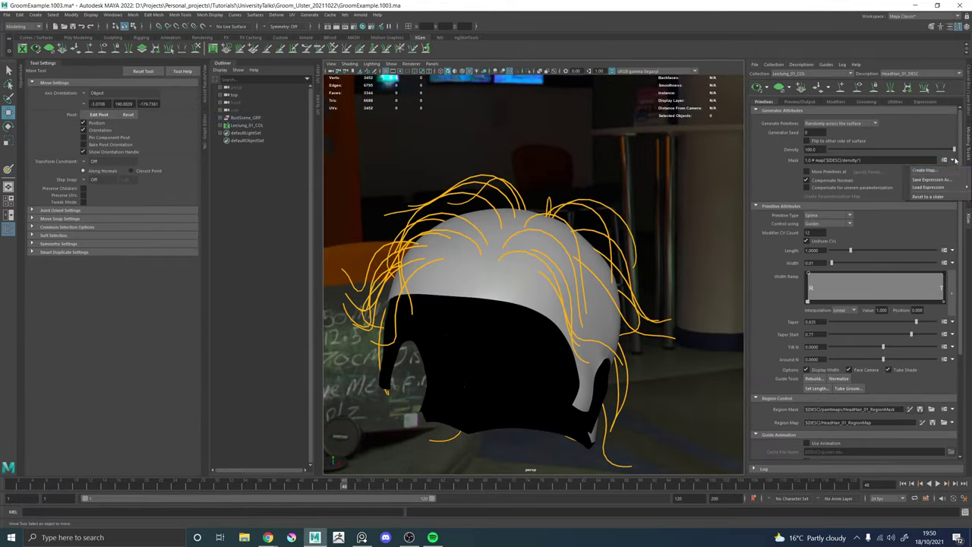
click(933, 174)
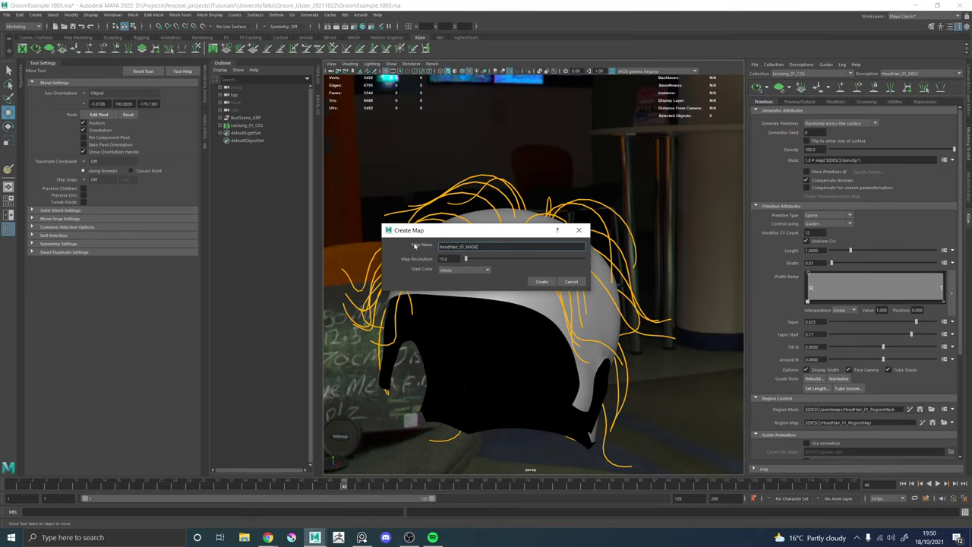
click(541, 282)
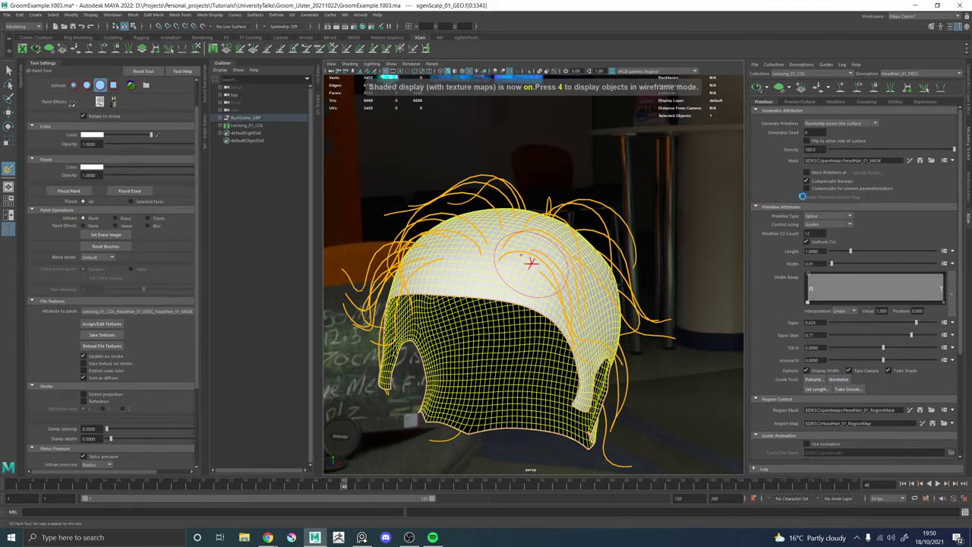
Clear the hair preview from the scalp and close the Outliner to enlarge the viewport for mask painting.
alt+drag(522, 228, 553, 237)
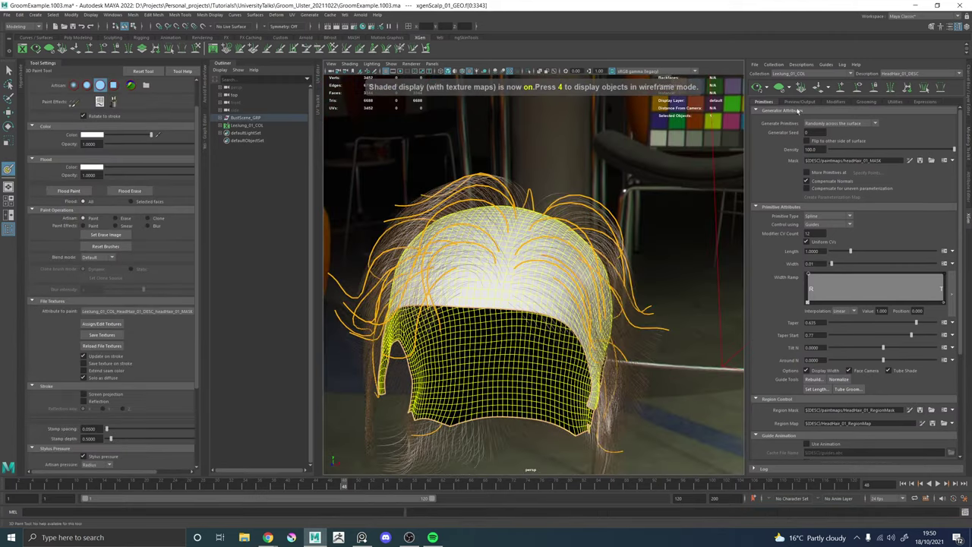
click(779, 88)
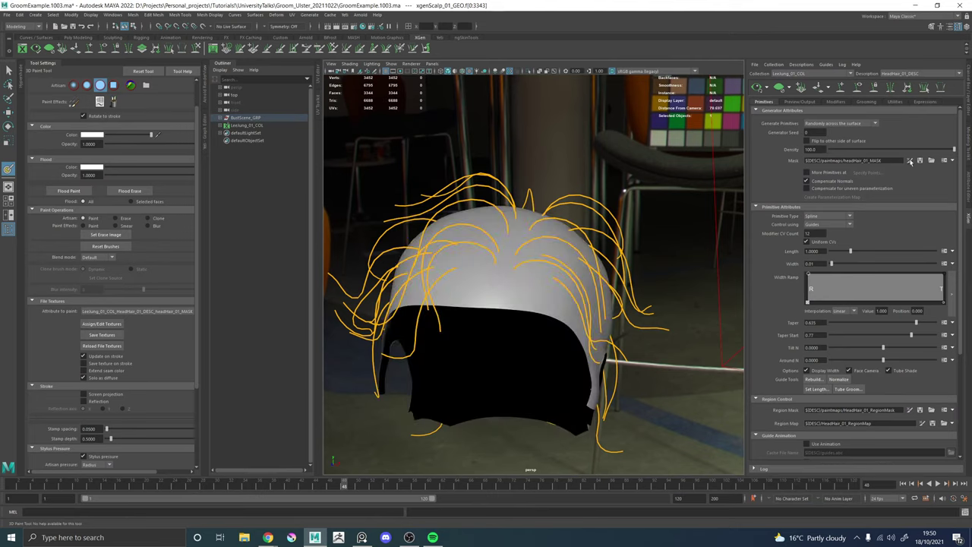
click(223, 64)
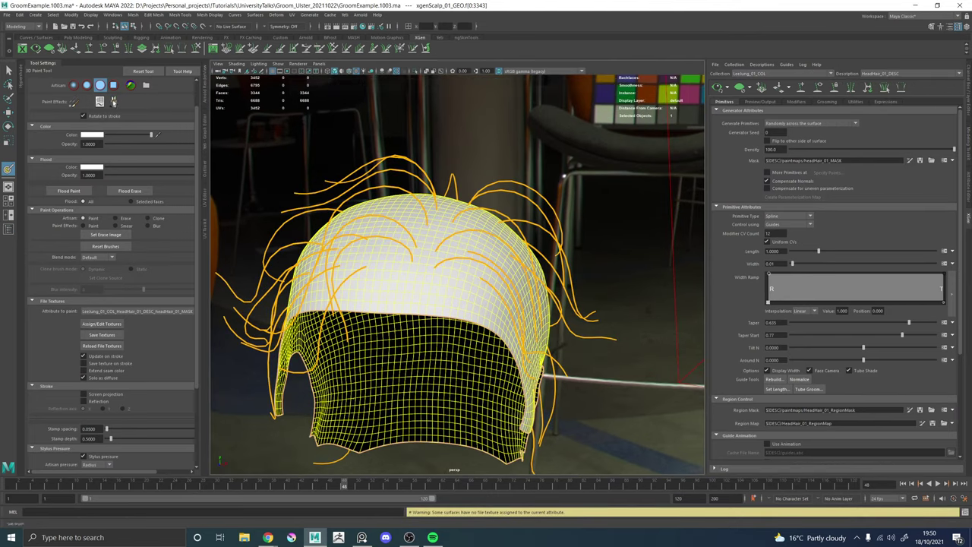
Set the paint colour to black and turn on stroke reflection across the X axis for symmetrical mask painting.
scroll(84, 374, down, 3)
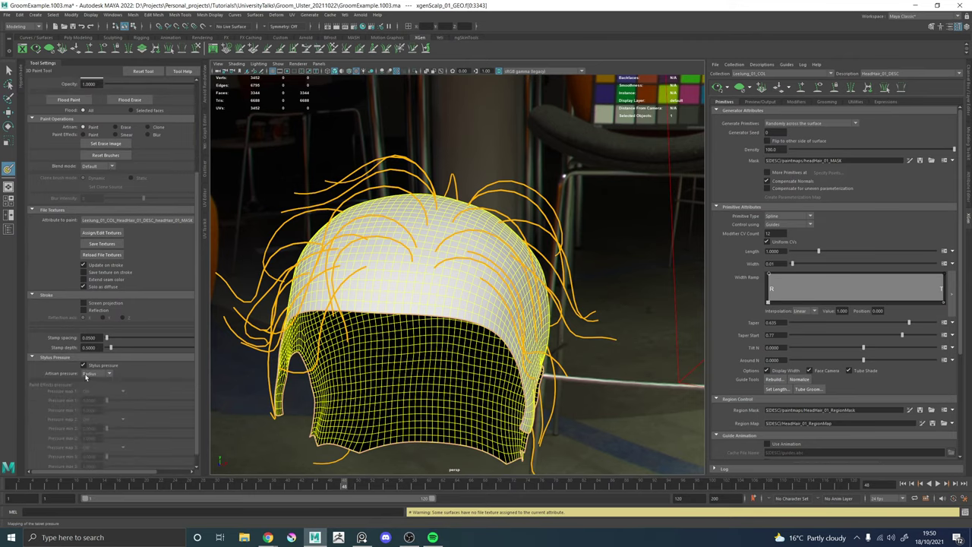
alt+drag(651, 233, 668, 280)
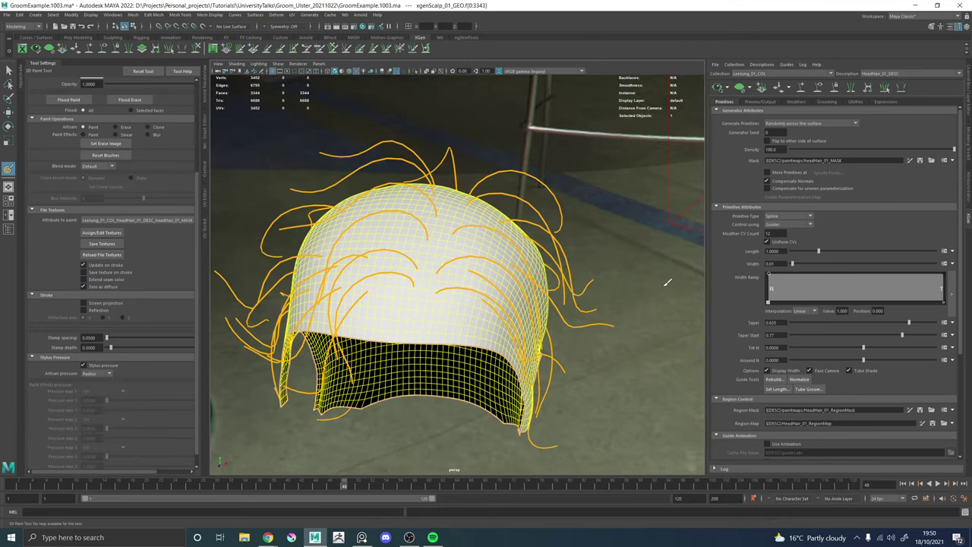
scroll(134, 153, up, 3)
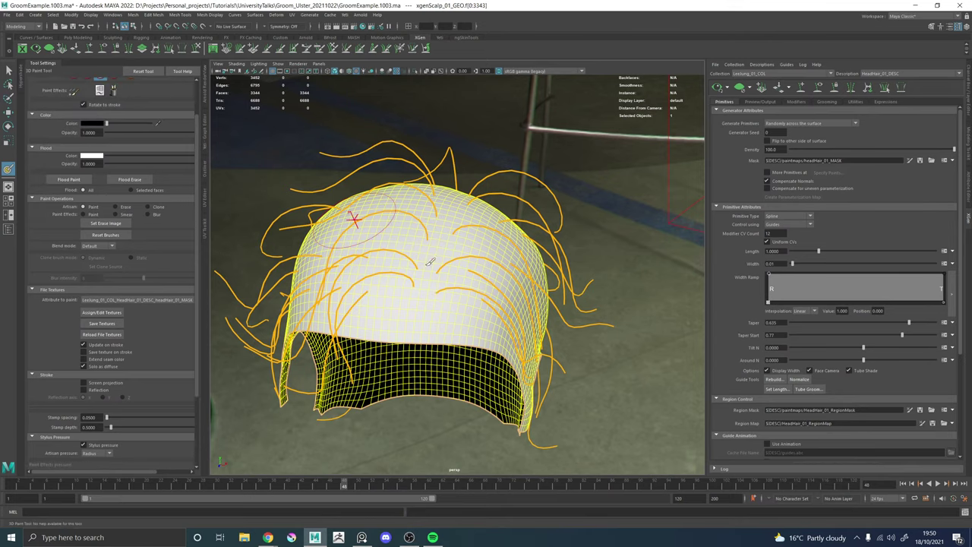
alt+drag(351, 217, 455, 267)
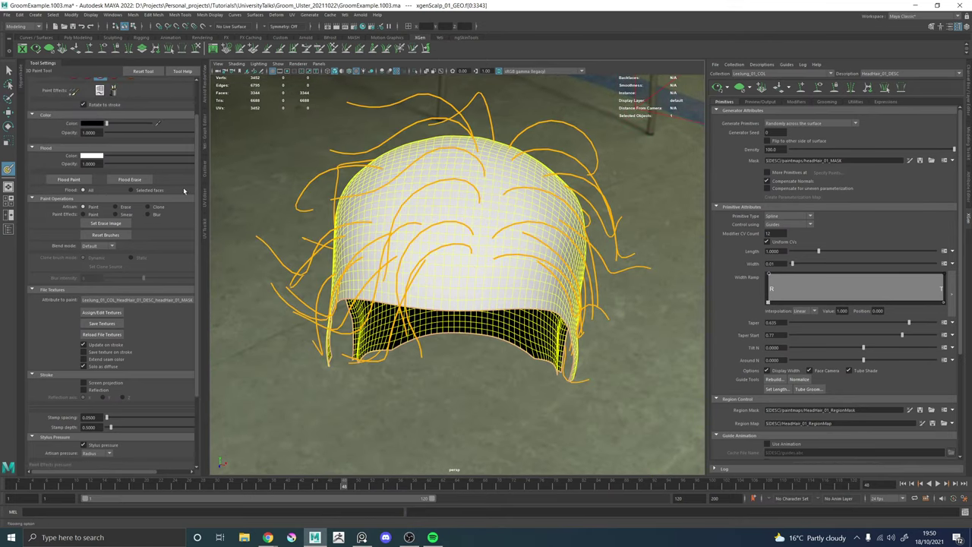
scroll(194, 213, down, 3)
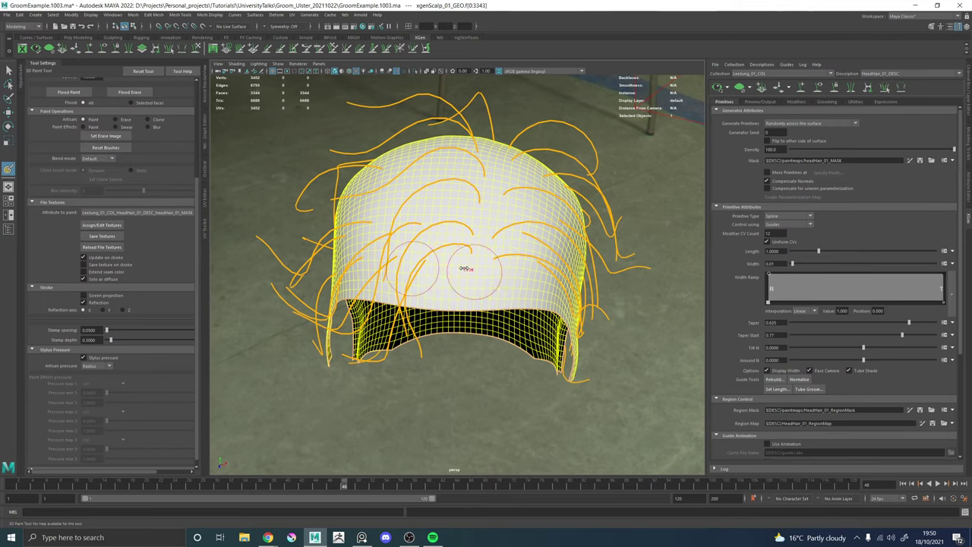
Paint the mask black across the forehead and down both temples to the sideburns to define the front hairline.
mouse_move(455, 262)
mouse_down()
mouse_move(521, 264)
mouse_move(478, 252)
mouse_move(504, 271)
mouse_move(499, 346)
mouse_up()
alt+drag(500, 345, 476, 303)
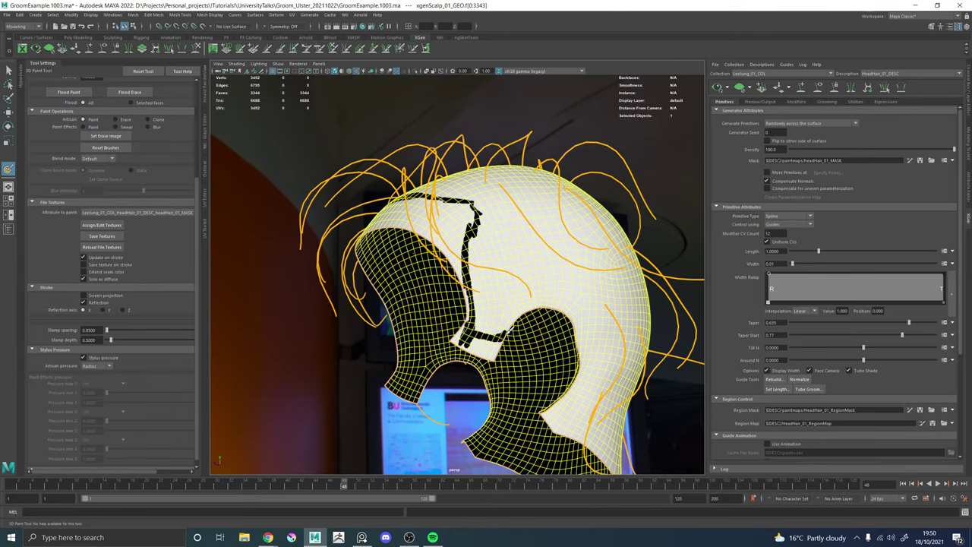
mouse_move(490, 346)
alt+mouse_down()
mouse_move(437, 334)
mouse_move(463, 335)
alt+mouse_up()
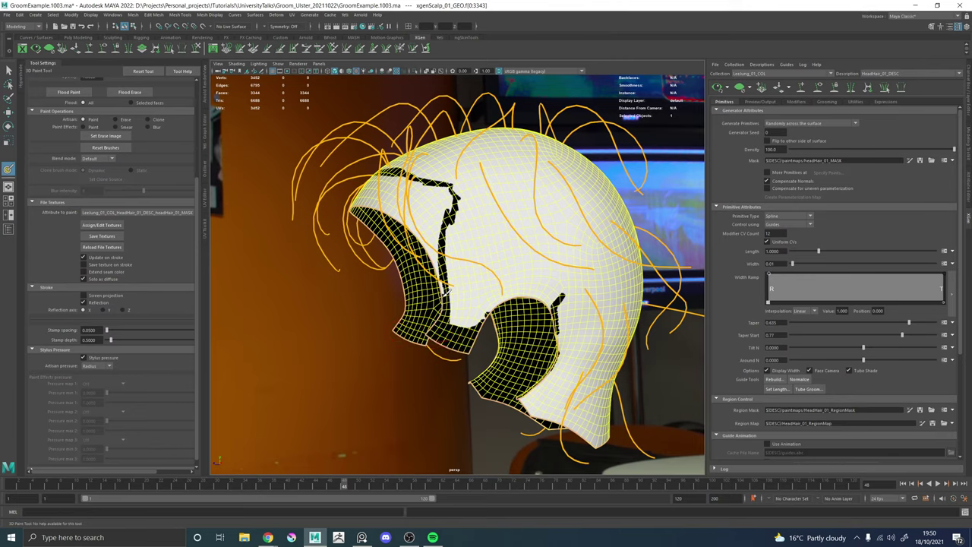
mouse_move(438, 256)
mouse_down()
mouse_move(424, 210)
mouse_move(429, 190)
mouse_move(440, 235)
mouse_move(462, 215)
mouse_move(481, 243)
mouse_move(459, 245)
mouse_move(497, 258)
mouse_move(522, 242)
mouse_move(391, 207)
mouse_move(427, 225)
mouse_up()
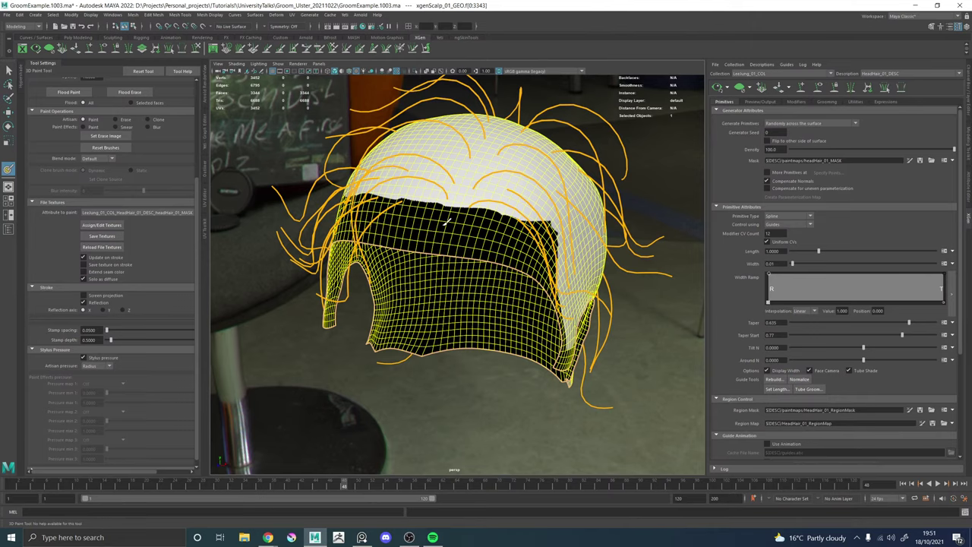
Paint a narrow black border on the mask around the ear cutouts and along the sideburn edges.
mouse_move(558, 227)
alt+mouse_down()
mouse_move(482, 233)
mouse_move(465, 251)
alt+mouse_up()
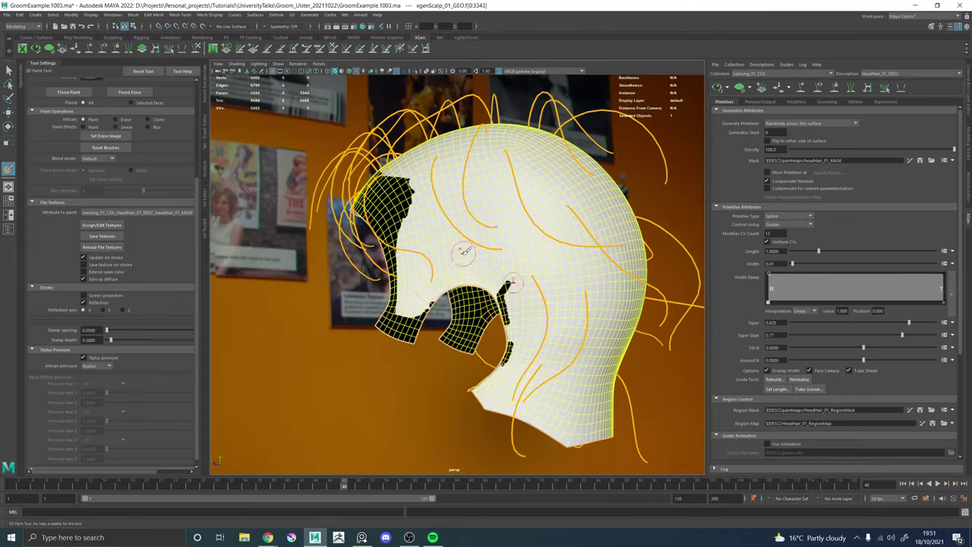
mouse_move(428, 304)
mouse_down()
mouse_move(443, 288)
mouse_move(479, 284)
mouse_move(451, 284)
mouse_up()
alt+middle_drag(451, 284, 499, 223)
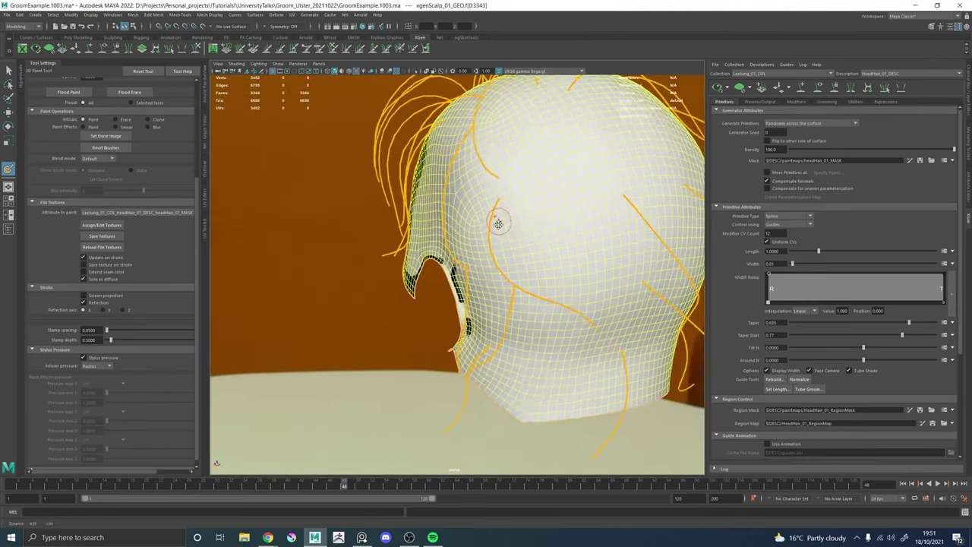
alt+right_drag(499, 223, 513, 319)
mouse_move(470, 220)
mouse_down()
mouse_move(512, 333)
mouse_move(471, 194)
mouse_move(461, 262)
mouse_up()
mouse_move(455, 306)
alt+mouse_down()
mouse_move(524, 270)
mouse_move(535, 273)
mouse_move(547, 249)
alt+mouse_up()
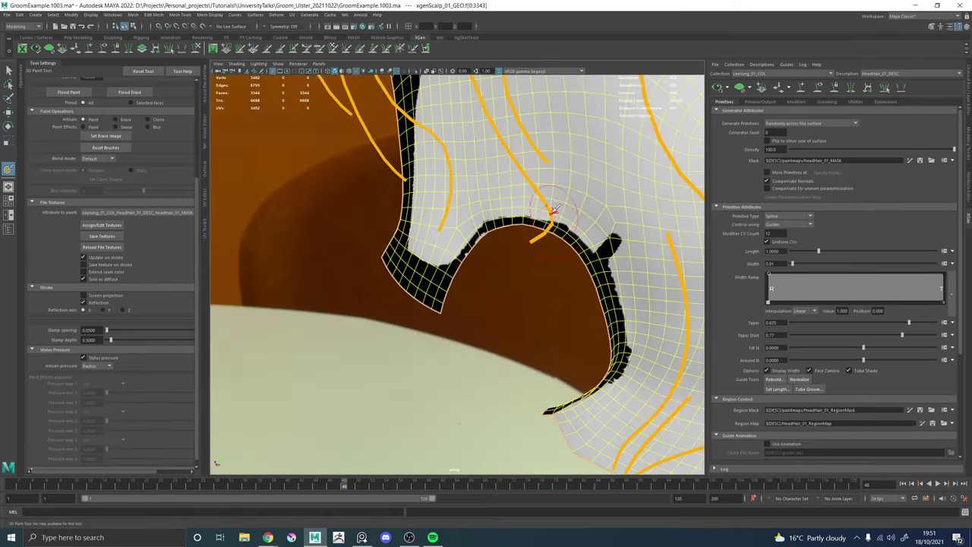
alt+middle_drag(554, 212, 518, 212)
mouse_move(562, 230)
ctrl+mouse_down()
mouse_move(575, 251)
mouse_move(574, 217)
mouse_move(532, 234)
ctrl+mouse_up()
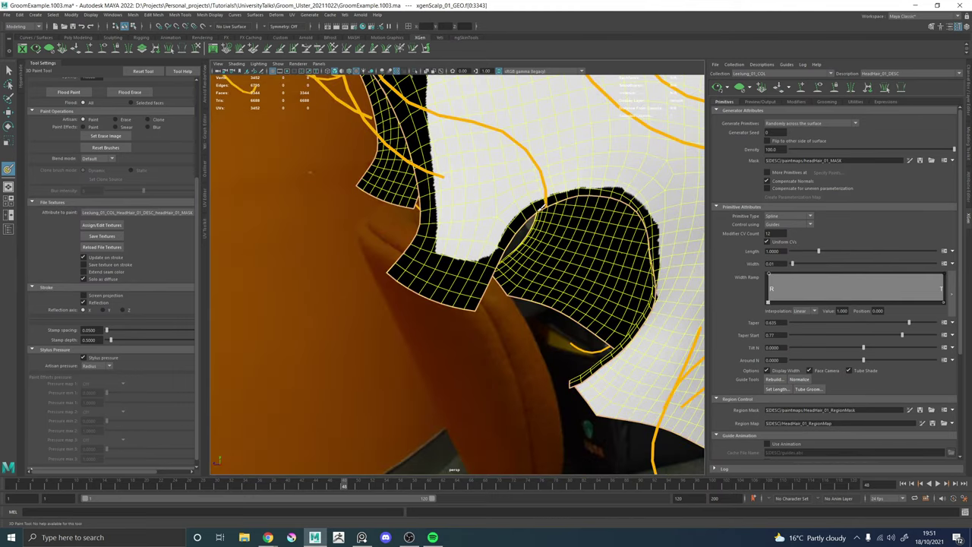
Paint the mask black behind the ears and over the pointed lower corners of the scalp.
mouse_move(575, 199)
alt+mouse_down()
mouse_move(473, 185)
mouse_move(582, 223)
mouse_move(473, 129)
mouse_move(539, 131)
alt+mouse_up()
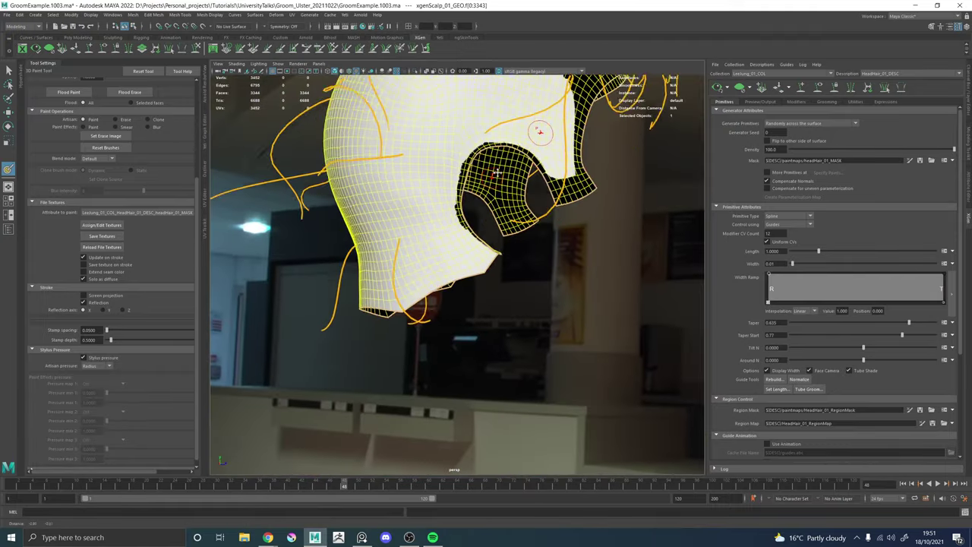
alt+middle_drag(497, 173, 511, 162)
alt+right_drag(484, 236, 539, 274)
drag(503, 198, 527, 225)
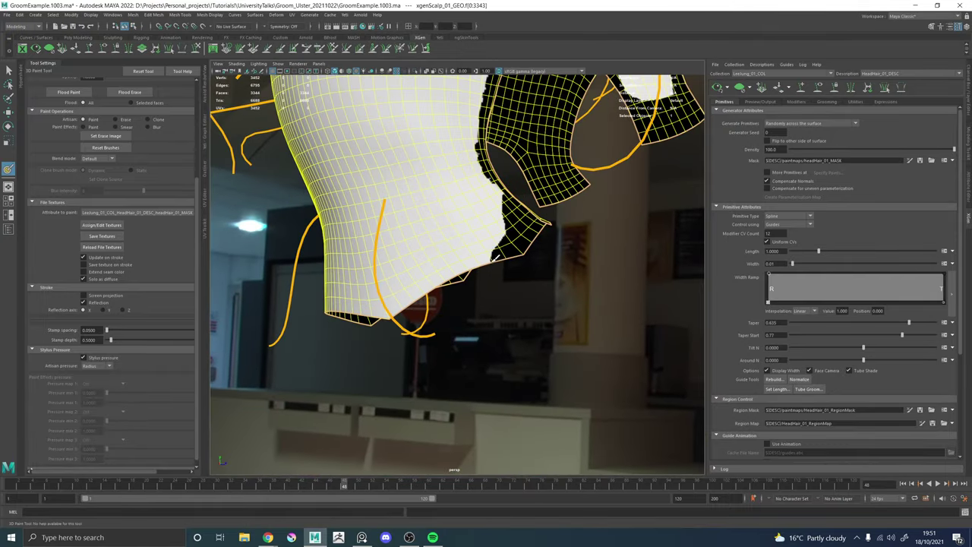
mouse_move(495, 258)
mouse_down()
mouse_move(485, 262)
mouse_move(514, 263)
mouse_up()
Paint an uneven black band on the mask along the nape edge, filling the remaining white gaps.
alt+middle_drag(499, 266, 440, 266)
mouse_move(450, 308)
mouse_down()
mouse_move(533, 311)
mouse_move(481, 305)
mouse_move(492, 298)
mouse_up()
alt+right_drag(492, 281, 460, 263)
mouse_move(451, 282)
mouse_down()
mouse_move(470, 268)
mouse_move(524, 275)
mouse_move(580, 241)
mouse_move(573, 262)
mouse_move(582, 247)
mouse_up()
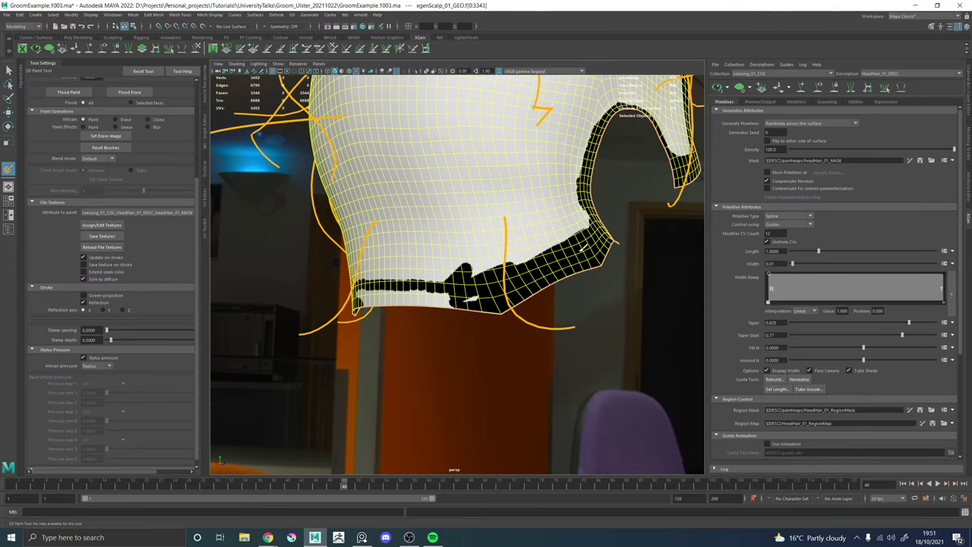
mouse_move(449, 299)
mouse_down()
mouse_move(387, 297)
mouse_move(472, 291)
mouse_move(484, 268)
mouse_move(533, 237)
mouse_up()
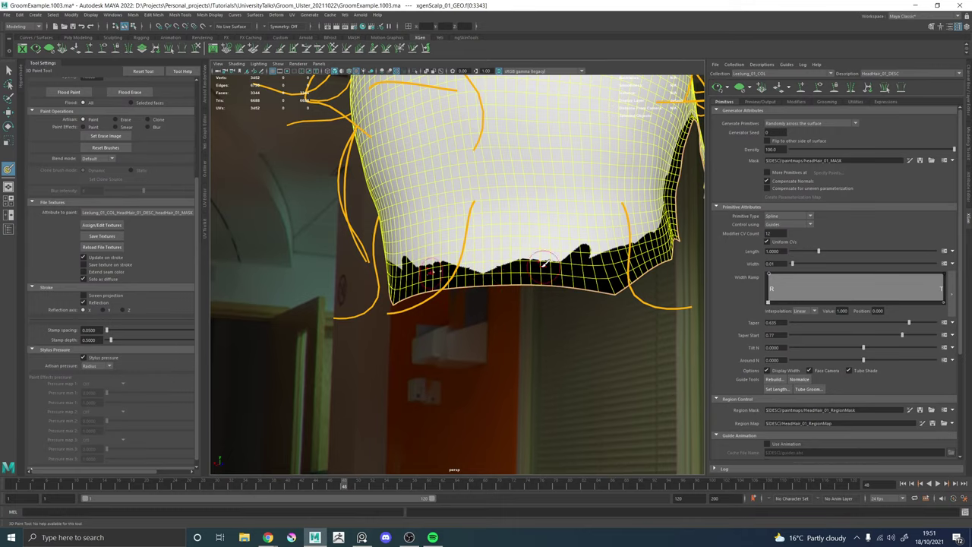
mouse_move(584, 241)
alt+middle_down()
mouse_move(541, 247)
mouse_move(533, 261)
alt+middle_up()
mouse_move(535, 272)
mouse_down()
mouse_move(574, 263)
mouse_move(493, 254)
mouse_move(464, 258)
mouse_move(453, 271)
mouse_up()
Refine the black mask edge above the ear and break up the temple and sideburn hairline with short jagged strokes.
mouse_move(454, 271)
alt+right_down()
mouse_move(506, 304)
mouse_move(462, 280)
alt+right_up()
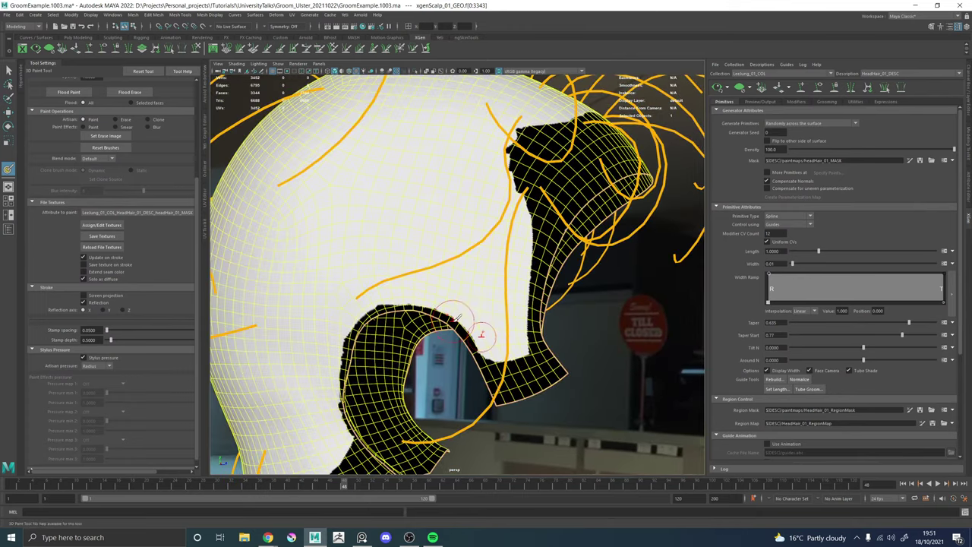
drag(456, 306, 464, 316)
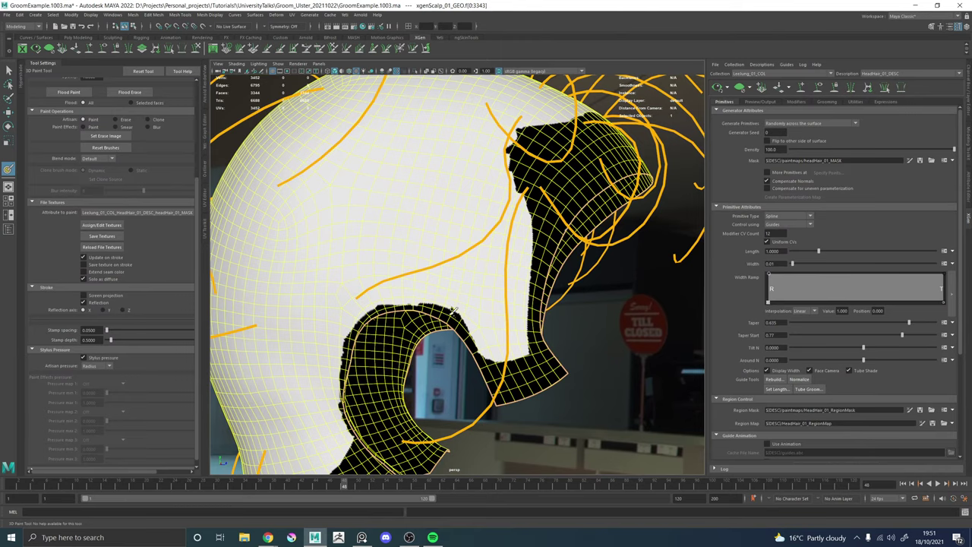
mouse_move(494, 271)
alt+mouse_down()
mouse_move(485, 220)
mouse_move(467, 206)
mouse_move(472, 184)
alt+mouse_up()
drag(482, 225, 486, 256)
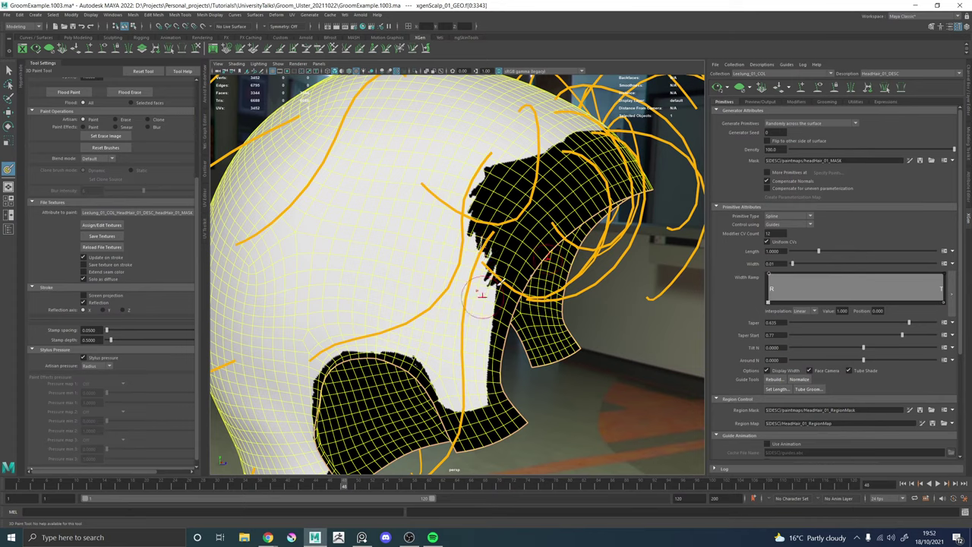
drag(482, 293, 502, 291)
drag(496, 328, 488, 347)
drag(492, 390, 478, 411)
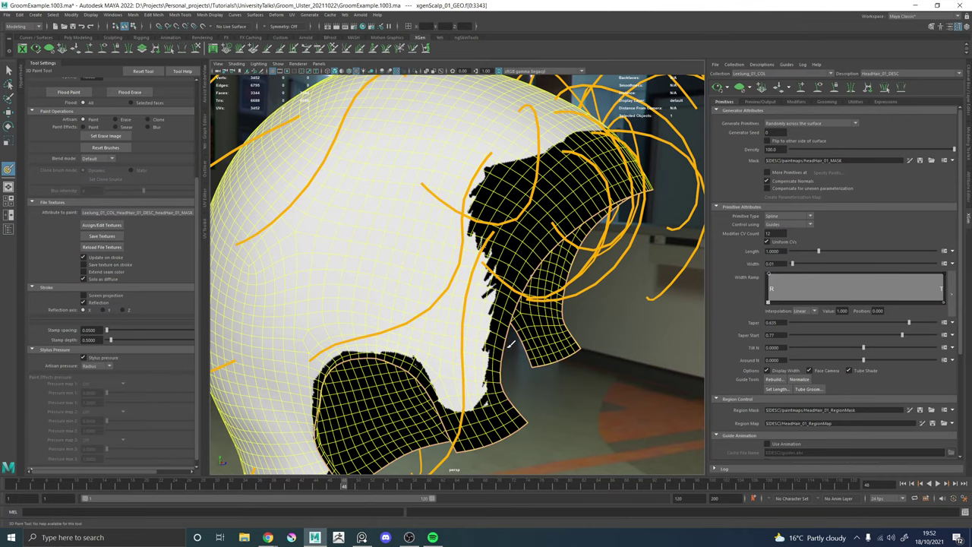
Refine the feathered hairline edge of the HeadHair_01 density mask with short paint strokes around the temples and forehead.
mouse_move(510, 233)
alt+mouse_down()
mouse_move(456, 220)
mouse_move(531, 219)
mouse_move(513, 232)
mouse_move(516, 250)
mouse_move(541, 242)
alt+mouse_up()
mouse_move(544, 258)
mouse_down()
mouse_move(556, 241)
mouse_move(591, 249)
mouse_up()
alt+drag(612, 254, 552, 258)
mouse_move(508, 234)
mouse_down()
mouse_move(580, 255)
mouse_move(581, 270)
mouse_up()
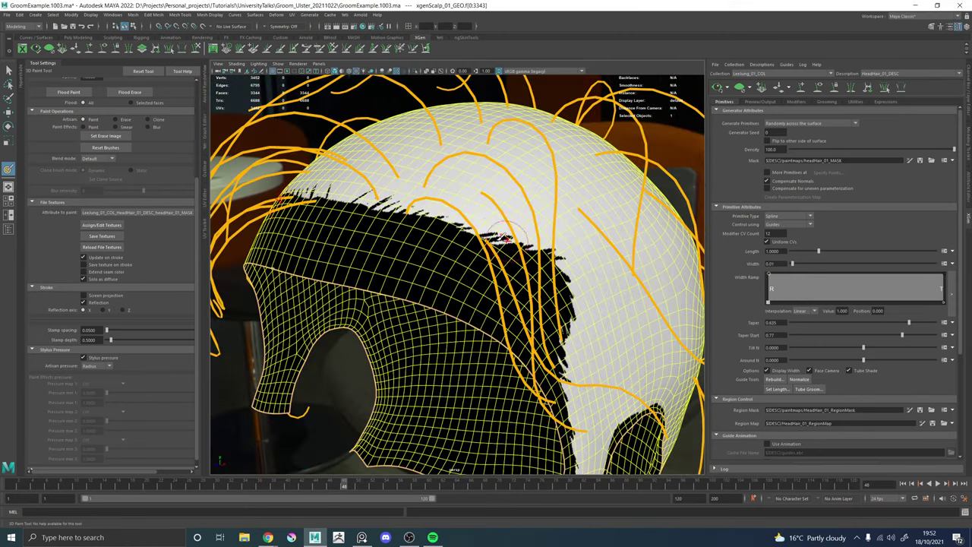
alt+drag(507, 234, 584, 252)
mouse_move(469, 270)
mouse_down()
mouse_move(507, 252)
mouse_move(532, 288)
mouse_move(498, 313)
mouse_move(510, 299)
mouse_move(493, 297)
mouse_move(512, 305)
mouse_up()
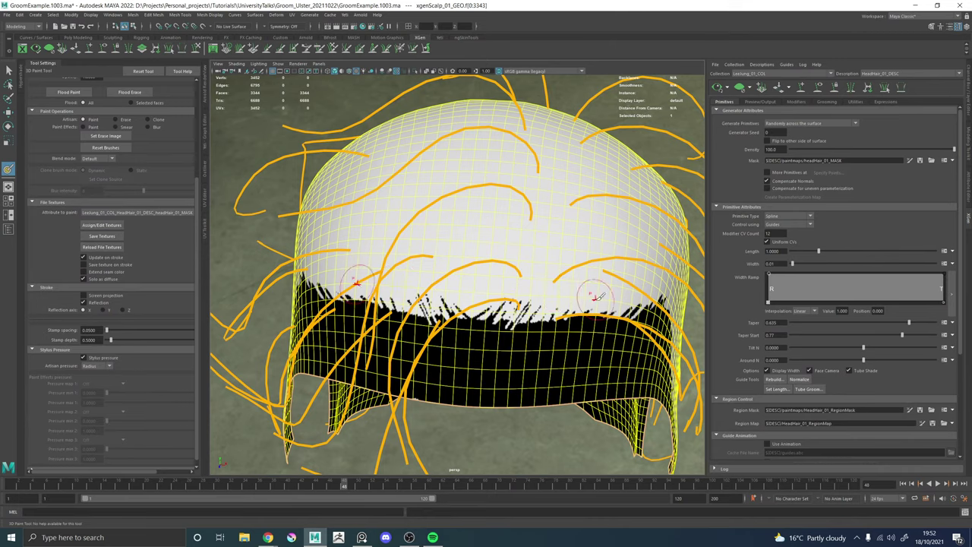
alt+drag(599, 296, 471, 281)
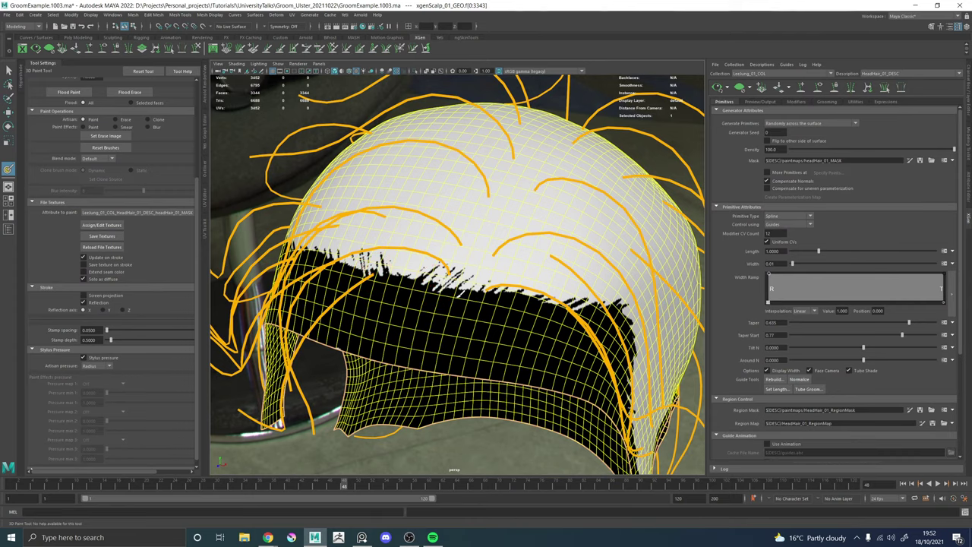
scroll(565, 299, down, 8)
alt+drag(562, 295, 475, 283)
scroll(494, 244, up, 8)
scroll(464, 236, down, 8)
scroll(460, 229, up, 8)
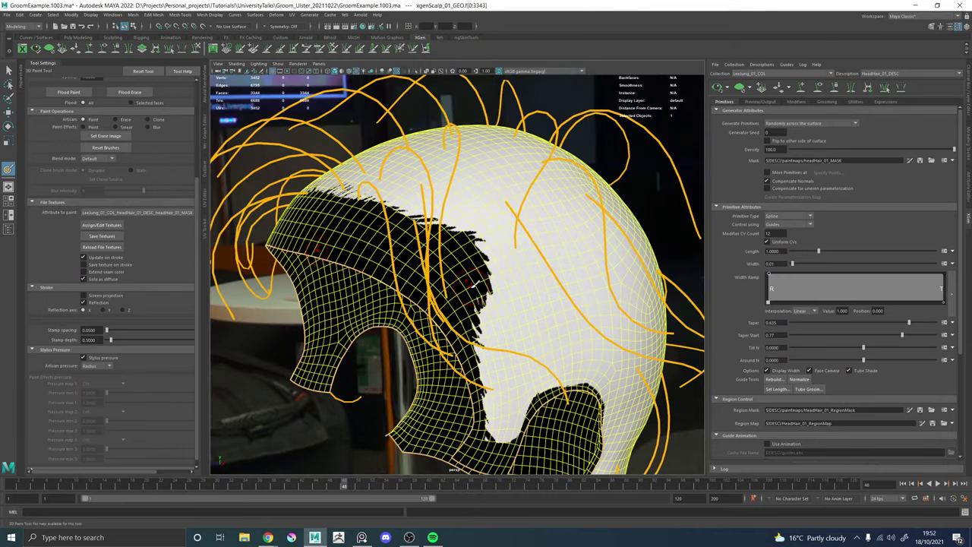
Save the painted mask texture and its XGen map to refresh the hair, then leave painting and deselect the scalp.
click(107, 236)
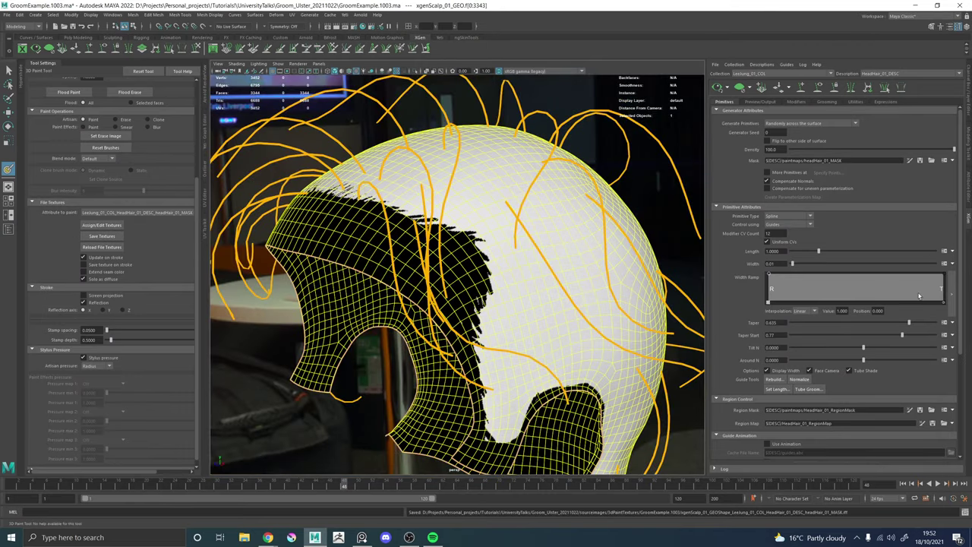
click(919, 161)
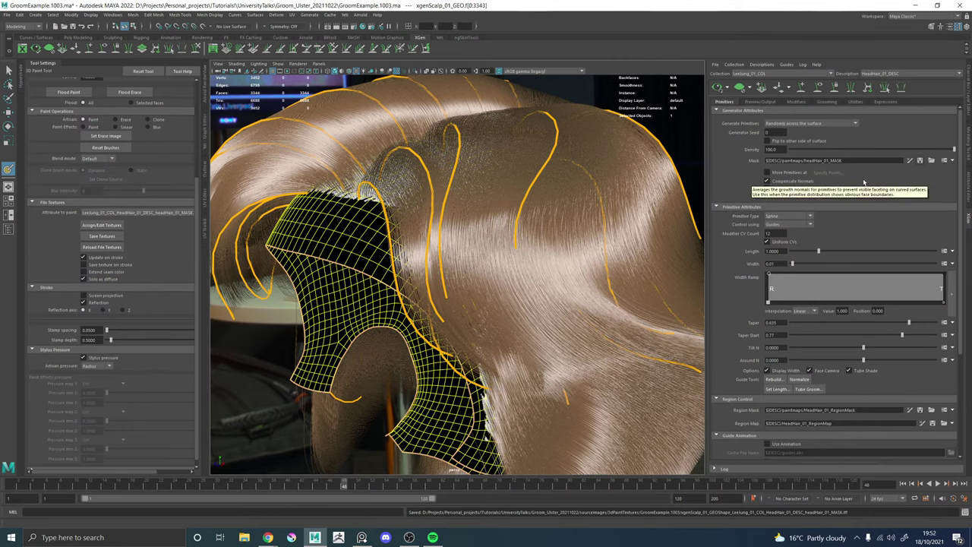
alt+drag(504, 142, 603, 167)
scroll(612, 165, down, 6)
key(w)
click(522, 163)
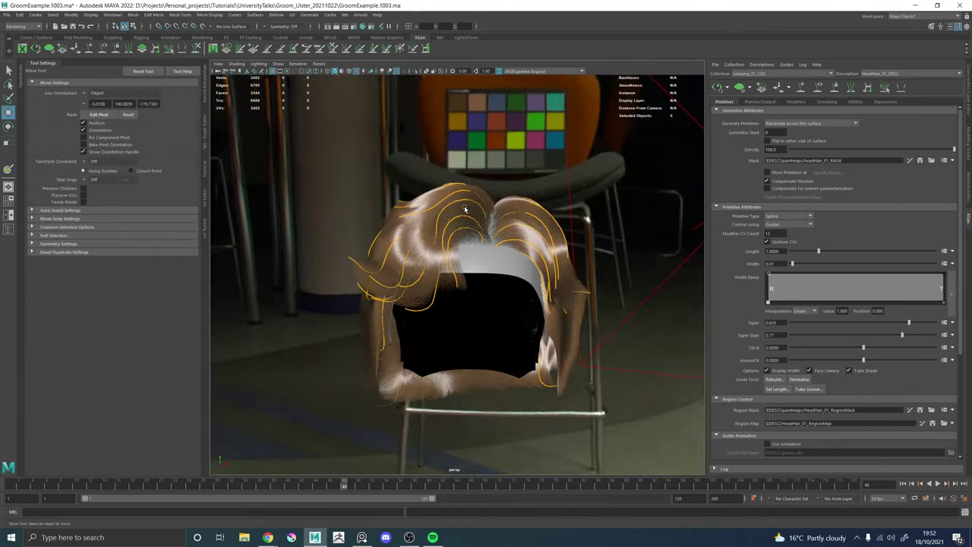
Open the HeadHair_01 region map for painting and touch up the red region's border along the front of the parting.
mouse_move(464, 209)
alt+mouse_down()
mouse_move(562, 216)
mouse_move(454, 213)
mouse_move(430, 241)
mouse_move(433, 224)
mouse_move(482, 284)
mouse_move(468, 291)
mouse_move(479, 232)
alt+mouse_up()
scroll(441, 220, up, 6)
scroll(465, 281, up, 5)
scroll(471, 284, down, 5)
scroll(928, 360, down, 3)
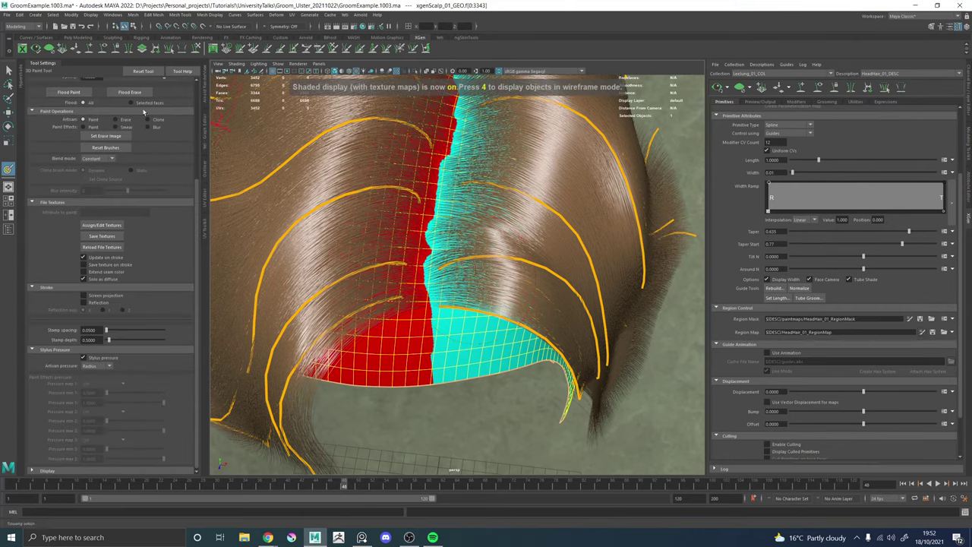
scroll(114, 213, up, 3)
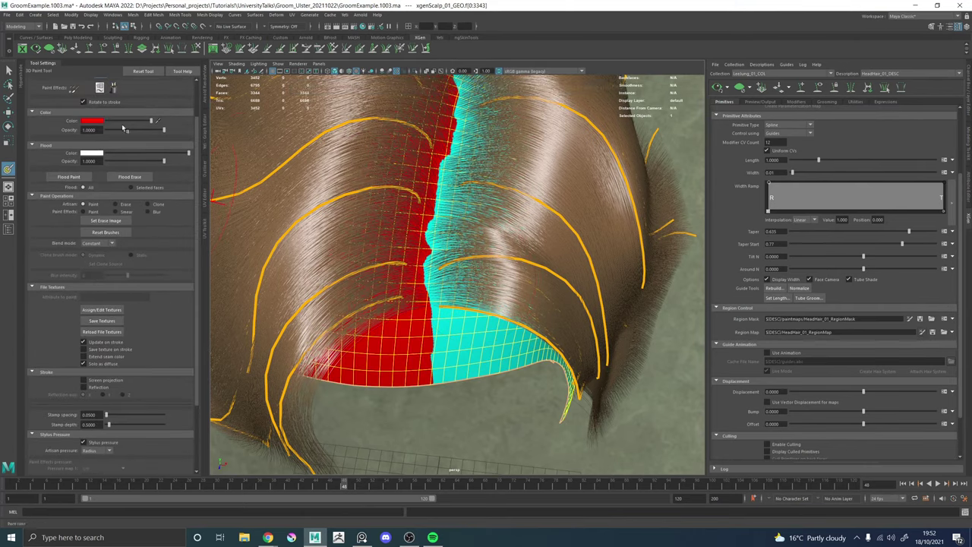
alt+drag(411, 262, 405, 255)
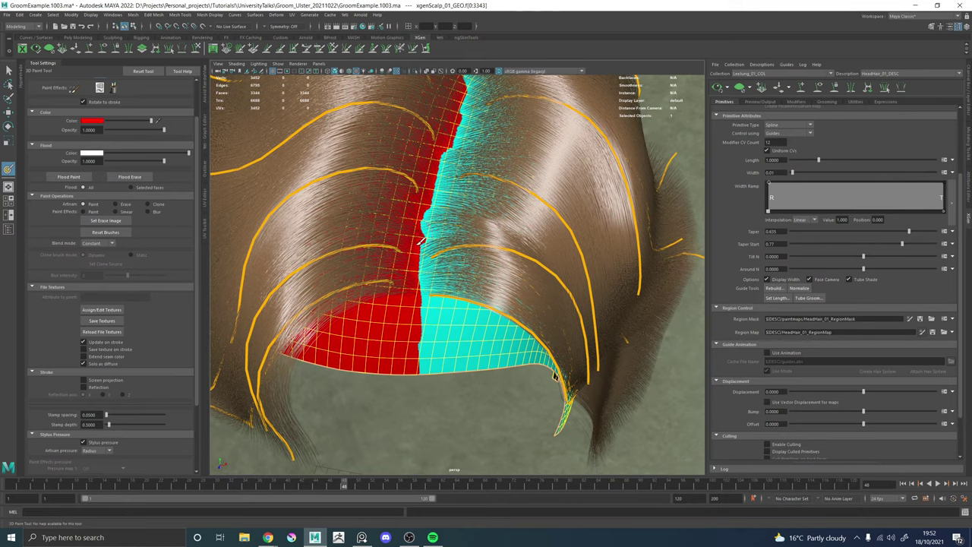
Pick the cyan region colour and paint its border along the parting back to the crown.
click(95, 122)
click(97, 101)
alt+drag(448, 144, 439, 270)
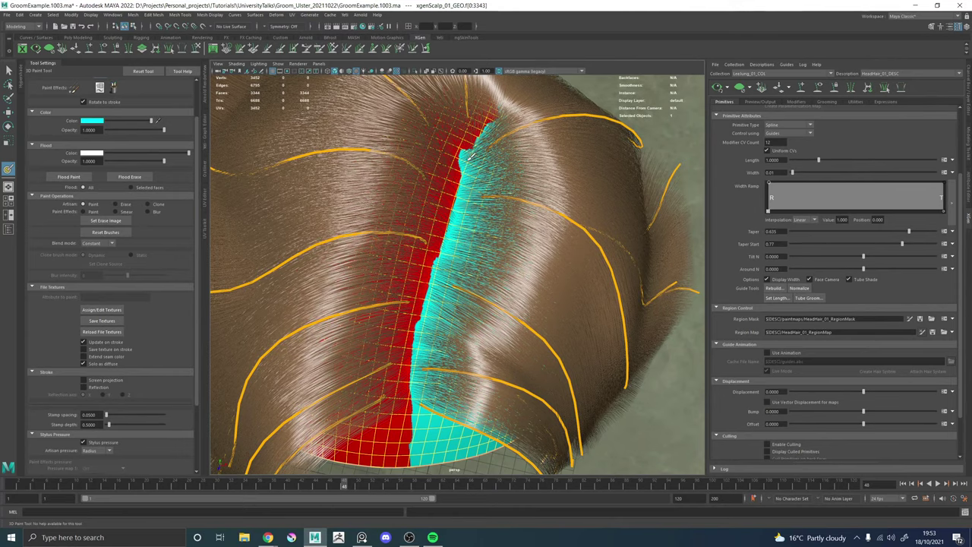
alt+drag(469, 155, 477, 167)
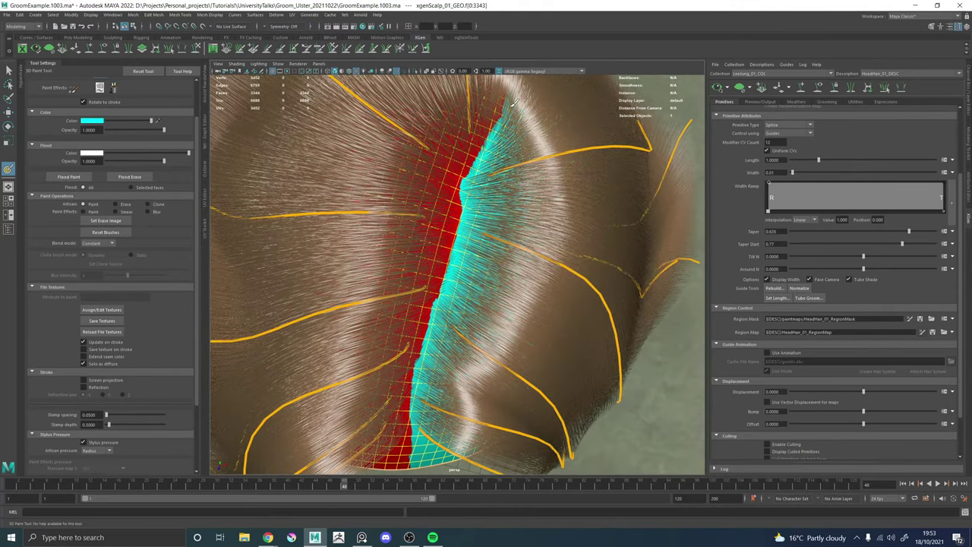
mouse_move(501, 173)
alt+mouse_down()
mouse_move(438, 173)
mouse_move(376, 156)
mouse_move(325, 169)
mouse_move(271, 192)
mouse_move(219, 249)
alt+mouse_up()
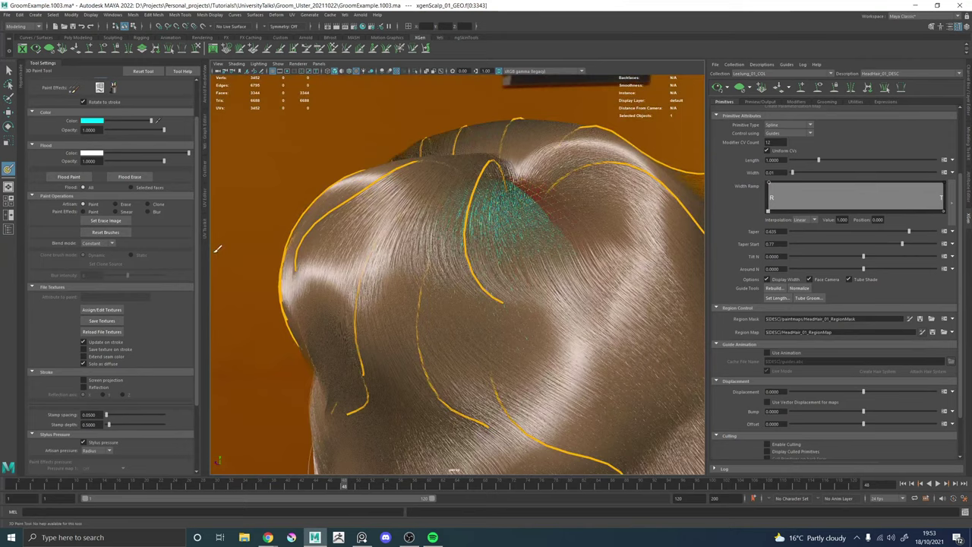
Save the painted region map texture, leave the paint tool and deselect the scalp.
click(102, 321)
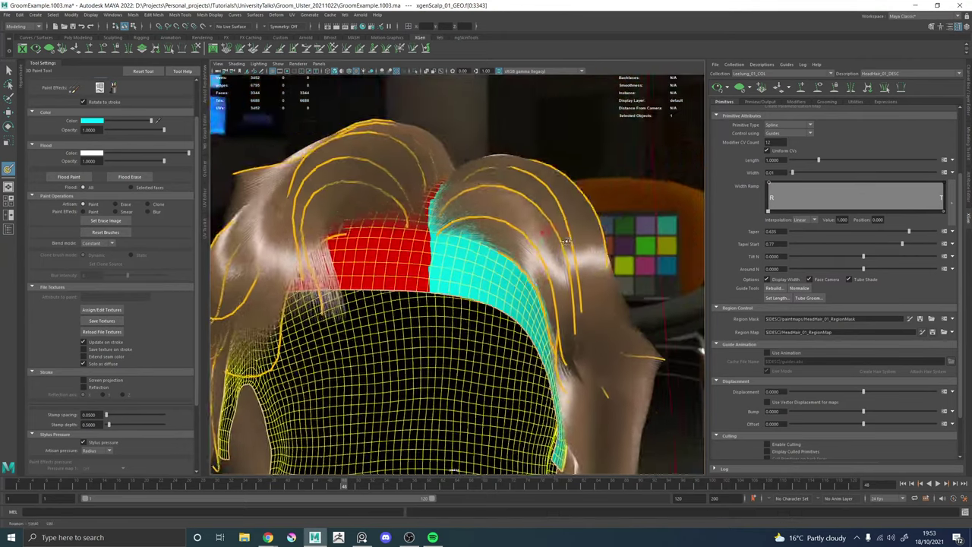
alt+drag(565, 241, 596, 260)
key(w)
click(700, 279)
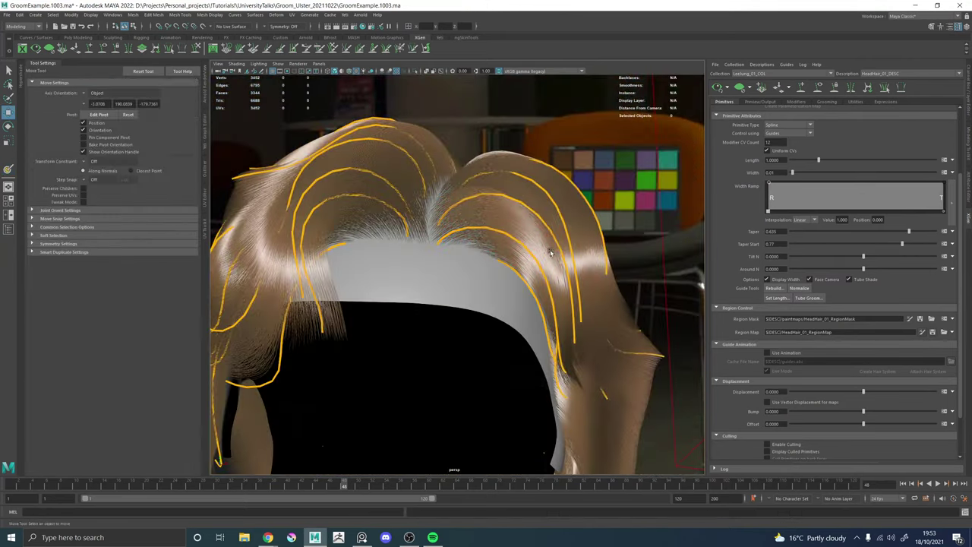
Examine the hair preview's parting, hairline, sides and back for areas where the guides need reshaping.
alt+right_drag(493, 262, 408, 261)
mouse_move(408, 262)
alt+mouse_down()
mouse_move(442, 249)
mouse_move(424, 260)
alt+mouse_up()
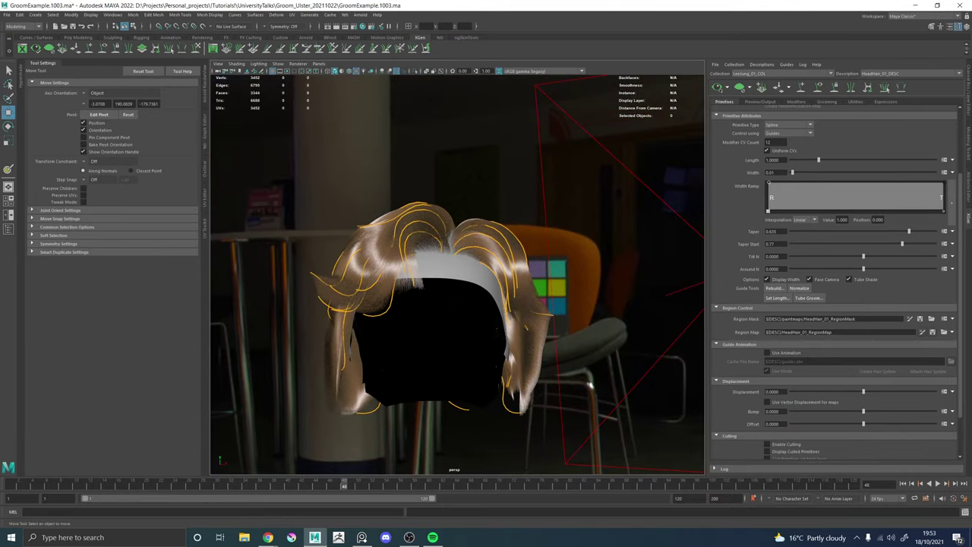
key(alt+Tab)
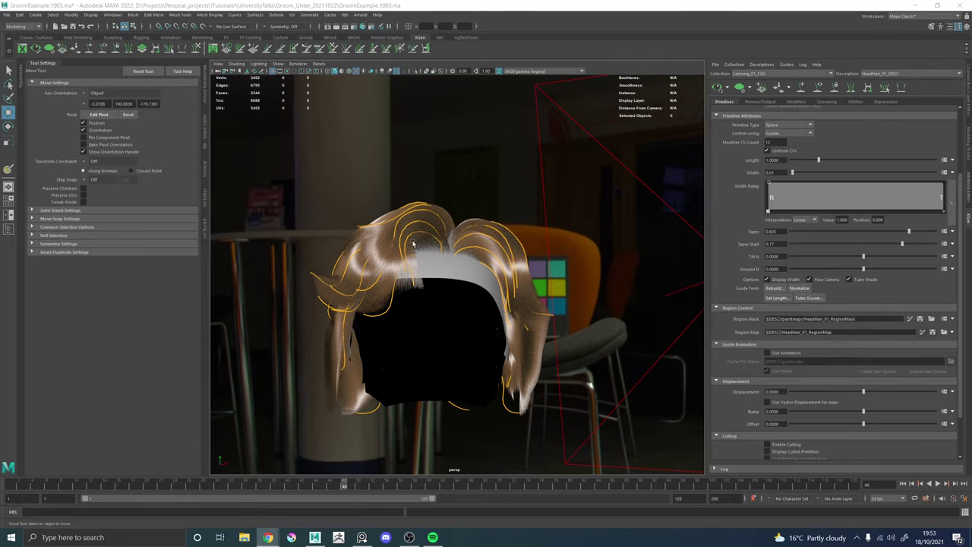
alt+drag(413, 243, 423, 246)
alt+right_drag(423, 247, 545, 296)
alt+drag(544, 296, 468, 266)
alt+middle_drag(431, 249, 440, 249)
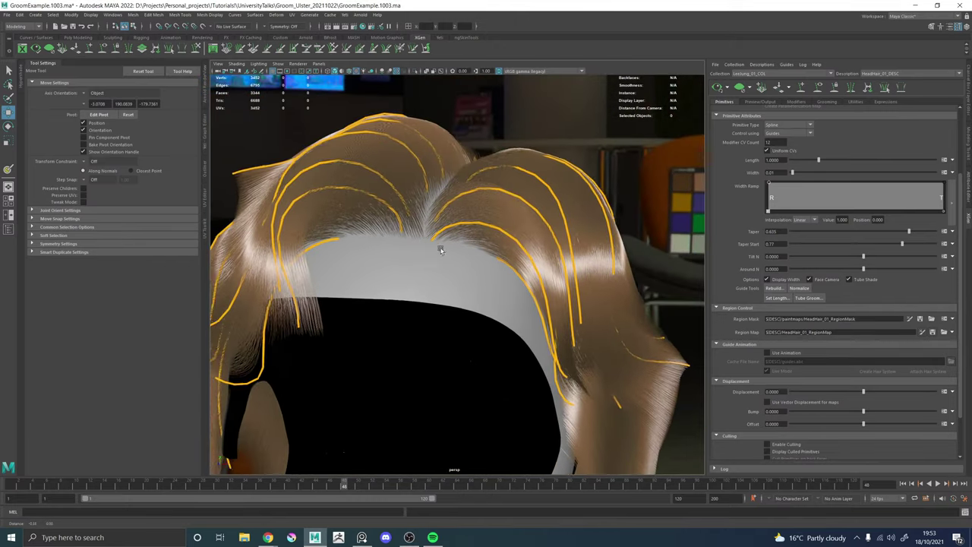
alt+right_drag(441, 249, 332, 237)
alt+drag(332, 237, 419, 281)
alt+right_drag(379, 287, 435, 319)
alt+middle_drag(436, 311, 472, 226)
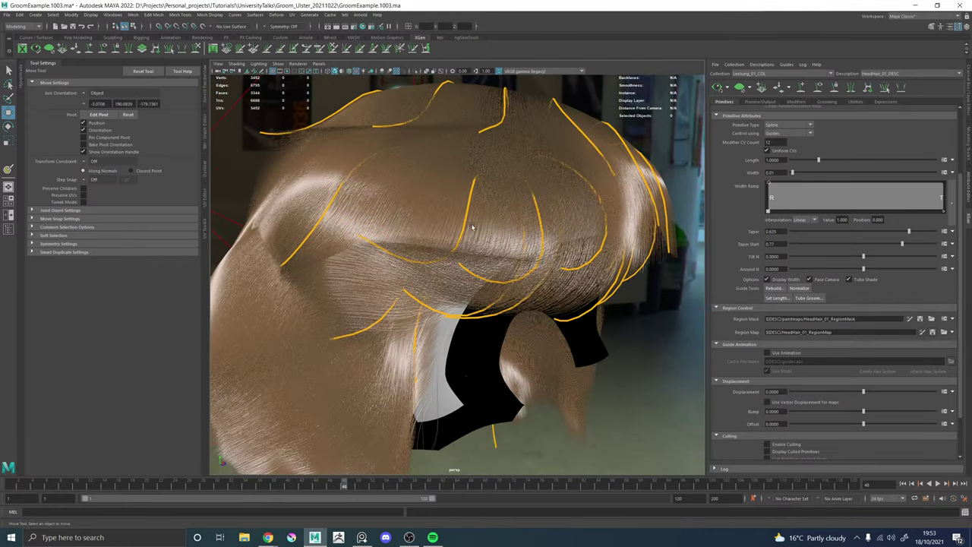
alt+right_drag(499, 238, 419, 237)
alt+drag(419, 237, 646, 243)
Hide the hair preview and select the guide sticking outward at the lower back of the head.
click(739, 89)
alt+drag(402, 355, 474, 324)
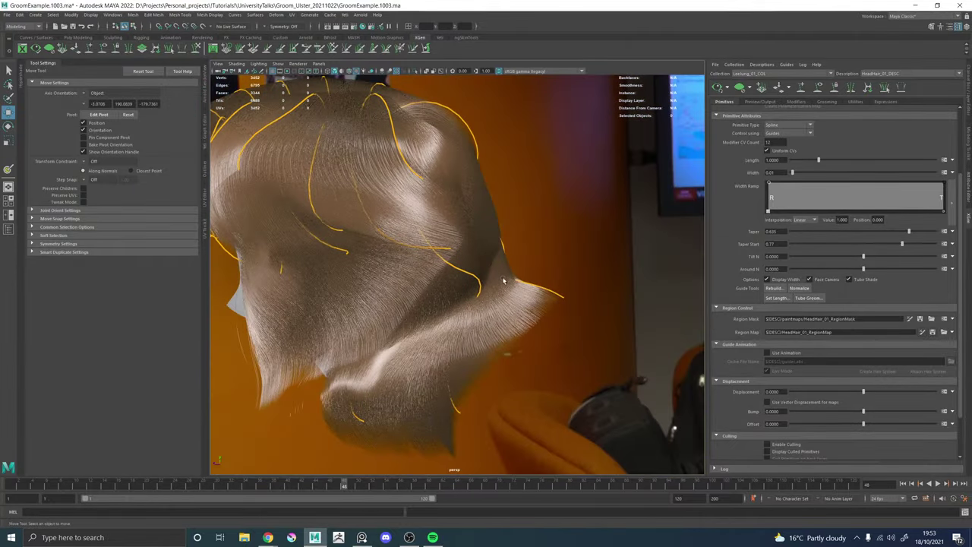
click(737, 89)
alt+drag(517, 210, 496, 220)
click(513, 294)
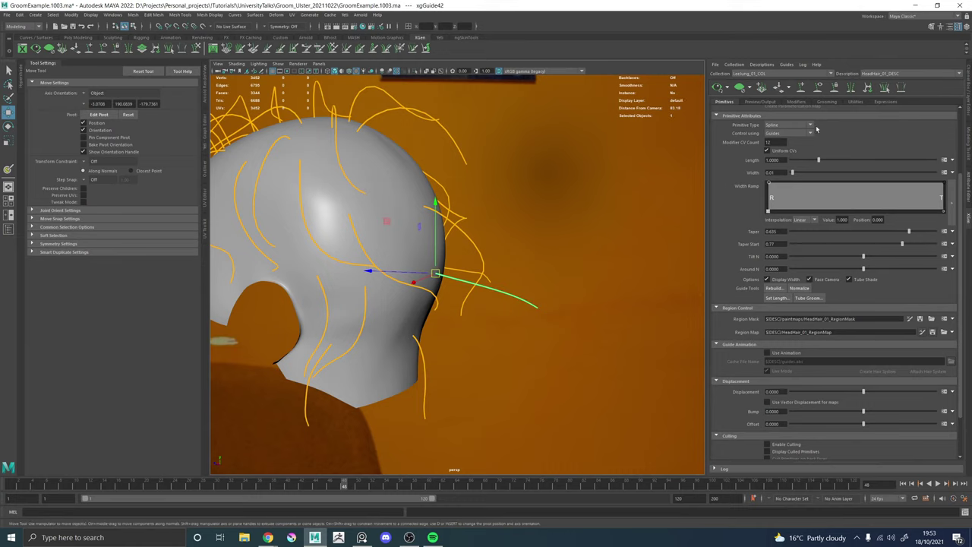
Hide the SCALP_LYR display layer, show GEO_LYR for the full head, and save the scene.
click(967, 112)
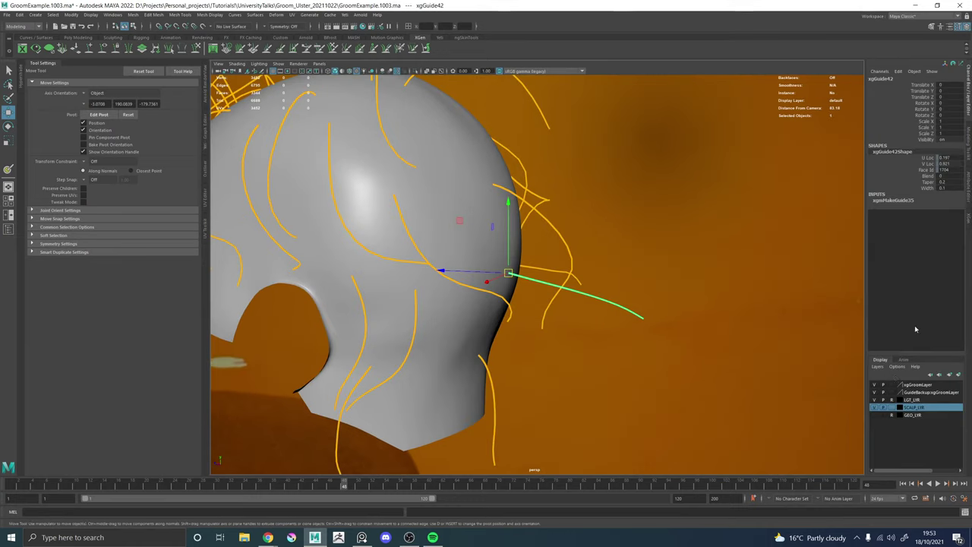
click(873, 408)
click(875, 415)
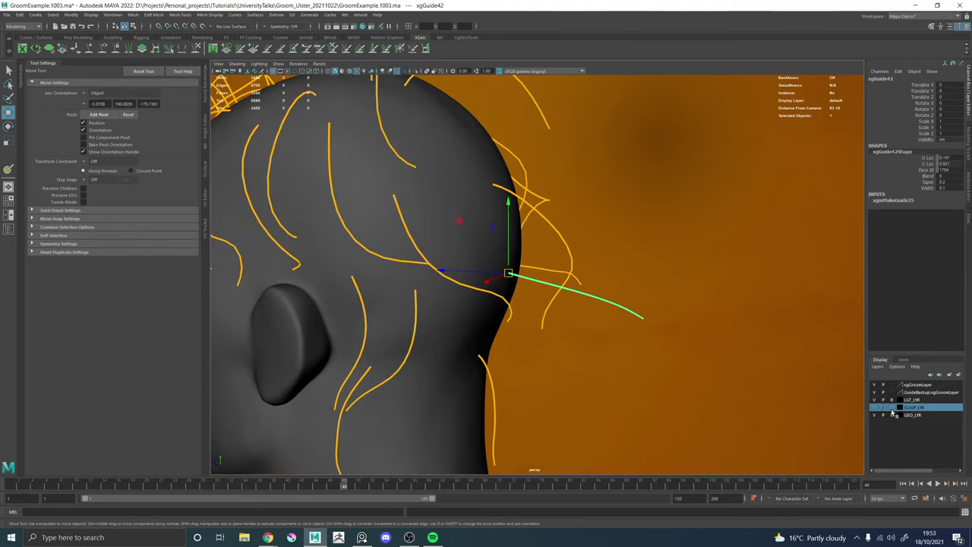
alt+drag(542, 305, 621, 288)
alt+right_drag(621, 288, 534, 215)
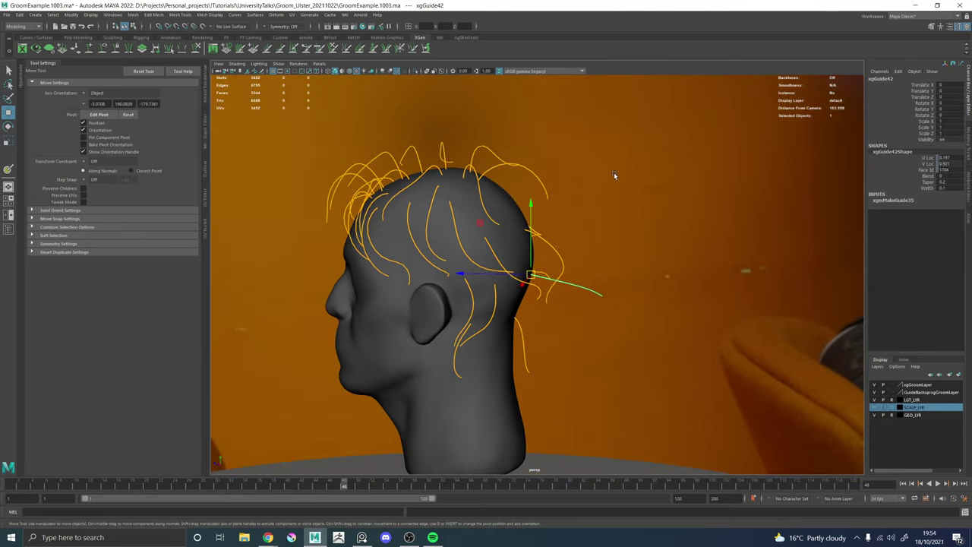
key(ctrl+s)
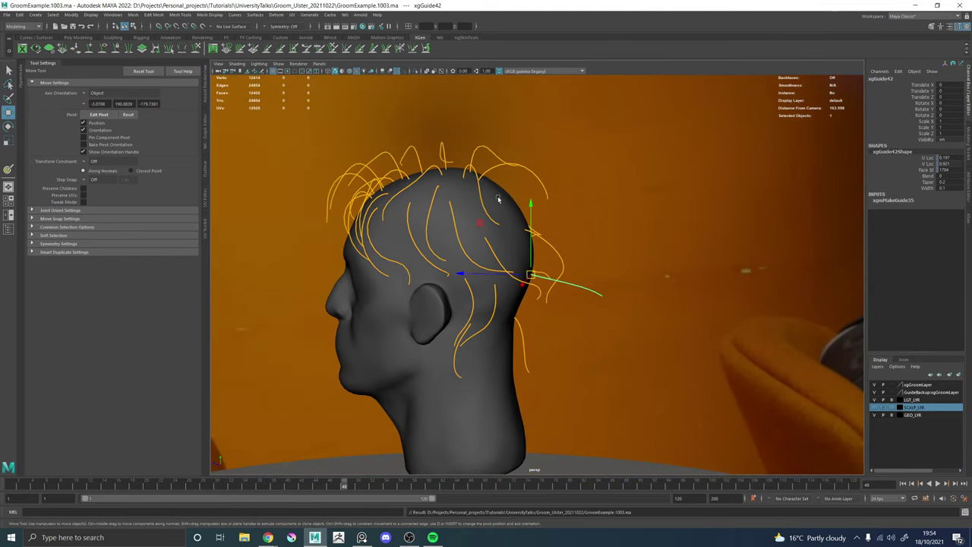
Enlarge the Sculpt Guides brush to 215 and bend the selected guide downward along the back of the head.
key(y)
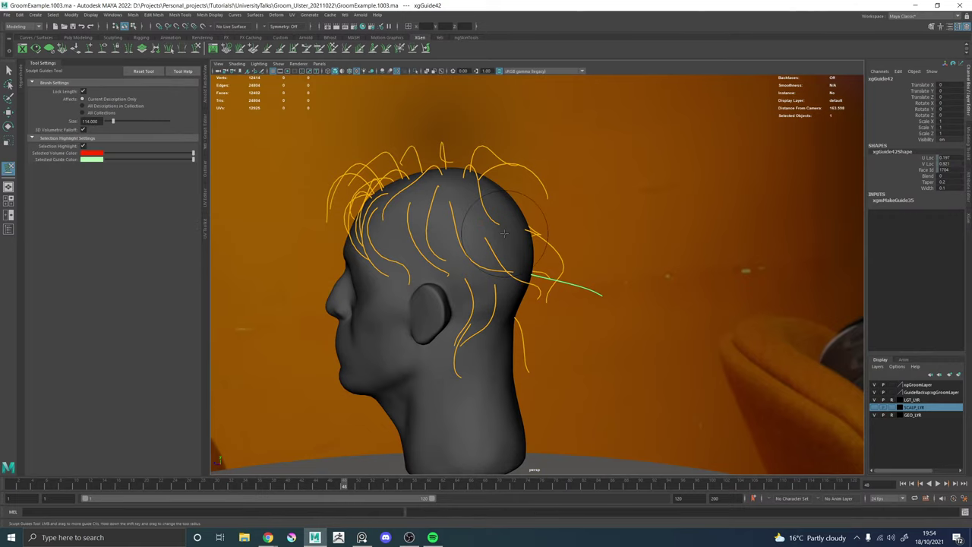
alt+middle_drag(549, 278, 541, 255)
alt+right_drag(540, 255, 626, 275)
key(b)
mouse_move(560, 296)
mouse_down()
mouse_move(624, 265)
mouse_move(600, 319)
mouse_move(556, 344)
mouse_move(492, 323)
mouse_up()
alt+middle_drag(491, 323, 532, 325)
mouse_move(438, 313)
mouse_down()
mouse_move(520, 327)
mouse_move(472, 345)
mouse_move(459, 331)
mouse_up()
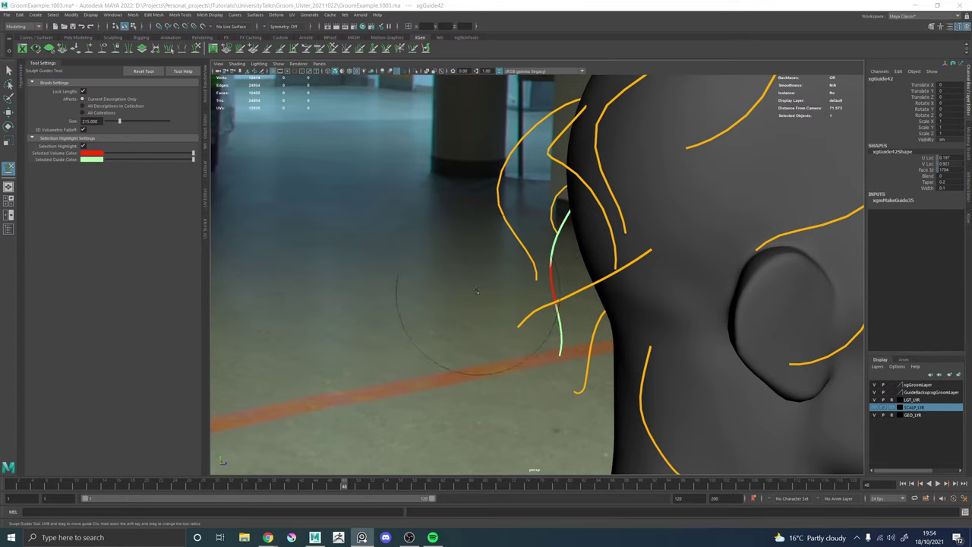
alt+drag(478, 289, 567, 267)
alt+middle_drag(539, 178, 533, 220)
alt+drag(546, 240, 586, 247)
Select the neighbouring long guide at the back of the head and sculpt its lower end.
key(w)
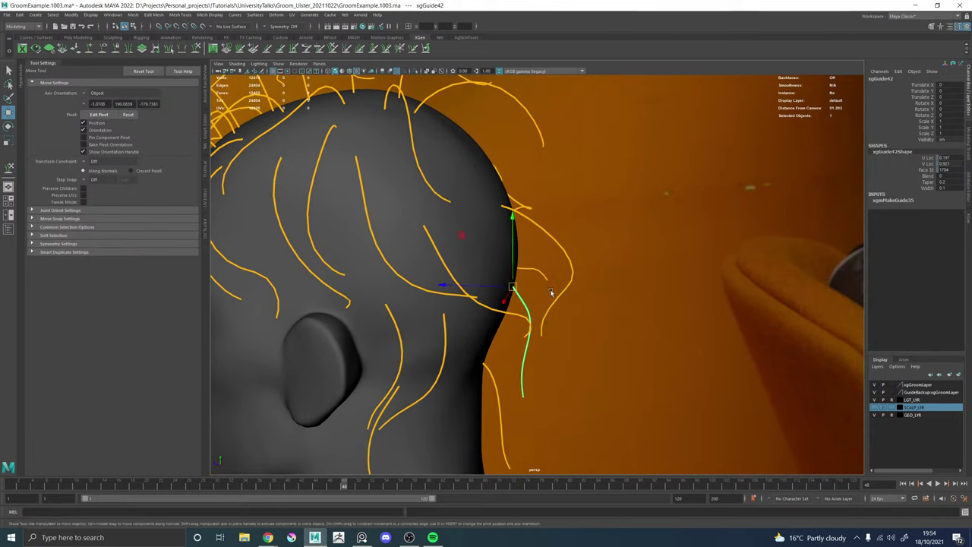
click(560, 296)
alt+drag(571, 316, 567, 304)
key(y)
mouse_move(539, 345)
mouse_down()
mouse_move(570, 395)
mouse_move(573, 410)
mouse_move(562, 414)
mouse_move(554, 390)
mouse_move(562, 386)
mouse_up()
Reselect the guide at the lower back of the head and sculpt its tip inward toward the neck.
key(w)
click(529, 357)
key(y)
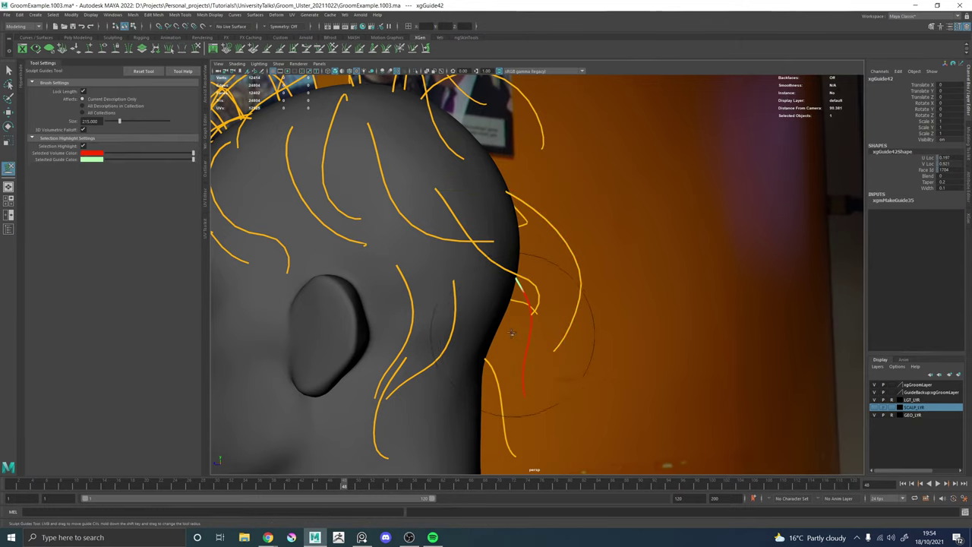
mouse_move(529, 337)
alt+mouse_down()
mouse_move(522, 340)
mouse_move(532, 339)
alt+mouse_up()
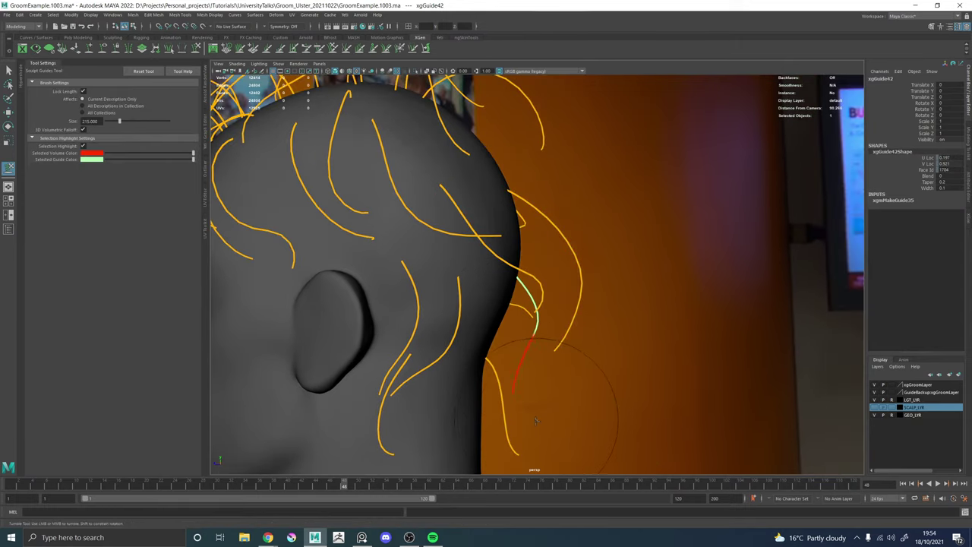
mouse_move(555, 411)
alt+mouse_down()
mouse_move(440, 411)
mouse_move(543, 419)
mouse_move(508, 336)
mouse_move(523, 352)
mouse_move(543, 351)
mouse_move(494, 354)
mouse_move(529, 387)
mouse_move(505, 397)
mouse_move(497, 367)
mouse_move(596, 371)
mouse_move(547, 358)
alt+mouse_up()
Select the outward-pointing guide behind the ear and sculpt it downward so it curves along the neck.
key(w)
key(y)
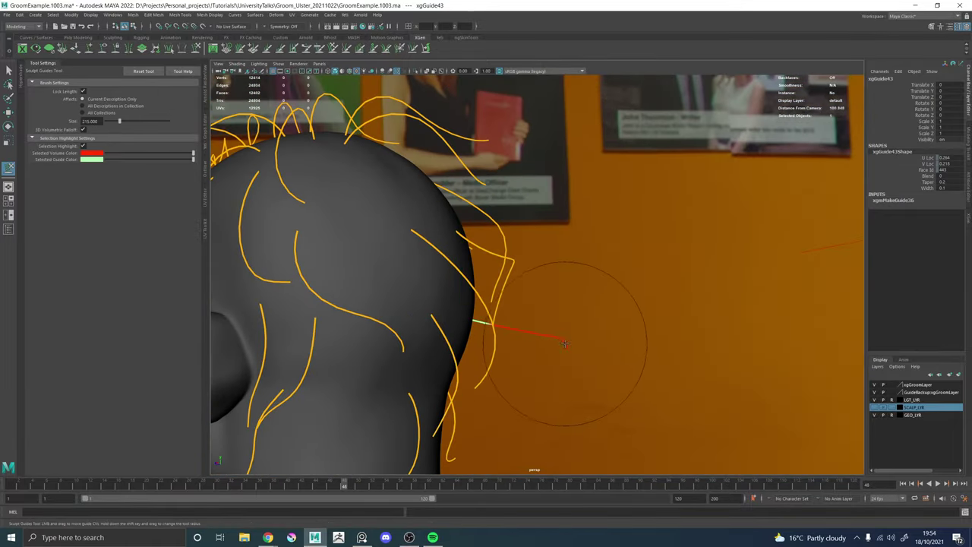
alt+drag(575, 304, 543, 236)
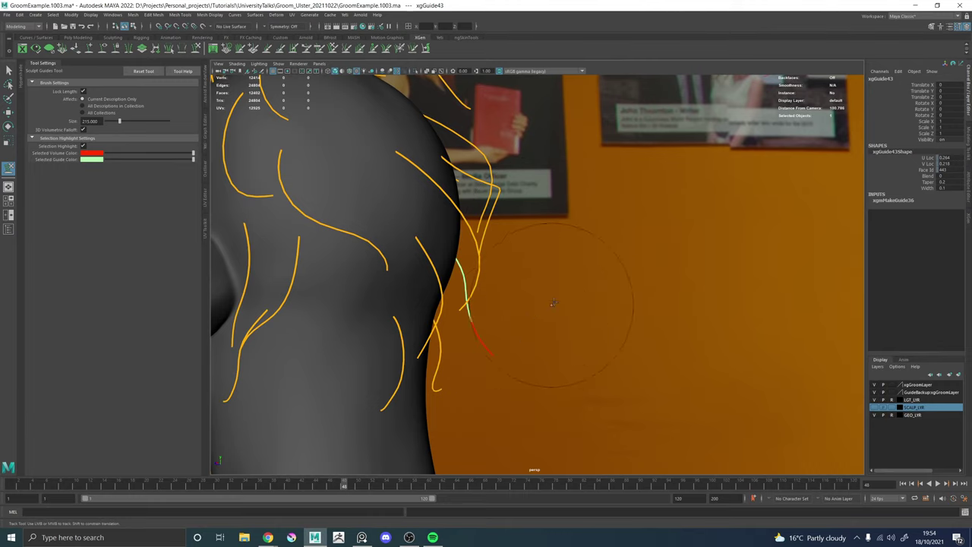
alt+drag(554, 303, 530, 279)
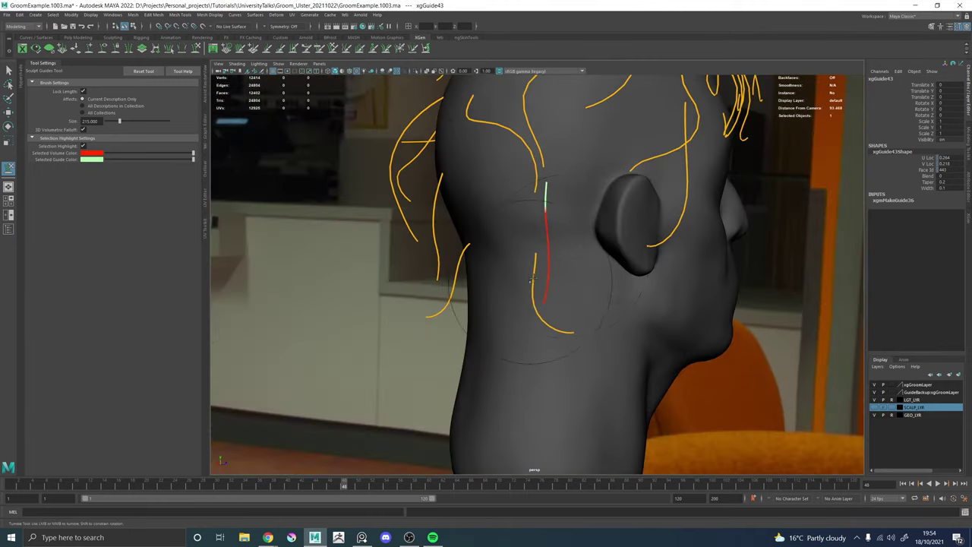
alt+drag(538, 337, 529, 238)
alt+drag(532, 277, 546, 251)
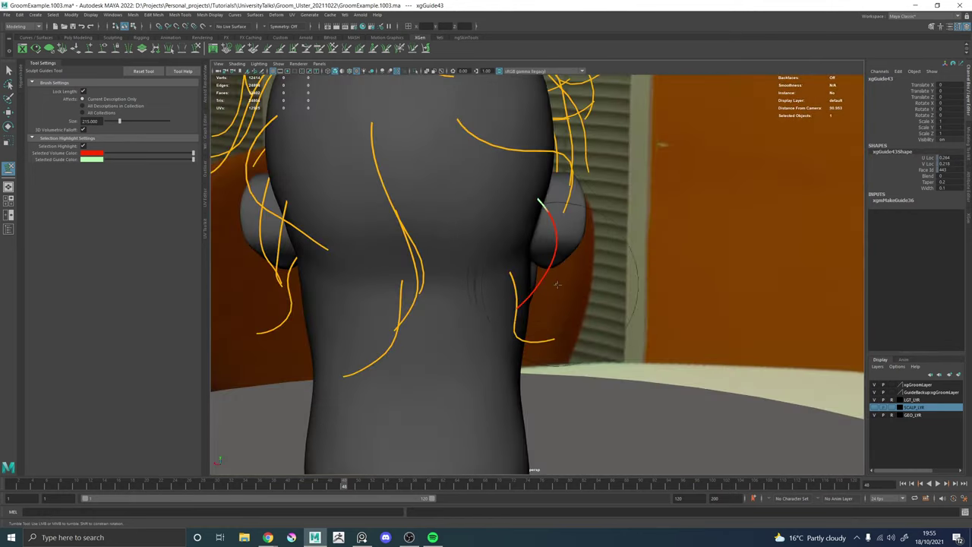
alt+drag(556, 284, 475, 278)
alt+drag(544, 319, 568, 328)
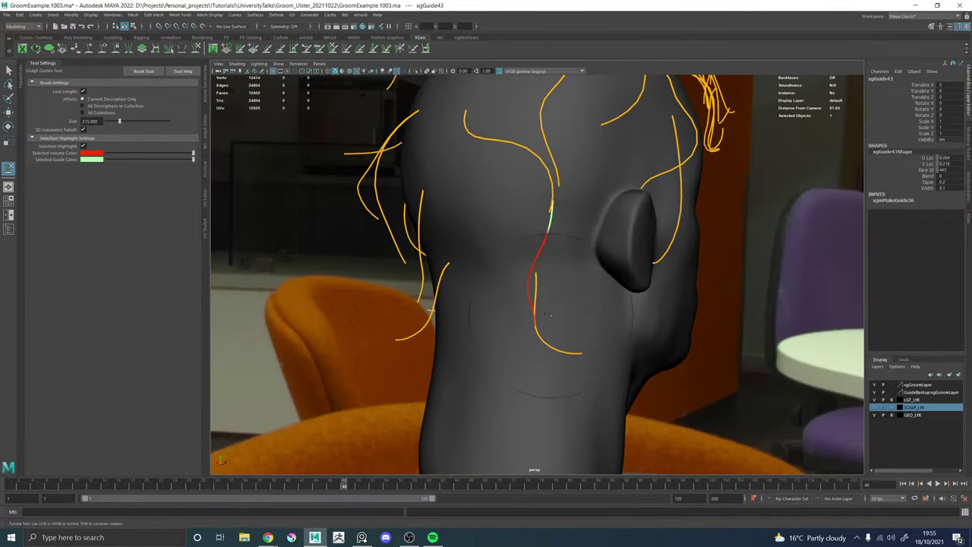
Sculpt the selected guide behind the ear inward toward the neck and place the hair reference images beside the viewport.
alt+drag(506, 331, 557, 268)
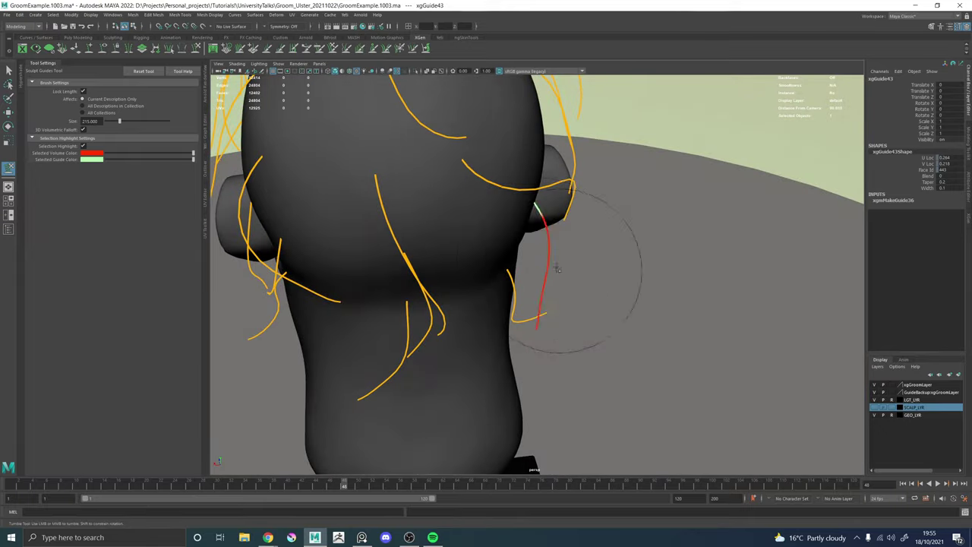
alt+drag(556, 357, 353, 237)
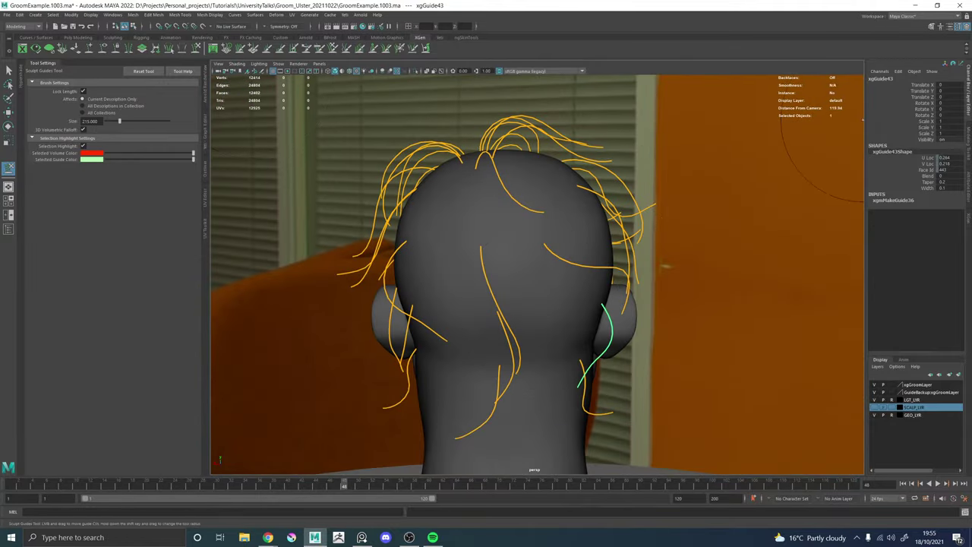
right_drag(971, 304, 153, 149)
drag(154, 149, 119, 122)
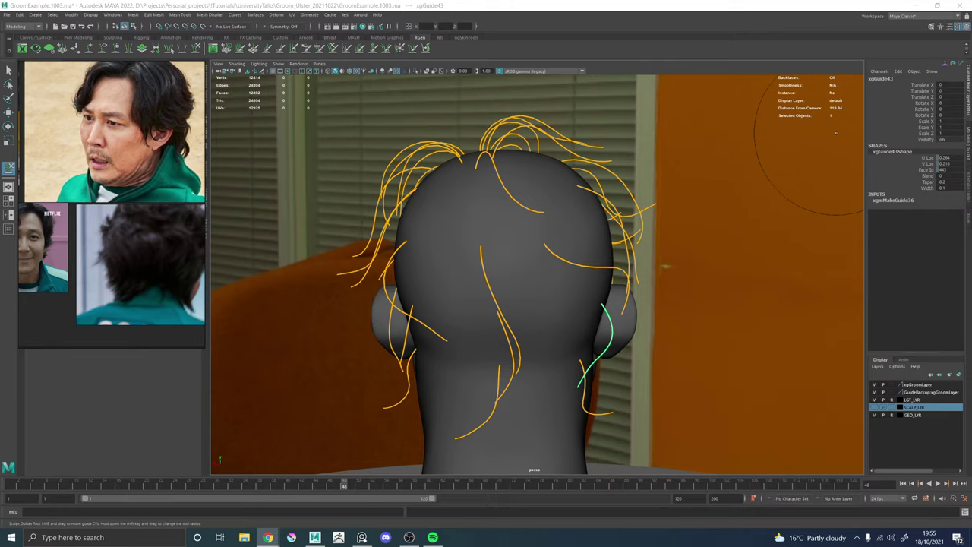
Add a new guide on the upper back of the head, in the gap between the crown guides.
alt+drag(425, 266, 490, 258)
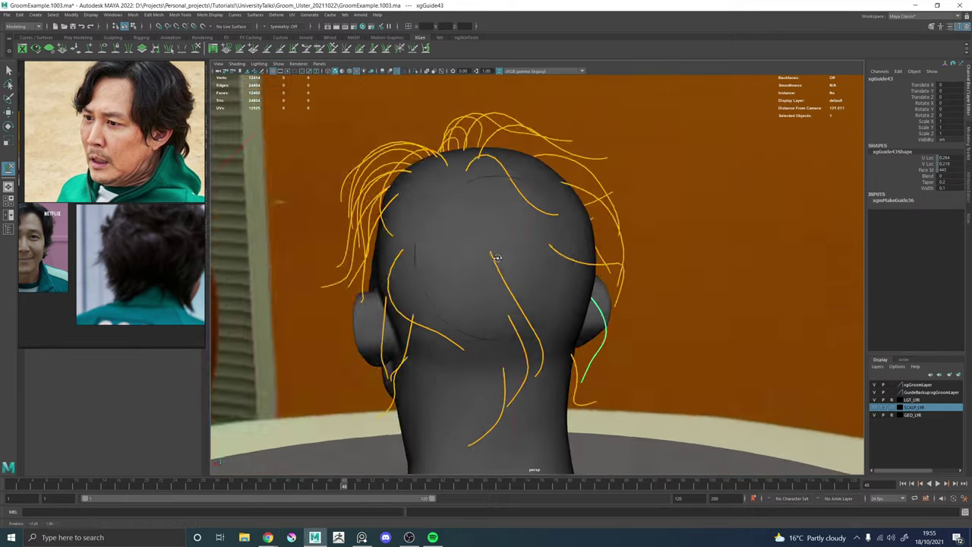
alt+middle_drag(490, 258, 495, 299)
click(968, 218)
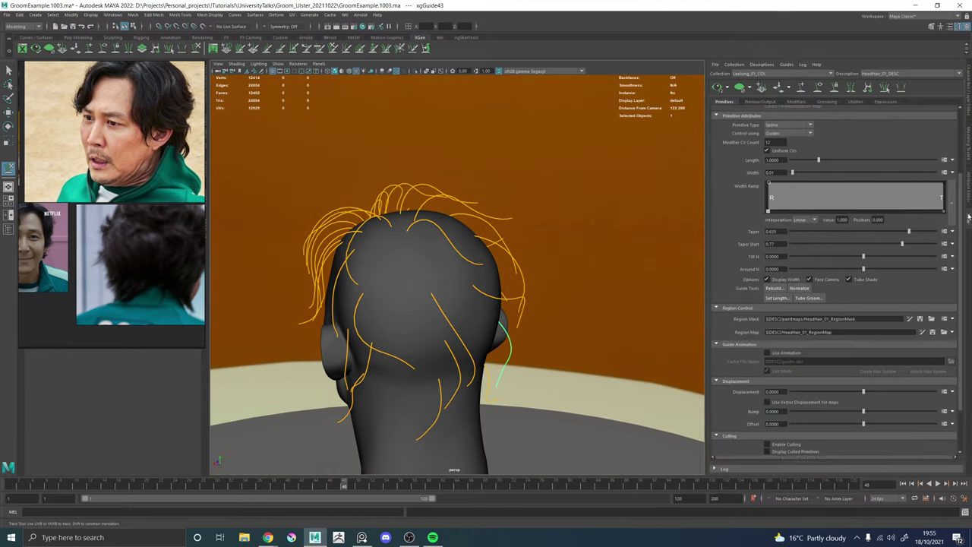
click(802, 89)
alt+drag(497, 210, 464, 252)
alt+right_drag(464, 252, 490, 288)
alt+drag(491, 287, 453, 250)
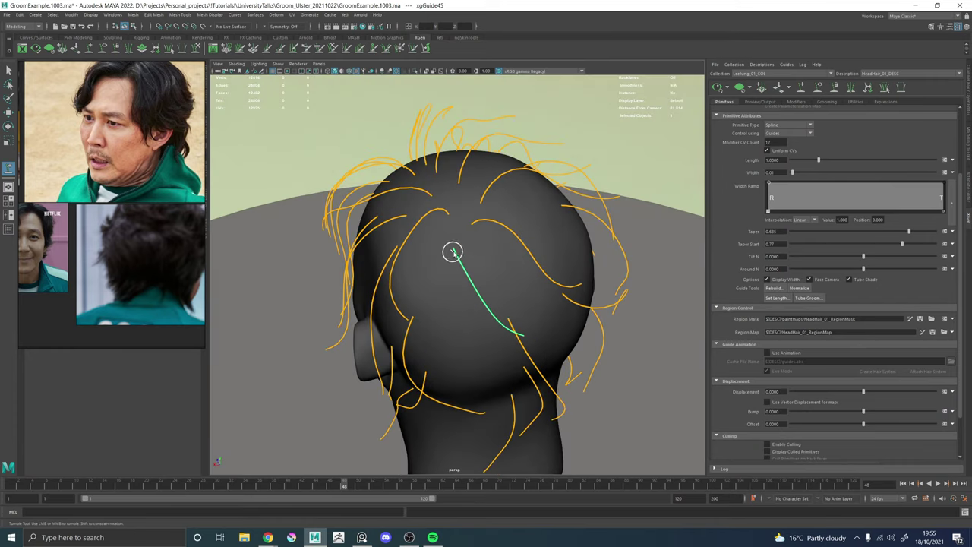
Copy the shape of the neighbouring crown guide and paste it onto the new guide.
key(w)
click(471, 226)
right_drag(475, 224, 500, 229)
click(455, 253)
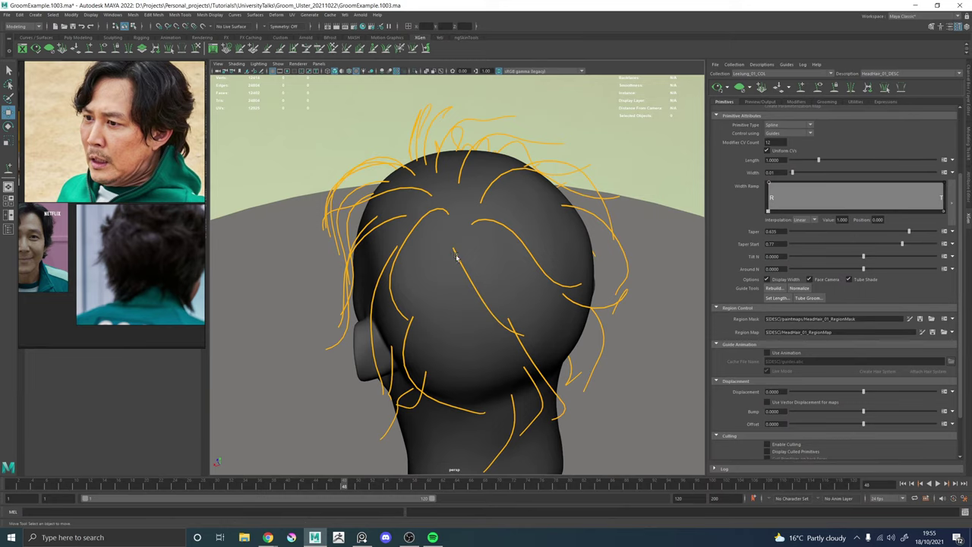
click(456, 257)
right_drag(457, 257, 432, 259)
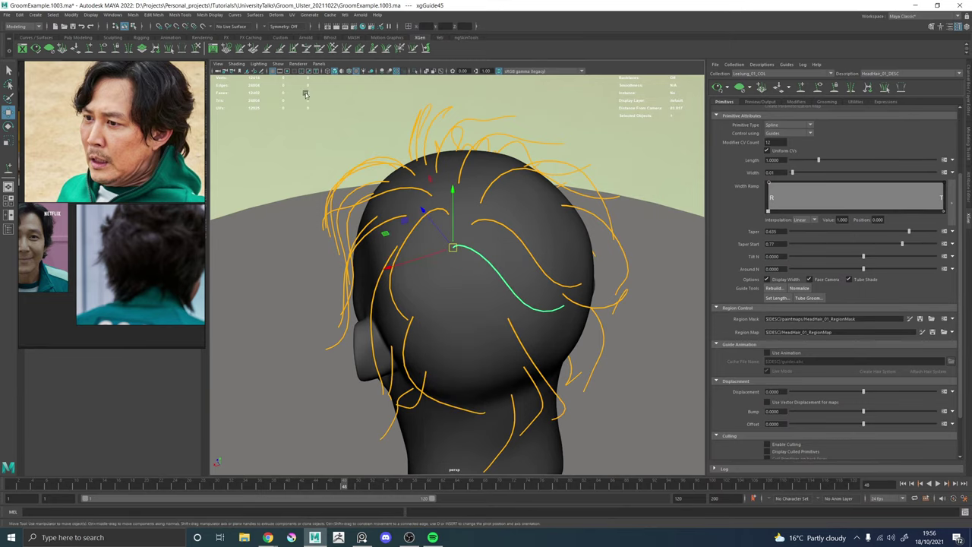
Sculpt the new guide with the Sculpt Guides tool so it arcs down the back of the head.
click(198, 49)
scroll(488, 266, down, 2)
mouse_move(488, 266)
alt+mouse_down()
mouse_move(468, 294)
mouse_move(486, 277)
mouse_move(479, 341)
mouse_move(612, 269)
alt+mouse_up()
scroll(612, 269, up, 4)
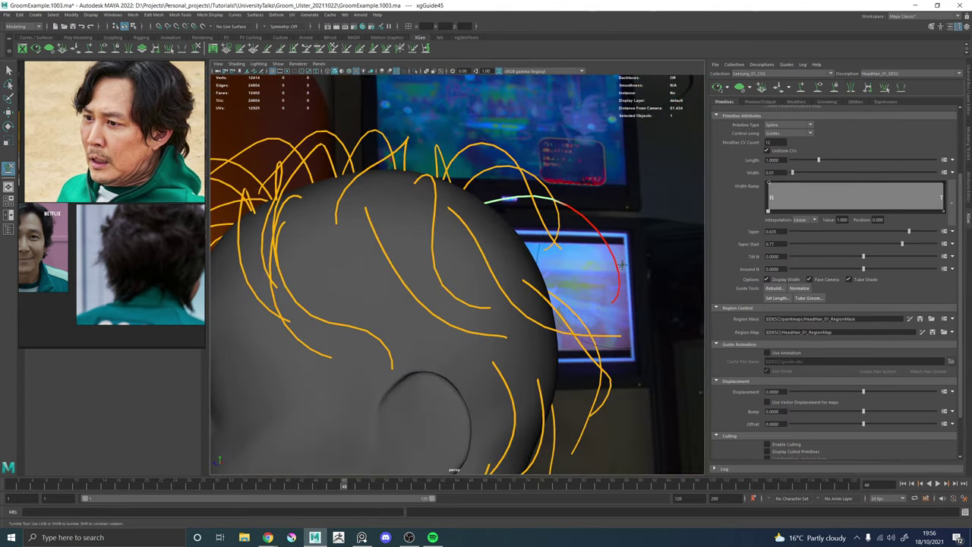
scroll(622, 265, down, 4)
mouse_move(548, 268)
alt+mouse_down()
mouse_move(419, 280)
mouse_move(536, 261)
alt+mouse_up()
scroll(542, 259, up, 5)
alt+middle_drag(541, 258, 451, 297)
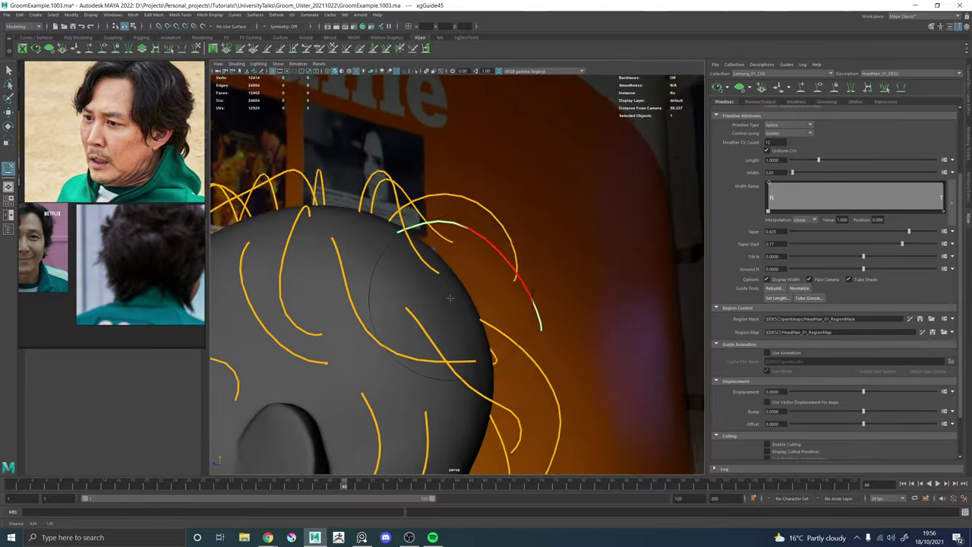
alt+drag(450, 298, 426, 312)
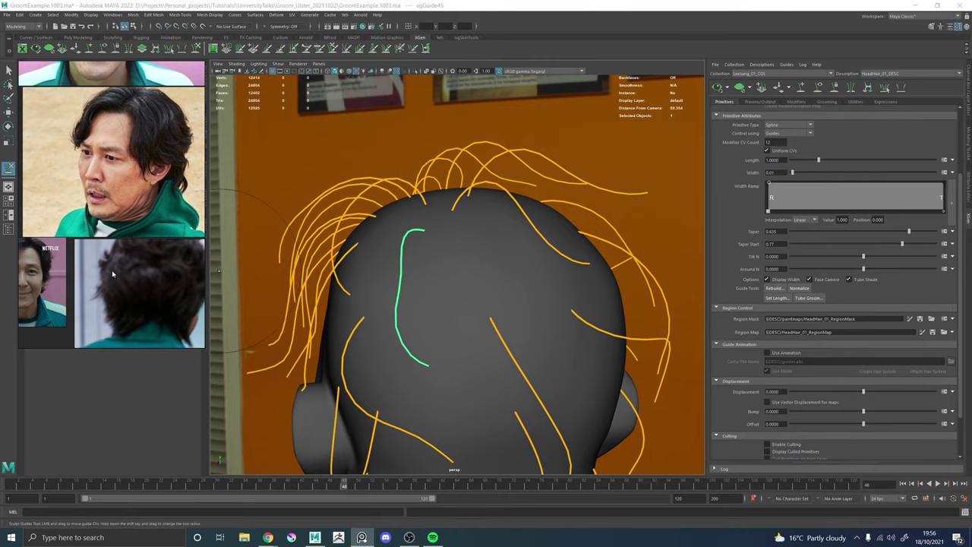
Check the crown guide from both sides and sculpt its lower half closer to the head.
mouse_move(426, 286)
alt+mouse_down()
mouse_move(466, 280)
mouse_move(424, 273)
alt+mouse_up()
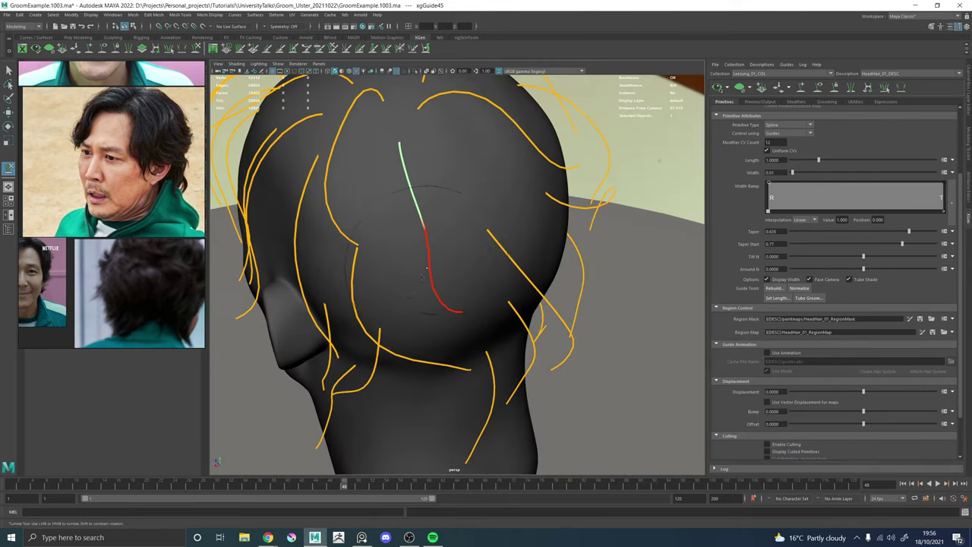
alt+drag(498, 339, 381, 200)
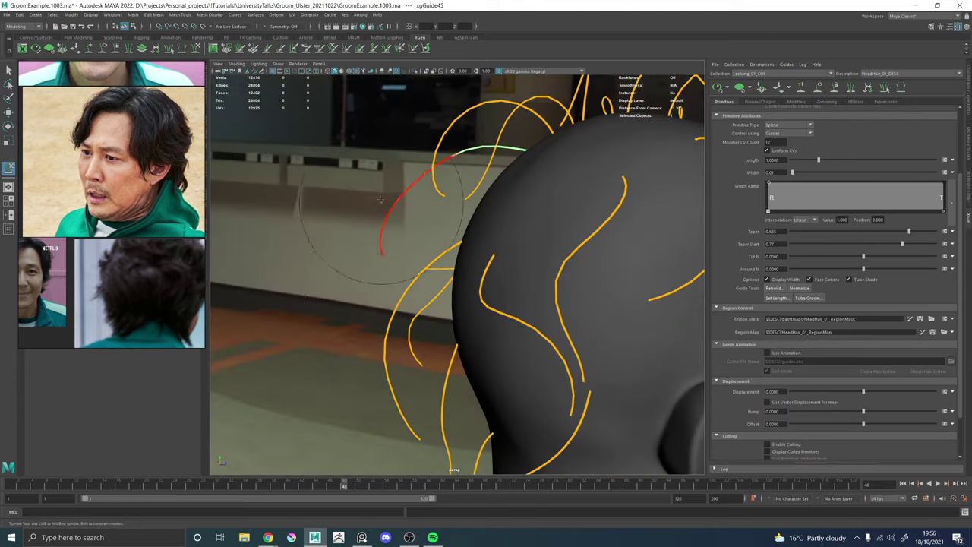
alt+drag(402, 264, 420, 158)
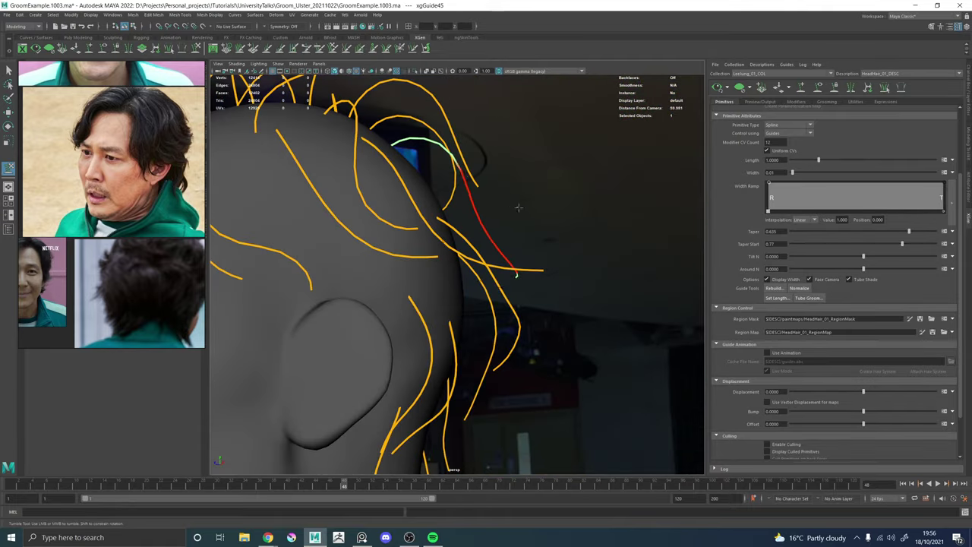
alt+drag(529, 305, 403, 293)
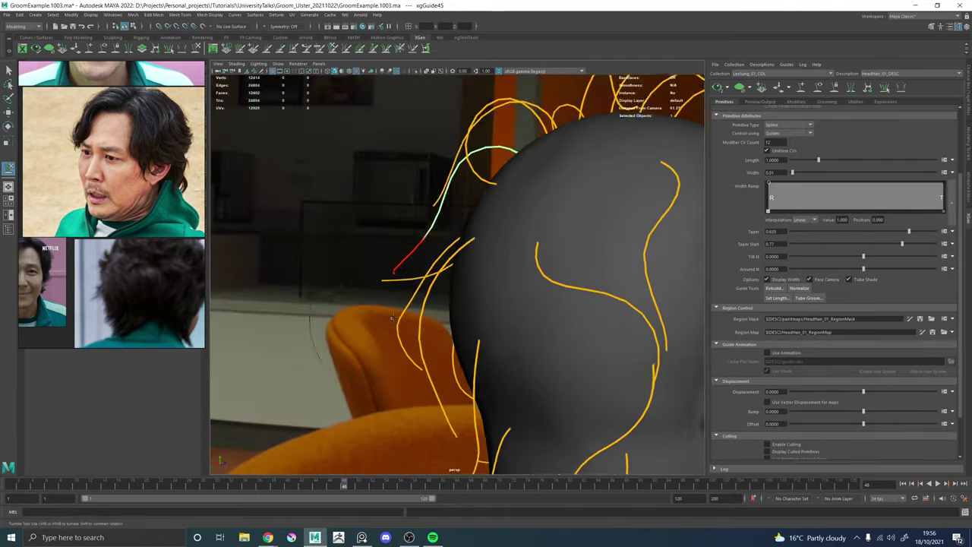
alt+right_drag(402, 292, 357, 255)
Refine the crown guide's tip so it sweeps diagonally across the back and flicks slightly outward.
alt+drag(358, 254, 483, 232)
alt+right_drag(421, 251, 462, 286)
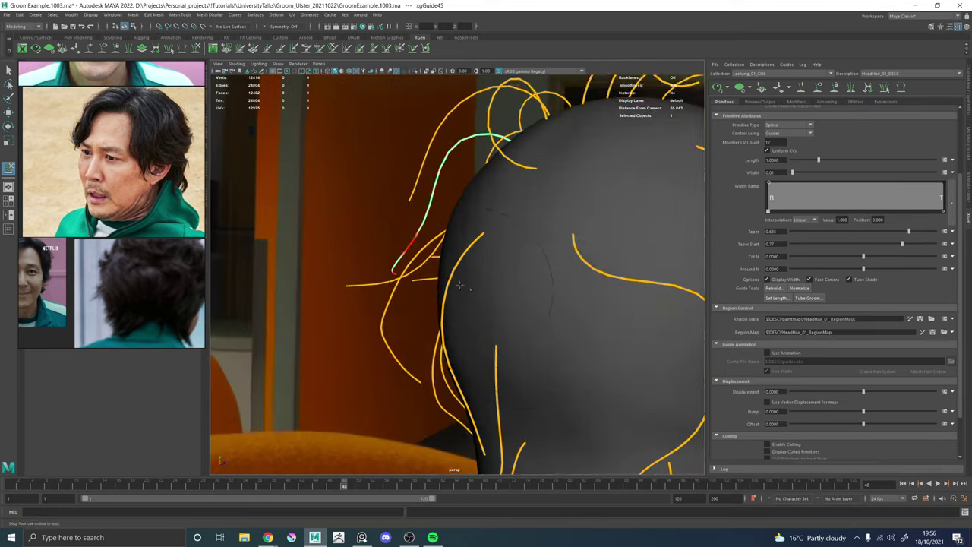
alt+drag(463, 286, 498, 307)
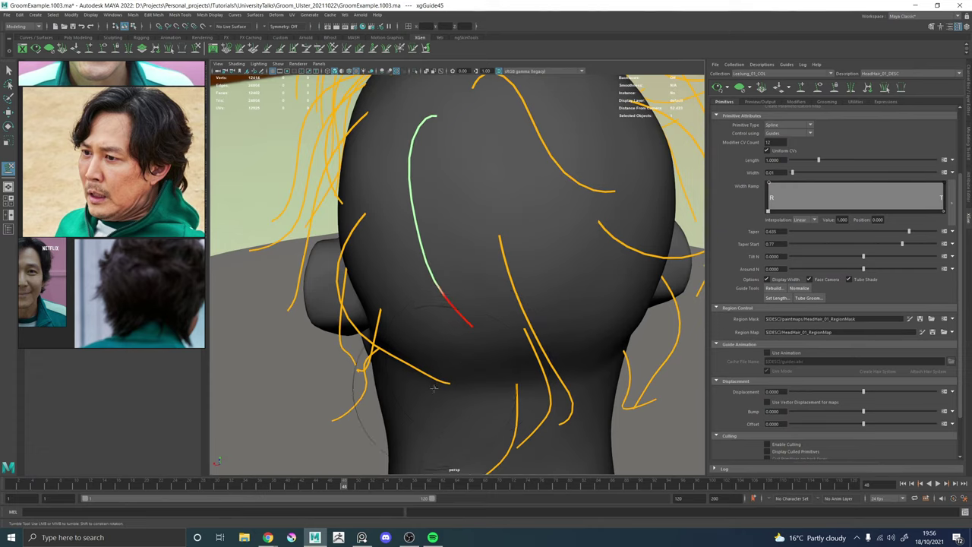
alt+drag(453, 386, 535, 262)
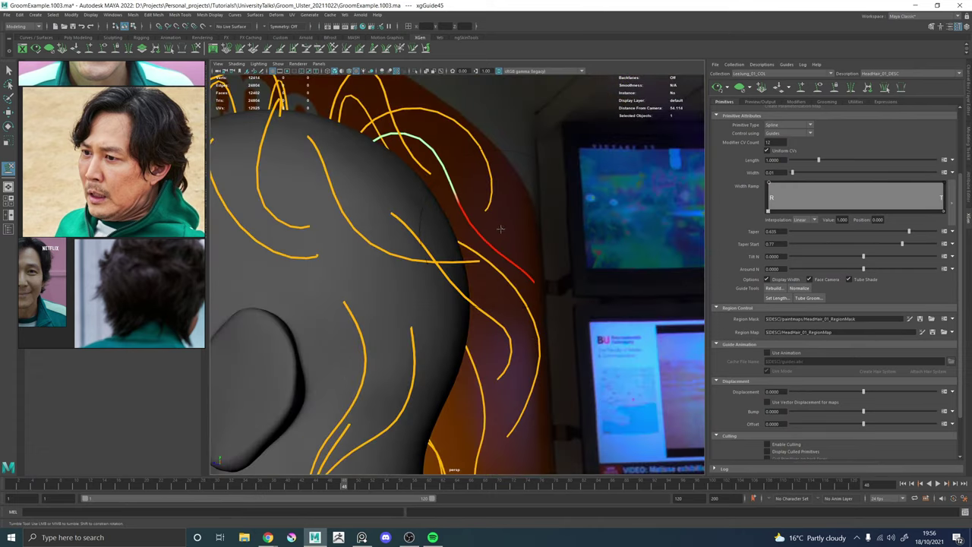
mouse_move(489, 284)
alt+mouse_down()
mouse_move(436, 271)
mouse_move(444, 293)
mouse_move(478, 279)
mouse_move(495, 313)
mouse_move(479, 340)
mouse_move(512, 278)
mouse_move(455, 284)
mouse_move(456, 323)
mouse_move(445, 284)
mouse_move(455, 278)
mouse_move(422, 275)
alt+mouse_up()
Add another guide near the centre of the crown and paste the copied guide shape onto it.
click(816, 88)
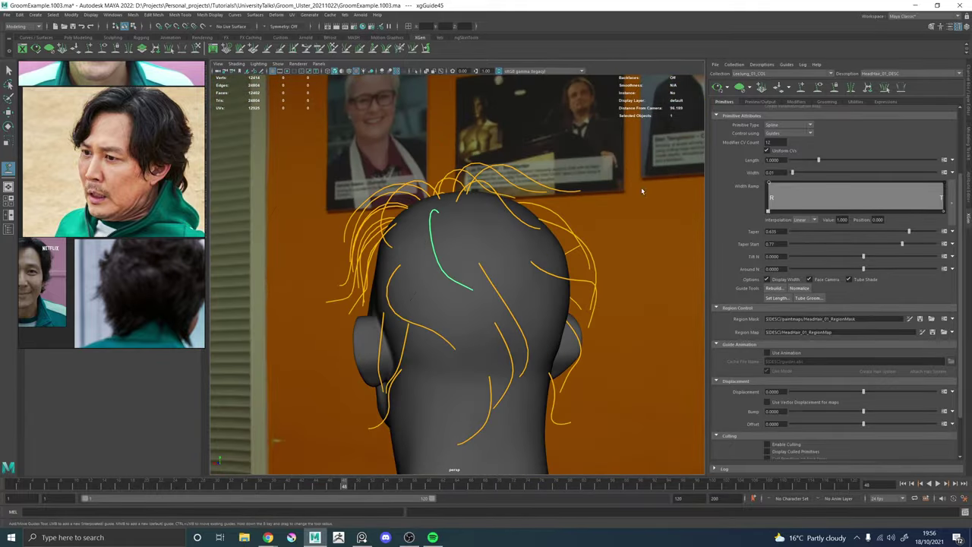
mouse_move(517, 211)
alt+mouse_down()
mouse_move(443, 243)
mouse_move(475, 251)
alt+mouse_up()
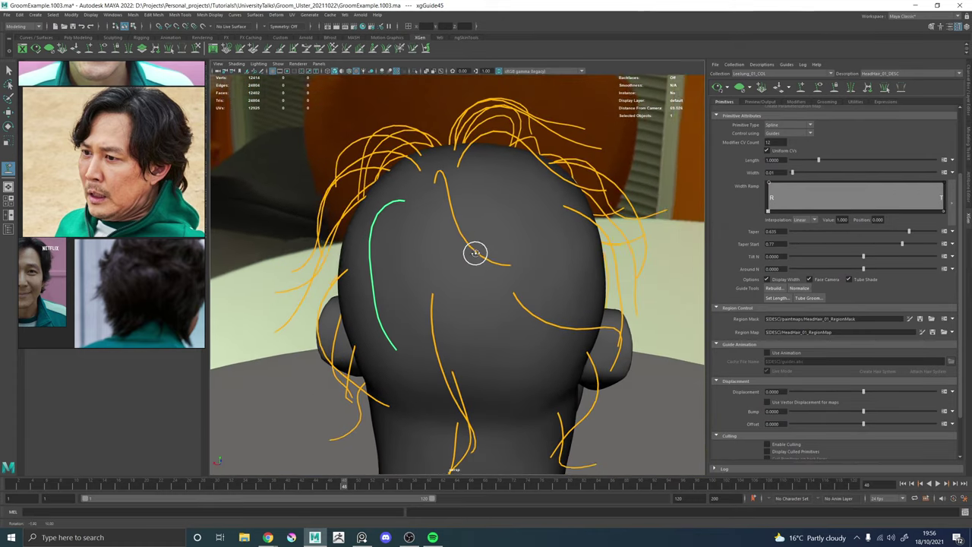
alt+drag(377, 254, 445, 218)
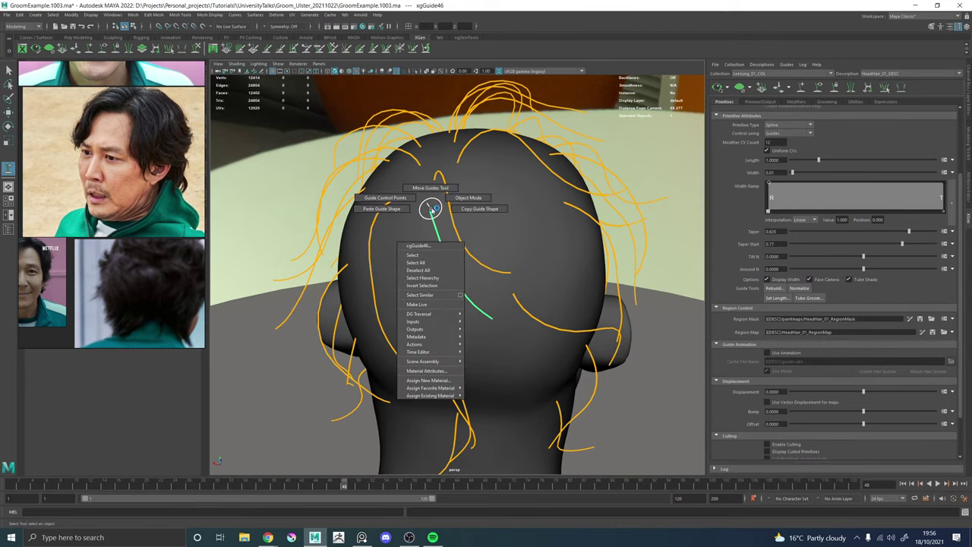
right_drag(418, 212, 417, 211)
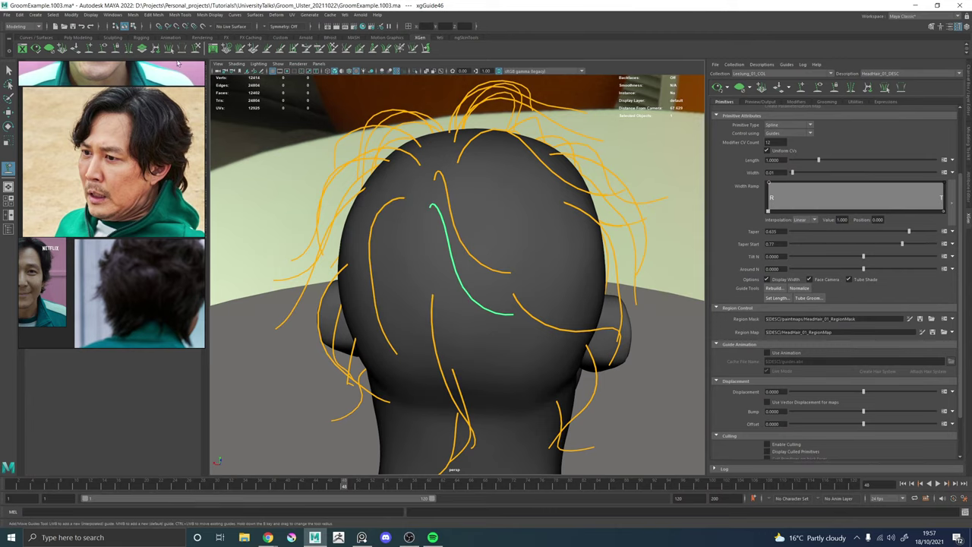
Sculpt the central crown guide so it sweeps sideways across the back of the head with an upturned tip.
alt+drag(455, 249, 469, 257)
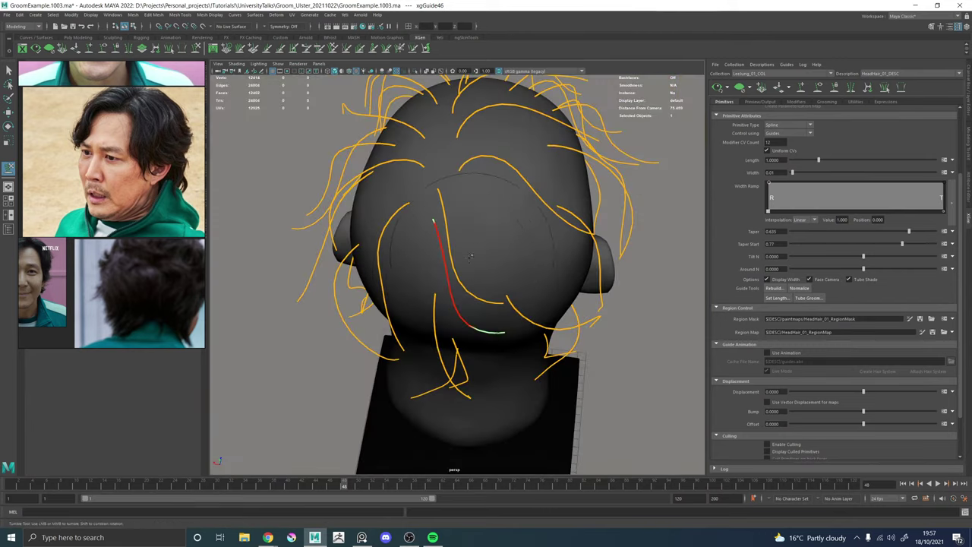
mouse_move(505, 359)
alt+mouse_down()
mouse_move(381, 288)
mouse_move(517, 354)
mouse_move(541, 304)
mouse_move(530, 275)
mouse_move(450, 334)
mouse_move(341, 284)
alt+mouse_up()
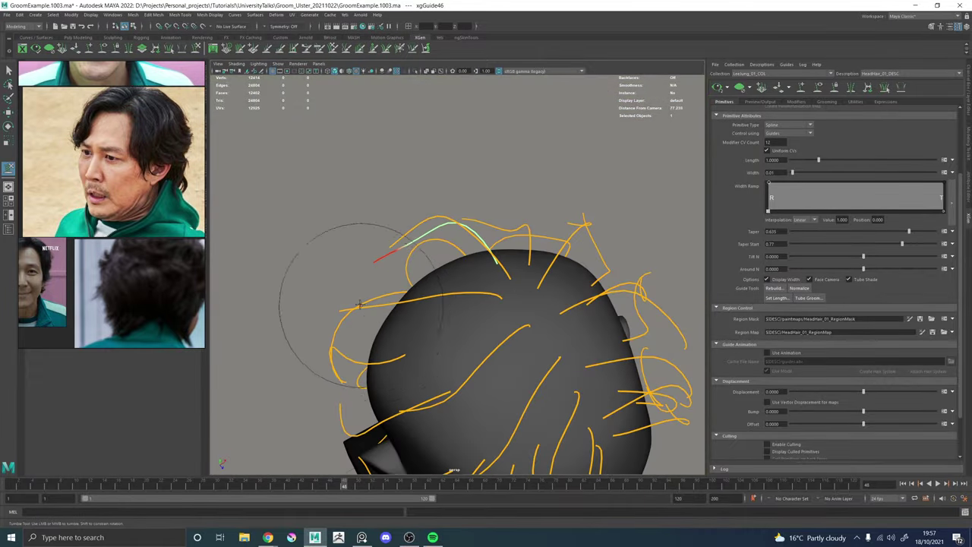
alt+drag(332, 319, 538, 359)
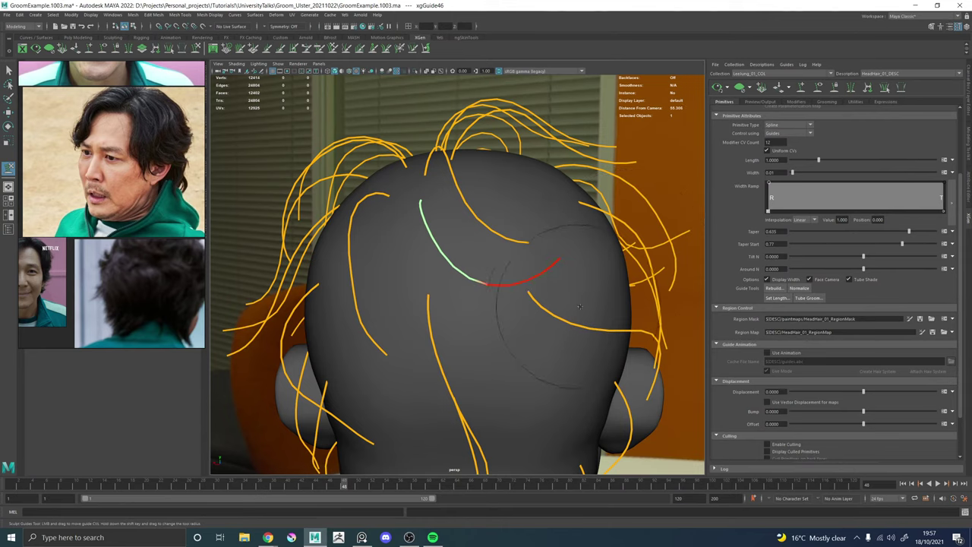
alt+drag(594, 297, 500, 289)
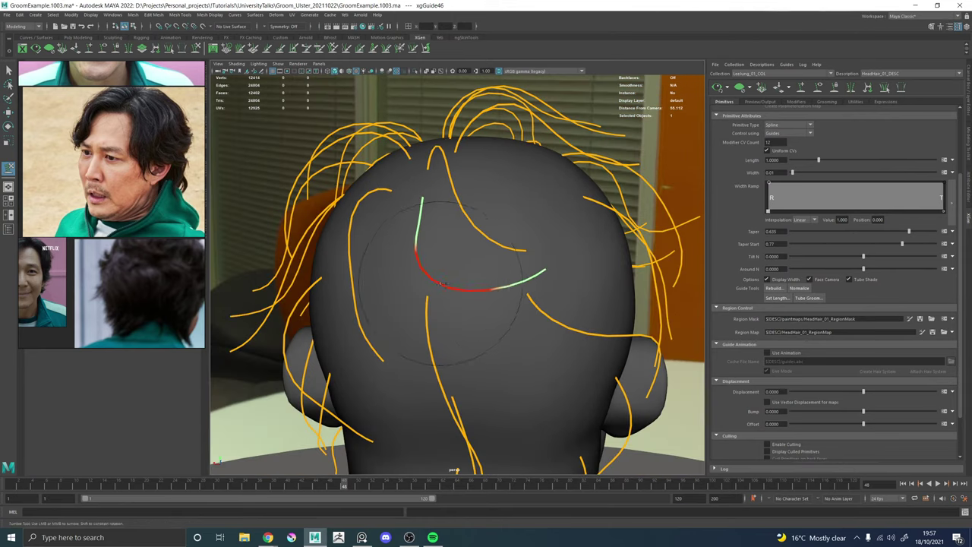
alt+drag(573, 257, 508, 286)
scroll(456, 264, up, 5)
scroll(479, 276, down, 7)
mouse_move(428, 287)
alt+mouse_down()
mouse_move(418, 290)
mouse_move(473, 266)
mouse_move(432, 283)
alt+mouse_up()
scroll(456, 296, up, 5)
Reselect the neighbouring crown guide and sculpt its lower end so it falls closer to the back of the head.
key(w)
click(425, 328)
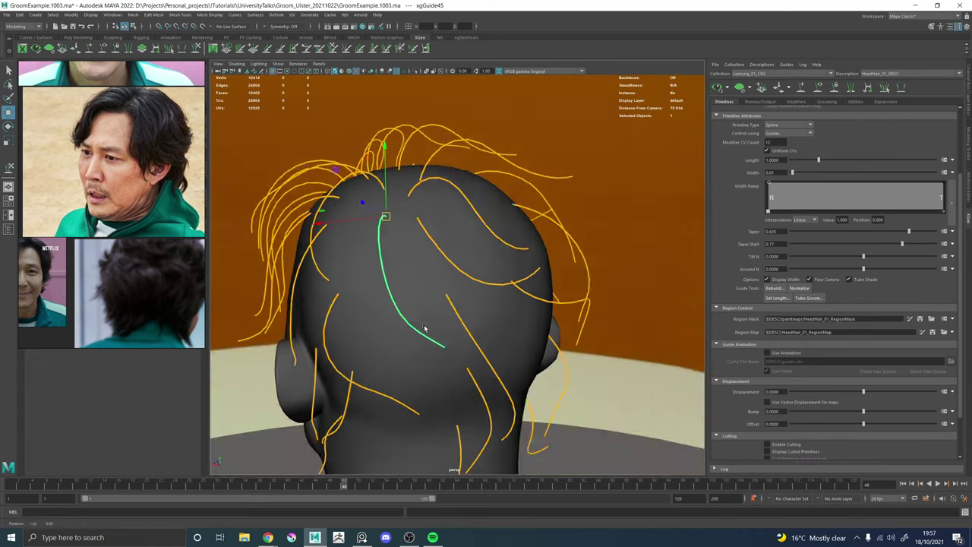
alt+drag(424, 328, 414, 357)
key(y)
mouse_move(384, 327)
alt+mouse_down()
mouse_move(397, 312)
mouse_move(448, 305)
mouse_move(490, 270)
alt+mouse_up()
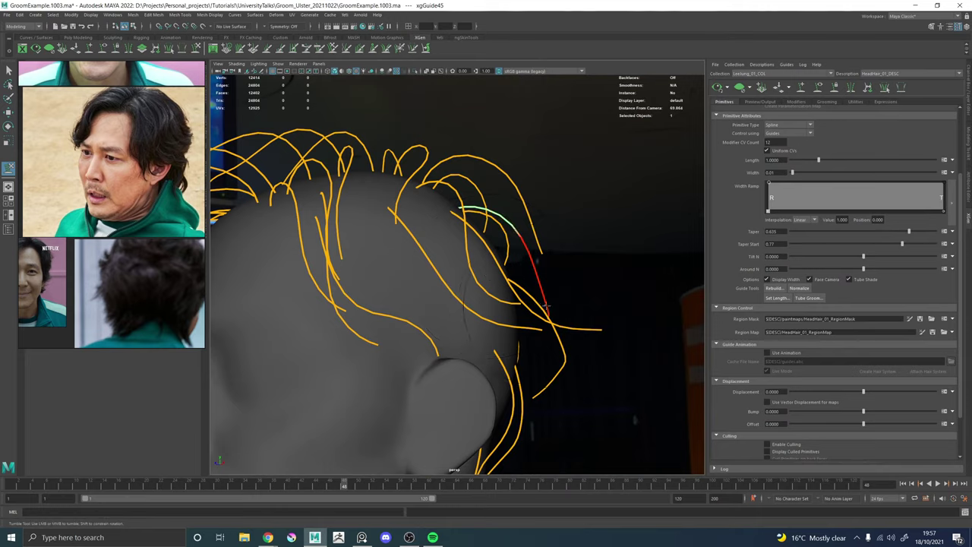
alt+drag(545, 307, 380, 306)
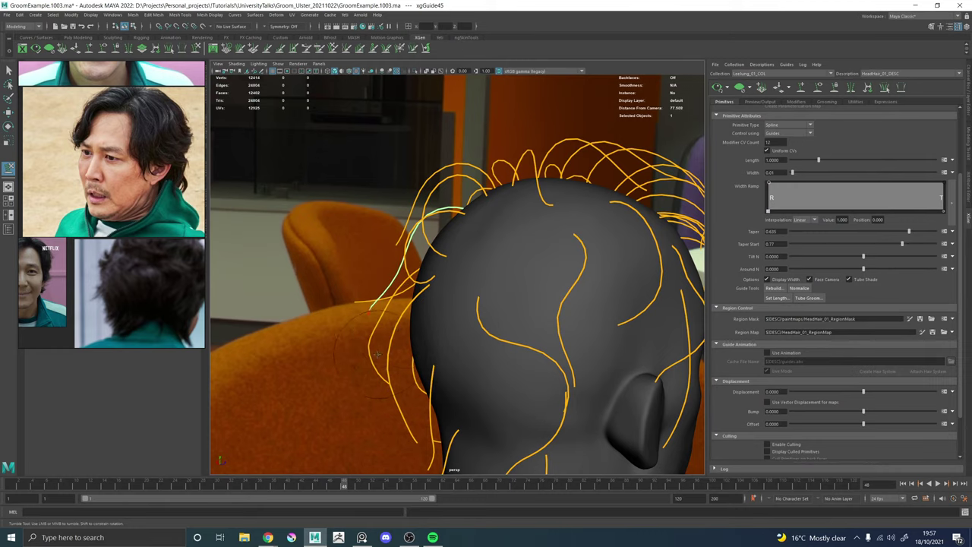
alt+drag(413, 325, 486, 322)
alt+right_drag(485, 322, 564, 331)
alt+drag(490, 313, 523, 310)
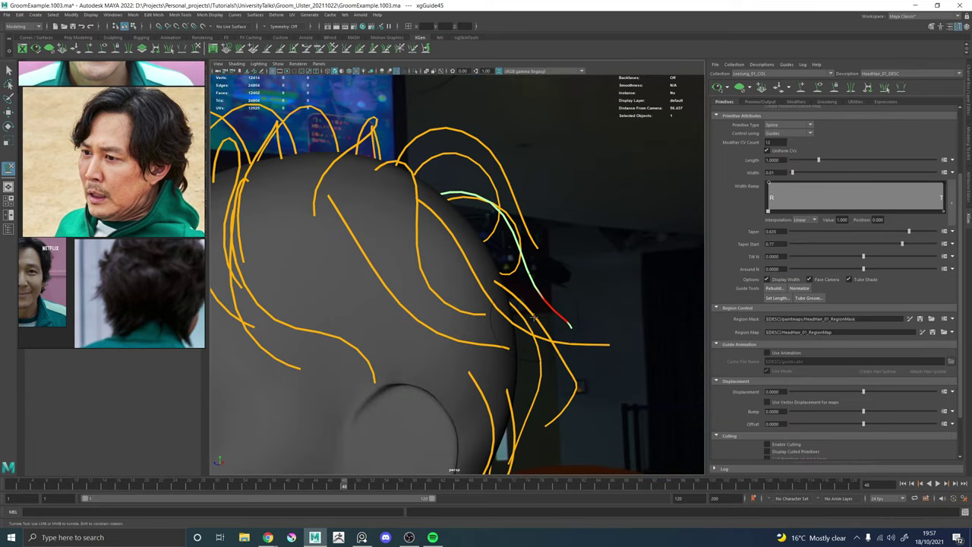
Add a guide in the empty area above and behind the ear and paste the copied guide shape onto it.
alt+drag(534, 318, 687, 146)
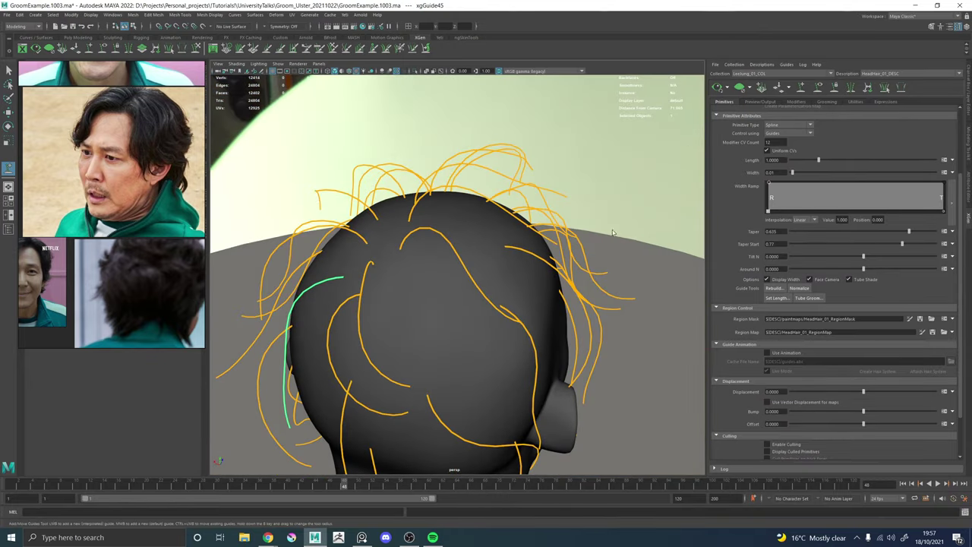
alt+drag(334, 261, 429, 267)
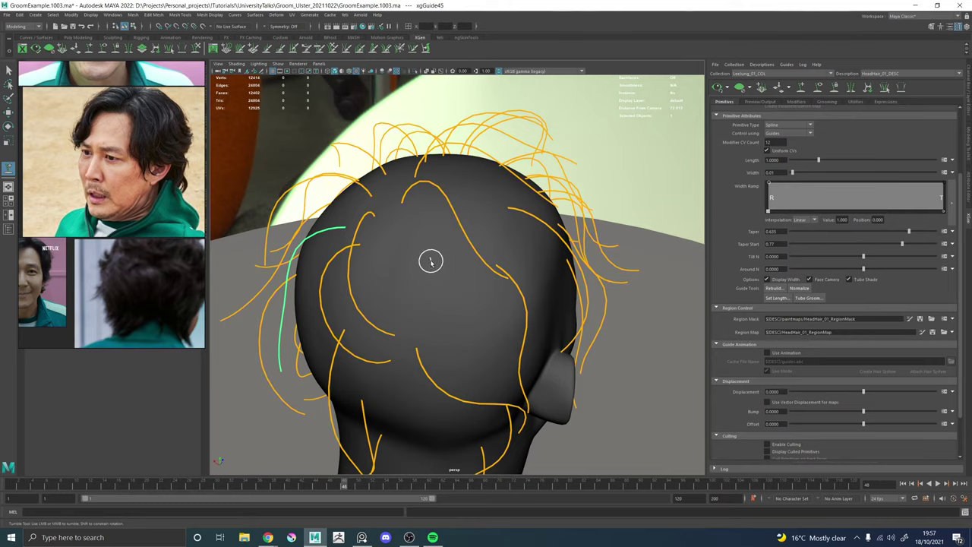
click(438, 268)
right_click(429, 263)
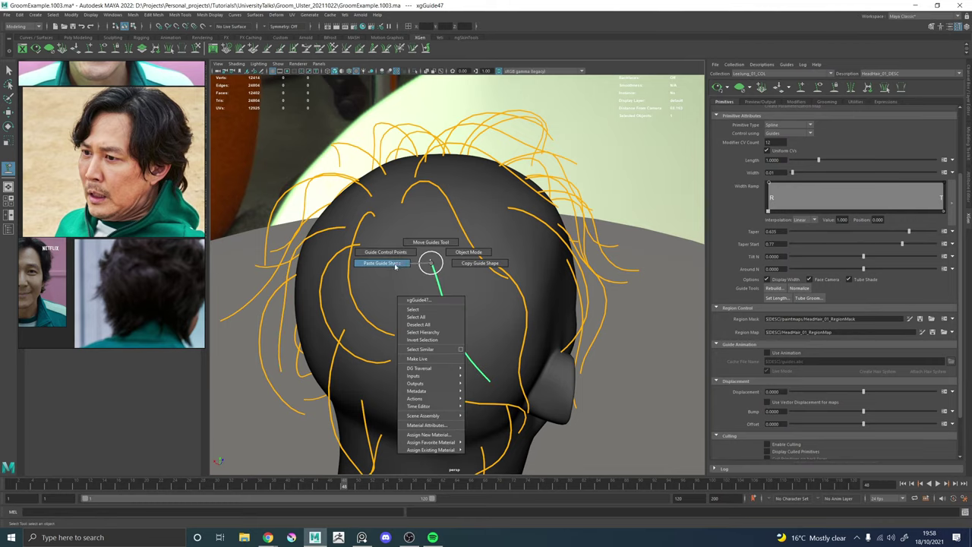
click(394, 264)
Sculpt the pasted guide behind the ear into a smooth diagonal sweep toward the right ear that follows the head.
click(196, 49)
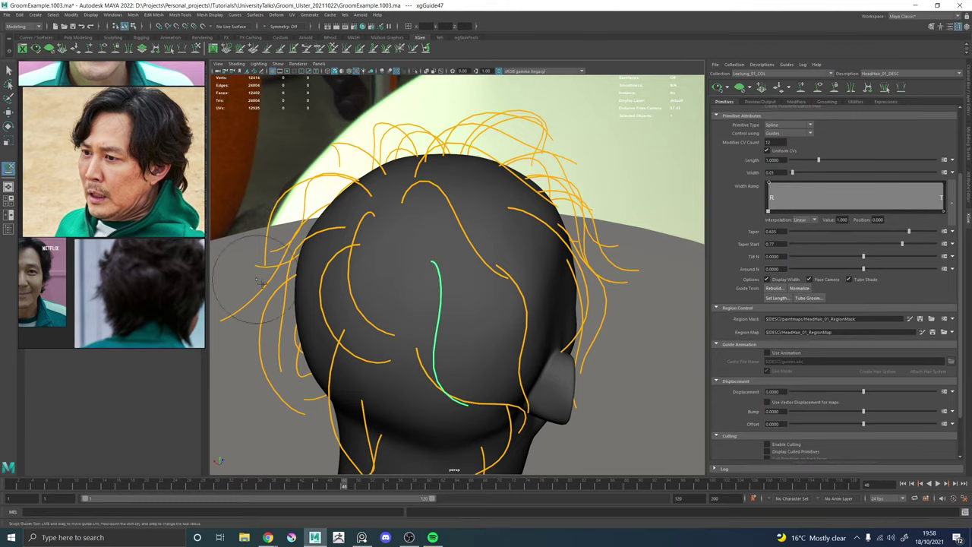
mouse_move(435, 272)
alt+mouse_down()
mouse_move(457, 260)
mouse_move(440, 293)
mouse_move(473, 288)
alt+mouse_up()
scroll(457, 260, down, 3)
alt+drag(450, 342, 383, 355)
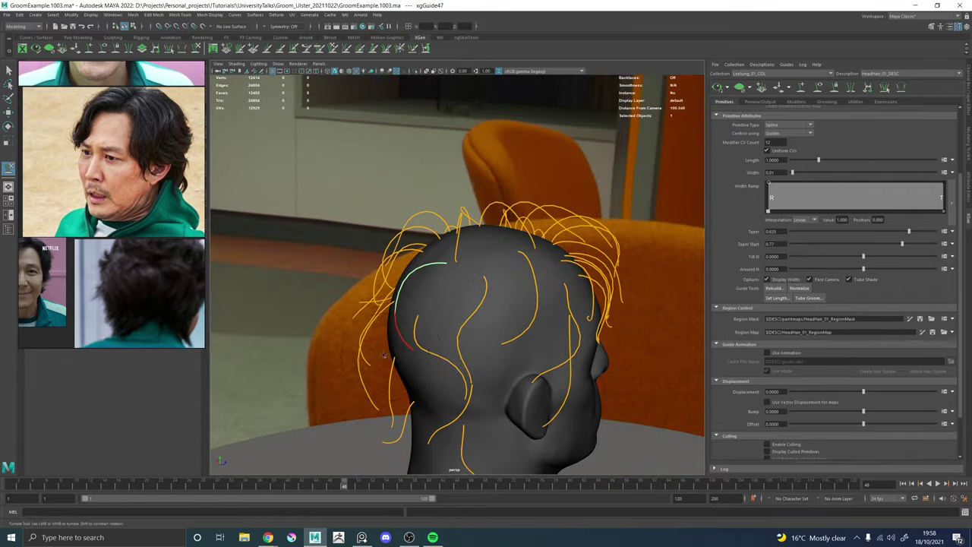
alt+drag(454, 367, 438, 312)
alt+right_drag(438, 312, 475, 348)
alt+drag(475, 347, 694, 158)
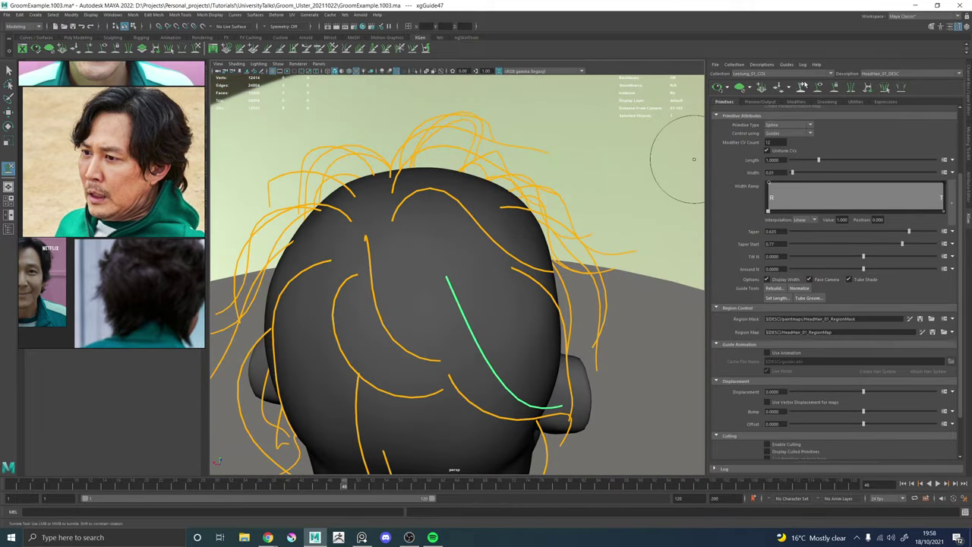
Add a guide in the gap on the upper back of the head and paste the copied guide shape onto it.
ctrl+click(405, 239)
right_click(408, 240)
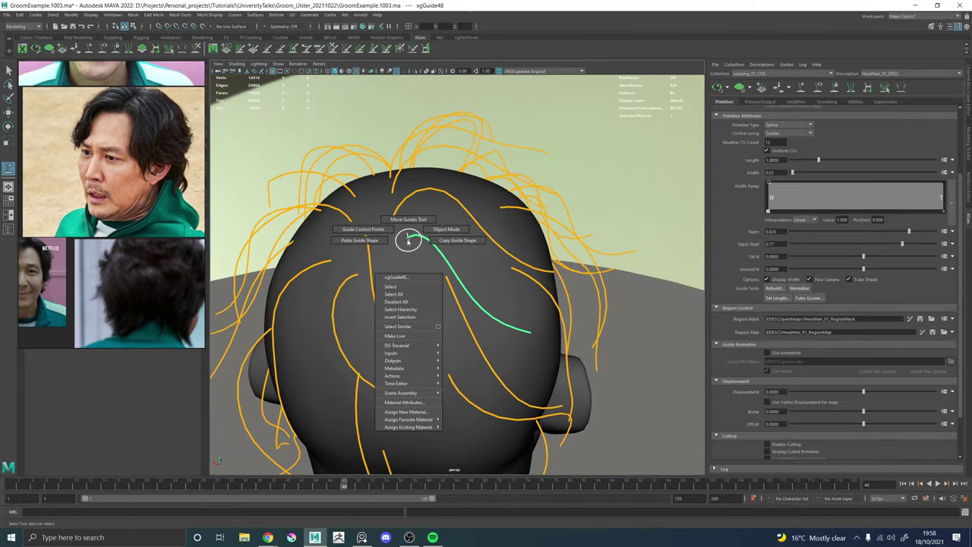
click(375, 241)
Sculpt the new upper-back guide so it sweeps down and sideways toward the right ear, with its tip flicking outward.
click(196, 49)
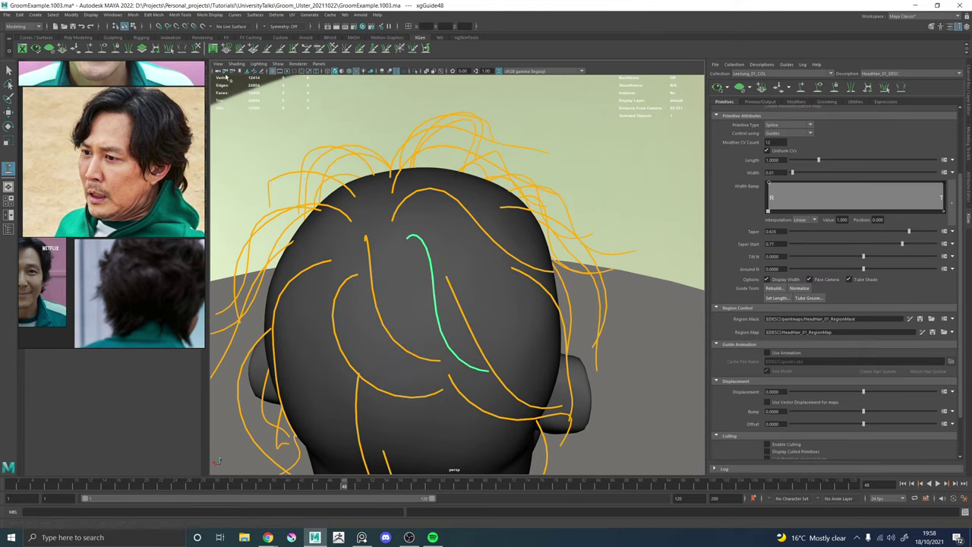
scroll(445, 288, down, 3)
alt+drag(445, 290, 441, 325)
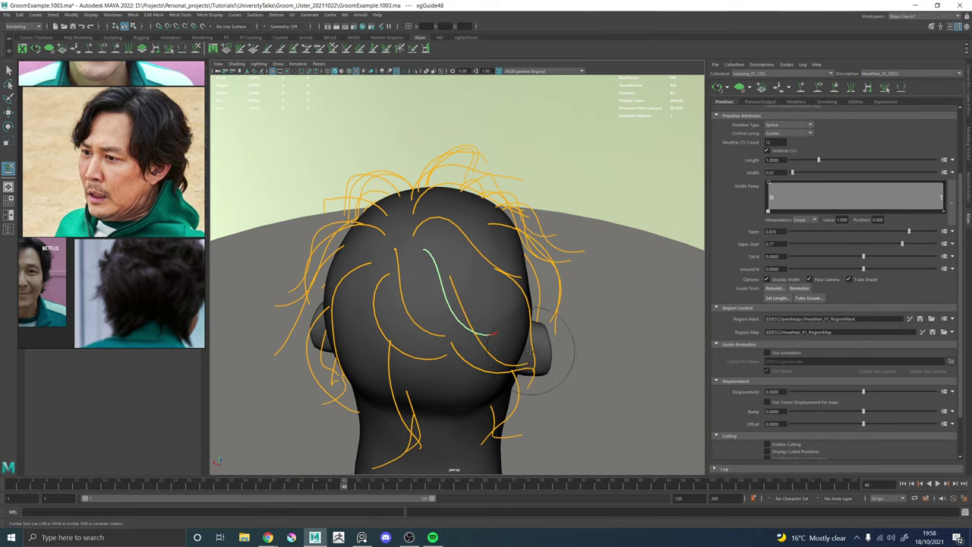
mouse_move(534, 362)
alt+mouse_down()
mouse_move(417, 328)
mouse_move(493, 277)
mouse_move(502, 357)
mouse_move(491, 307)
mouse_move(558, 294)
alt+mouse_up()
alt+right_drag(558, 294, 478, 300)
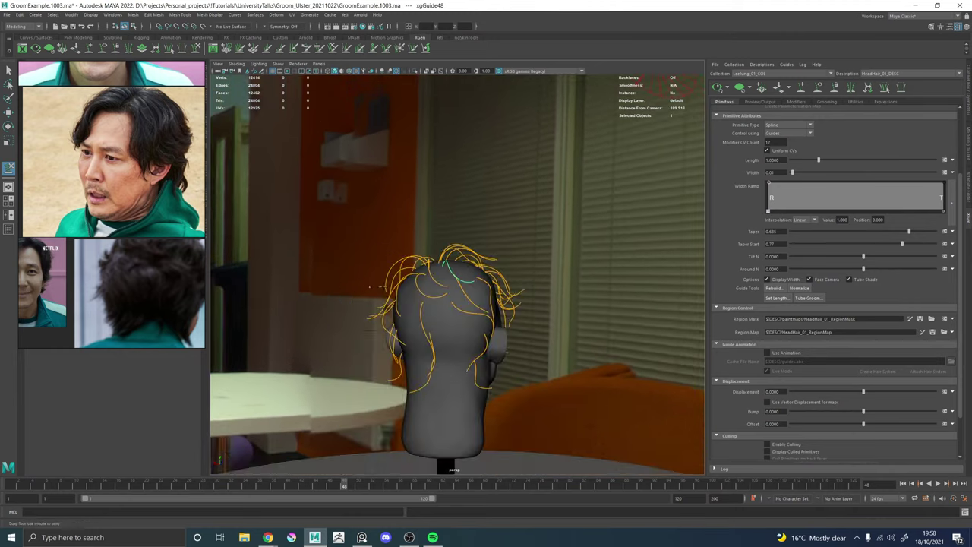
Add a guide in the middle of the back of the head and paste the shape of the guide to its left onto it.
alt+drag(478, 300, 489, 319)
alt+right_drag(488, 319, 577, 307)
alt+drag(372, 281, 440, 229)
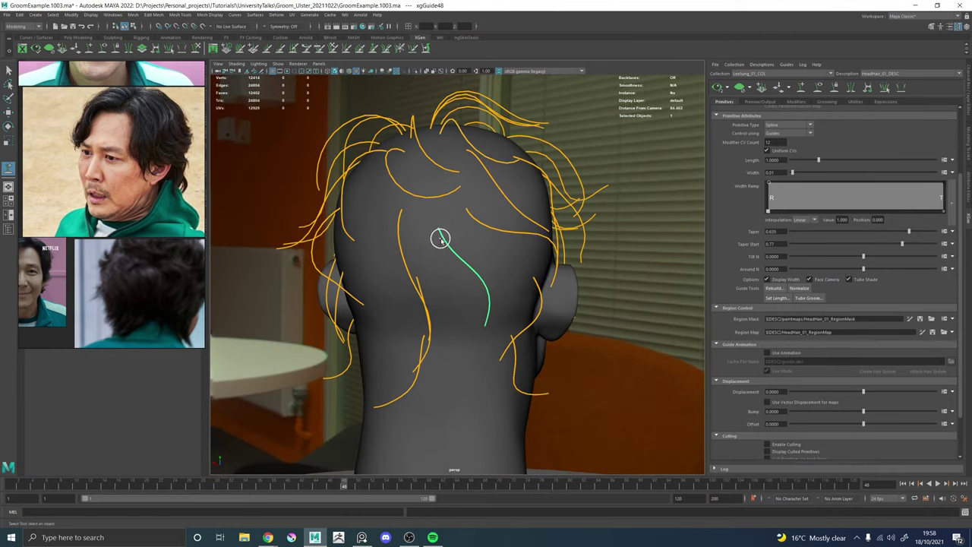
right_click(441, 232)
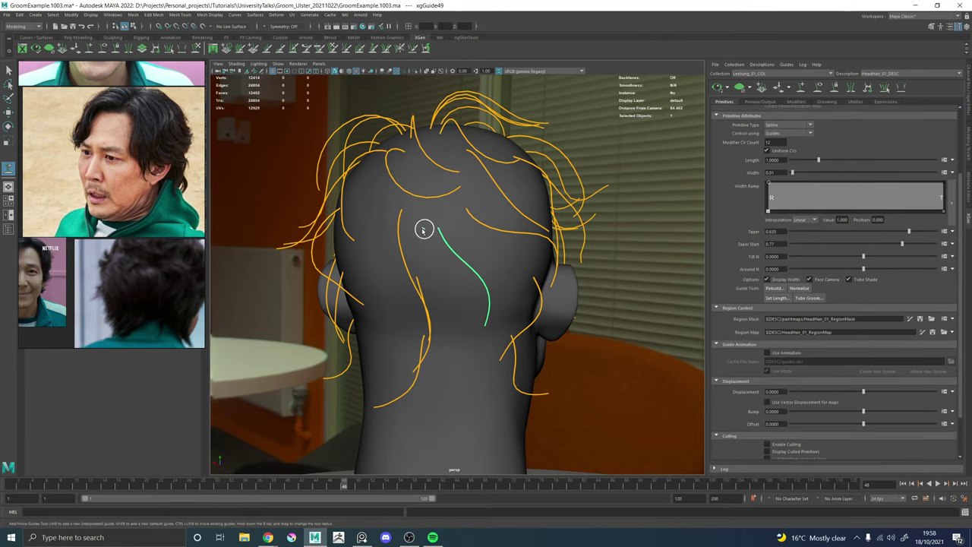
key(w)
drag(396, 228, 395, 229)
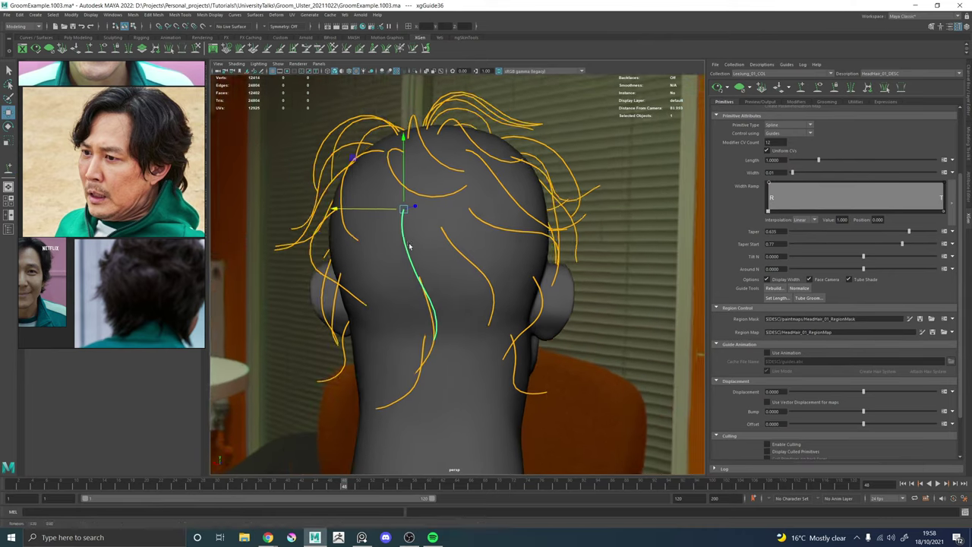
right_click(408, 242)
click(449, 247)
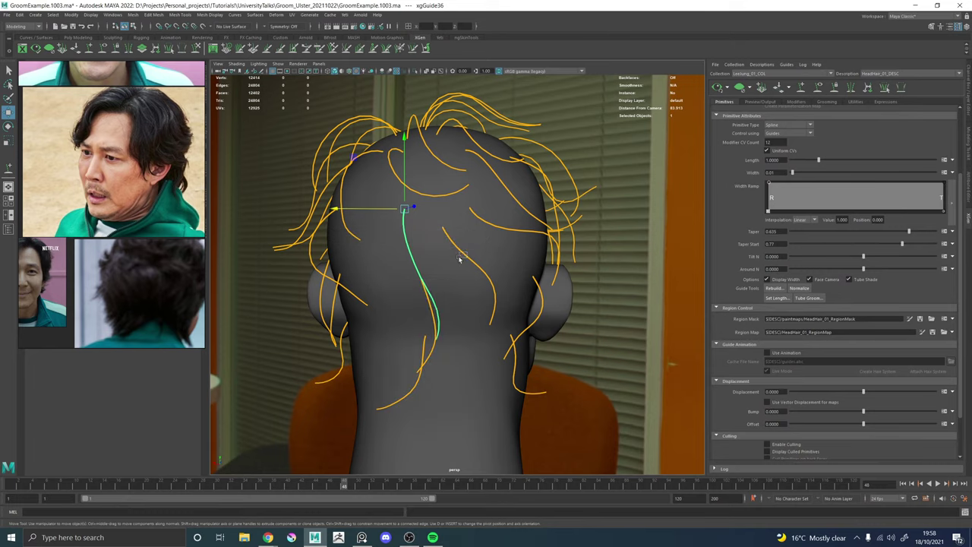
right_click(417, 252)
click(410, 263)
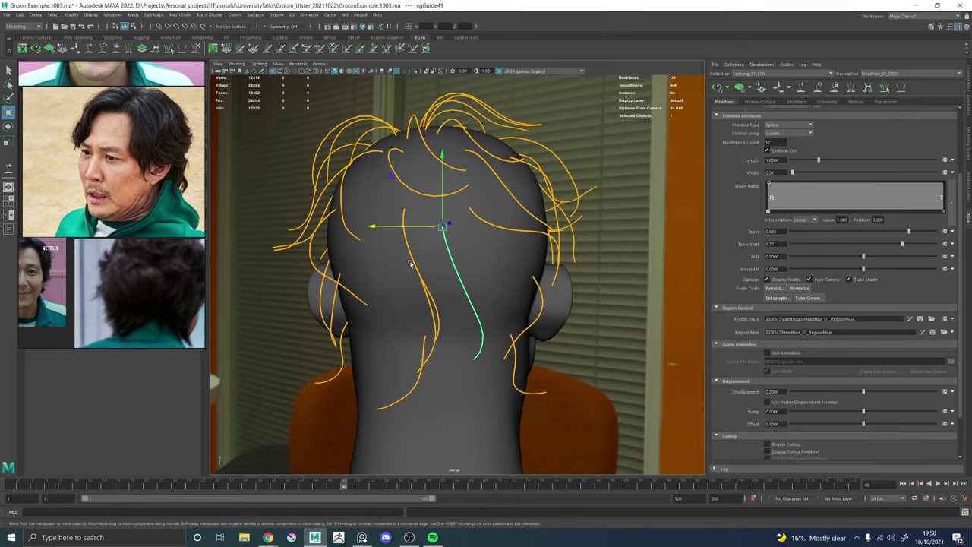
Sculpt the new middle guide into an S-curve that swings toward the right ear and curls back at the tip.
click(196, 49)
alt+right_drag(483, 240, 446, 267)
alt+drag(446, 267, 434, 288)
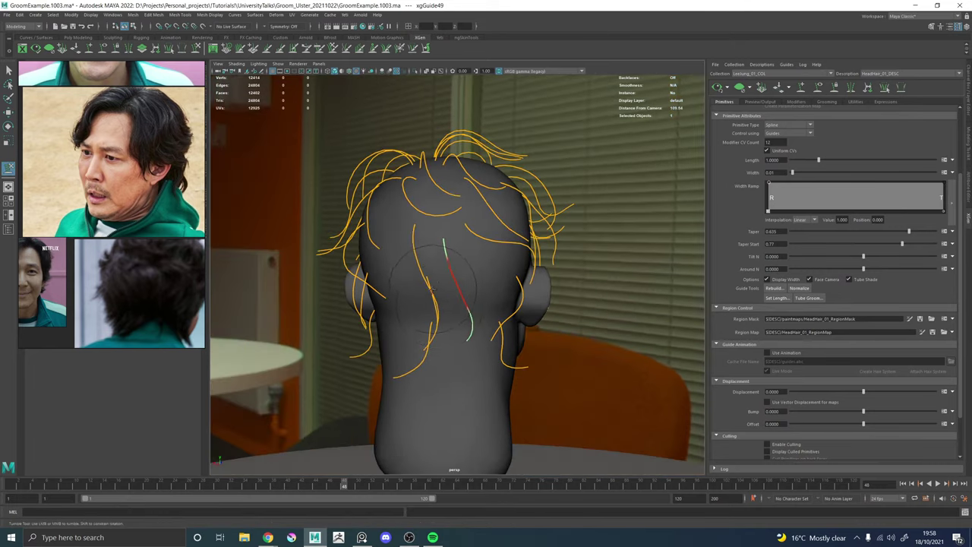
alt+drag(509, 323, 406, 319)
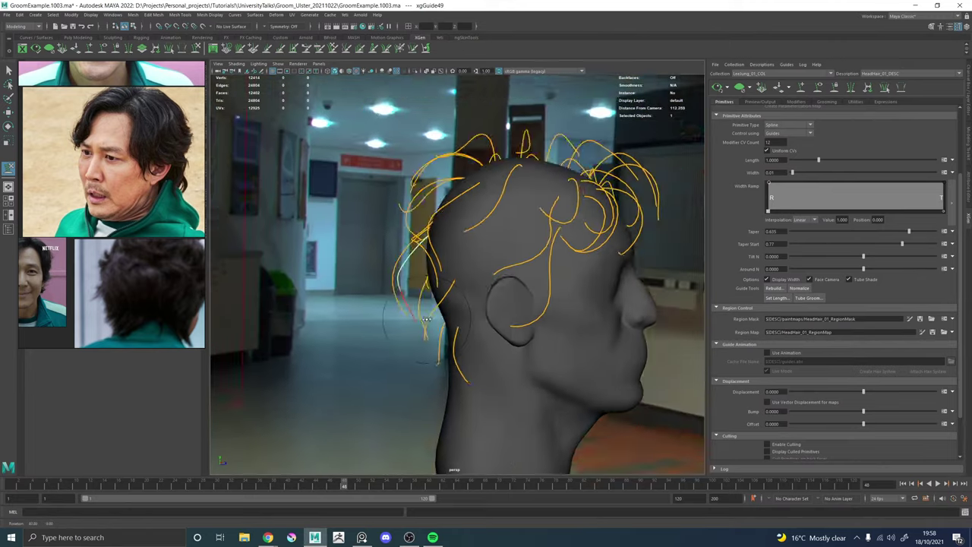
alt+right_drag(341, 304, 382, 292)
alt+middle_drag(382, 276, 446, 276)
alt+drag(446, 275, 527, 275)
alt+right_drag(474, 262, 391, 268)
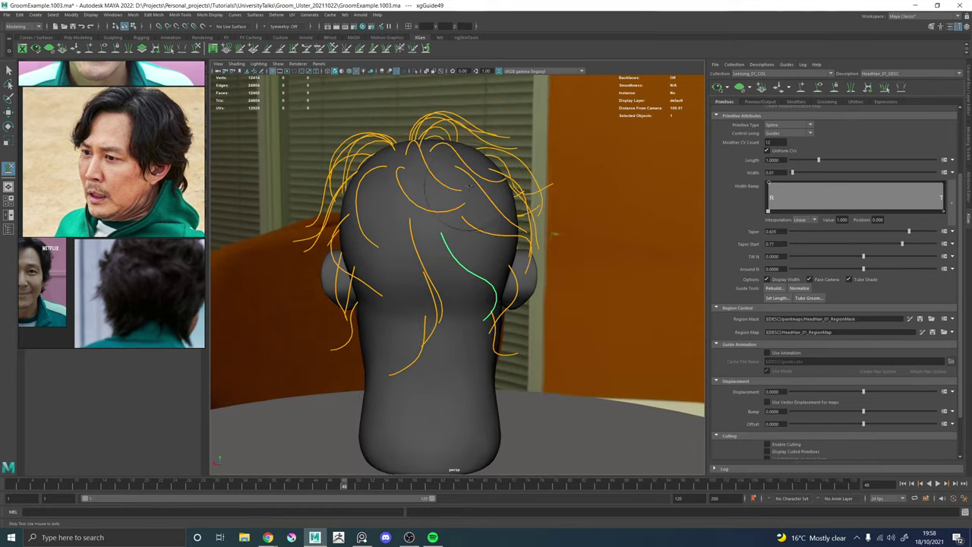
Adjust the middle guide's profile from the side and rear so its lower half curves back toward the neck.
alt+drag(493, 182, 377, 191)
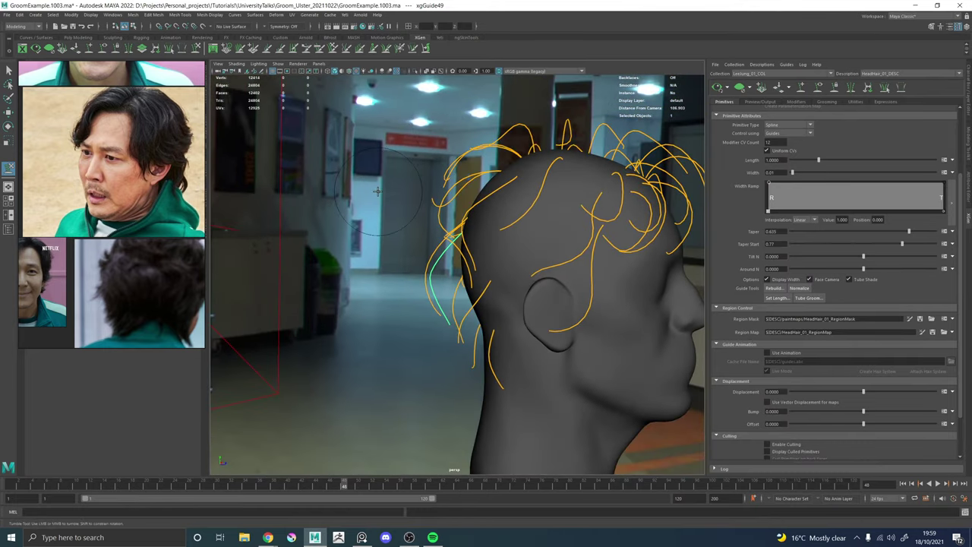
alt+drag(453, 204, 523, 219)
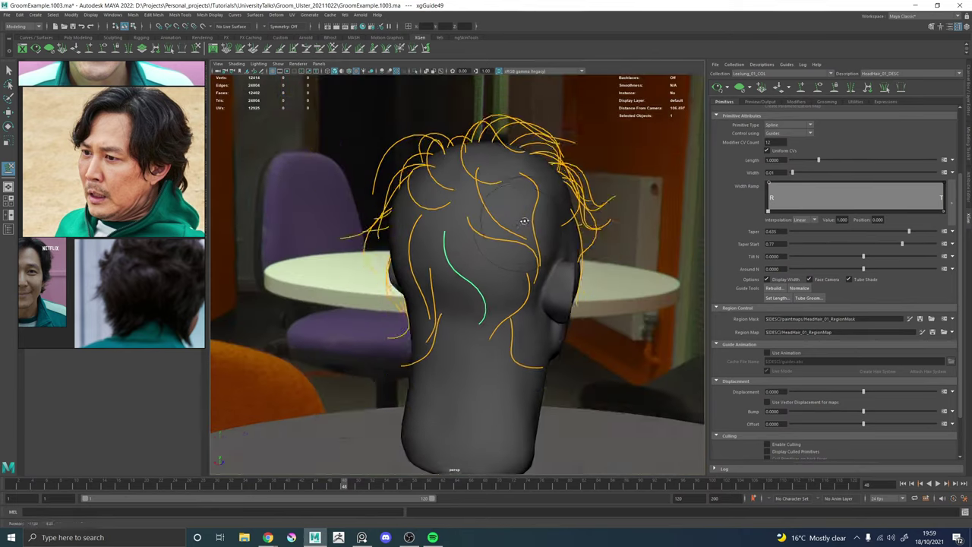
alt+right_drag(437, 293, 486, 307)
alt+drag(418, 297, 503, 295)
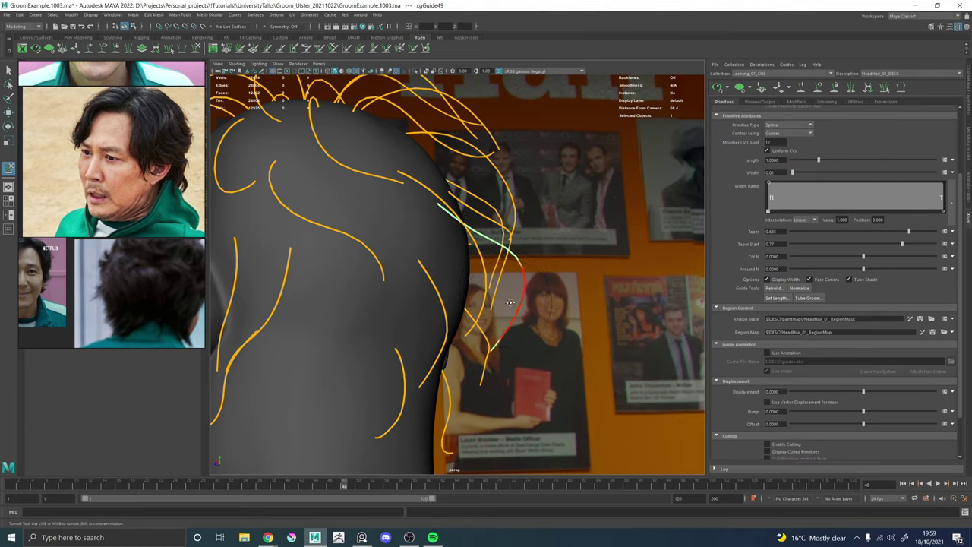
alt+drag(511, 303, 463, 304)
alt+drag(463, 222, 343, 255)
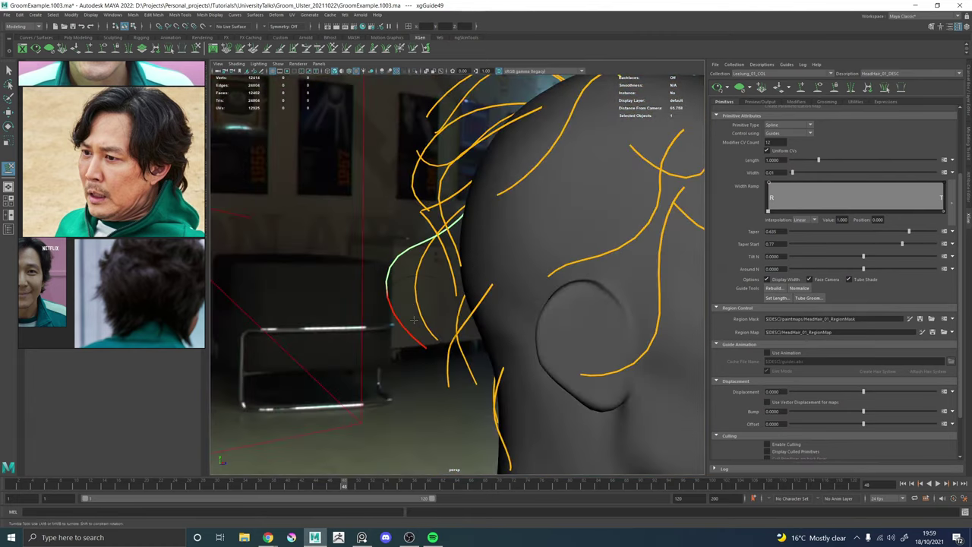
alt+drag(414, 320, 425, 286)
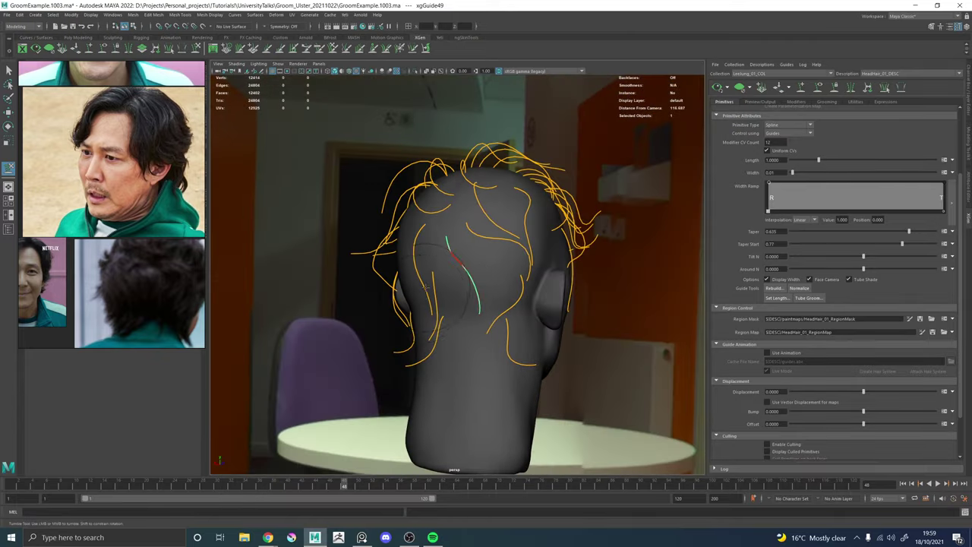
Refine the middle guide's upper bend and lower end from several angles so it flows diagonally down the head.
alt+right_drag(426, 286, 457, 258)
alt+drag(457, 246, 459, 267)
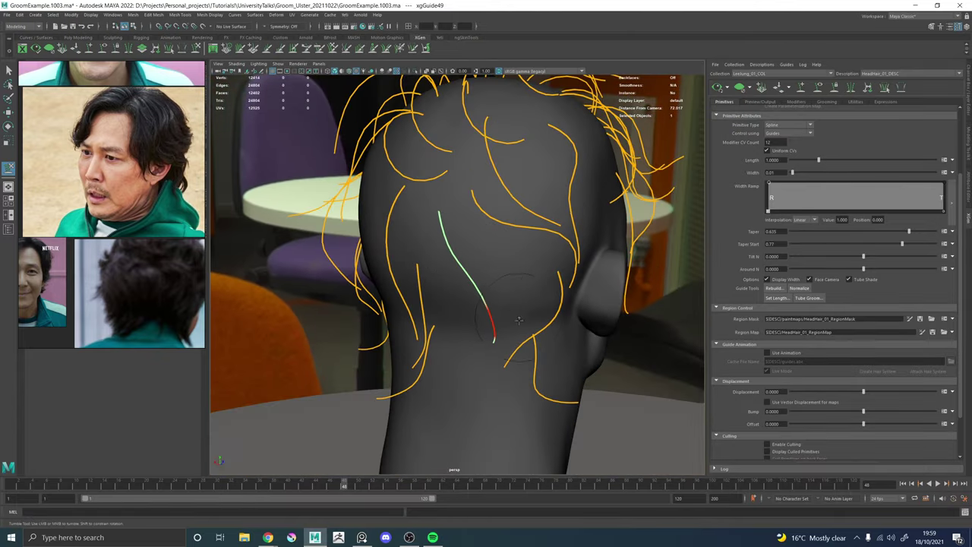
alt+drag(519, 319, 522, 332)
alt+drag(476, 370, 503, 325)
alt+right_drag(503, 326, 407, 280)
alt+drag(407, 281, 487, 316)
alt+right_drag(487, 316, 524, 284)
alt+drag(524, 281, 471, 224)
alt+right_drag(463, 242, 430, 251)
mouse_move(429, 252)
alt+mouse_down()
mouse_move(418, 275)
mouse_move(432, 258)
mouse_move(443, 288)
mouse_move(435, 294)
mouse_move(455, 325)
mouse_move(403, 319)
mouse_move(437, 286)
mouse_move(417, 215)
alt+mouse_up()
Select the neighbouring guide left of the middle one and sculpt its lower half to sweep sideways and curl inward.
key(w)
key(y)
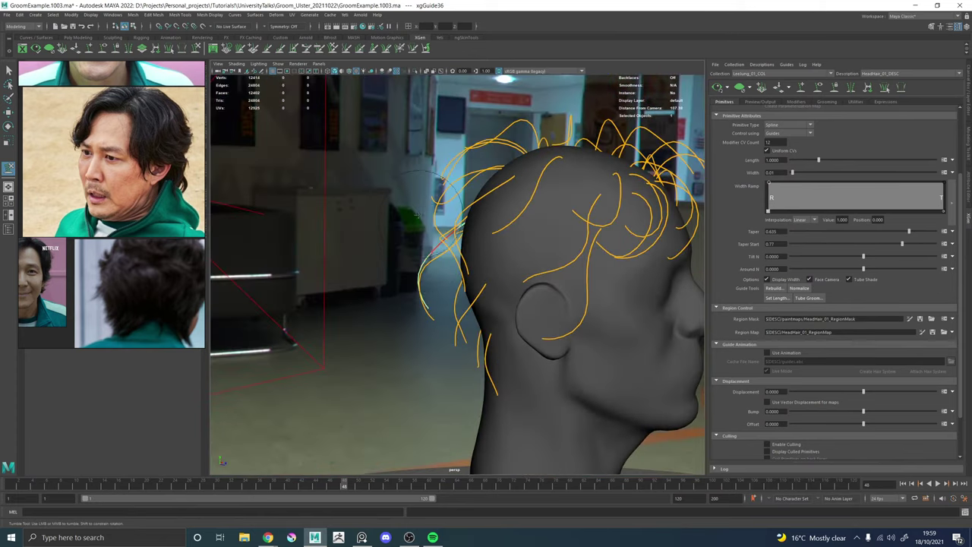
alt+drag(441, 307, 466, 299)
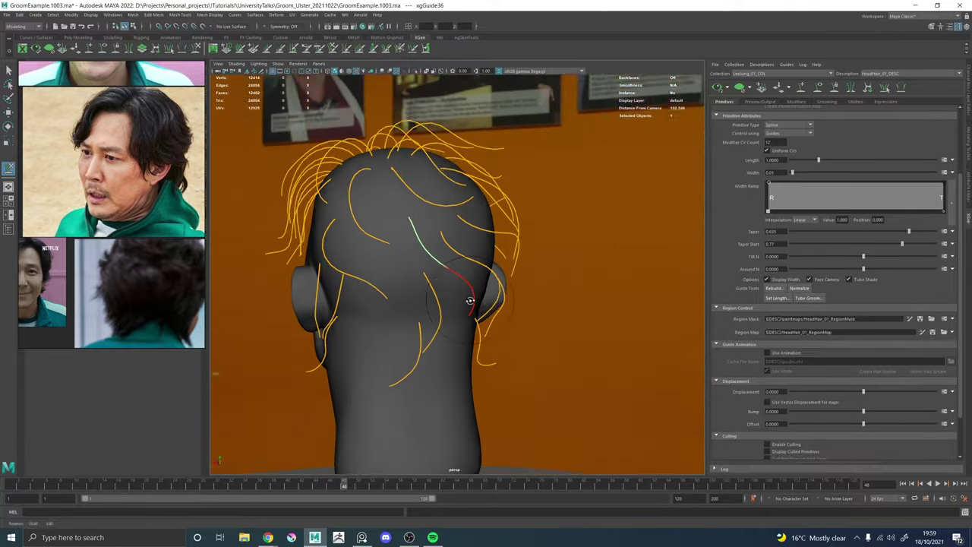
Add another guide in the empty area on the back of the head, left of the reshaped guide.
key(w)
alt+middle_drag(427, 297, 440, 254)
click(778, 85)
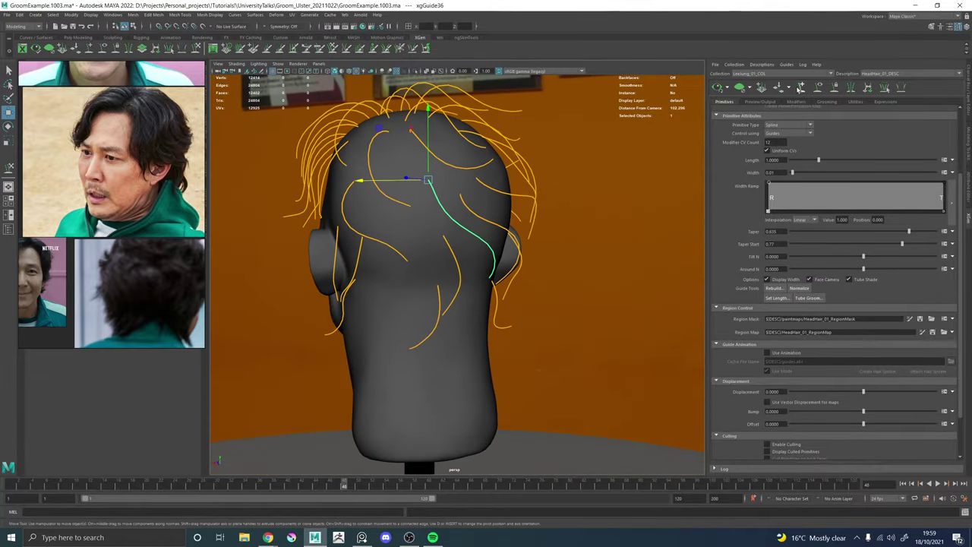
click(388, 190)
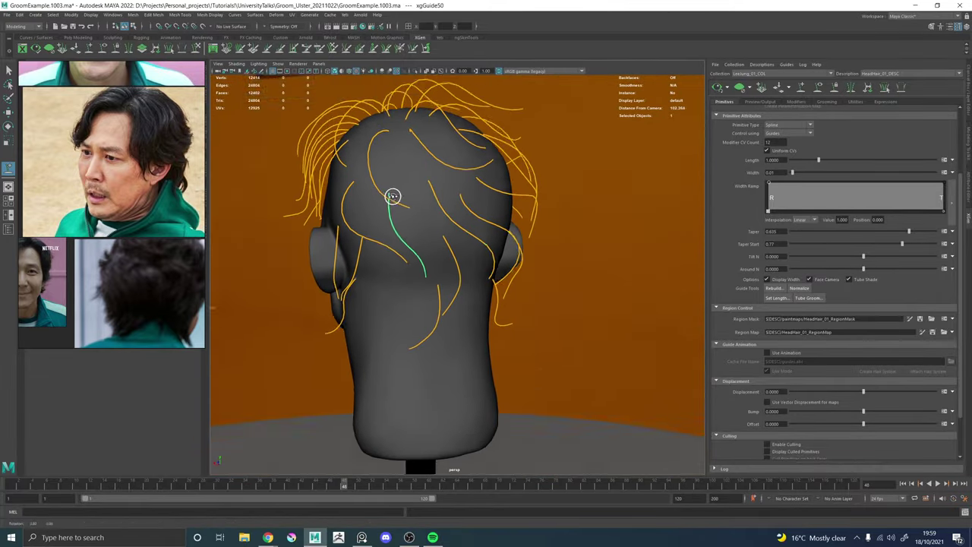
Copy the reshaped guide's shape onto the new guide and sculpt it into a matching diagonal sweep.
key(w)
alt+drag(395, 195, 430, 199)
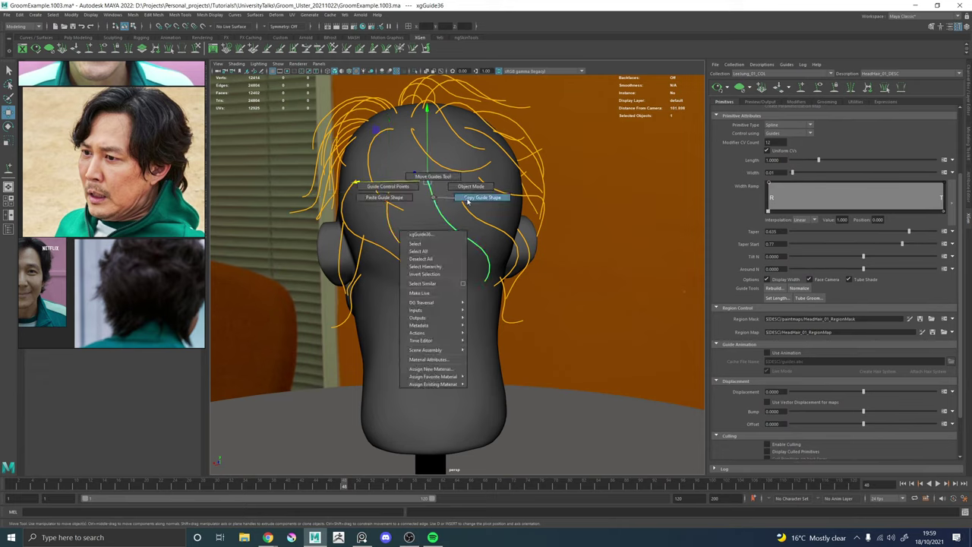
right_drag(433, 198, 468, 201)
right_drag(394, 221, 367, 219)
alt+drag(232, 89, 446, 246)
alt+drag(462, 290, 479, 260)
Select the three neighbouring guides on the back of the head and sculpt them together closer to the head, following the reference photos.
key(w)
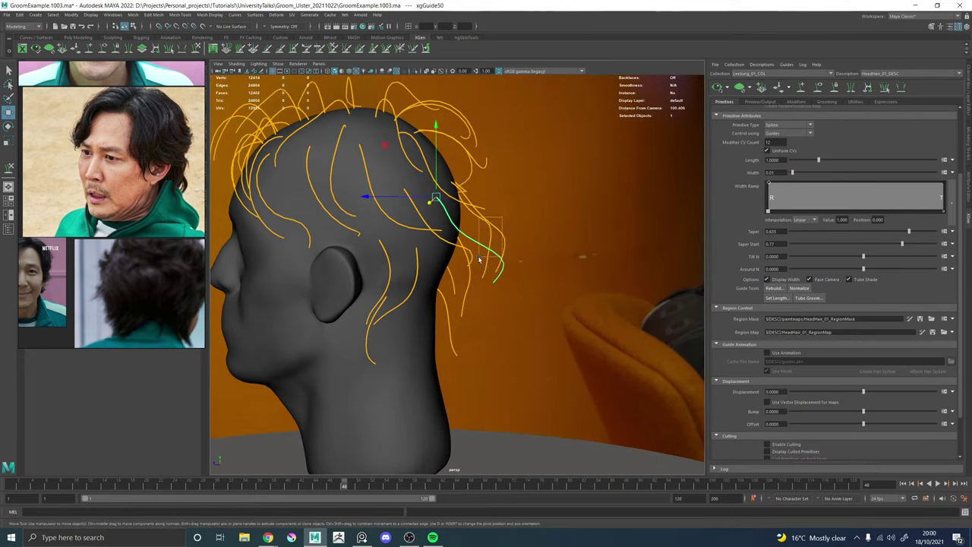
alt+drag(542, 260, 458, 256)
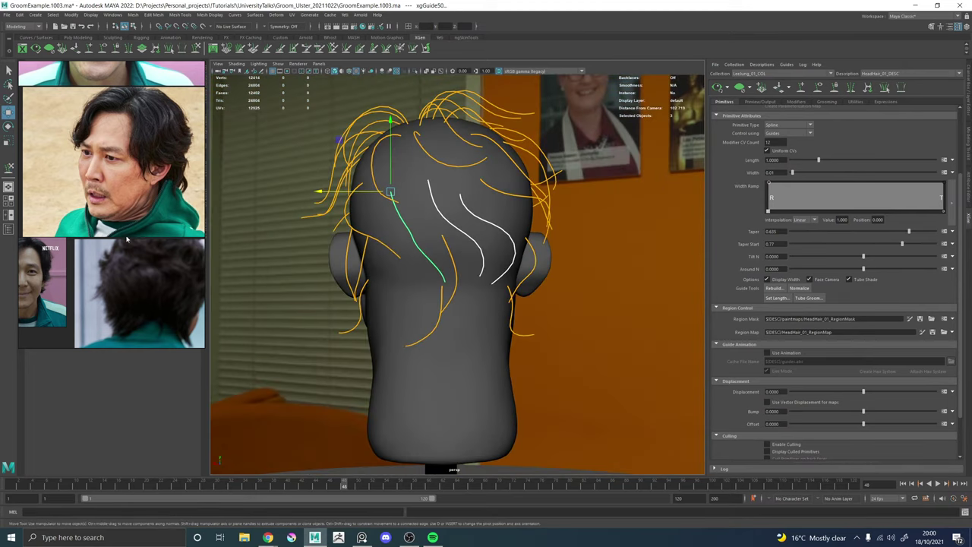
middle_drag(44, 192, 170, 211)
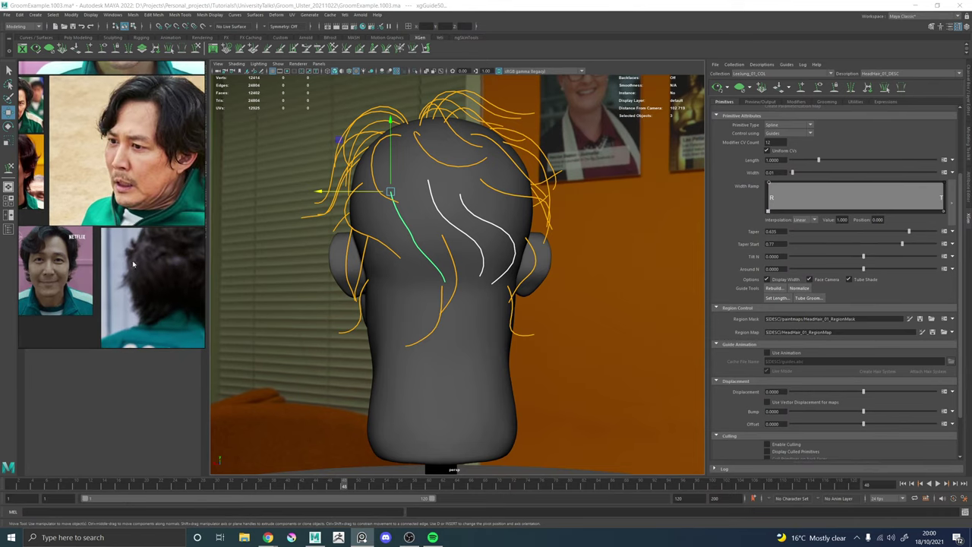
alt+drag(422, 281, 547, 262)
alt+drag(280, 126, 502, 255)
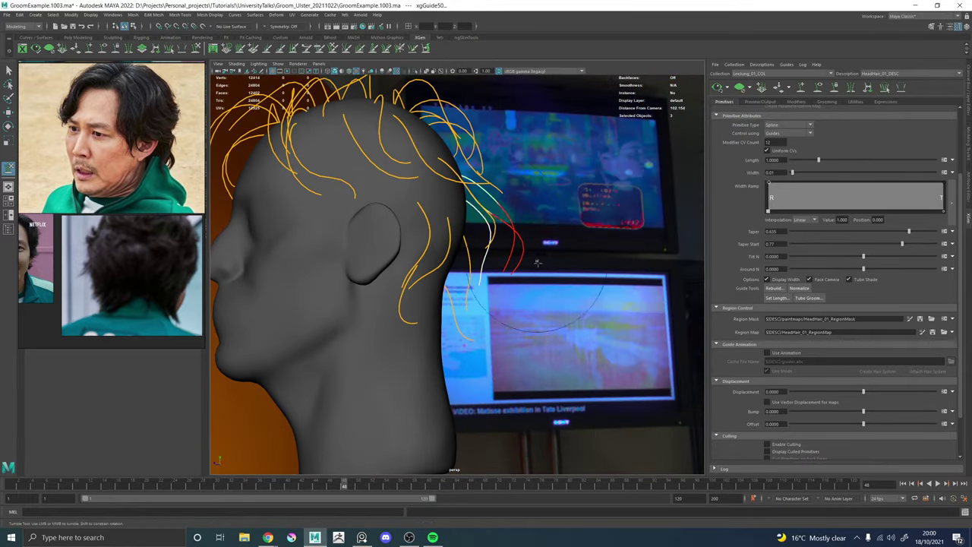
drag(529, 282, 505, 304)
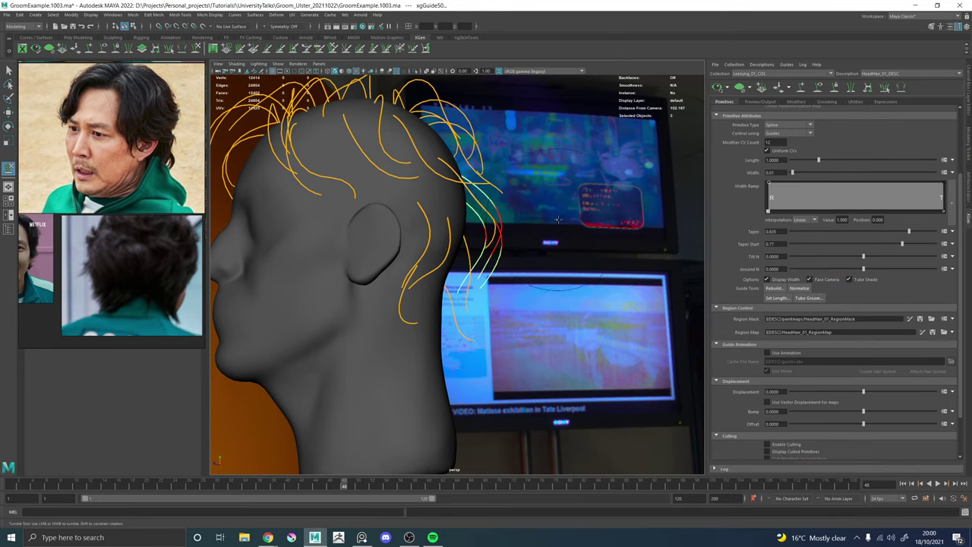
mouse_move(558, 219)
alt+mouse_down()
mouse_move(415, 307)
mouse_move(448, 307)
mouse_move(501, 338)
alt+mouse_up()
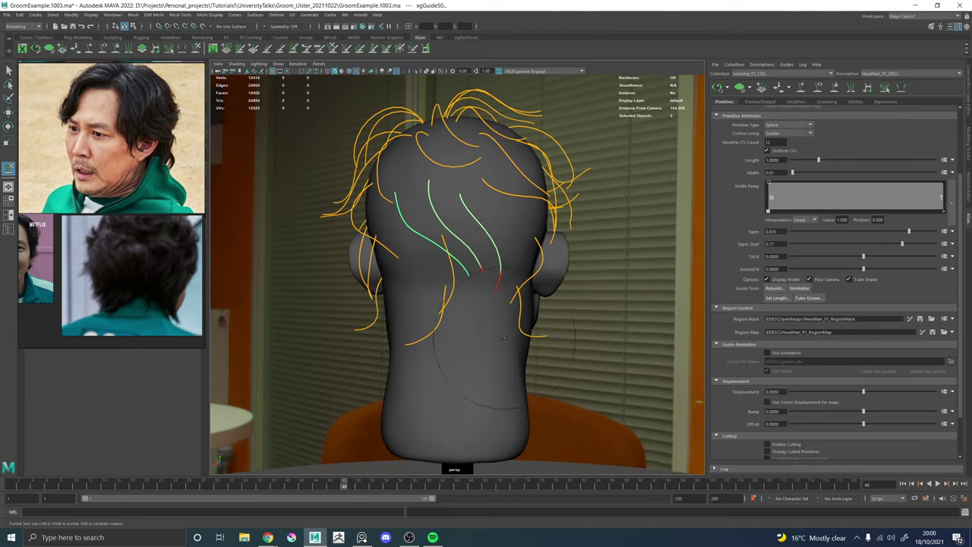
Refine the lower halves of the three selected guides from the side so they tuck in toward the nape.
drag(416, 299, 534, 302)
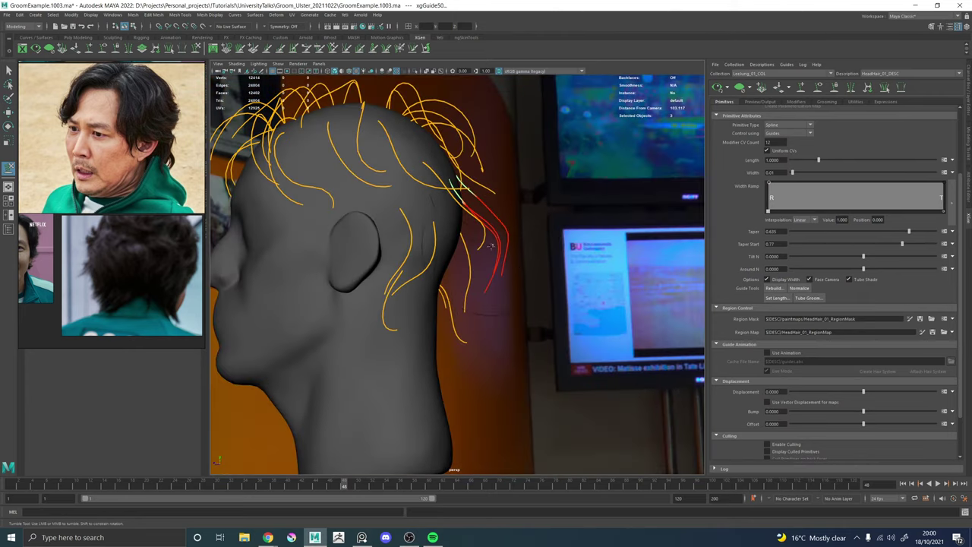
mouse_move(525, 341)
mouse_down()
mouse_move(490, 341)
mouse_move(465, 290)
mouse_move(495, 311)
mouse_up()
mouse_move(487, 348)
alt+mouse_down()
mouse_move(462, 319)
mouse_move(455, 262)
mouse_move(527, 265)
mouse_move(439, 237)
mouse_move(479, 253)
mouse_move(504, 251)
alt+mouse_up()
Select only the leftmost of the long guides on the back of the head and refine its sweep with the sculpt tool.
key(w)
key(y)
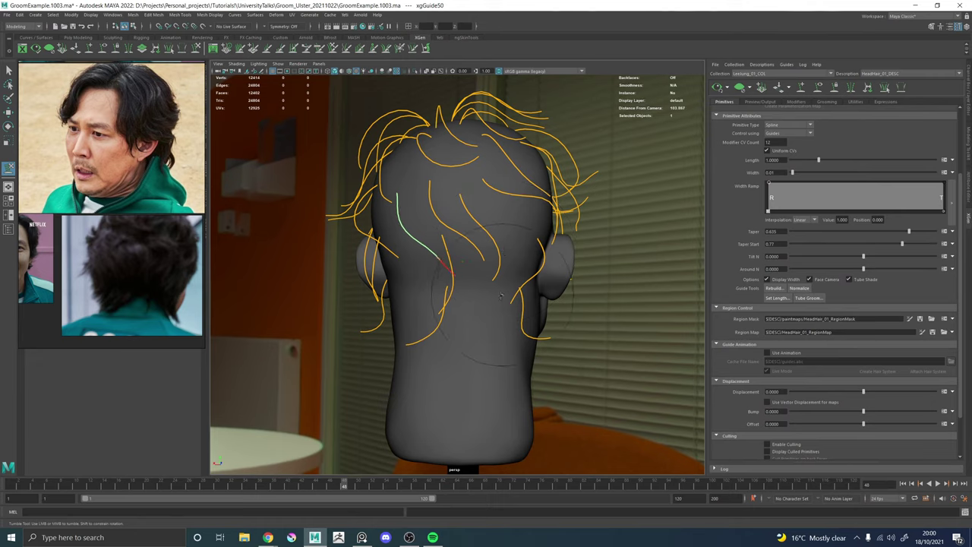
alt+drag(498, 322, 462, 287)
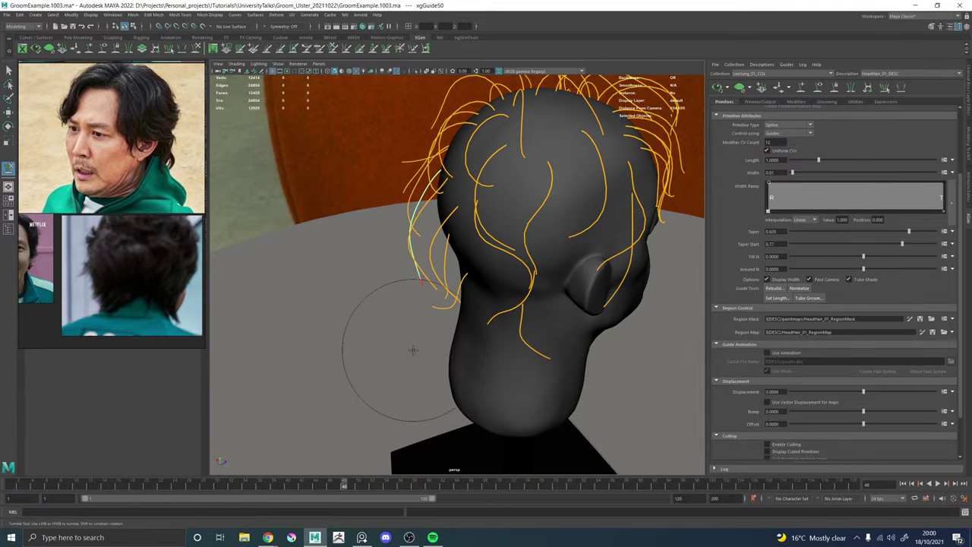
alt+drag(442, 284, 504, 244)
key(w)
Select the guide that sweeps back from behind the left ear and check and refine its curve with the sculpt tool.
alt+drag(398, 249, 453, 274)
click(394, 258)
scroll(453, 273, down, 5)
alt+middle_drag(431, 274, 467, 304)
alt+right_drag(466, 304, 503, 319)
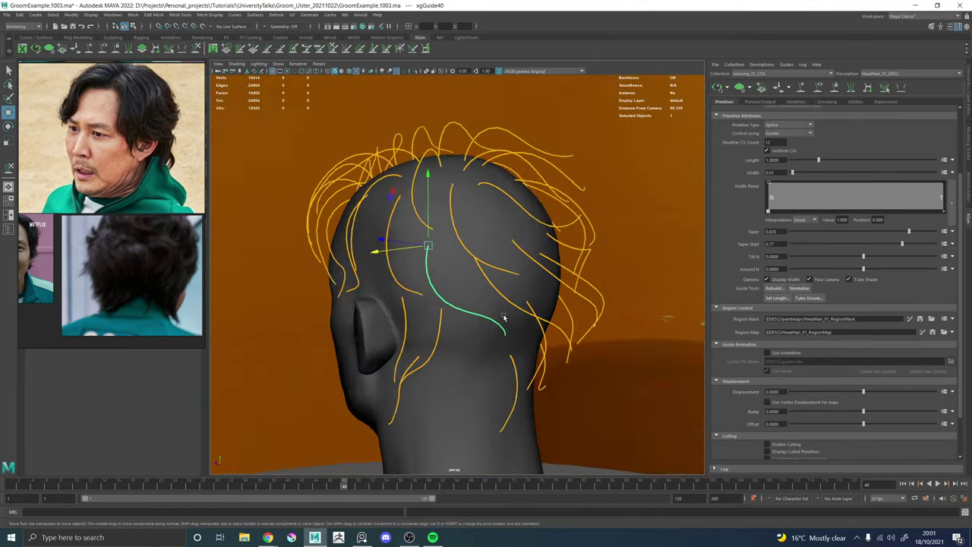
mouse_move(503, 319)
alt+mouse_down()
mouse_move(434, 321)
mouse_move(427, 360)
mouse_move(492, 359)
alt+mouse_up()
key(y)
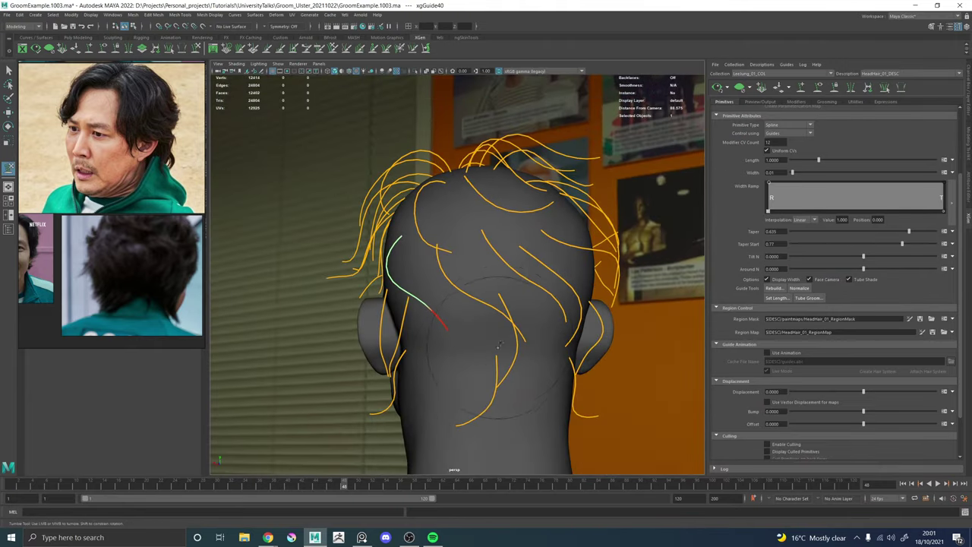
scroll(433, 311, down, 5)
alt+drag(419, 303, 519, 317)
alt+right_drag(519, 317, 597, 332)
key(w)
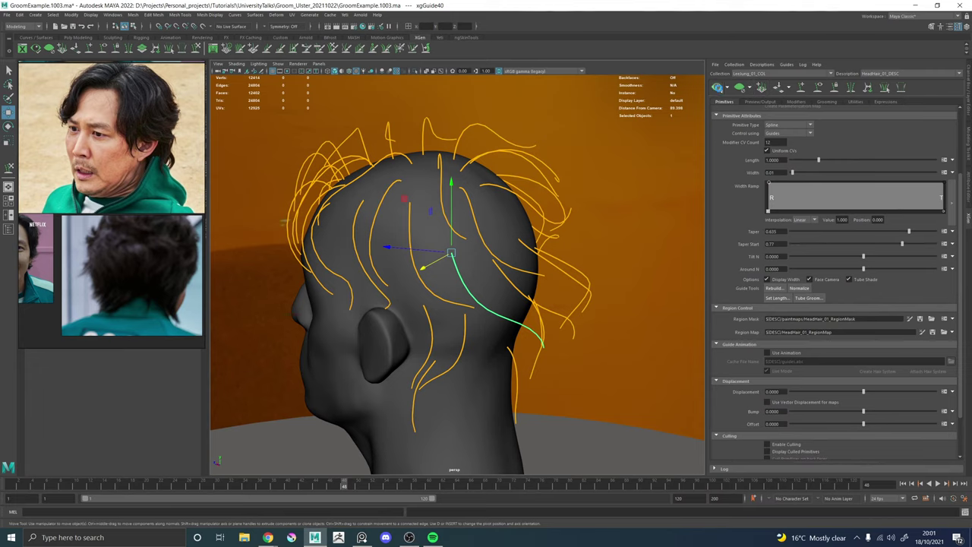
Generate the hair preview to check the flow on the back of the head, and clear the preview to compare the guides.
alt+drag(553, 254, 465, 248)
alt+right_drag(464, 248, 450, 260)
alt+drag(443, 261, 474, 327)
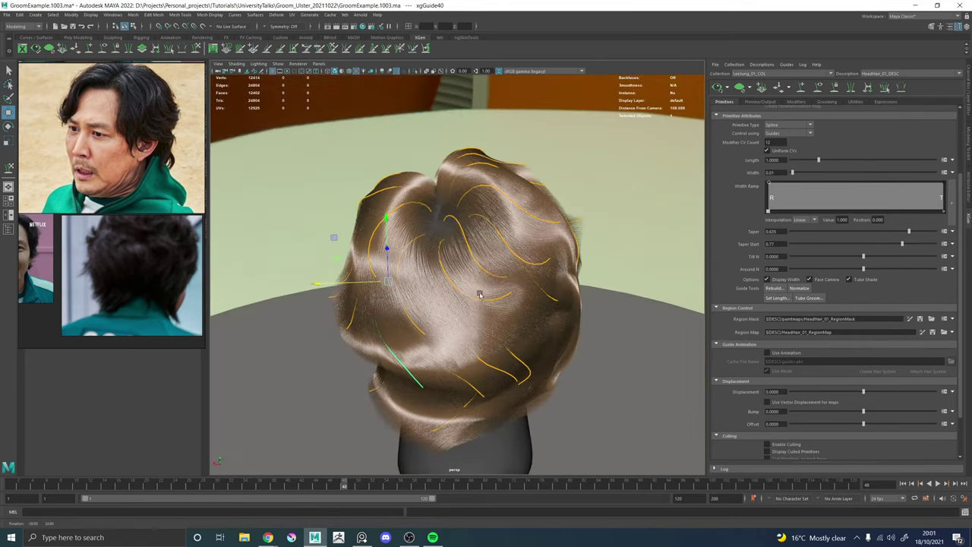
click(739, 86)
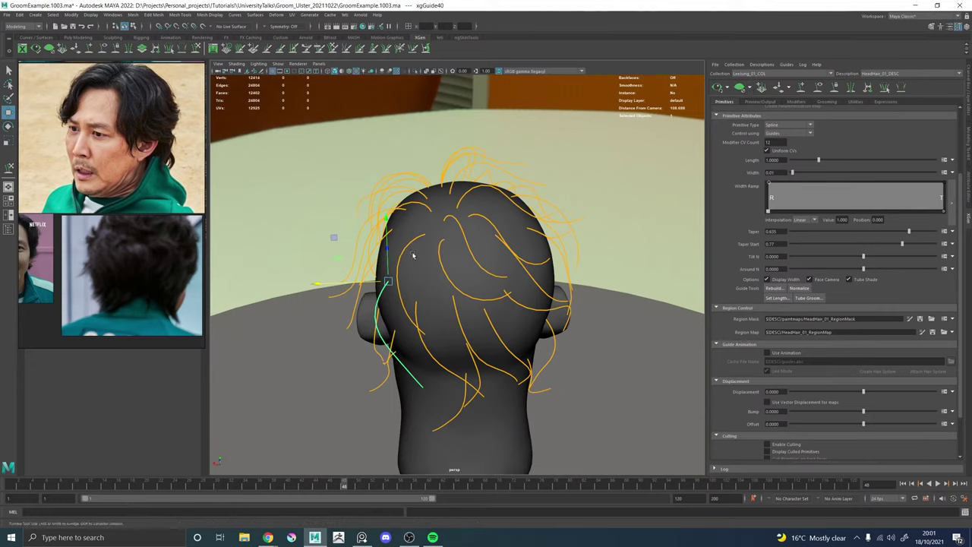
alt+drag(485, 251, 537, 247)
alt+right_drag(537, 247, 550, 256)
alt+drag(550, 255, 600, 244)
Update the hair preview and examine the parting, hairline and fringe from the front.
click(717, 87)
alt+right_drag(516, 251, 460, 245)
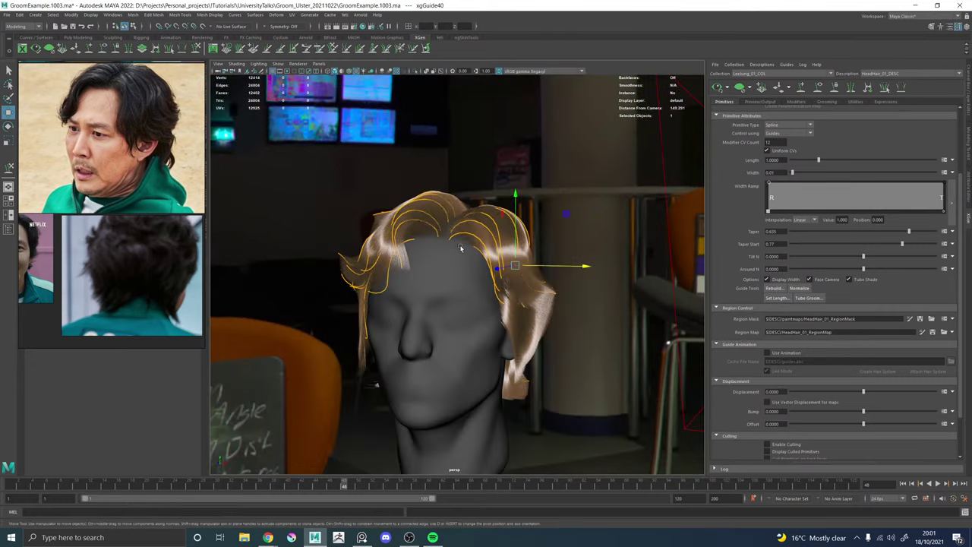
alt+drag(460, 246, 483, 251)
alt+middle_drag(483, 251, 479, 284)
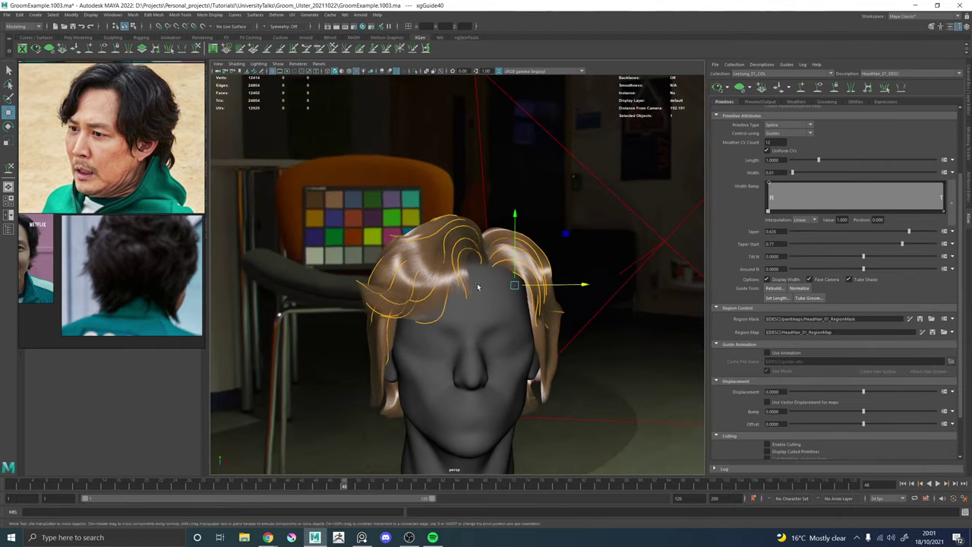
alt+right_drag(478, 284, 598, 336)
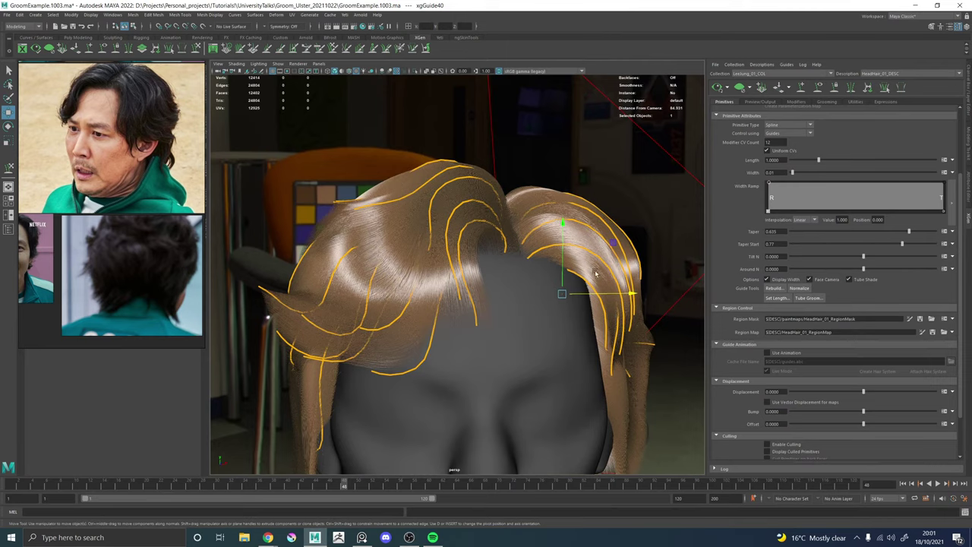
alt+drag(596, 274, 437, 212)
alt+middle_drag(436, 213, 441, 219)
alt+right_drag(441, 218, 494, 262)
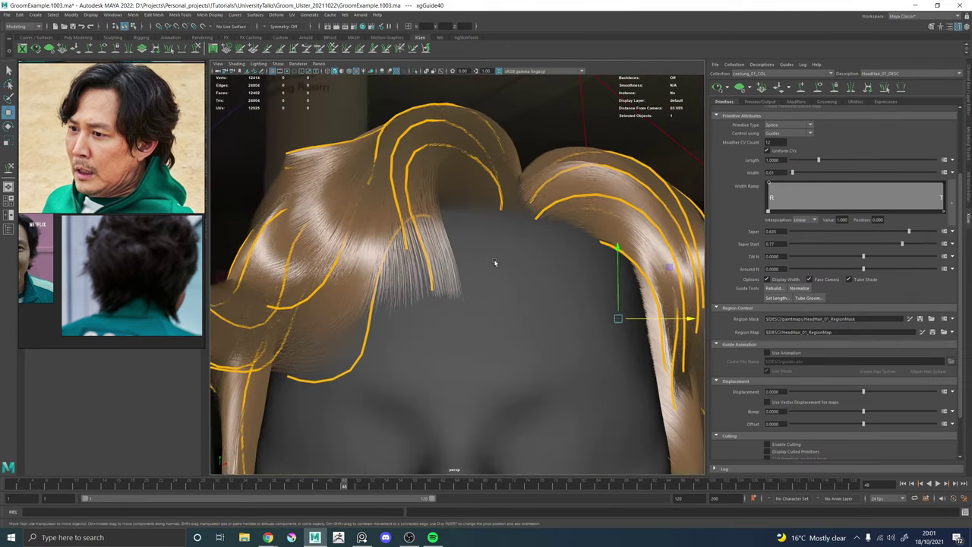
alt+drag(494, 262, 524, 279)
Bring the smiling front-facing portrait into view on the reference board and enlarge it for comparison.
scroll(99, 210, down, 4)
middle_drag(143, 98, 151, 171)
scroll(151, 171, up, 5)
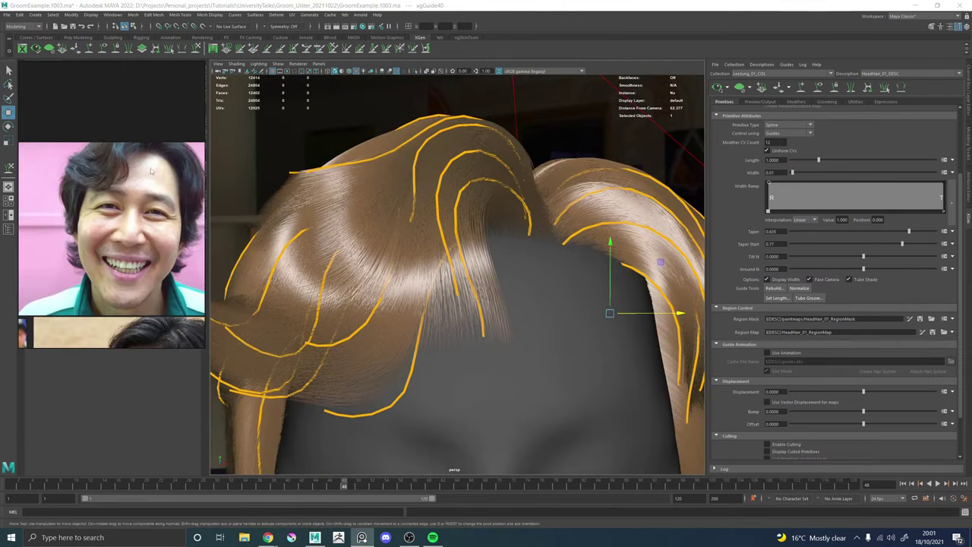
scroll(581, 262, down, 5)
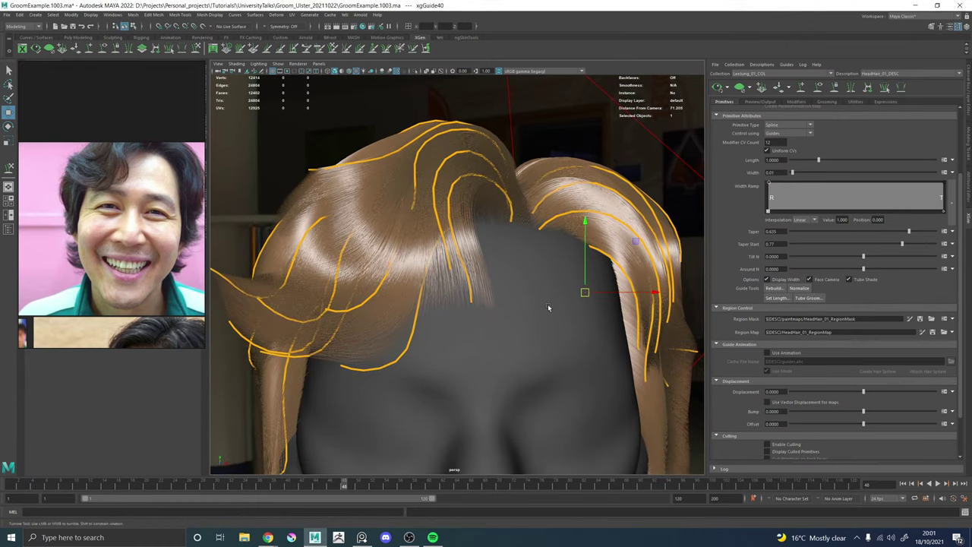
Deselect the guide and save the scene.
alt+drag(549, 308, 531, 309)
click(501, 119)
scroll(497, 161, down, 5)
key(q)
key(ctrl+s)
key(w)
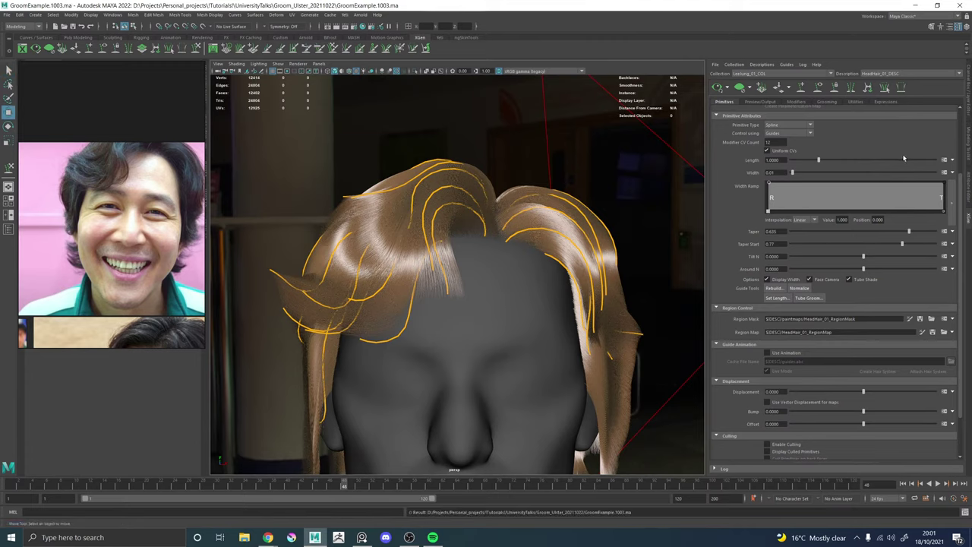
Add a Clumping modifier to the head hair and save its clumping maps with points generated at density 1.0.
click(795, 102)
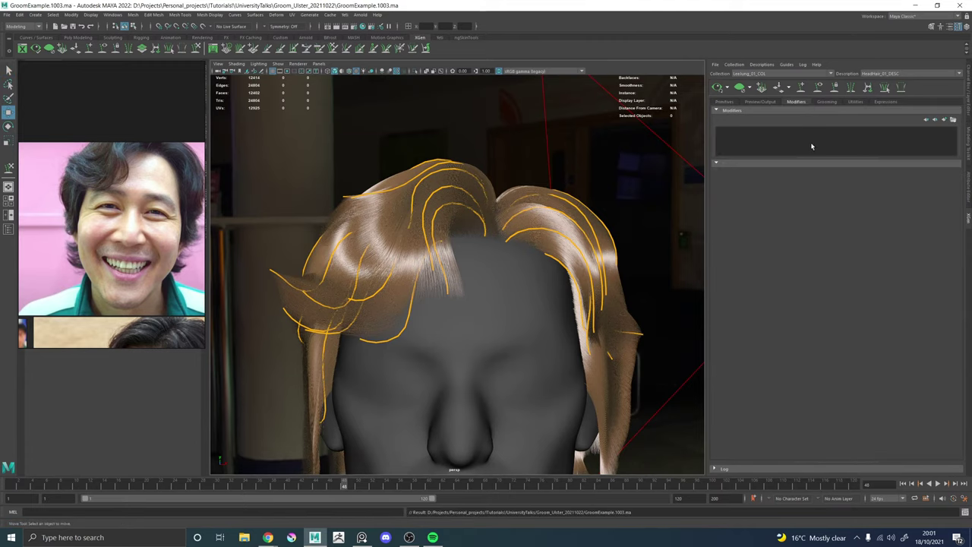
click(944, 122)
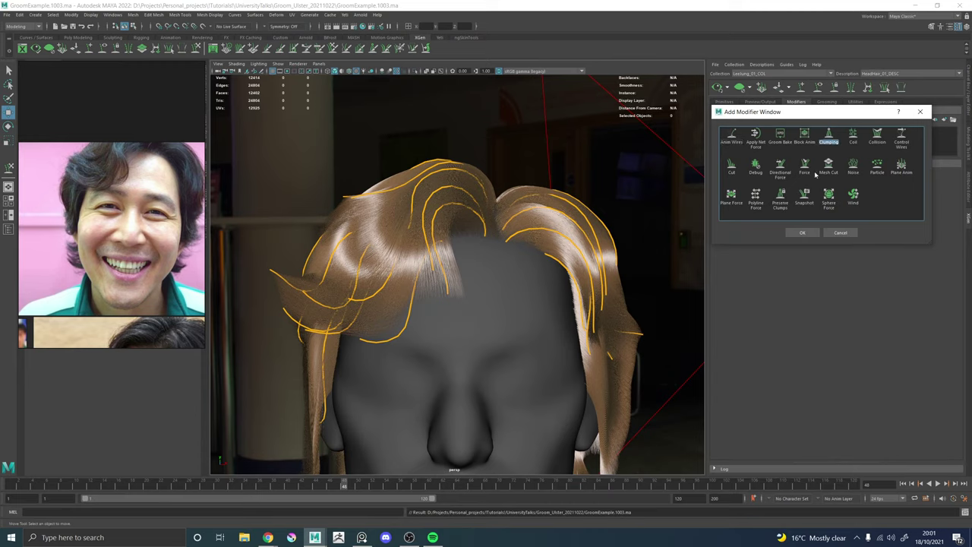
click(802, 232)
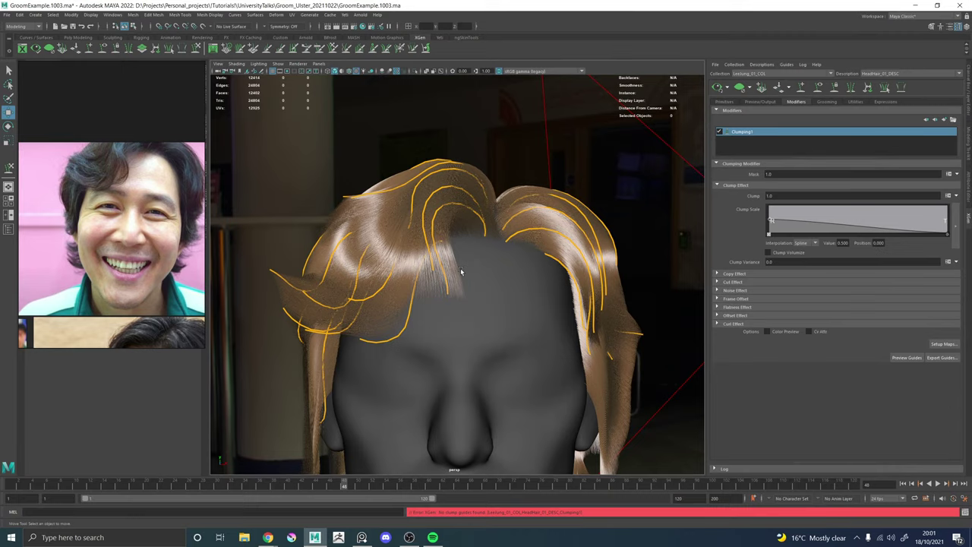
click(942, 344)
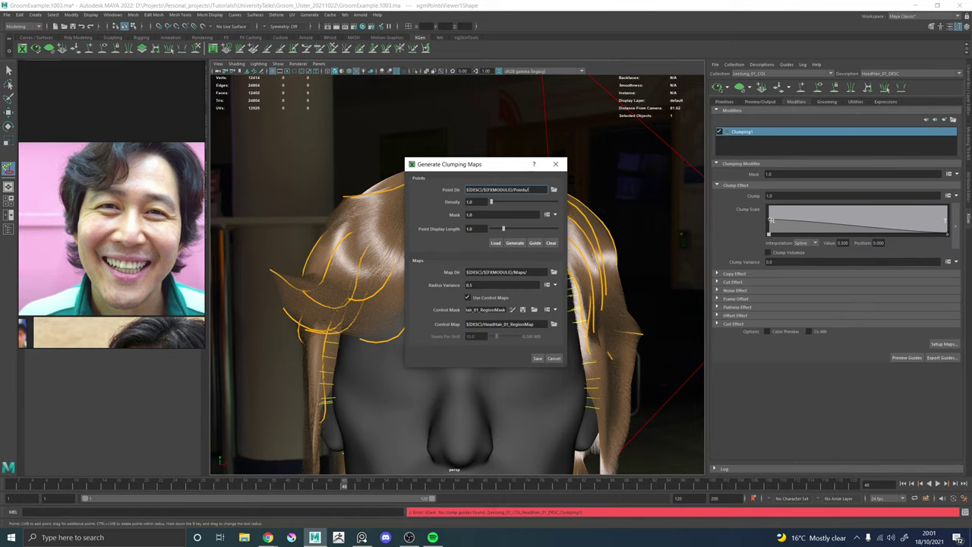
click(538, 357)
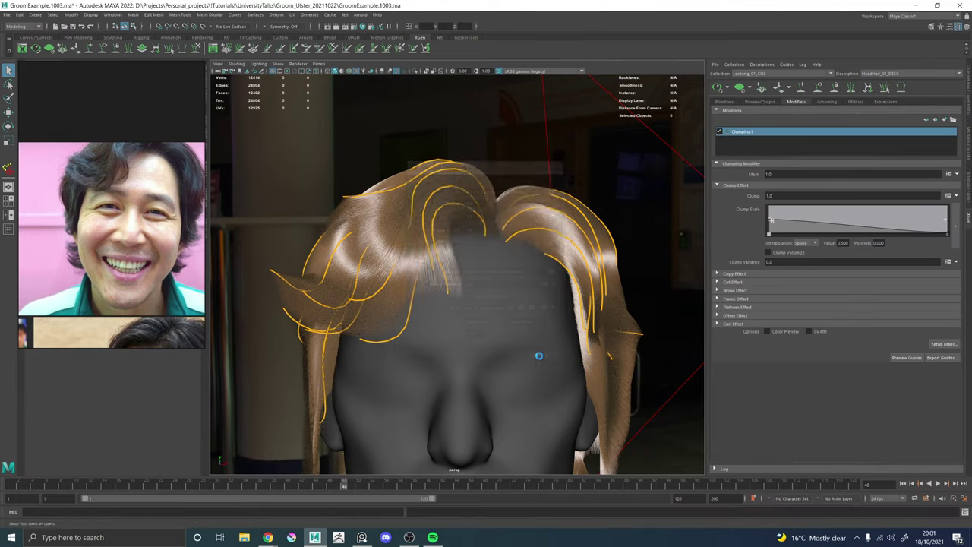
Inspect the clumped strands up close and set the hair's Modifier CV Count to 16.
alt+drag(536, 354, 444, 276)
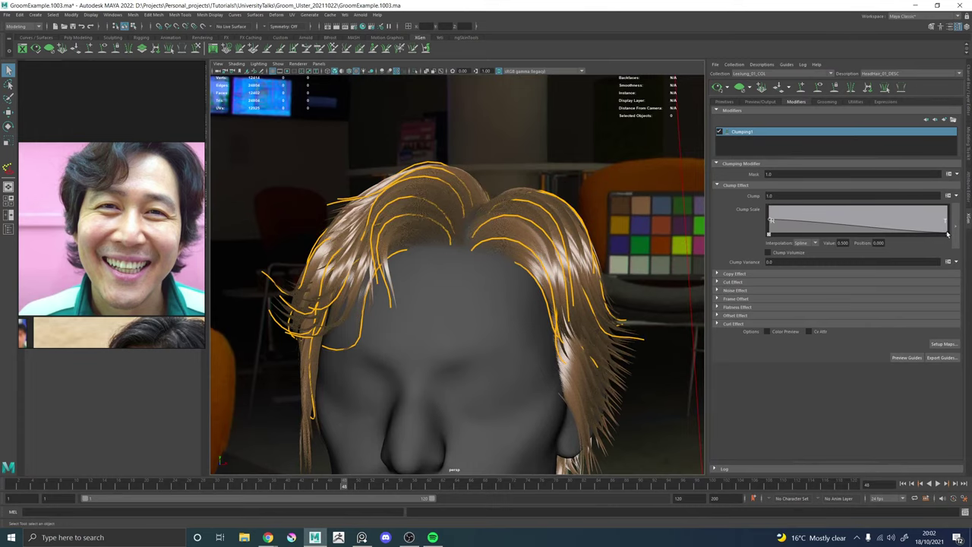
alt+drag(672, 193, 593, 183)
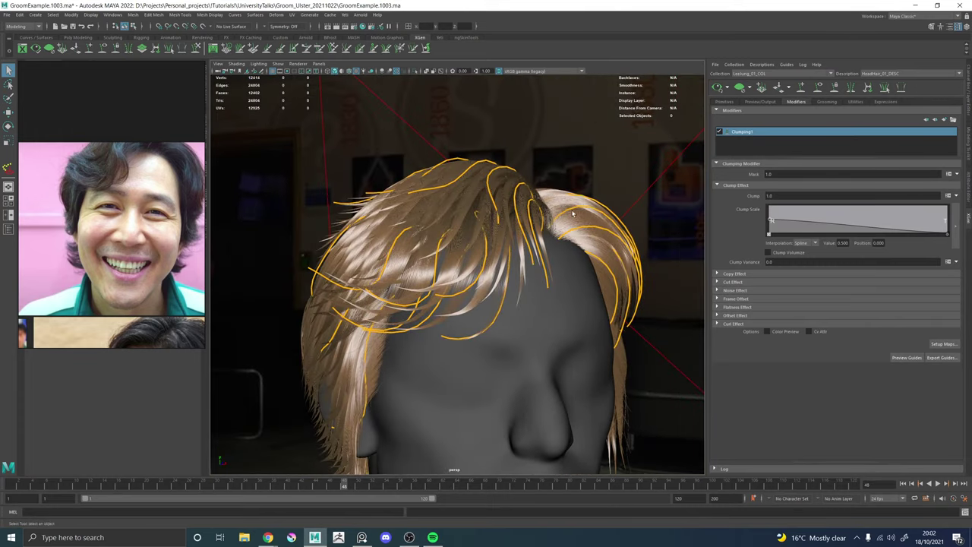
alt+middle_drag(573, 213, 561, 161)
scroll(509, 230, up, 5)
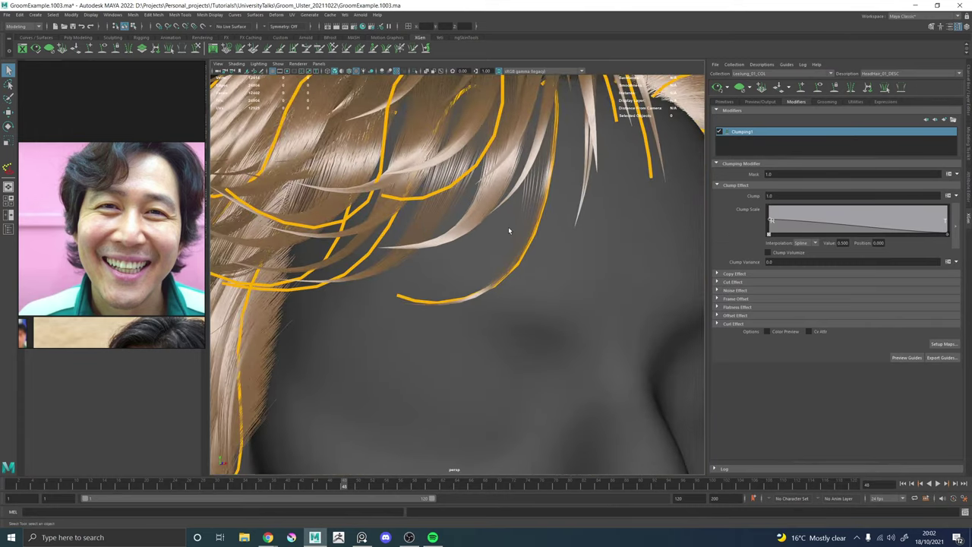
click(735, 102)
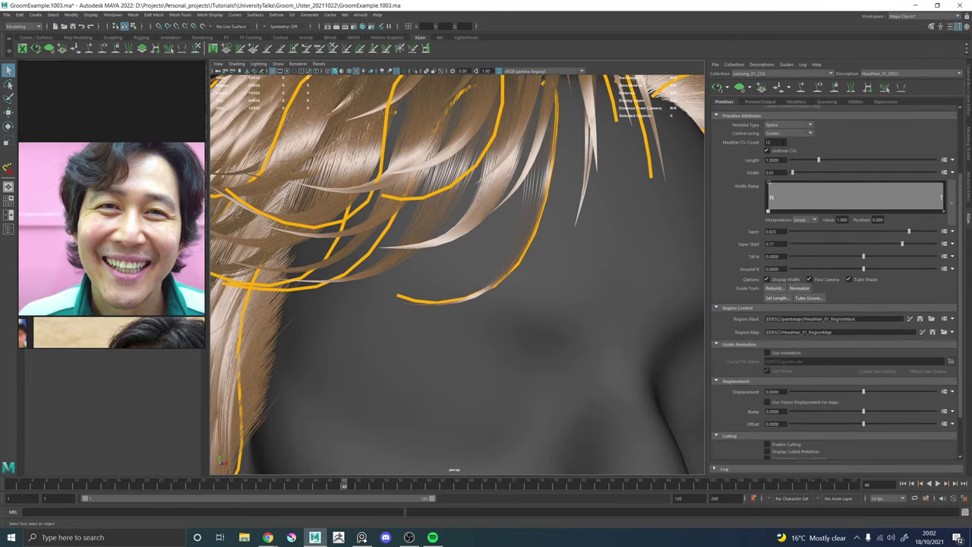
text(16)
key(Return)
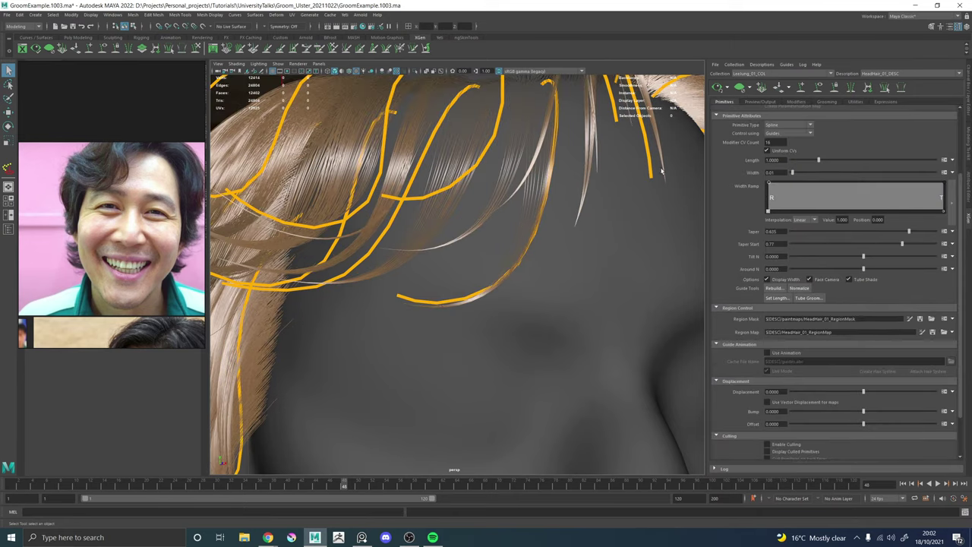
scroll(491, 213, down, 6)
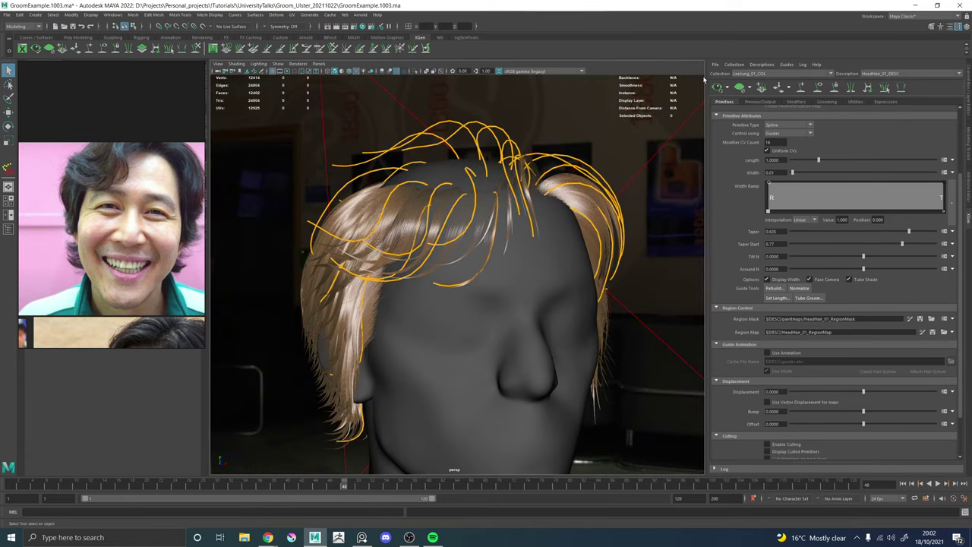
Turn off the preview limit to only primitives in the view and check the hair around the whole head.
click(762, 102)
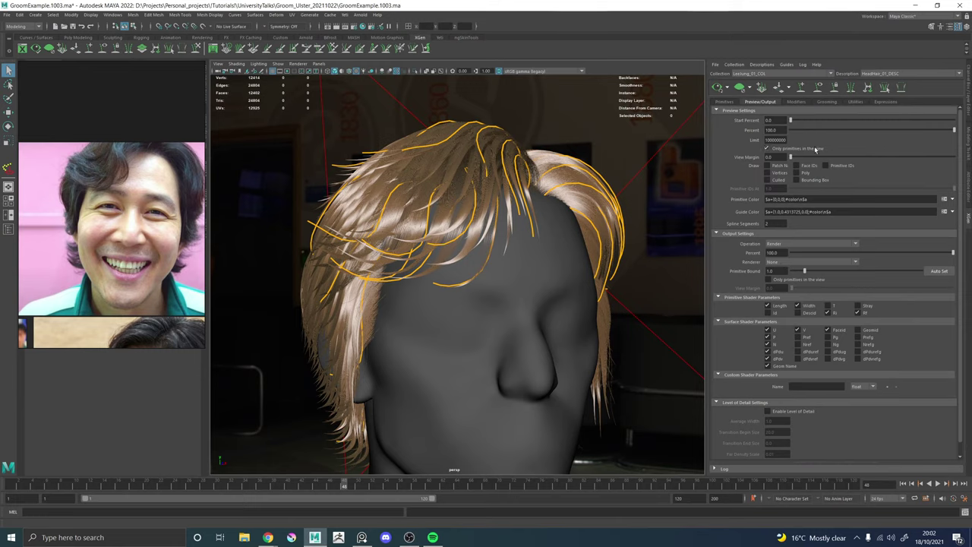
click(782, 150)
alt+drag(456, 189, 485, 191)
alt+right_drag(485, 191, 334, 202)
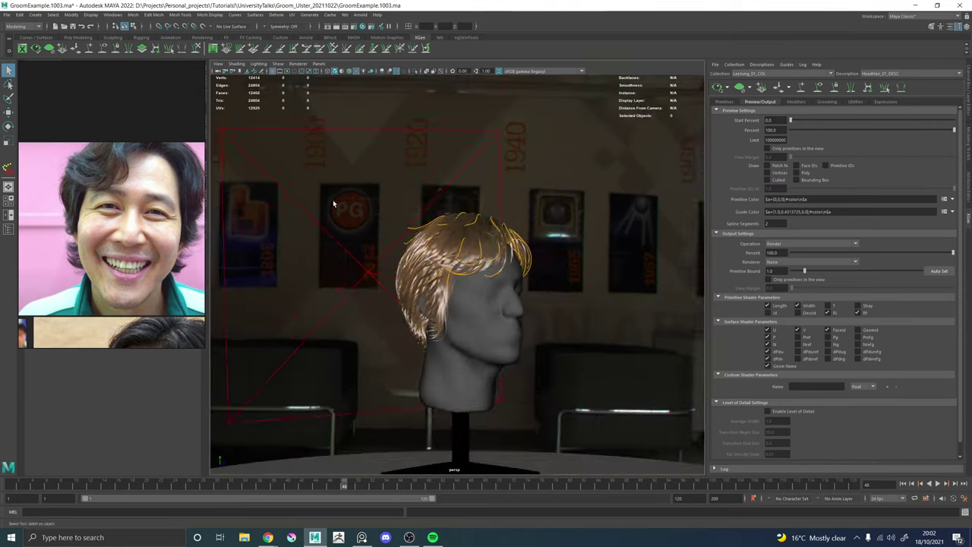
alt+drag(334, 202, 430, 210)
alt+right_drag(430, 211, 492, 211)
alt+drag(492, 211, 637, 263)
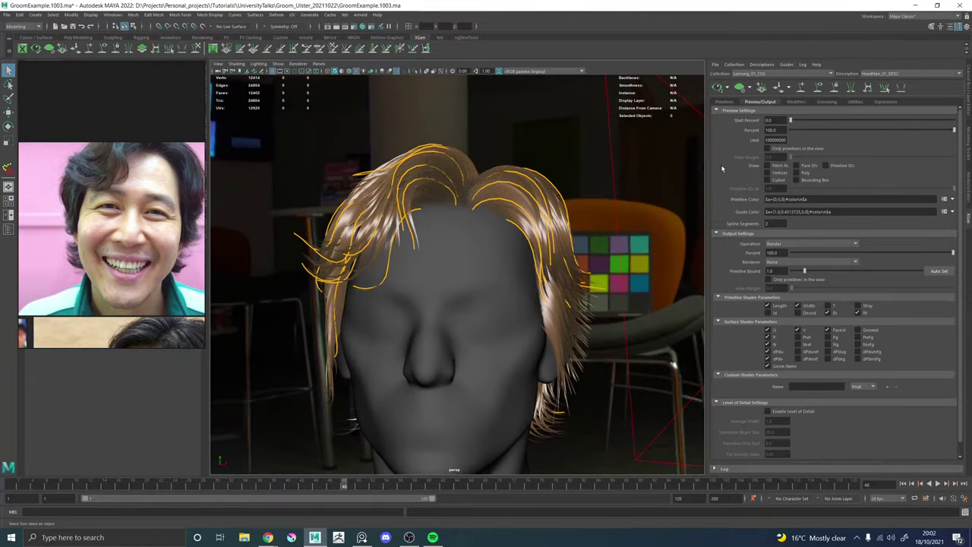
Add a point near the root of the Clumping modifier's Clump Scale ramp and place it at position 0.184, value 0.347.
click(797, 101)
click(807, 227)
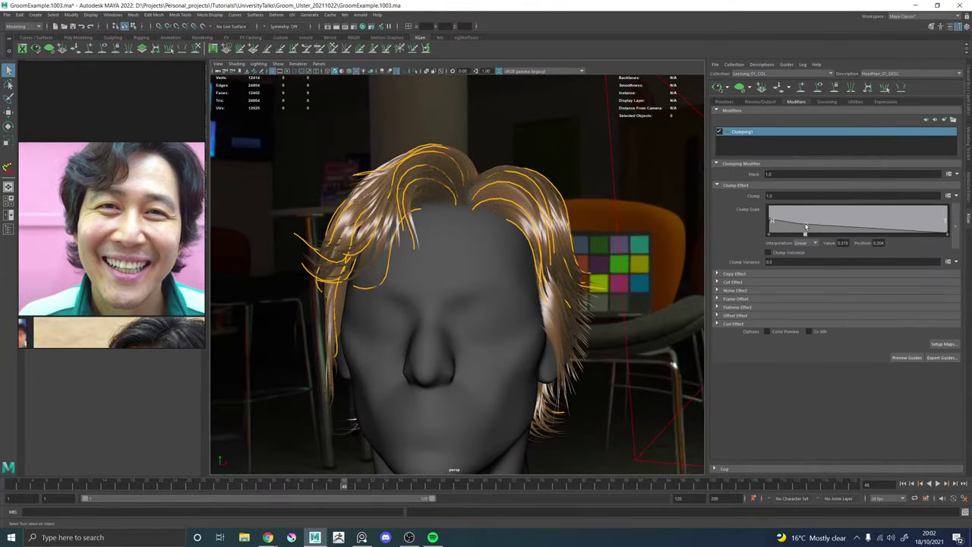
alt+right_drag(522, 224, 486, 178)
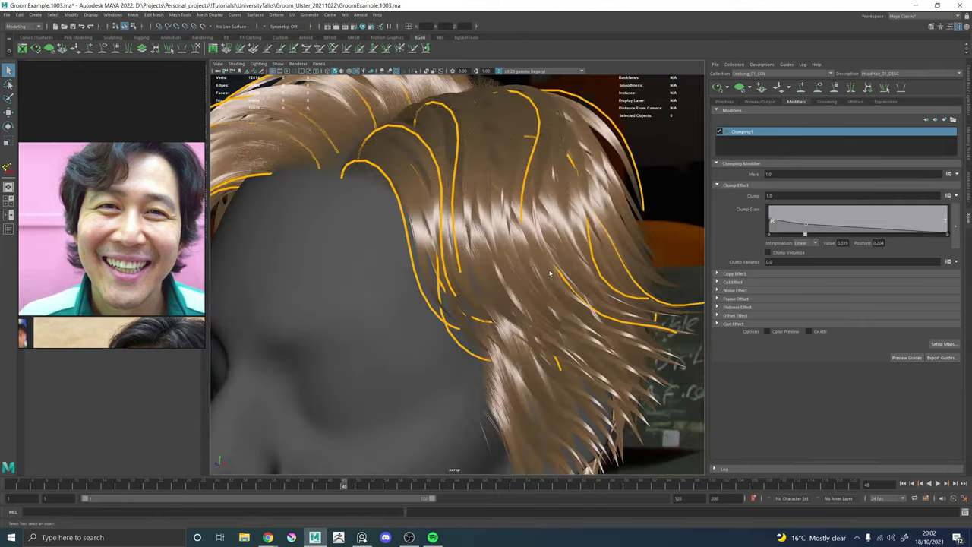
alt+drag(485, 178, 477, 230)
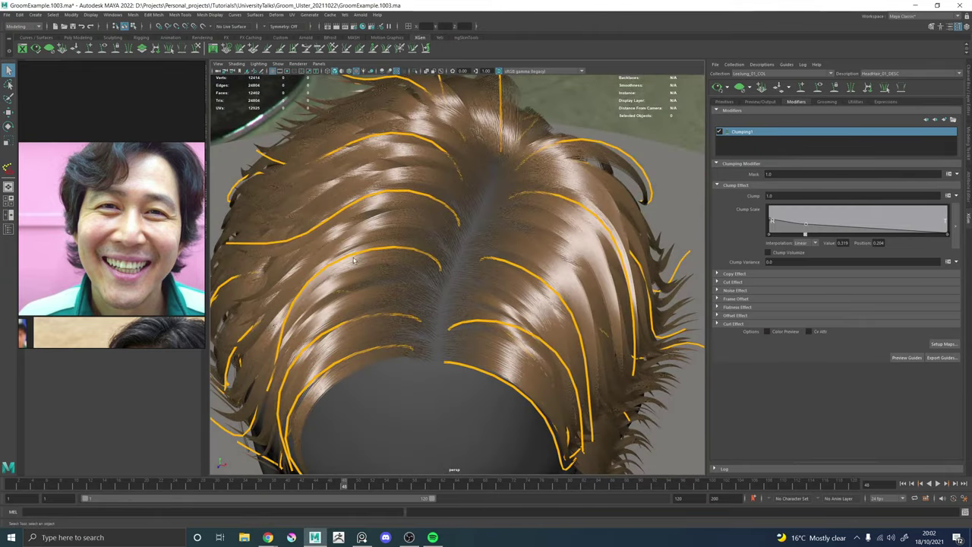
alt+drag(228, 282, 762, 299)
drag(807, 226, 798, 226)
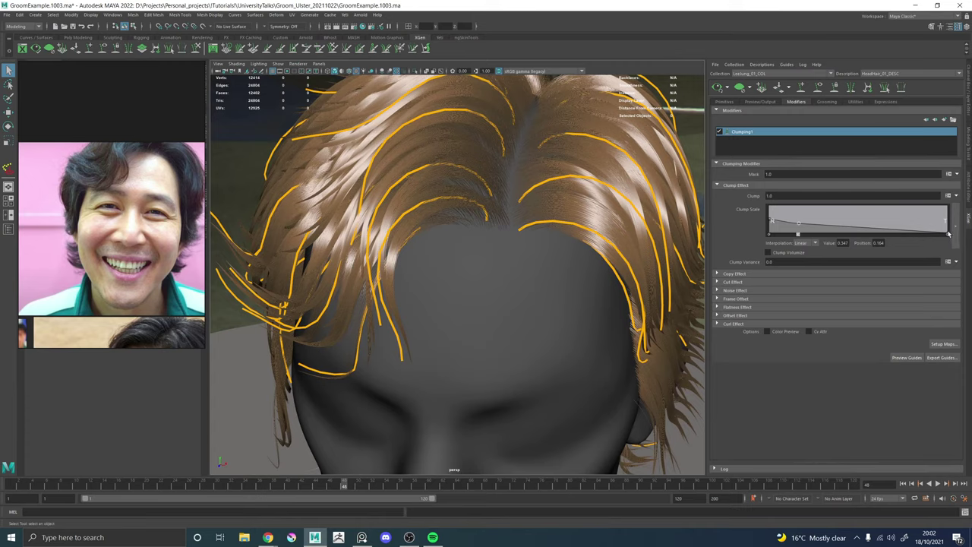
Try a value of 0.167 for the tip point of the Clump Scale ramp and return it to 0.000.
drag(948, 233, 954, 231)
alt+right_drag(473, 243, 447, 289)
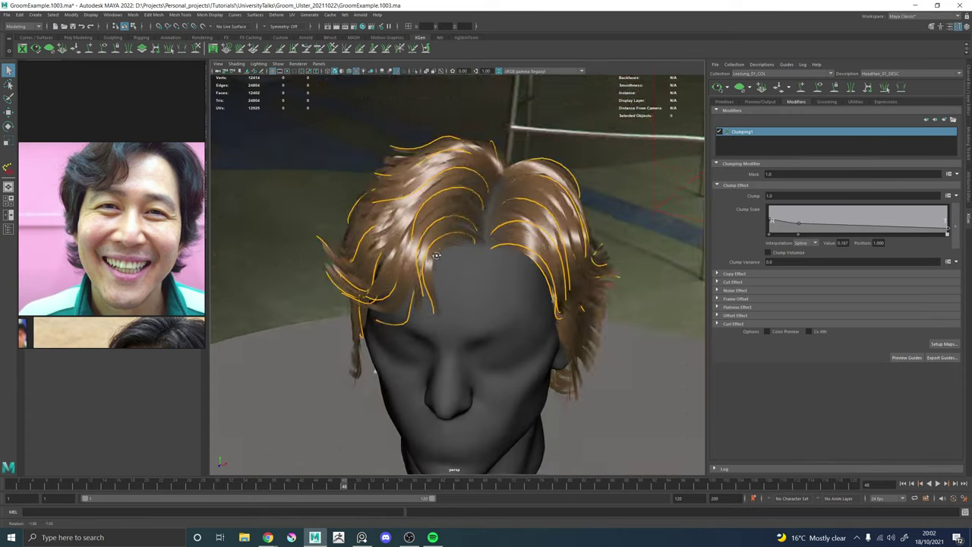
alt+drag(447, 289, 461, 234)
alt+middle_drag(461, 233, 512, 115)
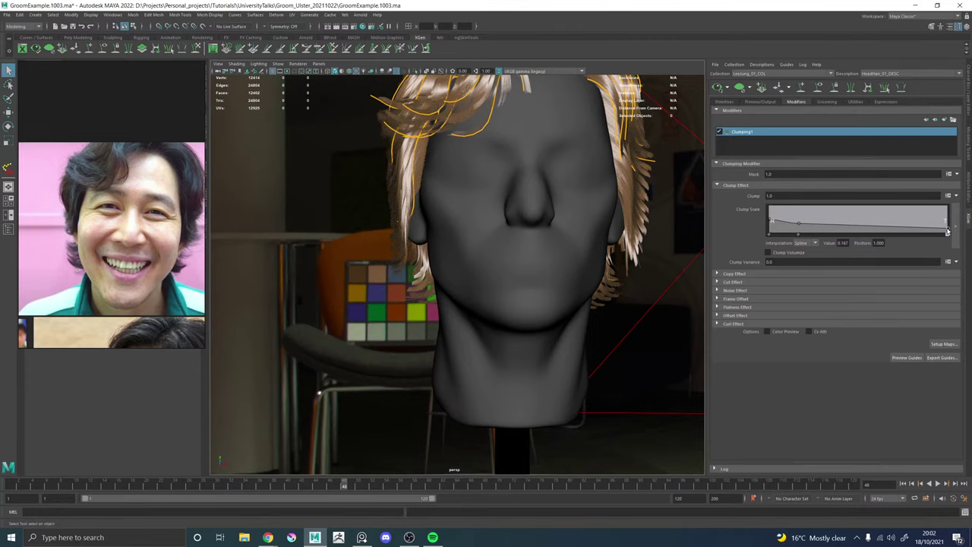
drag(947, 231, 948, 238)
alt+middle_drag(542, 200, 523, 278)
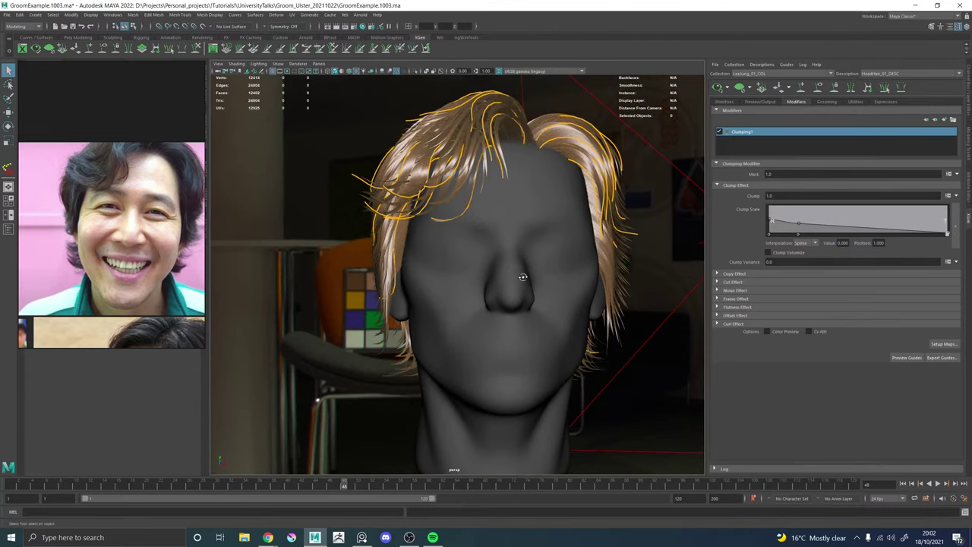
Generate the first Clumping modifier's points at density 0.5, save its maps, and check the hair from the back and front.
alt+drag(523, 277, 36, 291)
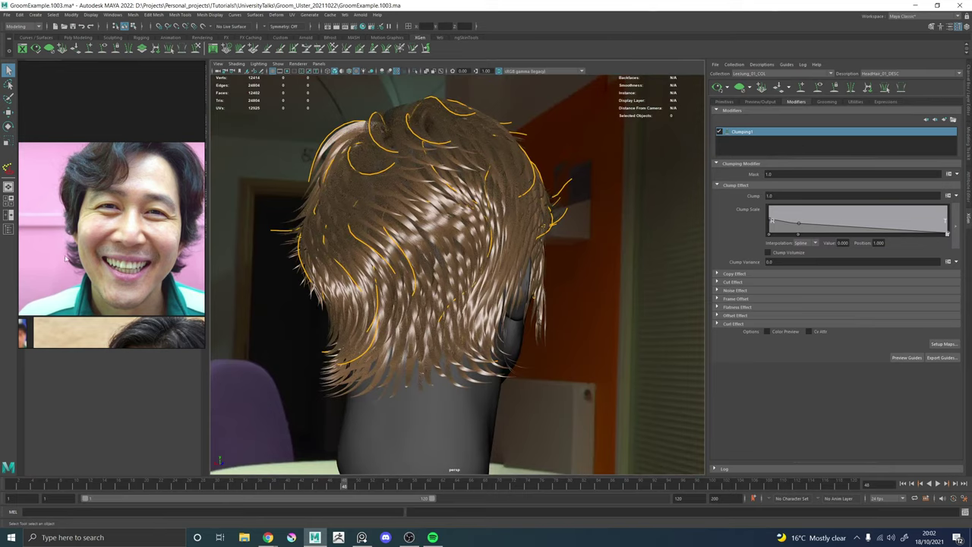
click(943, 344)
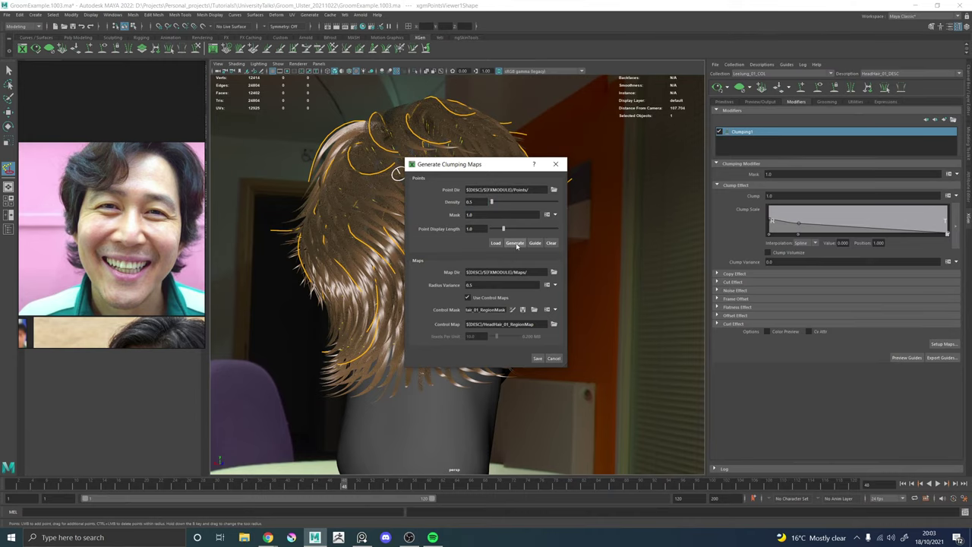
click(537, 358)
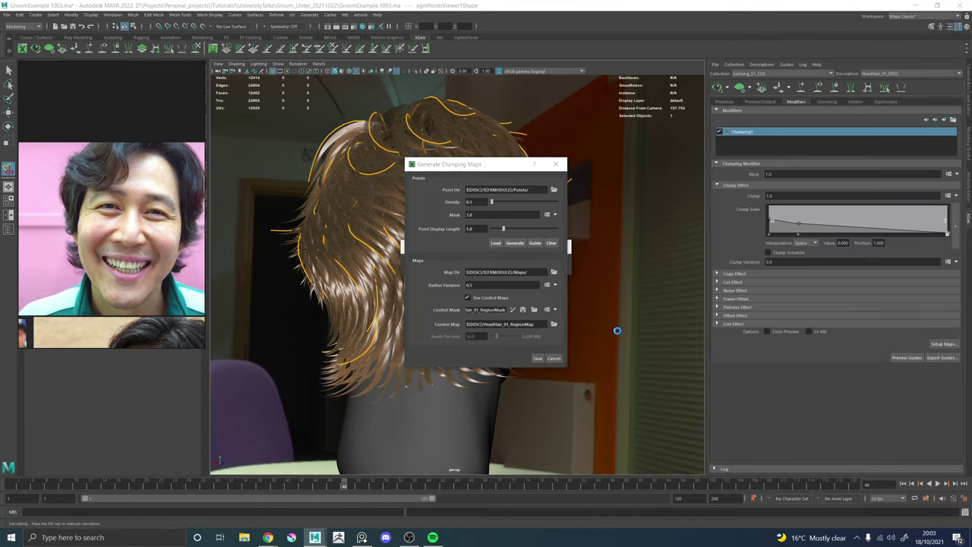
alt+drag(643, 324, 500, 314)
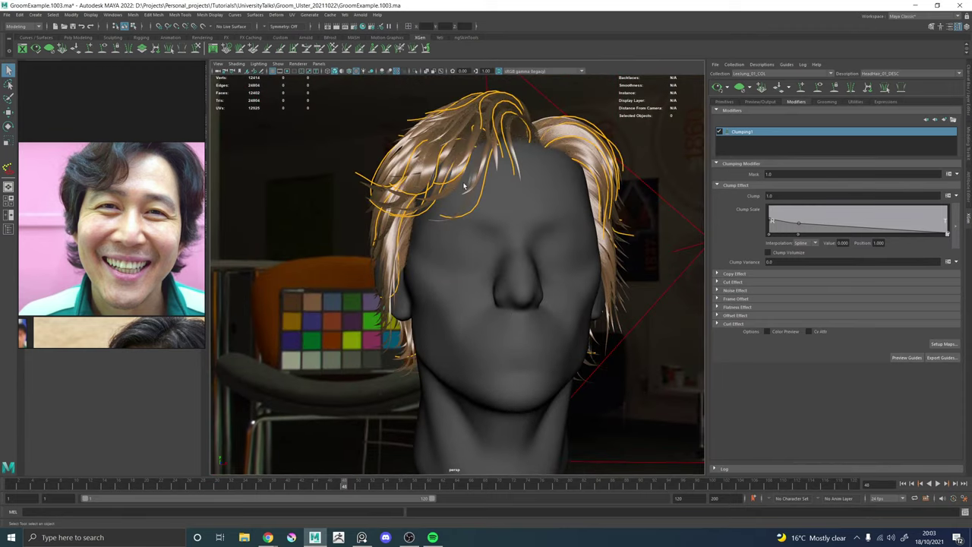
Save the first Clumping modifier's maps again at density 0.5 and inspect the fringe and sides up close.
alt+drag(464, 186, 453, 227)
click(943, 343)
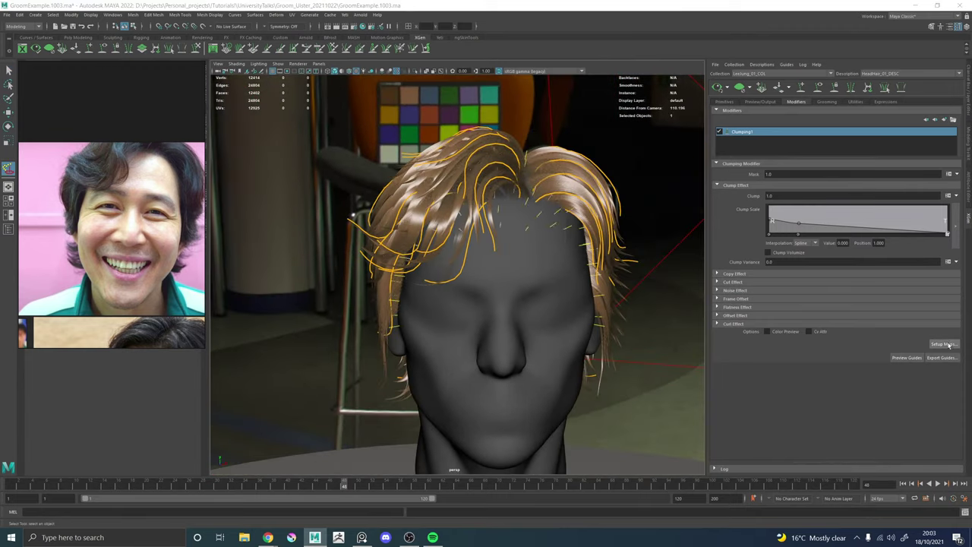
click(531, 358)
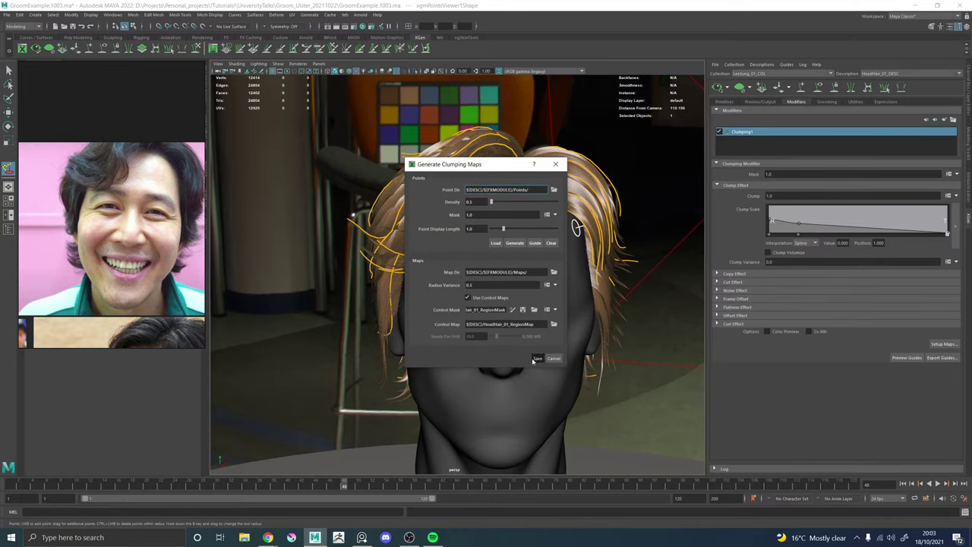
alt+drag(441, 330, 451, 297)
alt+right_drag(451, 297, 486, 238)
alt+middle_drag(486, 239, 453, 272)
alt+drag(453, 272, 432, 215)
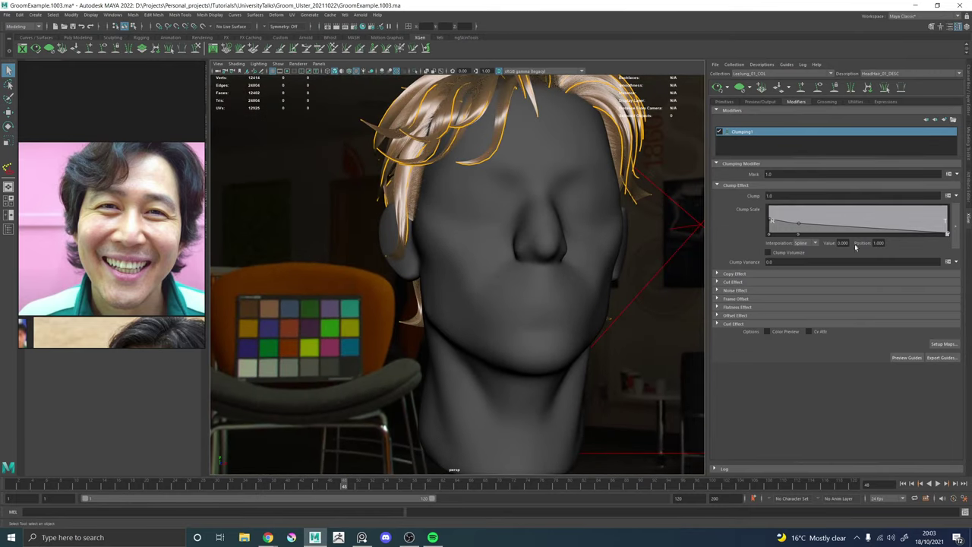
Set the first Clumping modifier's point density to 0.75, generate the points, and save the clumping maps.
click(942, 344)
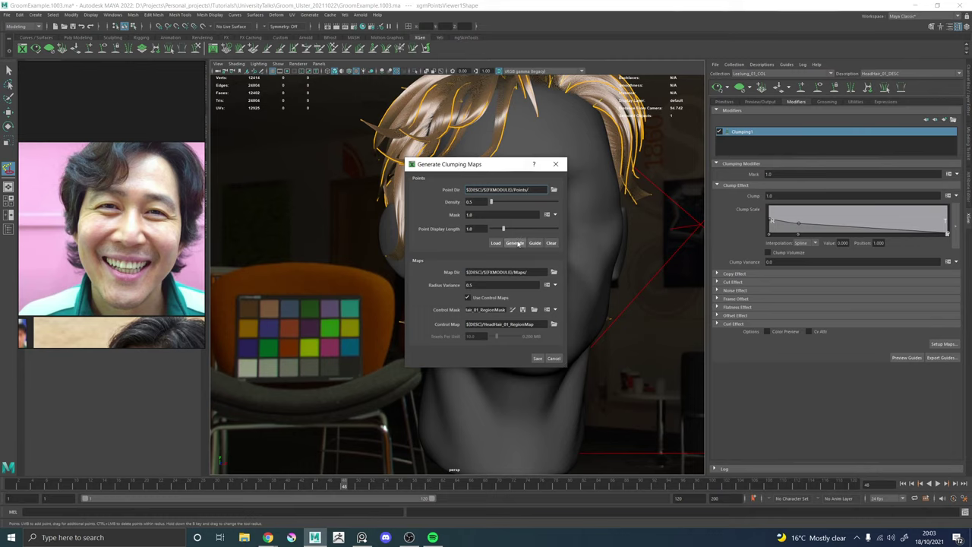
key(Tab)
text(0.2)
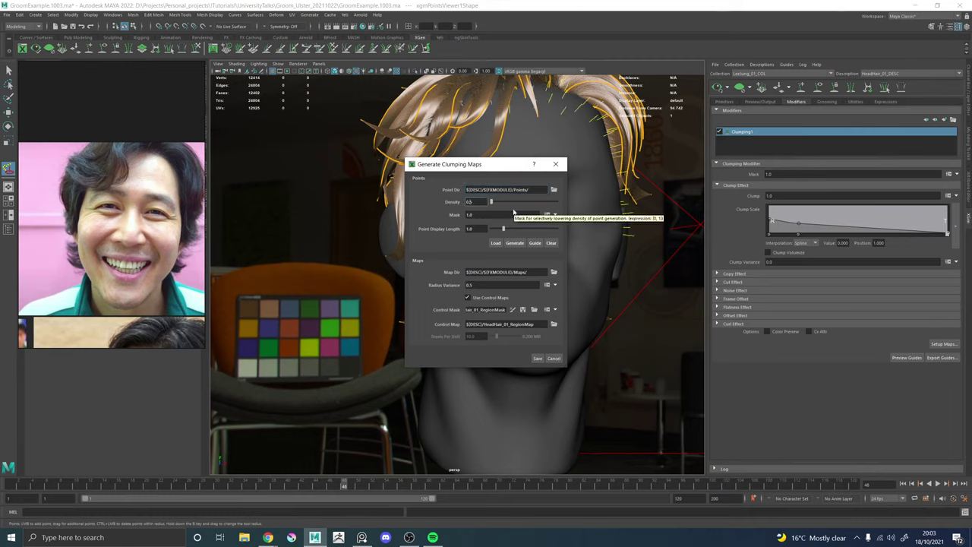
key(BackSpace)
text(75)
key(Return)
click(518, 243)
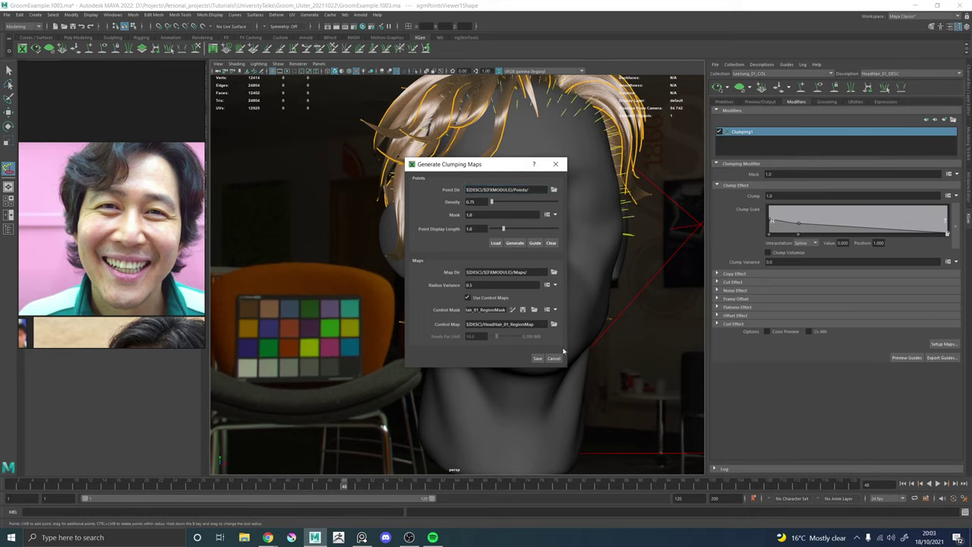
click(538, 358)
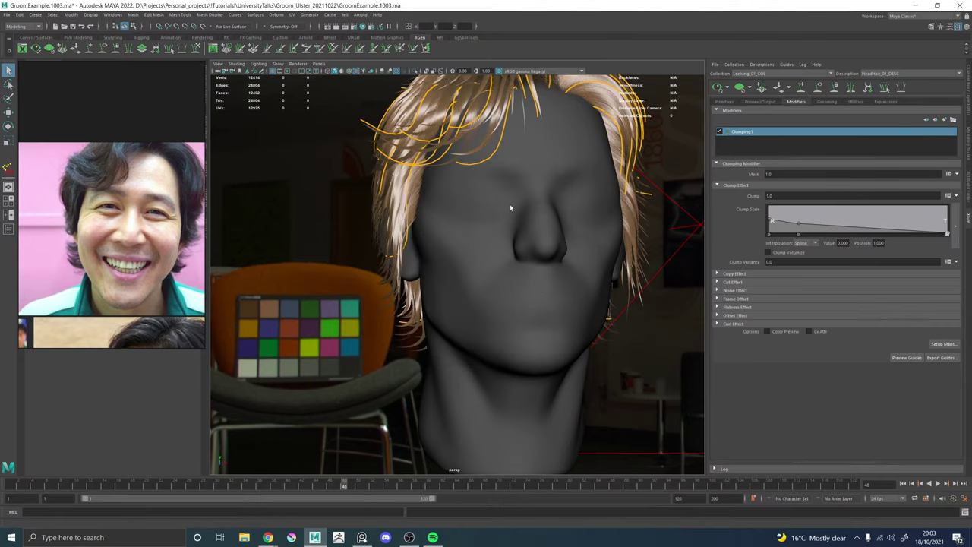
alt+drag(510, 203, 533, 284)
alt+middle_drag(584, 268, 560, 270)
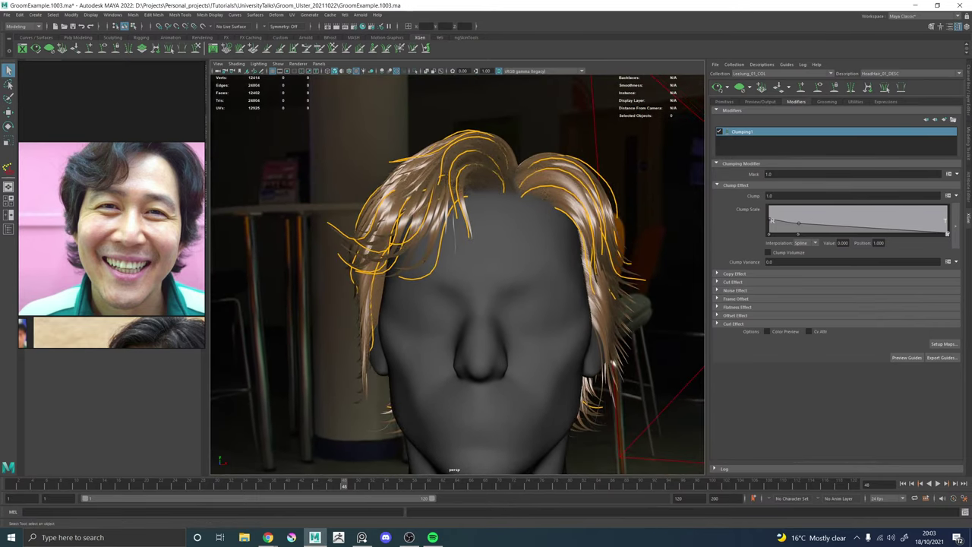
Add a second Clumping modifier to the head-hair description.
click(944, 121)
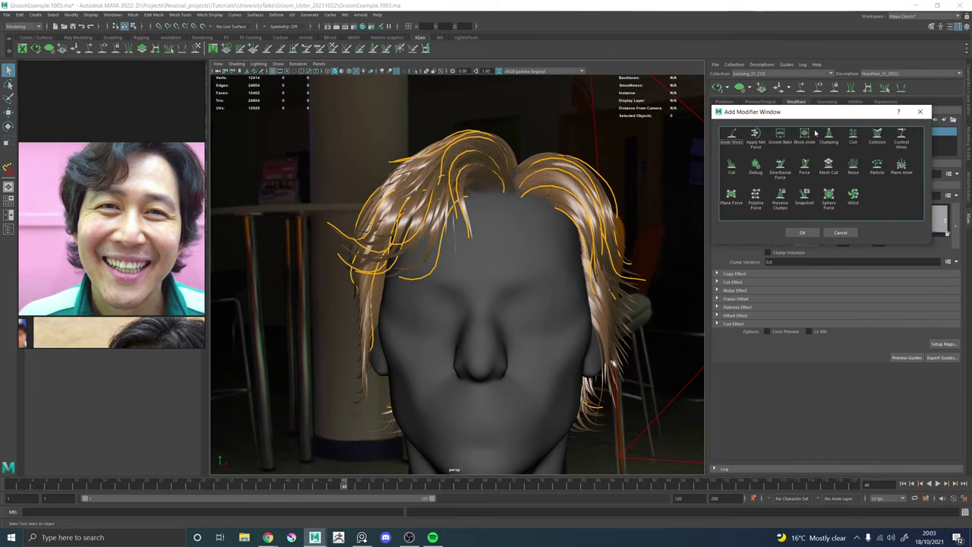
click(829, 137)
click(802, 232)
Generate the second Clumping modifier's points at density 3.0 and save its clumping maps.
click(943, 344)
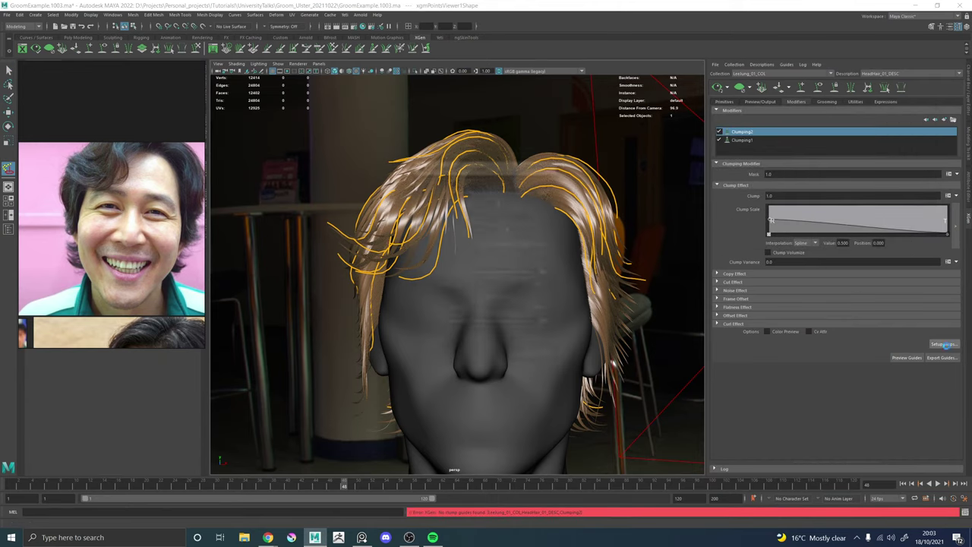
key(Tab)
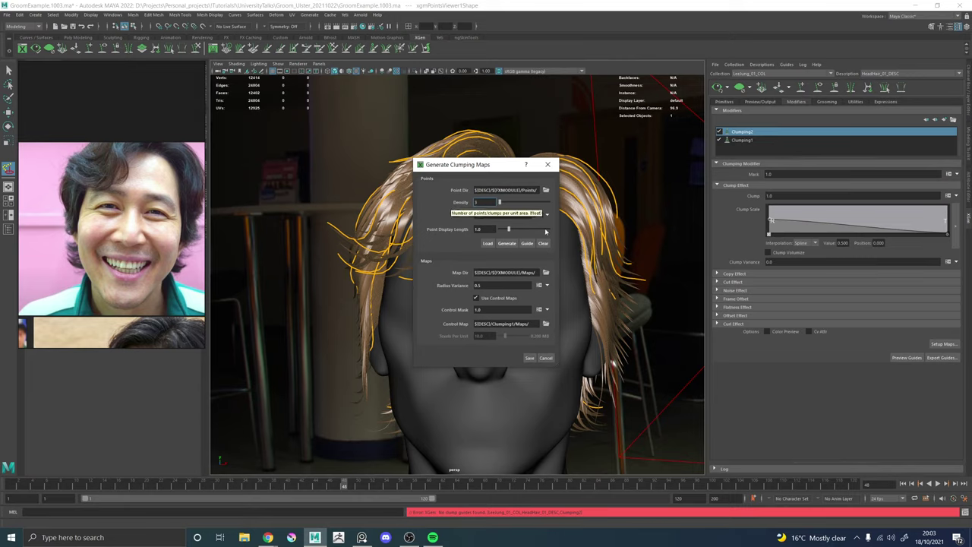
click(507, 243)
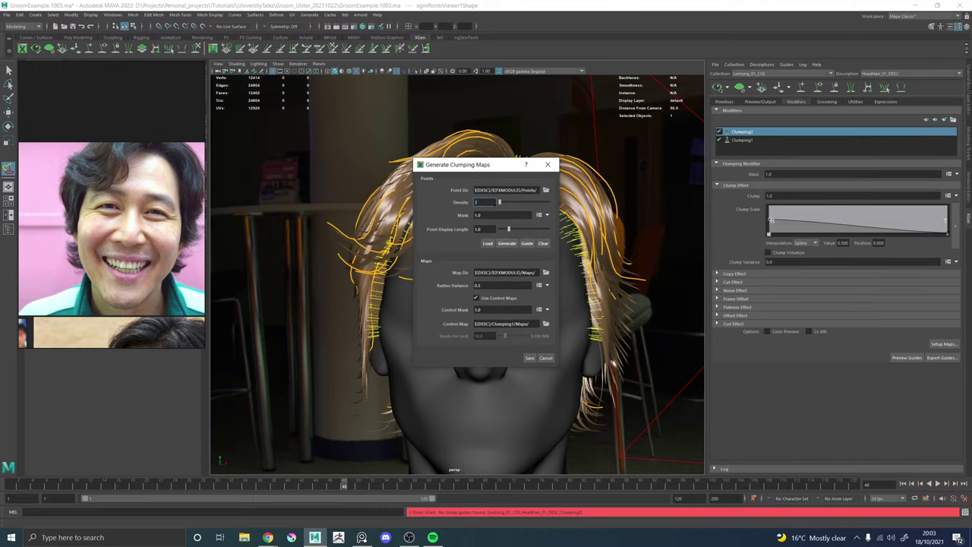
text(3)
key(Return)
click(507, 243)
click(529, 358)
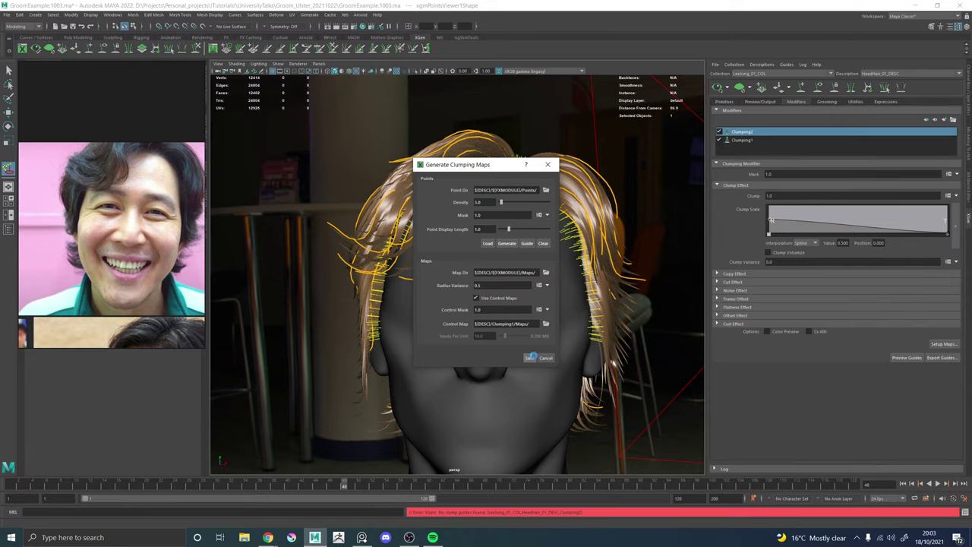
alt+drag(414, 284, 638, 232)
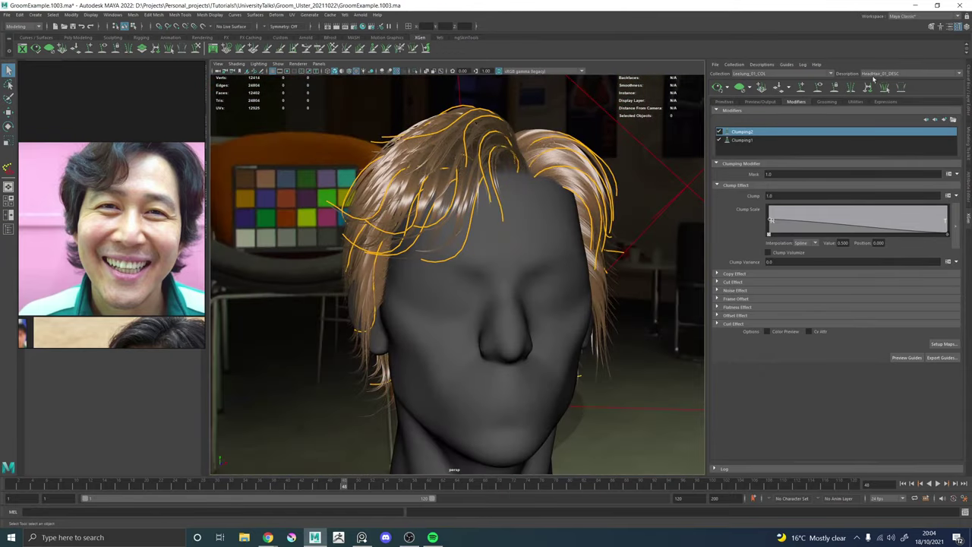
Add a Cut modifier and set its Amount expression to rand(0.0,0.2) * $cLength.
click(945, 121)
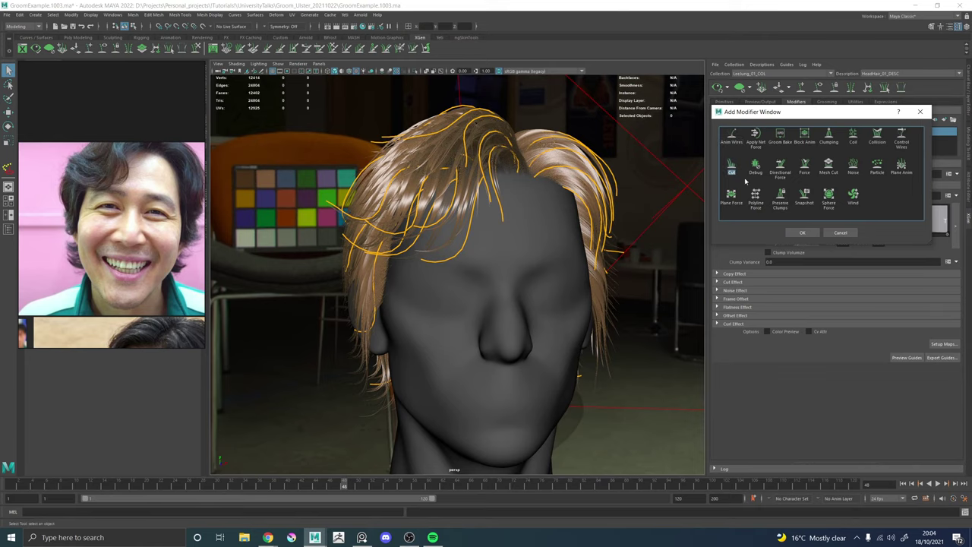
click(807, 234)
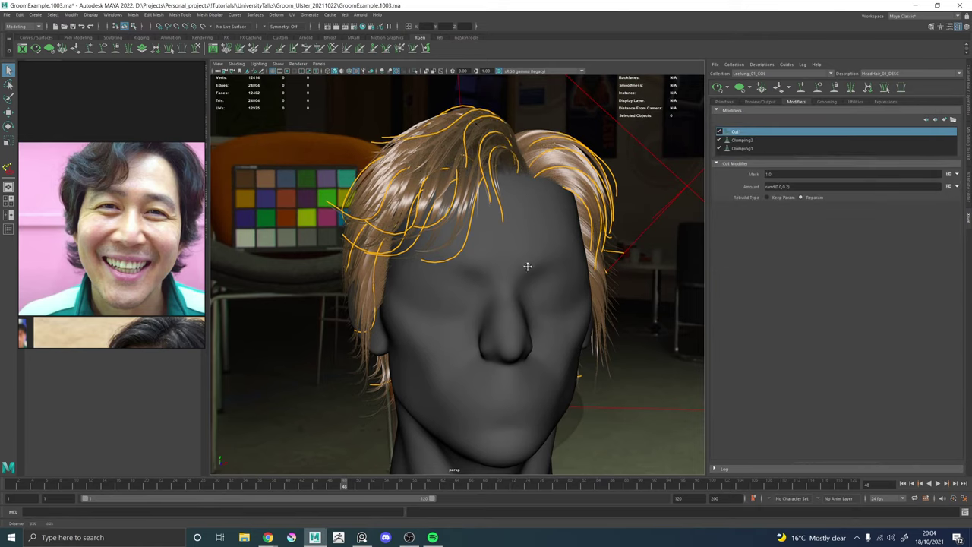
alt+right_drag(527, 265, 568, 309)
click(806, 186)
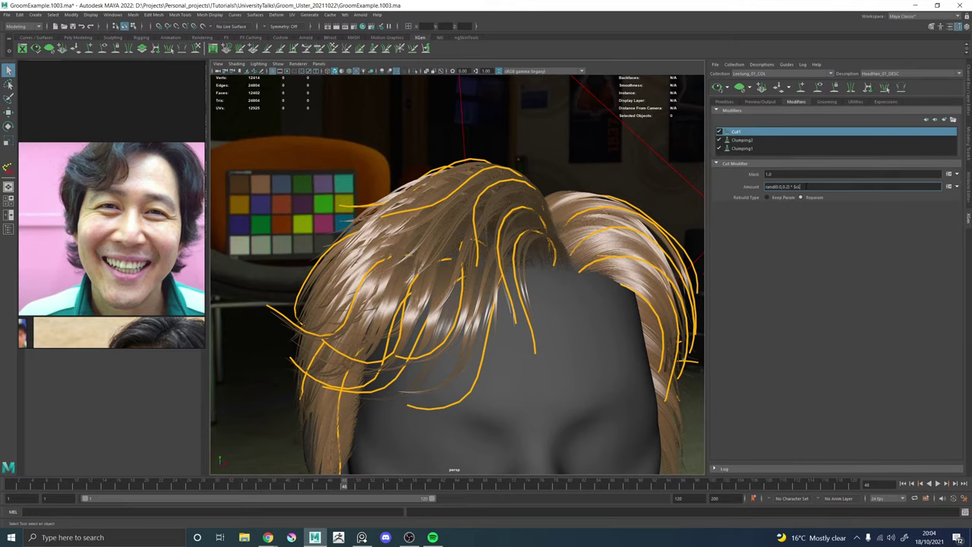
text(rand(0,0,0.2) * $cLength)
key(Return)
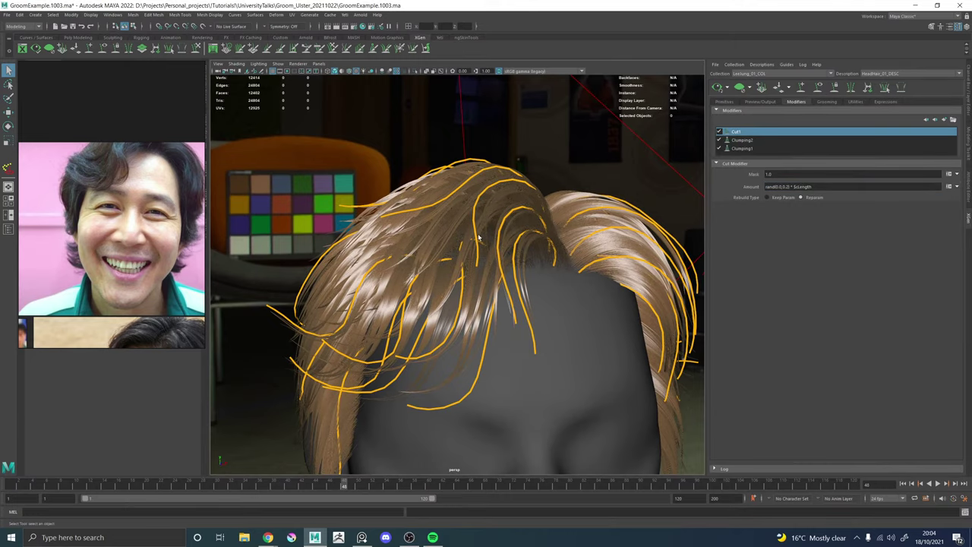
Examine the cut strand tips up close and try rand(0.0,0.5) * $cLength as the Cut modifier's Amount.
alt+middle_drag(434, 170, 442, 99)
alt+right_drag(442, 205, 494, 269)
alt+drag(495, 269, 466, 252)
alt+right_drag(466, 251, 549, 291)
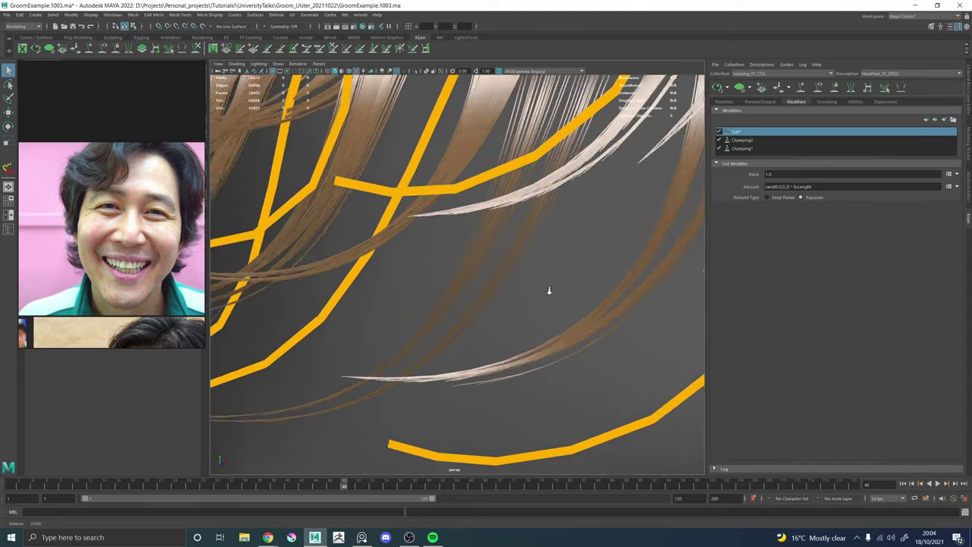
alt+drag(549, 291, 543, 235)
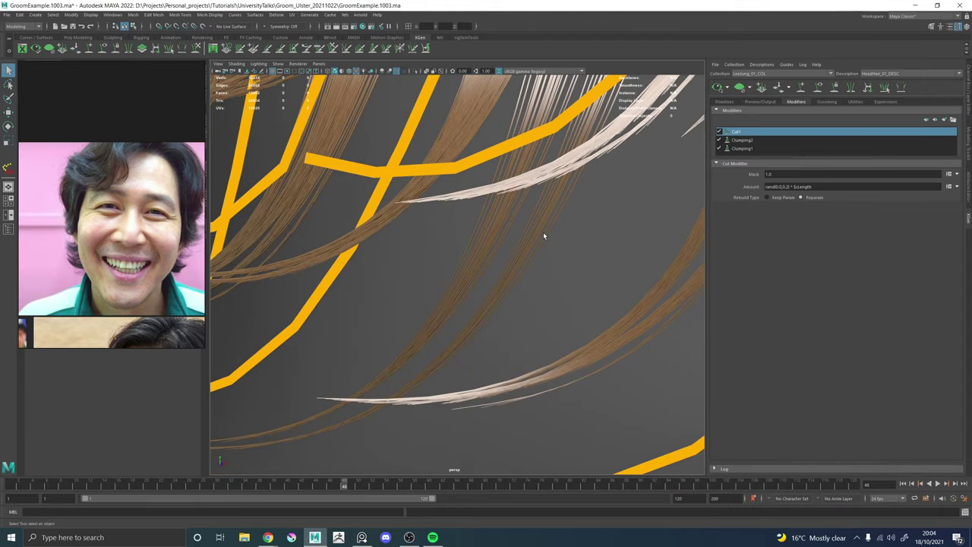
click(787, 187)
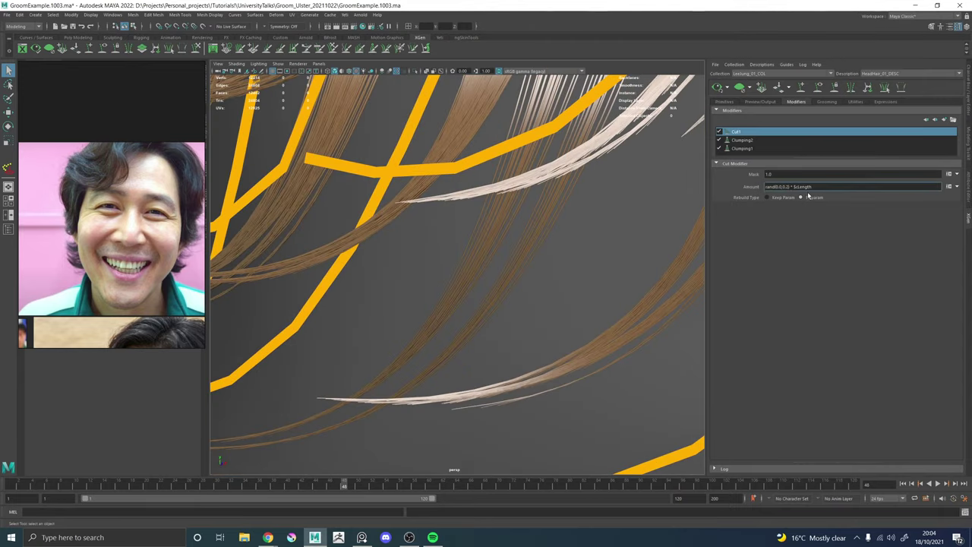
text(5)
key(Return)
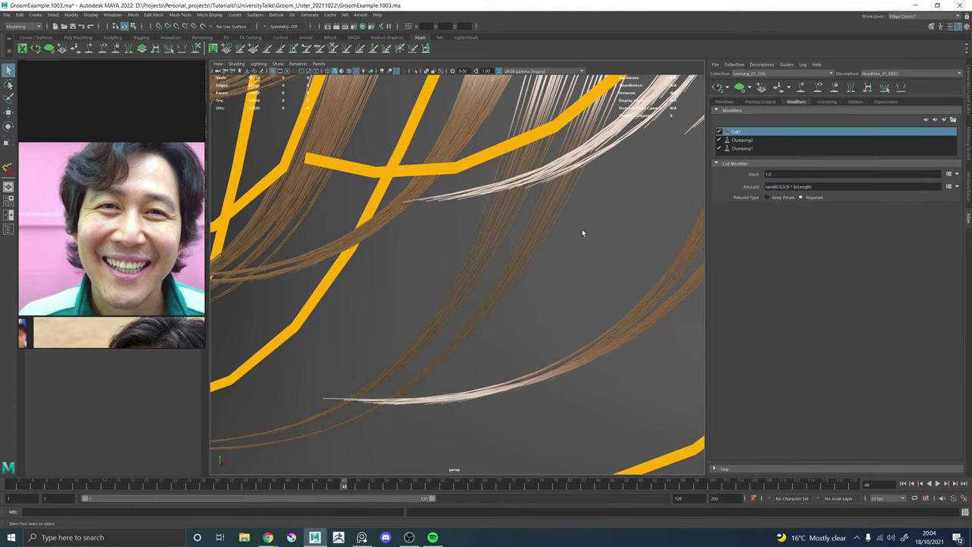
alt+right_drag(582, 232, 545, 299)
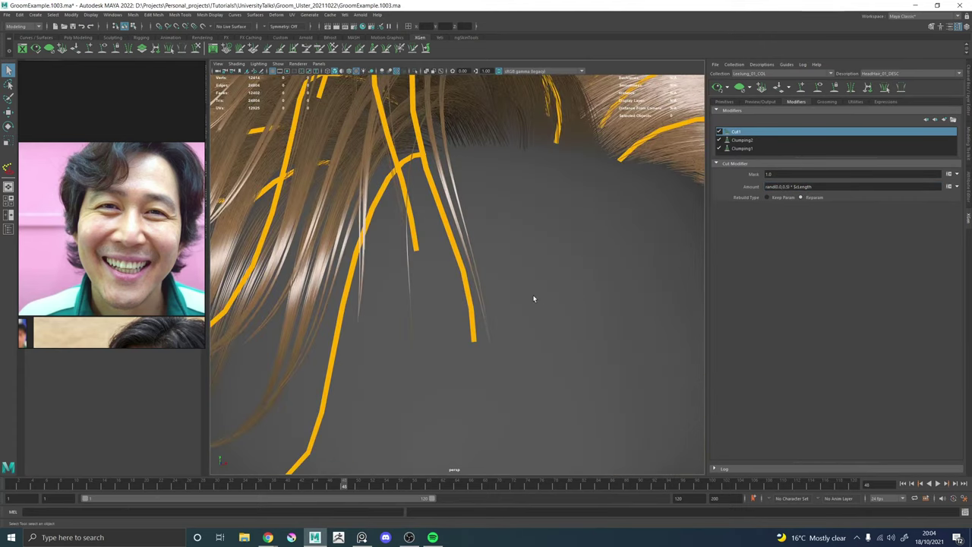
Set the Cut modifier's Amount to rand(0.0,0.4) * $cLength and inspect the strands around the hairline.
click(790, 186)
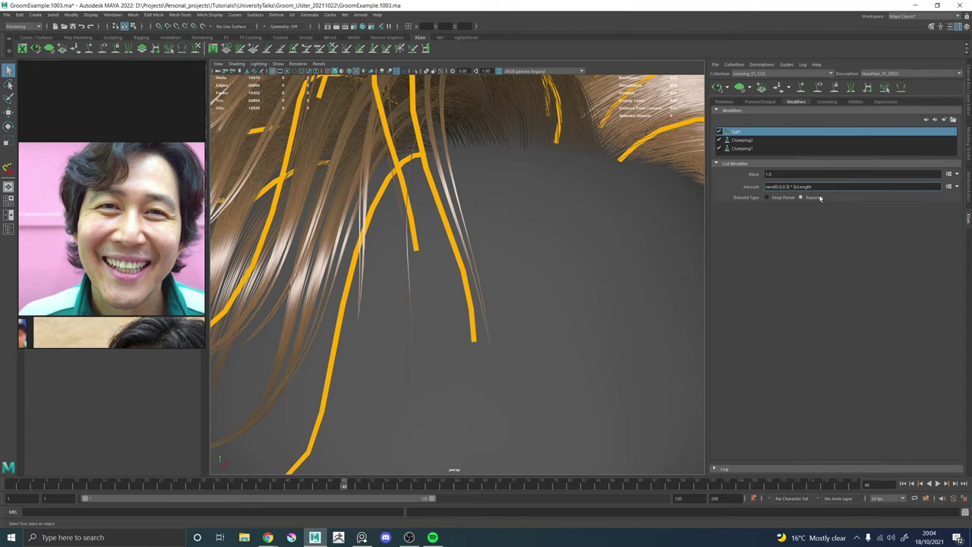
text(4)
key(Return)
alt+right_drag(558, 227, 435, 207)
alt+middle_drag(434, 207, 369, 229)
alt+right_drag(368, 229, 513, 293)
alt+middle_drag(384, 242, 573, 209)
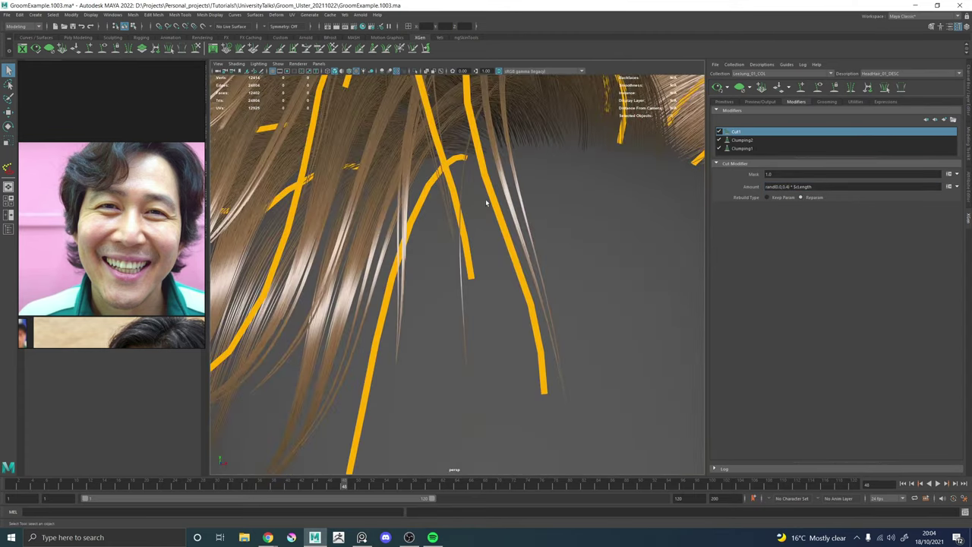
alt+drag(478, 207, 575, 334)
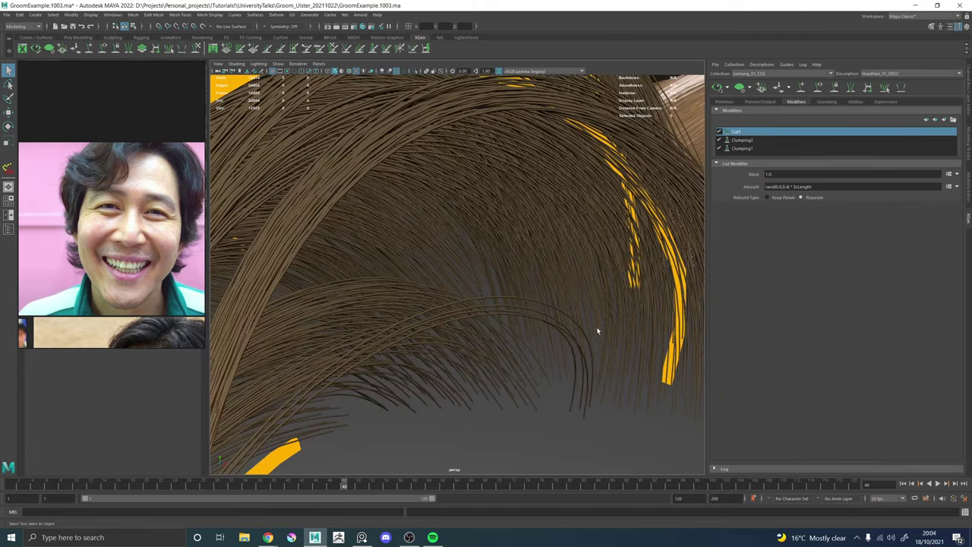
Turn off Tube Shade in the hair's primitive options and check the hair from the side of the head.
click(771, 102)
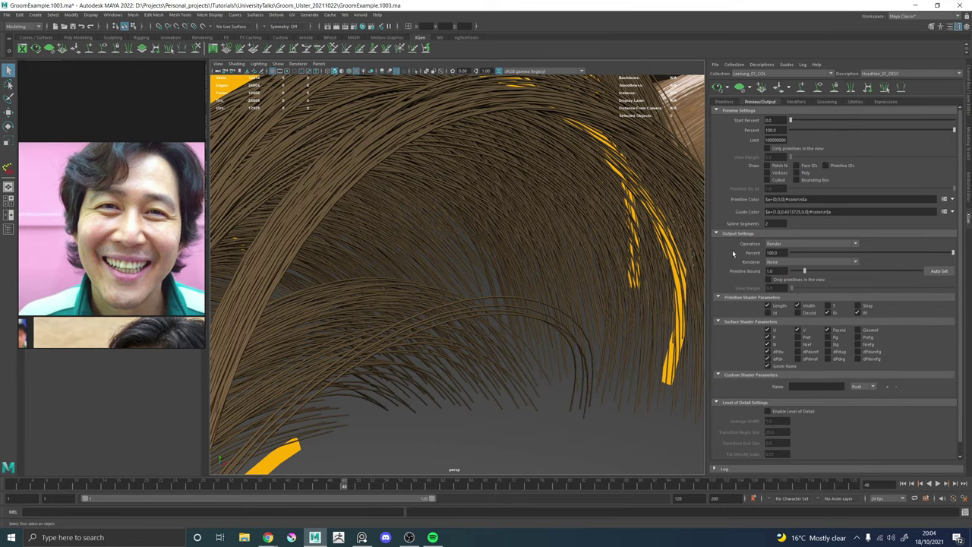
click(795, 101)
click(725, 102)
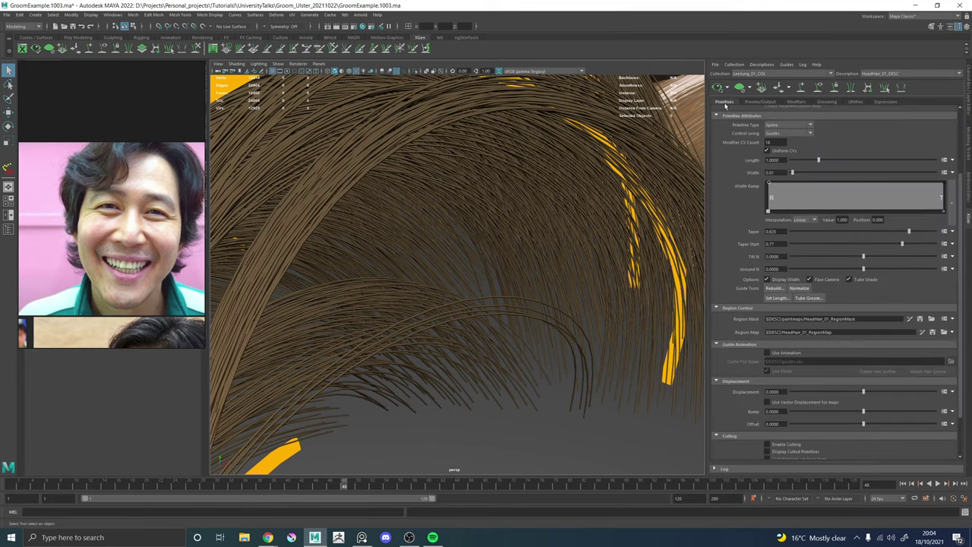
click(851, 281)
scroll(491, 251, down, 10)
mouse_move(476, 260)
alt+mouse_down()
mouse_move(450, 265)
mouse_move(416, 116)
alt+mouse_up()
Save the scene, open the Hypershade, and try to graph the current selection in it.
key(w)
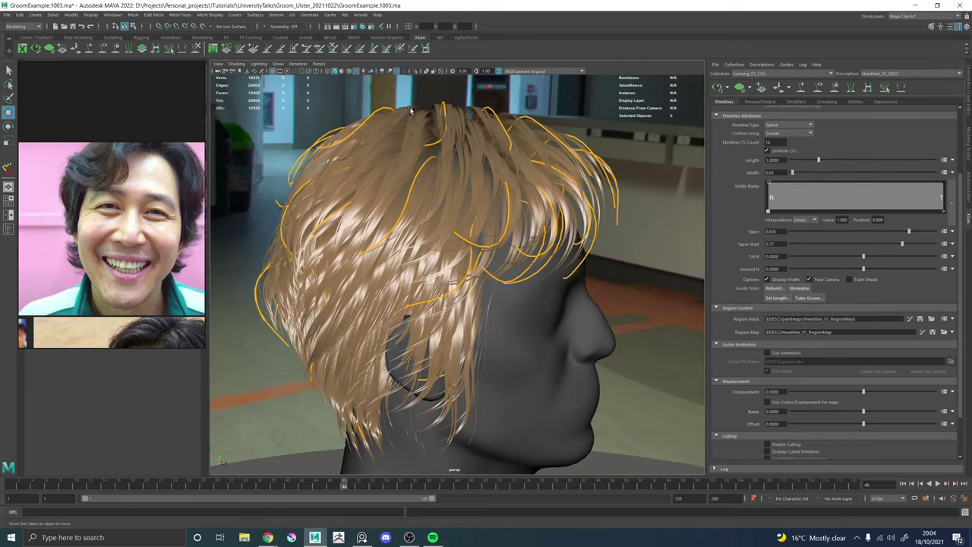
right_click(410, 111)
click(445, 125)
key(ctrl+s)
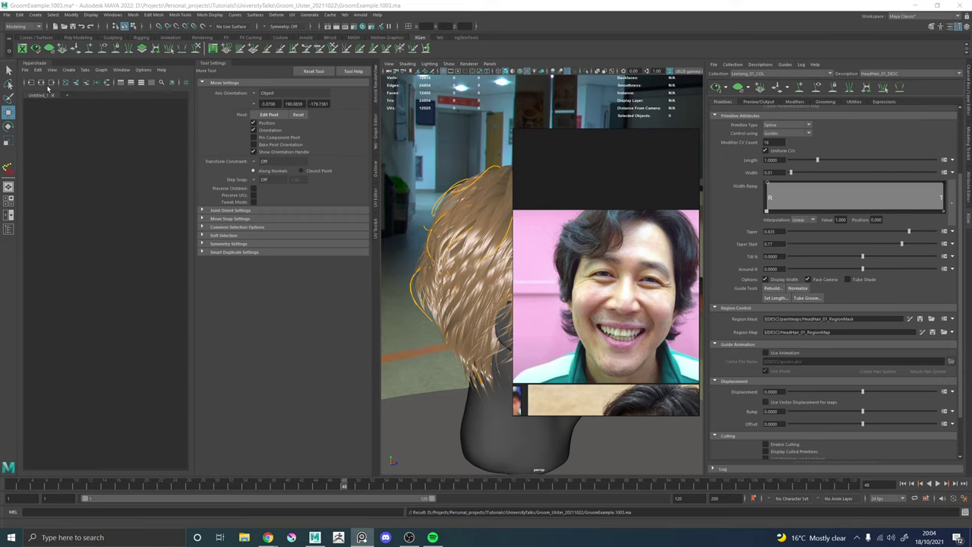
click(48, 85)
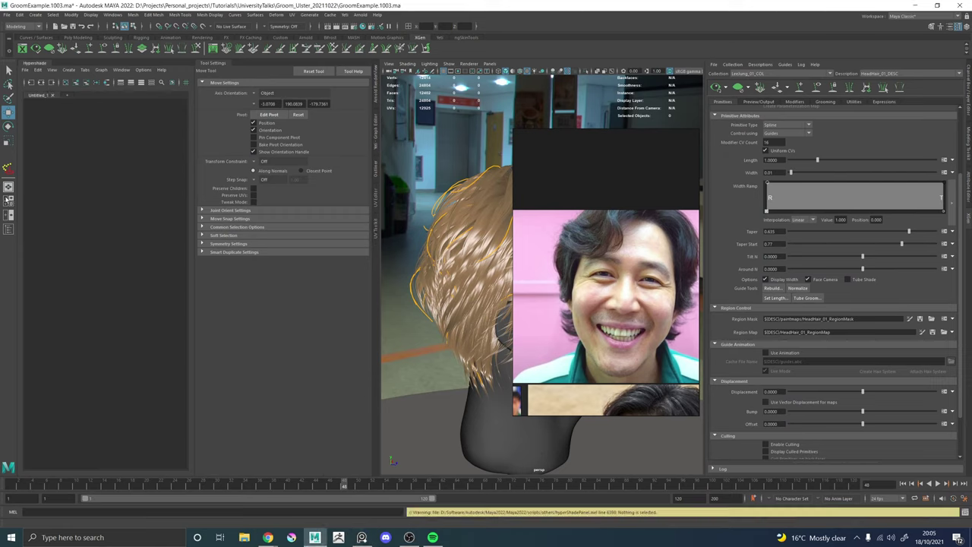
Create an aiStandardHair material in the Hypershade graph.
key(Tab)
text(aistand)
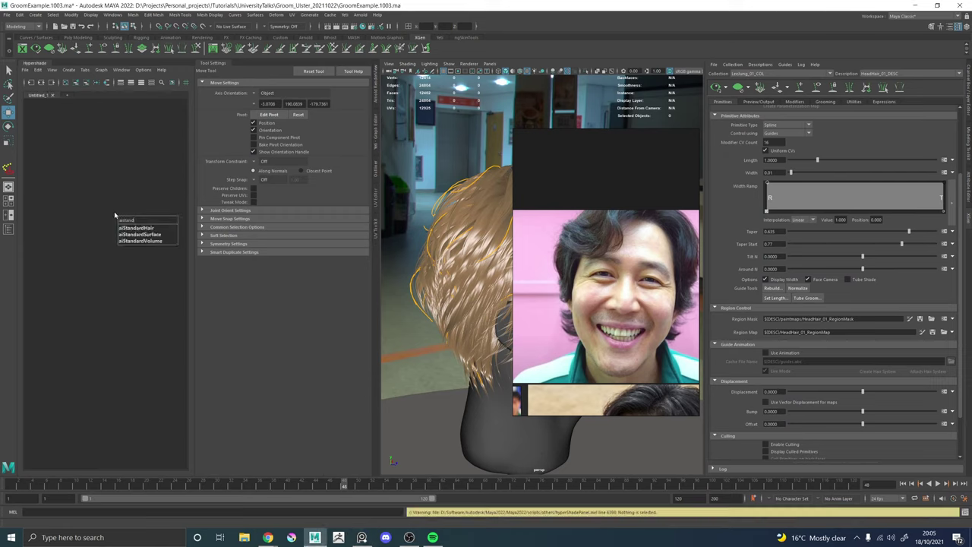
key(Return)
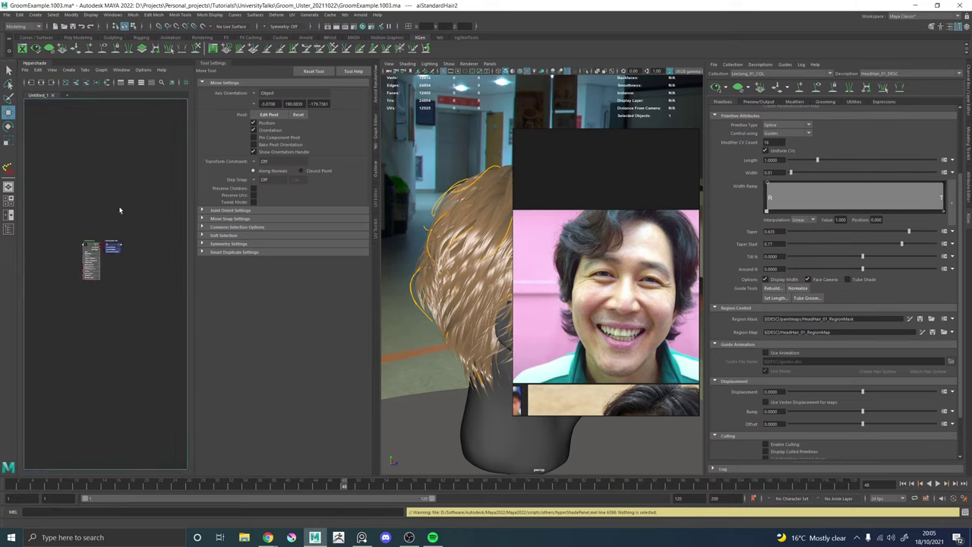
scroll(89, 258, up, 5)
scroll(97, 250, down, 2)
Connect aiStandardHair2 as the Arnold Surface Shader of its shading group, aiStandardHair2SG.
click(159, 218)
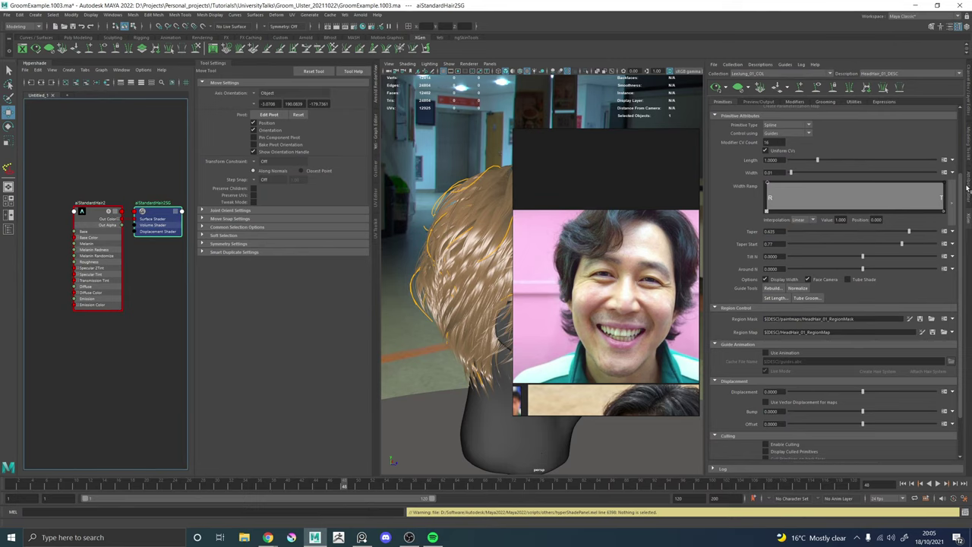
click(967, 186)
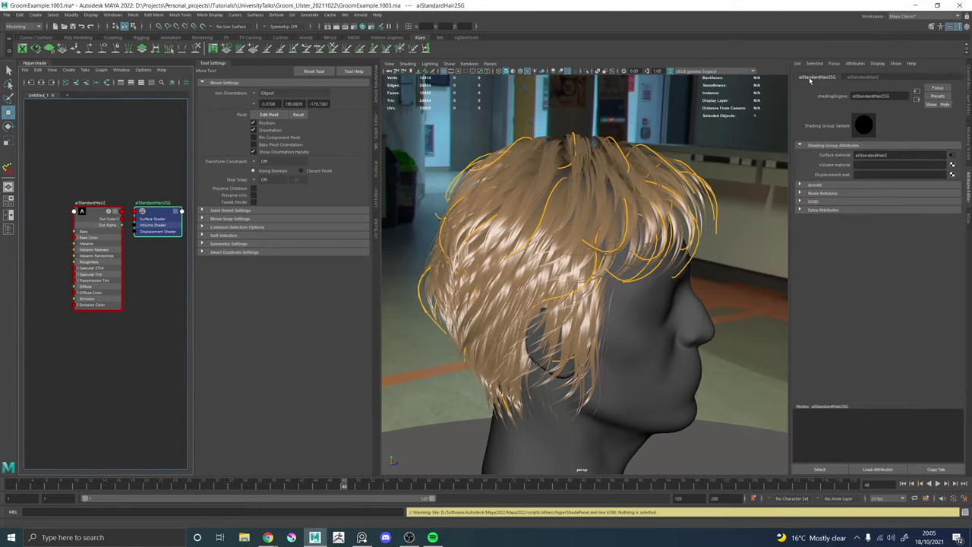
click(814, 184)
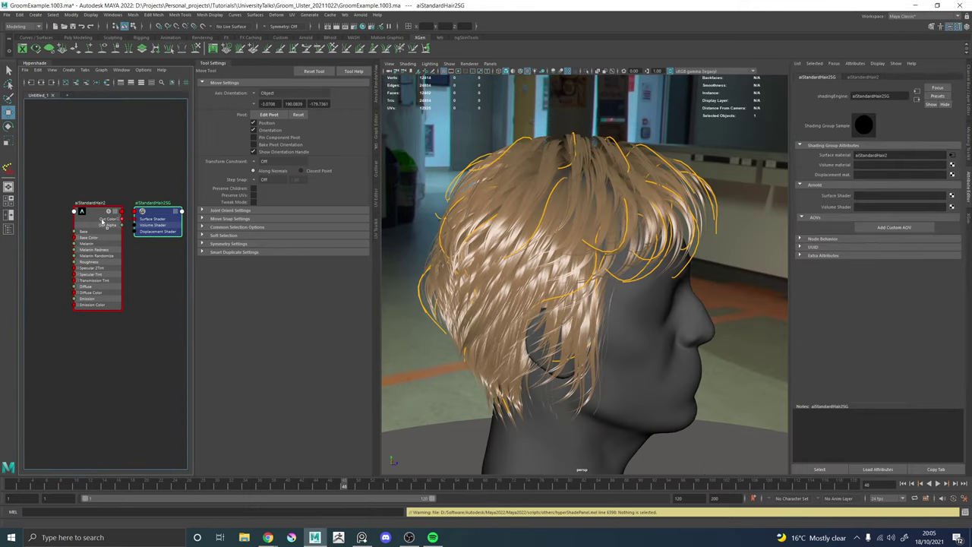
middle_drag(843, 179, 830, 195)
Create a hairTubeShader and connect its Out Color to the regular Surface Shader of aiStandardHair2SG.
click(113, 334)
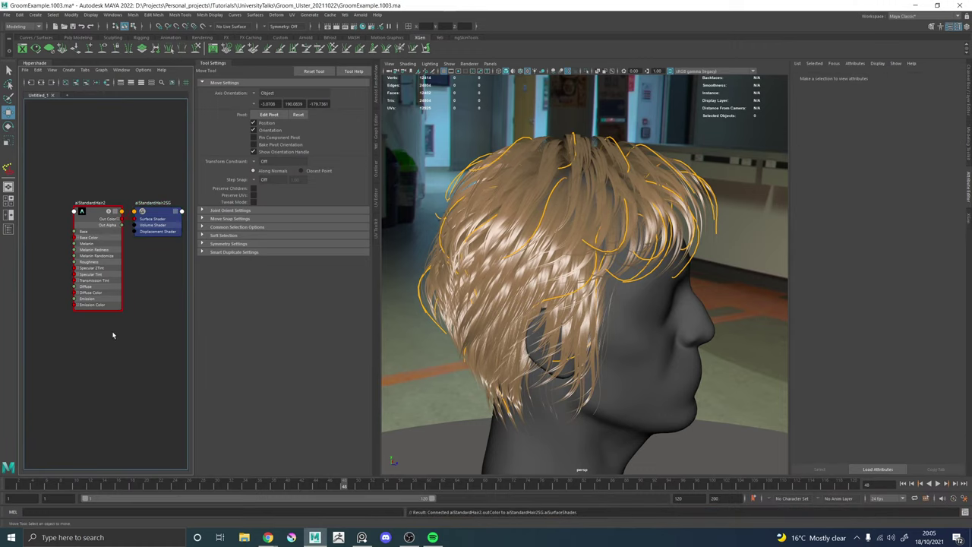
key(Tab)
text(hai)
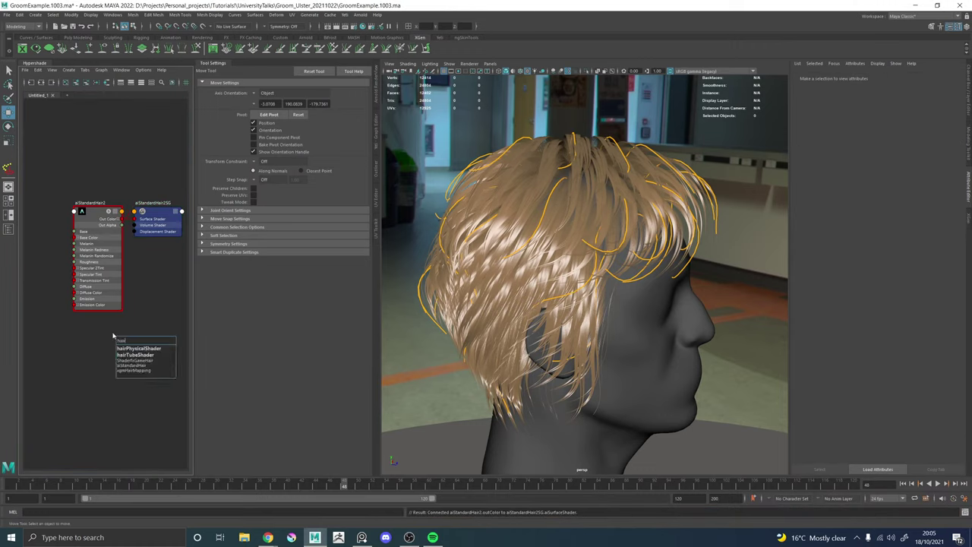
click(137, 355)
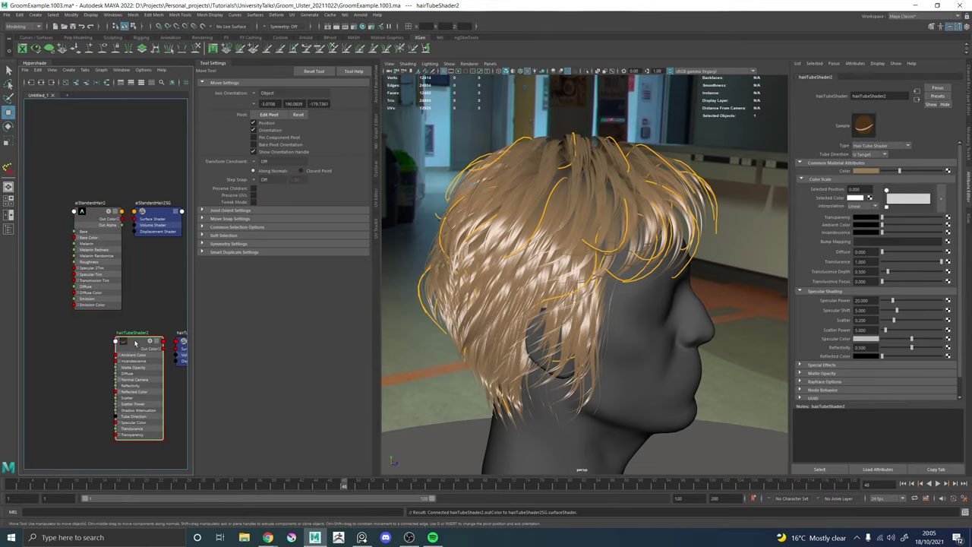
drag(131, 344, 134, 219)
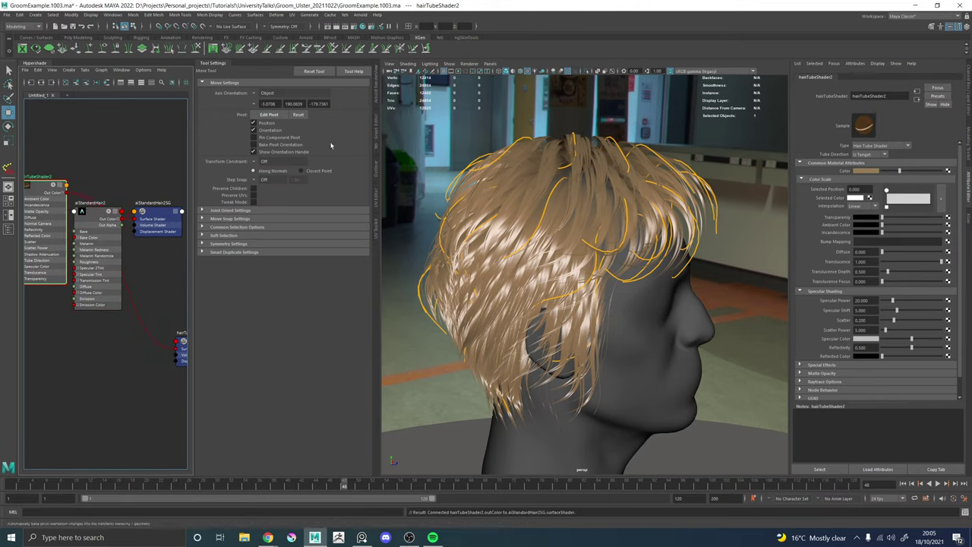
Select the HeadHair_01_DESC description in the Outliner and assign the aiStandardHair2 material to it.
click(376, 171)
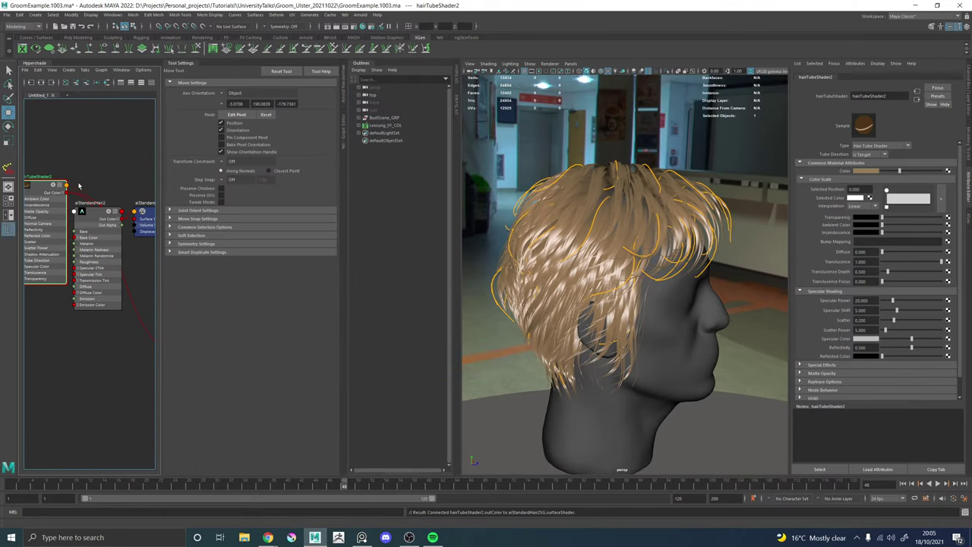
click(92, 216)
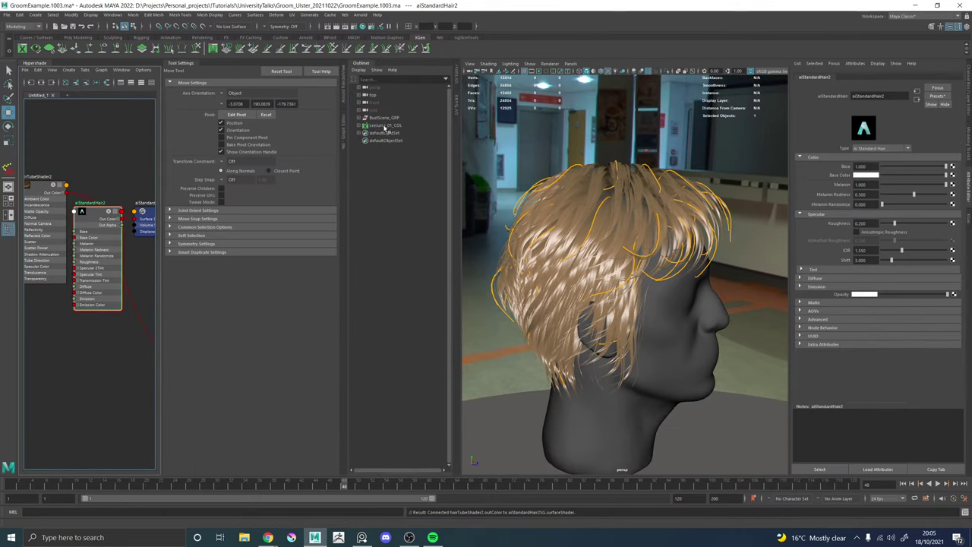
click(360, 125)
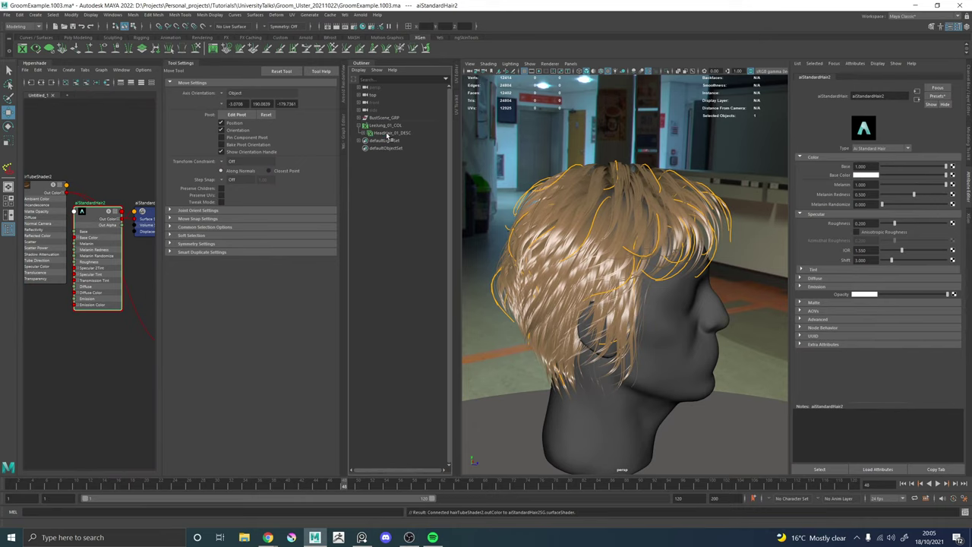
click(389, 133)
right_drag(84, 214, 88, 190)
click(66, 171)
Set the hair tube shader's Tube Direction to V Tangent and its Color to a dark brown with a hue of about 18.
click(61, 177)
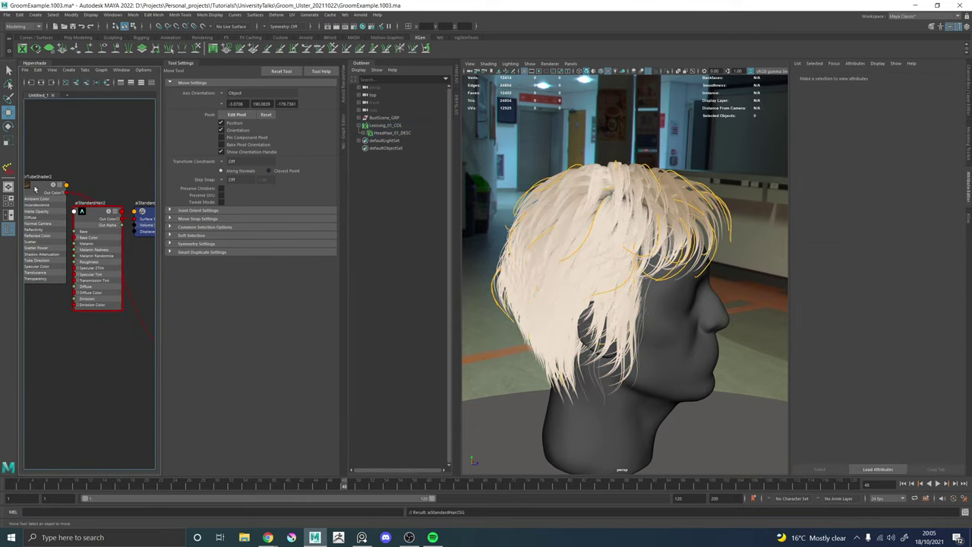
click(881, 154)
click(865, 169)
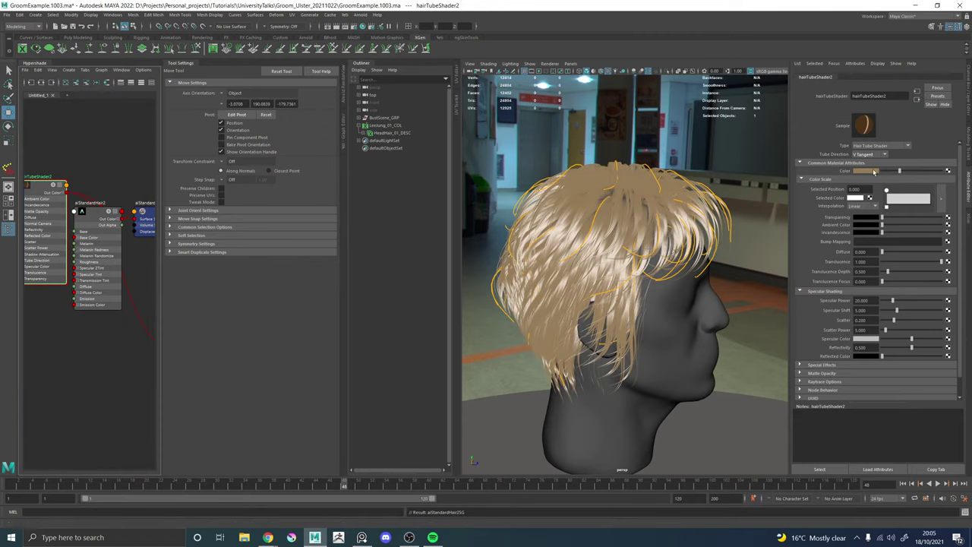
click(873, 171)
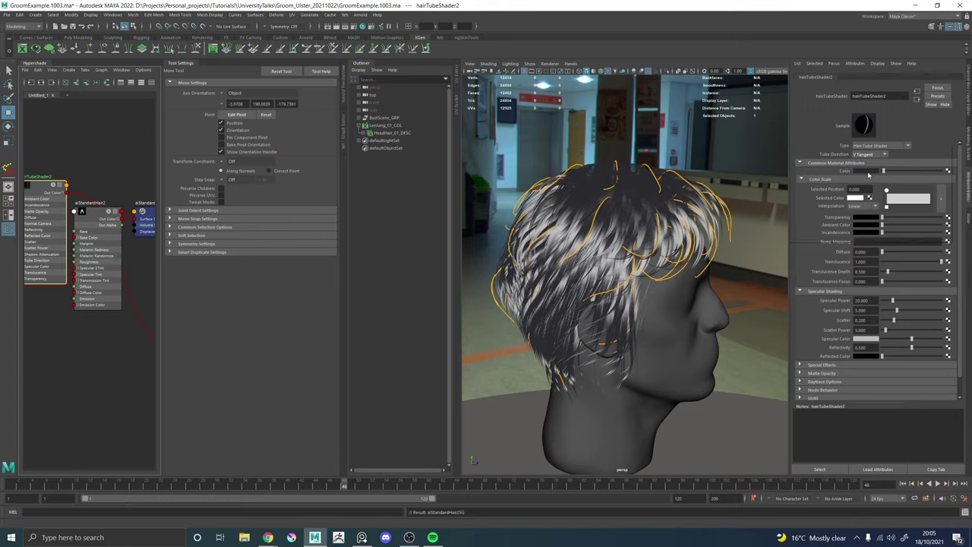
click(866, 172)
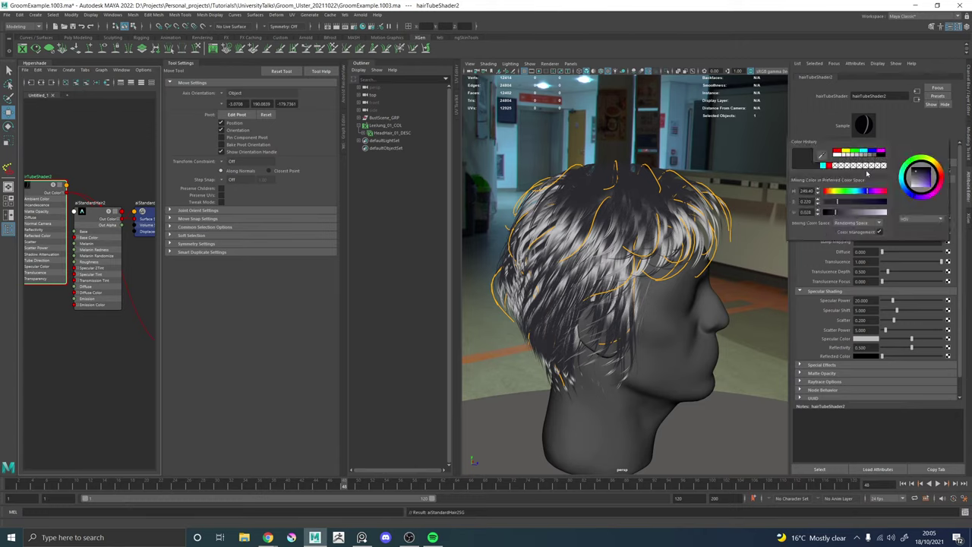
drag(859, 195, 834, 196)
drag(828, 194, 825, 193)
drag(827, 195, 829, 196)
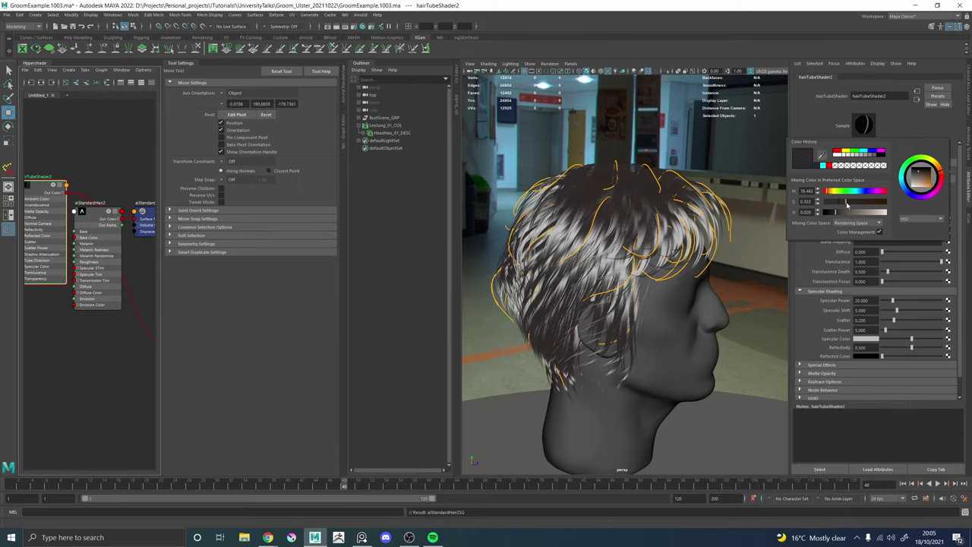
Set the hair tube shader's Specular Color to a muted grey-blue and check the highlights from the front and side.
alt+drag(649, 199, 505, 207)
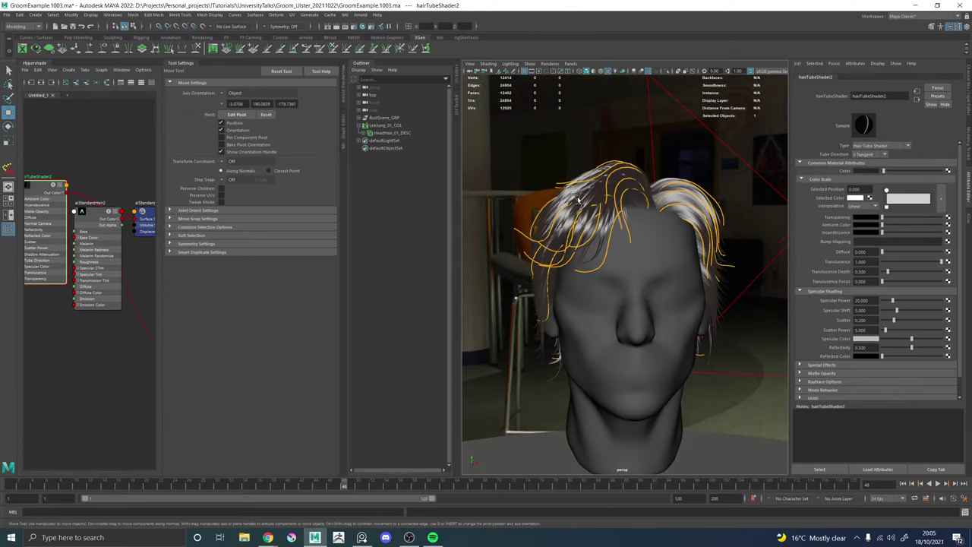
alt+right_drag(653, 205, 893, 194)
scroll(820, 246, down, 1)
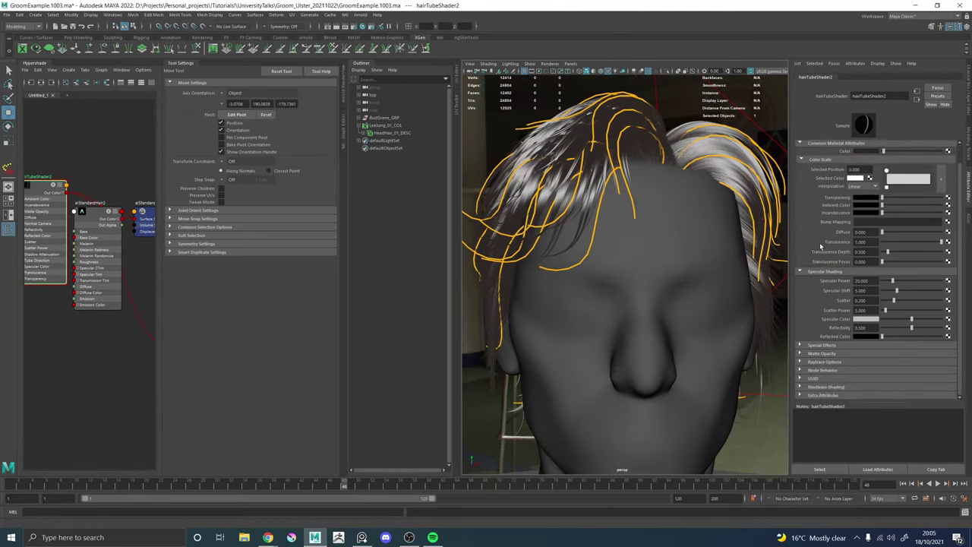
click(862, 322)
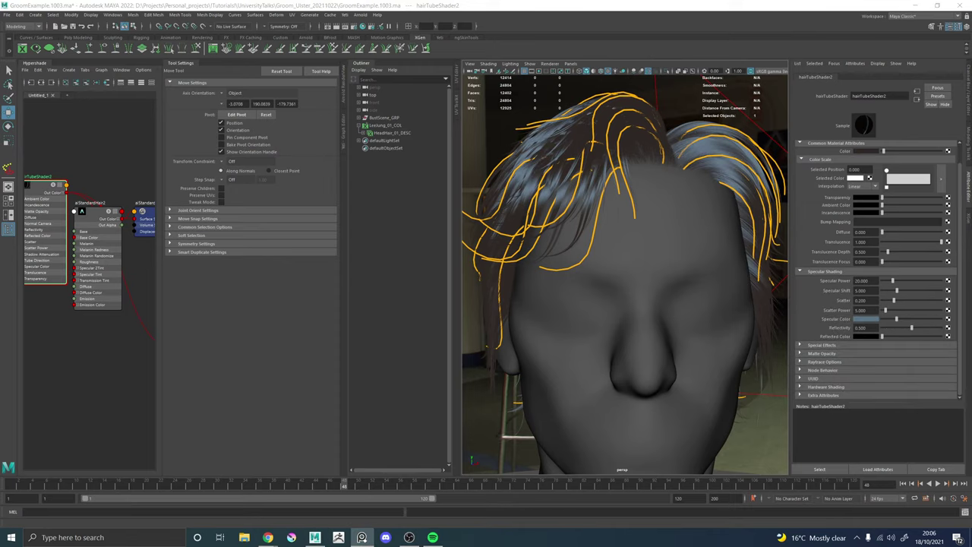
mouse_move(666, 243)
alt+mouse_down()
mouse_move(644, 248)
mouse_move(727, 250)
alt+mouse_up()
alt+right_drag(727, 250, 680, 248)
alt+drag(680, 248, 646, 248)
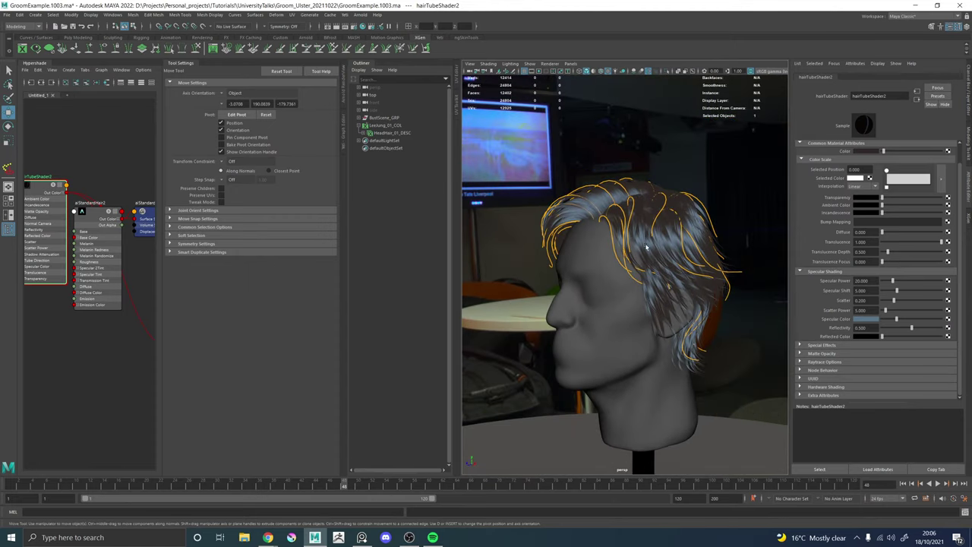
Adjust the hair tube shader's Color to a warmer dark brown and set its Specular Power to 15.364.
click(866, 151)
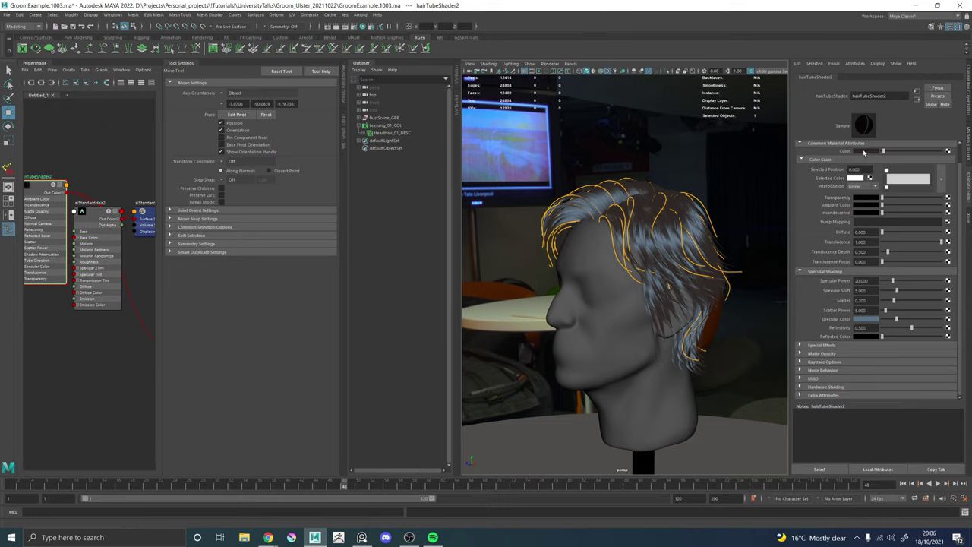
click(863, 152)
drag(831, 192, 830, 193)
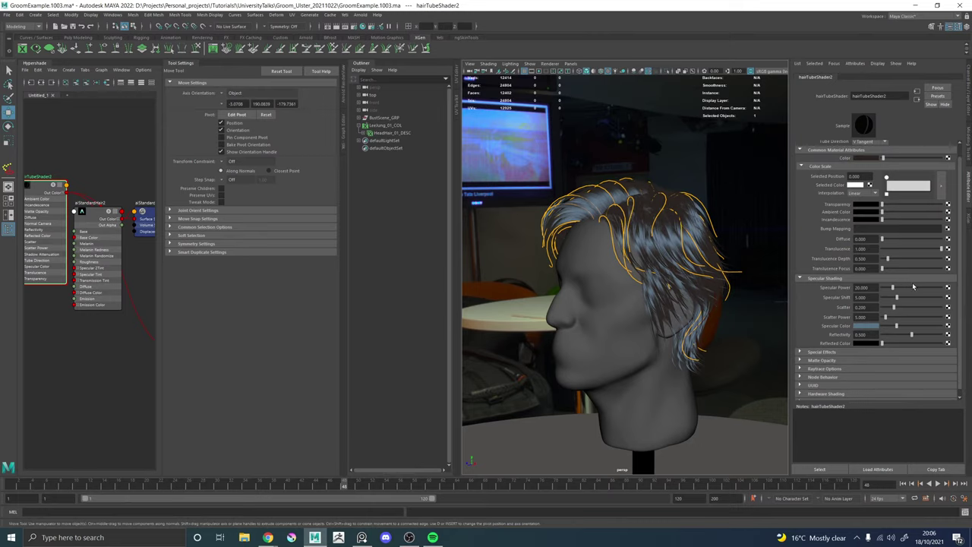
mouse_move(893, 288)
mouse_down()
mouse_move(917, 289)
mouse_move(892, 288)
mouse_up()
Tone the Specular Color down to a darker grey-blue and inspect the strands at the side and front hairline.
click(866, 326)
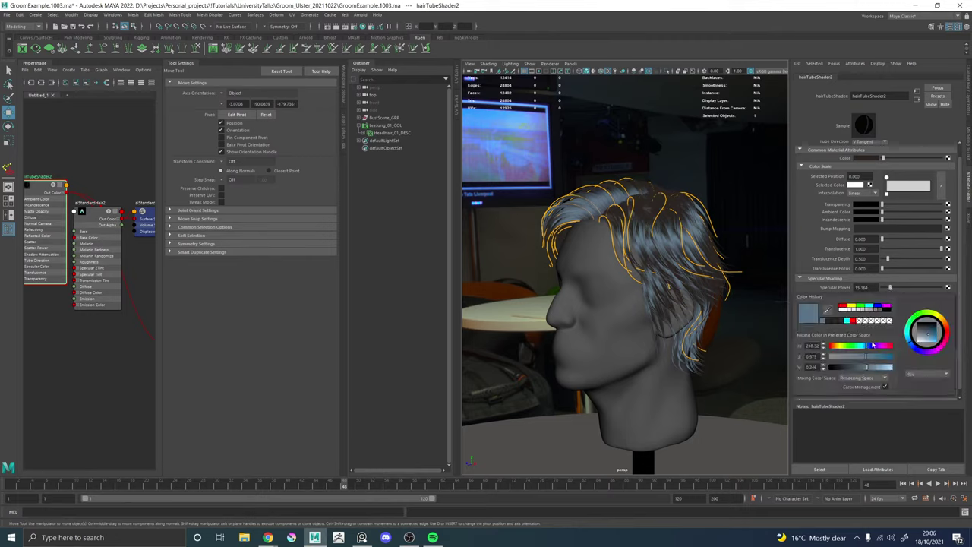
click(859, 357)
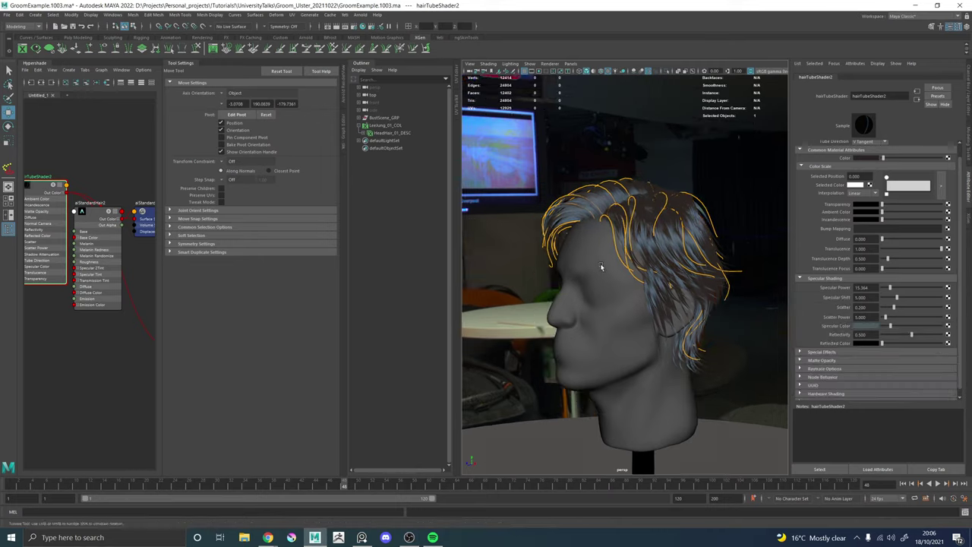
alt+drag(597, 271, 718, 271)
alt+right_drag(718, 271, 752, 270)
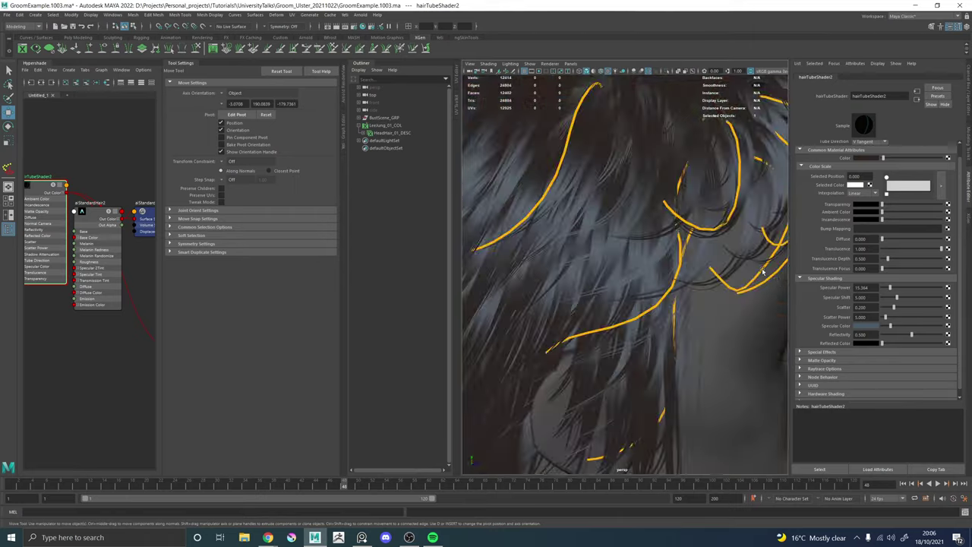
alt+drag(752, 270, 705, 264)
alt+right_drag(705, 263, 642, 215)
alt+drag(643, 215, 646, 285)
scroll(630, 284, up, 3)
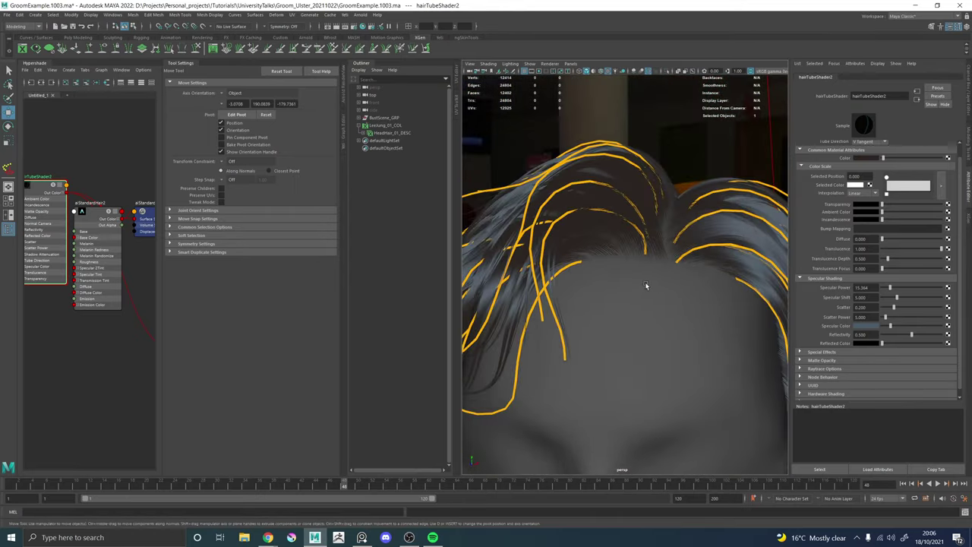
Save the scene and set aiStandardHair2's Melanin to 0.705, Melanin Redness to 0.386 and Roughness to 0.349.
key(ctrl+s)
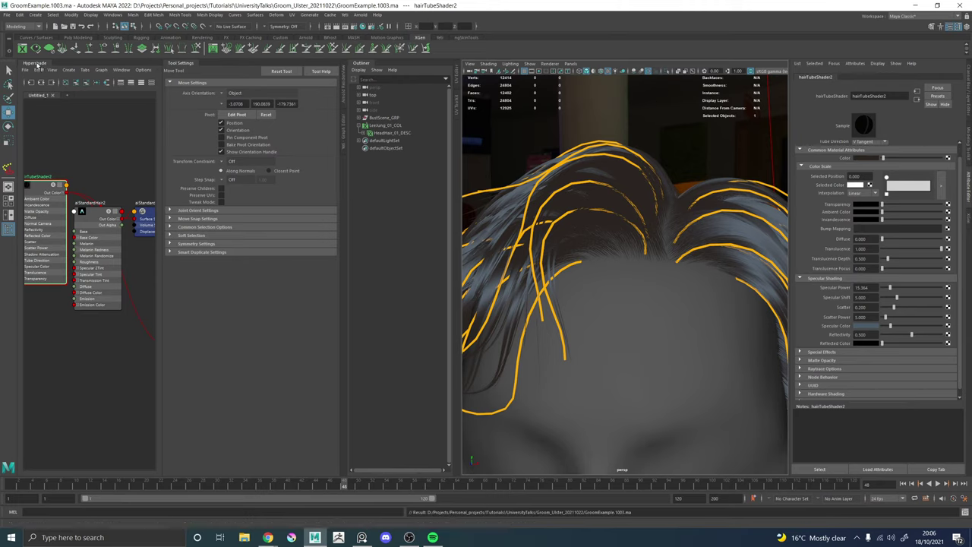
click(86, 206)
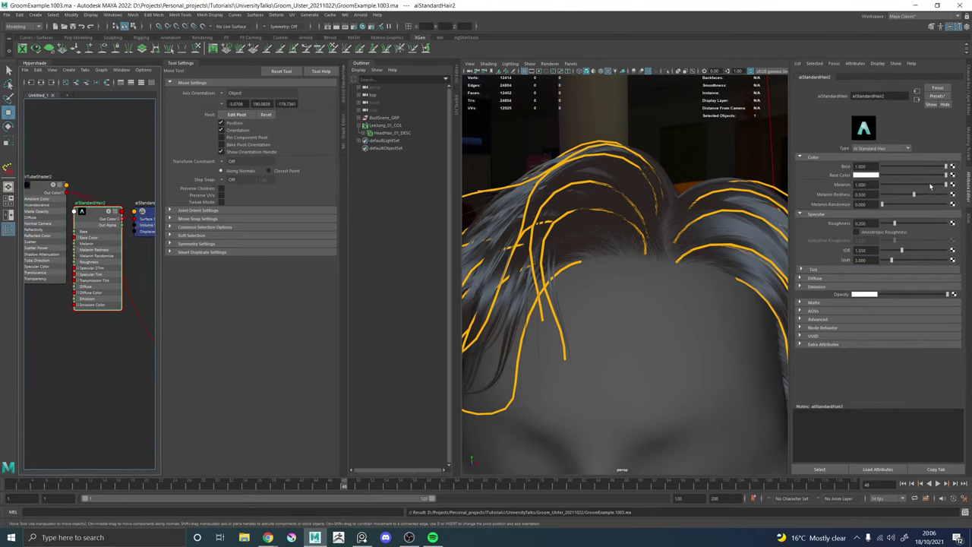
drag(924, 186, 927, 186)
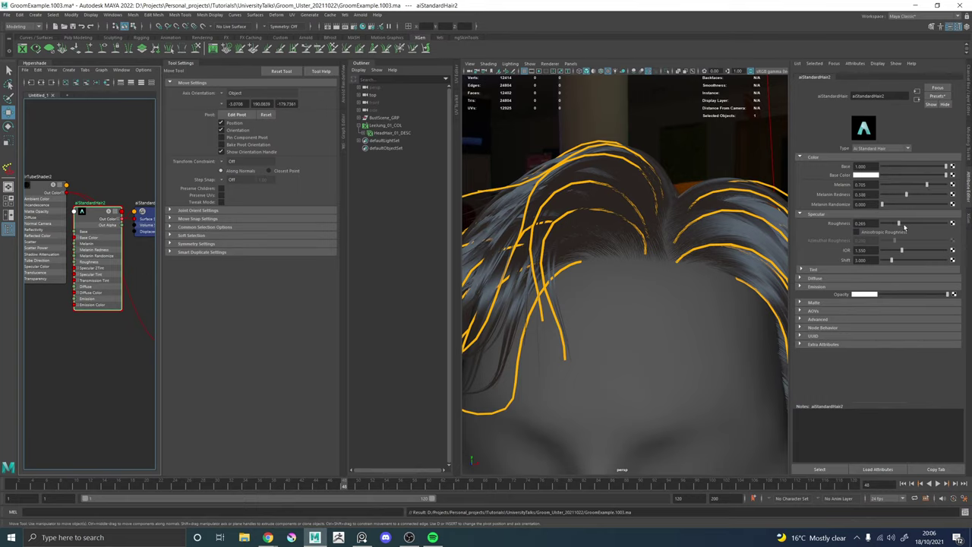
Close the Hypershade and the Tool Settings to free up space around the head's viewport.
click(30, 64)
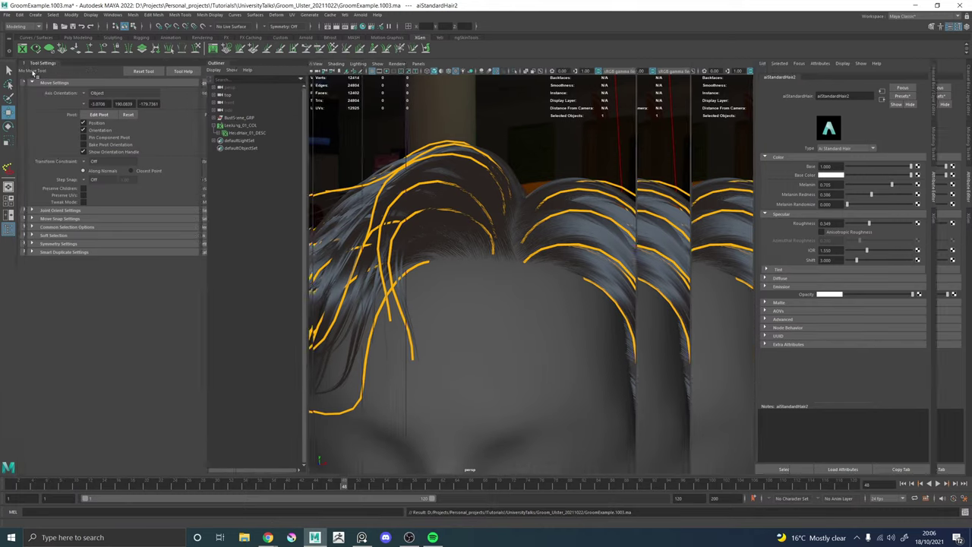
scroll(611, 219, down, 6)
alt+drag(610, 219, 566, 219)
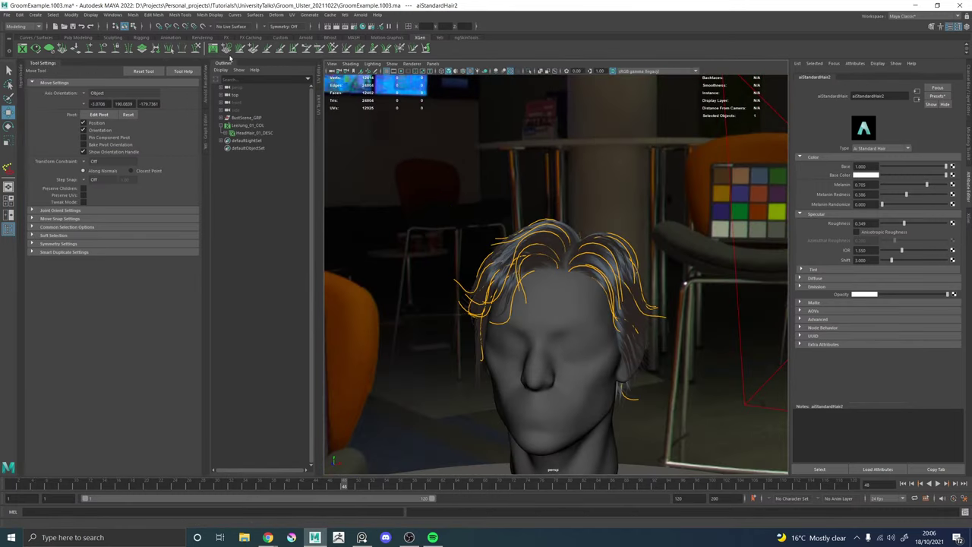
click(49, 65)
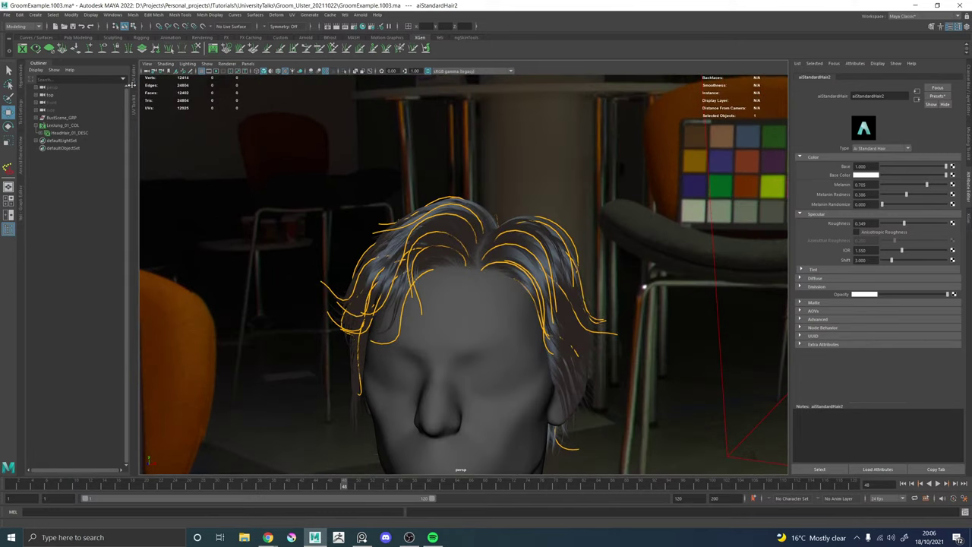
Run and stop a test render of the head in the Arnold RenderView, and save the scene with the display layers shown.
click(9, 167)
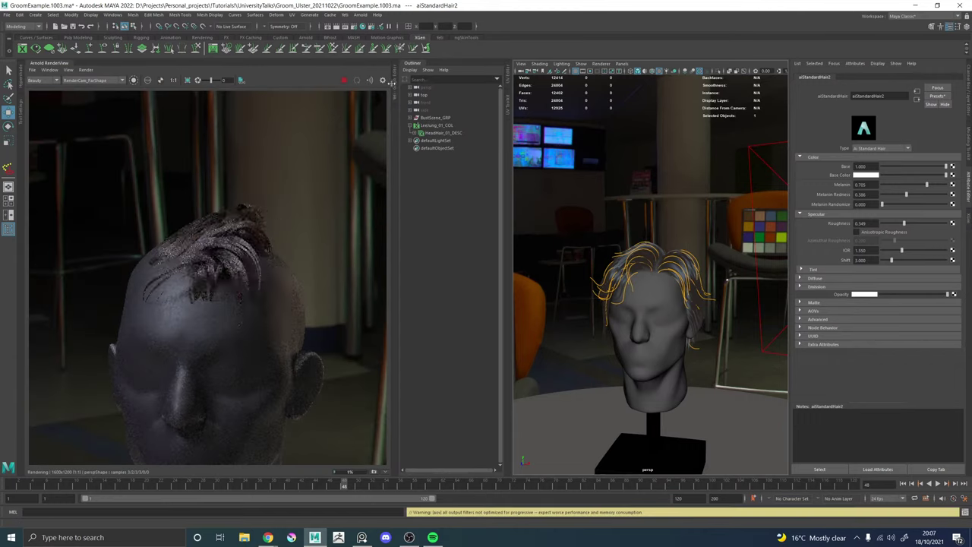
key(Escape)
click(968, 113)
alt+drag(711, 192, 836, 199)
key(ctrl+s)
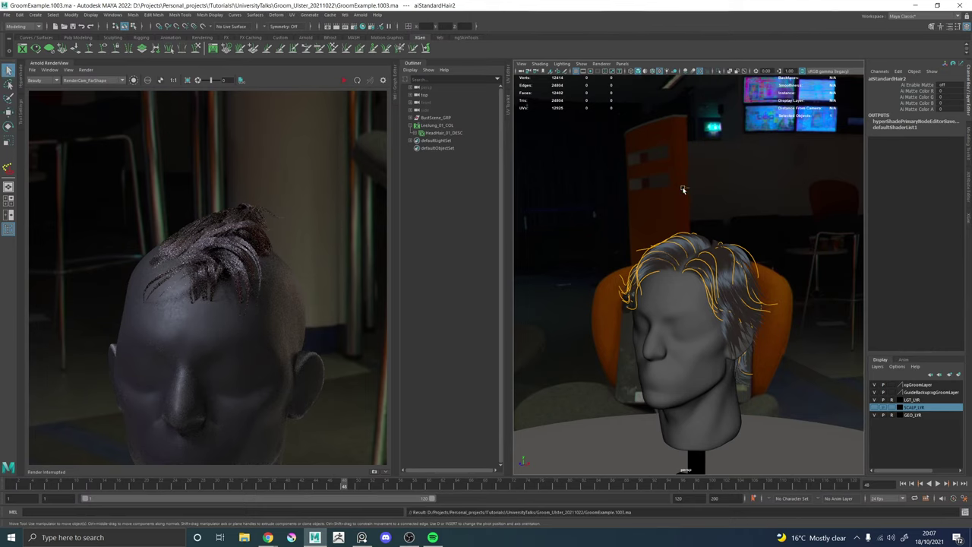
Set the HeadHair_01_DESC output renderer to Arnold Renderer and its Arnold render mode to Batch Render.
click(967, 215)
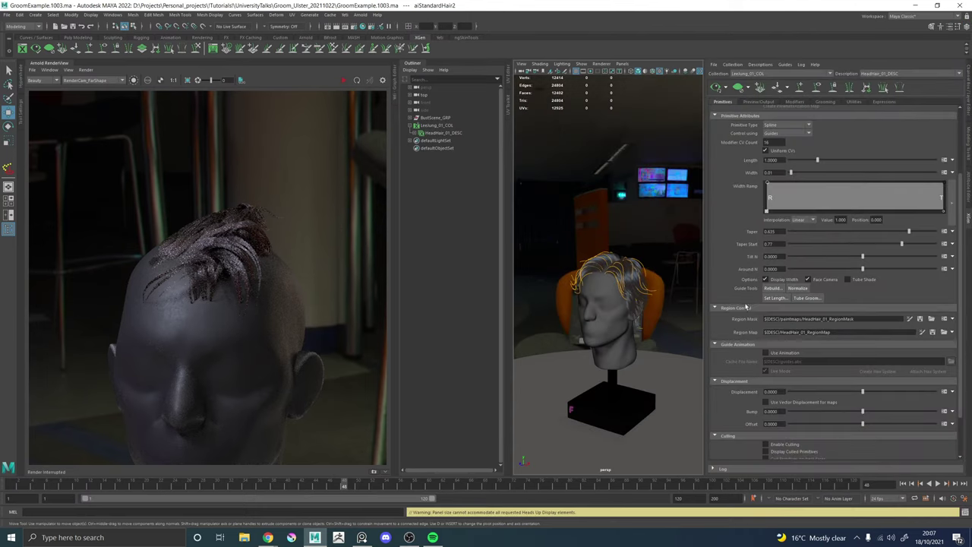
scroll(746, 306, down, 2)
click(752, 103)
scroll(735, 295, down, 1)
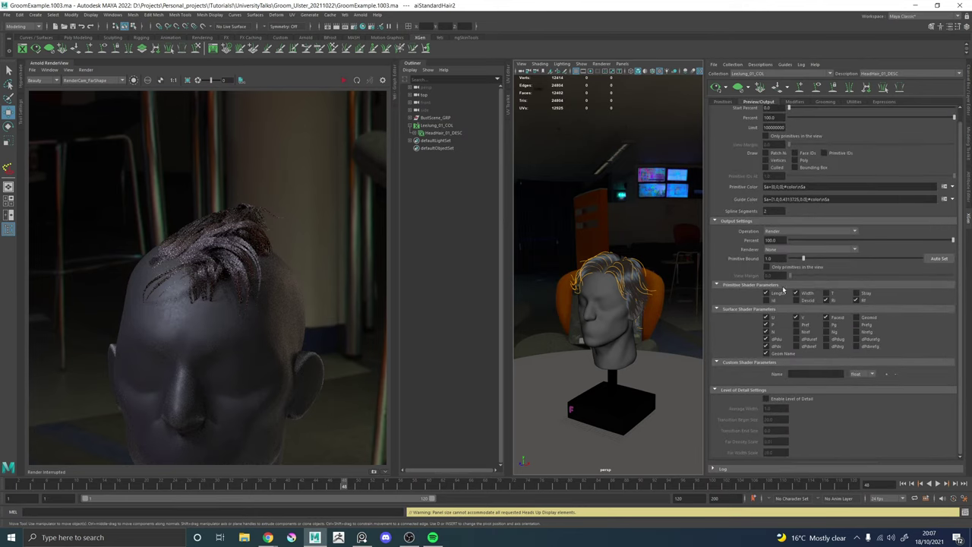
click(776, 249)
click(776, 260)
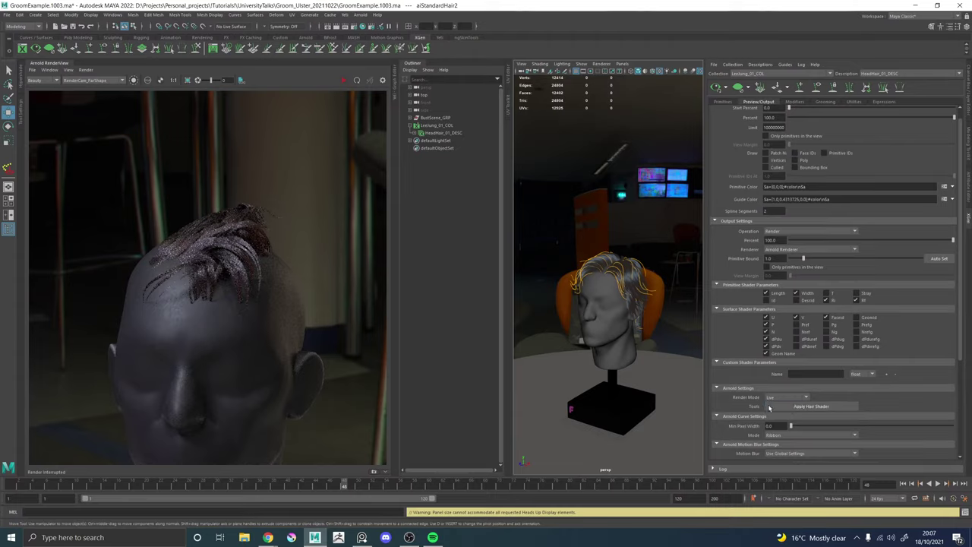
click(777, 396)
click(781, 408)
Update the full scene in the Arnold RenderView and inspect the rendered hair overall and around the parting.
alt+drag(611, 196, 566, 173)
click(85, 70)
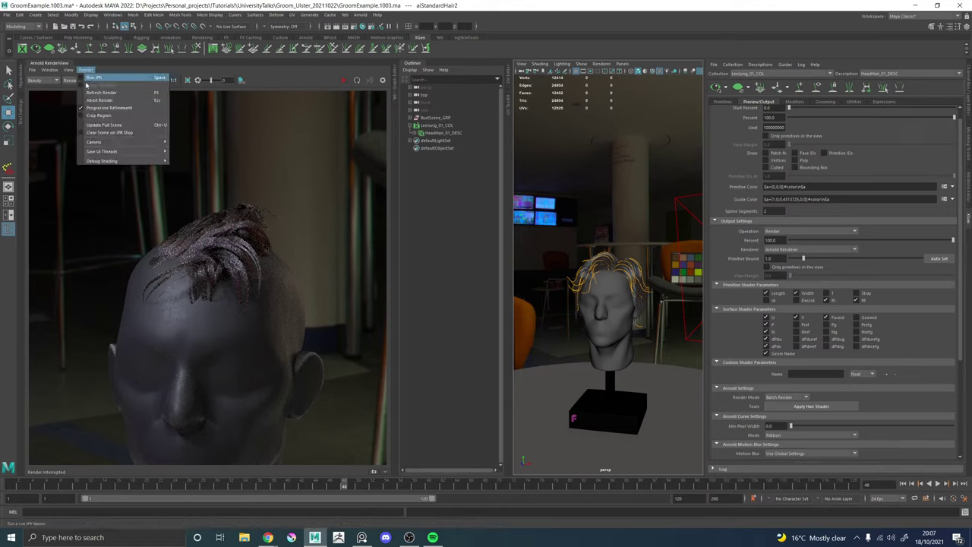
click(106, 124)
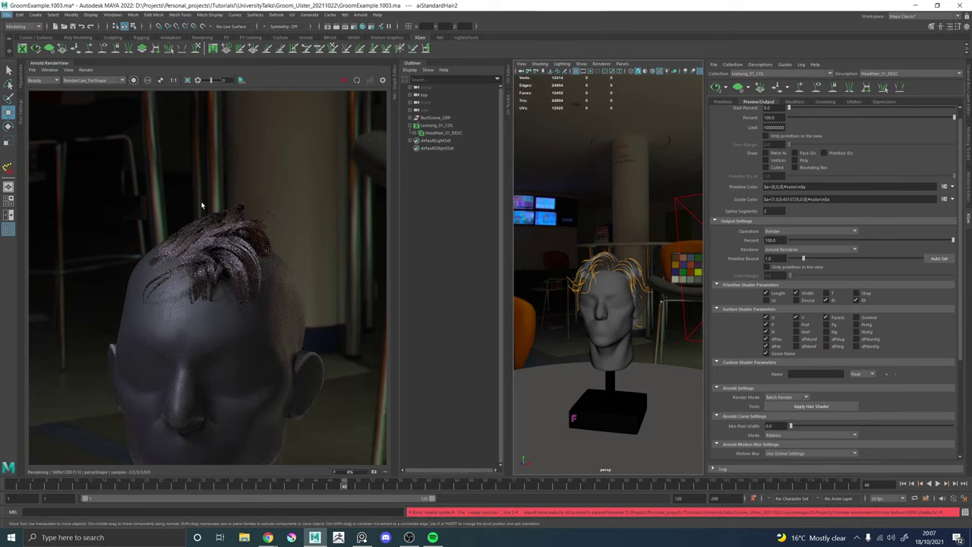
scroll(229, 276, down, 3)
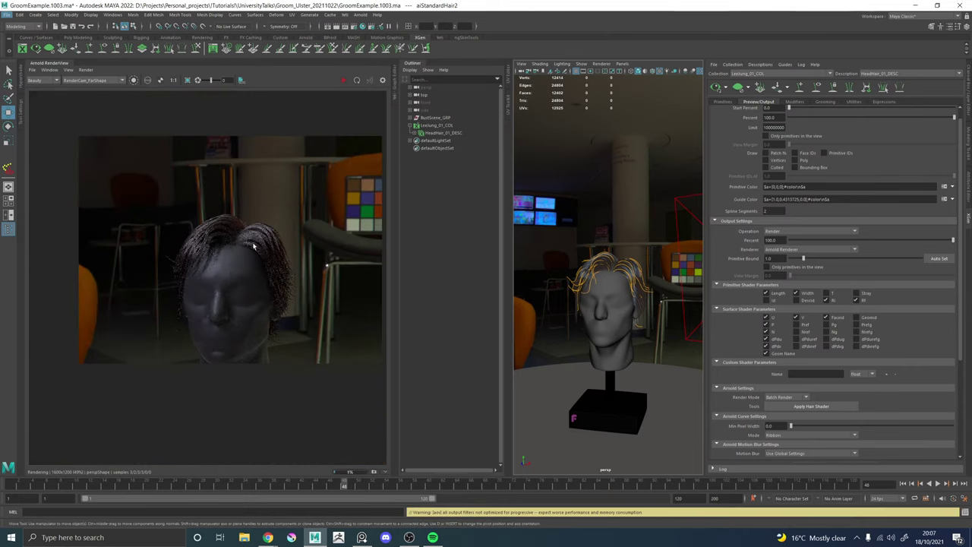
scroll(229, 275, up, 5)
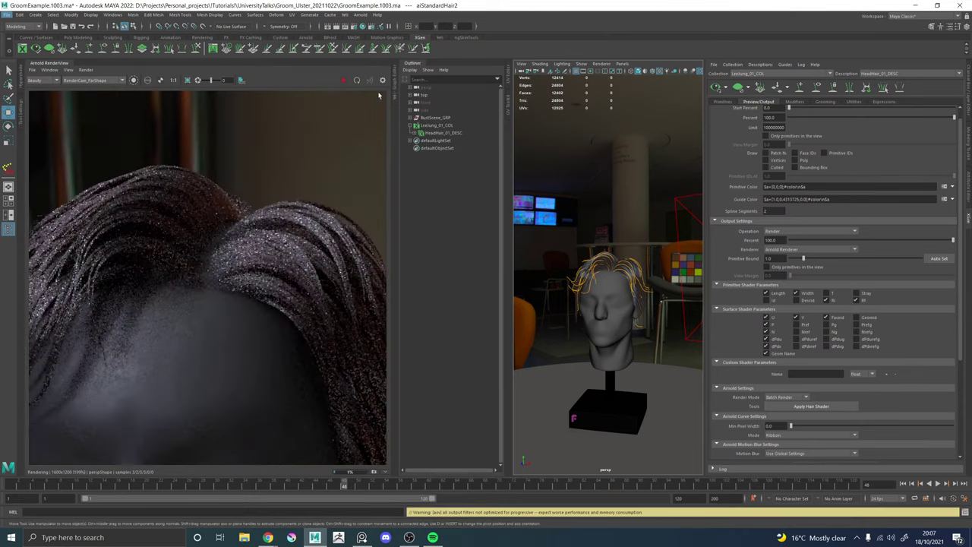
Test-render the head from slightly turned angles, stop the render and save the scene.
click(345, 82)
alt+drag(536, 211, 568, 210)
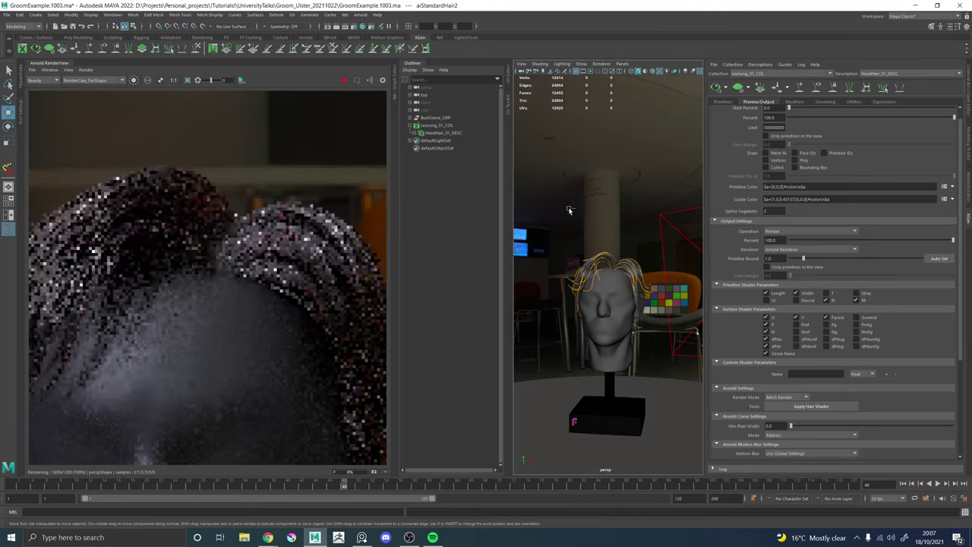
scroll(289, 245, down, 5)
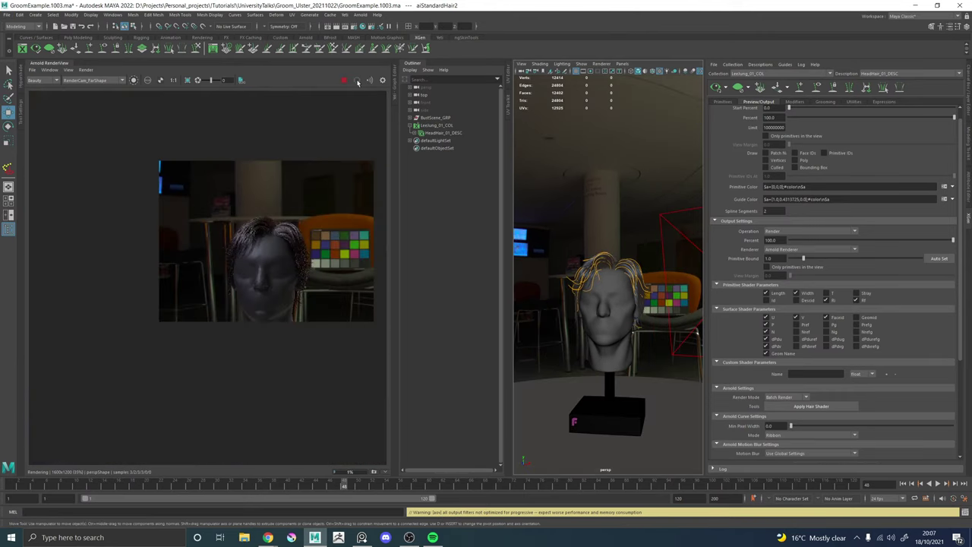
alt+drag(557, 200, 568, 206)
key(ctrl+s)
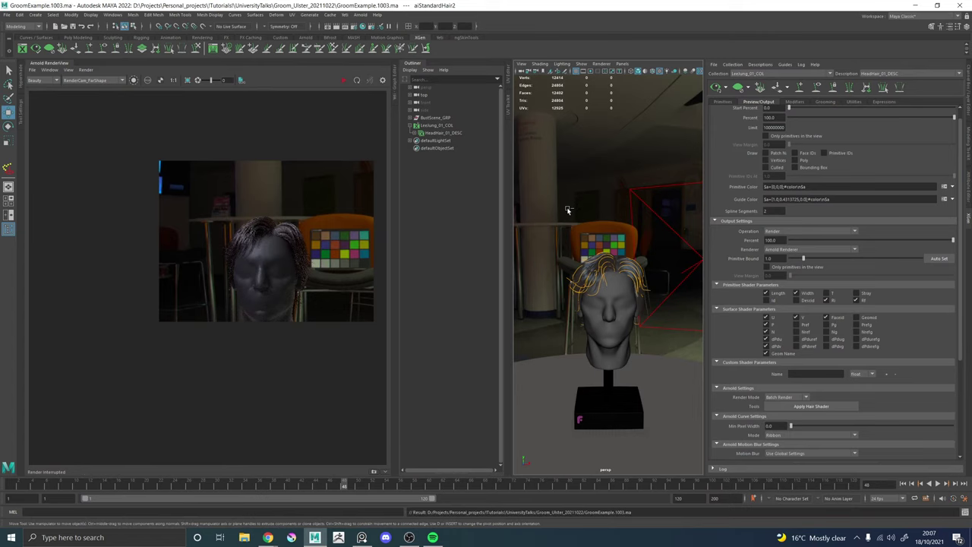
Close the Arnold RenderView and clear the XGen hair preview so only the guides show on the head.
click(54, 64)
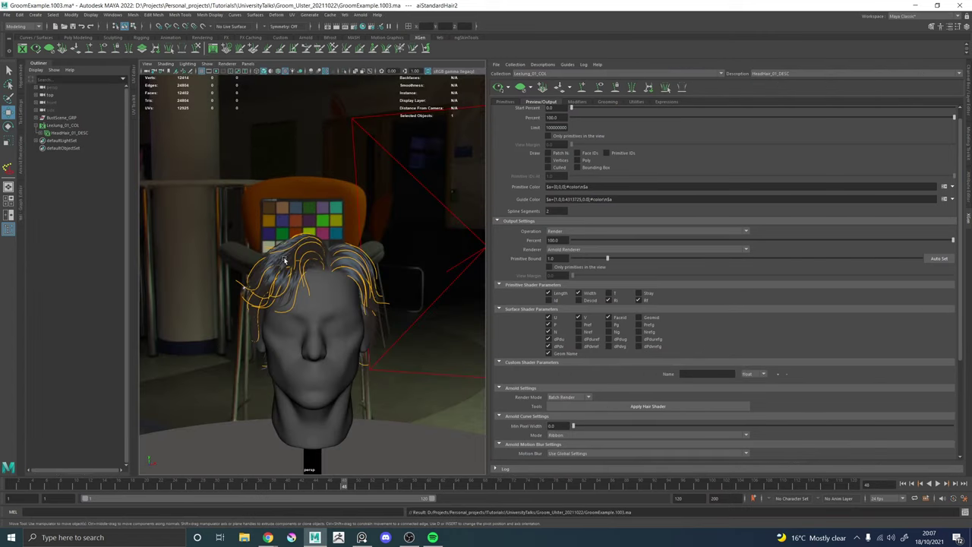
alt+right_drag(284, 260, 334, 292)
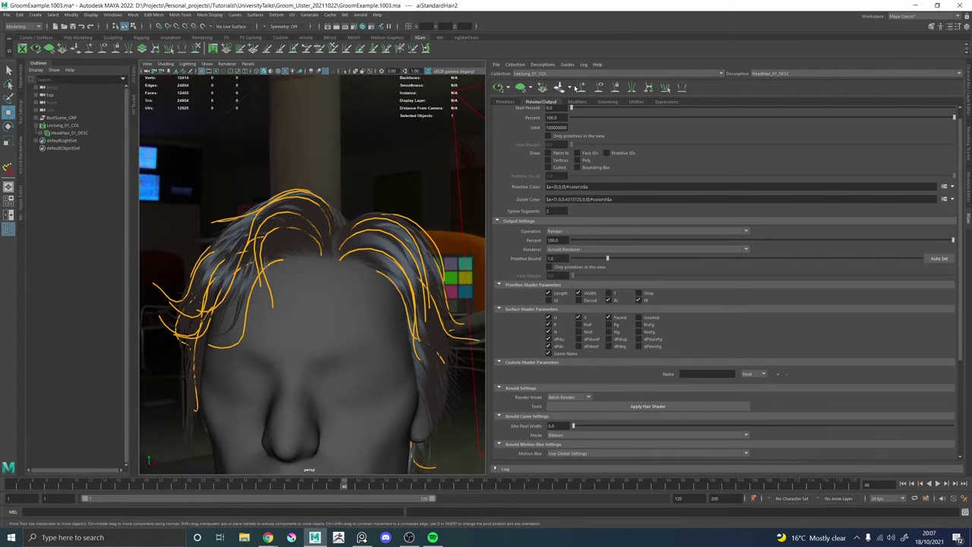
click(521, 88)
alt+right_drag(404, 207, 334, 212)
mouse_move(295, 213)
alt+mouse_down()
mouse_move(330, 215)
mouse_move(311, 213)
alt+mouse_up()
alt+right_drag(310, 212, 368, 217)
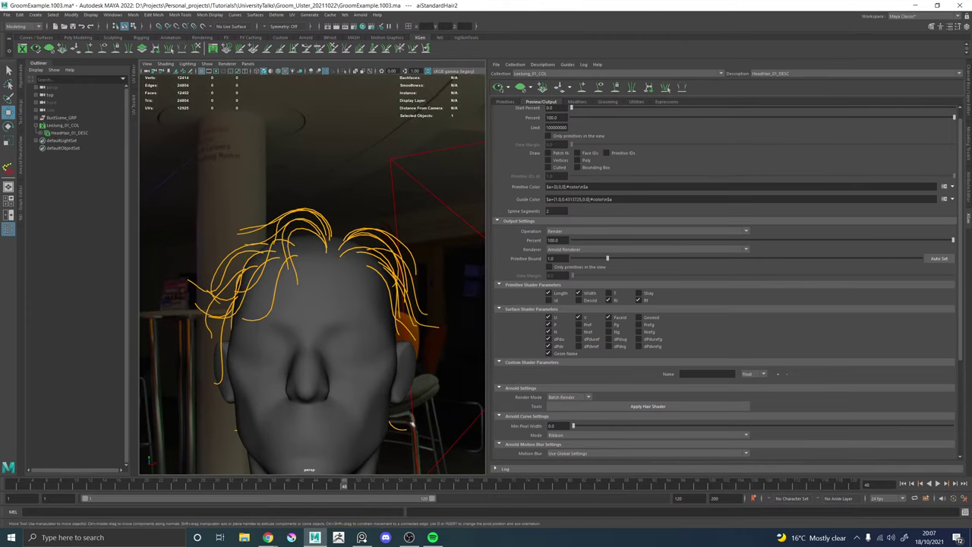
key(alt+Tab)
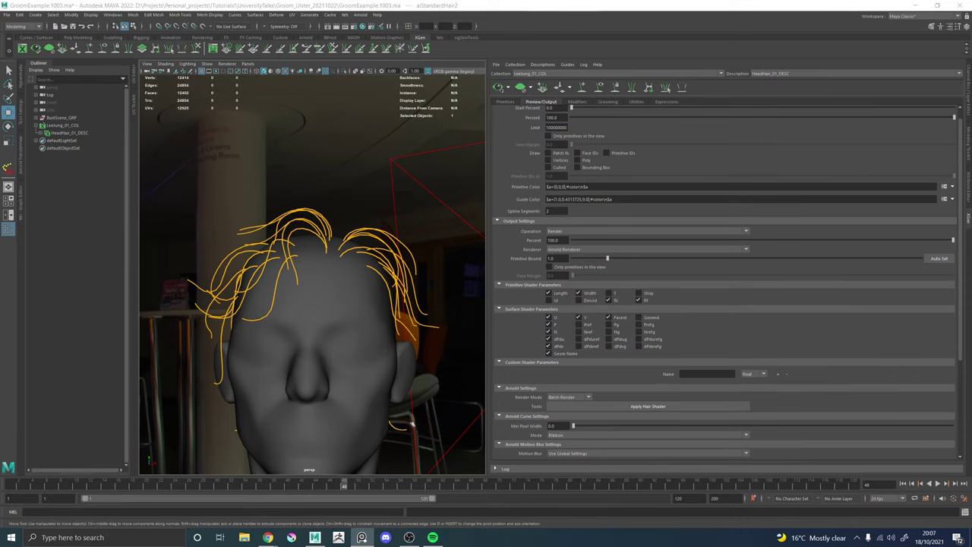
Add a guide in the sparse area on the upper right side of the scalp and widen the viewport.
alt+drag(336, 256, 310, 250)
alt+right_drag(310, 250, 334, 253)
alt+drag(285, 255, 702, 72)
click(582, 88)
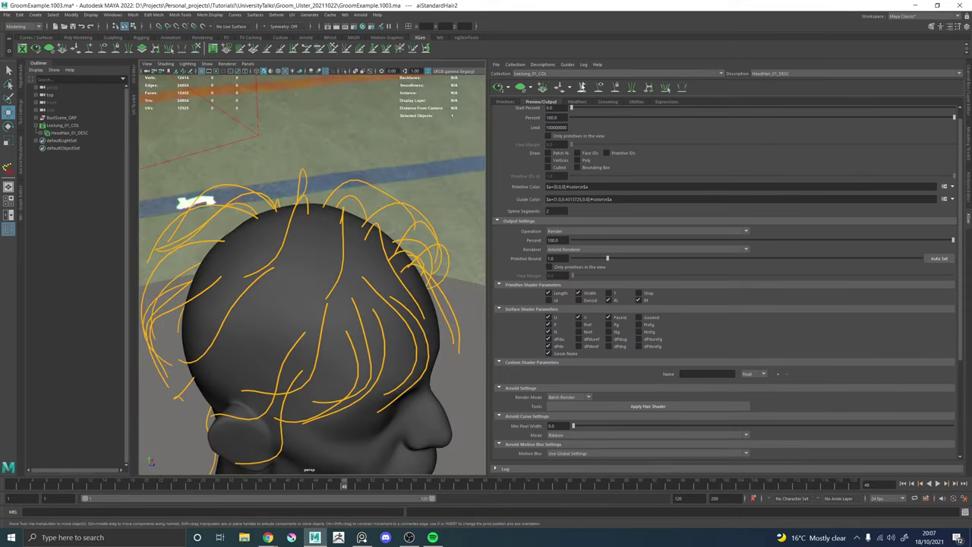
alt+drag(406, 193, 355, 239)
click(329, 276)
alt+drag(328, 275, 319, 242)
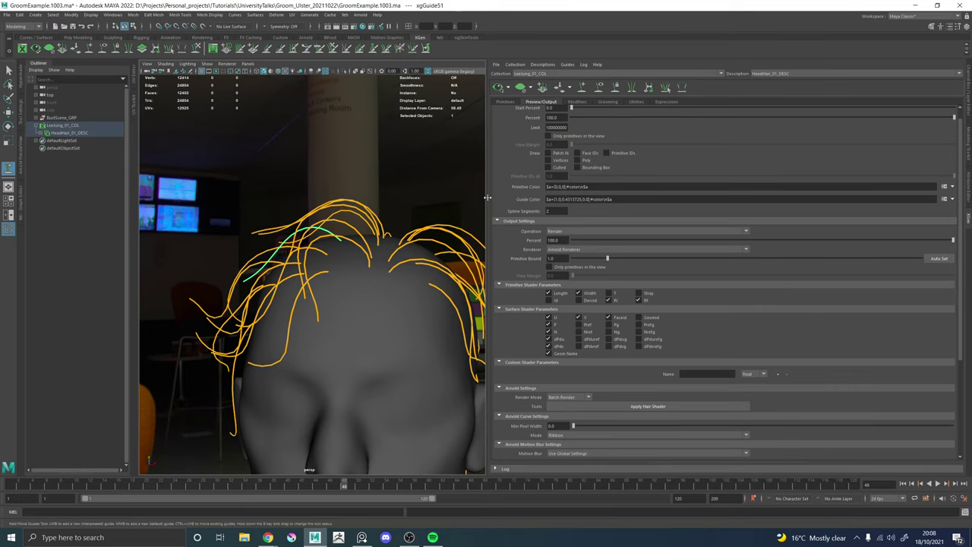
drag(487, 198, 759, 205)
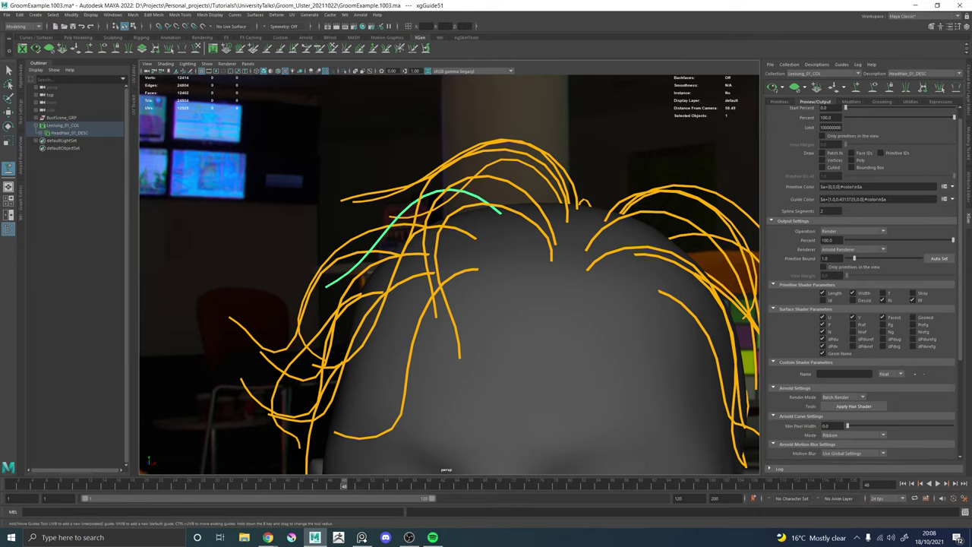
drag(892, 201, 880, 200)
click(944, 199)
click(604, 129)
alt+drag(393, 246, 413, 249)
click(945, 199)
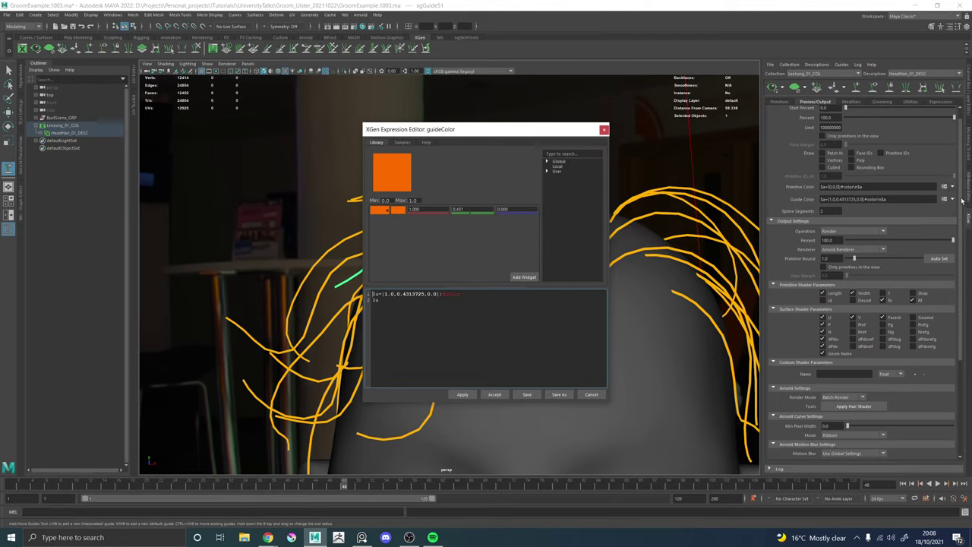
click(603, 129)
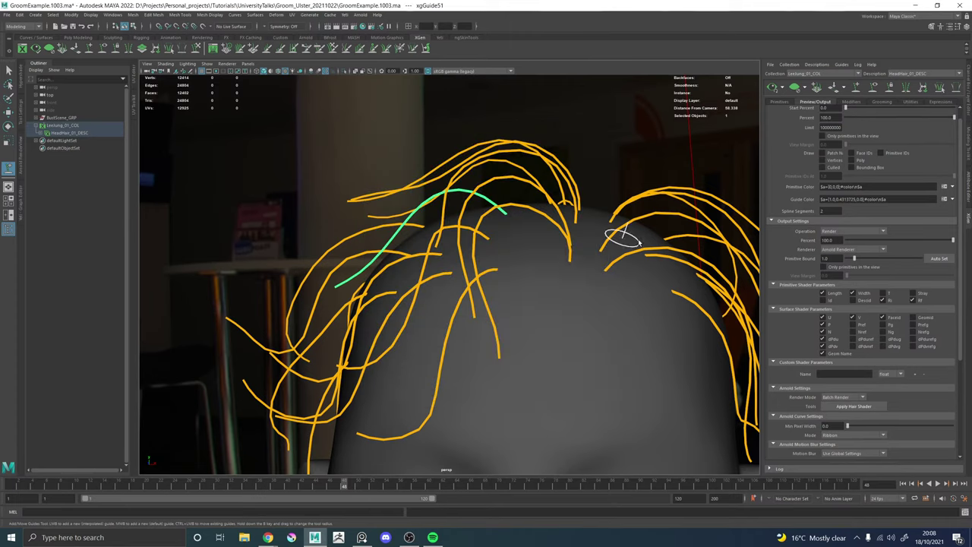
Select the new upper-side guide for sculpting with Sculpt Guides and widen the Outliner area to make room for the reference images.
alt+drag(630, 230, 498, 204)
key(w)
click(495, 205)
right_drag(495, 206, 545, 200)
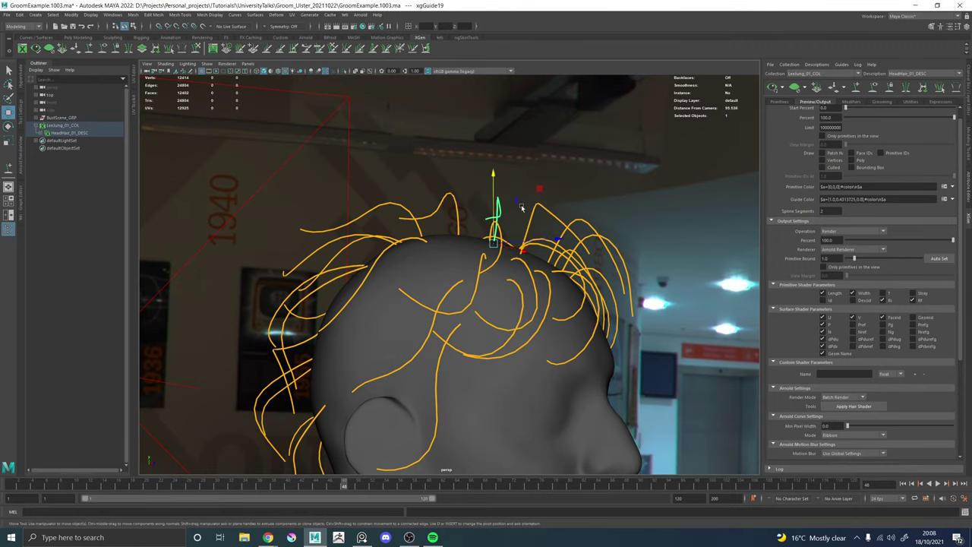
alt+drag(545, 201, 492, 222)
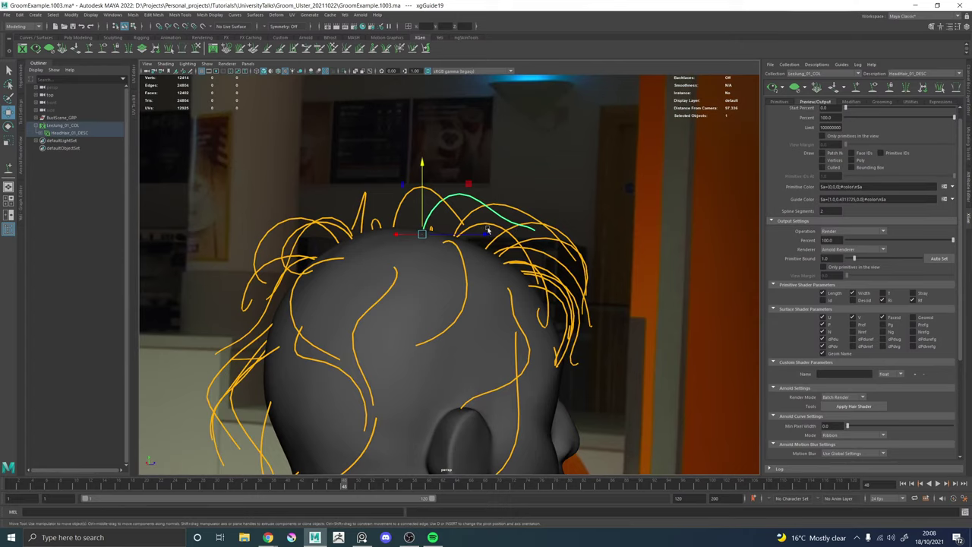
click(491, 225)
right_drag(491, 226, 459, 225)
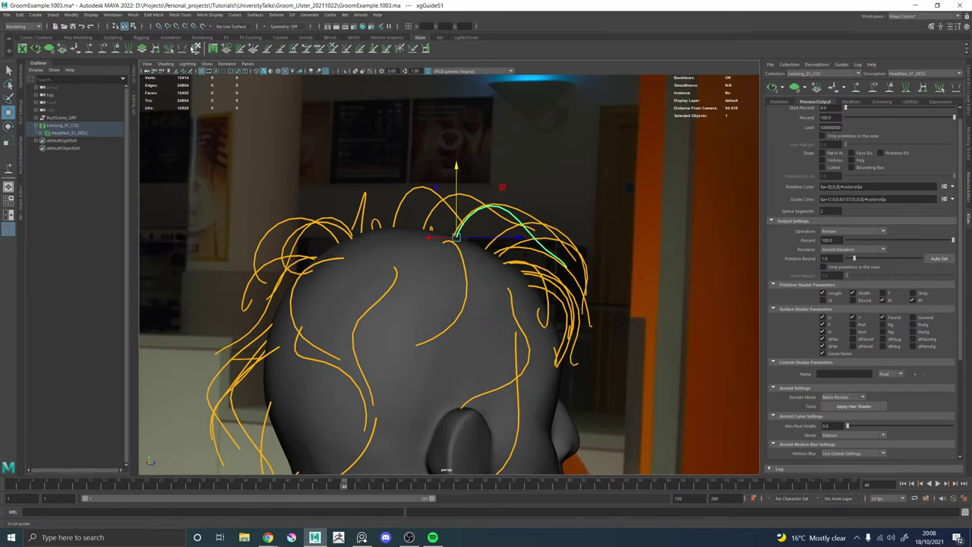
alt+drag(414, 203, 404, 244)
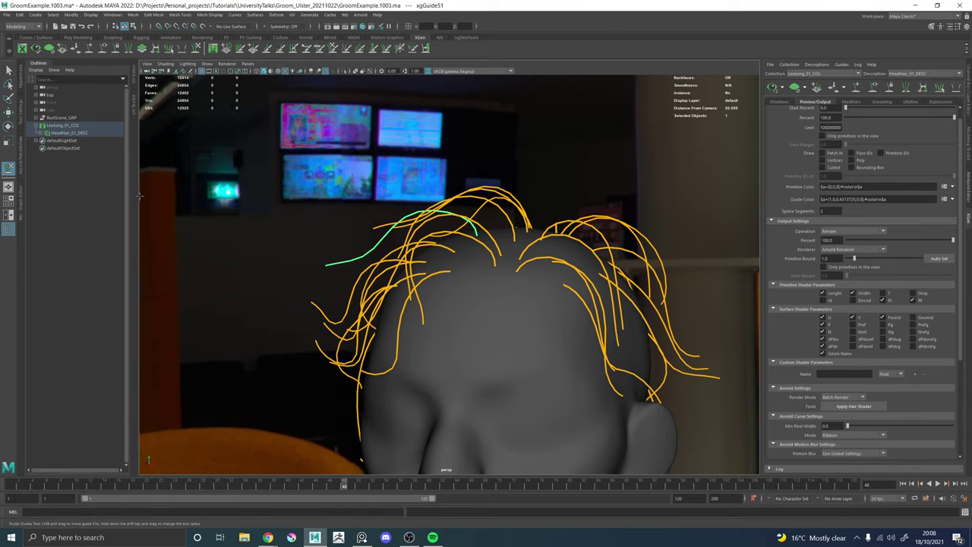
drag(137, 196, 220, 196)
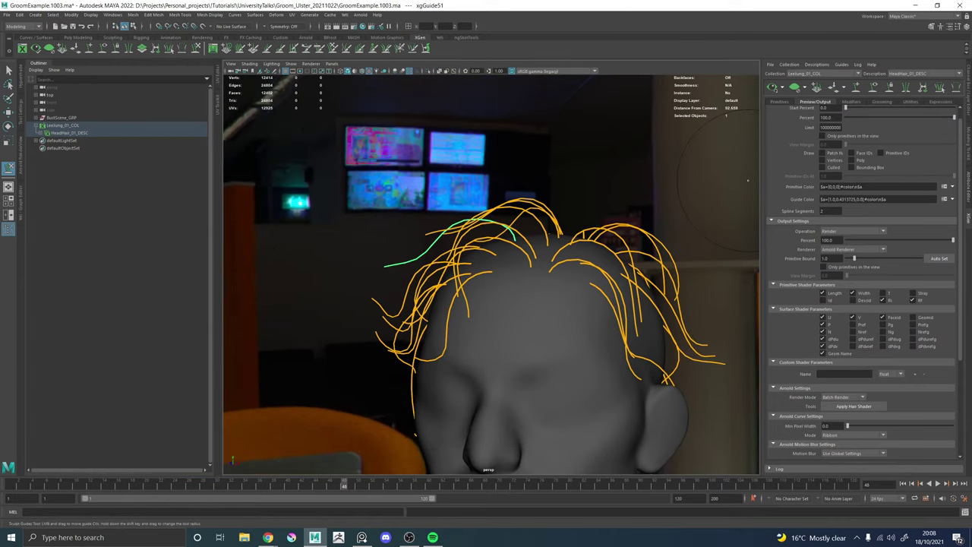
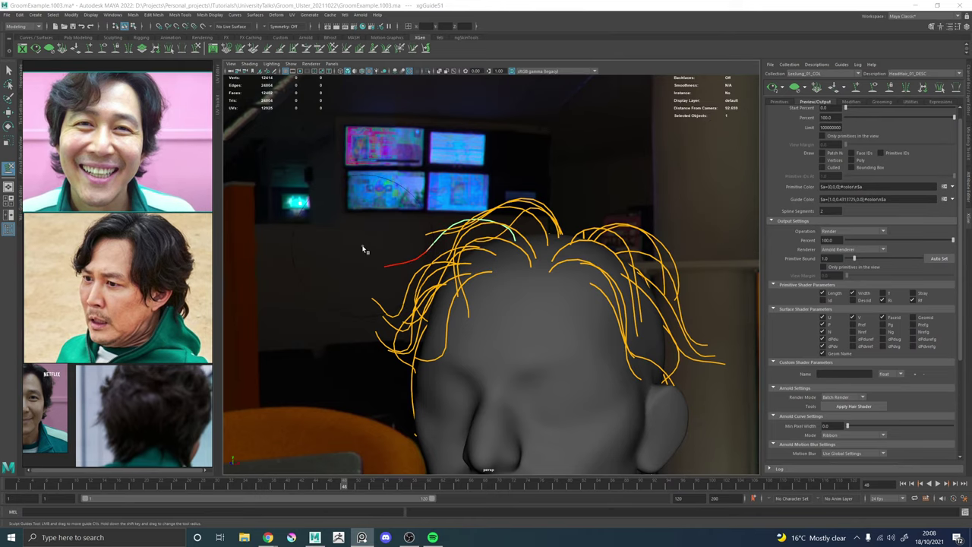
Sculpt the new guide's arch and tip to follow the neighbouring guides, checking it against the reference hairstyle.
mouse_move(506, 245)
alt+mouse_down()
mouse_move(535, 252)
mouse_move(524, 247)
alt+mouse_up()
alt+right_drag(501, 245, 530, 238)
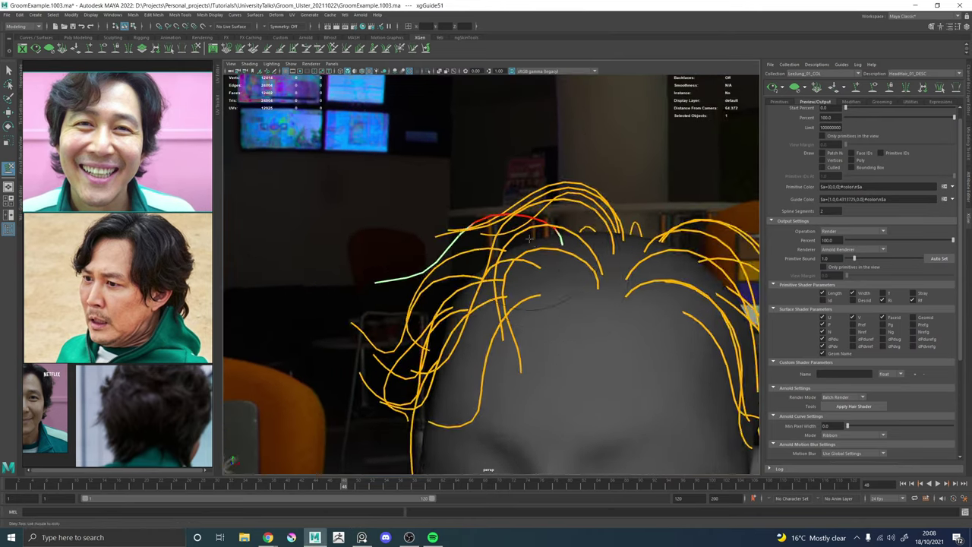
mouse_move(529, 238)
alt+mouse_down()
mouse_move(470, 236)
mouse_move(523, 222)
alt+mouse_up()
alt+right_drag(523, 222, 507, 226)
mouse_move(507, 227)
alt+mouse_down()
mouse_move(492, 229)
mouse_move(517, 227)
mouse_move(523, 235)
mouse_move(513, 237)
alt+mouse_up()
Select four guides on top of the head beside the parting and sculpt their arches and tips into a smooth sweep.
key(w)
key(y)
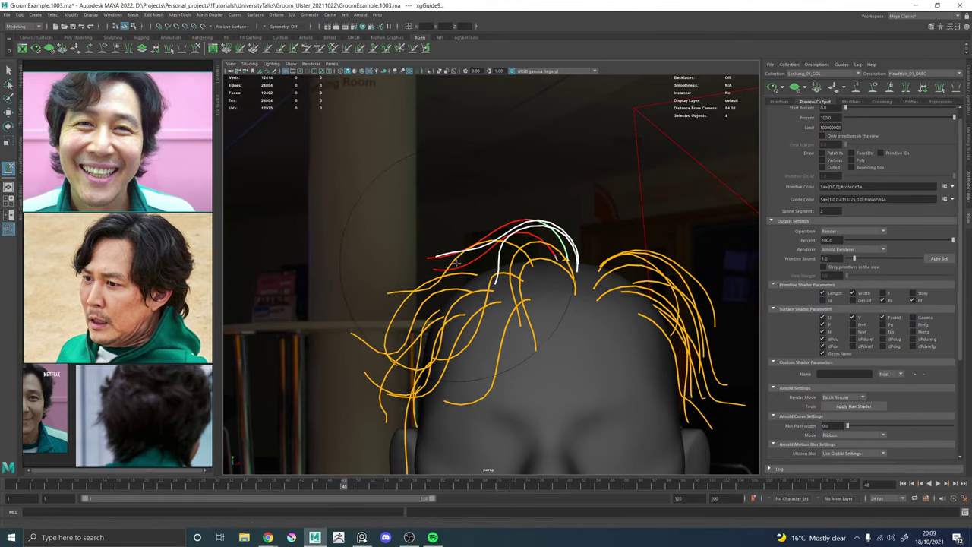
alt+drag(457, 263, 581, 238)
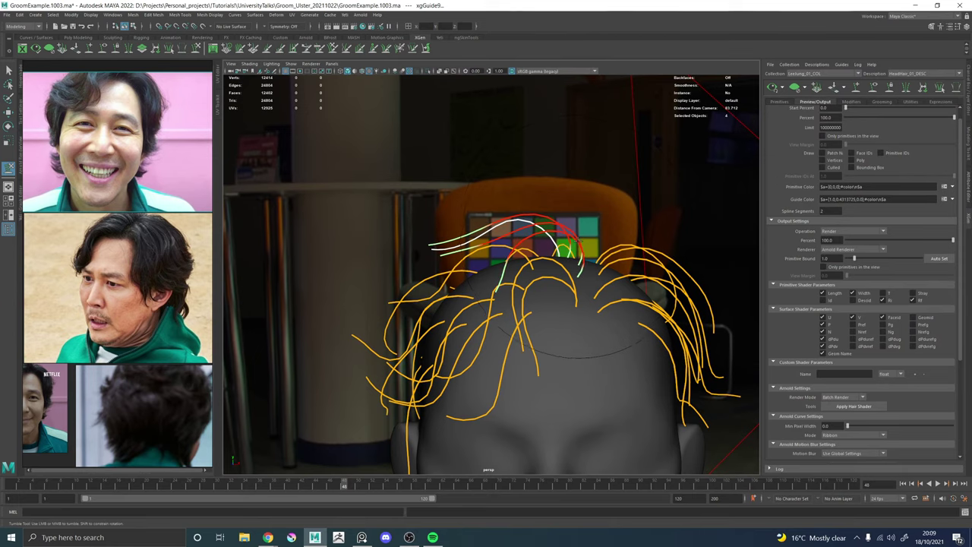
mouse_move(583, 247)
alt+mouse_down()
mouse_move(617, 238)
mouse_move(516, 279)
mouse_move(495, 266)
alt+mouse_up()
Select the new upper-side guide together with one more guide and sculpt their outward-flowing ends.
key(w)
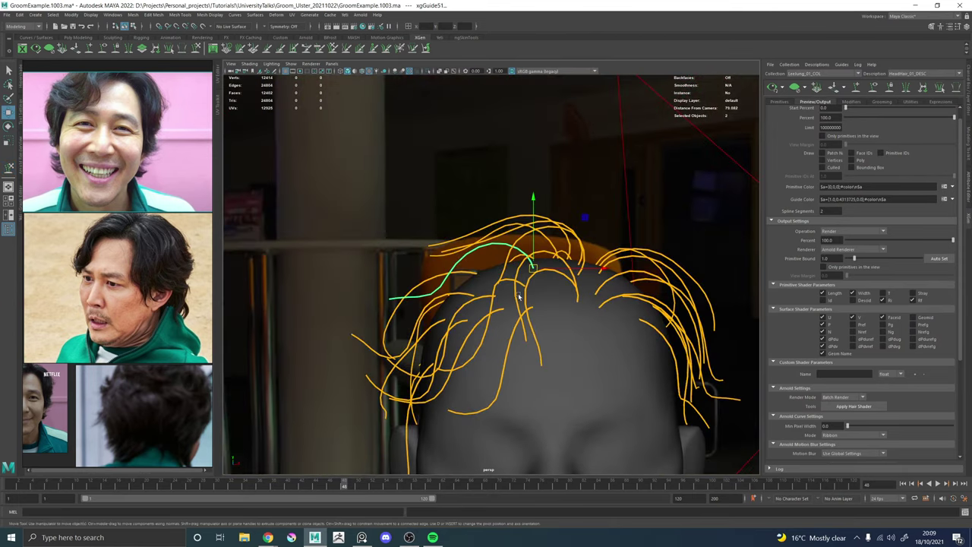
key(y)
mouse_move(447, 239)
mouse_down()
mouse_move(446, 256)
mouse_move(436, 241)
mouse_move(410, 243)
mouse_move(412, 230)
mouse_up()
Reselect the new upper-side guide alone and sculpt it from side and front to sweep smoothly down the head.
key(w)
click(399, 294)
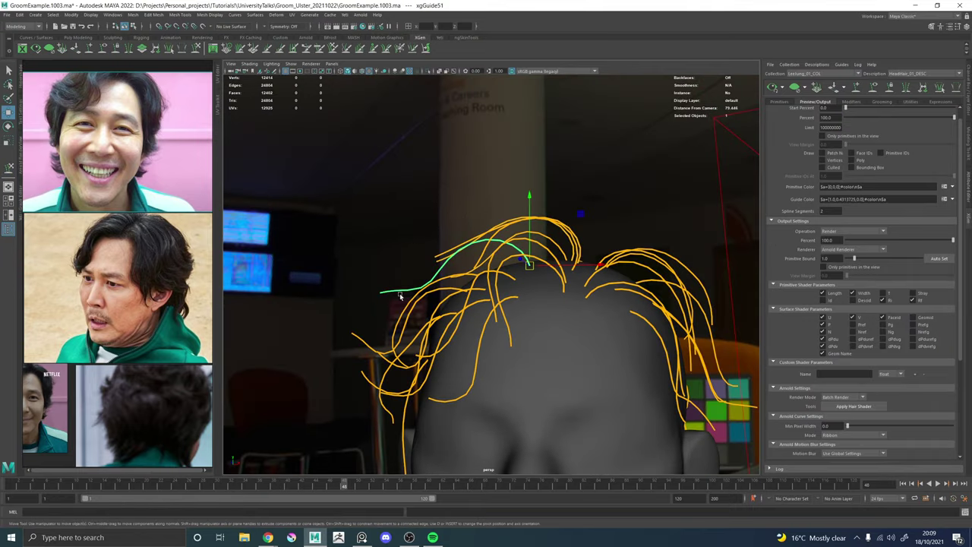
key(y)
alt+drag(443, 245, 578, 314)
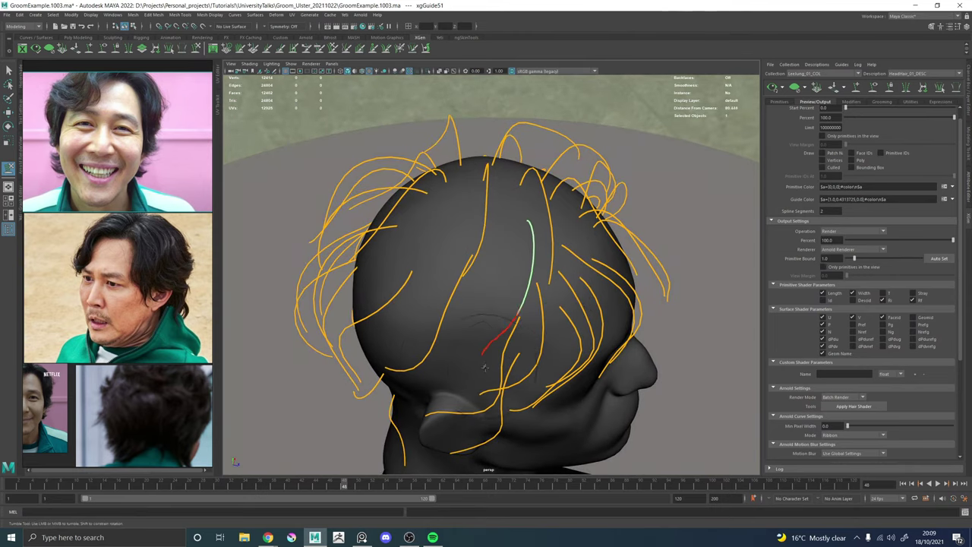
alt+drag(498, 359, 482, 343)
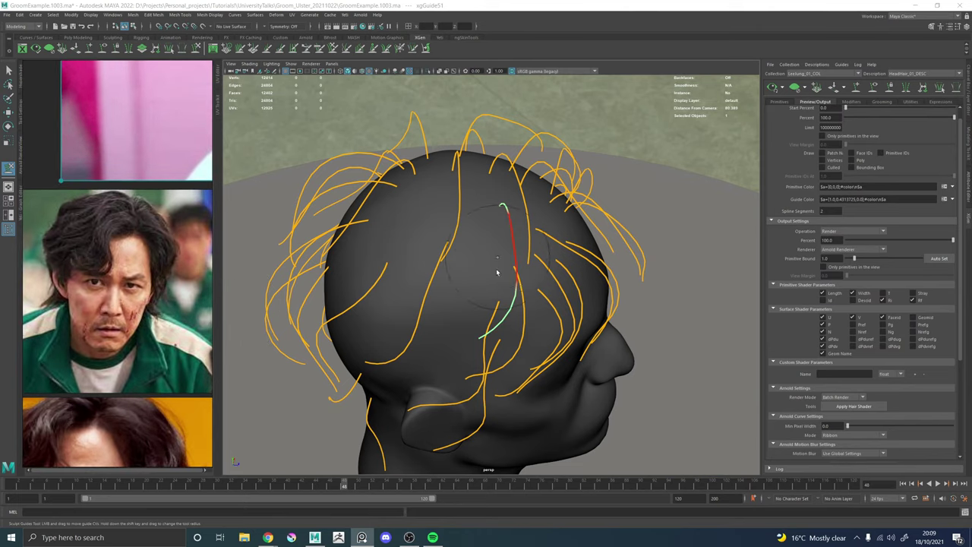
alt+drag(497, 272, 523, 333)
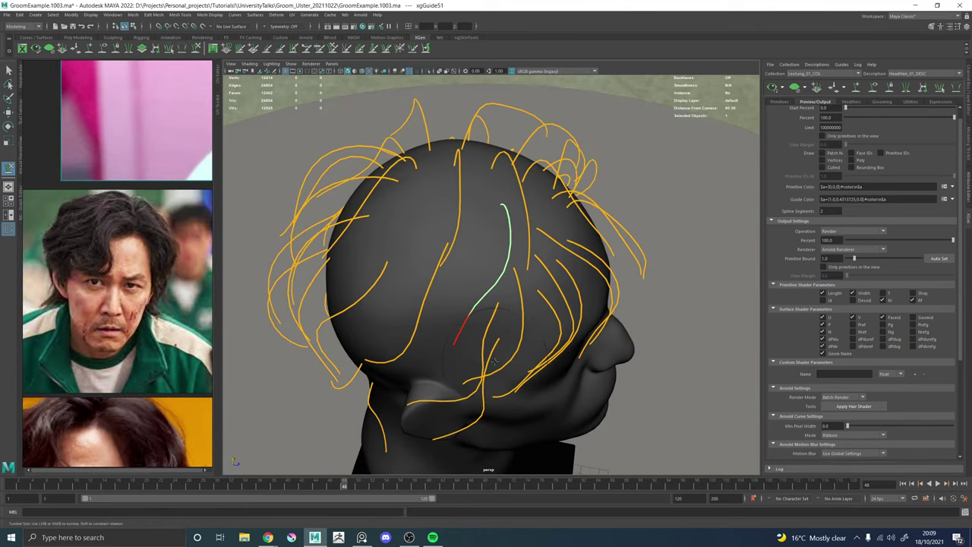
alt+drag(523, 309, 514, 234)
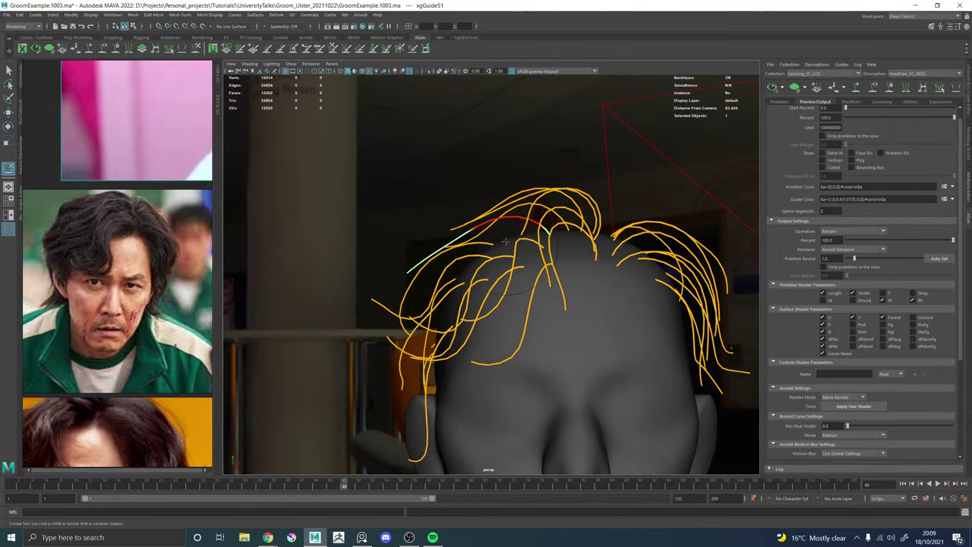
alt+drag(425, 241, 678, 210)
Select the curled guide above the temple near the front hairline and sculpt its bend and tip.
key(w)
mouse_move(488, 274)
alt+mouse_down()
mouse_move(455, 273)
mouse_move(493, 287)
mouse_move(521, 259)
alt+mouse_up()
key(y)
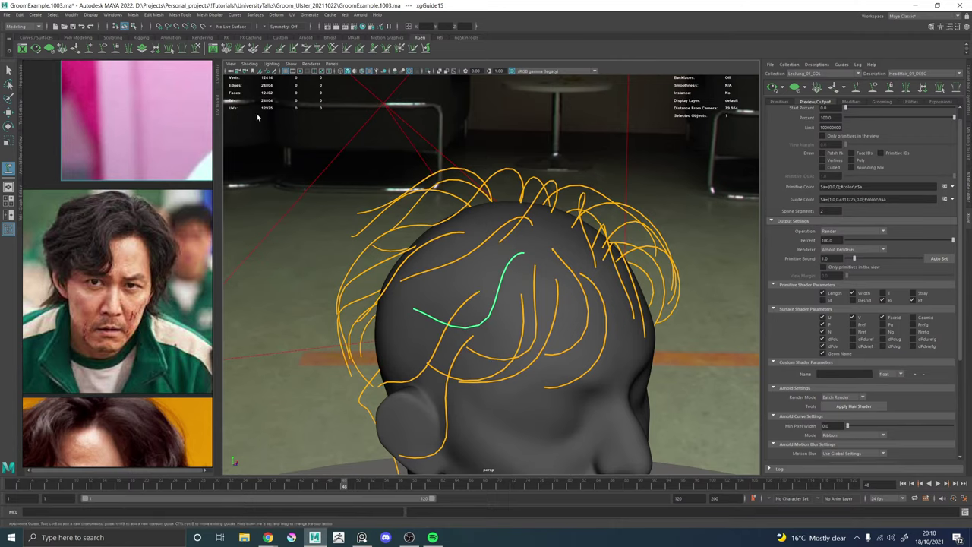
alt+drag(445, 308, 682, 165)
key(w)
Add a new guide on the side of the head just above and behind the ear.
click(843, 90)
alt+drag(471, 289, 473, 249)
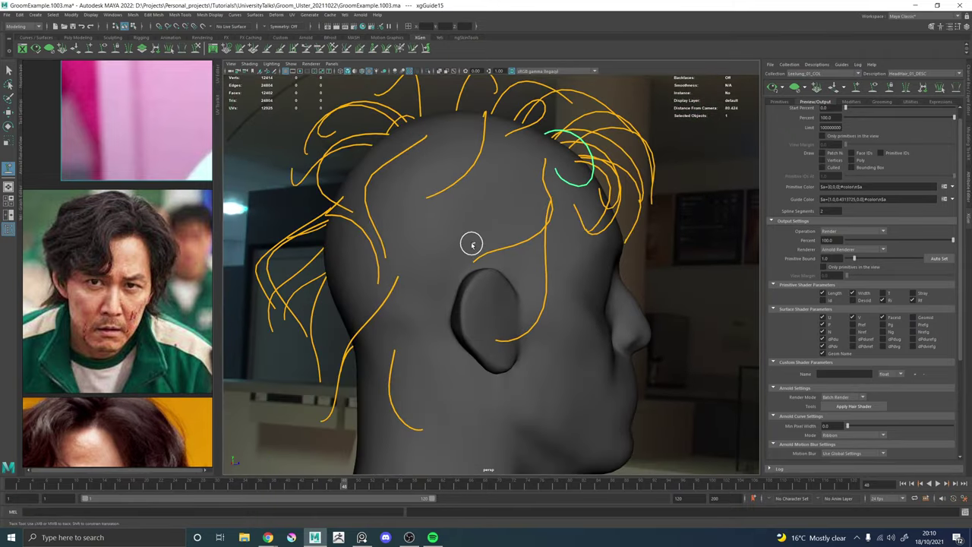
click(469, 242)
mouse_move(469, 241)
alt+mouse_down()
mouse_move(471, 190)
mouse_move(467, 257)
mouse_move(486, 228)
mouse_move(475, 277)
alt+mouse_up()
Sculpt the new guide to sweep back and down behind the ear, checking it against the side-view reference.
click(182, 49)
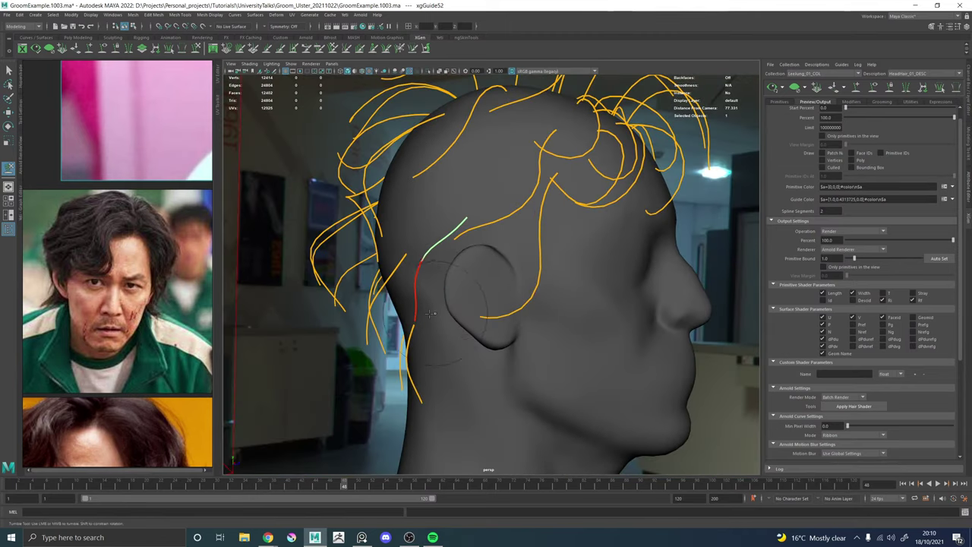
scroll(144, 364, down, 5)
middle_drag(199, 372, 25, 311)
scroll(177, 340, up, 3)
mouse_move(489, 300)
alt+mouse_down()
mouse_move(421, 280)
mouse_move(531, 303)
mouse_move(486, 319)
mouse_move(501, 357)
alt+mouse_up()
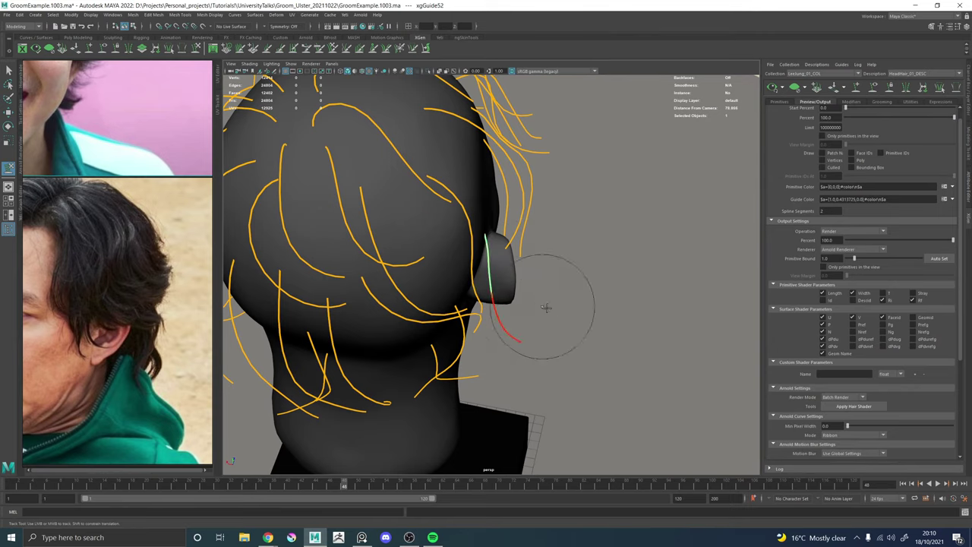
mouse_move(547, 304)
alt+mouse_down()
mouse_move(427, 273)
mouse_move(463, 275)
mouse_move(481, 225)
mouse_move(611, 274)
mouse_move(466, 273)
mouse_move(527, 300)
mouse_move(421, 268)
alt+mouse_up()
alt+right_drag(422, 267, 246, 266)
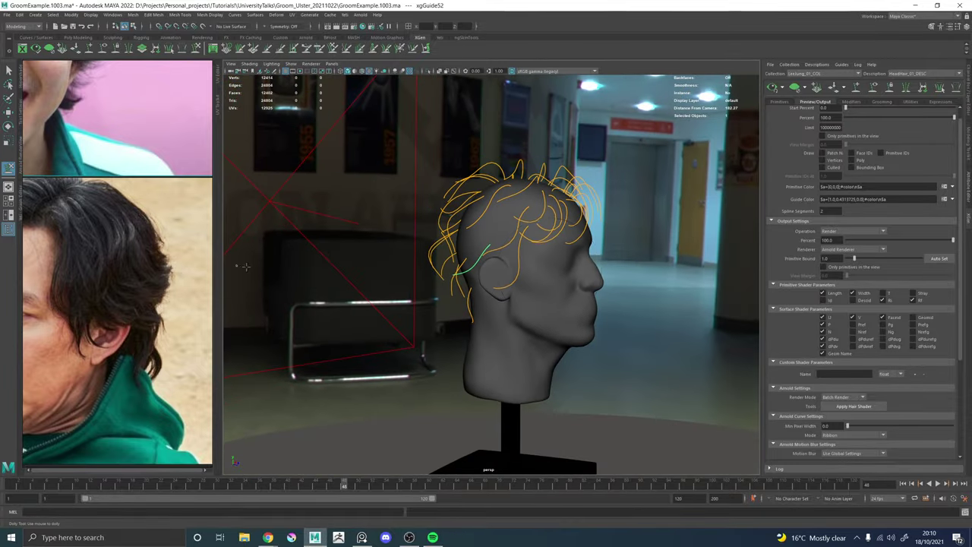
alt+drag(465, 283, 536, 269)
alt+right_drag(537, 268, 636, 329)
alt+middle_drag(667, 198, 647, 240)
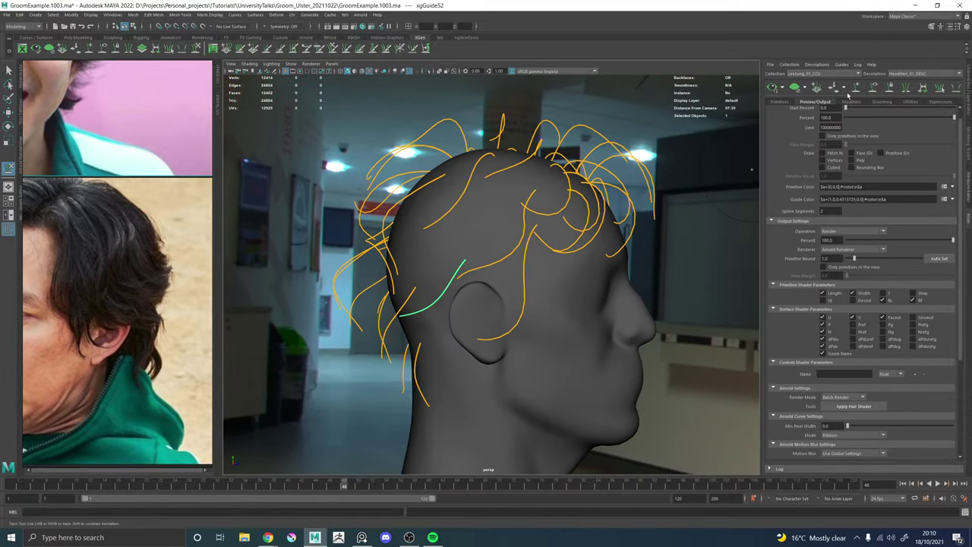
Add a new guide on the opposite upper side of the head, between the existing guides above the ear.
middle_drag(155, 270, 200, 309)
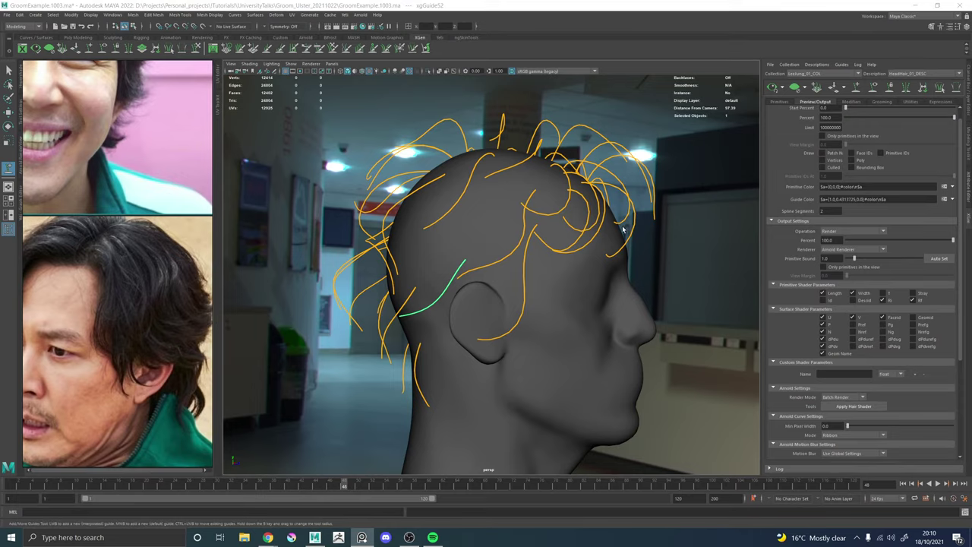
alt+drag(623, 227, 456, 275)
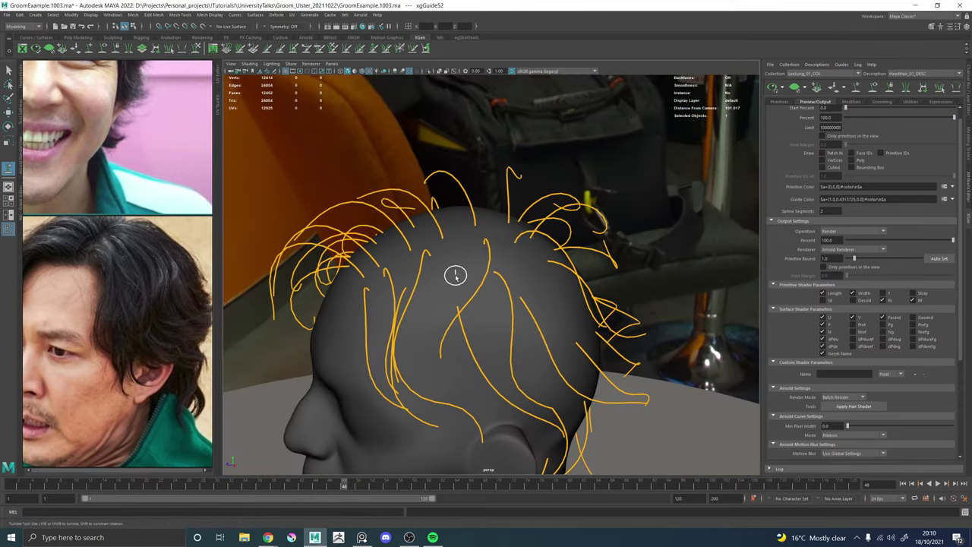
click(454, 287)
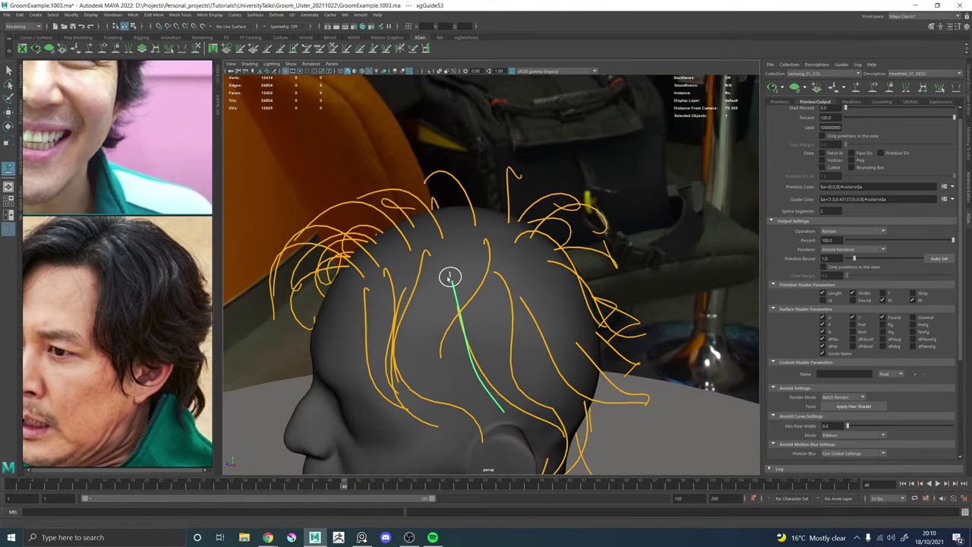
Sculpt the new upper-side guide into an arch curving forward and down alongside the neighbouring temple guides.
click(199, 48)
mouse_move(452, 313)
alt+mouse_down()
mouse_move(476, 228)
mouse_move(477, 246)
mouse_move(410, 261)
alt+mouse_up()
alt+drag(517, 266, 387, 266)
alt+middle_drag(387, 265, 516, 358)
alt+right_drag(460, 286, 524, 284)
alt+middle_drag(524, 284, 619, 277)
mouse_move(427, 273)
mouse_down()
mouse_move(508, 268)
mouse_move(475, 232)
mouse_move(517, 221)
mouse_up()
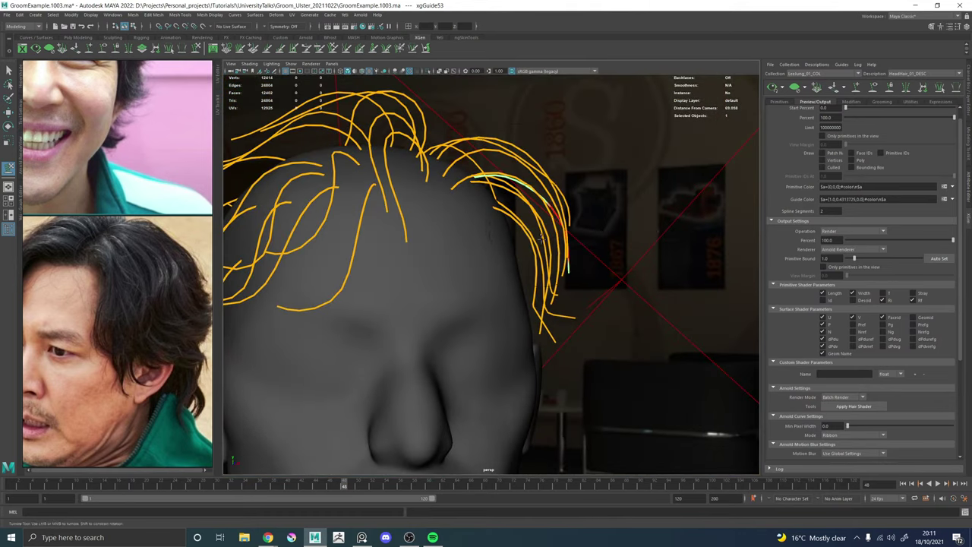
alt+drag(594, 284, 509, 294)
mouse_move(568, 263)
alt+mouse_down()
mouse_move(532, 300)
mouse_move(552, 272)
mouse_move(593, 280)
mouse_move(519, 253)
alt+mouse_up()
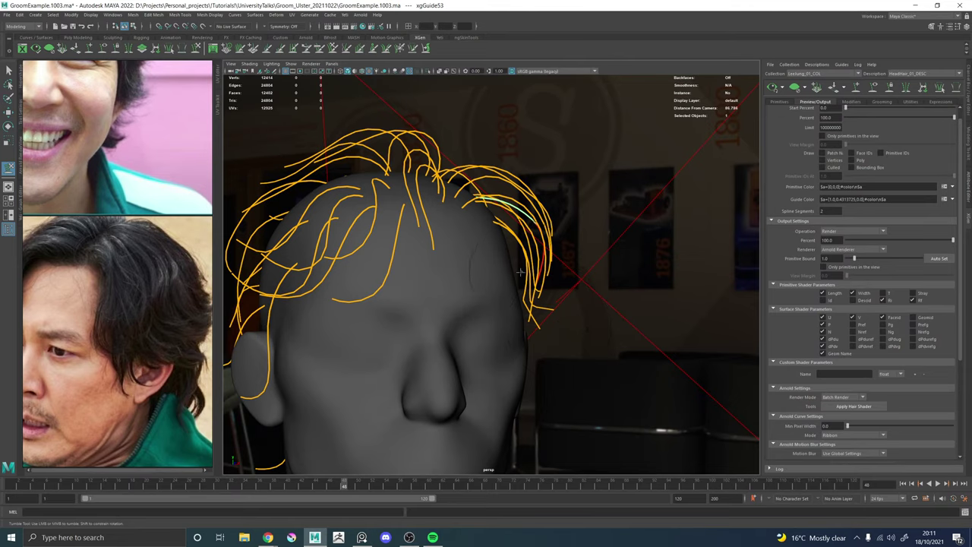
alt+drag(520, 271, 501, 263)
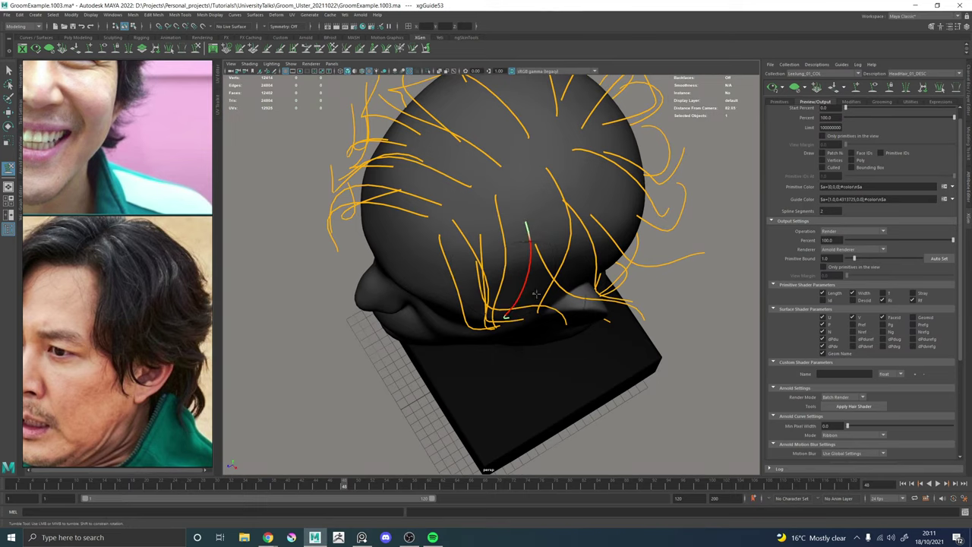
Add a new guide above the temple in front of the ear and scale it slightly smaller.
alt+drag(536, 293, 655, 129)
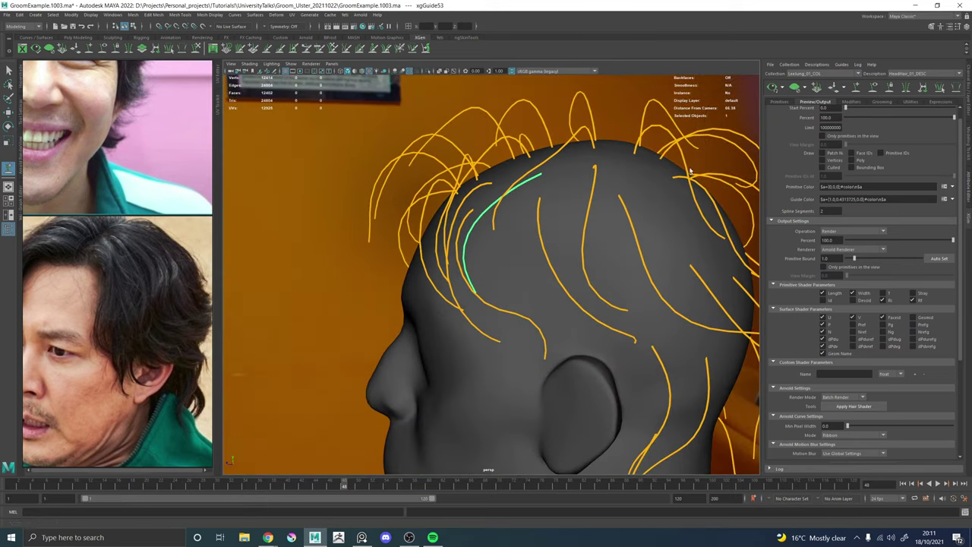
alt+drag(347, 321, 521, 287)
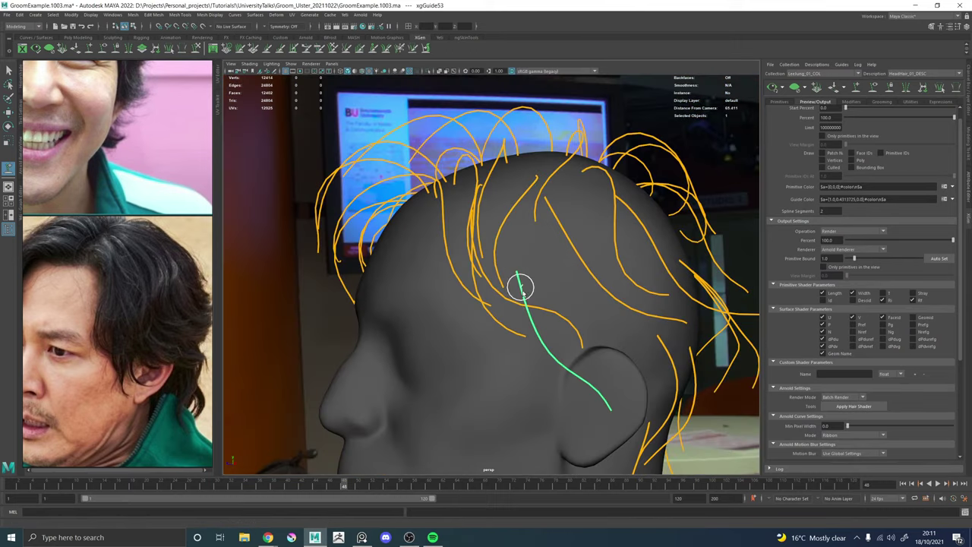
key(ctrl+d)
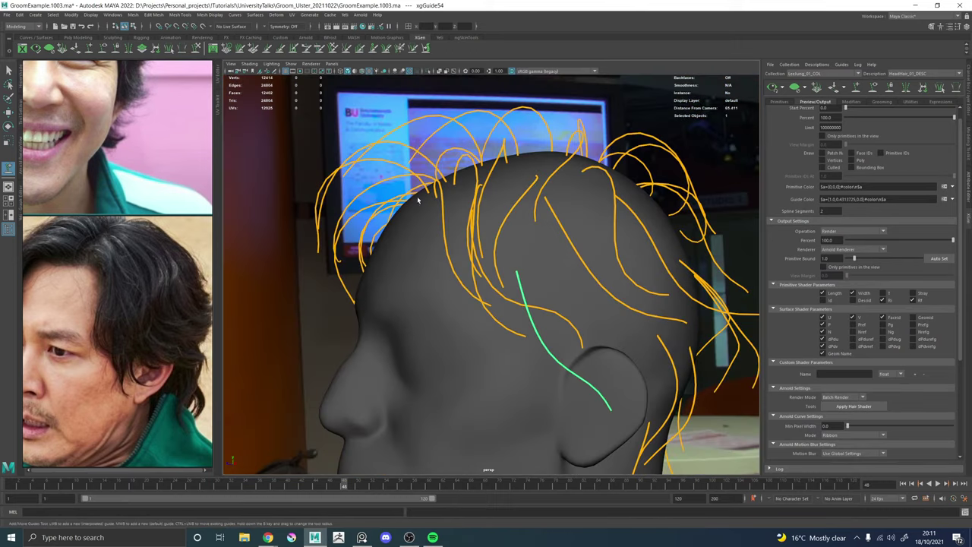
key(r)
drag(516, 270, 498, 268)
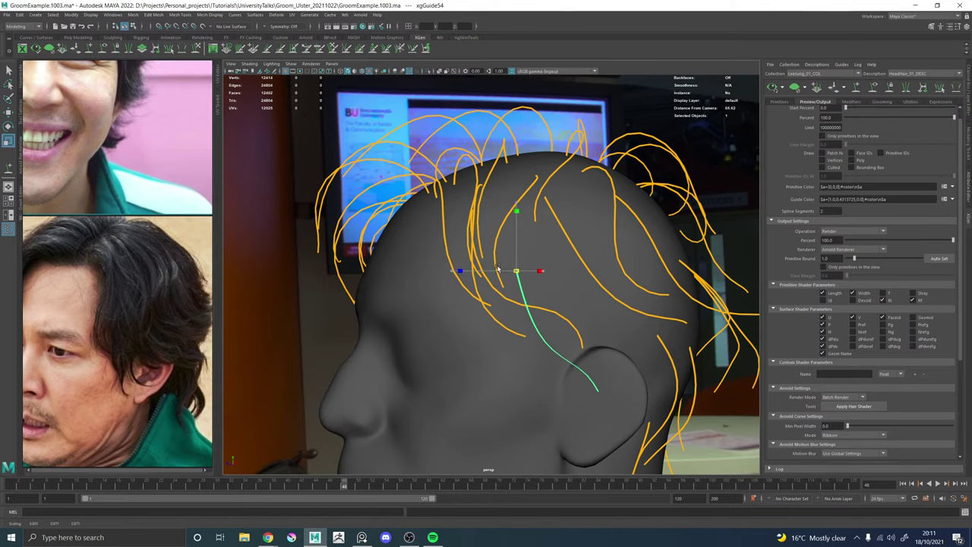
Sculpt the new temple guide to hang down in front of the ear and scale it slightly shorter.
click(213, 48)
alt+middle_drag(525, 312, 481, 208)
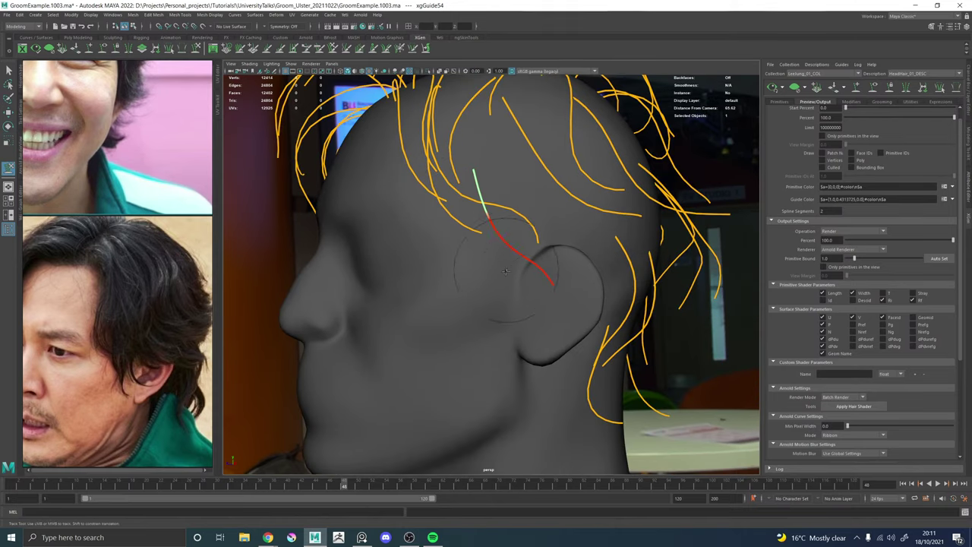
mouse_move(548, 281)
mouse_down()
mouse_move(526, 320)
mouse_move(509, 320)
mouse_move(580, 317)
mouse_move(533, 261)
mouse_up()
mouse_move(568, 306)
alt+mouse_down()
mouse_move(579, 321)
mouse_move(501, 319)
mouse_move(498, 304)
mouse_move(524, 279)
alt+mouse_up()
key(r)
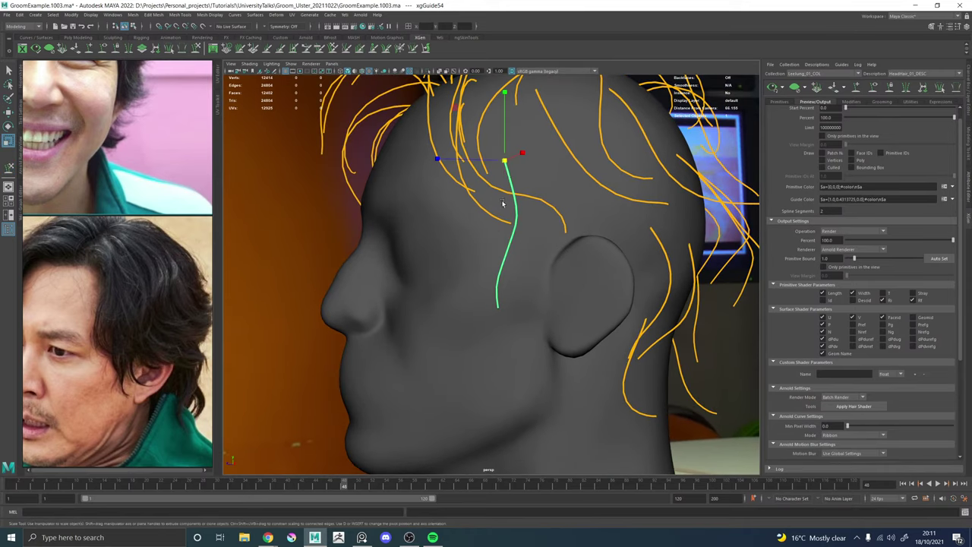
drag(503, 162, 323, 137)
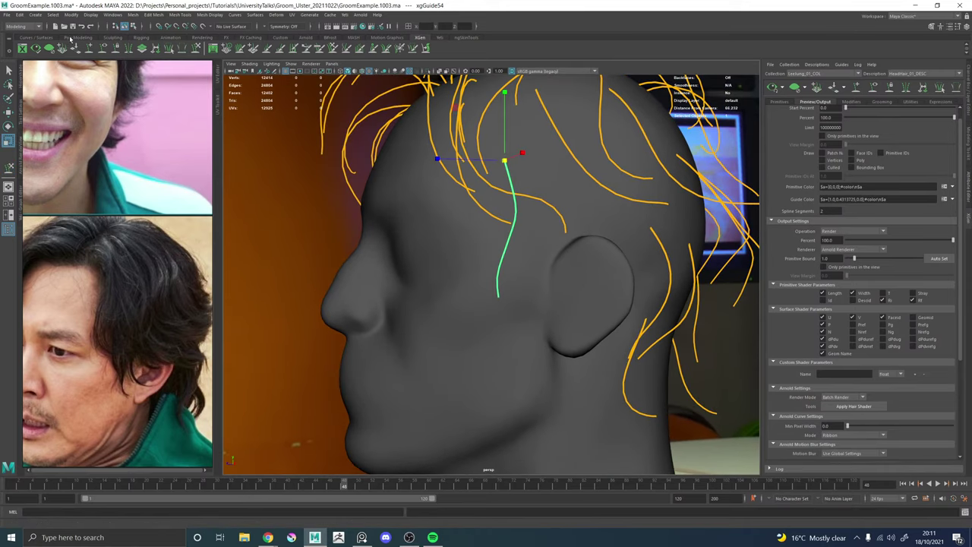
Add a sideburn guide in front of the ear and sculpt it down the cheek with its tip curving back.
key(y)
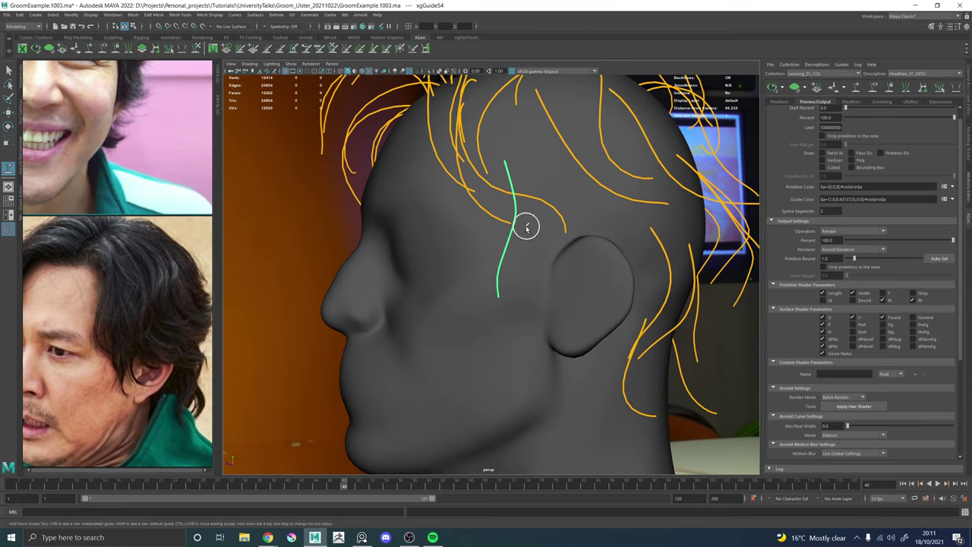
click(526, 226)
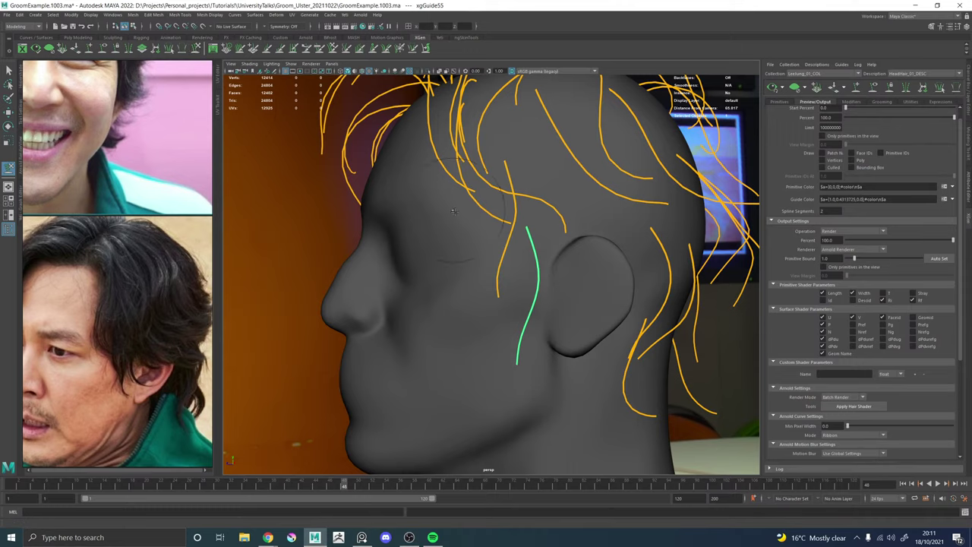
alt+drag(560, 275, 519, 280)
mouse_move(543, 298)
mouse_down()
mouse_move(508, 292)
mouse_move(560, 330)
mouse_move(620, 336)
mouse_move(560, 319)
mouse_move(582, 342)
mouse_move(528, 389)
mouse_move(534, 394)
mouse_up()
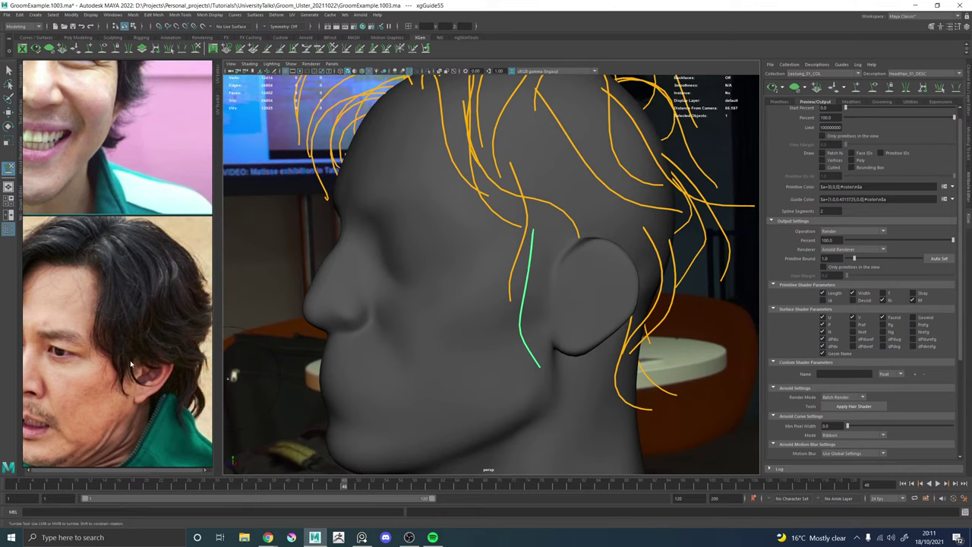
Scale the sideburn guide shorter and sculpt it to lie close to the face with a slightly hooked tip.
alt+drag(430, 324, 394, 328)
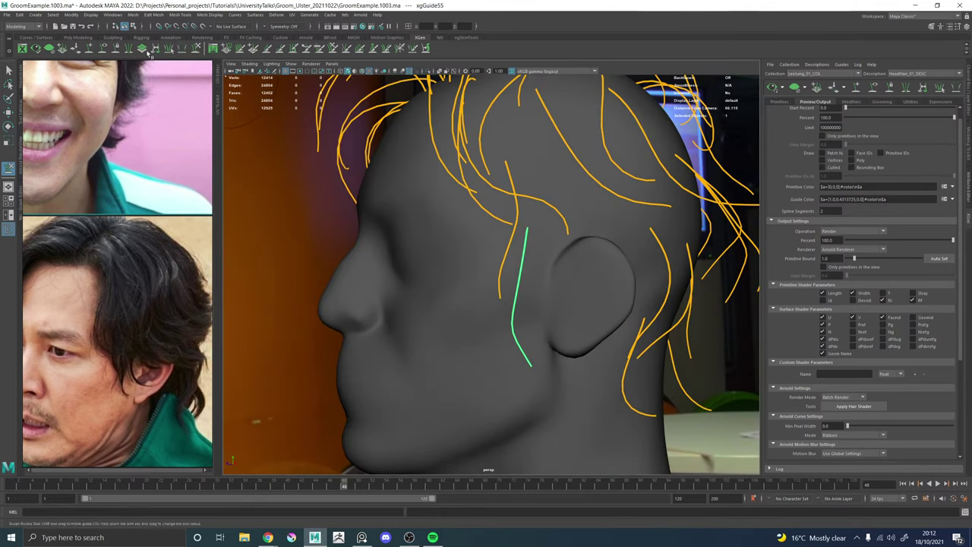
mouse_move(527, 230)
mouse_down()
mouse_move(526, 275)
mouse_move(525, 256)
mouse_move(524, 267)
mouse_move(469, 269)
mouse_up()
key(w)
click(199, 49)
alt+middle_drag(515, 346, 482, 291)
alt+drag(482, 291, 464, 294)
mouse_move(480, 326)
alt+mouse_down()
mouse_move(501, 330)
mouse_move(484, 307)
alt+mouse_up()
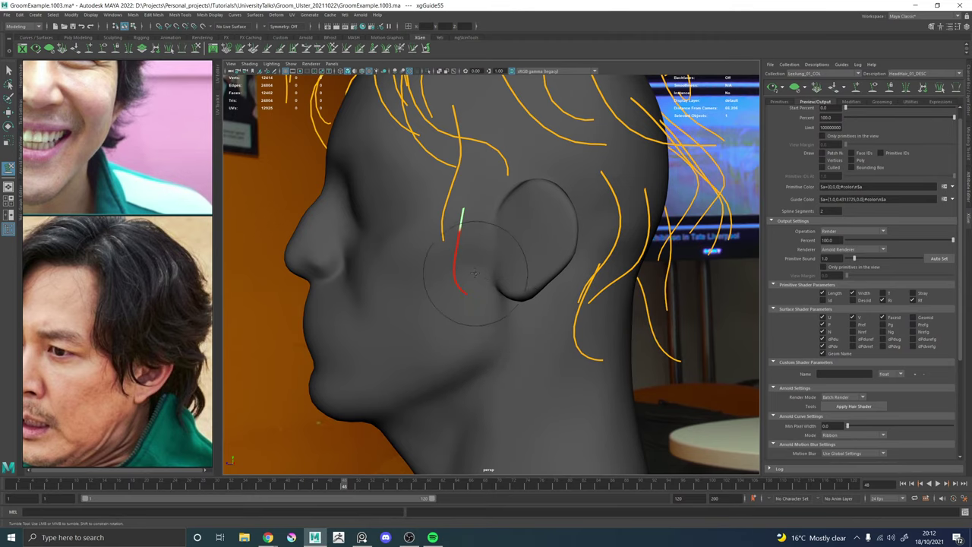
alt+drag(474, 272, 514, 199)
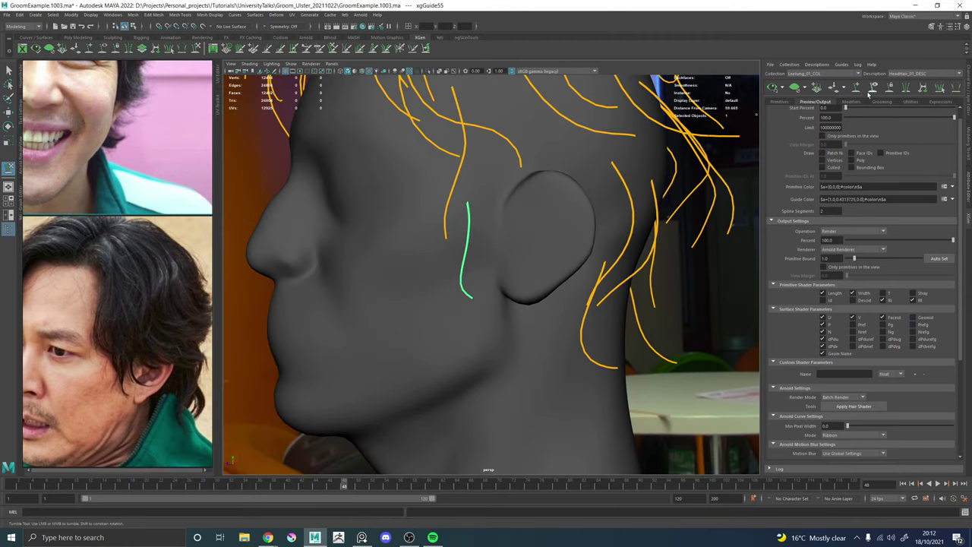
Add a second sideburn guide just in front of the first and sculpt its tip forward onto the cheek.
right_click(464, 204)
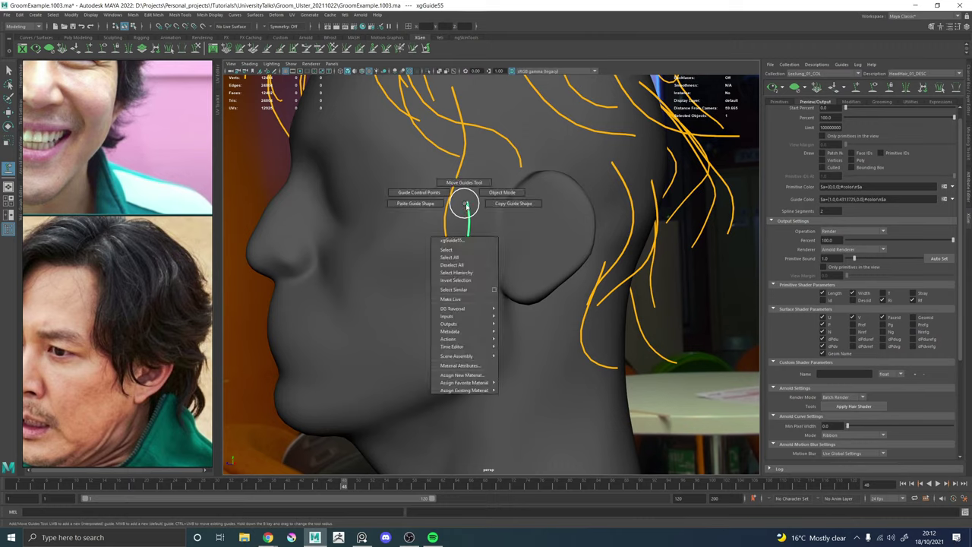
right_drag(466, 205, 422, 190)
click(458, 198)
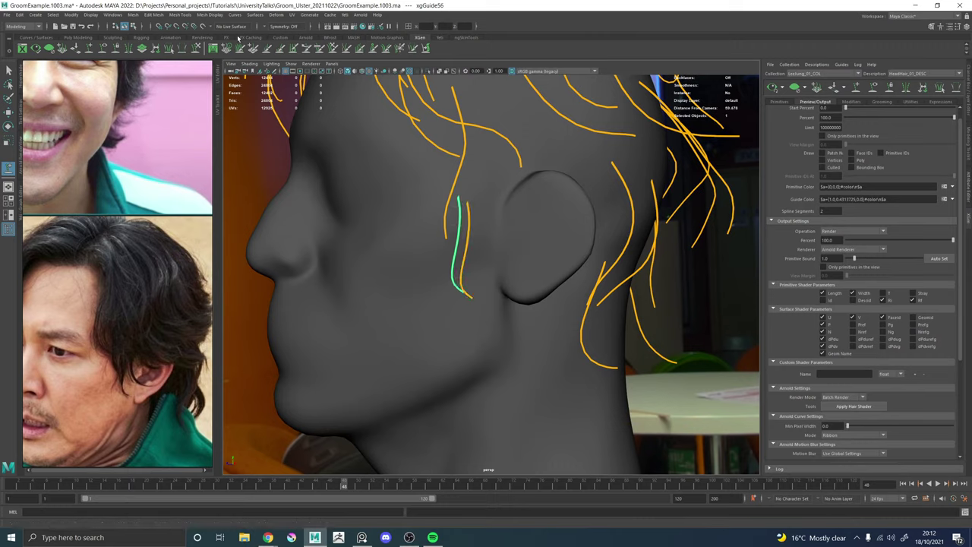
mouse_move(463, 282)
alt+mouse_down()
mouse_move(430, 306)
mouse_move(566, 298)
alt+mouse_up()
alt+drag(543, 300, 484, 291)
alt+middle_drag(484, 291, 491, 299)
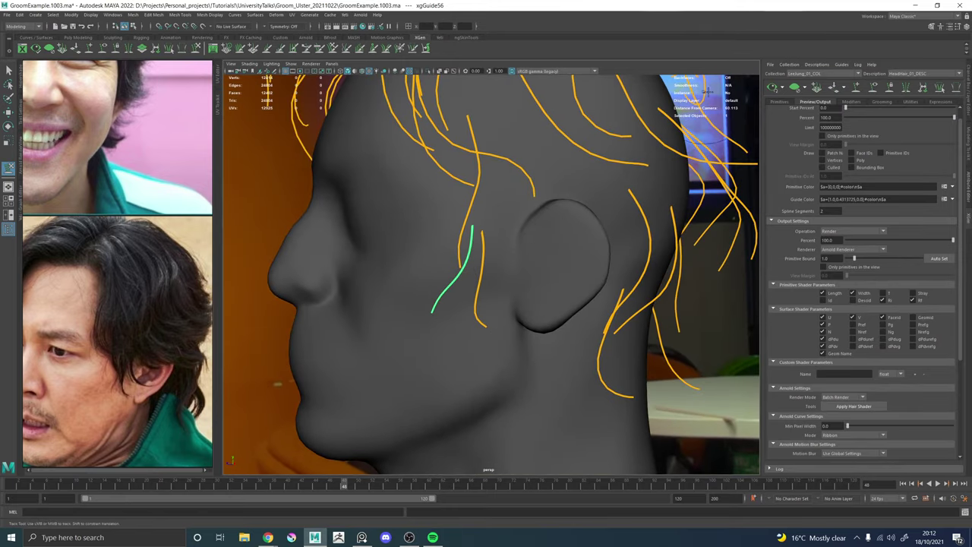
Add a third sideburn guide on the ear side and sculpt it together with the first into a matching S-curve.
click(491, 228)
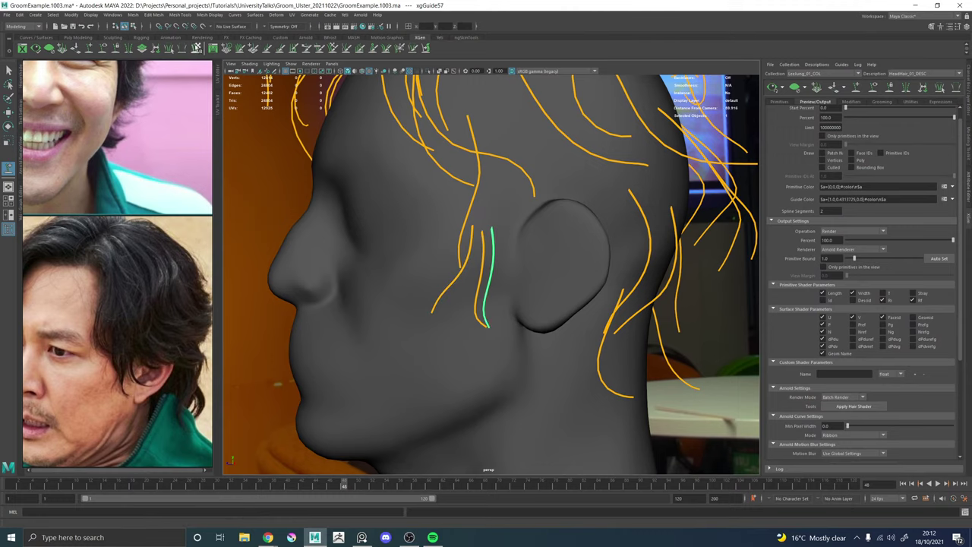
click(196, 48)
mouse_move(512, 304)
alt+mouse_down()
mouse_move(560, 309)
mouse_move(554, 324)
mouse_move(496, 338)
mouse_move(571, 345)
mouse_move(489, 363)
mouse_move(455, 330)
mouse_move(473, 357)
mouse_move(459, 362)
alt+mouse_up()
key(w)
key(y)
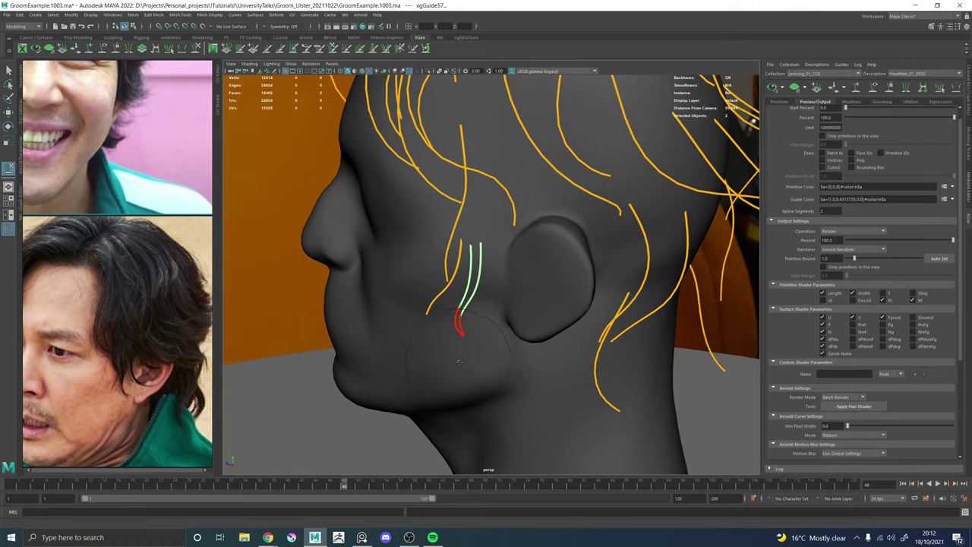
key(w)
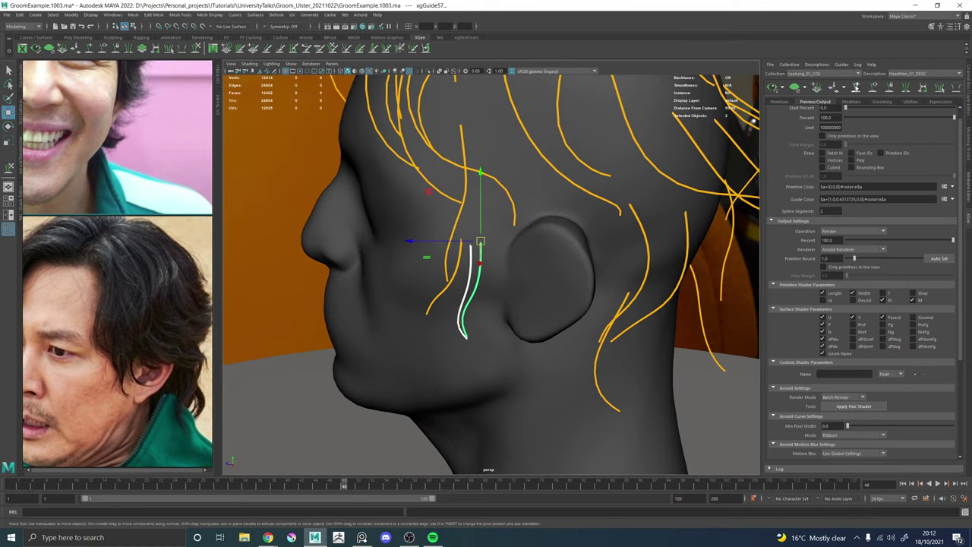
key(y)
alt+drag(445, 277, 451, 258)
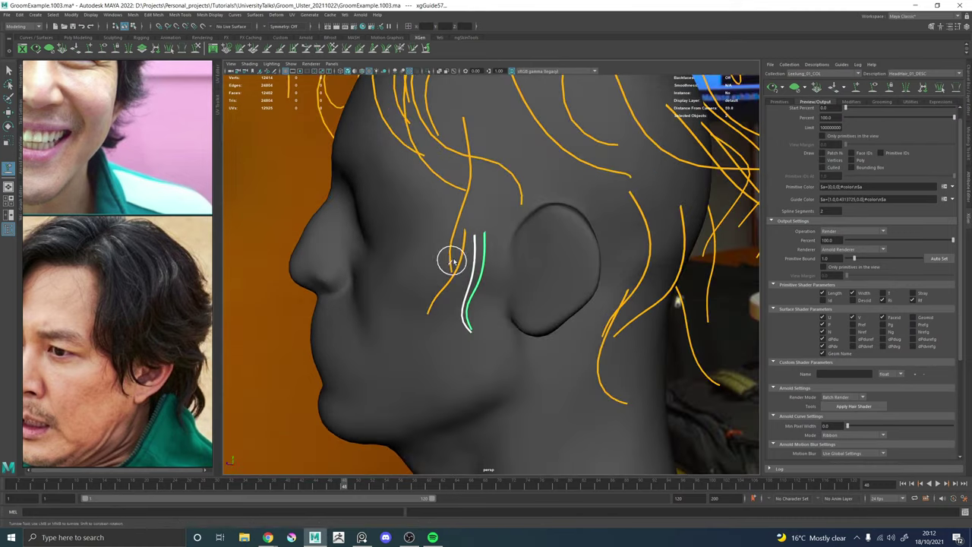
Add a fourth sideburn guide directly beside the ear and sculpt it to follow the other sideburn guides.
click(501, 224)
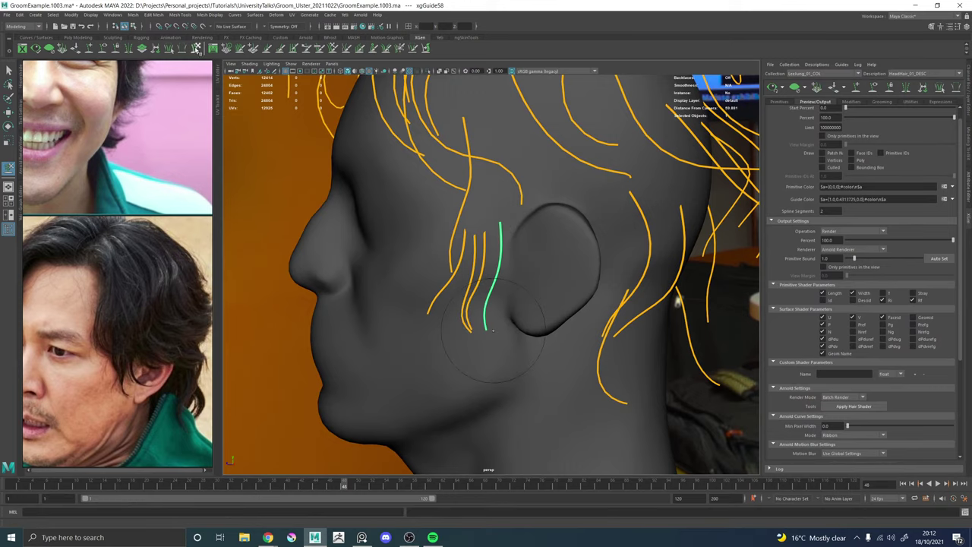
alt+drag(493, 330, 520, 309)
mouse_move(517, 344)
mouse_down()
mouse_move(535, 360)
mouse_move(581, 319)
mouse_move(558, 331)
mouse_move(491, 327)
mouse_move(629, 327)
mouse_move(533, 254)
mouse_move(522, 240)
mouse_move(542, 212)
mouse_up()
Sculpt the two rear sideburn guides together in wireframe so their tips lie closer to the face.
key(4)
alt+drag(588, 290, 584, 327)
drag(574, 325, 546, 337)
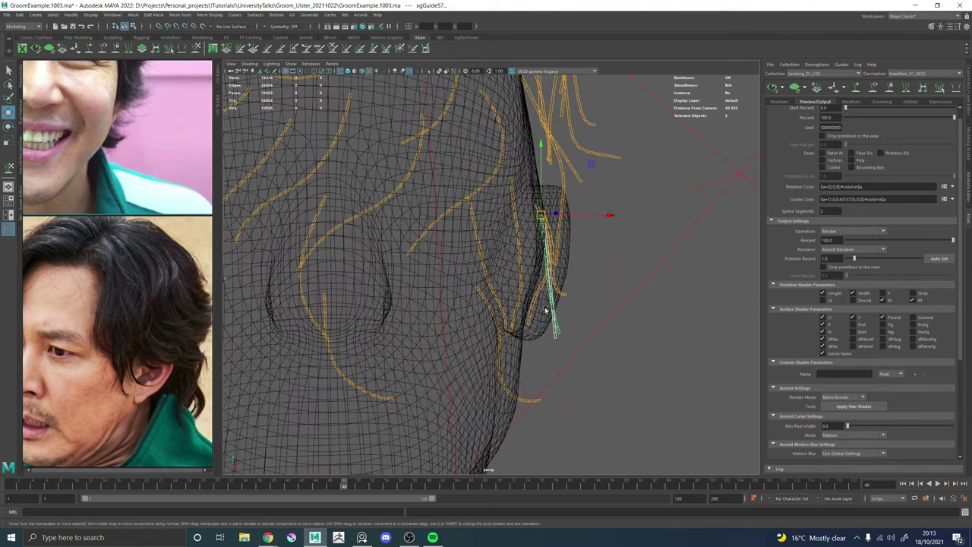
key(y)
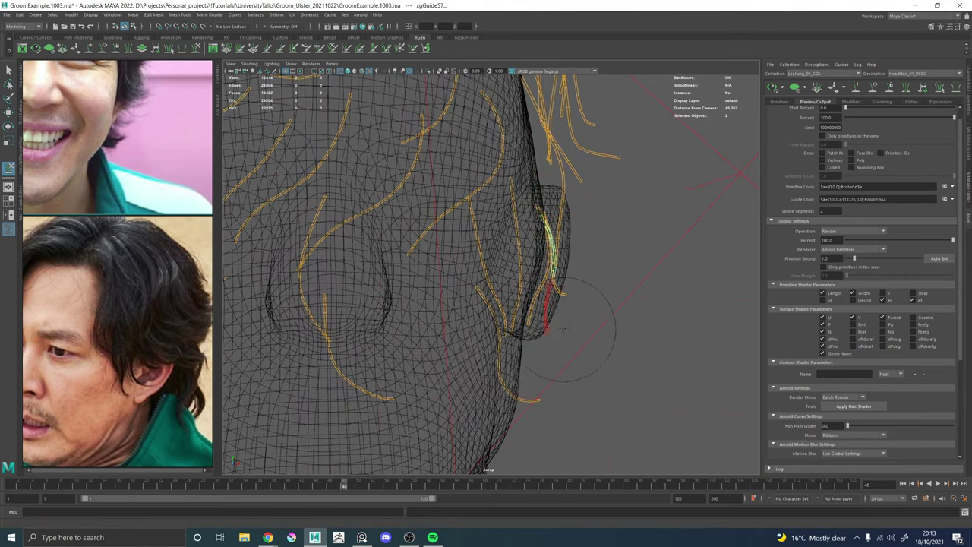
alt+drag(595, 317, 456, 304)
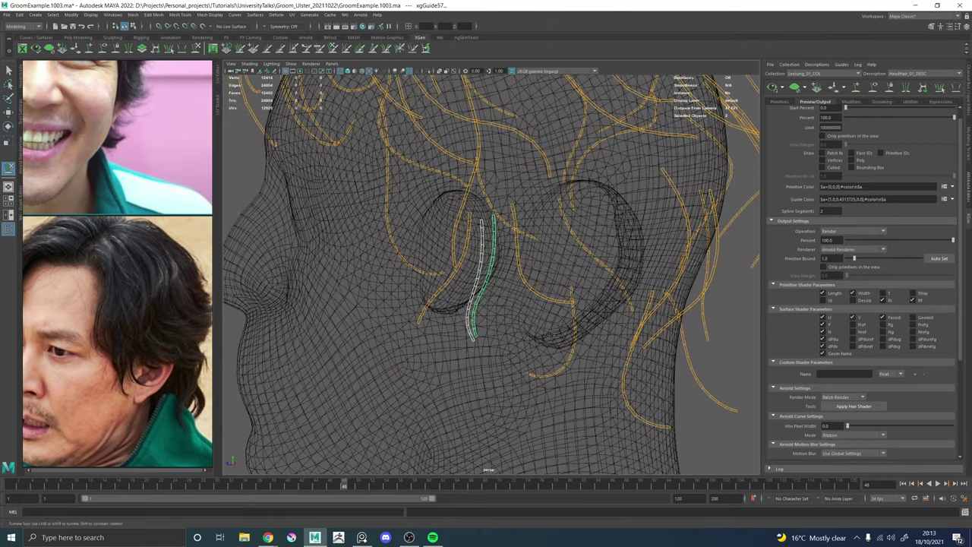
Sculpt the front sideburn guide's lower half back from the cheek so its tip converges with the neighbouring sideburn guides.
key(5)
key(w)
alt+middle_drag(454, 317, 469, 296)
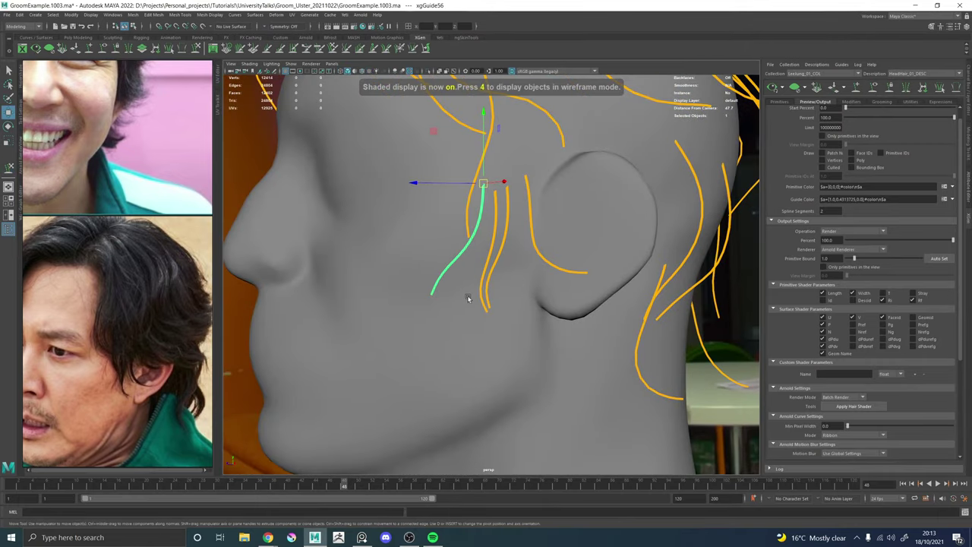
key(y)
mouse_move(445, 301)
alt+mouse_down()
mouse_move(421, 296)
mouse_move(460, 312)
alt+mouse_up()
mouse_move(501, 281)
alt+mouse_down()
mouse_move(479, 276)
mouse_move(500, 287)
mouse_move(471, 313)
mouse_move(575, 321)
mouse_move(559, 304)
mouse_move(463, 317)
mouse_move(460, 303)
alt+mouse_up()
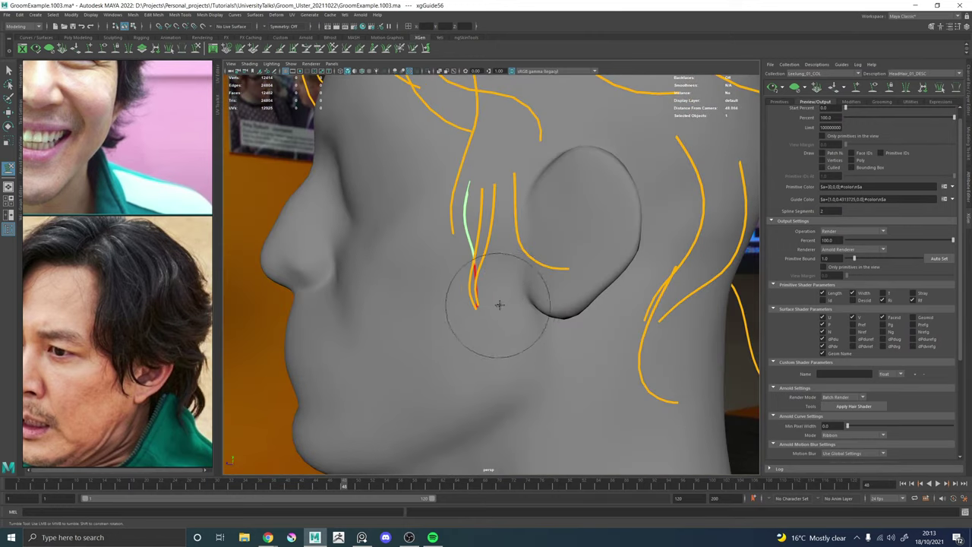
alt+drag(495, 301, 570, 291)
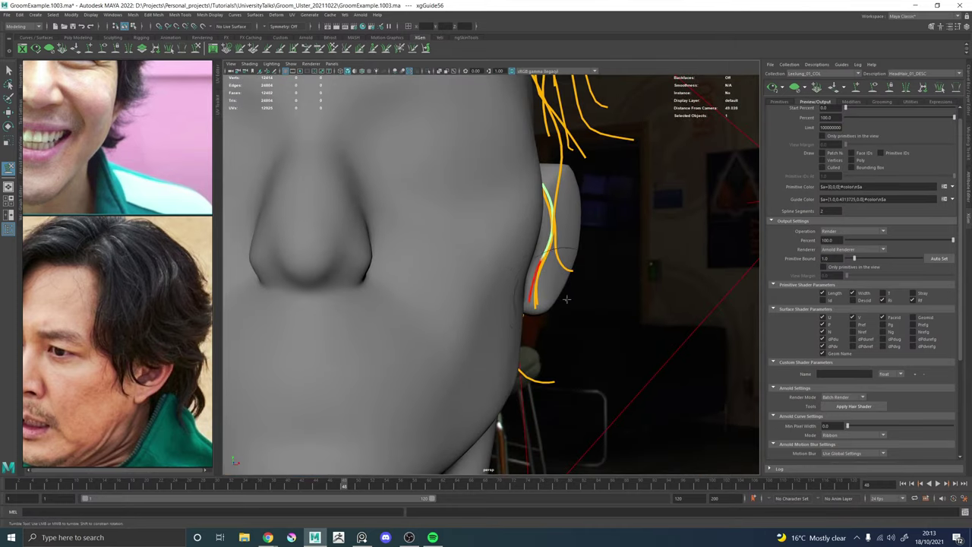
alt+drag(580, 302, 465, 303)
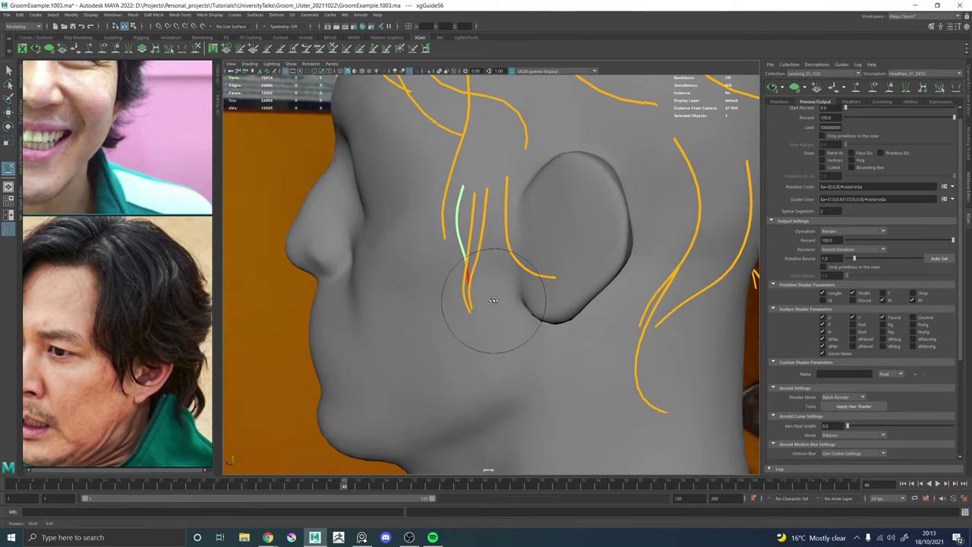
Add a guide at the temple just above the sideburn guides and sculpt it down along the sideburn's front edge.
alt+middle_drag(479, 182, 471, 264)
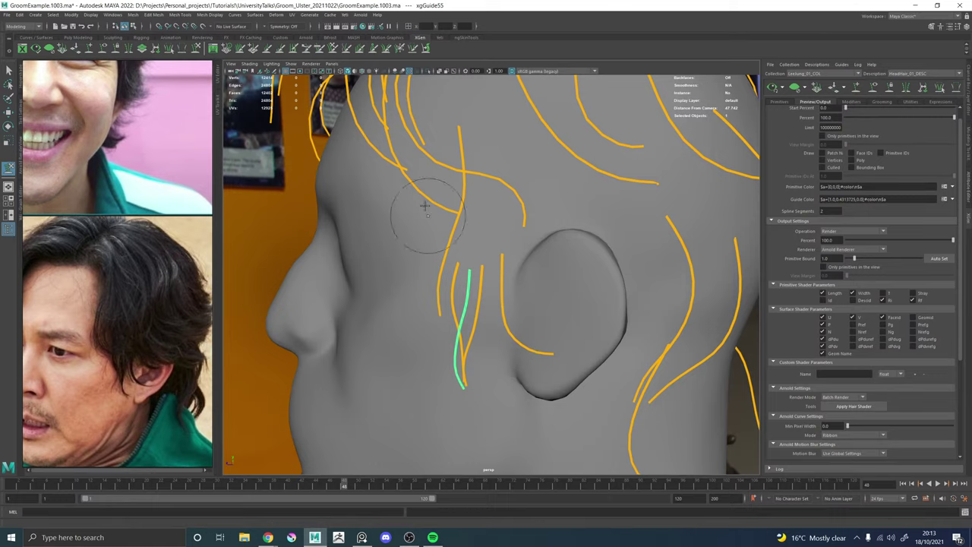
alt+drag(449, 228, 494, 221)
click(496, 223)
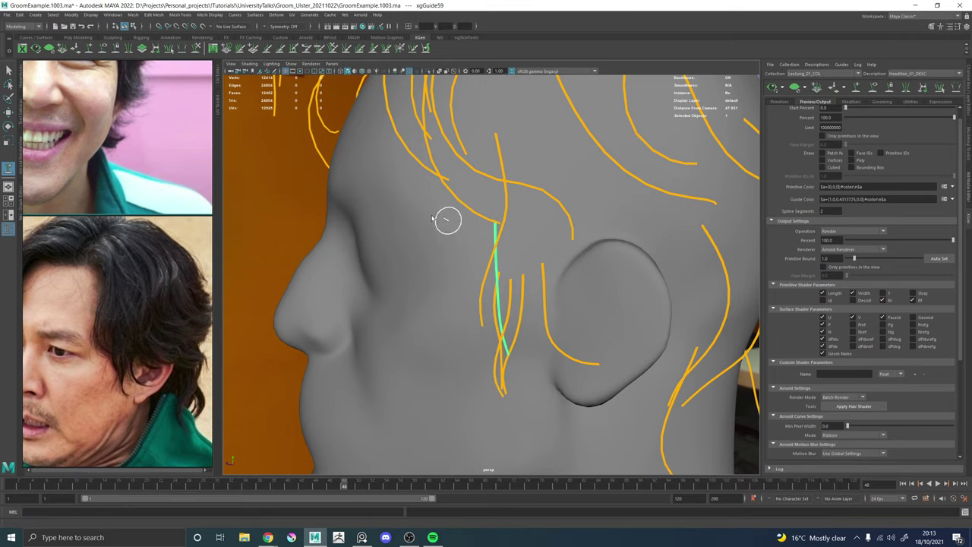
click(196, 45)
scroll(481, 266, down, 3)
alt+middle_drag(492, 265, 486, 251)
mouse_move(502, 259)
mouse_down()
mouse_move(505, 291)
mouse_move(576, 304)
mouse_move(181, 391)
mouse_up()
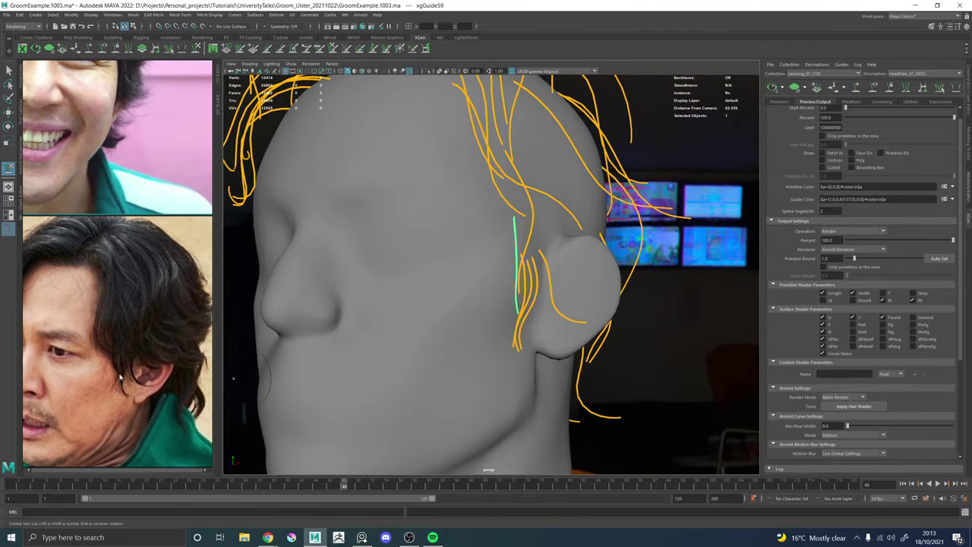
alt+drag(514, 287, 490, 317)
key(w)
click(483, 325)
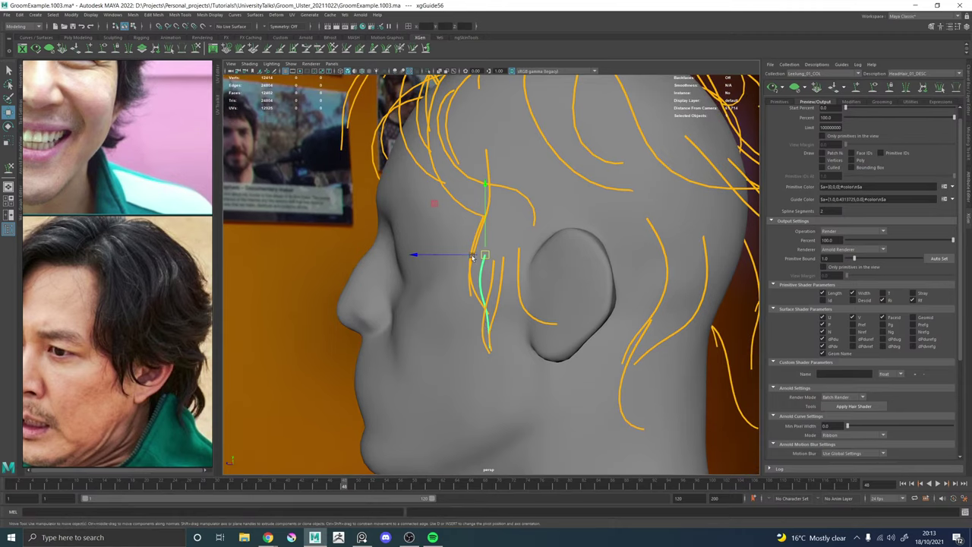
Add a guide at the front side hairline beside the existing swept guide and sculpt its tip down toward the temple.
alt+drag(489, 270, 448, 252)
alt+drag(558, 206, 494, 288)
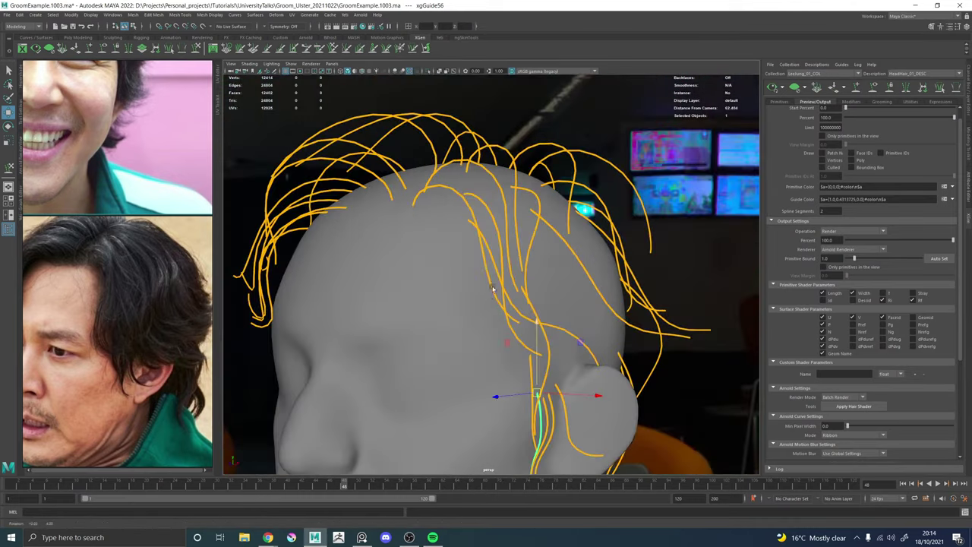
click(514, 329)
mouse_move(514, 329)
alt+mouse_down()
mouse_move(539, 322)
mouse_move(531, 326)
alt+mouse_up()
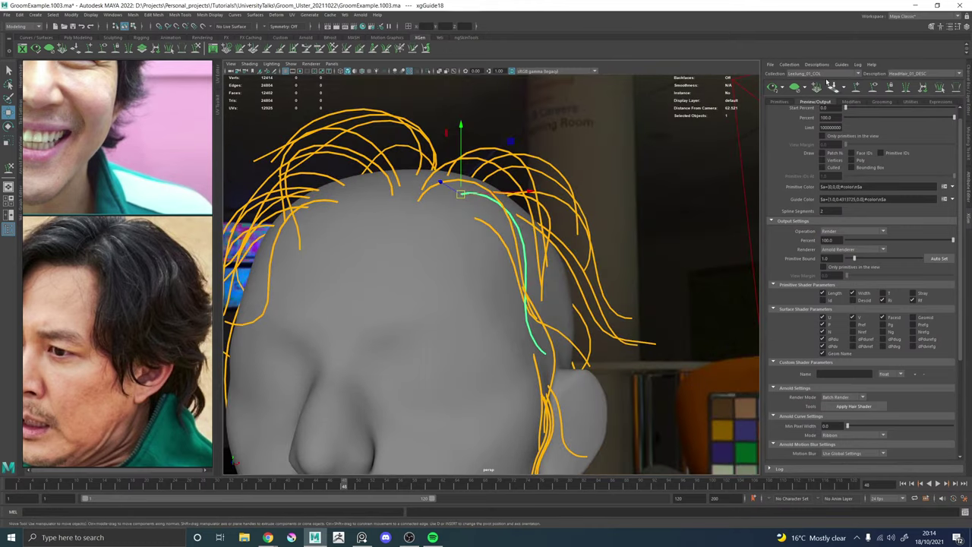
alt+drag(445, 202, 458, 206)
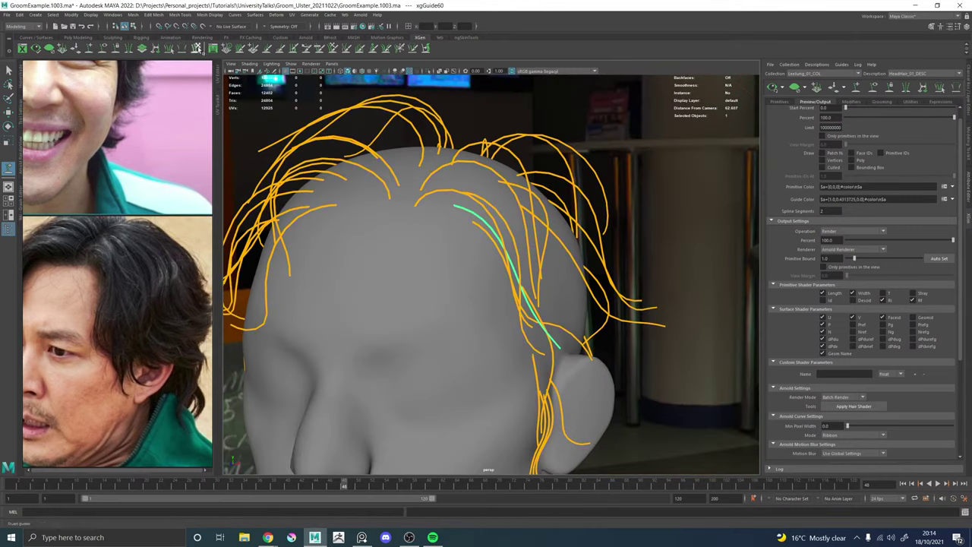
alt+drag(588, 290, 490, 281)
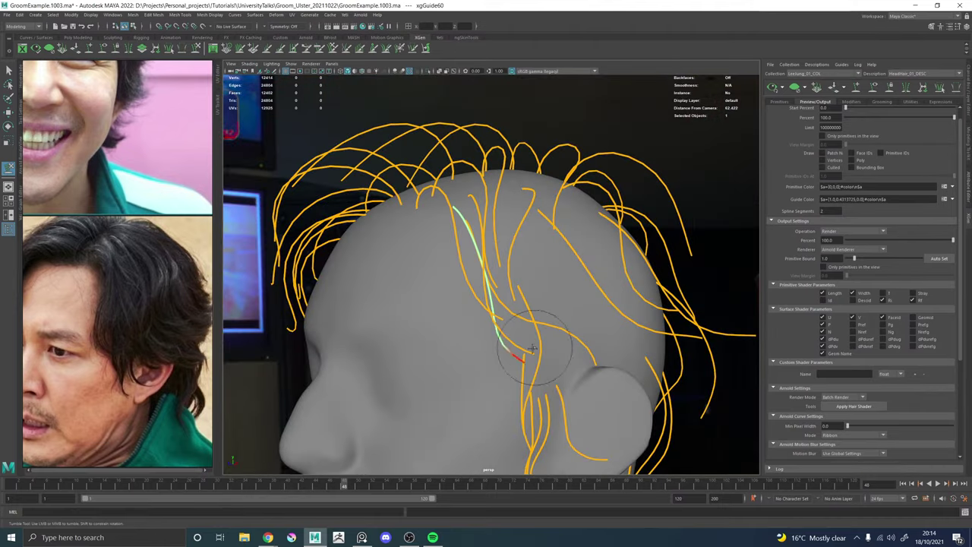
drag(513, 327, 568, 373)
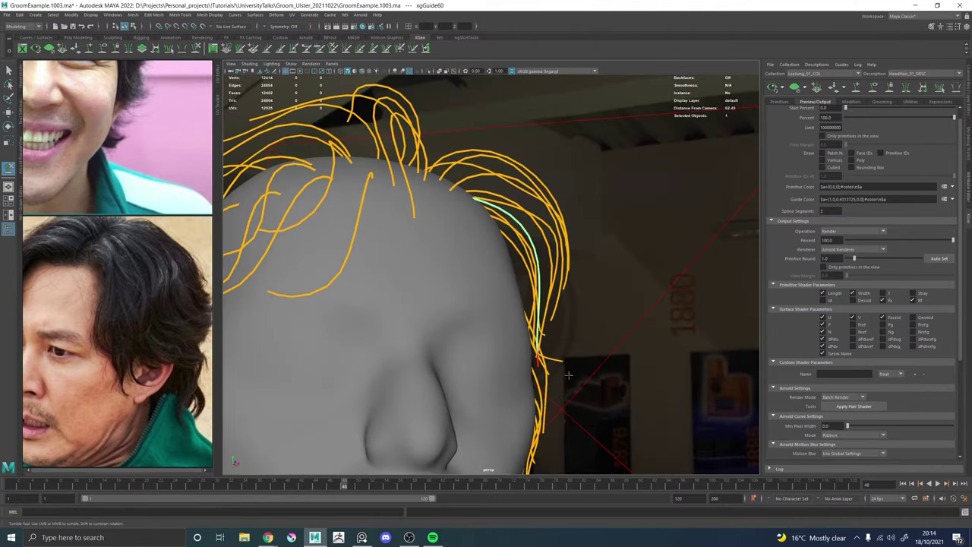
Sculpt the new hairline guide's middle forward and round its root so it curves back to end at the temple.
mouse_move(531, 343)
mouse_down()
mouse_move(463, 369)
mouse_move(446, 339)
mouse_up()
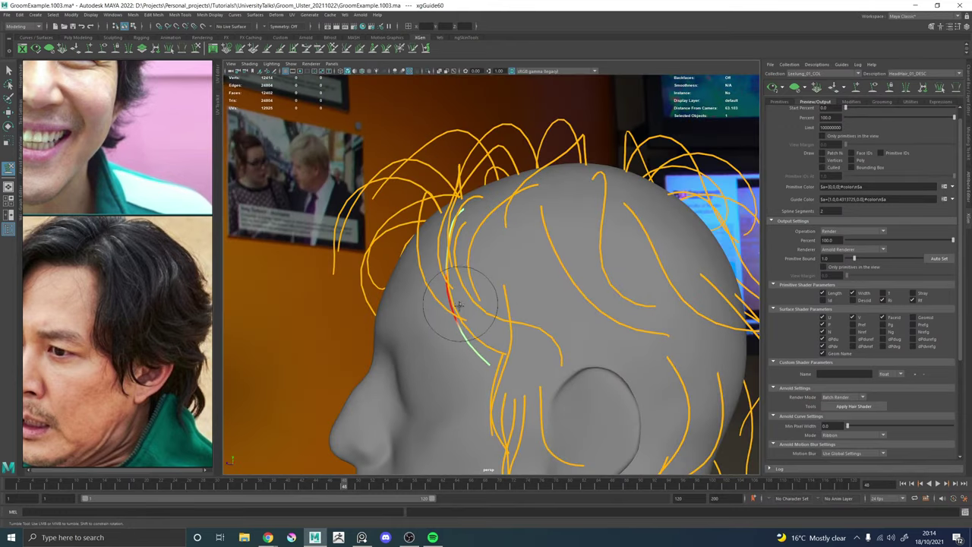
mouse_move(451, 305)
alt+mouse_down()
mouse_move(491, 316)
mouse_move(458, 313)
mouse_move(453, 326)
alt+mouse_up()
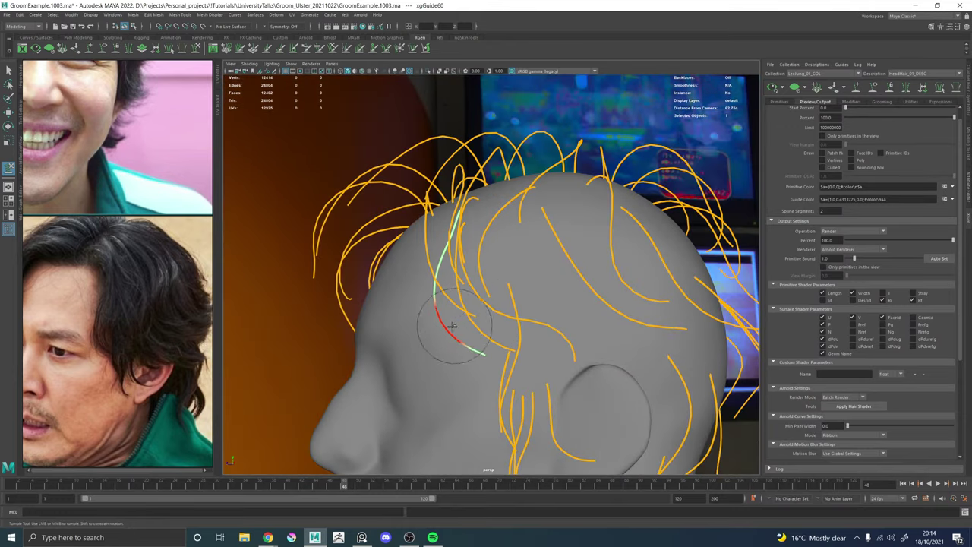
mouse_move(479, 375)
mouse_down()
mouse_move(495, 369)
mouse_move(503, 330)
mouse_move(579, 367)
mouse_move(496, 217)
mouse_move(503, 223)
mouse_up()
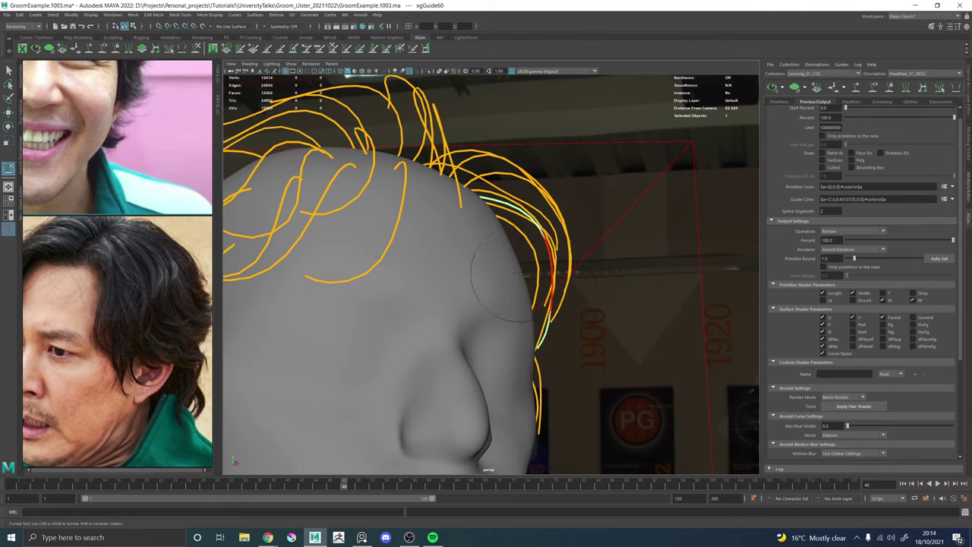
alt+drag(555, 289, 516, 264)
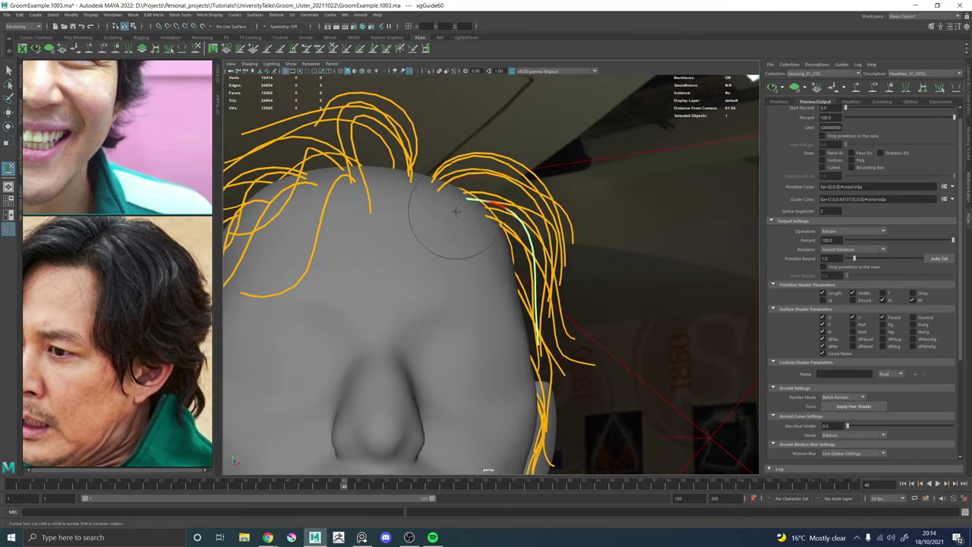
mouse_move(509, 275)
alt+mouse_down()
mouse_move(456, 289)
mouse_move(489, 329)
alt+mouse_up()
Add a guide on the scalp just above the front of the ear.
alt+right_drag(489, 330, 433, 317)
key(w)
alt+drag(434, 317, 555, 308)
alt+right_drag(554, 307, 354, 306)
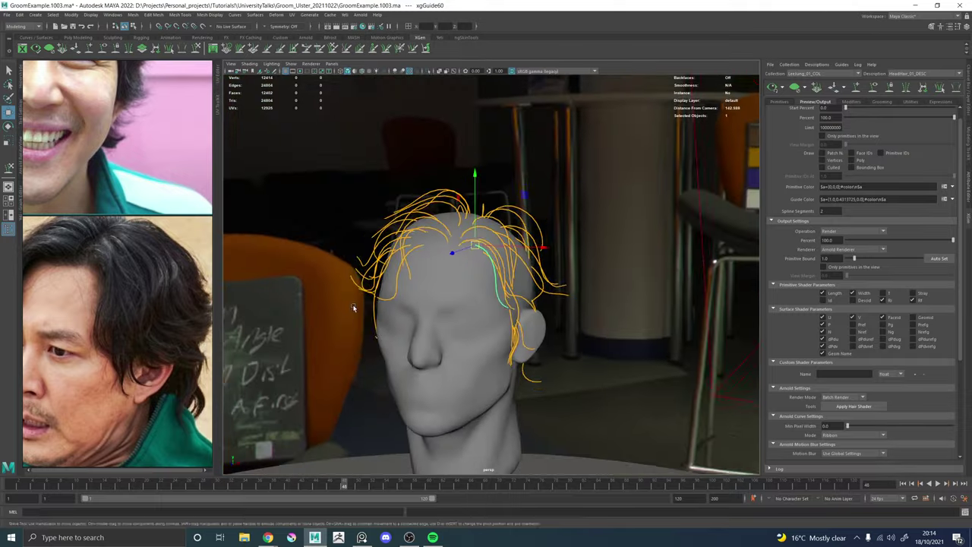
alt+drag(531, 312, 417, 278)
alt+right_drag(416, 277, 541, 297)
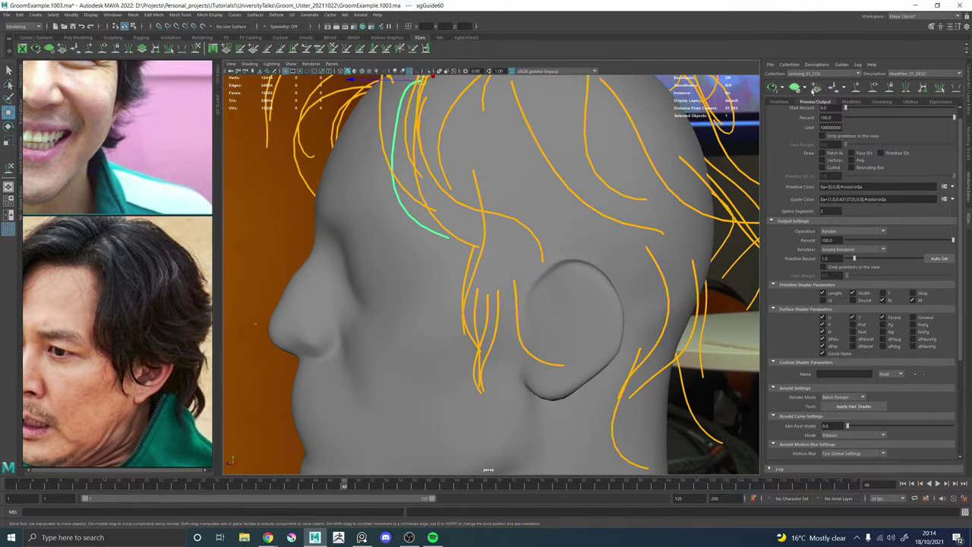
key(y)
alt+drag(530, 284, 528, 240)
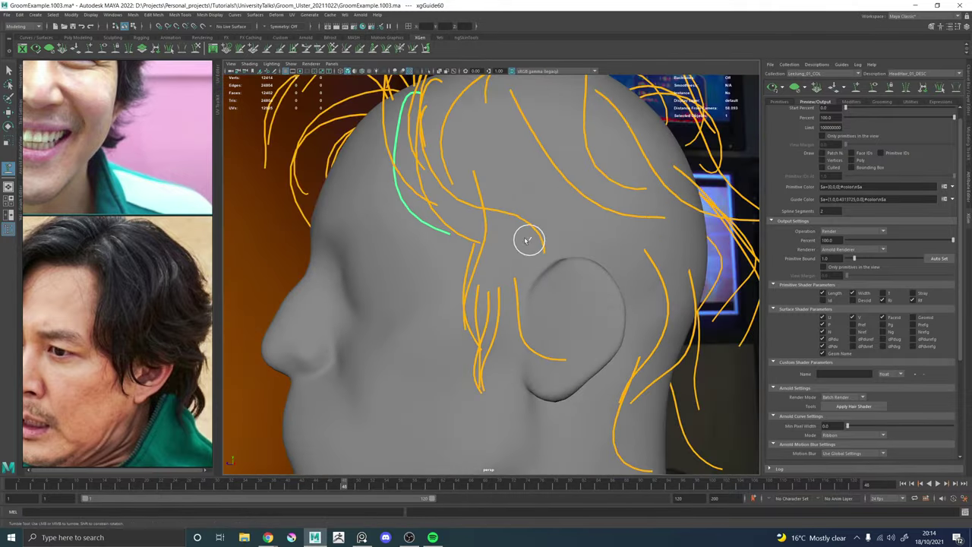
click(533, 241)
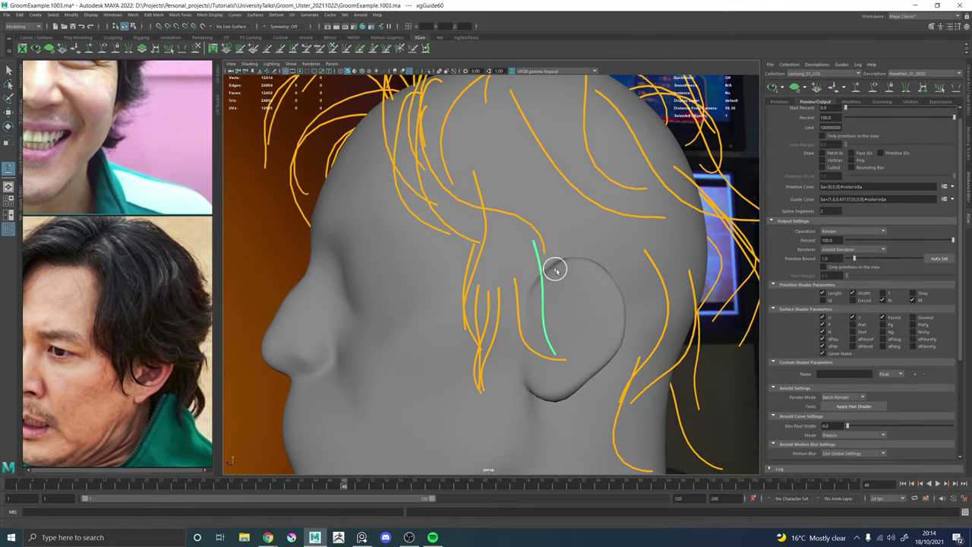
Sculpt the guide above the ear so it sweeps backward across the upper ear and follows its surface.
click(201, 52)
alt+drag(423, 234, 462, 237)
mouse_move(560, 354)
mouse_down()
mouse_move(603, 331)
mouse_move(609, 313)
mouse_up()
mouse_move(609, 313)
alt+mouse_down()
mouse_move(464, 313)
mouse_move(499, 299)
mouse_move(510, 324)
alt+mouse_up()
alt+drag(510, 324, 596, 328)
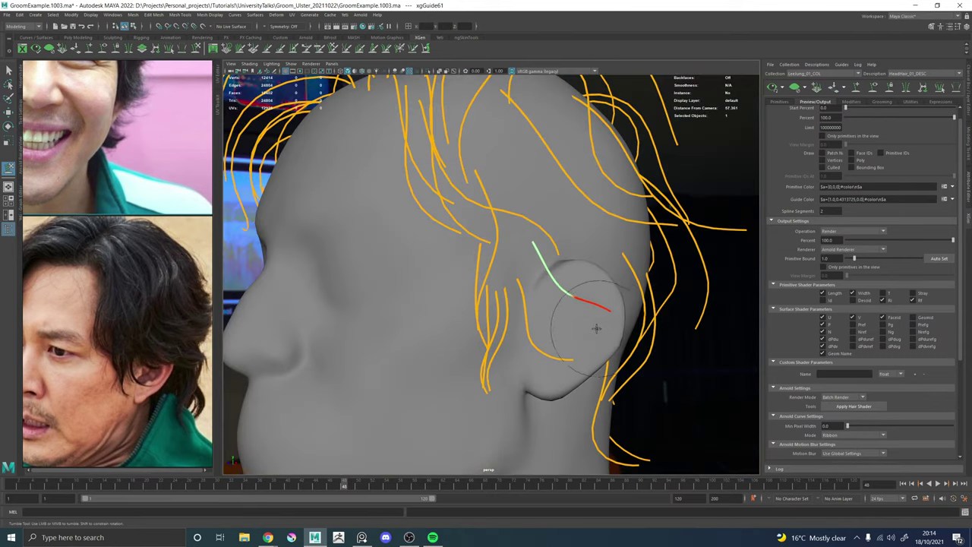
alt+drag(655, 312, 542, 299)
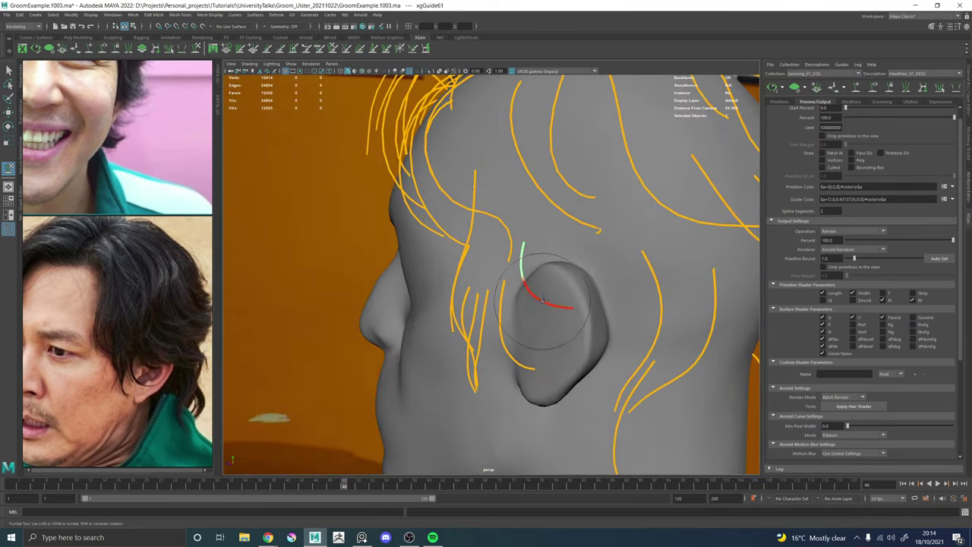
Add a guide between the temple and the ear and sculpt its tip back across the upper ear.
alt+drag(467, 230, 495, 240)
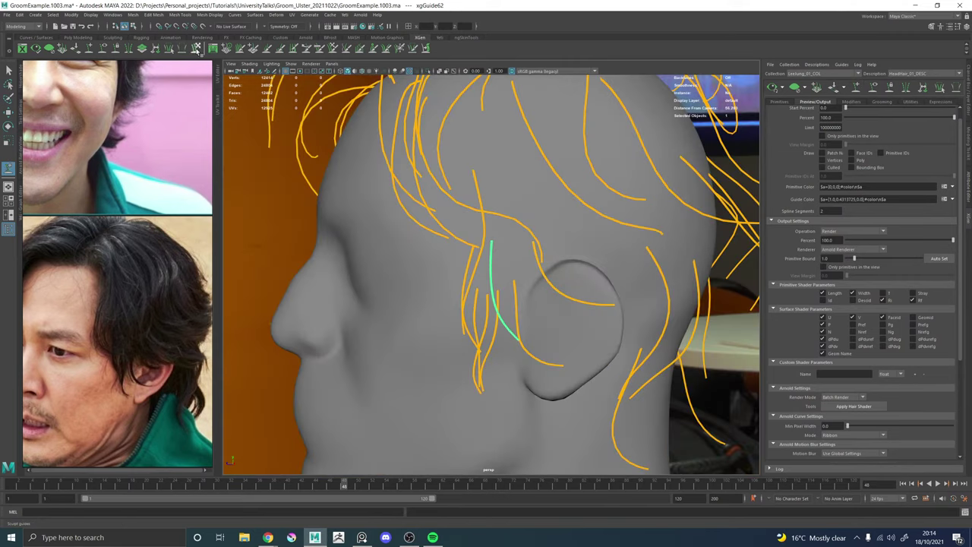
mouse_move(480, 302)
alt+mouse_down()
mouse_move(512, 305)
mouse_move(538, 340)
mouse_move(560, 314)
mouse_move(554, 304)
mouse_move(601, 332)
mouse_move(489, 279)
mouse_move(499, 260)
mouse_move(521, 261)
mouse_move(501, 258)
mouse_move(511, 268)
mouse_move(391, 317)
mouse_move(485, 360)
alt+mouse_up()
mouse_move(484, 360)
alt+mouse_down()
mouse_move(471, 367)
mouse_move(592, 353)
alt+mouse_up()
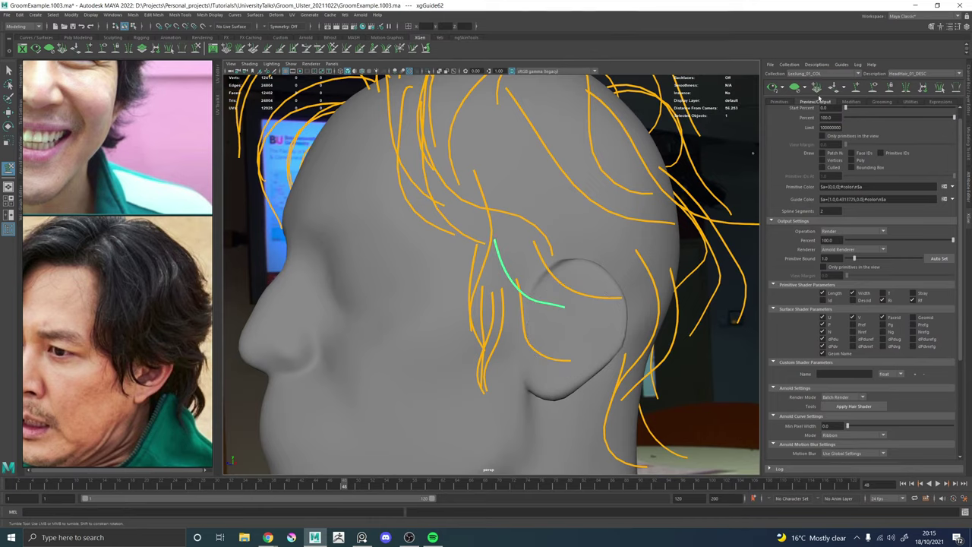
alt+drag(445, 271, 445, 255)
alt+right_drag(445, 256, 501, 262)
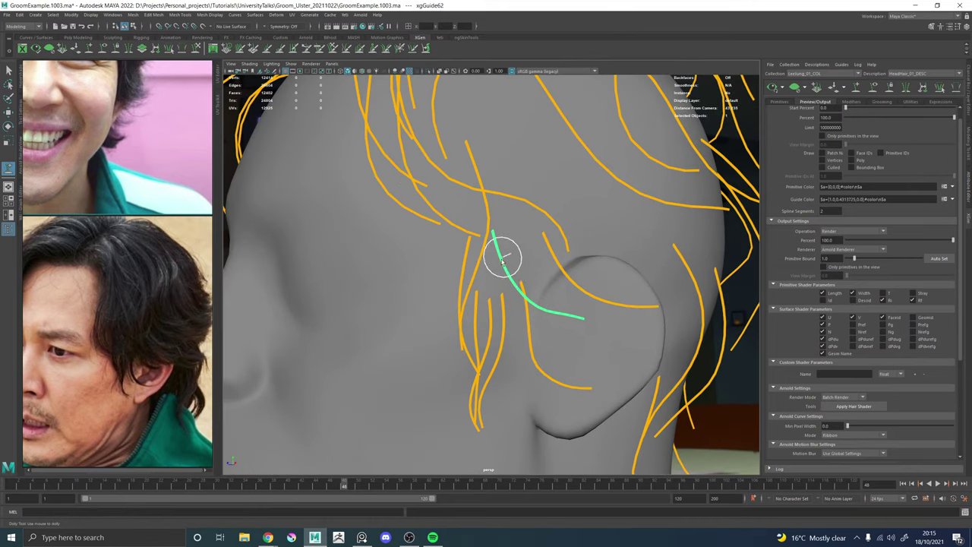
Sculpt the long temple guide away from the sideburn so it sweeps backward above the ear.
mouse_move(486, 195)
alt+mouse_down()
mouse_move(463, 202)
mouse_move(508, 202)
mouse_move(462, 152)
alt+mouse_up()
key(w)
click(469, 148)
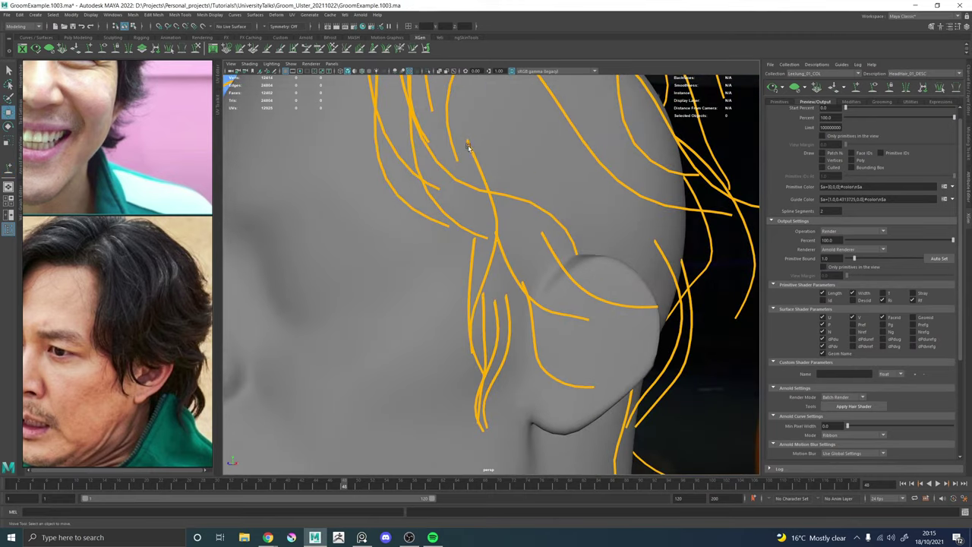
click(495, 249)
mouse_move(495, 249)
alt+mouse_down()
mouse_move(373, 230)
mouse_move(435, 257)
alt+mouse_up()
key(y)
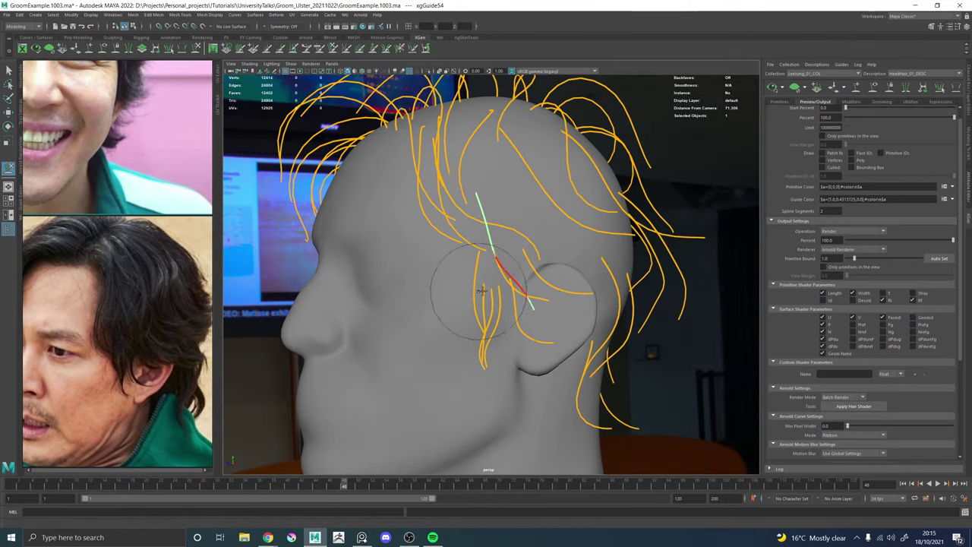
mouse_move(584, 296)
alt+mouse_down()
mouse_move(442, 245)
mouse_move(562, 248)
mouse_move(547, 259)
mouse_move(494, 240)
alt+mouse_up()
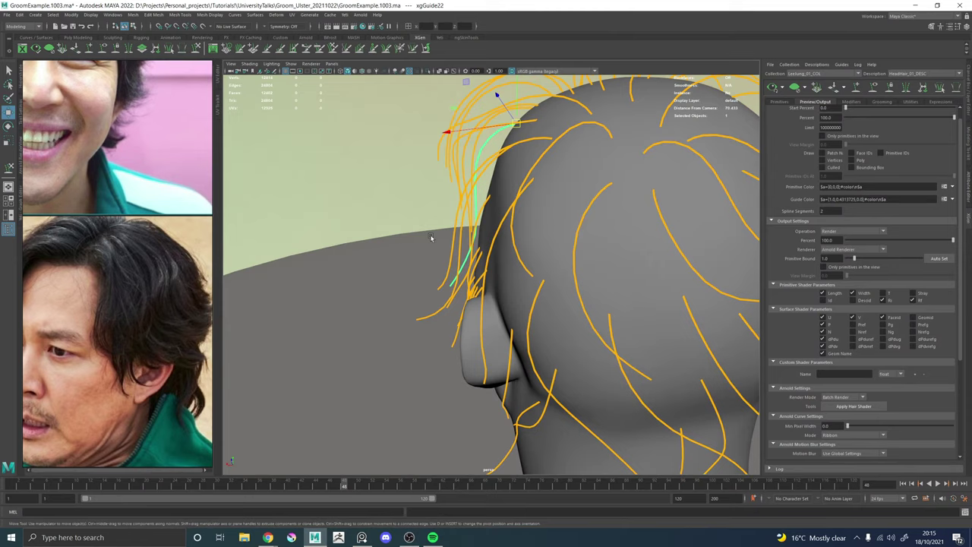
Sculpt the lower part of the long side guide above the ear so it lies closer to the head.
alt+drag(431, 238, 428, 261)
key(y)
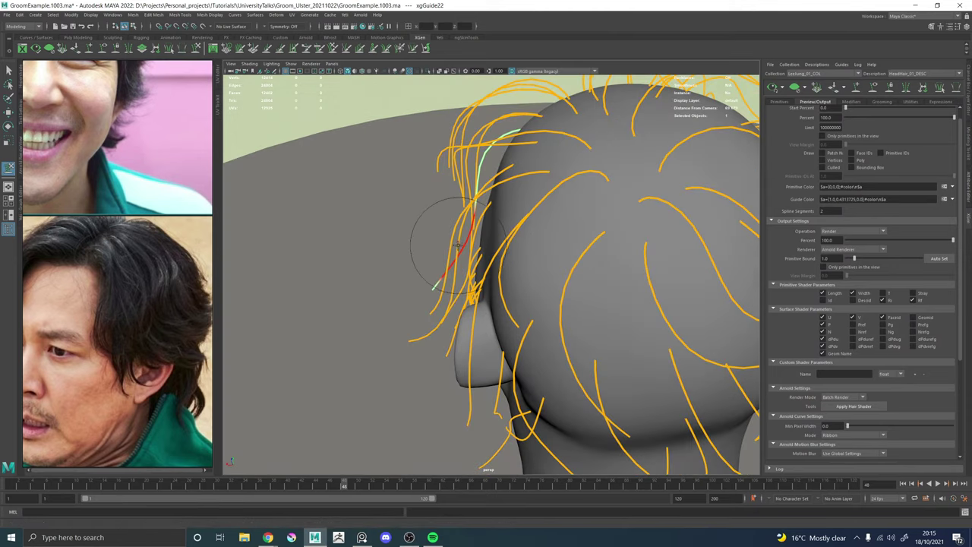
alt+drag(458, 244, 518, 253)
key(w)
key(y)
key(w)
click(375, 308)
Add a guide between the sideburn and the ear and sculpt it to curve down and back toward the front of the ear.
alt+drag(429, 295, 460, 232)
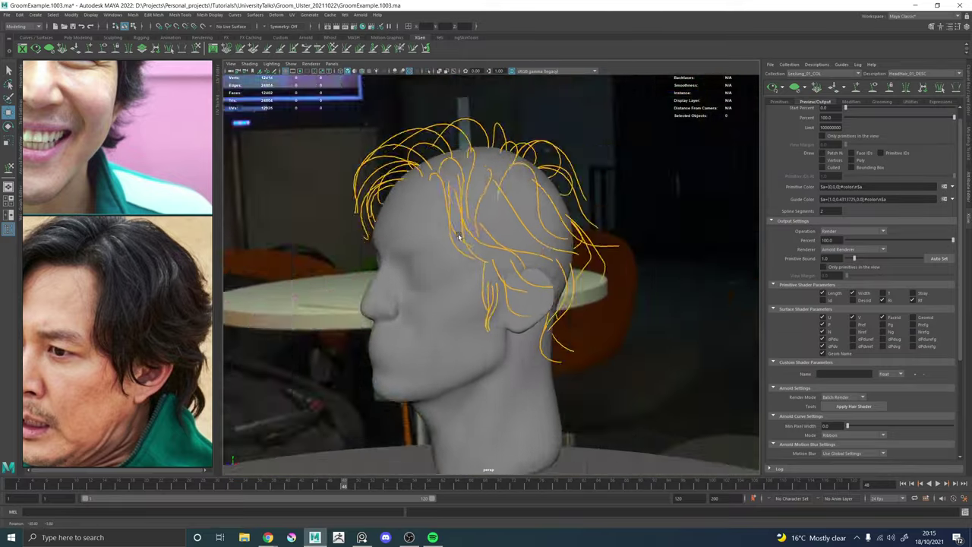
alt+right_drag(460, 232, 558, 266)
alt+drag(557, 265, 596, 255)
click(846, 86)
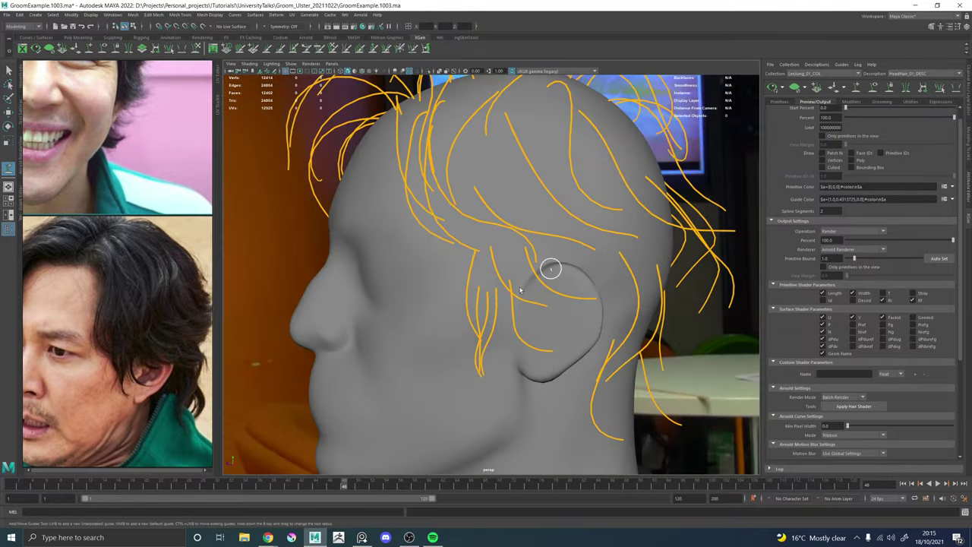
click(508, 287)
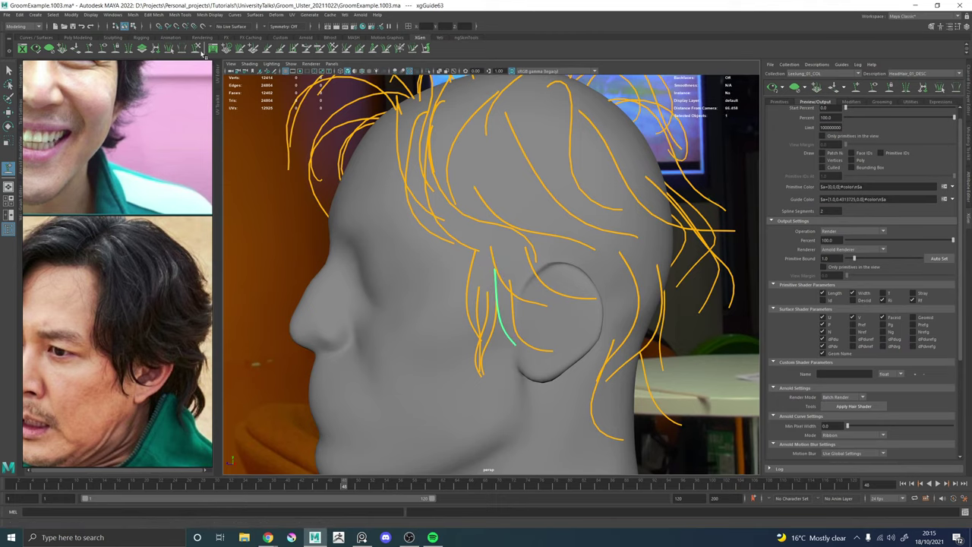
alt+drag(501, 270, 492, 303)
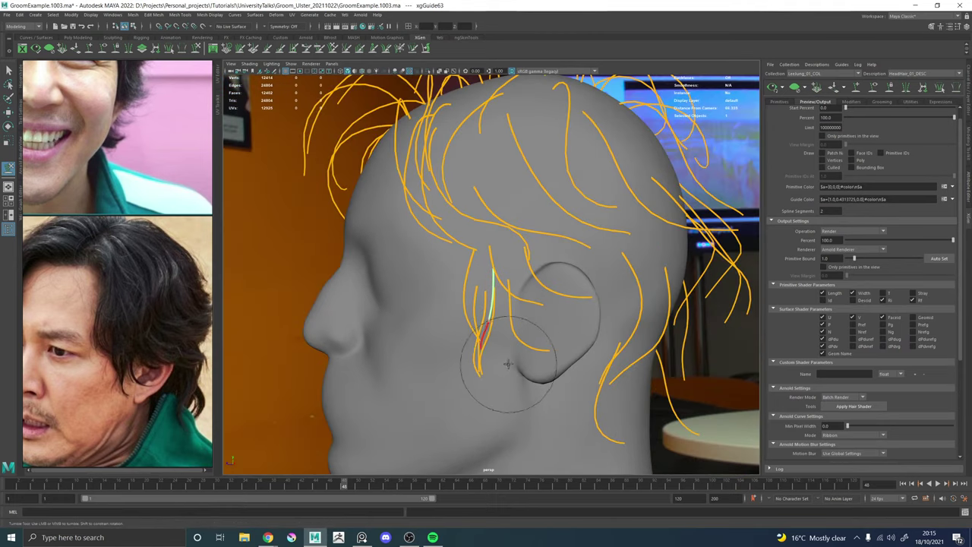
mouse_move(484, 338)
alt+mouse_down()
mouse_move(468, 326)
mouse_move(486, 312)
mouse_move(517, 320)
mouse_move(490, 319)
mouse_move(467, 336)
mouse_move(470, 363)
mouse_move(493, 376)
mouse_move(532, 323)
mouse_move(477, 296)
alt+mouse_up()
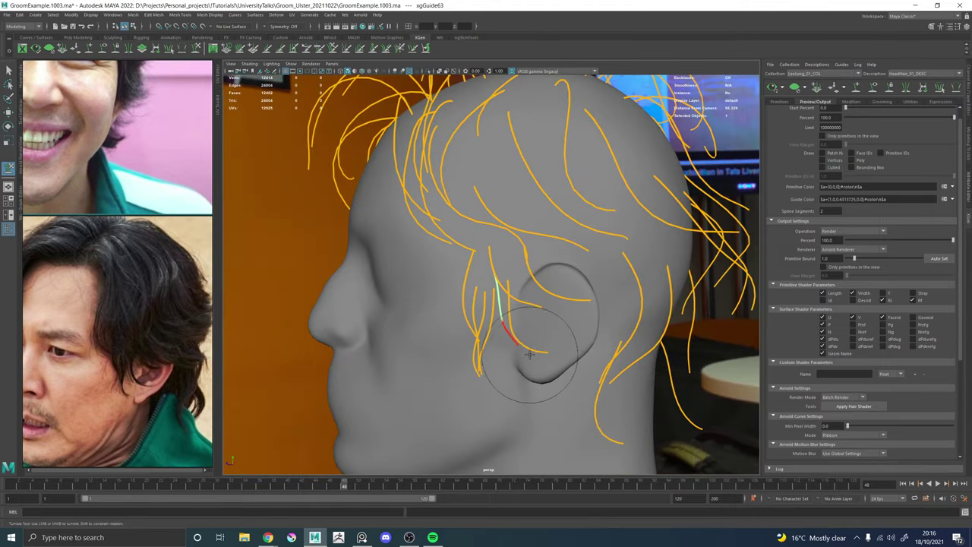
mouse_move(529, 354)
alt+mouse_down()
mouse_move(547, 372)
mouse_move(570, 357)
mouse_move(530, 324)
mouse_move(507, 261)
alt+mouse_up()
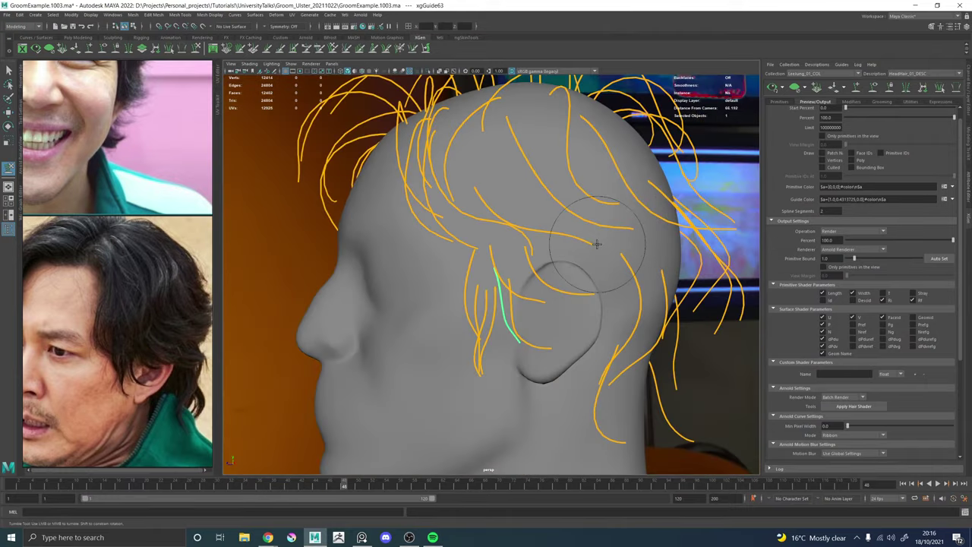
Add a guide just above the front of the ear and sculpt it to sweep backward across the upper ear, close to its surface.
click(509, 258)
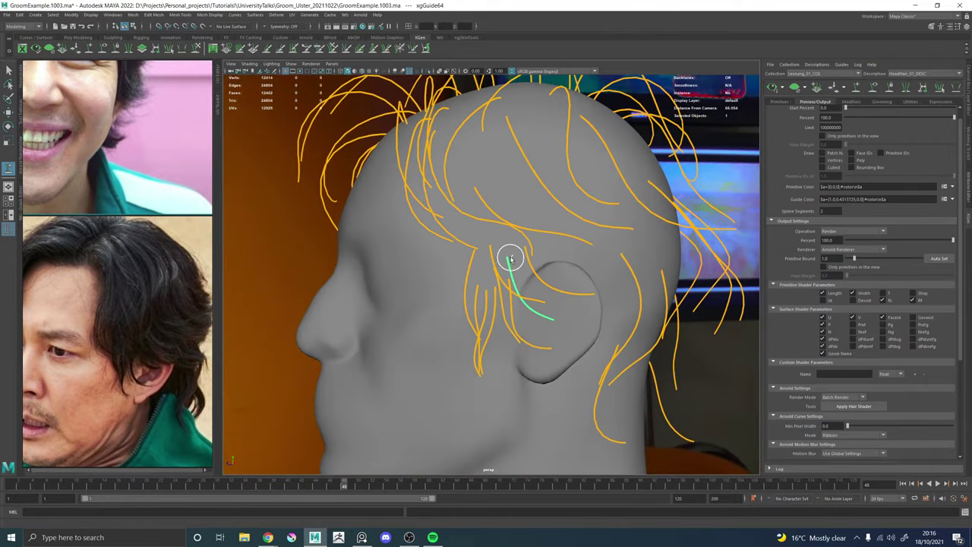
click(198, 50)
mouse_move(508, 256)
alt+mouse_down()
mouse_move(552, 341)
mouse_move(468, 371)
alt+mouse_up()
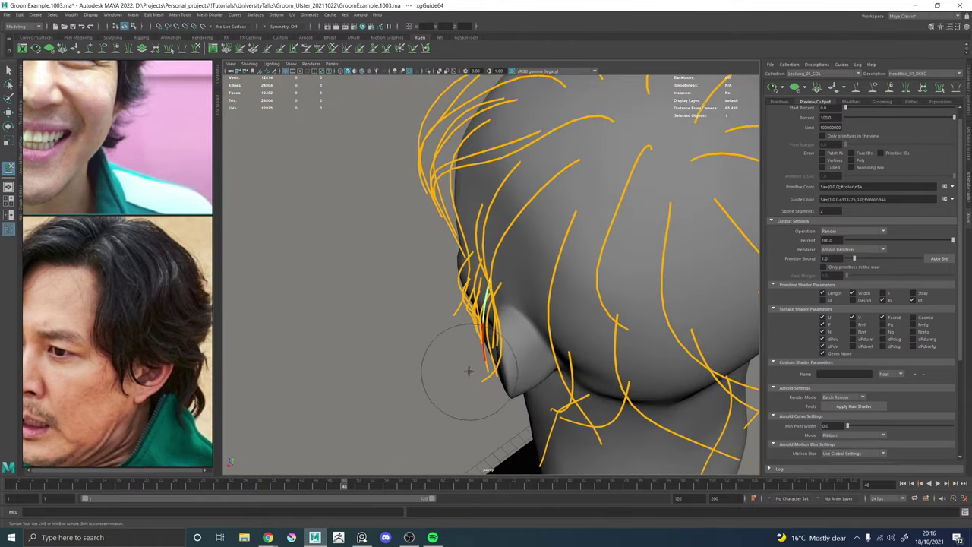
alt+drag(517, 306, 571, 287)
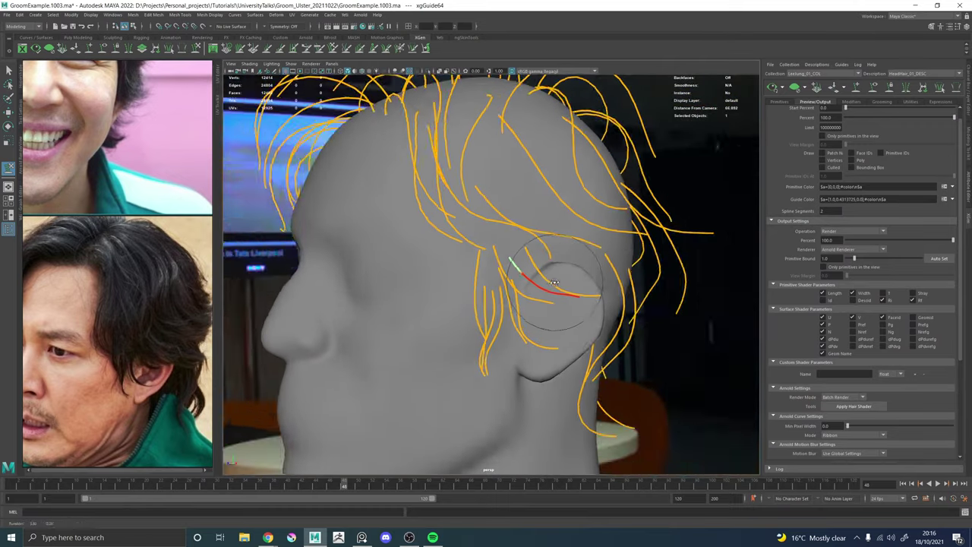
alt+right_drag(571, 287, 582, 305)
alt+drag(574, 301, 531, 263)
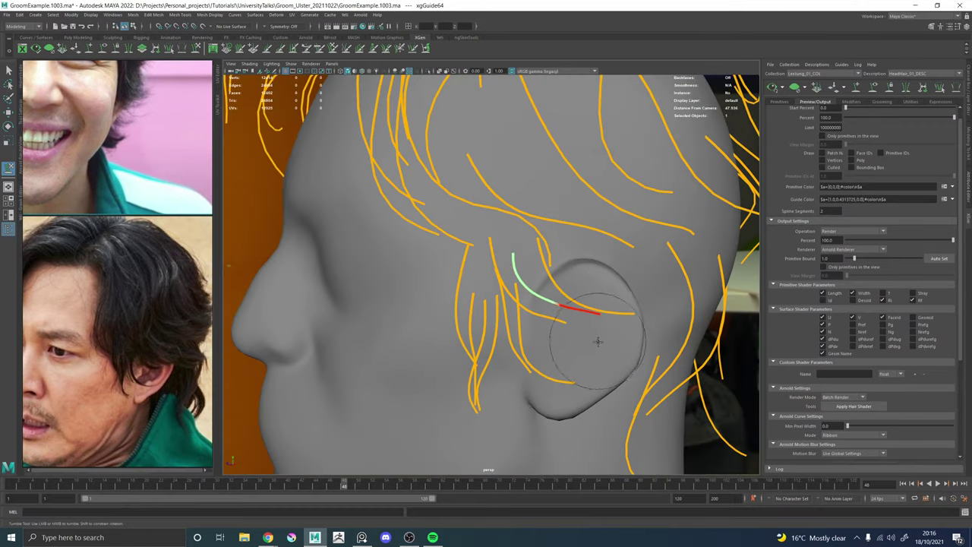
drag(597, 341, 610, 337)
Add a guide at the top of the sideburn and sculpt it to curve downward along the neighbouring sideburn guides, close to the face.
click(852, 85)
alt+drag(462, 249, 502, 256)
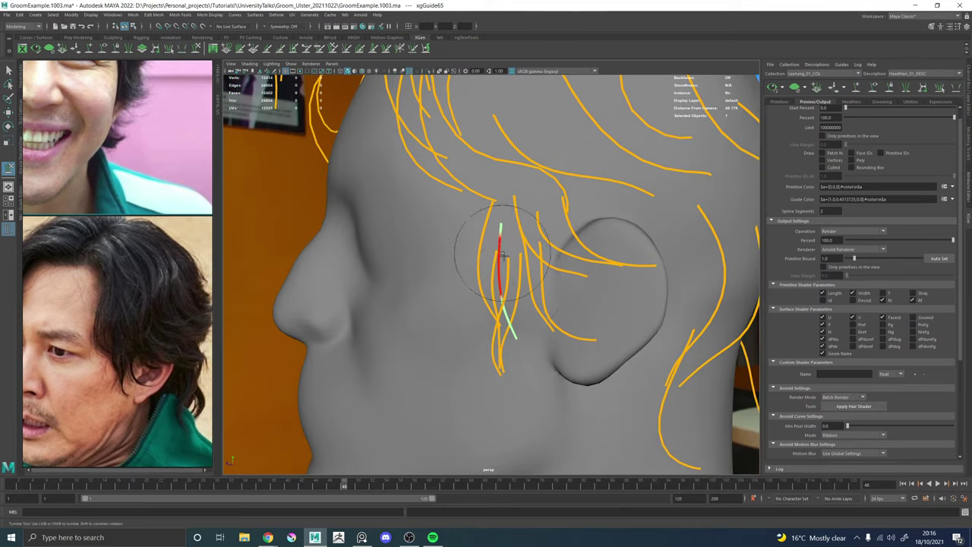
alt+drag(517, 342, 505, 260)
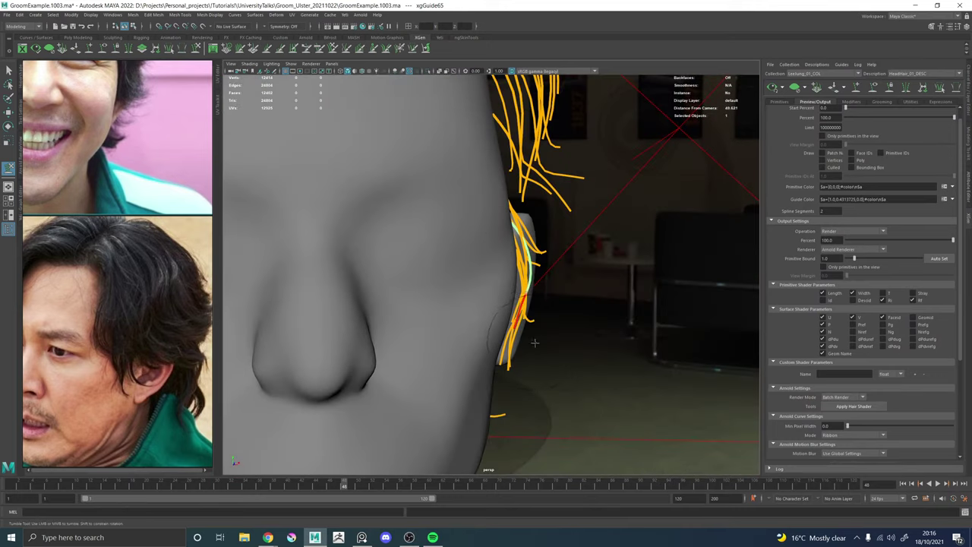
alt+drag(550, 337, 497, 338)
Add a guide at the temple above the sideburn and sculpt its lower part down along the front edge of the sideburn.
click(842, 88)
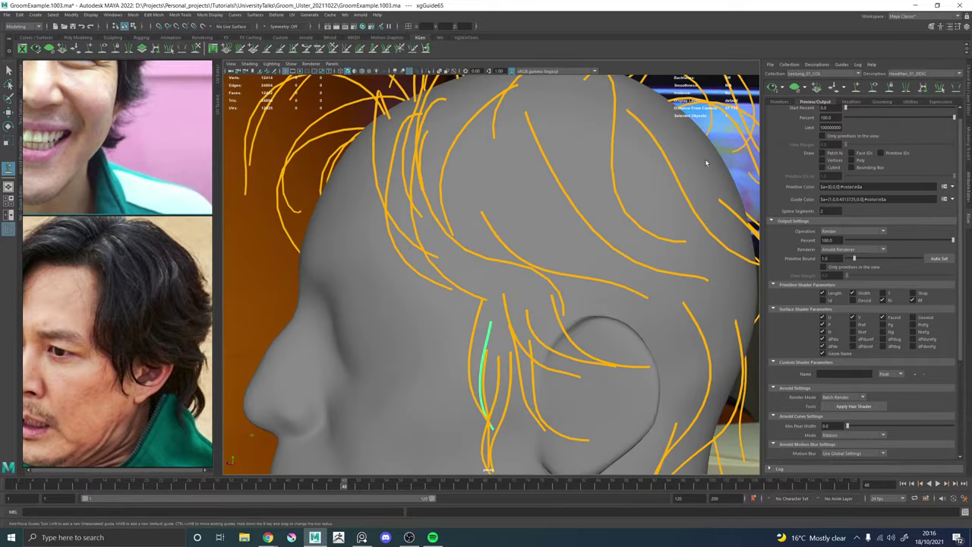
click(472, 262)
click(199, 50)
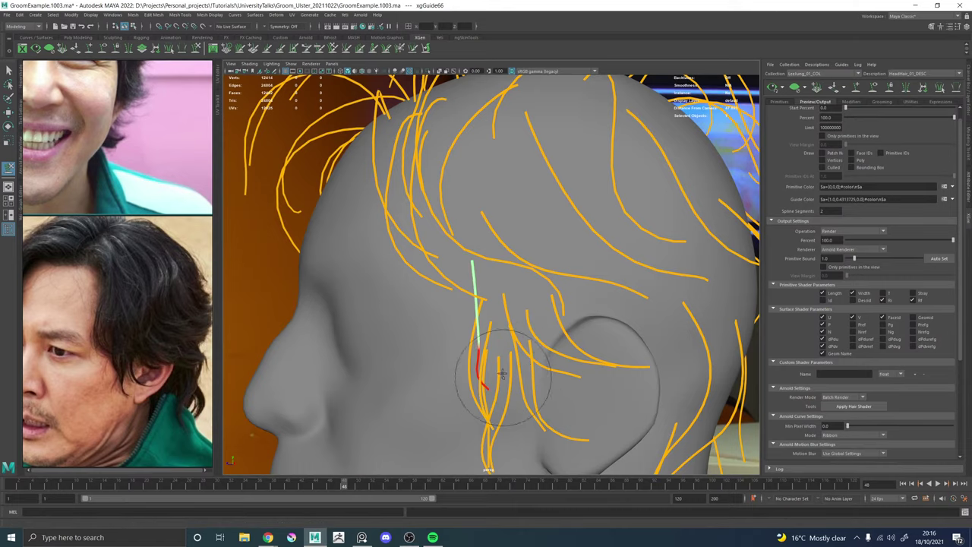
alt+drag(502, 373, 519, 314)
mouse_move(540, 360)
mouse_down()
mouse_move(561, 376)
mouse_move(519, 387)
mouse_move(480, 367)
mouse_up()
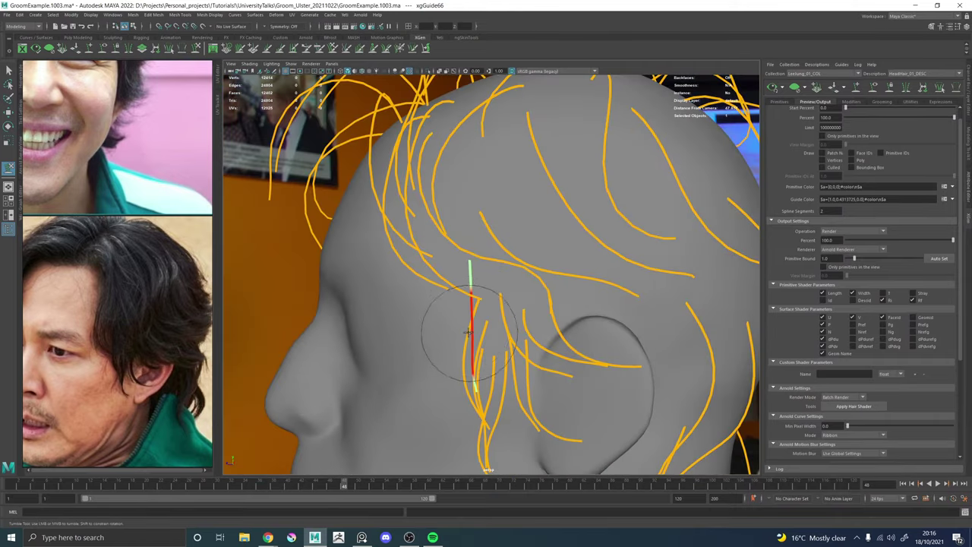
alt+drag(468, 332, 498, 289)
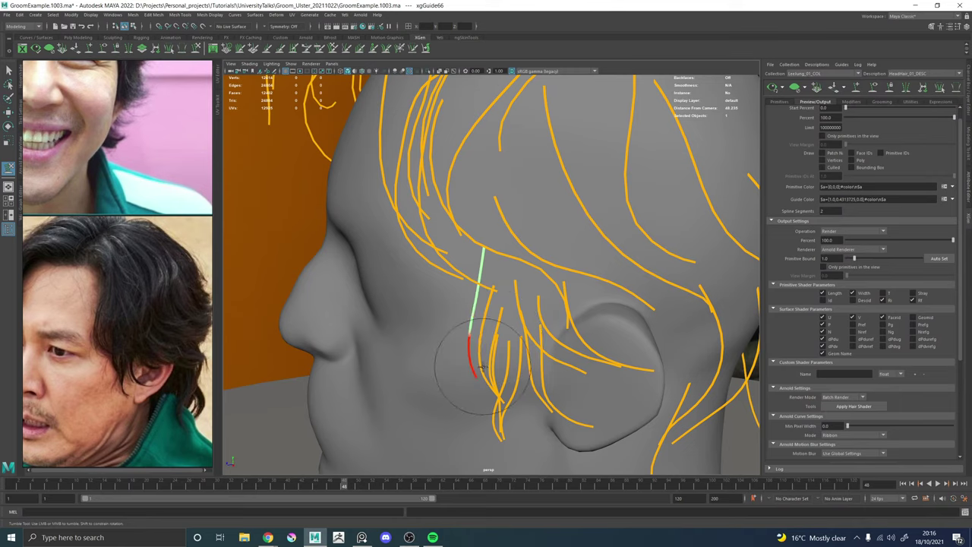
alt+drag(481, 368, 563, 318)
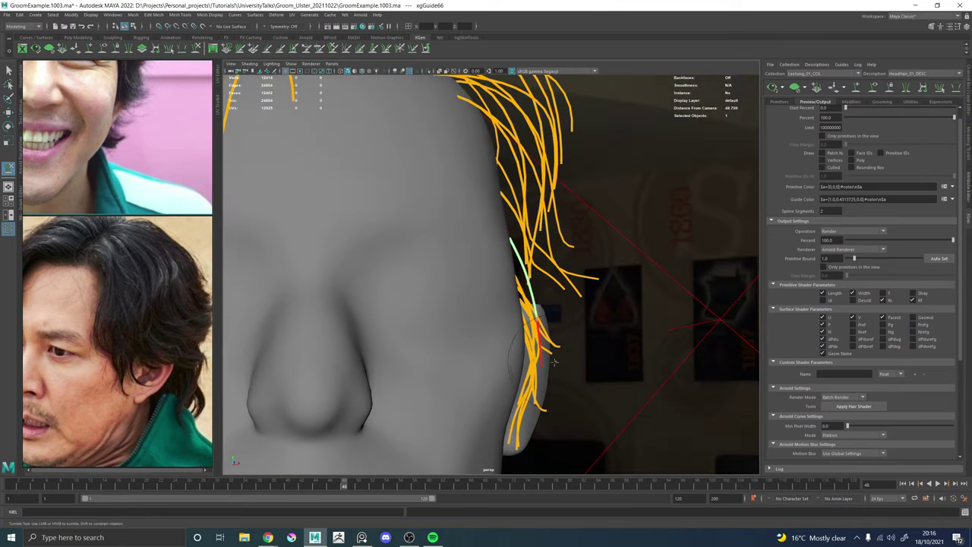
Sculpt the selected temple guide into a smooth curve that stays close to the head and sweeps back toward the ear.
alt+drag(568, 365, 470, 337)
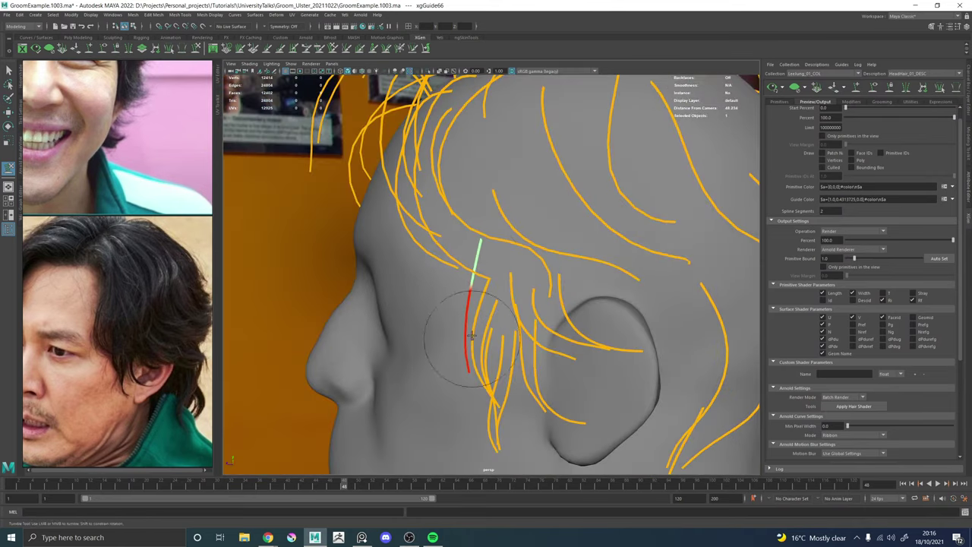
alt+drag(464, 282, 465, 281)
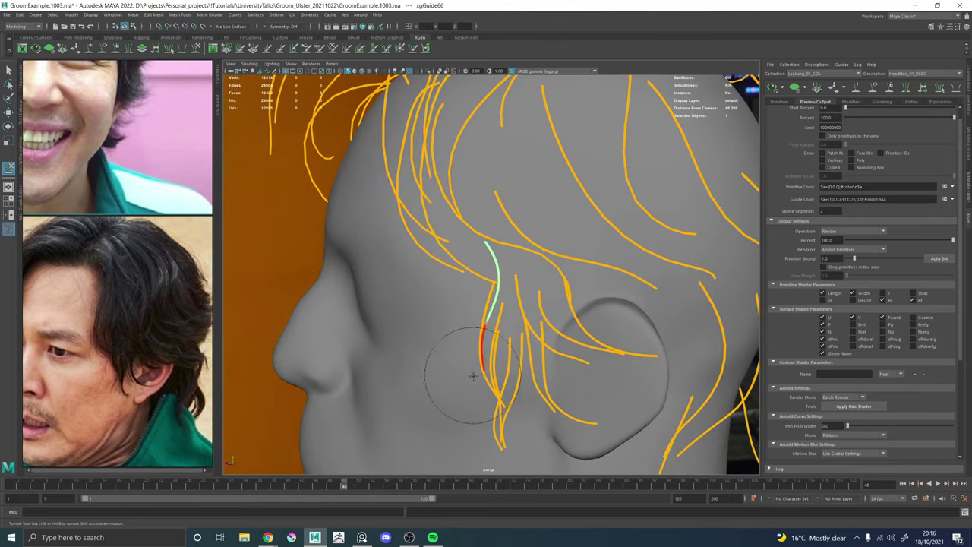
alt+drag(501, 345, 474, 344)
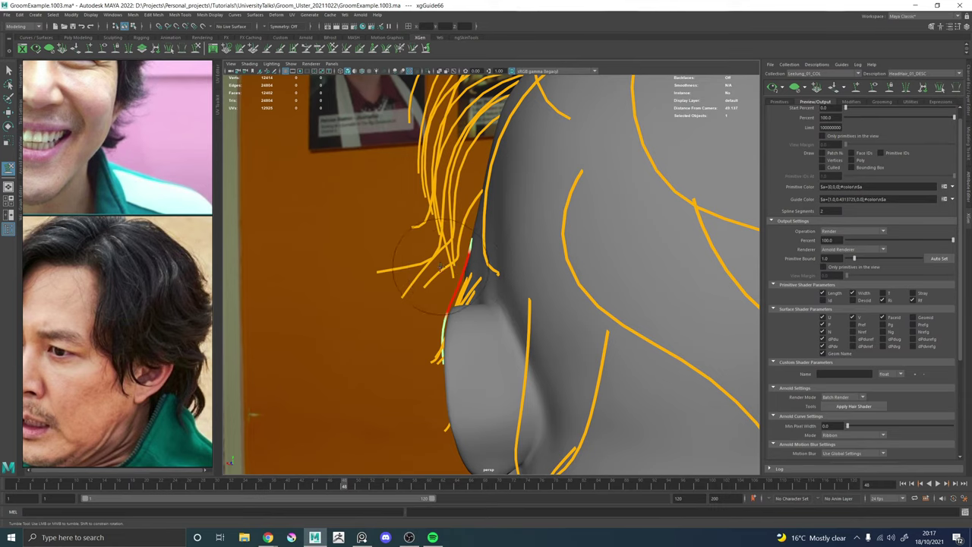
alt+drag(440, 267, 534, 267)
alt+right_drag(534, 267, 435, 260)
alt+drag(436, 261, 464, 328)
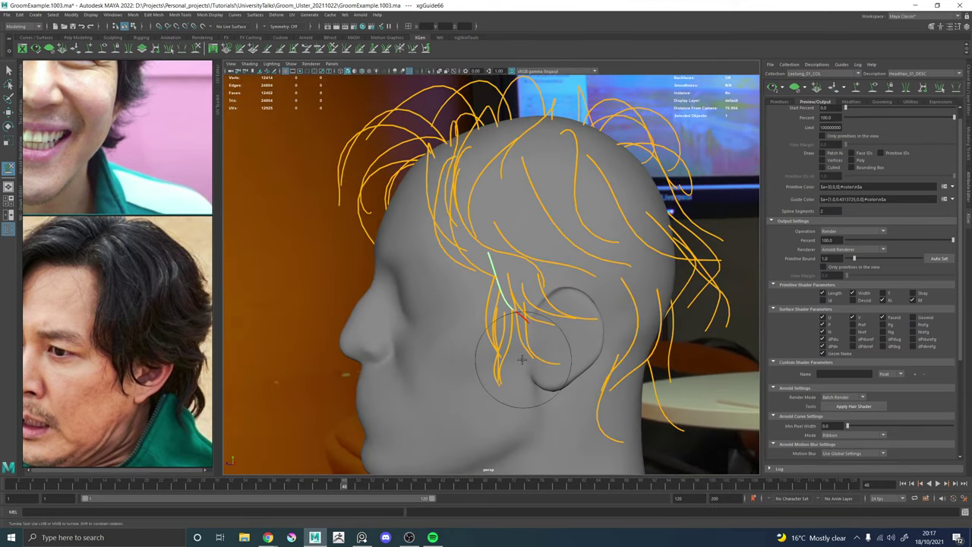
alt+drag(531, 358, 423, 304)
alt+right_drag(423, 305, 467, 335)
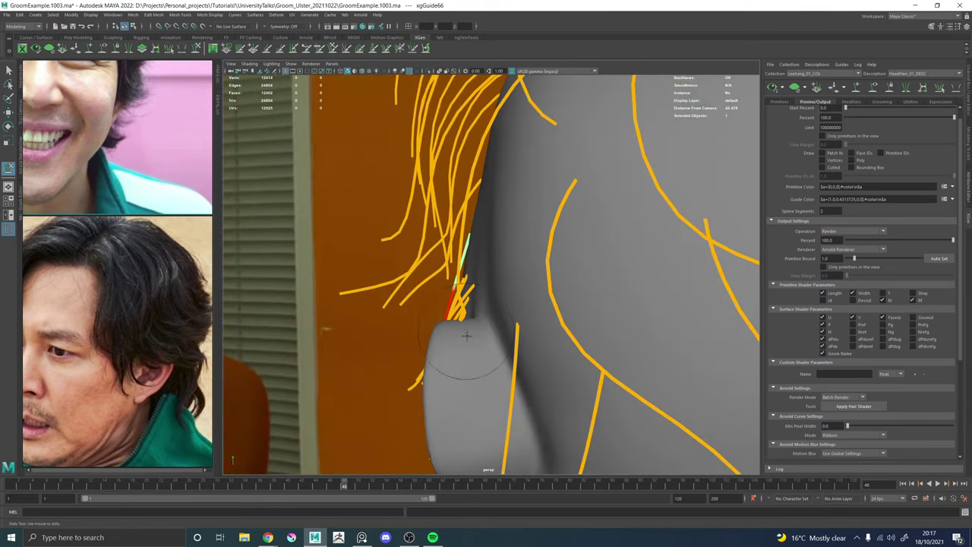
alt+drag(448, 349, 501, 267)
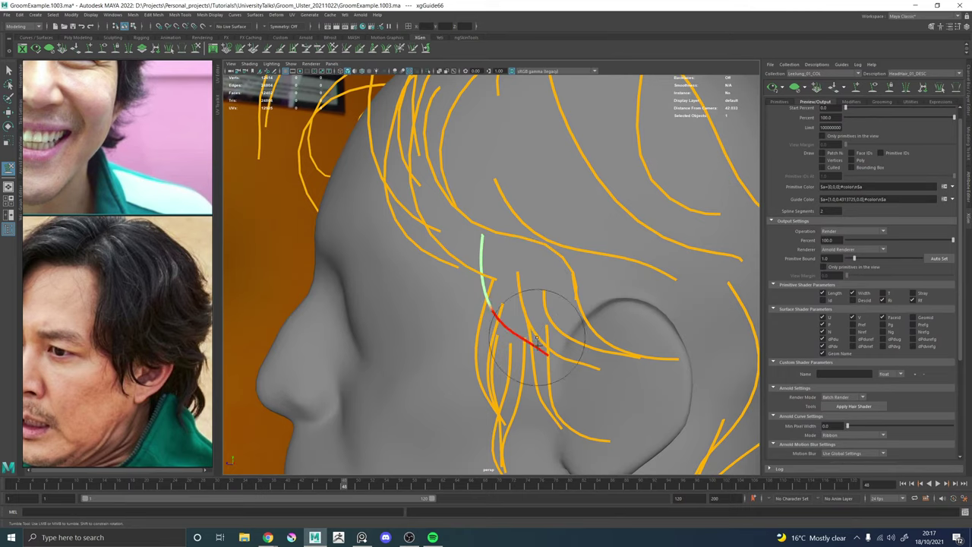
mouse_move(535, 363)
alt+mouse_down()
mouse_move(568, 369)
mouse_move(588, 388)
mouse_move(578, 367)
mouse_move(532, 362)
mouse_move(543, 353)
alt+mouse_up()
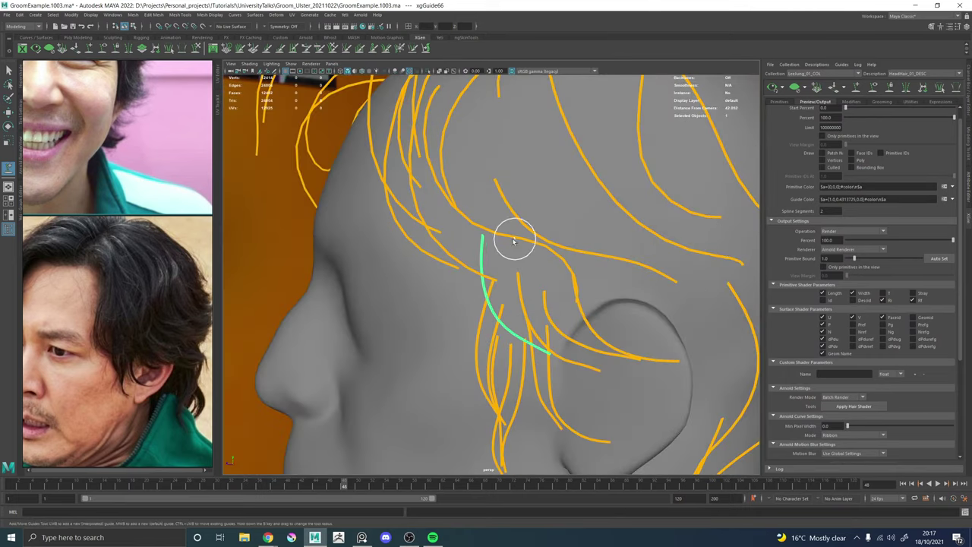
Generate the hair preview and examine the coverage around the temple and side of the head from several angles.
alt+drag(514, 236, 537, 241)
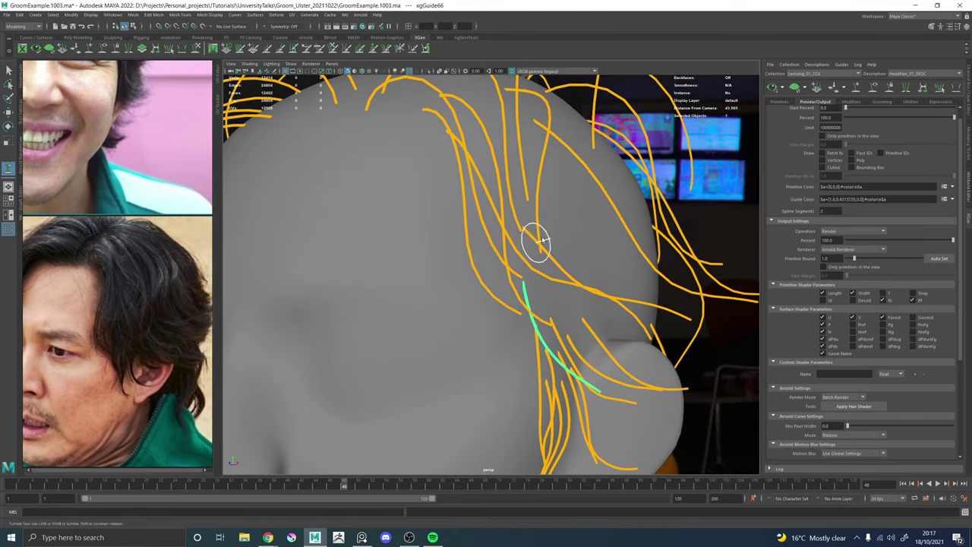
click(774, 87)
alt+drag(612, 263, 531, 195)
alt+right_drag(509, 160, 384, 145)
alt+drag(505, 190, 519, 247)
alt+right_drag(542, 266, 653, 304)
alt+middle_drag(508, 248, 481, 246)
alt+drag(508, 248, 658, 221)
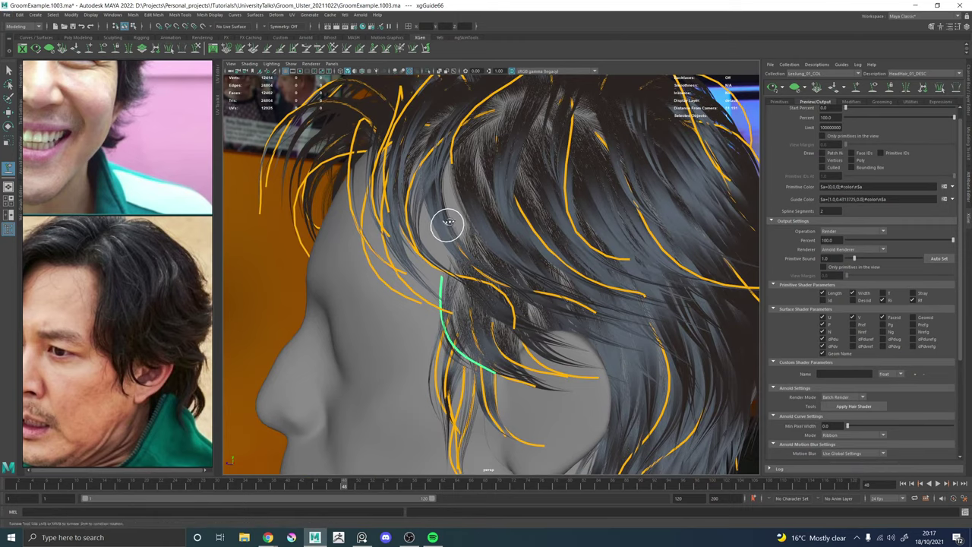
mouse_move(447, 221)
alt+mouse_down()
mouse_move(461, 209)
mouse_move(488, 235)
mouse_move(473, 223)
mouse_move(448, 228)
mouse_move(454, 235)
alt+mouse_up()
Add a guide on the side of the head above the ear and sculpt its curve to sweep backward.
scroll(448, 239, up, 5)
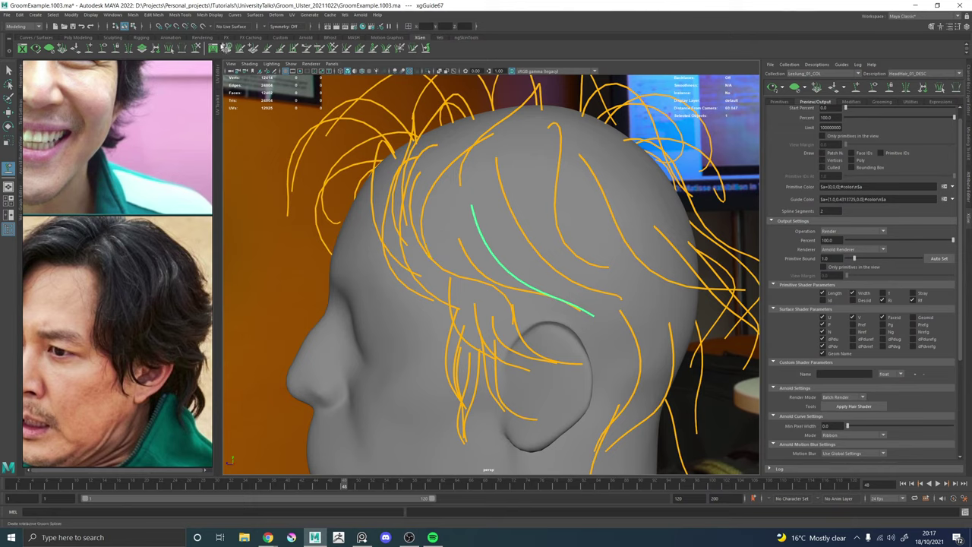
alt+drag(480, 222, 213, 322)
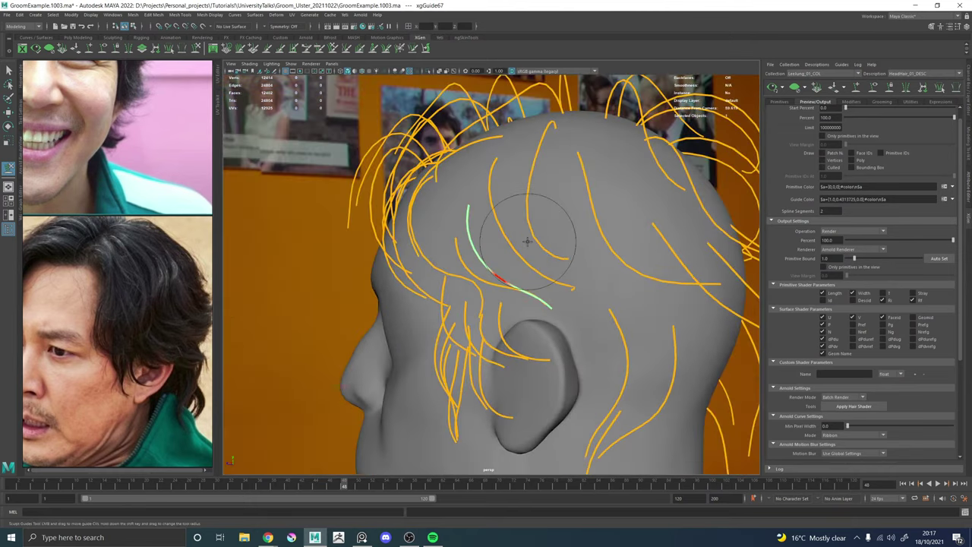
alt+drag(527, 240, 524, 295)
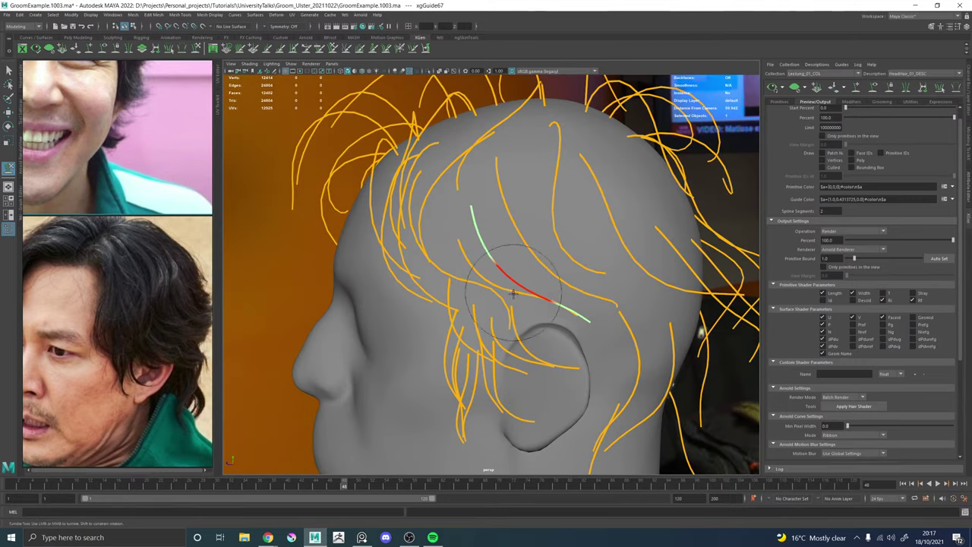
Select the neighbouring guide together with the new one and sculpt both so their ends sweep back over the ear.
key(w)
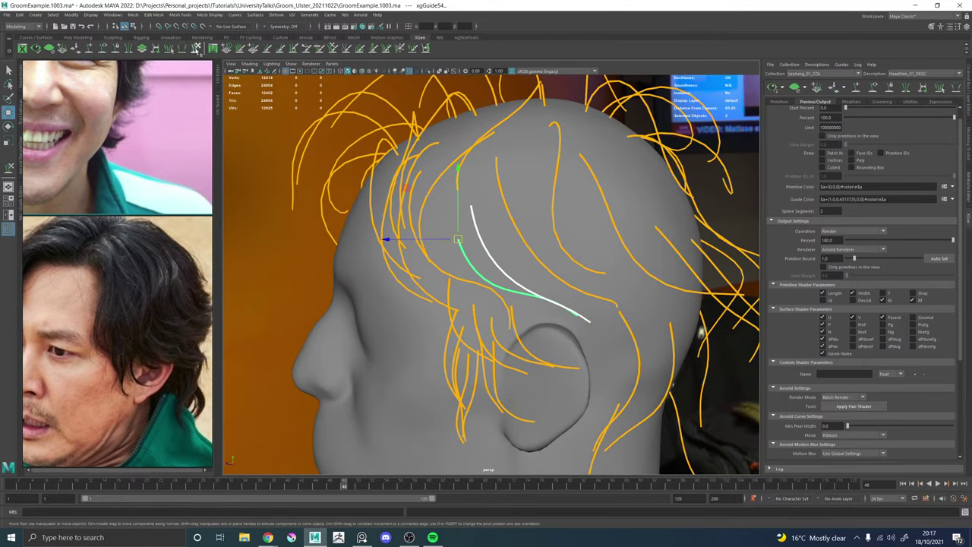
click(197, 50)
mouse_move(488, 236)
alt+mouse_down()
mouse_move(530, 297)
mouse_move(486, 276)
mouse_move(501, 293)
mouse_move(542, 294)
mouse_move(550, 307)
mouse_move(536, 304)
mouse_move(539, 311)
alt+mouse_up()
alt+drag(567, 351, 566, 356)
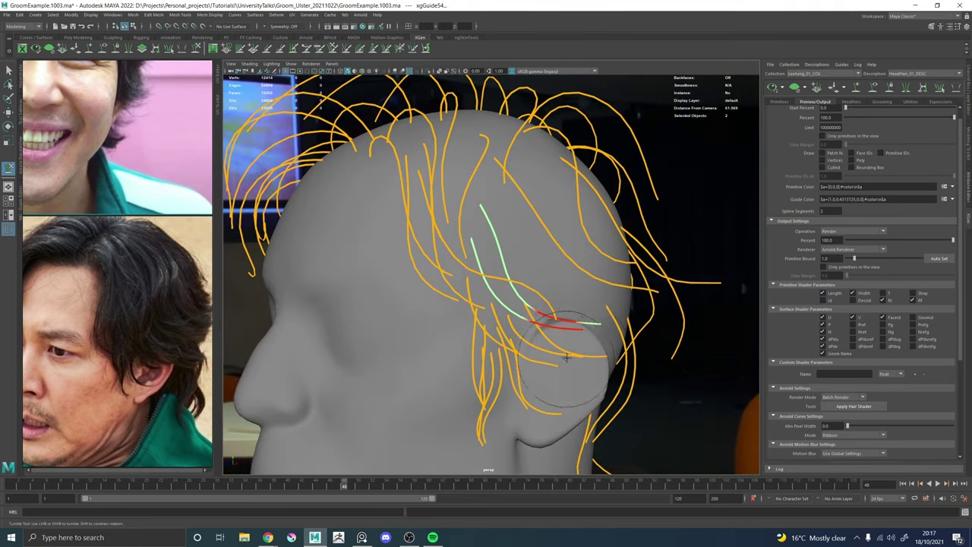
alt+drag(622, 344, 581, 341)
Select the longer guide higher on the side of the head and sculpt it into an S-curve sweeping back above the ear.
key(w)
click(567, 271)
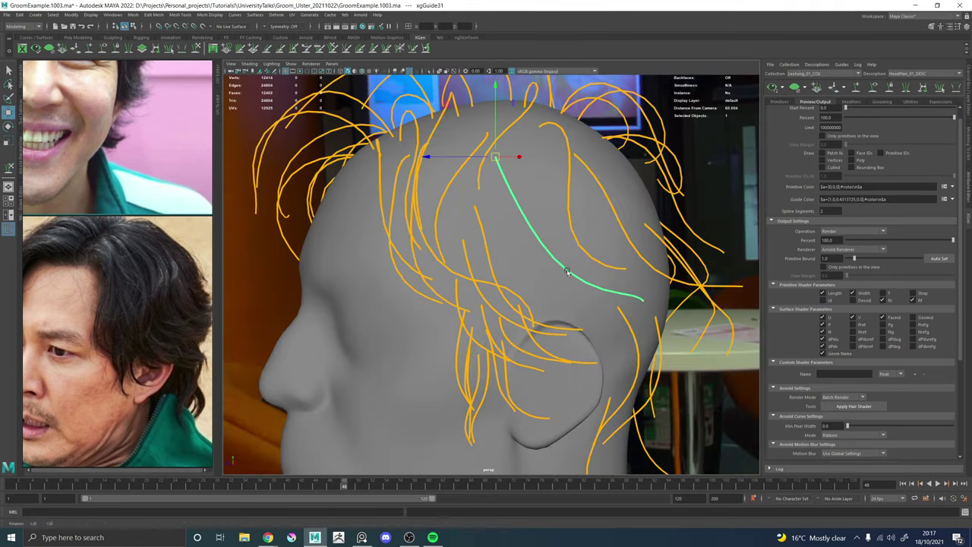
alt+drag(568, 271, 512, 275)
key(y)
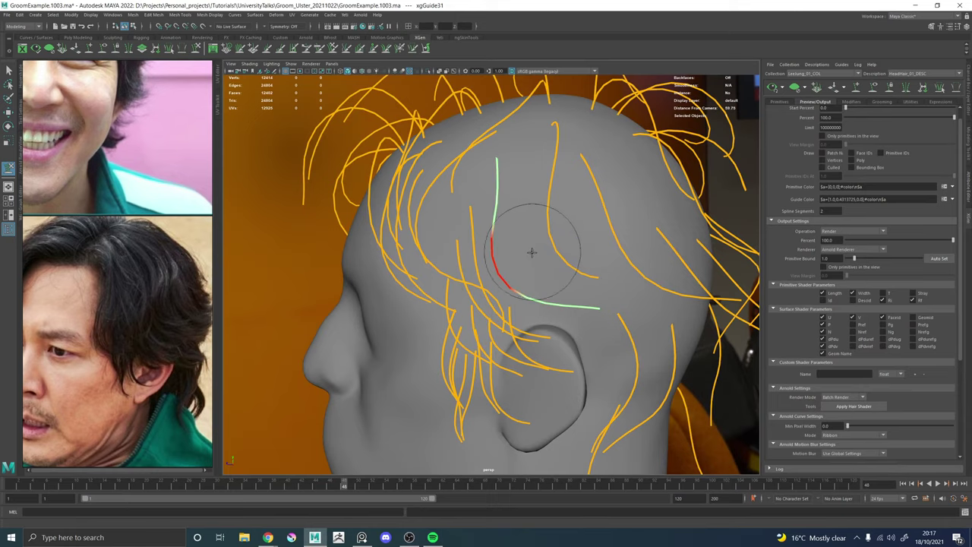
alt+drag(531, 252, 486, 262)
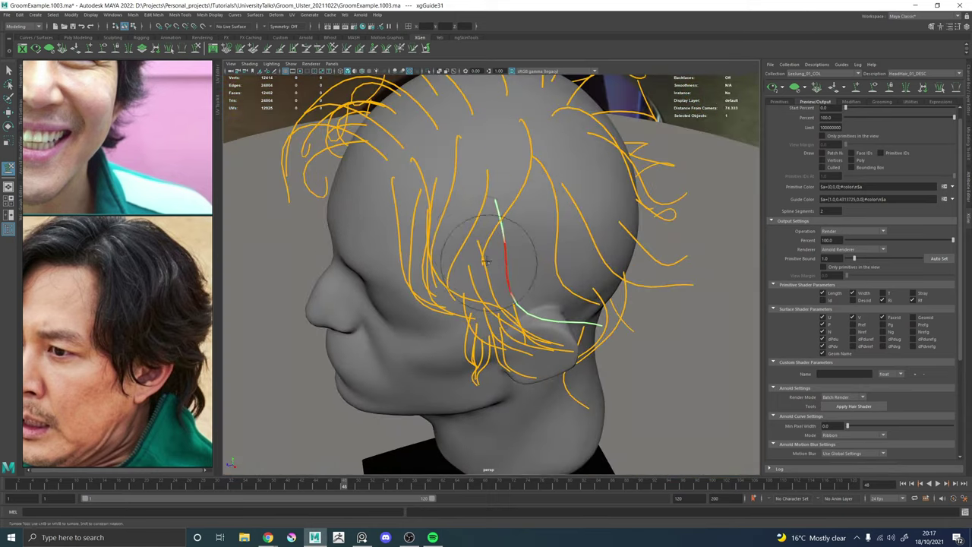
alt+drag(546, 285, 517, 228)
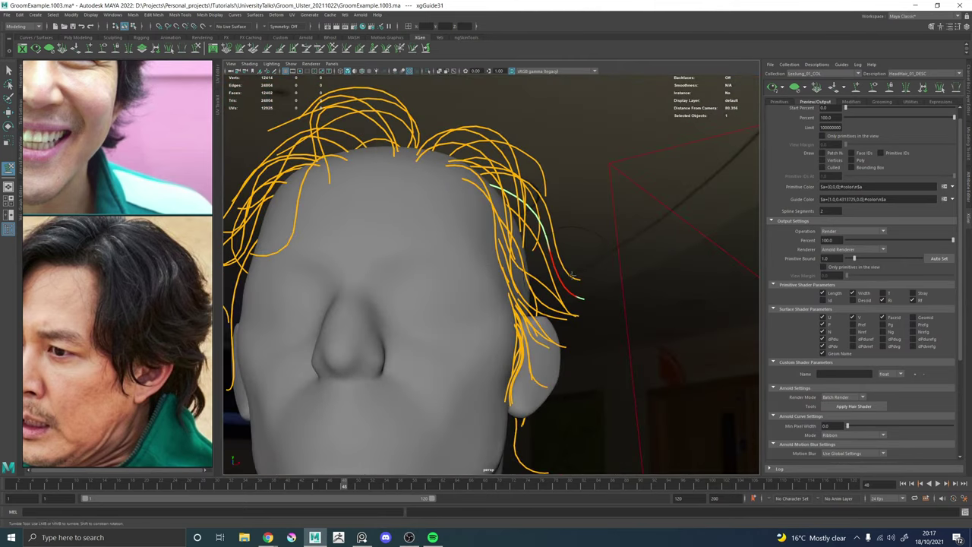
alt+drag(623, 289, 548, 281)
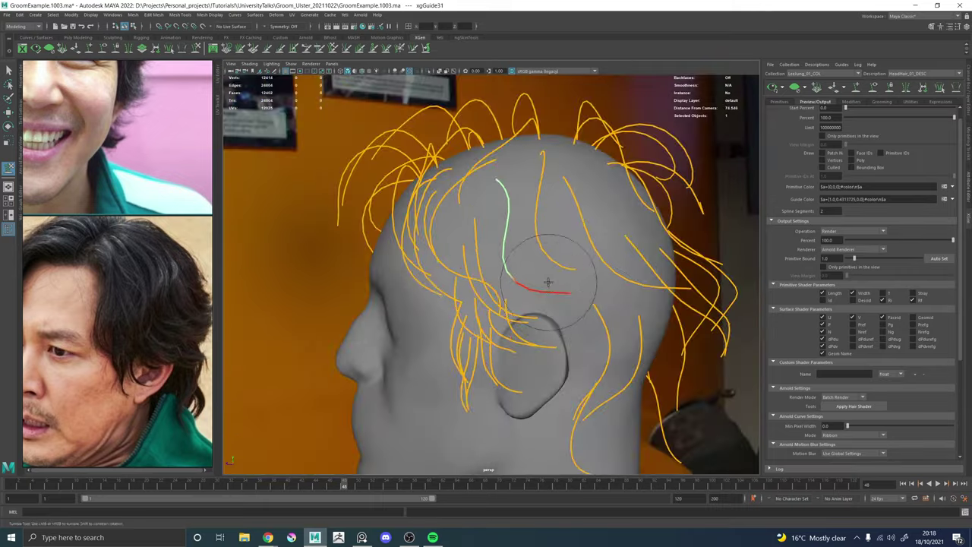
Select the short sideburn guide in front of the ear and sculpt its lower half to bow toward the ear.
mouse_move(549, 280)
alt+right_down()
mouse_move(425, 287)
mouse_move(669, 390)
alt+right_up()
alt+drag(505, 247, 538, 243)
alt+right_drag(456, 274, 536, 319)
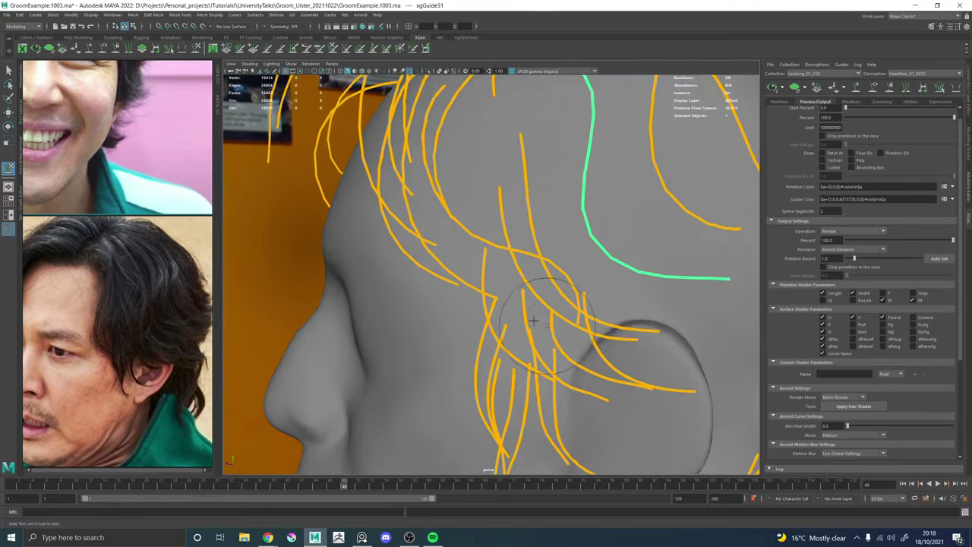
mouse_move(536, 319)
alt+mouse_down()
mouse_move(541, 305)
mouse_move(607, 303)
mouse_move(517, 300)
mouse_move(527, 300)
mouse_move(547, 327)
mouse_move(531, 321)
mouse_move(542, 282)
mouse_move(520, 312)
mouse_move(501, 303)
alt+mouse_up()
key(w)
click(509, 300)
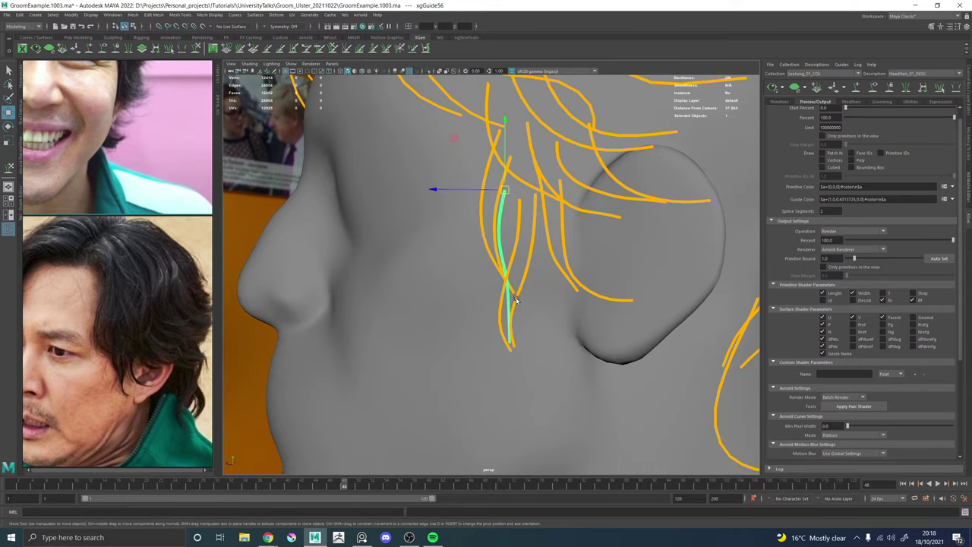
key(y)
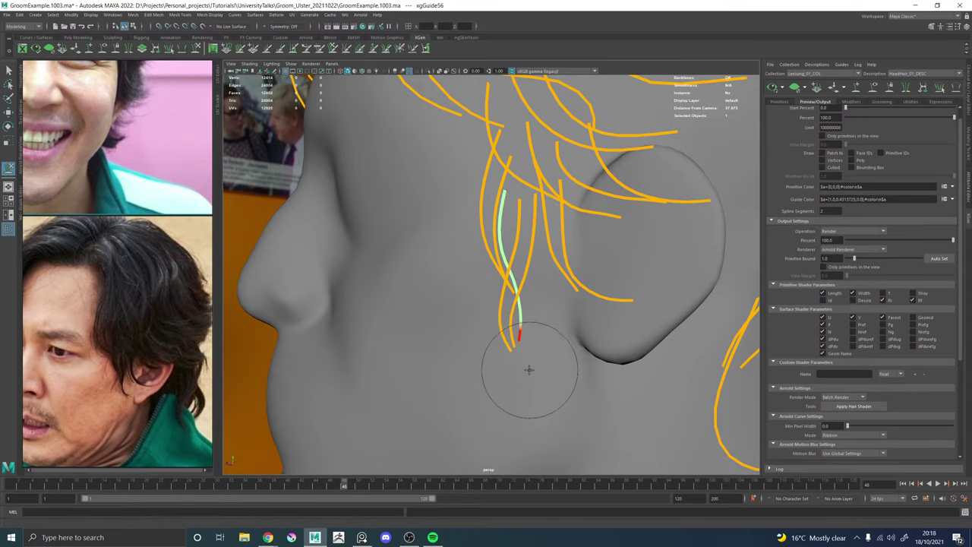
key(w)
alt+middle_drag(521, 271, 483, 339)
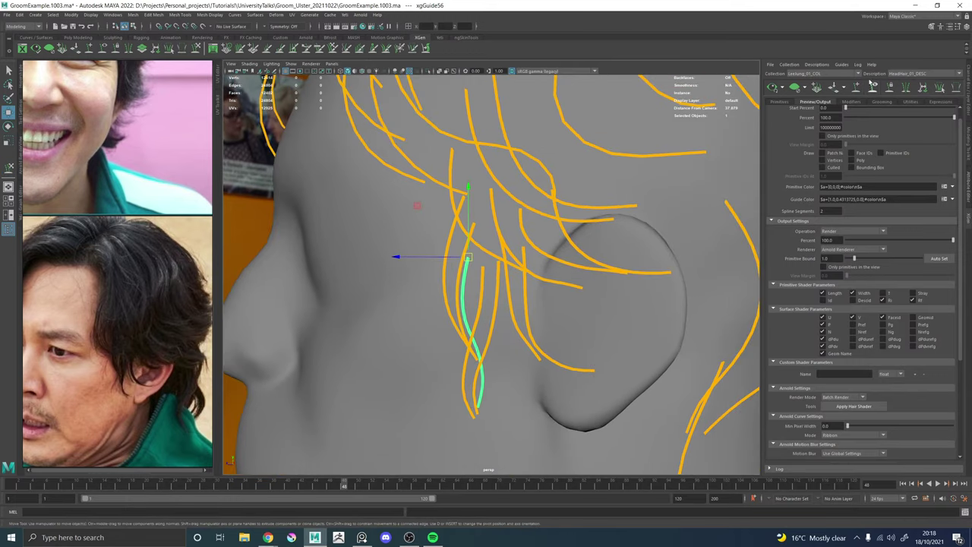
click(855, 88)
alt+middle_drag(453, 283, 486, 203)
Select the rear sideburn guide and sculpt its lower section into a curve bowing toward the face.
key(w)
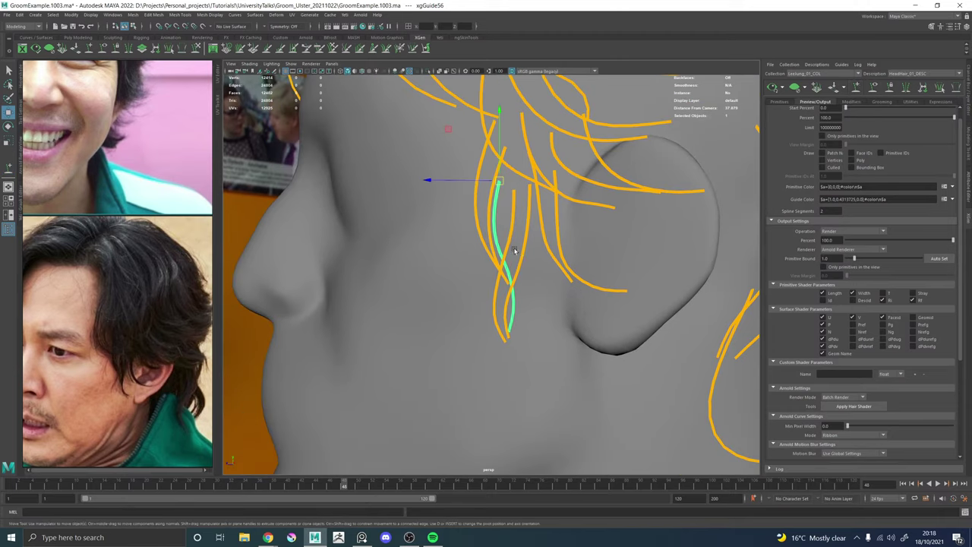
click(517, 254)
key(y)
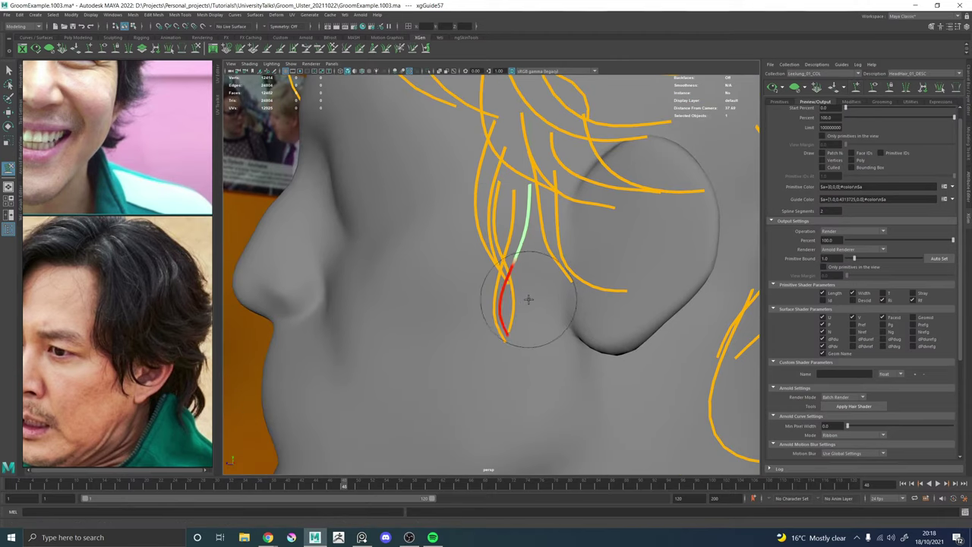
Select the sideburn guide nearer the face and sculpt its lower end back toward the ear.
key(w)
click(480, 237)
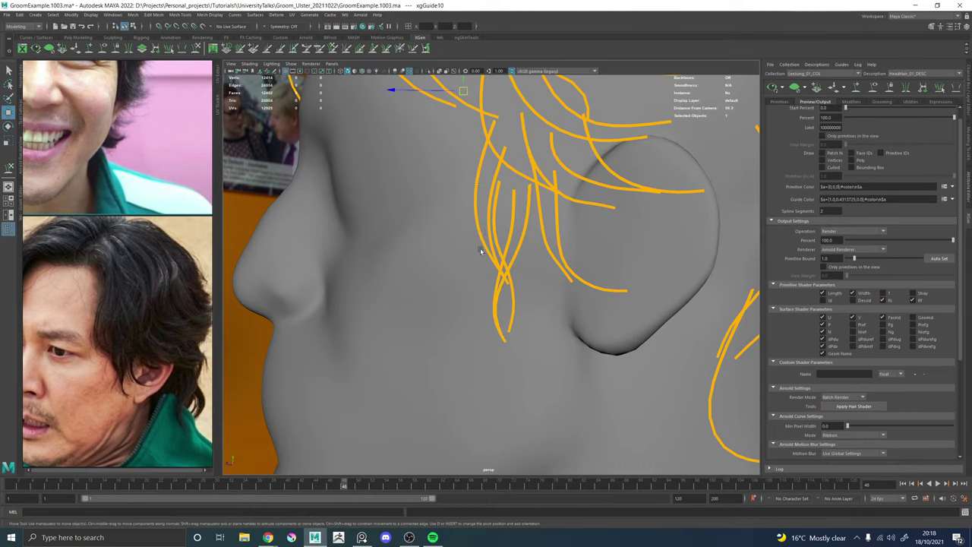
click(495, 240)
key(y)
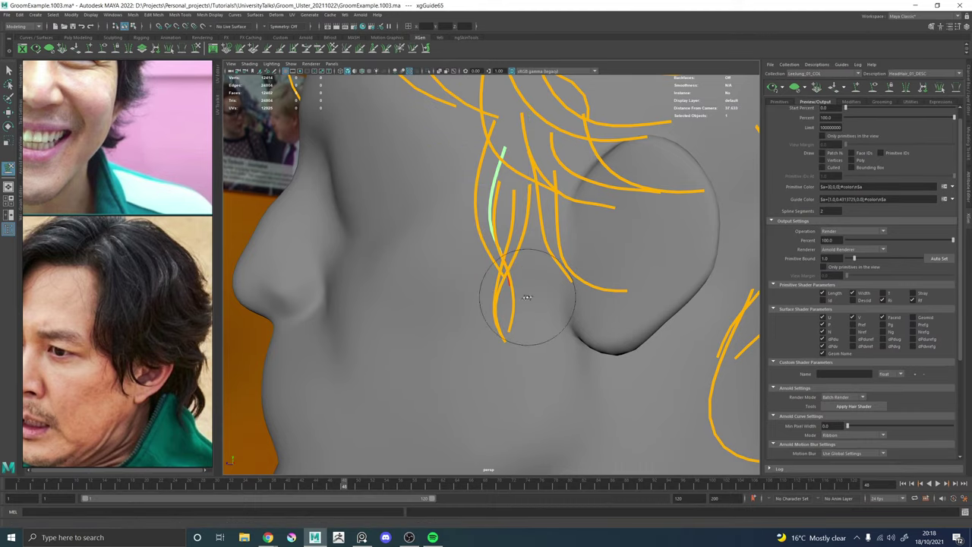
alt+drag(514, 314, 480, 266)
alt+right_drag(479, 264, 395, 258)
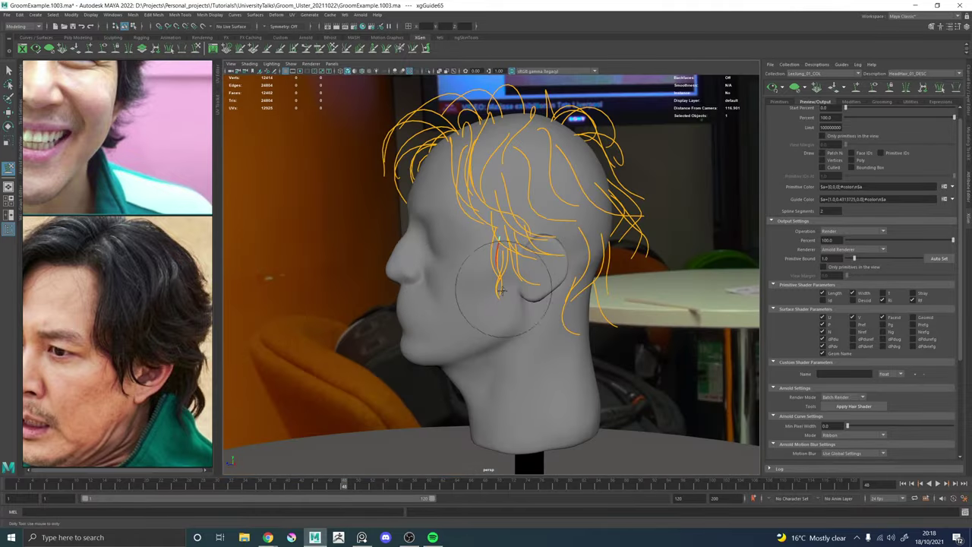
alt+middle_drag(486, 277, 469, 295)
scroll(470, 295, up, 8)
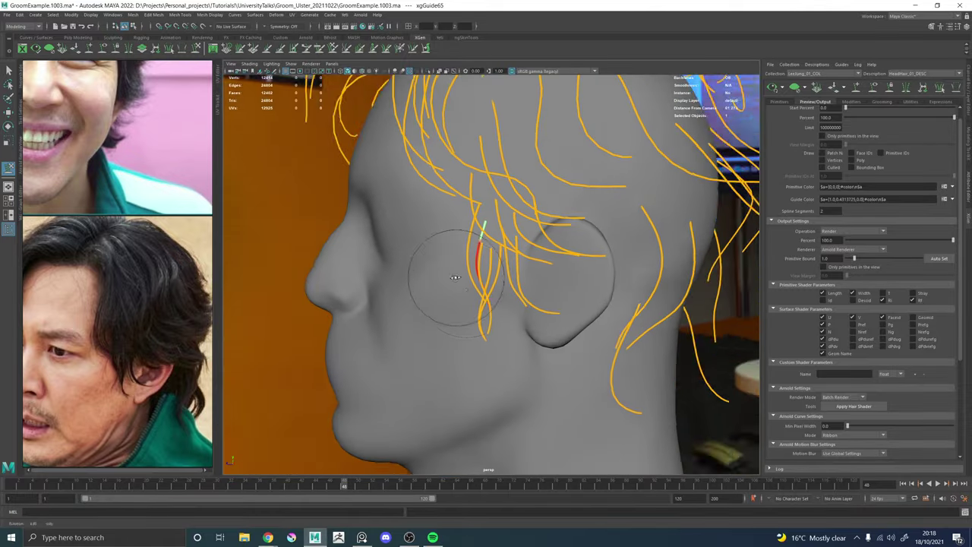
Select the front sideburn guides together and sculpt their lower ends to gather into one strand.
key(w)
click(487, 336)
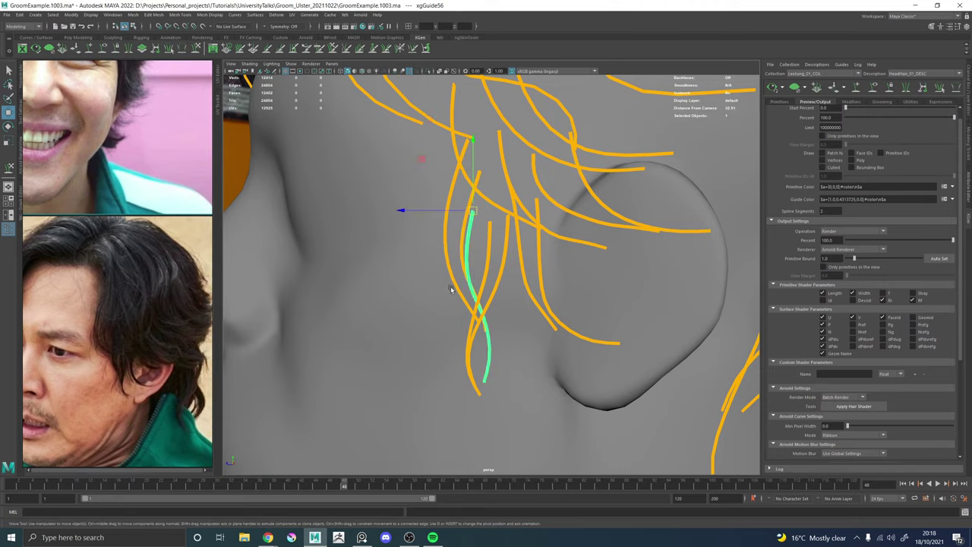
shift+click(462, 290)
middle_drag(458, 255, 469, 253)
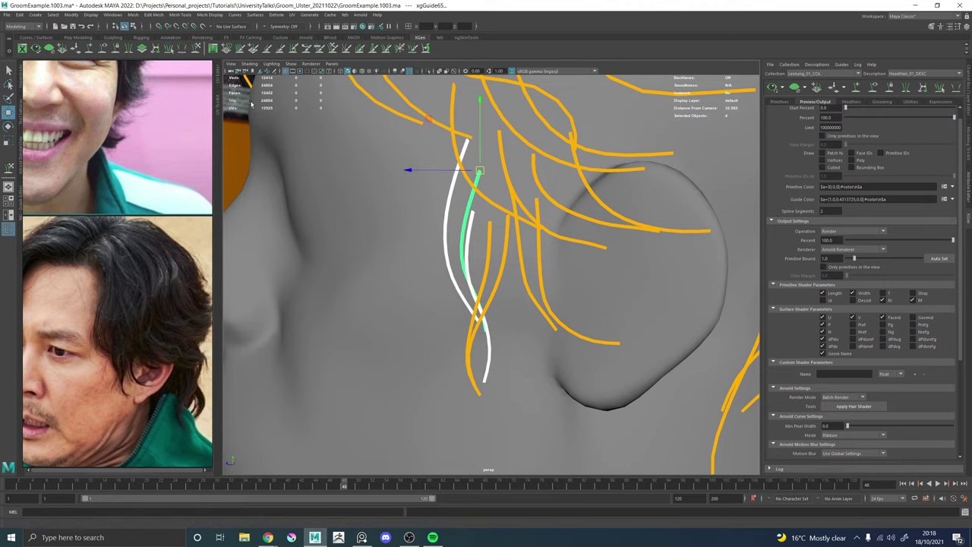
key(y)
scroll(438, 225, down, 4)
alt+drag(530, 306, 507, 307)
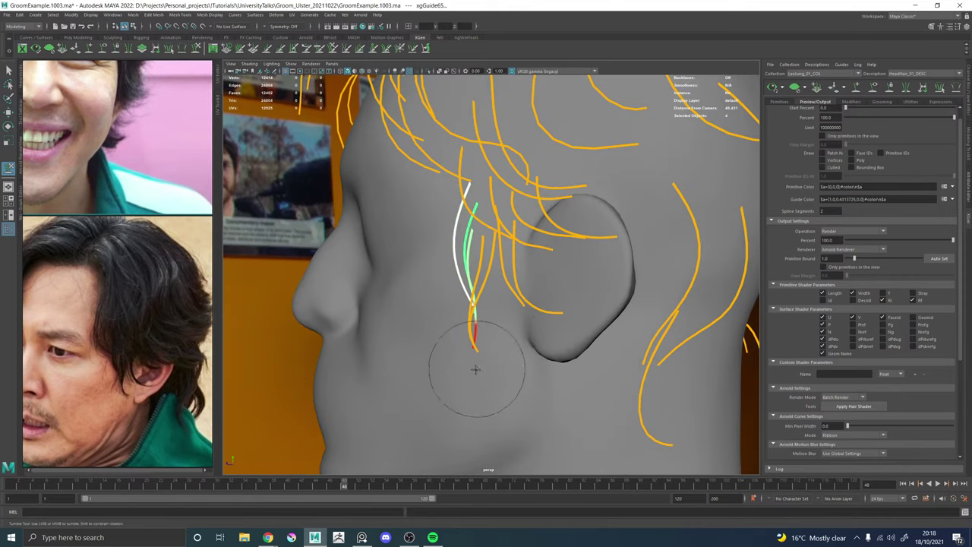
Select the two rear sideburn guides and sculpt their lower ends back toward the ear.
key(w)
key(y)
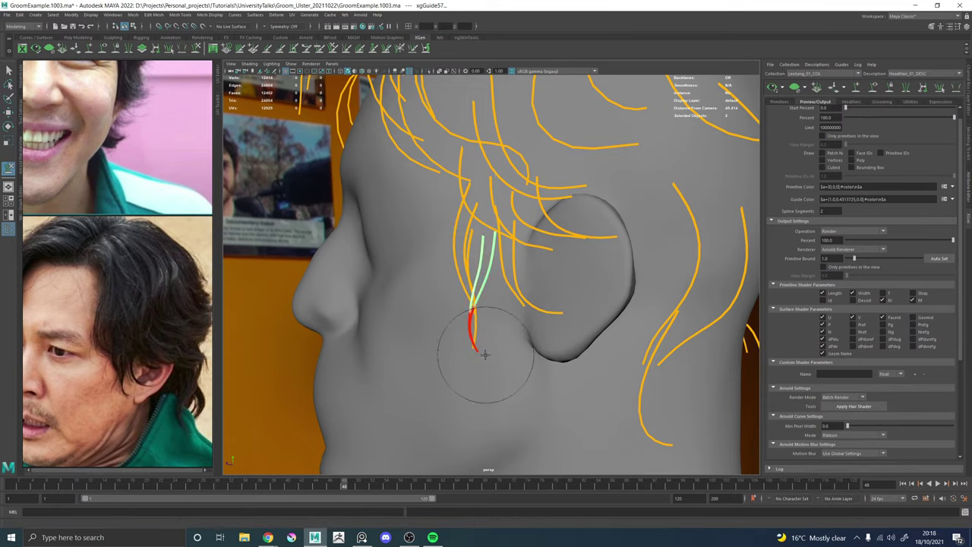
mouse_move(474, 376)
mouse_down()
mouse_move(511, 385)
mouse_move(532, 372)
mouse_move(521, 327)
mouse_up()
alt+drag(483, 277, 577, 303)
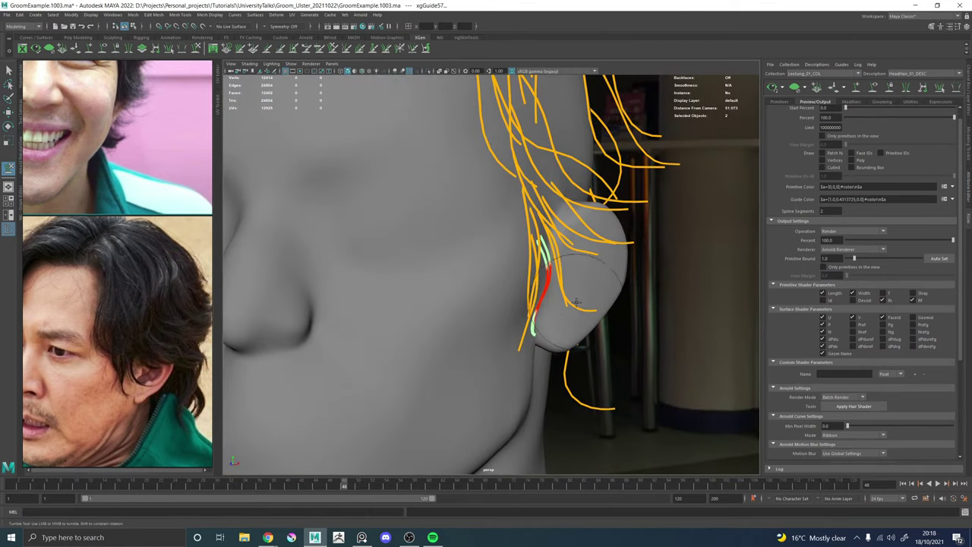
Select the three front sideburn guides together and sculpt their lower tips to flick toward the face.
alt+drag(556, 338, 499, 286)
alt+right_drag(499, 286, 540, 343)
key(w)
mouse_move(457, 306)
mouse_down()
mouse_move(466, 318)
mouse_move(447, 327)
mouse_move(462, 393)
mouse_move(513, 335)
mouse_move(472, 329)
mouse_up()
key(y)
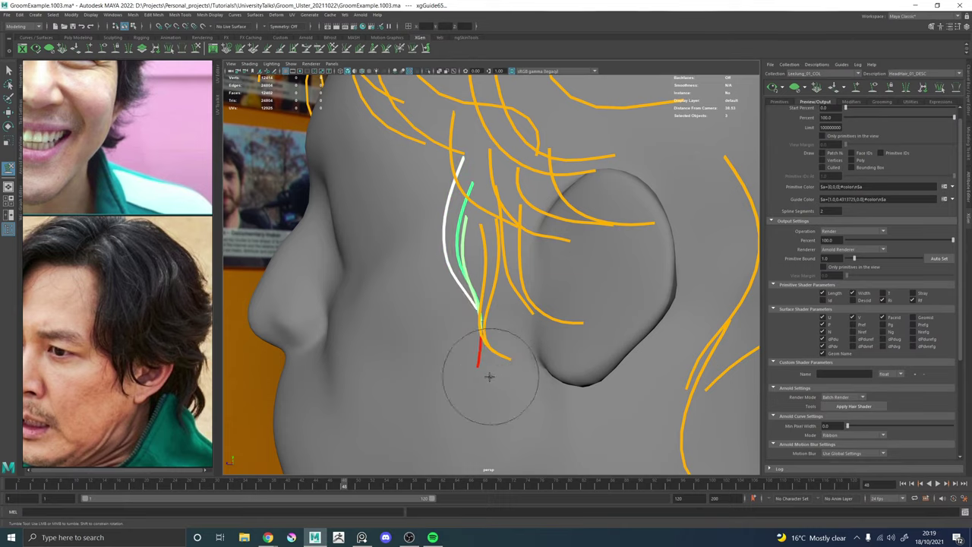
mouse_move(462, 372)
alt+mouse_down()
mouse_move(497, 349)
mouse_move(580, 199)
mouse_move(375, 239)
alt+mouse_up()
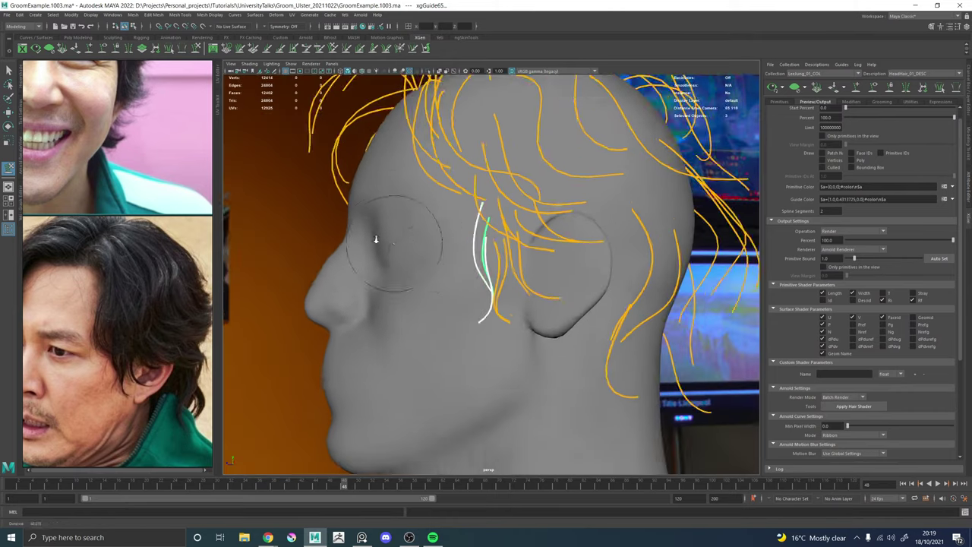
key(w)
key(f)
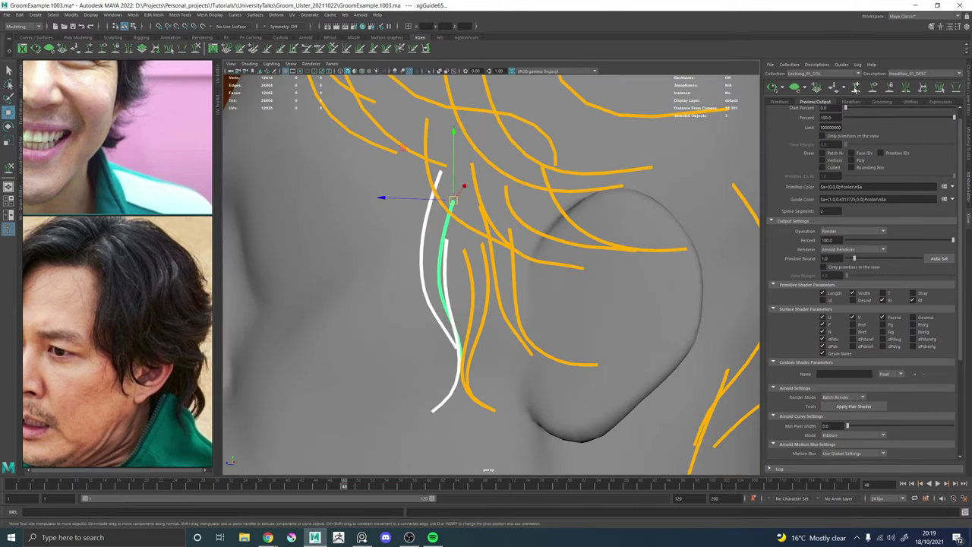
Add a guide between the front and rear sideburn strands and sculpt its lower end to follow the gathered strand.
key(y)
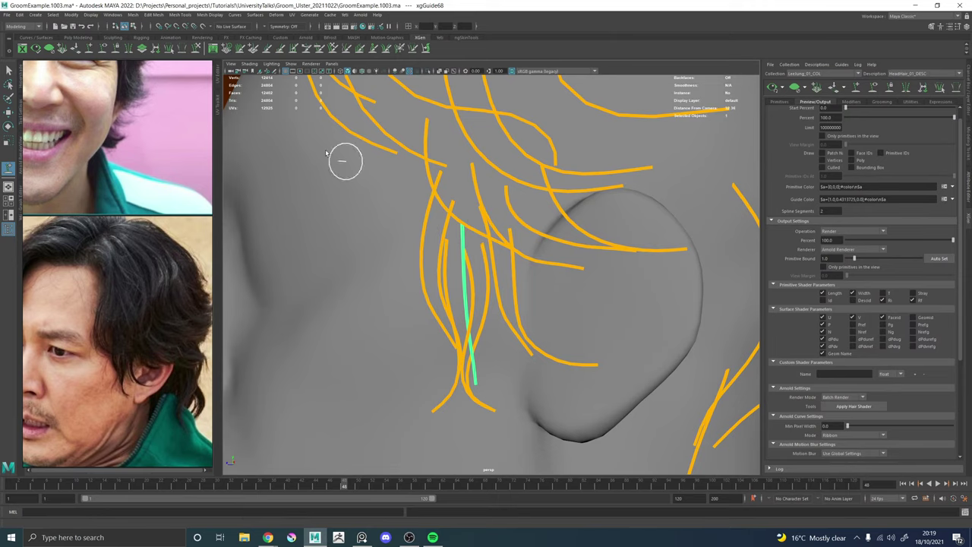
click(196, 48)
mouse_move(532, 278)
alt+mouse_down()
mouse_move(467, 292)
mouse_move(566, 322)
alt+mouse_up()
scroll(486, 282, down, 3)
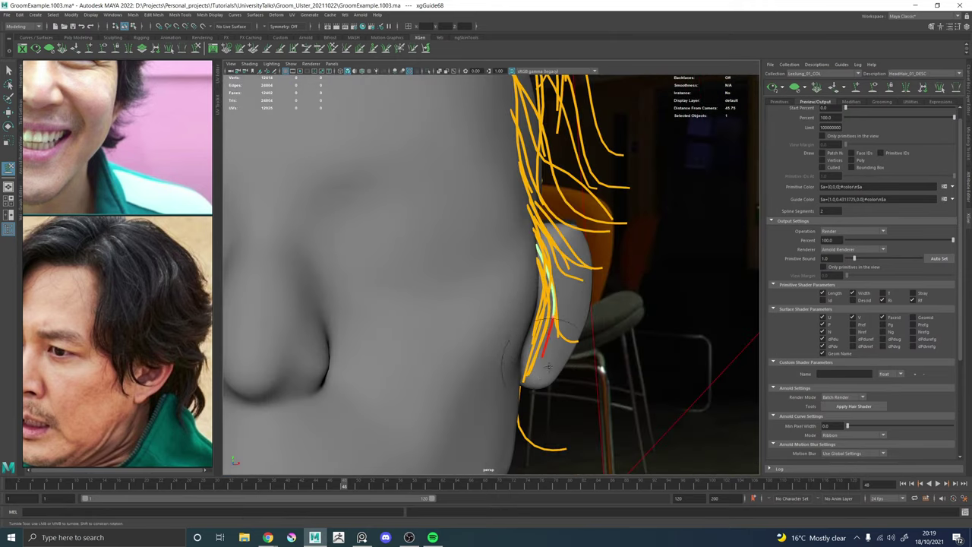
alt+drag(546, 384, 469, 317)
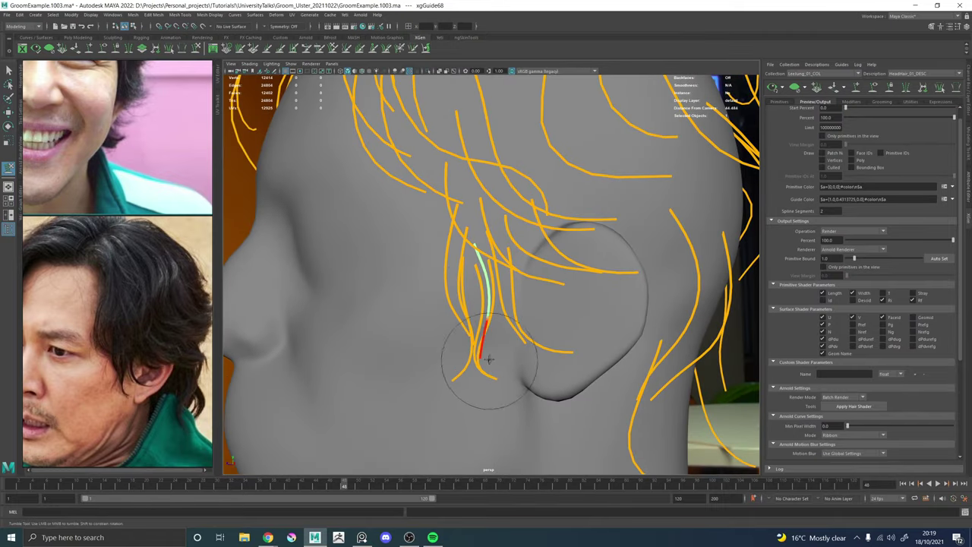
Select the new sideburn guide with its two rear neighbours and sculpt their lower ends together, with the tips curving toward the ear.
key(w)
key(y)
alt+drag(470, 307, 549, 314)
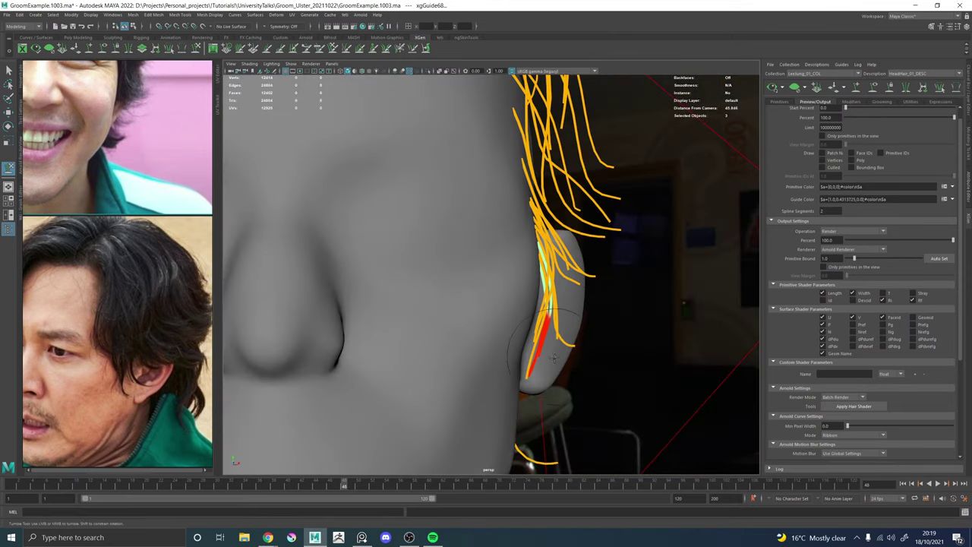
mouse_move(560, 358)
alt+mouse_down()
mouse_move(467, 326)
mouse_move(473, 397)
alt+mouse_up()
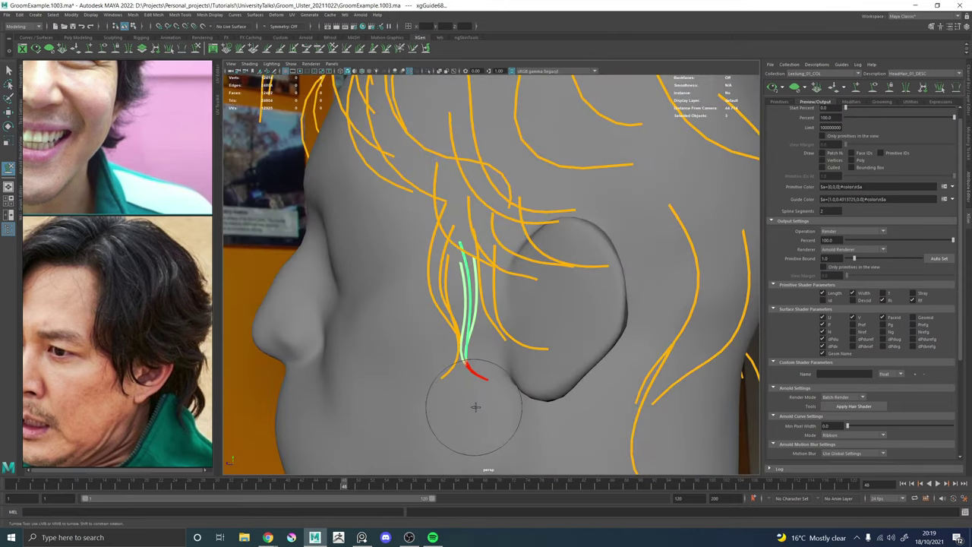
key(w)
Examine the guides on the side of the head from several distances and angles, comparing the temple strands with the reference photo.
mouse_move(520, 363)
alt+right_down()
mouse_move(429, 265)
mouse_move(334, 197)
alt+right_up()
alt+drag(334, 198, 341, 350)
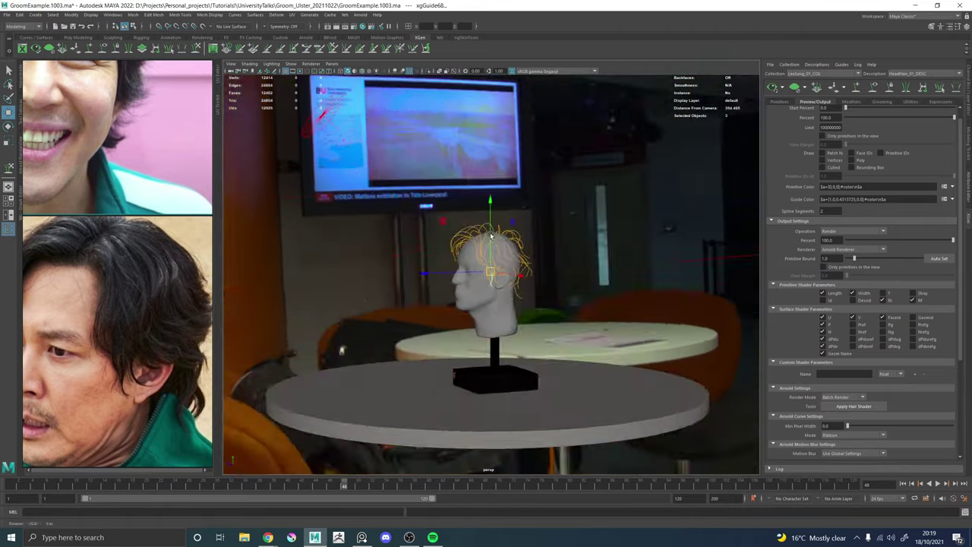
alt+right_drag(341, 349, 767, 408)
alt+drag(571, 283, 481, 246)
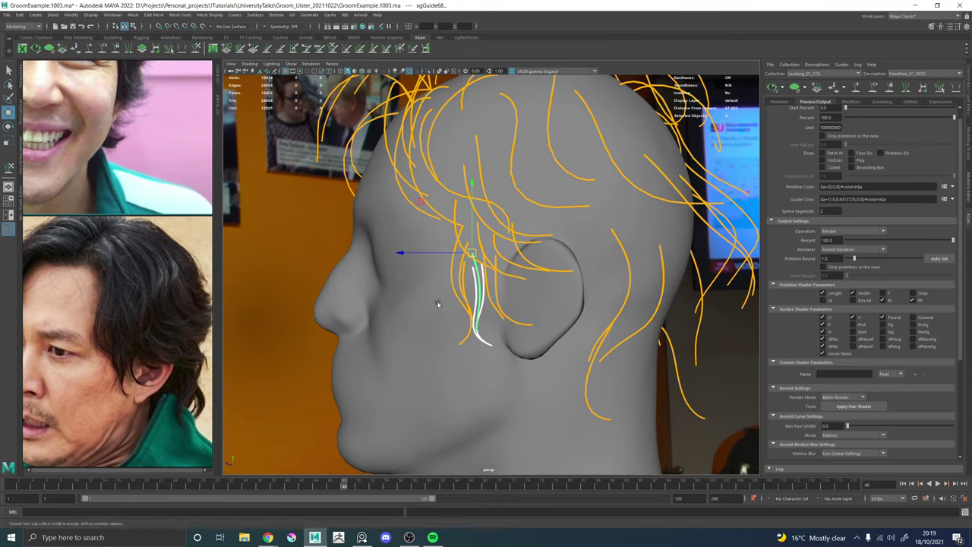
scroll(444, 319, up, 6)
scroll(482, 243, down, 8)
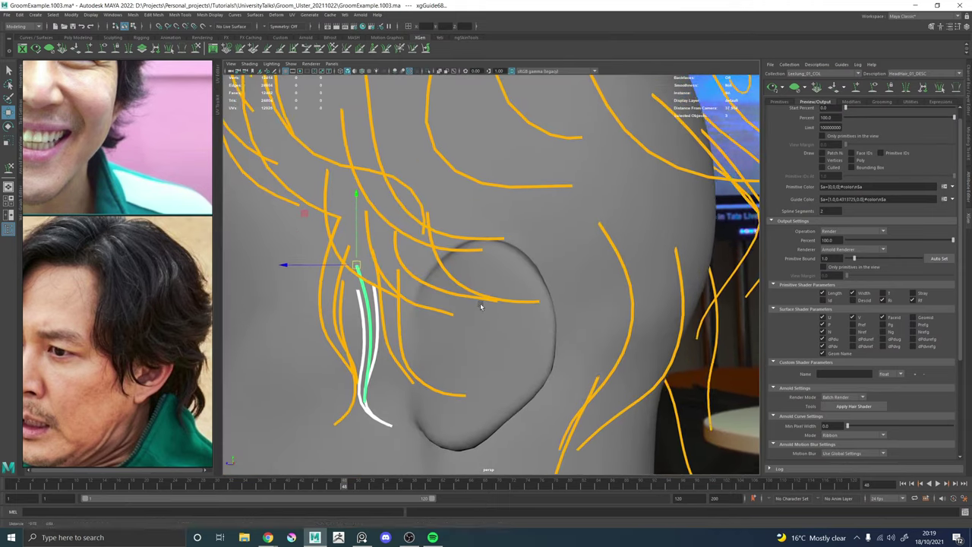
alt+drag(416, 304, 497, 354)
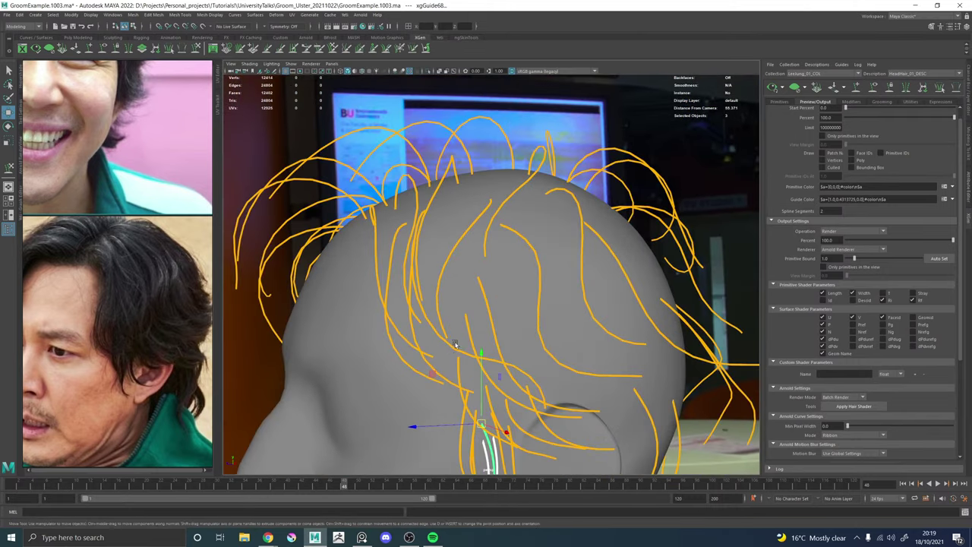
click(396, 307)
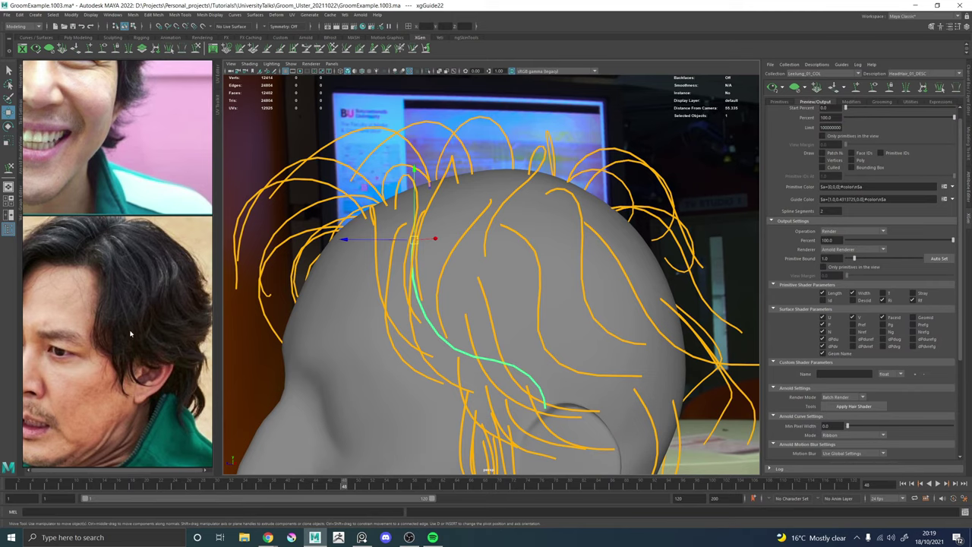
alt+drag(402, 320, 521, 306)
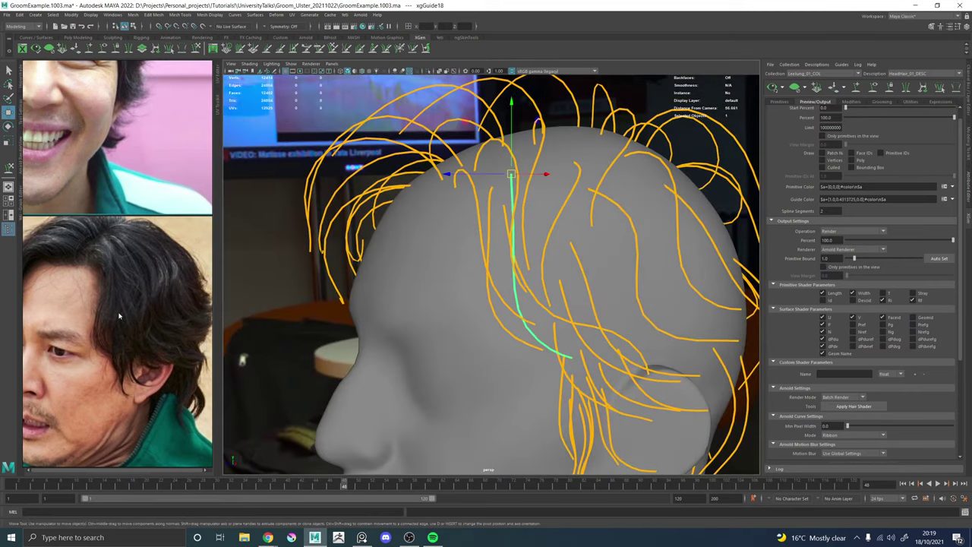
Move the upper side guide behind the temple strands forward along the scalp and sculpt its lower end to follow the neighbouring guides.
alt+drag(562, 200, 490, 280)
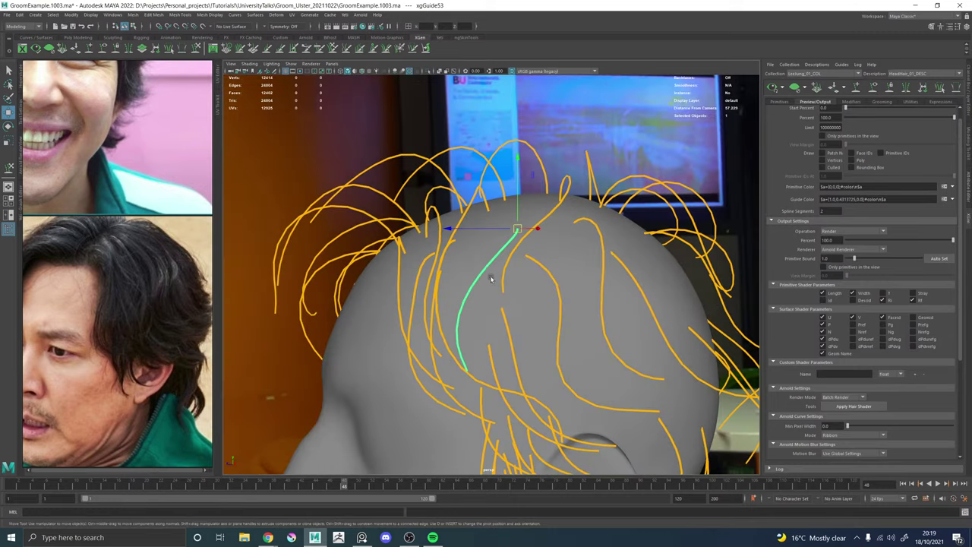
alt+drag(511, 243, 508, 272)
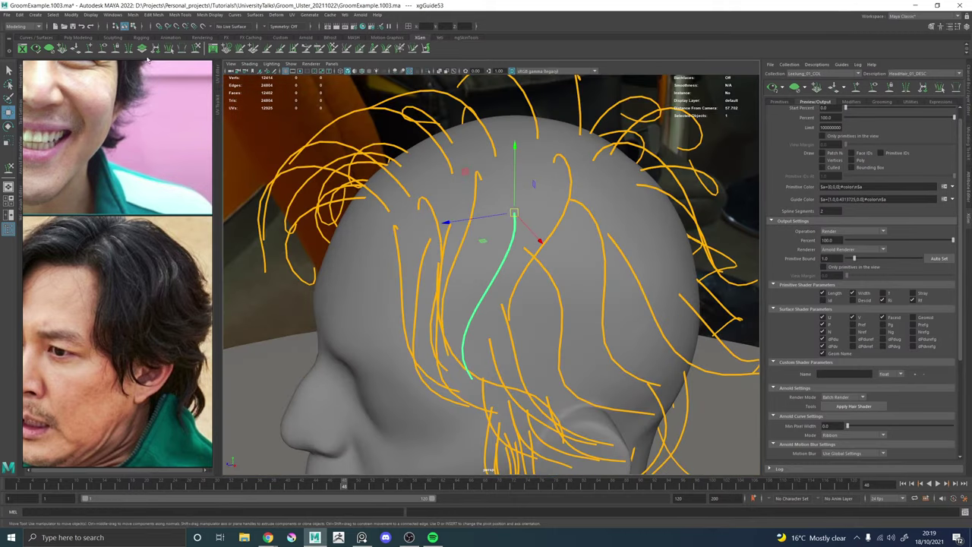
click(92, 49)
ctrl+drag(513, 217, 495, 210)
click(196, 48)
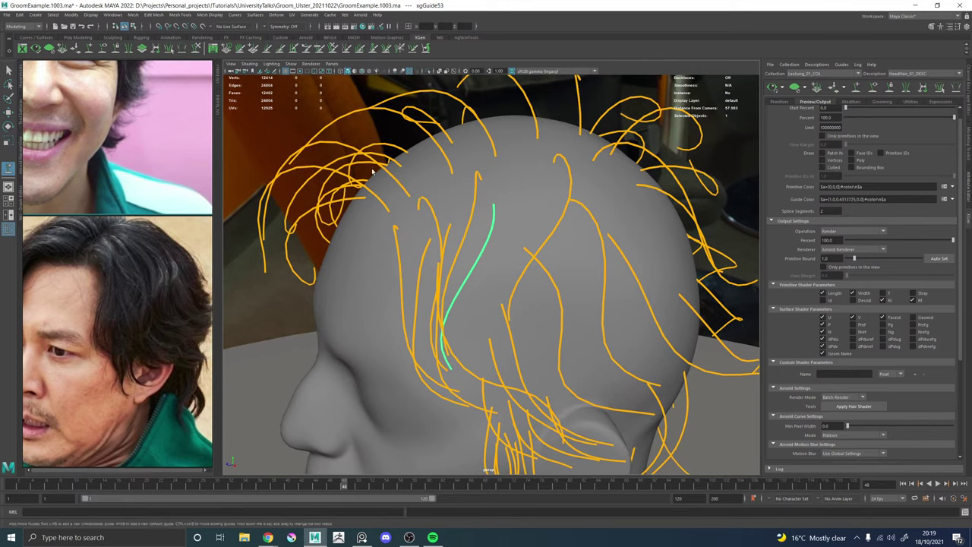
scroll(441, 347, down, 2)
mouse_move(440, 347)
alt+mouse_down()
mouse_move(459, 358)
mouse_move(471, 323)
mouse_move(489, 313)
mouse_move(575, 321)
mouse_move(521, 283)
alt+mouse_up()
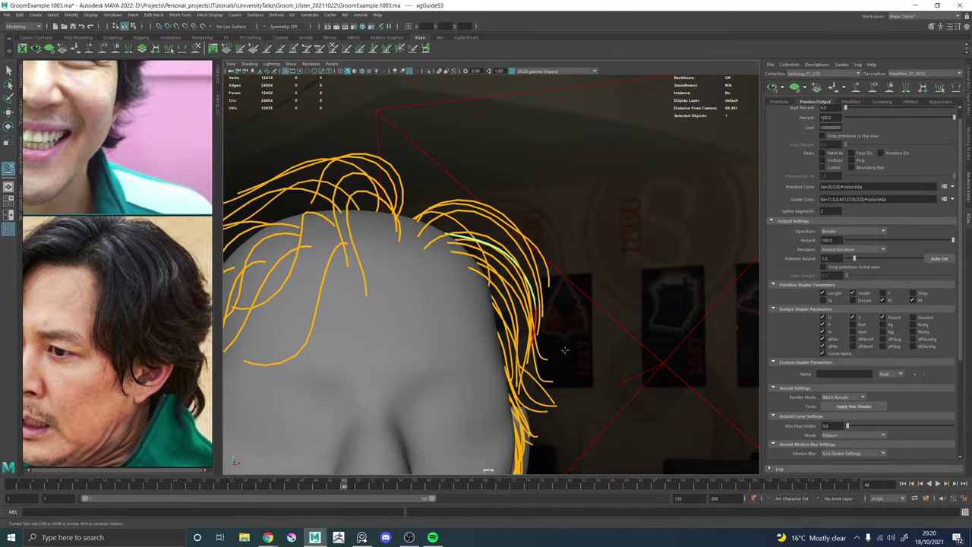
alt+drag(564, 350, 267, 297)
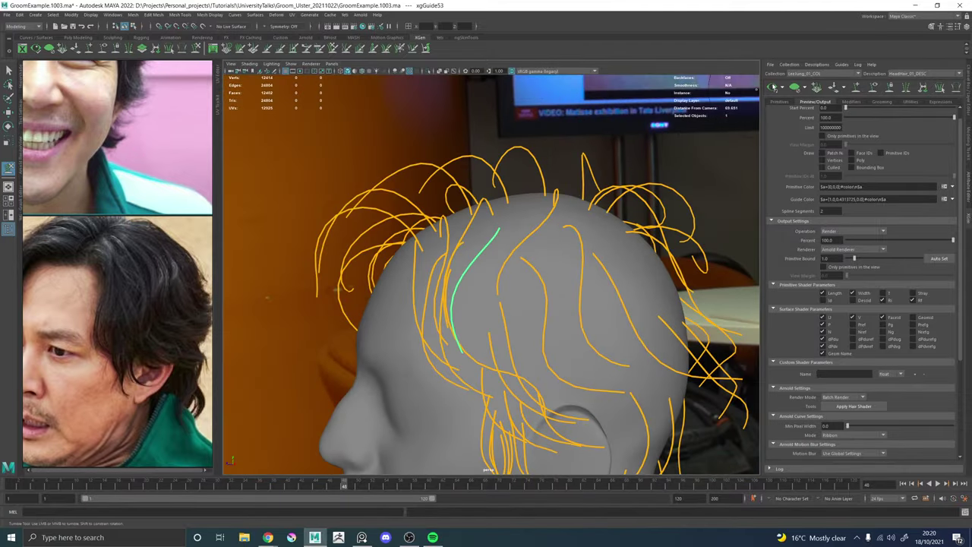
Add a guide on the upper side of the head behind the temple strands and sculpt it into a curve sweeping back above the ear.
alt+drag(504, 265, 478, 258)
click(478, 262)
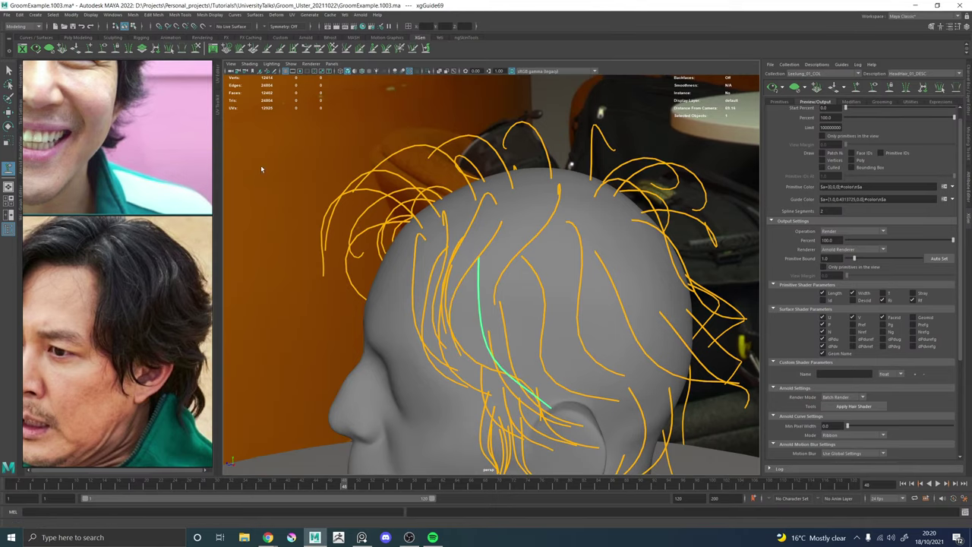
alt+drag(430, 282, 486, 271)
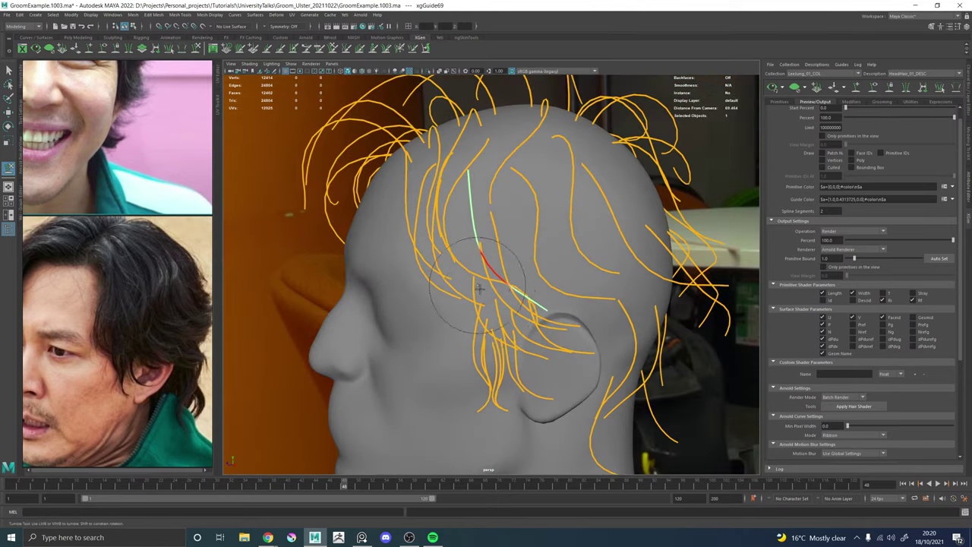
alt+drag(562, 319, 493, 225)
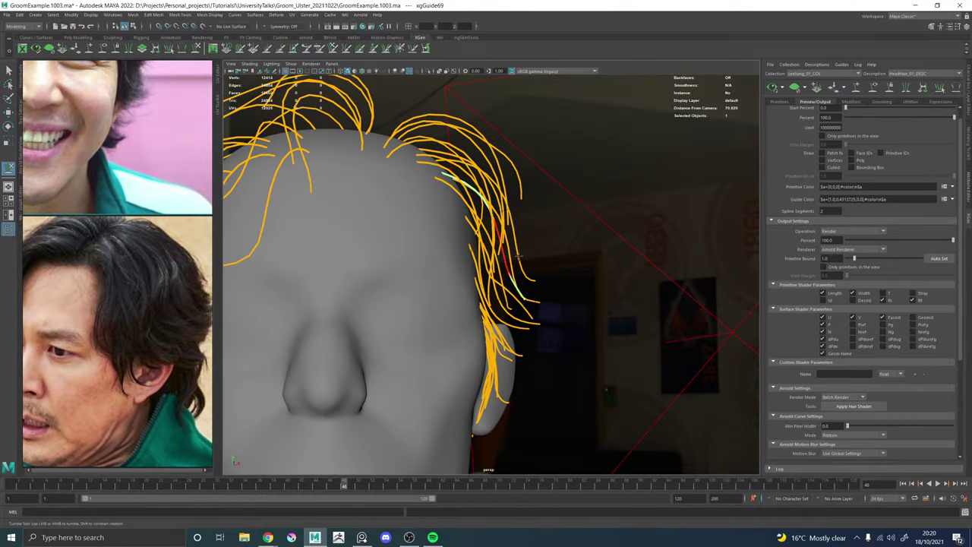
alt+drag(533, 276, 459, 269)
key(w)
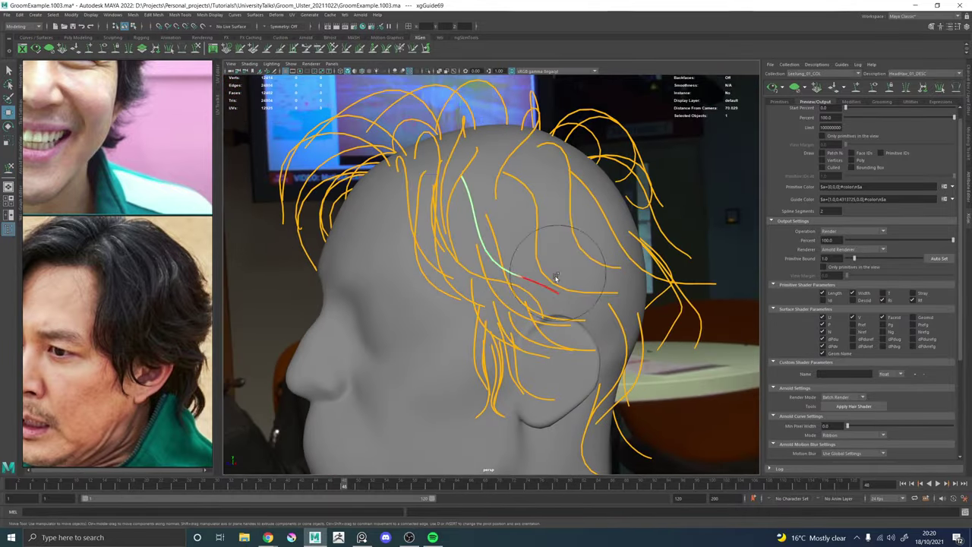
Select the neighbouring guide farther back above the ear and sculpt the bend in its lower section.
click(537, 268)
alt+drag(537, 268, 527, 258)
alt+right_drag(527, 258, 467, 264)
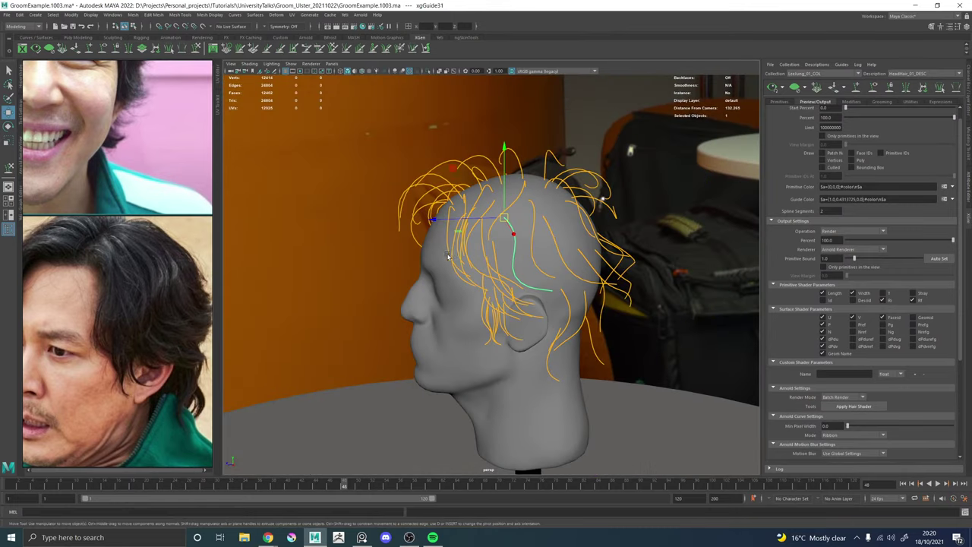
scroll(486, 274, up, 4)
key(y)
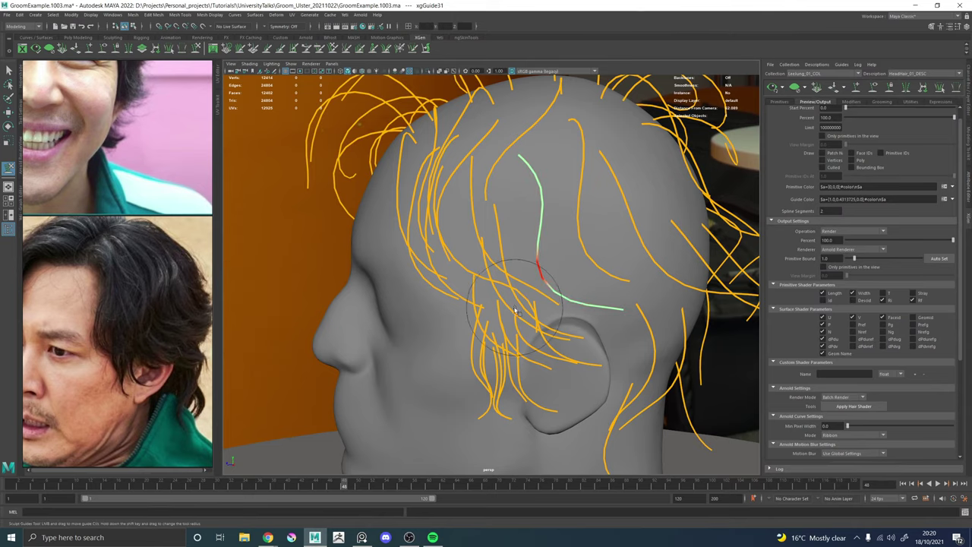
alt+drag(526, 244, 466, 252)
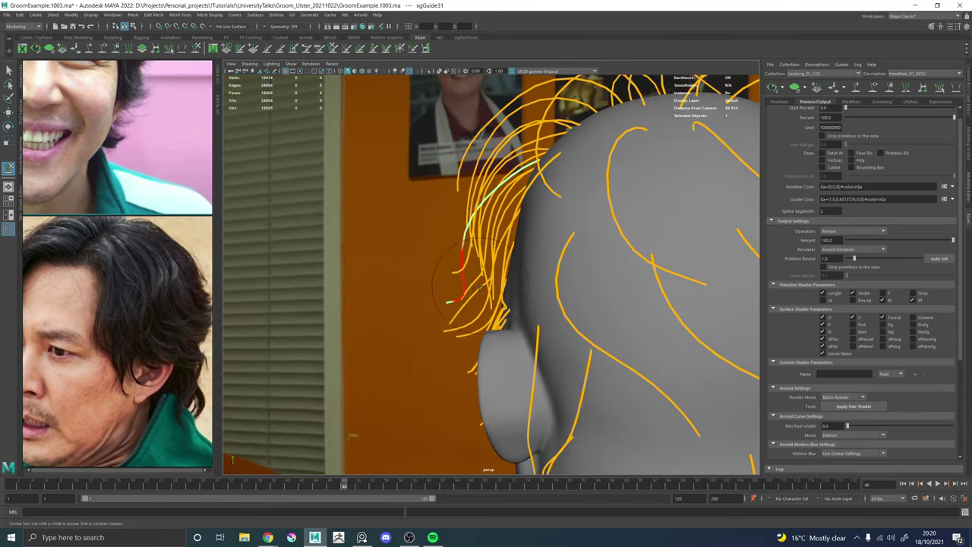
Reselect the guide added behind the temple strands and sculpt its lower half to refine the sweep above the ear.
mouse_move(507, 283)
alt+mouse_down()
mouse_move(563, 260)
mouse_move(486, 254)
mouse_move(524, 227)
mouse_move(569, 213)
mouse_move(557, 231)
mouse_move(433, 232)
alt+mouse_up()
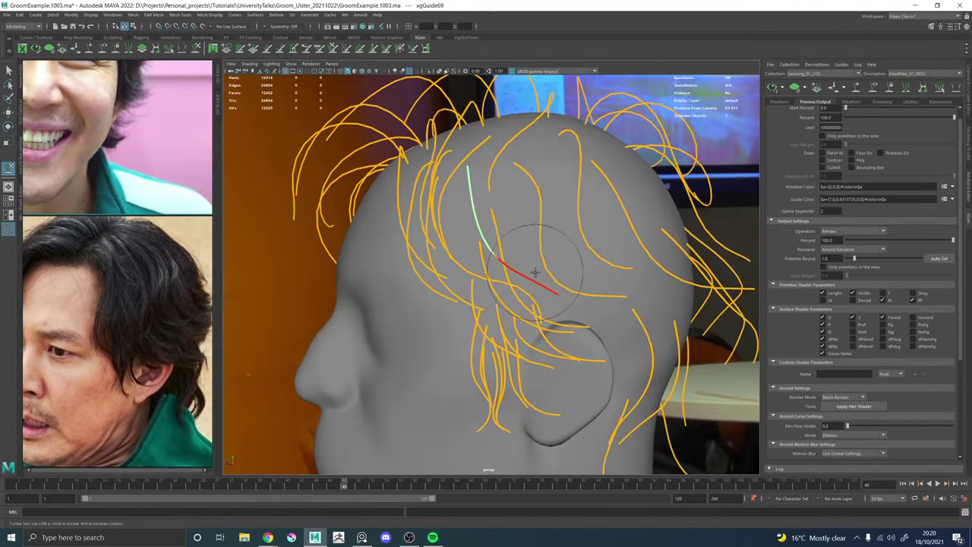
alt+drag(575, 268, 510, 257)
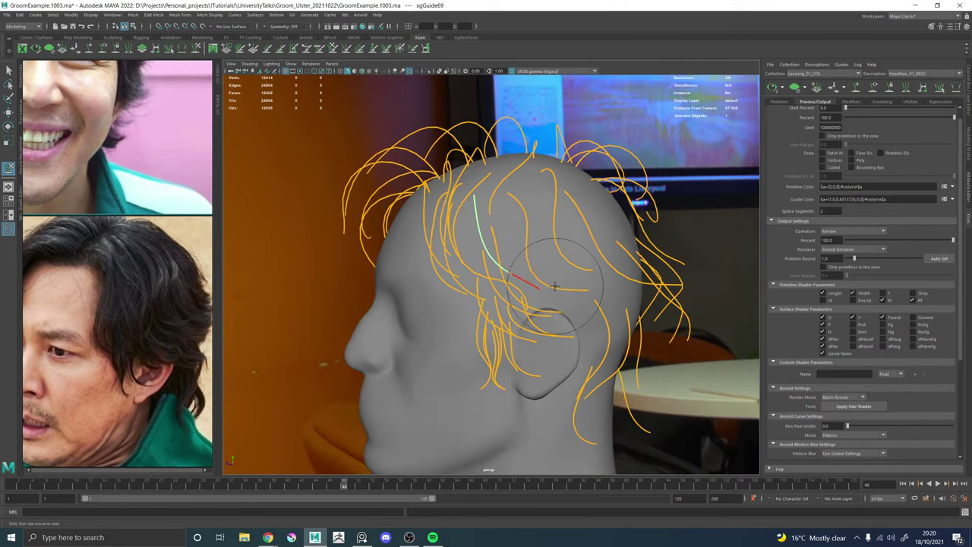
alt+drag(563, 293, 592, 262)
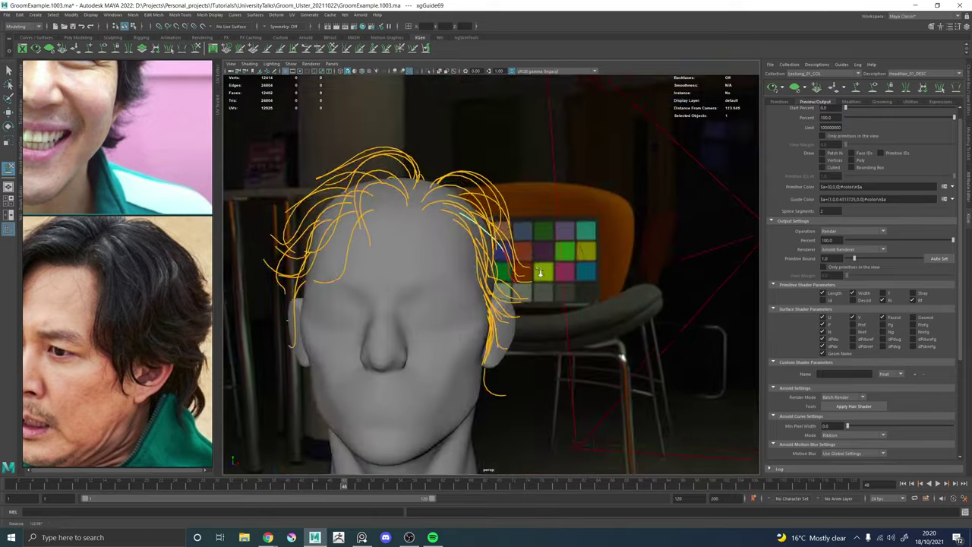
scroll(541, 271, up, 5)
alt+drag(523, 266, 510, 299)
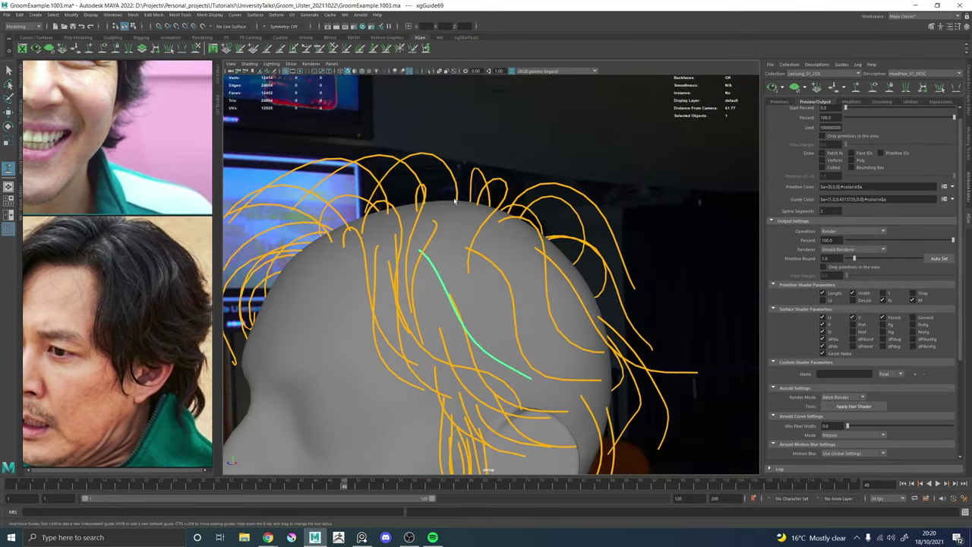
Add a guide higher on the side near the top of the head and sculpt it into a raised arc with its lower end curving forward.
alt+drag(425, 228, 456, 232)
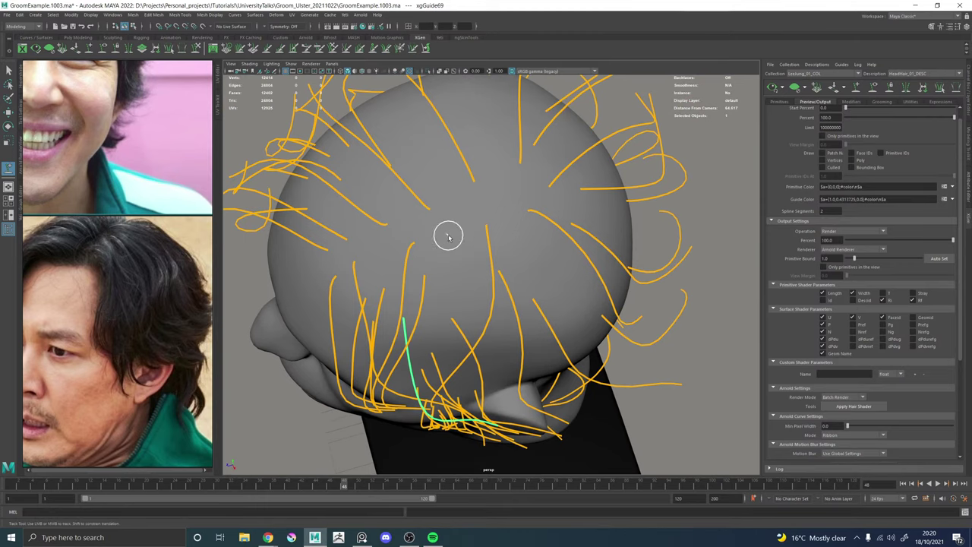
click(448, 237)
mouse_move(456, 265)
alt+mouse_down()
mouse_move(466, 226)
mouse_move(471, 239)
mouse_move(505, 220)
alt+mouse_up()
click(196, 50)
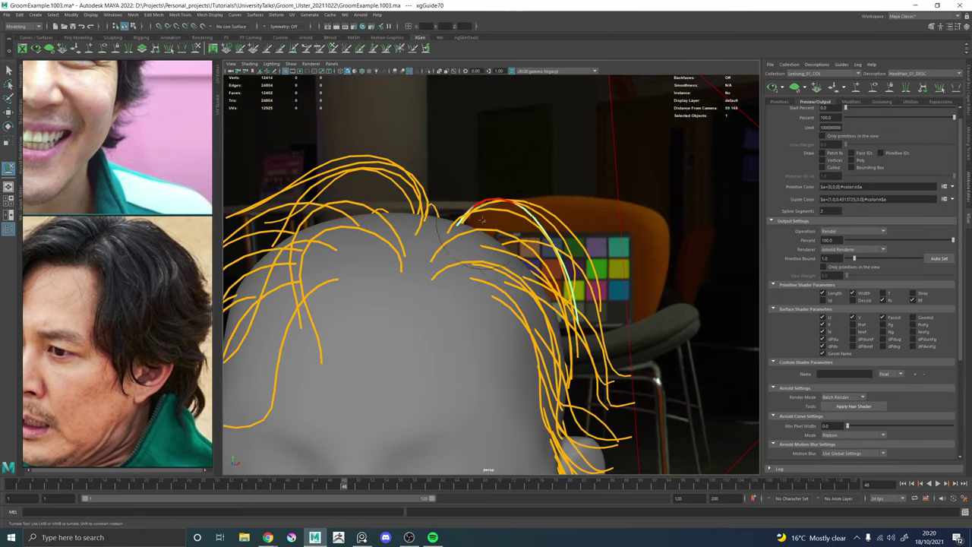
mouse_move(536, 259)
alt+mouse_down()
mouse_move(546, 258)
mouse_move(537, 264)
alt+mouse_up()
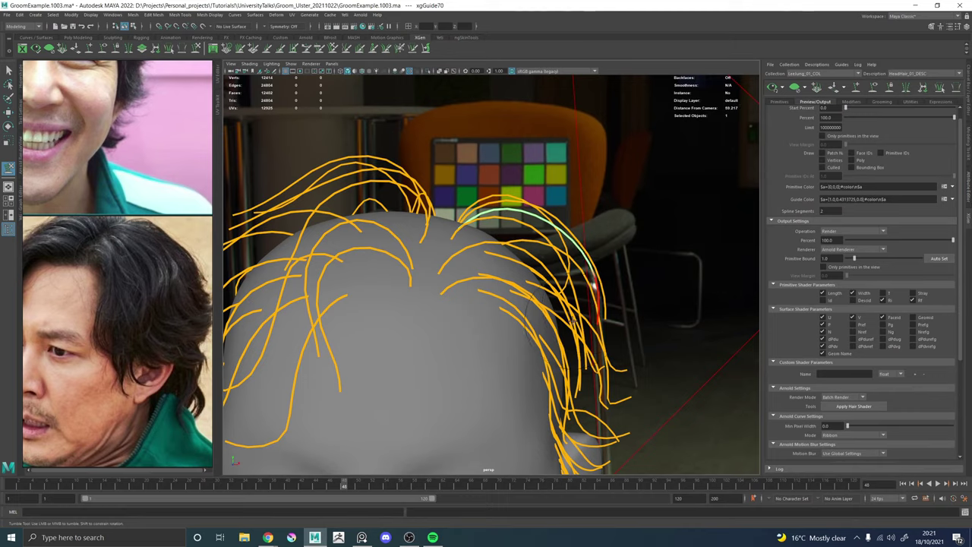
mouse_move(455, 288)
alt+mouse_down()
mouse_move(488, 322)
mouse_move(416, 319)
mouse_move(417, 332)
mouse_move(436, 324)
mouse_move(430, 304)
alt+mouse_up()
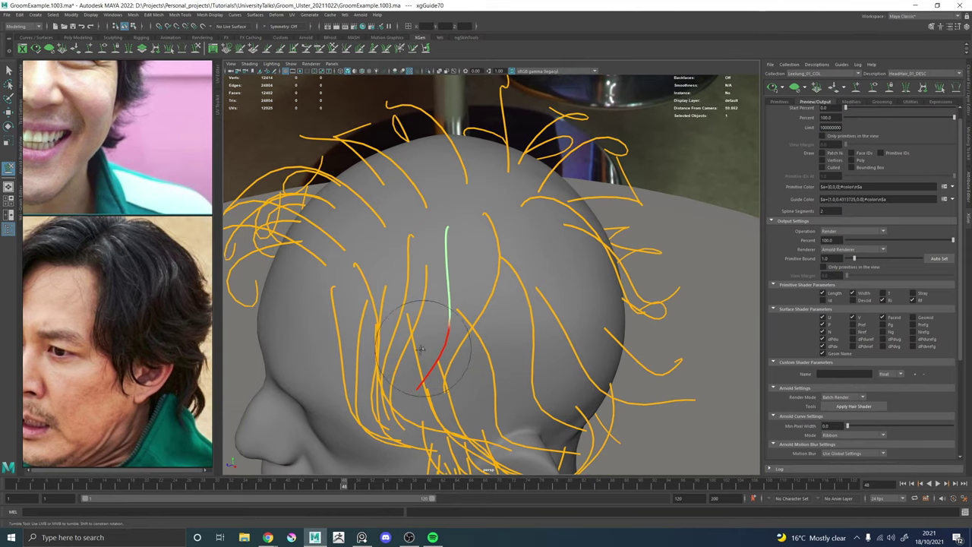
alt+drag(422, 349, 467, 251)
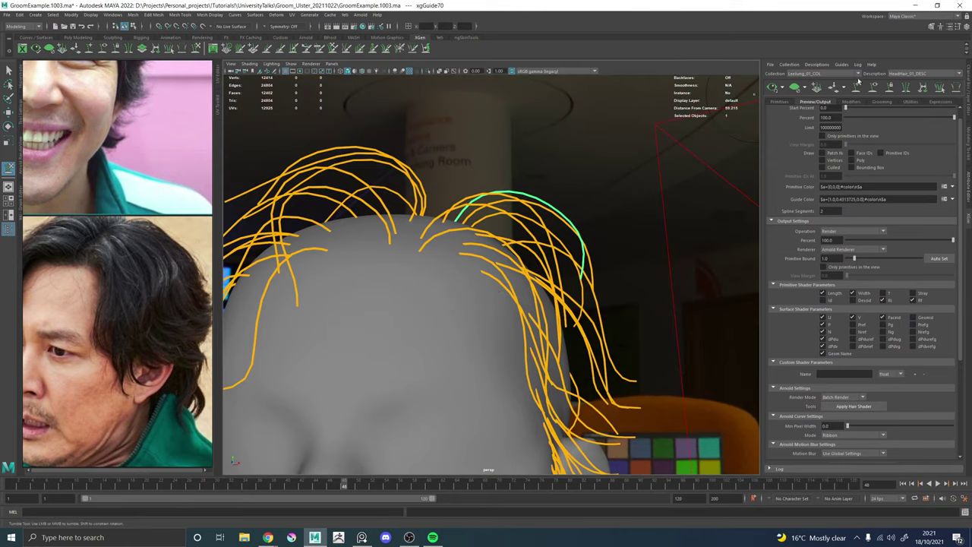
Add a guide on the upper side of the head between the front strands near the parting and sculpt it into a higher, fuller arc.
alt+drag(532, 197, 393, 280)
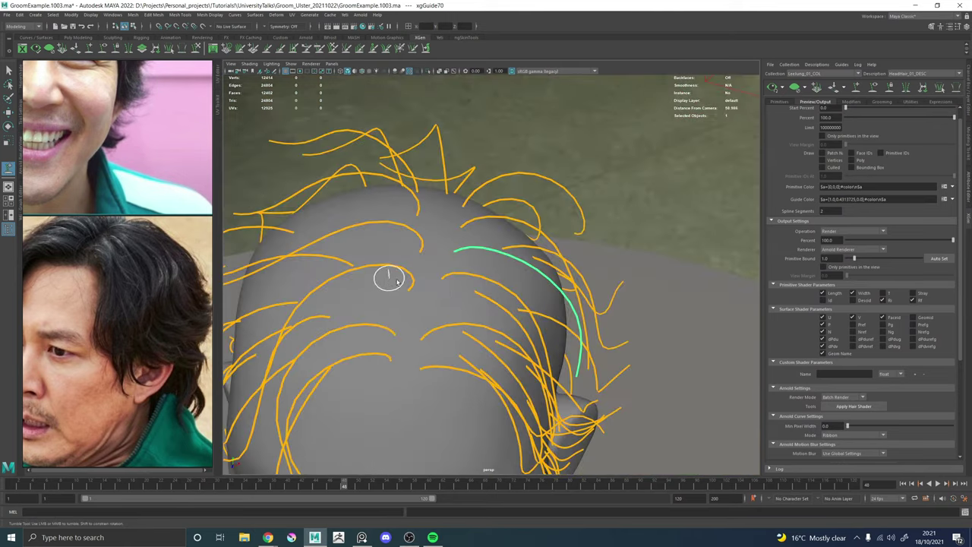
click(444, 316)
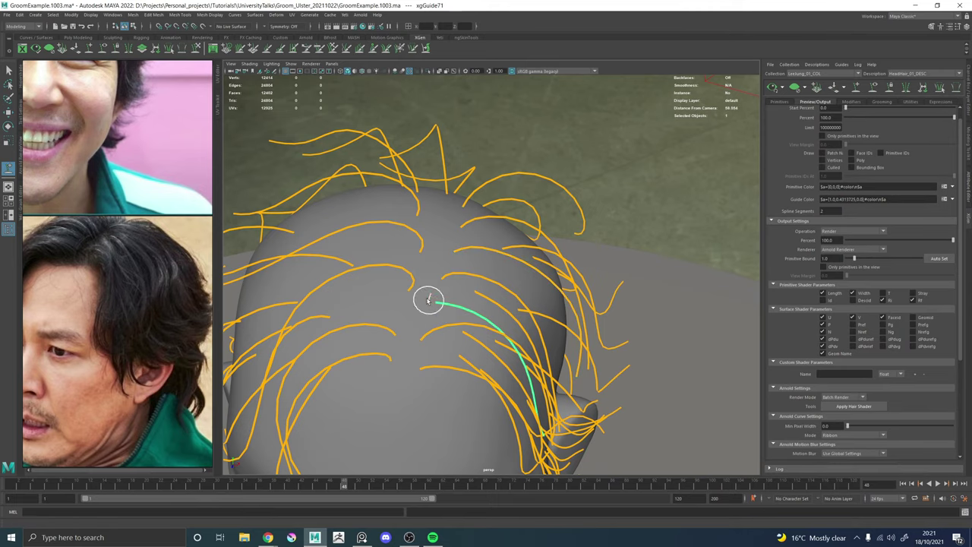
alt+drag(495, 321, 561, 258)
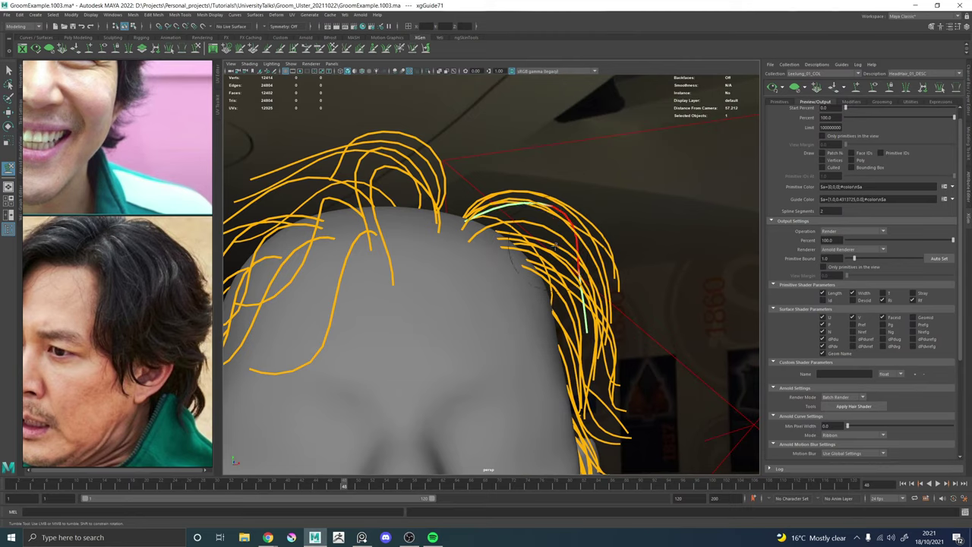
mouse_move(533, 206)
mouse_down()
mouse_move(522, 192)
mouse_move(530, 189)
mouse_up()
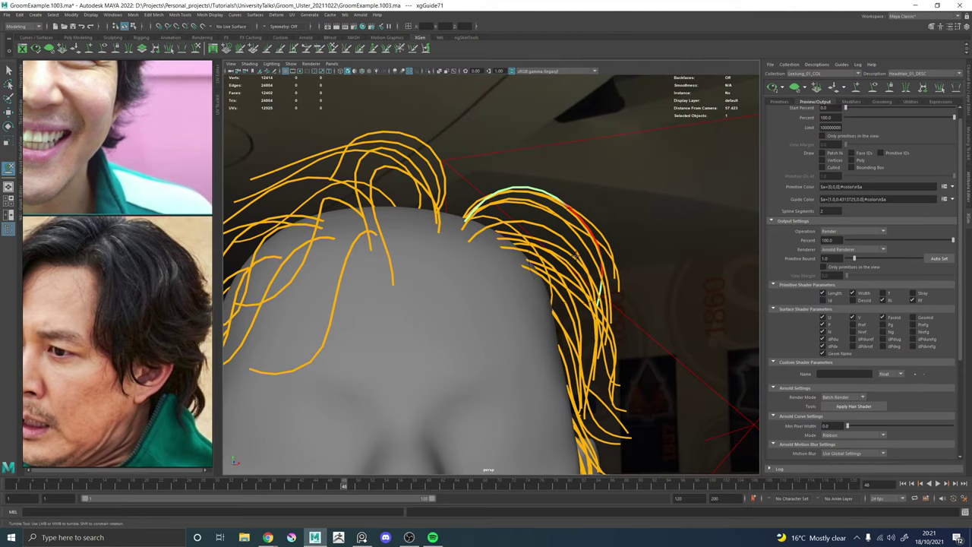
mouse_move(601, 300)
alt+mouse_down()
mouse_move(462, 275)
mouse_move(447, 332)
alt+mouse_up()
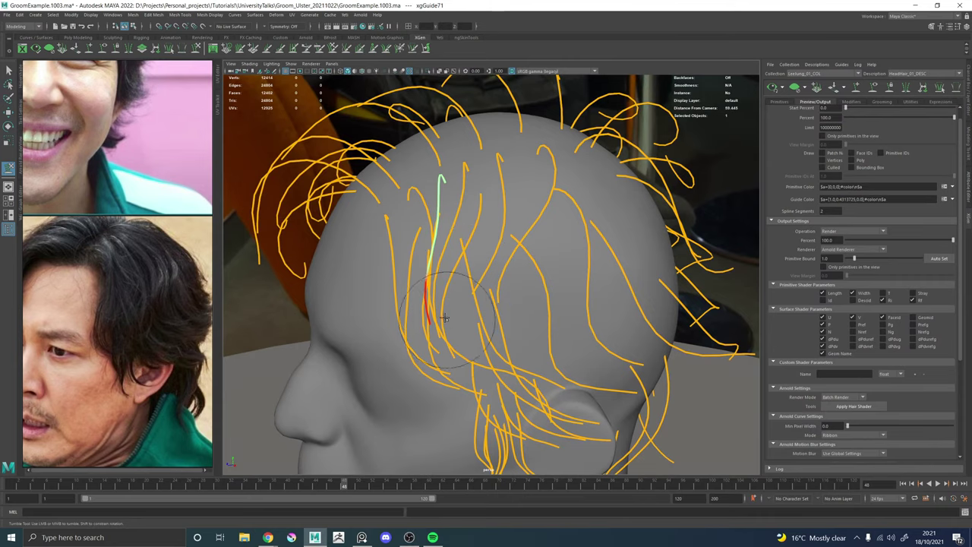
mouse_move(442, 297)
alt+mouse_down()
mouse_move(473, 299)
mouse_move(454, 278)
mouse_move(456, 306)
mouse_move(426, 232)
alt+mouse_up()
Select the neighbouring guide closer to the front hairline and sculpt its middle section over the temple.
key(w)
key(y)
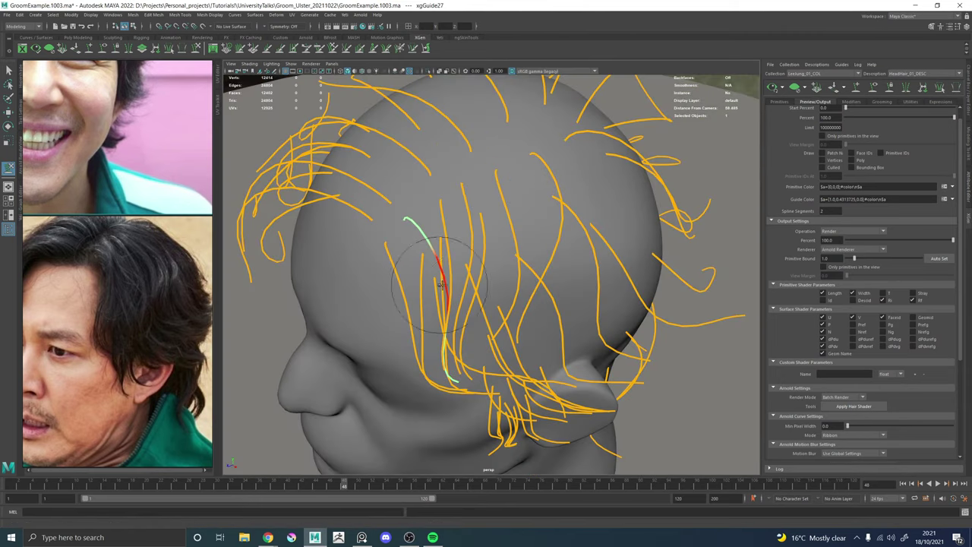
mouse_move(450, 290)
alt+mouse_down()
mouse_move(471, 319)
mouse_move(542, 293)
mouse_move(581, 245)
mouse_move(466, 270)
mouse_move(437, 251)
mouse_move(470, 252)
mouse_move(454, 281)
mouse_move(535, 311)
mouse_move(347, 200)
mouse_move(445, 278)
mouse_move(425, 283)
mouse_move(448, 271)
alt+mouse_up()
key(w)
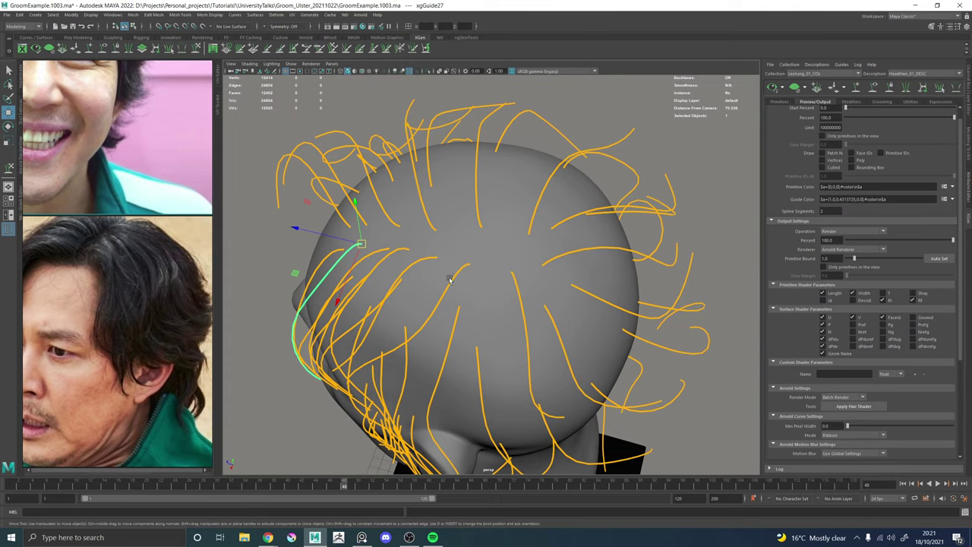
Generate the XGen hair preview for the current head hair description.
click(856, 86)
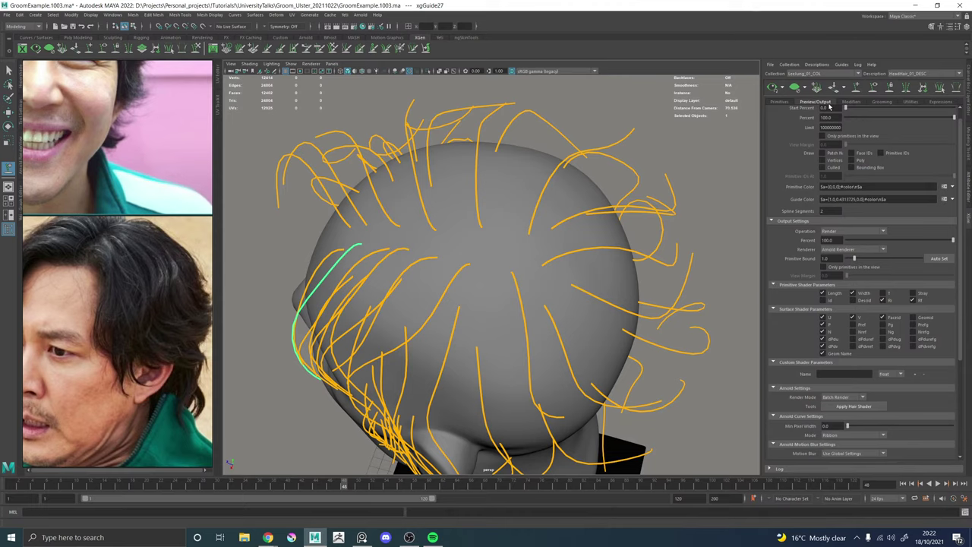
alt+drag(448, 316, 470, 280)
alt+middle_drag(471, 280, 447, 299)
alt+drag(448, 299, 433, 256)
alt+right_drag(433, 256, 659, 170)
click(773, 88)
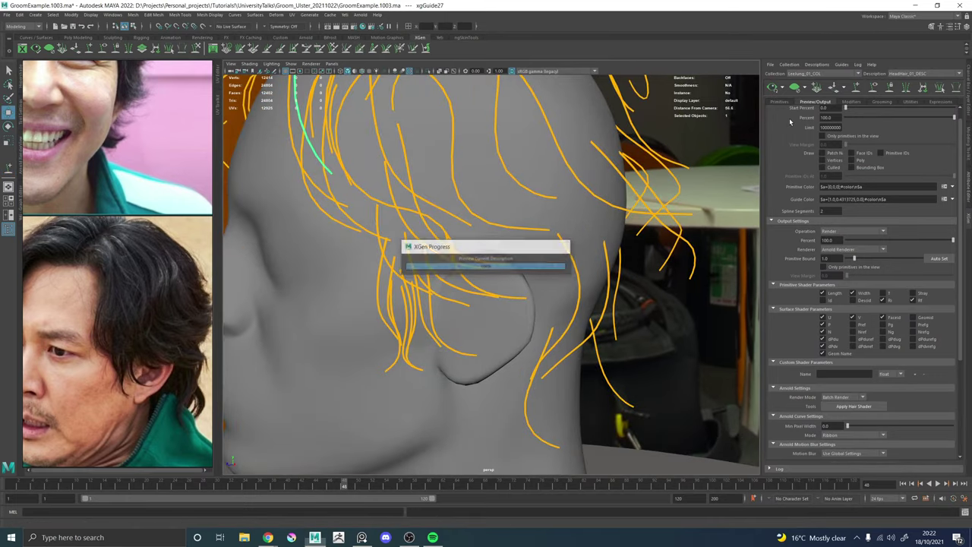
Examine the previewed hair around the sideburn, ear and forehead from the side and front against the reference photos.
alt+drag(470, 251, 516, 249)
alt+right_drag(516, 249, 430, 213)
alt+drag(514, 257, 458, 267)
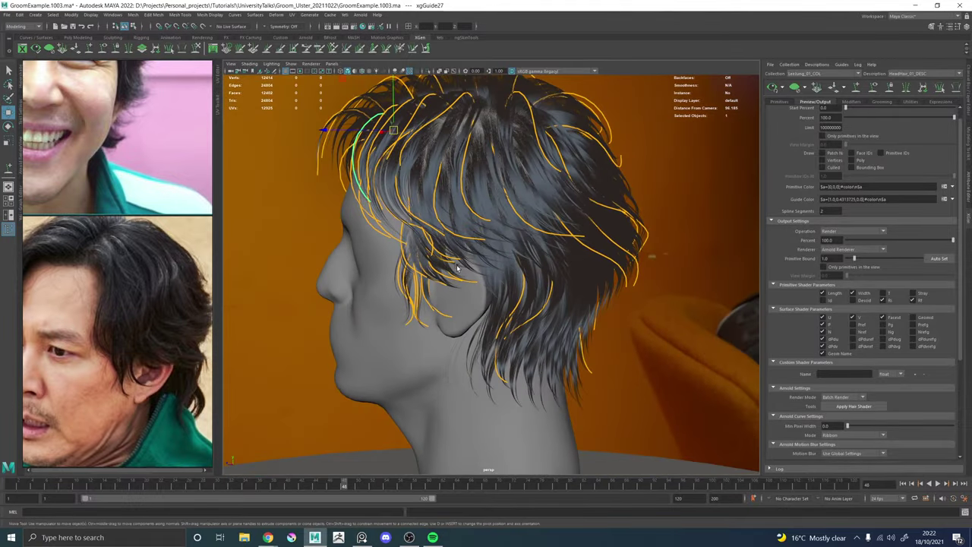
alt+right_drag(371, 254, 457, 262)
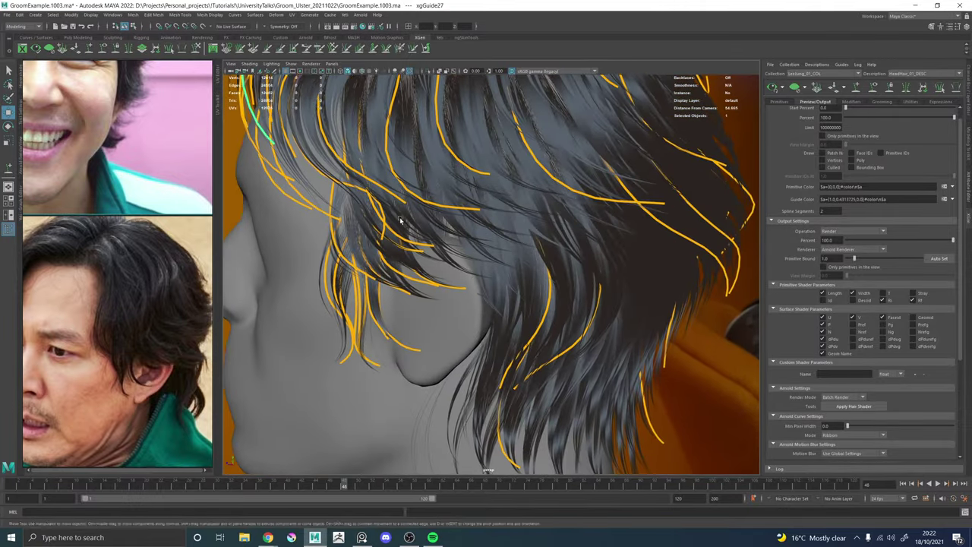
alt+middle_drag(401, 221, 449, 267)
alt+drag(448, 266, 527, 256)
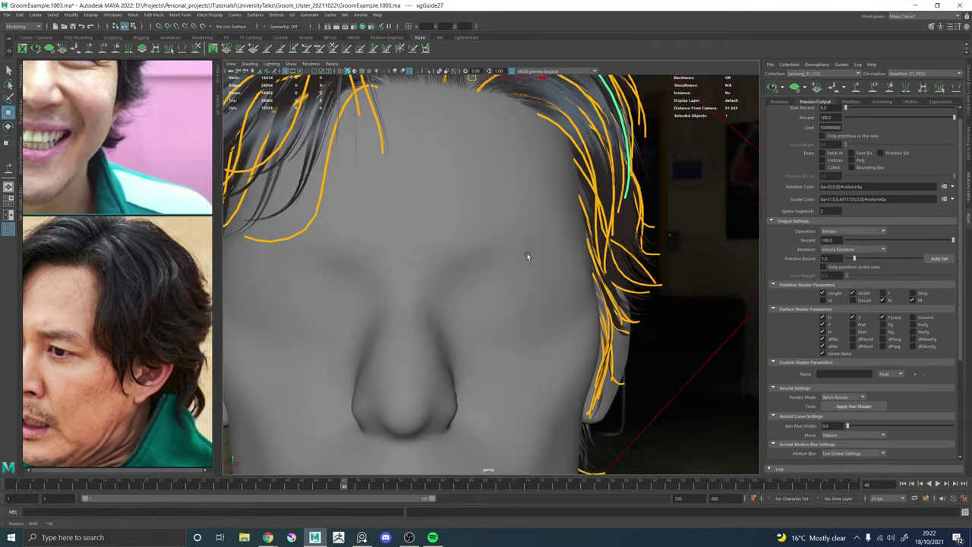
alt+drag(619, 248, 587, 263)
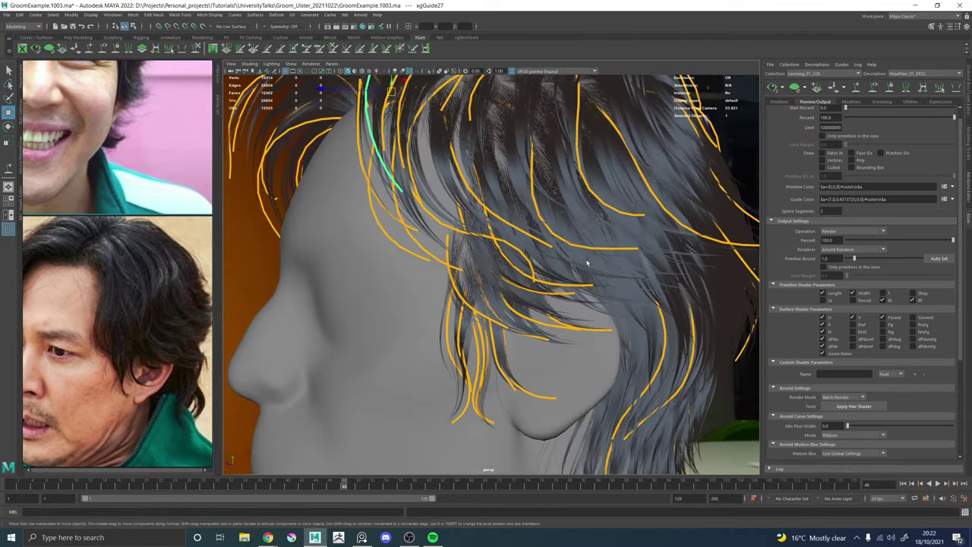
Add a Noise modifier to the head hair description's modifier stack.
click(851, 101)
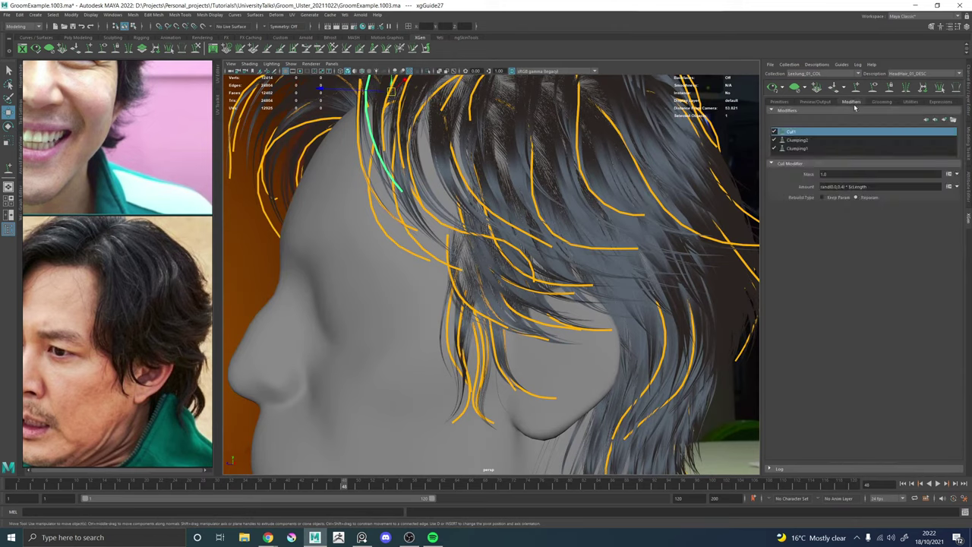
click(944, 121)
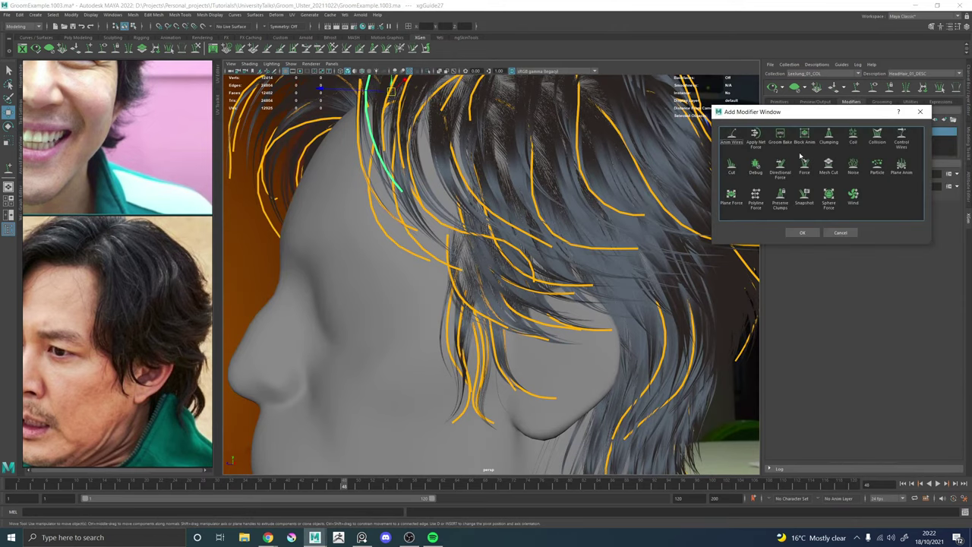
click(797, 235)
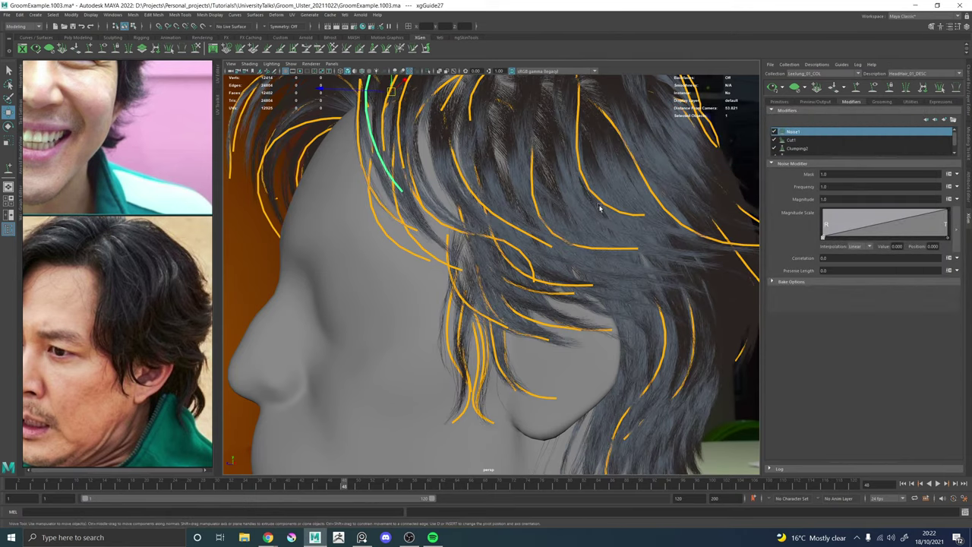
Set the new Noise modifier's frequency to 2 and its magnitude to the expression rand(0,1).
alt+drag(475, 226, 554, 228)
alt+middle_drag(554, 228, 547, 353)
alt+right_drag(547, 354, 592, 334)
alt+drag(539, 347, 575, 253)
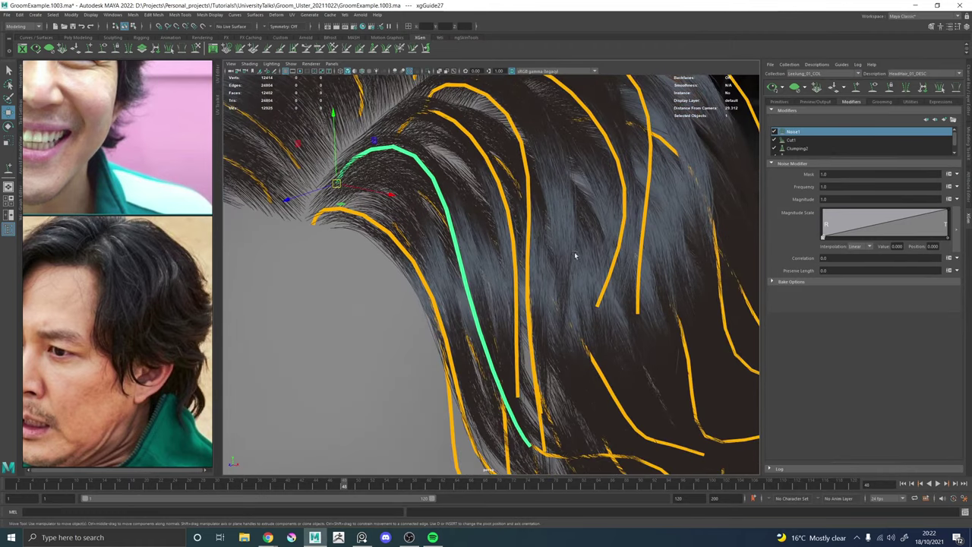
double_click(840, 187)
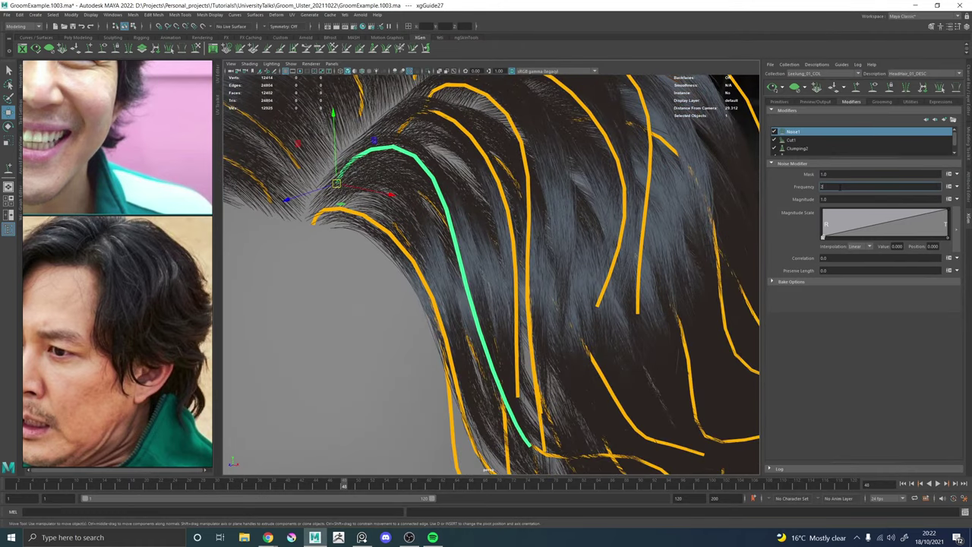
text(2)
key(Return)
alt+drag(475, 224, 520, 287)
double_click(836, 199)
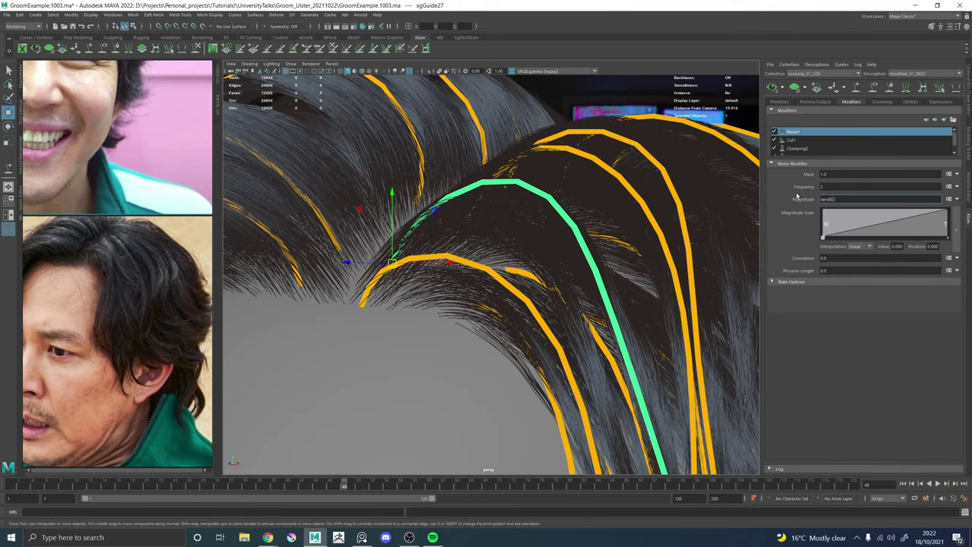
key(Return)
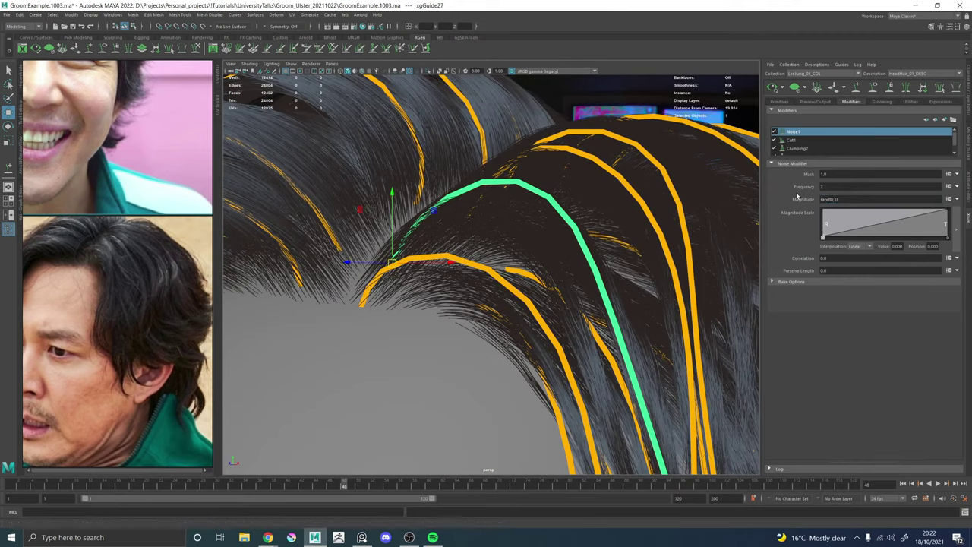
Inspect the noise on the temple strands up close and hide the guides to leave only the hair preview.
alt+drag(448, 222, 468, 229)
alt+right_drag(468, 229, 658, 429)
alt+middle_drag(658, 429, 553, 319)
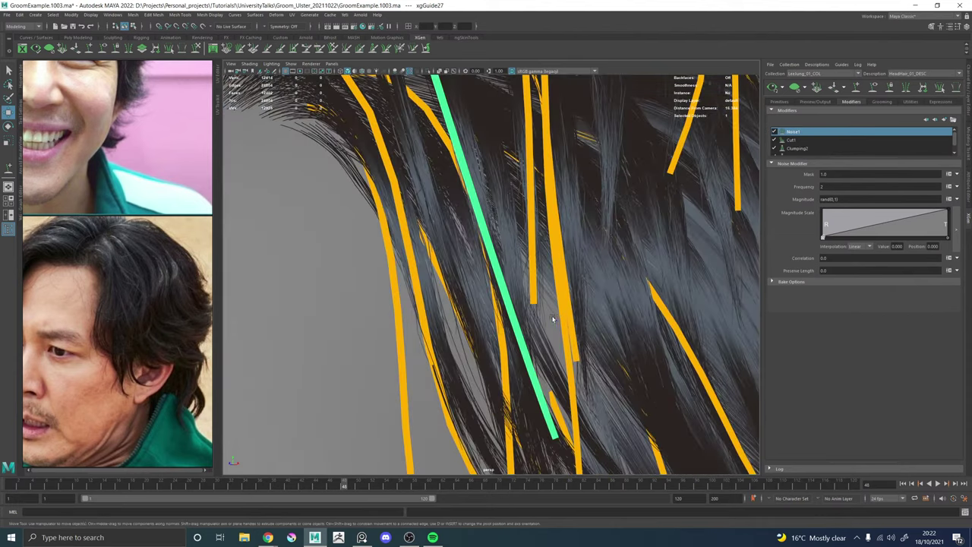
alt+drag(553, 318, 453, 321)
alt+middle_drag(454, 321, 566, 380)
alt+drag(566, 380, 507, 360)
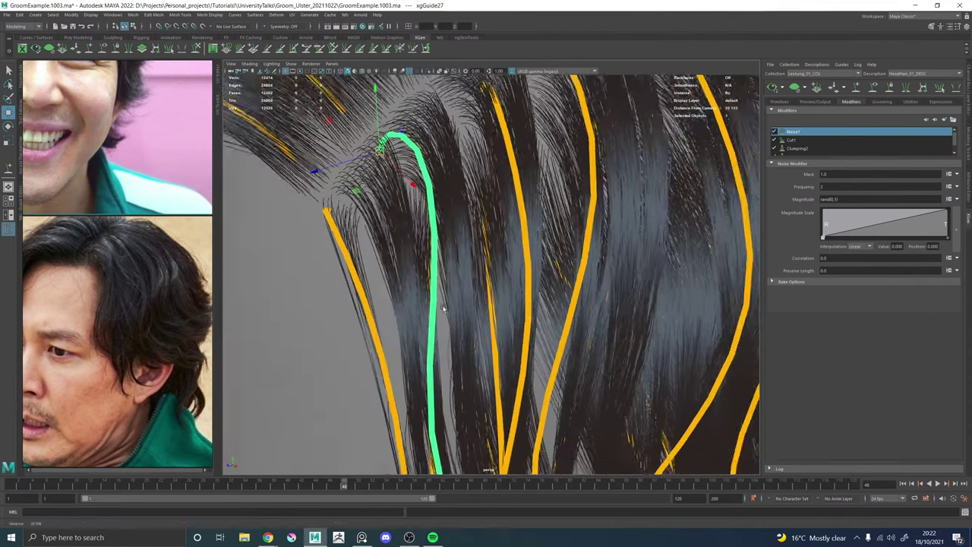
alt+right_drag(507, 360, 444, 318)
click(873, 87)
alt+drag(471, 228, 489, 283)
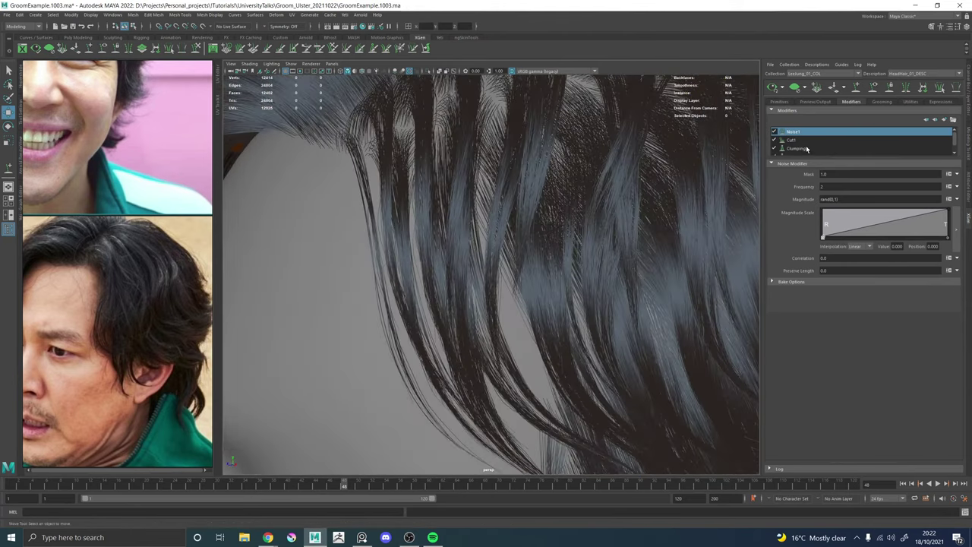
Load the PercentageEffected expression into the mask of the Clumping1 modifier.
scroll(806, 149, down, 1)
click(805, 148)
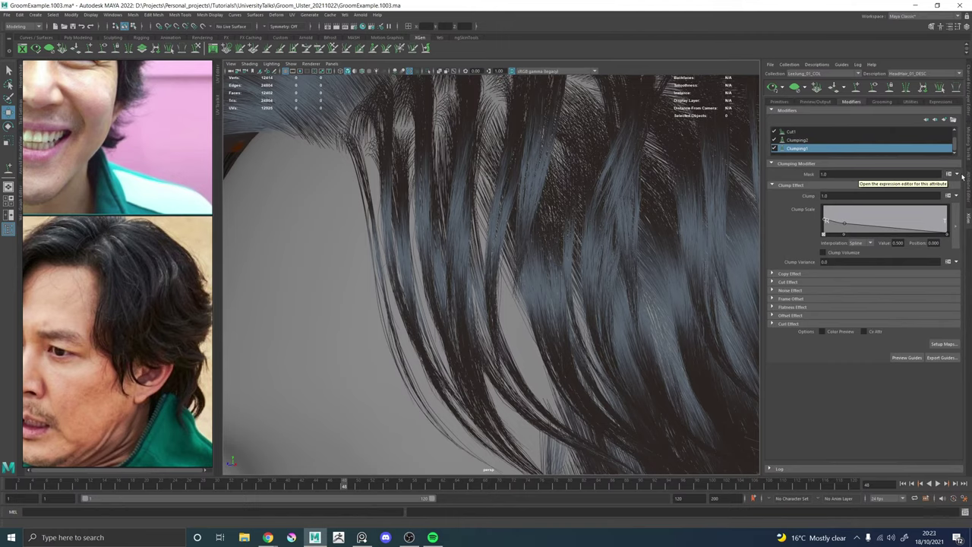
click(957, 174)
mouse_move(938, 201)
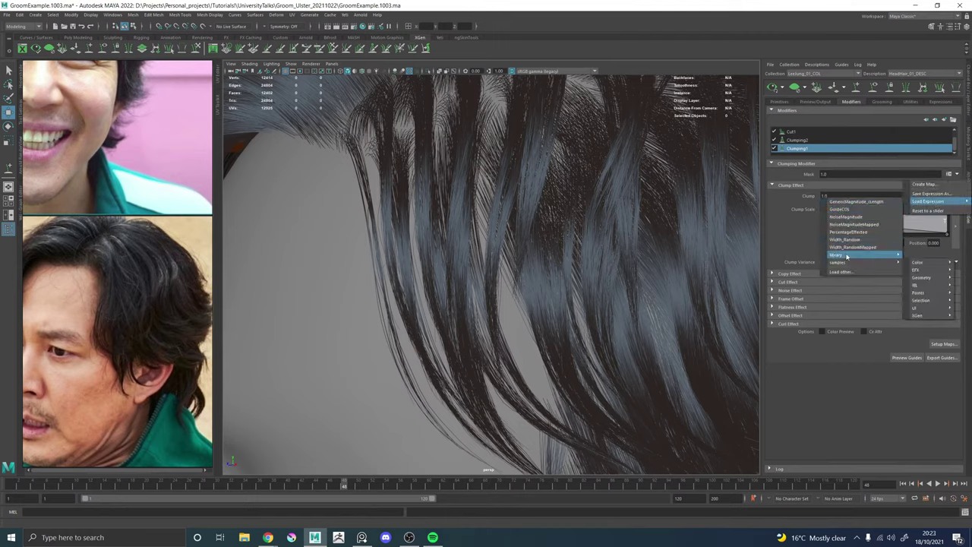
click(847, 232)
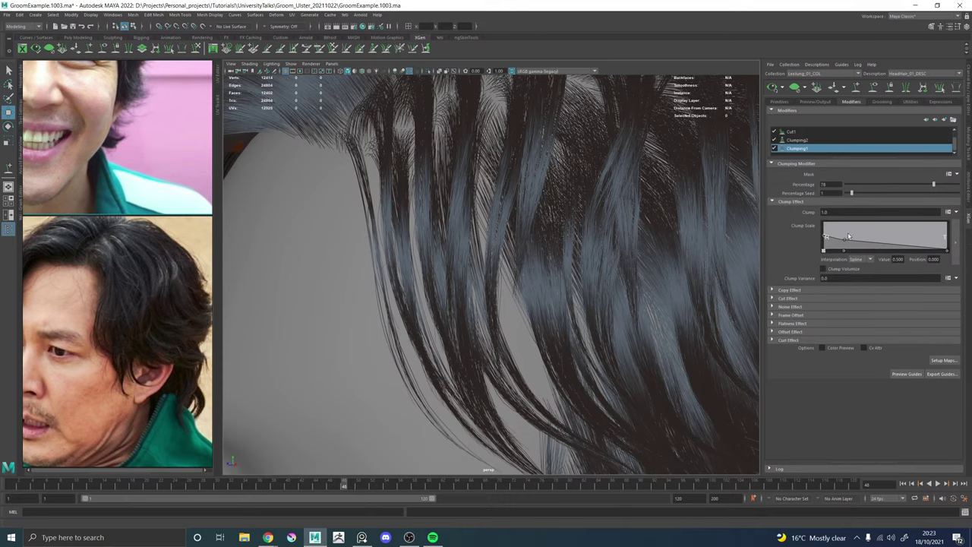
Lower the Clumping1 mask percentage to 52 and check the clumps along the temple.
alt+right_drag(691, 226, 381, 240)
alt+drag(381, 240, 460, 269)
alt+right_drag(460, 270, 503, 250)
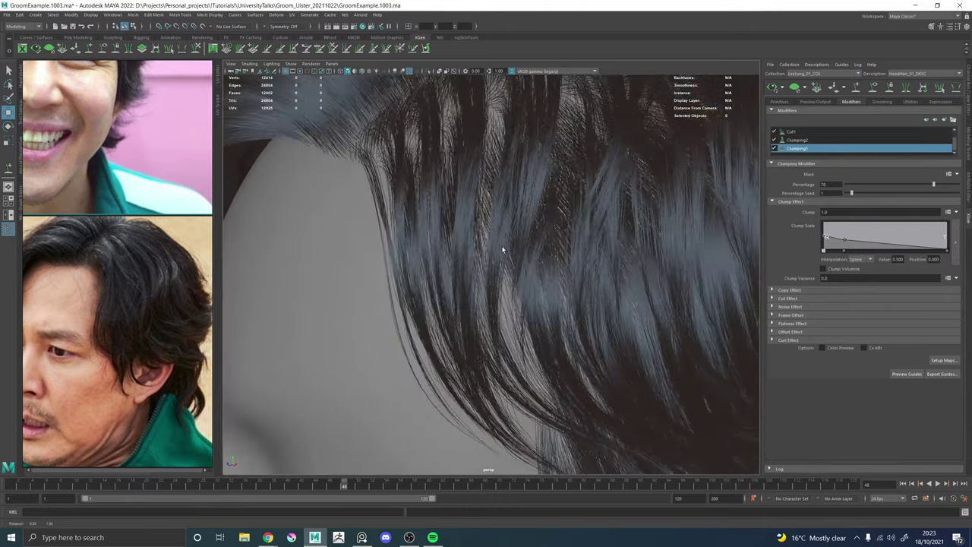
alt+drag(504, 250, 524, 305)
drag(933, 184, 904, 184)
alt+drag(562, 241, 635, 225)
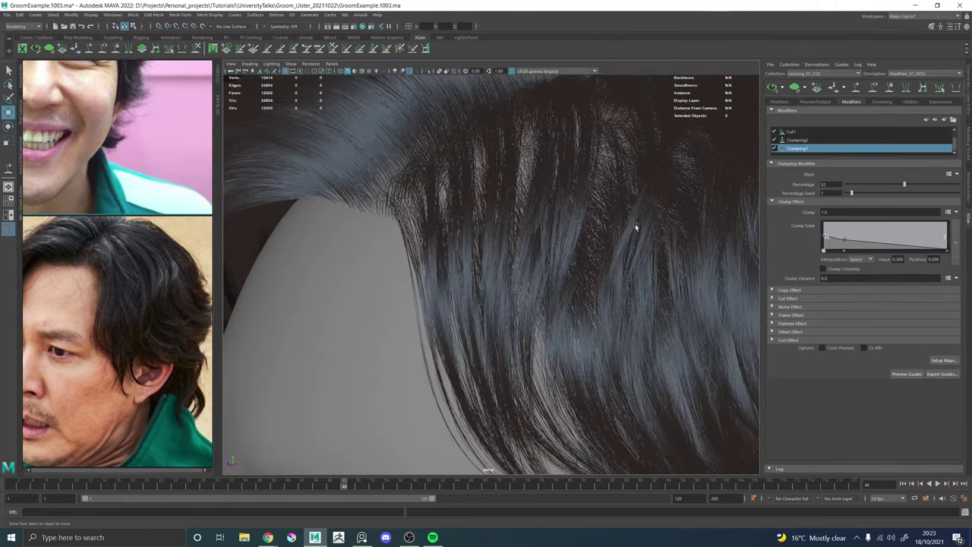
alt+right_drag(635, 226, 430, 244)
alt+drag(429, 245, 445, 250)
alt+right_drag(445, 250, 608, 235)
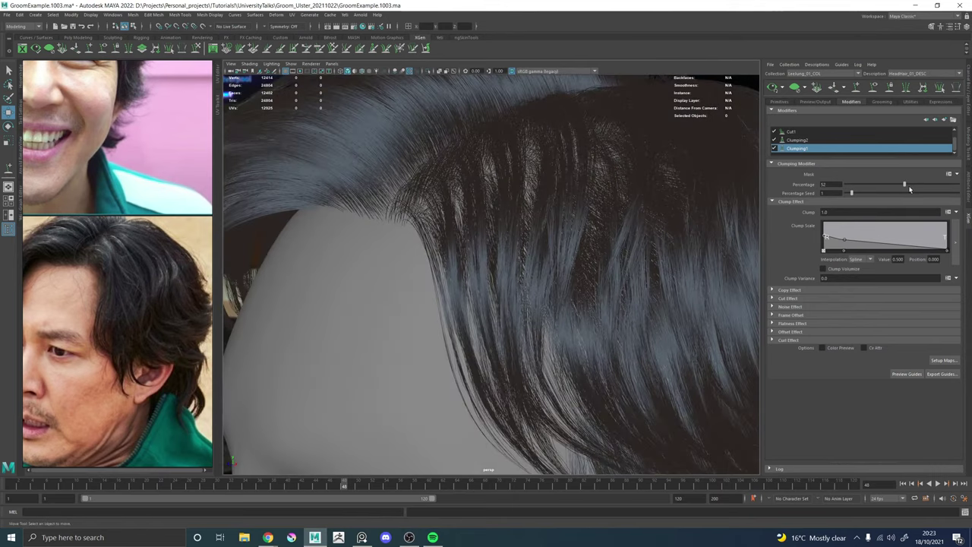
Set the Clumping1 mask percentage to about 59 and check the strands along the parting and hairline.
drag(905, 185, 912, 184)
alt+right_drag(566, 226, 433, 244)
mouse_move(433, 245)
alt+mouse_down()
mouse_move(413, 251)
mouse_move(426, 243)
alt+mouse_up()
alt+right_drag(426, 244, 638, 302)
alt+drag(501, 217, 489, 226)
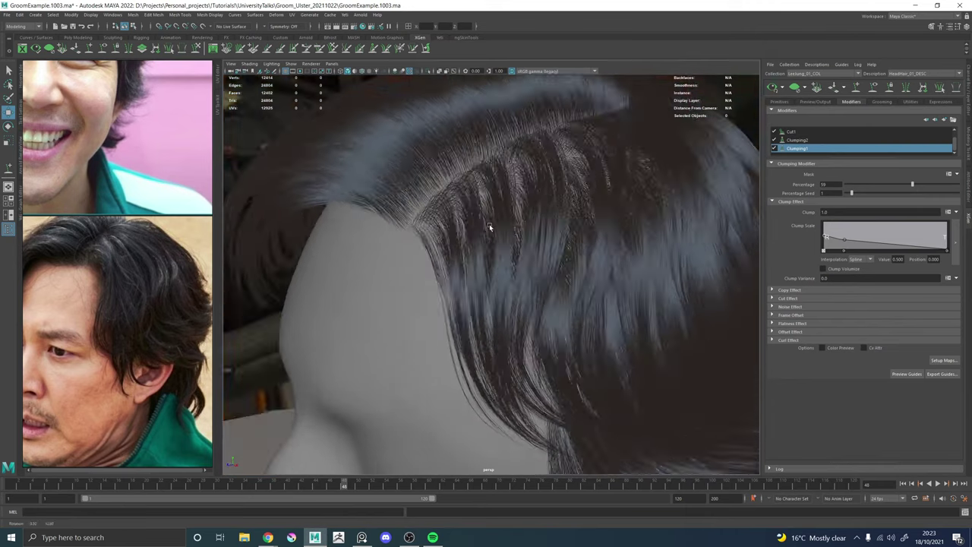
alt+right_drag(489, 224, 541, 233)
mouse_move(533, 229)
alt+mouse_down()
mouse_move(498, 221)
mouse_move(526, 245)
alt+mouse_up()
Add a second Noise modifier above Noise1 in the modifier stack.
scroll(808, 133, up, 1)
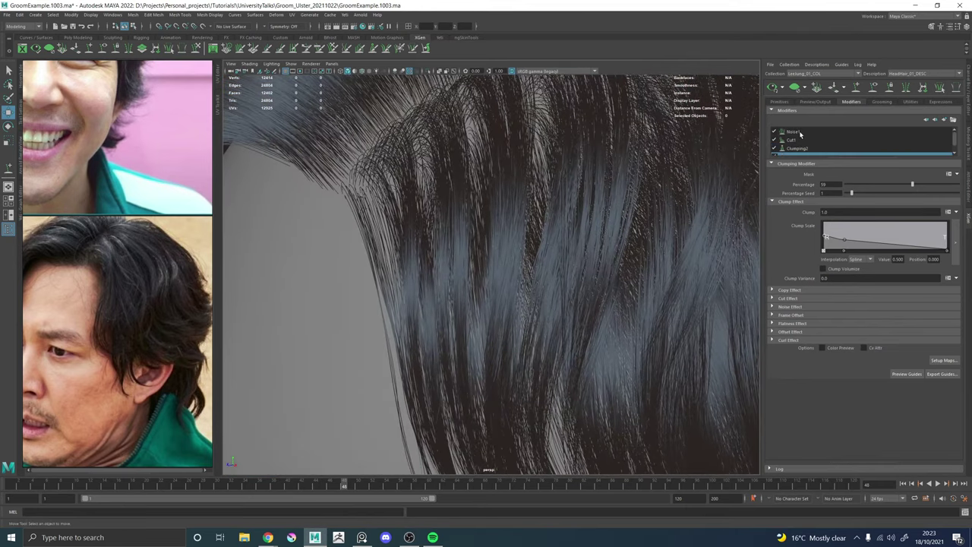
click(800, 133)
click(944, 120)
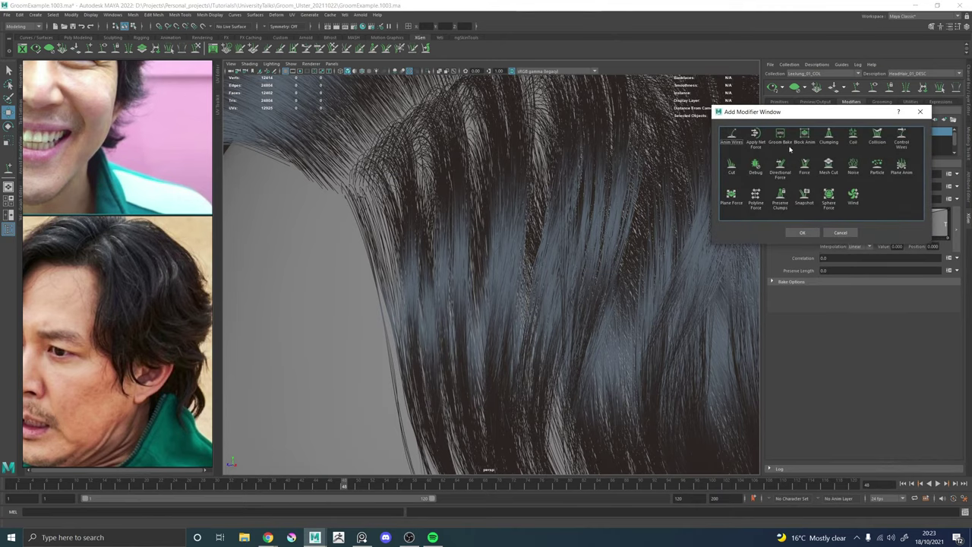
click(853, 165)
click(799, 233)
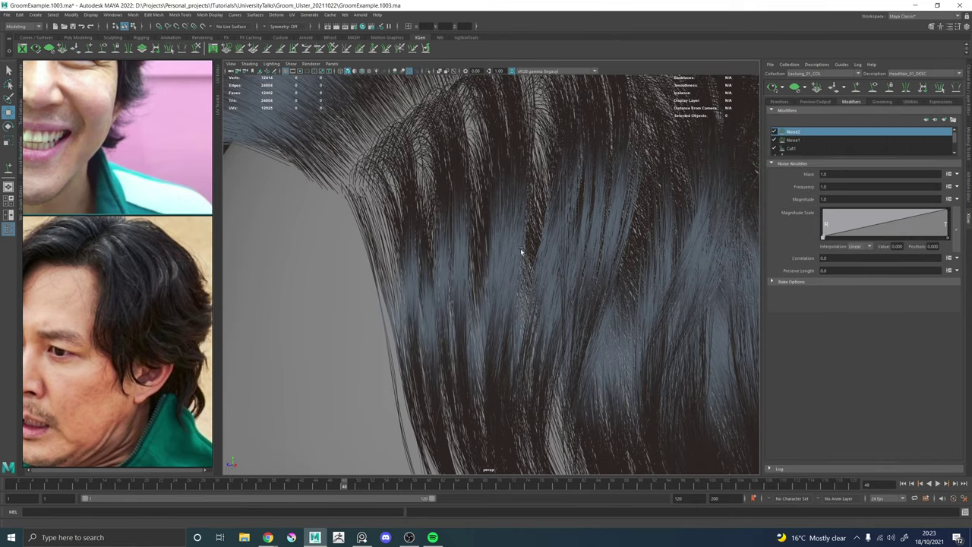
Set the second Noise modifier's frequency to 0.5.
click(843, 185)
text(0)
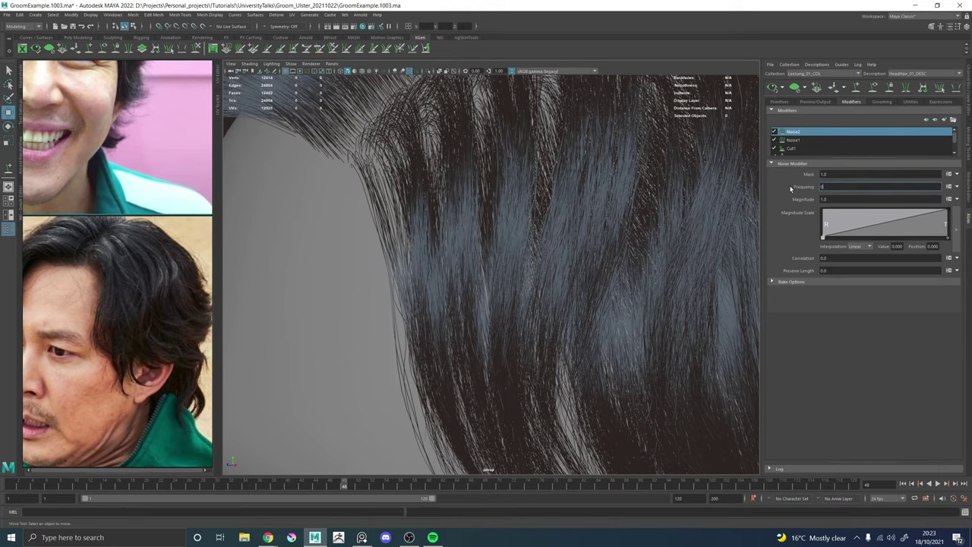
text(.5)
key(Return)
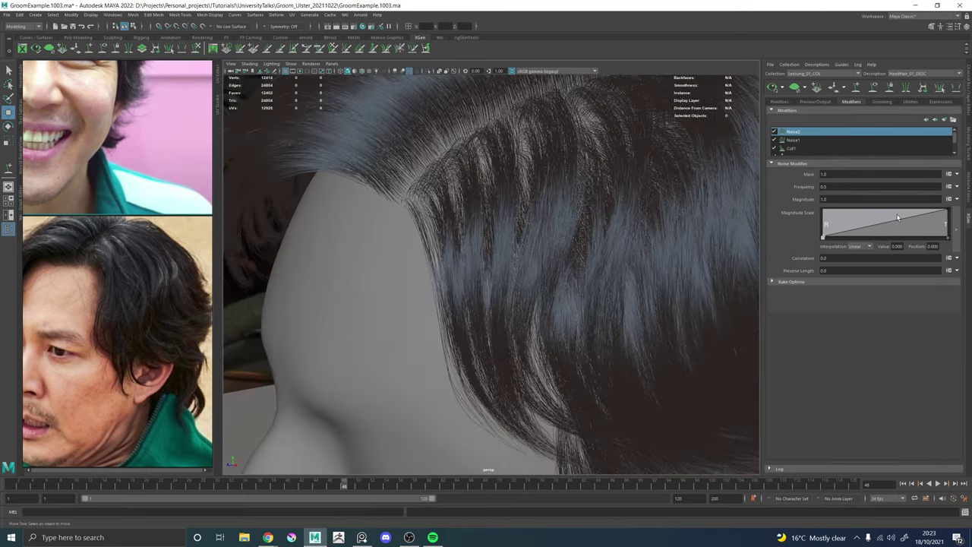
Set the second Noise modifier's magnitude to 5.
alt+drag(623, 243, 646, 241)
drag(833, 199, 785, 202)
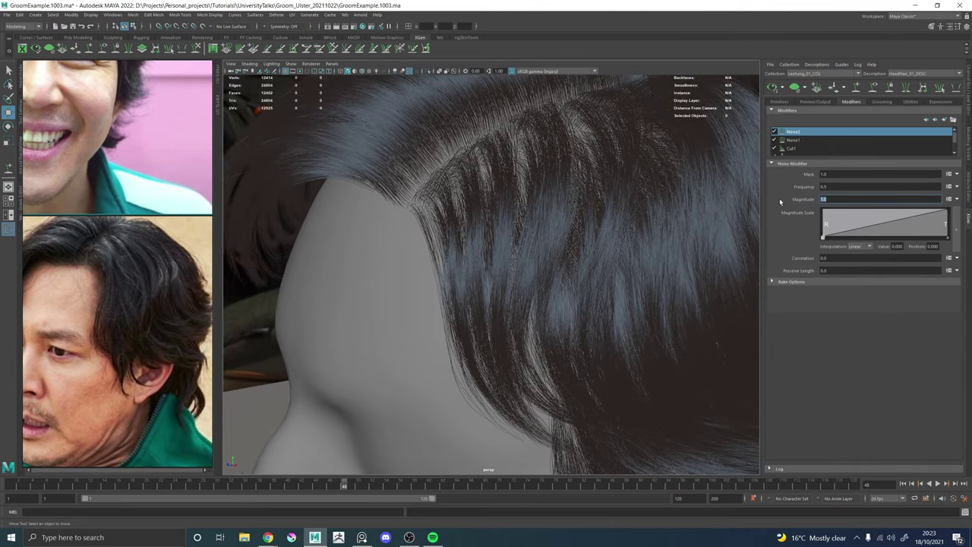
text(5)
key(Return)
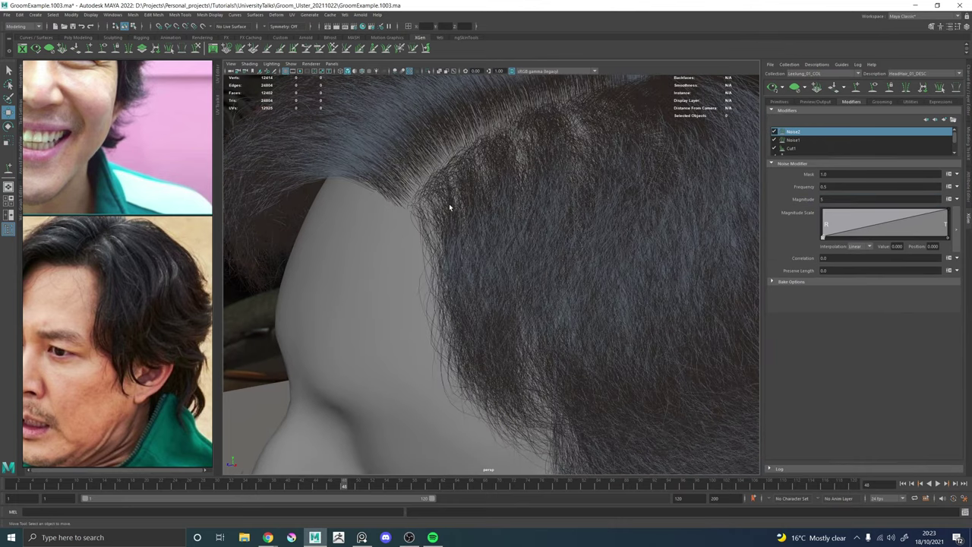
Set the second Noise modifier's frequency to 0.2 and check the hair around the parting and temple.
double_click(827, 188)
text(0.2)
key(Return)
alt+right_drag(512, 252, 394, 267)
mouse_move(448, 264)
alt+mouse_down()
mouse_move(393, 266)
mouse_move(444, 266)
alt+mouse_up()
alt+right_drag(444, 265, 454, 313)
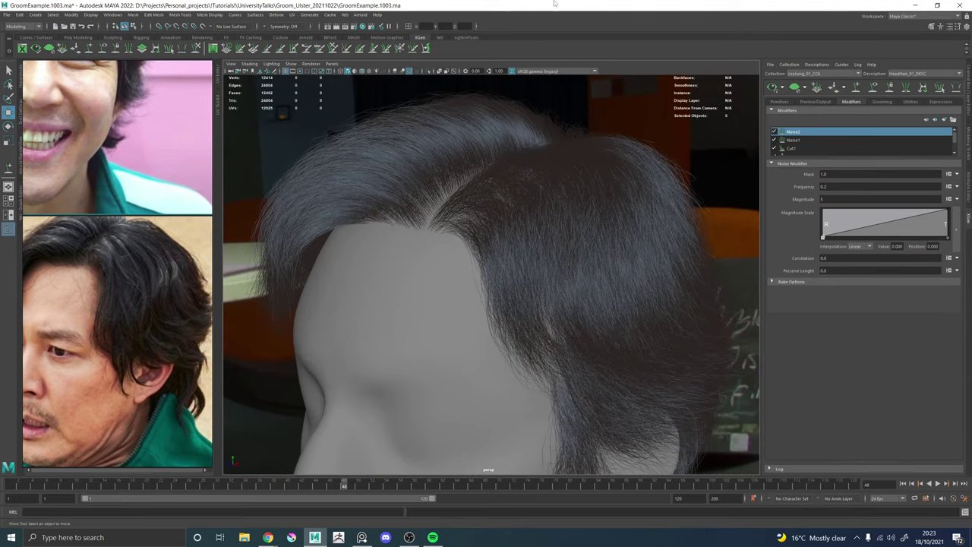
Set the second Noise modifier's magnitude to the expression rand(2,5) and check the strands at the temple up close.
double_click(823, 199)
key(Return)
alt+drag(574, 215, 534, 212)
alt+right_drag(534, 212, 666, 313)
alt+drag(666, 313, 639, 305)
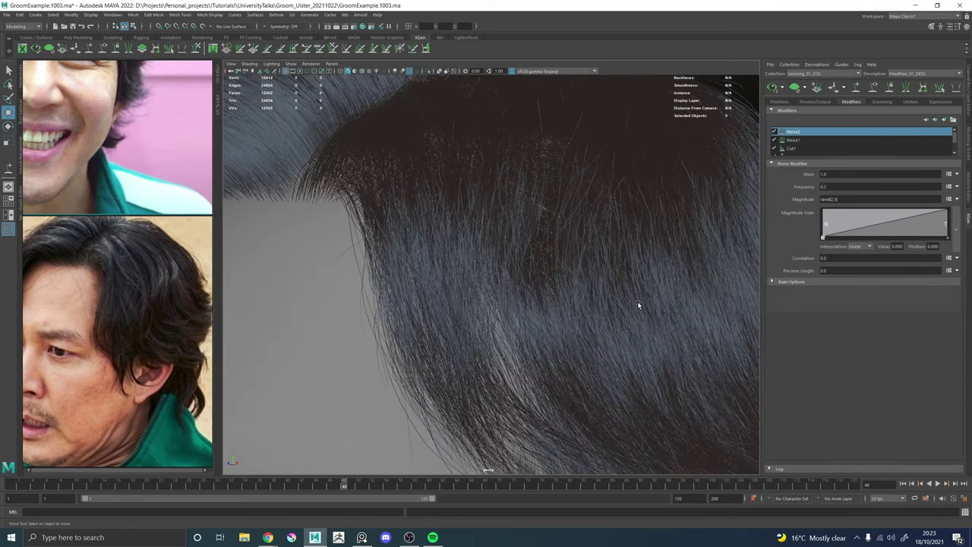
Load the PercentageEffected expression into the second Noise modifier's mask, set its percentage to 24, and check the hair all around the head.
click(955, 176)
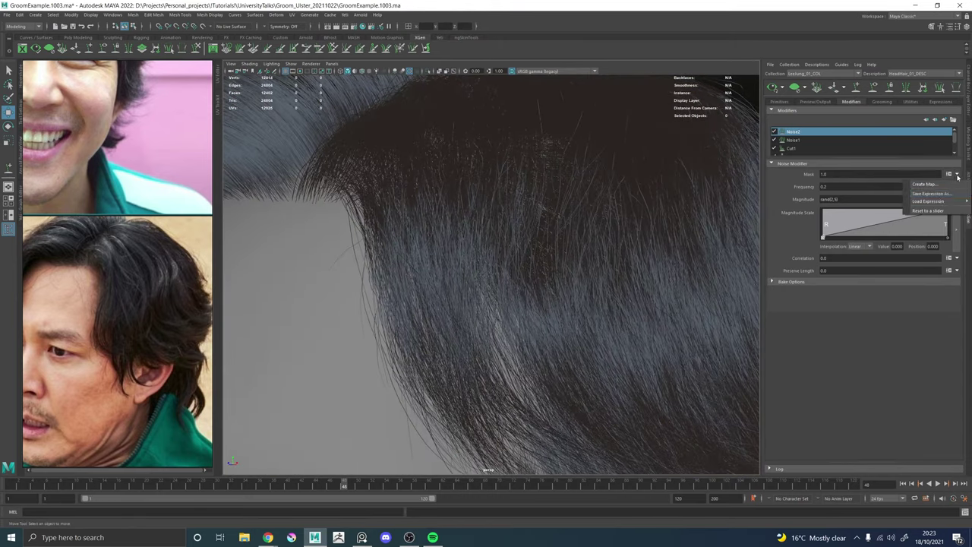
mouse_move(928, 201)
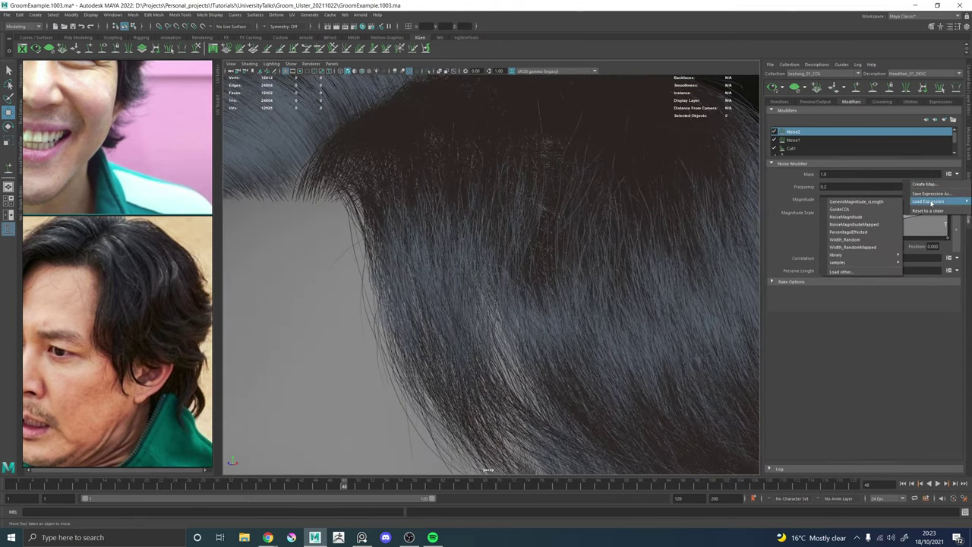
click(851, 232)
alt+right_drag(583, 254, 470, 257)
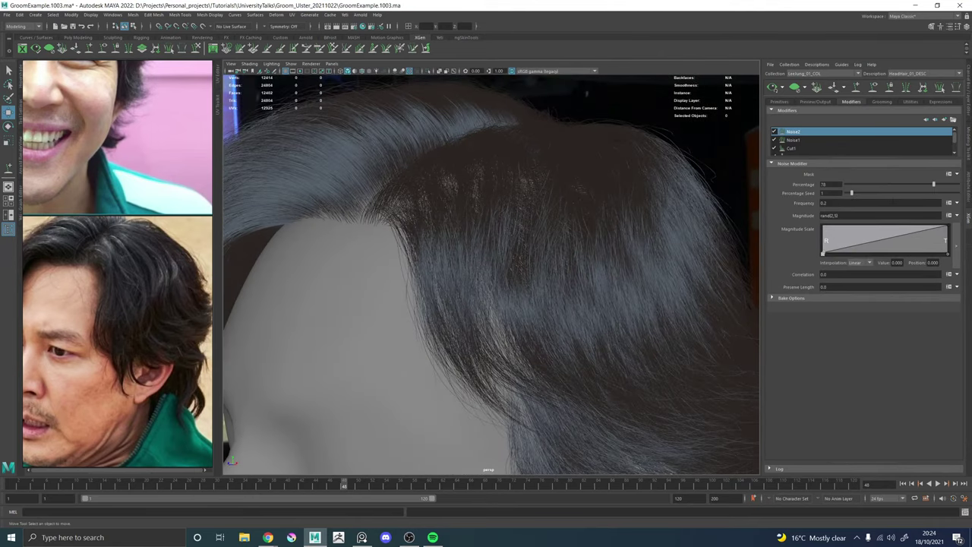
alt+drag(520, 228, 584, 274)
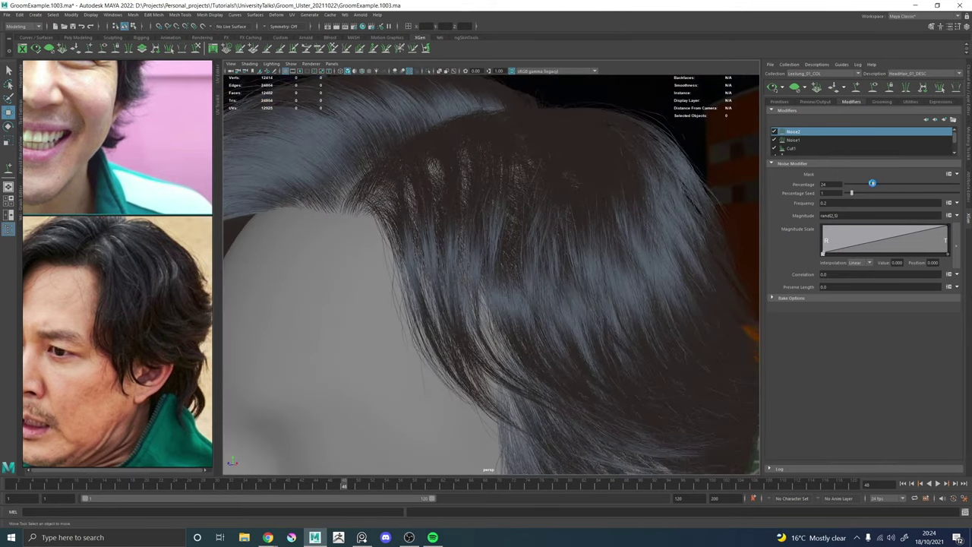
alt+drag(623, 245, 502, 238)
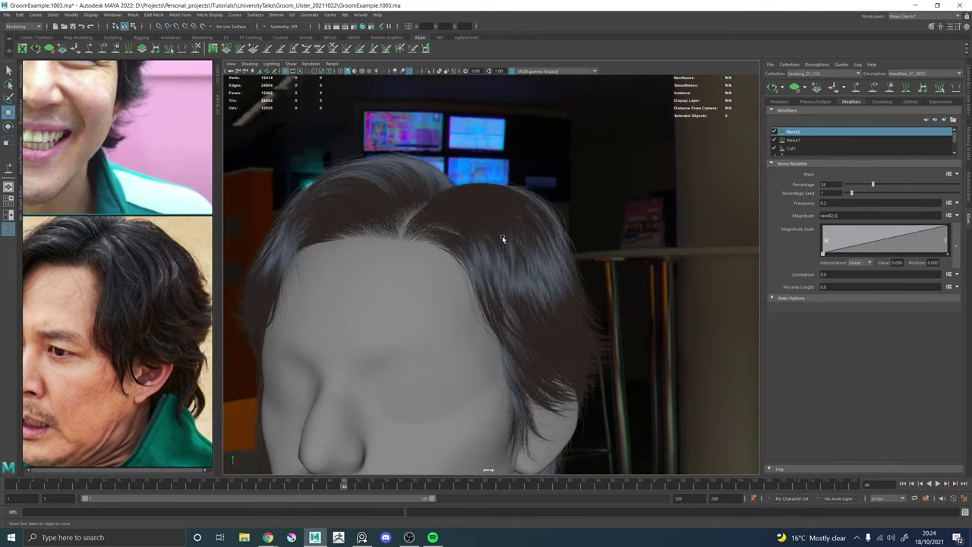
alt+right_drag(454, 252, 519, 309)
alt+drag(519, 308, 545, 293)
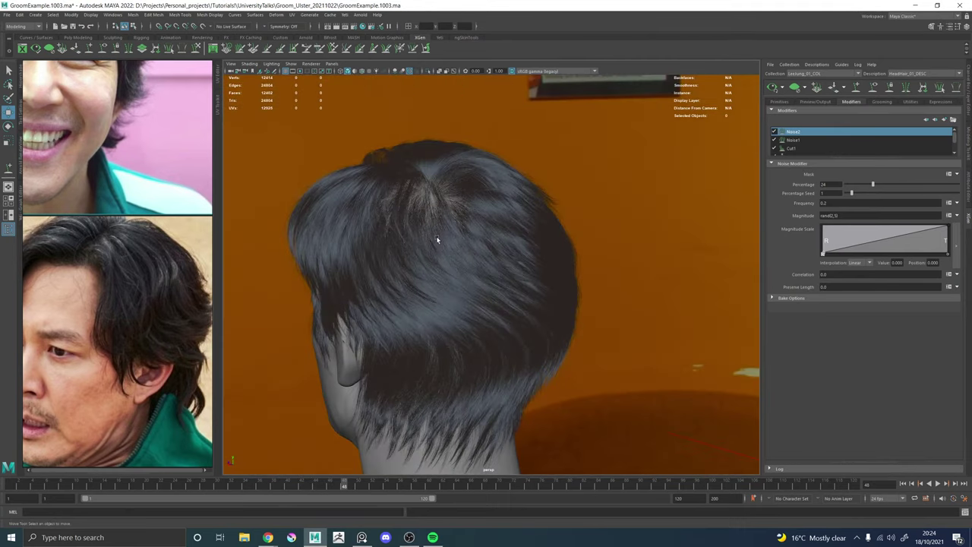
alt+drag(434, 225, 464, 269)
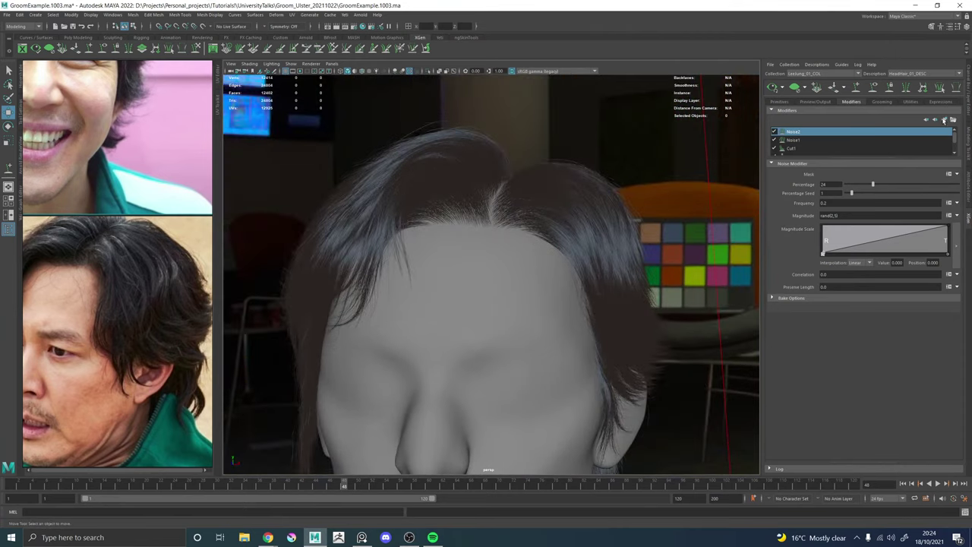
Add a third Noise modifier, load the PercentageEffected expression into its mask, and inspect that expression's code.
click(944, 121)
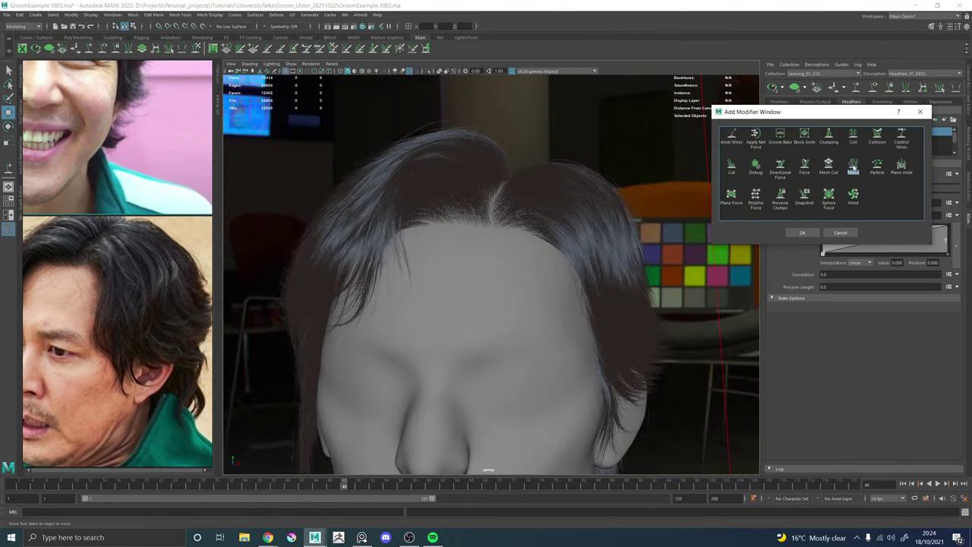
click(802, 232)
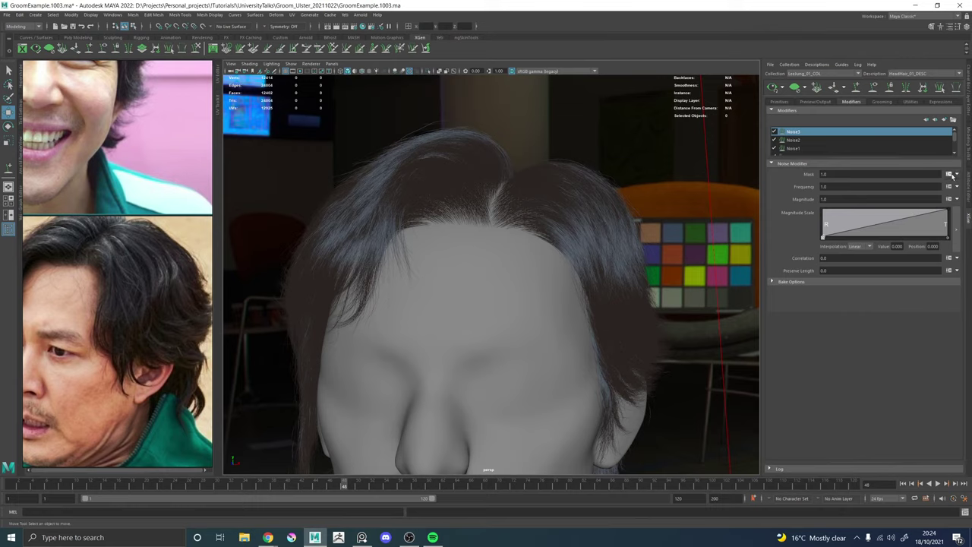
click(958, 174)
mouse_move(927, 202)
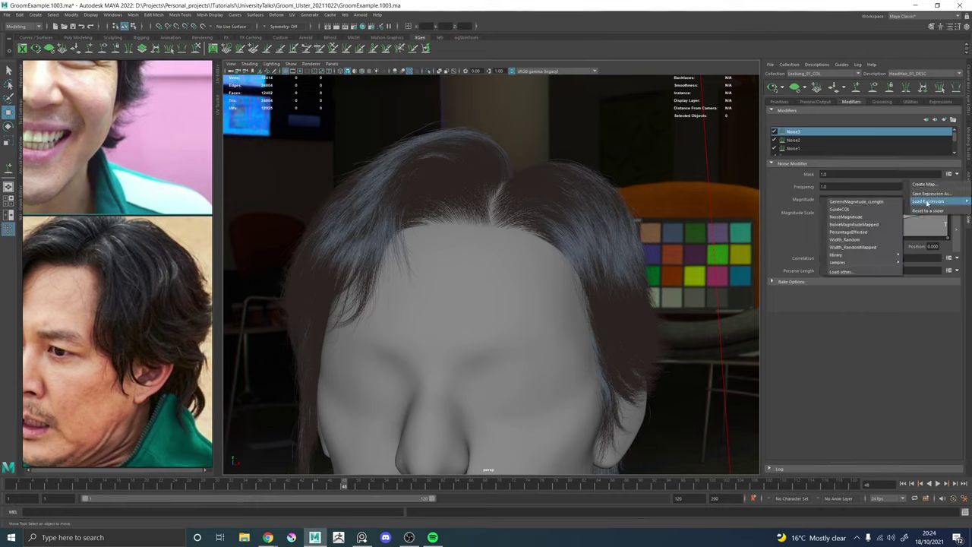
click(843, 230)
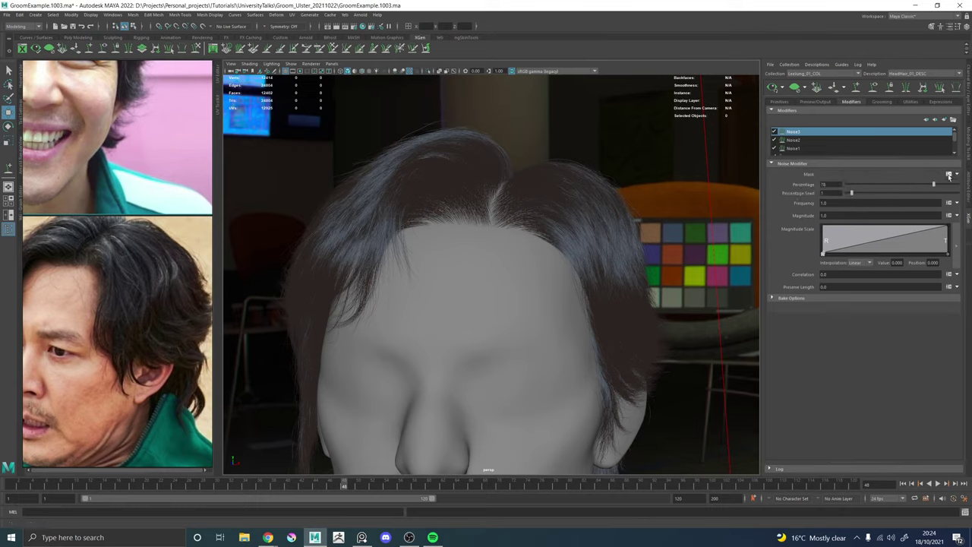
click(948, 174)
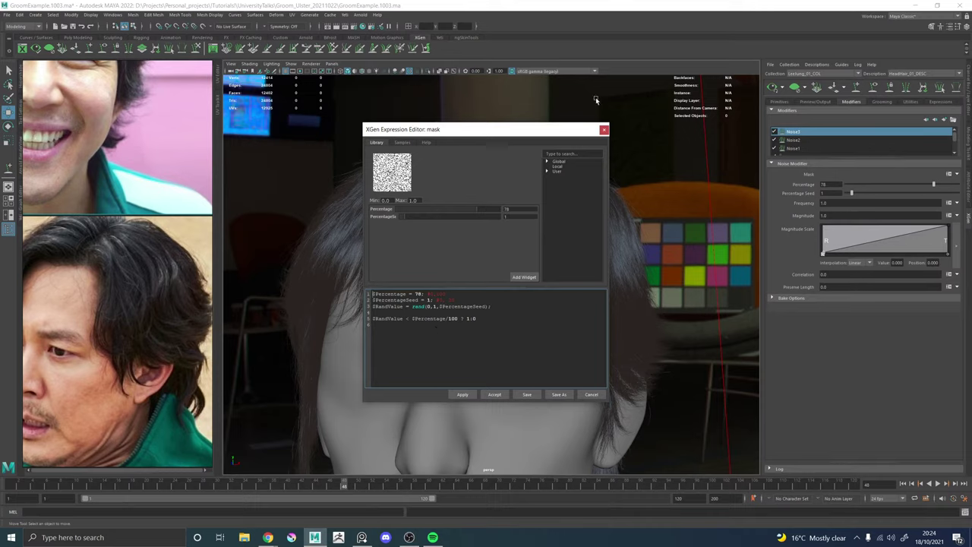
click(603, 130)
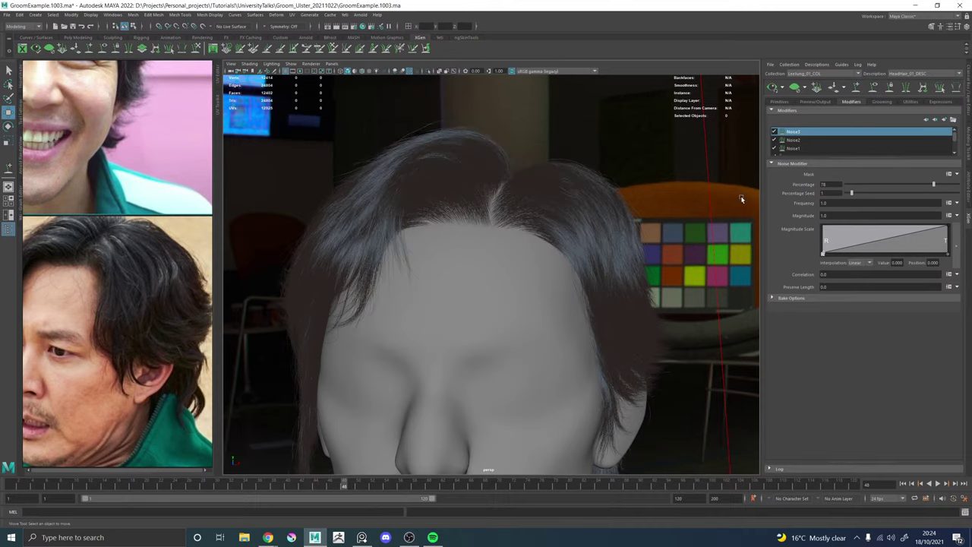
Set the third Noise modifier's mask percentage to 15 and its magnitude to 10.
click(861, 185)
drag(837, 215, 824, 216)
text(10)
key(Return)
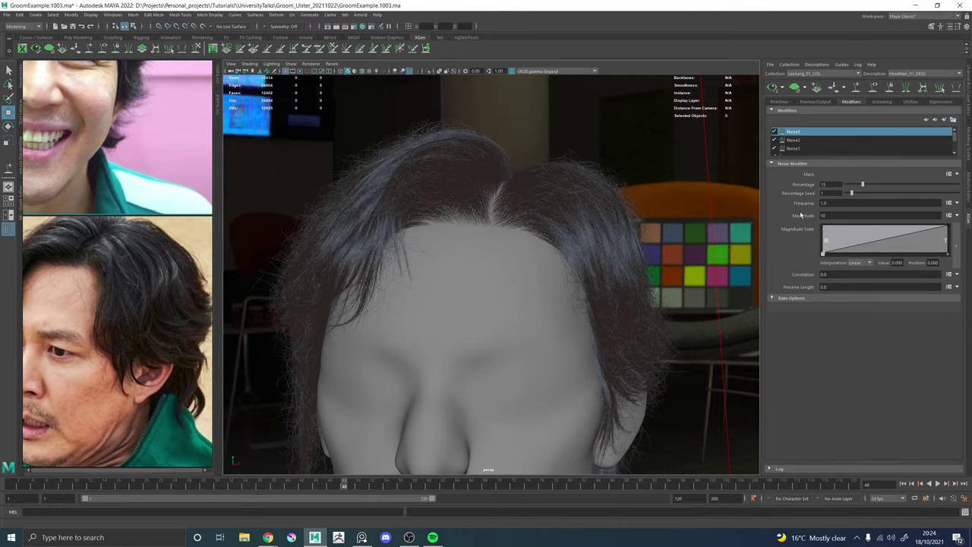
alt+drag(582, 169, 602, 187)
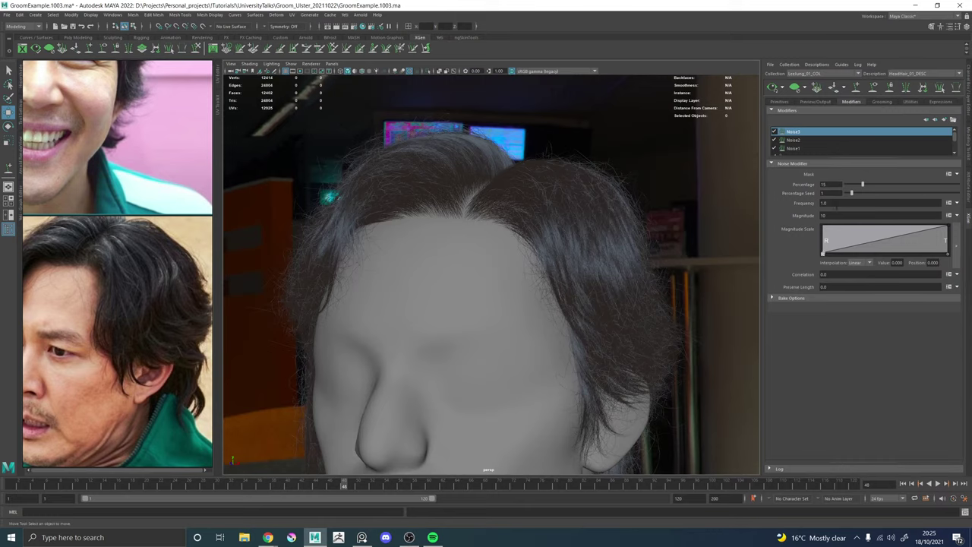
Set the third Noise modifier's frequency to 0.2 and check the stray hairs around the silhouette.
click(804, 205)
text(0.2)
key(Return)
alt+drag(533, 136, 593, 151)
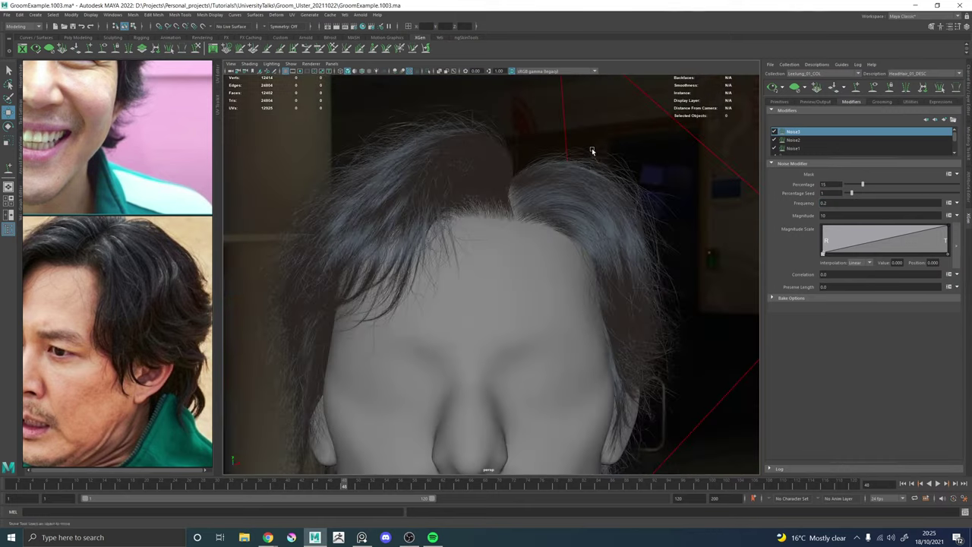
alt+right_drag(592, 150, 552, 174)
alt+drag(551, 174, 592, 176)
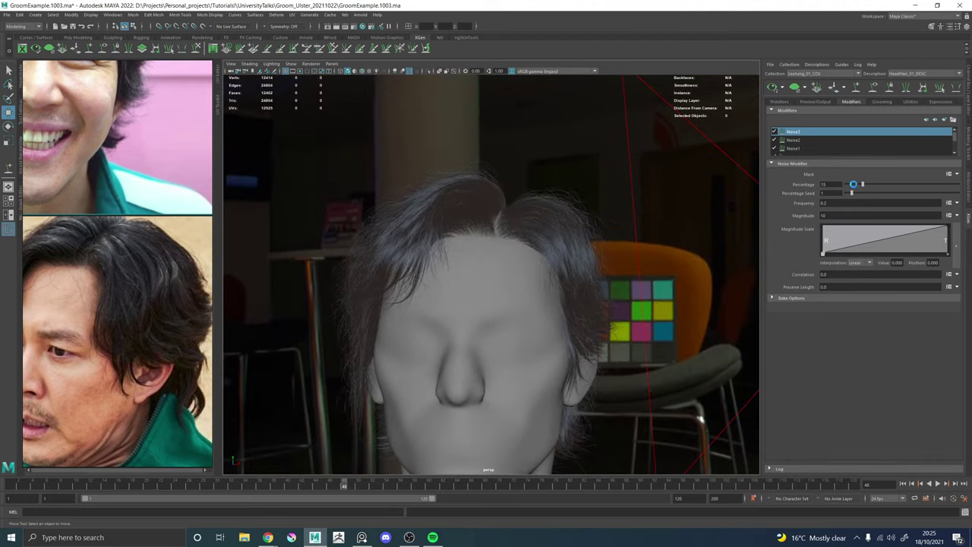
Lower the third Noise modifier's mask percentage to 1 and compare the flyaway hairs with both sides of the smiling reference photo.
drag(853, 183, 846, 184)
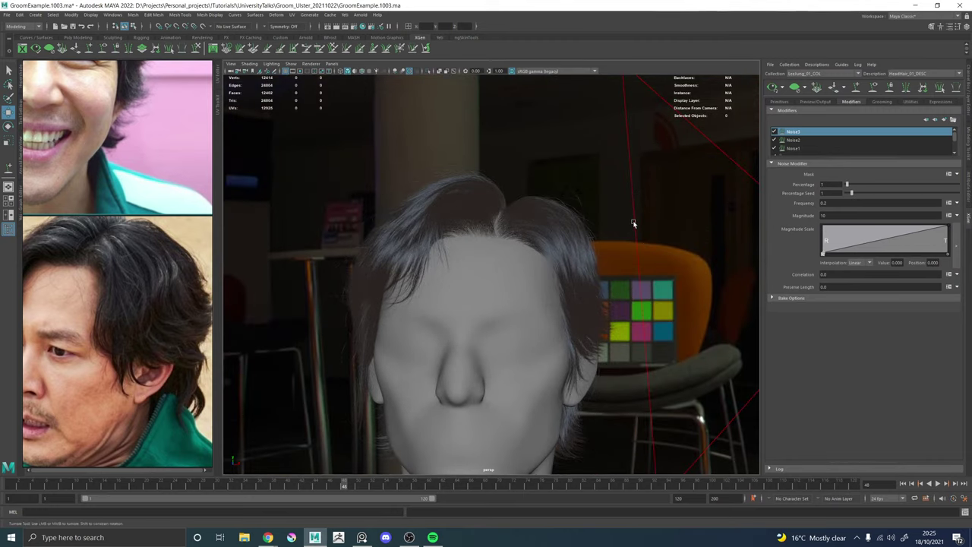
alt+drag(631, 224, 606, 221)
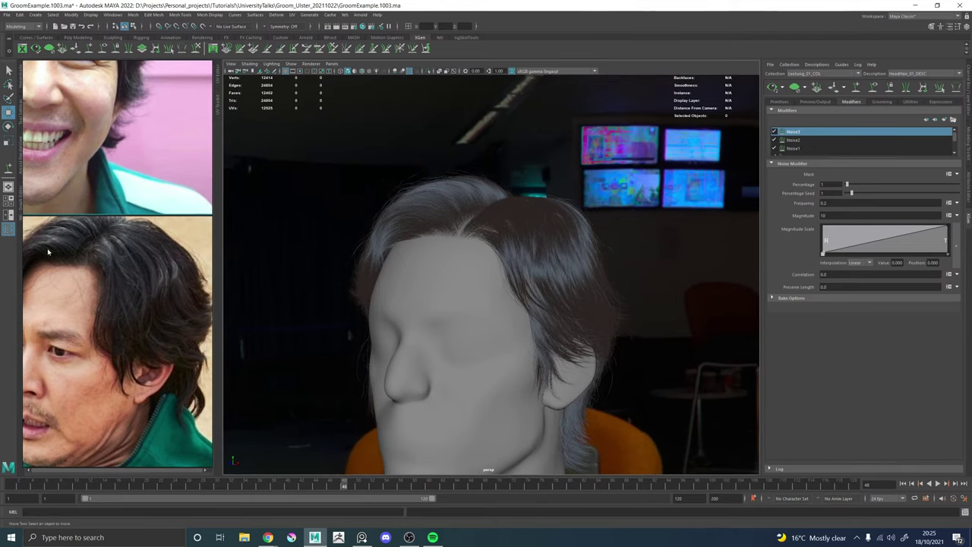
middle_drag(54, 254, 155, 391)
middle_drag(92, 257, 102, 266)
scroll(84, 216, up, 3)
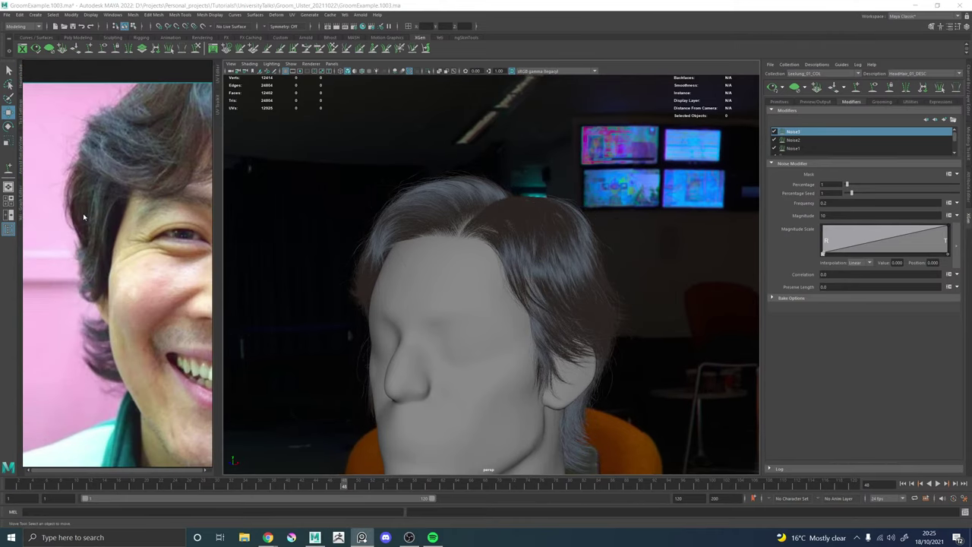
scroll(84, 218, down, 3)
middle_drag(186, 215, 99, 225)
scroll(168, 215, up, 3)
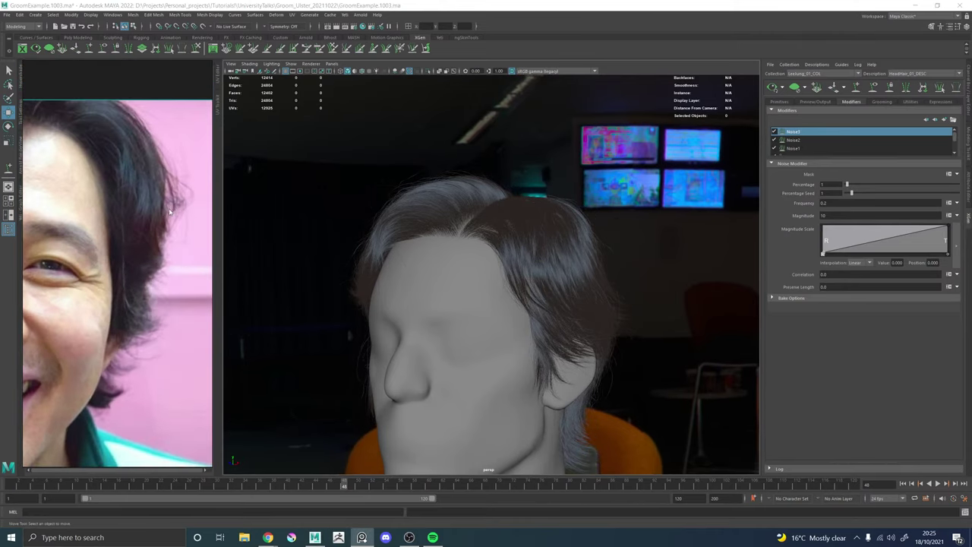
Set the third Noise modifier's frequency to 0.1 and check the flyaways along the crown and side outline.
click(523, 263)
mouse_move(523, 263)
alt+mouse_down()
mouse_move(560, 261)
mouse_move(524, 258)
alt+mouse_up()
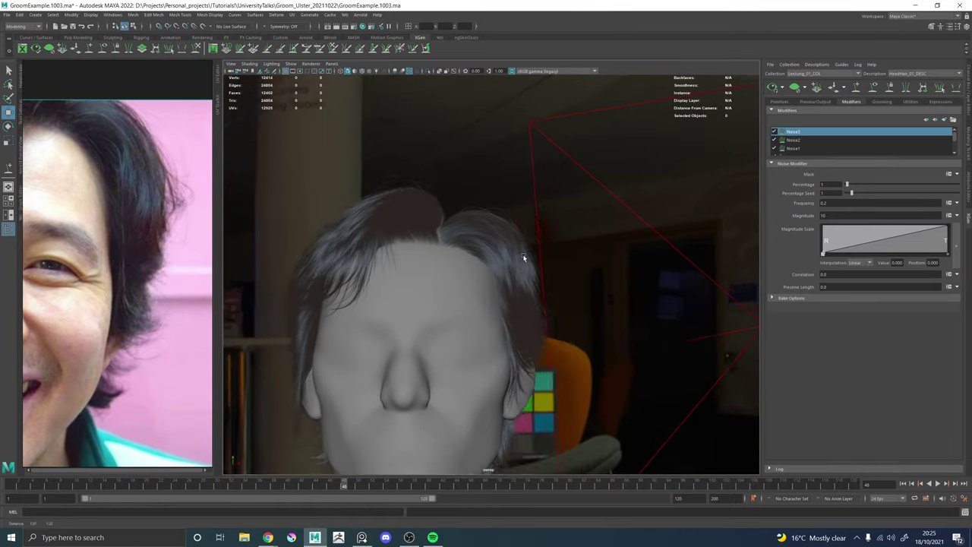
alt+right_drag(524, 258, 566, 260)
click(847, 203)
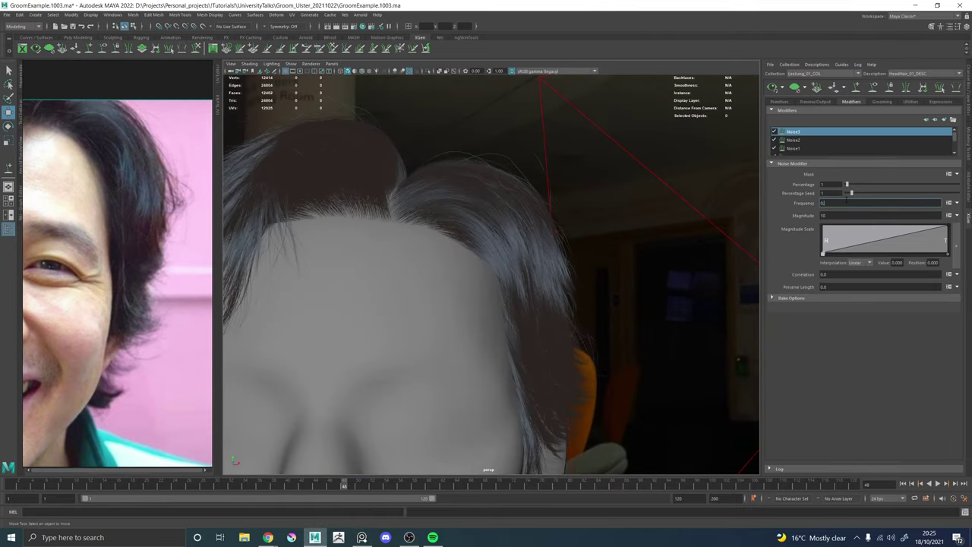
text(1)
key(Return)
alt+drag(553, 226, 575, 230)
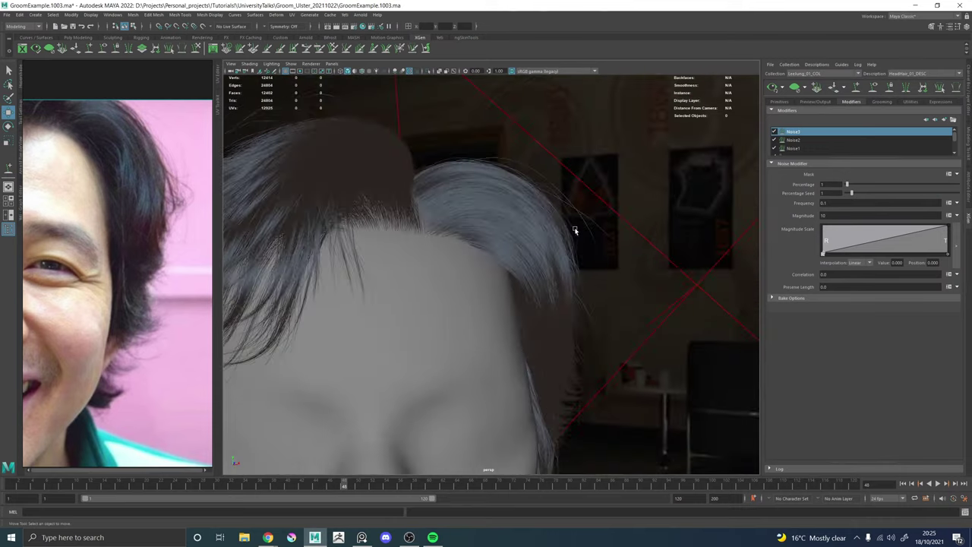
alt+right_drag(575, 230, 519, 226)
alt+drag(519, 226, 509, 222)
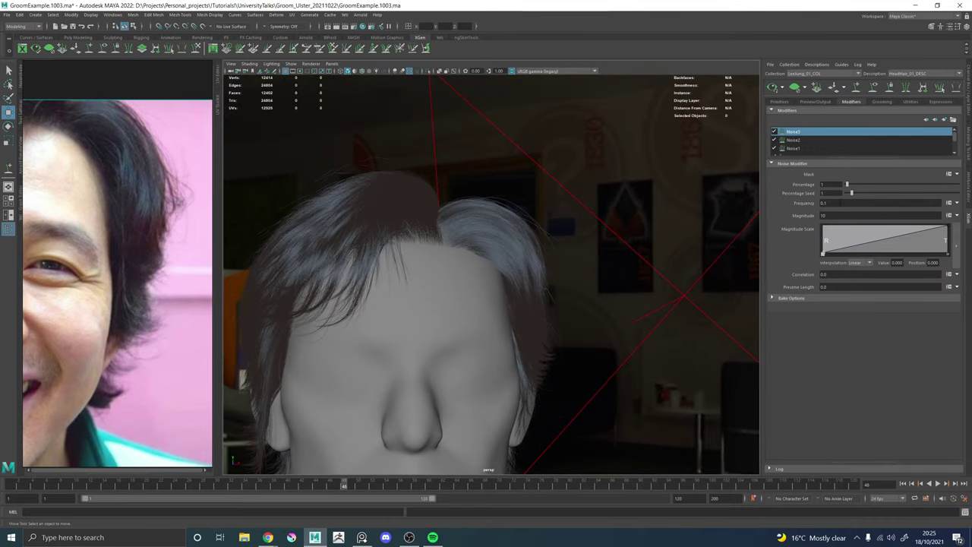
Set the third Noise modifier's frequency to the expression rand(0.1,0.2).
drag(840, 203, 801, 204)
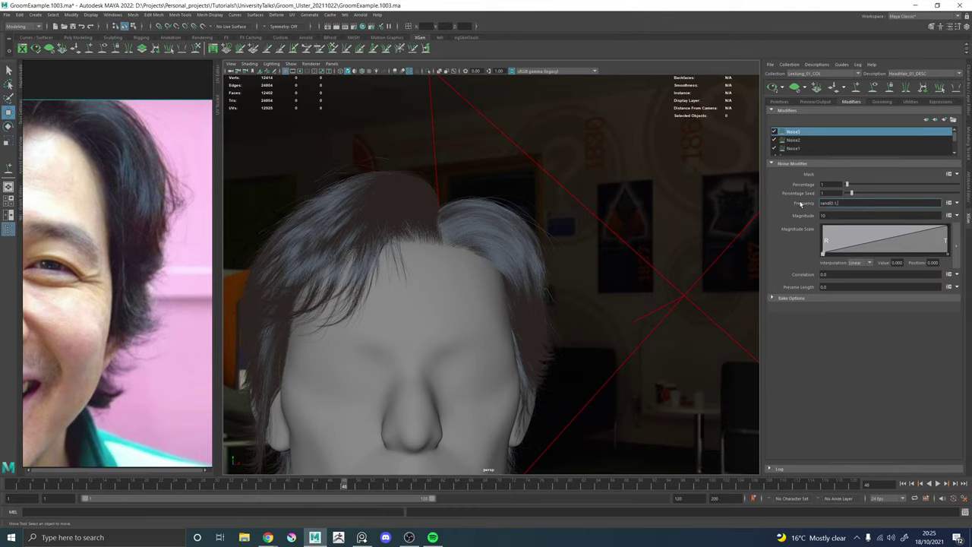
text(rand(0.1,0.2))
key(Return)
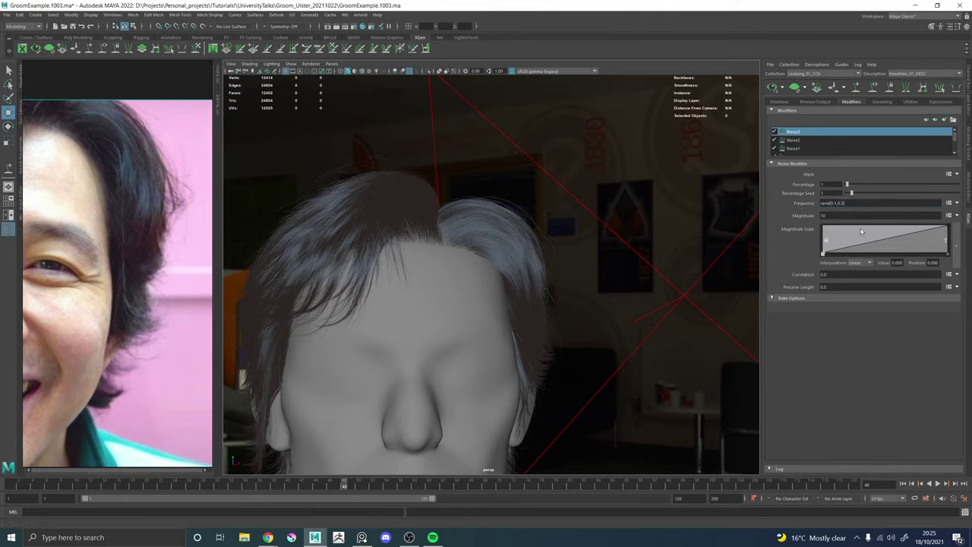
Add a point to the third Noise modifier's magnitude scale ramp and place it at about value 0.51, position 0.27.
click(852, 235)
alt+drag(565, 240, 497, 258)
alt+right_drag(497, 258, 592, 271)
alt+drag(592, 271, 611, 270)
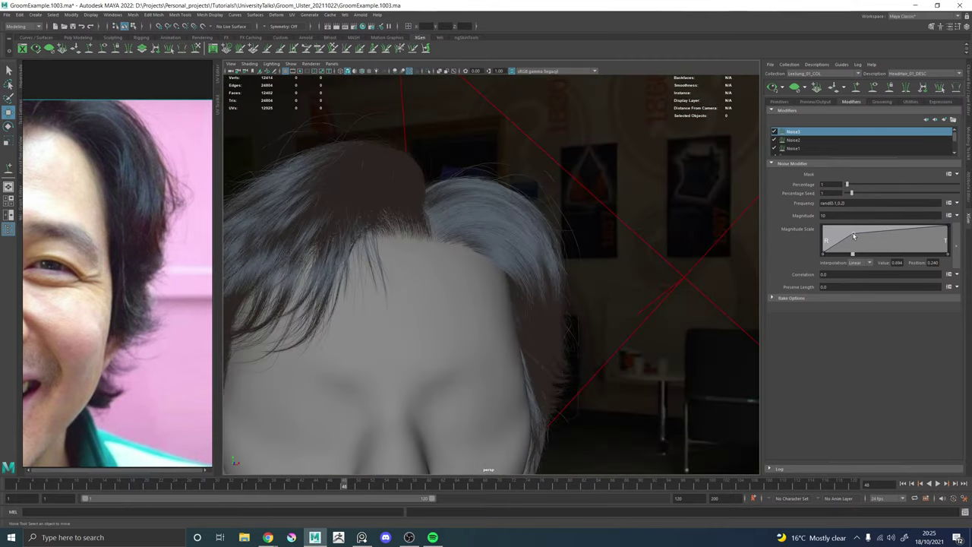
drag(853, 236, 858, 240)
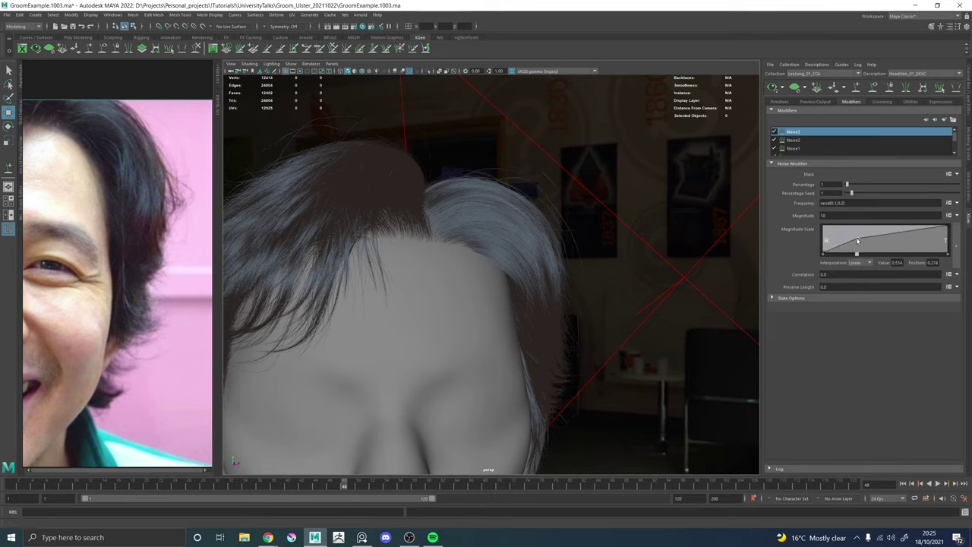
Set the third Noise modifier's magnitude to the expression rand(8,12) and check the flyaways from the front.
click(823, 274)
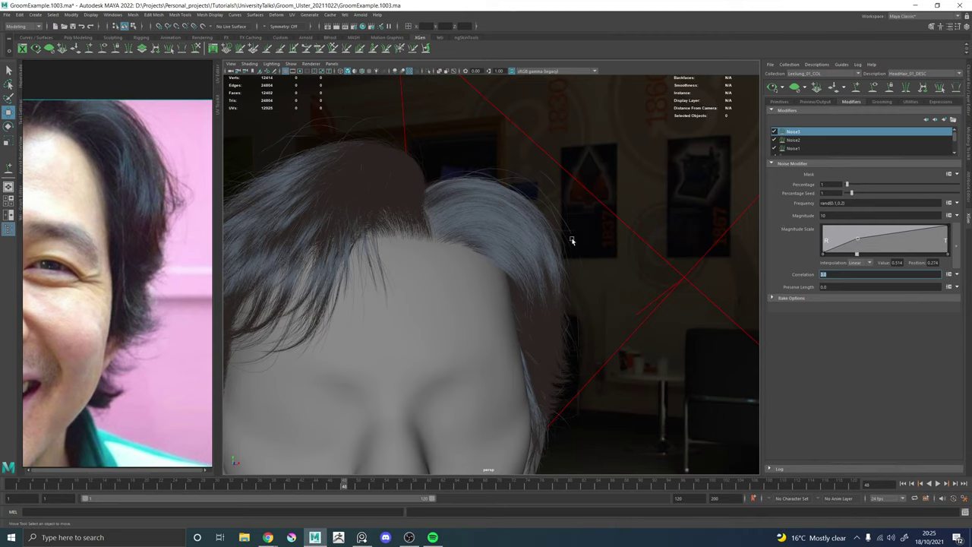
click(823, 216)
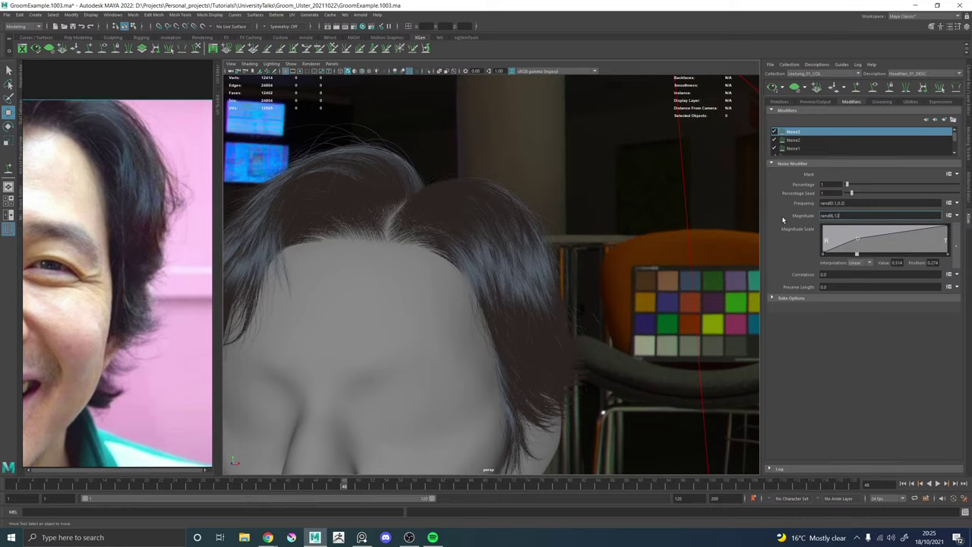
key(Return)
alt+right_drag(573, 254, 417, 253)
alt+drag(417, 253, 432, 250)
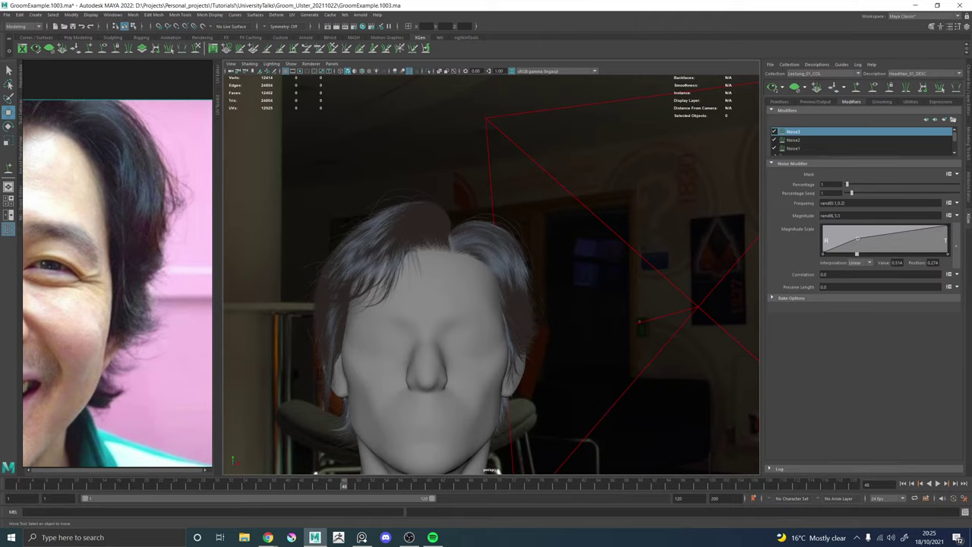
Add a seed of 3 as the final argument of the third Noise modifier's random magnitude expression.
click(837, 216)
text(2))
click(844, 216)
key(BackSpace)
key(BackSpace)
text(3))
key(Return)
alt+drag(582, 256, 599, 275)
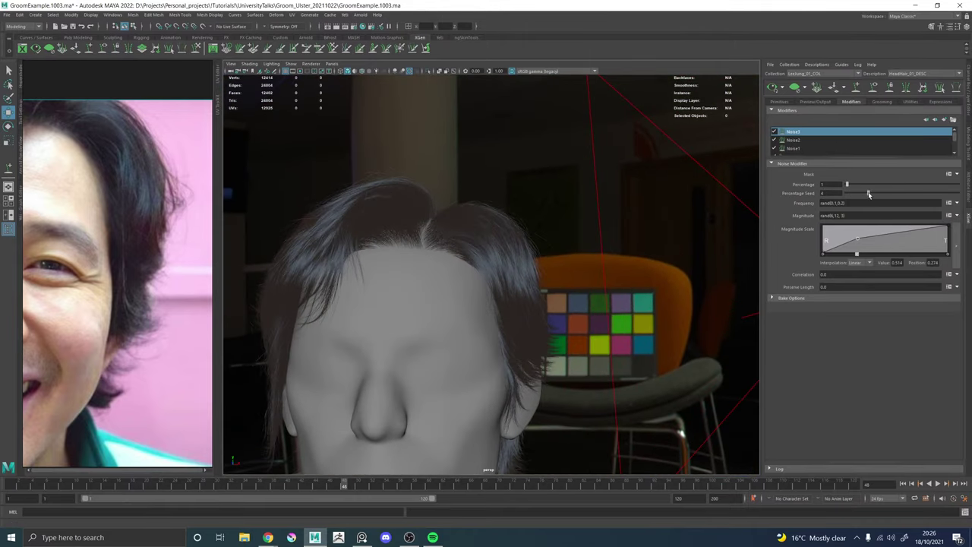
Change the third Noise modifier's percentage seed to 9 and check the strands around the parting and side outline.
alt+drag(542, 234, 686, 220)
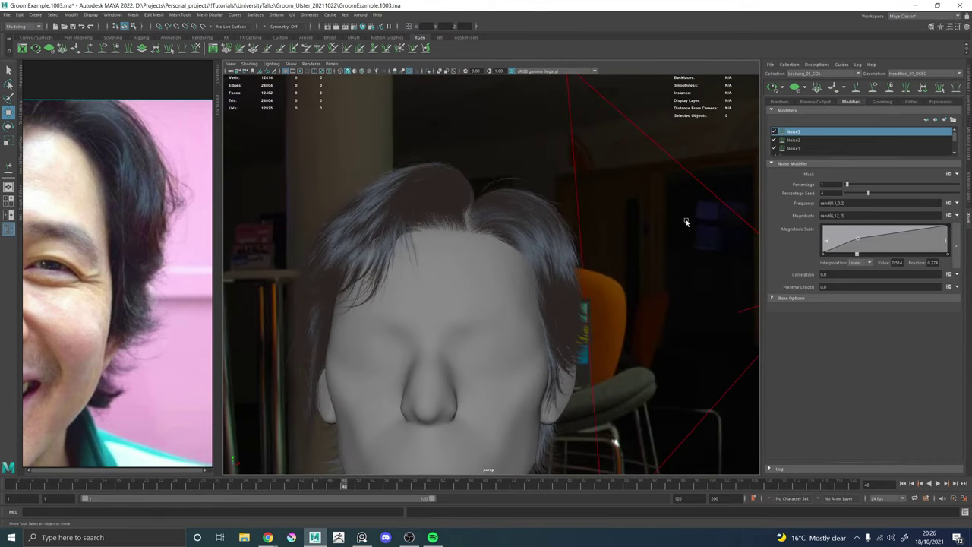
click(853, 194)
alt+right_drag(607, 232, 494, 246)
alt+drag(494, 246, 584, 258)
alt+right_drag(584, 258, 728, 256)
alt+drag(582, 259, 583, 261)
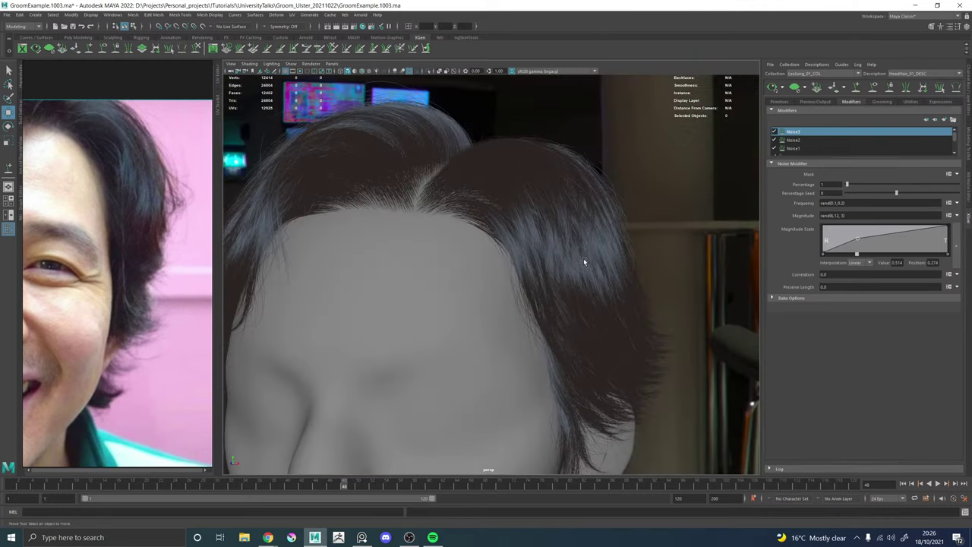
alt+right_drag(583, 261, 403, 284)
alt+drag(404, 284, 470, 205)
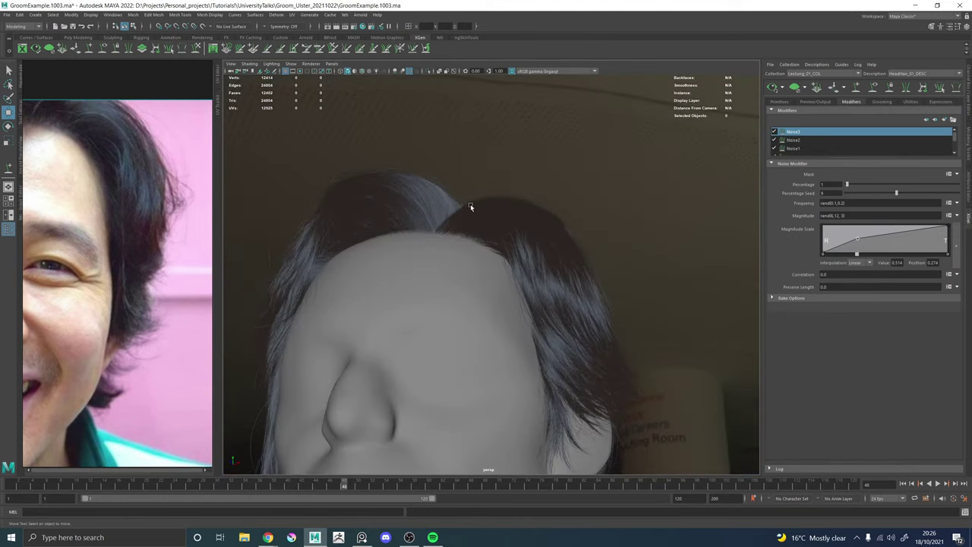
Set the hair description's modifier CV count to 24 and inspect the strands at the side hairline up close.
click(772, 103)
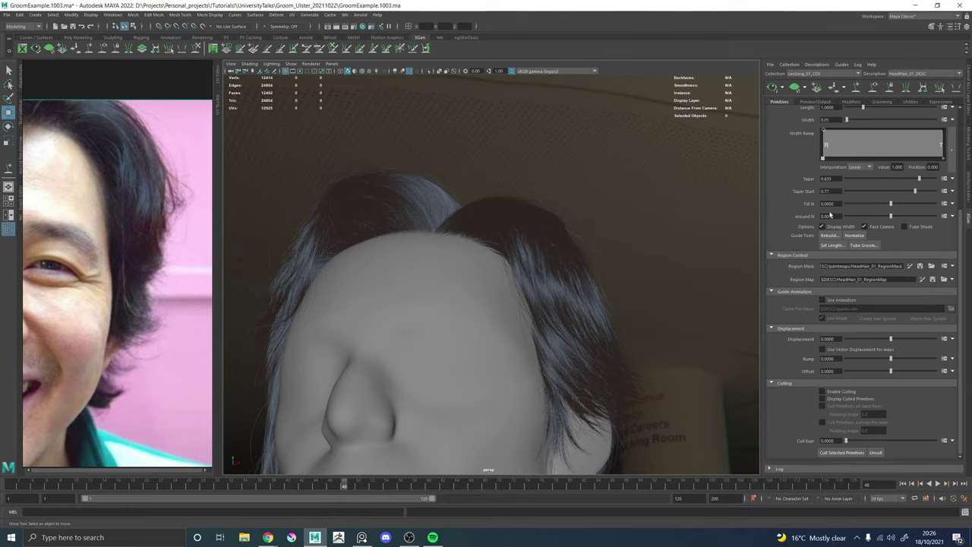
scroll(822, 211, up, 3)
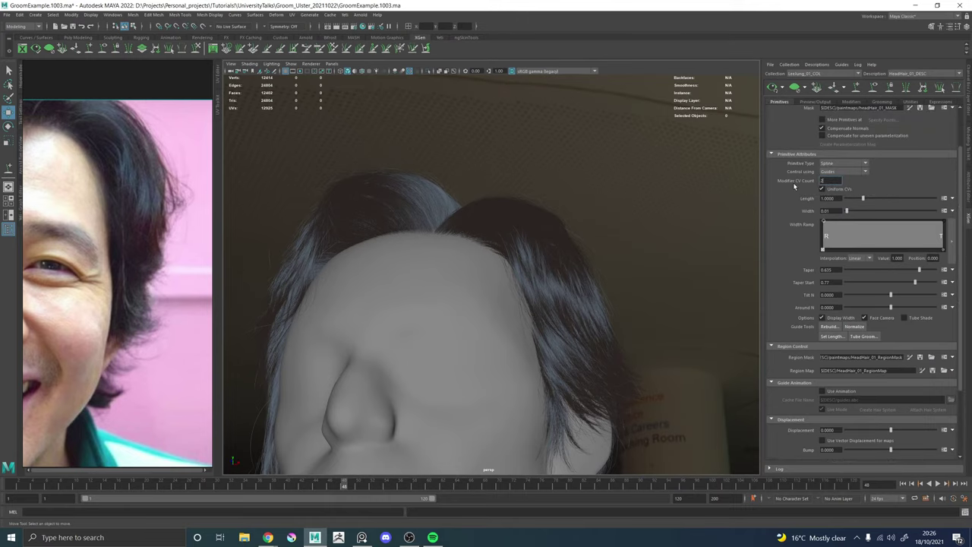
text(24)
key(Return)
alt+drag(492, 212, 490, 237)
alt+right_drag(490, 235, 614, 286)
alt+drag(613, 287, 542, 301)
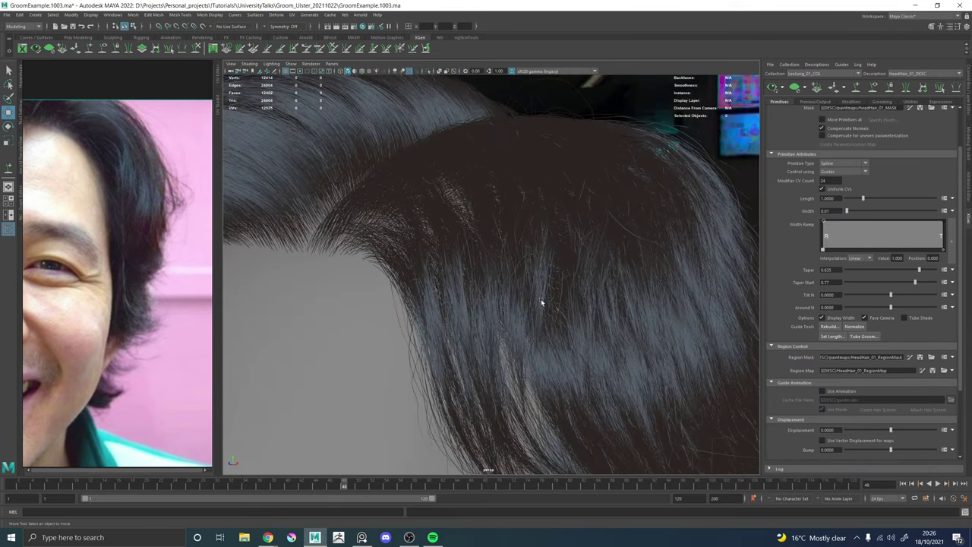
alt+middle_drag(542, 301, 526, 230)
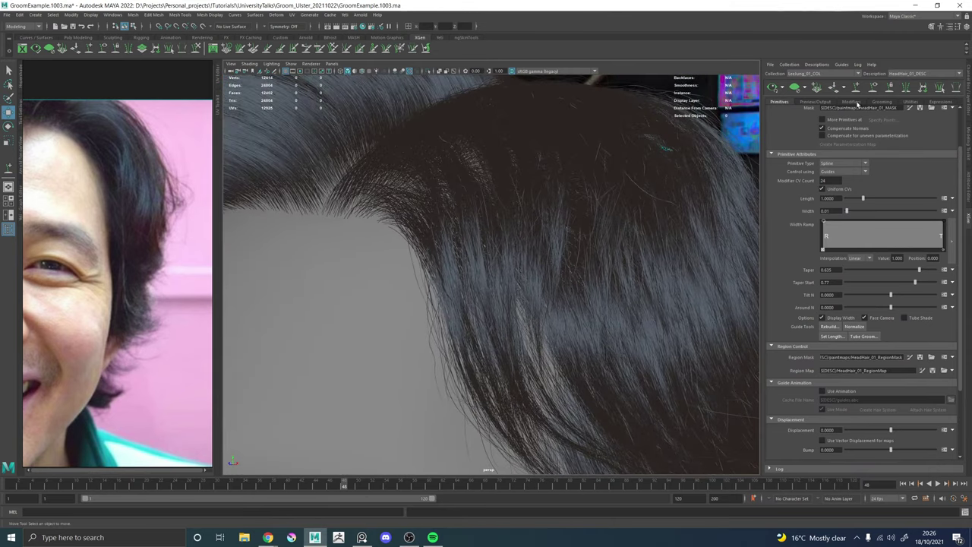
Disable the third and second Noise modifiers and view the side hairline with only the first one active.
click(851, 101)
click(775, 131)
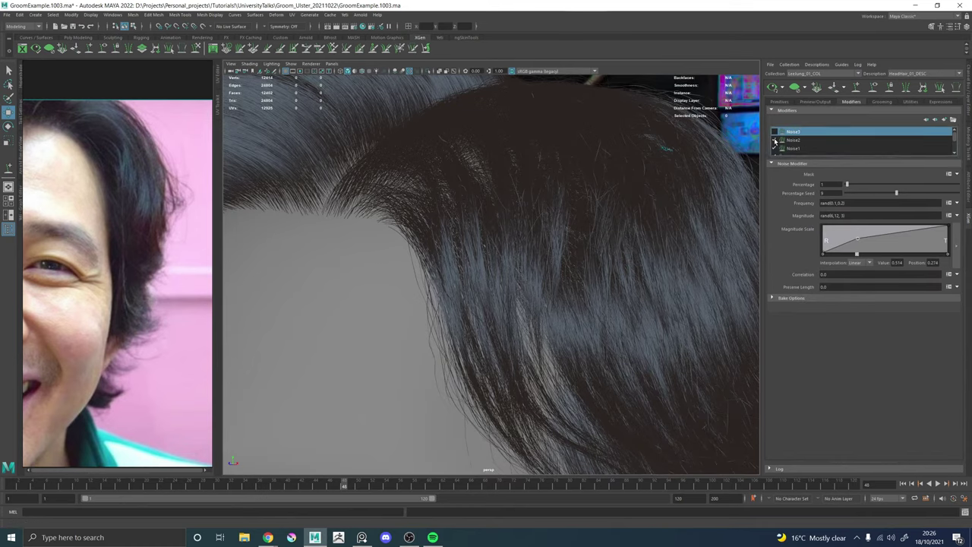
alt+drag(484, 236, 453, 260)
alt+right_drag(454, 261, 535, 300)
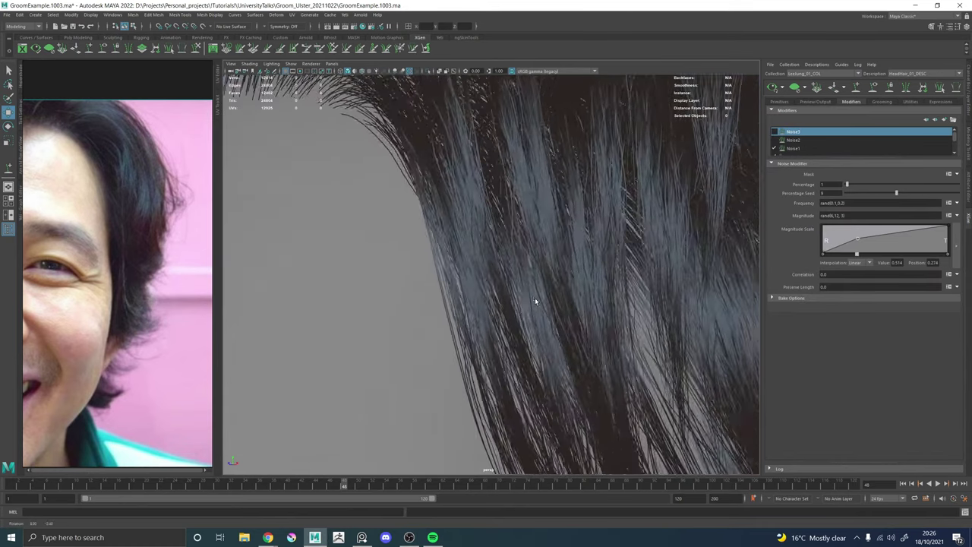
alt+drag(535, 300, 511, 303)
alt+middle_drag(510, 302, 538, 362)
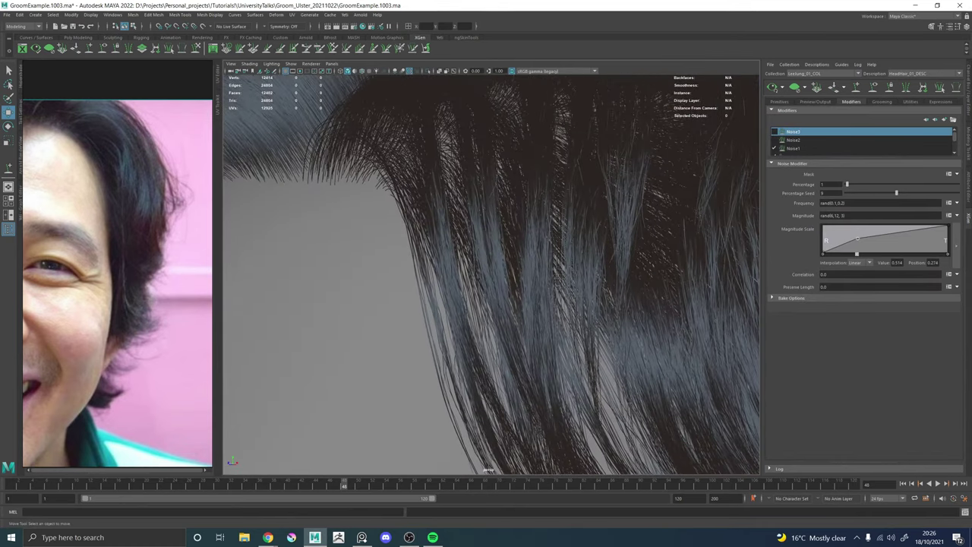
Try a frequency of 1.5 on the first Noise modifier and check the strands near the side hairline.
click(805, 148)
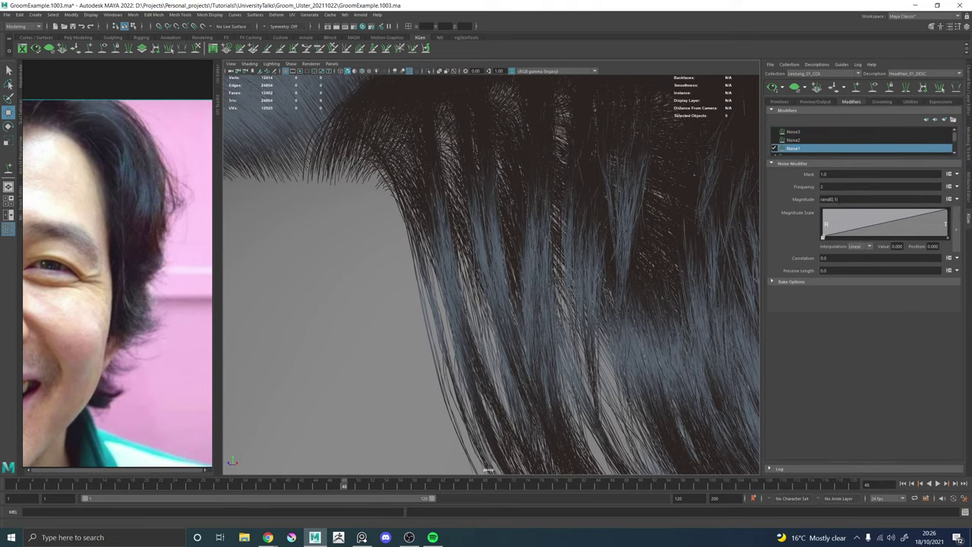
double_click(824, 187)
key(Return)
scroll(395, 226, down, 5)
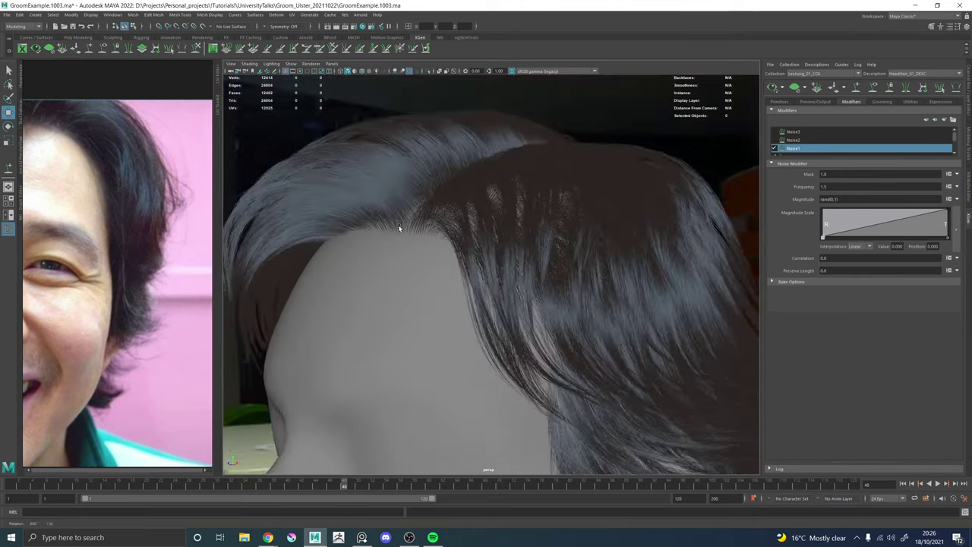
scroll(518, 325, up, 5)
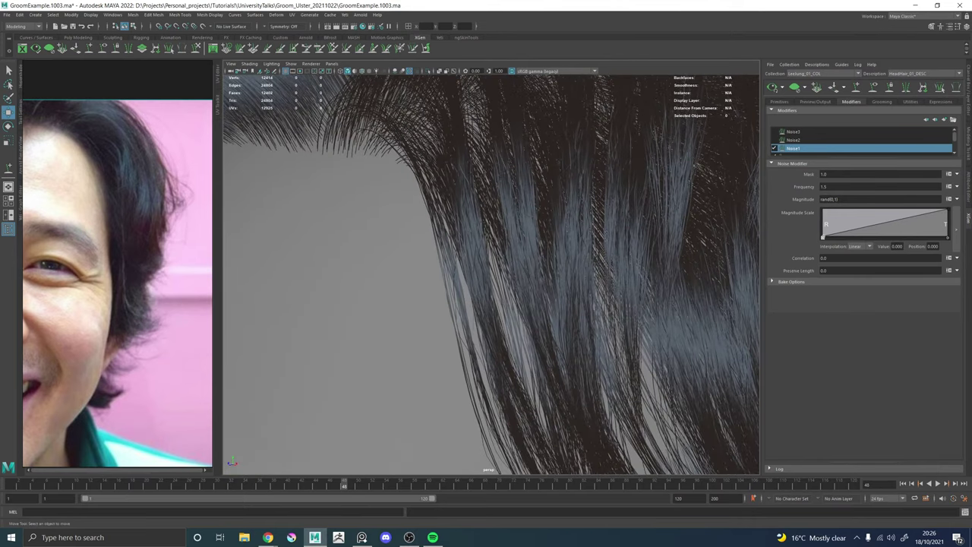
Try a frequency of 1 on the first Noise modifier, and settle on 1.25.
drag(834, 186, 813, 187)
text(1)
key(Return)
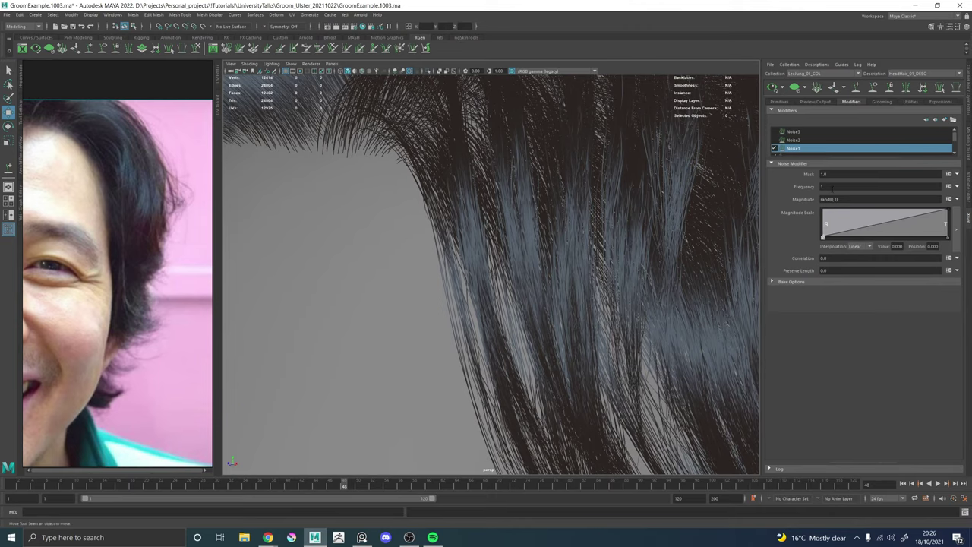
double_click(830, 188)
text(1.25)
key(Return)
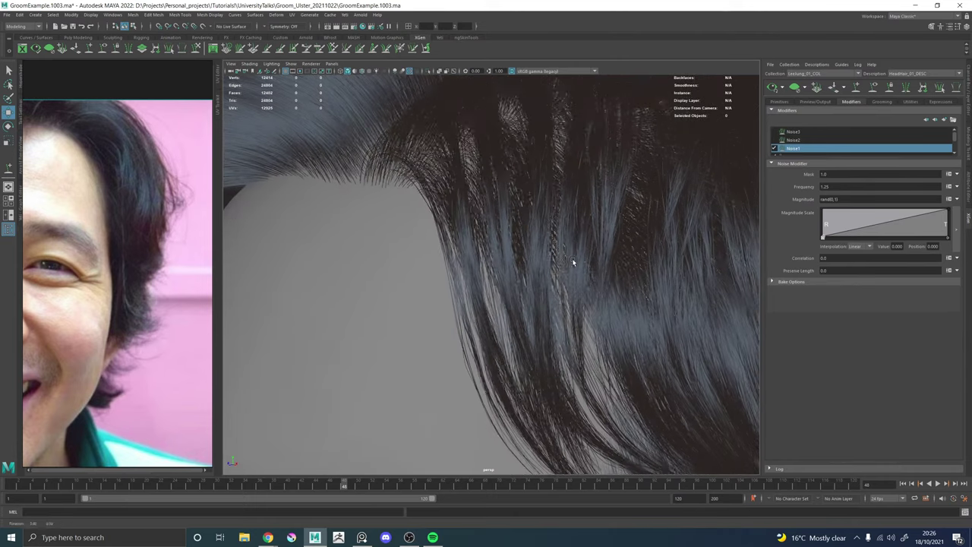
Add points to the first Noise modifier's magnitude scale ramp for a steep root rise, including about 0.89 at position 0.22 and 0.82 at 0.16.
click(851, 215)
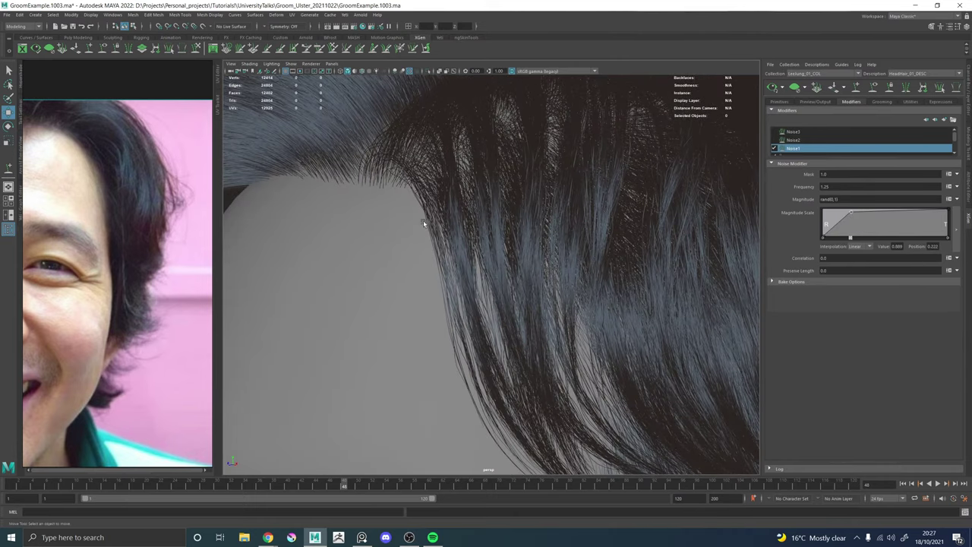
scroll(467, 293, down, 5)
scroll(521, 327, up, 6)
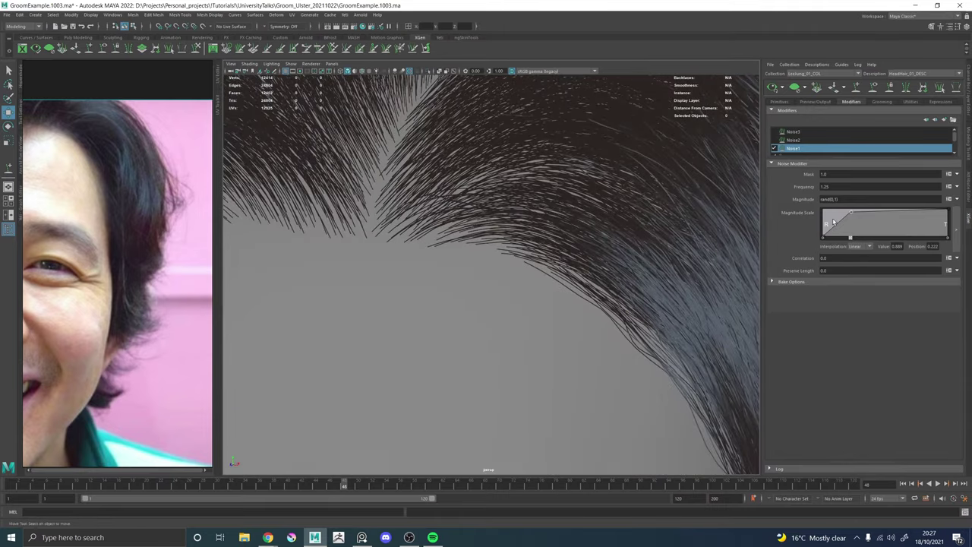
click(833, 220)
click(843, 215)
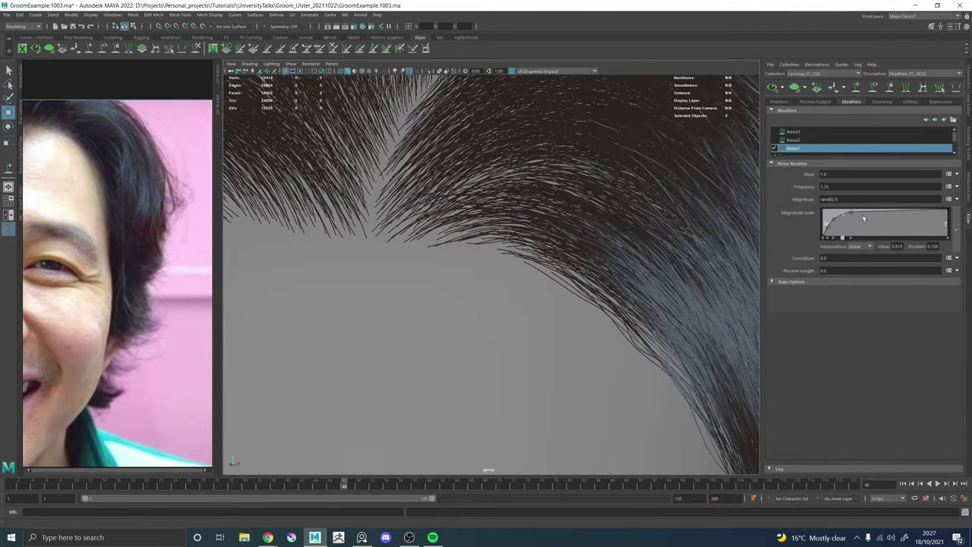
Examine the strand noise along the parting, hairline and side of the head from several angles.
alt+drag(669, 271, 480, 283)
alt+right_drag(480, 284, 477, 215)
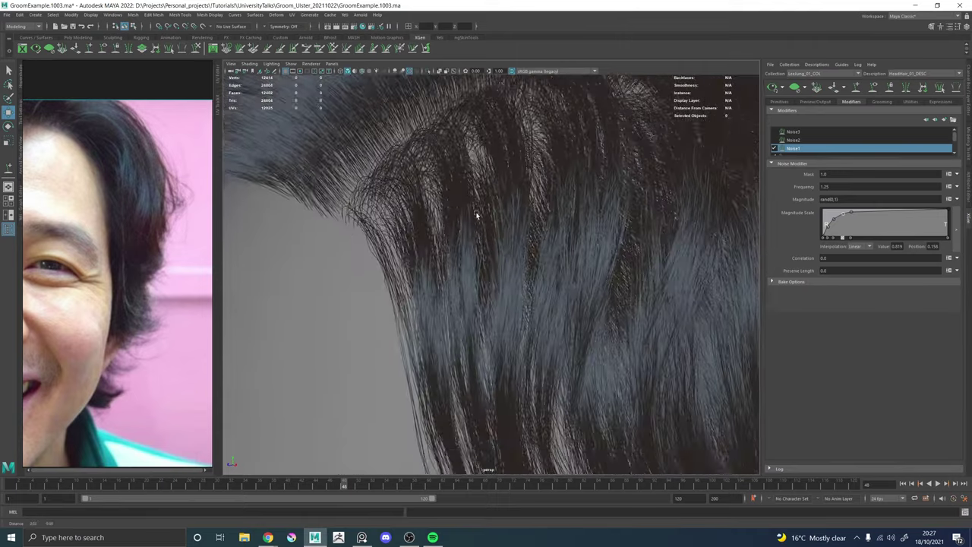
alt+drag(477, 215, 481, 264)
alt+middle_drag(464, 241, 581, 342)
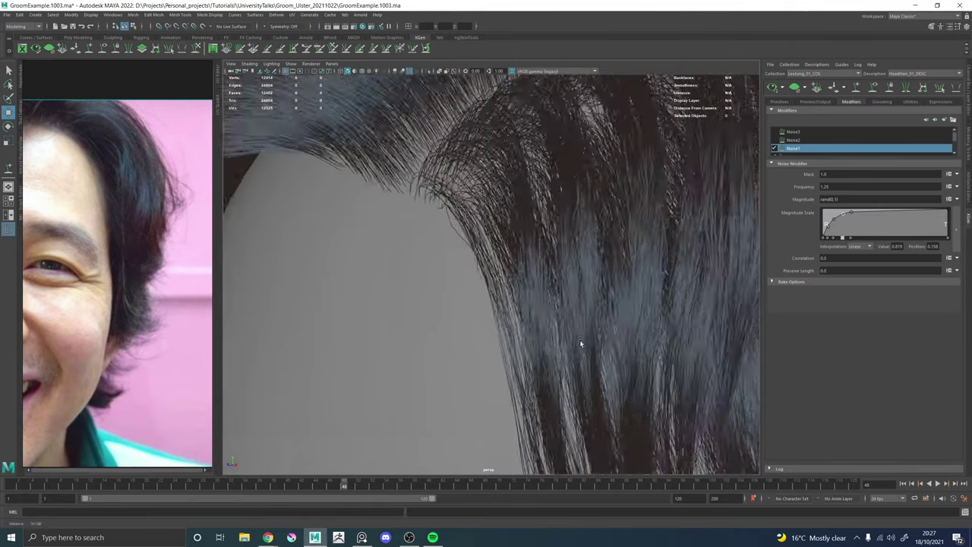
alt+right_drag(581, 342, 547, 327)
alt+drag(547, 327, 552, 269)
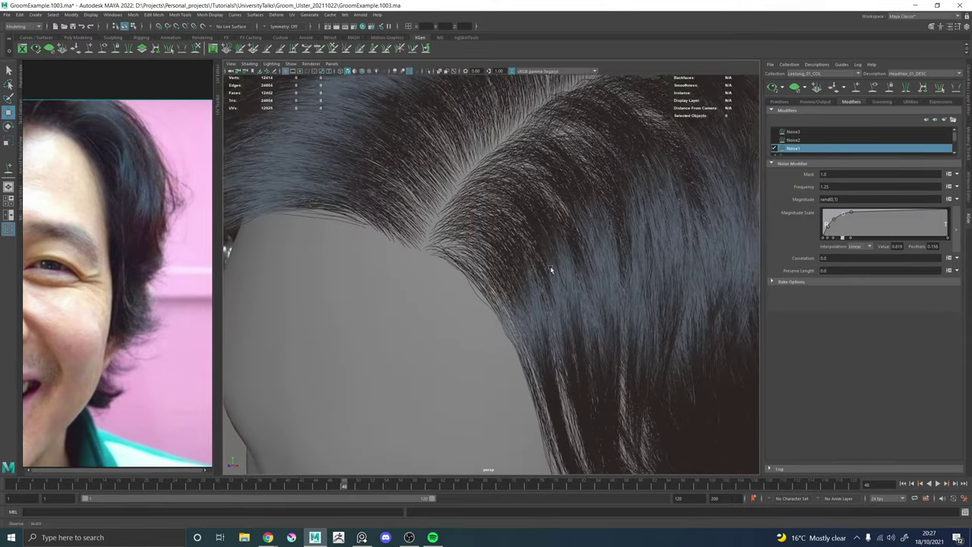
alt+right_drag(552, 268, 501, 270)
alt+drag(501, 270, 645, 300)
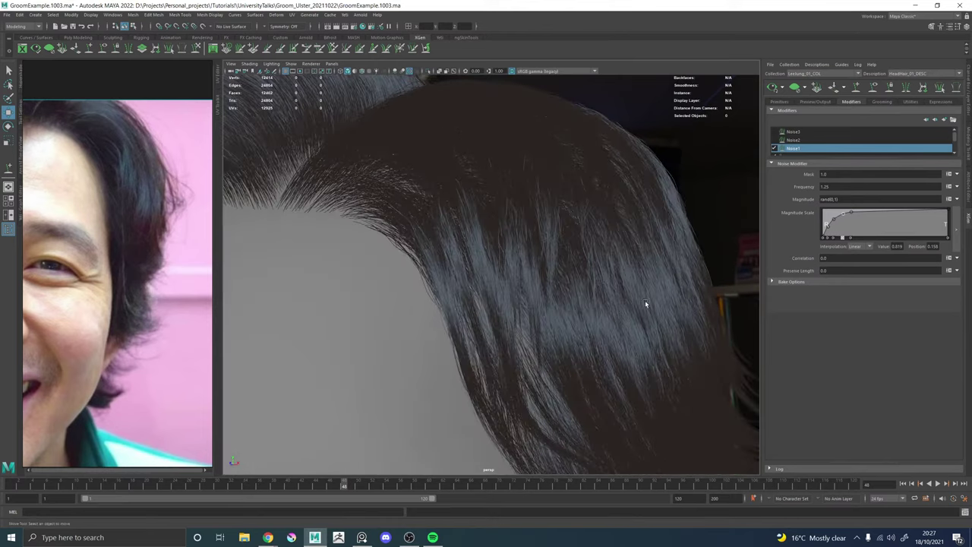
Try the magnitude expression rand(0,0.75) on the first Noise modifier and check the side hair.
click(835, 199)
key(BackSpace)
key(BackSpace)
text(.9)
key(Return)
alt+drag(491, 232, 585, 273)
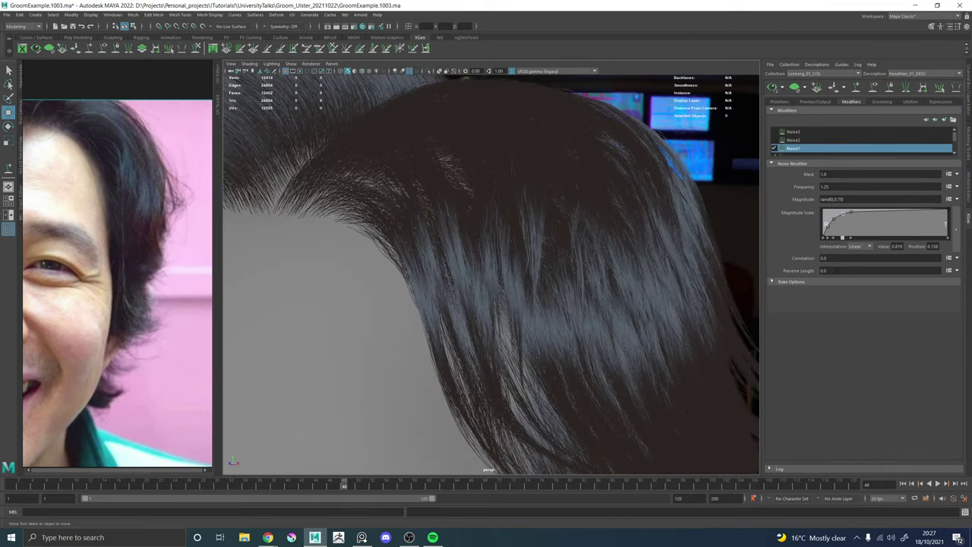
Try correlation values of 50 and 100 on the first Noise modifier.
click(841, 258)
text(50)
key(Return)
drag(836, 260, 801, 264)
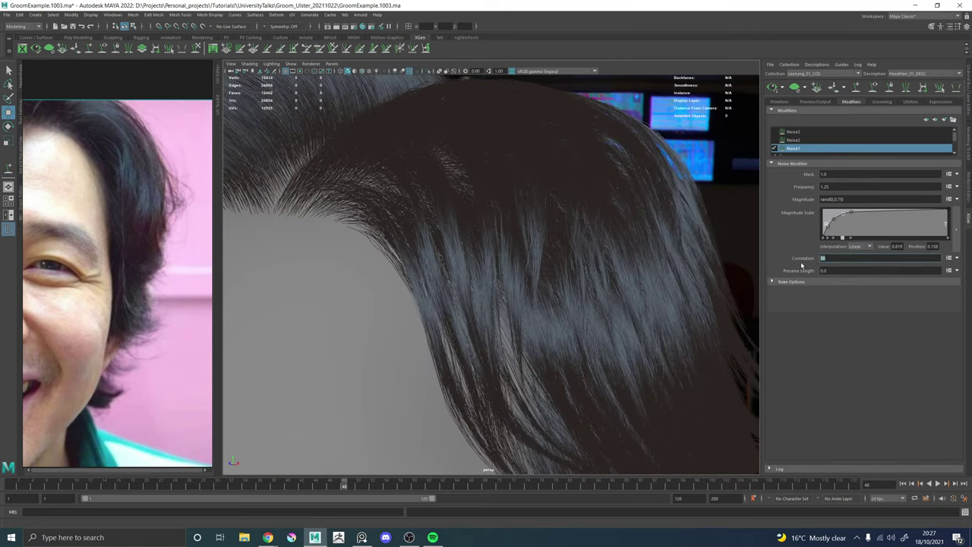
text(100)
key(Return)
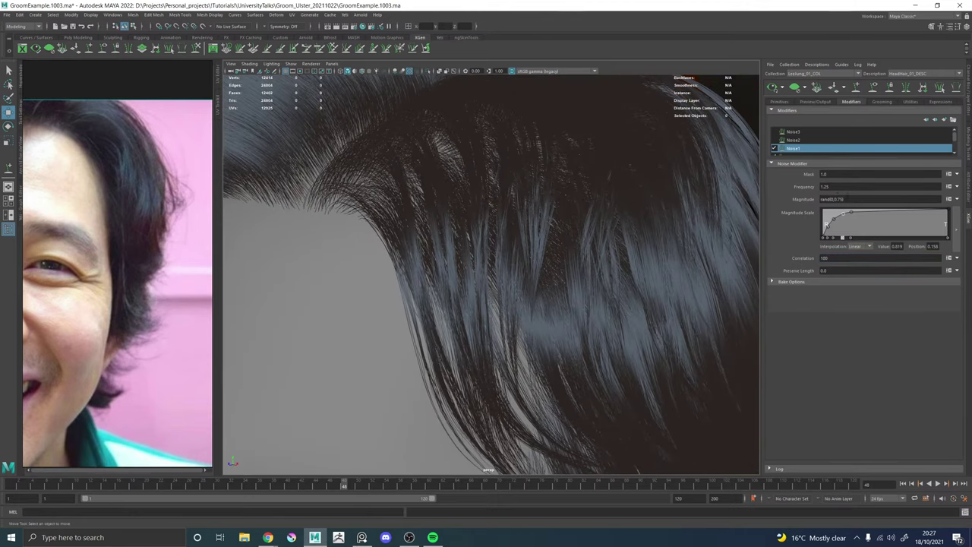
Try replacing the first Noise modifier's magnitude expression with 4 and examine the effect across the front and side hair.
click(851, 199)
key(BackSpace)
key(BackSpace)
key(BackSpace)
key(BackSpace)
key(BackSpace)
key(BackSpace)
key(BackSpace)
key(BackSpace)
key(BackSpace)
key(BackSpace)
key(BackSpace)
text(4)
key(Return)
alt+right_drag(472, 260, 336, 261)
alt+drag(397, 260, 441, 257)
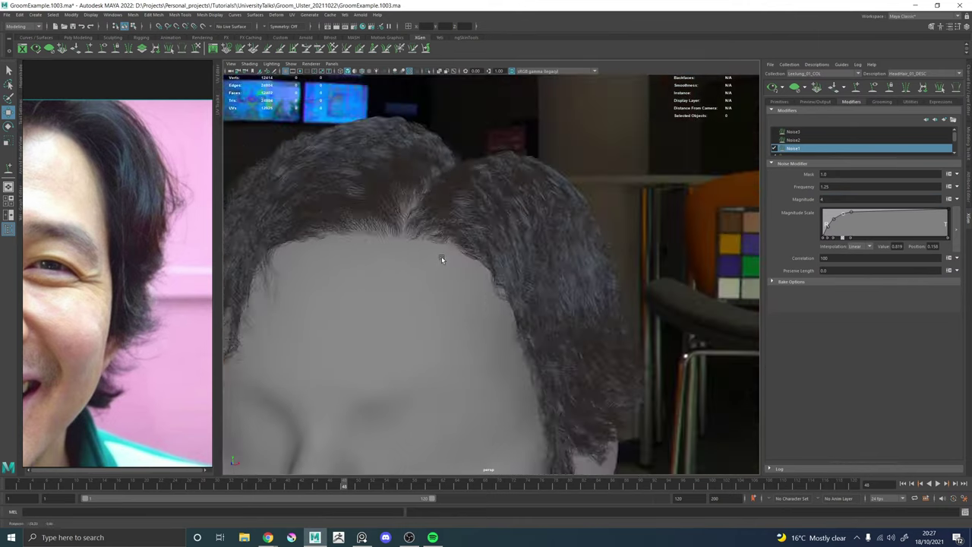
alt+right_drag(441, 257, 606, 282)
alt+drag(605, 281, 600, 326)
Try a magnitude of 1 on the first Noise modifier and check the side strands.
click(829, 199)
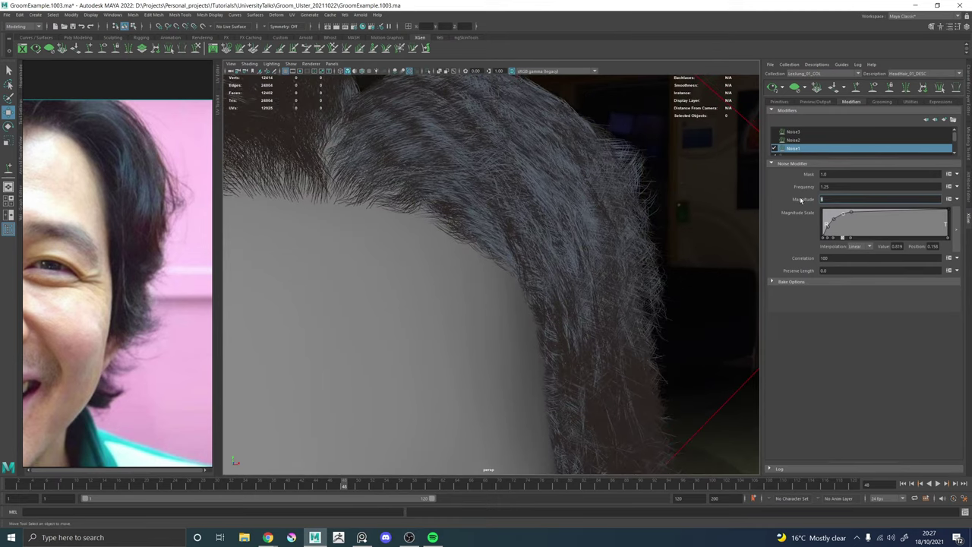
text(1)
key(Return)
alt+drag(518, 240, 494, 253)
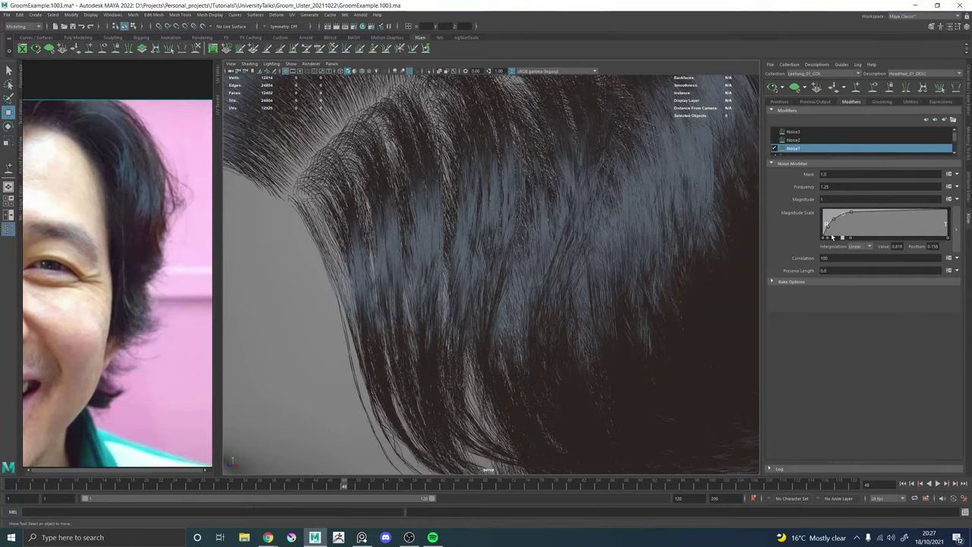
Set the first Noise modifier's correlation to 50 and its magnitude to the expression rand(0.1,0.2).
click(835, 259)
text(50)
key(Return)
alt+drag(479, 282, 641, 271)
alt+drag(419, 279, 448, 266)
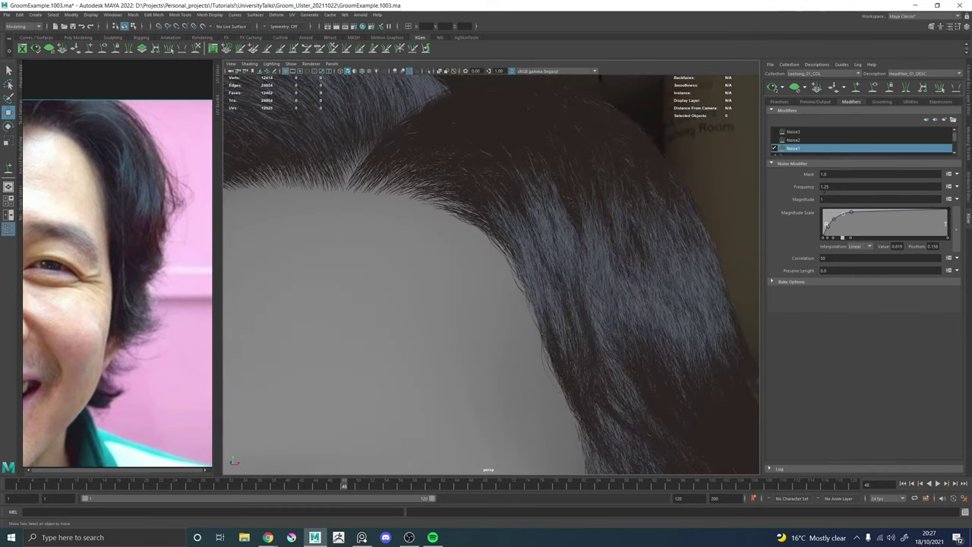
click(823, 199)
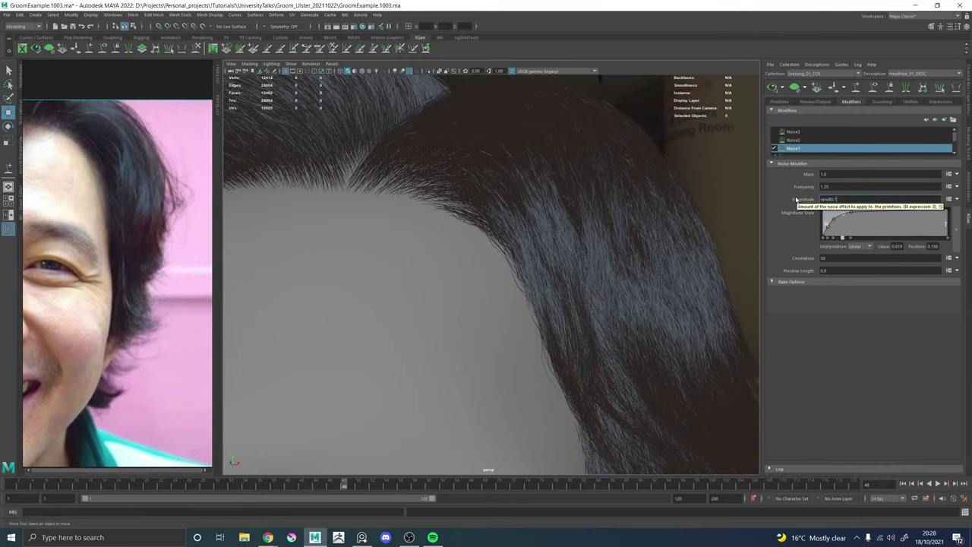
key(Return)
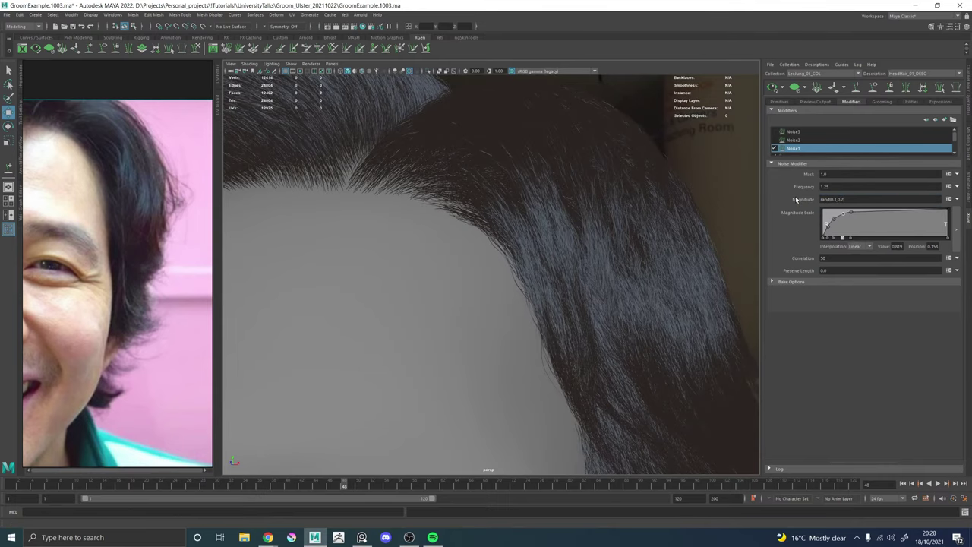
Set the first Noise modifier's correlation to 1 and its magnitude expression to rand(0,0.75).
alt+drag(543, 246, 557, 266)
drag(833, 259, 792, 260)
key(Return)
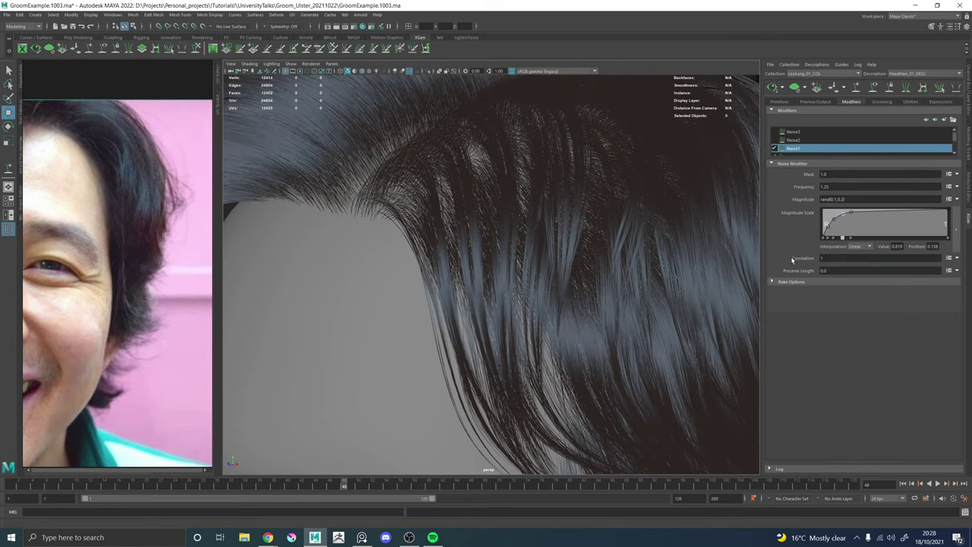
click(804, 259)
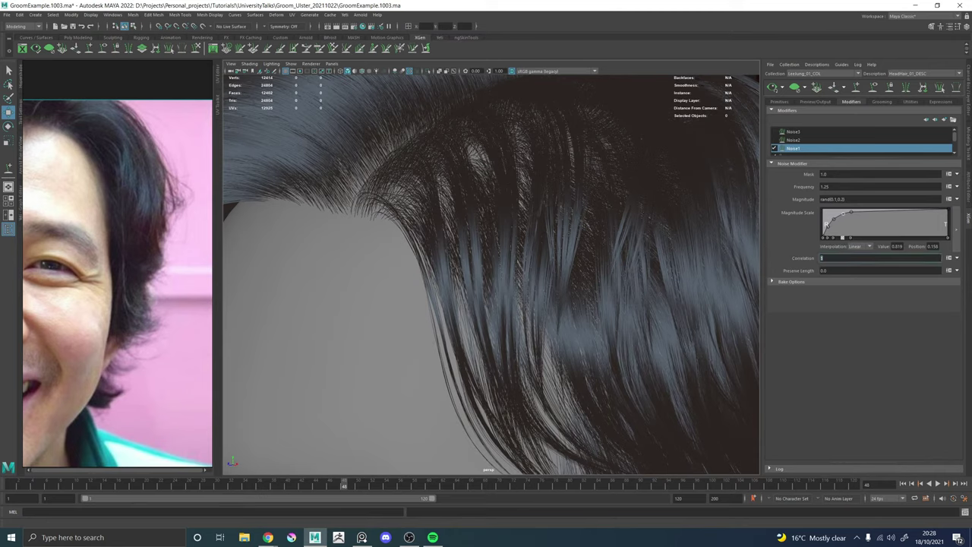
click(859, 200)
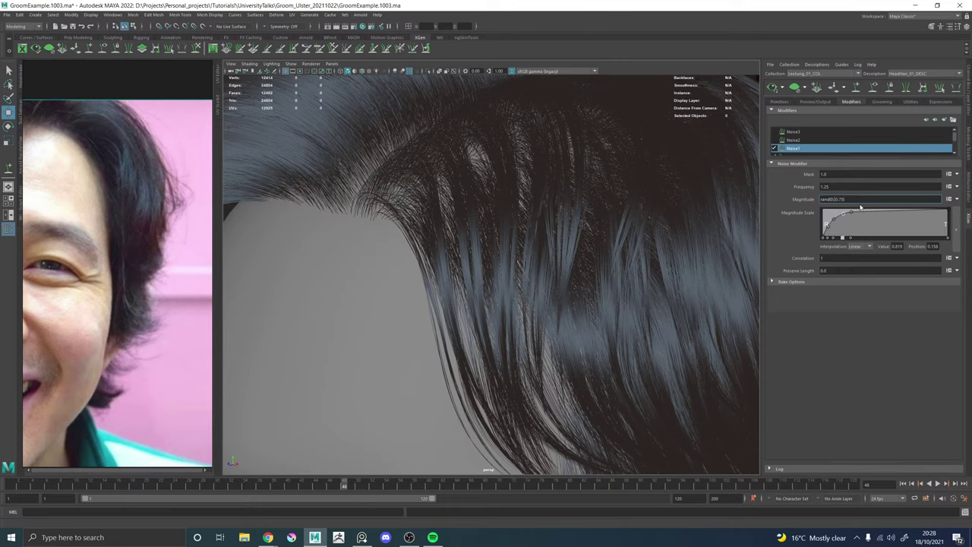
key(Return)
Turn the second and third Noise modifiers back on and check the combined effect on the front and side hair.
alt+right_drag(612, 253, 387, 235)
alt+drag(388, 235, 567, 223)
alt+right_drag(567, 223, 473, 252)
alt+drag(472, 253, 402, 278)
alt+right_drag(403, 278, 607, 292)
click(775, 140)
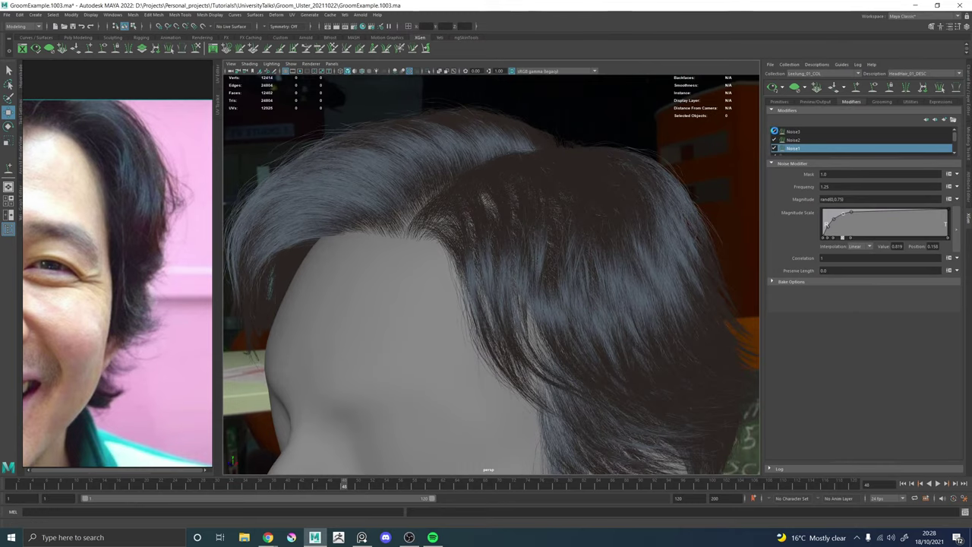
alt+right_drag(475, 247, 441, 246)
alt+drag(441, 247, 548, 241)
alt+right_drag(548, 242, 516, 265)
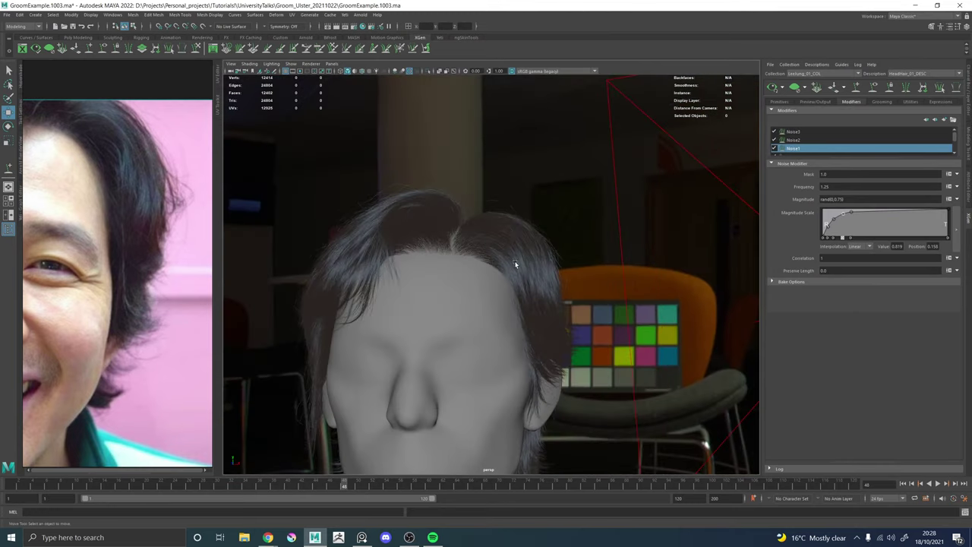
alt+drag(516, 264, 480, 263)
alt+right_drag(479, 263, 518, 264)
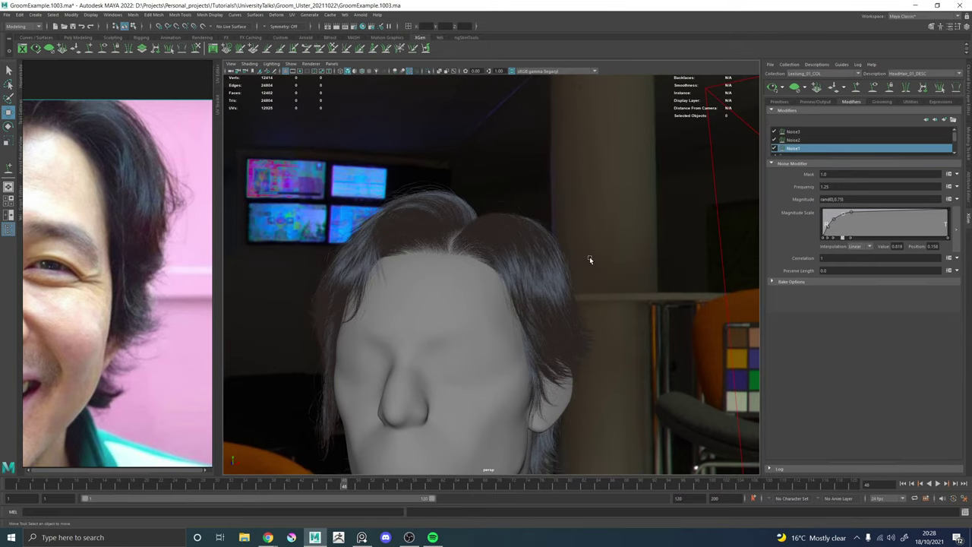
alt+drag(497, 260, 608, 274)
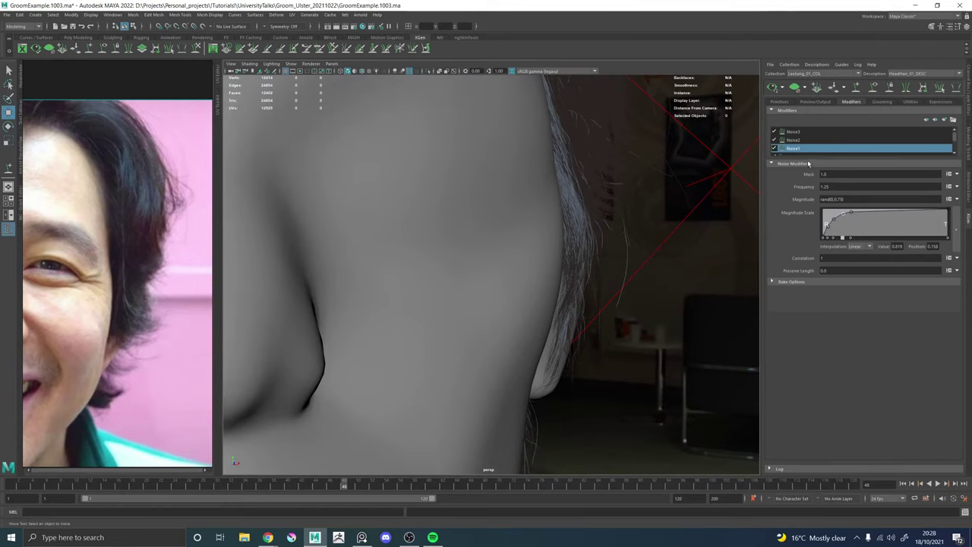
Multiply the third Noise modifier's magnitude expression by $cLength and check the flyaways around the head.
click(792, 132)
alt+drag(621, 179, 562, 288)
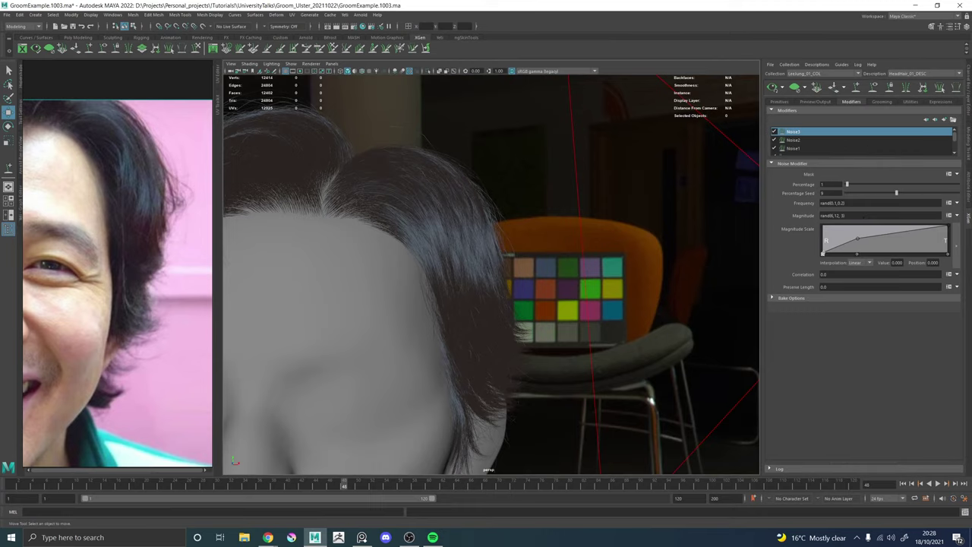
click(873, 216)
text(* $cLength)
key(Return)
alt+right_drag(618, 273, 330, 284)
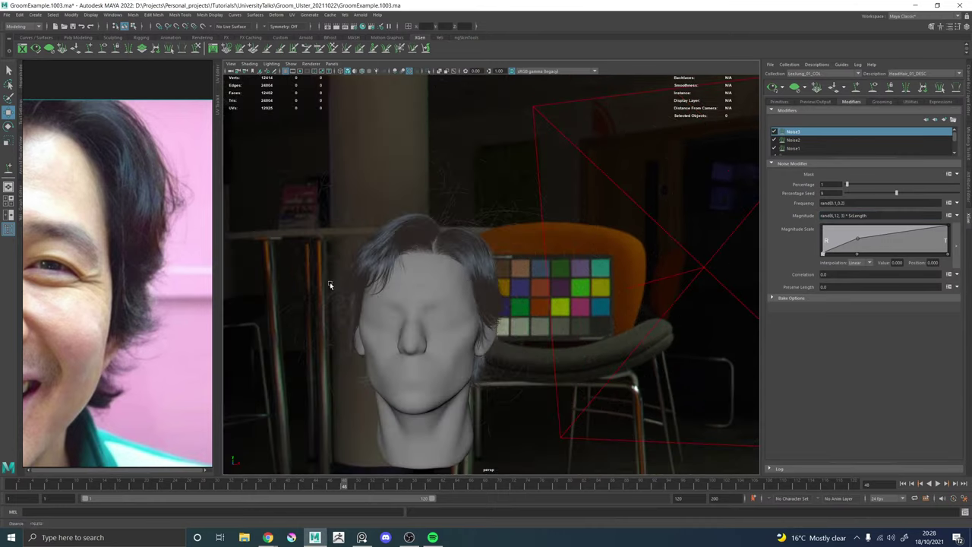
alt+drag(523, 275, 436, 289)
alt+right_drag(455, 288, 691, 310)
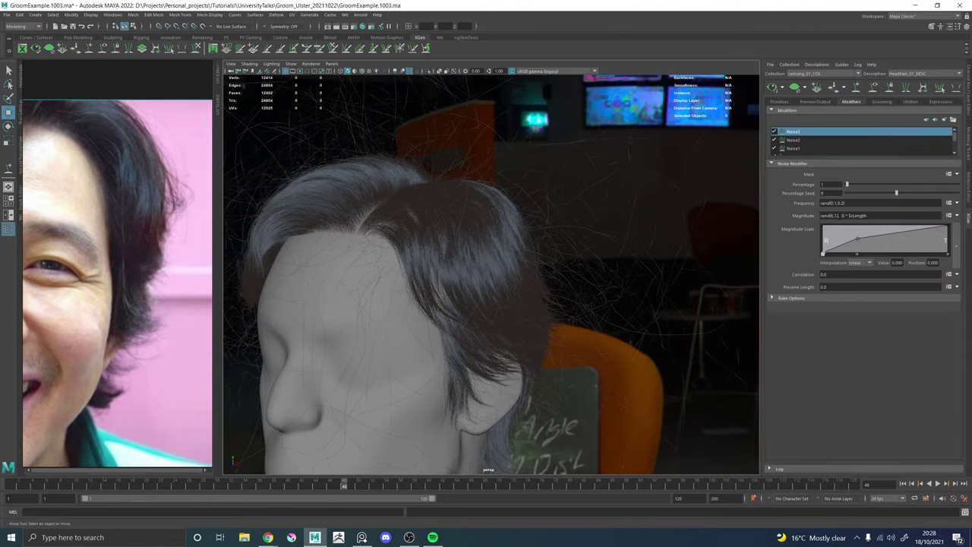
Try an upper limit of 2 in the third Noise modifier's random magnitude range.
click(829, 216)
text(2)
key(Return)
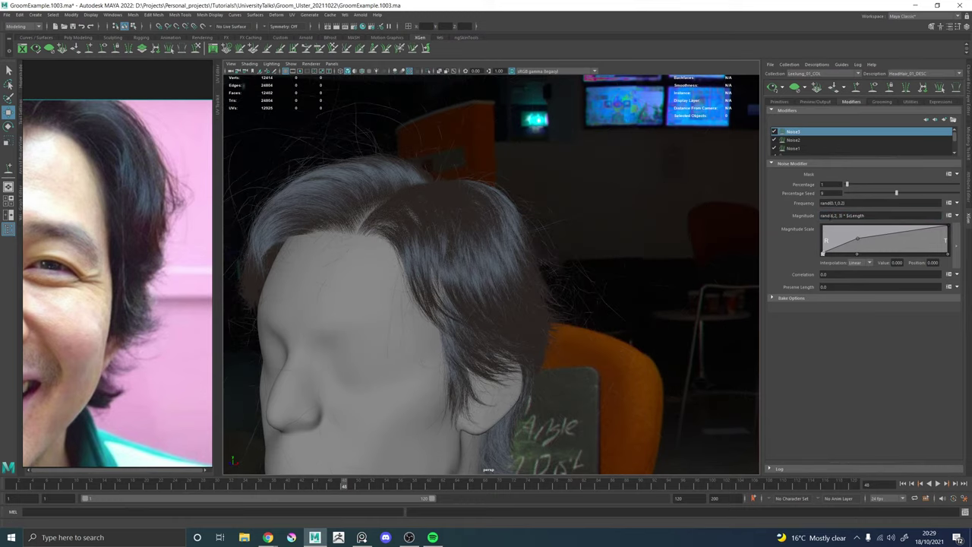
click(833, 216)
key(Return)
alt+drag(470, 229, 507, 272)
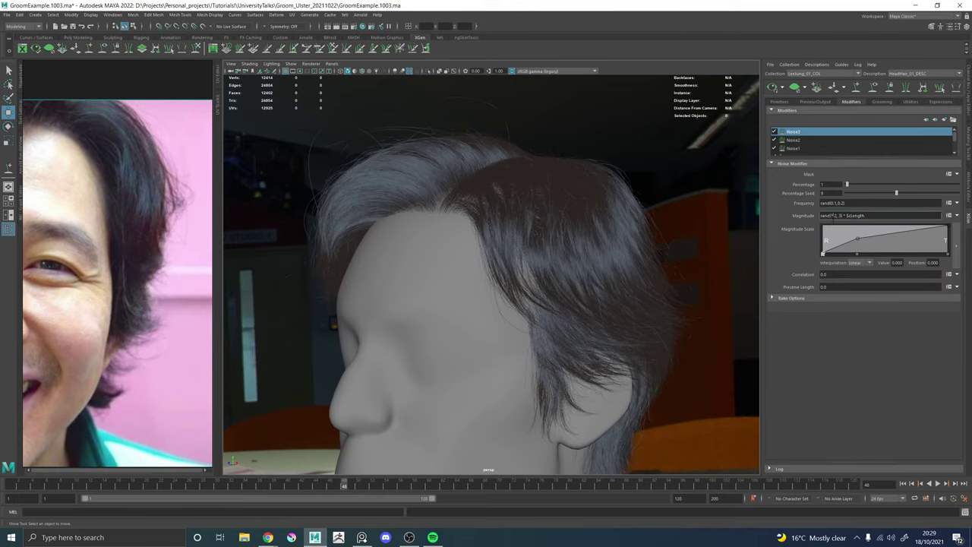
Set the third Noise modifier's magnitude expression to rand(0.5,1.5, 3) * $cLength.
text(5,)
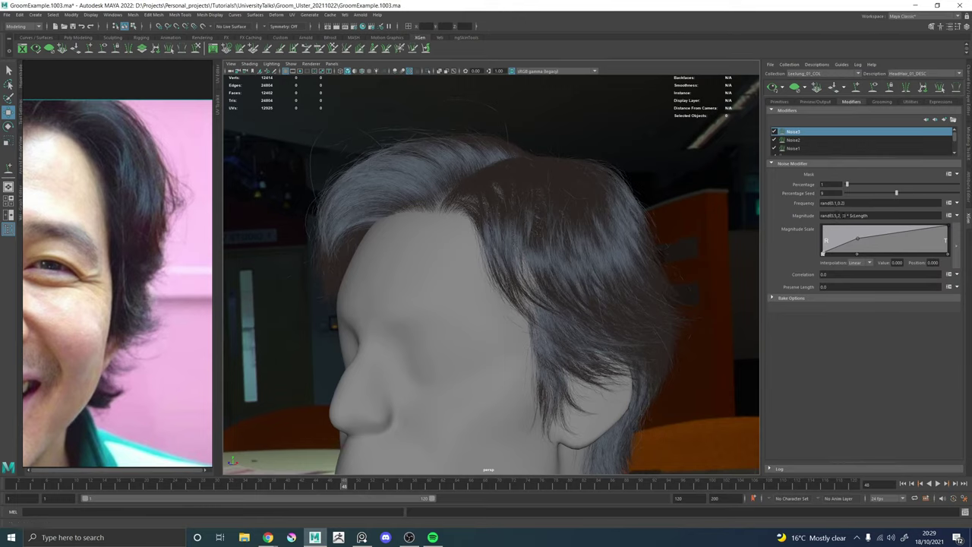
click(839, 216)
text(1.5)
key(Return)
alt+drag(583, 235, 499, 250)
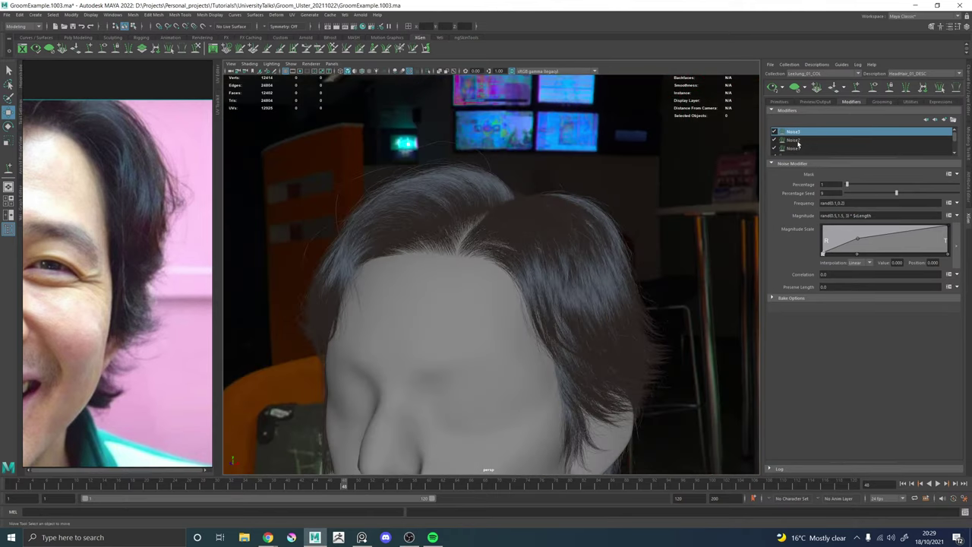
Compare the hair with and without the first Noise modifier, and set its magnitude expression to rand(0,0.5).
click(774, 148)
alt+drag(365, 219, 450, 222)
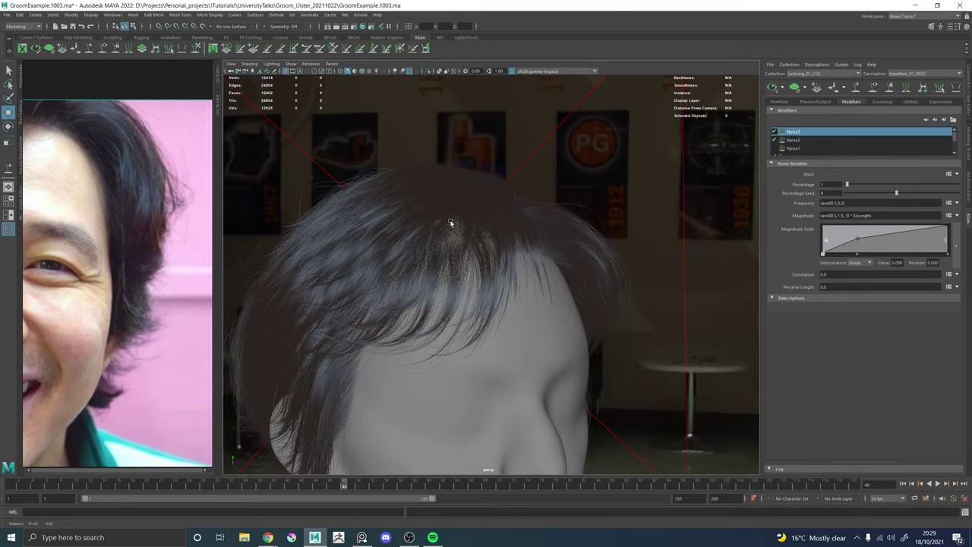
click(774, 149)
click(792, 148)
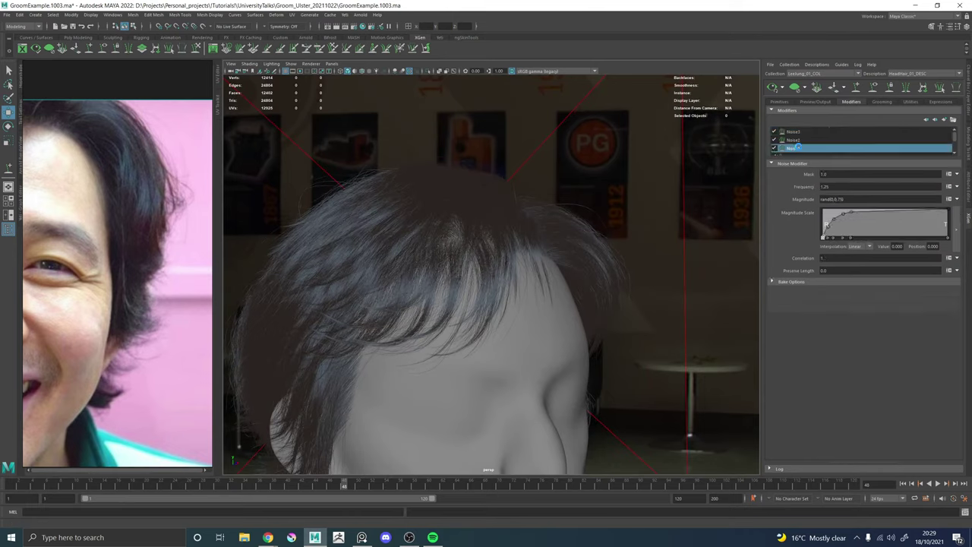
click(841, 199)
key(Return)
alt+drag(542, 268, 585, 249)
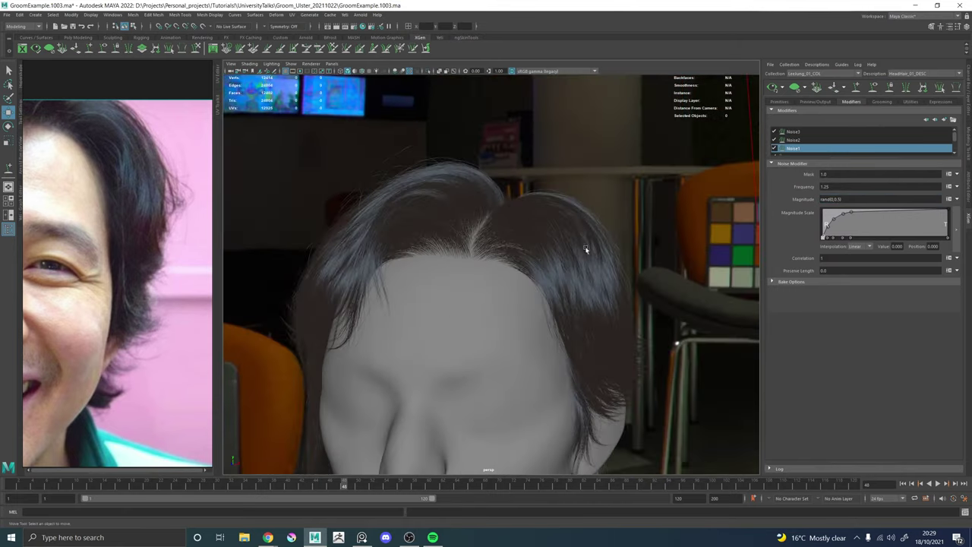
Try replacing the third Noise modifier's frequency expression with a constant 0.15.
click(794, 132)
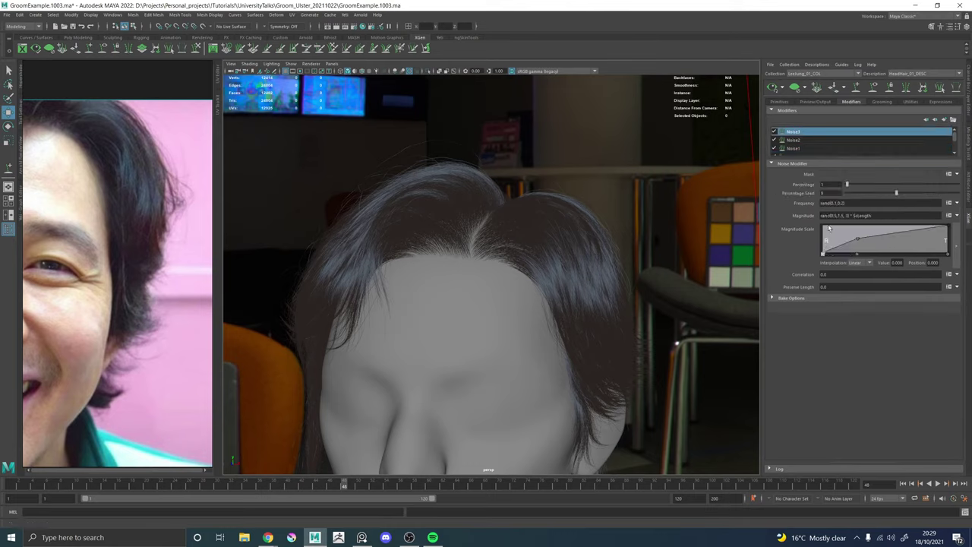
drag(844, 203, 794, 208)
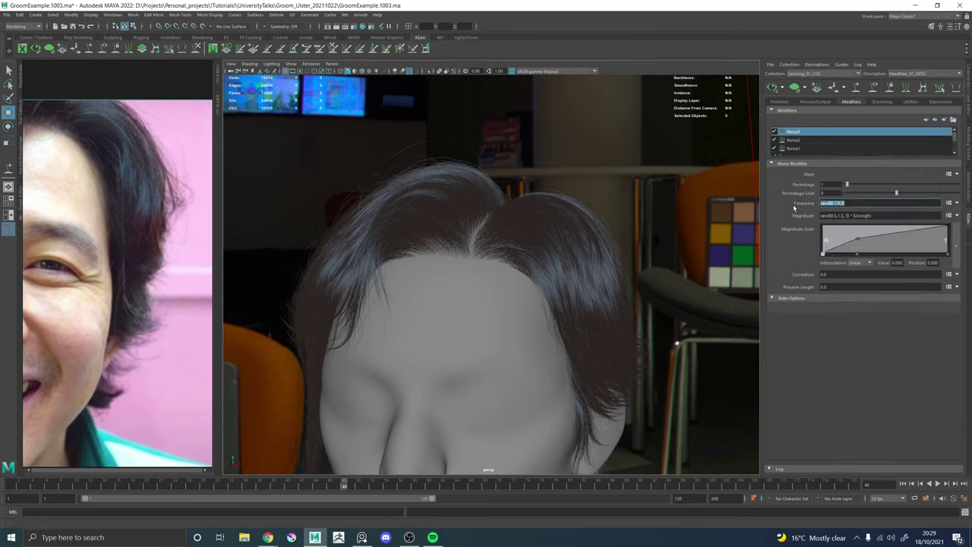
text(0.15)
key(Return)
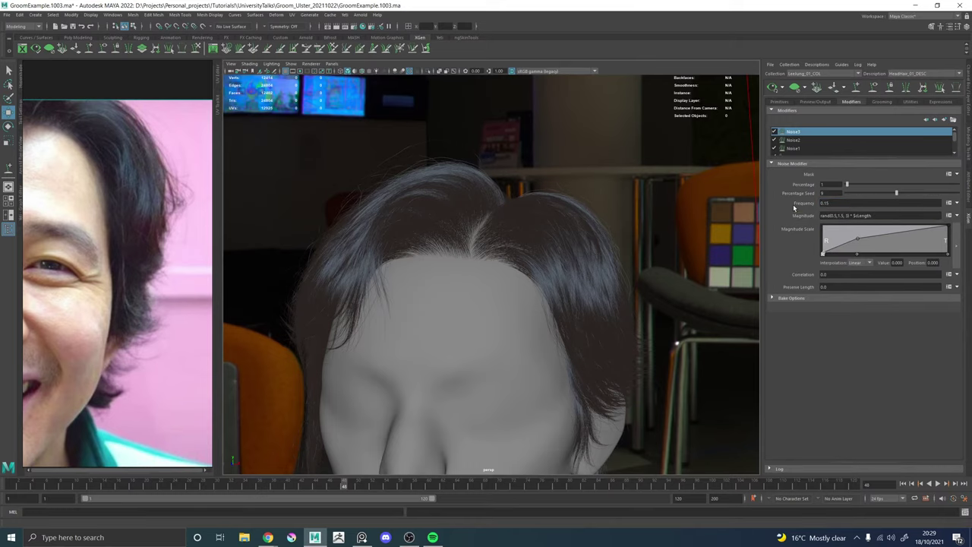
alt+drag(512, 206, 754, 170)
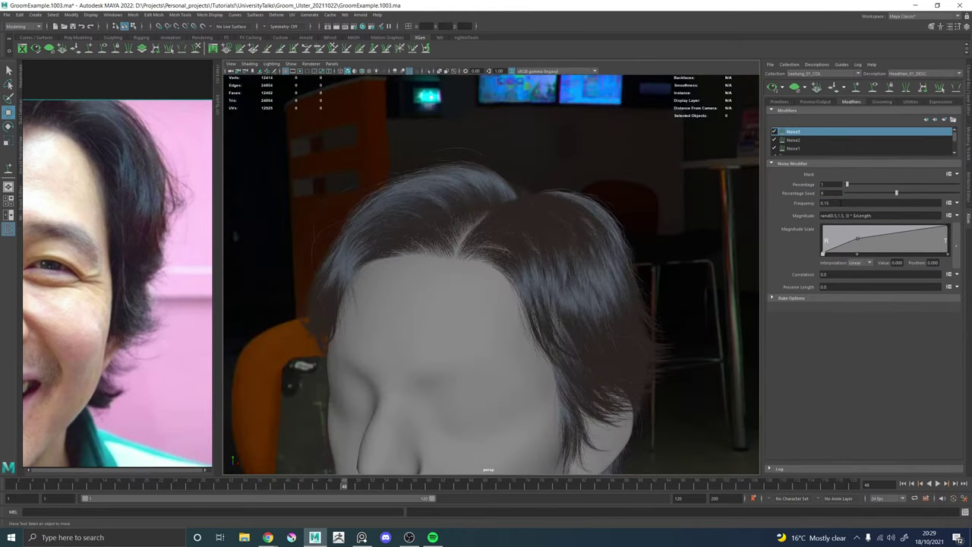
Try a frequency of 1 on the third Noise modifier and settle on 0.2.
double_click(827, 200)
text(1)
key(Return)
double_click(833, 203)
text(0.2)
key(Return)
alt+drag(521, 195, 410, 237)
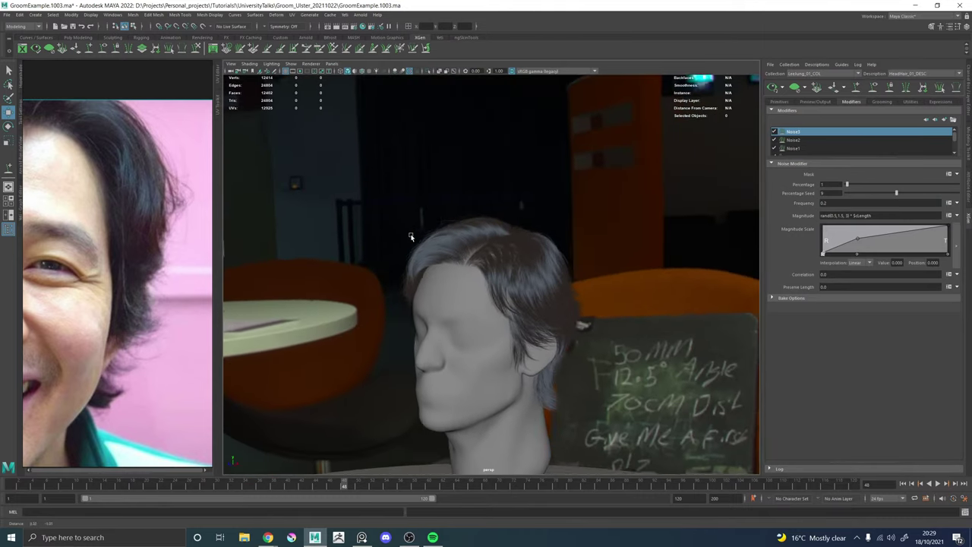
Examine the flyaways and fringe shape from several angles and compare them with the reference photos.
alt+right_drag(411, 237, 626, 353)
mouse_move(499, 265)
alt+mouse_down()
mouse_move(504, 238)
mouse_move(588, 231)
mouse_move(482, 228)
mouse_move(581, 329)
mouse_move(518, 328)
mouse_move(570, 329)
mouse_move(582, 318)
mouse_move(504, 341)
mouse_move(612, 327)
mouse_move(599, 325)
alt+mouse_up()
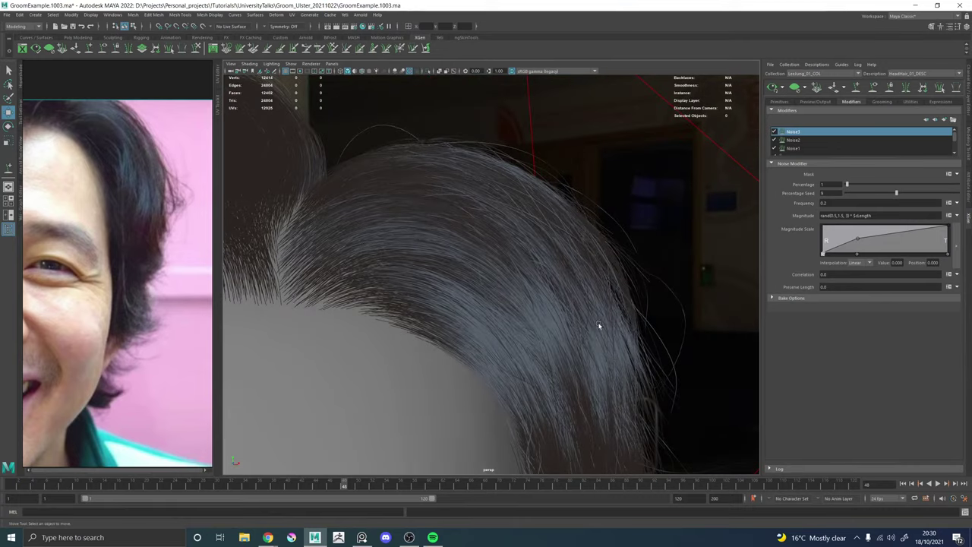
alt+drag(481, 202, 418, 282)
alt+right_drag(418, 282, 319, 306)
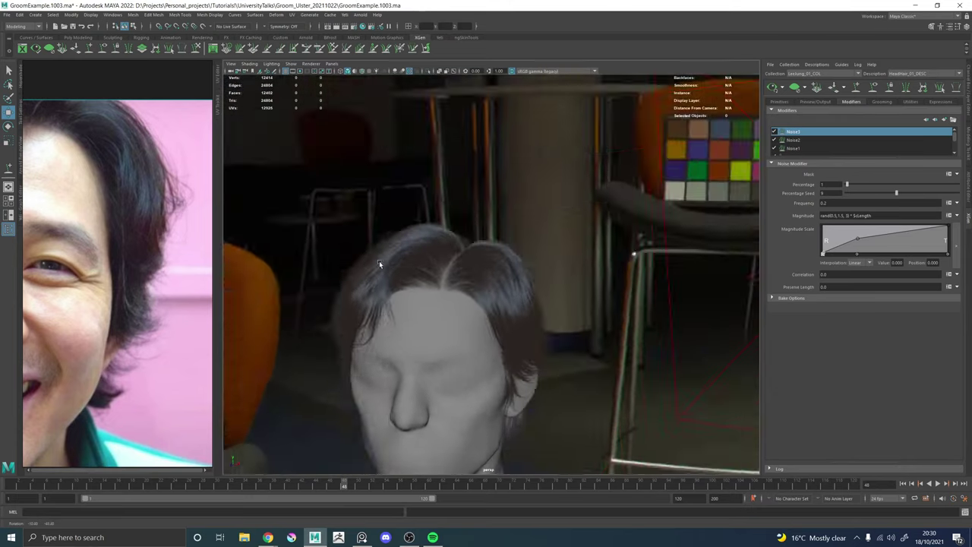
alt+right_drag(410, 211, 509, 282)
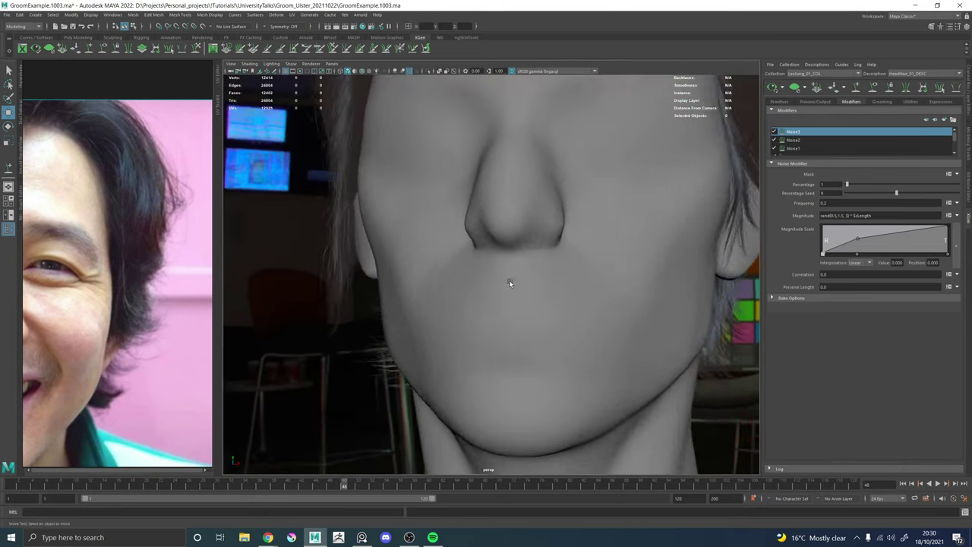
alt+drag(510, 282, 479, 297)
scroll(512, 294, down, 3)
alt+right_drag(587, 292, 525, 271)
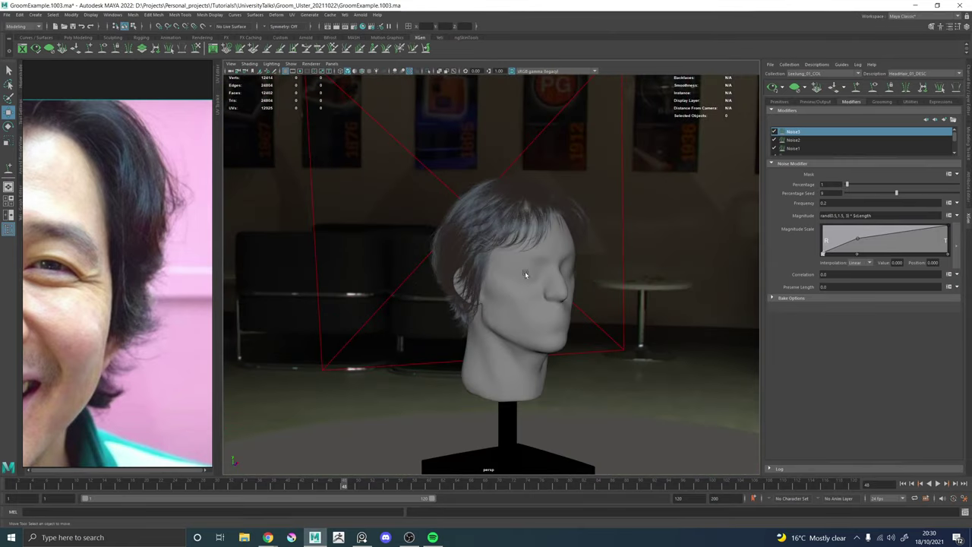
alt+drag(524, 271, 454, 266)
middle_drag(73, 163, 199, 233)
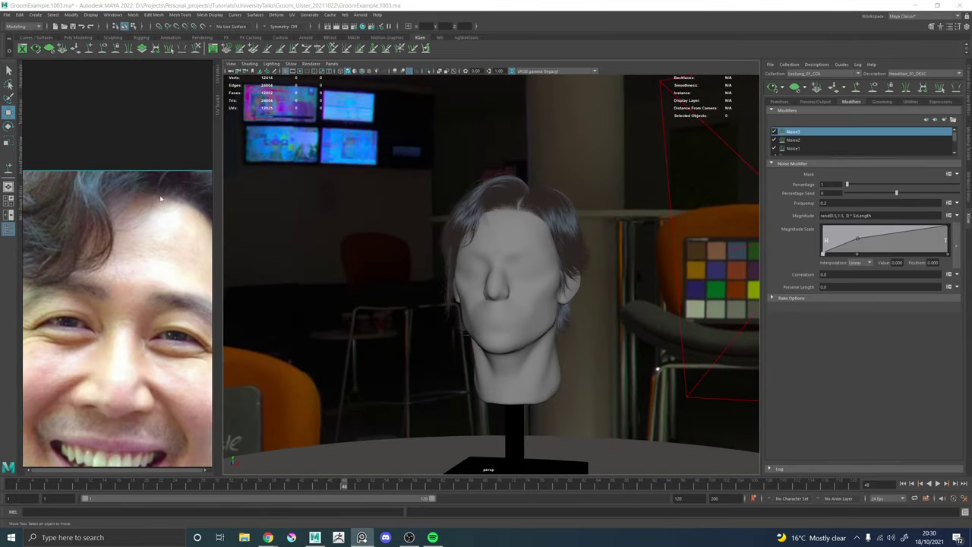
alt+drag(530, 211, 460, 220)
alt+right_drag(460, 220, 530, 278)
alt+drag(530, 278, 443, 289)
alt+right_drag(443, 288, 578, 320)
alt+drag(579, 320, 494, 201)
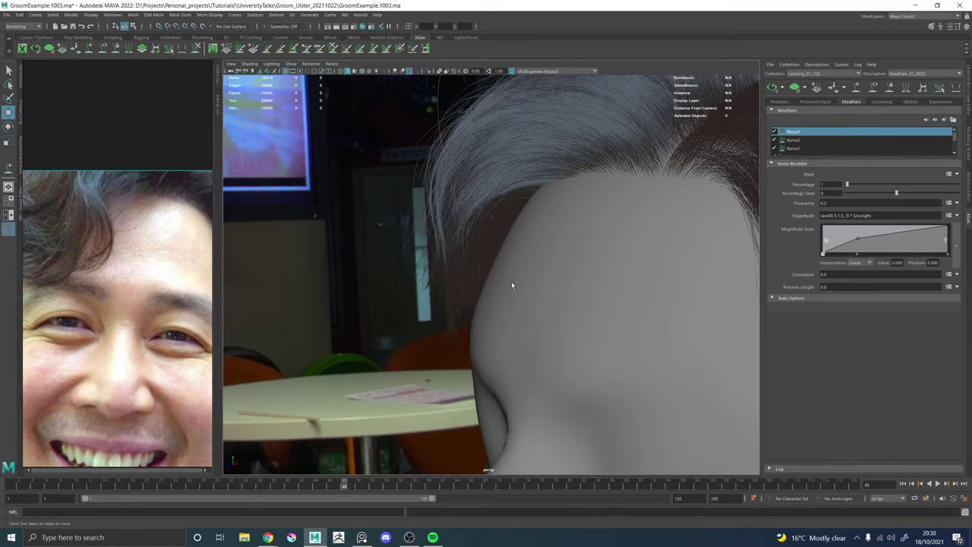
alt+drag(512, 285, 606, 238)
Display the head hair guides and select the guide falling over the forehead, comparing its shape with the reference photos.
click(874, 87)
click(791, 91)
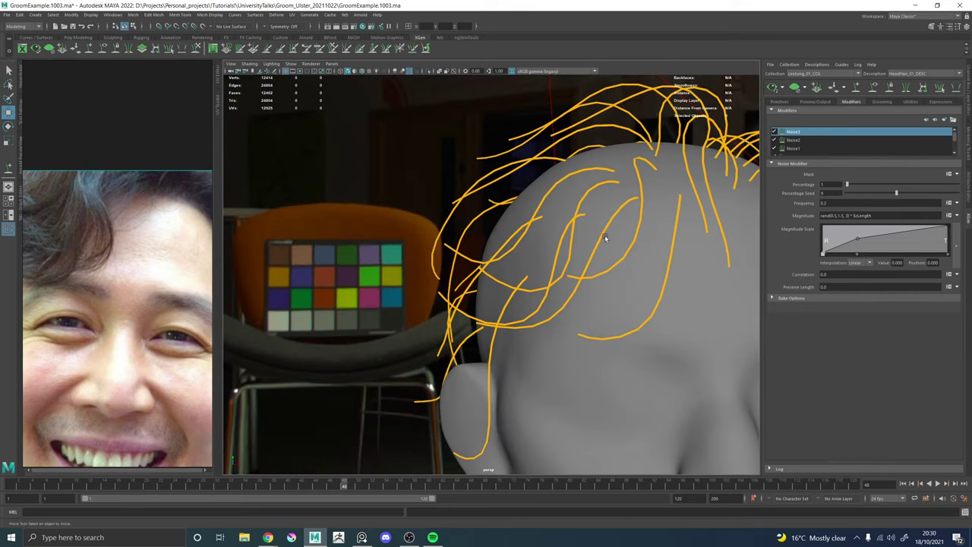
click(659, 265)
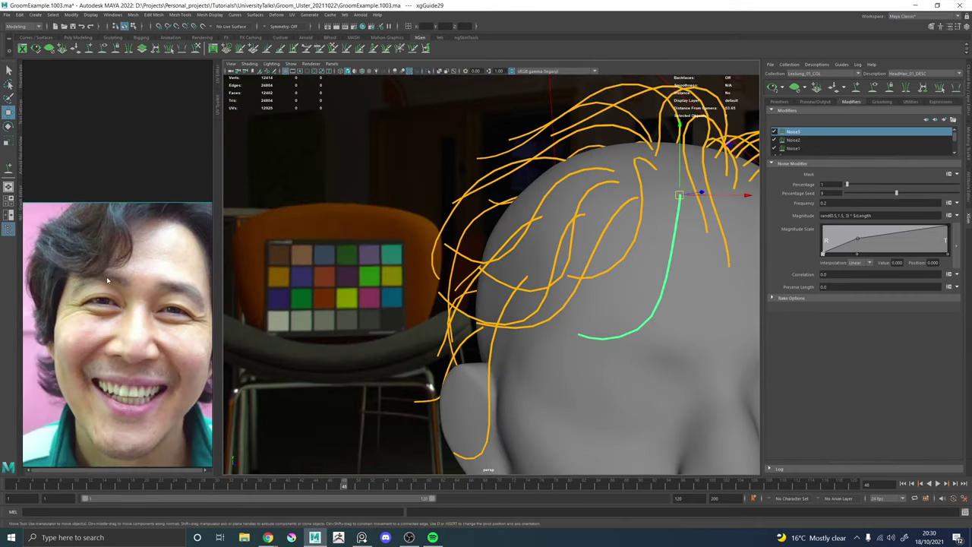
alt+drag(556, 291, 629, 226)
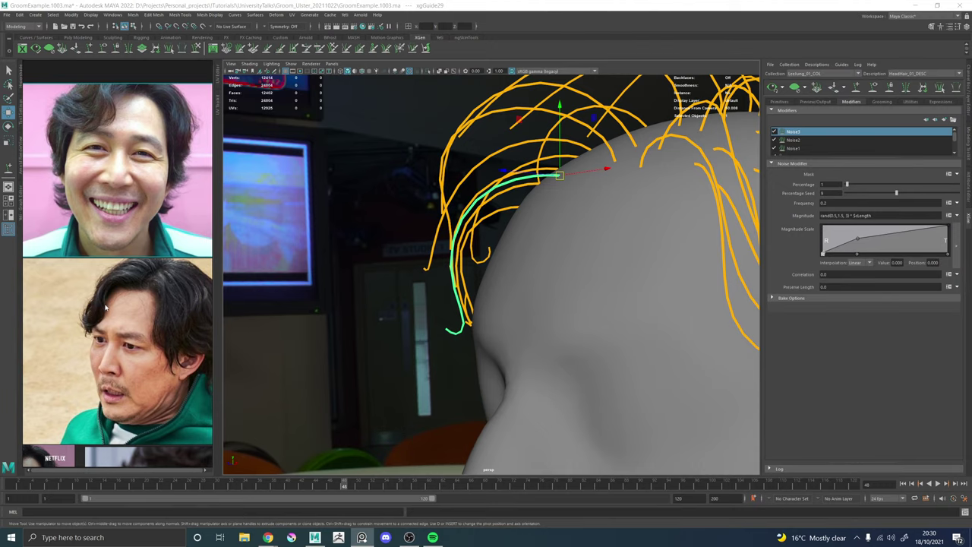
mouse_move(418, 274)
alt+mouse_down()
mouse_move(403, 278)
mouse_move(429, 274)
alt+mouse_up()
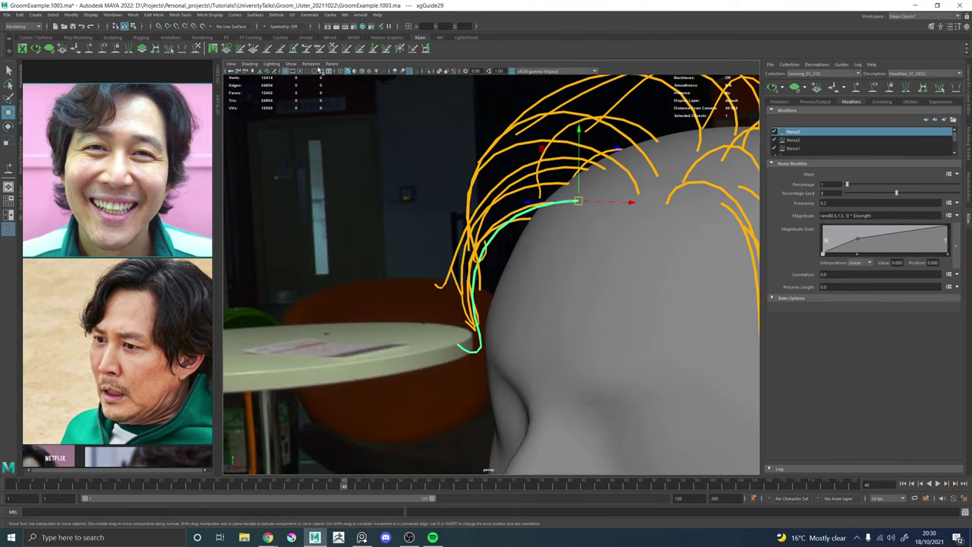
Sculpt the guides hanging over the forehead with the Sculpt Guides tool to reshape the fringe.
click(211, 49)
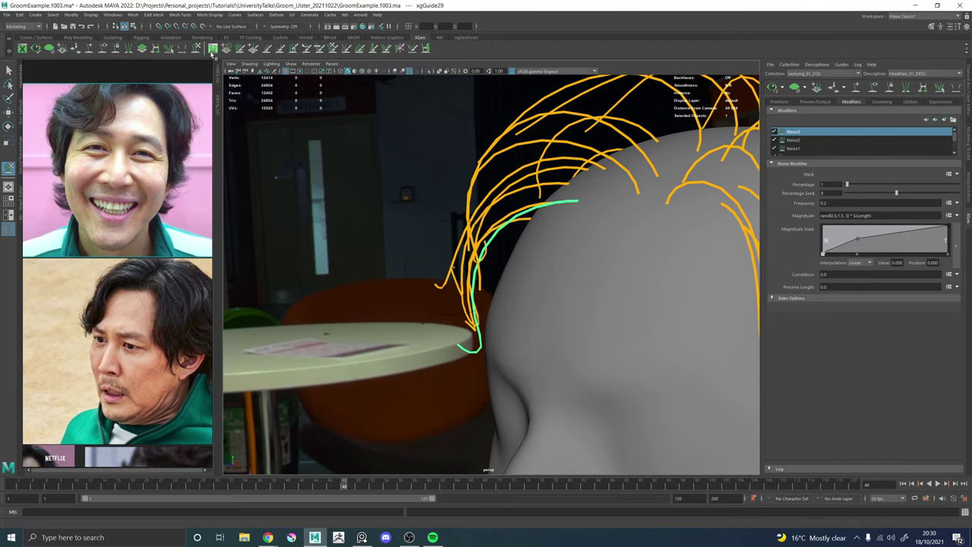
scroll(457, 286, down, 3)
mouse_move(486, 290)
alt+mouse_down()
mouse_move(457, 285)
mouse_move(472, 311)
mouse_move(436, 289)
mouse_move(479, 327)
mouse_move(569, 319)
mouse_move(553, 336)
mouse_move(564, 310)
mouse_move(519, 296)
mouse_move(492, 305)
mouse_move(485, 274)
alt+mouse_up()
key(w)
click(544, 302)
key(y)
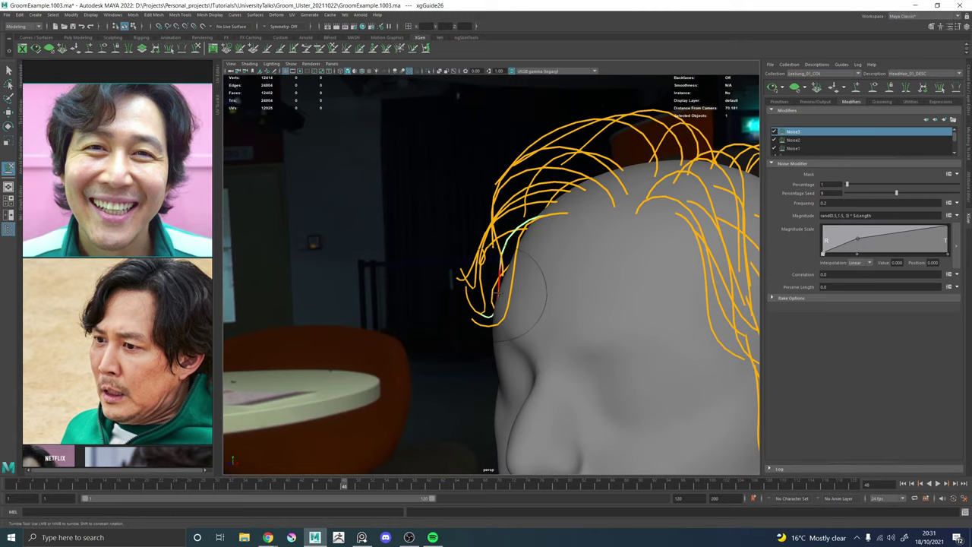
Select the neighbouring fringe guide with Sculpt Guides ready and examine its curve from the side and from above.
alt+drag(498, 294, 560, 339)
key(w)
click(536, 297)
key(y)
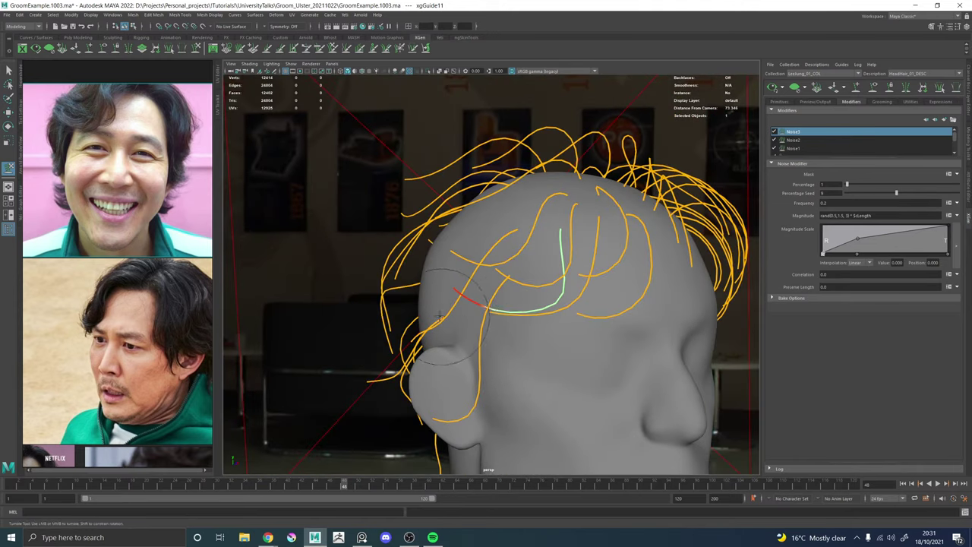
mouse_move(438, 264)
alt+mouse_down()
mouse_move(463, 276)
mouse_move(460, 288)
mouse_move(436, 290)
mouse_move(445, 337)
alt+mouse_up()
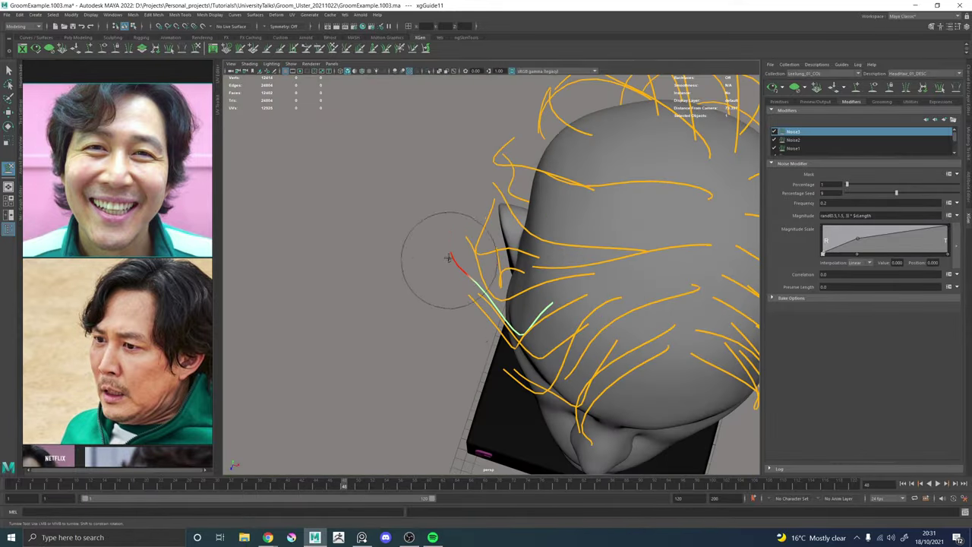
alt+drag(463, 256, 494, 228)
key(w)
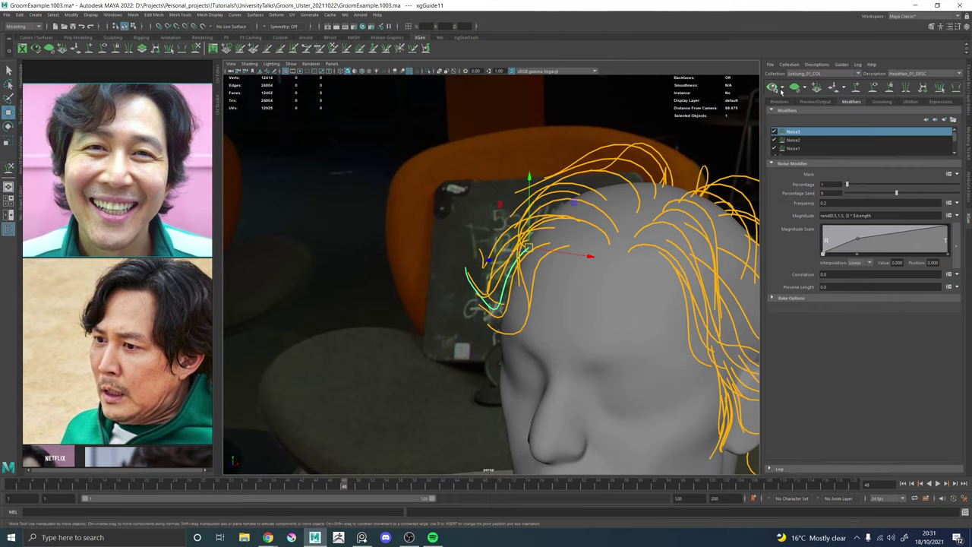
Update the head hair preview and examine the fringe, hairline and parting up close with the guides overlaid.
click(774, 86)
mouse_move(592, 264)
alt+mouse_down()
mouse_move(575, 251)
mouse_move(495, 292)
mouse_move(290, 205)
alt+mouse_up()
alt+drag(393, 203, 455, 278)
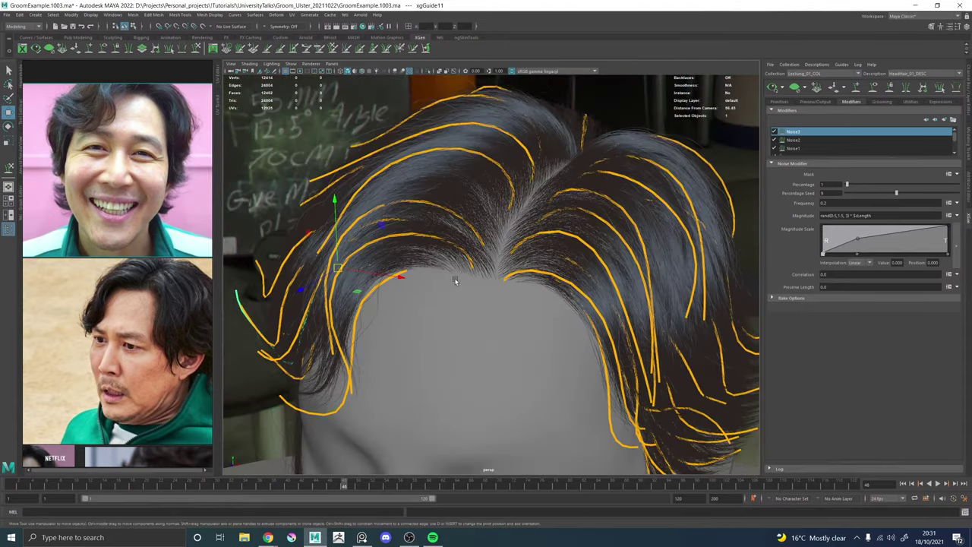
click(778, 101)
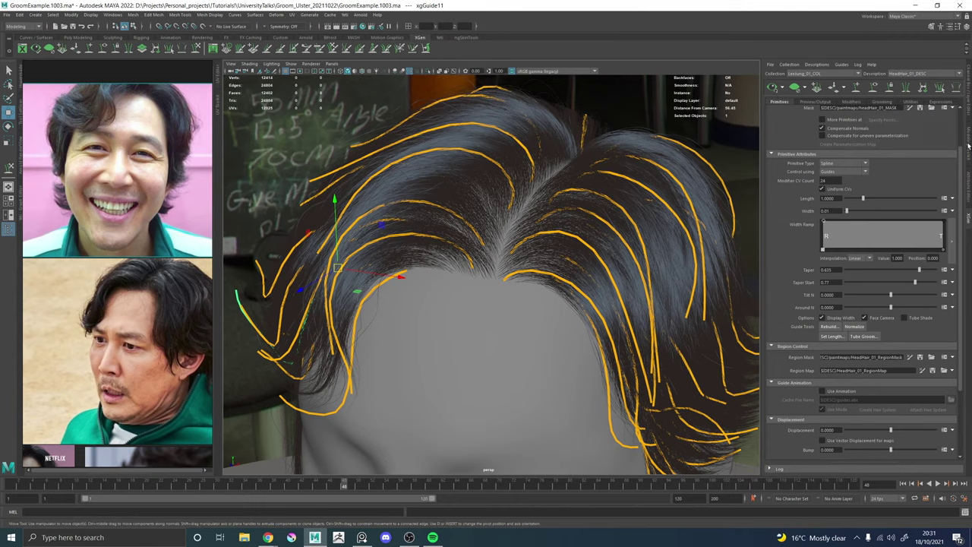
click(968, 144)
click(968, 217)
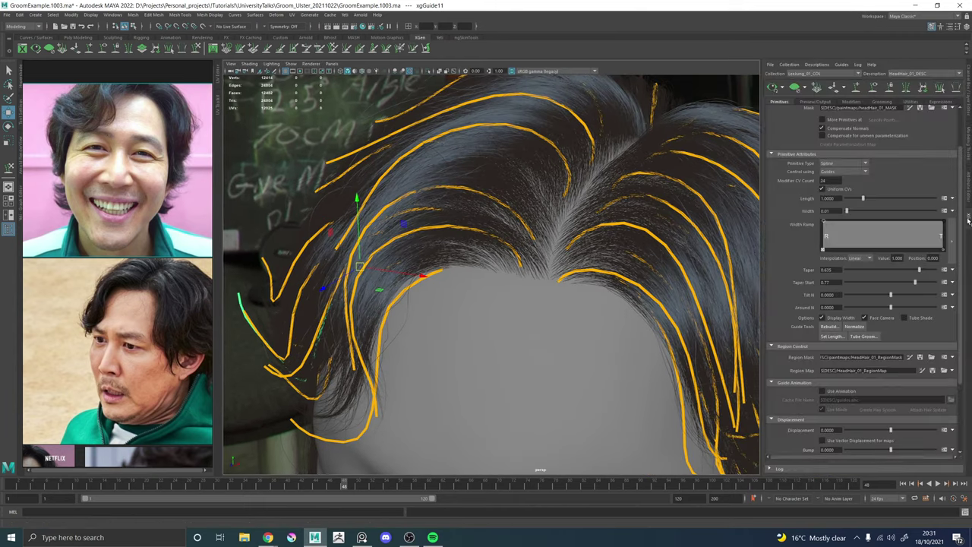
alt+drag(585, 278, 581, 265)
alt+right_drag(580, 264, 661, 281)
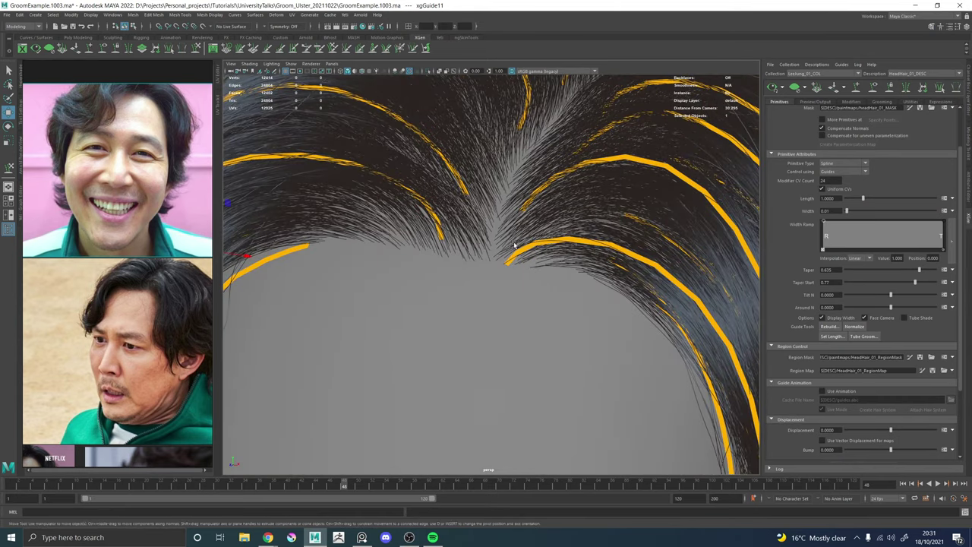
alt+right_drag(515, 246, 455, 267)
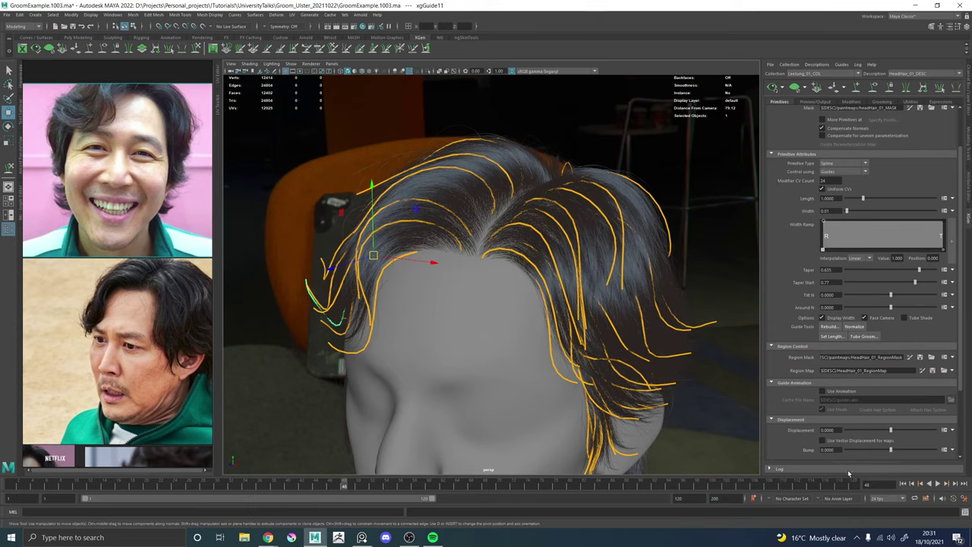
Read the preview render messages in the XGen log and review the description's generator and primitive attributes.
click(778, 470)
scroll(794, 408, down, 1)
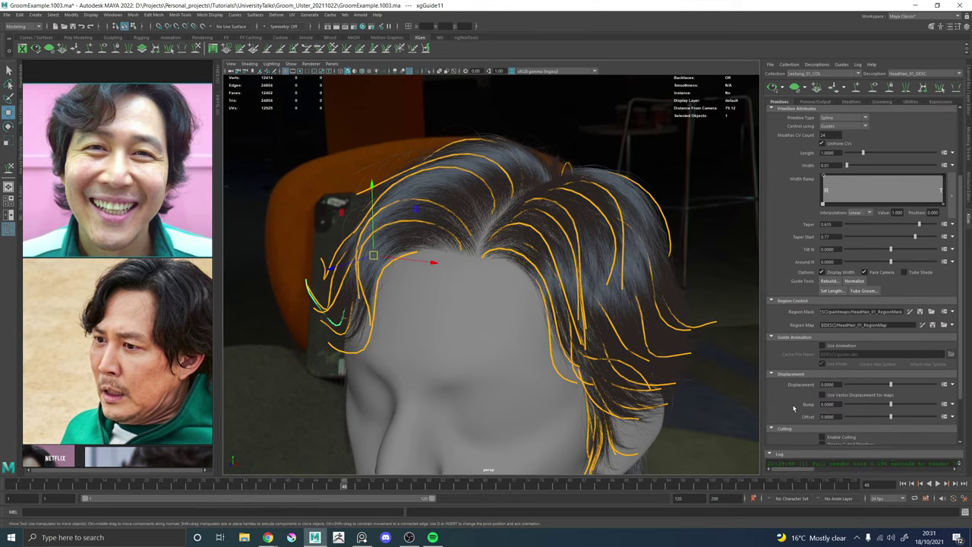
drag(878, 448, 878, 412)
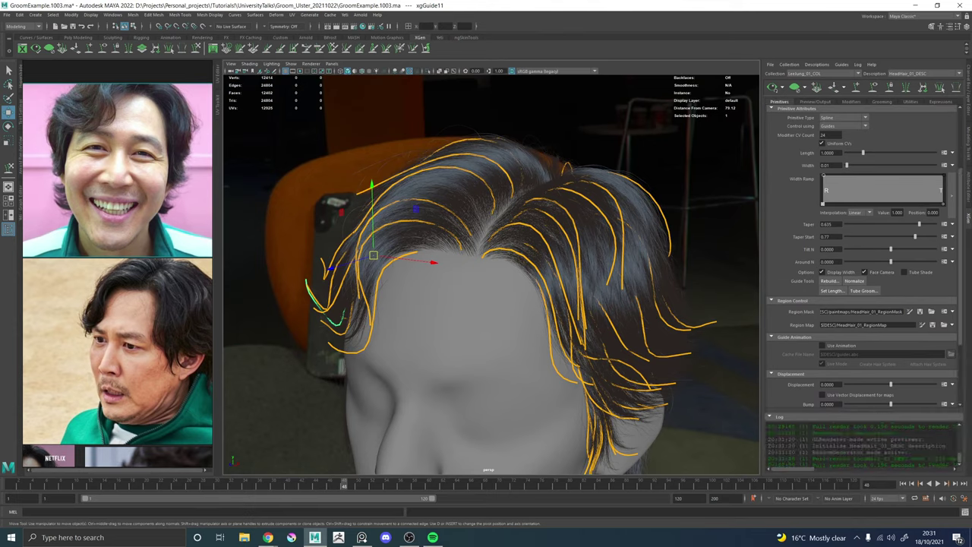
mouse_move(806, 472)
mouse_down()
mouse_move(818, 472)
mouse_move(807, 471)
mouse_up()
drag(849, 412, 852, 450)
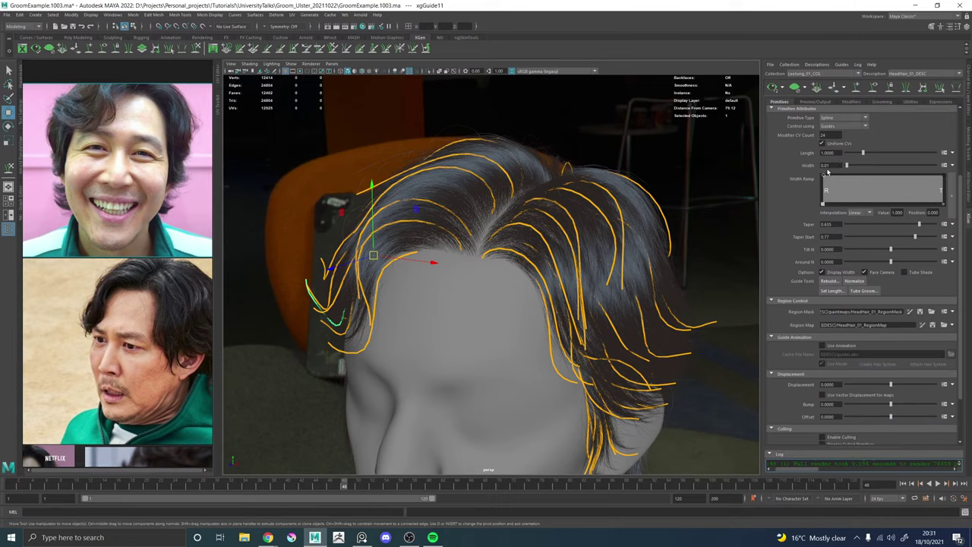
scroll(805, 129, up, 3)
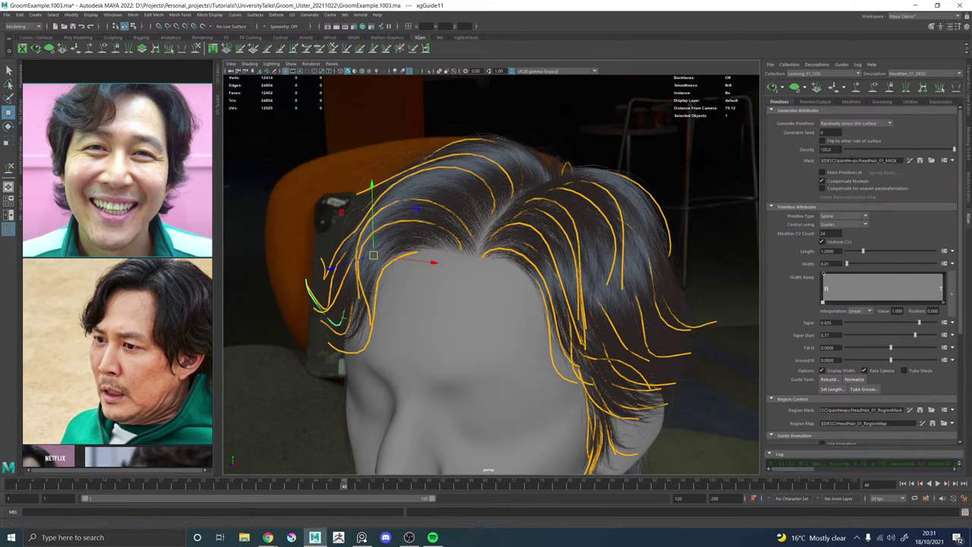
Examine the groom's overall silhouette from the front and three-quarter views at several distances against the reference photos.
alt+drag(454, 165, 489, 162)
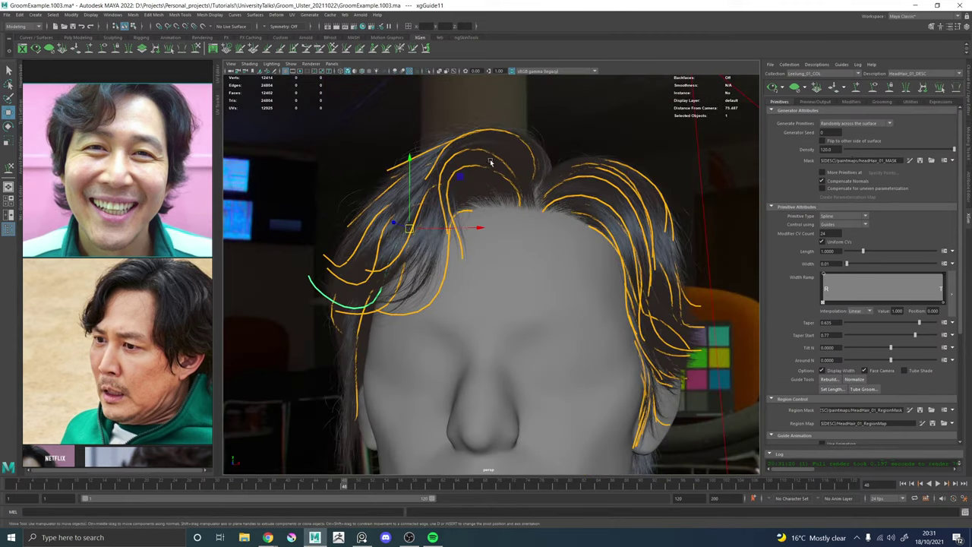
alt+drag(561, 187, 527, 202)
alt+middle_drag(527, 202, 517, 269)
alt+right_drag(517, 269, 588, 319)
alt+drag(589, 319, 576, 346)
alt+right_drag(575, 345, 482, 348)
alt+middle_drag(482, 348, 486, 274)
alt+drag(486, 275, 520, 327)
alt+right_drag(595, 330, 476, 323)
alt+drag(475, 323, 410, 247)
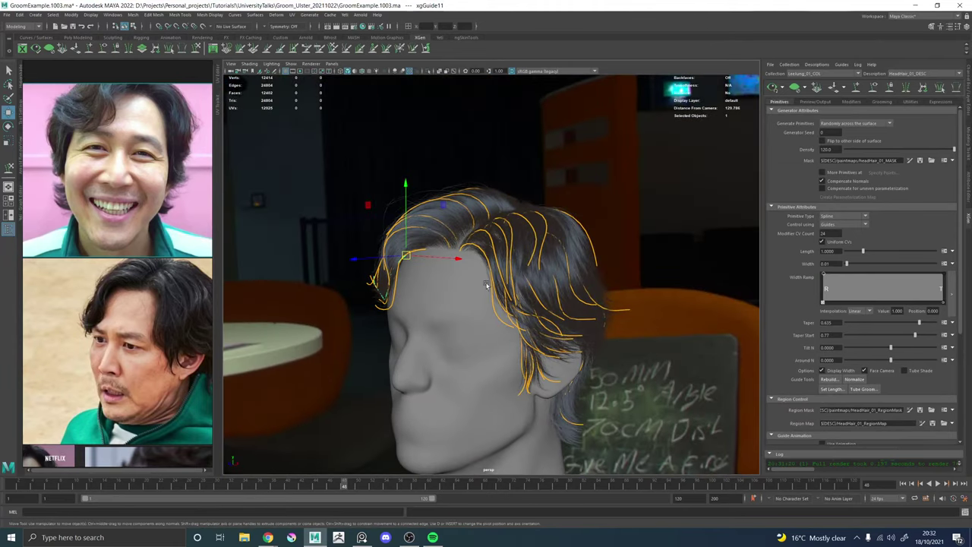
Deselect the guide, hide the guides and regenerate the preview so only the hair shows on the head.
click(507, 236)
alt+drag(506, 237, 532, 233)
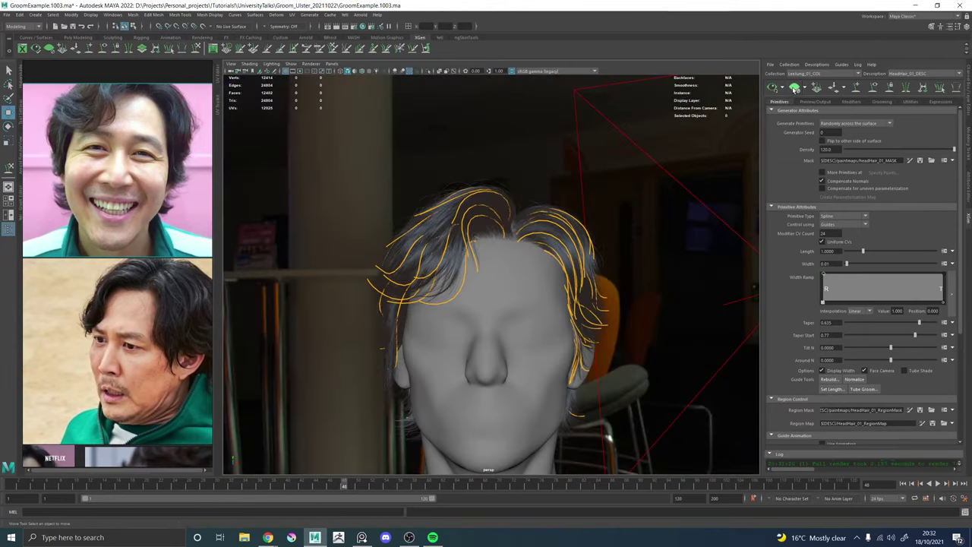
click(794, 90)
mouse_move(636, 210)
alt+mouse_down()
mouse_move(621, 210)
mouse_move(638, 215)
alt+mouse_up()
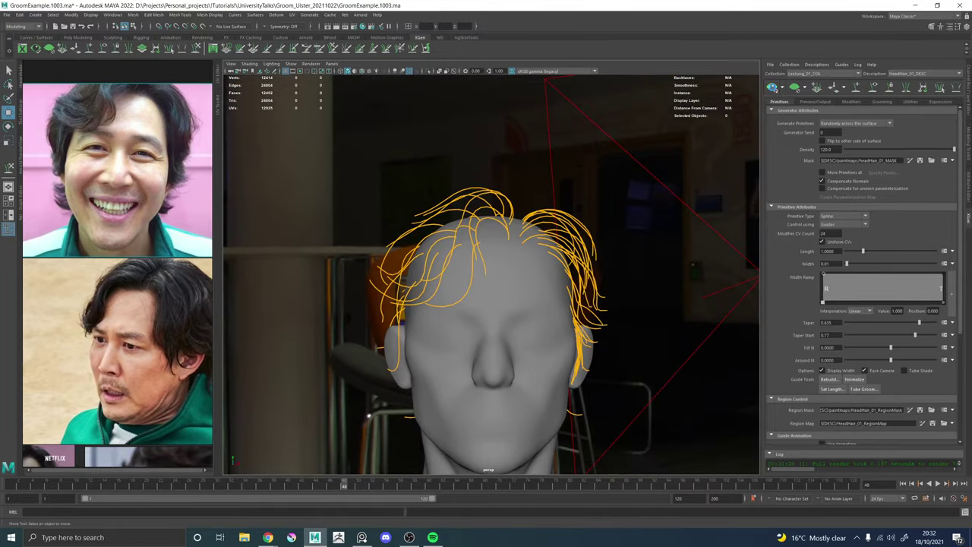
click(875, 89)
scroll(493, 218, down, 6)
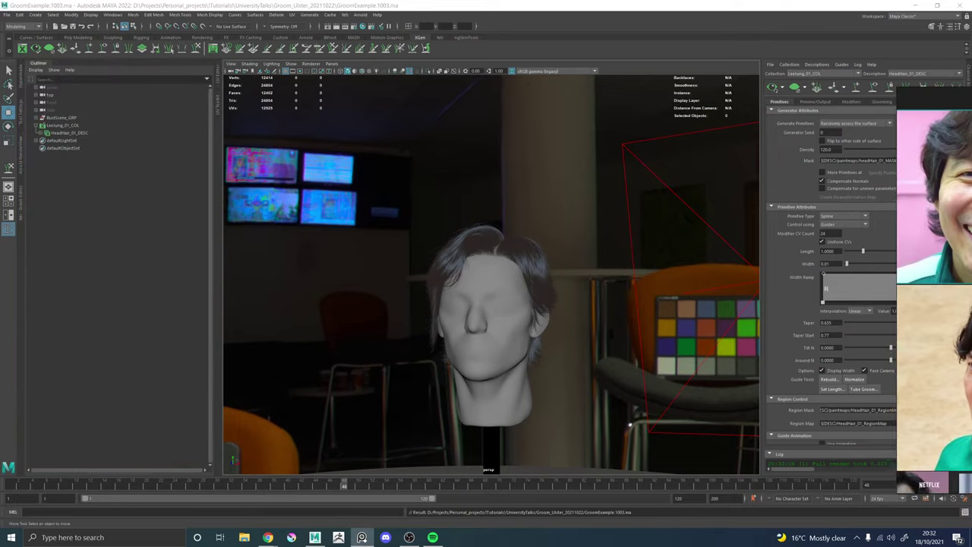
Bring up the Arnold RenderView and set its render camera to RenderCam_CloseShape.
click(22, 157)
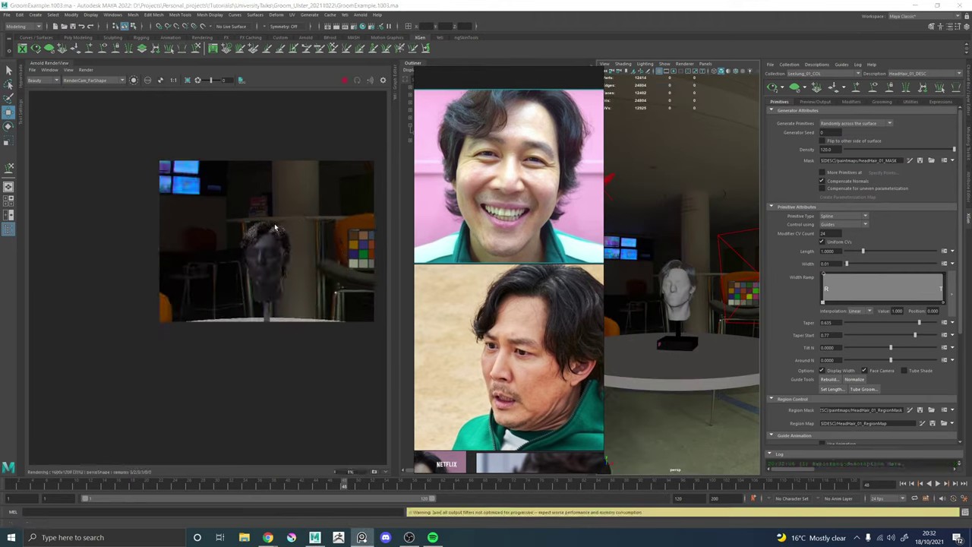
click(89, 80)
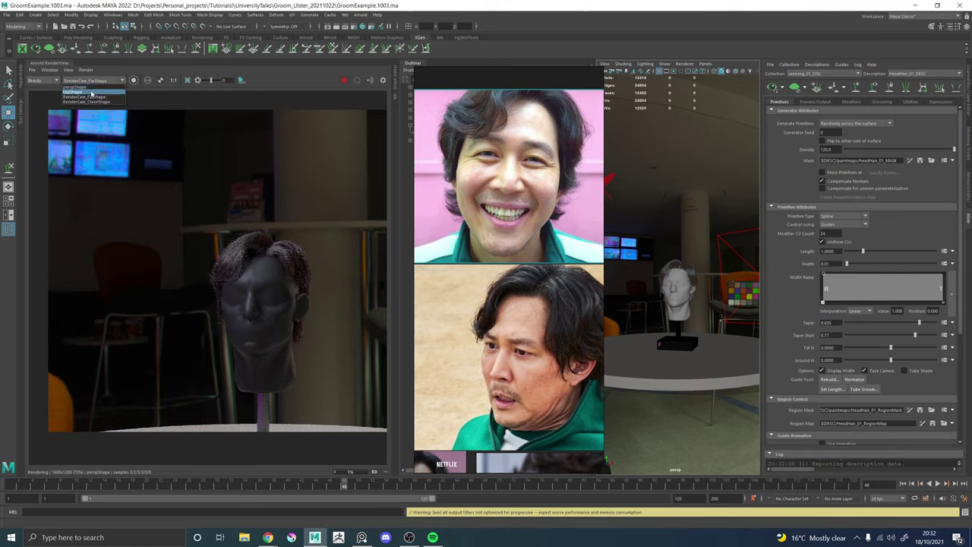
click(87, 101)
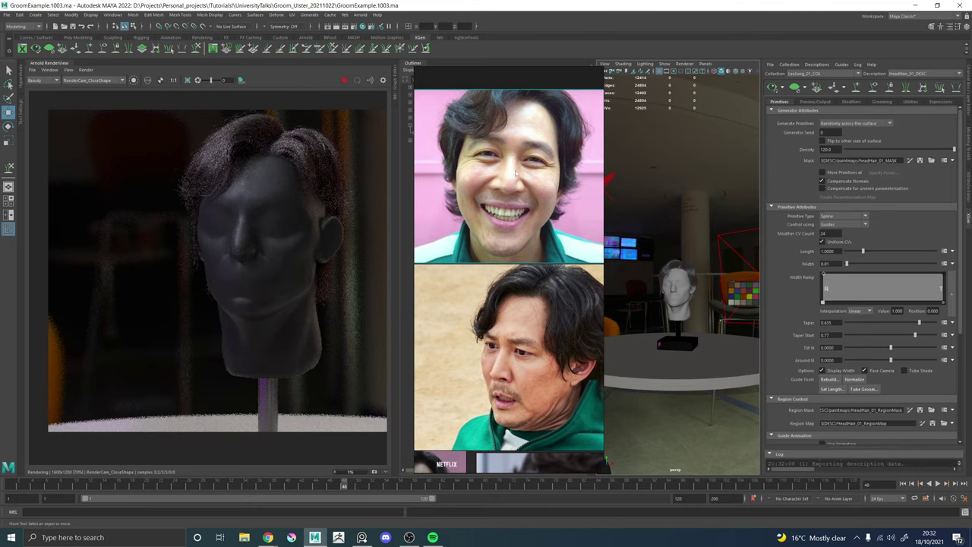
Select the aiStandardHair2 shader in the Hypershade and display its attributes for editing.
click(353, 28)
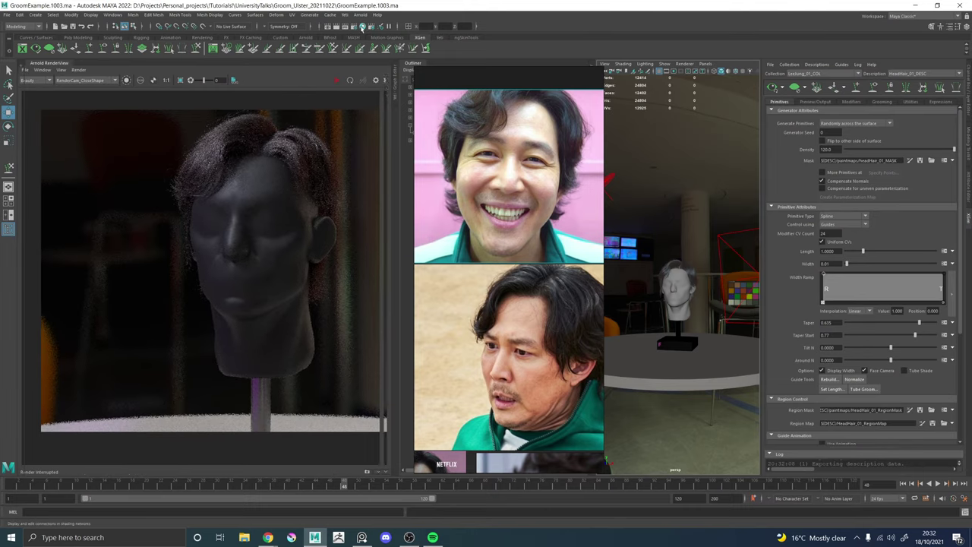
drag(89, 228, 81, 237)
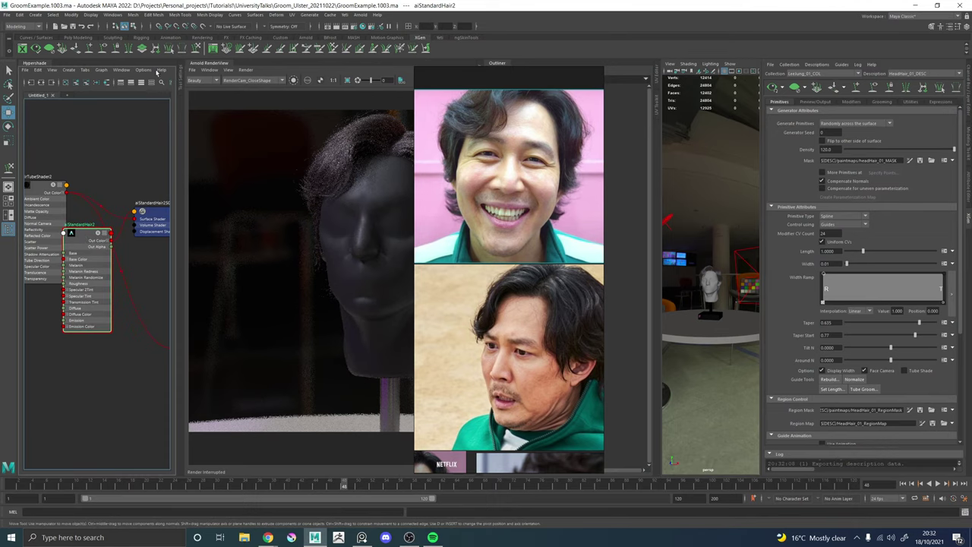
double_click(33, 64)
click(968, 189)
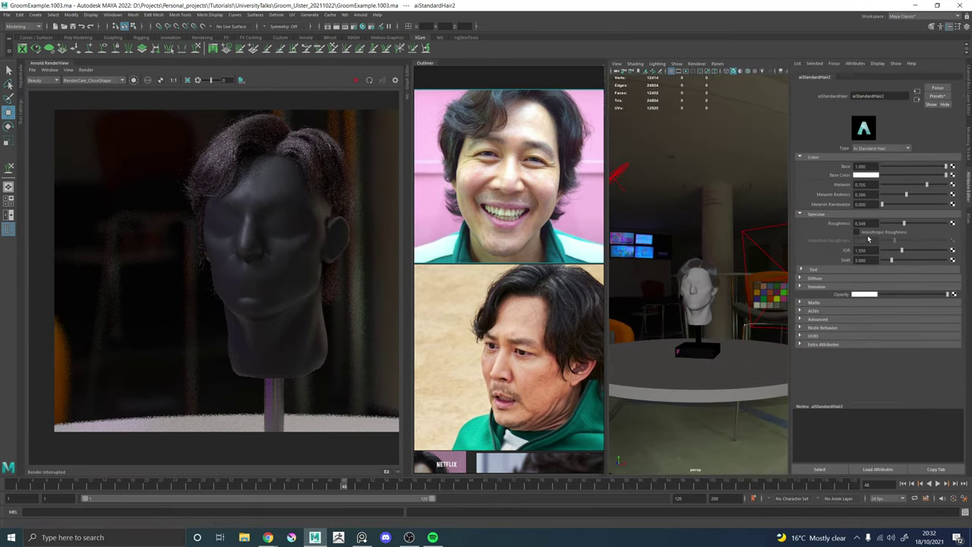
Restart the interactive render and restrict it to a crop region over the hair between the parting and the ear.
click(357, 80)
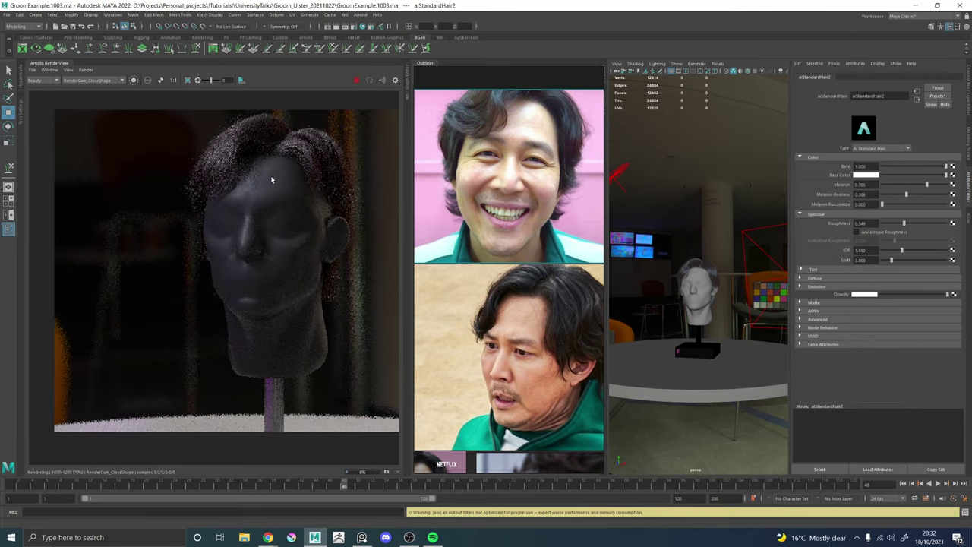
scroll(277, 202, up, 5)
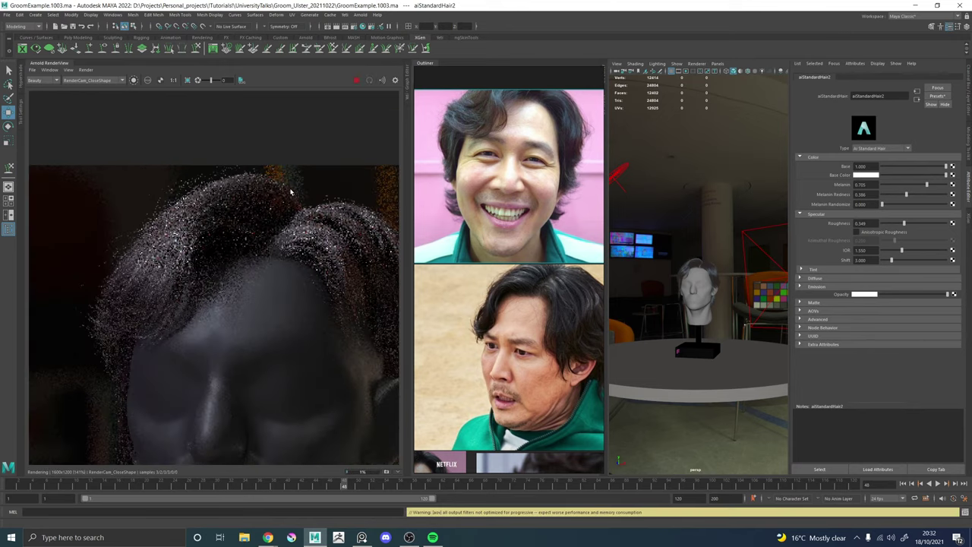
scroll(282, 209, down, 2)
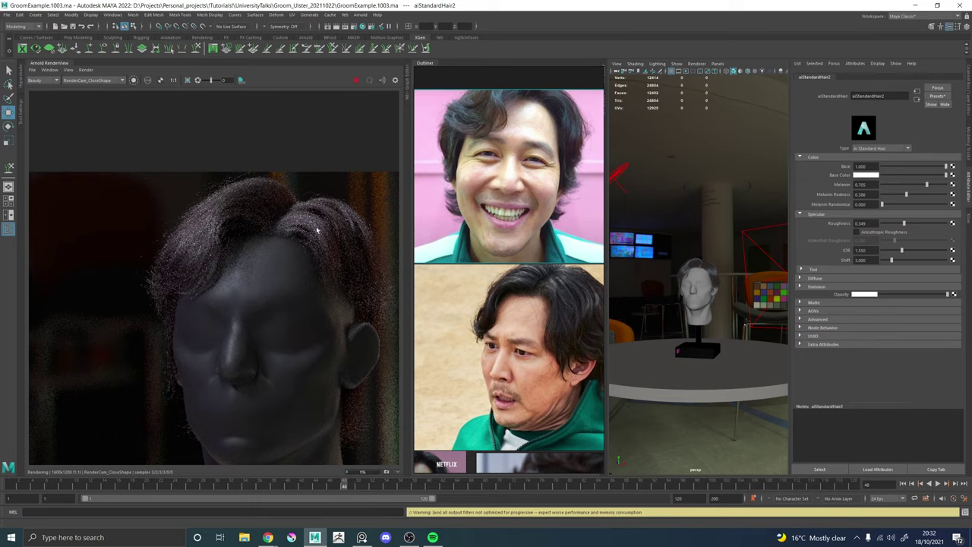
middle_drag(333, 227, 300, 233)
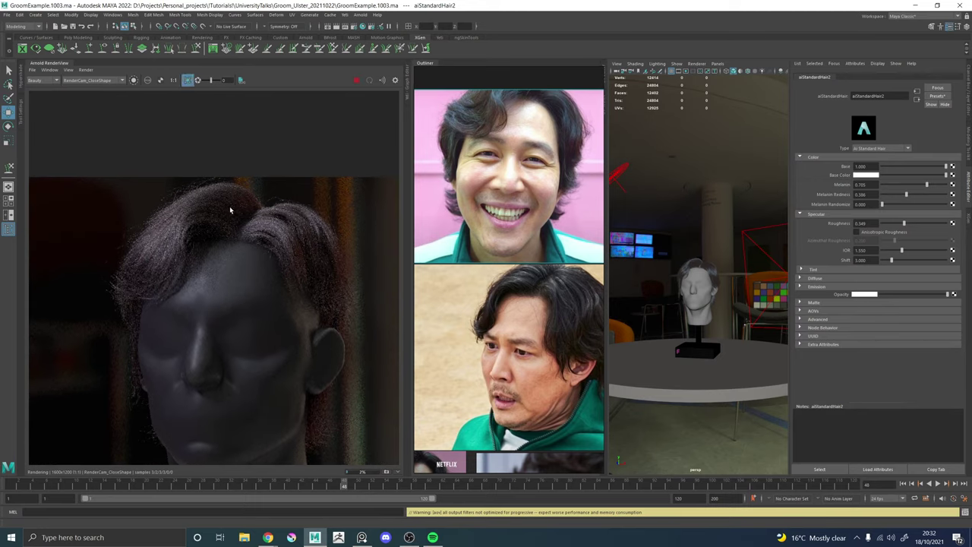
shift+drag(231, 213, 337, 287)
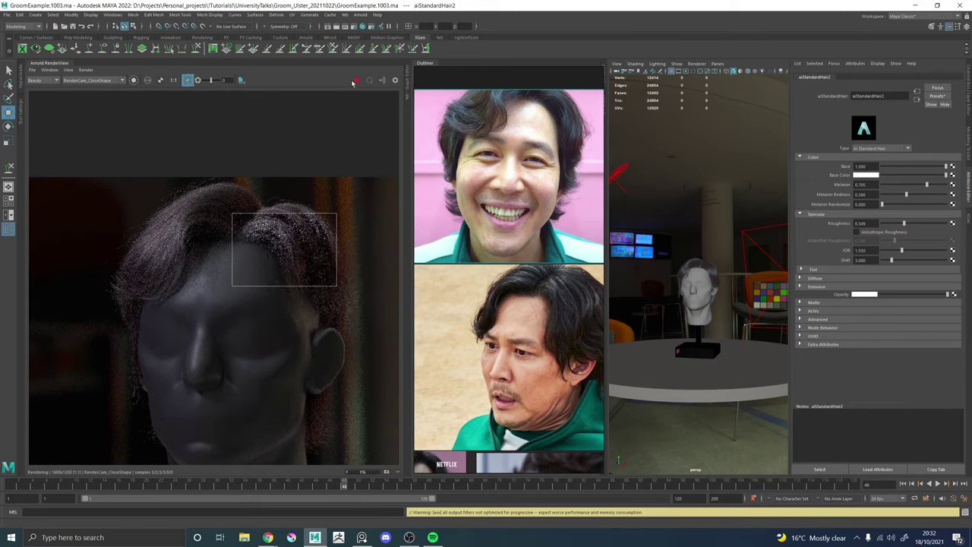
Set the hair shader's specular roughness to 0.271, try a melanin randomize of 1 and settle on 0.319.
drag(903, 223, 900, 225)
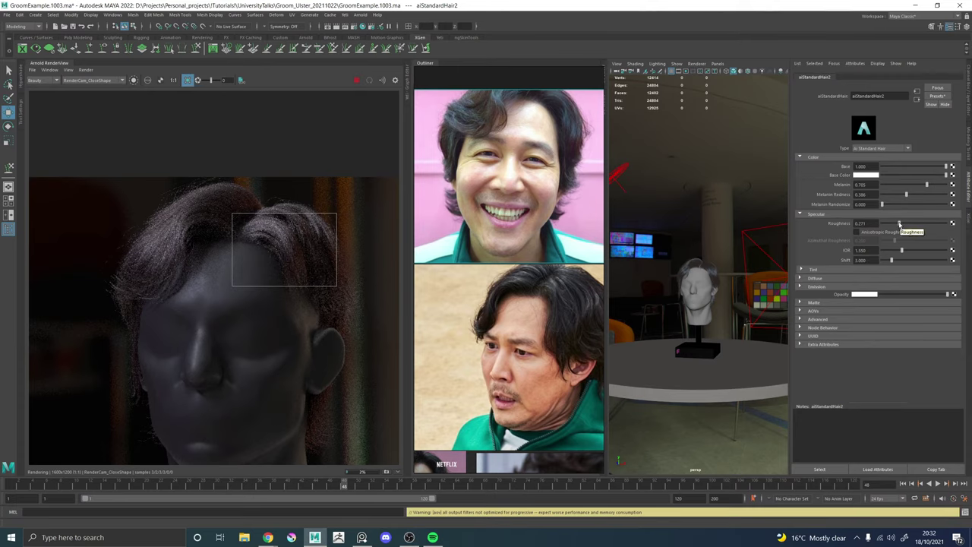
scroll(267, 219, up, 5)
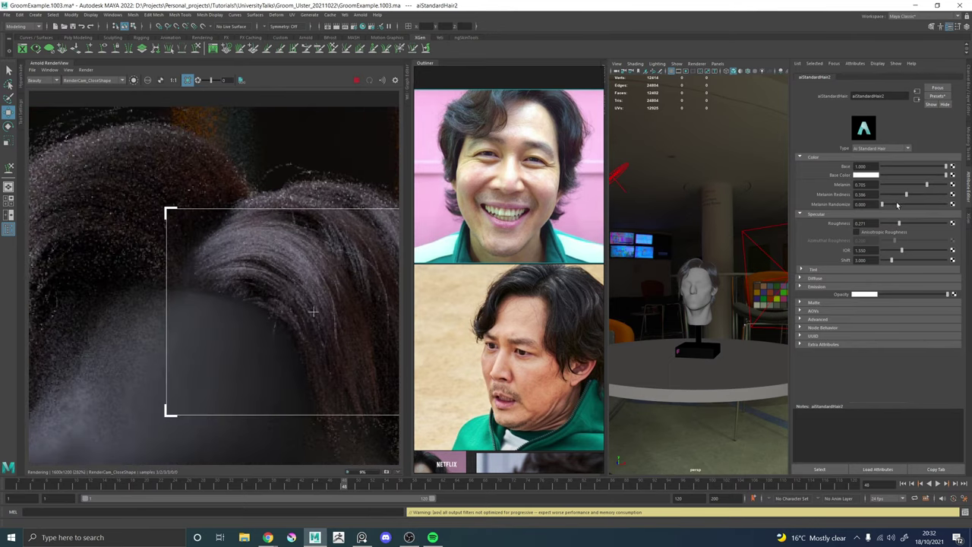
drag(897, 205, 945, 205)
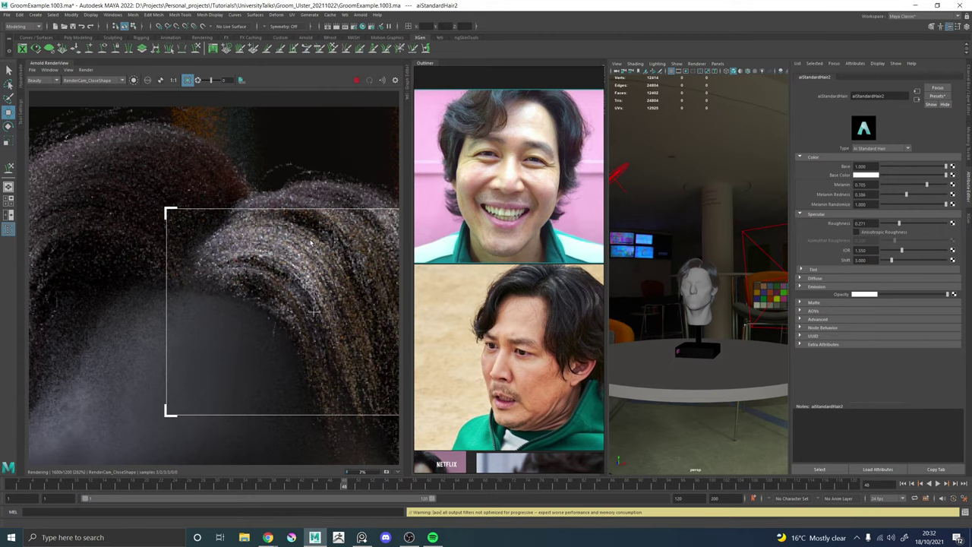
scroll(310, 249, down, 2)
scroll(333, 260, up, 2)
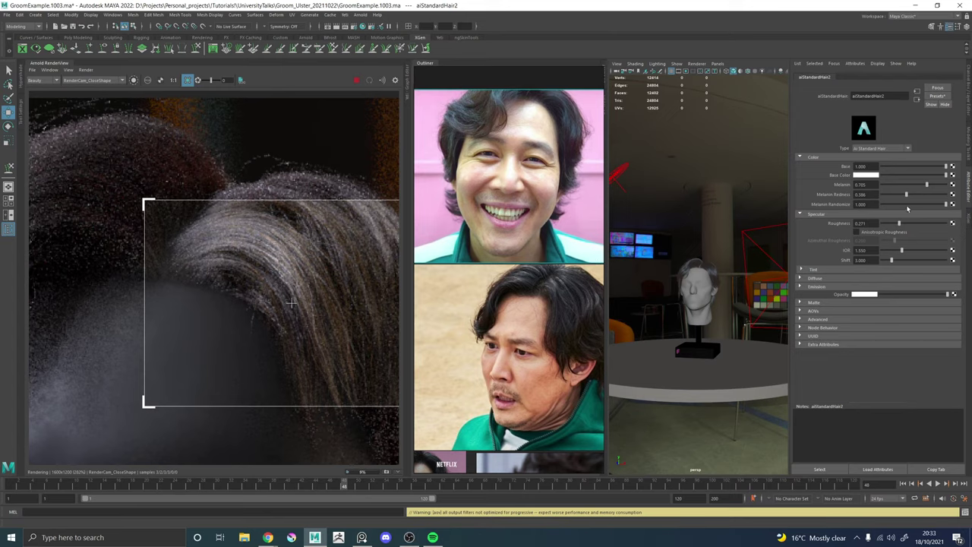
drag(902, 205, 900, 203)
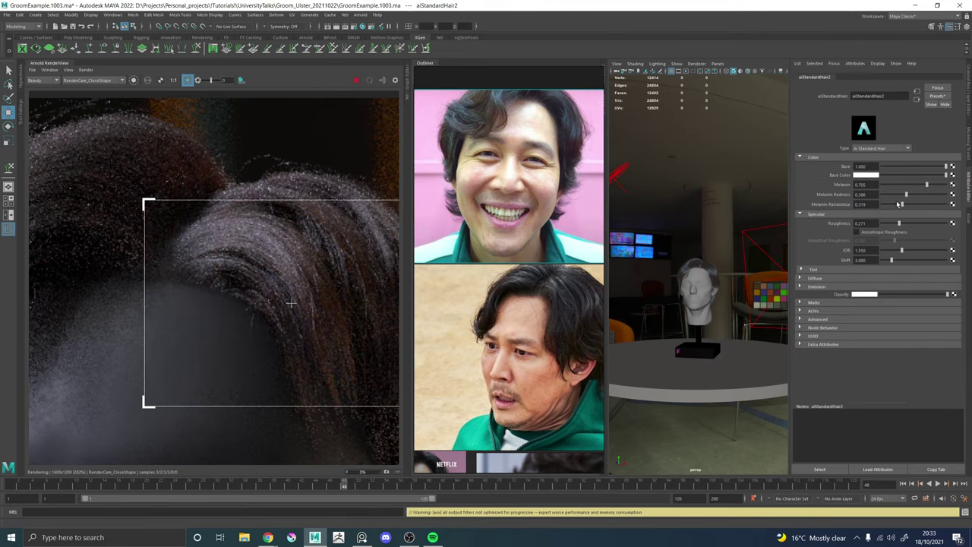
scroll(260, 258, down, 1)
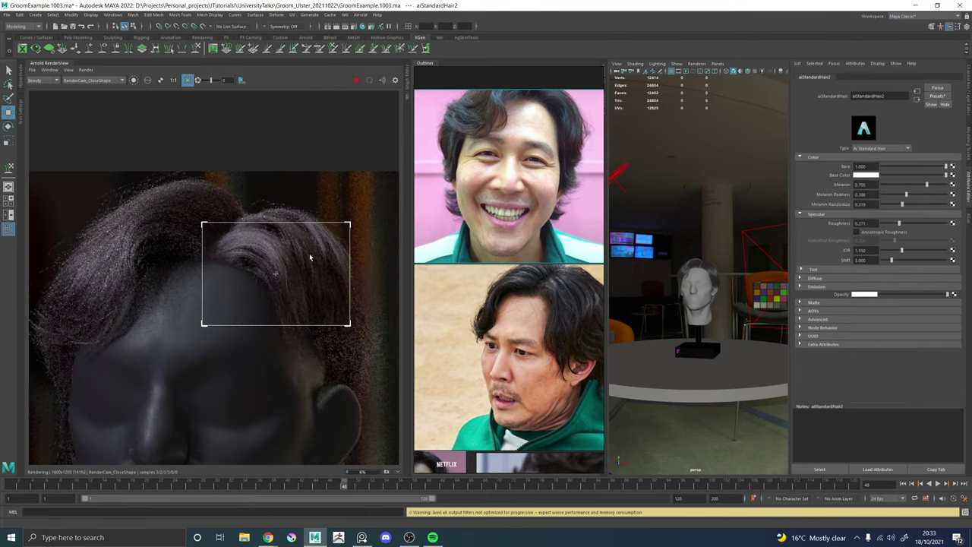
scroll(296, 258, up, 1)
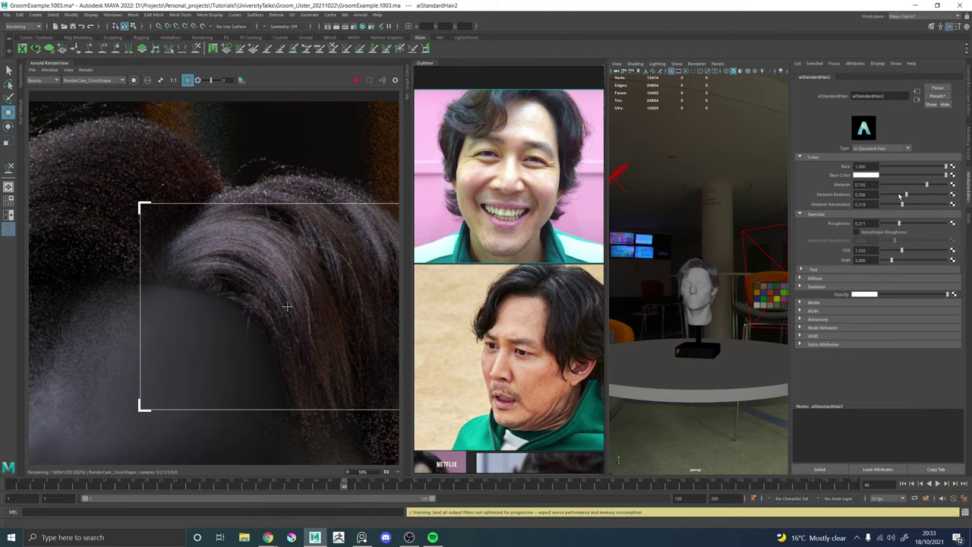
Set the hair shader's melanin redness to 0.193 and melanin to 0.837, and render the full frame without the crop region.
drag(900, 196, 935, 188)
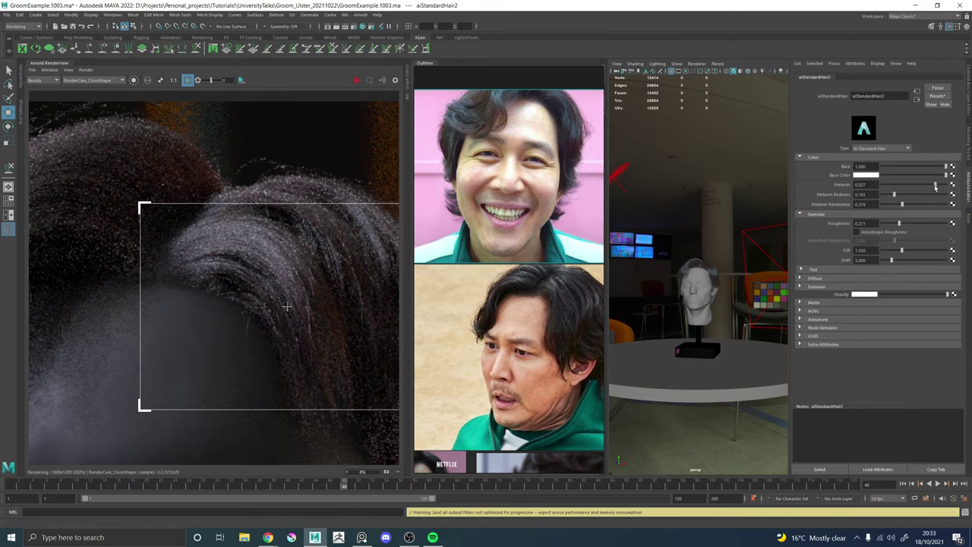
scroll(237, 273, down, 3)
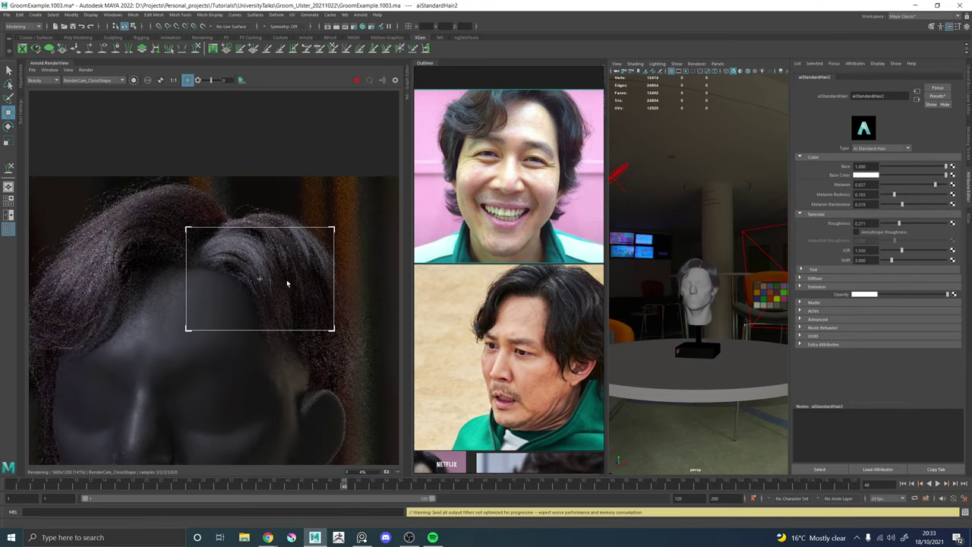
click(187, 80)
scroll(260, 260, down, 3)
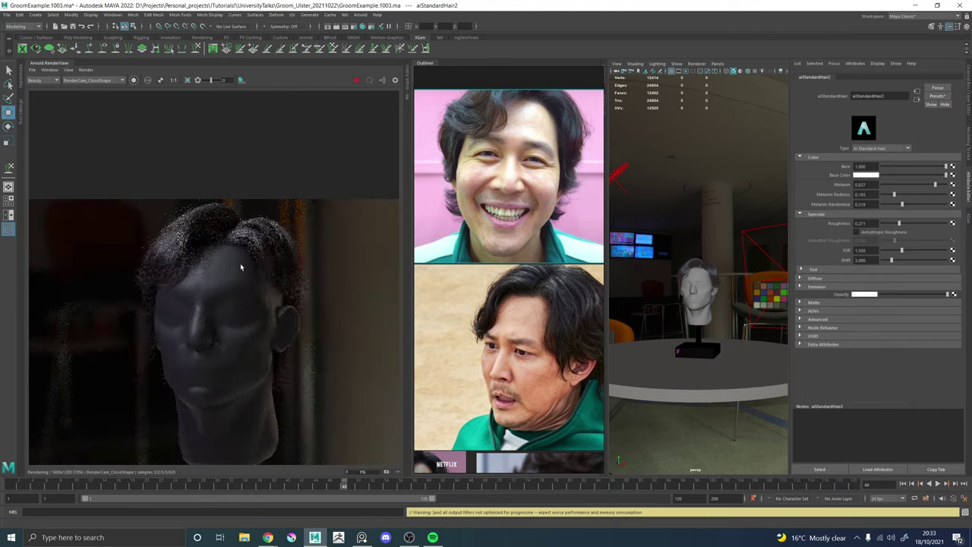
scroll(190, 228, up, 4)
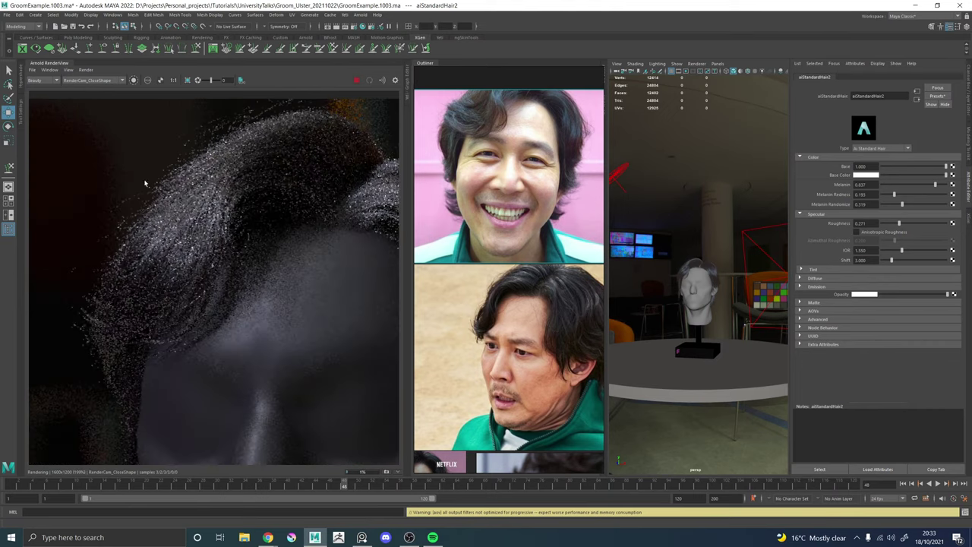
Render crop regions in turn over the outer side of the larger hair sweep, its crown, and the fringe above the brow.
drag(115, 159, 237, 252)
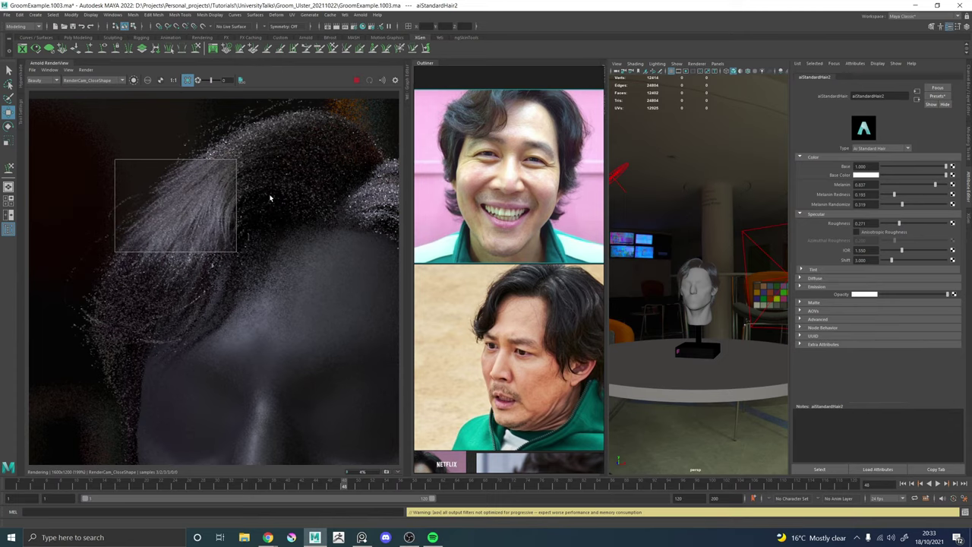
scroll(262, 205, down, 2)
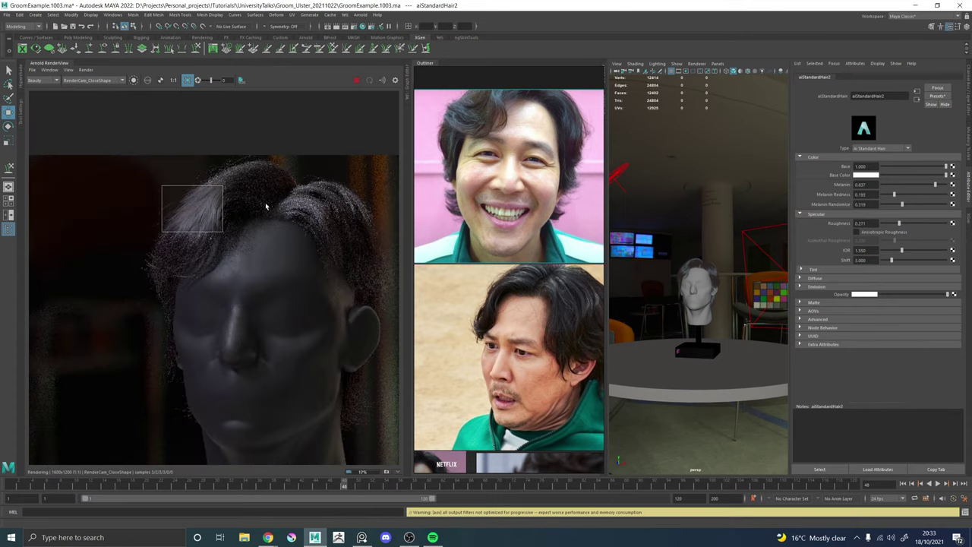
drag(270, 217, 216, 155)
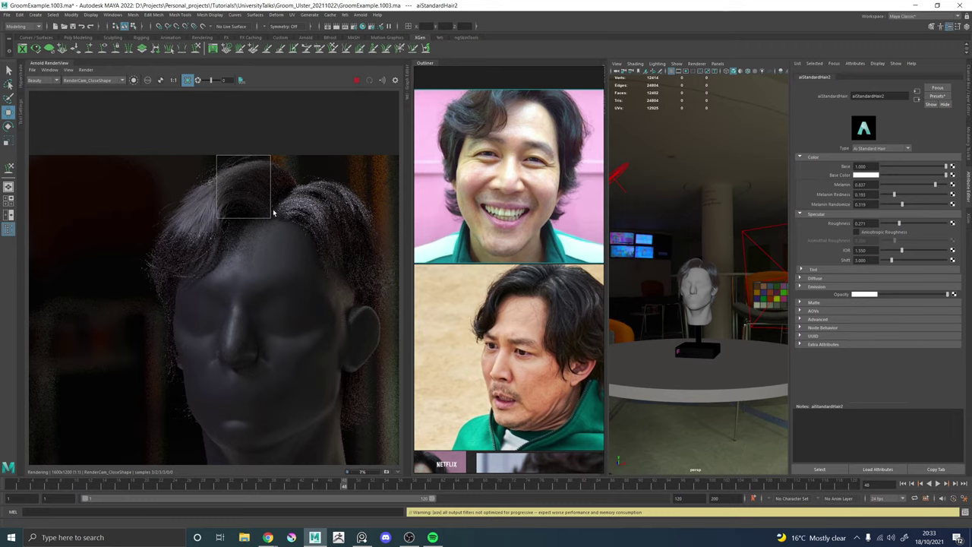
drag(232, 284, 132, 229)
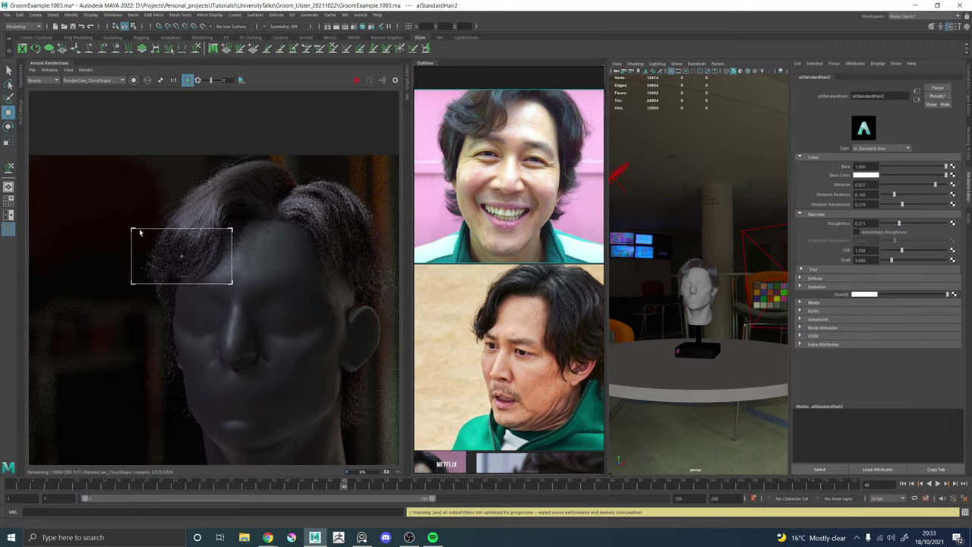
scroll(180, 254, up, 2)
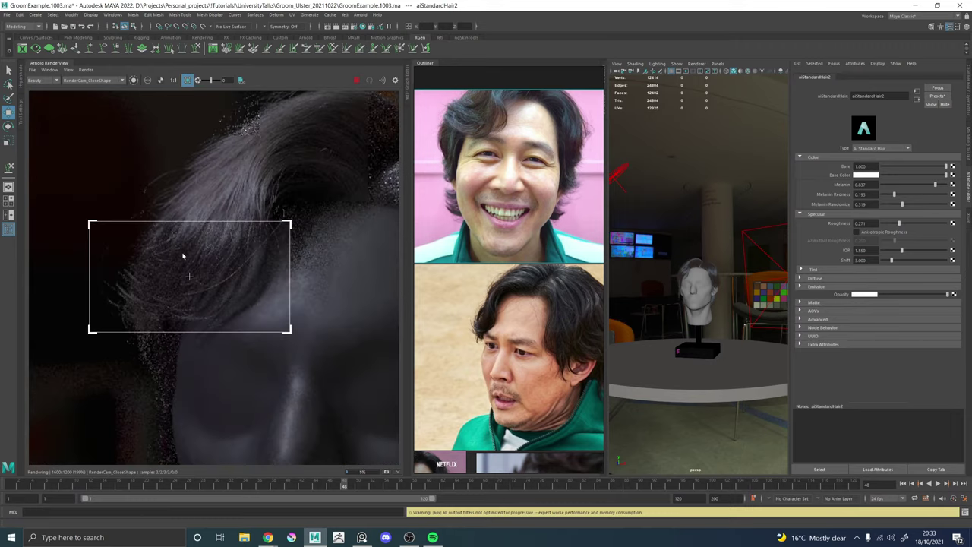
scroll(188, 256, down, 2)
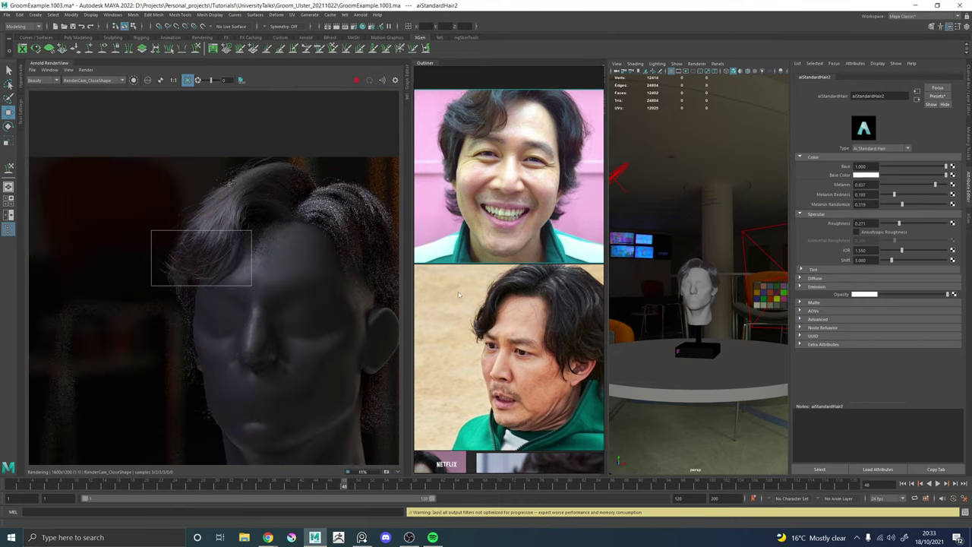
scroll(260, 264, up, 2)
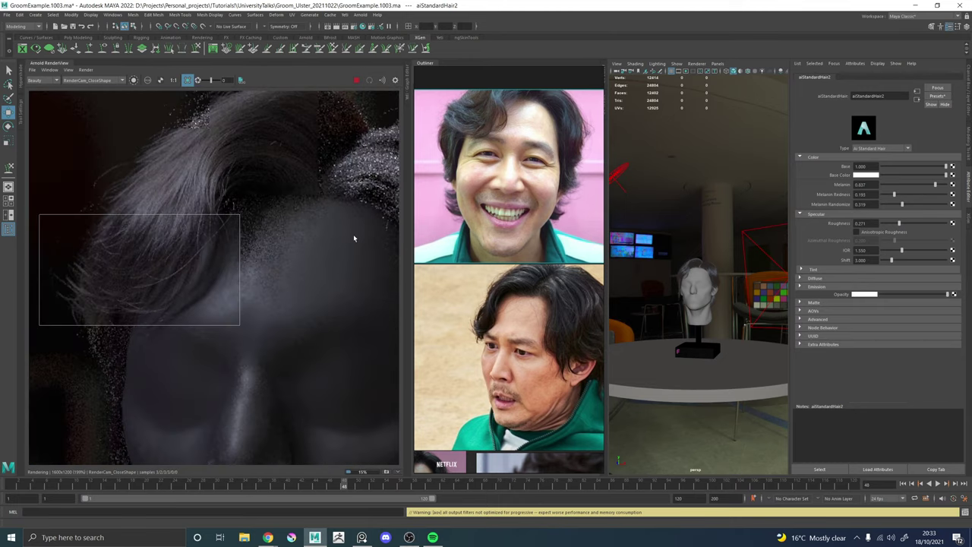
scroll(334, 241, down, 1)
middle_drag(347, 232, 316, 245)
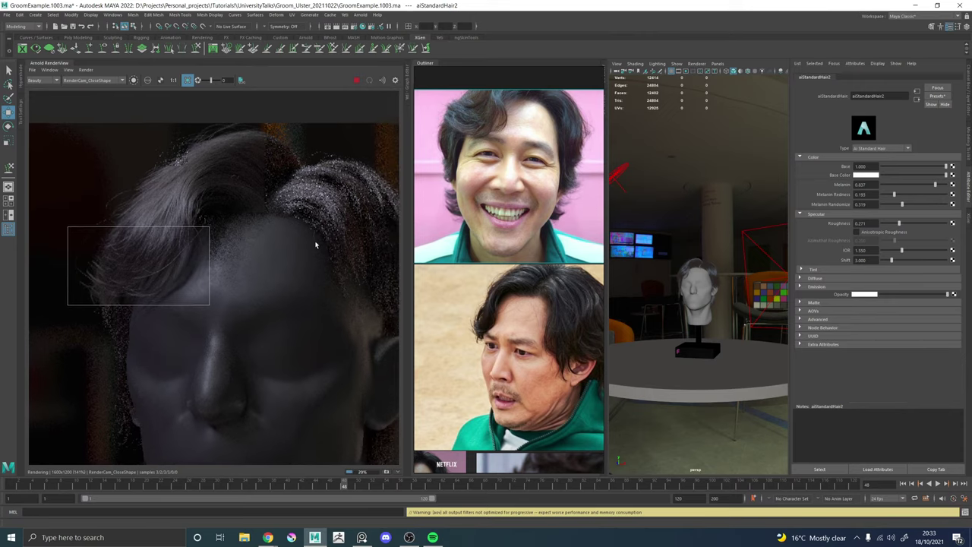
Refine the render with crop regions over the parting and the hair above the ear, and stop the interactive render.
drag(259, 122, 380, 214)
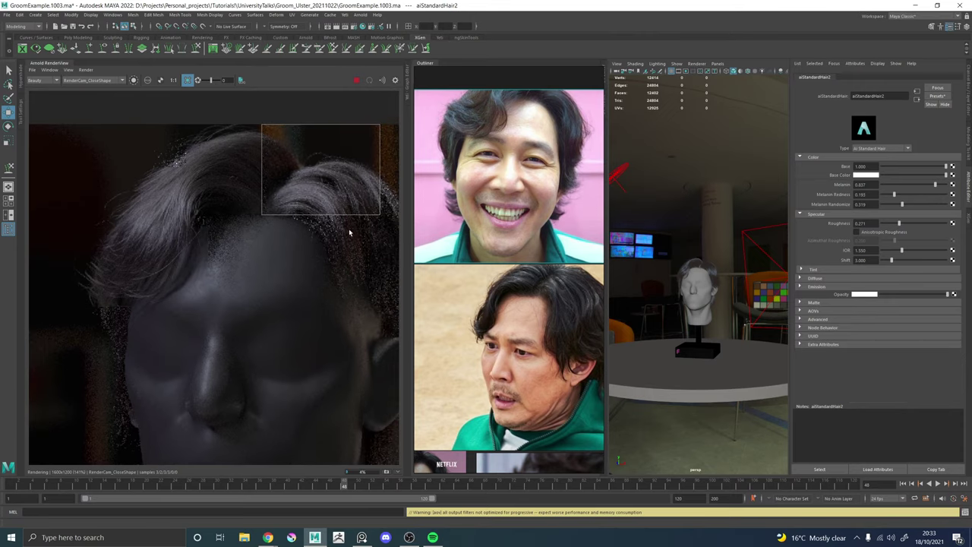
middle_drag(341, 246, 254, 245)
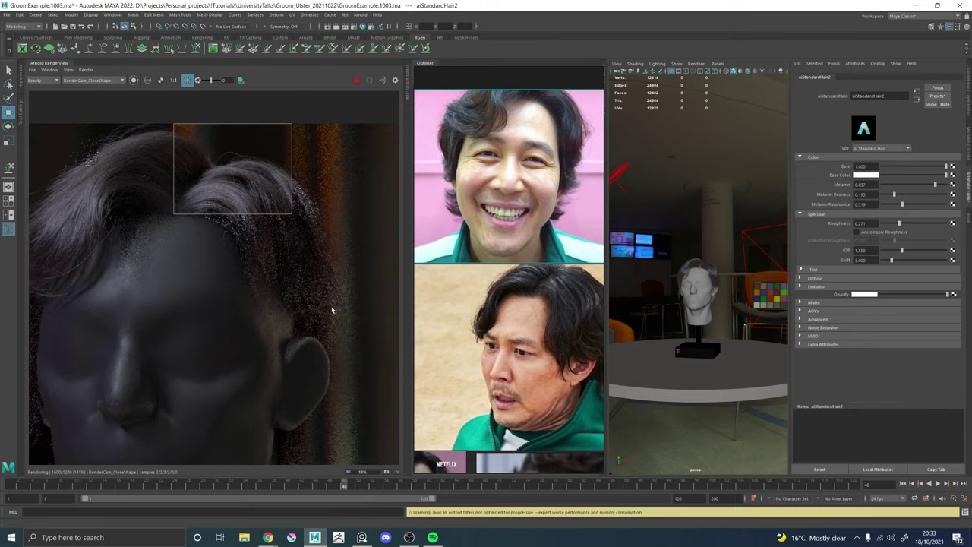
drag(334, 312, 246, 217)
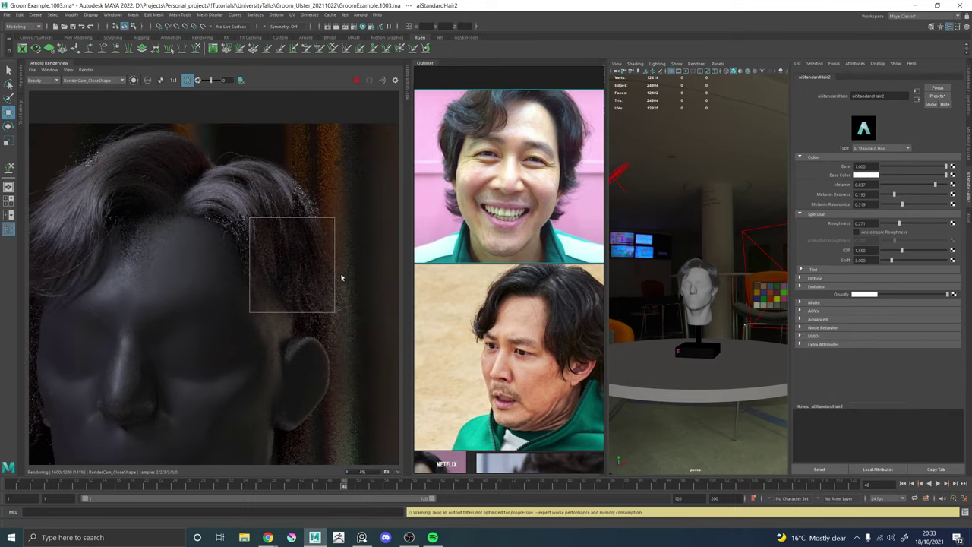
scroll(341, 276, down, 2)
middle_drag(247, 285, 250, 243)
scroll(332, 352, up, 1)
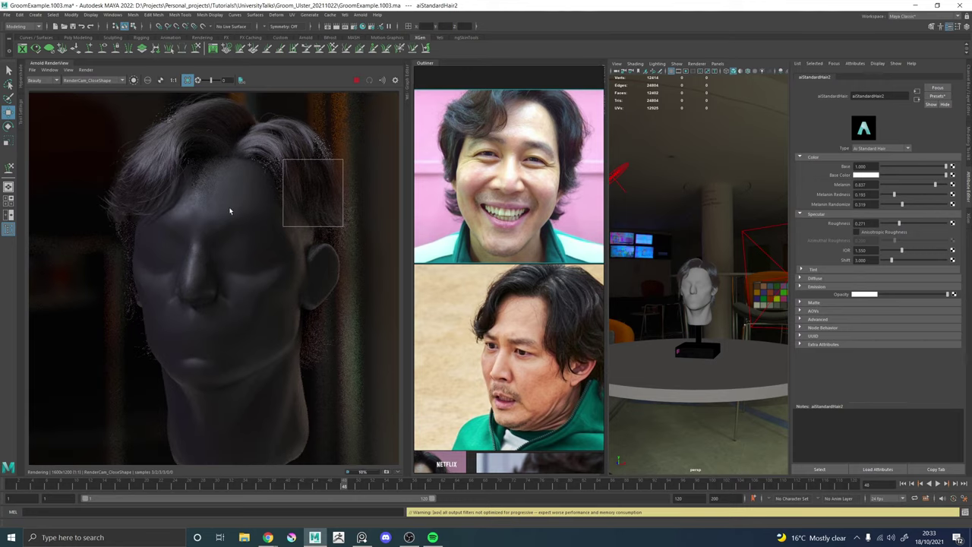
middle_drag(230, 211, 255, 250)
click(356, 80)
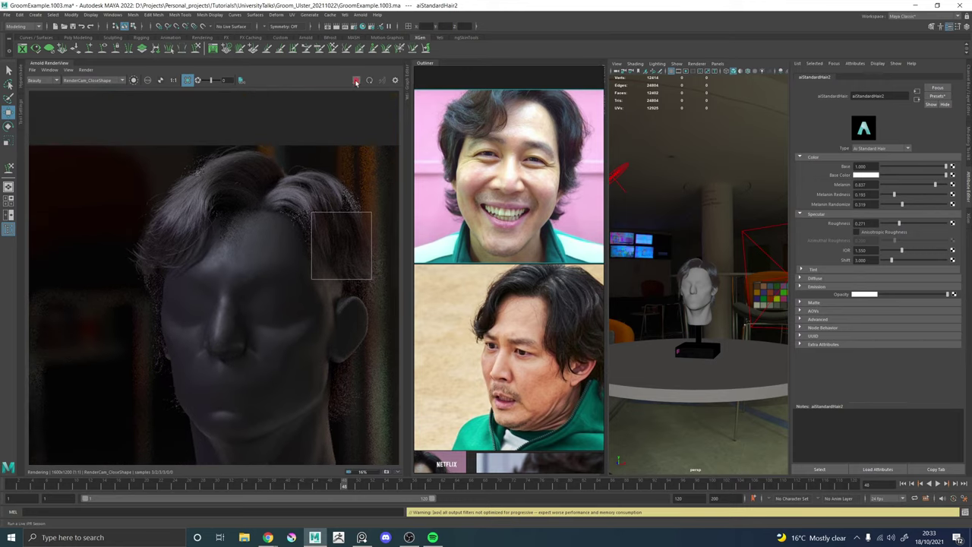
Inspect the stopped render, and restart it with a small crop region around the noisy flyaway hairs on the larger sweep's outer edge.
scroll(250, 195, up, 2)
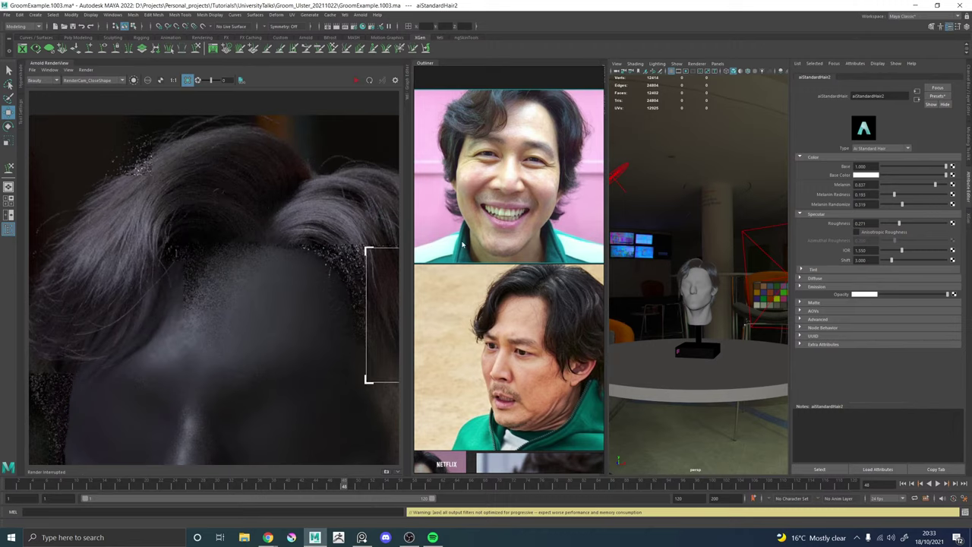
scroll(198, 261, down, 1)
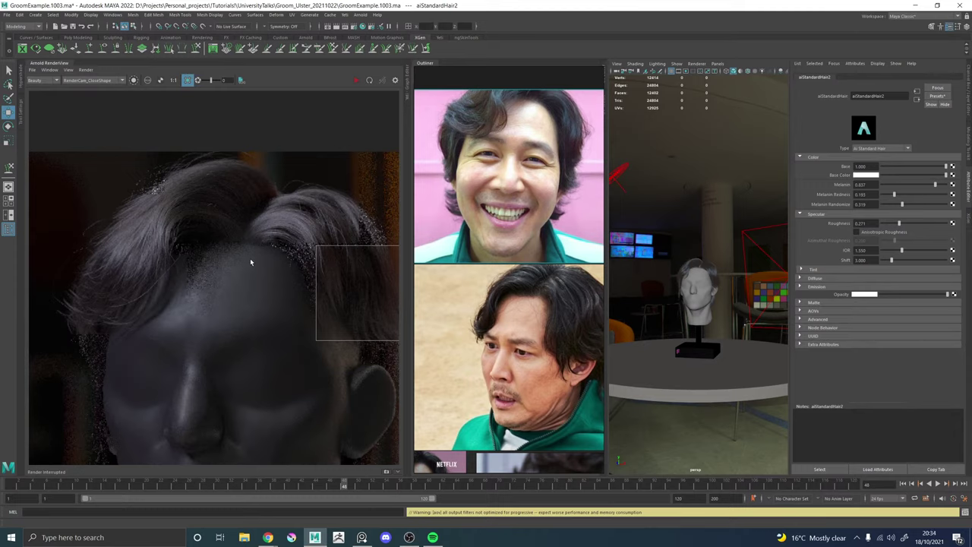
scroll(202, 270, down, 1)
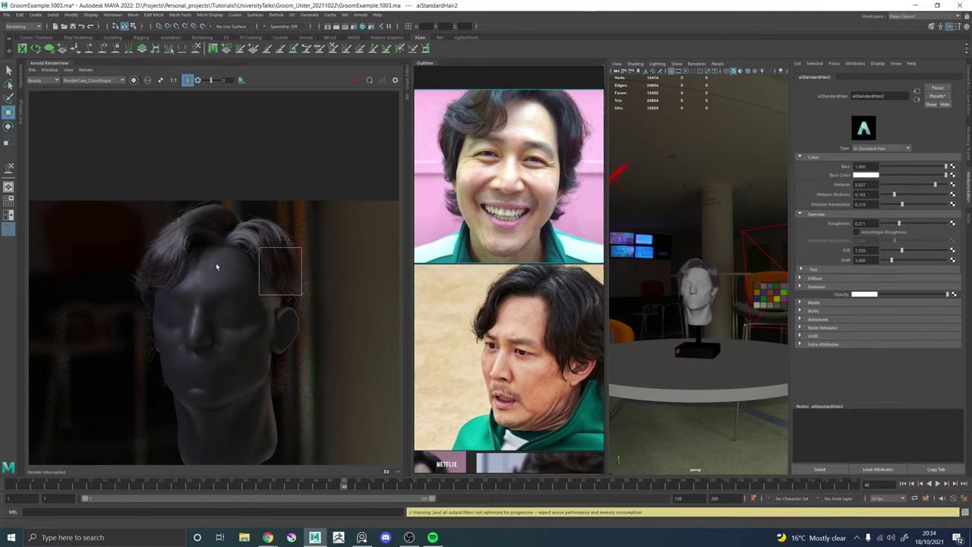
scroll(218, 264, up, 2)
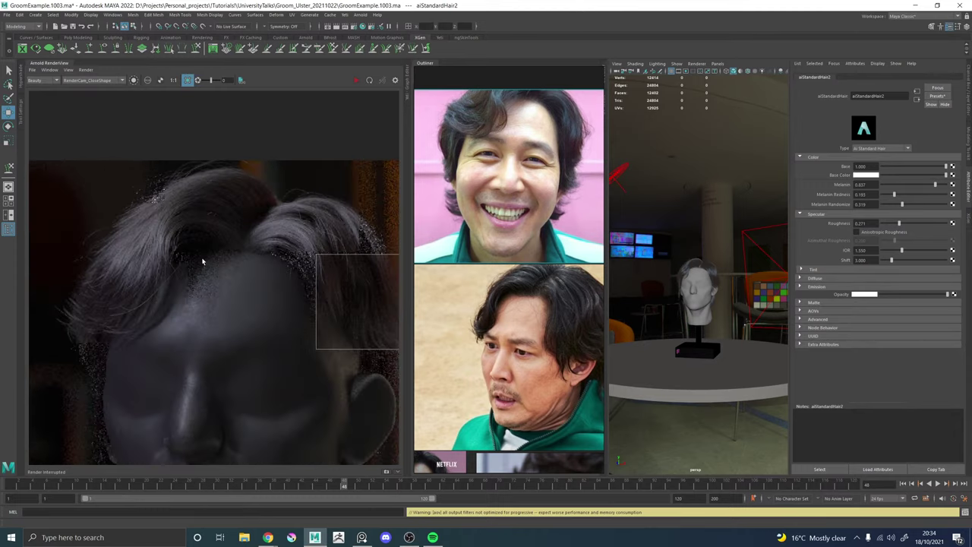
scroll(202, 235, up, 3)
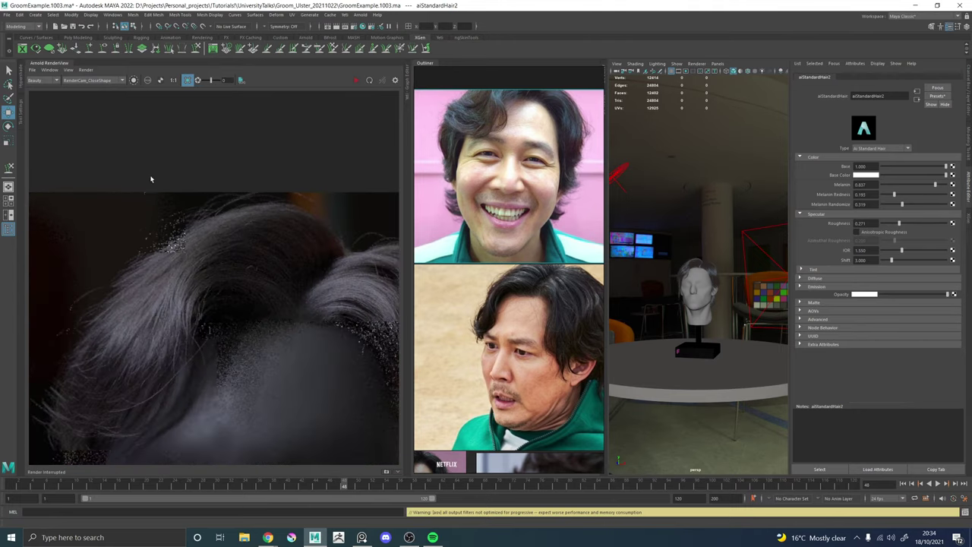
mouse_move(144, 192)
mouse_down()
mouse_move(194, 243)
mouse_move(186, 256)
mouse_up()
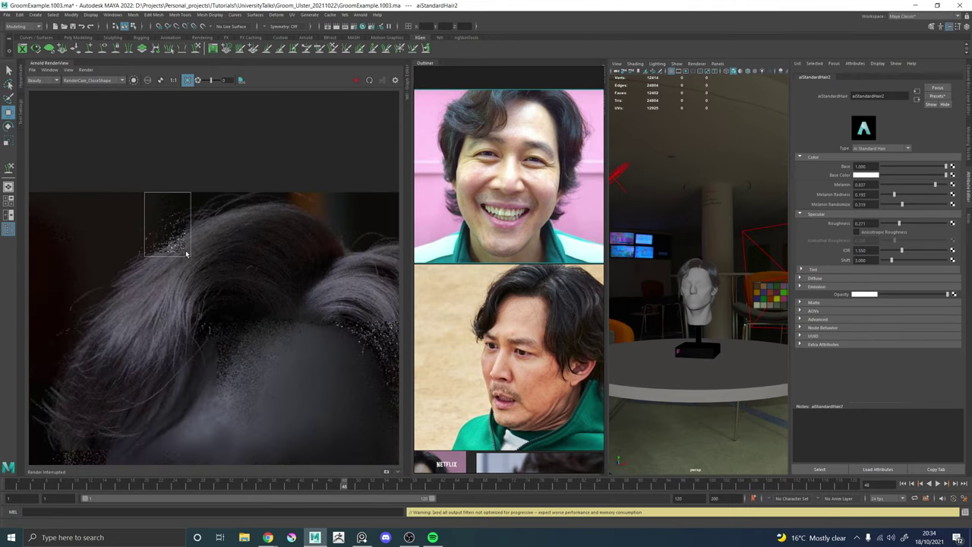
click(356, 81)
scroll(221, 211, up, 3)
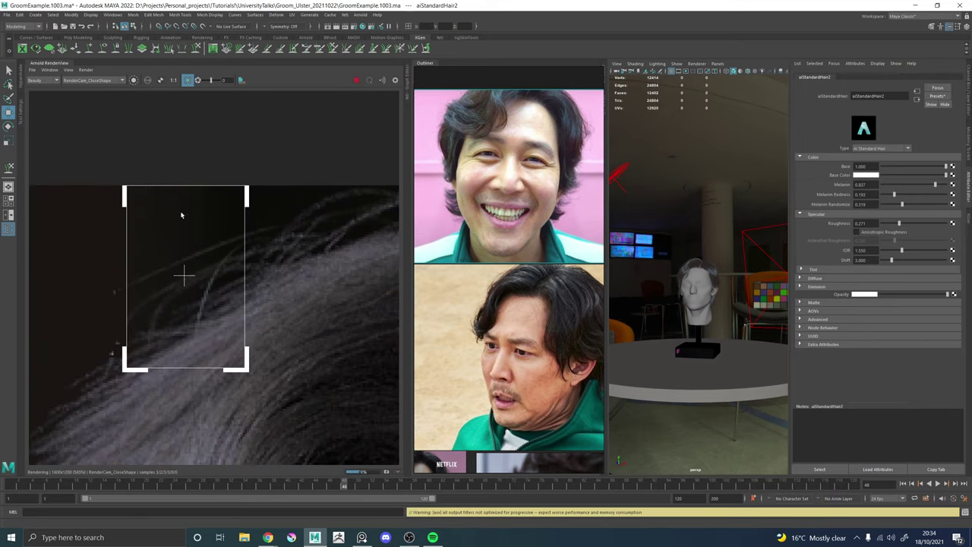
scroll(157, 277, down, 3)
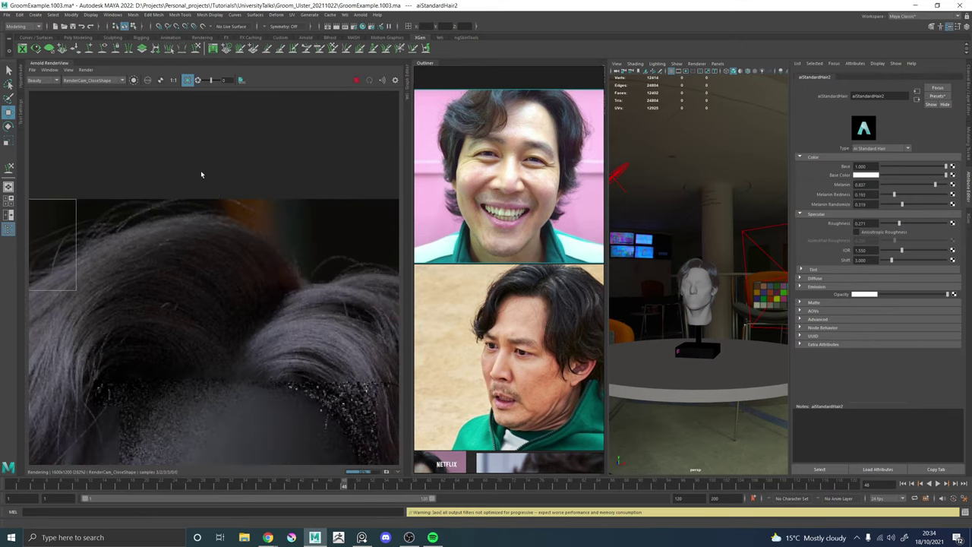
Refine the render at the top of the head and the hairline, ending with a crop region over the highlighted hair beside the parting.
drag(192, 190, 276, 218)
scroll(252, 215, up, 2)
scroll(264, 229, down, 3)
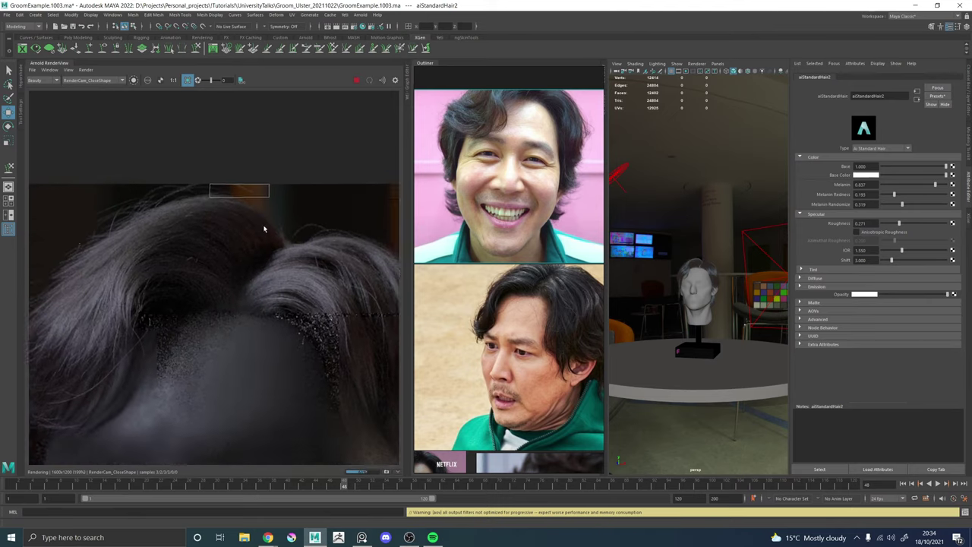
scroll(264, 229, up, 2)
drag(222, 276, 286, 356)
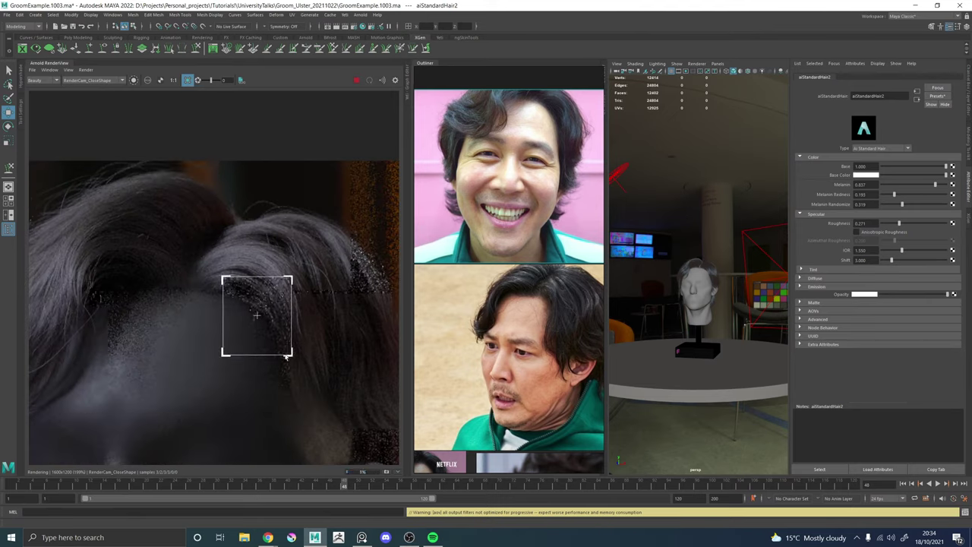
scroll(261, 284, down, 1)
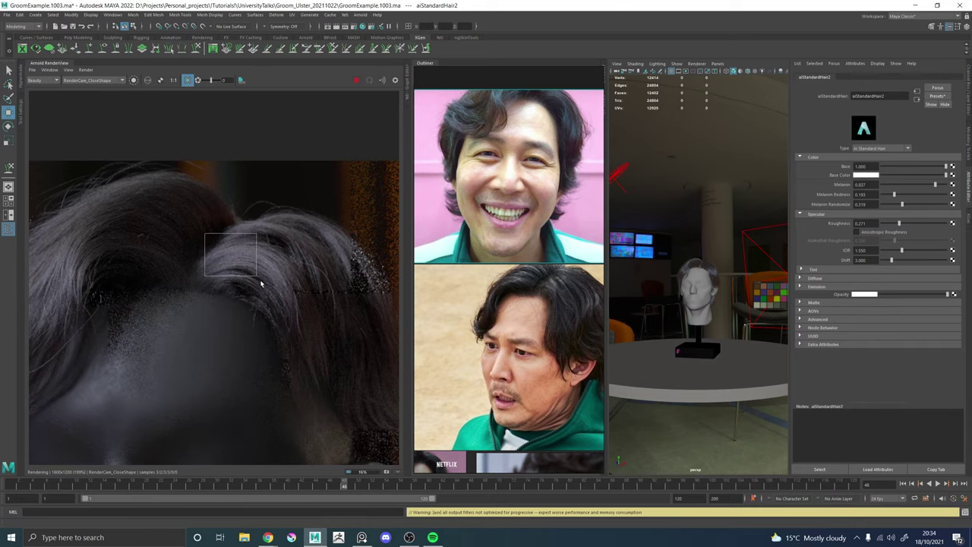
drag(204, 233, 298, 297)
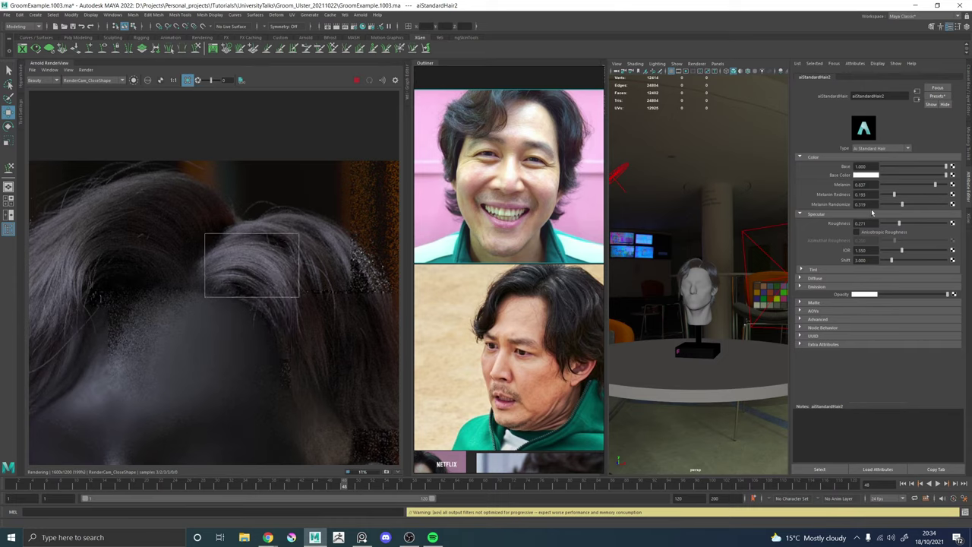
Set the hair shader's melanin to 0.799 and darken its specular tint slightly to a light grey.
drag(936, 185, 939, 185)
drag(933, 186, 933, 187)
click(813, 270)
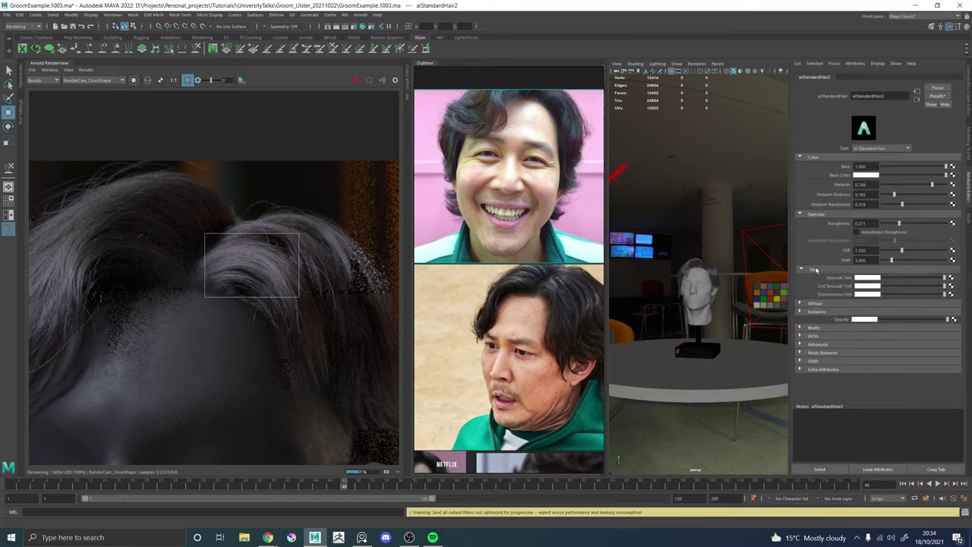
click(928, 278)
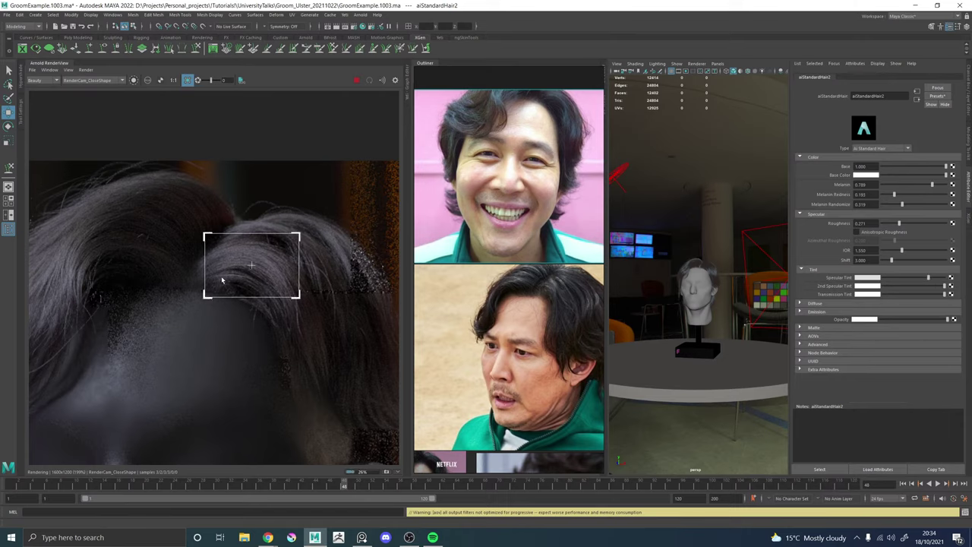
Check the tint change by rendering crop regions over the larger hair sweep and its outer edge.
scroll(226, 280, down, 2)
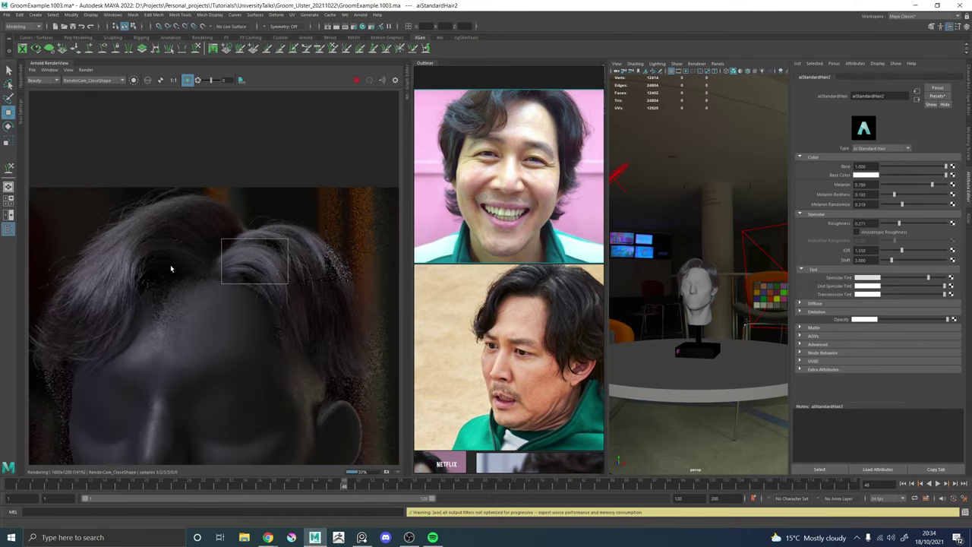
drag(98, 227, 154, 312)
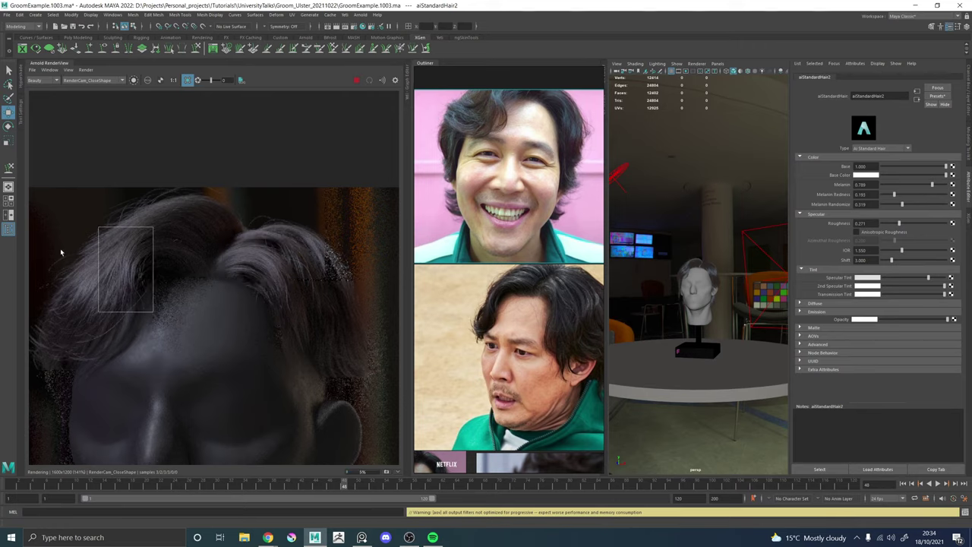
drag(36, 237, 101, 316)
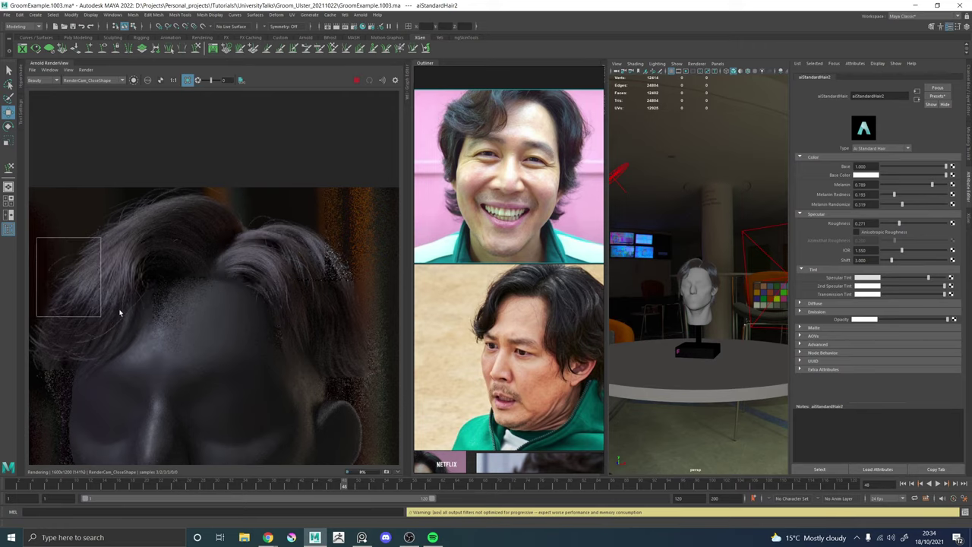
scroll(120, 313, down, 4)
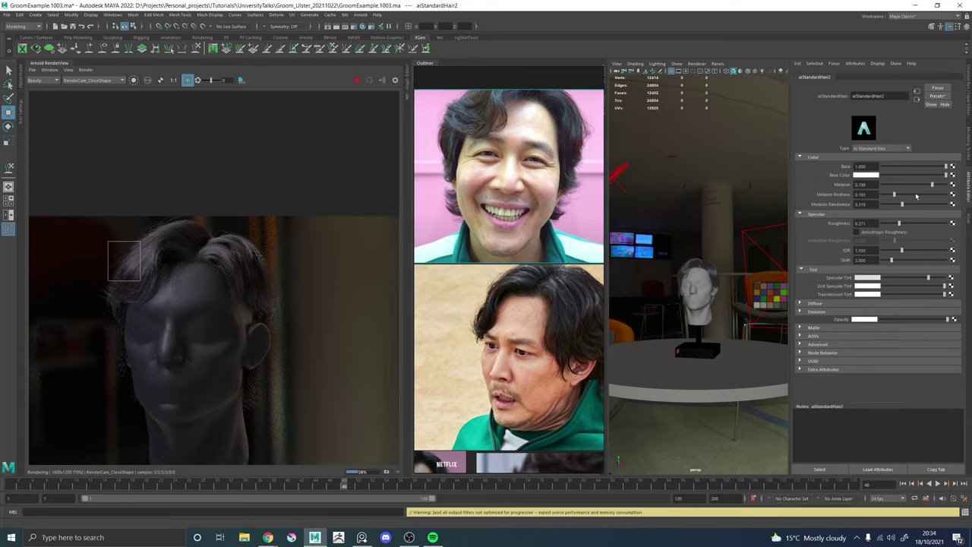
Check the melanin redness change by rendering a crop region over the front of the larger hair sweep.
scroll(123, 219, up, 4)
drag(119, 207, 192, 298)
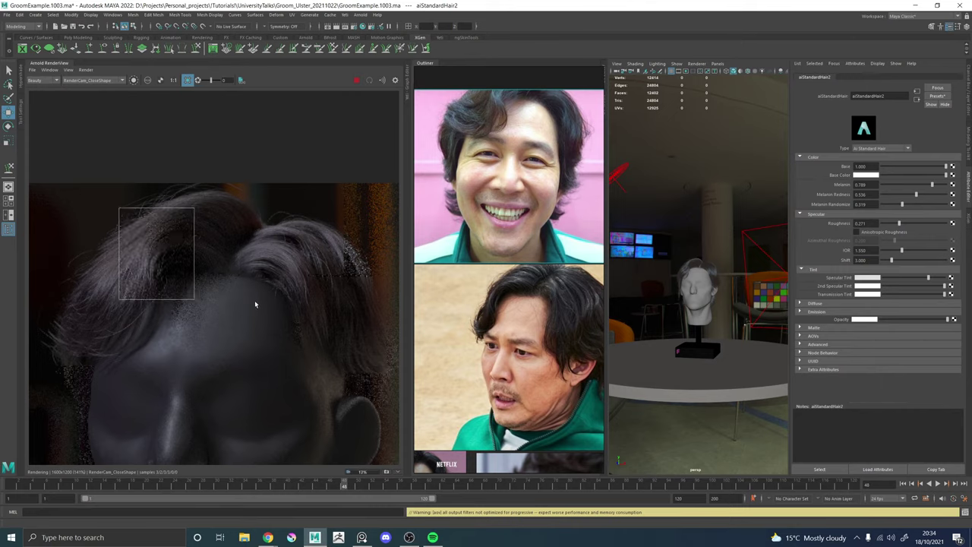
scroll(286, 292, down, 5)
scroll(275, 208, up, 2)
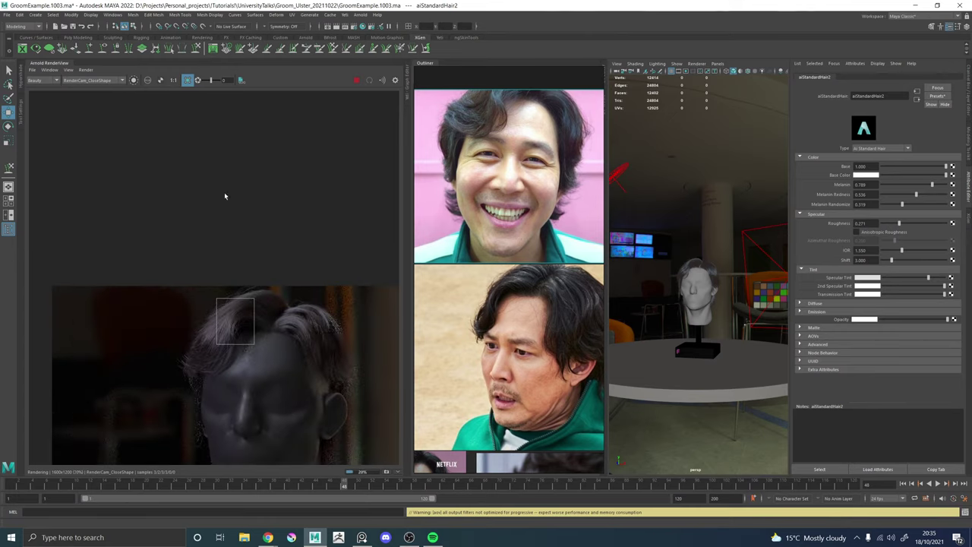
scroll(304, 399, up, 1)
middle_drag(307, 372, 274, 313)
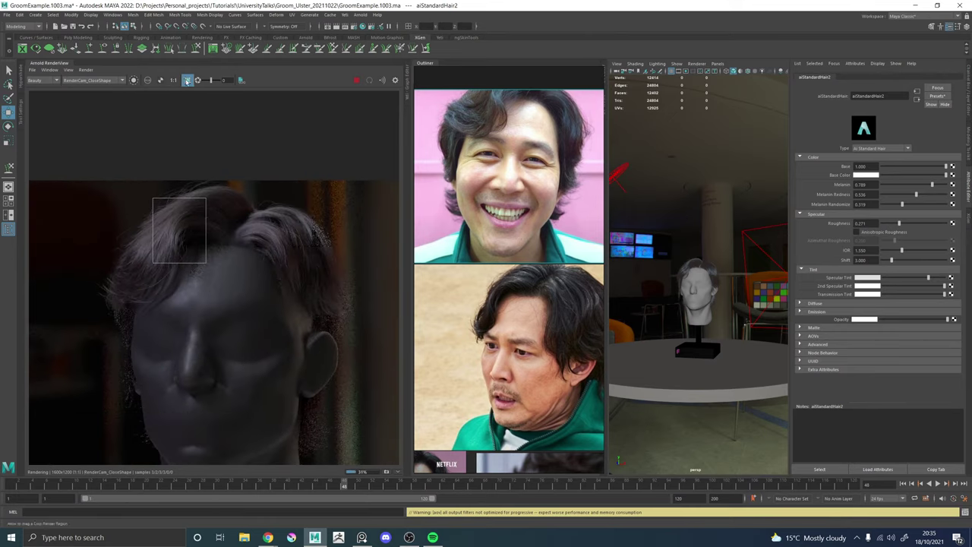
Render through RenderCam_Far, and compare a crop region over the smaller sweep's outer edge with the reference photos.
click(92, 80)
click(89, 97)
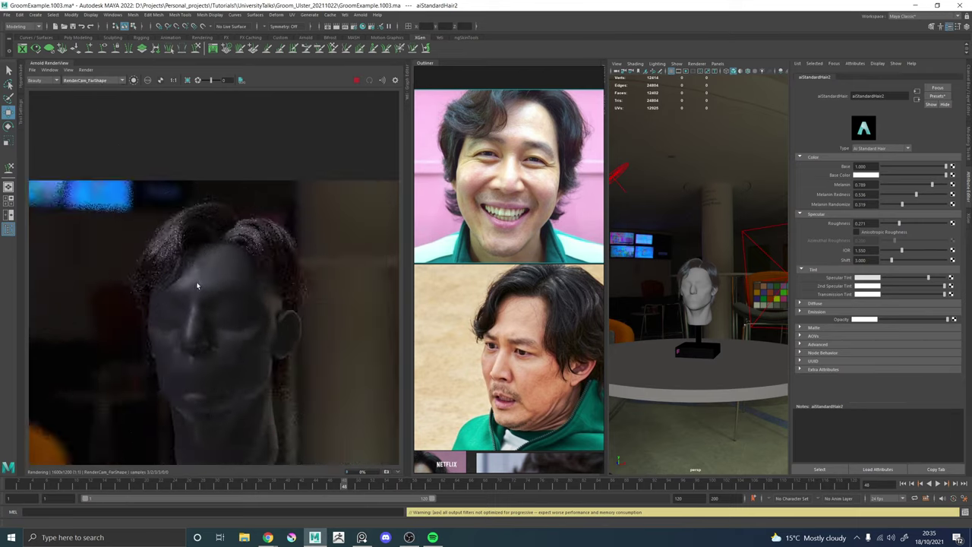
scroll(248, 280, down, 1)
scroll(247, 280, up, 1)
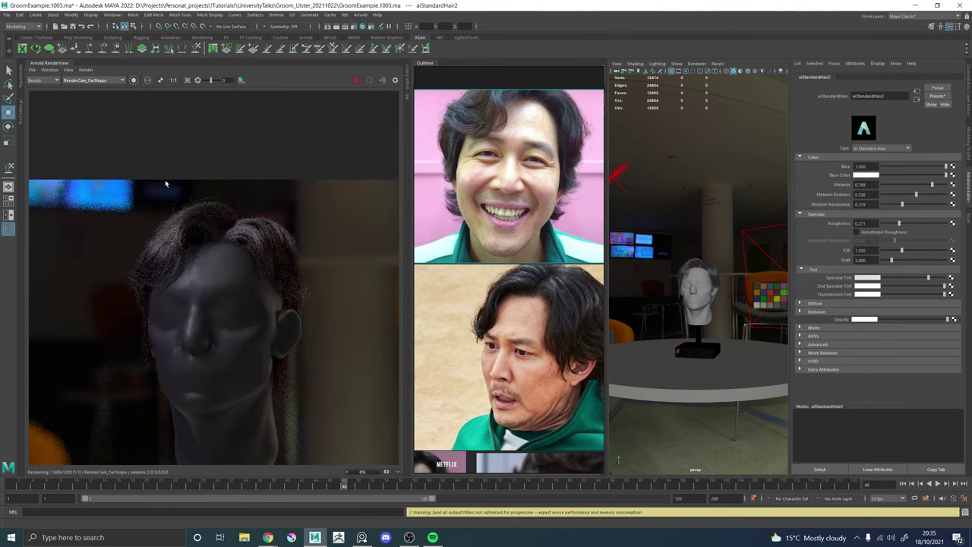
scroll(293, 247, up, 1)
drag(266, 222, 314, 286)
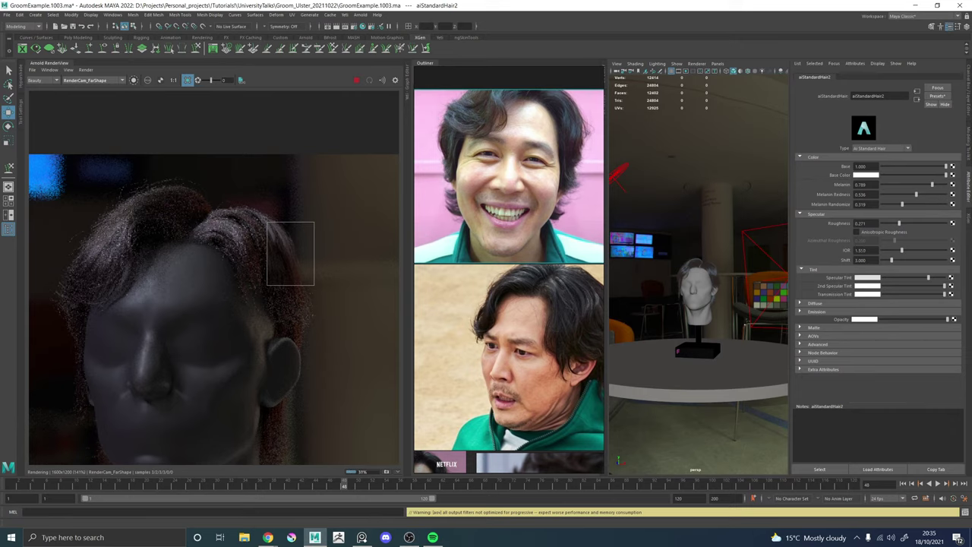
middle_drag(568, 294, 483, 275)
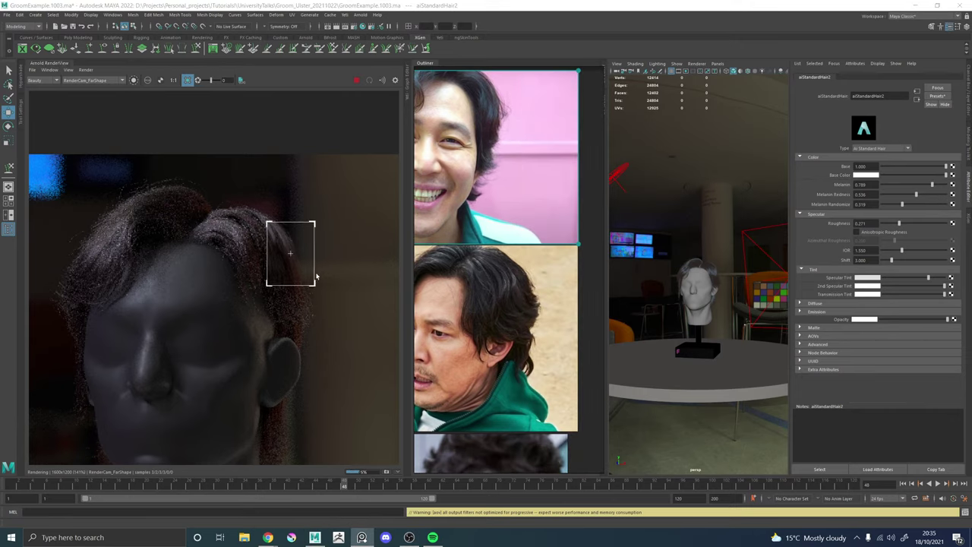
scroll(329, 269, up, 2)
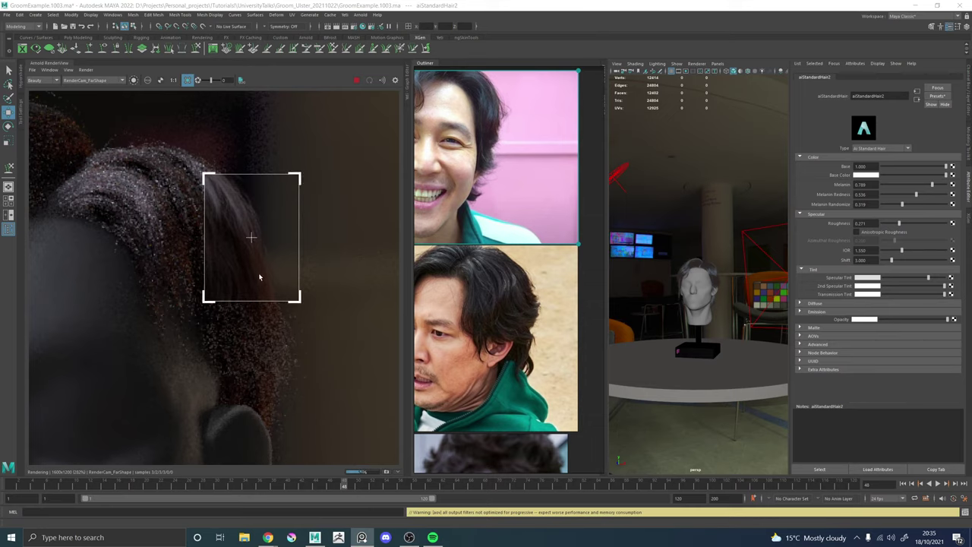
Set the hair shader's melanin to 0.843 and melanin redness to 0.271, and render the full frame without a crop region.
drag(933, 185, 900, 196)
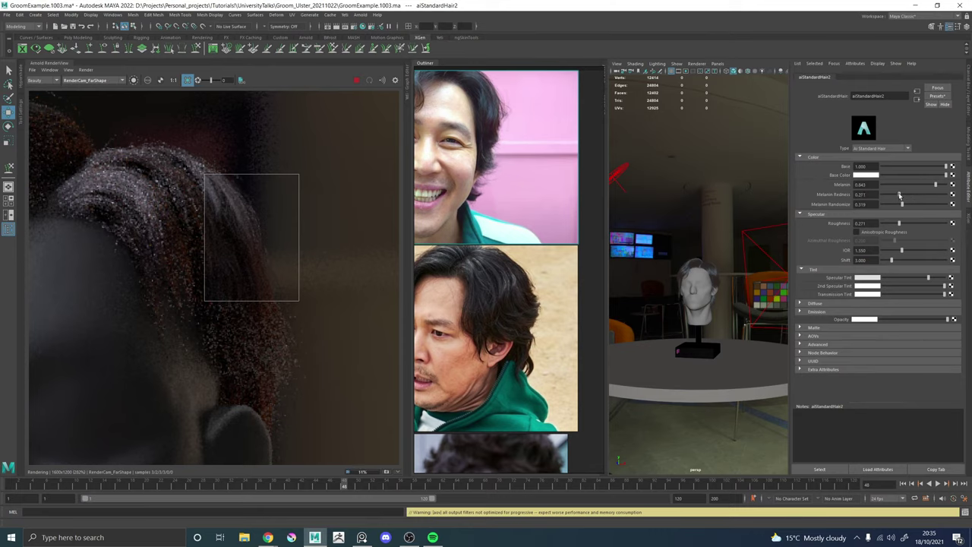
scroll(314, 243, down, 3)
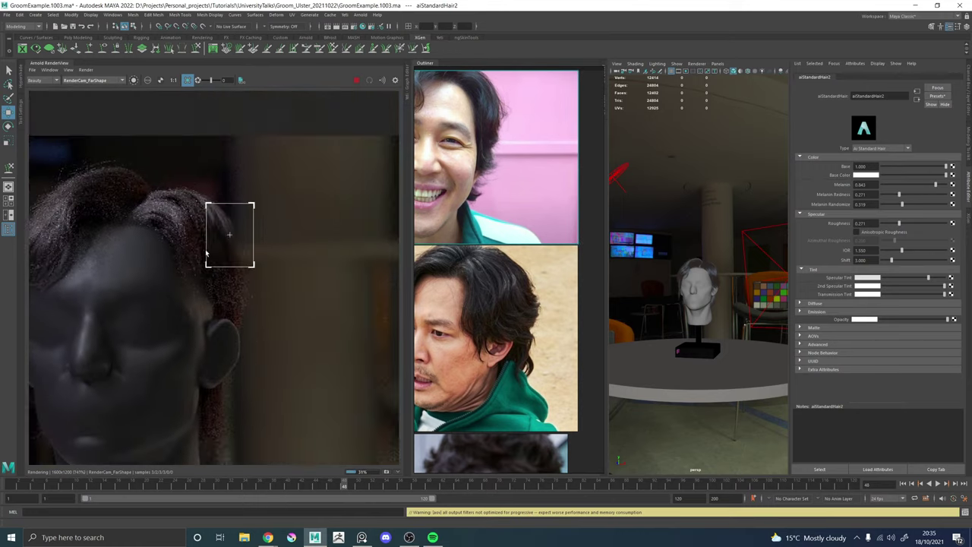
click(186, 81)
scroll(260, 228, down, 2)
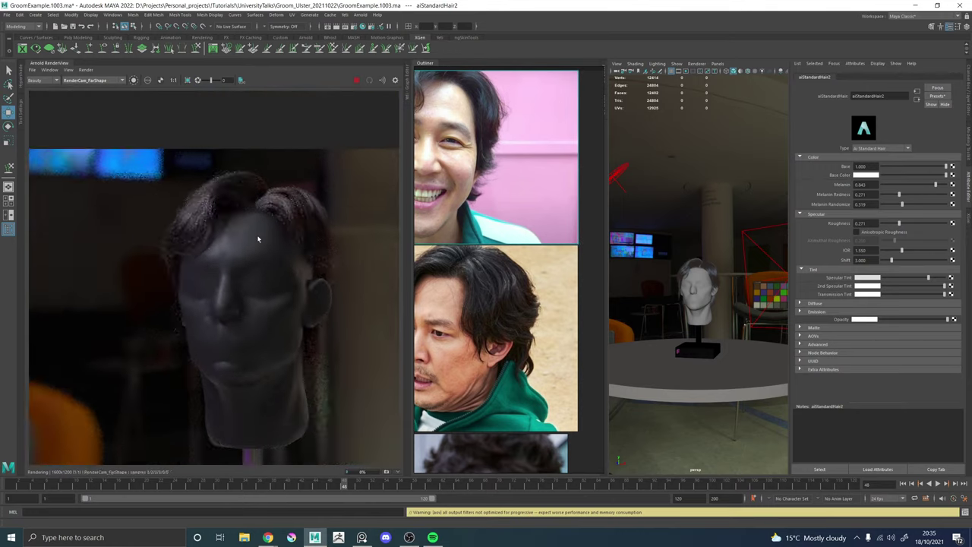
Inspect crop-region renders over the crown, the larger sweep and the smaller sweep, and stop the render.
scroll(275, 220, up, 2)
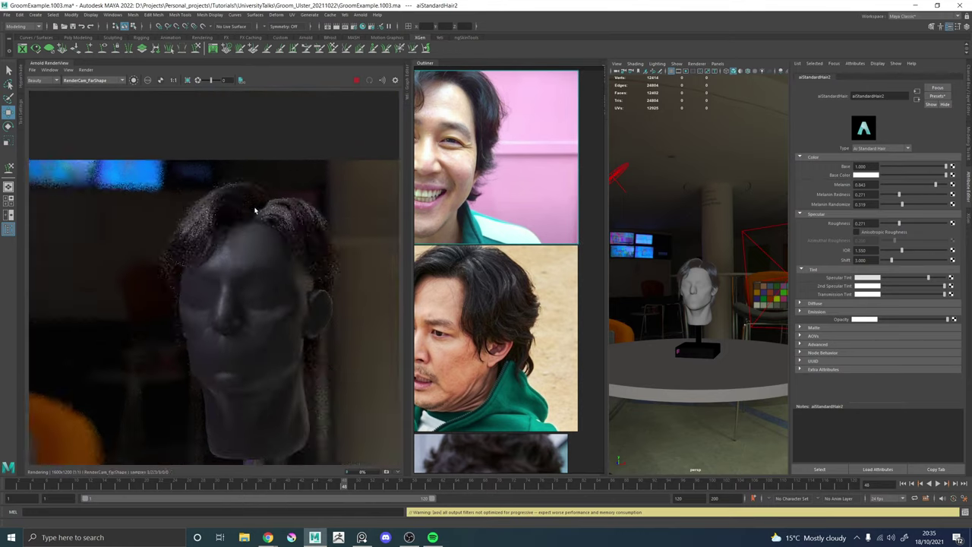
drag(149, 155, 281, 241)
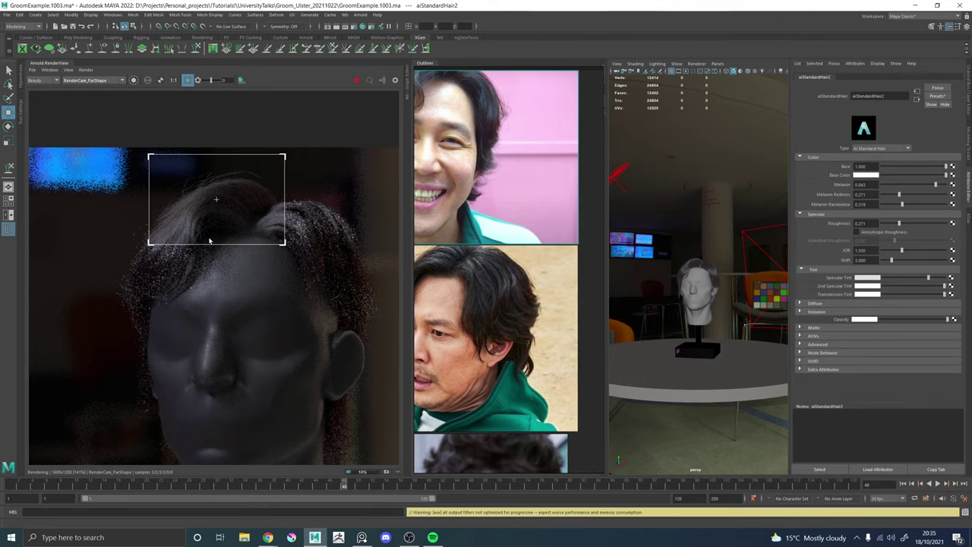
drag(101, 221, 205, 296)
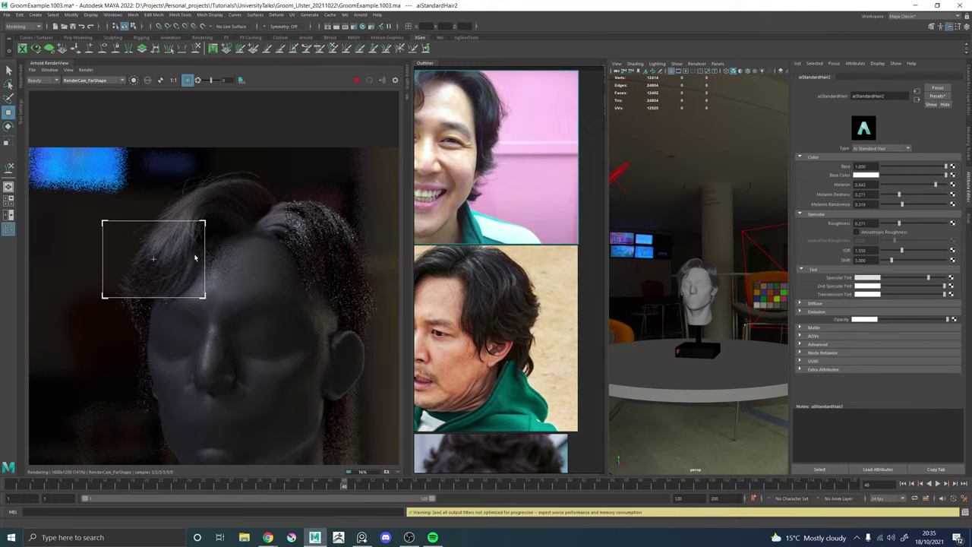
click(357, 79)
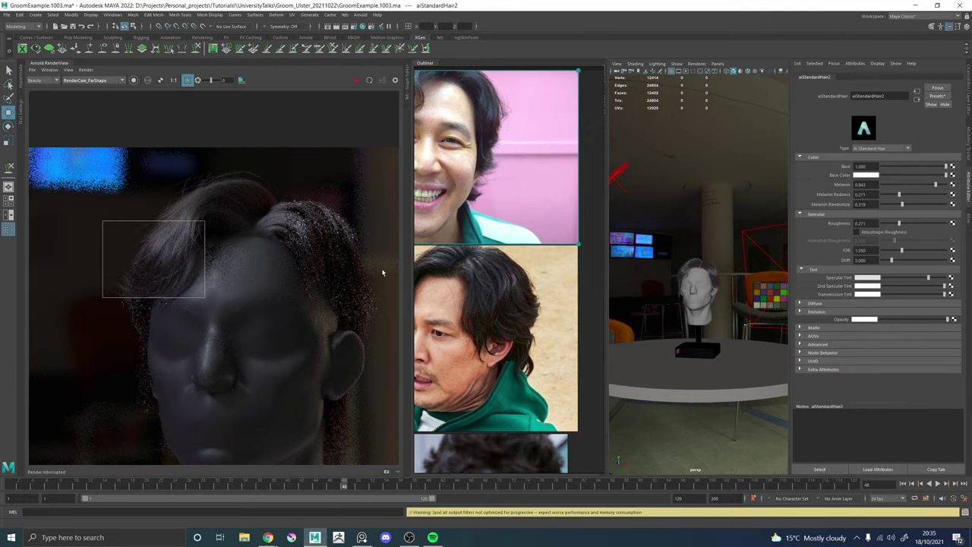
scroll(296, 230, up, 3)
drag(272, 160, 371, 306)
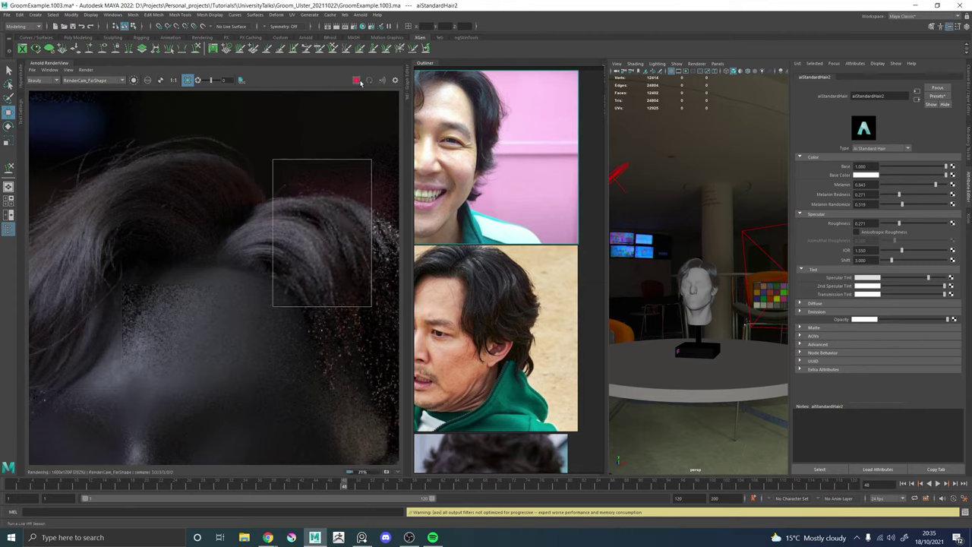
click(356, 80)
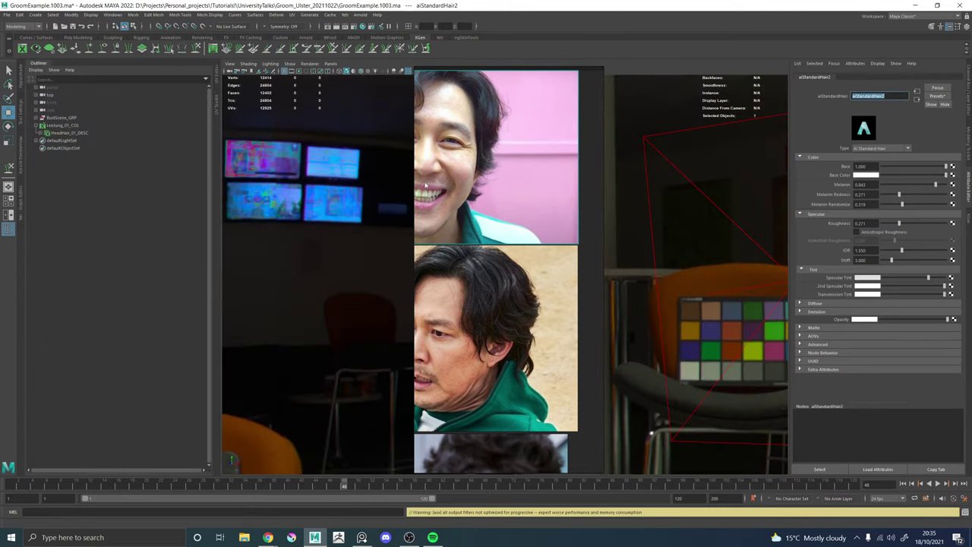
Place the reference photos beside the framed head, and show the HeadHair_01_DESC guides from the XGen settings.
right_drag(425, 185, 29, 172)
alt+drag(538, 238, 480, 246)
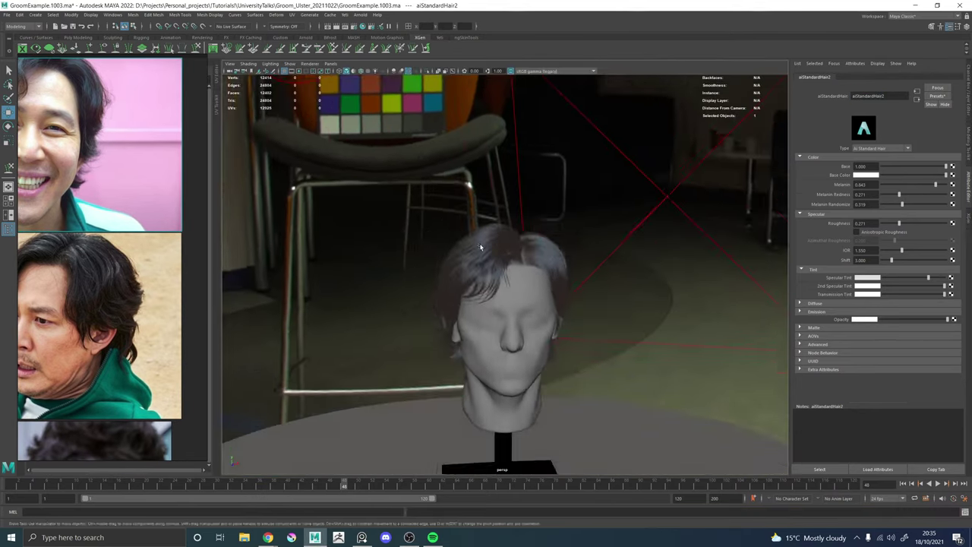
alt+right_drag(480, 246, 625, 284)
alt+drag(625, 284, 532, 237)
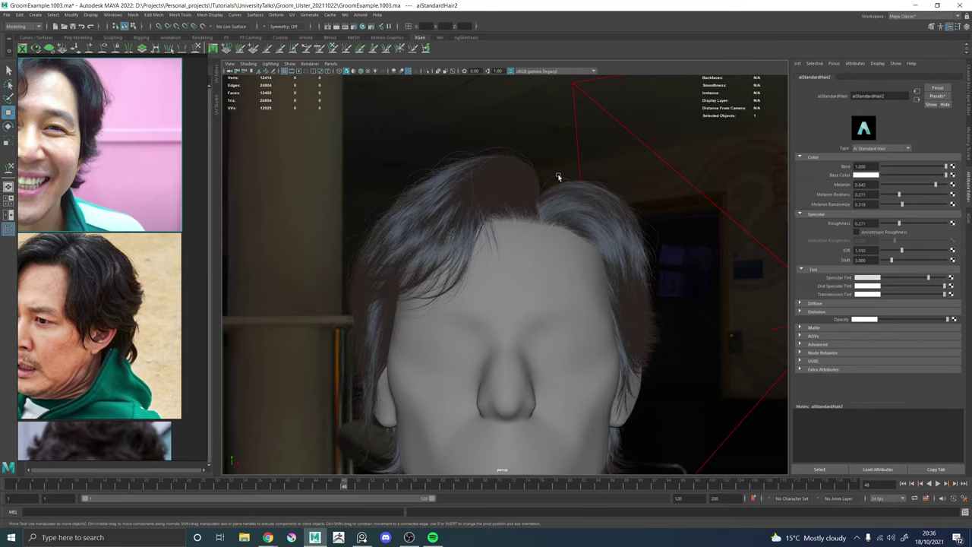
drag(90, 255, 118, 293)
alt+drag(654, 203, 644, 229)
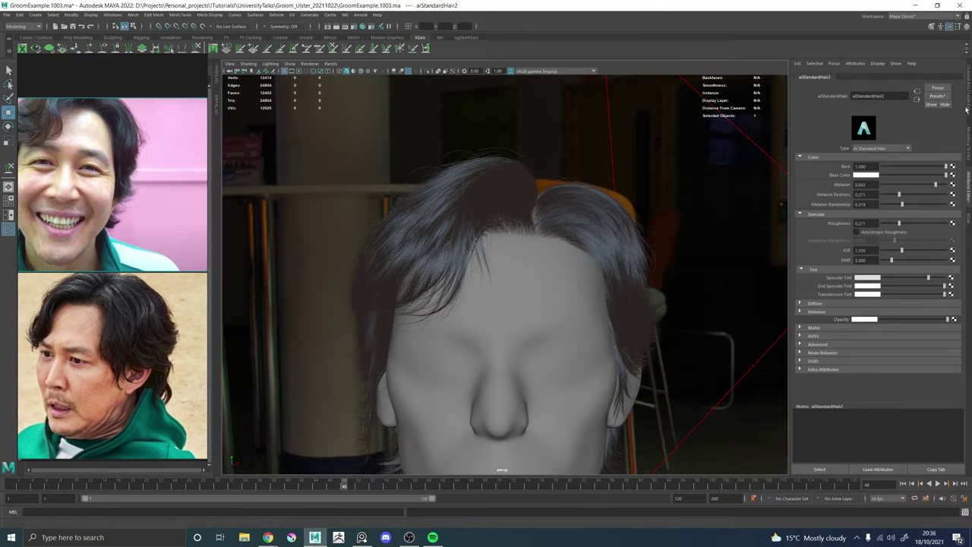
click(968, 212)
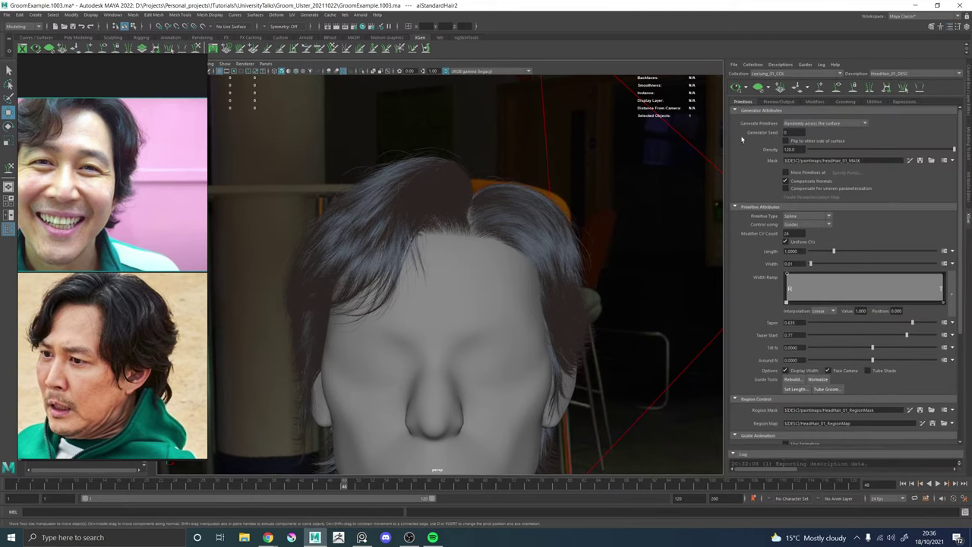
click(838, 88)
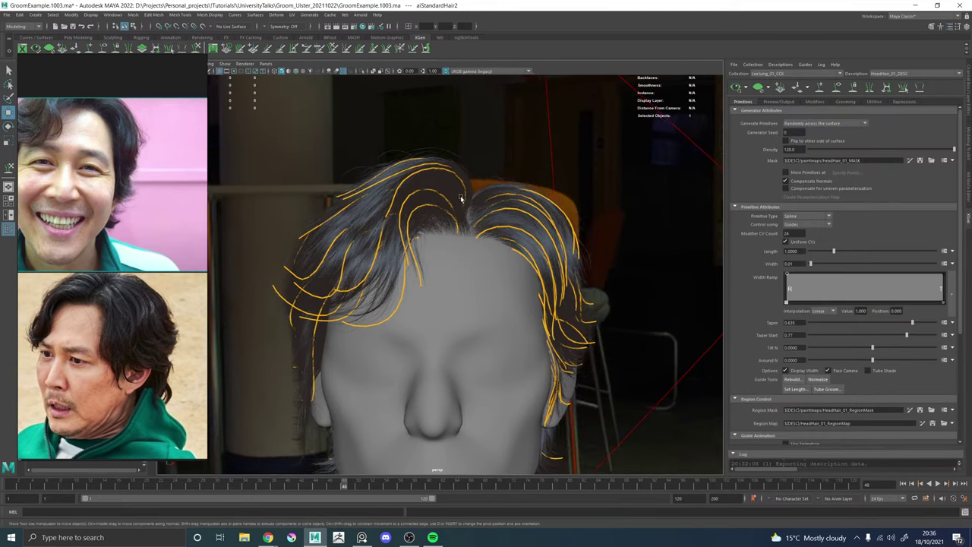
Sculpt the second guide from the hairline on the smaller sweep to reshape its arch beside the parting, and update the hair preview.
alt+drag(462, 199, 437, 251)
alt+right_drag(438, 251, 493, 284)
alt+drag(493, 284, 472, 372)
alt+drag(483, 360, 493, 188)
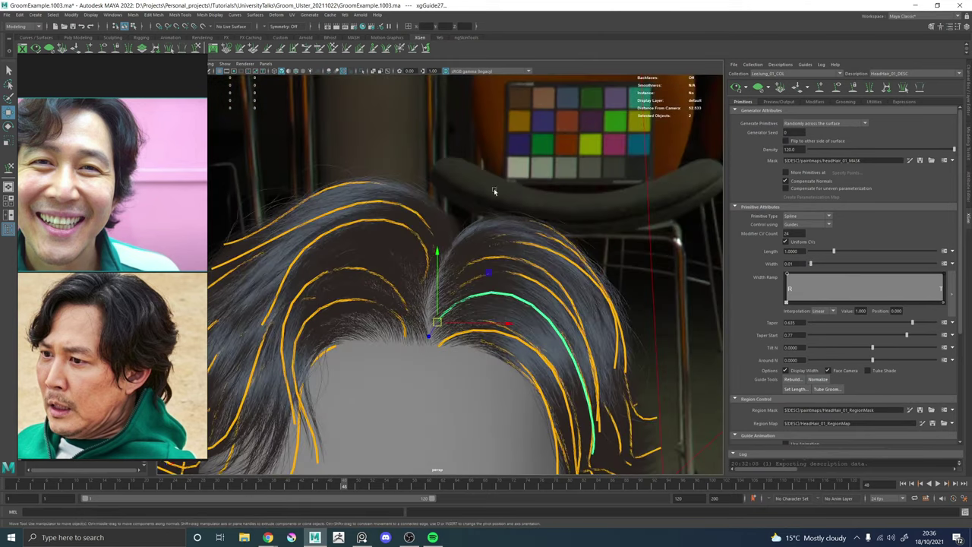
click(196, 47)
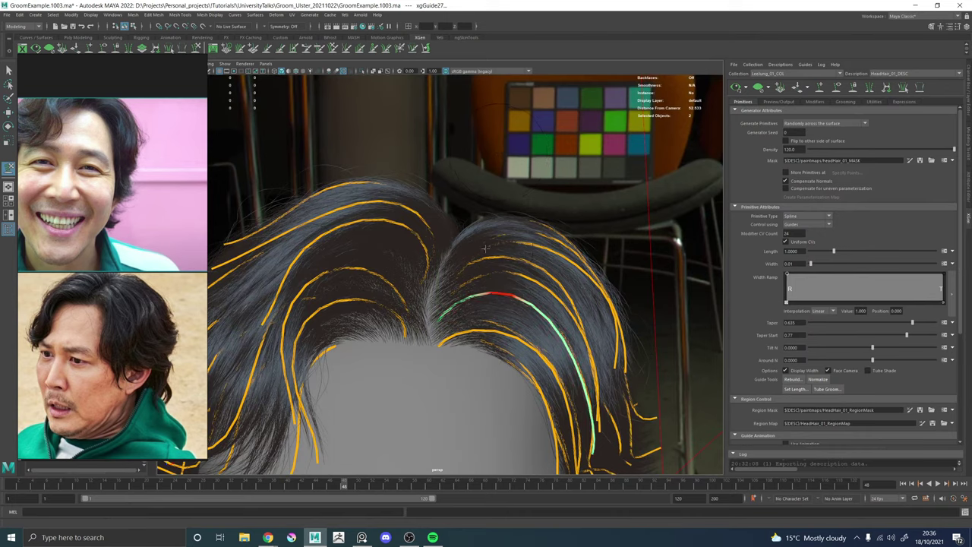
alt+drag(484, 248, 447, 241)
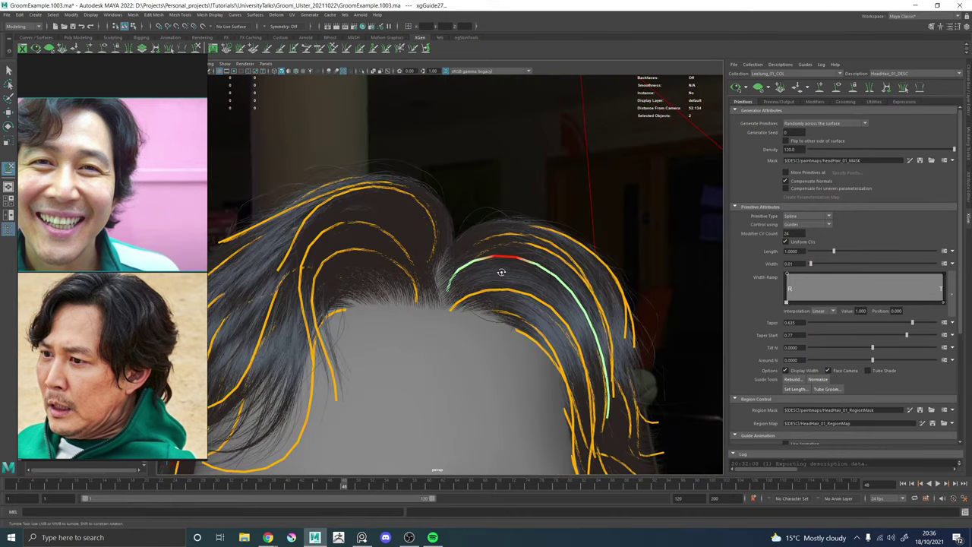
alt+drag(501, 272, 470, 197)
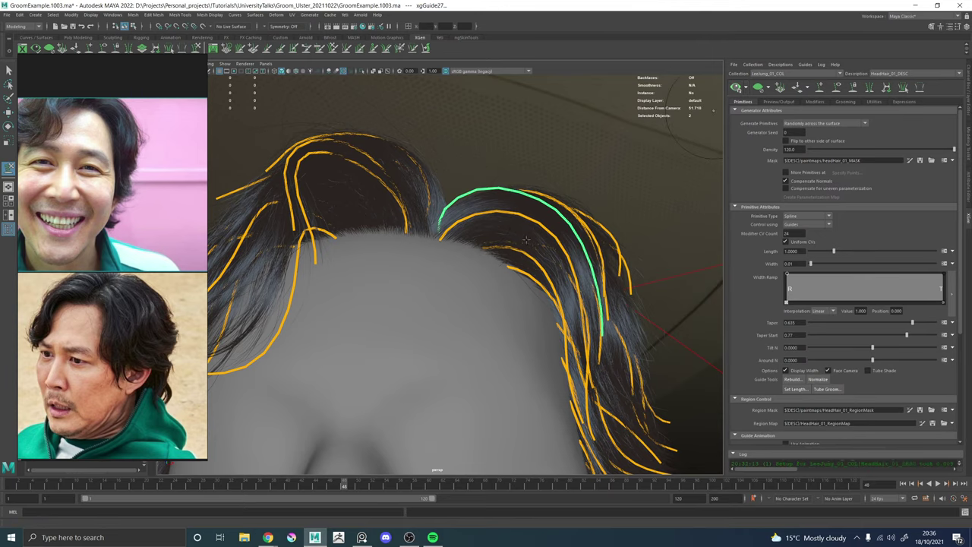
Add a new guide on the smaller sweep's side of the parting, between two existing guides near the crown.
alt+drag(525, 240, 450, 324)
key(w)
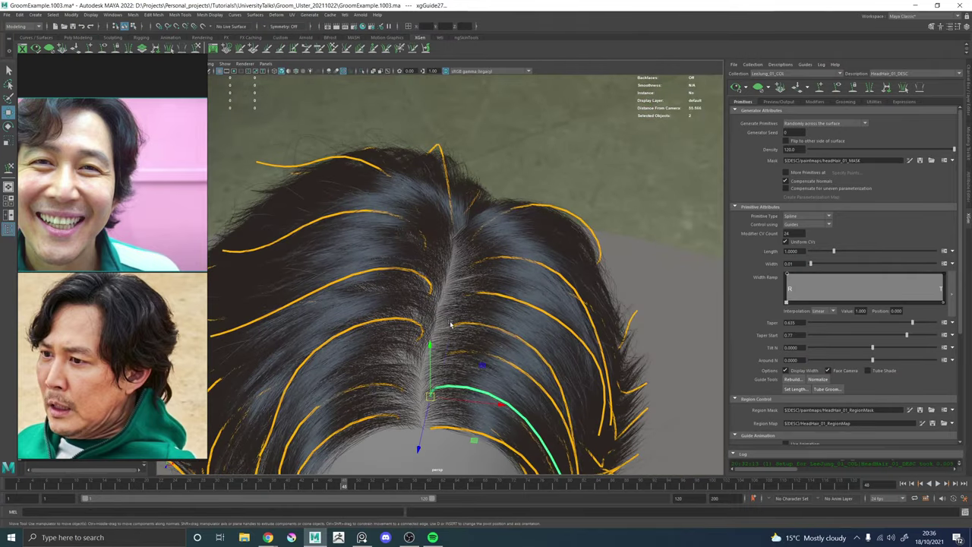
scroll(450, 325, up, 5)
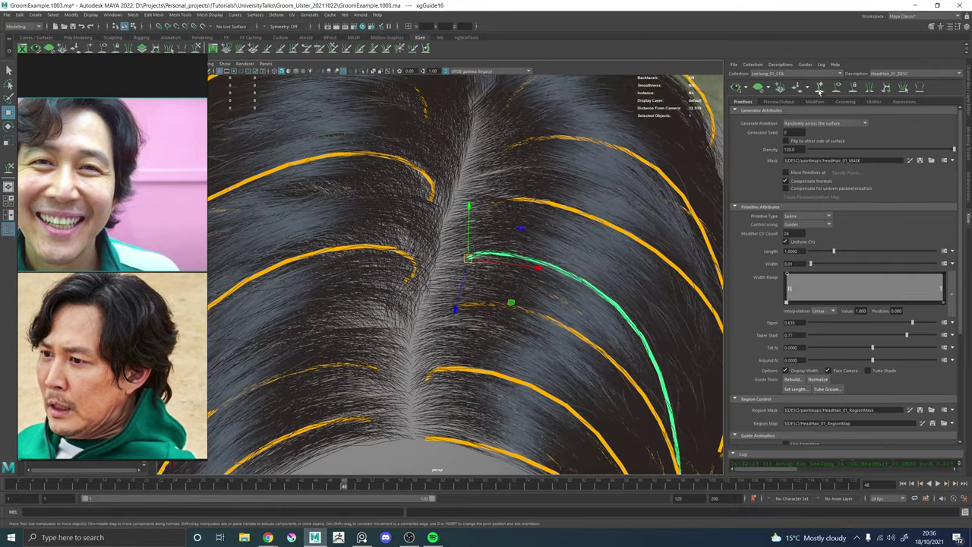
click(819, 88)
click(457, 229)
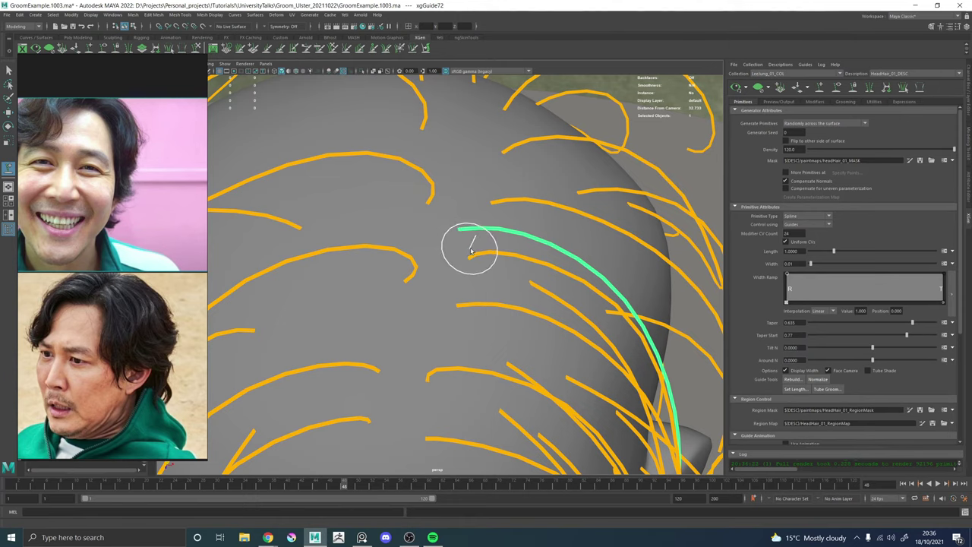
Sculpt the new guide into a higher arch over the smaller sweep, and shape its lower length along the neighbouring guides.
scroll(470, 251, down, 6)
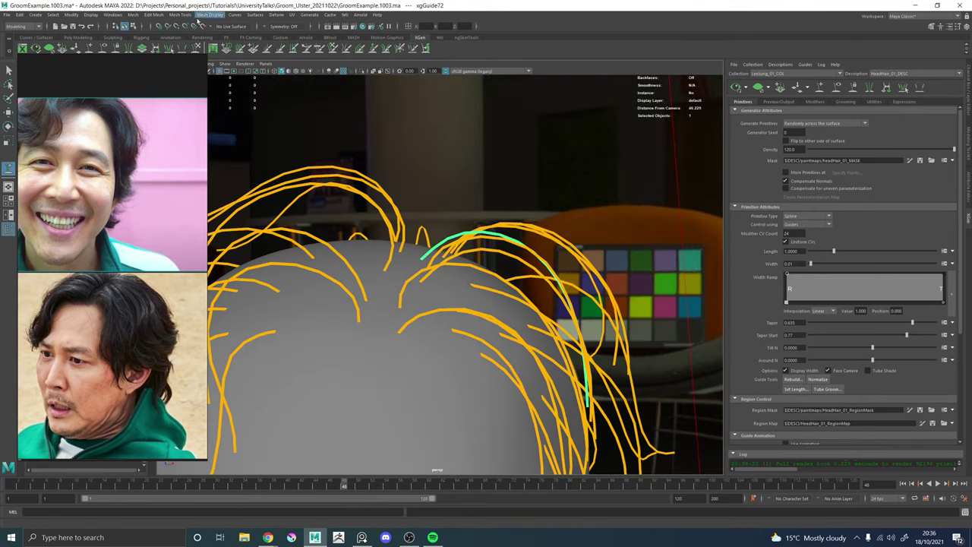
click(196, 50)
alt+drag(464, 267, 467, 256)
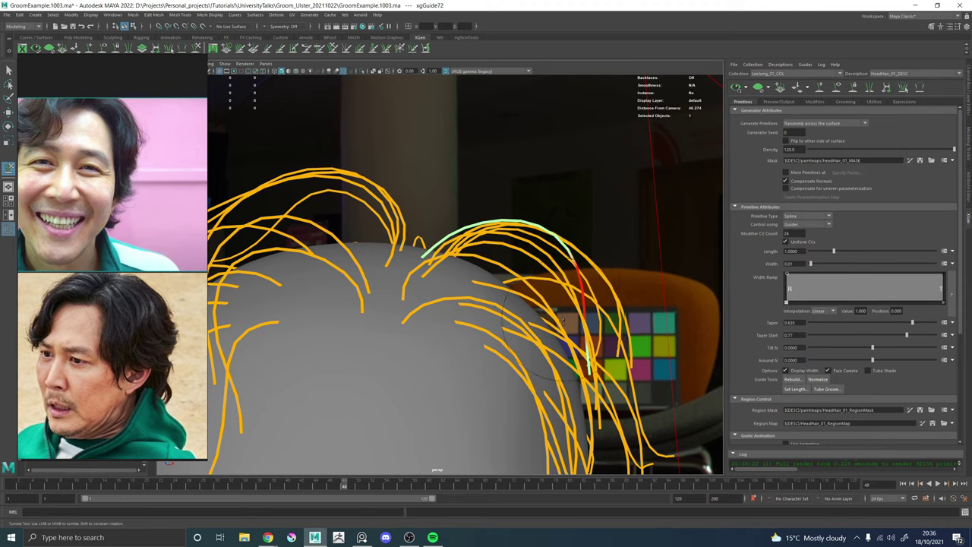
mouse_move(577, 372)
alt+mouse_down()
mouse_move(514, 369)
mouse_move(451, 316)
mouse_move(456, 263)
mouse_move(450, 273)
alt+mouse_up()
mouse_move(454, 339)
mouse_down()
mouse_move(421, 373)
mouse_move(500, 324)
mouse_move(434, 165)
mouse_up()
mouse_move(485, 189)
alt+mouse_down()
mouse_move(433, 217)
mouse_move(440, 278)
alt+mouse_up()
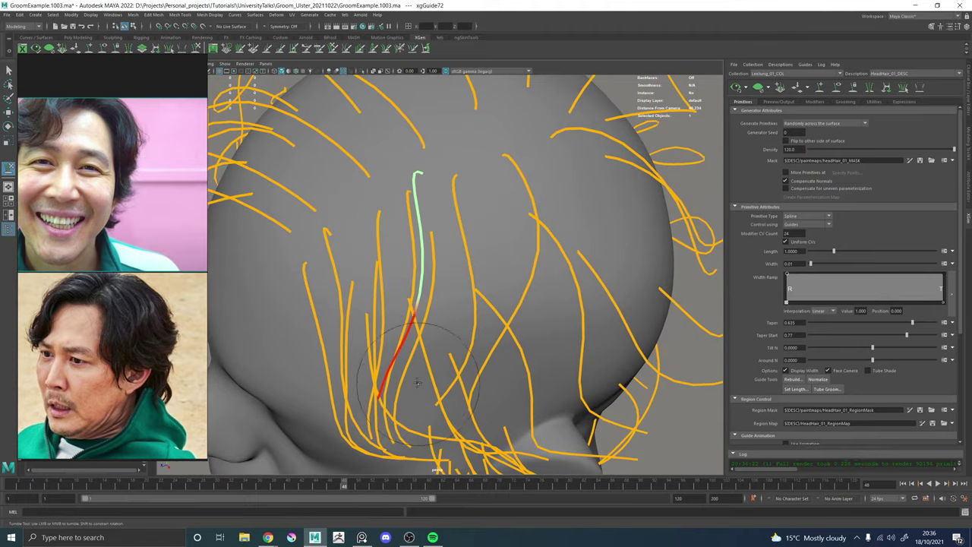
alt+drag(413, 369, 421, 267)
Sculpt the lower length of the existing guide beside the new one, and check its flow around the side of the head.
key(w)
key(y)
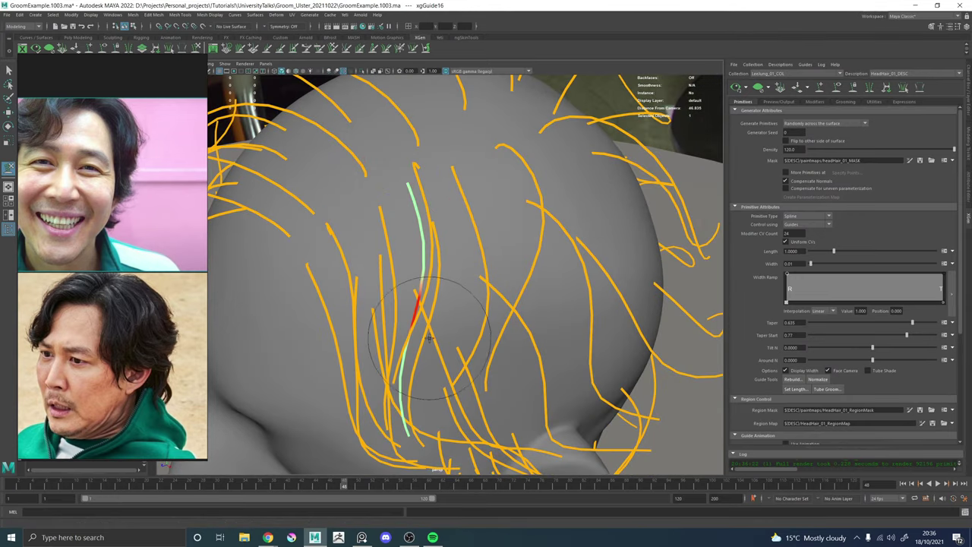
drag(434, 338, 415, 394)
alt+drag(421, 345, 501, 181)
alt+drag(573, 287, 478, 273)
key(w)
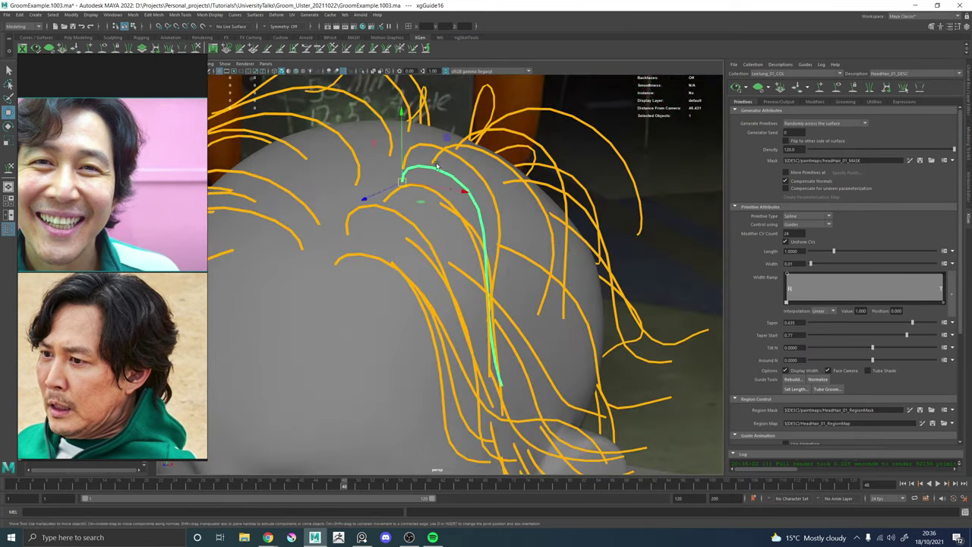
mouse_move(516, 199)
alt+mouse_down()
mouse_move(426, 218)
mouse_move(441, 220)
alt+mouse_up()
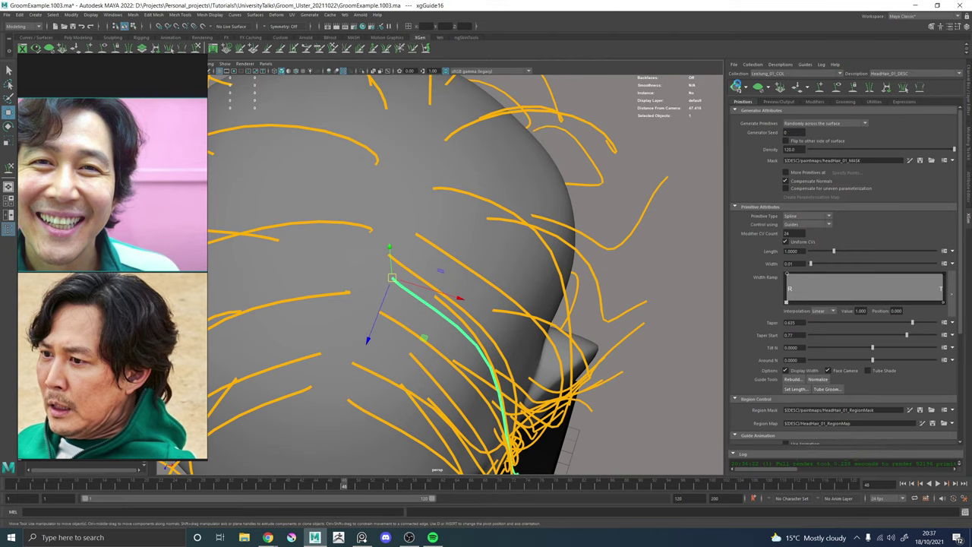
Update the hair preview and add three new guides along the smaller sweep's side of the parting, from near the crown towards the hairline.
click(736, 87)
click(817, 88)
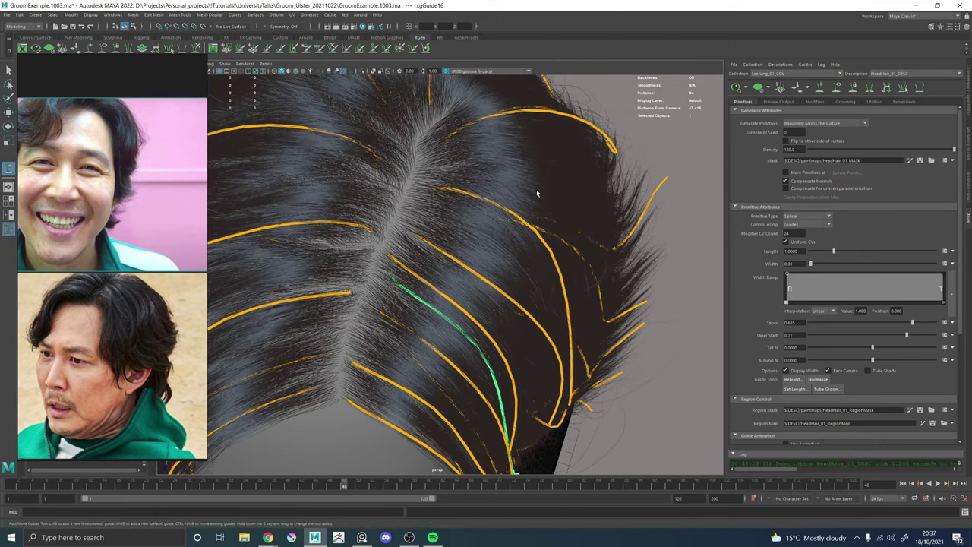
click(404, 212)
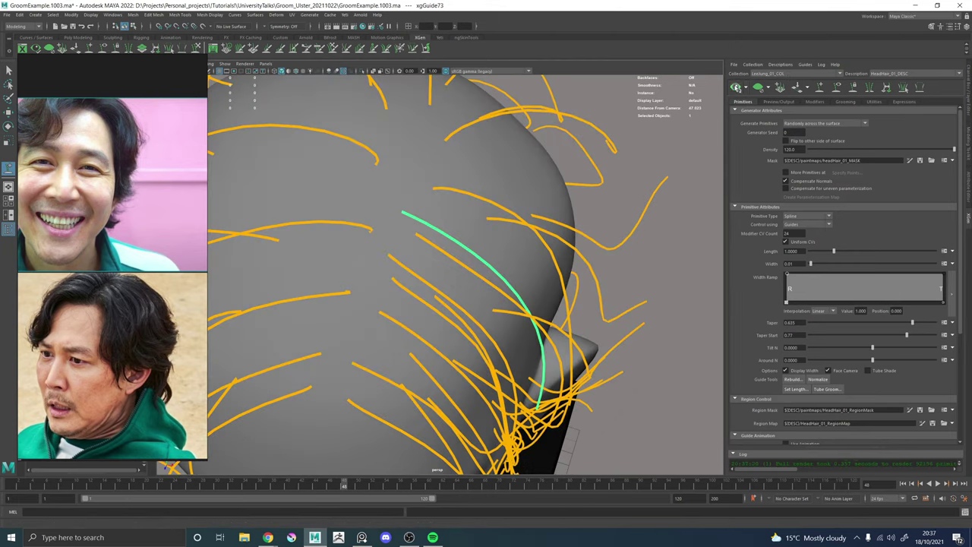
click(424, 164)
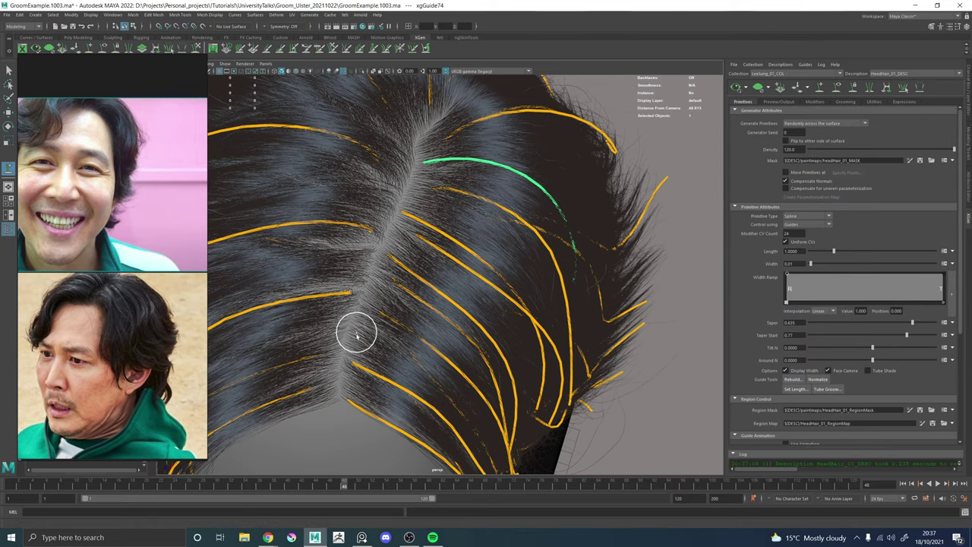
click(354, 332)
Select the three new guides beside the parting together, leaving the guide at the back of the head out of the selection.
alt+drag(373, 358, 442, 166)
key(w)
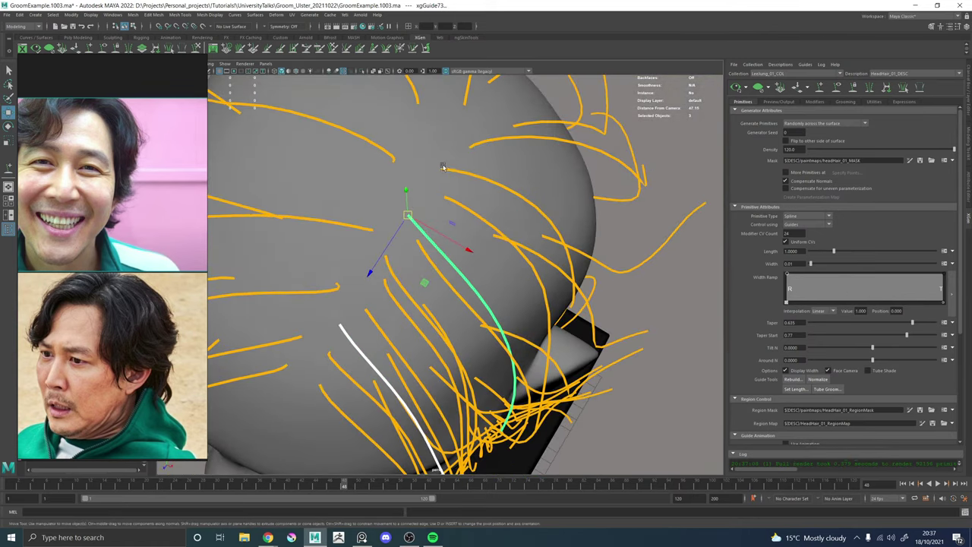
shift+click(442, 174)
alt+right_drag(443, 176, 245, 182)
alt+drag(245, 182, 183, 122)
alt+right_drag(456, 236, 303, 243)
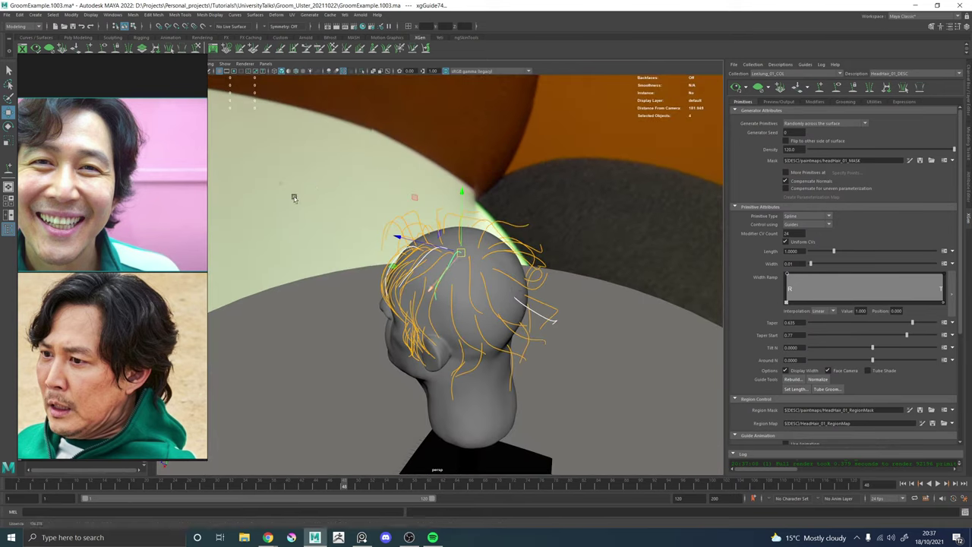
shift+drag(525, 267, 562, 328)
alt+drag(562, 326, 640, 291)
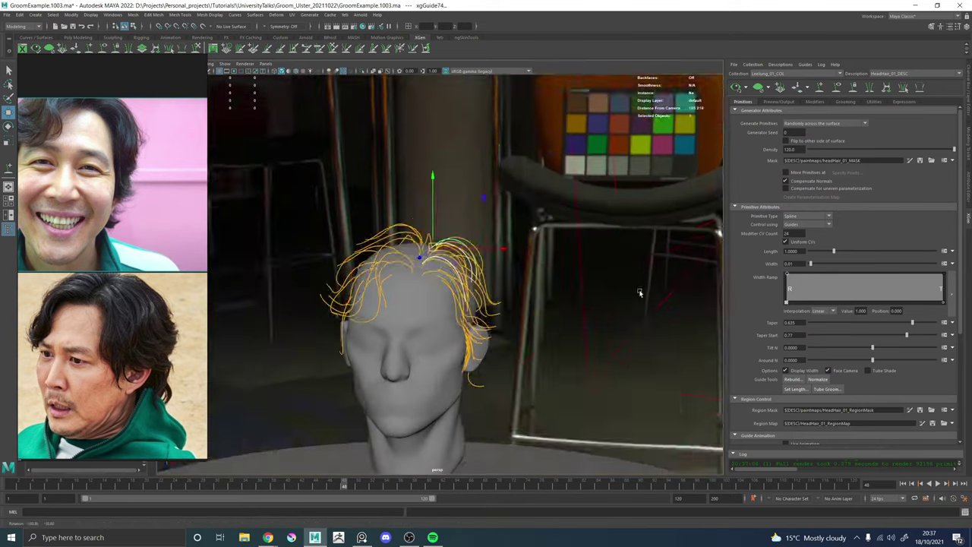
alt+right_drag(641, 291, 593, 339)
Sculpt the roots and upper arches of the three new guides to follow the raised volume of the smaller sweep.
click(195, 49)
alt+right_drag(406, 250, 467, 247)
alt+drag(467, 246, 447, 224)
alt+middle_drag(404, 205, 416, 247)
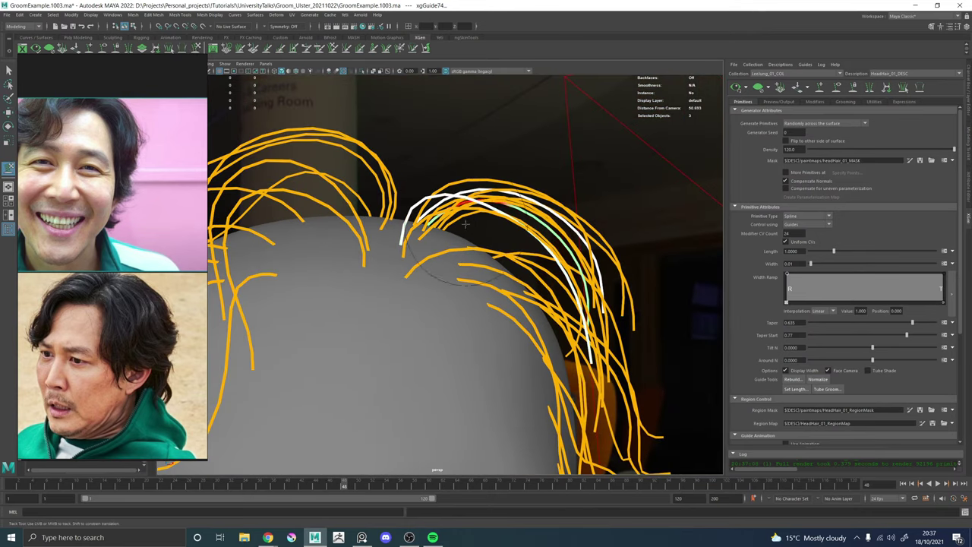
alt+drag(503, 240, 419, 170)
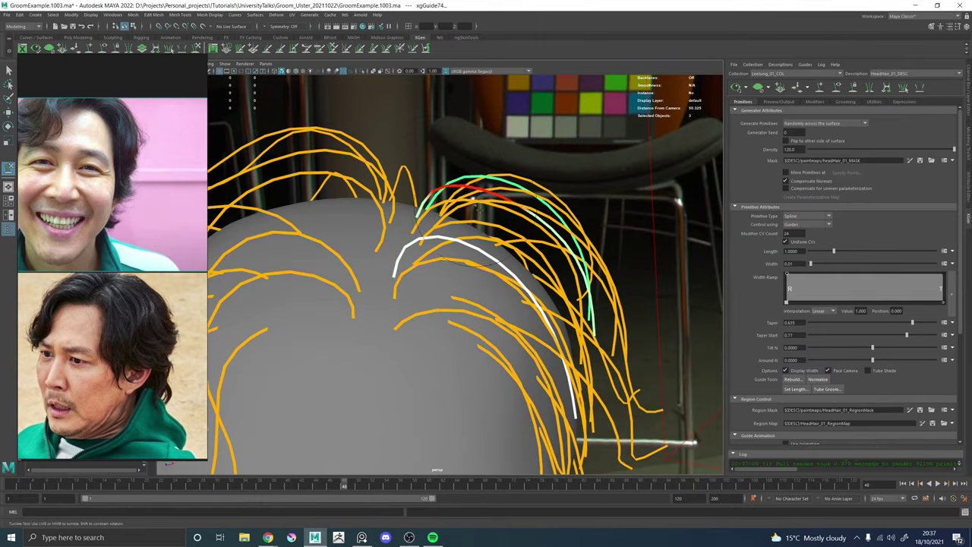
Sculpt the lower lengths of the three new guides along the neighbouring guides, shaping them from the side and the front.
alt+drag(478, 209, 343, 244)
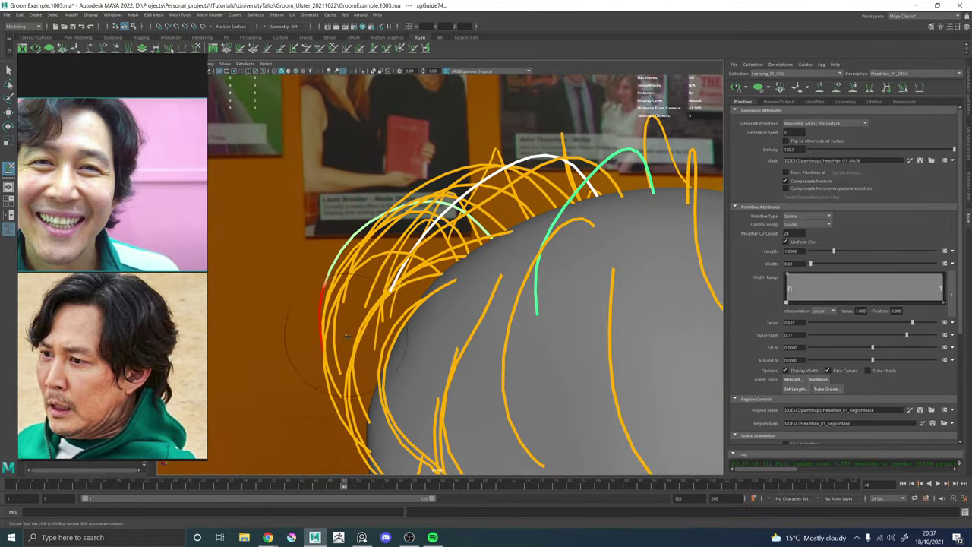
mouse_move(346, 337)
alt+mouse_down()
mouse_move(412, 347)
mouse_move(453, 290)
mouse_move(448, 250)
mouse_move(469, 293)
mouse_move(589, 210)
alt+mouse_up()
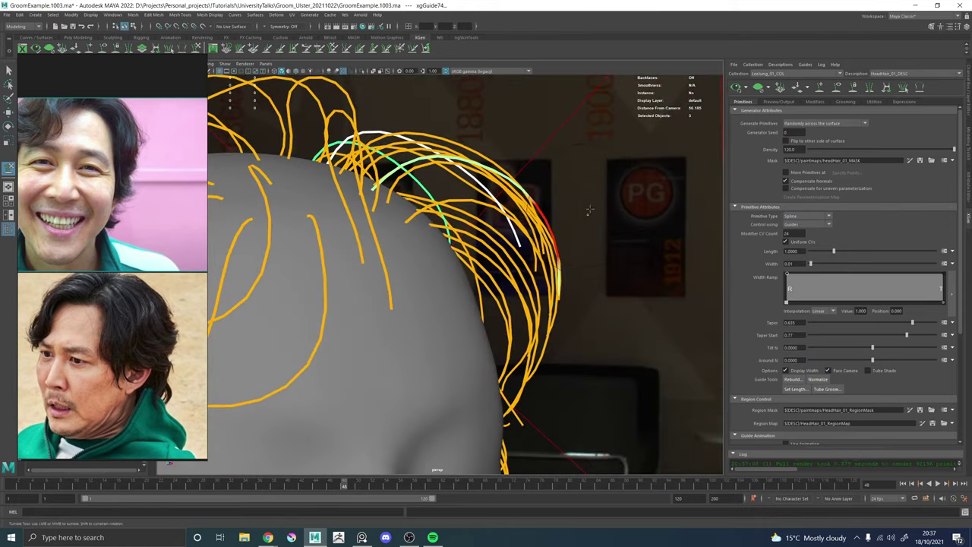
alt+drag(549, 179, 449, 123)
mouse_move(446, 172)
alt+mouse_down()
mouse_move(396, 200)
mouse_move(478, 175)
mouse_move(310, 145)
alt+mouse_up()
Select the new guide nearest the hairline for sculpting, and select it together with neighbouring guides on the smaller sweep.
key(w)
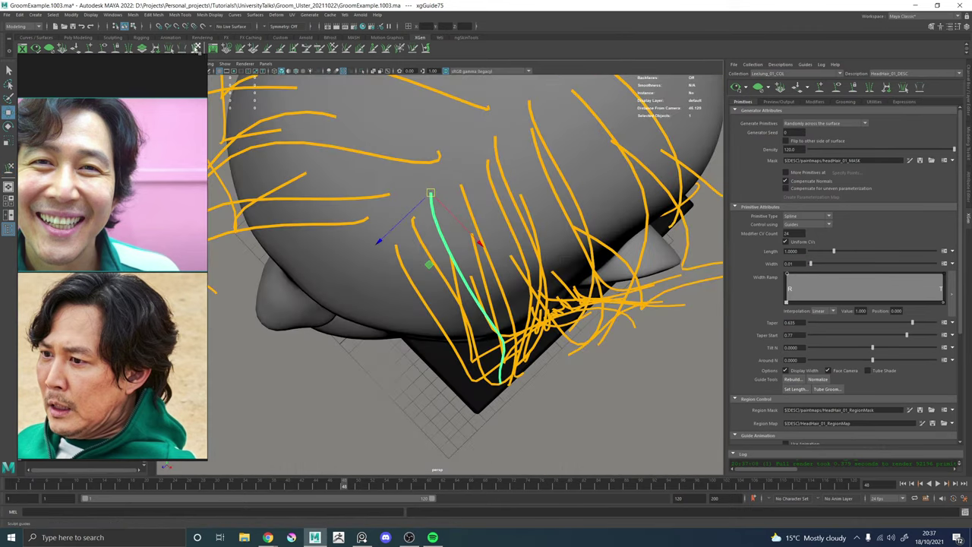
alt+drag(426, 251, 607, 221)
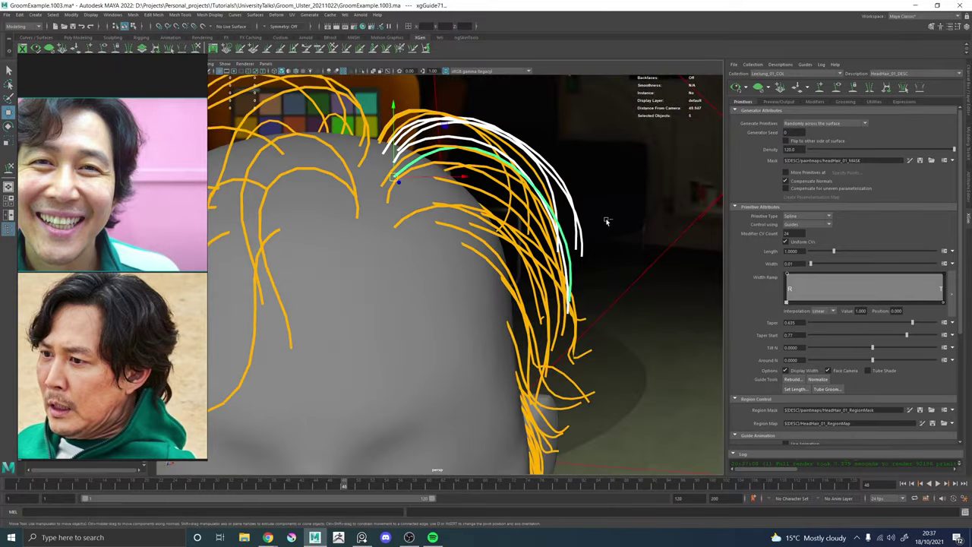
Narrow the selection to three guides beside the hair parting, apply the Sculpt Guides tool to them and update the hair preview.
ctrl+click(573, 223)
click(196, 48)
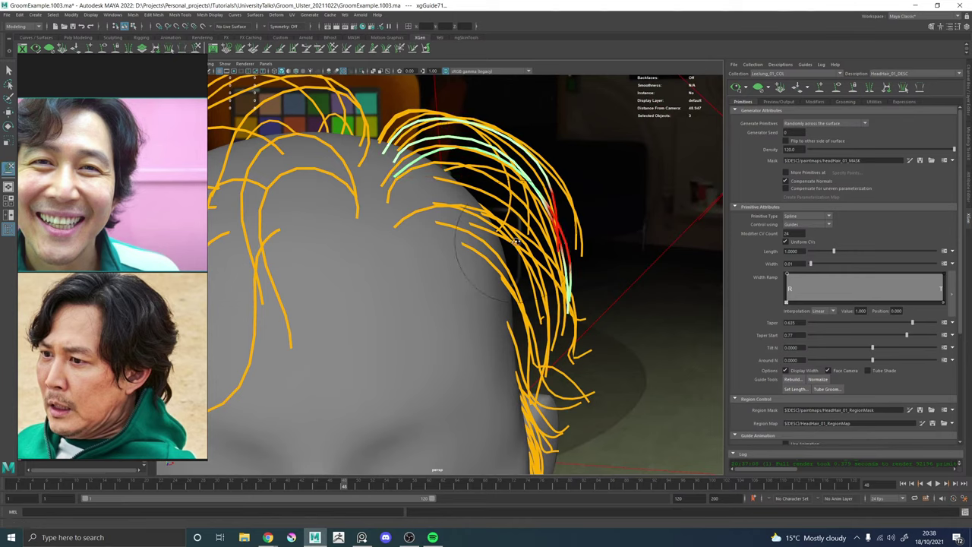
mouse_move(543, 218)
alt+mouse_down()
mouse_move(597, 205)
mouse_move(491, 207)
alt+mouse_up()
key(w)
click(734, 89)
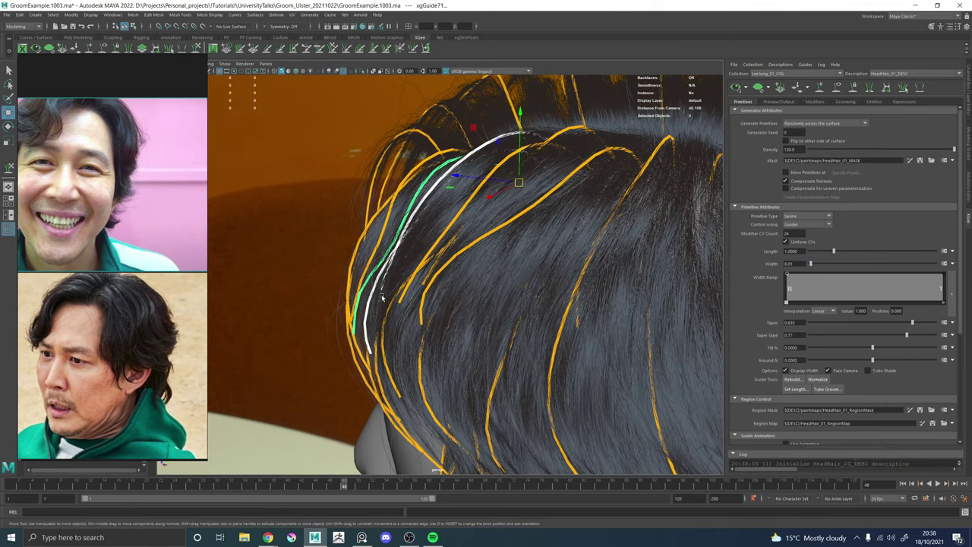
Hide the hair guides and examine the generated hair around the parting and the side of the head.
alt+drag(382, 296, 455, 287)
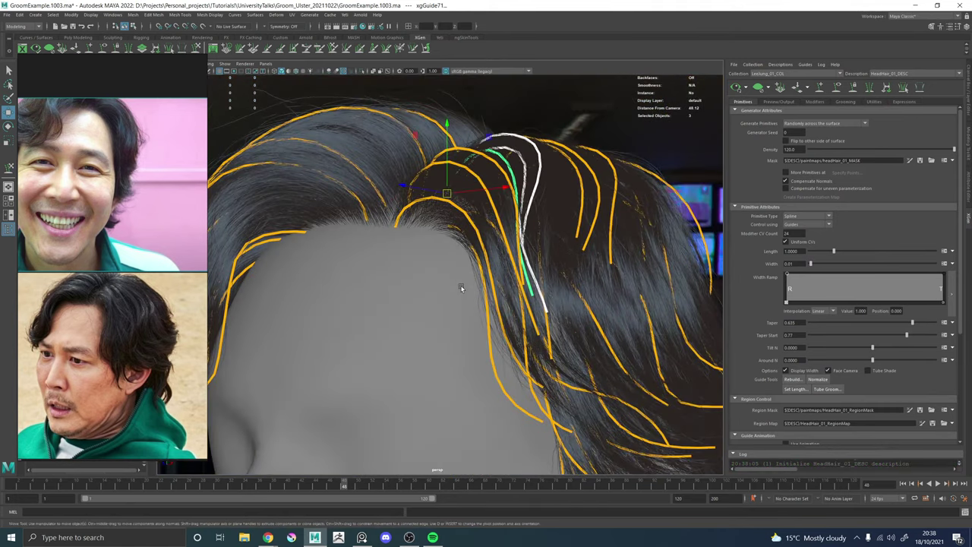
alt+middle_drag(485, 204, 489, 198)
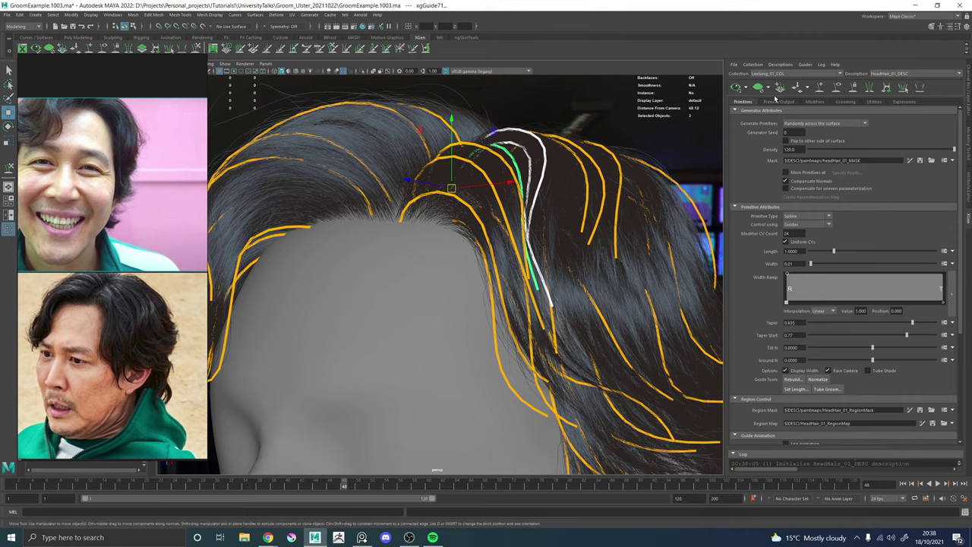
click(836, 89)
alt+right_drag(537, 210, 345, 252)
alt+drag(345, 252, 364, 246)
alt+right_drag(364, 246, 496, 311)
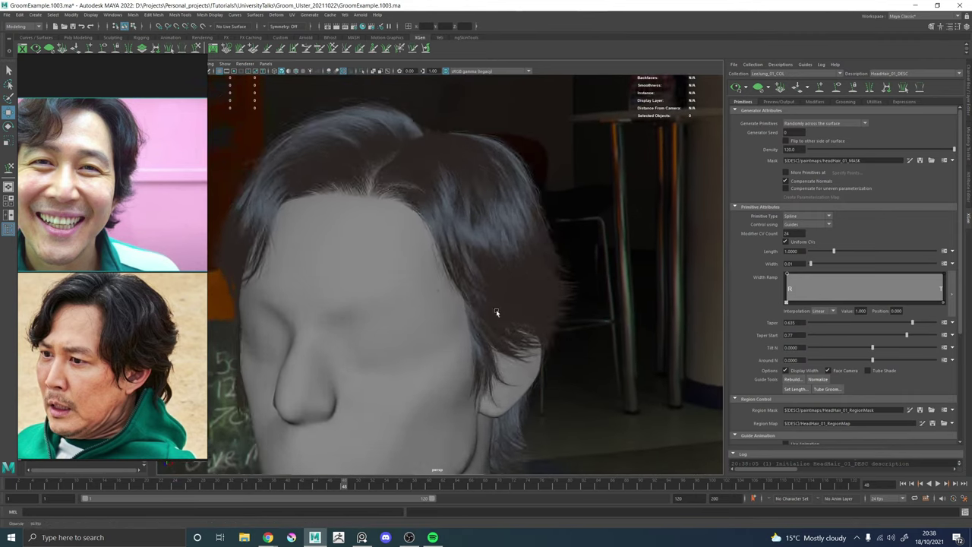
alt+drag(496, 311, 571, 242)
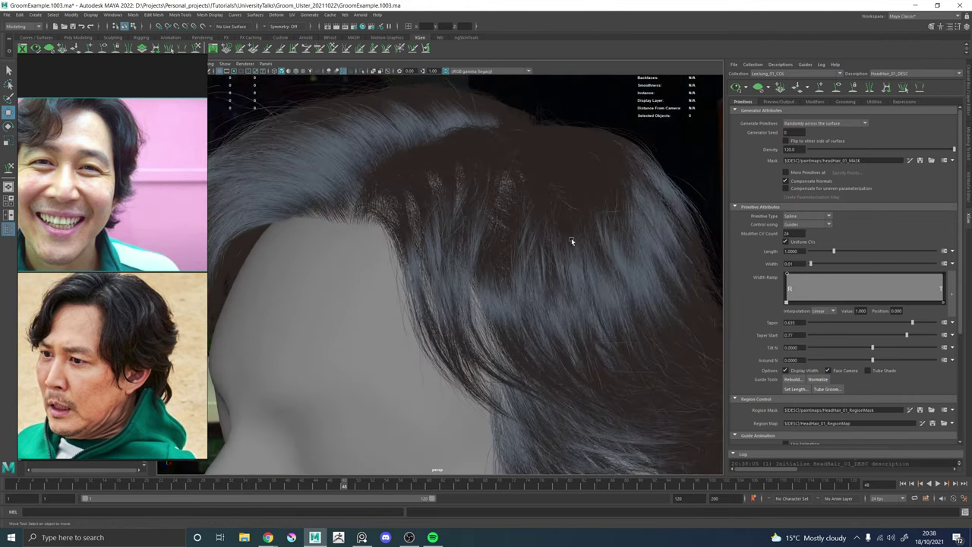
Select the Clumping1 modifier of the head hair and check its clumping map setup, closing it without generating maps.
click(813, 102)
scroll(758, 139, down, 1)
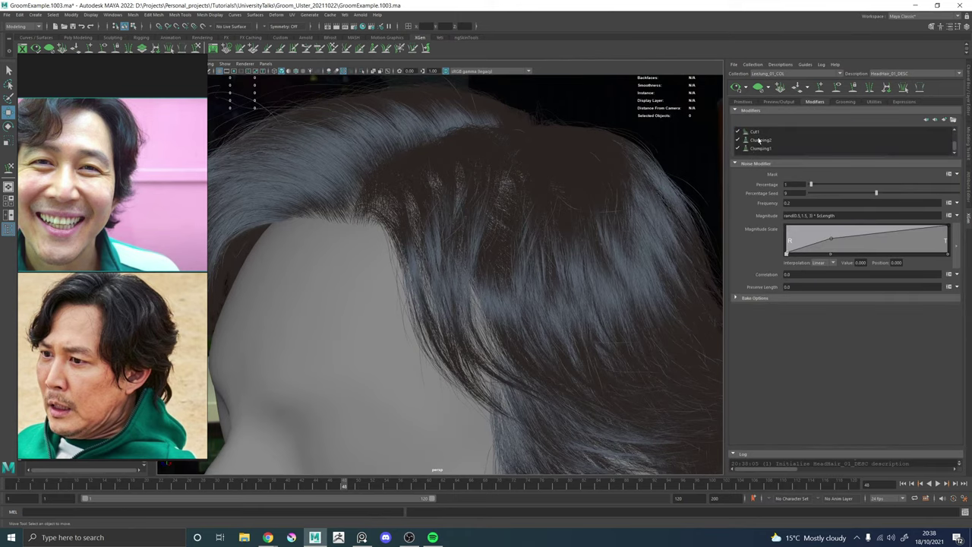
alt+drag(625, 178, 414, 293)
scroll(332, 288, down, 6)
alt+drag(332, 289, 448, 286)
alt+drag(473, 327, 718, 173)
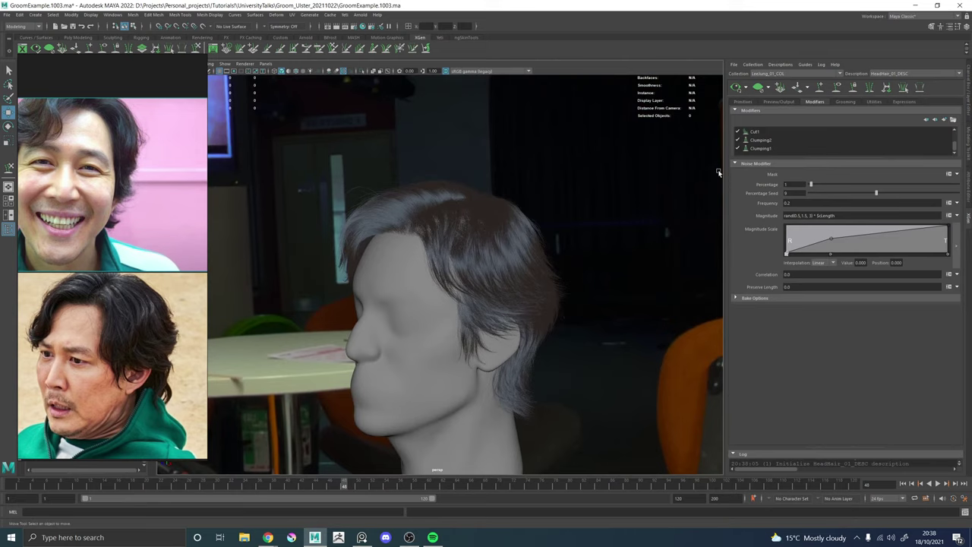
click(764, 148)
click(943, 361)
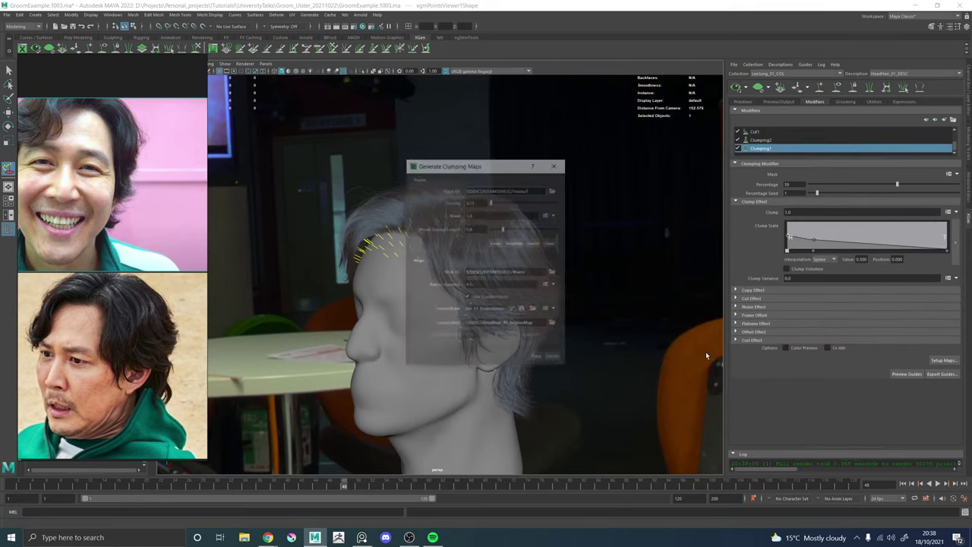
click(566, 163)
Set the Clumping1 noise to 1 and make its Noise Scale ramp rise from 0 at the root to 1 at the tip.
click(752, 307)
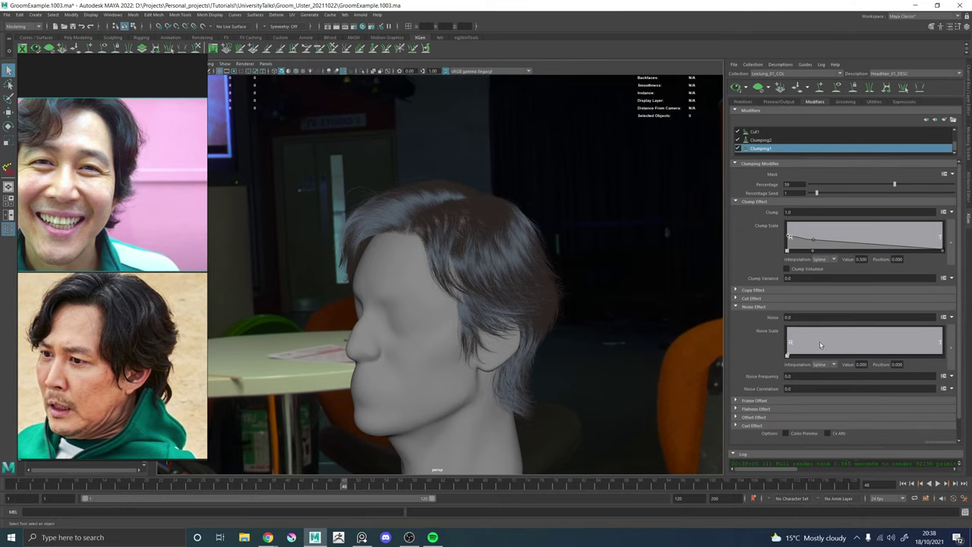
text(1)
key(Return)
drag(928, 333, 963, 310)
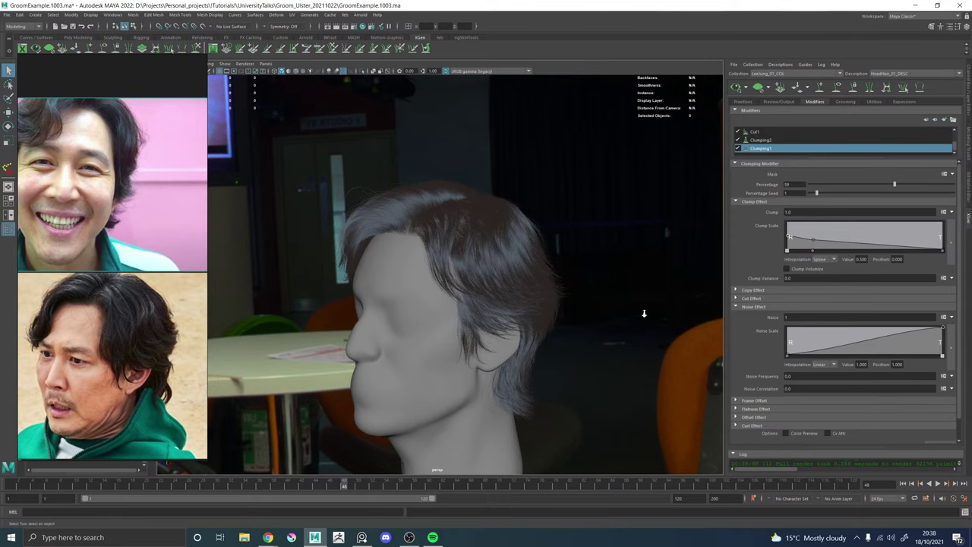
Add a Noise Scale ramp point at position 0.156 with value about 0.986, and set the Noise Frequency to 1.
alt+right_drag(644, 314, 706, 327)
alt+drag(511, 274, 748, 310)
click(811, 327)
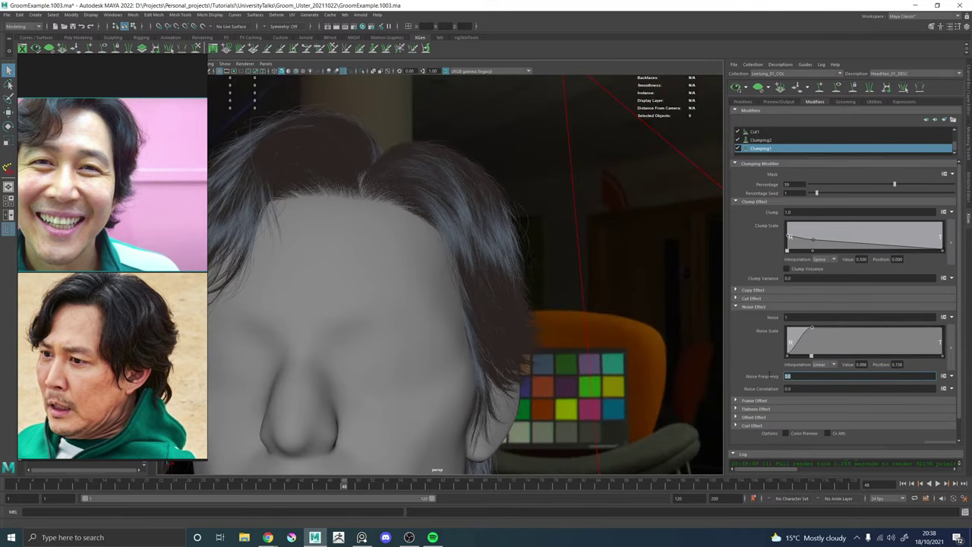
alt+drag(380, 217, 471, 249)
alt+right_drag(471, 249, 532, 278)
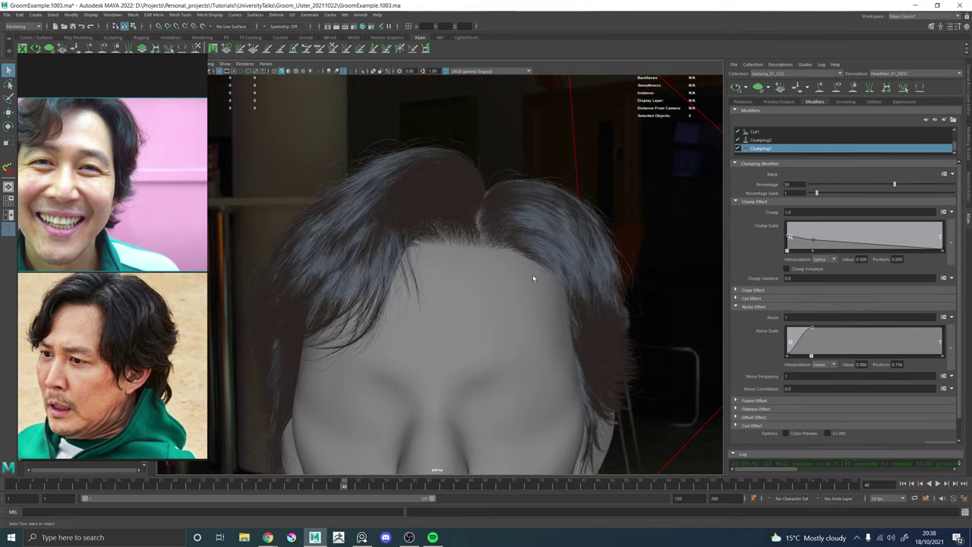
Load the saved NoiseMagnitude expression into the Noise attribute of Clumping1.
click(787, 316)
click(952, 318)
mouse_move(931, 344)
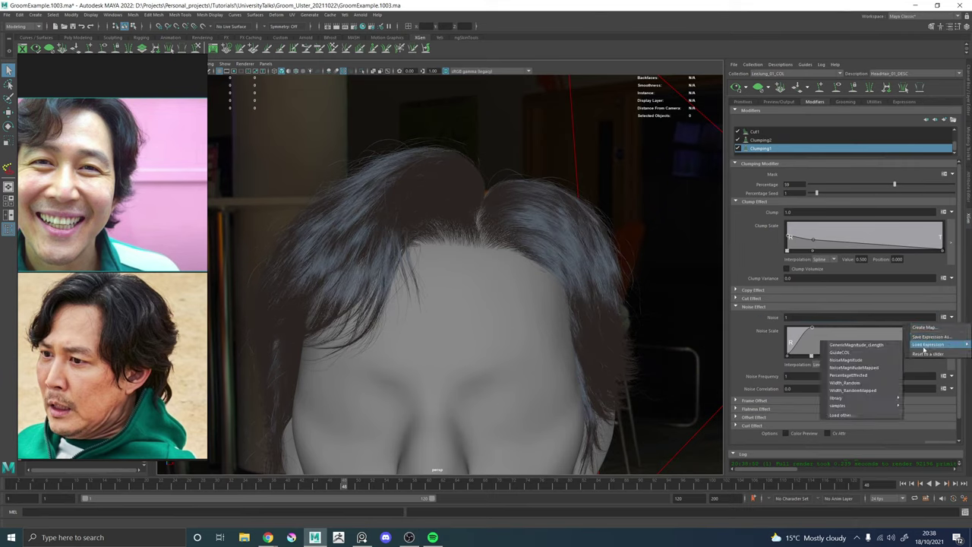
click(851, 362)
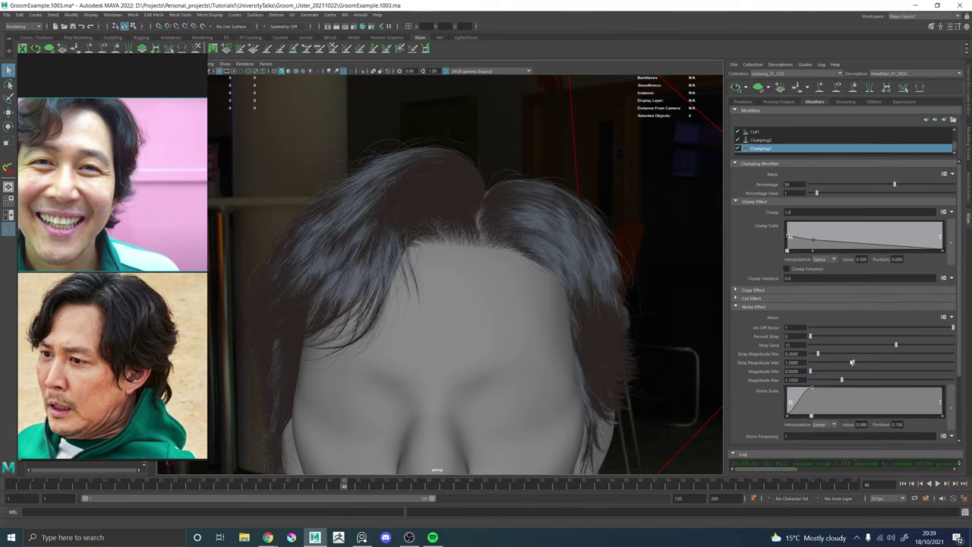
alt+drag(514, 284, 538, 286)
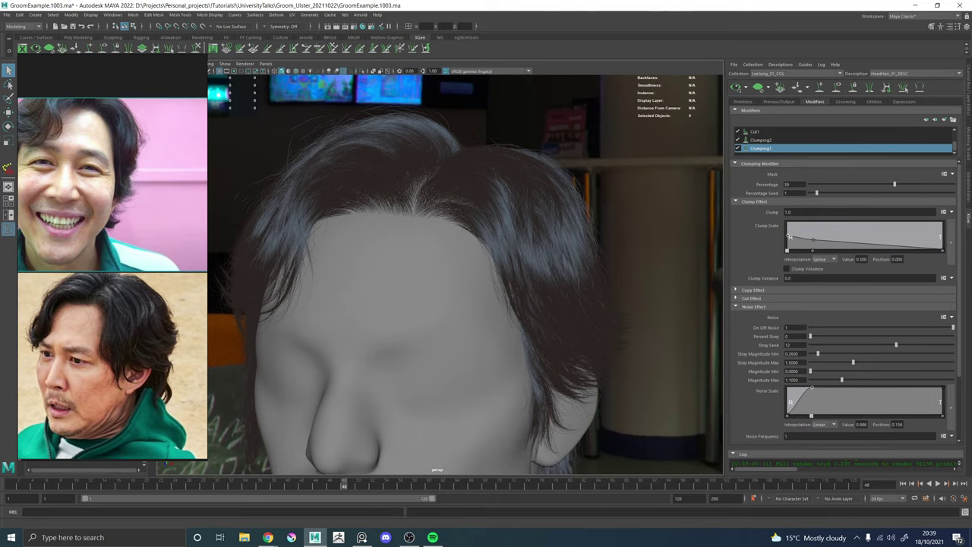
Set the Stray Magnitude Max of the Clumping1 noise to 1.485.
scroll(749, 361, down, 1)
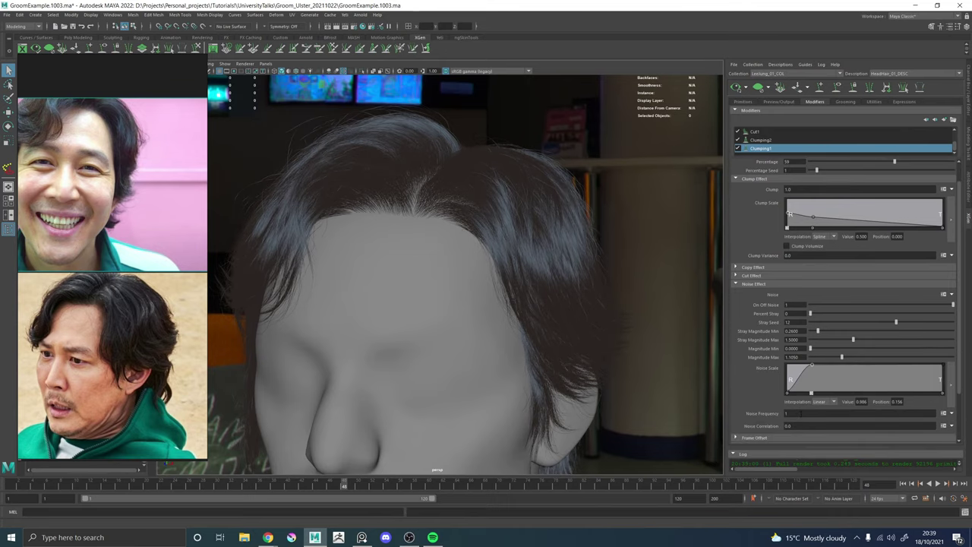
alt+drag(519, 249, 477, 248)
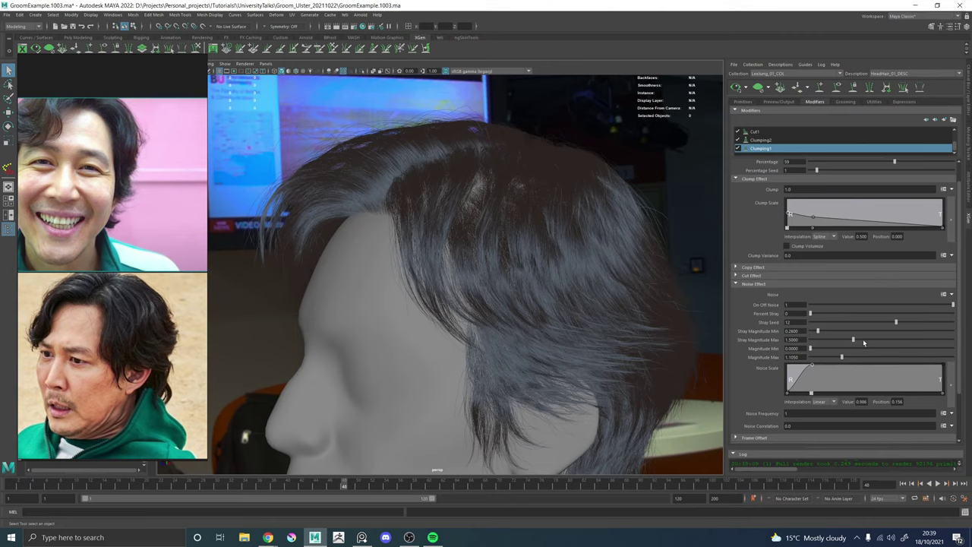
click(880, 340)
drag(881, 340, 908, 339)
Edit the Clumping1 noise expression so the final result, opened with an extra parenthesis, is multiplied by $cLength, and accept it.
click(943, 294)
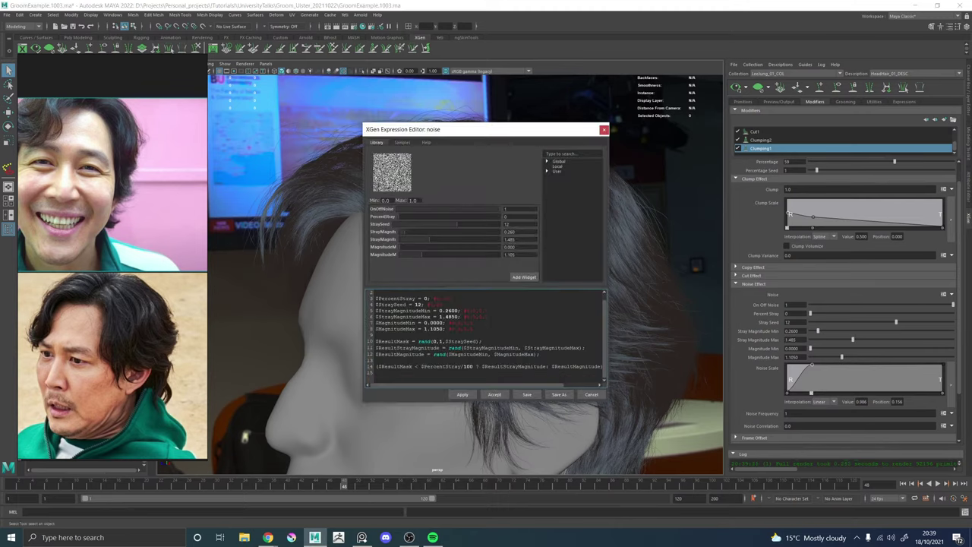
drag(464, 384, 508, 386)
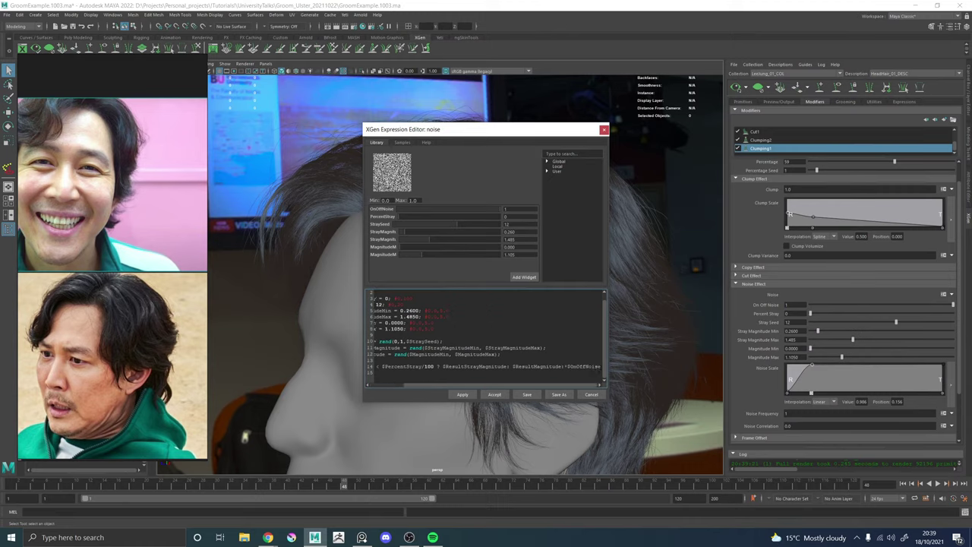
drag(608, 371, 858, 373)
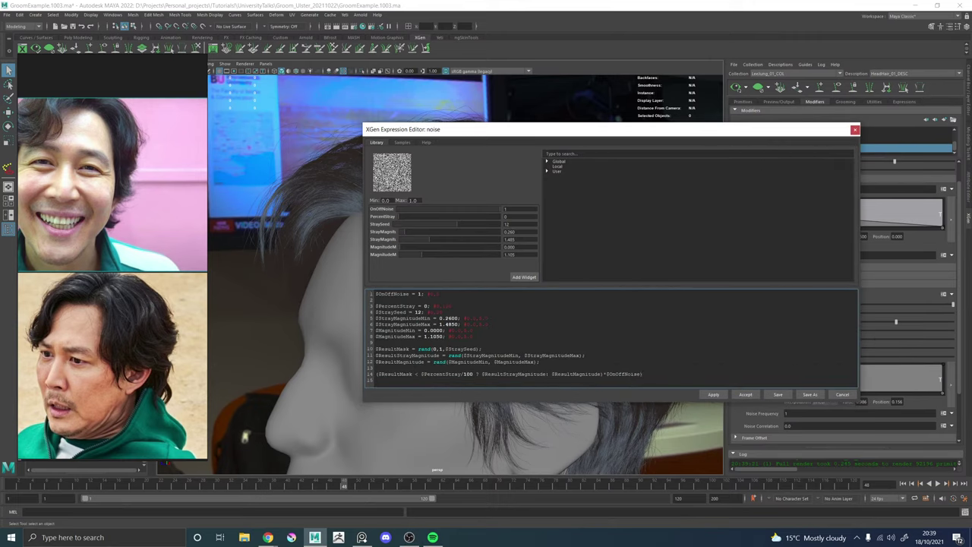
text(()
text($cLength)
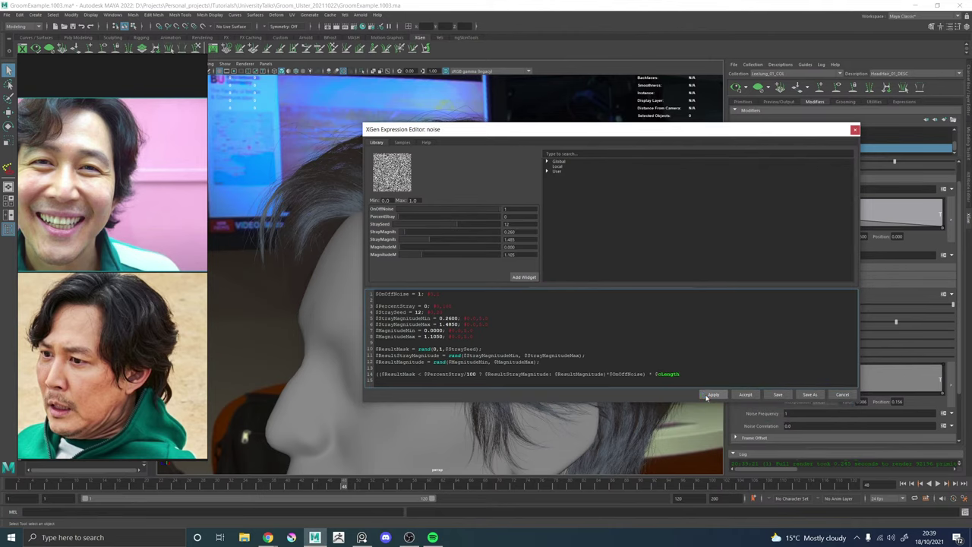
click(713, 394)
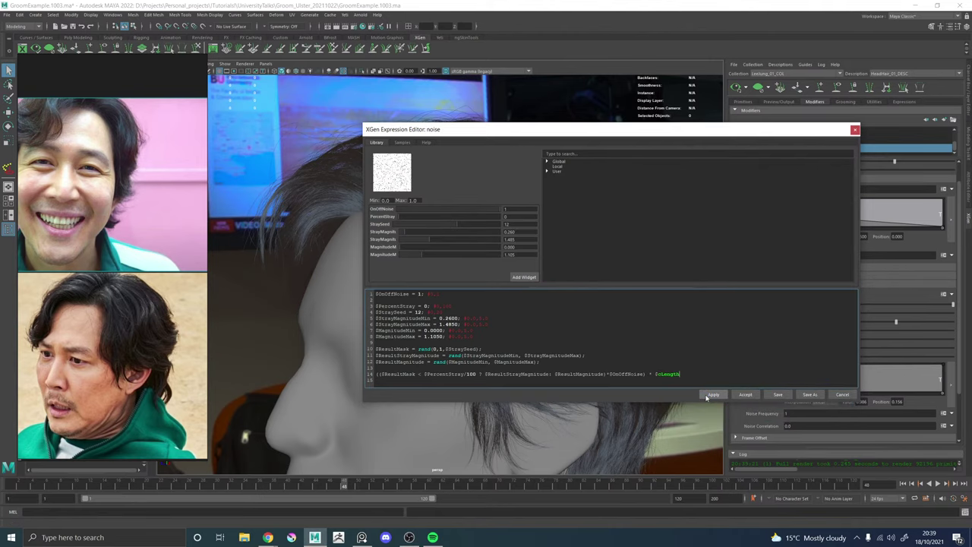
click(746, 394)
Set the Noise Frequency of Clumping1 to 0.25.
alt+drag(463, 247, 514, 248)
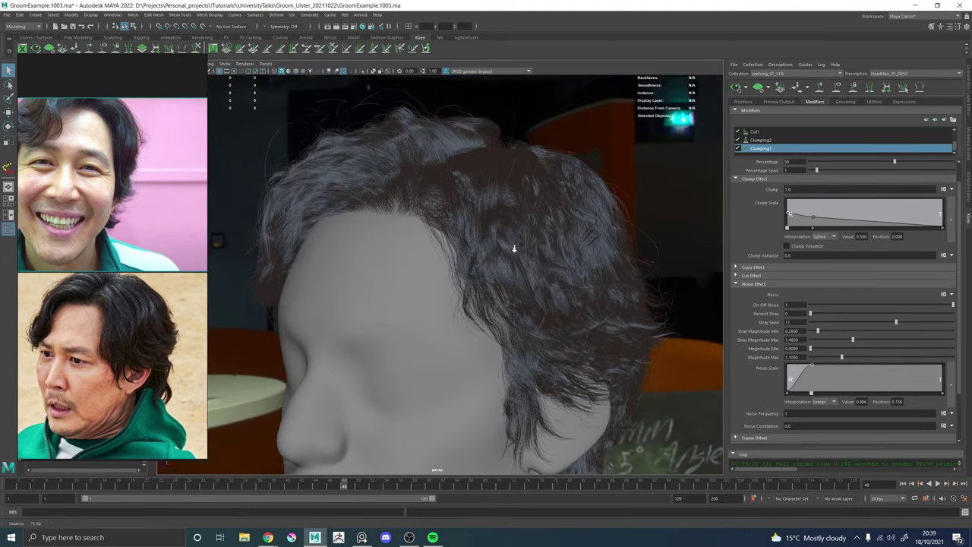
mouse_move(514, 248)
alt+right_down()
mouse_move(490, 282)
mouse_move(519, 250)
alt+right_up()
scroll(777, 377, down, 1)
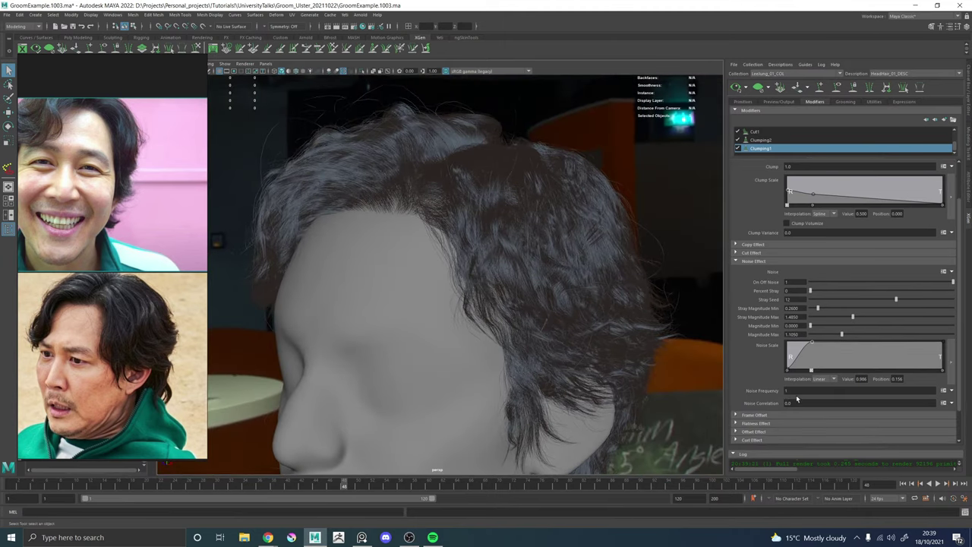
drag(795, 392, 765, 393)
text(0.2)
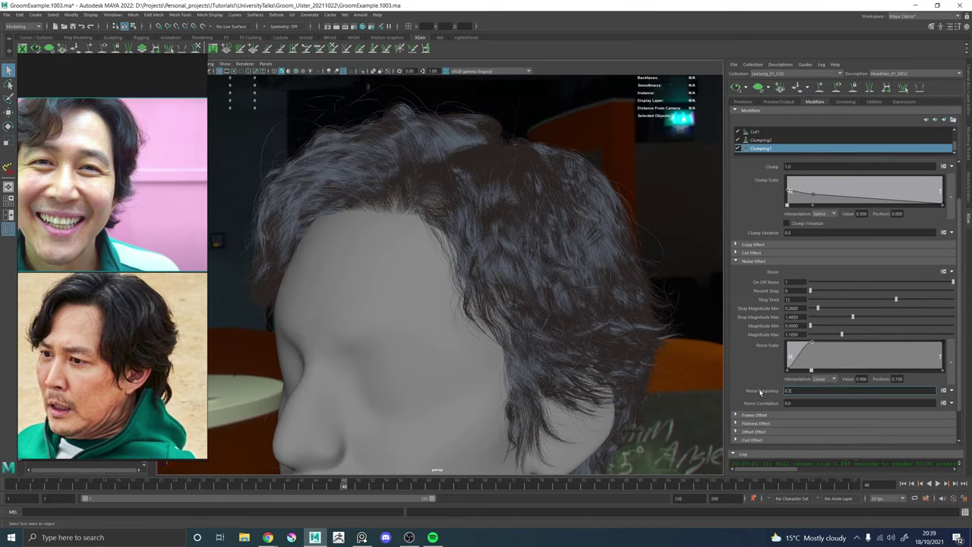
text(5)
key(Return)
Set the Clumping1 noise's Stray Seed to 2 and its Magnitude Max to 0.265.
alt+right_drag(436, 192, 395, 197)
mouse_move(395, 196)
alt+mouse_down()
mouse_move(425, 191)
mouse_move(413, 193)
alt+mouse_up()
alt+right_drag(412, 193, 464, 199)
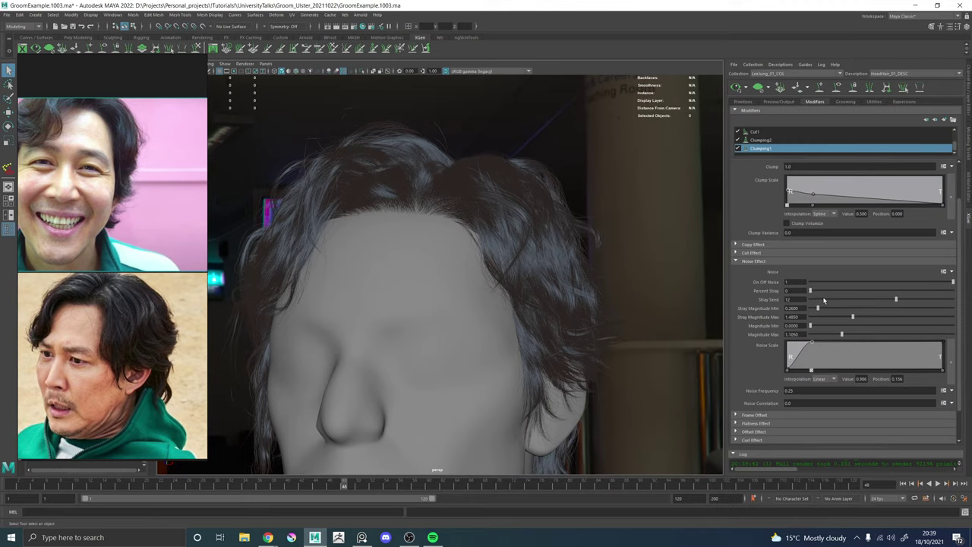
click(824, 299)
drag(828, 335, 820, 335)
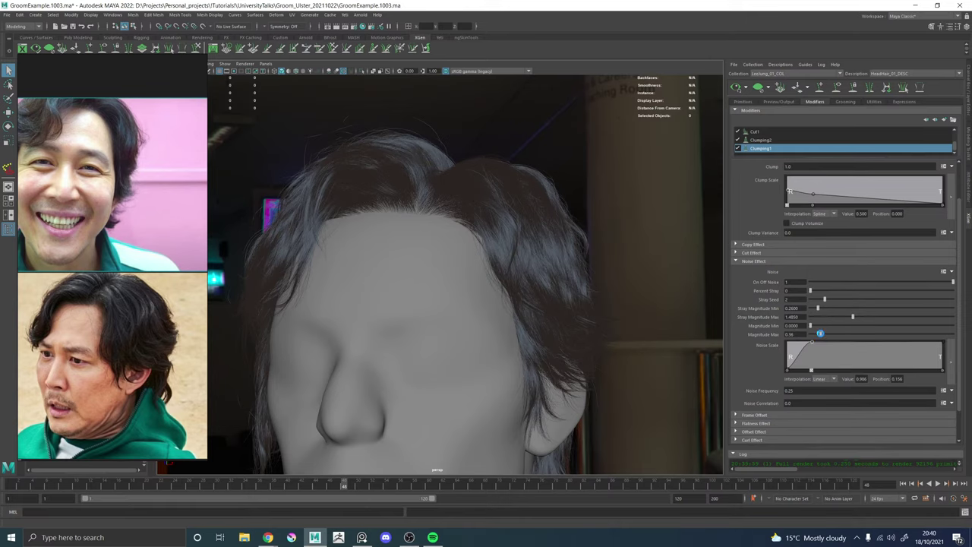
alt+drag(575, 306, 541, 308)
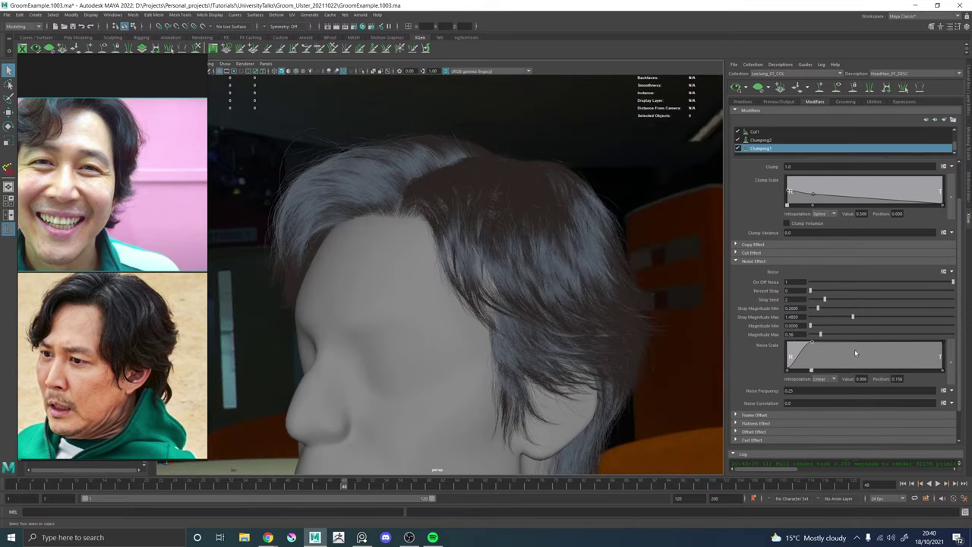
drag(819, 335, 817, 335)
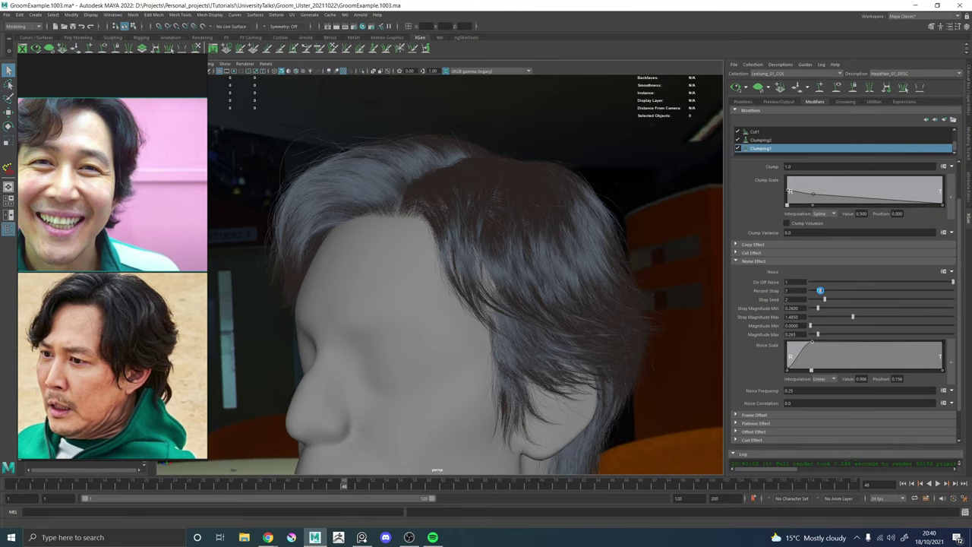
Set the Clumping1 noise's Percent Stray to 22 and its Stray Magnitude Max to 0.36.
drag(811, 290, 820, 291)
click(842, 291)
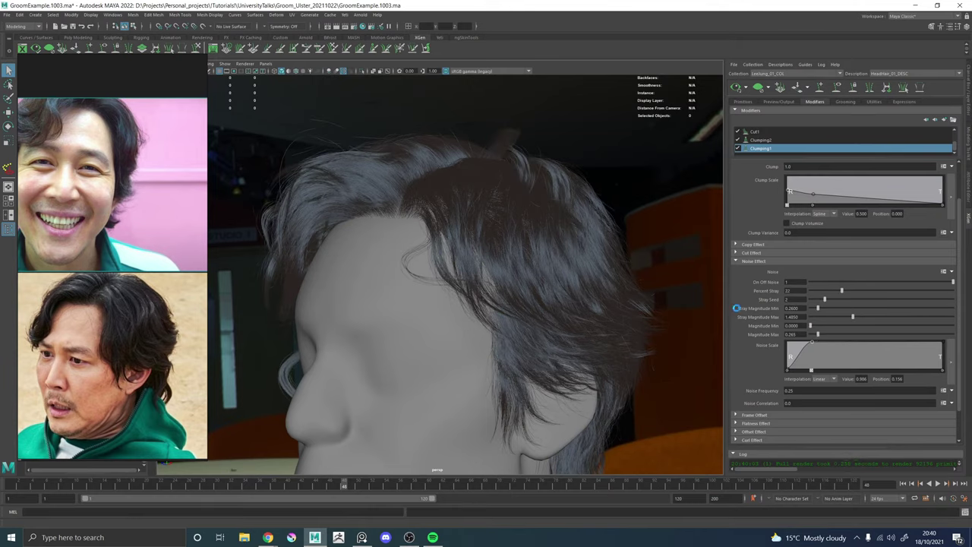
alt+drag(491, 294, 531, 293)
alt+right_drag(532, 292, 561, 304)
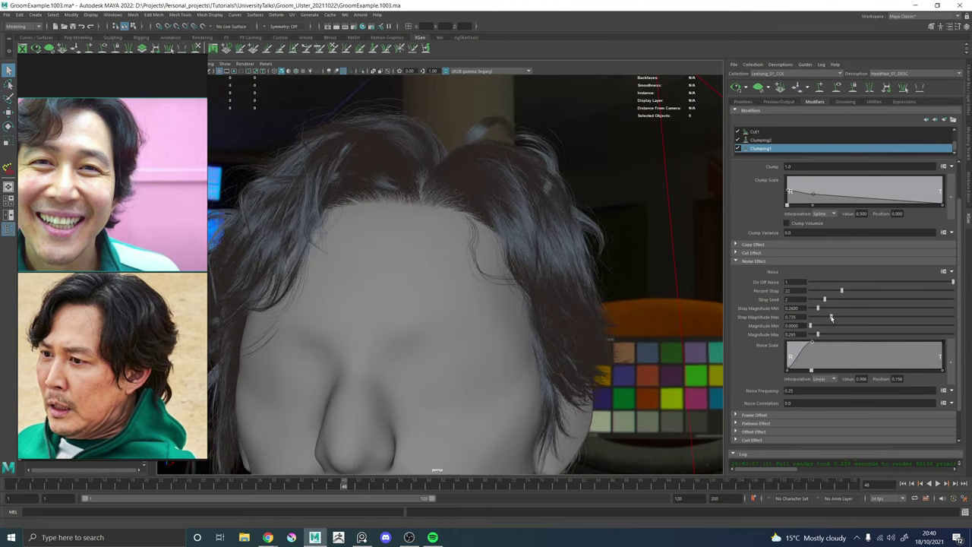
drag(830, 318, 821, 318)
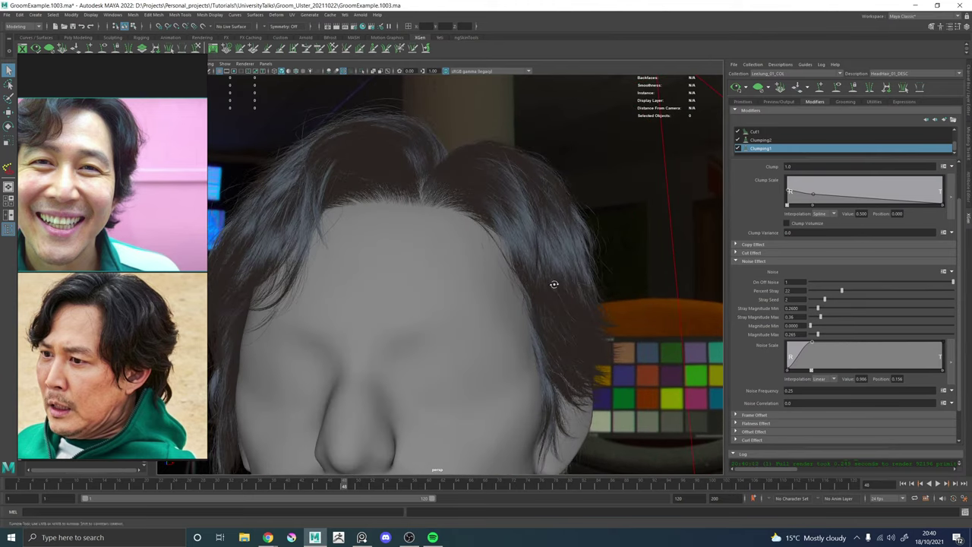
Switch the Clumping1 noise off and on to compare the side hair with and without it.
mouse_move(554, 281)
alt+mouse_down()
mouse_move(503, 282)
mouse_move(558, 283)
alt+mouse_up()
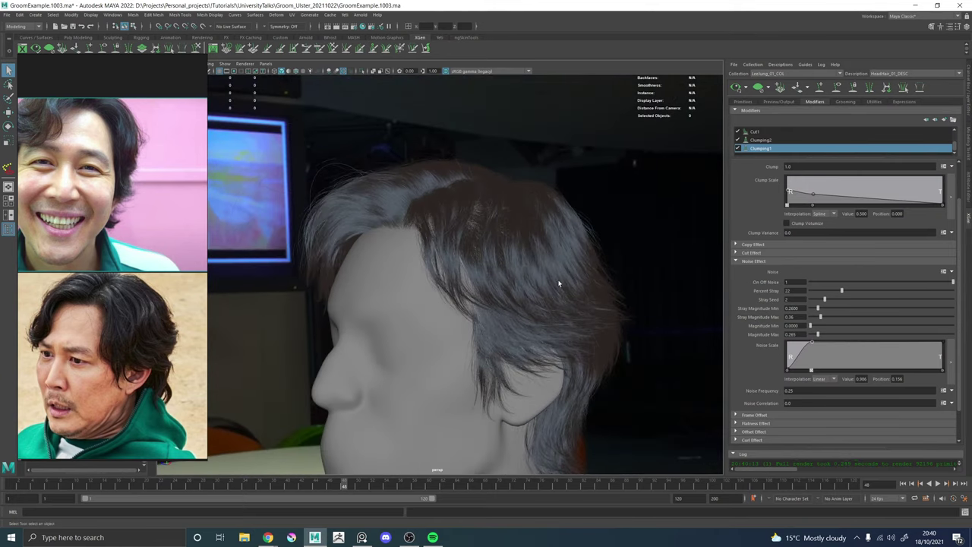
click(815, 282)
click(820, 281)
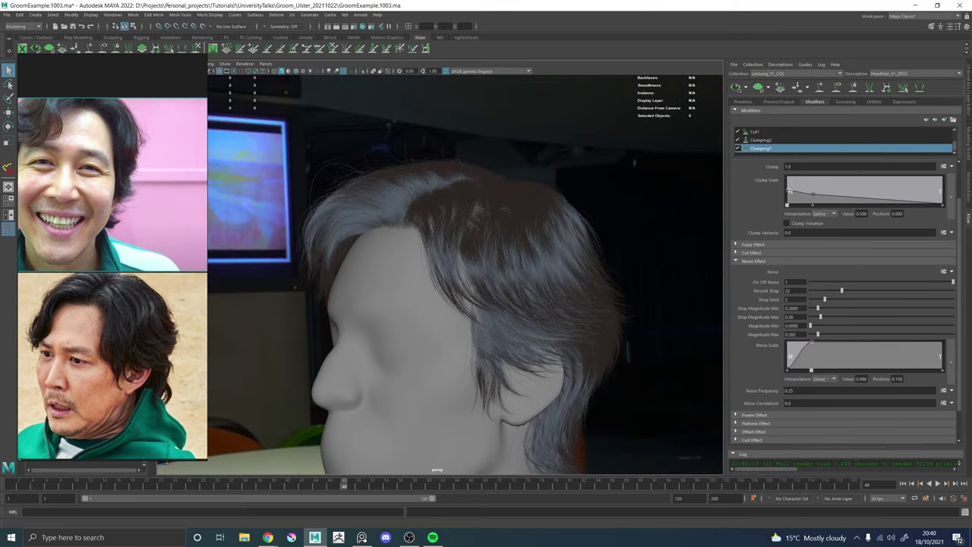
Examine the hair from the front and both sides to judge the Clumping1 noise along the fringe and parting.
alt+drag(455, 268, 486, 269)
alt+right_drag(486, 269, 447, 285)
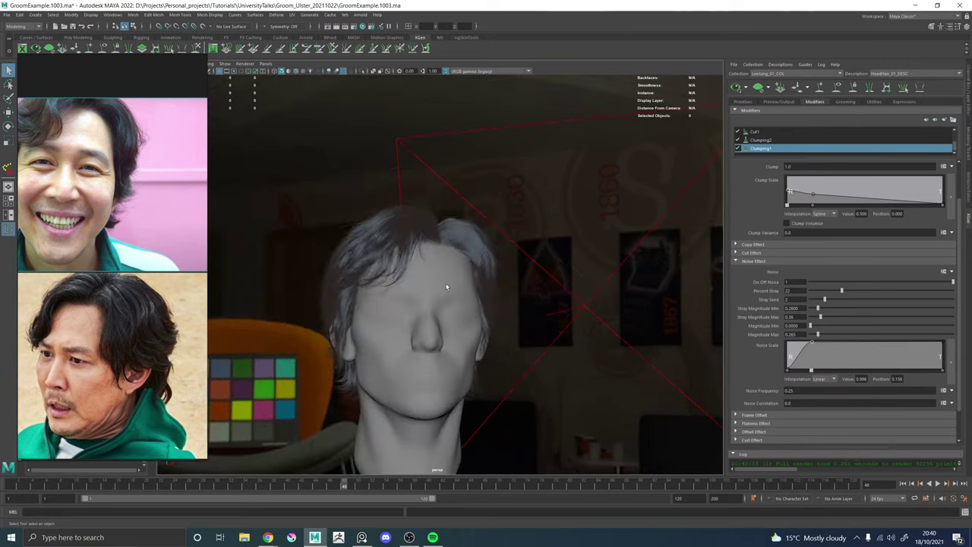
alt+drag(447, 285, 396, 286)
alt+right_drag(429, 299, 543, 266)
alt+middle_drag(532, 267, 501, 299)
alt+drag(501, 298, 566, 316)
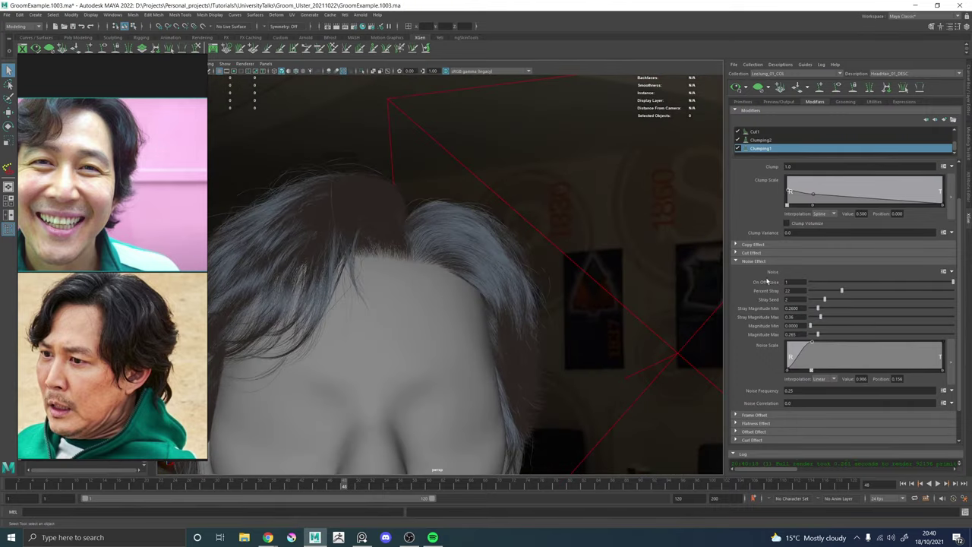
click(821, 280)
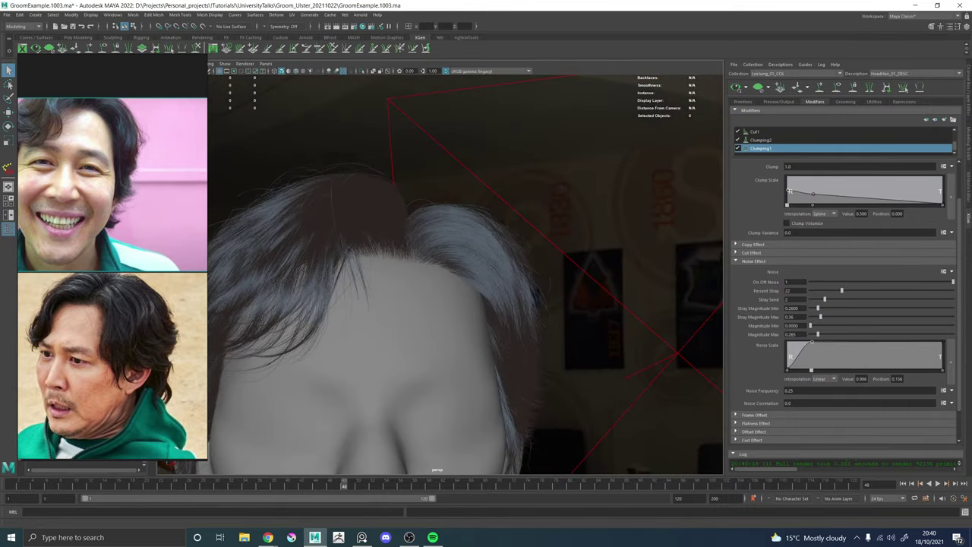
alt+drag(593, 262, 629, 271)
Open the noise settings of Clumping2 and copy the noise expression from Clumping1.
click(761, 139)
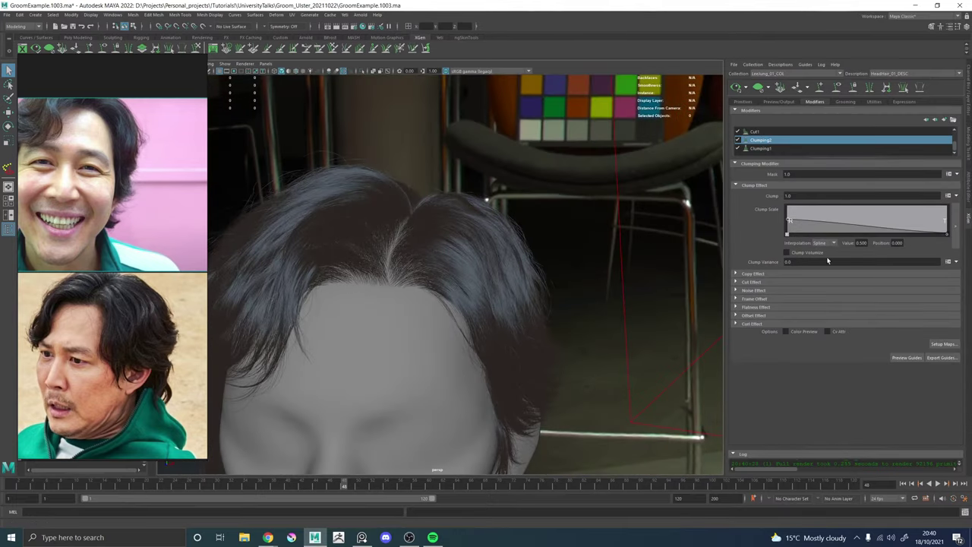
click(751, 290)
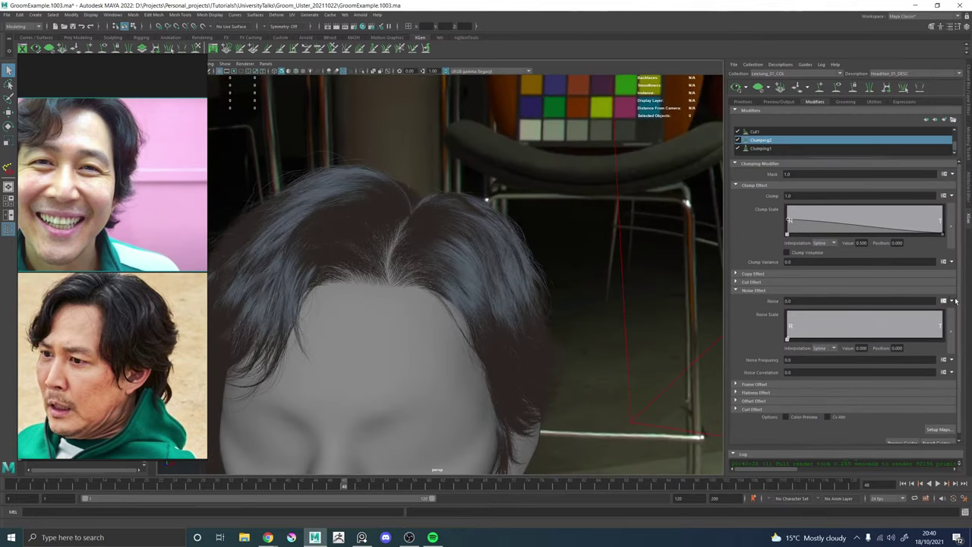
click(952, 301)
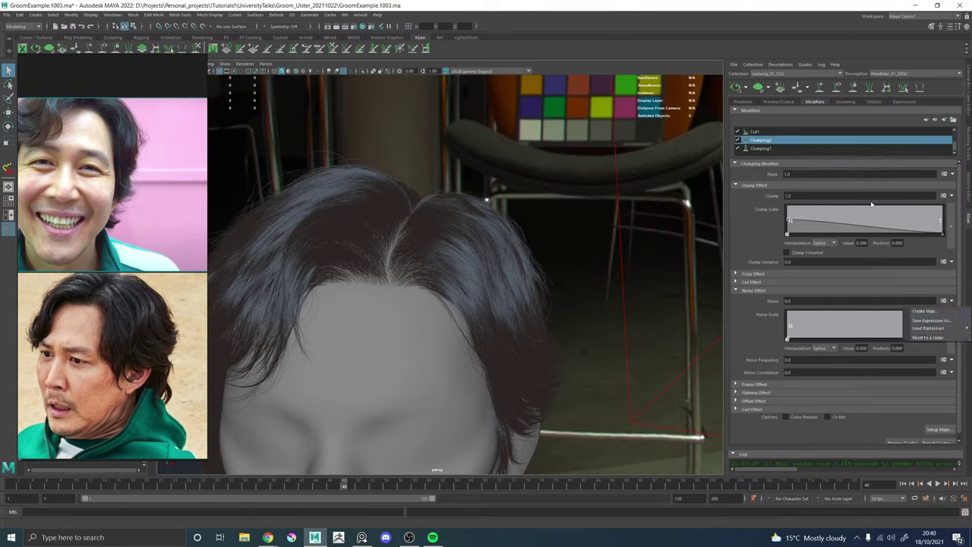
click(765, 148)
click(943, 271)
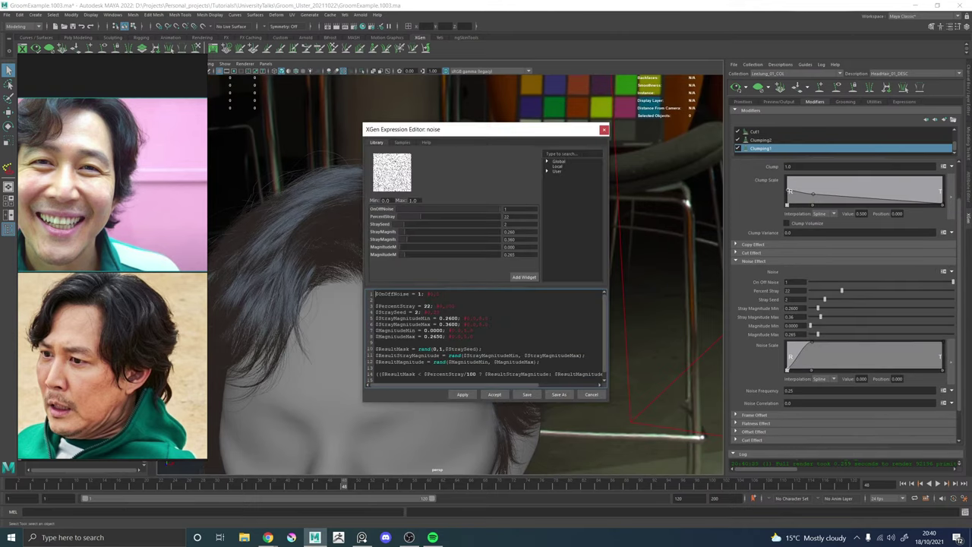
click(495, 394)
Replace the Noise value of Clumping2 with the expression copied from Clumping1 and accept it.
click(762, 141)
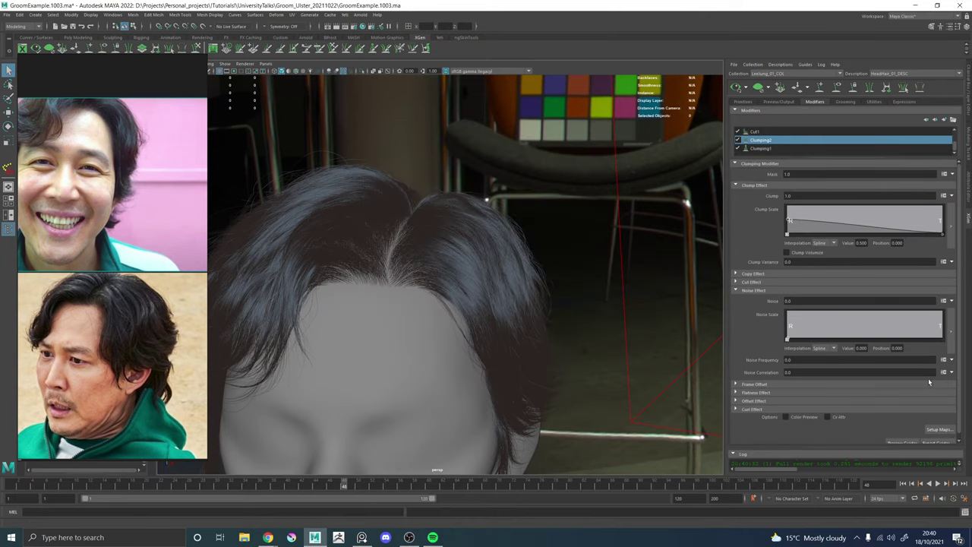
click(943, 301)
key(ctrl+a)
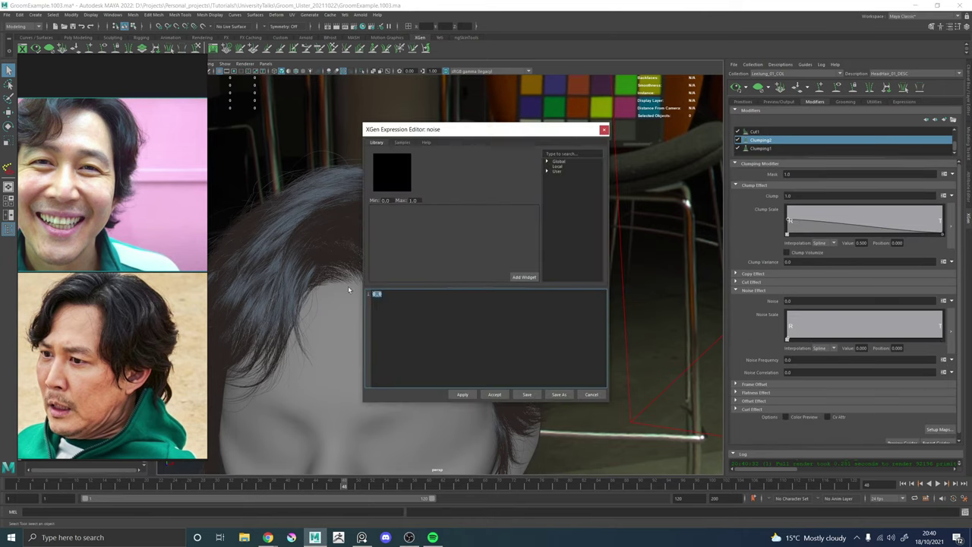
key(ctrl+v)
key(Return)
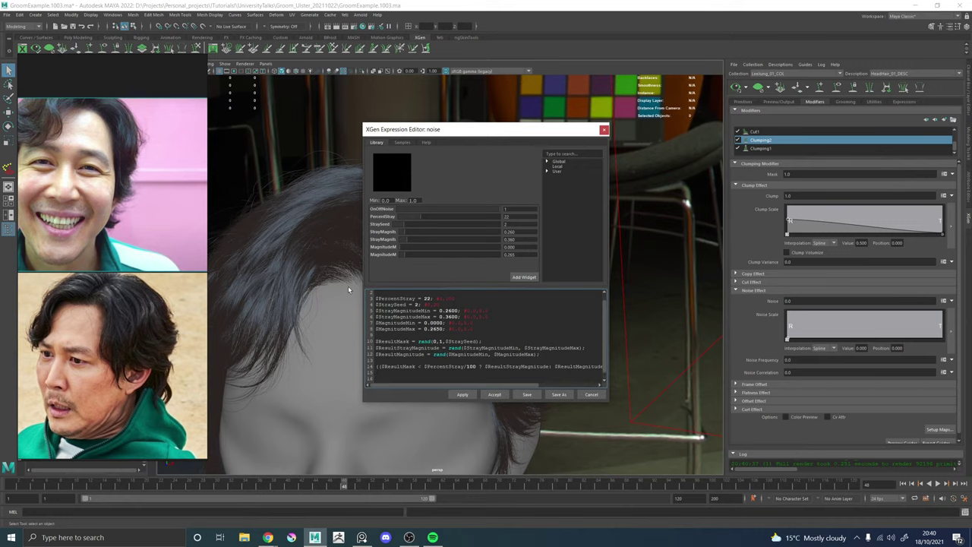
click(491, 394)
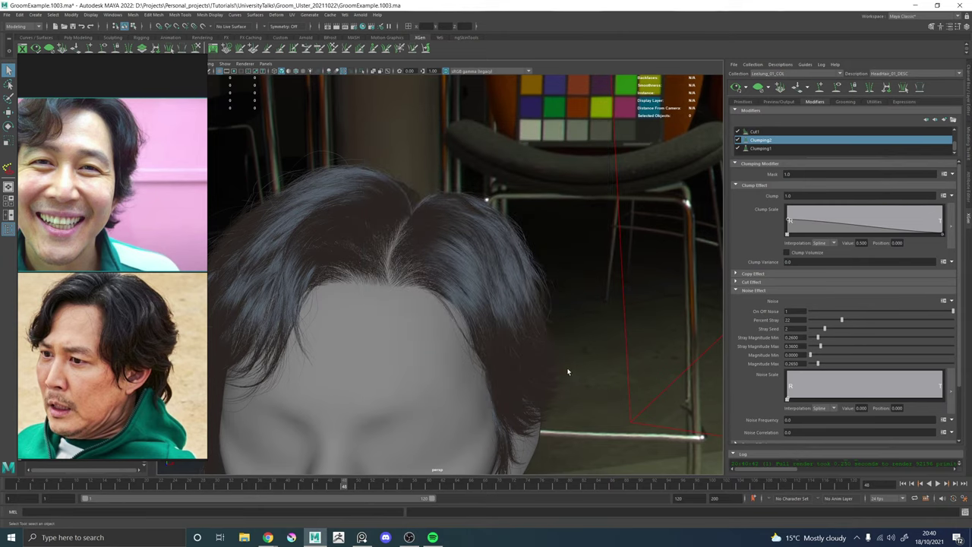
Switch the Clumping2 noise off and on to compare the side hair, and save the scene.
alt+drag(638, 258, 569, 249)
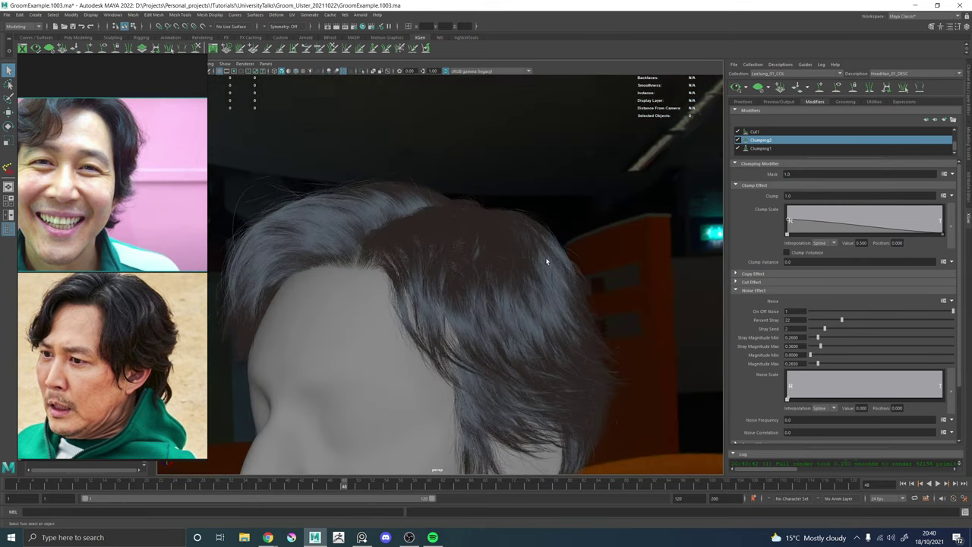
alt+middle_drag(546, 261, 541, 227)
drag(953, 312, 811, 309)
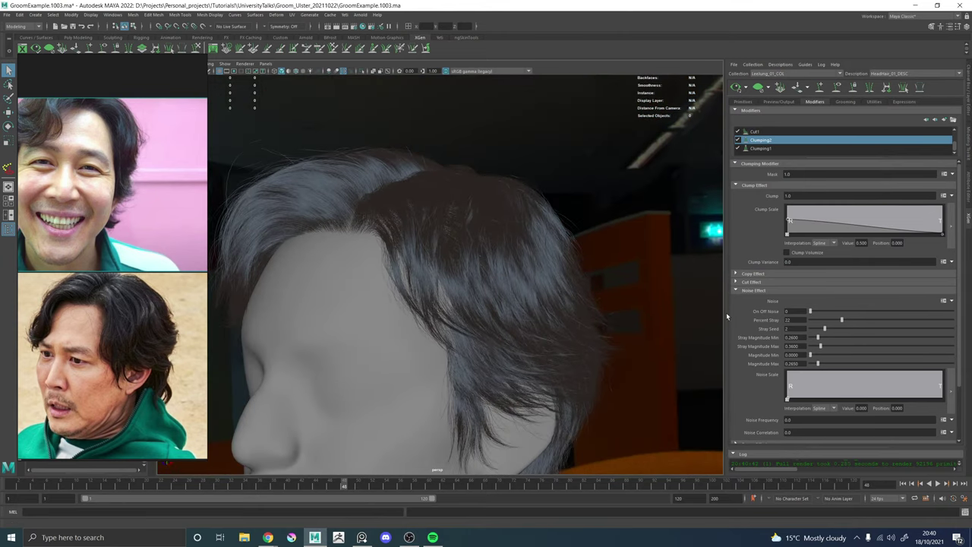
click(949, 310)
alt+drag(525, 286, 624, 289)
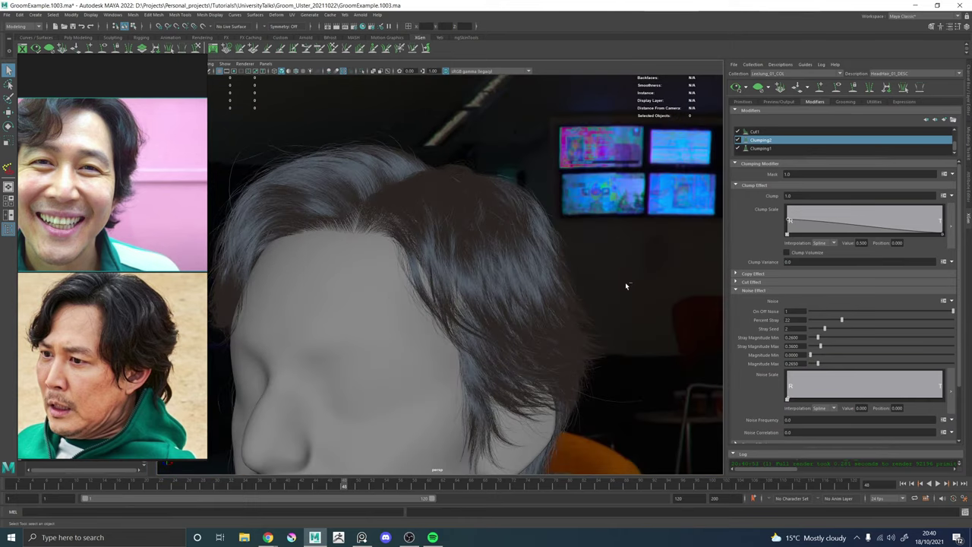
key(ctrl+s)
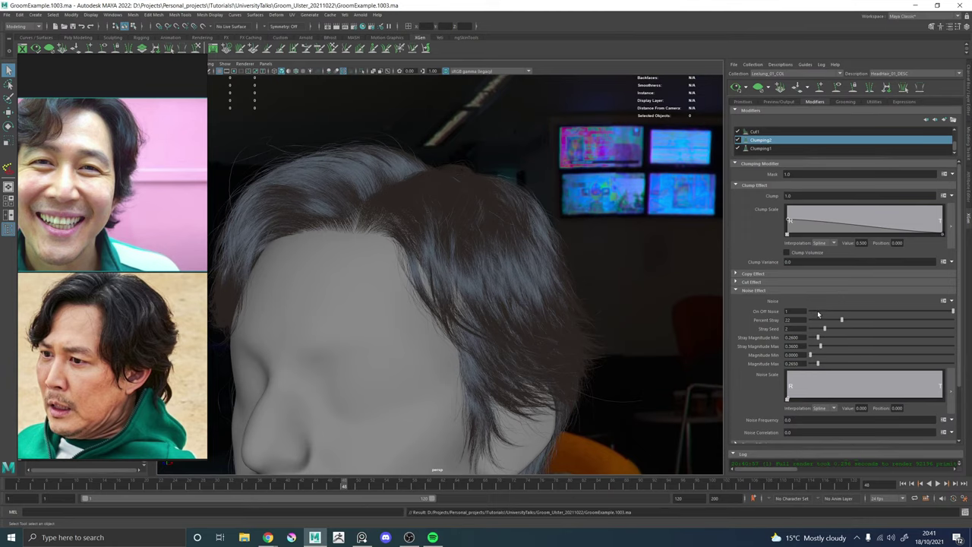
Compare the hair with the Clumping2 modifier disabled and enabled while its noise is off, and review its noise expression.
click(818, 312)
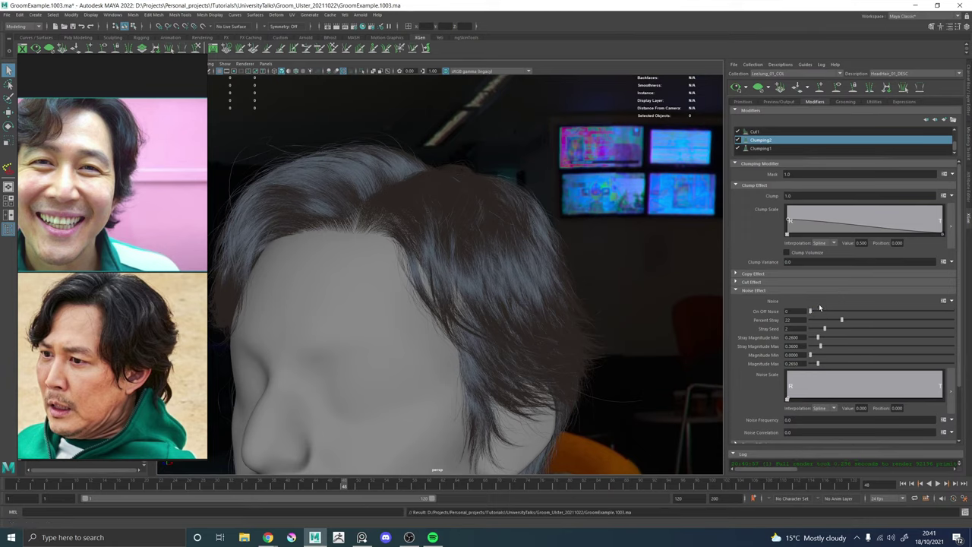
click(738, 139)
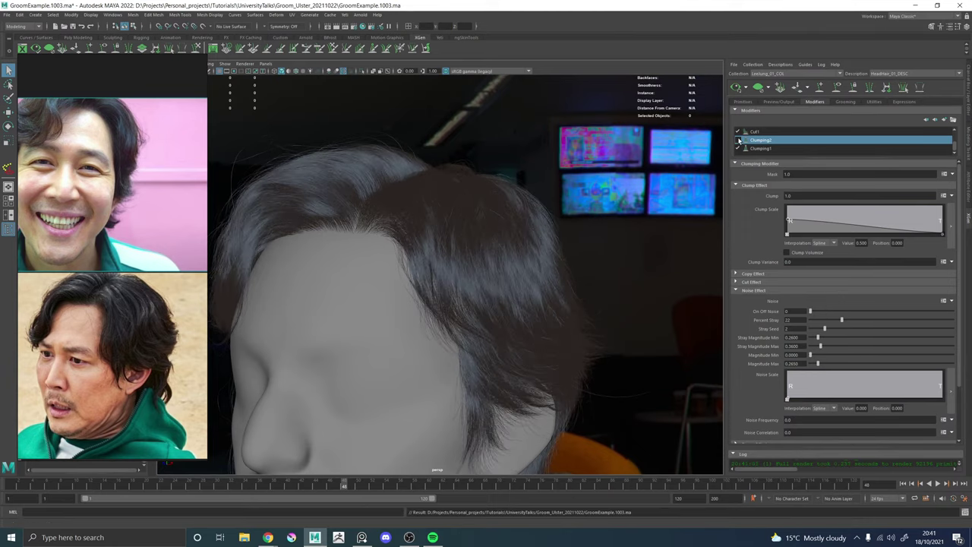
click(737, 140)
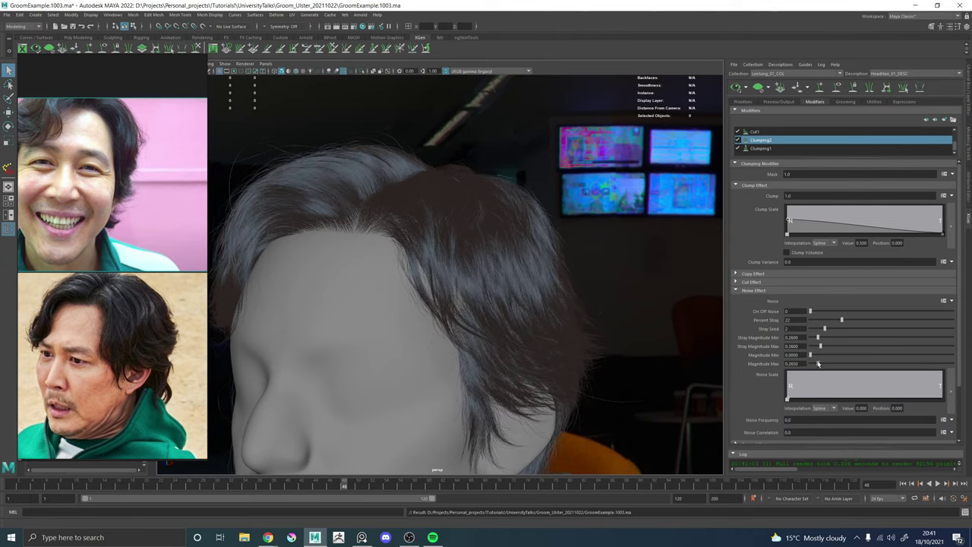
click(943, 300)
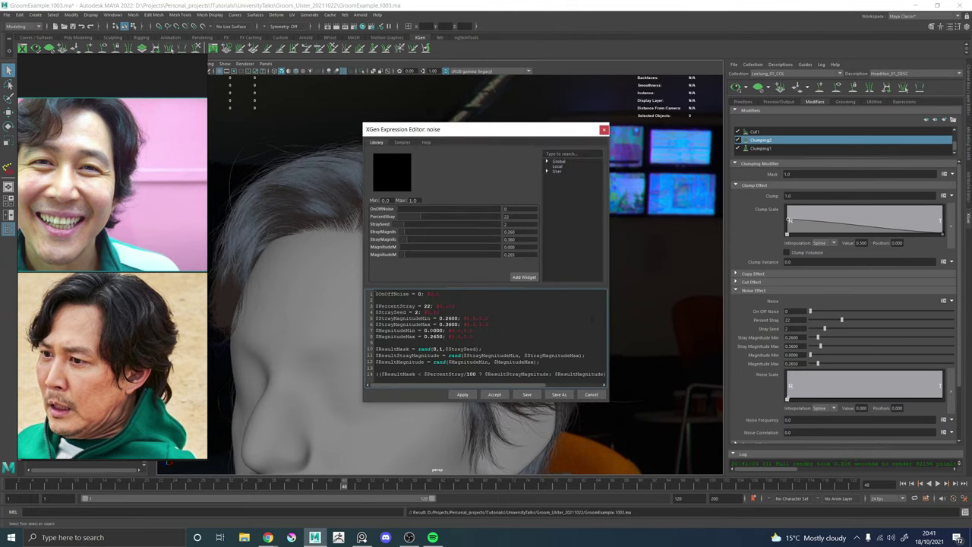
click(604, 129)
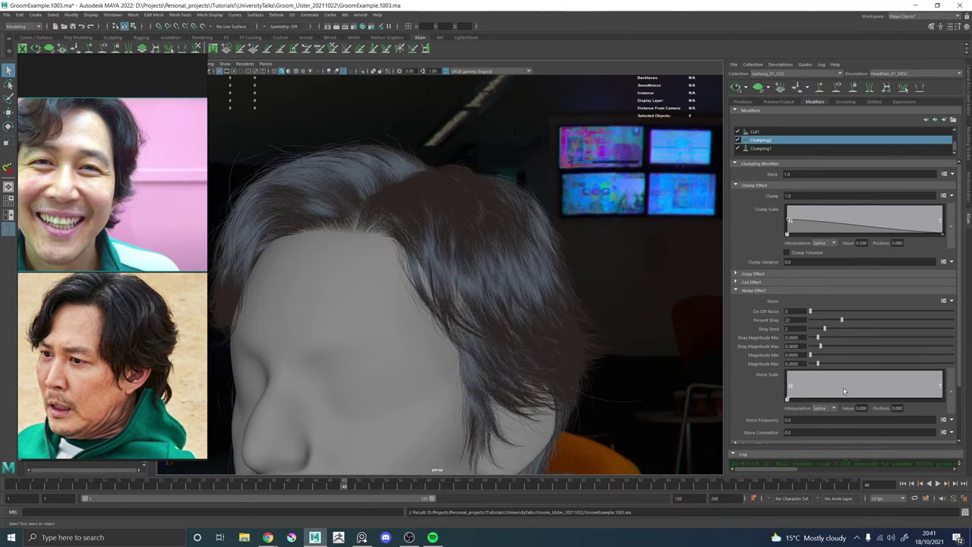
Shape the Clumping2 Noise Scale ramp to reach about 0.806 at position 0.137 and 1.0 at the tip, with its noise on.
click(934, 376)
drag(934, 376, 945, 369)
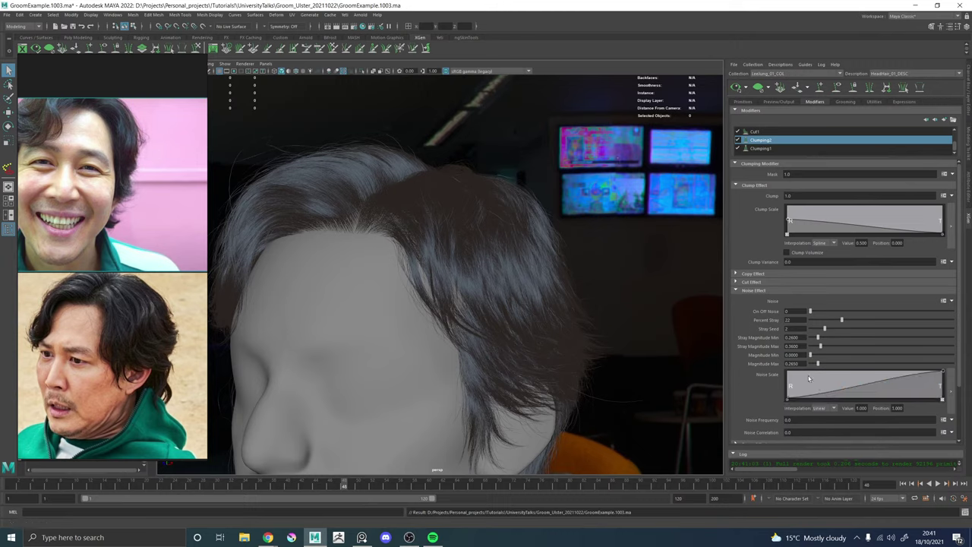
click(807, 375)
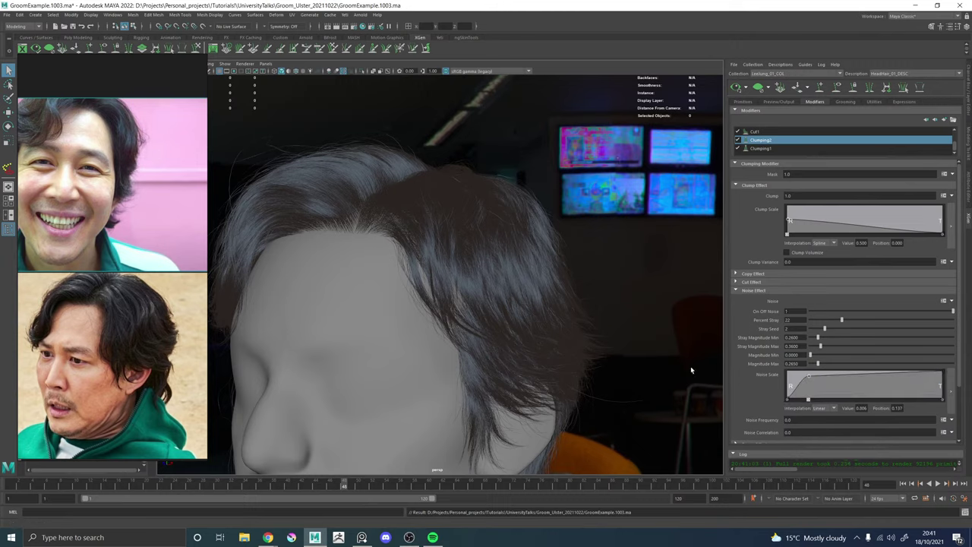
Set the Clumping2 noise's Percent Stray to 9 and its Magnitude Max to 0.095.
alt+drag(491, 363, 410, 348)
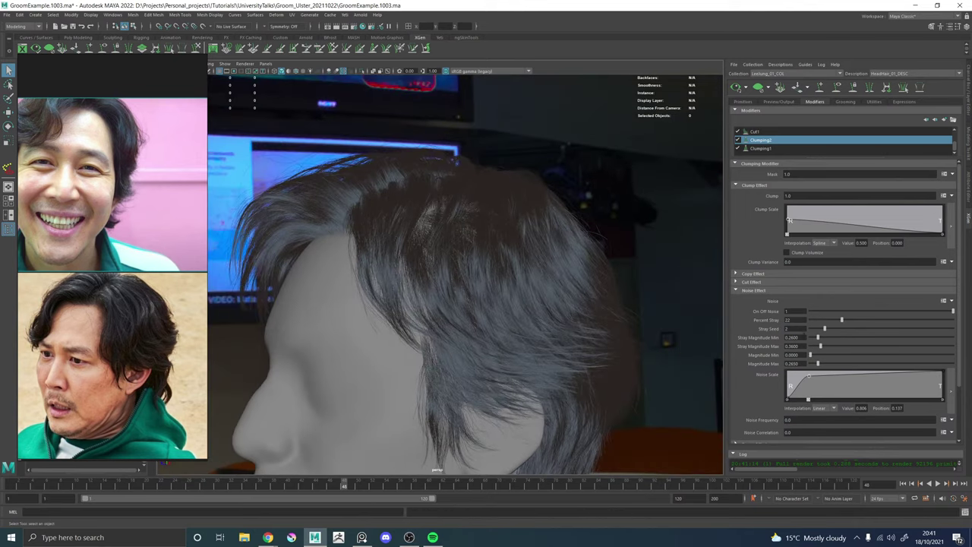
click(823, 322)
alt+drag(629, 328, 602, 318)
drag(816, 363, 812, 362)
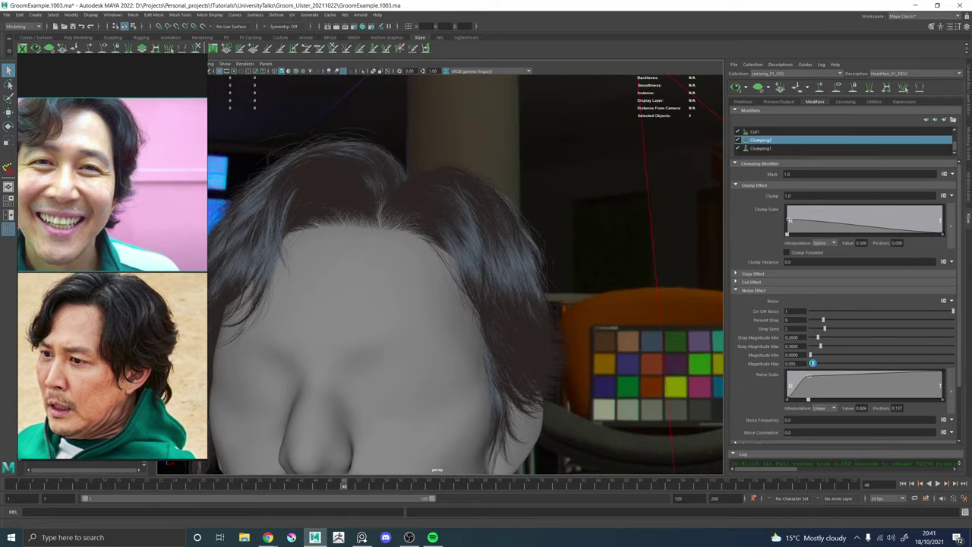
Set the Clumping2 Noise Frequency to 0.5 and Magnitude Max to 0.005, and check the hair from the front and side.
drag(794, 420, 766, 421)
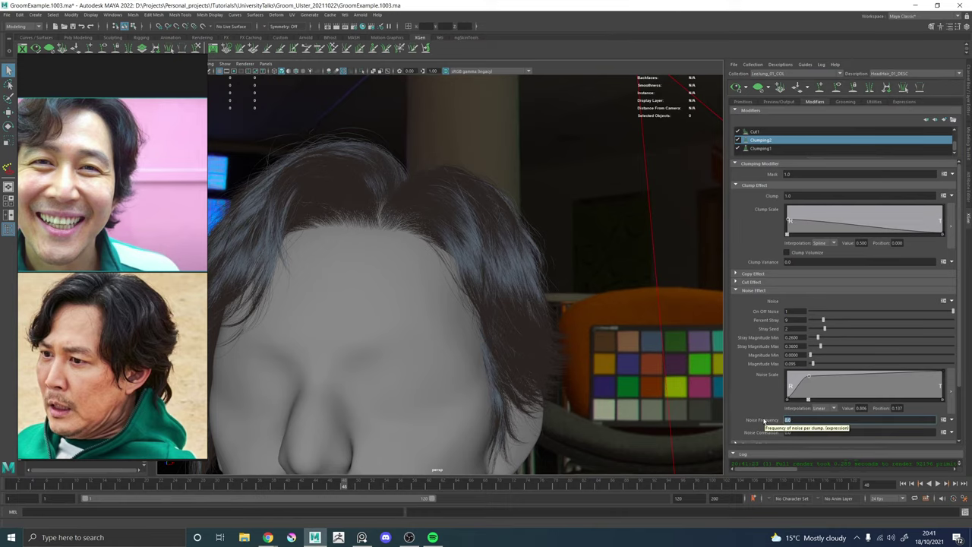
key(Return)
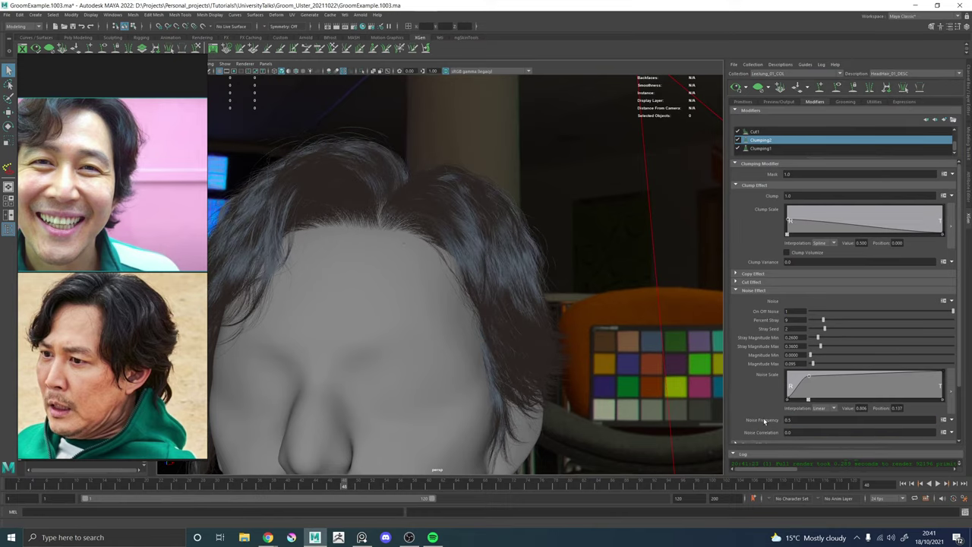
mouse_move(430, 235)
alt+mouse_down()
mouse_move(394, 236)
mouse_move(429, 243)
alt+mouse_up()
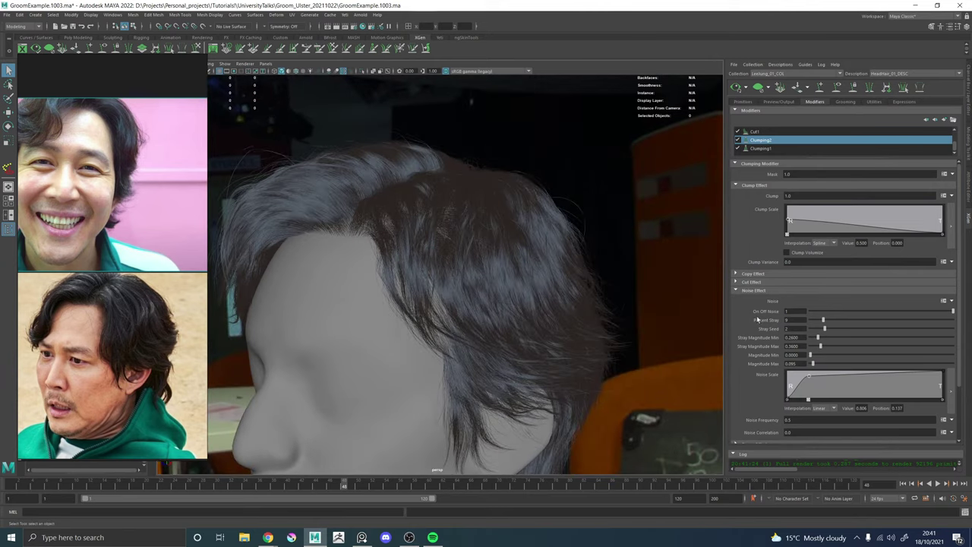
click(793, 364)
text(0.005)
key(Return)
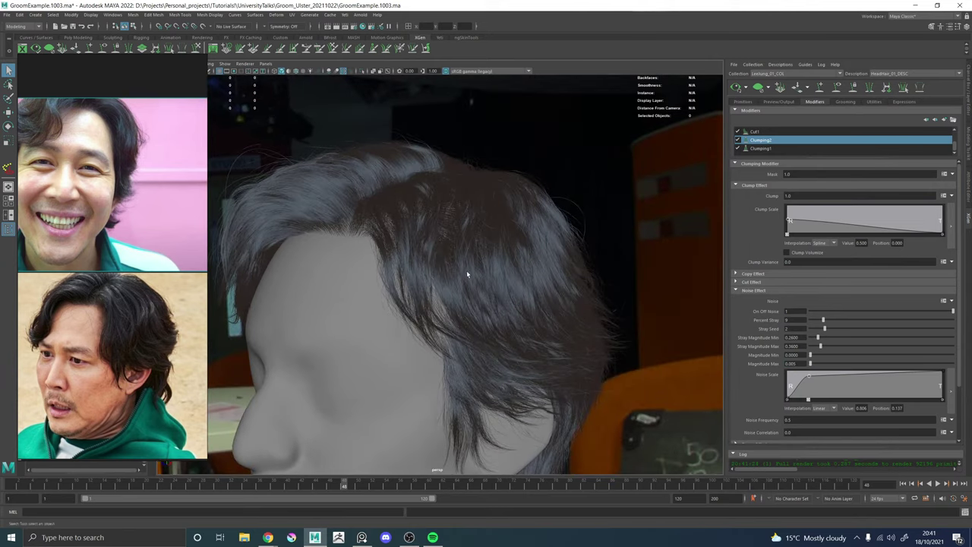
alt+drag(466, 271, 516, 278)
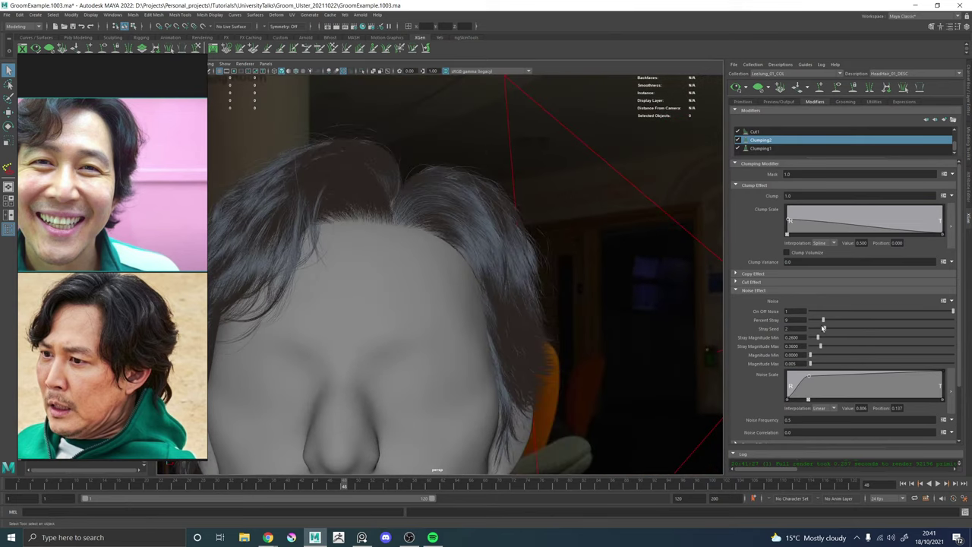
alt+drag(616, 360, 691, 321)
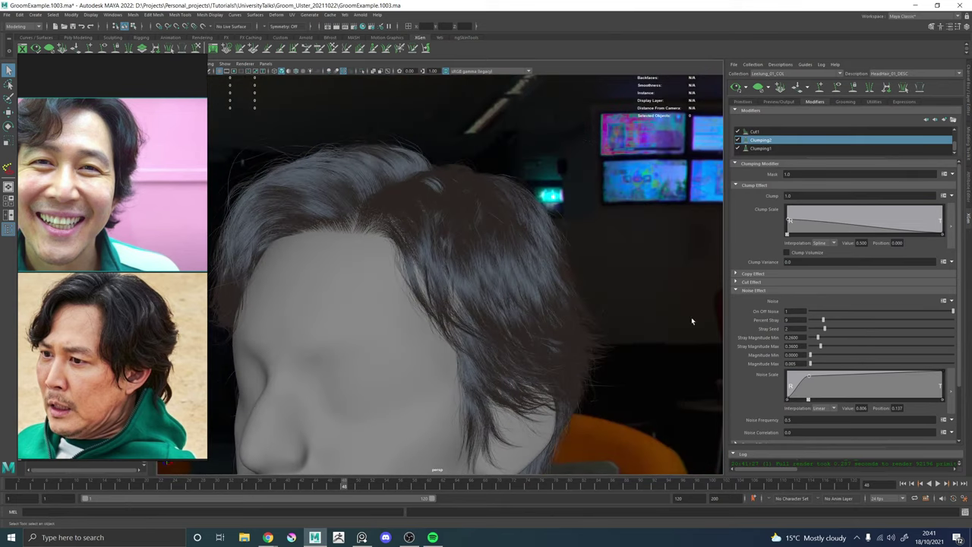
Raise the Clumping2 noise's Stray Magnitude Max to 1.055 and check the stray clumps from the front.
click(840, 347)
alt+drag(627, 291, 474, 282)
alt+right_drag(642, 332, 692, 338)
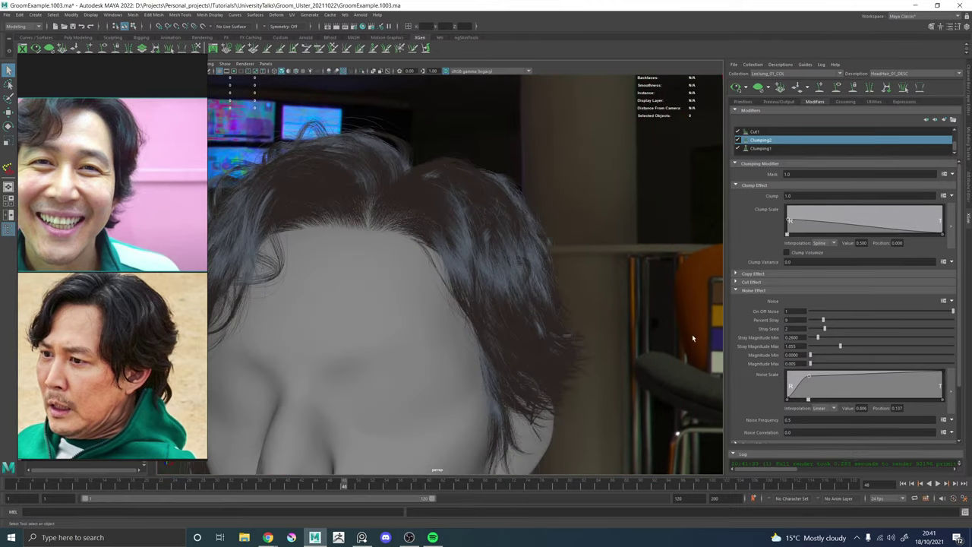
Set the Clumping2 noise's Magnitude Max to 0.01 and its Noise Frequency to 0.25.
double_click(796, 363)
key(Return)
click(795, 420)
text(2)
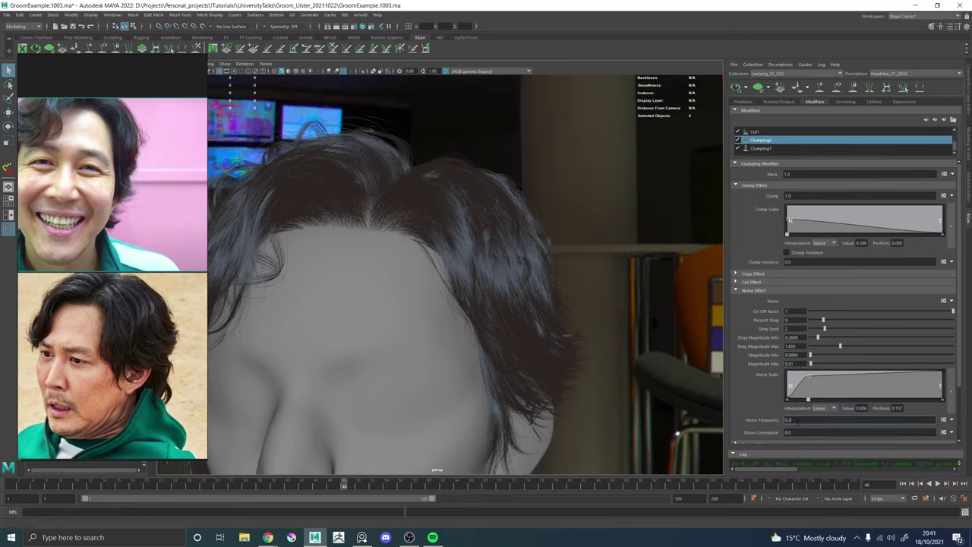
text(5)
key(Return)
Review the hair from the front at several distances and reduce the Clumping2 noise's Stray Magnitude Max to 0.53.
alt+drag(596, 225, 501, 242)
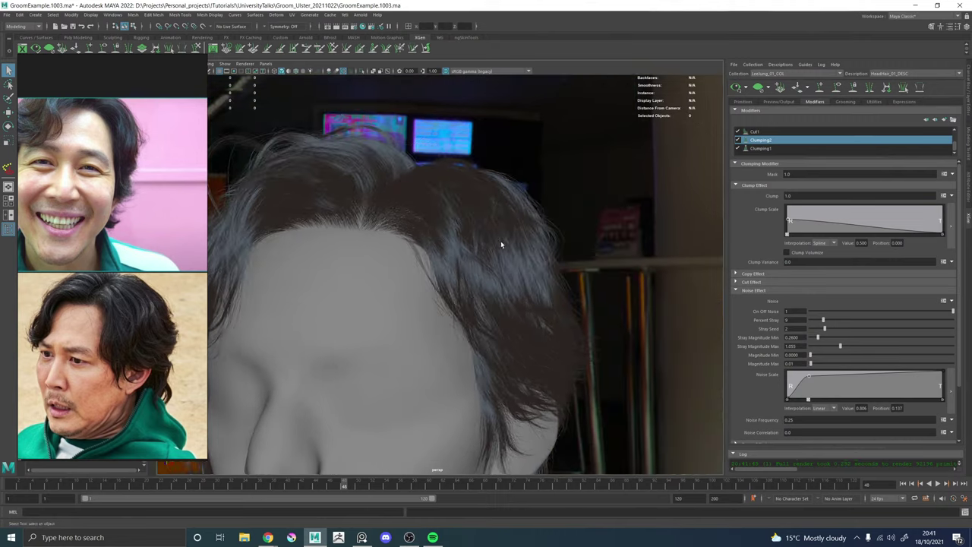
alt+right_drag(500, 244, 414, 249)
alt+drag(415, 249, 426, 252)
alt+right_drag(425, 251, 592, 277)
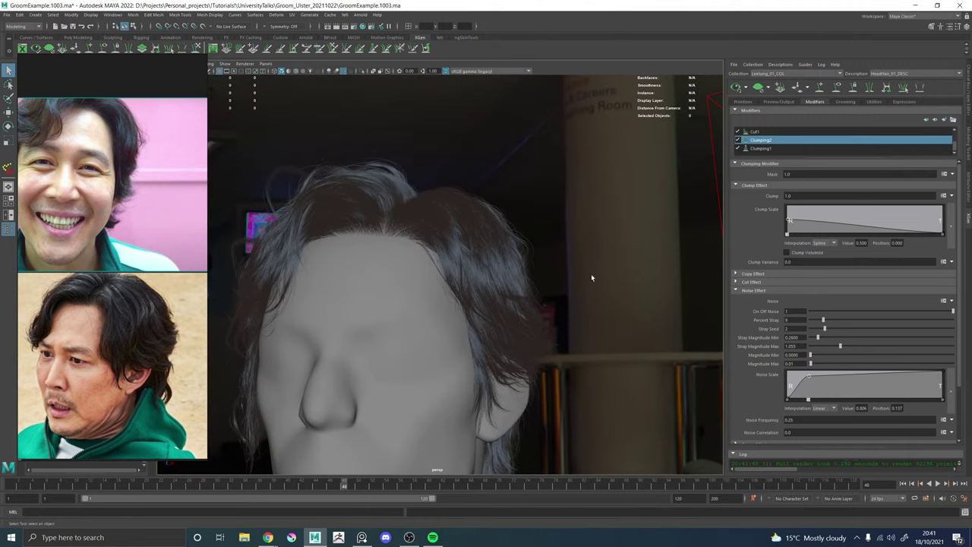
click(825, 346)
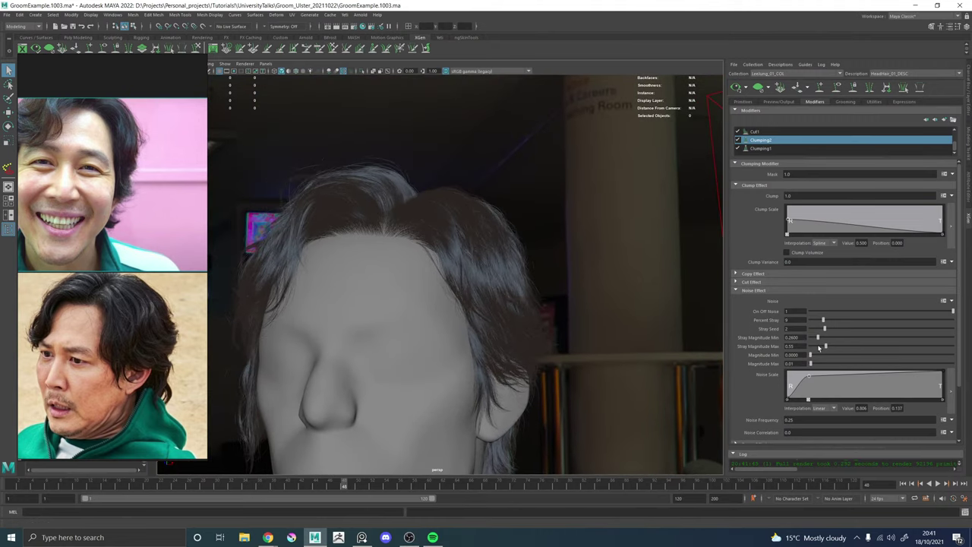
Set the Clumping2 noise's Stray Magnitude Min to 0.105 and Stray Magnitude Max to 0.175, and check the hair from the front and side.
click(818, 346)
drag(817, 337, 815, 346)
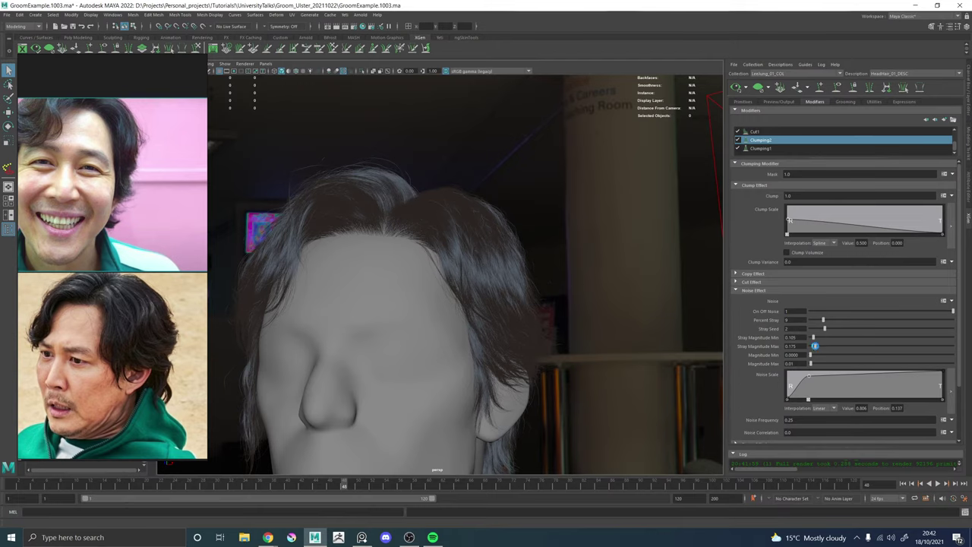
alt+right_drag(512, 284, 428, 281)
alt+drag(428, 280, 437, 302)
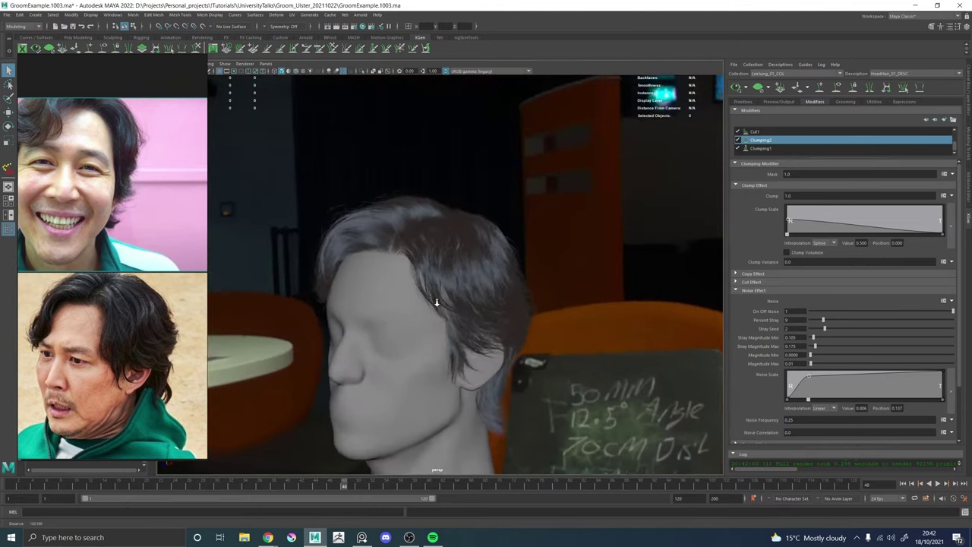
alt+right_drag(437, 302, 642, 326)
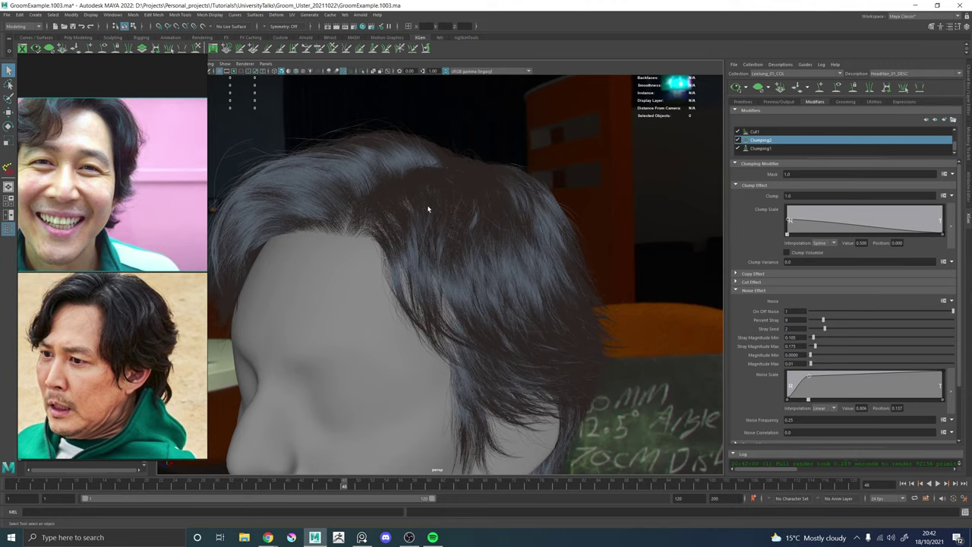
alt+drag(549, 213, 603, 289)
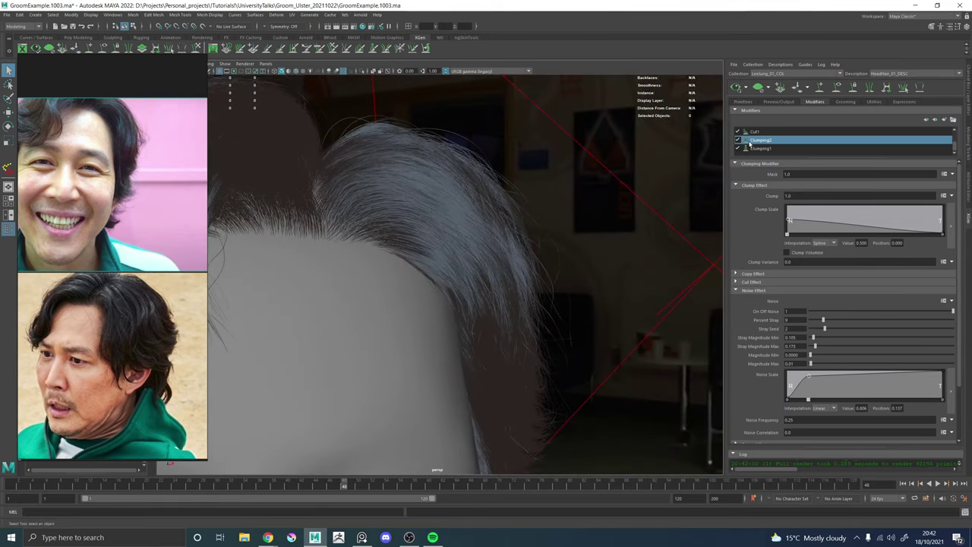
Add another Clumping modifier to the head hair, then generate its clump points and save the clumping maps.
click(947, 120)
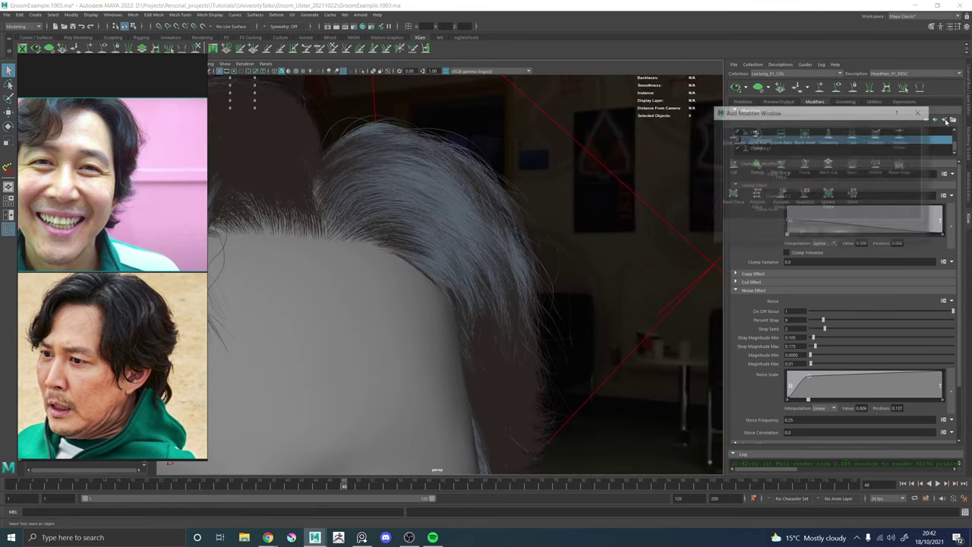
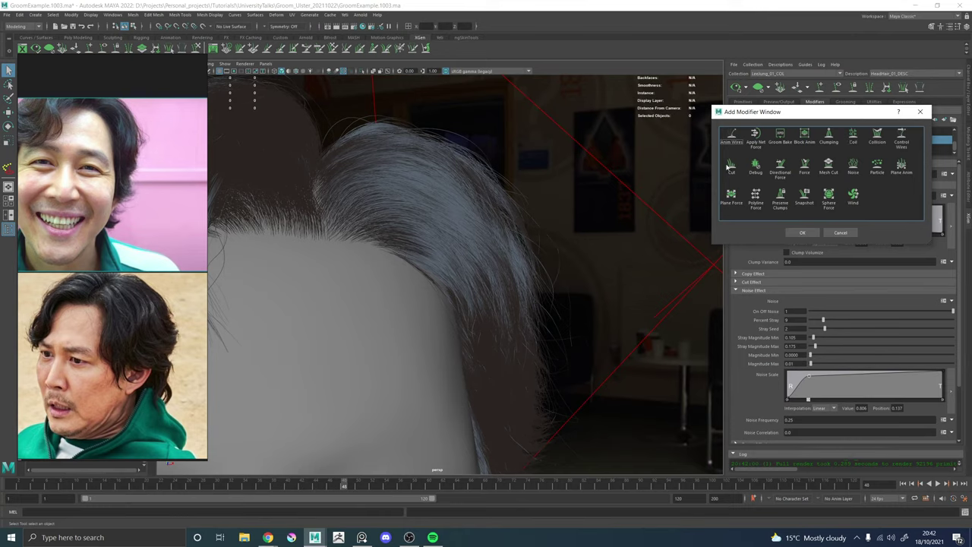
click(829, 137)
click(802, 232)
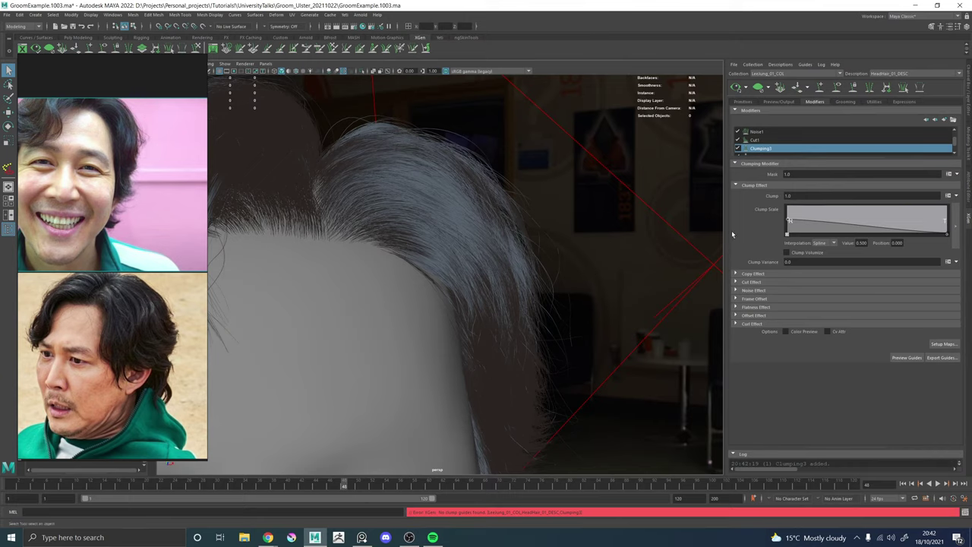
click(950, 345)
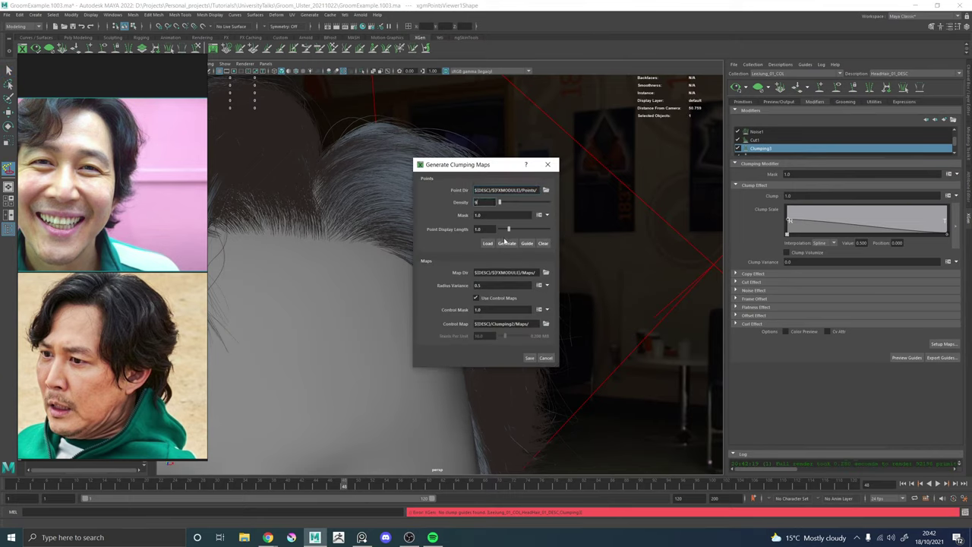
click(505, 242)
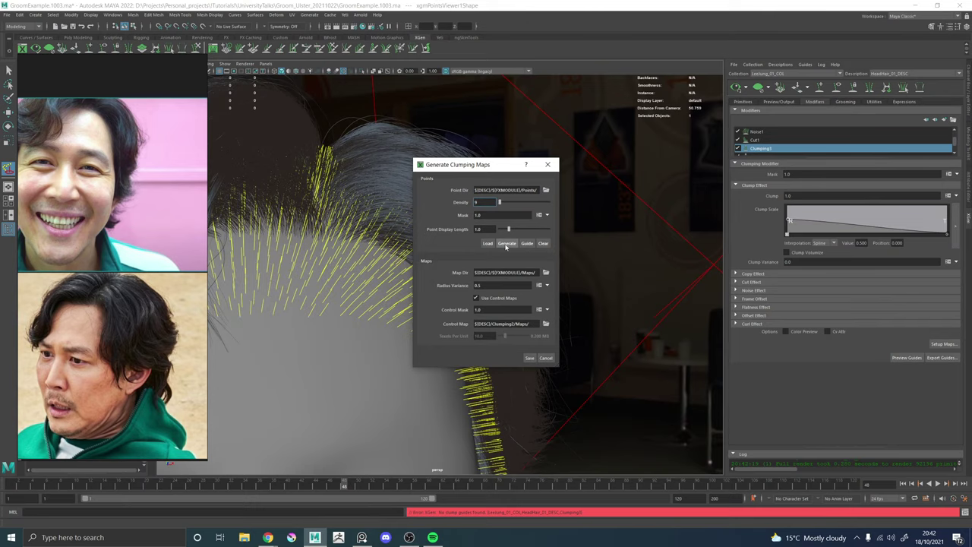
click(530, 358)
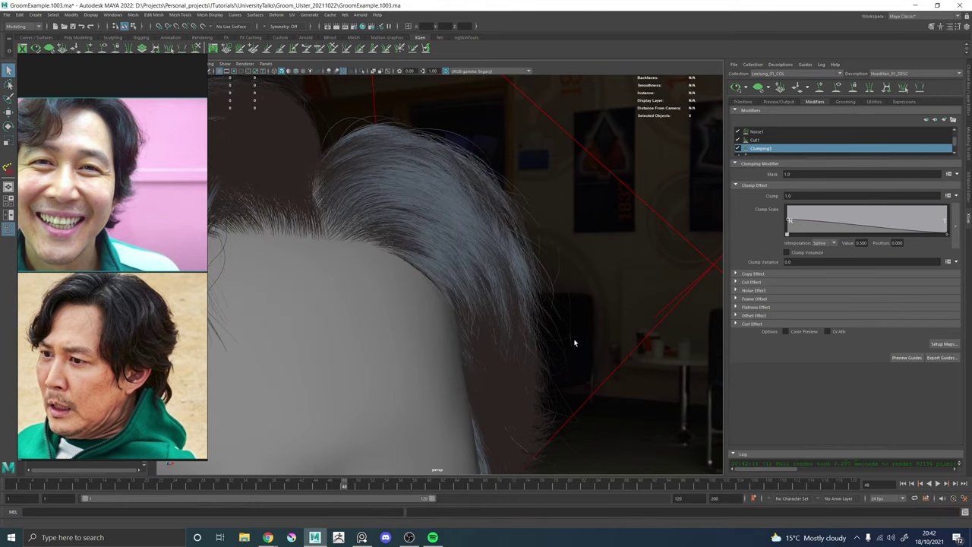
Inspect the side hair up close and compare it with the Clumping3 modifier switched on and off.
alt+drag(574, 343, 489, 303)
alt+middle_drag(492, 258, 519, 284)
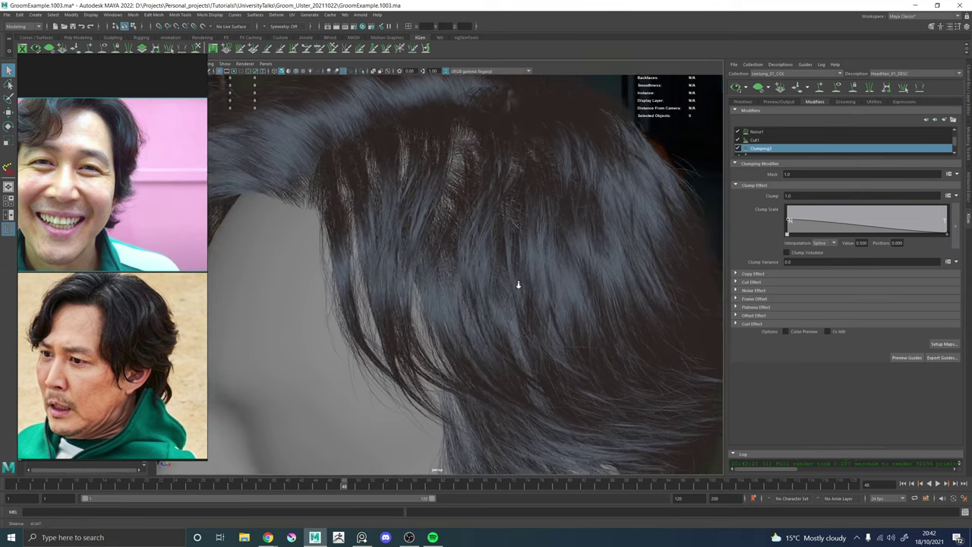
alt+right_drag(519, 284, 629, 185)
alt+middle_drag(566, 248, 528, 278)
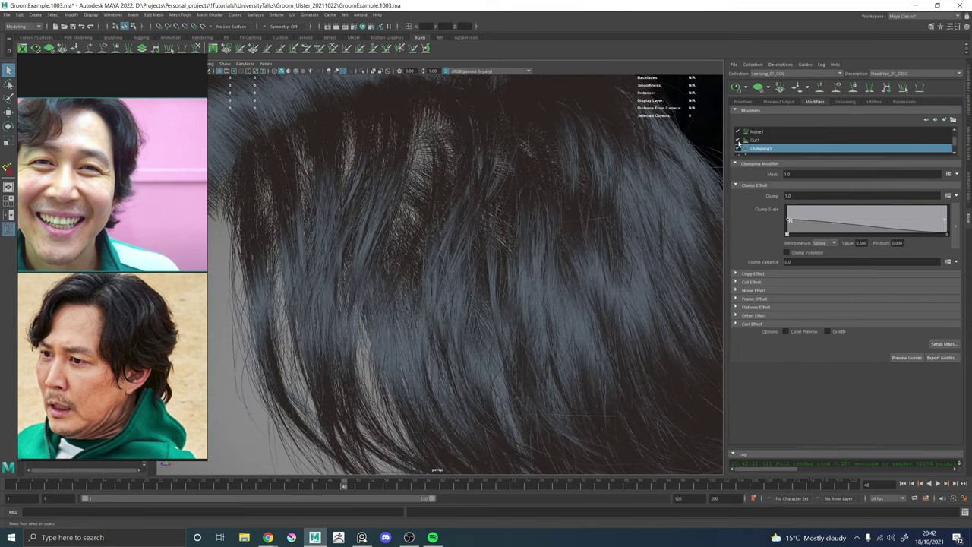
click(738, 149)
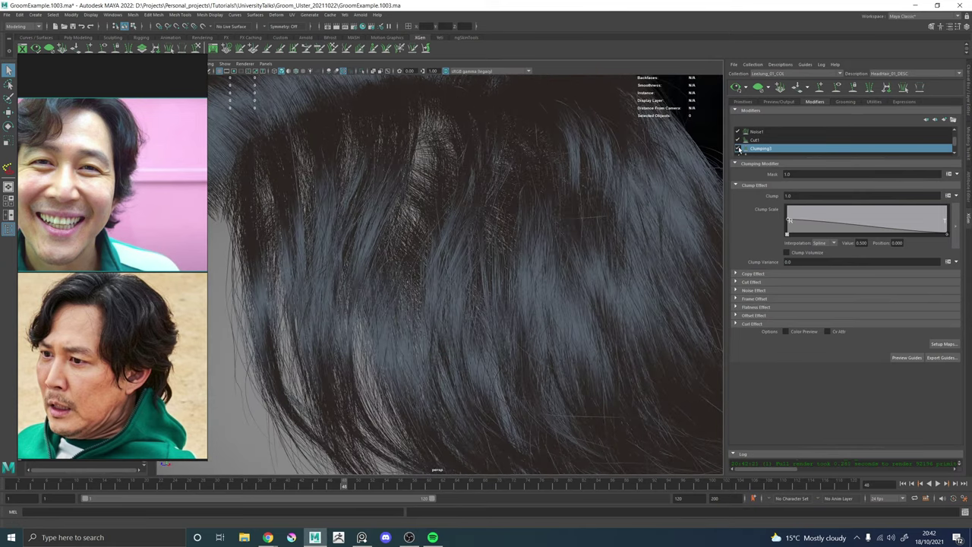
Examine the clumped strands around the temple and forehead up close from several angles.
alt+right_drag(542, 212, 415, 211)
alt+drag(414, 211, 394, 214)
alt+middle_drag(394, 215, 397, 94)
alt+right_drag(403, 266, 308, 230)
scroll(473, 287, up, 6)
alt+drag(308, 230, 413, 244)
alt+middle_drag(413, 244, 563, 227)
alt+right_drag(563, 227, 570, 305)
alt+drag(516, 285, 489, 275)
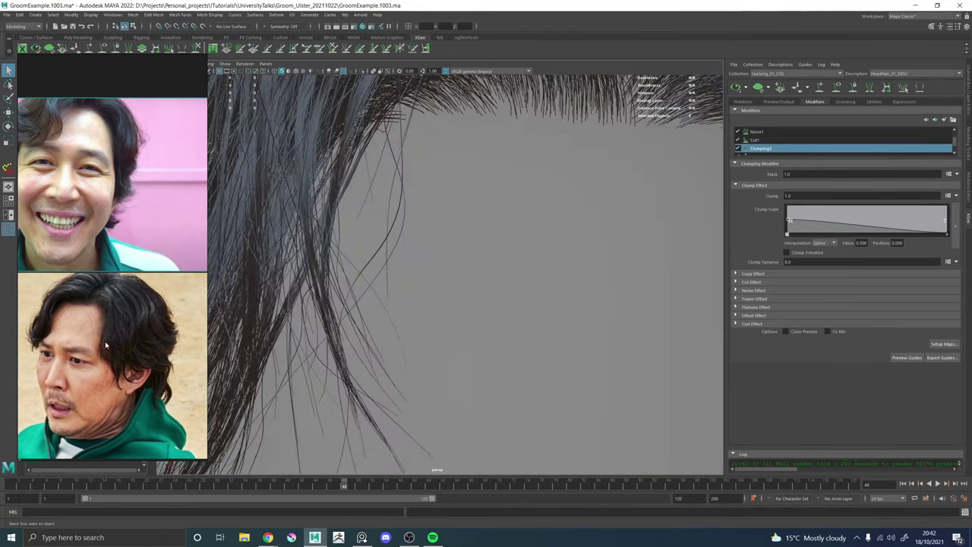
Compare the parting, front strands and side hair with the enlarged reference photo.
scroll(105, 345, up, 5)
alt+right_drag(395, 292, 292, 284)
alt+drag(524, 298, 462, 293)
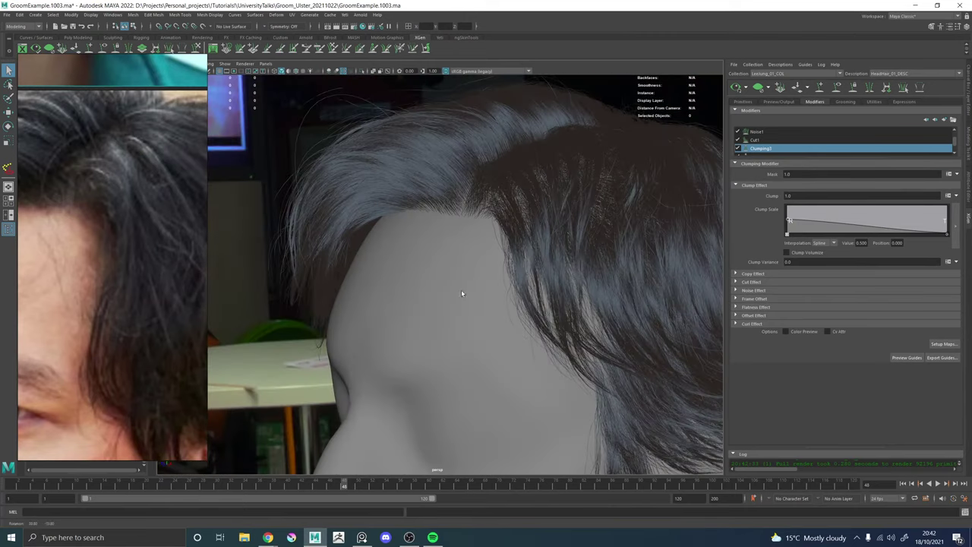
alt+middle_drag(461, 293, 399, 258)
alt+right_drag(398, 258, 495, 301)
alt+drag(495, 302, 440, 276)
alt+middle_drag(331, 226, 423, 271)
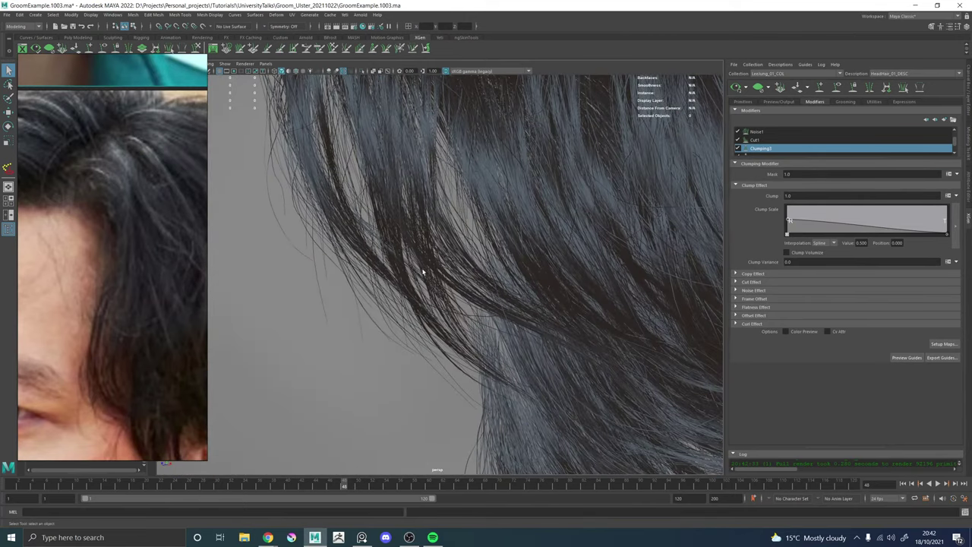
alt+right_drag(423, 271, 361, 268)
alt+drag(484, 269, 343, 263)
scroll(604, 263, down, 3)
scroll(343, 263, up, 3)
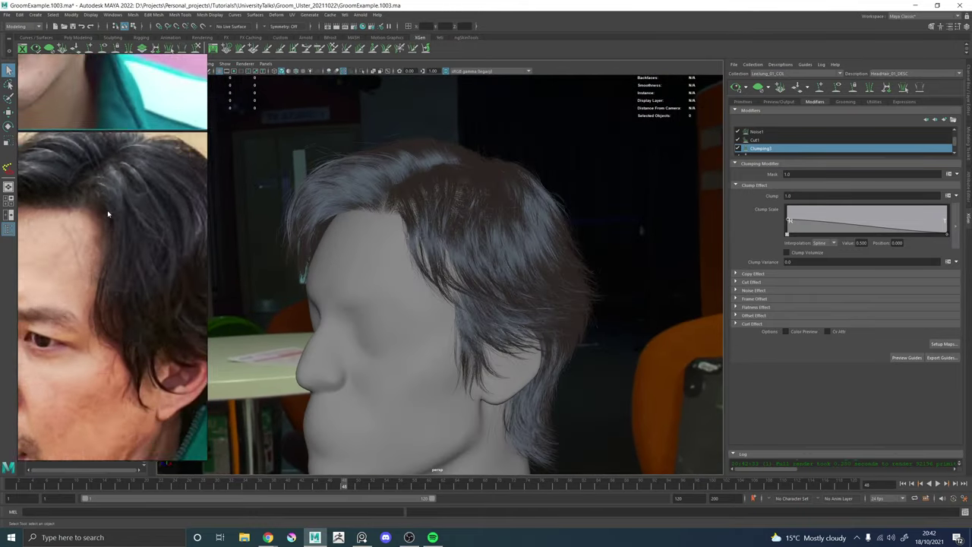
scroll(771, 144, down, 1)
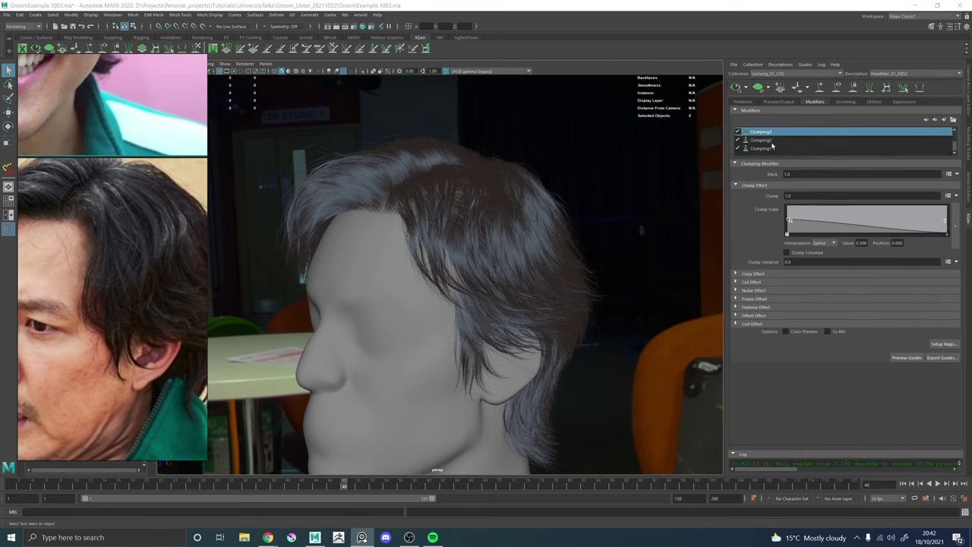
Load the PercentageEffected expression into the Clumping2 mask and set Percentage to 94 and Percentage Seed to 4.
click(768, 142)
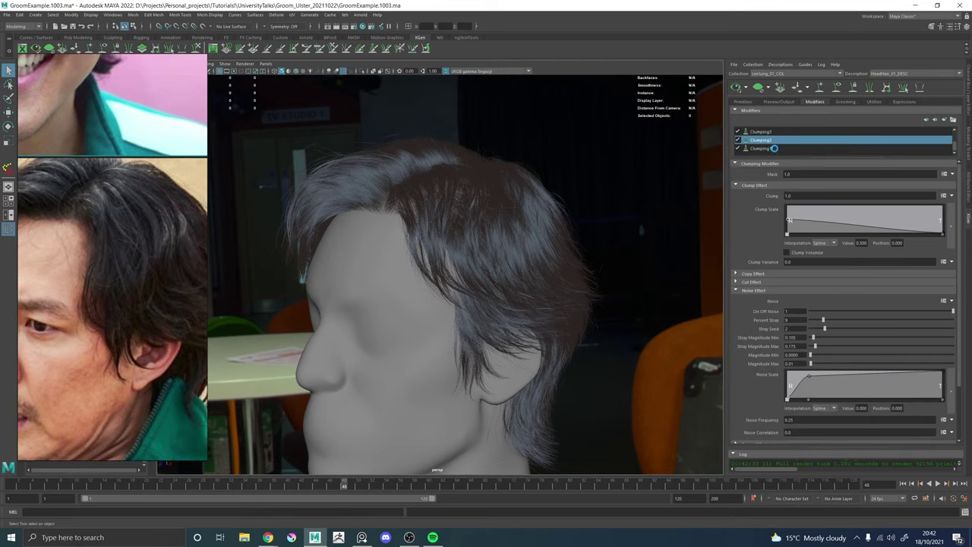
click(952, 173)
mouse_move(938, 202)
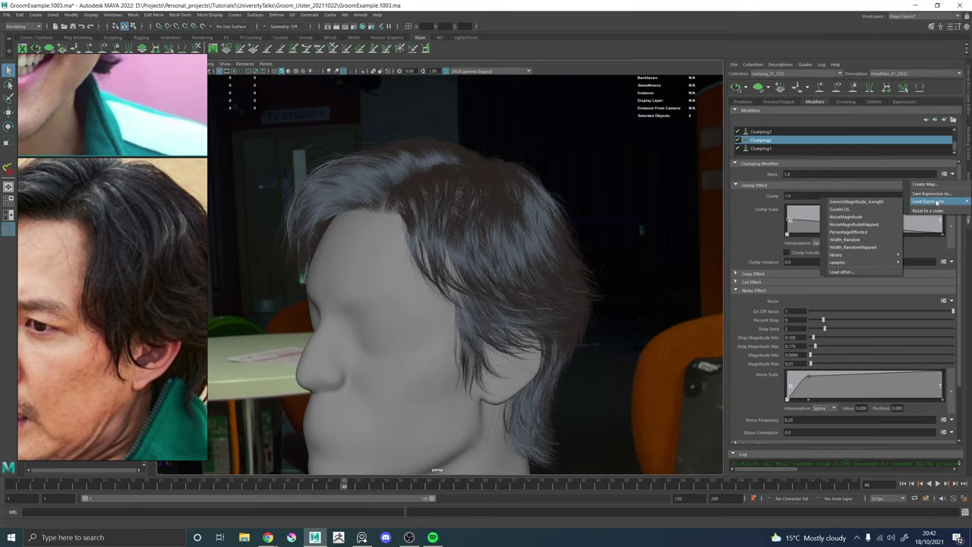
click(845, 232)
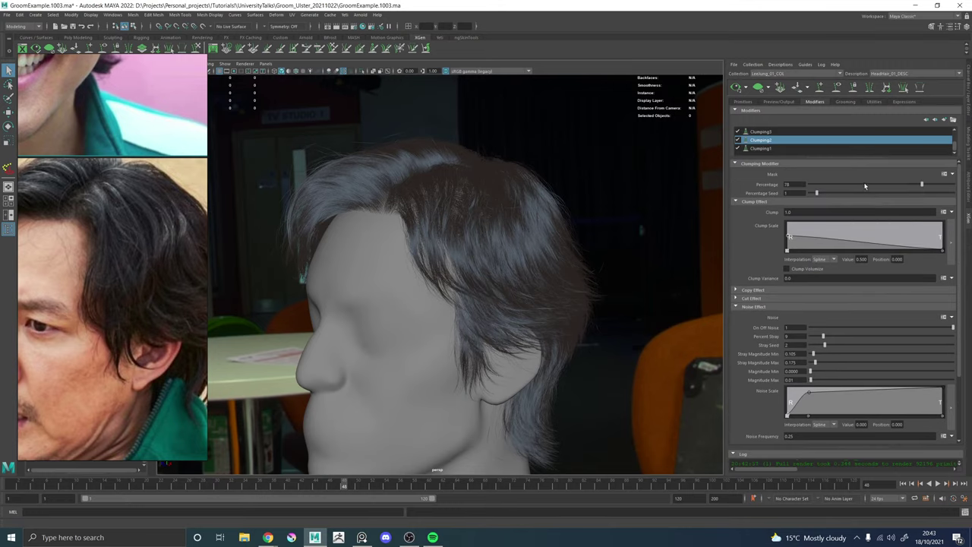
drag(946, 185, 944, 184)
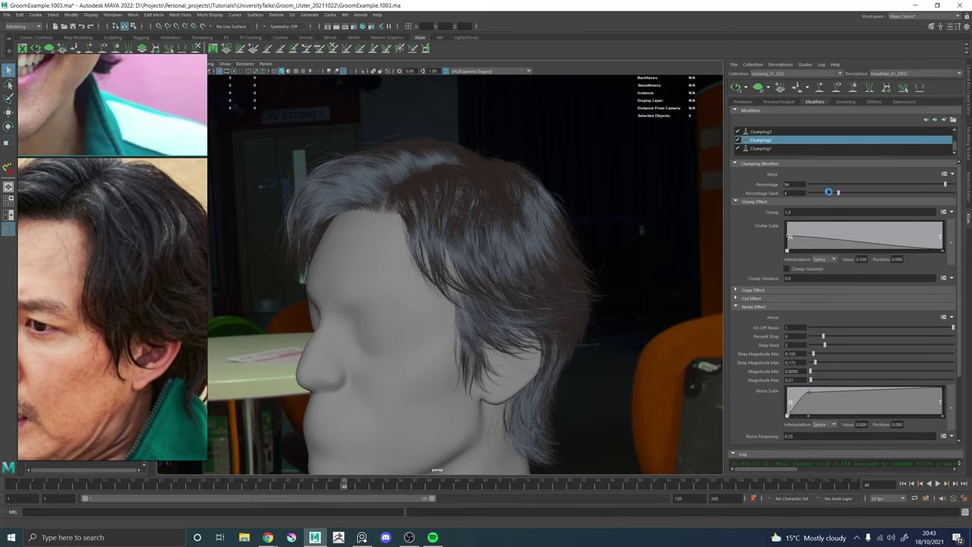
Review the masked clumping from the front and side at several distances and compare the overall hair shape with the reference photos.
alt+drag(431, 210, 536, 214)
alt+right_drag(536, 215, 422, 213)
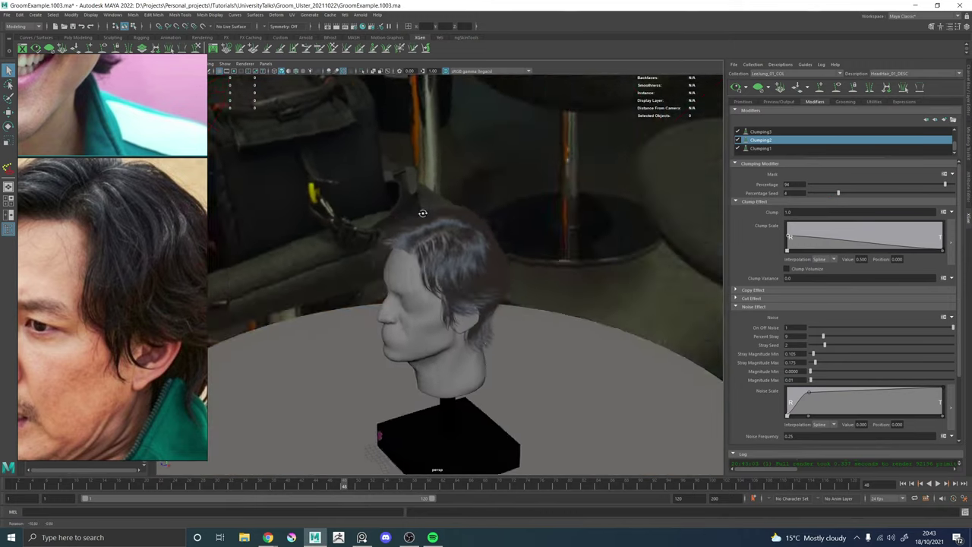
mouse_move(423, 212)
alt+mouse_down()
mouse_move(516, 205)
mouse_move(411, 200)
alt+mouse_up()
alt+right_drag(411, 200, 586, 276)
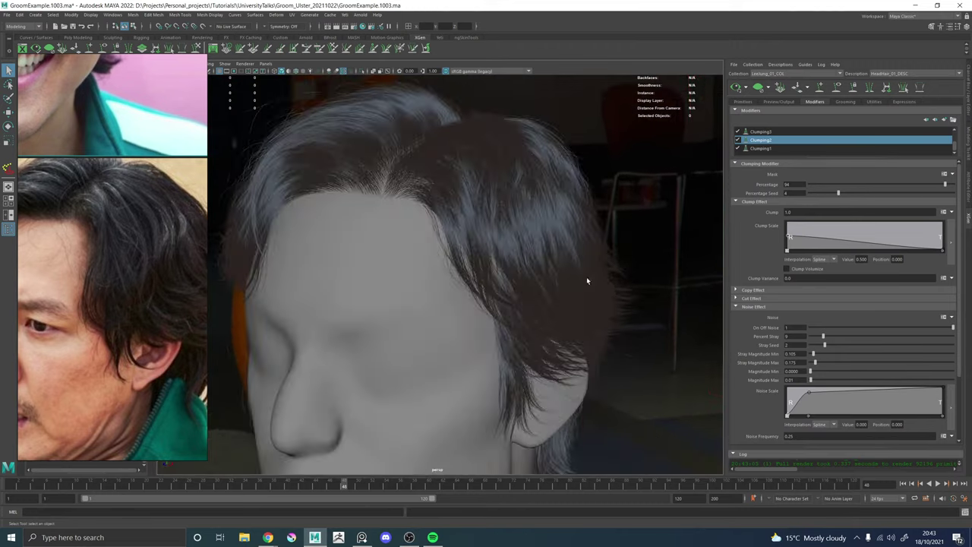
alt+drag(586, 276, 538, 267)
alt+right_drag(538, 266, 444, 254)
alt+drag(445, 254, 540, 252)
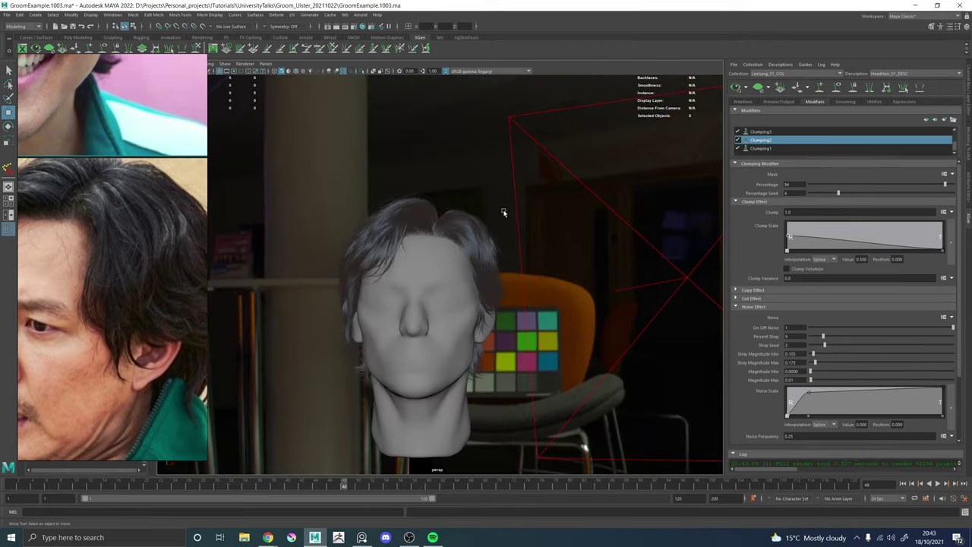
alt+drag(502, 213, 497, 216)
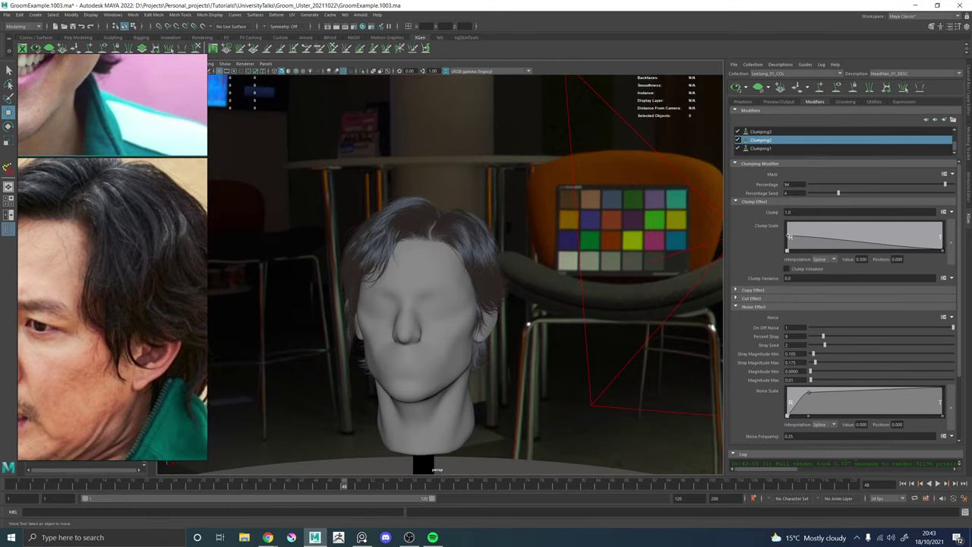
alt+drag(445, 349, 397, 348)
alt+right_drag(397, 348, 545, 348)
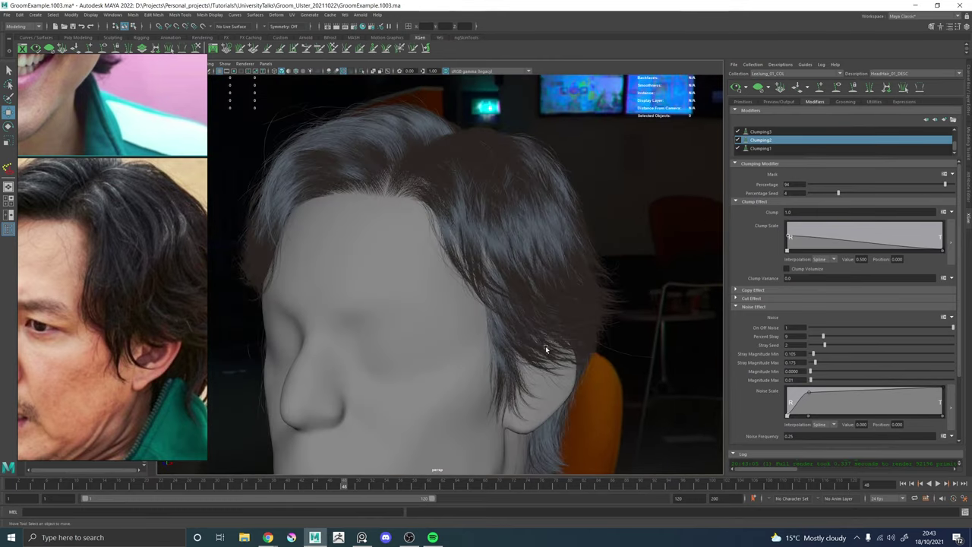
alt+drag(545, 348, 448, 338)
alt+right_drag(619, 198, 397, 202)
alt+drag(397, 202, 475, 199)
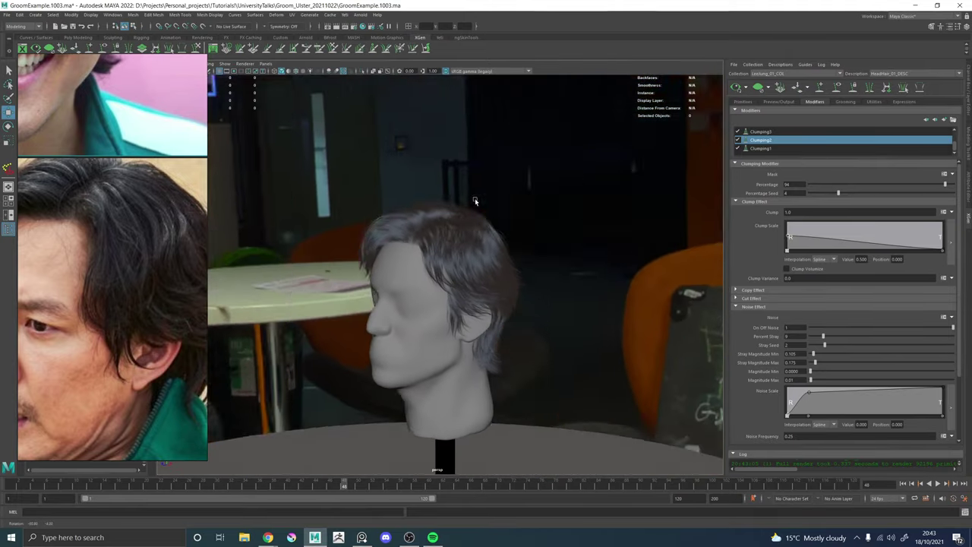
alt+right_drag(475, 200, 465, 247)
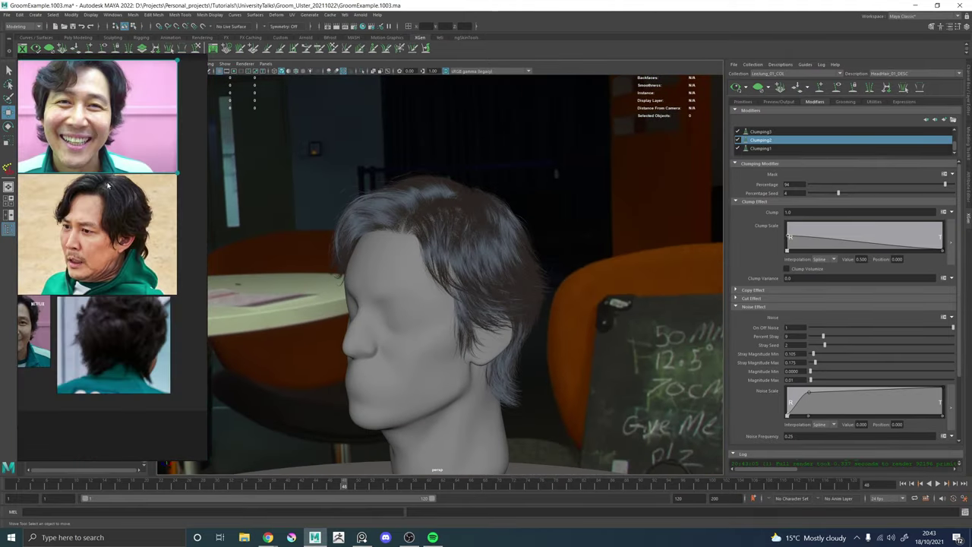
Display the guides in place of the hair and save the scene.
alt+drag(328, 232, 508, 218)
click(839, 88)
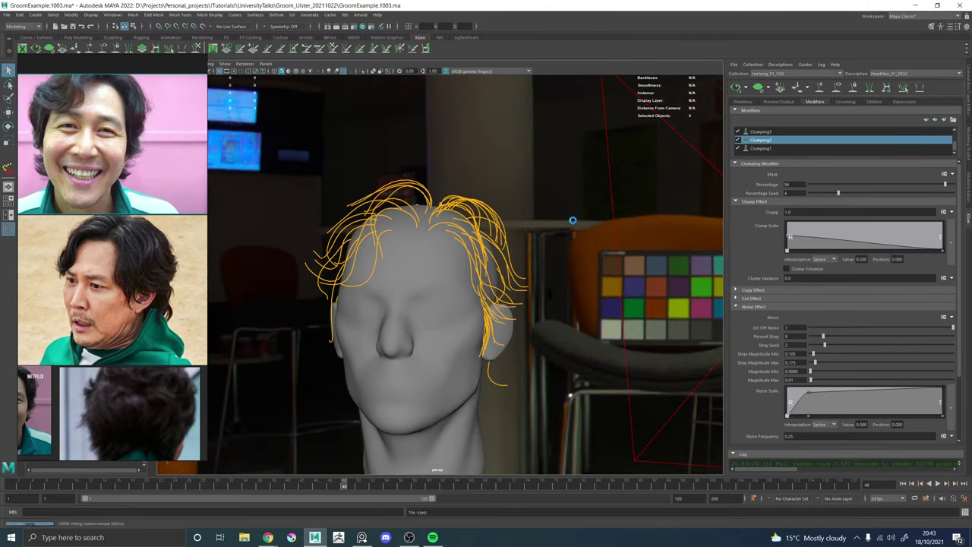
key(ctrl+s)
Add a new guide in the gap between the existing guides at the back of the crown.
alt+drag(425, 189, 405, 276)
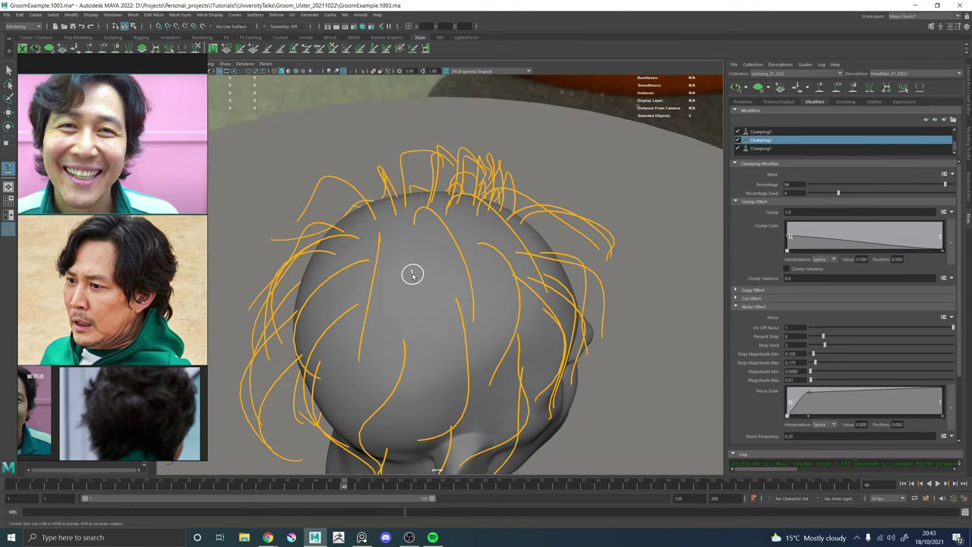
click(411, 276)
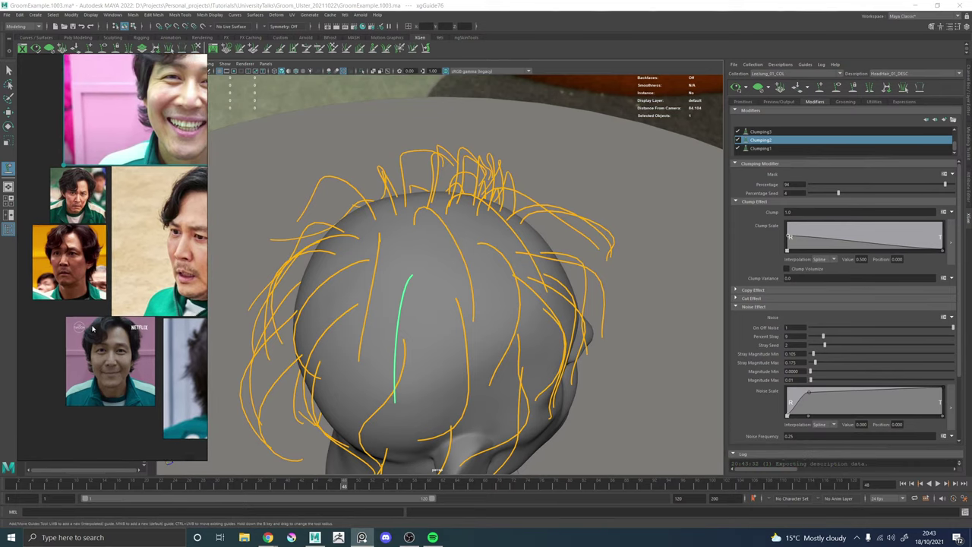
alt+drag(431, 293, 307, 74)
Copy the shape of the neighbouring guide on top of the head and paste it onto the new crown guide.
key(w)
alt+drag(357, 136, 433, 213)
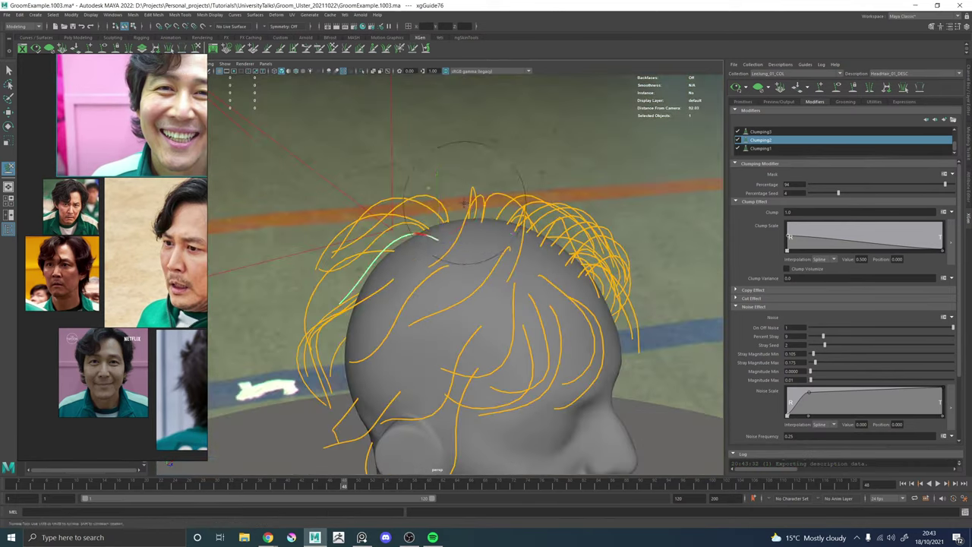
alt+drag(464, 258, 460, 195)
click(465, 199)
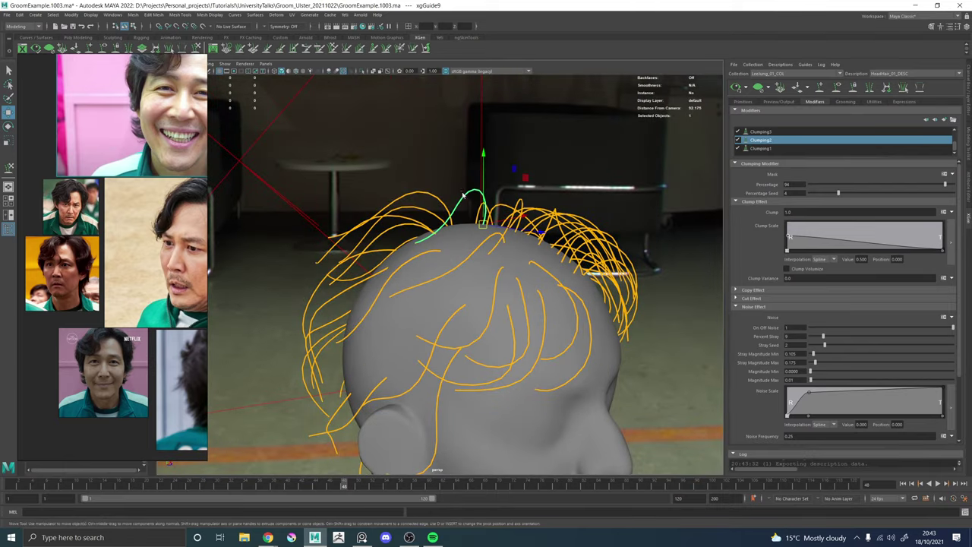
right_drag(463, 195, 488, 192)
alt+drag(433, 216, 524, 237)
click(523, 240)
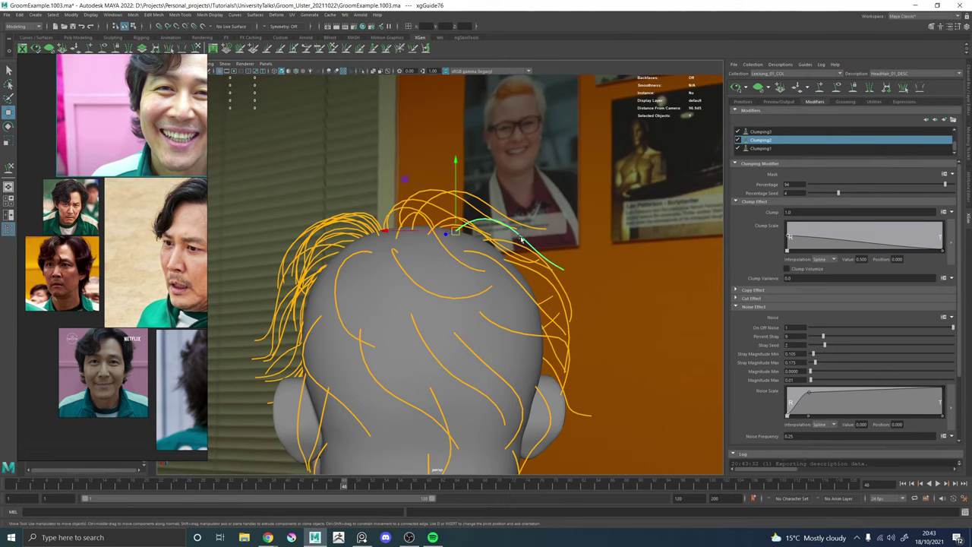
right_drag(523, 240, 481, 238)
alt+drag(479, 232, 484, 243)
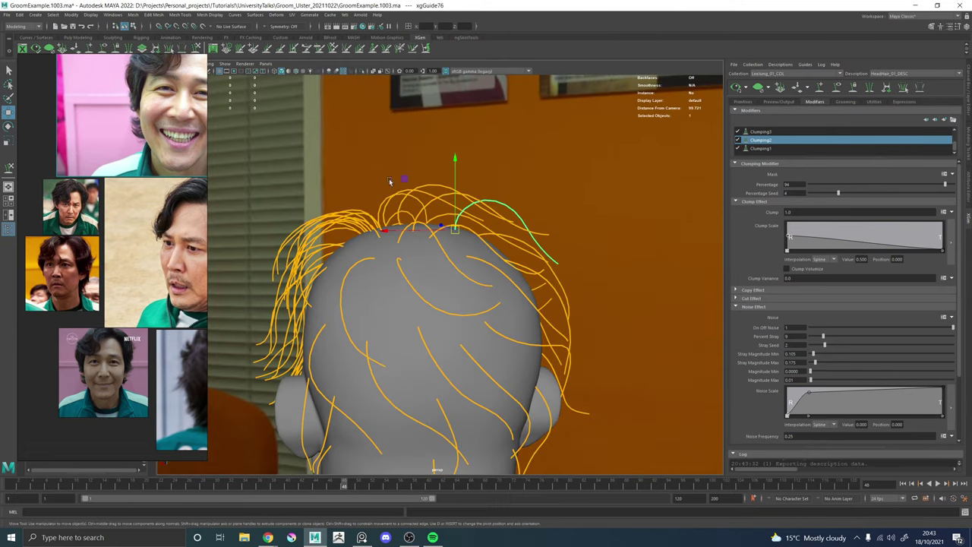
Sculpt the new crown guide so it follows the head and curves downward alongside the surrounding guides, checking it from front, back and side.
click(196, 48)
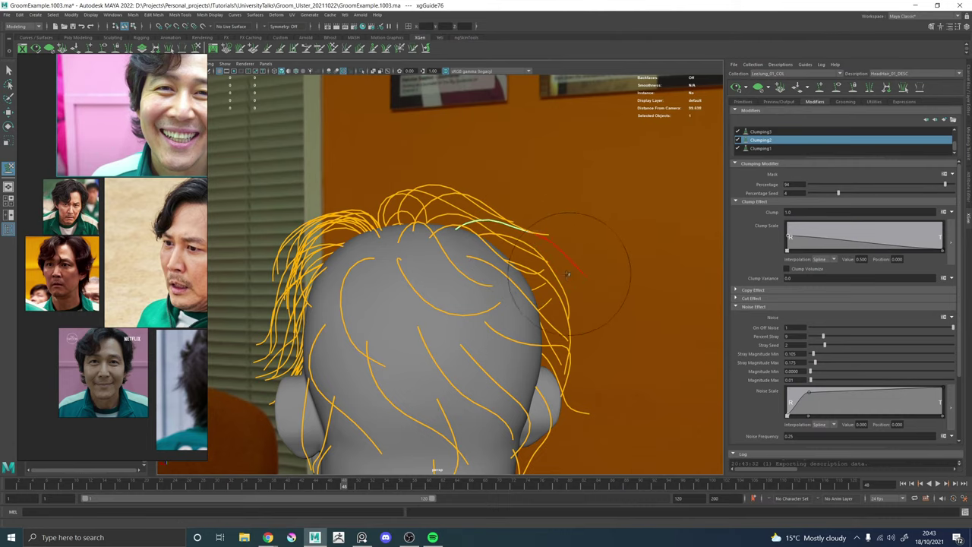
mouse_move(607, 317)
alt+mouse_down()
mouse_move(489, 377)
mouse_move(416, 335)
mouse_move(378, 331)
alt+mouse_up()
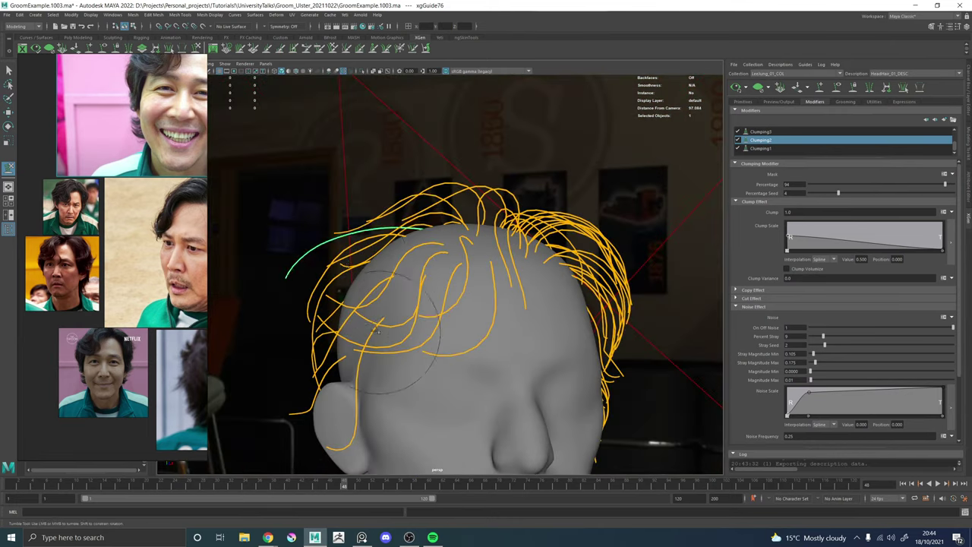
alt+drag(378, 235, 288, 253)
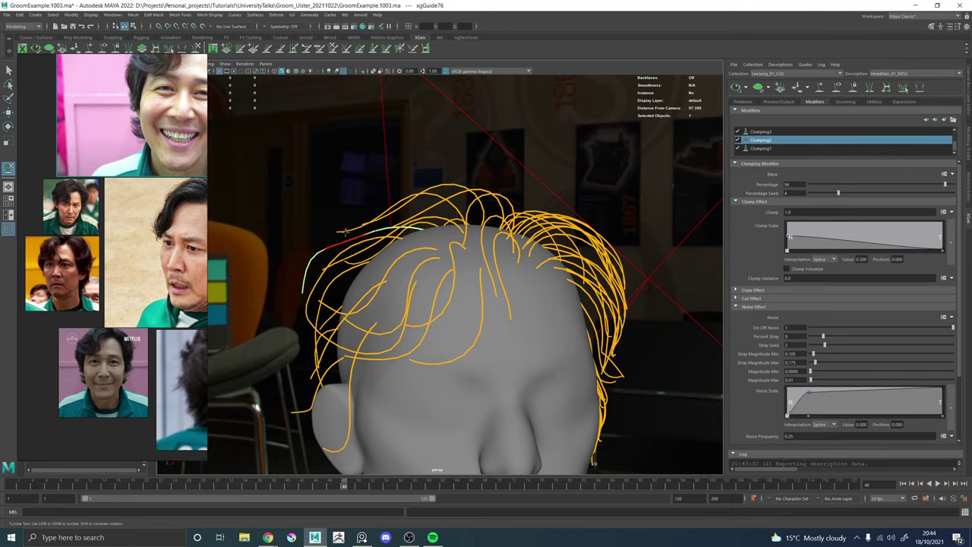
alt+drag(367, 221, 437, 220)
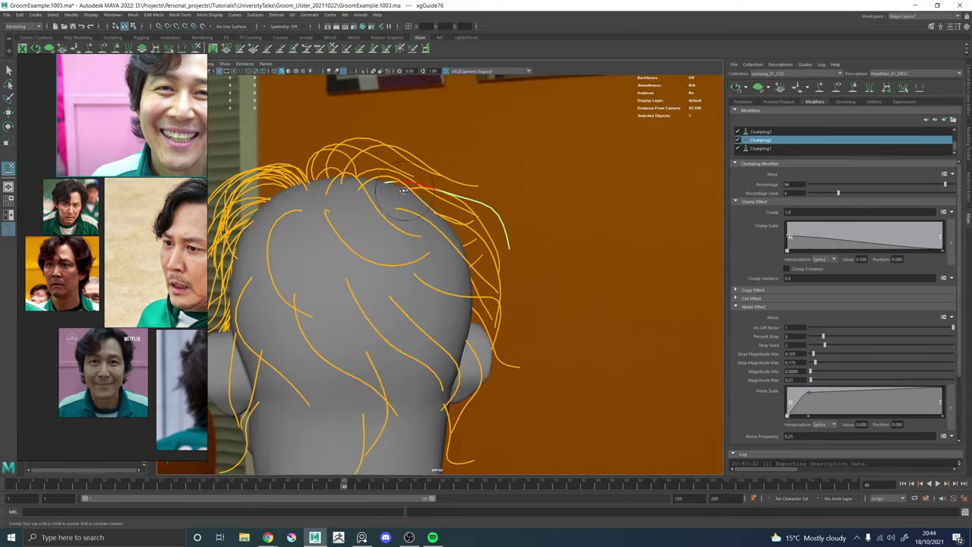
alt+drag(403, 190, 408, 219)
alt+right_drag(449, 214, 406, 228)
alt+drag(406, 228, 451, 244)
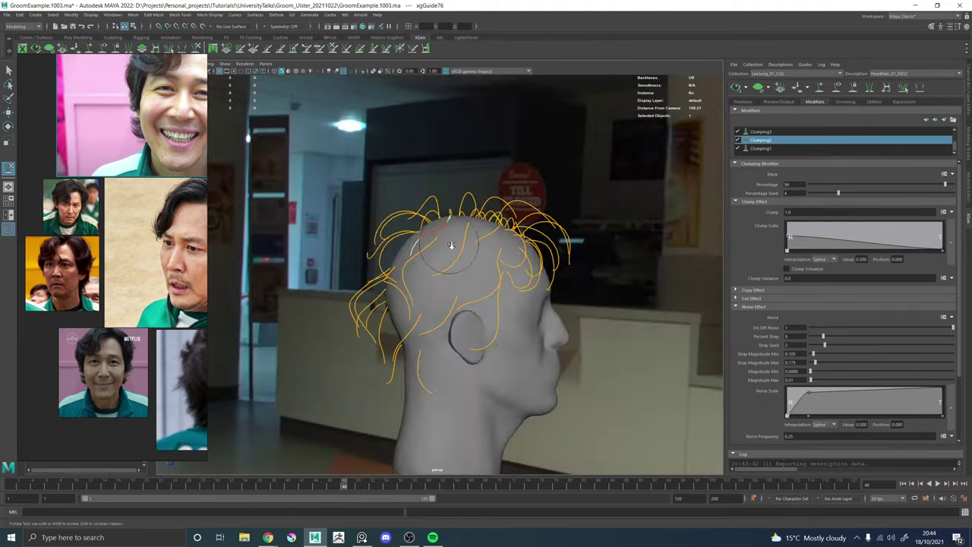
alt+right_drag(451, 244, 517, 235)
Add a new guide in the gap on the side of the head above and behind the ear.
click(819, 88)
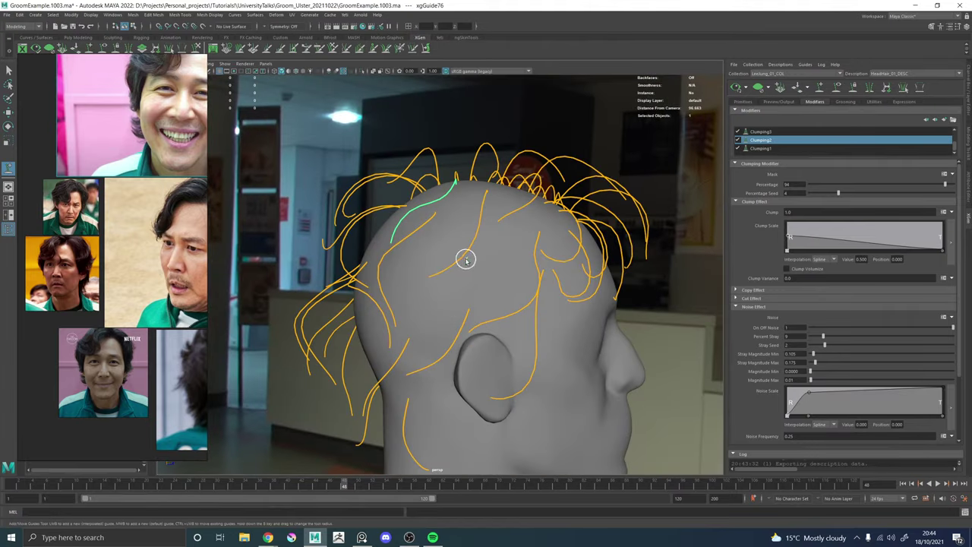
click(468, 282)
alt+drag(471, 297, 445, 285)
alt+drag(451, 244, 445, 312)
Copy the shape of the adjacent guide at the back of the head and paste it onto the new side guide.
key(w)
right_click(557, 257)
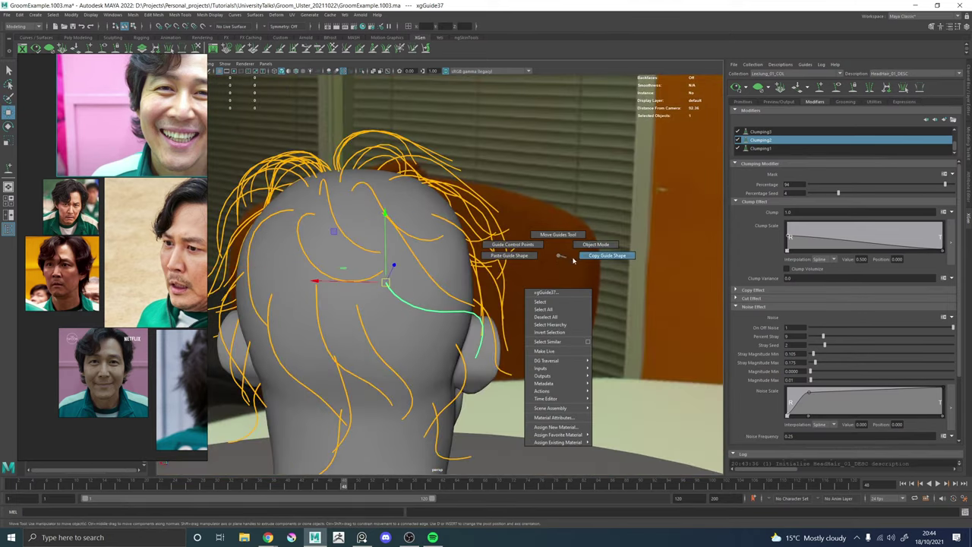
alt+drag(559, 267, 518, 310)
right_click(446, 342)
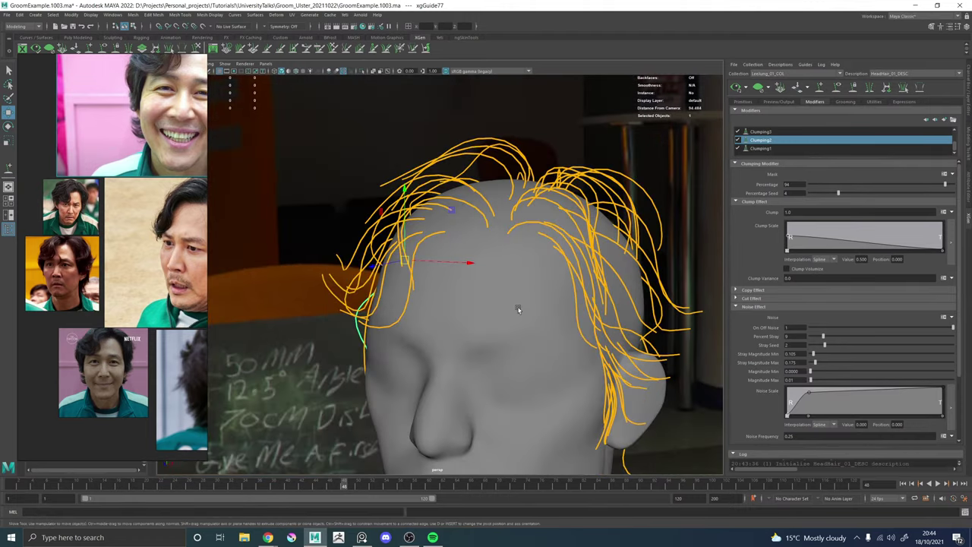
alt+drag(466, 283, 541, 261)
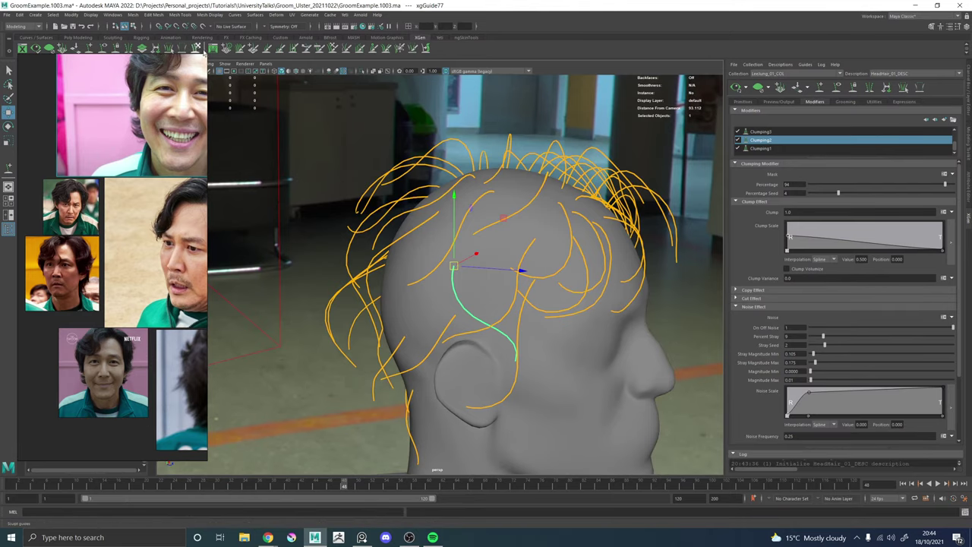
Try to sculpt the new side guide so it runs backward and down behind the ear.
click(199, 49)
alt+right_drag(477, 258, 448, 265)
alt+middle_drag(448, 265, 434, 249)
alt+drag(443, 261, 480, 285)
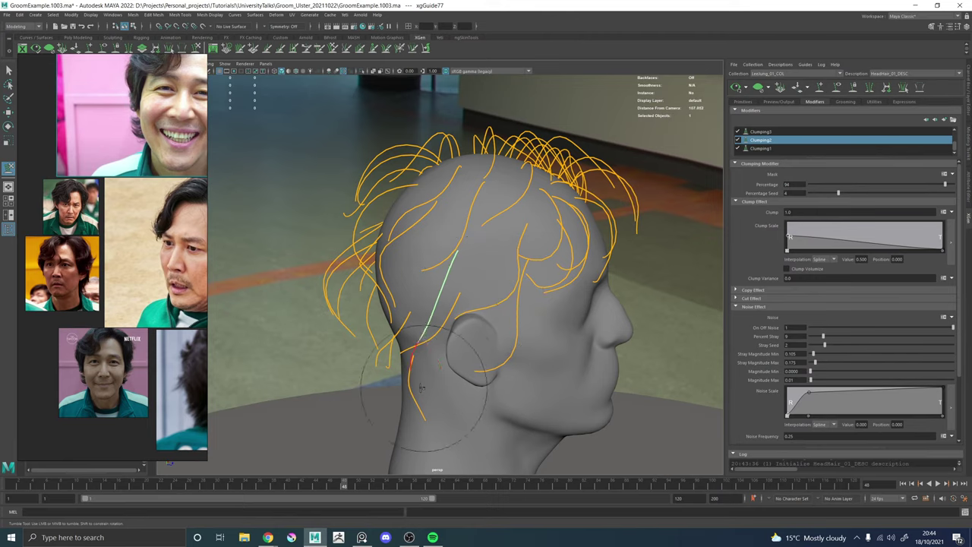
alt+drag(408, 374, 517, 340)
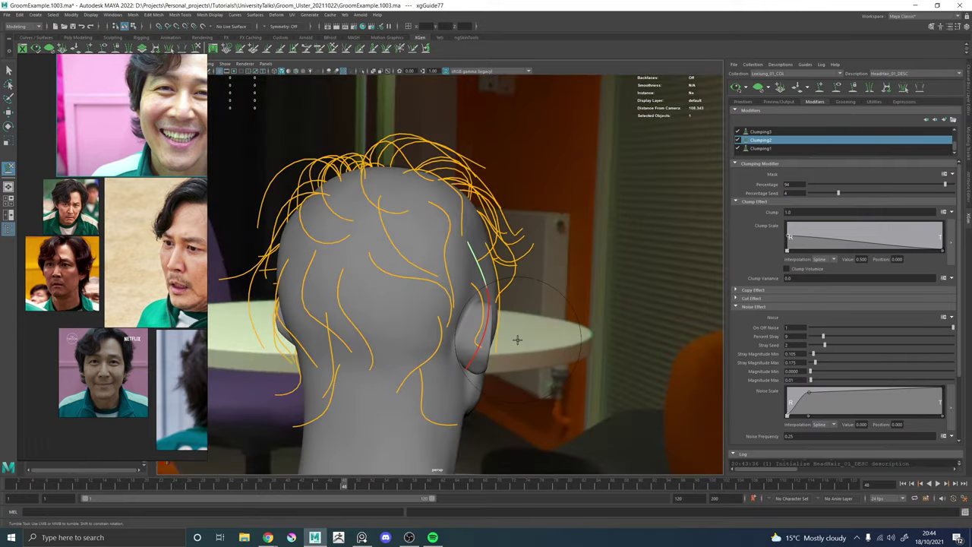
alt+drag(560, 313, 488, 264)
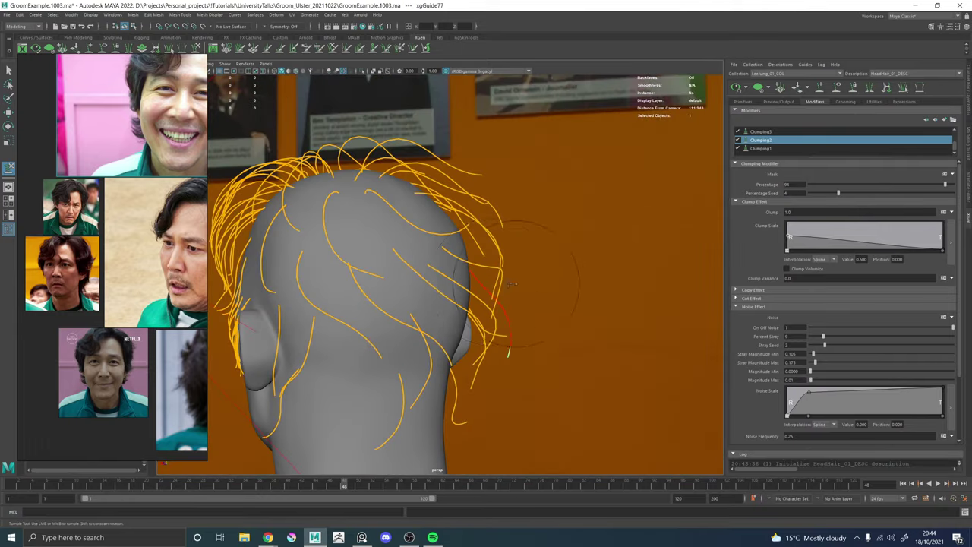
Copy the adjacent back guide's shape again and paste it over the sculpted side guide.
key(w)
right_drag(490, 270, 503, 325)
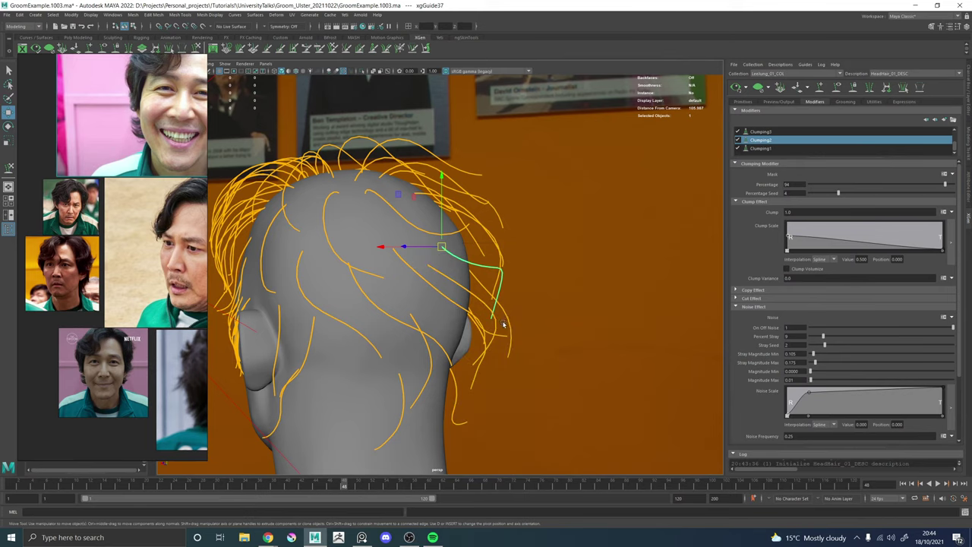
drag(496, 324, 495, 327)
alt+drag(532, 332, 499, 321)
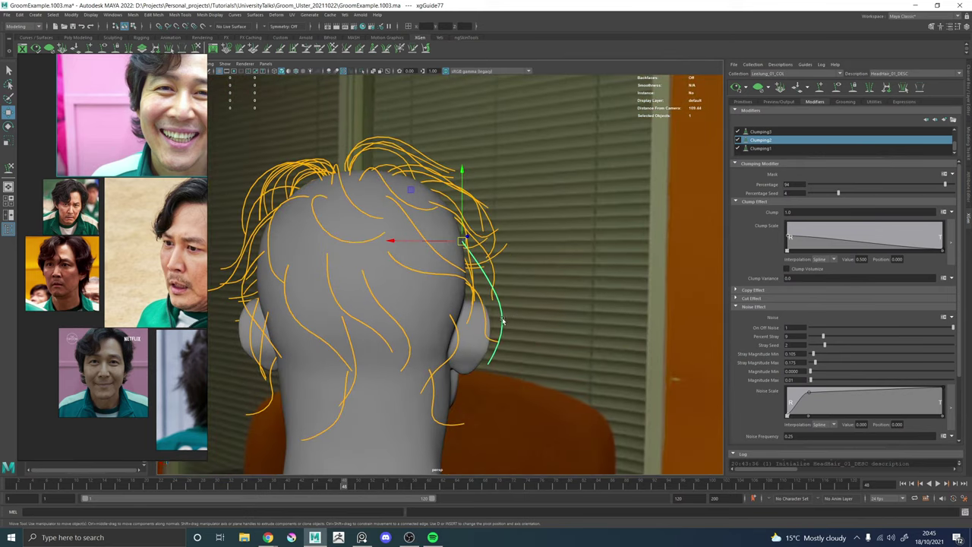
right_drag(502, 321, 459, 320)
alt+drag(544, 311, 441, 312)
Sculpt the side guide so it sweeps backward behind the ear and bows outward from the head.
click(198, 50)
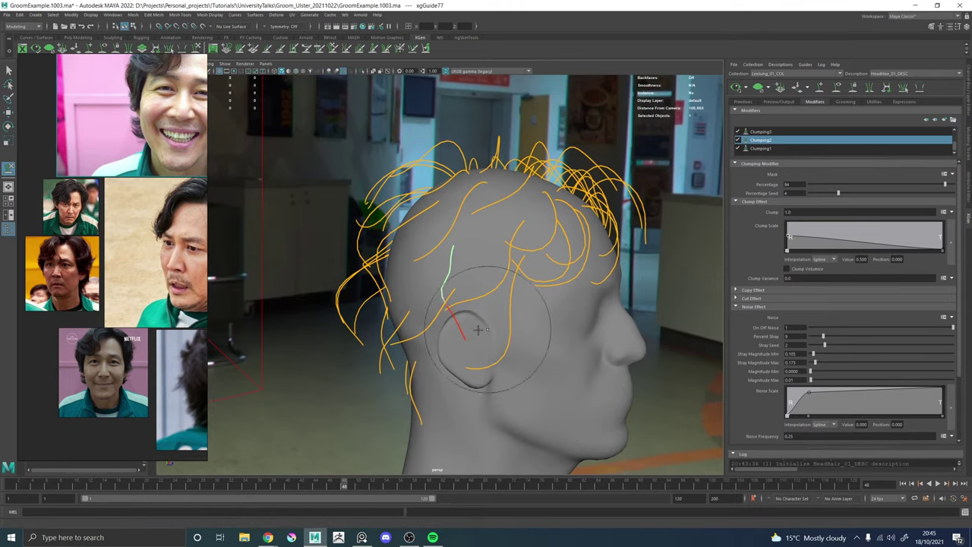
alt+drag(423, 347, 486, 325)
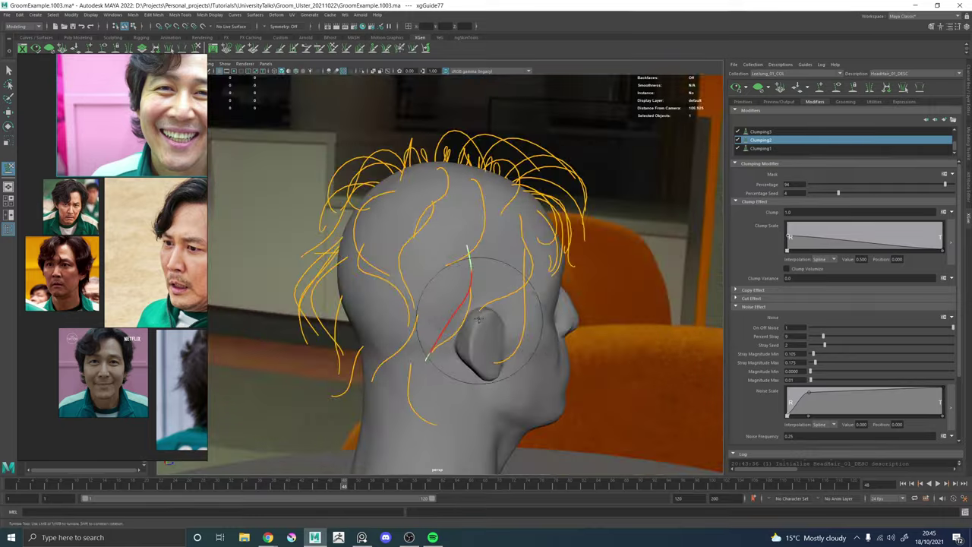
alt+right_drag(486, 325, 521, 325)
alt+drag(490, 318, 393, 295)
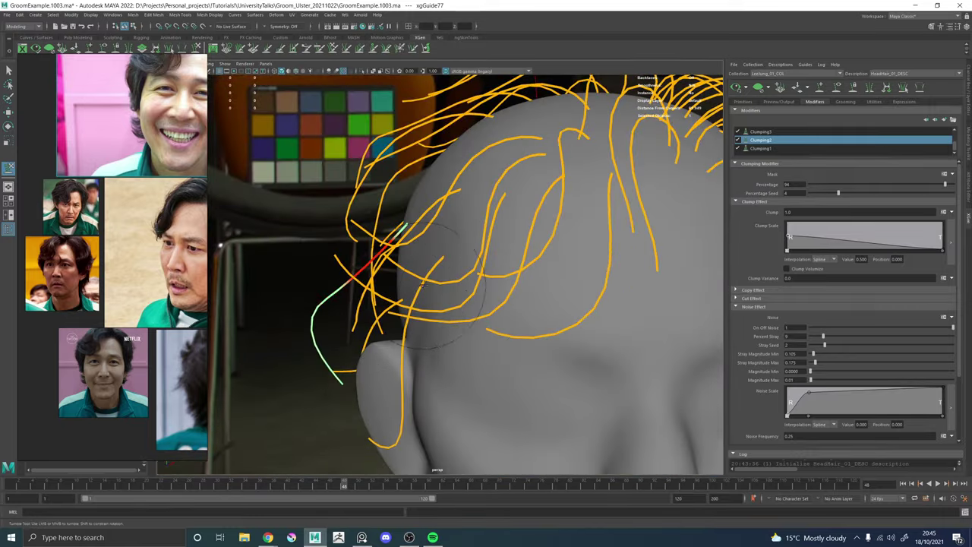
alt+right_drag(567, 288, 513, 286)
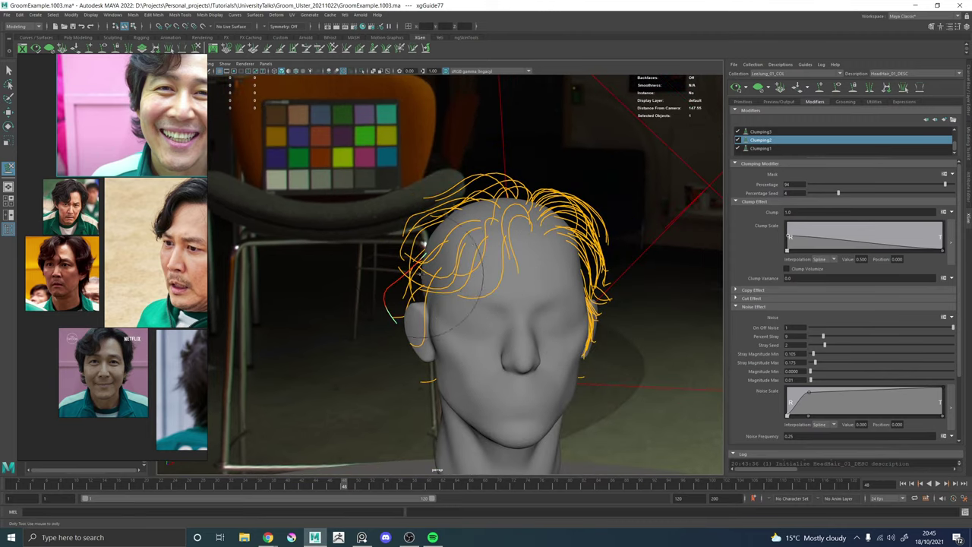
Refine the side guide's upper and middle sections into a smooth curve running backward and then down.
alt+drag(422, 274, 486, 297)
alt+right_drag(481, 364, 527, 369)
alt+middle_drag(441, 298, 484, 314)
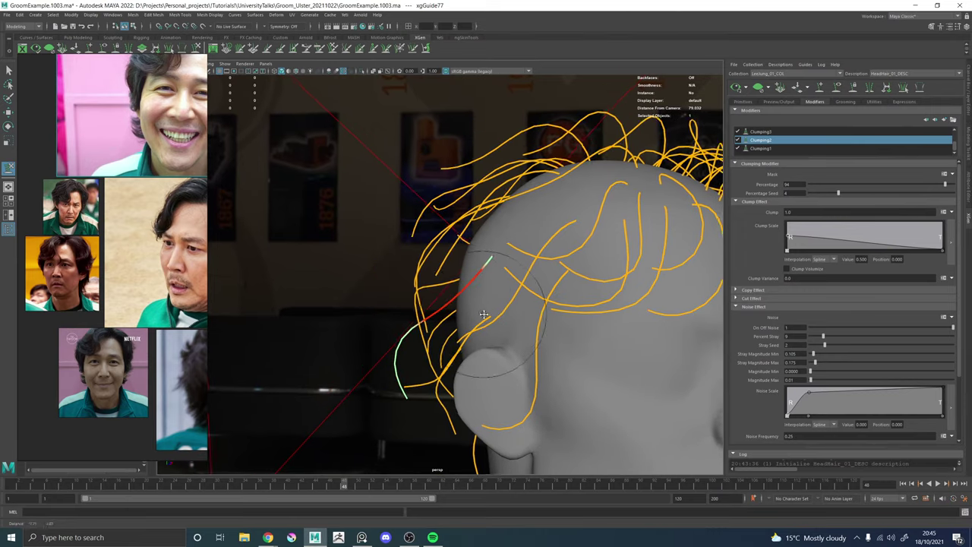
alt+drag(483, 313, 516, 334)
alt+drag(450, 325, 452, 300)
Examine the side and back-of-head reference photos for how the hair falls behind the ear.
middle_drag(181, 313, 107, 292)
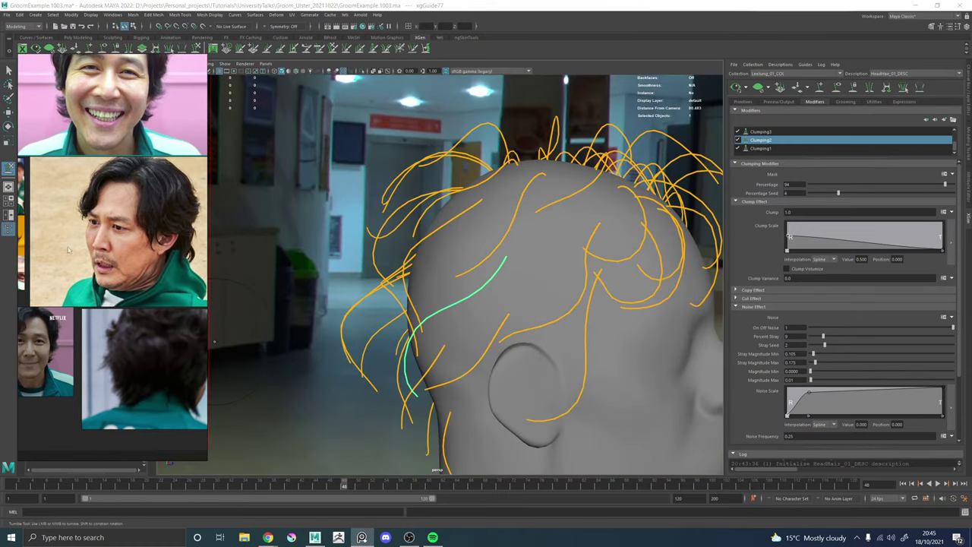
middle_drag(134, 388, 48, 381)
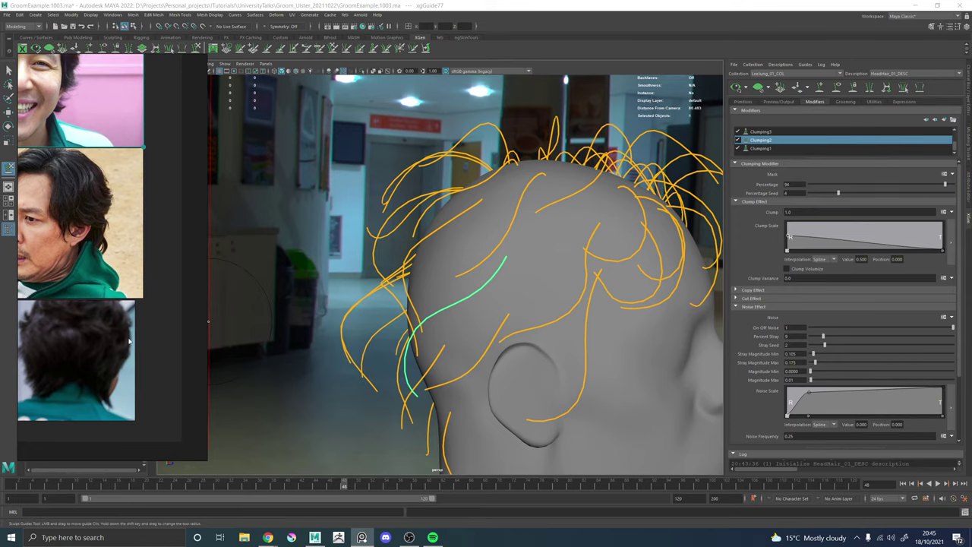
alt+drag(455, 285, 486, 296)
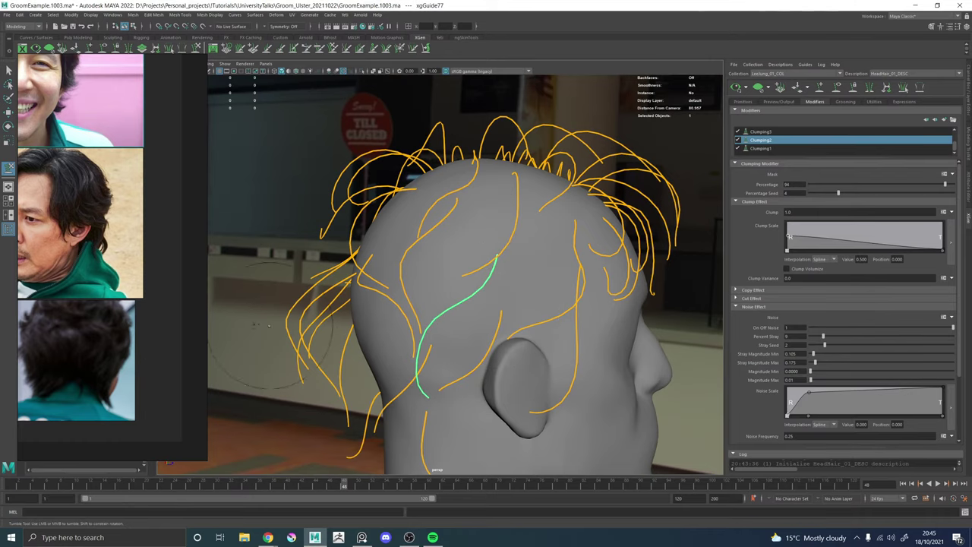
middle_drag(135, 262, 209, 305)
middle_drag(109, 283, 248, 379)
middle_drag(175, 339, 106, 317)
Sculpt the side guide's tip and upper section to follow the hair flow in the reference photos.
mouse_move(432, 327)
alt+mouse_down()
mouse_move(529, 330)
mouse_move(532, 353)
alt+mouse_up()
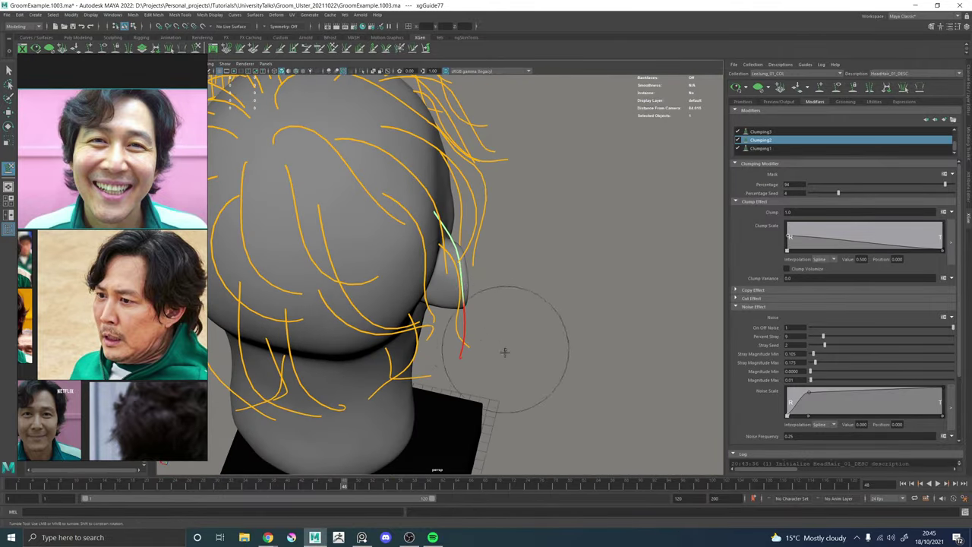
middle_drag(119, 332, 98, 284)
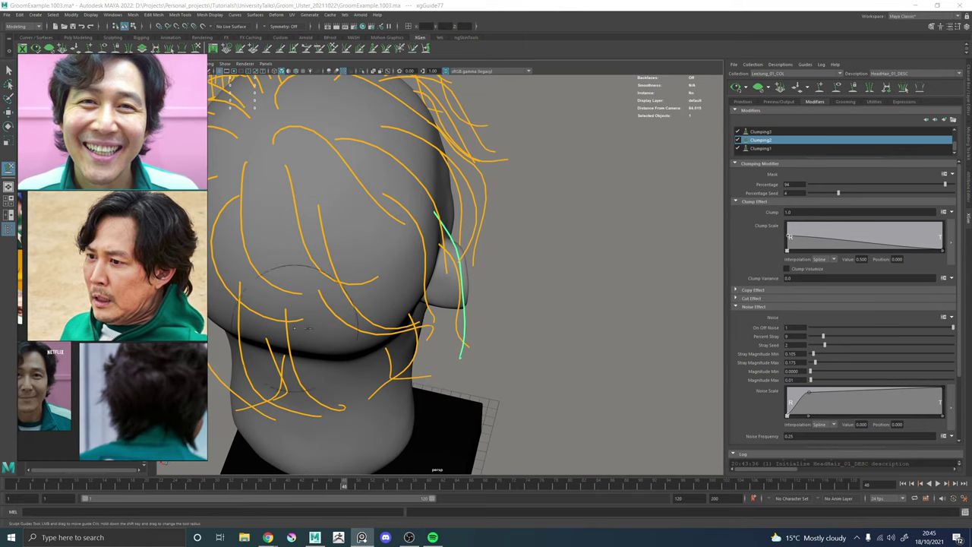
alt+drag(502, 313, 411, 306)
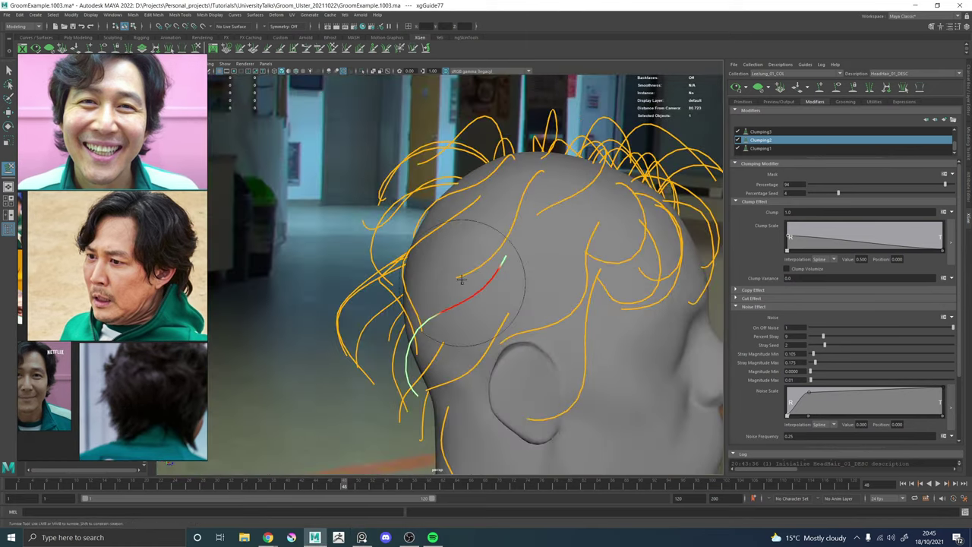
drag(462, 271, 461, 288)
Curve the lower half of the side guide inward behind the ear toward the neck.
alt+drag(415, 383, 516, 387)
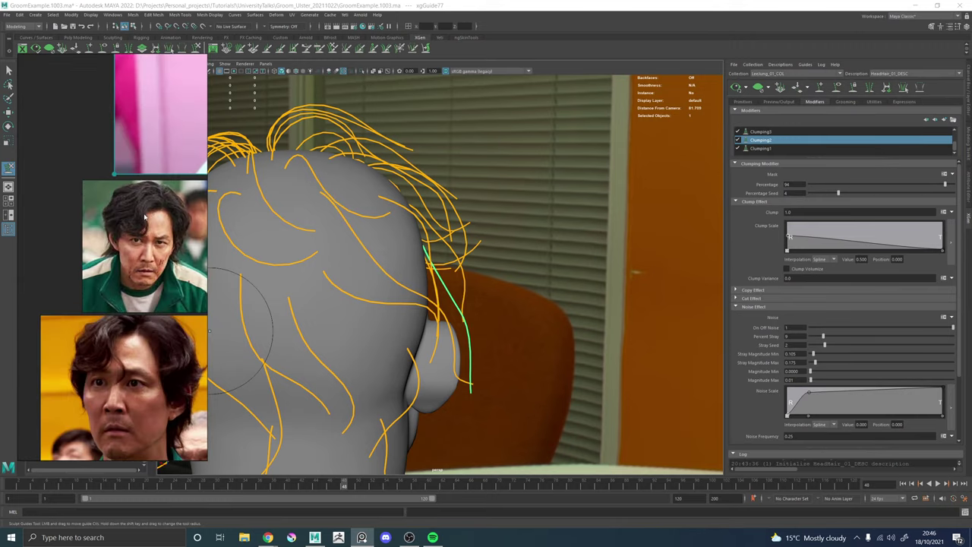
alt+drag(481, 276, 383, 351)
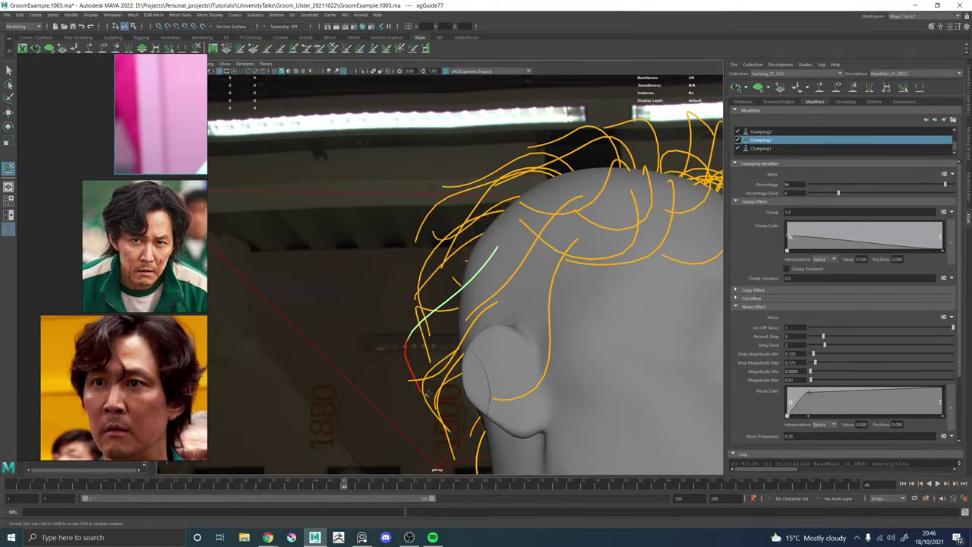
alt+drag(384, 418, 563, 400)
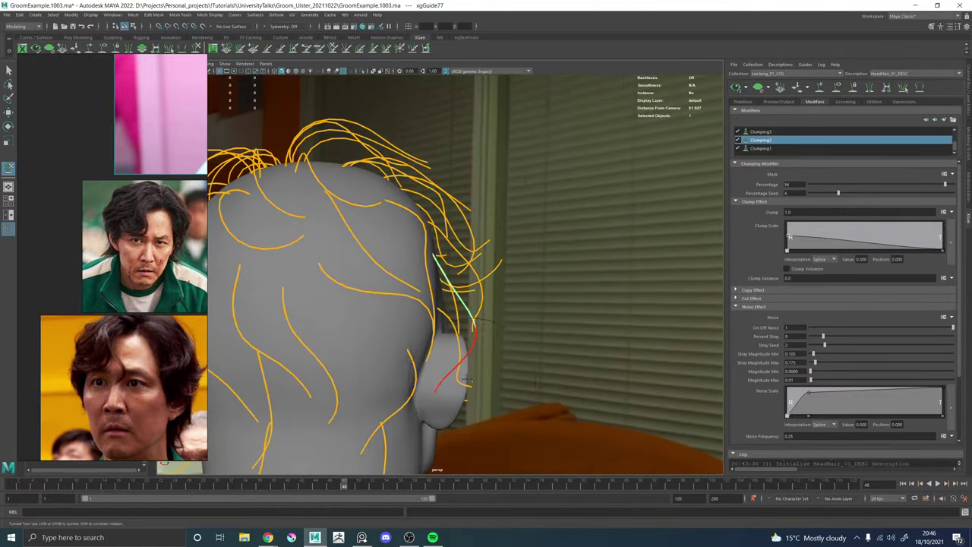
Compare the side guide's flow from behind with a close view of the back-of-head reference photo.
middle_drag(199, 318, 138, 319)
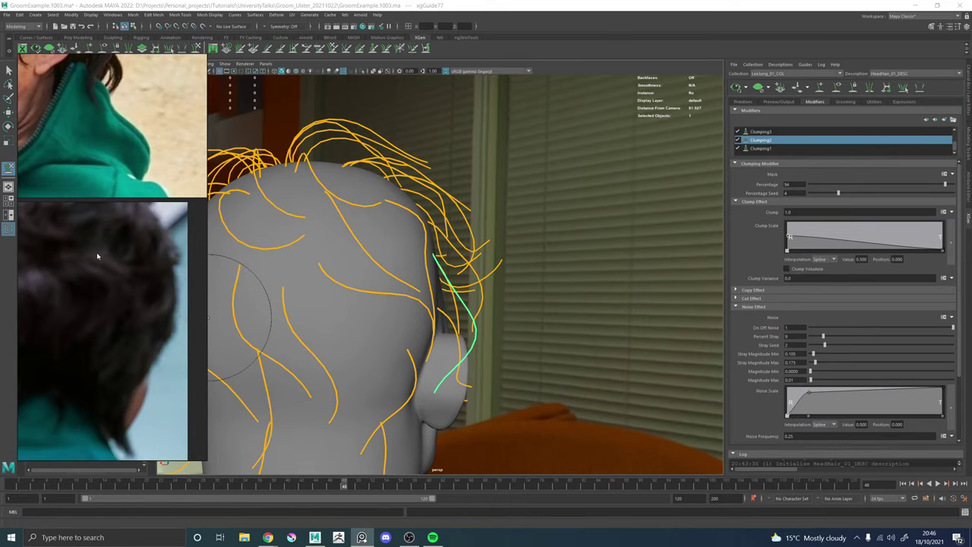
alt+drag(319, 319, 404, 296)
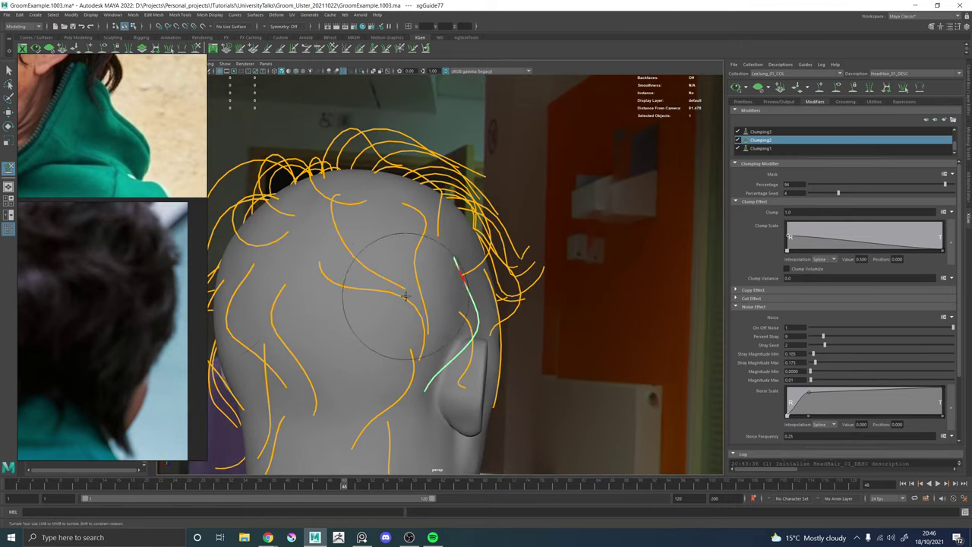
alt+drag(355, 274, 415, 287)
alt+right_drag(415, 287, 419, 300)
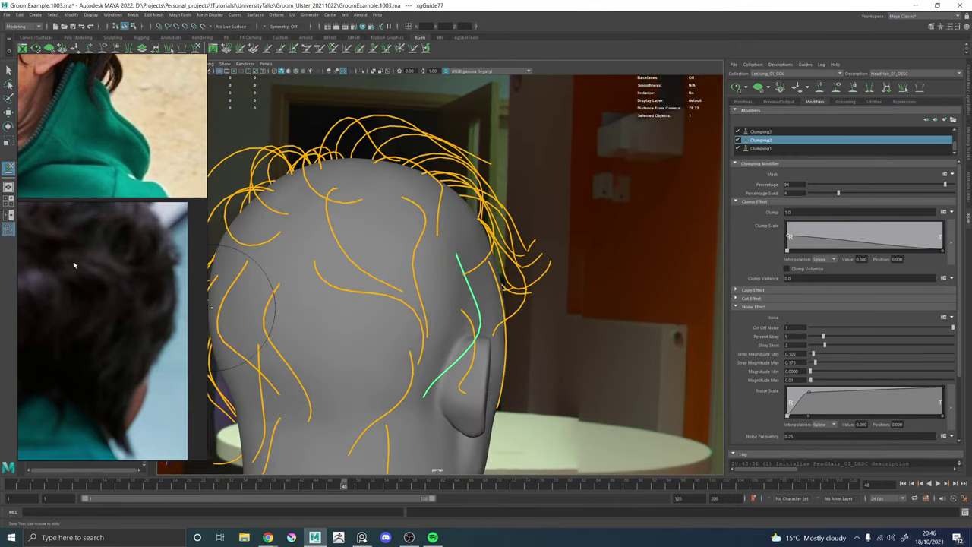
Bend the lower half of the guide on the upper back of the head across toward the ear.
key(w)
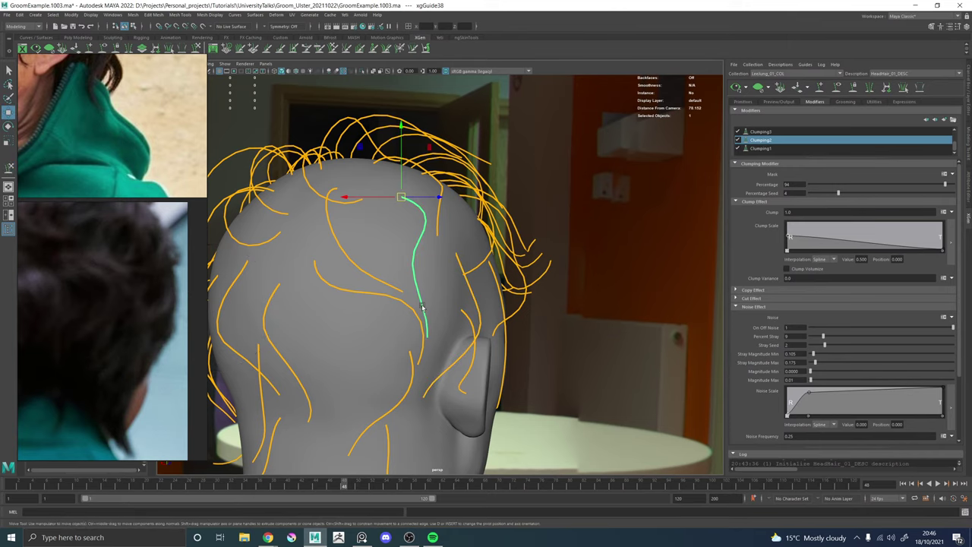
alt+drag(422, 307, 420, 309)
key(y)
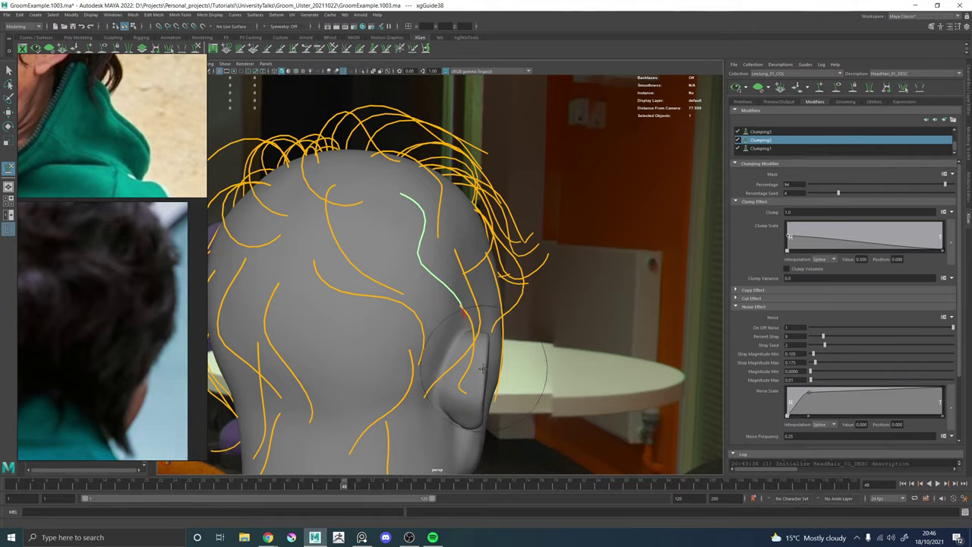
mouse_move(482, 368)
alt+mouse_down()
mouse_move(360, 358)
mouse_move(463, 362)
mouse_move(470, 351)
mouse_move(410, 312)
mouse_move(524, 293)
alt+mouse_up()
scroll(471, 336, down, 5)
key(w)
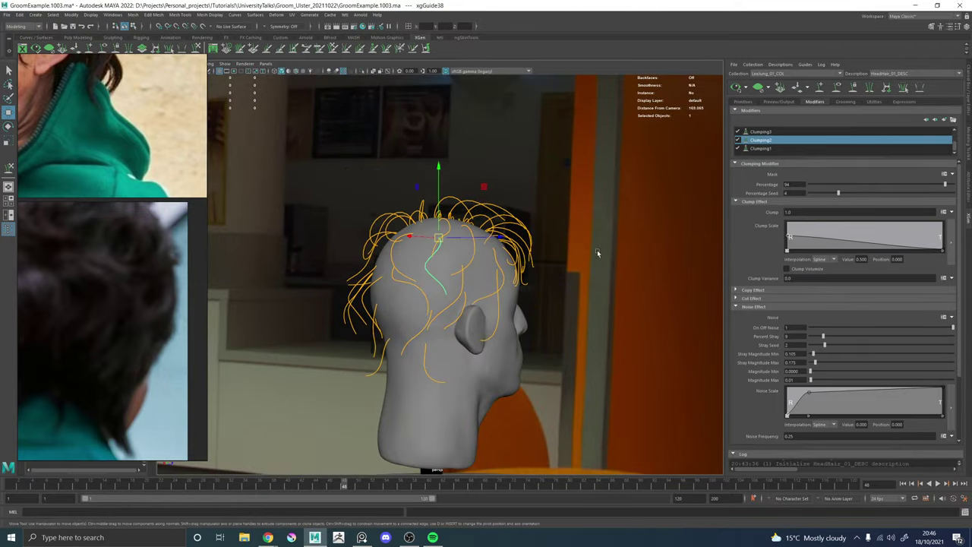
Add a guide in the gap on the opposite upper side of the back of the head.
alt+drag(441, 275, 558, 262)
scroll(558, 261, up, 5)
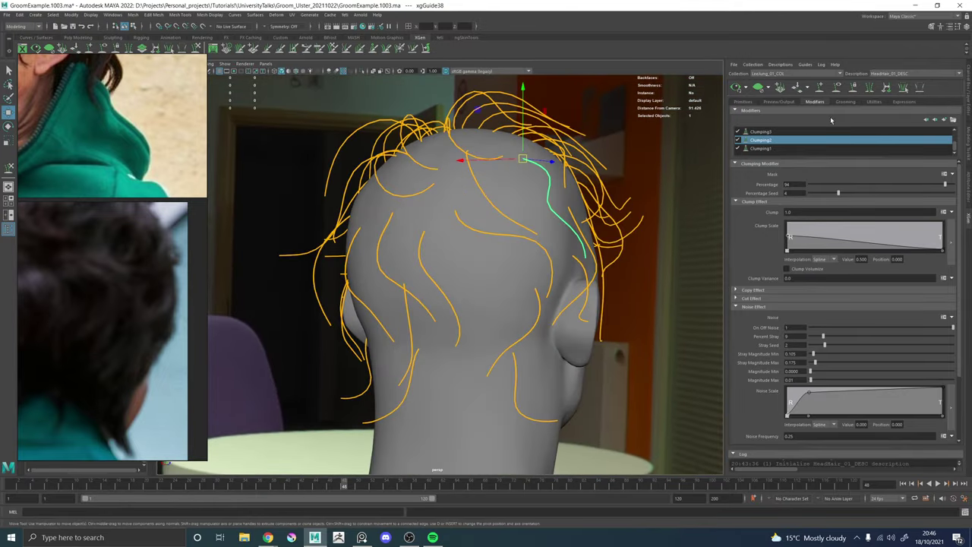
click(797, 88)
mouse_move(451, 276)
alt+mouse_down()
mouse_move(473, 280)
mouse_move(449, 343)
mouse_move(473, 321)
mouse_move(432, 291)
mouse_move(369, 271)
mouse_move(326, 275)
alt+mouse_up()
key(w)
alt+drag(390, 317, 215, 408)
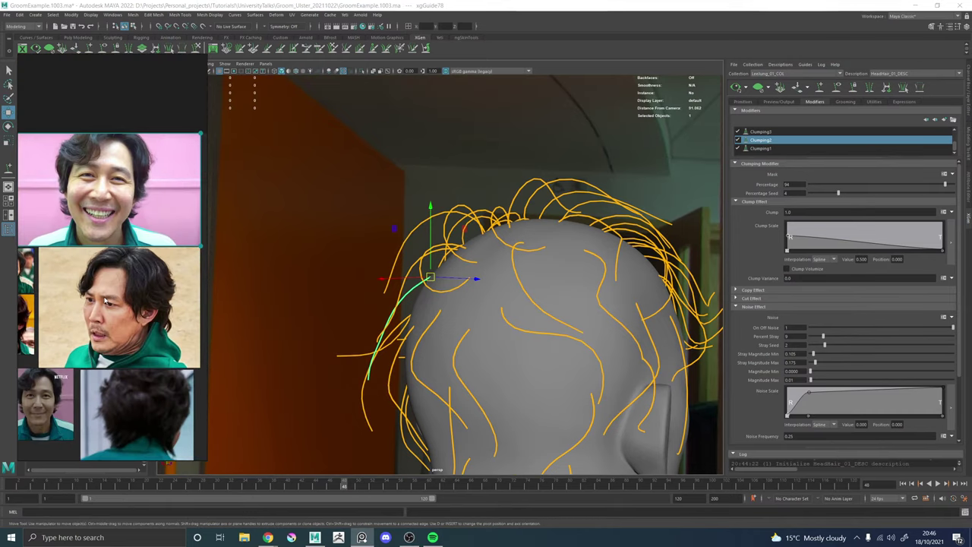
Sculpt the new side guide's lower half inward over the scalp toward the middle of the back, checking the reference photos.
alt+drag(517, 296, 434, 271)
click(193, 47)
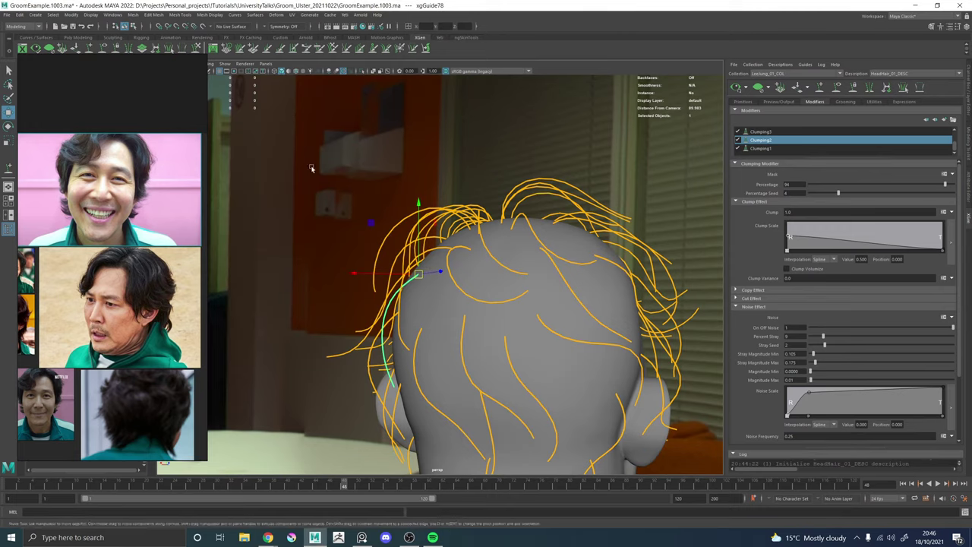
mouse_move(523, 277)
alt+mouse_down()
mouse_move(456, 296)
mouse_move(447, 293)
mouse_move(481, 277)
mouse_move(462, 235)
mouse_move(375, 241)
mouse_move(469, 351)
mouse_move(441, 308)
alt+mouse_up()
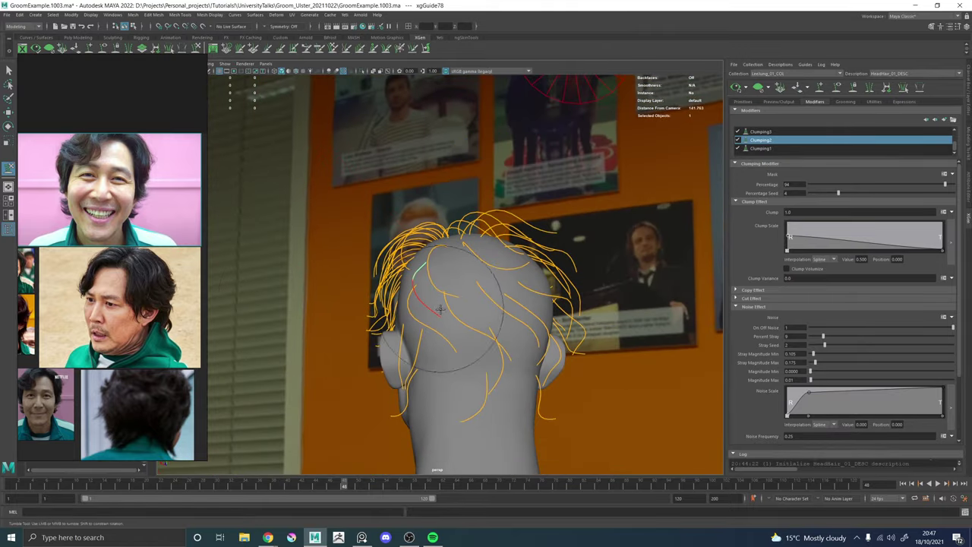
middle_drag(115, 286, 119, 258)
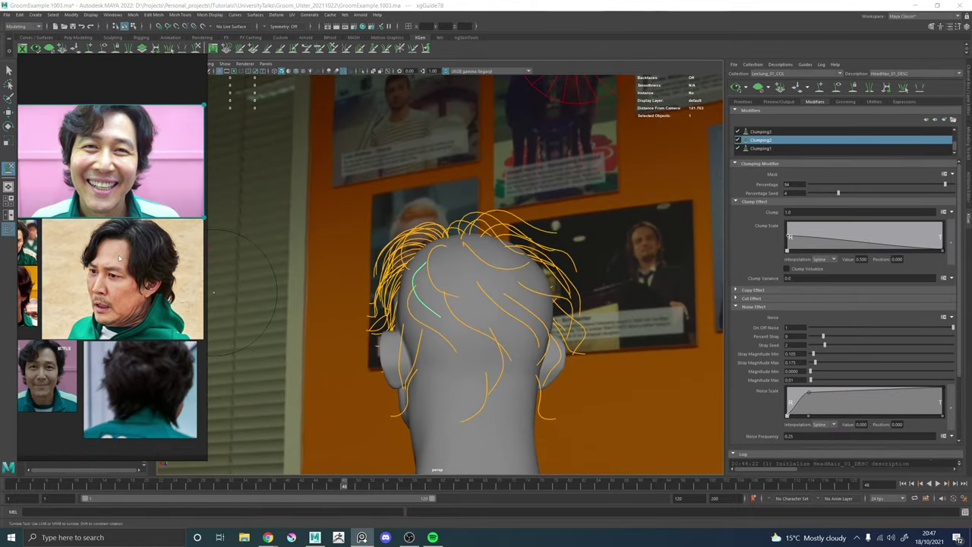
Sweep the new side guide's tip backward and arch its upper section away from the scalp.
alt+drag(494, 285, 380, 325)
mouse_move(527, 347)
alt+mouse_down()
mouse_move(434, 277)
mouse_move(494, 285)
alt+mouse_up()
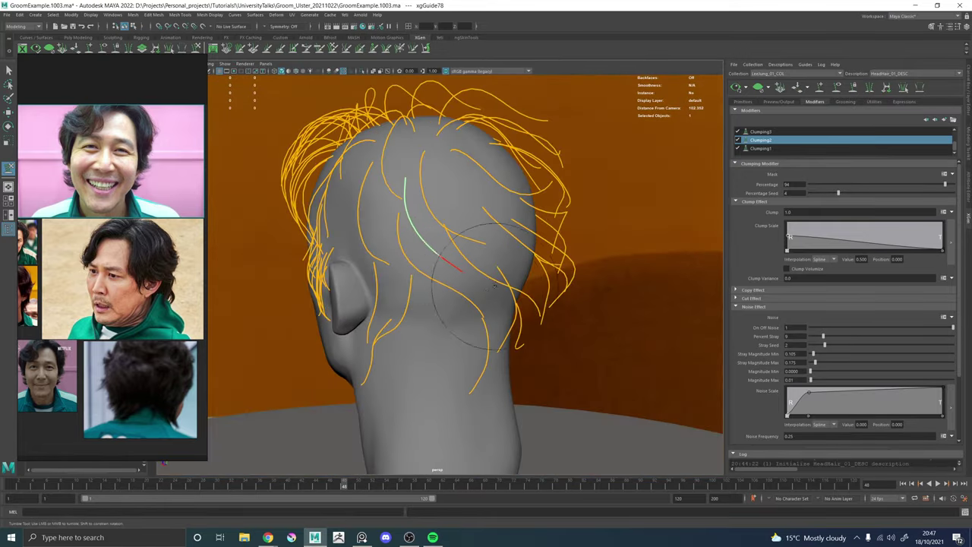
mouse_move(419, 333)
alt+mouse_down()
mouse_move(426, 207)
mouse_move(479, 184)
alt+mouse_up()
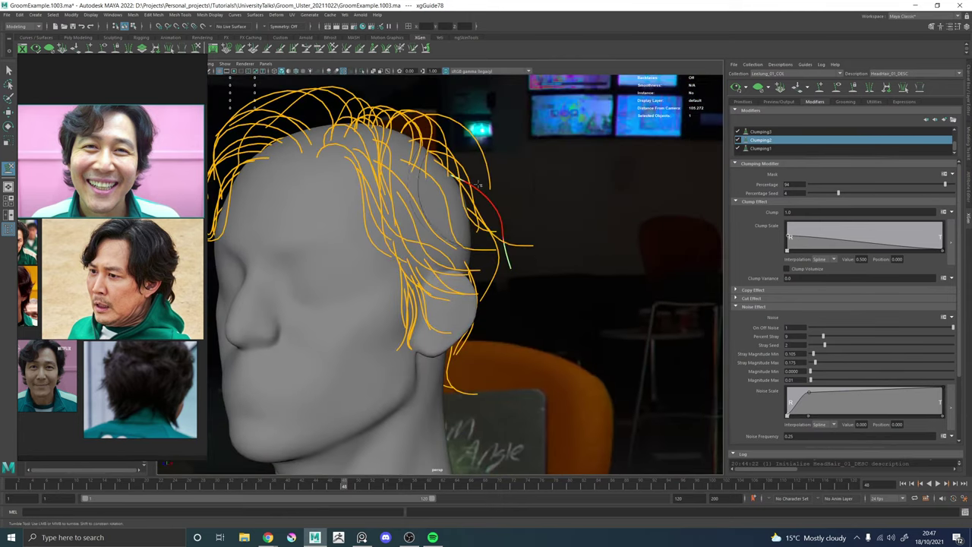
mouse_move(517, 229)
alt+mouse_down()
mouse_move(415, 290)
mouse_move(448, 303)
mouse_move(443, 320)
mouse_move(498, 302)
alt+mouse_up()
Reshape the guide between the ear and the back of the head into a soft S-curve falling toward the neck.
key(w)
key(y)
alt+drag(427, 363, 457, 323)
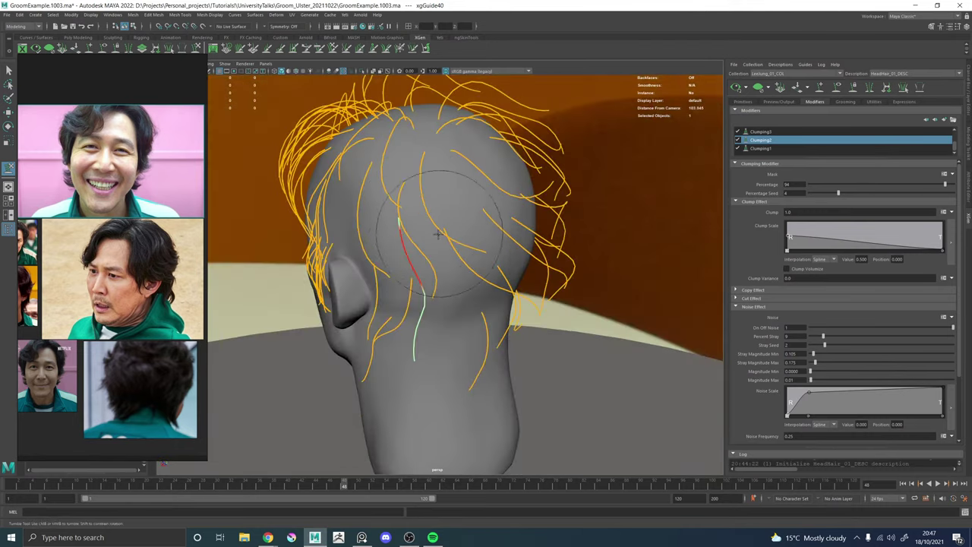
mouse_move(433, 259)
alt+mouse_down()
mouse_move(540, 337)
mouse_move(474, 352)
mouse_move(388, 342)
mouse_move(432, 304)
mouse_move(414, 294)
alt+mouse_up()
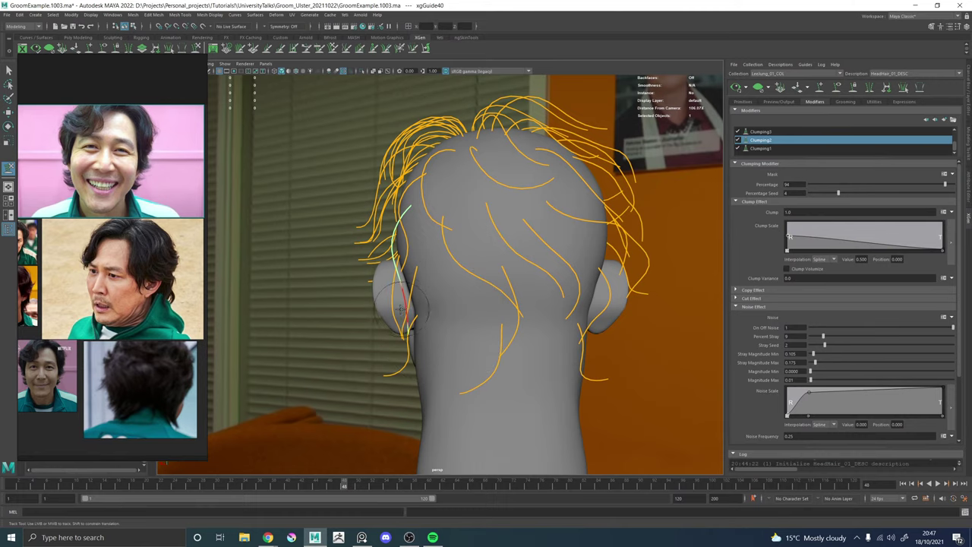
mouse_move(416, 309)
alt+mouse_down()
mouse_move(481, 309)
mouse_move(483, 326)
alt+mouse_up()
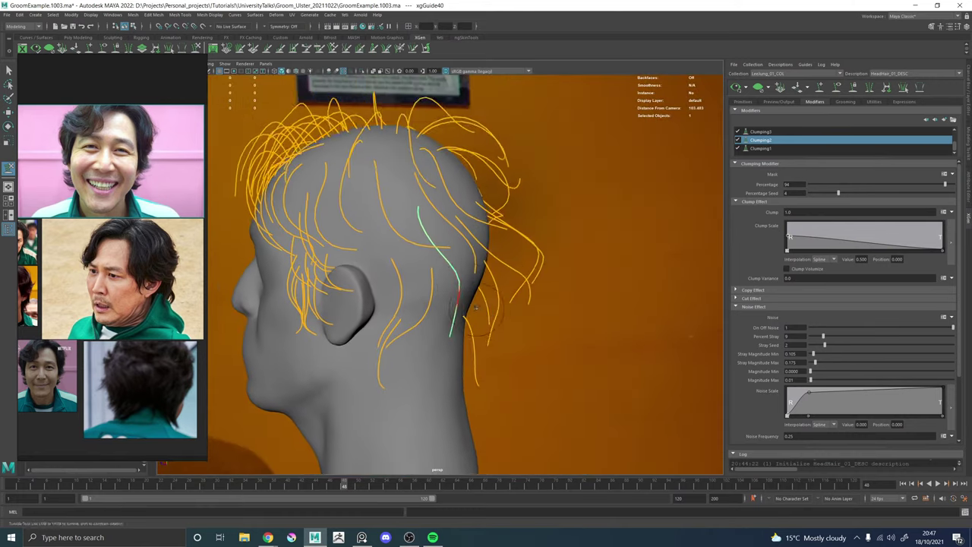
Sweep the lower part of the guide near the crown around the scalp toward the center of the back.
alt+middle_drag(483, 327, 468, 310)
alt+right_drag(468, 311, 506, 321)
mouse_move(452, 296)
alt+mouse_down()
mouse_move(442, 315)
mouse_move(395, 304)
mouse_move(402, 322)
mouse_move(406, 270)
mouse_move(423, 282)
mouse_move(526, 275)
alt+mouse_up()
key(w)
click(406, 270)
key(y)
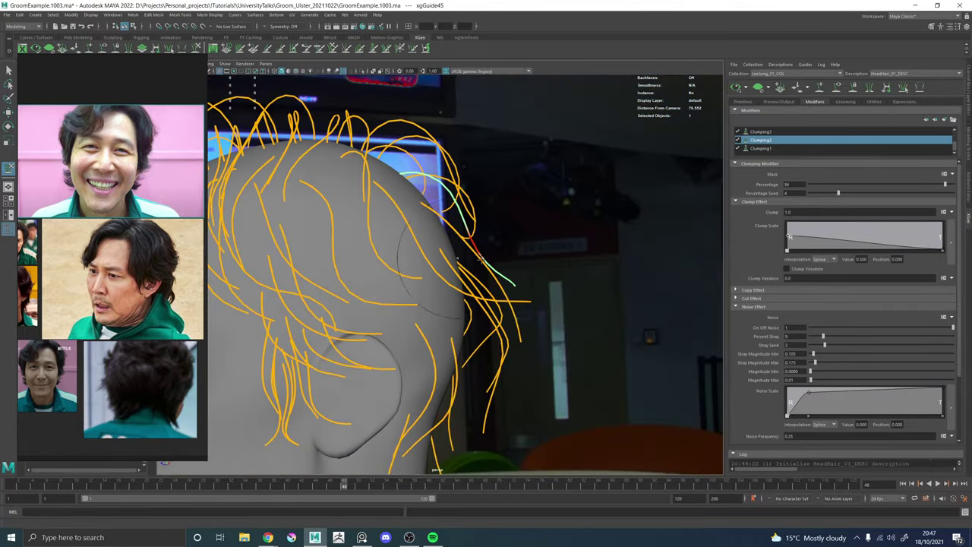
alt+drag(490, 283, 528, 248)
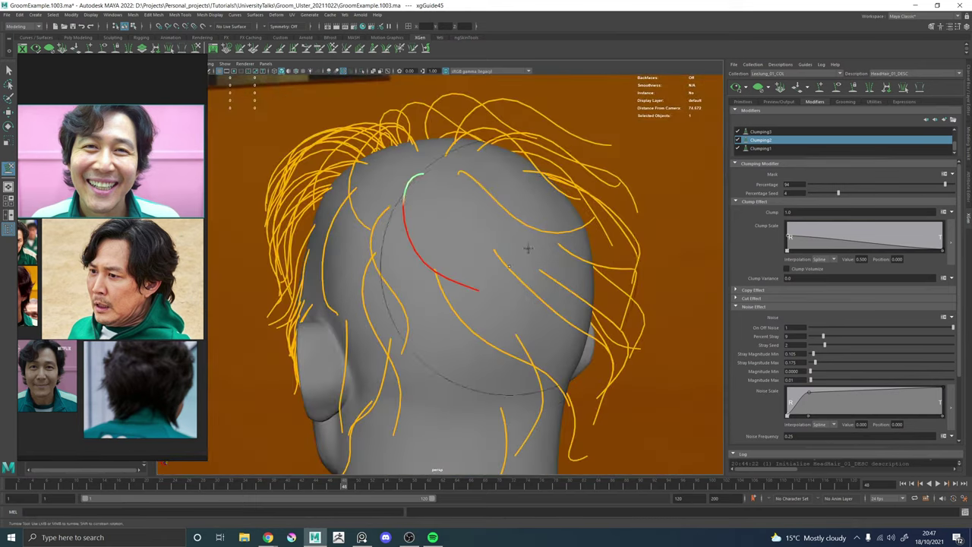
Add a guide in the gap below the crown and sculpt it into a curve with an upturned tip.
click(447, 211)
click(199, 49)
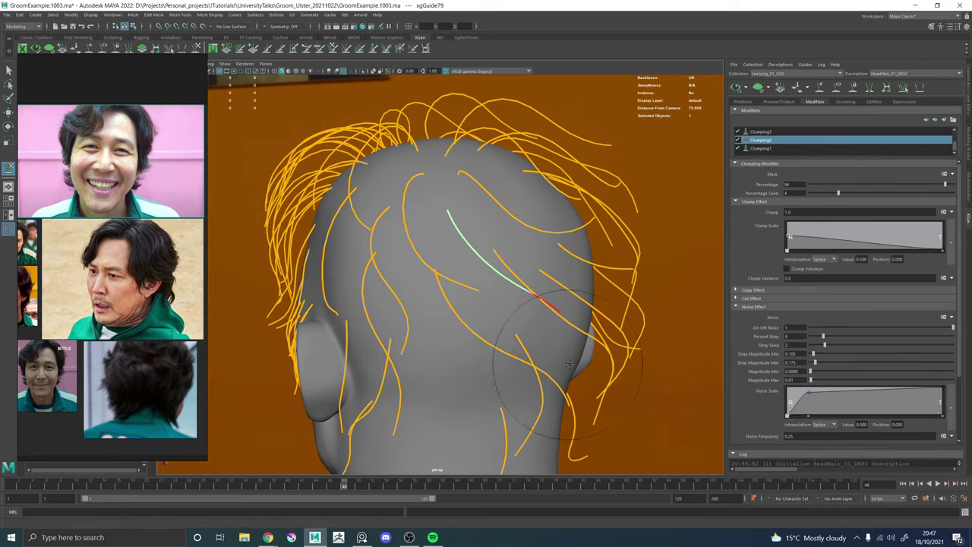
alt+drag(517, 267, 243, 285)
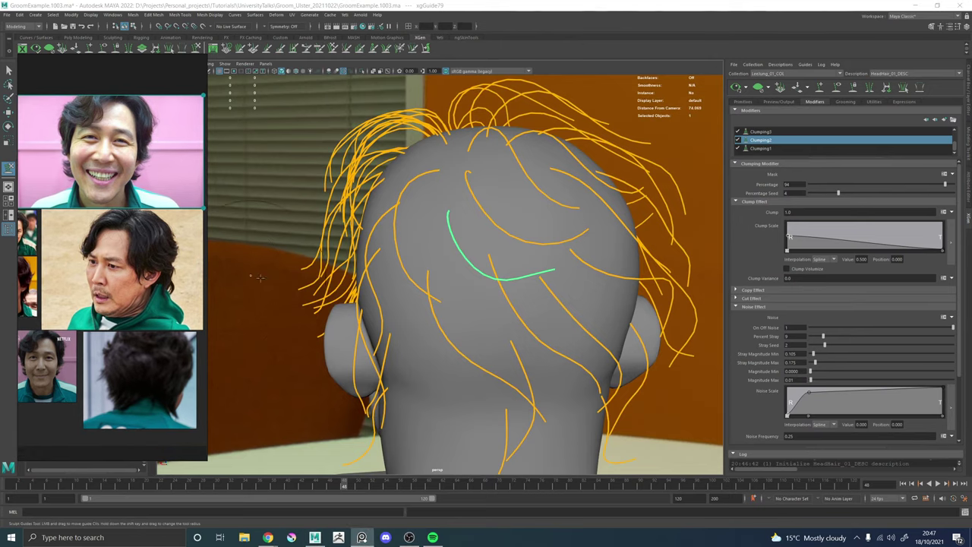
alt+drag(611, 267, 669, 205)
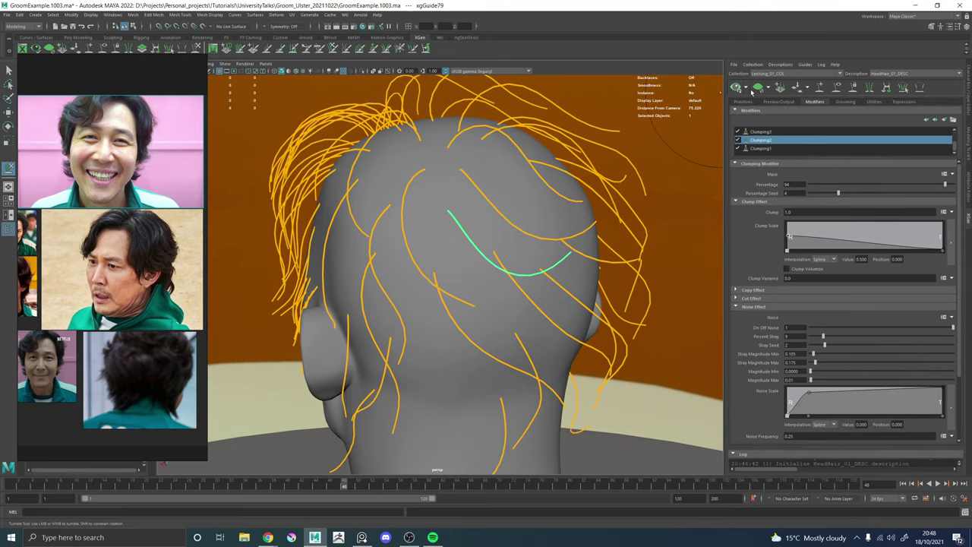
Add another guide beside the previous one, toward the ear, and curve its tip upward toward the center of the back.
click(409, 207)
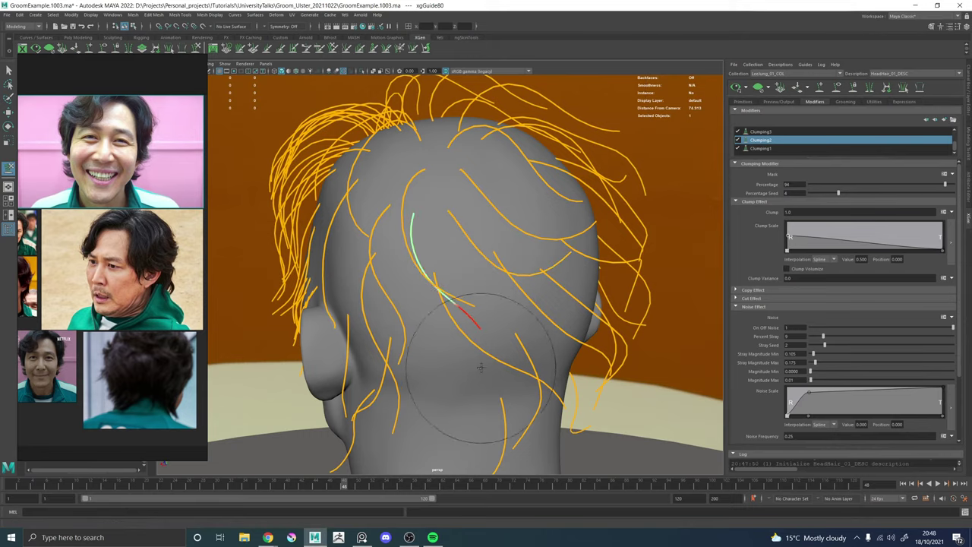
alt+drag(562, 288, 470, 320)
key(w)
click(487, 284)
click(483, 298)
right_click(484, 304)
click(518, 305)
right_drag(472, 325, 444, 325)
alt+drag(444, 326, 410, 300)
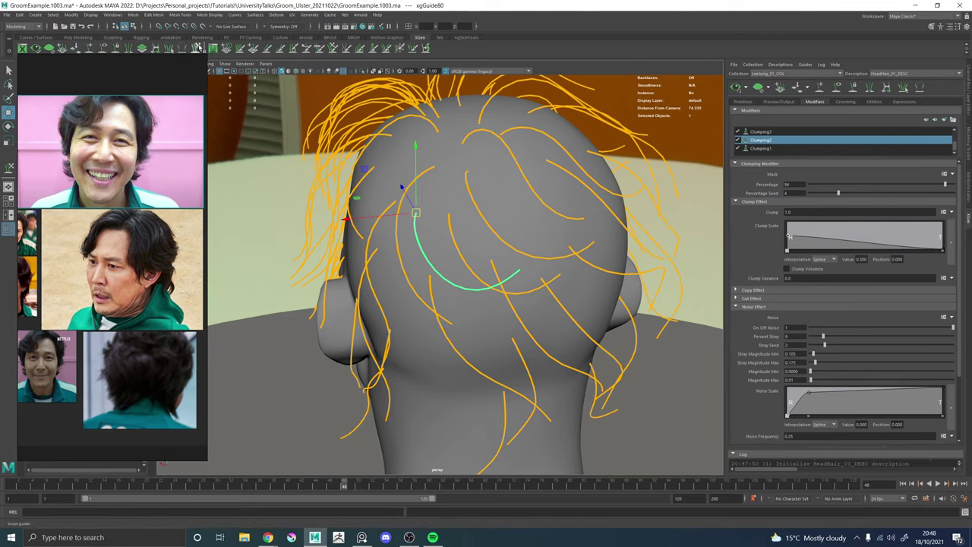
Arch the upper section of the newest guide away from the scalp so its profile follows the neighboring guides.
click(198, 48)
alt+drag(473, 271, 484, 286)
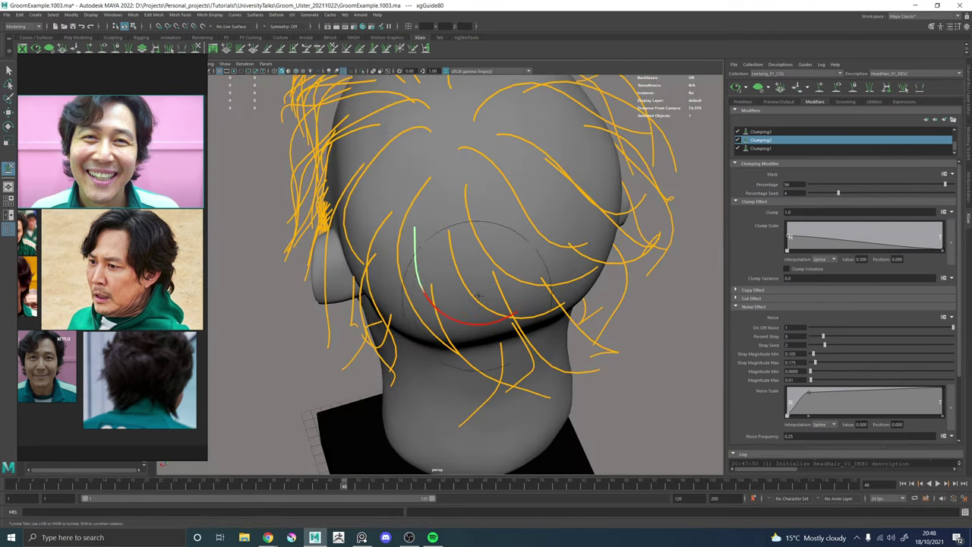
alt+drag(511, 329, 496, 220)
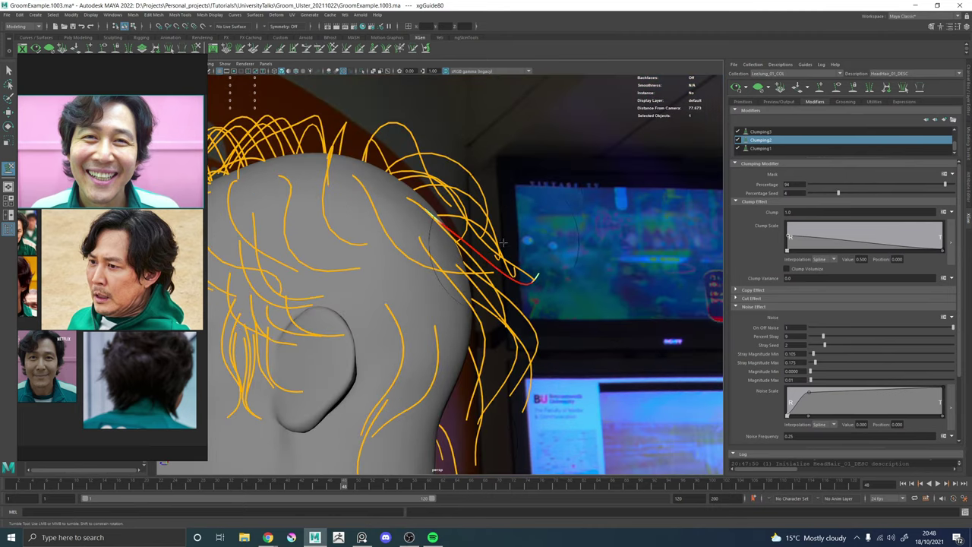
alt+drag(434, 215, 484, 240)
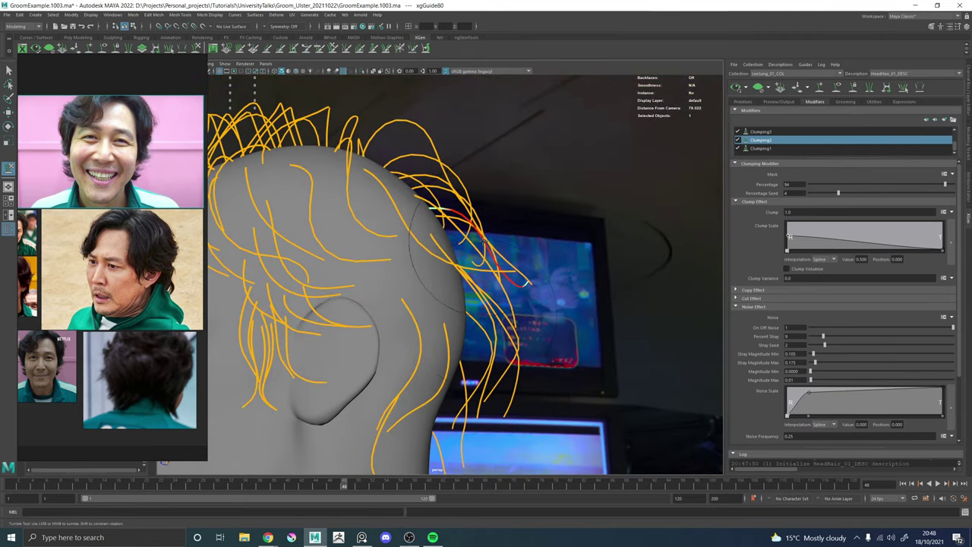
alt+drag(516, 298, 528, 282)
Add a guide at the center of the back below the crown and curve its lower half up toward the far side.
click(818, 85)
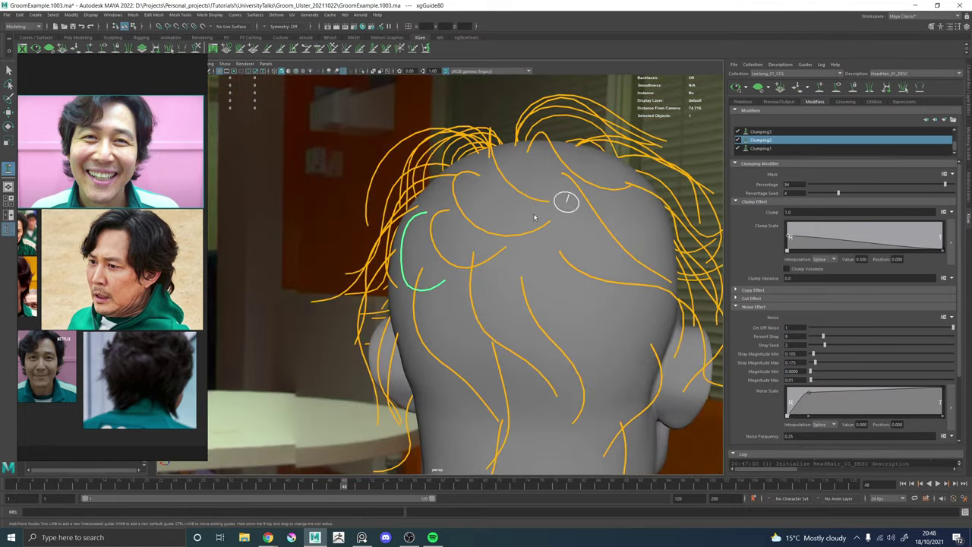
click(522, 200)
alt+drag(524, 210, 520, 215)
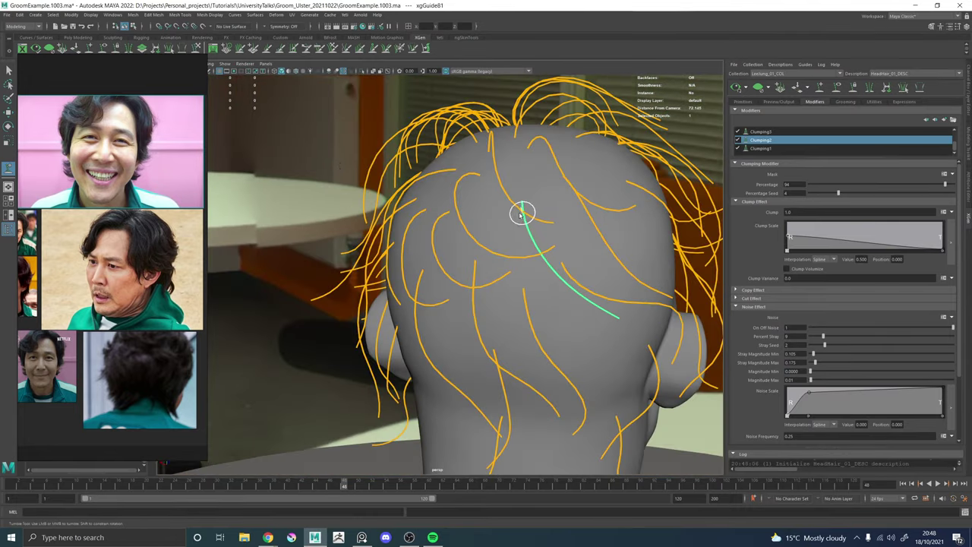
click(200, 51)
mouse_move(559, 272)
alt+mouse_down()
mouse_move(574, 257)
mouse_move(532, 243)
mouse_move(559, 245)
alt+mouse_up()
right_click(559, 244)
click(577, 248)
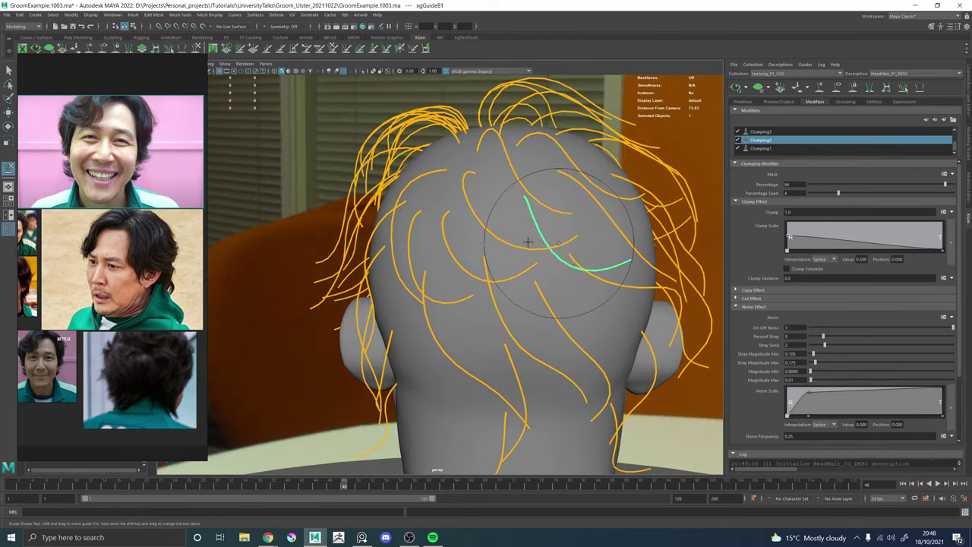
Sculpt the center guide's lower section to wrap around the curve of the head with a raised tip.
mouse_move(629, 235)
alt+mouse_down()
mouse_move(488, 251)
mouse_move(517, 271)
mouse_move(508, 265)
mouse_move(477, 285)
mouse_move(448, 280)
mouse_move(446, 288)
mouse_move(458, 277)
mouse_move(472, 288)
mouse_move(448, 250)
mouse_move(457, 307)
alt+mouse_up()
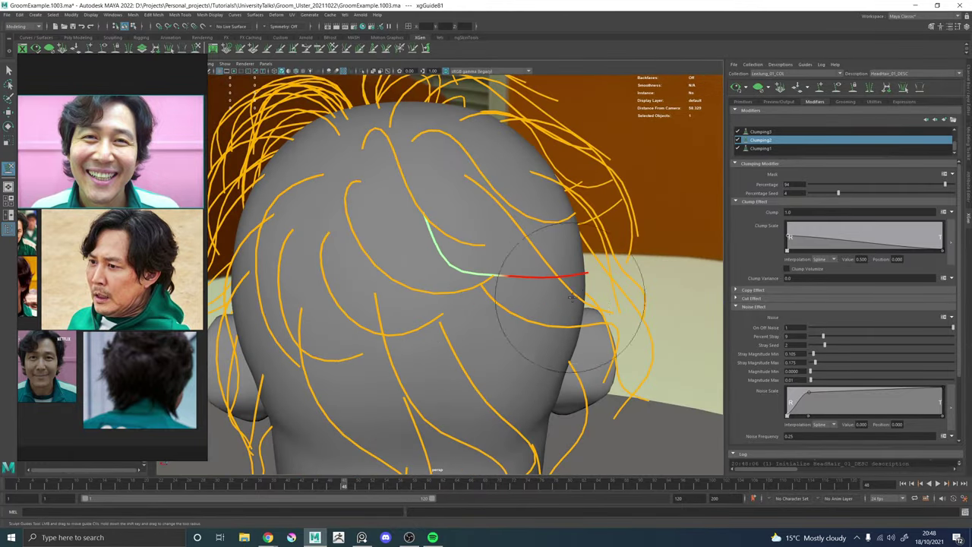
mouse_move(581, 292)
alt+mouse_down()
mouse_move(532, 262)
mouse_move(595, 290)
alt+mouse_up()
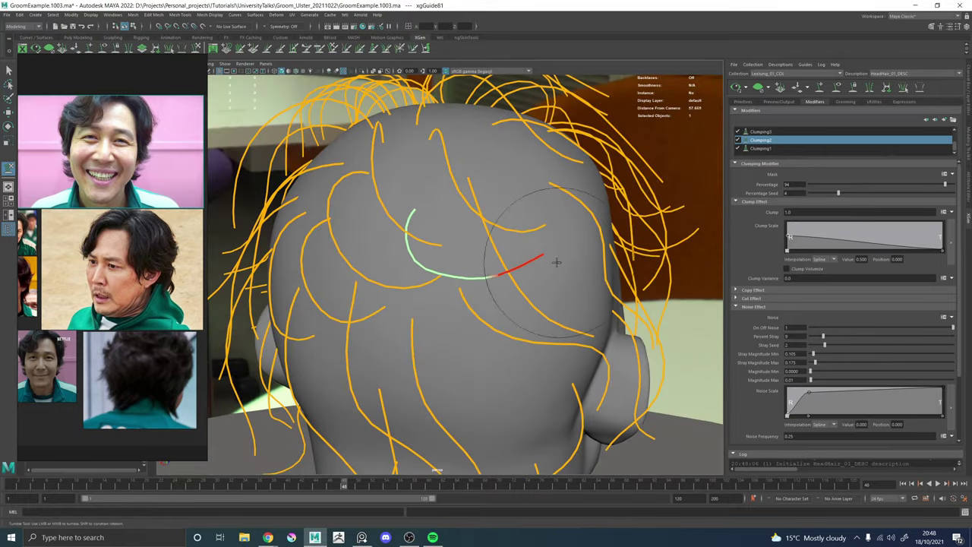
mouse_move(469, 312)
alt+mouse_down()
mouse_move(524, 251)
mouse_move(604, 213)
mouse_move(612, 138)
mouse_move(544, 178)
alt+mouse_up()
alt+drag(495, 233, 569, 272)
alt+right_drag(586, 287, 560, 292)
alt+drag(561, 292, 527, 297)
Refine the center guide's middle and tip so it sweeps diagonally down and across the back of the head.
alt+right_drag(527, 297, 463, 268)
alt+drag(462, 269, 516, 267)
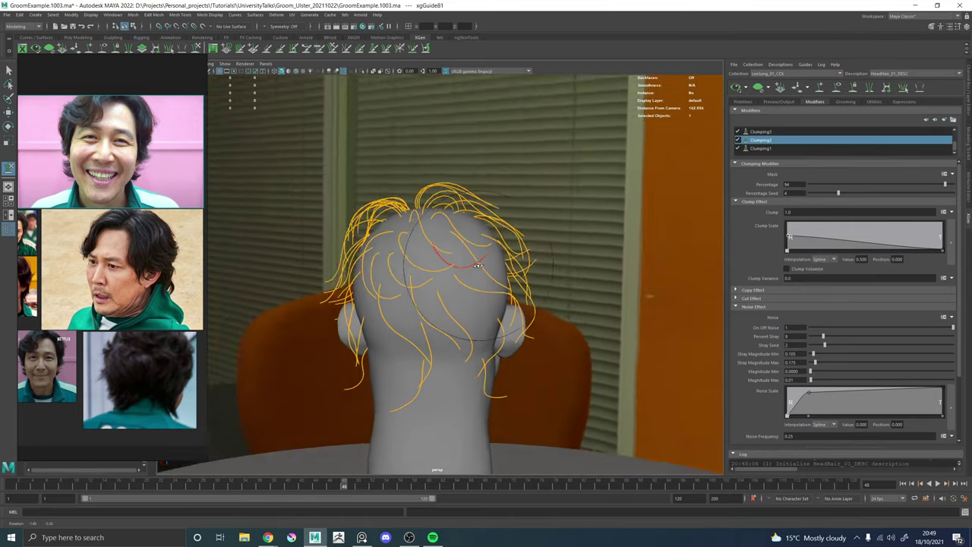
alt+right_drag(517, 268, 636, 246)
alt+drag(577, 285, 550, 244)
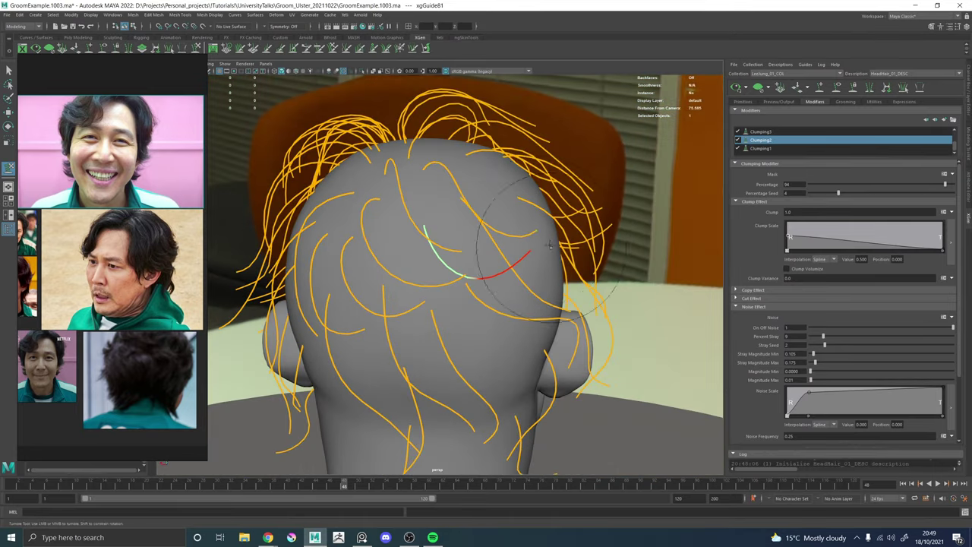
alt+drag(517, 249, 444, 251)
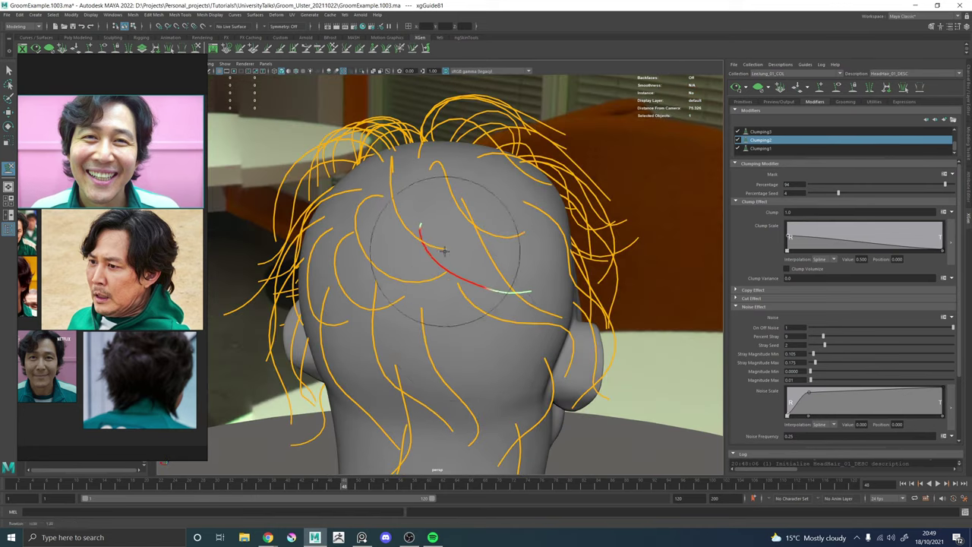
alt+drag(427, 321, 471, 235)
mouse_move(500, 266)
alt+mouse_down()
mouse_move(531, 307)
mouse_move(464, 250)
mouse_move(418, 275)
mouse_move(492, 308)
mouse_move(479, 306)
mouse_move(473, 331)
mouse_move(460, 316)
mouse_move(472, 310)
alt+mouse_up()
Reshape the neighboring upper-back guide so it drops from the crown and its tip flicks toward the ear.
key(w)
click(487, 304)
key(y)
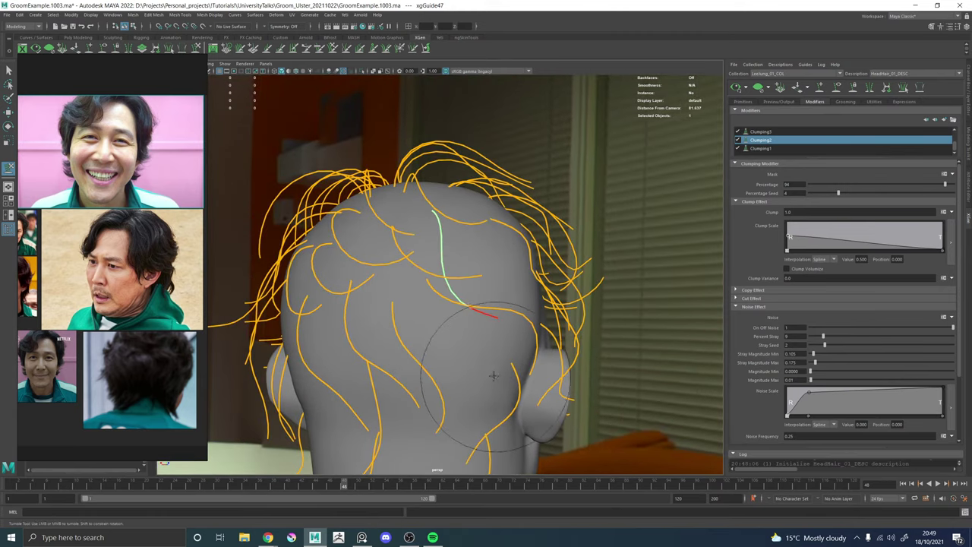
alt+drag(502, 359, 420, 395)
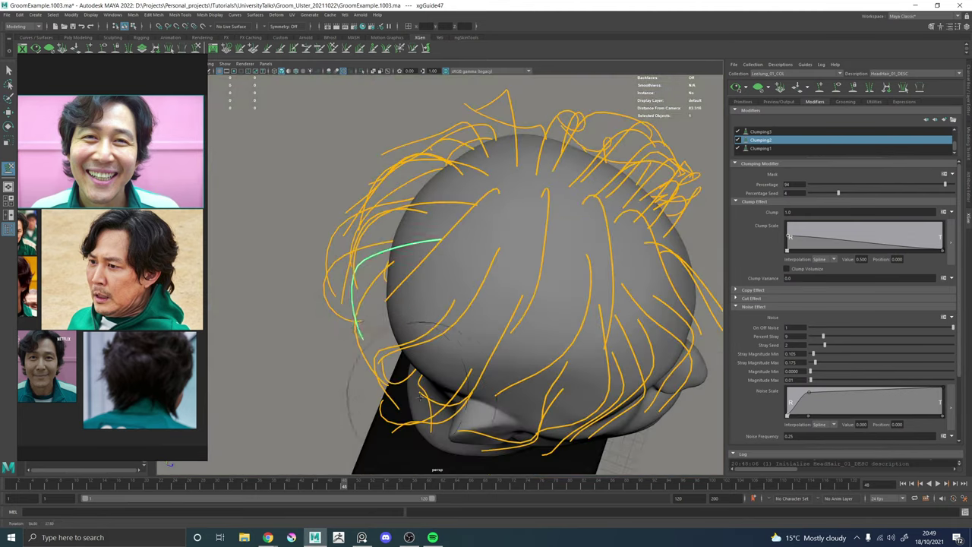
alt+drag(410, 360, 486, 294)
alt+right_drag(486, 294, 394, 325)
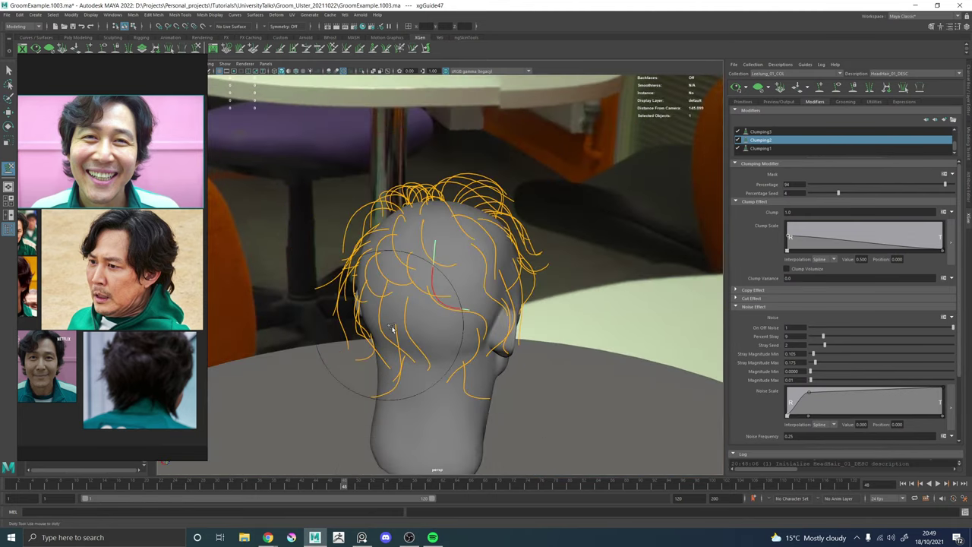
Preview the generated hair with the reshaped guides and inspect the back of the head.
key(w)
alt+drag(395, 325, 427, 319)
alt+right_drag(428, 319, 352, 310)
alt+drag(352, 310, 402, 308)
alt+right_drag(401, 309, 523, 358)
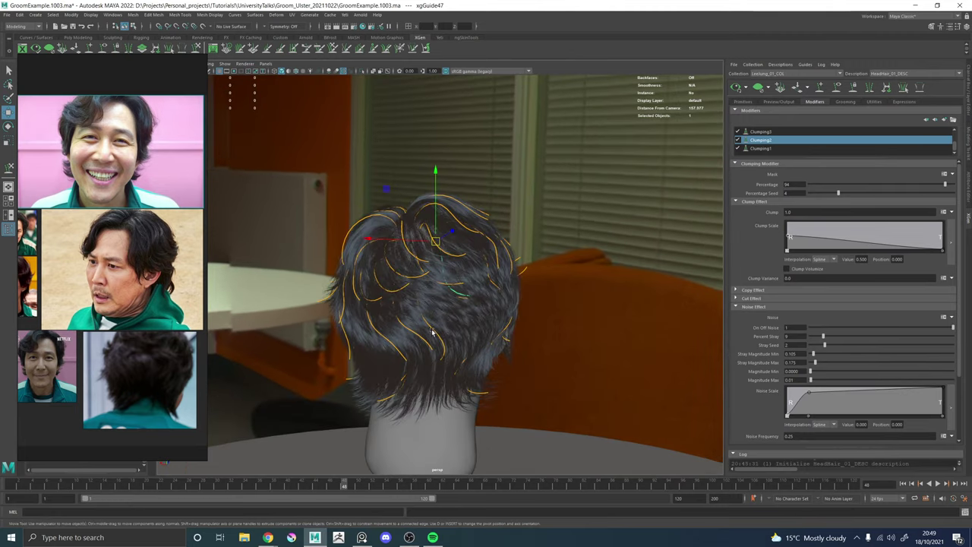
Activate the Sculpt Guides tool for the two selected front hairline guides, turn off Lock Length, and move the reference board off the head.
alt+drag(431, 332, 423, 366)
alt+drag(379, 393, 373, 200)
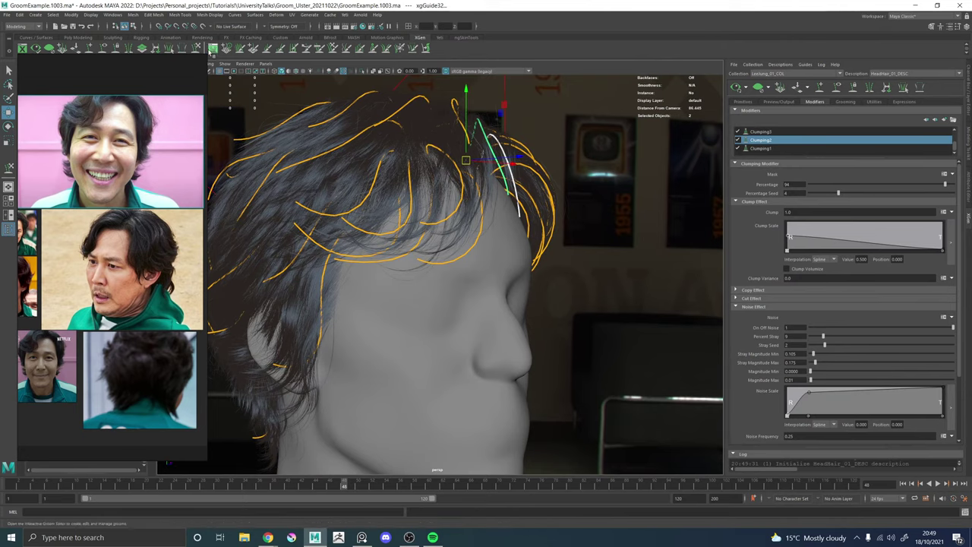
click(200, 49)
right_drag(93, 72, 345, 128)
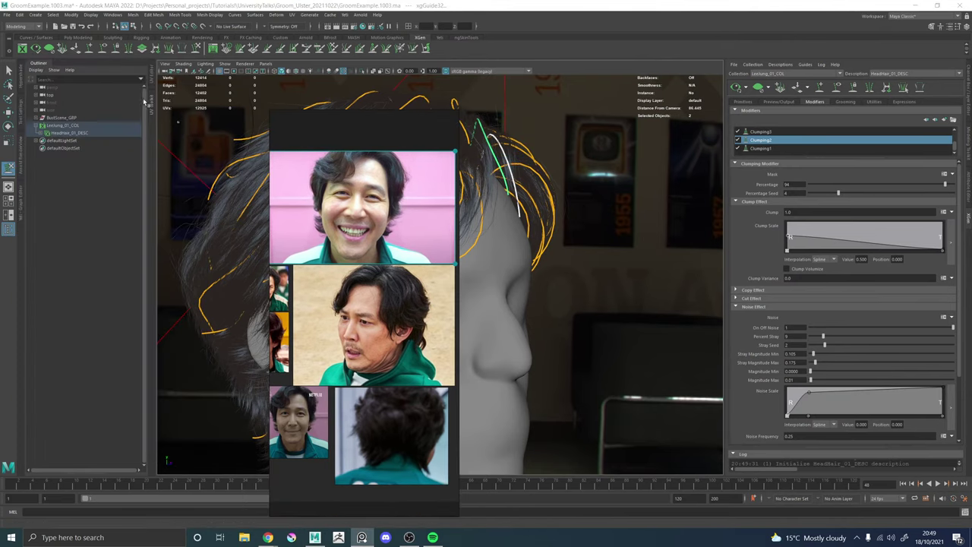
click(21, 113)
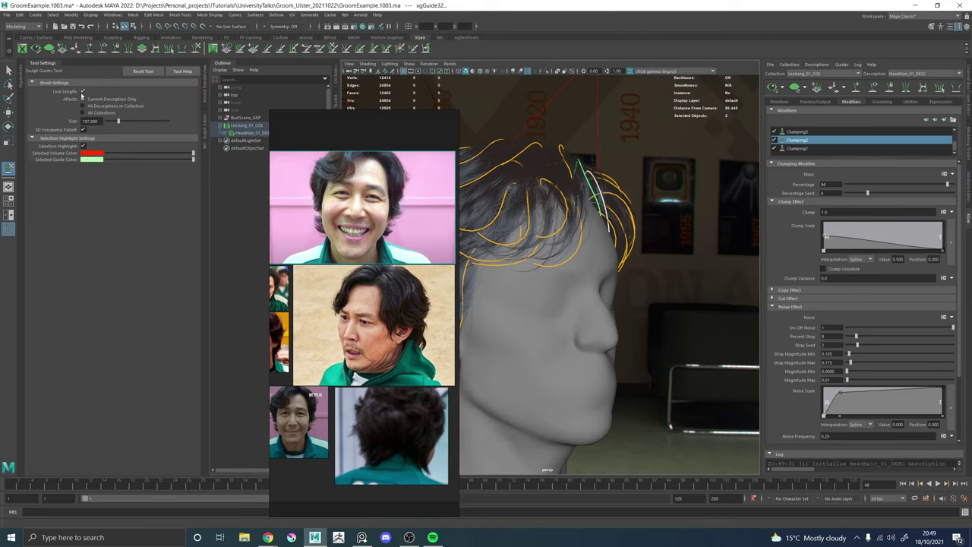
drag(350, 224, 194, 180)
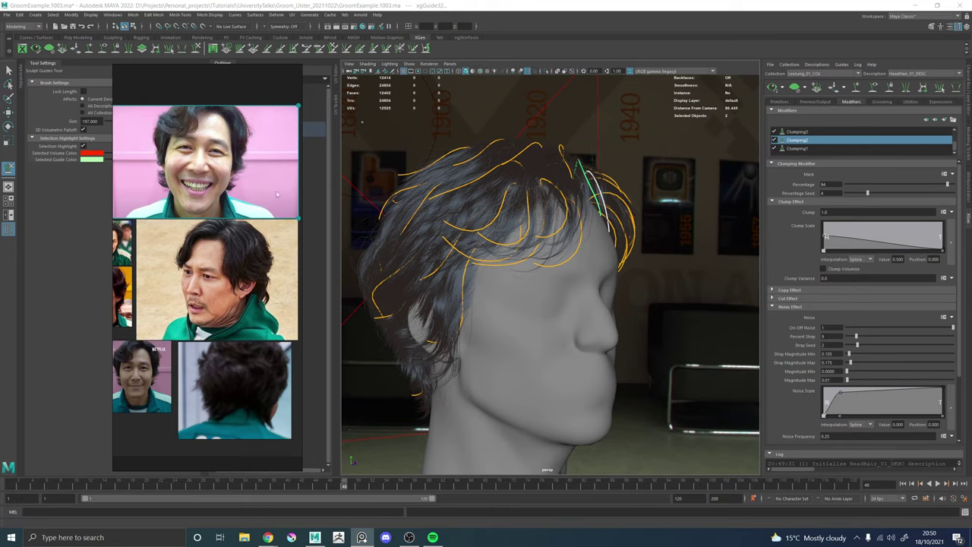
Lengthen the two front hairline guides down over the forehead and set the sculpt brush size to 141.
alt+drag(596, 281, 492, 254)
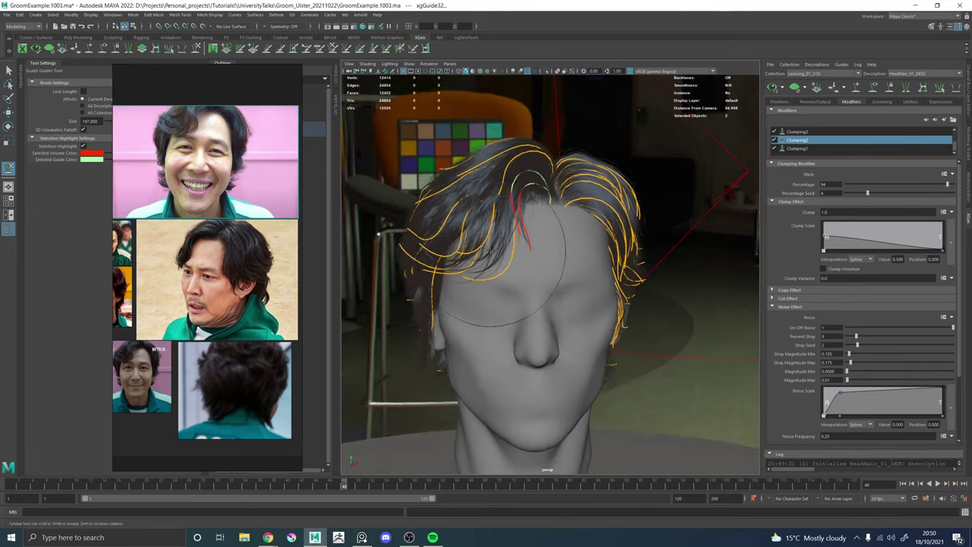
alt+right_drag(492, 254, 574, 308)
mouse_move(495, 233)
mouse_down()
mouse_move(514, 354)
mouse_move(456, 354)
mouse_move(451, 322)
mouse_up()
drag(468, 284, 461, 292)
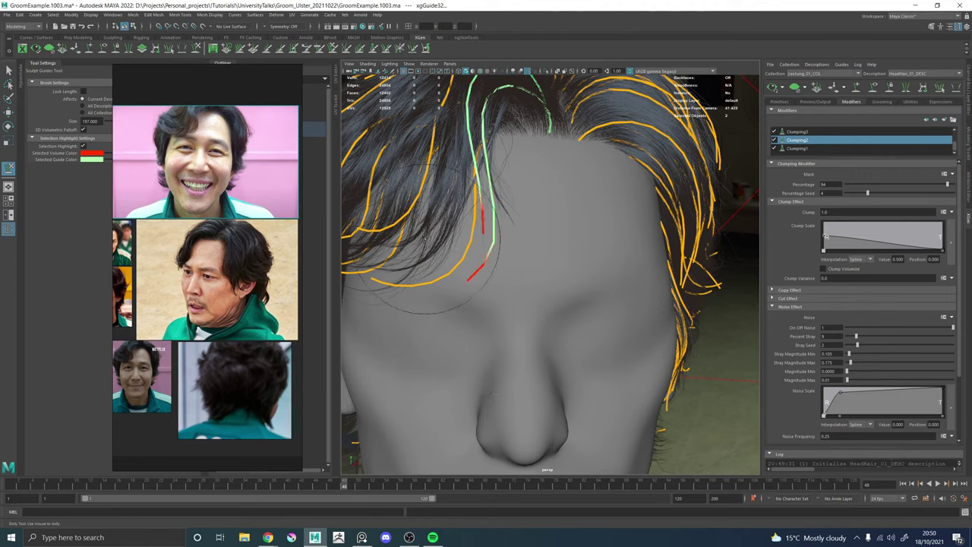
mouse_move(456, 241)
mouse_down()
mouse_move(486, 228)
mouse_move(478, 225)
mouse_move(521, 228)
mouse_up()
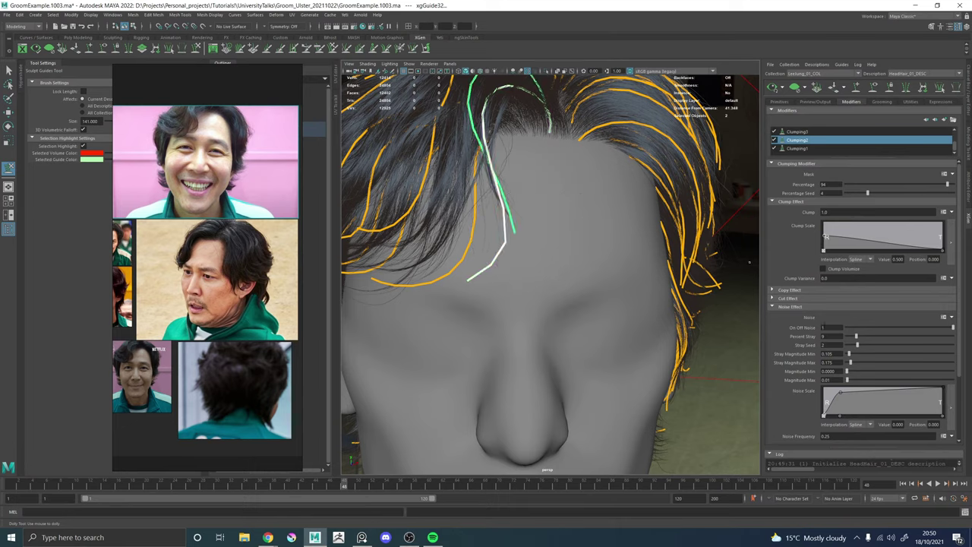
Rebuild the two selected forehead guides with a CV count of 15.
click(782, 102)
click(830, 379)
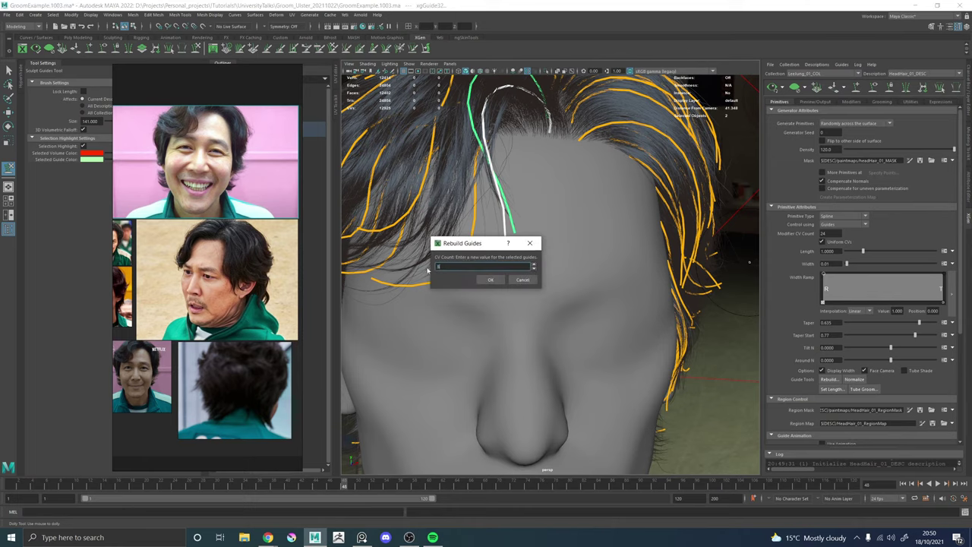
key(Return)
mouse_move(558, 243)
mouse_down()
mouse_move(543, 196)
mouse_move(532, 193)
mouse_move(551, 208)
mouse_move(554, 271)
mouse_move(498, 217)
mouse_move(524, 237)
mouse_move(535, 228)
mouse_move(581, 235)
mouse_move(531, 195)
mouse_move(553, 281)
mouse_up()
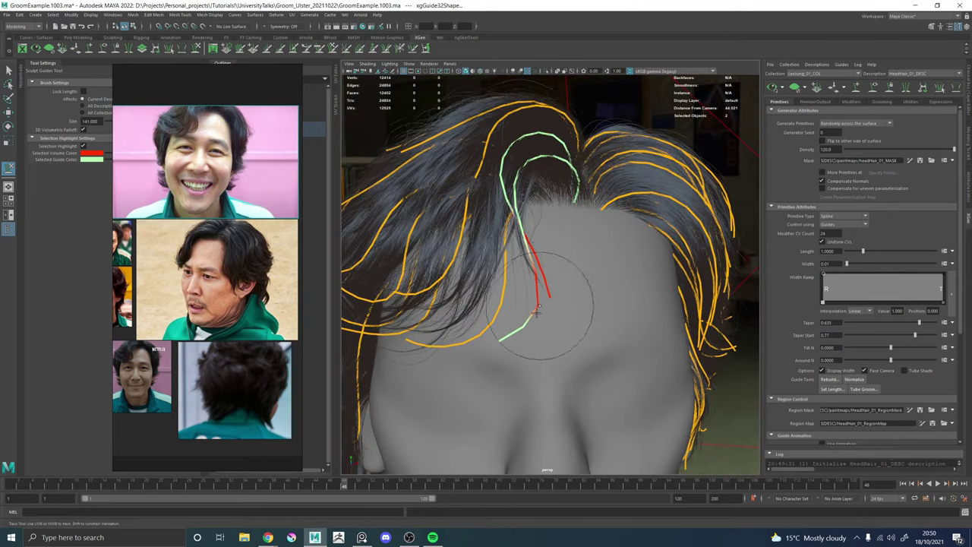
alt+drag(527, 344, 528, 360)
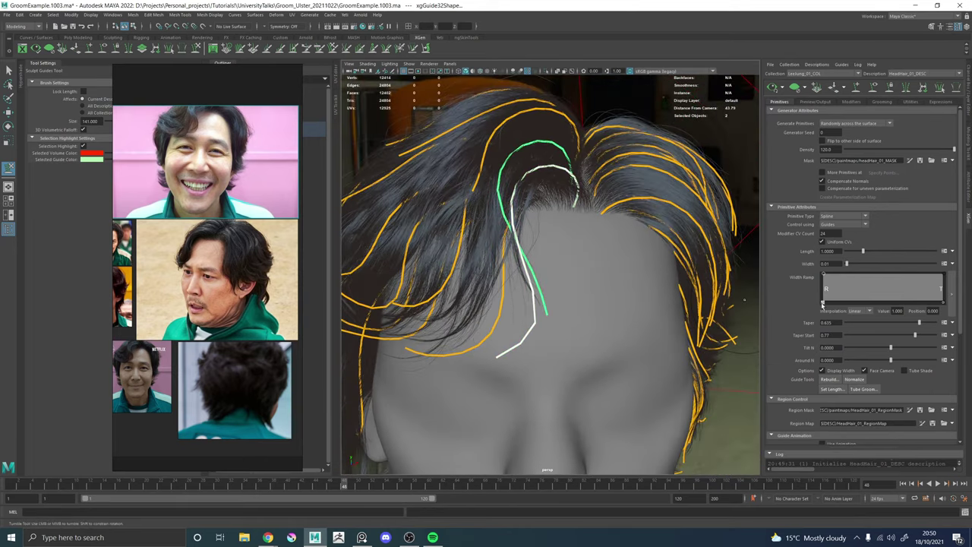
click(831, 378)
text(1)
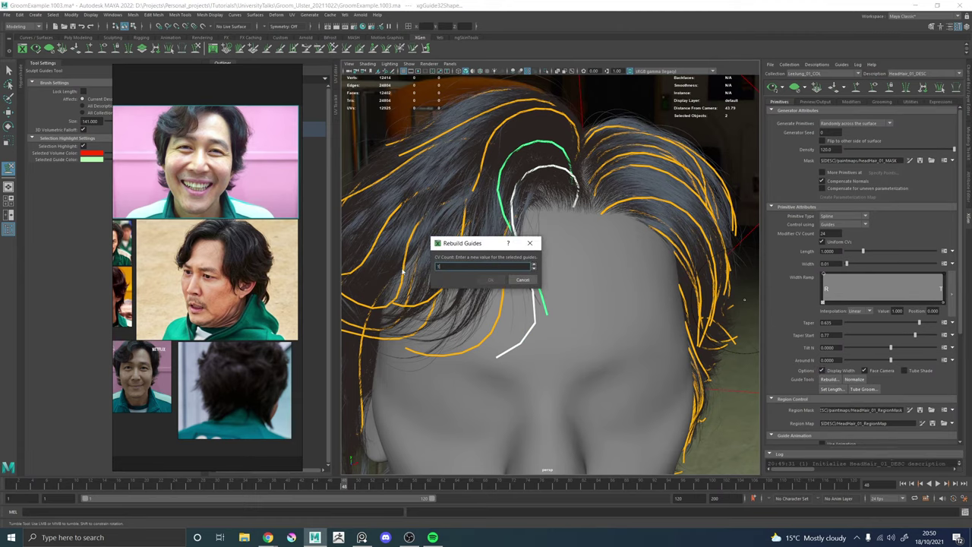
text(5)
key(Return)
Curve the frontmost guide's tip sideways across the forehead and bend the neighboring fringe guide's lower end to follow it.
alt+middle_drag(536, 313, 536, 303)
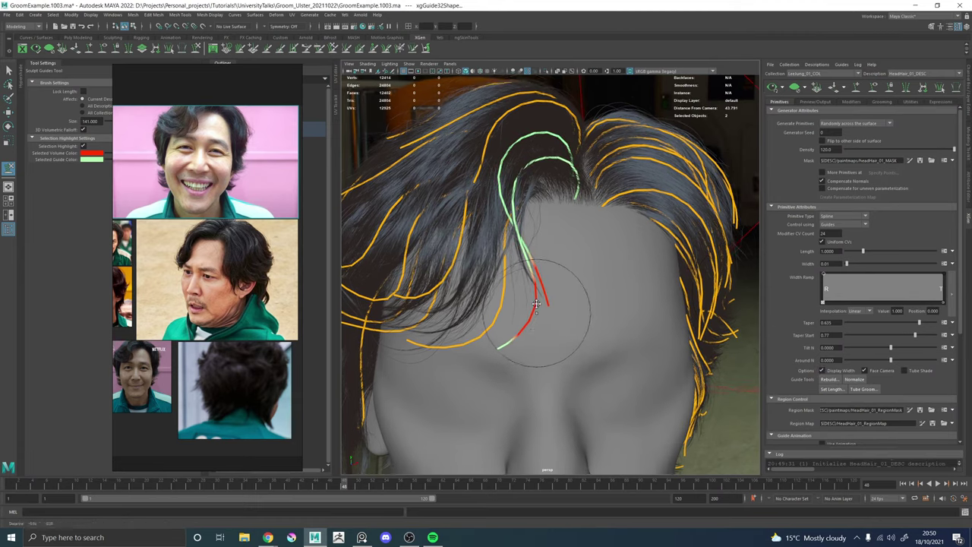
alt+drag(543, 319, 496, 347)
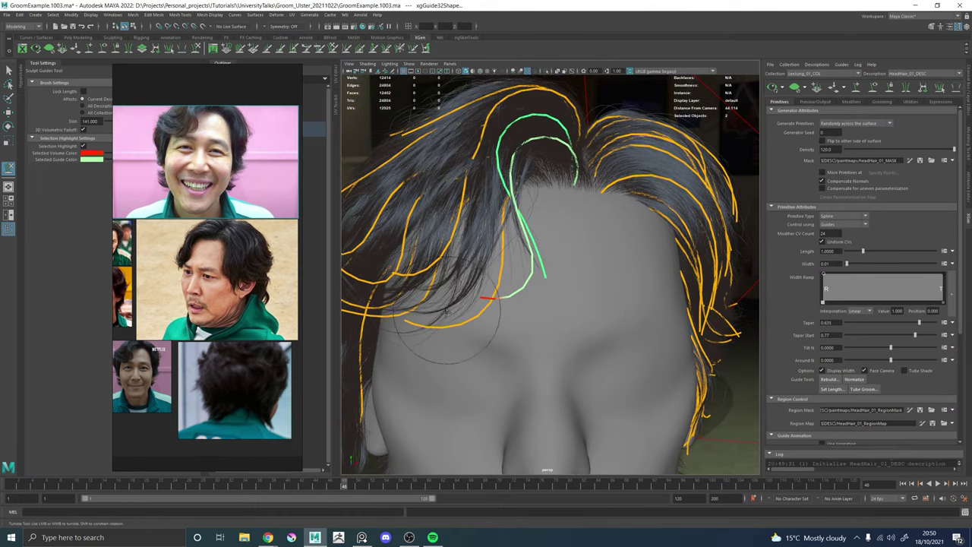
key(w)
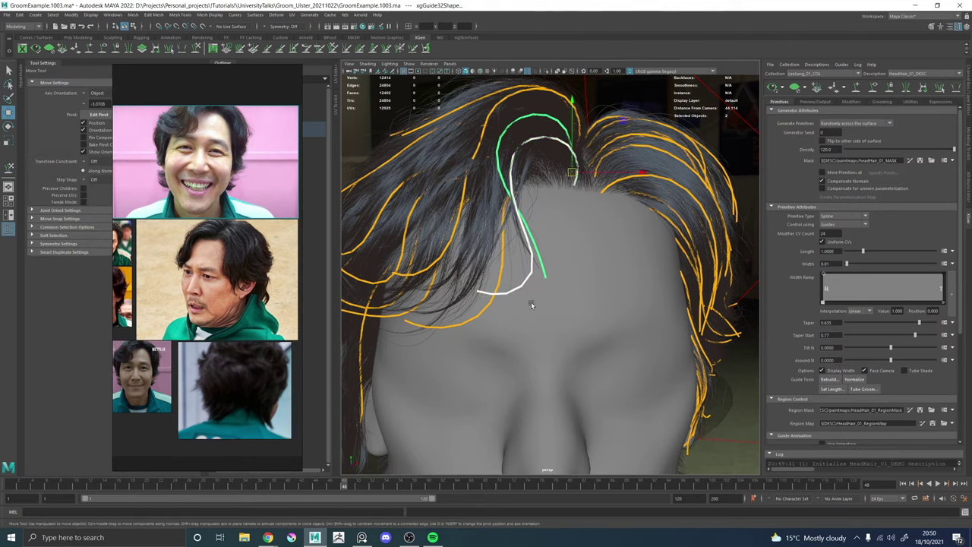
alt+drag(531, 302, 545, 313)
click(549, 323)
key(y)
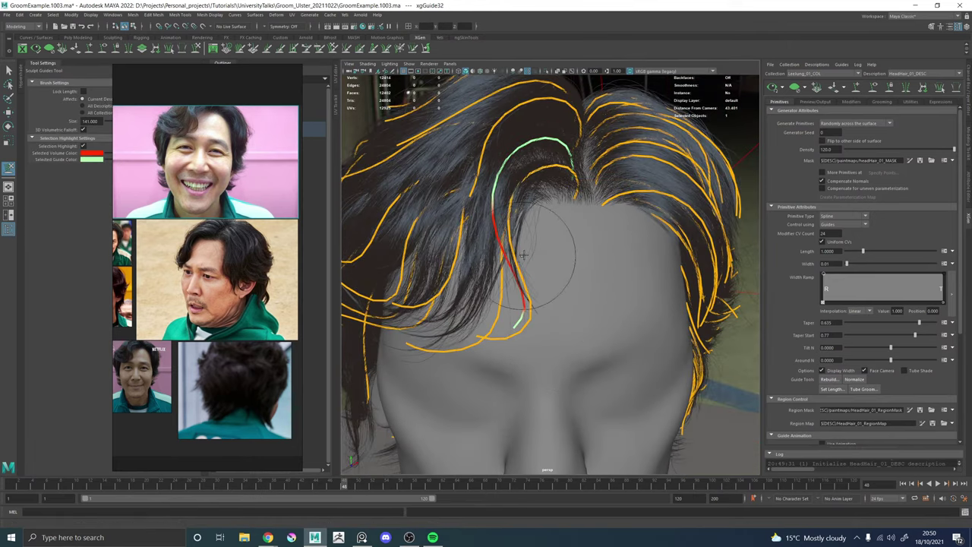
mouse_move(536, 298)
alt+mouse_down()
mouse_move(706, 256)
mouse_move(650, 243)
mouse_move(612, 260)
mouse_move(537, 258)
mouse_move(500, 317)
mouse_move(653, 199)
alt+mouse_up()
Select all of the hair guides and rebuild them with a CV count of 10.
key(w)
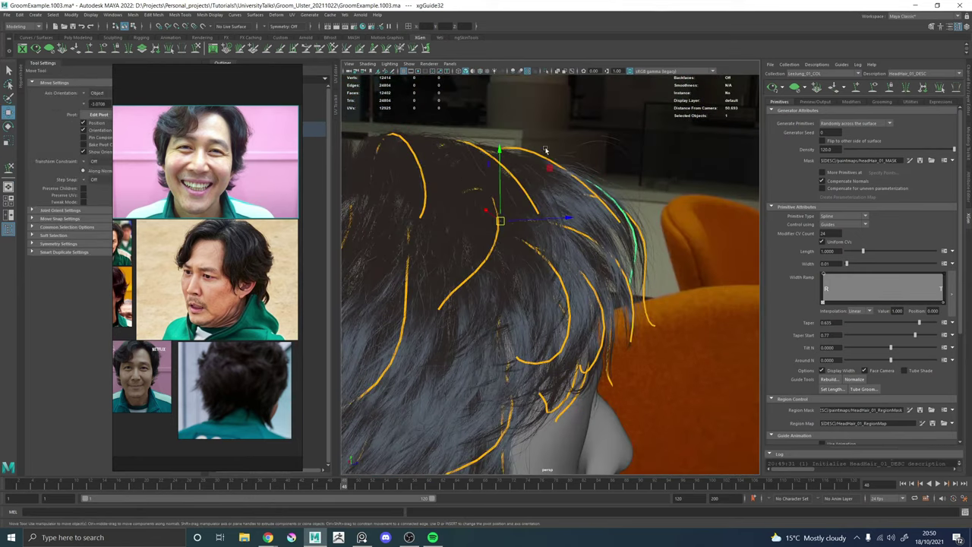
click(535, 156)
key(y)
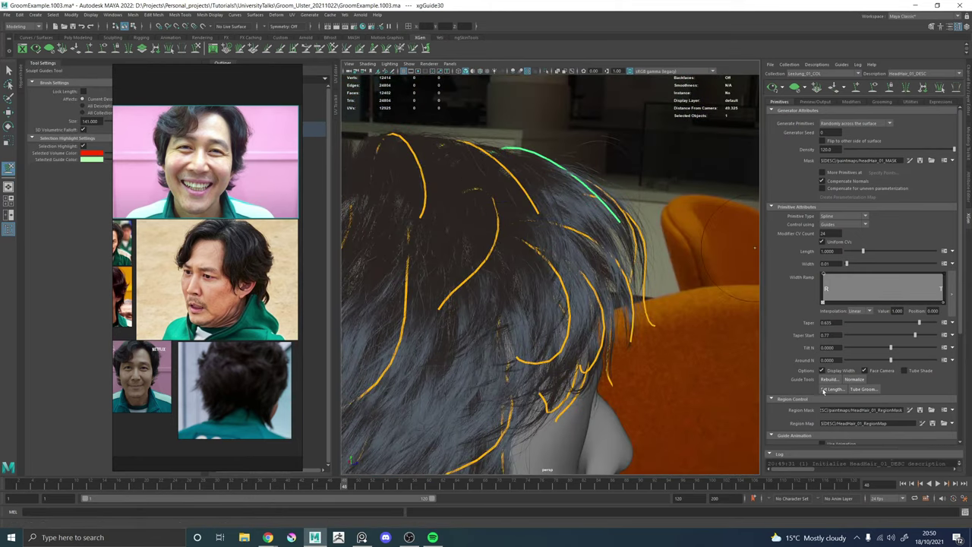
alt+right_drag(608, 263, 426, 201)
key(w)
drag(418, 196, 663, 434)
alt+drag(486, 342, 697, 287)
click(829, 379)
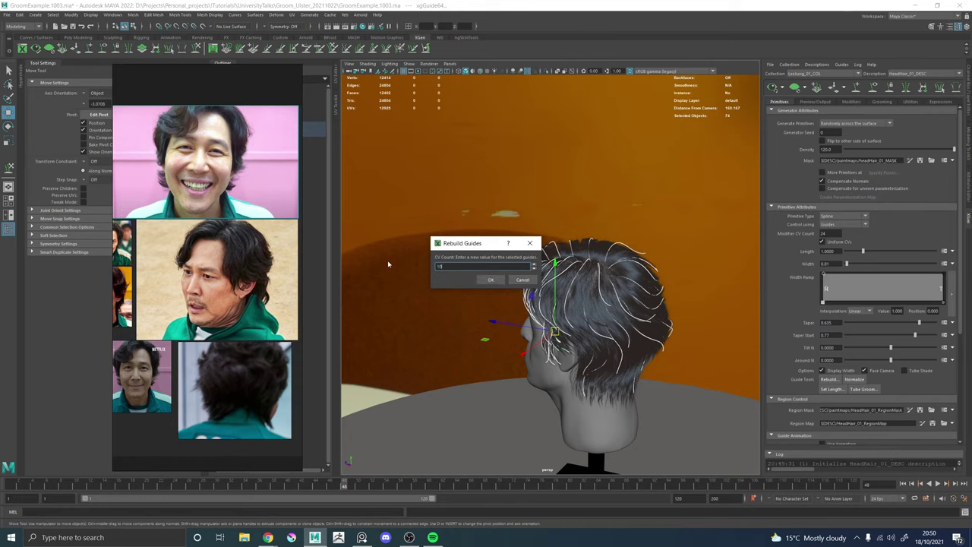
key(Return)
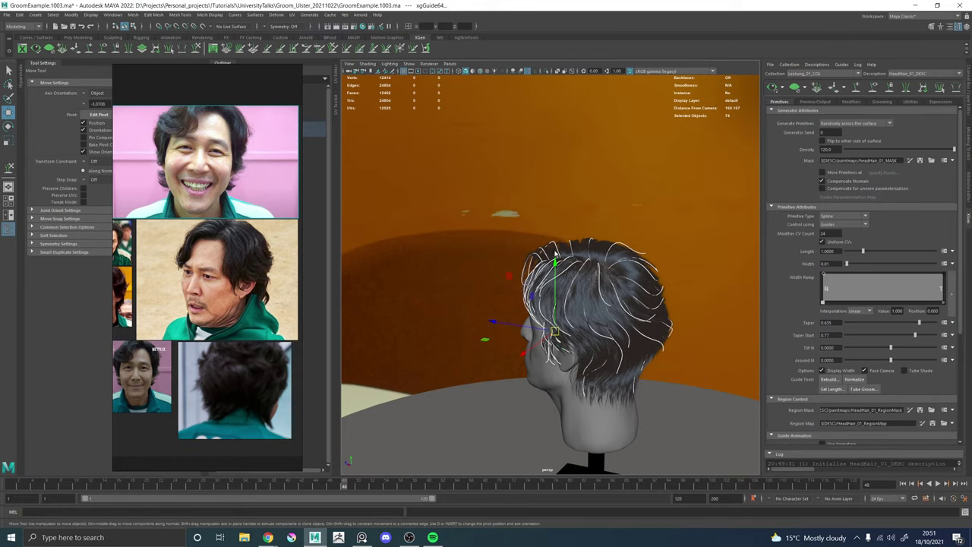
Save the scene, regenerate the hair preview, and reselect the two fringe guides for sculpting.
alt+drag(493, 259, 615, 267)
alt+right_drag(486, 259, 594, 280)
key(ctrl+s)
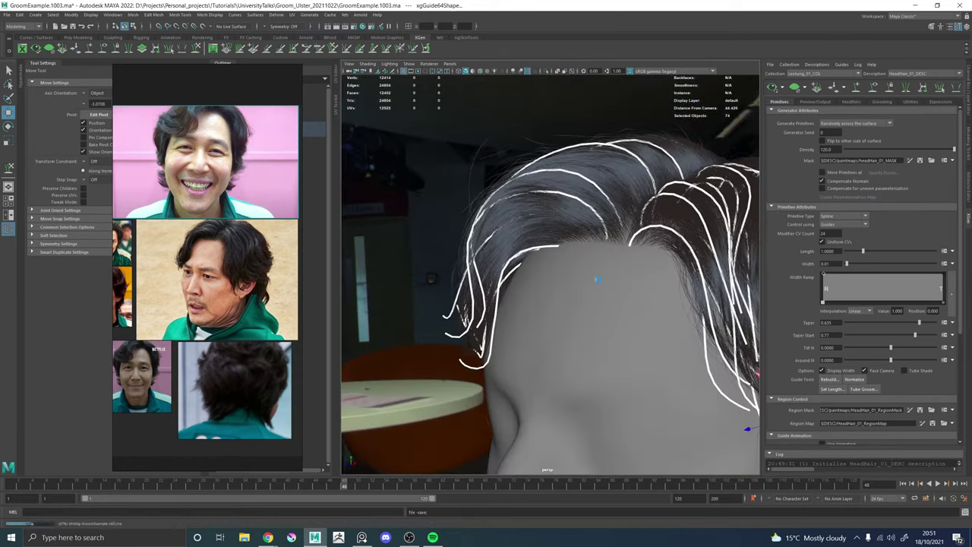
alt+drag(563, 289, 608, 289)
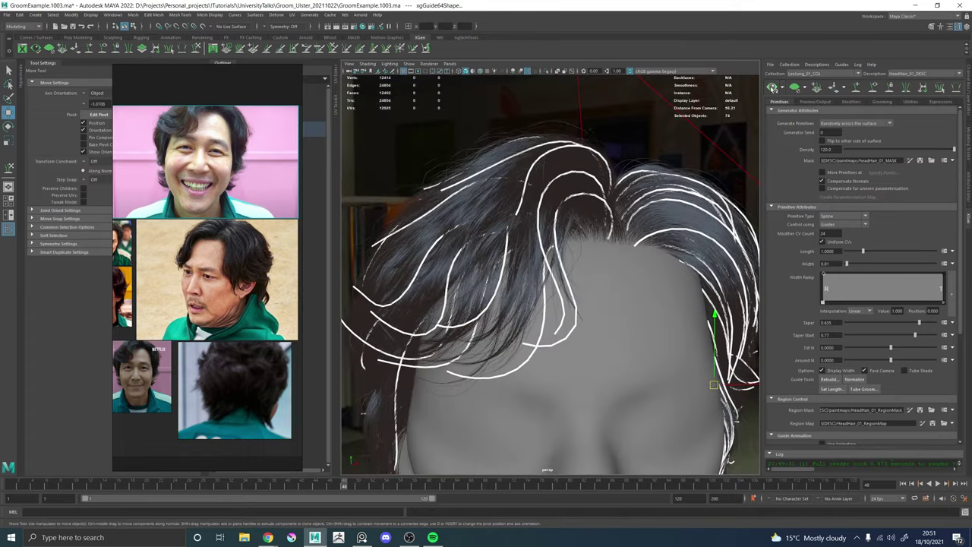
alt+drag(608, 325, 521, 326)
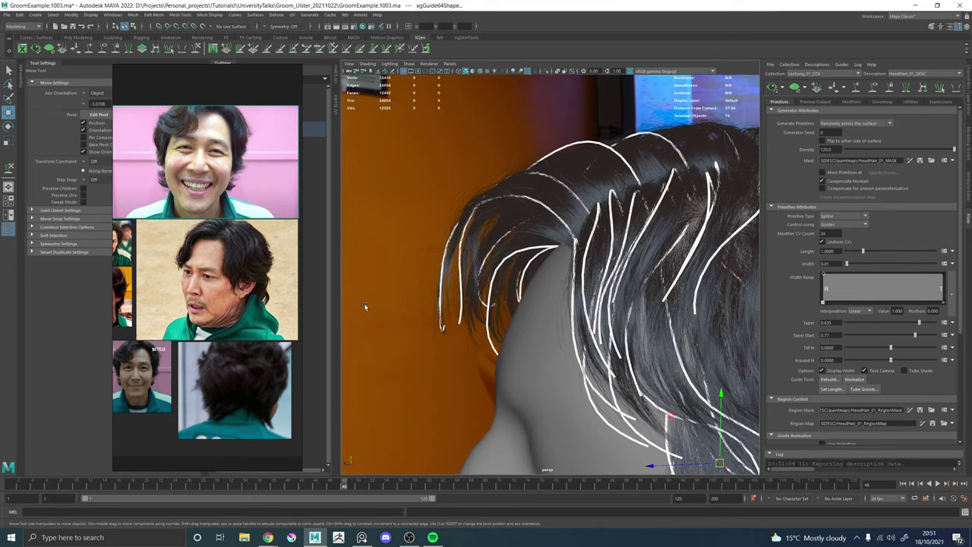
mouse_move(423, 312)
alt+mouse_down()
mouse_move(465, 320)
mouse_move(449, 302)
mouse_move(463, 316)
mouse_move(640, 312)
alt+mouse_up()
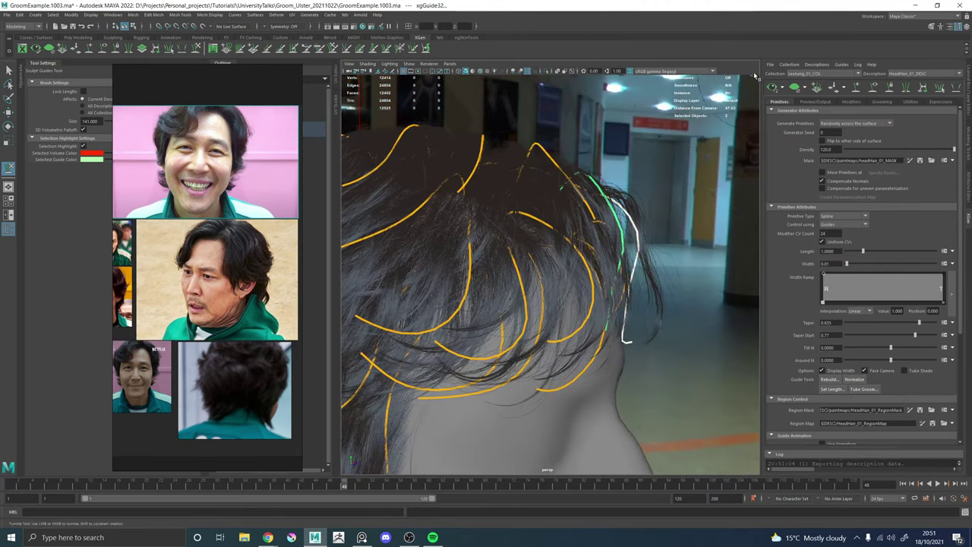
Refine the two fringe guides from the side and front so they arch off the hairline and fall in a curve onto the forehead.
mouse_move(650, 217)
alt+mouse_down()
mouse_move(655, 283)
mouse_move(679, 278)
mouse_move(508, 161)
alt+mouse_up()
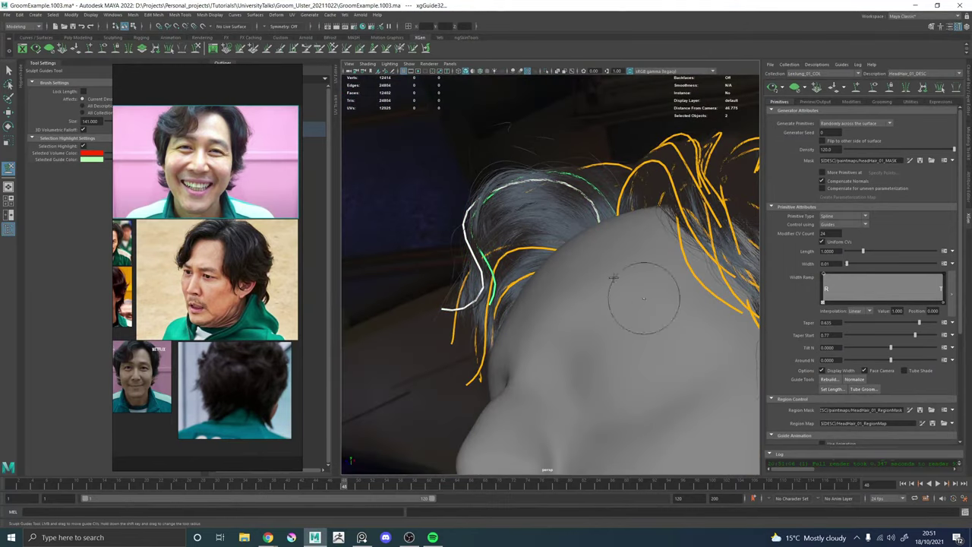
alt+drag(490, 247, 478, 306)
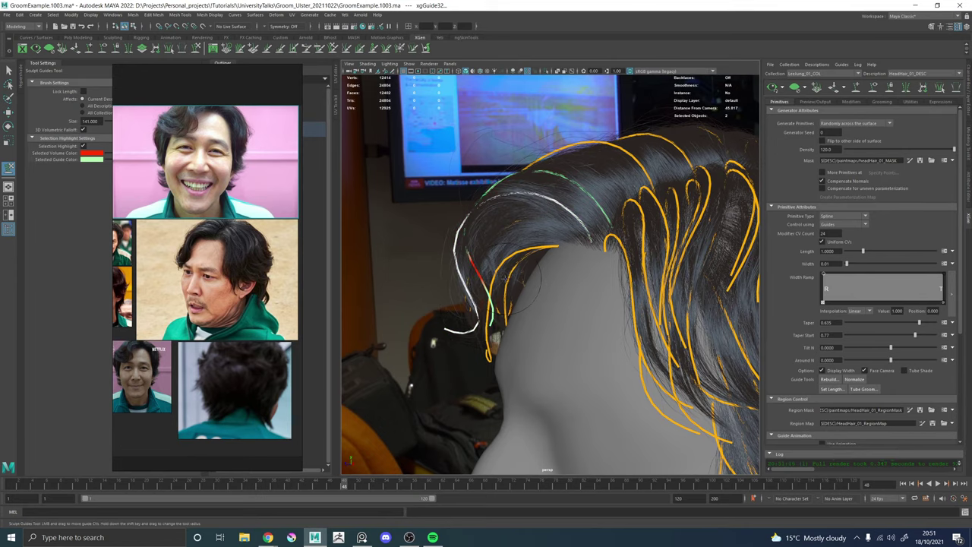
alt+drag(505, 279, 584, 281)
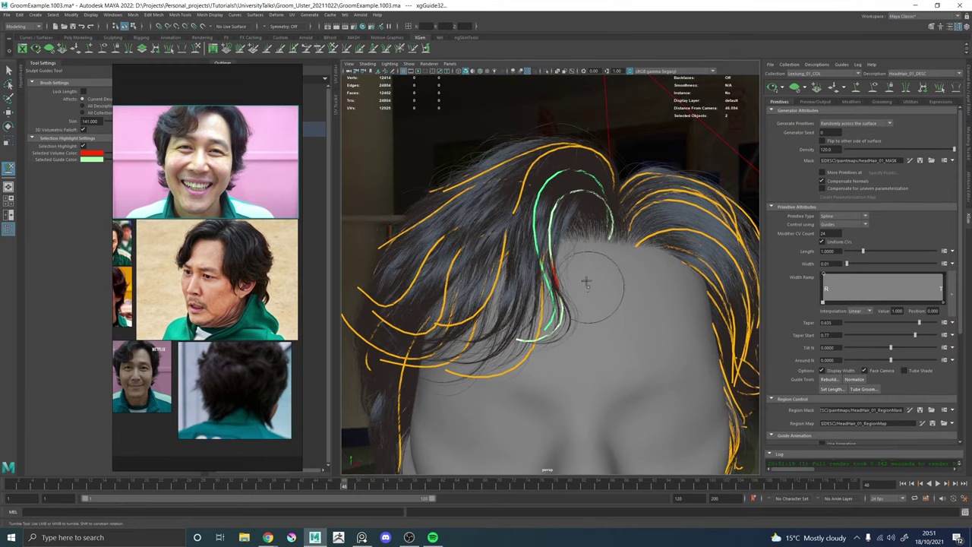
alt+middle_drag(586, 282, 548, 302)
mouse_move(602, 282)
alt+mouse_down()
mouse_move(558, 288)
mouse_move(586, 306)
alt+mouse_up()
Sculpt the guide behind the fringe pair with a brush size of 94 so it arches from the parting and drops toward the forehead.
key(w)
alt+drag(520, 235, 609, 197)
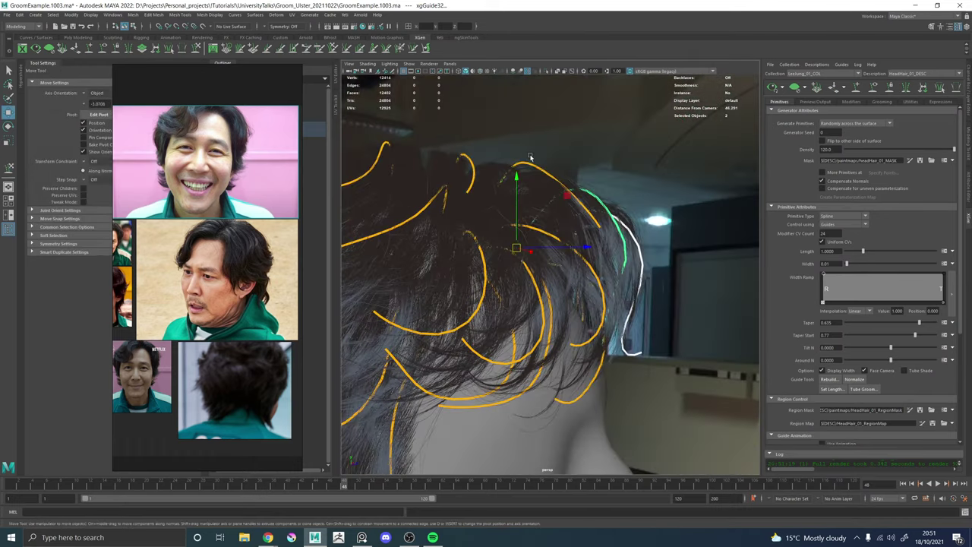
click(533, 166)
alt+drag(533, 179, 568, 217)
key(y)
alt+drag(614, 255, 545, 317)
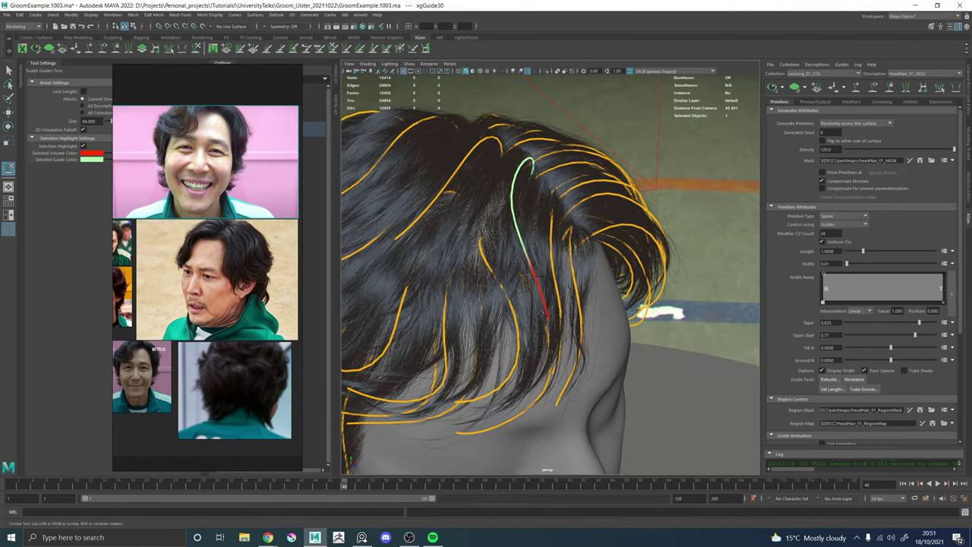
mouse_move(598, 318)
alt+mouse_down()
mouse_move(513, 189)
mouse_move(509, 213)
mouse_move(478, 248)
mouse_move(461, 247)
mouse_move(513, 201)
mouse_move(607, 182)
mouse_move(756, 109)
alt+mouse_up()
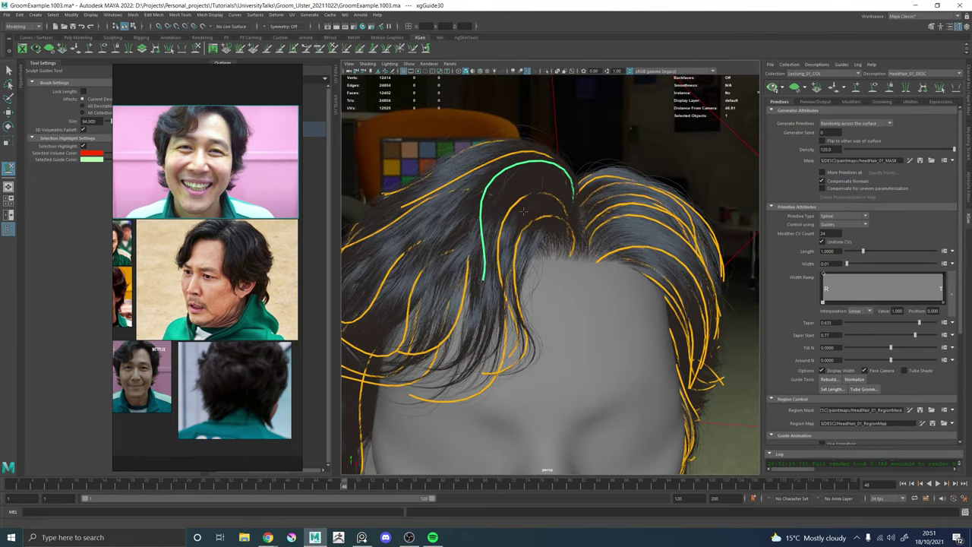
Sculpt the next guide back along the parting so it follows the side of the head with a curved tip.
mouse_move(523, 212)
alt+mouse_down()
mouse_move(551, 303)
mouse_move(532, 220)
alt+mouse_up()
key(w)
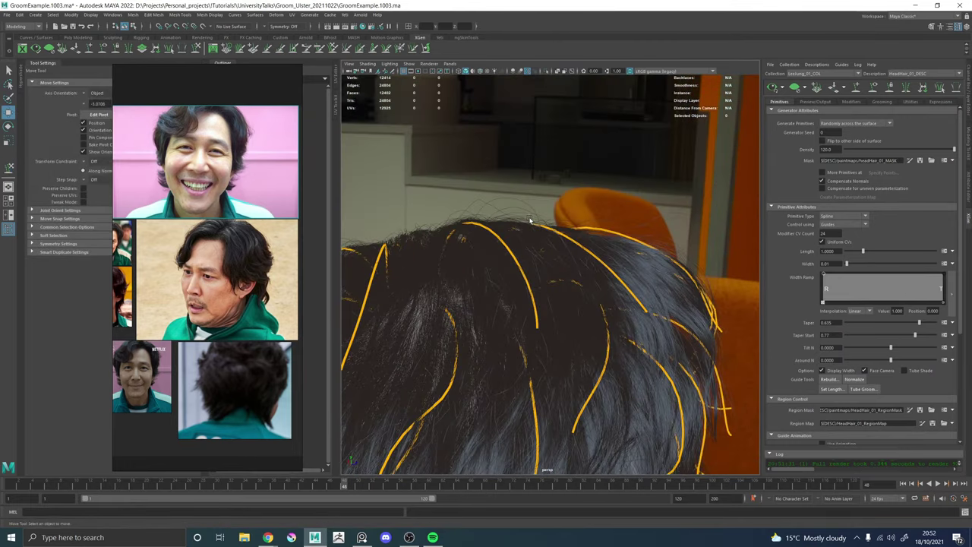
click(554, 234)
key(y)
mouse_move(597, 265)
alt+mouse_down()
mouse_move(595, 281)
mouse_move(501, 320)
mouse_move(515, 333)
alt+mouse_up()
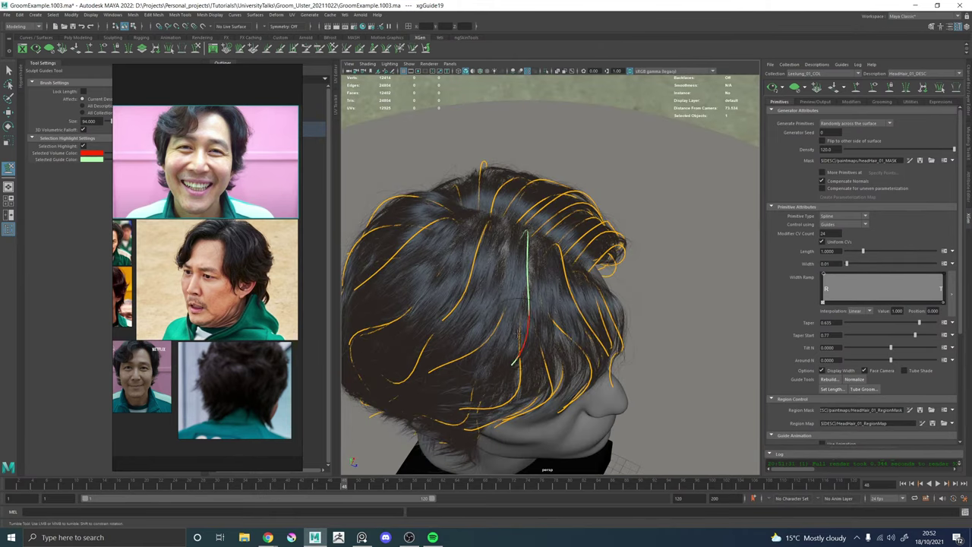
alt+drag(534, 345, 469, 265)
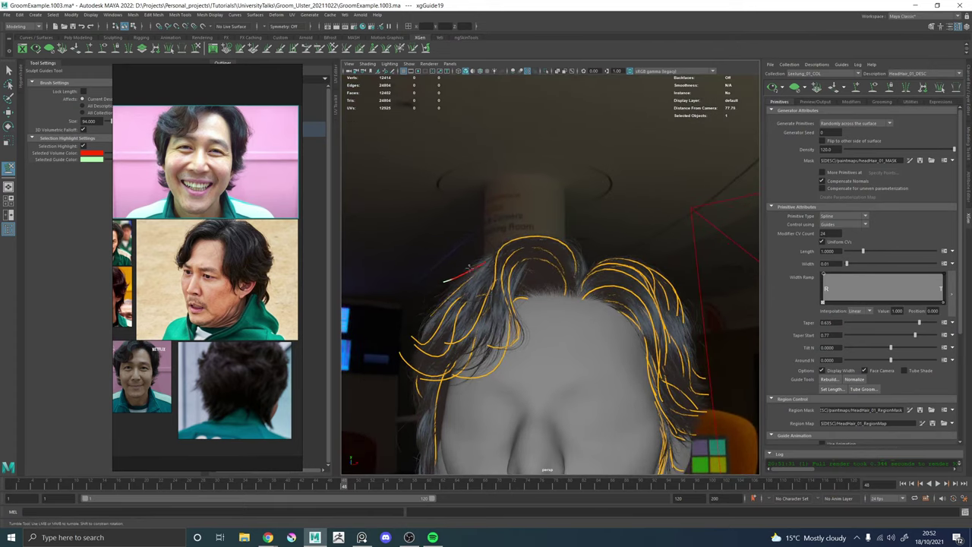
alt+right_drag(505, 255, 532, 241)
alt+drag(532, 242, 610, 294)
Sculpt the short guide farther back on the crown, then refresh the hair preview and inspect the front.
key(w)
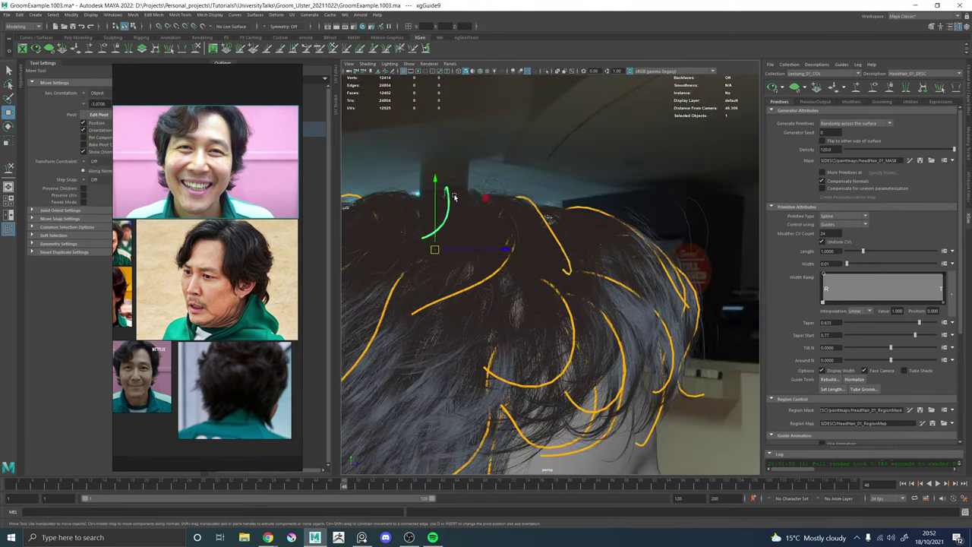
alt+middle_drag(454, 197, 514, 226)
key(y)
alt+drag(522, 248, 477, 262)
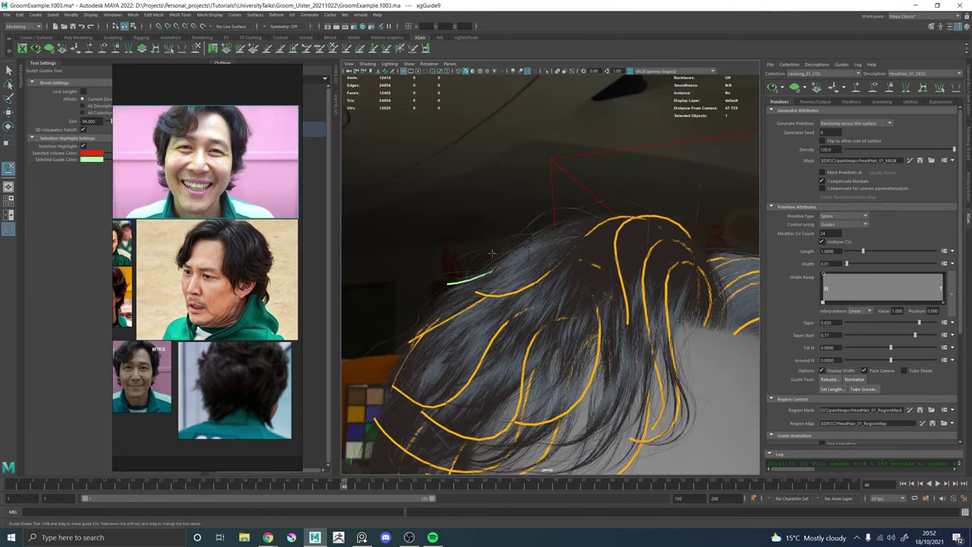
alt+drag(490, 256, 593, 236)
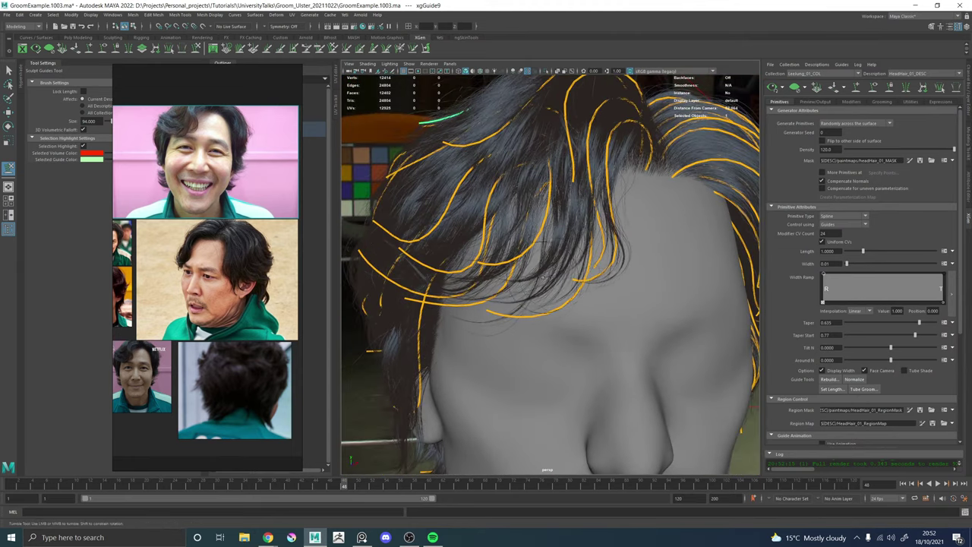
Select the front fringe guide at the hairline and clear the hair preview to expose the guides.
scroll(545, 277, down, 4)
alt+drag(592, 247, 524, 293)
alt+right_drag(525, 293, 568, 325)
alt+middle_drag(502, 274, 516, 265)
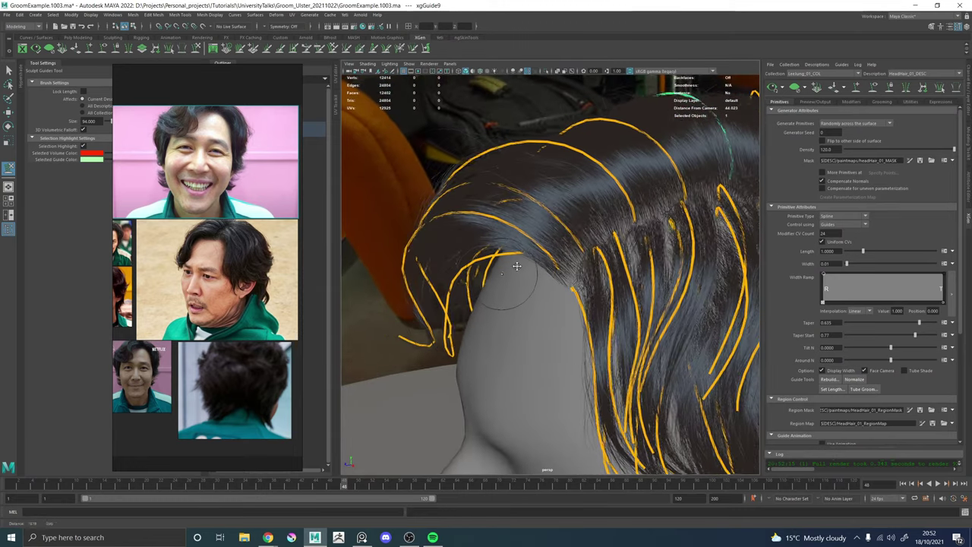
alt+drag(516, 266, 613, 278)
key(w)
click(566, 303)
click(794, 89)
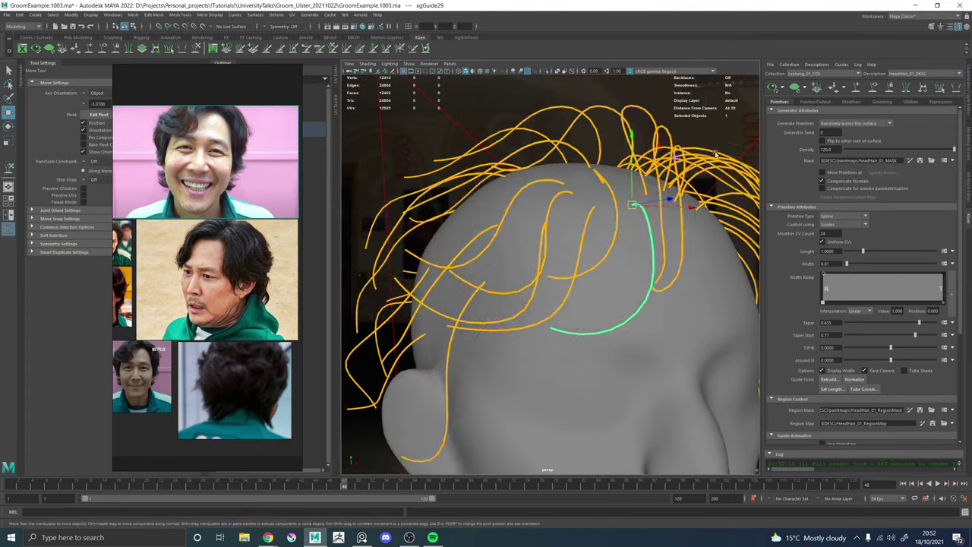
Add a new guide beside the parting, among the front fringe guides just behind the hairline.
alt+drag(715, 153, 836, 112)
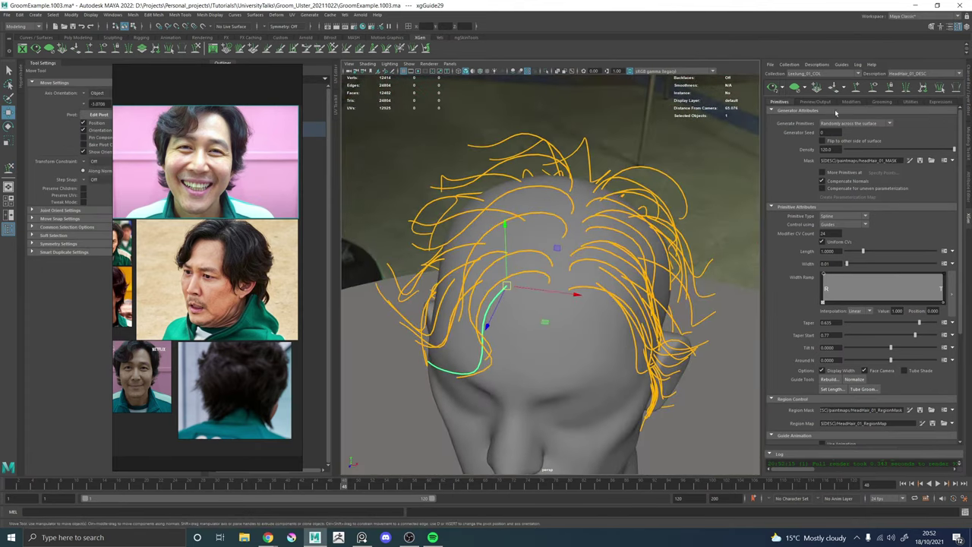
click(855, 88)
scroll(595, 284, up, 4)
alt+drag(595, 284, 534, 267)
click(533, 262)
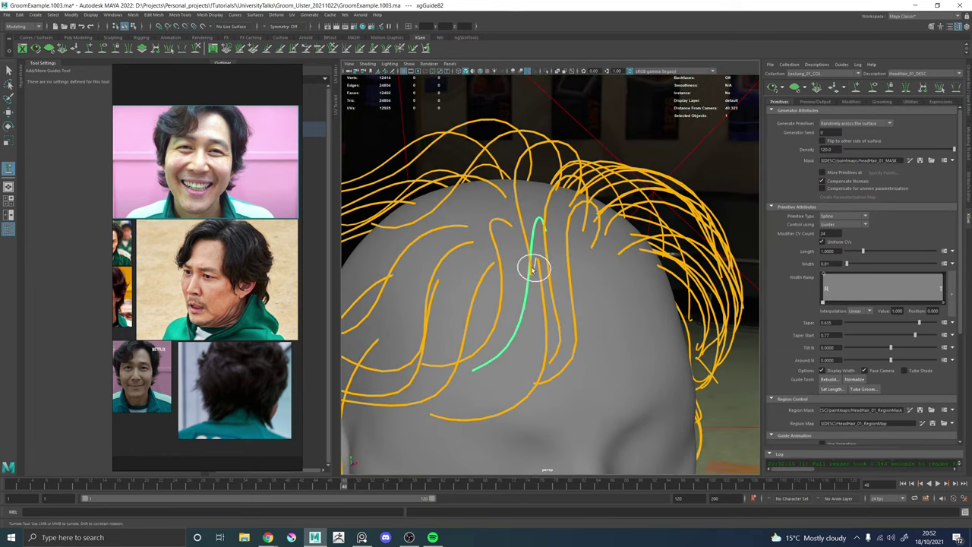
Sculpt the new fringe guide with brush sizes 137 and 108 so it arches forward and its tip curves across the forehead.
click(196, 48)
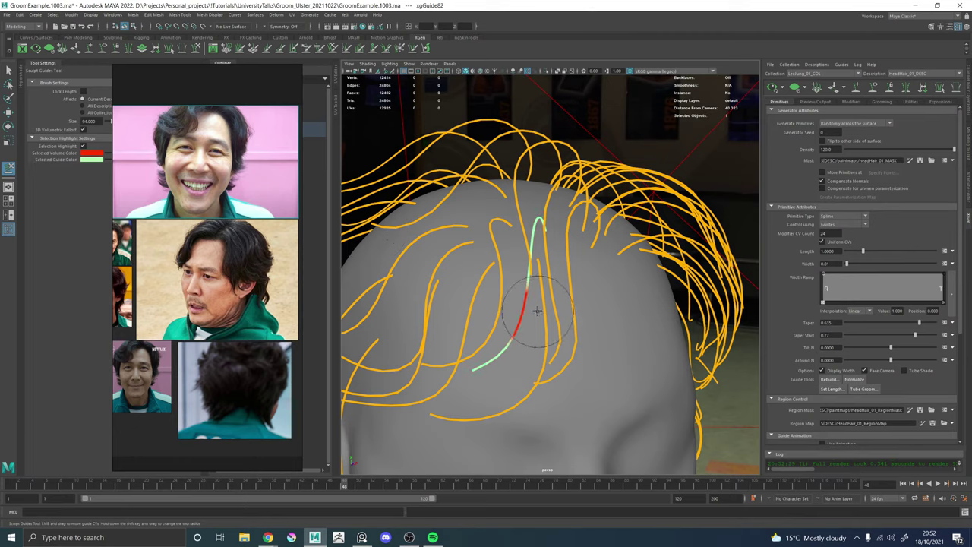
alt+drag(537, 310, 510, 318)
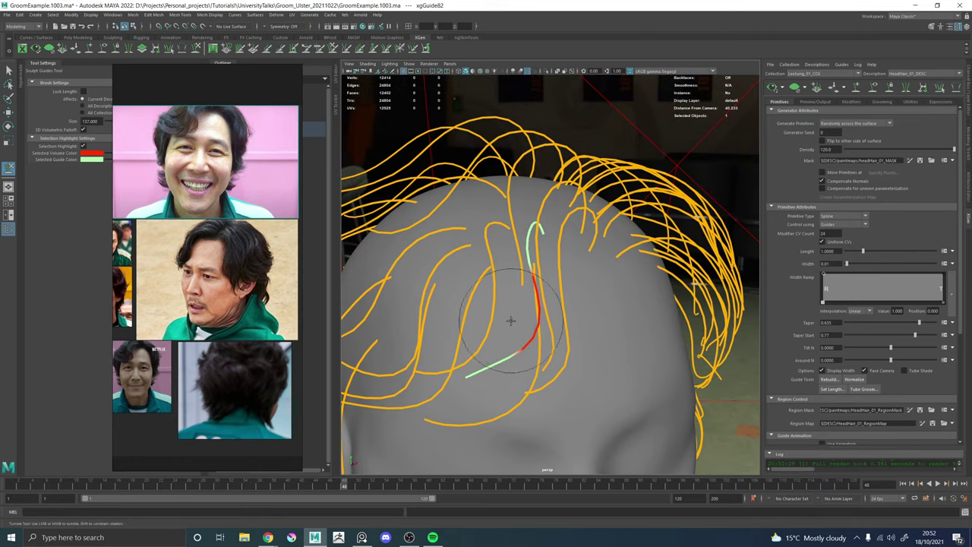
mouse_move(494, 370)
alt+mouse_down()
mouse_move(532, 358)
mouse_move(478, 373)
mouse_move(542, 304)
mouse_move(460, 309)
mouse_move(517, 228)
alt+mouse_up()
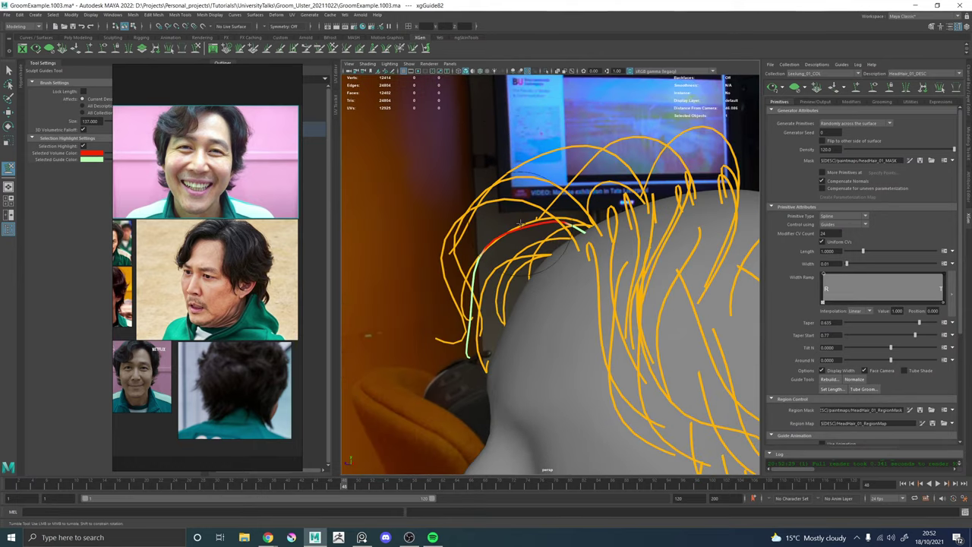
click(520, 222)
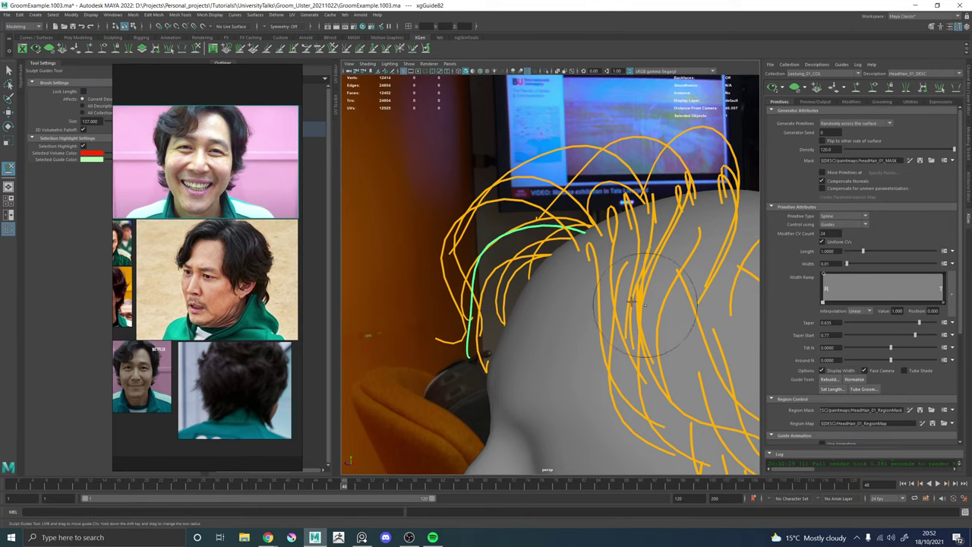
mouse_move(524, 234)
alt+mouse_down()
mouse_move(490, 271)
mouse_move(492, 258)
mouse_move(644, 282)
mouse_move(651, 334)
mouse_move(642, 325)
alt+mouse_up()
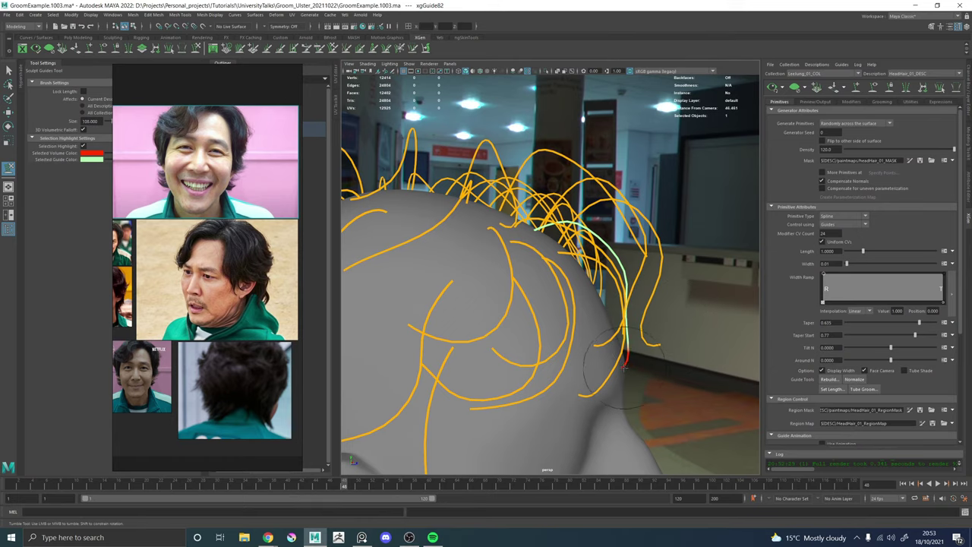
alt+drag(624, 366, 560, 373)
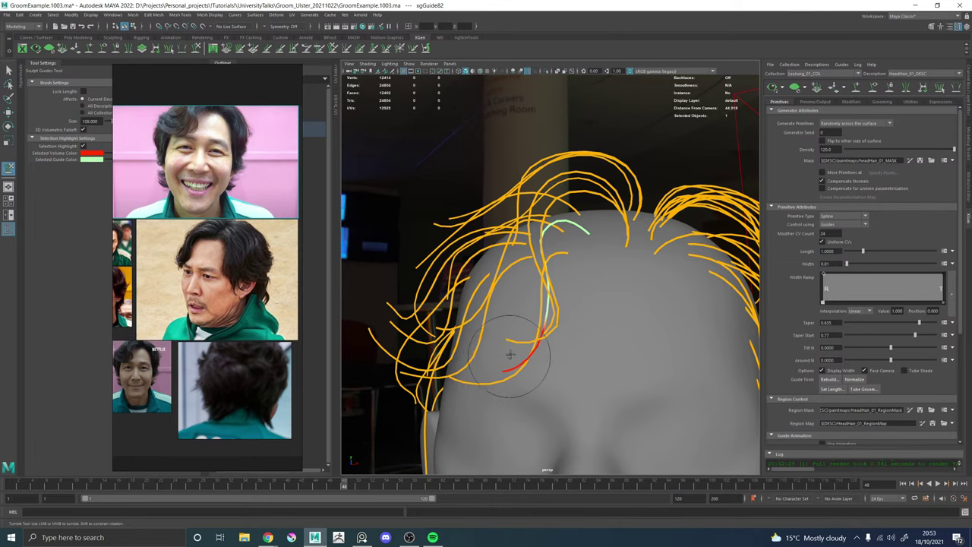
mouse_move(521, 390)
alt+mouse_down()
mouse_move(548, 385)
mouse_move(525, 354)
mouse_move(509, 356)
alt+mouse_up()
Reshape the frontmost hairline guide with a brush size of 108 so it falls close to the forehead, then refresh the hair preview.
key(w)
key(y)
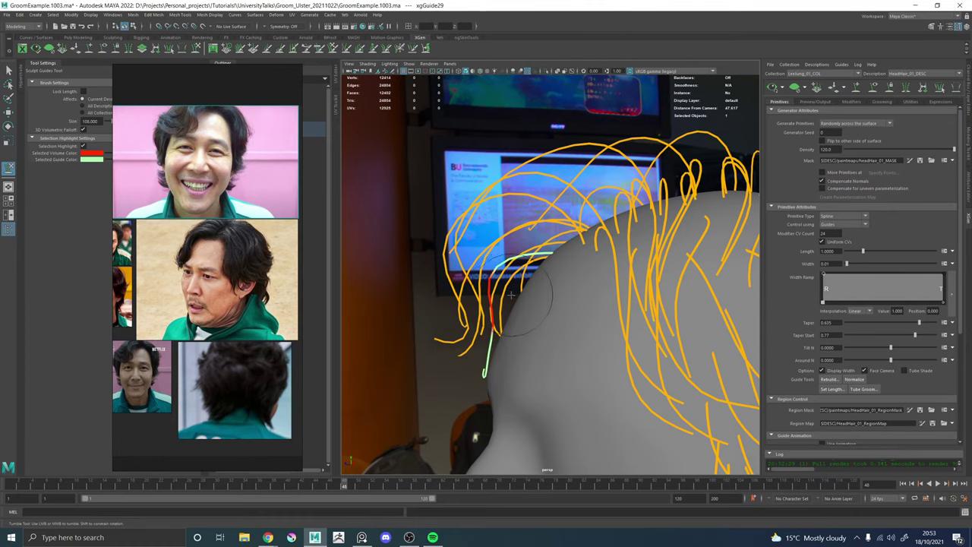
alt+drag(511, 294, 496, 257)
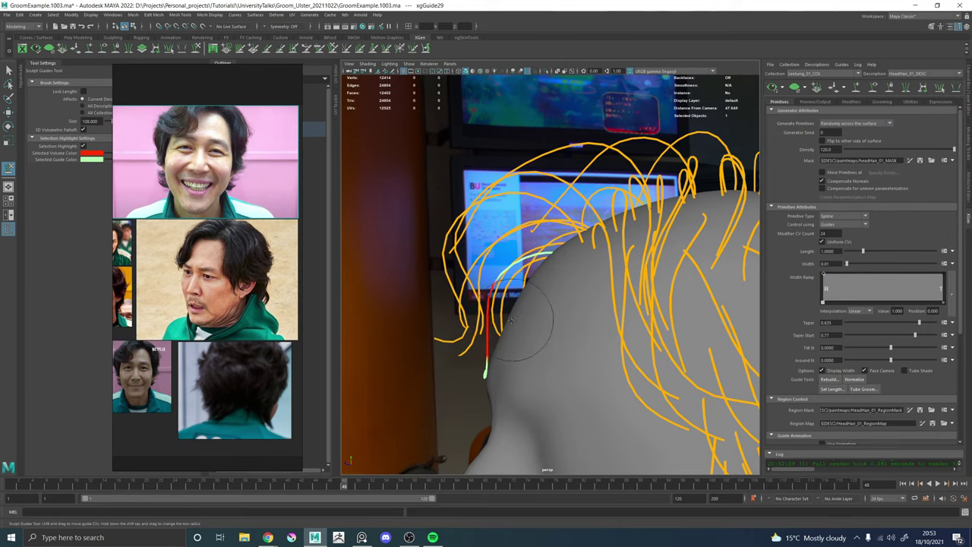
mouse_move(511, 320)
alt+mouse_down()
mouse_move(554, 356)
mouse_move(612, 347)
mouse_move(525, 354)
mouse_move(478, 337)
alt+mouse_up()
alt+drag(616, 318, 607, 302)
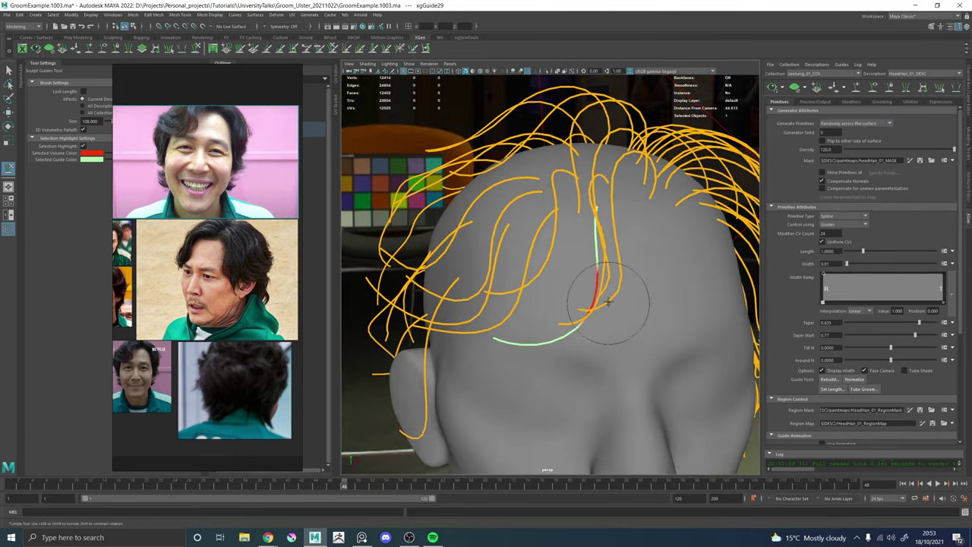
mouse_move(610, 248)
alt+mouse_down()
mouse_move(618, 282)
mouse_move(634, 262)
alt+mouse_up()
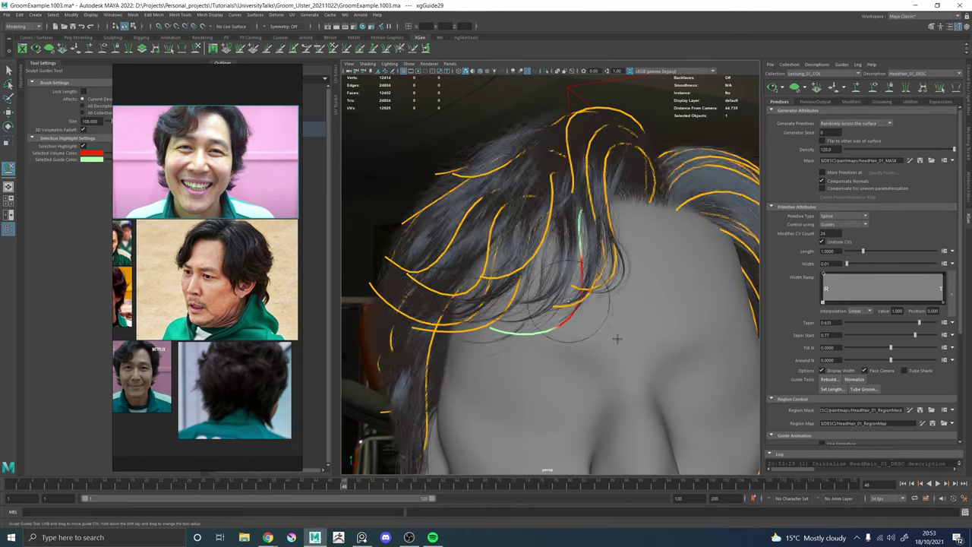
mouse_move(605, 326)
alt+mouse_down()
mouse_move(623, 338)
mouse_move(630, 282)
mouse_move(618, 271)
mouse_move(663, 314)
mouse_move(645, 348)
mouse_move(520, 322)
mouse_move(574, 304)
mouse_move(592, 283)
mouse_move(580, 310)
mouse_move(583, 266)
alt+mouse_up()
Sculpt the tip of the front guide on the opposite side of the parting so it bends back over the temple.
key(w)
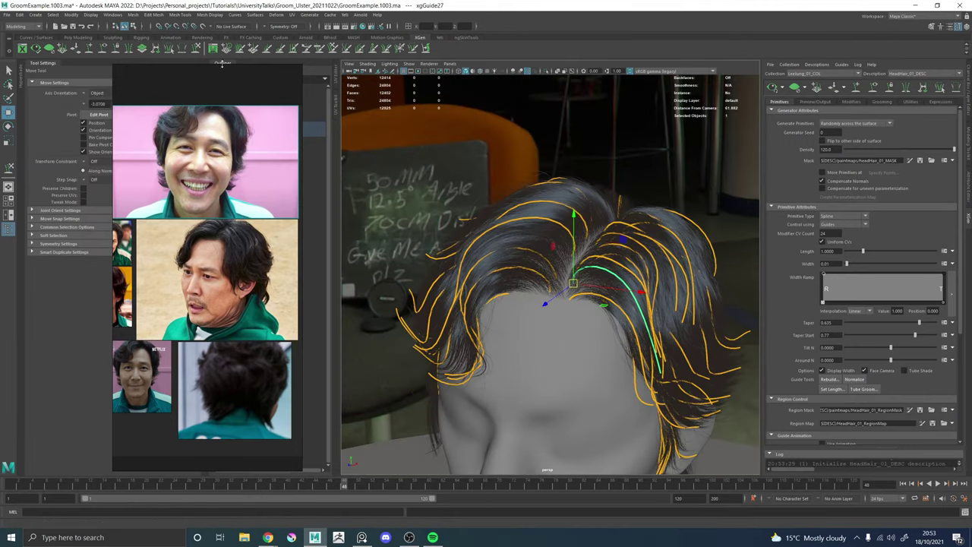
click(195, 48)
mouse_move(644, 326)
alt+mouse_down()
mouse_move(575, 276)
mouse_move(596, 269)
alt+mouse_up()
scroll(585, 273, up, 3)
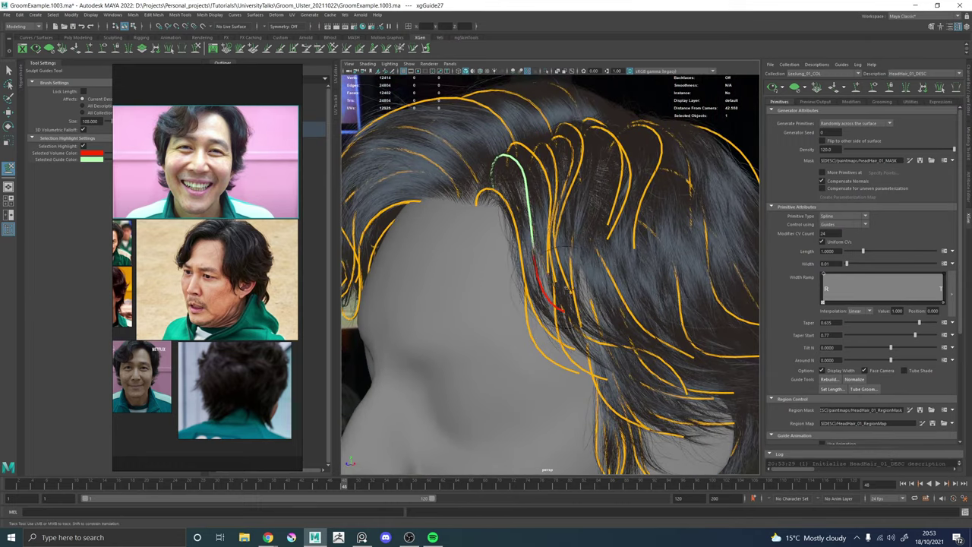
alt+drag(544, 277, 517, 346)
Select the two front guides on that side together, sweep their lower ends back along the temple, and normalize them.
key(w)
click(516, 343)
alt+drag(530, 380, 536, 317)
shift+click(468, 382)
alt+right_drag(536, 317, 381, 139)
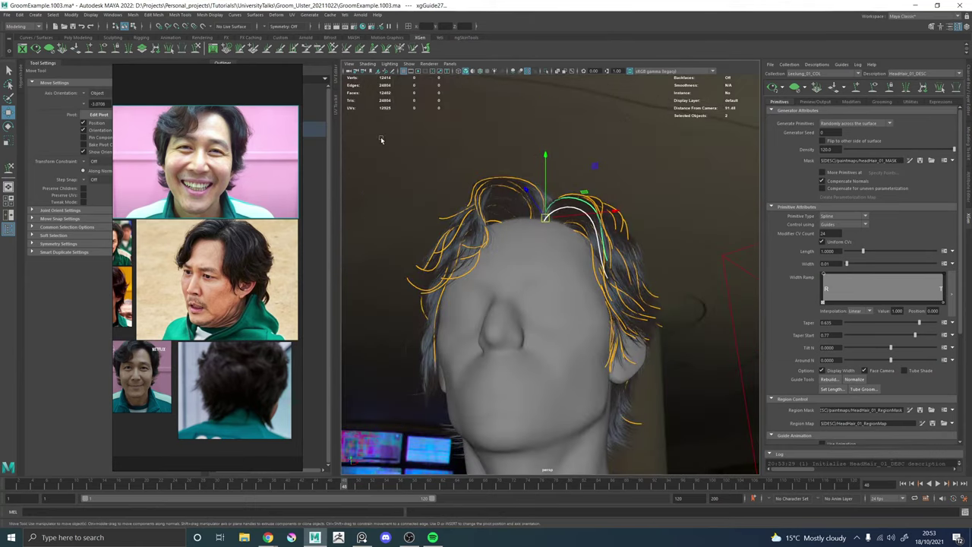
click(196, 49)
alt+drag(549, 265, 524, 309)
alt+right_drag(525, 308, 524, 305)
alt+drag(524, 305, 489, 292)
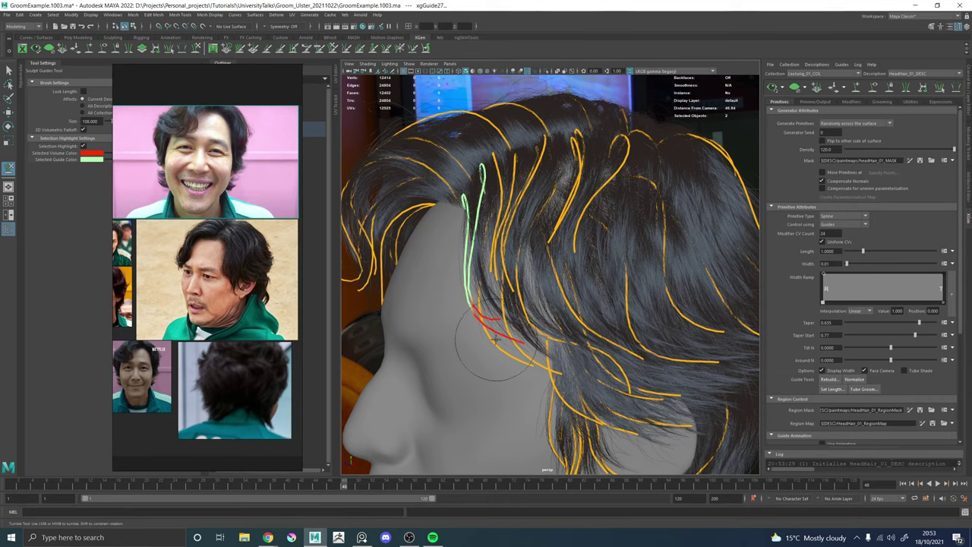
drag(499, 332, 491, 348)
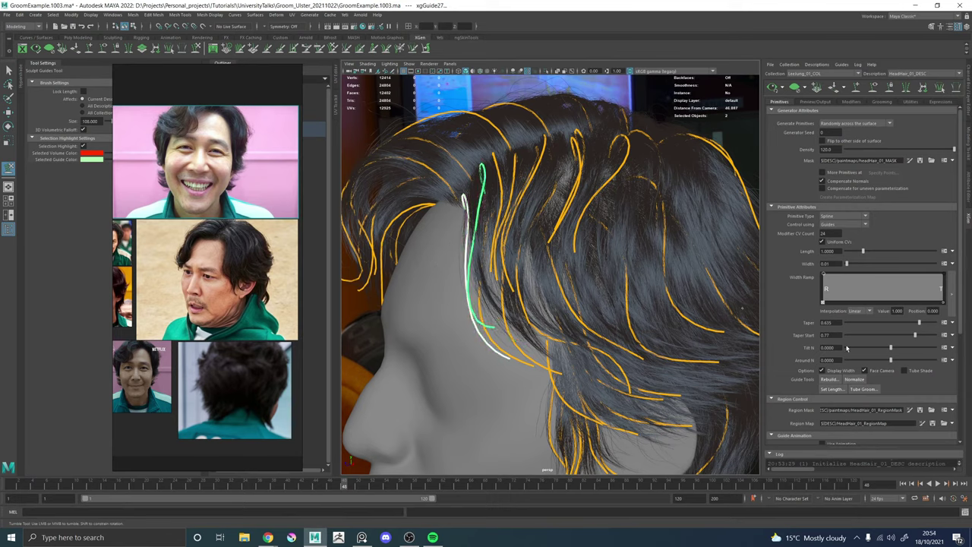
click(863, 381)
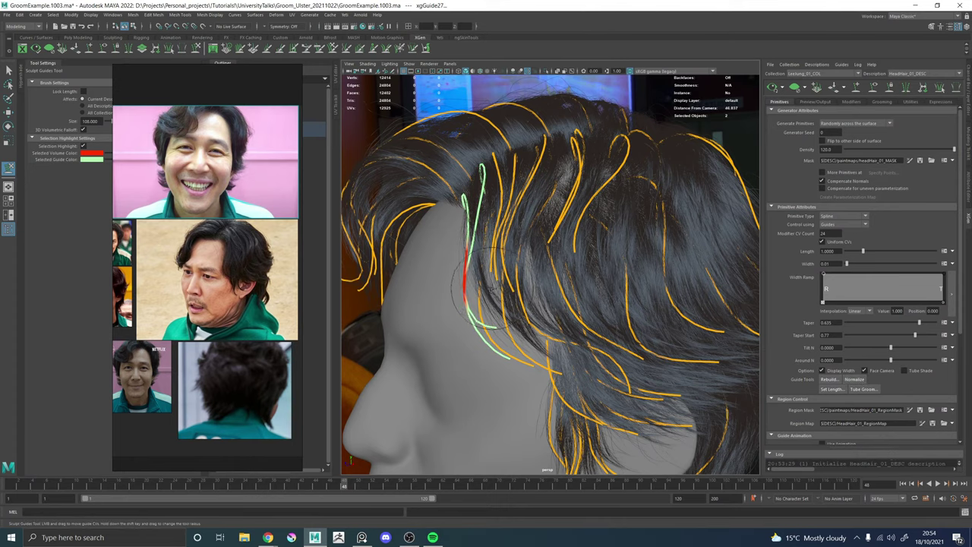
Refine the tips of the guide pair from the front and side so they curl inward toward the temple.
alt+drag(471, 287, 715, 297)
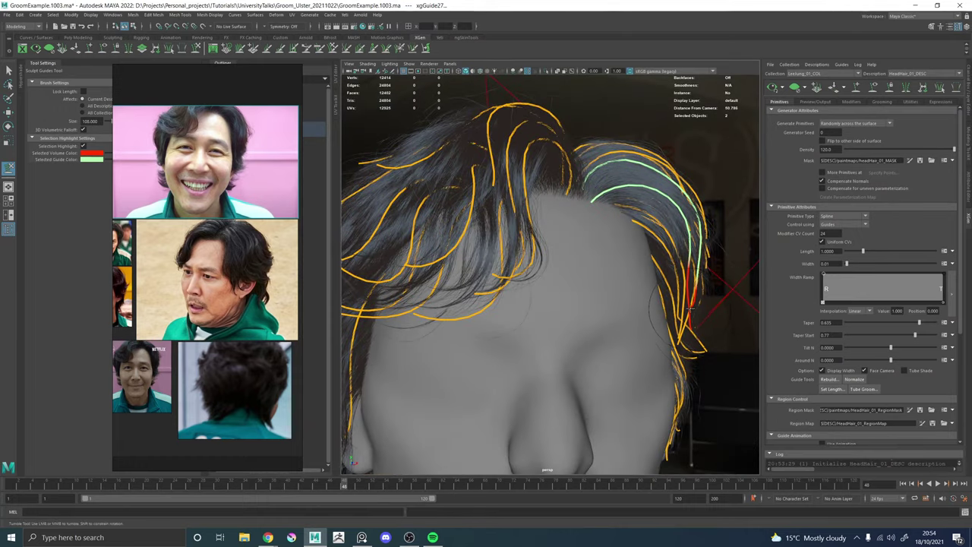
alt+drag(691, 305, 559, 326)
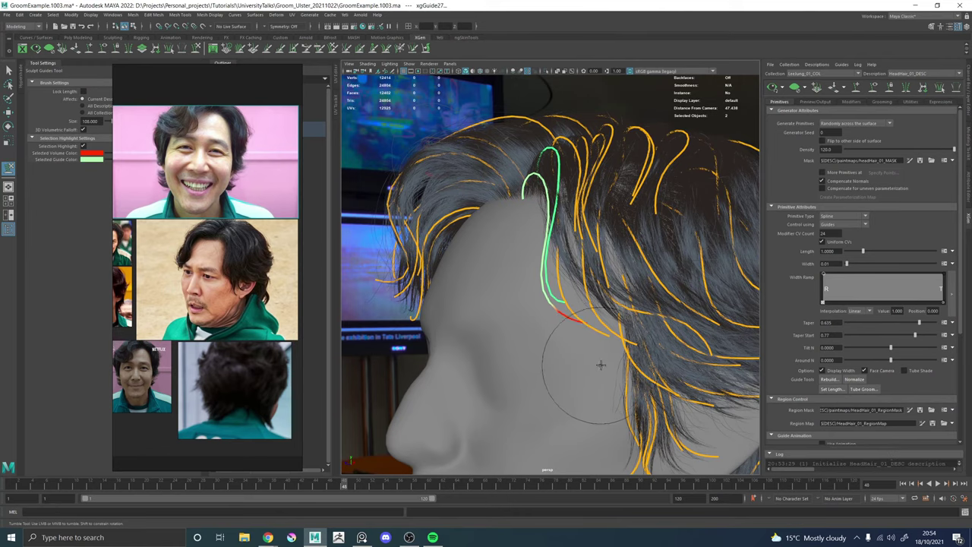
alt+drag(600, 365, 642, 308)
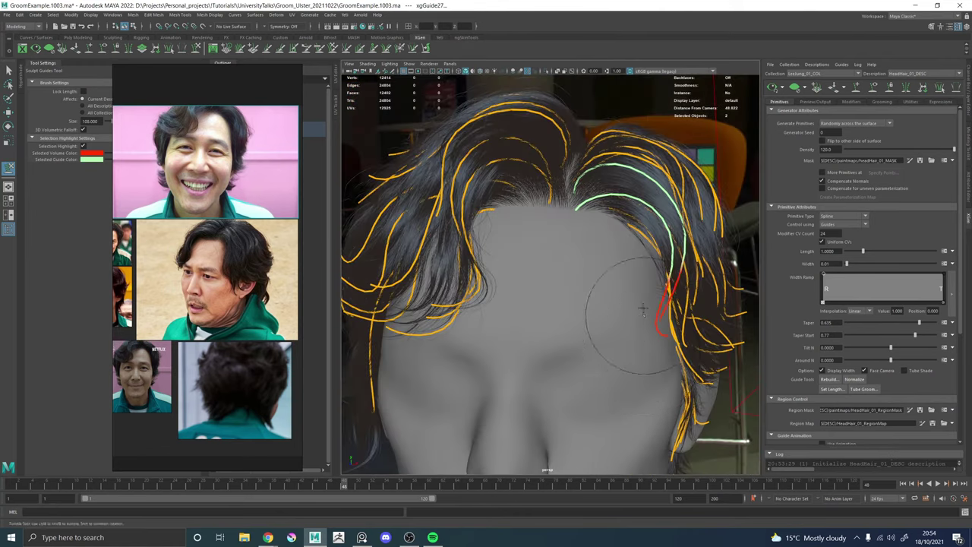
alt+right_drag(644, 309, 606, 279)
Refresh the hair preview, save the scene, and save an incremental version as GroomExample.1004.ma.
key(w)
alt+drag(606, 280, 646, 279)
key(ctrl+s)
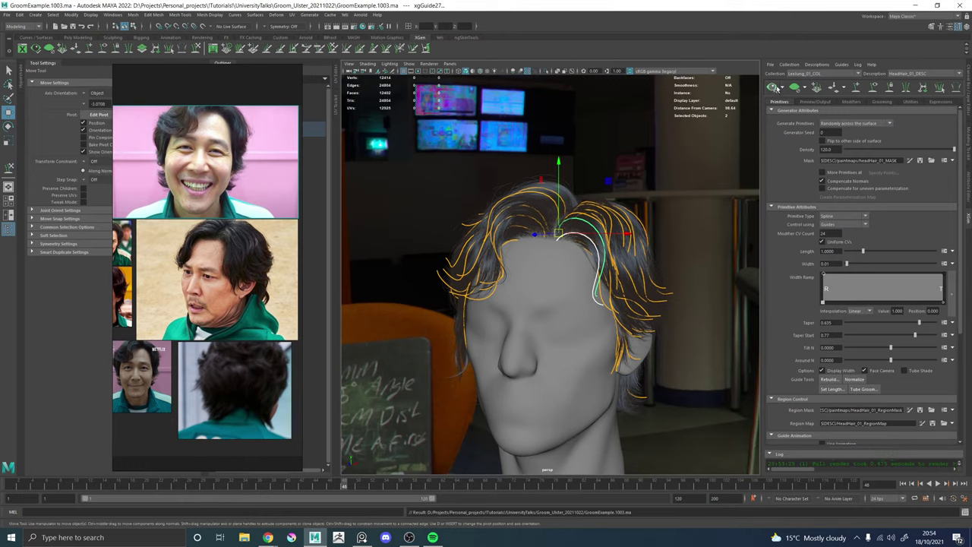
alt+drag(633, 227, 599, 200)
key(ctrl+alt+s)
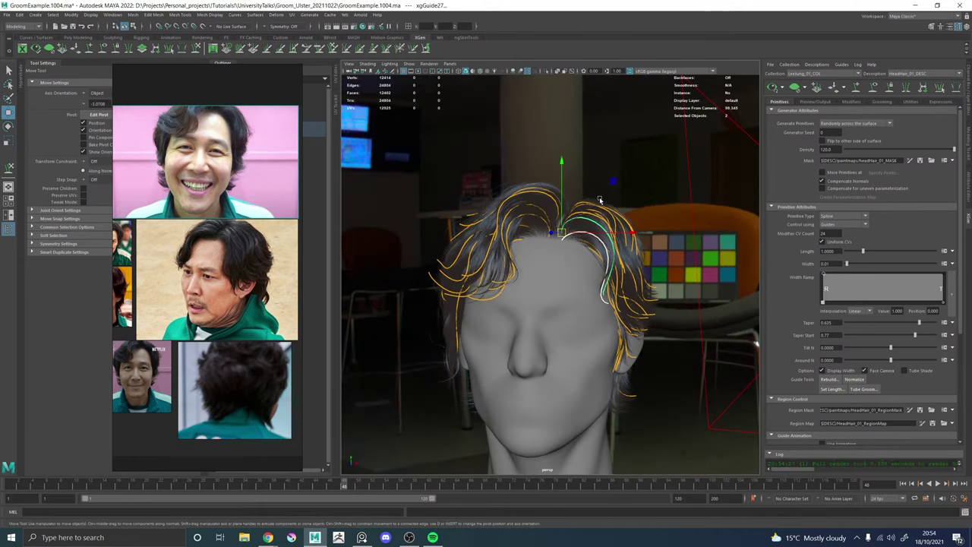
Check the groom with nothing selected, then add a guide in the gap behind the fringe beside the parting.
click(754, 143)
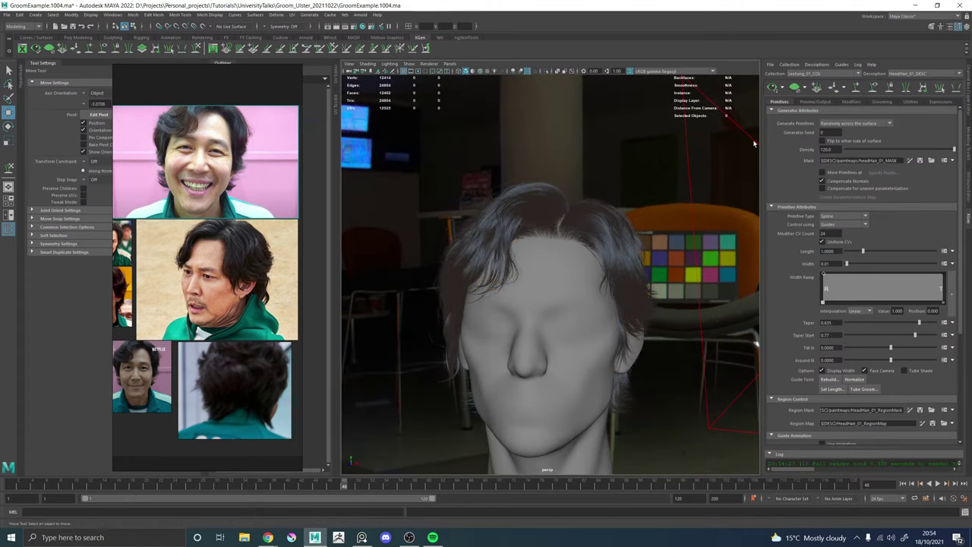
mouse_move(653, 225)
alt+mouse_down()
mouse_move(590, 218)
mouse_move(646, 223)
alt+mouse_up()
alt+right_drag(573, 195, 534, 249)
alt+drag(534, 250, 536, 228)
click(818, 89)
click(874, 87)
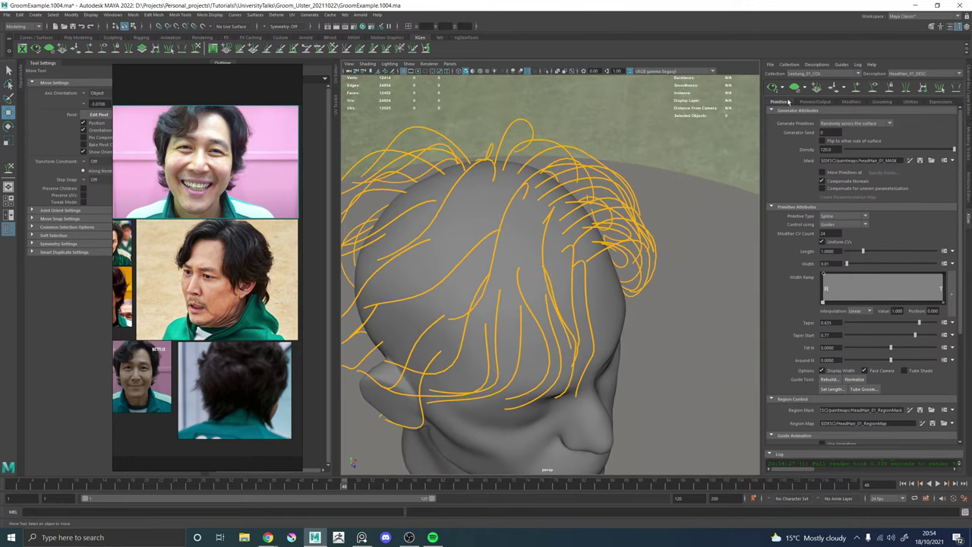
click(833, 88)
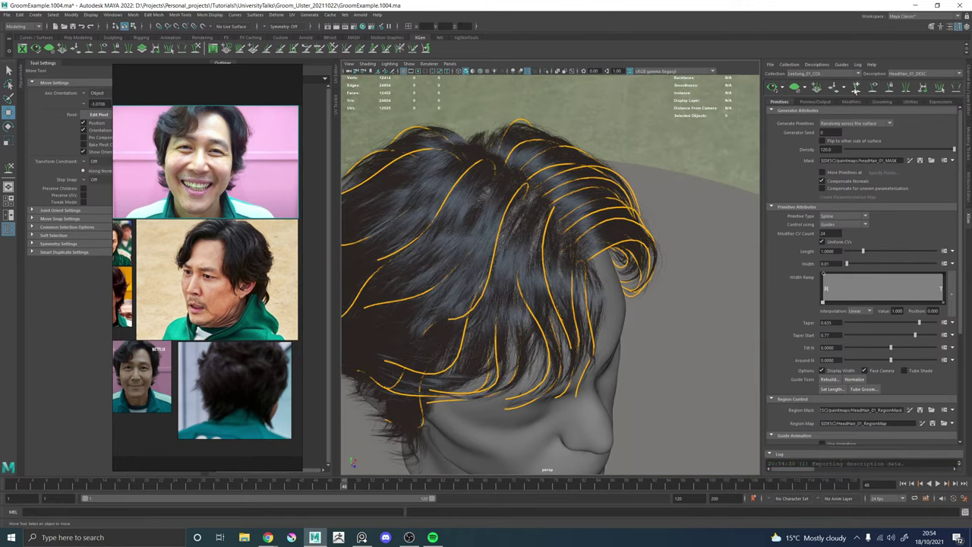
click(856, 88)
click(527, 239)
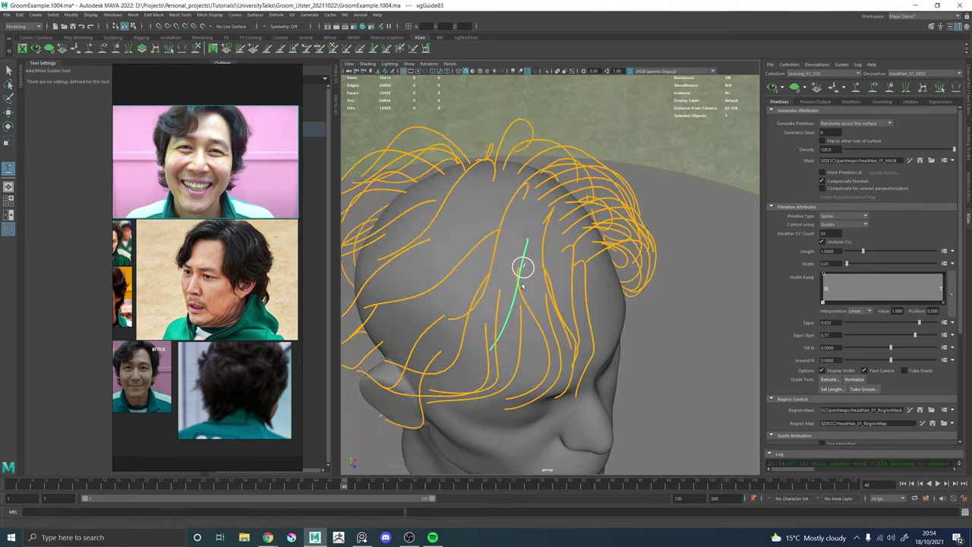
Sculpt the added guide with brush sizes 153 and 100 so it arches off the scalp like its neighbours, normalizing it along the way.
alt+drag(524, 297, 533, 265)
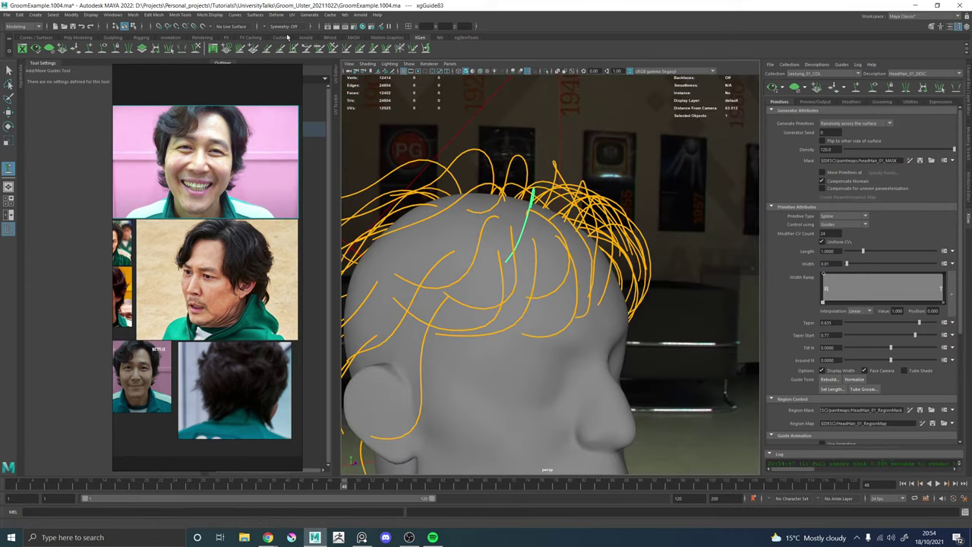
click(196, 50)
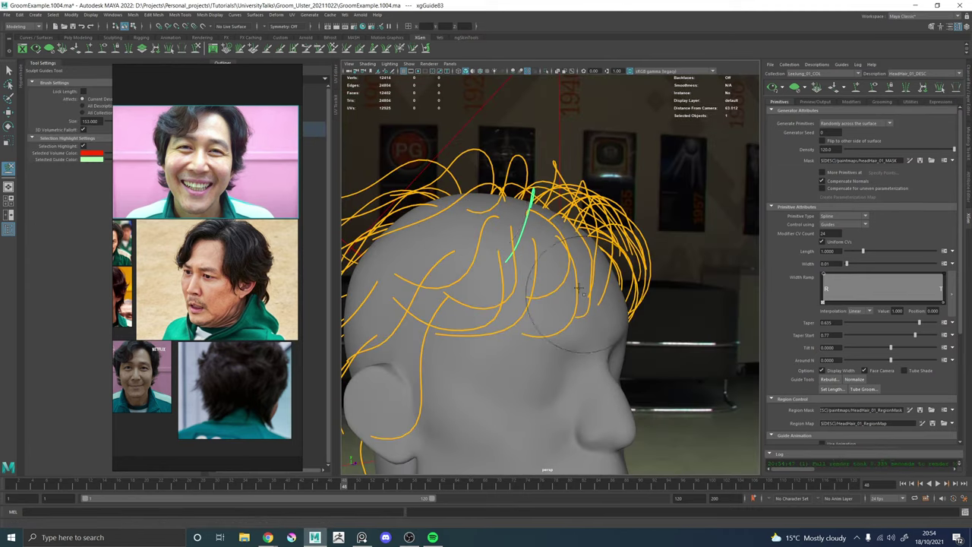
alt+drag(578, 289, 510, 350)
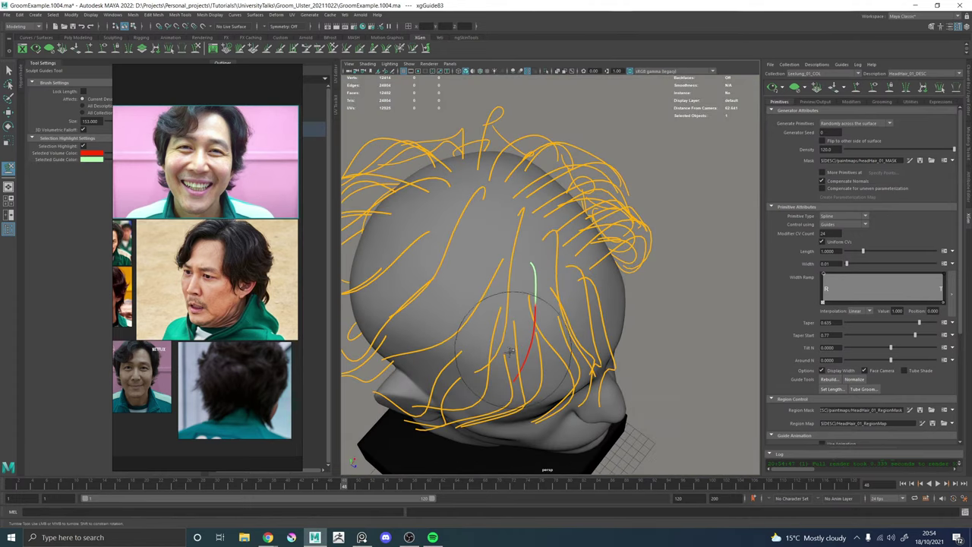
alt+drag(566, 319, 533, 300)
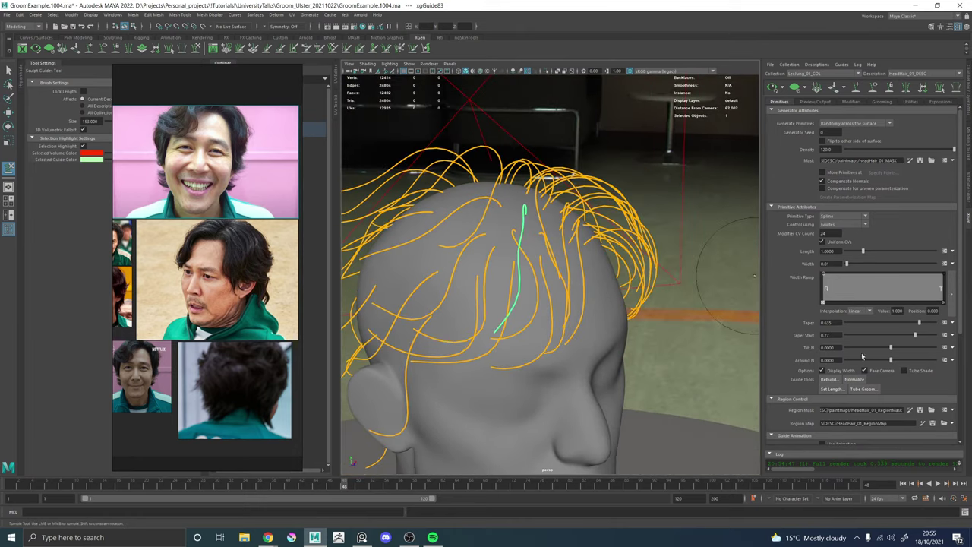
click(862, 382)
alt+drag(506, 264, 545, 300)
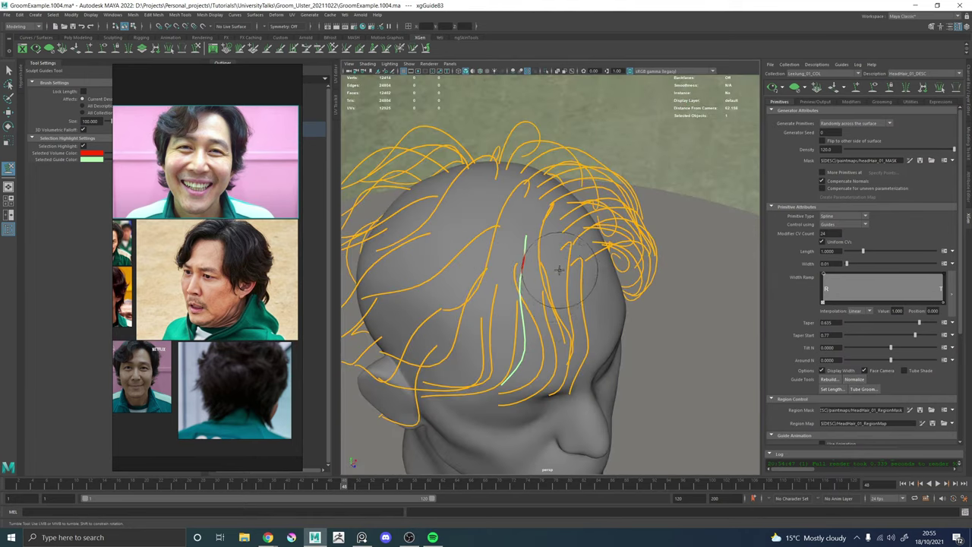
mouse_move(559, 270)
alt+mouse_down()
mouse_move(548, 302)
mouse_move(523, 302)
mouse_move(532, 223)
mouse_move(542, 260)
mouse_move(560, 276)
mouse_move(503, 282)
mouse_move(517, 265)
mouse_move(527, 276)
mouse_move(437, 296)
mouse_move(467, 250)
mouse_move(500, 304)
mouse_move(524, 266)
mouse_move(513, 292)
mouse_move(551, 298)
mouse_move(506, 254)
mouse_move(483, 249)
mouse_move(514, 220)
mouse_move(572, 203)
mouse_move(538, 264)
alt+mouse_up()
key(w)
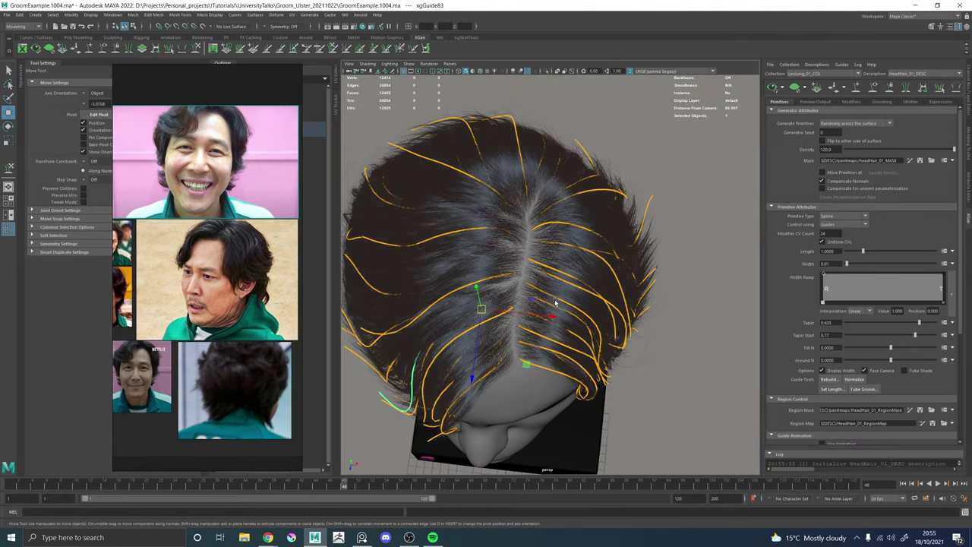
Add two guides close to the parting, one in the gap on each side of it.
alt+drag(555, 304, 548, 282)
alt+right_drag(549, 282, 672, 243)
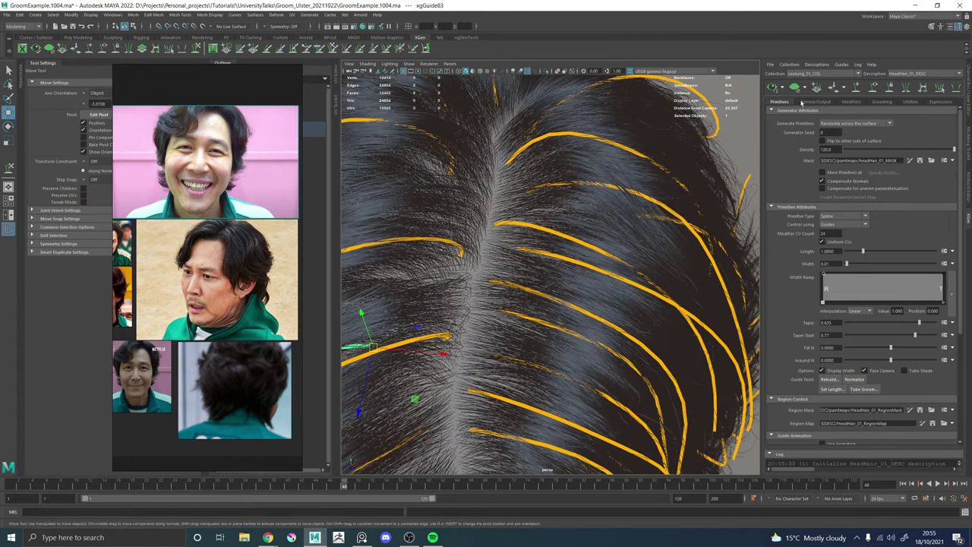
click(856, 88)
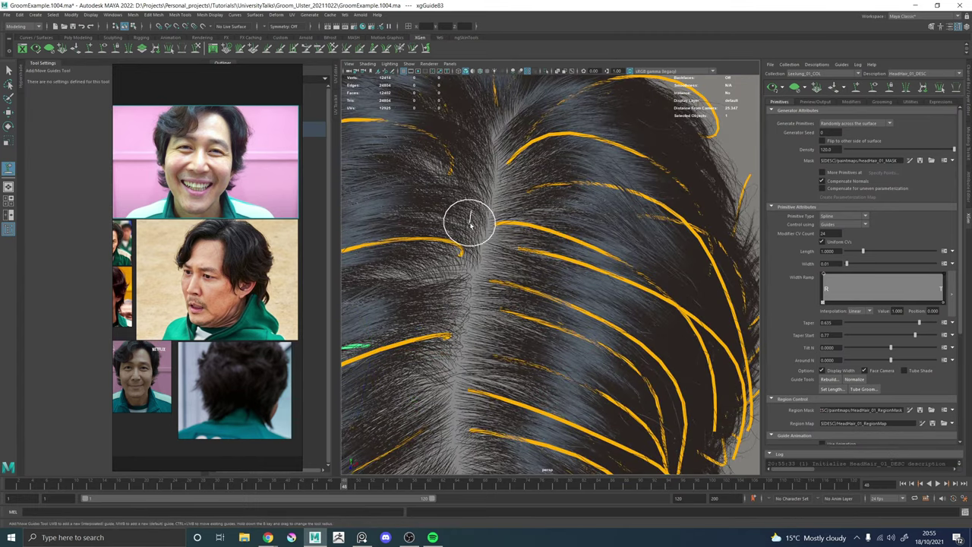
click(461, 300)
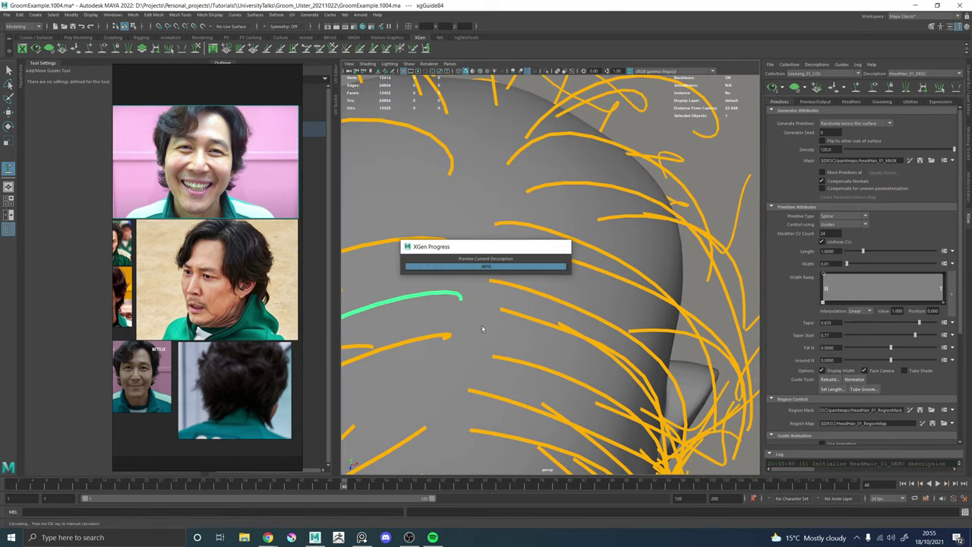
click(471, 338)
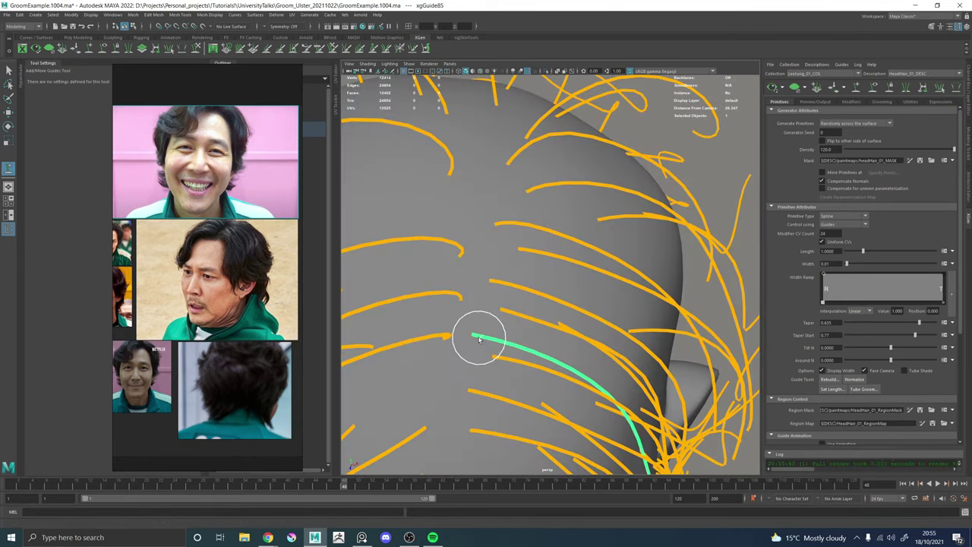
Sculpt the second new guide with brush size 100 so it rises from the parting and arches over its neighbours down the side.
mouse_move(482, 337)
alt+mouse_down()
mouse_move(486, 266)
mouse_move(532, 251)
mouse_move(536, 223)
alt+mouse_up()
click(196, 48)
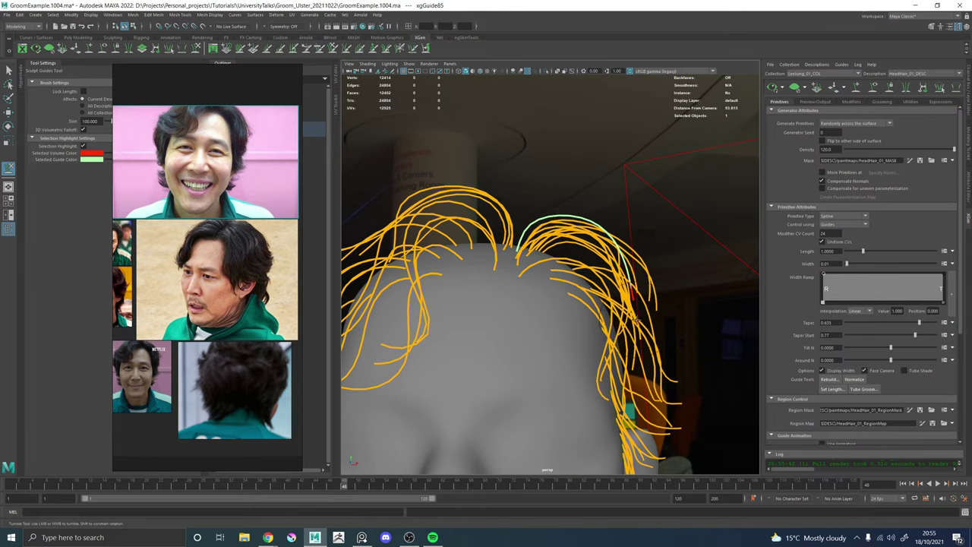
alt+drag(636, 319, 568, 354)
alt+middle_drag(568, 354, 605, 311)
alt+right_drag(493, 254, 509, 234)
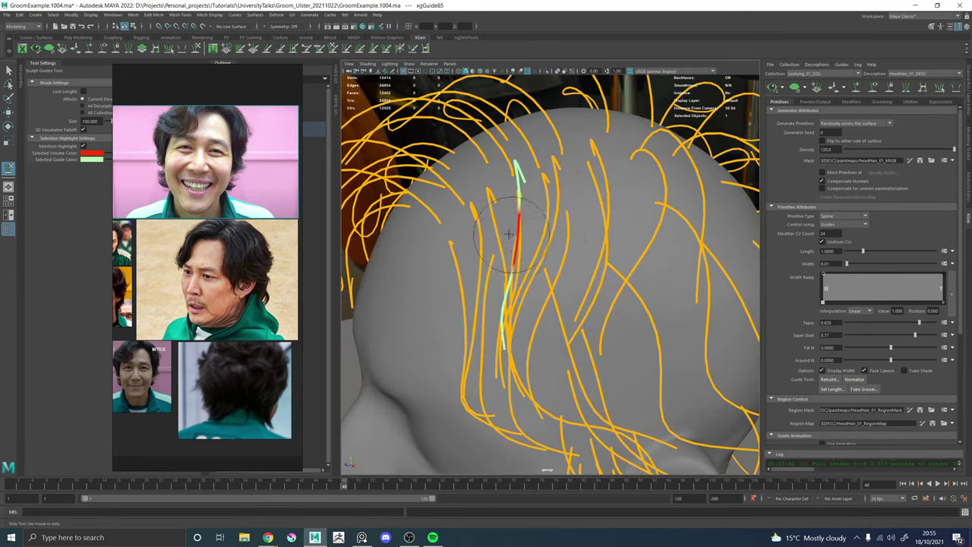
alt+drag(509, 234, 521, 287)
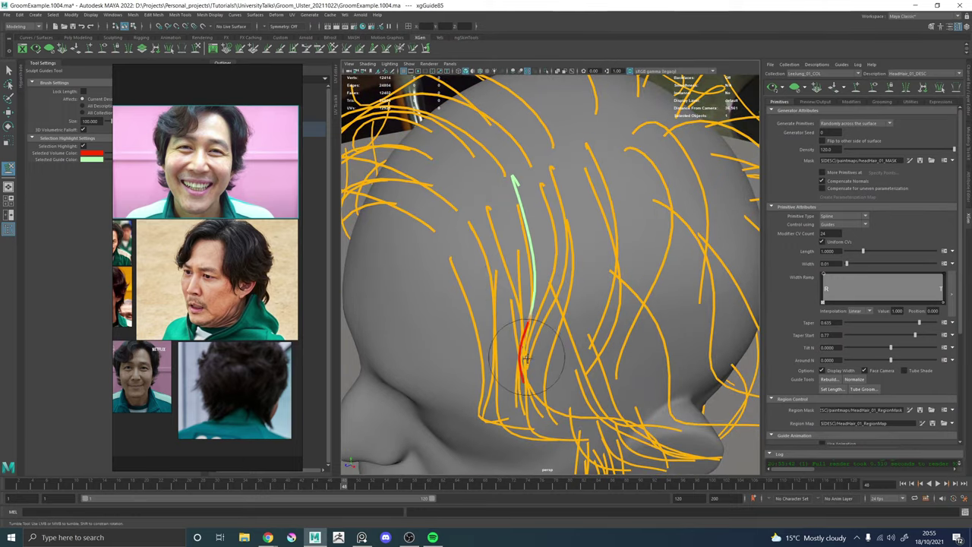
alt+drag(526, 358, 575, 270)
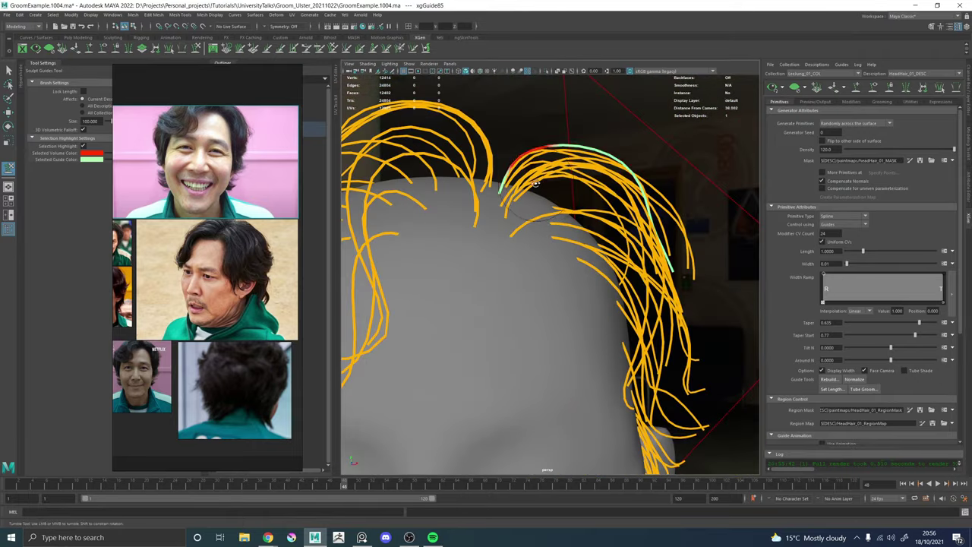
alt+drag(536, 182, 695, 152)
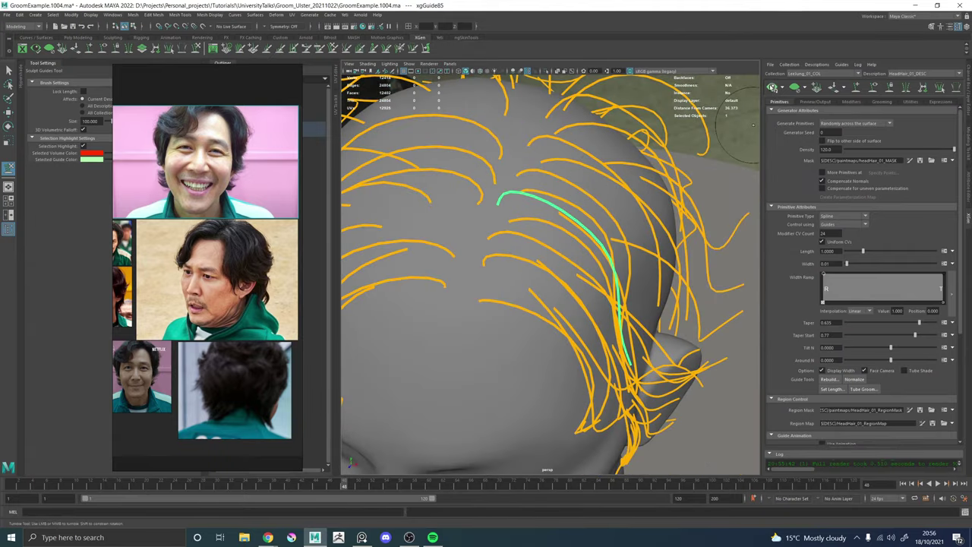
Select the new guide on the other side of the parting and sculpt it with brush size 100 into a smooth raised arch.
mouse_move(486, 189)
alt+mouse_down()
mouse_move(544, 291)
mouse_move(523, 278)
mouse_move(519, 288)
mouse_move(487, 257)
mouse_move(472, 257)
mouse_move(541, 259)
mouse_move(505, 232)
mouse_move(524, 227)
mouse_move(691, 256)
mouse_move(623, 304)
mouse_move(569, 275)
mouse_move(570, 301)
mouse_move(586, 253)
alt+mouse_up()
key(w)
click(545, 291)
scroll(523, 278, down, 3)
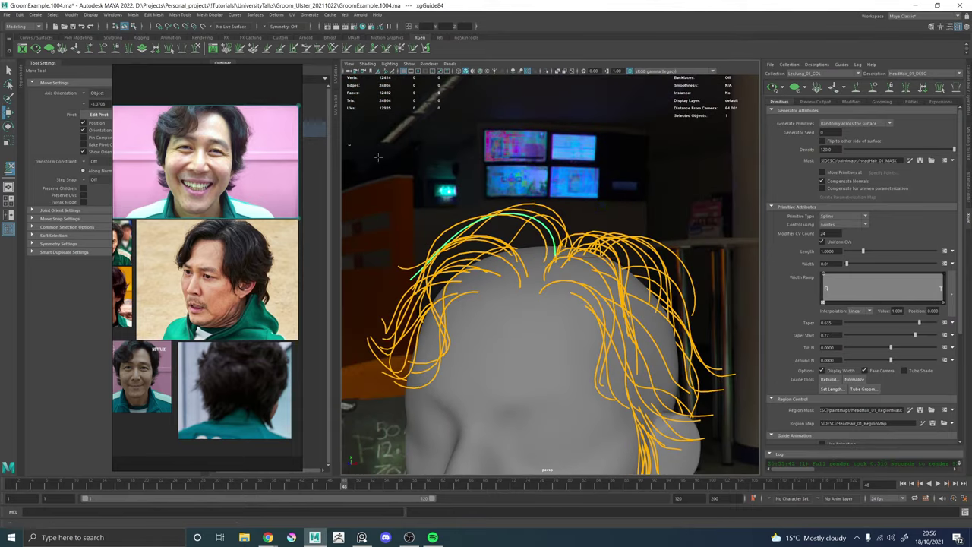
scroll(497, 247, up, 4)
alt+drag(582, 289, 516, 225)
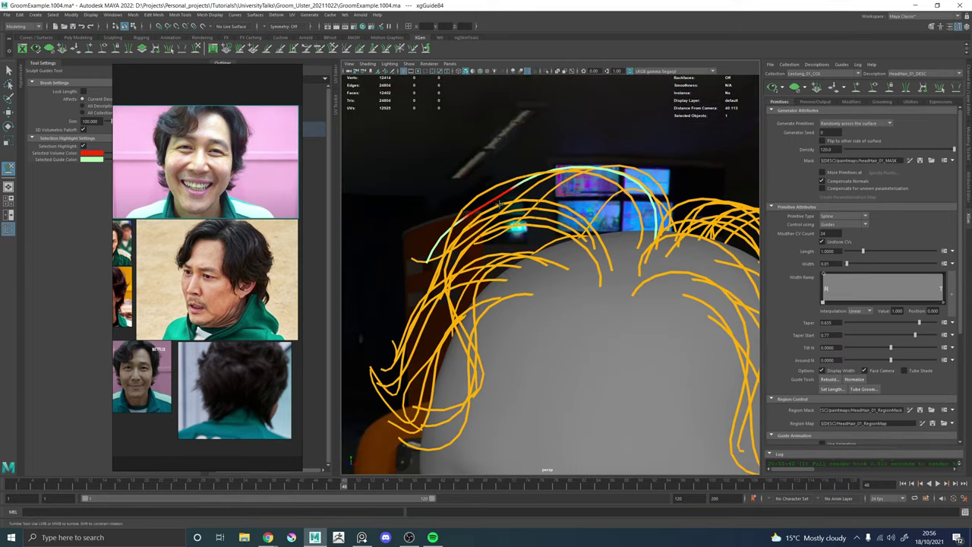
alt+drag(499, 202, 532, 189)
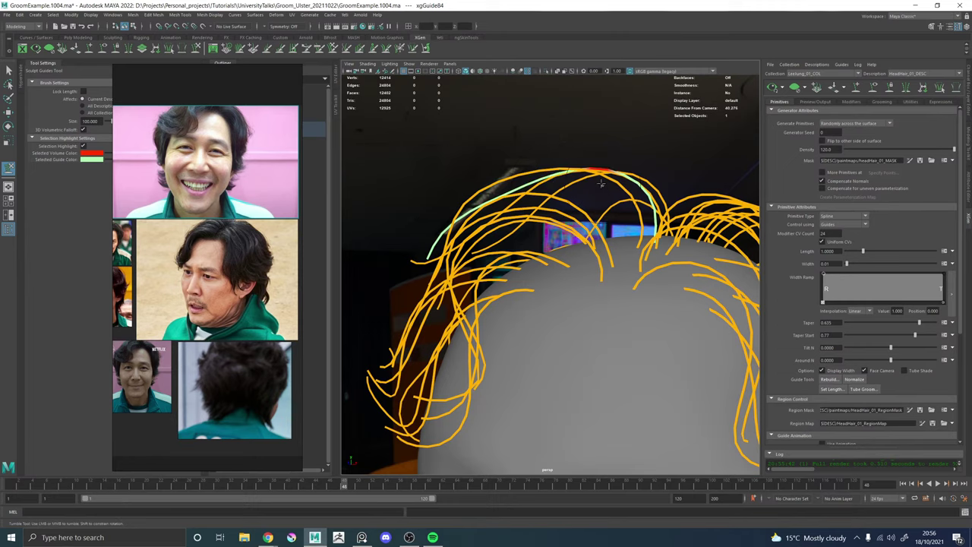
alt+drag(594, 199, 541, 241)
Add a guide at the front hairline between the existing fringe guides.
alt+right_drag(541, 241, 511, 304)
alt+drag(511, 304, 517, 274)
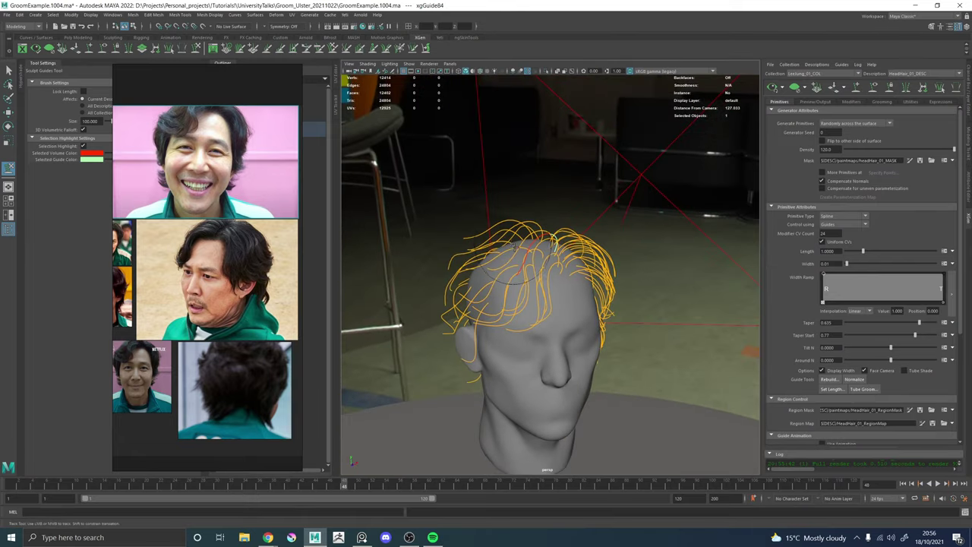
alt+right_drag(516, 273, 554, 261)
alt+drag(553, 260, 748, 138)
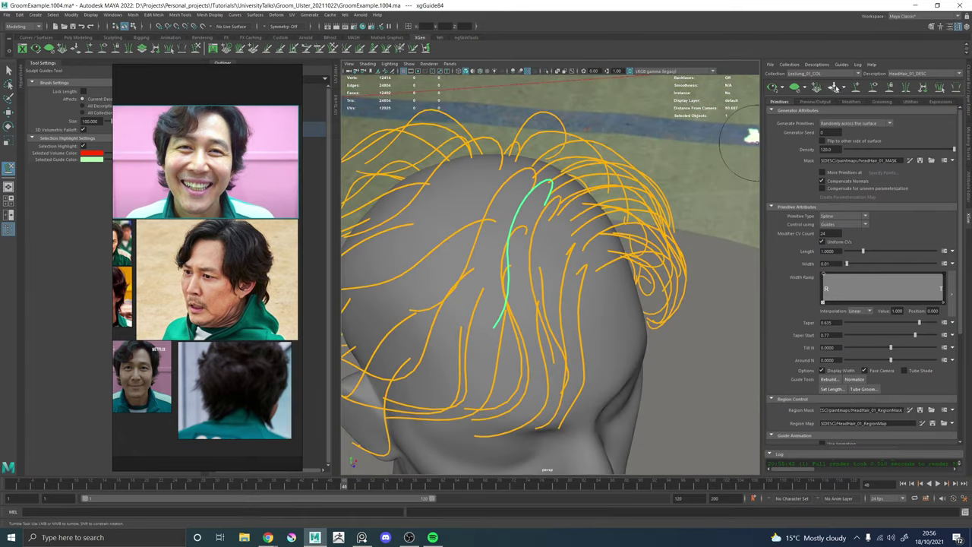
click(856, 88)
alt+drag(592, 258, 555, 280)
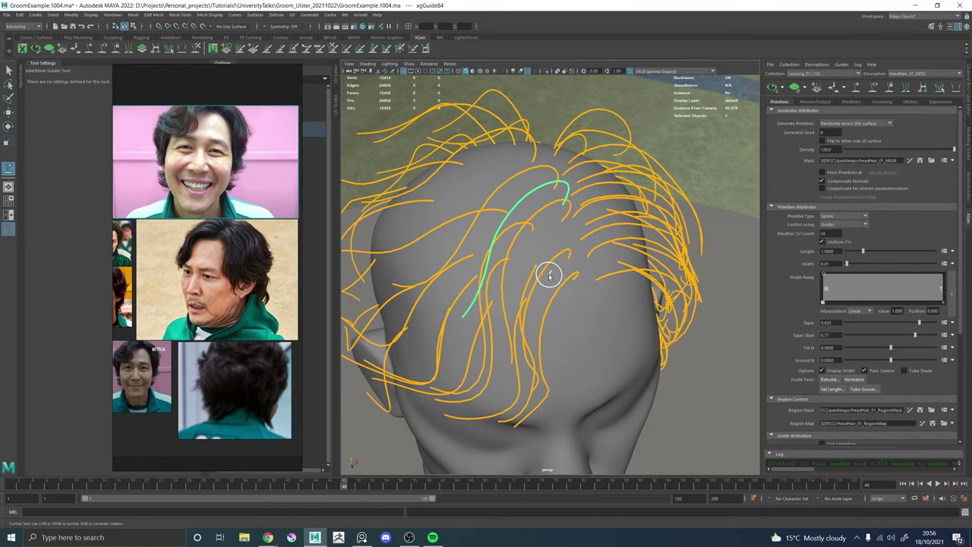
Sculpt the added fringe guide with brush size 100 so it lifts off the forehead and curls in at the tip.
click(195, 48)
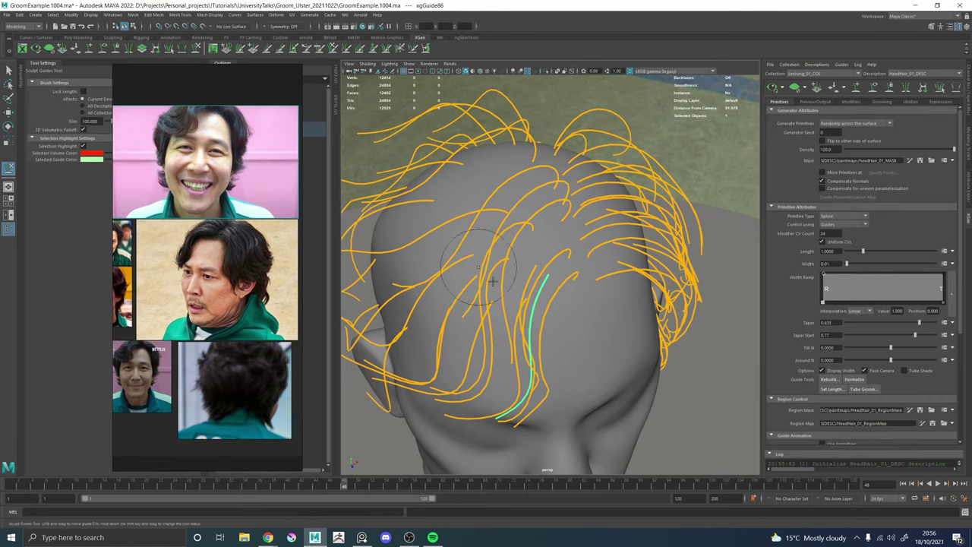
alt+drag(540, 300, 559, 325)
mouse_move(546, 367)
alt+mouse_down()
mouse_move(521, 346)
mouse_move(509, 367)
mouse_move(481, 370)
mouse_move(426, 336)
alt+mouse_up()
mouse_move(452, 283)
alt+mouse_down()
mouse_move(452, 265)
mouse_move(569, 297)
mouse_move(572, 272)
mouse_move(554, 277)
alt+mouse_up()
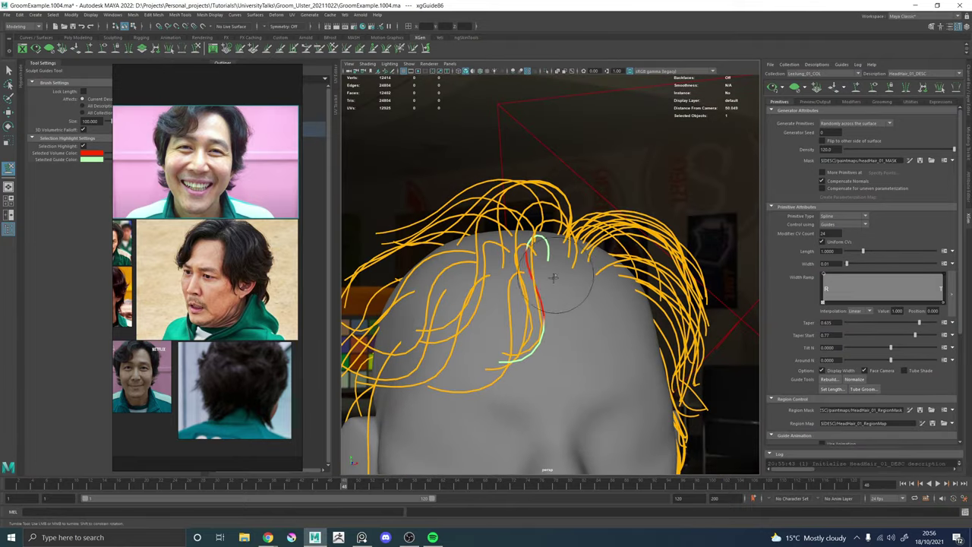
alt+drag(548, 333, 647, 328)
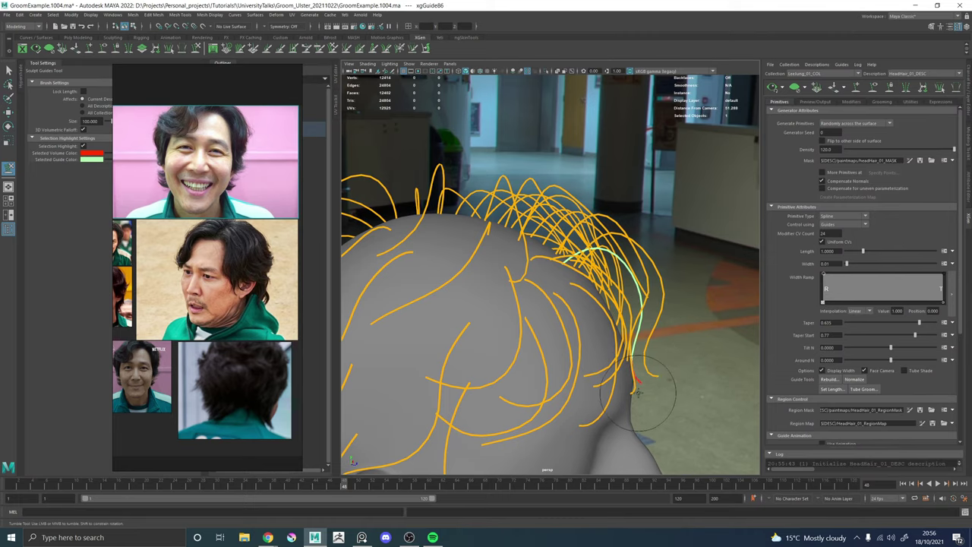
alt+drag(641, 393, 558, 389)
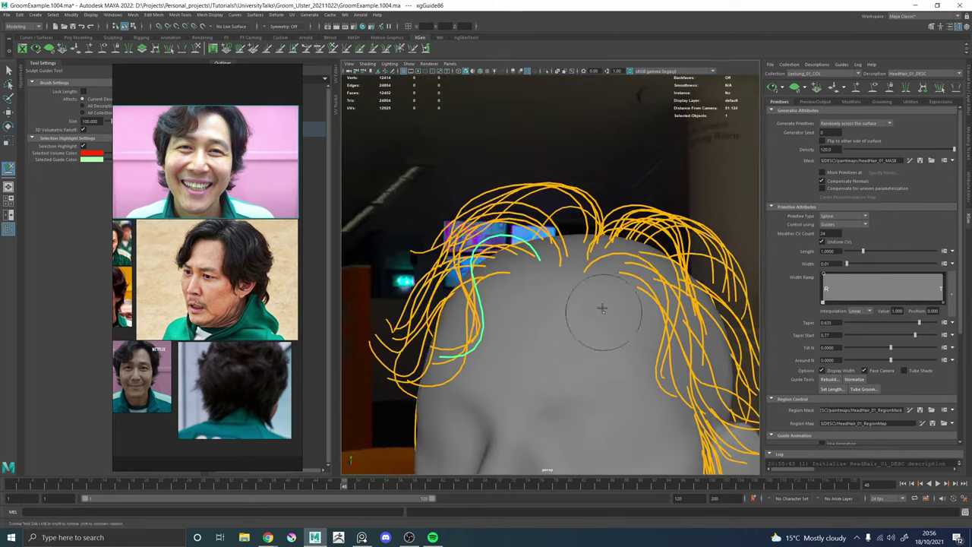
Refresh the hair preview and examine the fringe, parting and sides of the groom from several angles.
alt+right_drag(600, 308, 481, 255)
key(w)
key(w)
alt+drag(478, 253, 534, 261)
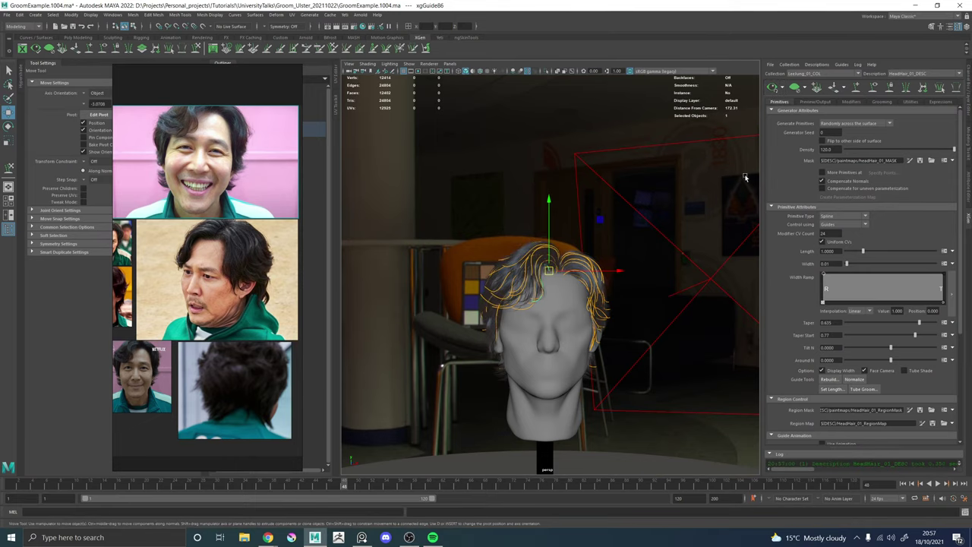
alt+drag(522, 229, 510, 233)
alt+right_drag(509, 232, 612, 296)
alt+drag(560, 275, 607, 286)
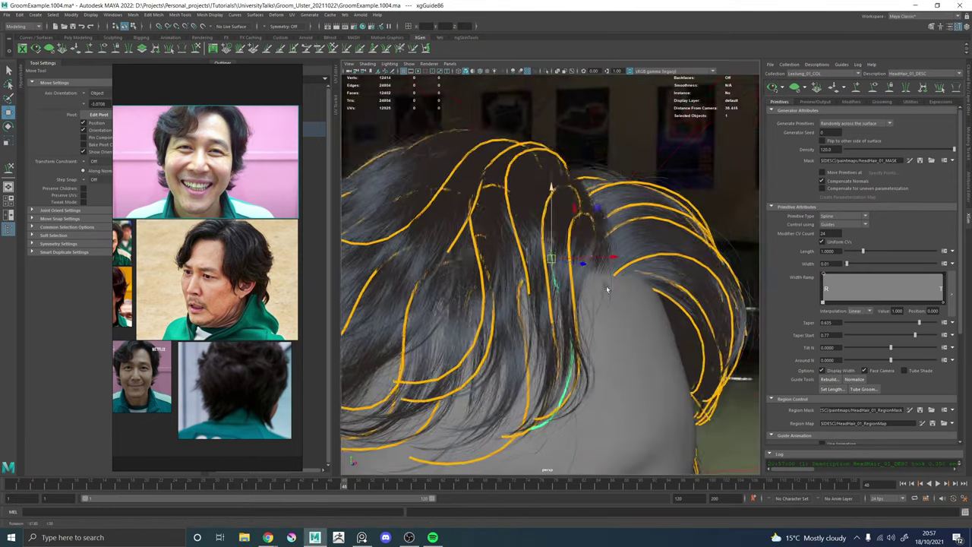
alt+right_drag(606, 286, 553, 291)
alt+drag(553, 291, 616, 240)
alt+right_drag(617, 240, 548, 254)
alt+drag(548, 255, 520, 261)
alt+right_drag(521, 262, 631, 276)
alt+middle_drag(631, 276, 573, 273)
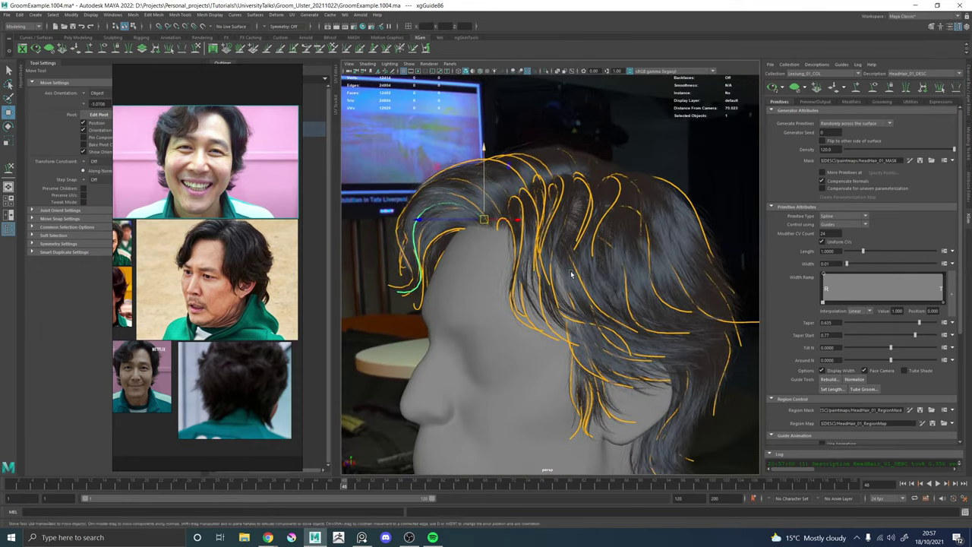
Clear the hair preview and add a guide in the sparse area on the side of the head, above and behind the ear.
alt+drag(573, 273, 572, 313)
scroll(572, 313, up, 3)
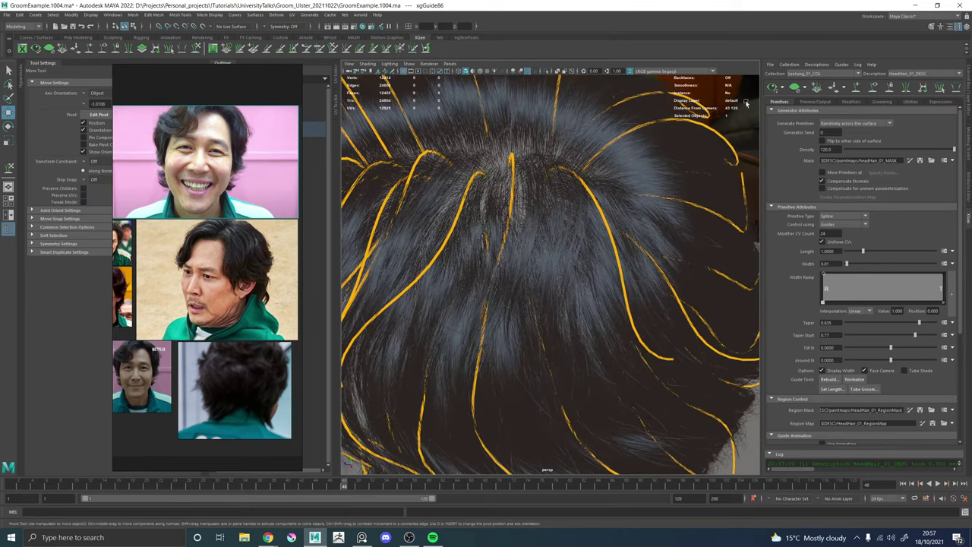
click(798, 90)
click(857, 89)
alt+right_drag(594, 210, 504, 232)
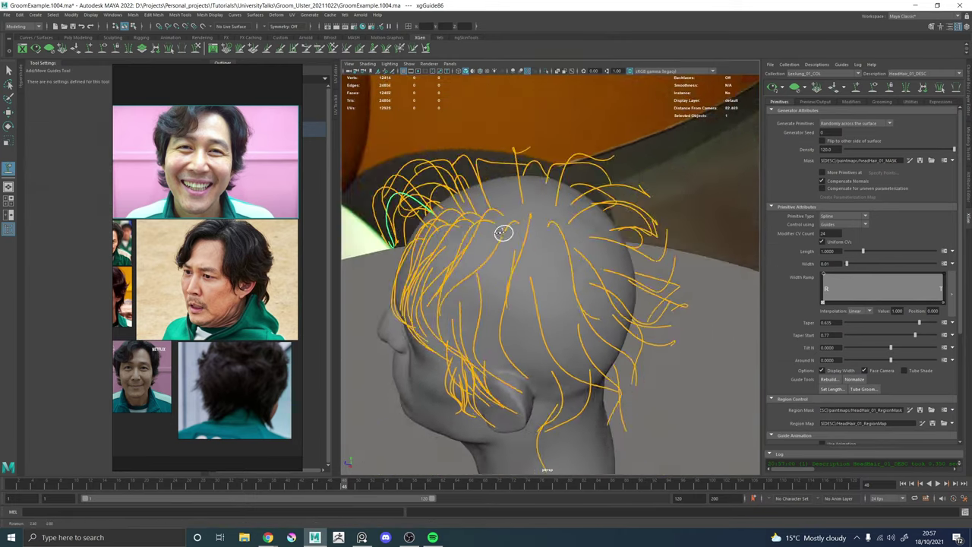
mouse_move(503, 233)
alt+mouse_down()
mouse_move(530, 249)
mouse_move(516, 272)
mouse_move(518, 232)
alt+mouse_up()
click(537, 252)
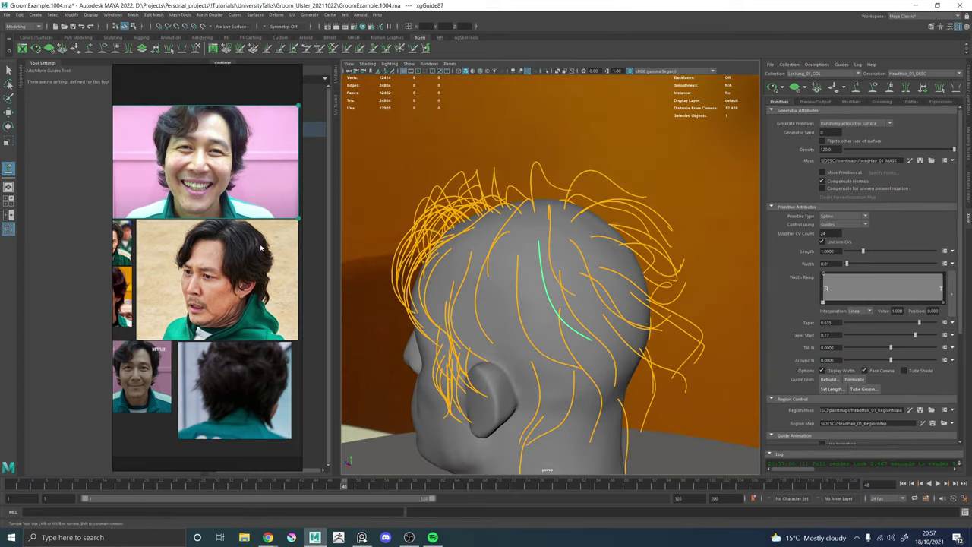
Zoom out the reference board, then sculpt the new side guide with Lock Length on and brush sizes 100 and 172 to follow the head.
scroll(240, 265, down, 2)
middle_drag(180, 302, 219, 304)
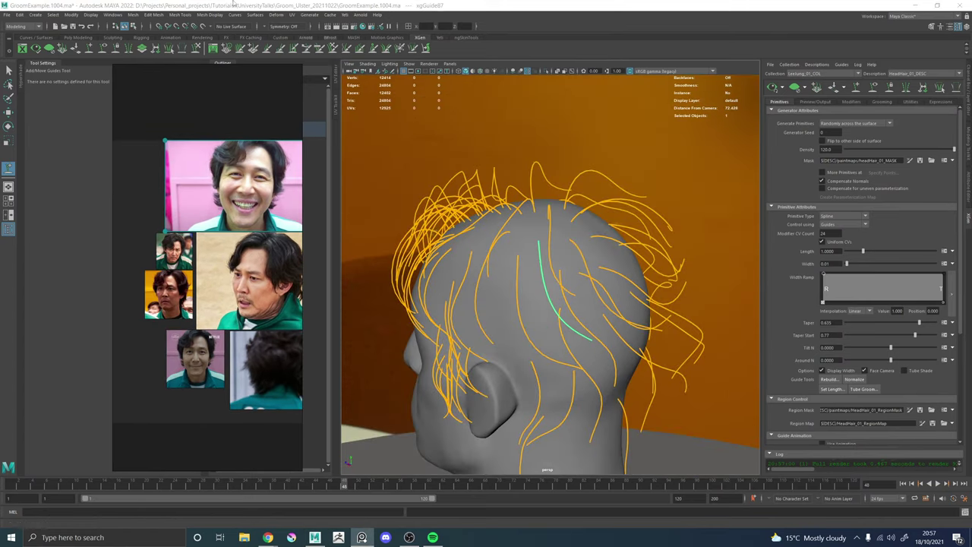
click(196, 48)
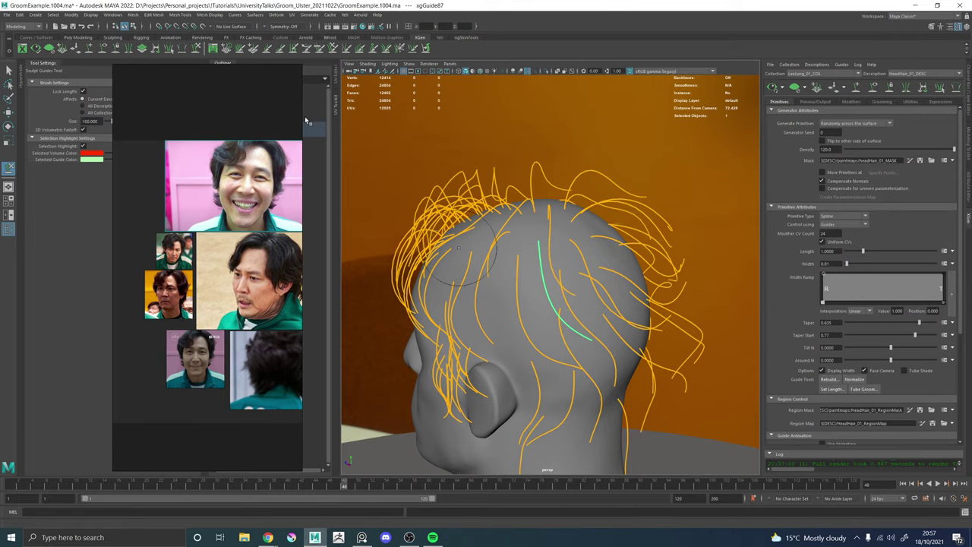
alt+drag(534, 286, 560, 291)
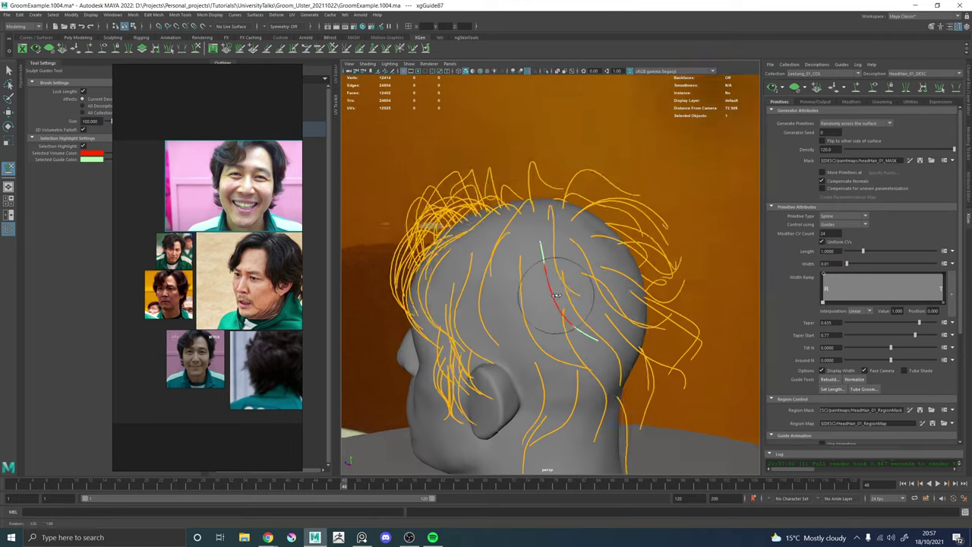
alt+middle_drag(560, 291, 514, 247)
alt+right_drag(514, 248, 530, 248)
alt+drag(529, 247, 499, 273)
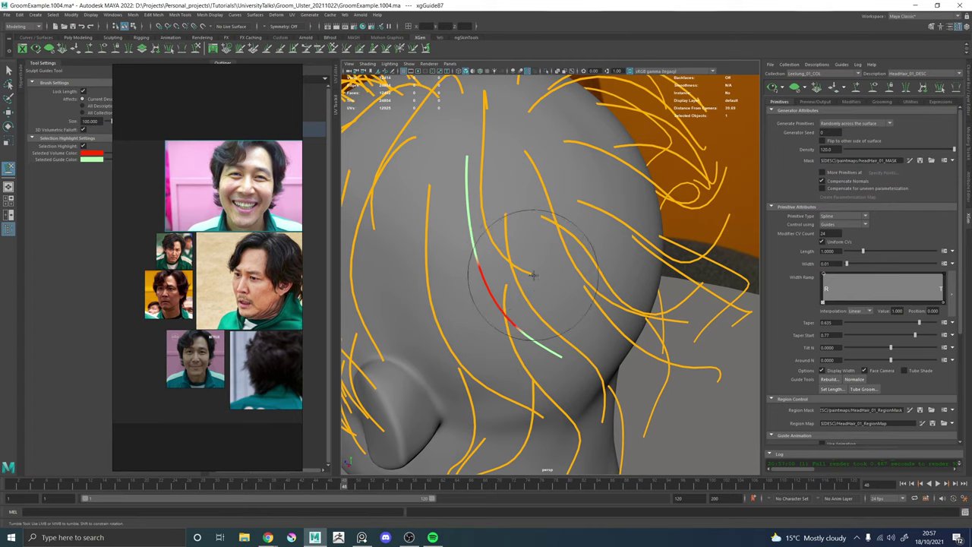
scroll(501, 274, down, 6)
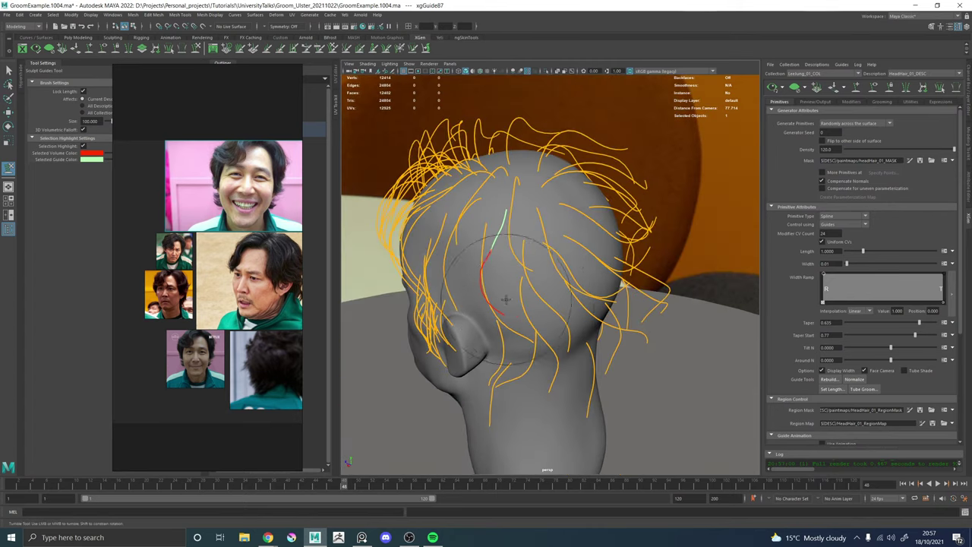
mouse_move(536, 288)
alt+mouse_down()
mouse_move(617, 259)
mouse_move(649, 285)
mouse_move(555, 343)
mouse_move(535, 306)
mouse_move(471, 273)
alt+mouse_up()
Recentre the references, select the neighbouring guide above the ear and sculpt it with brush sizes 172 and 125, sweeping its tip backward.
key(w)
middle_drag(278, 297, 226, 297)
mouse_move(604, 278)
alt+mouse_down()
mouse_move(565, 313)
mouse_move(454, 338)
mouse_move(449, 372)
mouse_move(440, 319)
mouse_move(498, 304)
mouse_move(542, 315)
alt+mouse_up()
key(y)
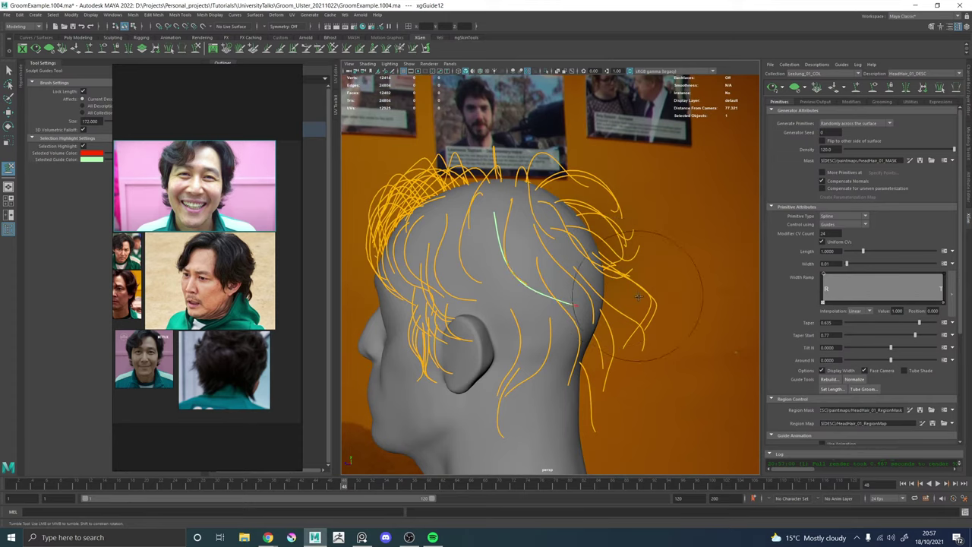
mouse_move(536, 319)
alt+mouse_down()
mouse_move(562, 296)
mouse_move(482, 270)
alt+mouse_up()
alt+drag(490, 316, 548, 210)
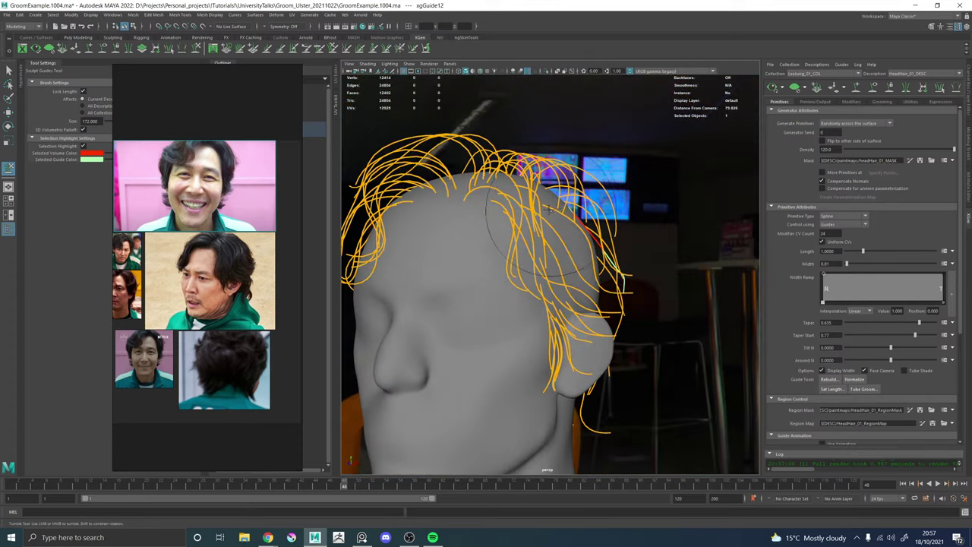
alt+drag(575, 257, 463, 279)
mouse_move(463, 280)
alt+right_down()
mouse_move(521, 299)
mouse_move(433, 285)
alt+right_up()
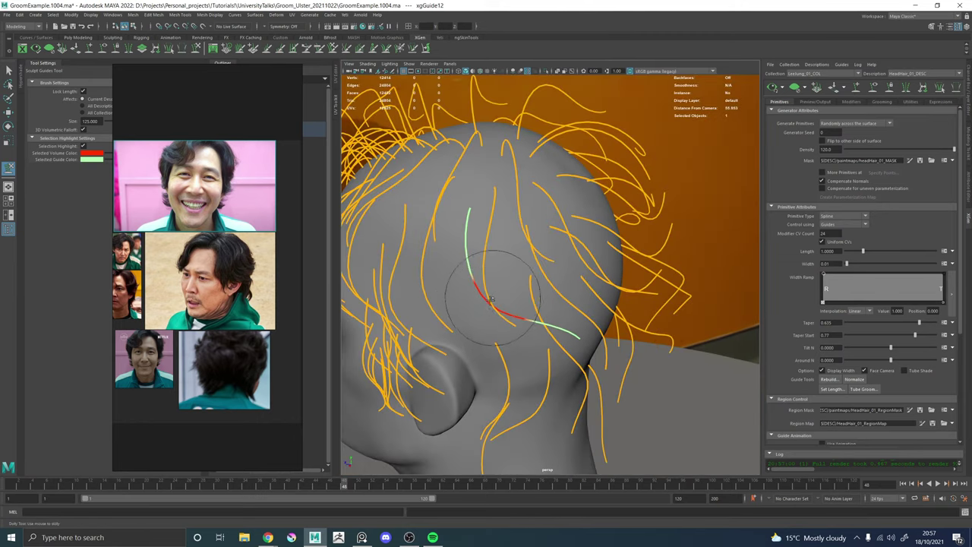
mouse_move(507, 312)
alt+mouse_down()
mouse_move(463, 302)
mouse_move(515, 300)
alt+mouse_up()
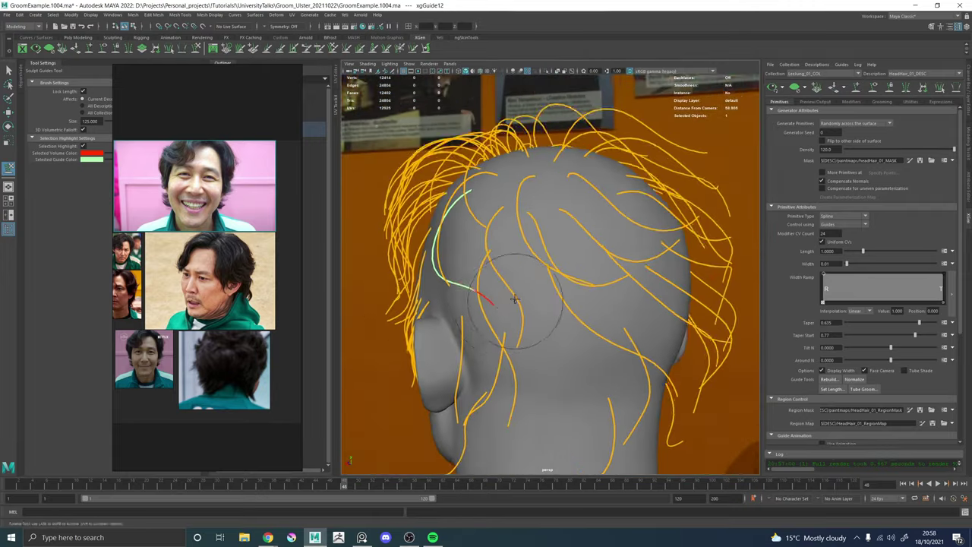
Add a guide at the nape behind the ear and sculpt it with Lock Length on and brush size 125 to hug the neck.
alt+right_drag(515, 300, 517, 323)
alt+drag(516, 324, 517, 289)
click(855, 87)
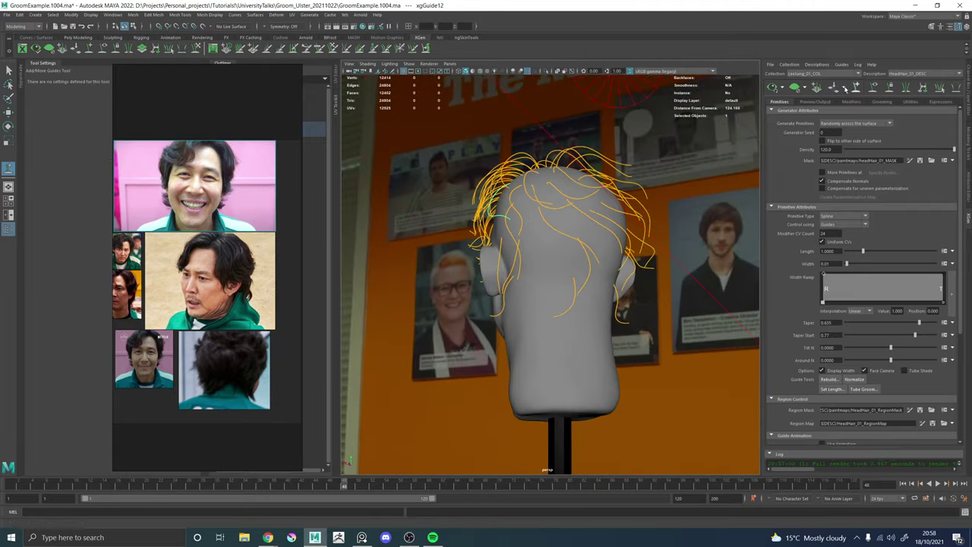
alt+right_drag(512, 263, 571, 304)
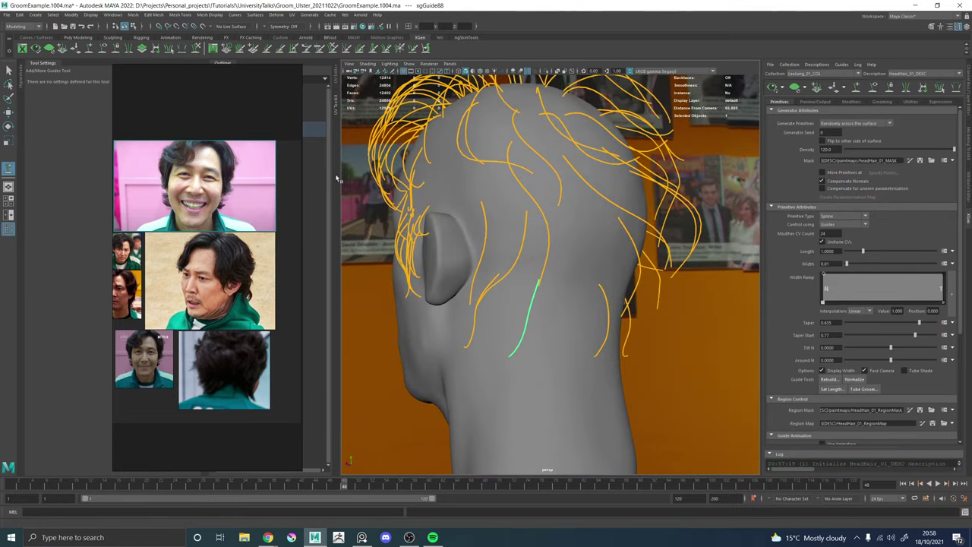
click(183, 48)
mouse_move(488, 235)
alt+mouse_down()
mouse_move(529, 275)
mouse_move(535, 302)
mouse_move(541, 277)
mouse_move(519, 223)
alt+mouse_up()
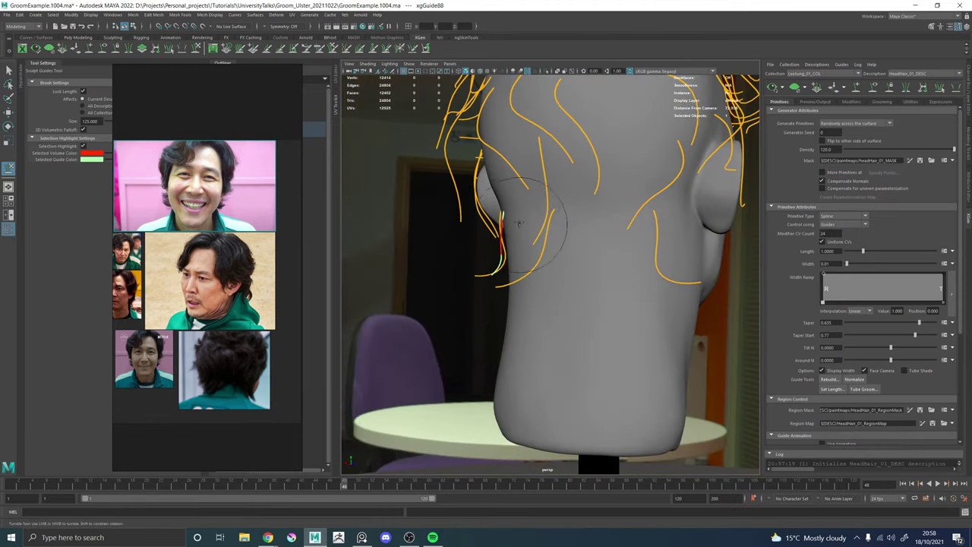
Add another guide at the nape closer to the back centre and sculpt its tip toward the ear side.
click(89, 48)
alt+drag(451, 234, 577, 231)
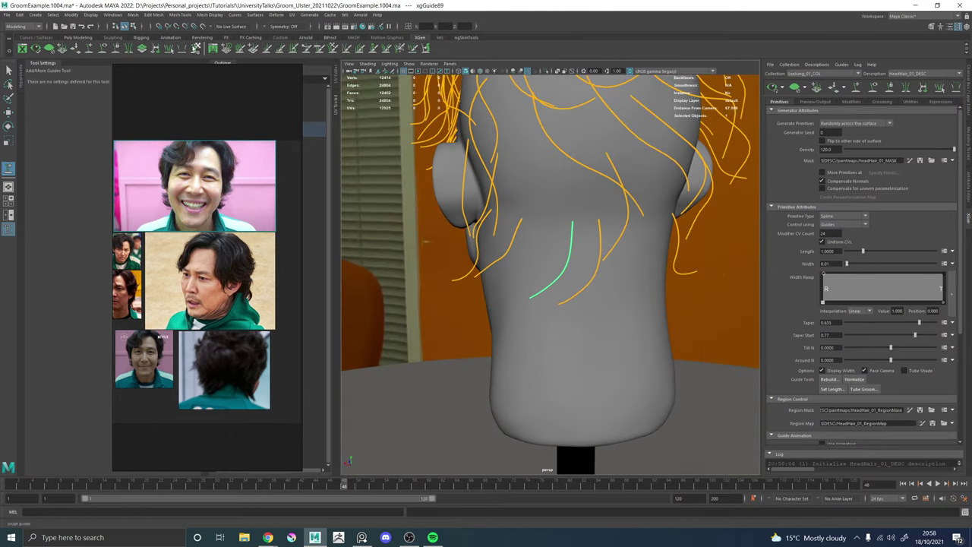
click(196, 48)
alt+drag(532, 289, 569, 299)
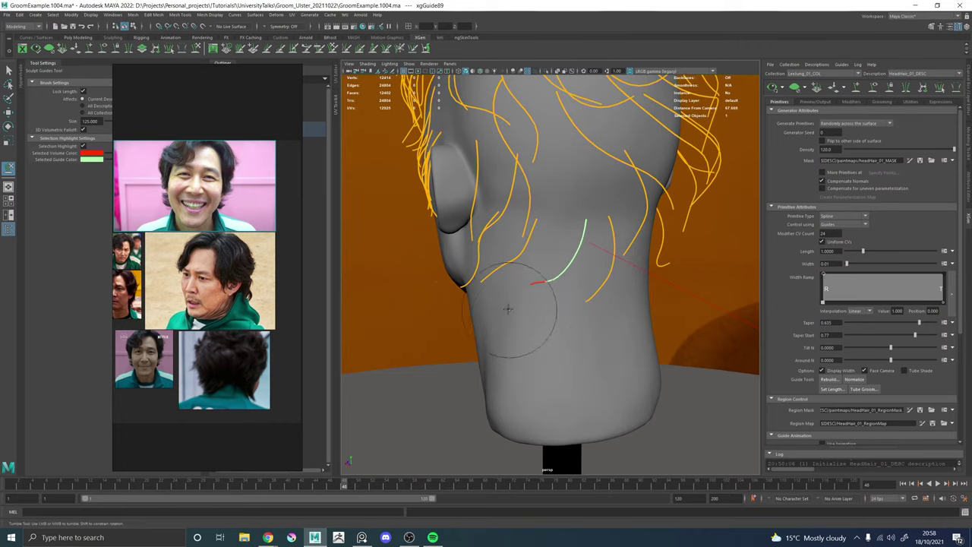
mouse_move(529, 334)
alt+mouse_down()
mouse_move(487, 232)
mouse_move(575, 206)
mouse_move(568, 221)
mouse_move(578, 201)
alt+mouse_up()
Add a guide on the lower back of the head above the nape guides and sculpt it to follow the neck.
click(856, 88)
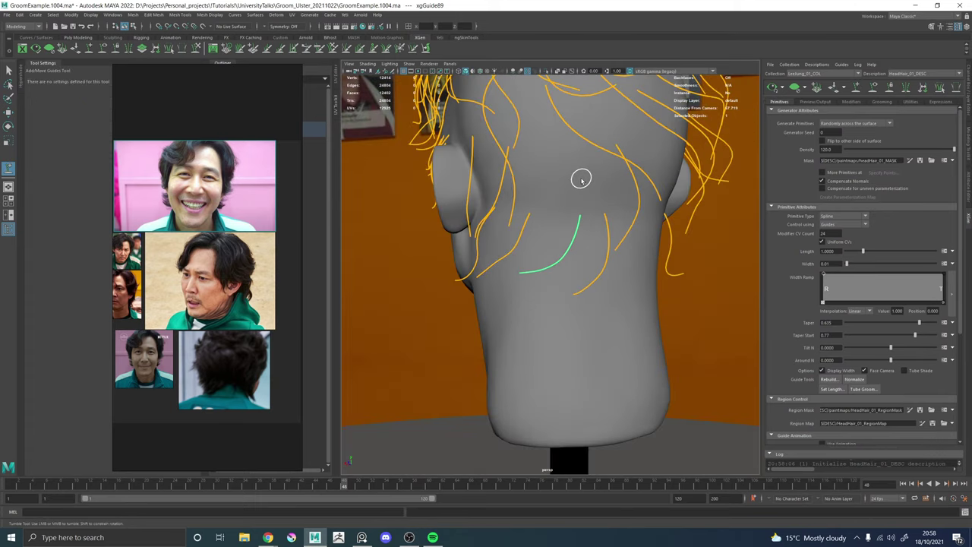
click(197, 48)
mouse_move(581, 263)
alt+mouse_down()
mouse_move(476, 243)
mouse_move(645, 283)
alt+mouse_up()
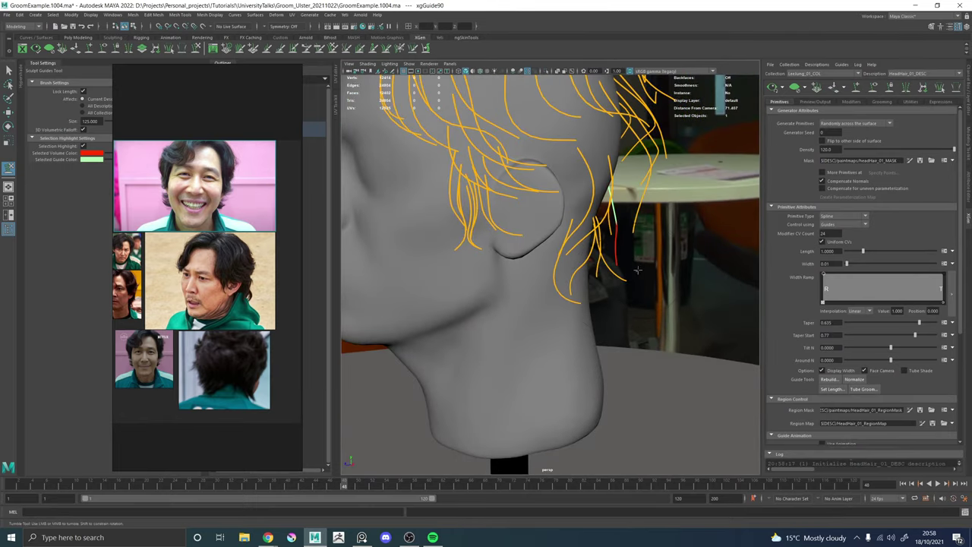
mouse_move(652, 276)
alt+mouse_down()
mouse_move(582, 256)
mouse_move(551, 264)
mouse_move(569, 256)
mouse_move(517, 282)
mouse_move(472, 280)
mouse_move(536, 281)
mouse_move(553, 256)
mouse_move(565, 272)
alt+mouse_up()
Add one more guide on the lower back of the head behind the ear and sculpt it down along the neighbouring nape guides.
click(856, 89)
mouse_move(473, 245)
alt+mouse_down()
mouse_move(498, 268)
mouse_move(502, 242)
alt+mouse_up()
alt+drag(537, 213, 432, 254)
click(226, 49)
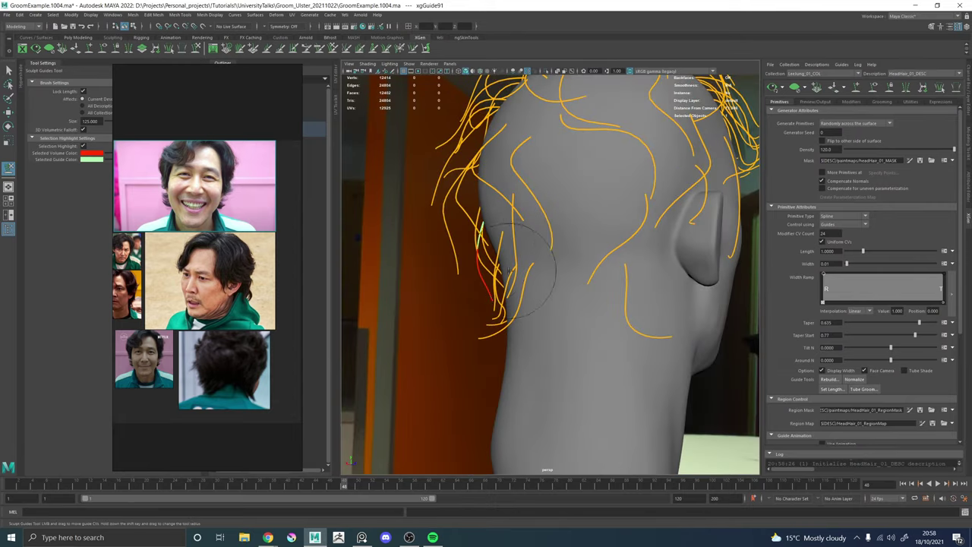
mouse_move(516, 311)
alt+mouse_down()
mouse_move(577, 315)
mouse_move(493, 335)
mouse_move(574, 347)
mouse_move(619, 327)
mouse_move(650, 328)
mouse_move(564, 322)
mouse_move(577, 320)
mouse_move(539, 304)
alt+mouse_up()
alt+middle_drag(539, 304, 537, 370)
Add a guide directly above the ear and sculpt it out of the ear so that it curves behind it.
click(848, 89)
alt+drag(590, 180, 485, 242)
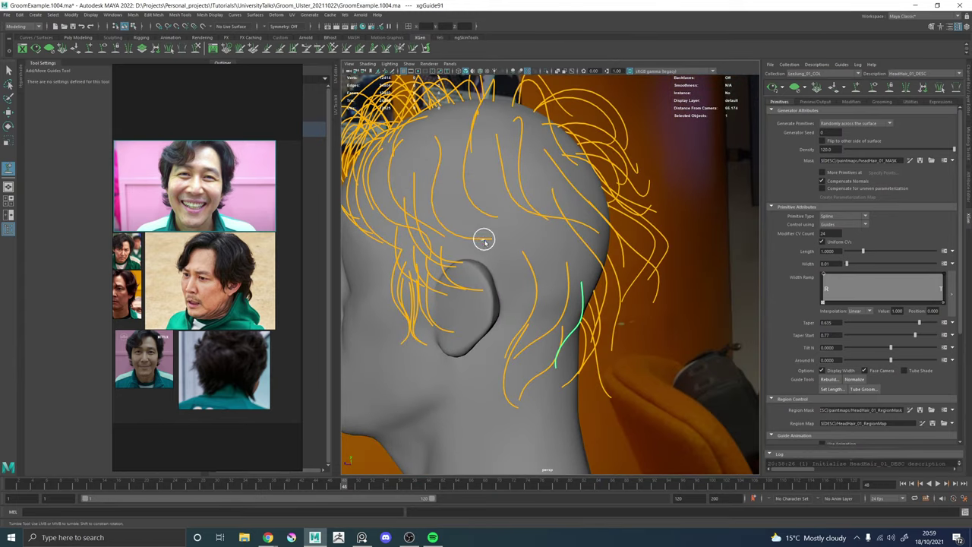
alt+drag(491, 281, 367, 208)
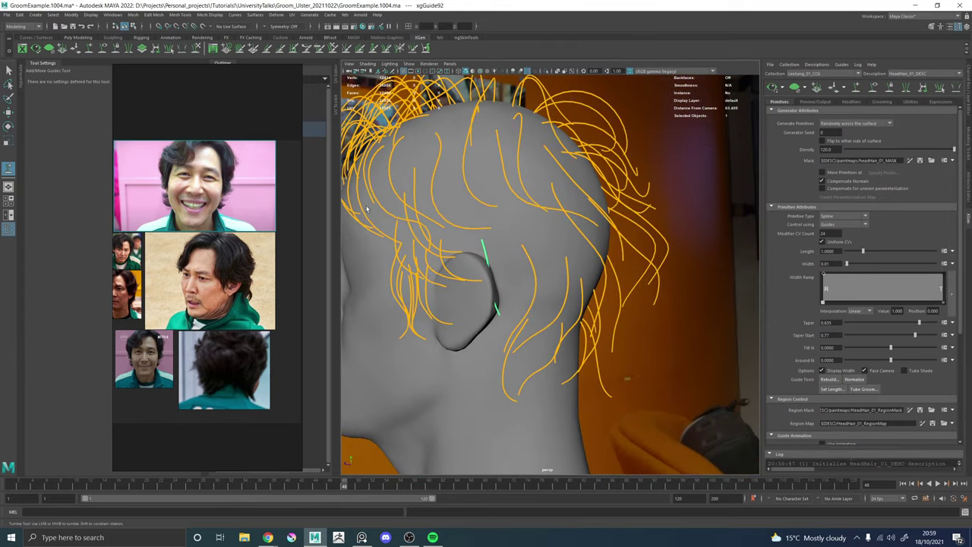
click(183, 48)
alt+drag(548, 268, 566, 265)
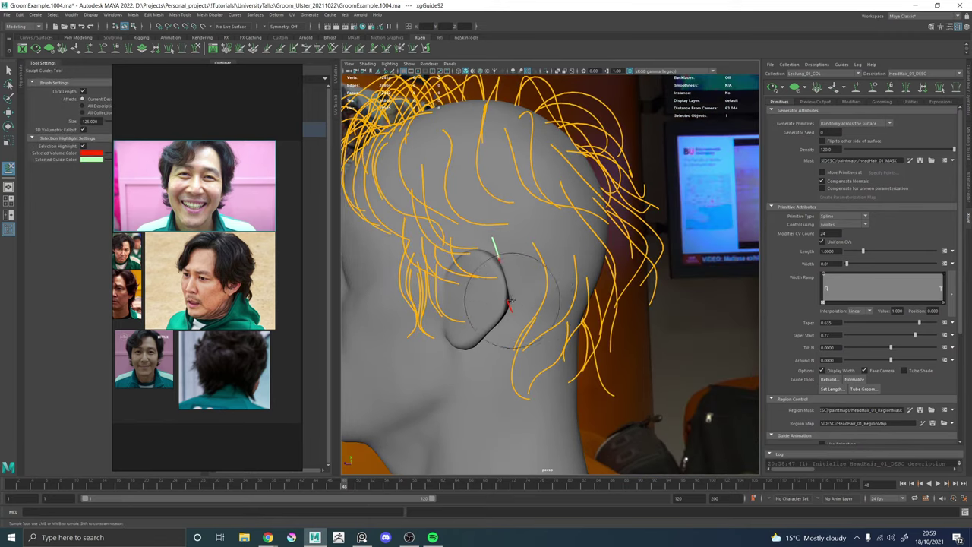
alt+drag(534, 306, 500, 310)
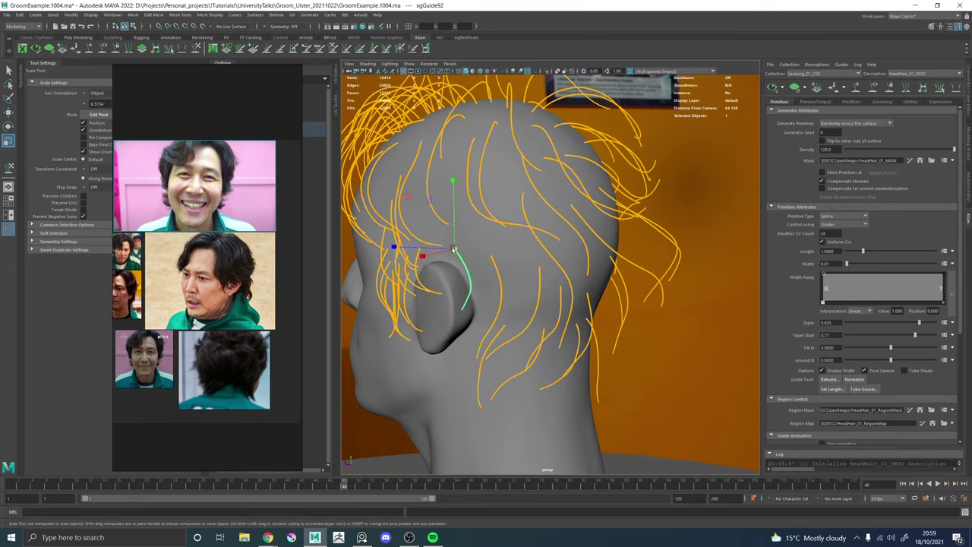
Scale up the guide above the ear, then sculpt it backward around the ear, shaping it from the side and back.
drag(453, 249, 469, 249)
key(y)
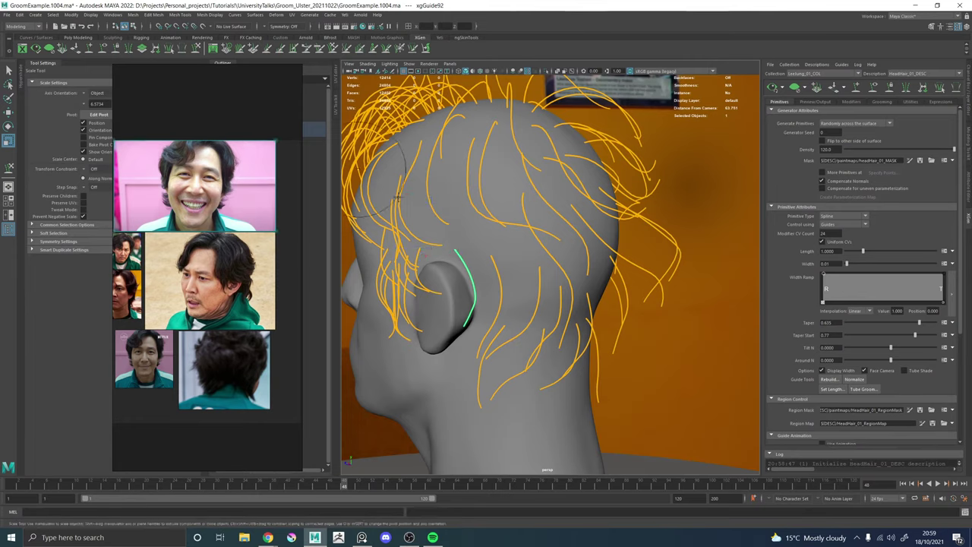
alt+drag(397, 199, 494, 250)
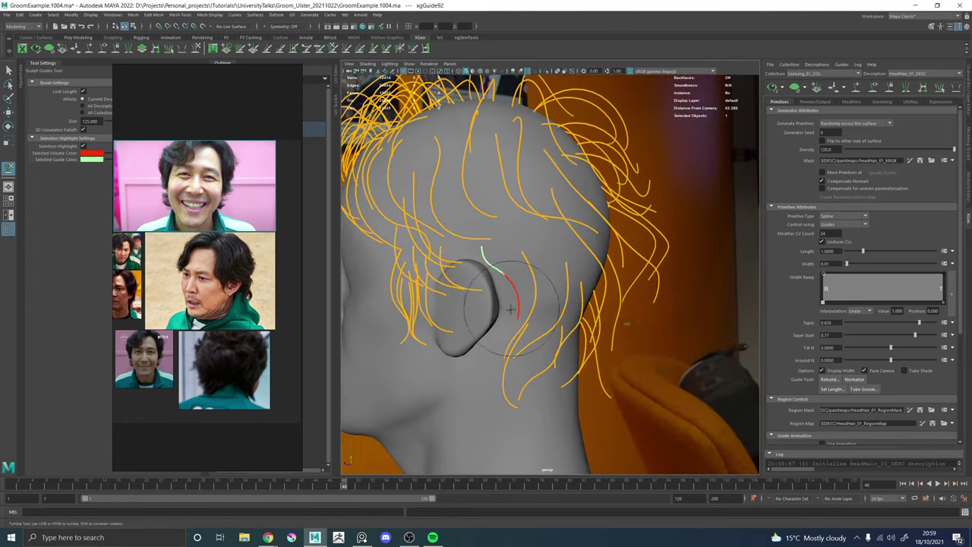
alt+drag(511, 309, 422, 316)
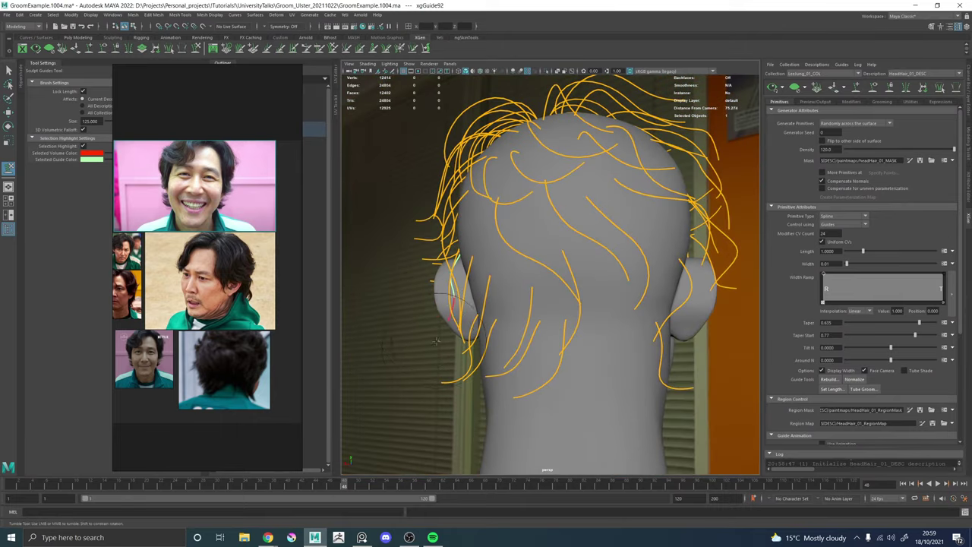
alt+drag(469, 304, 493, 318)
alt+middle_drag(492, 319, 517, 313)
Add a guide on the side of the head higher above the ear and sculpt its lower half toward the back.
click(833, 87)
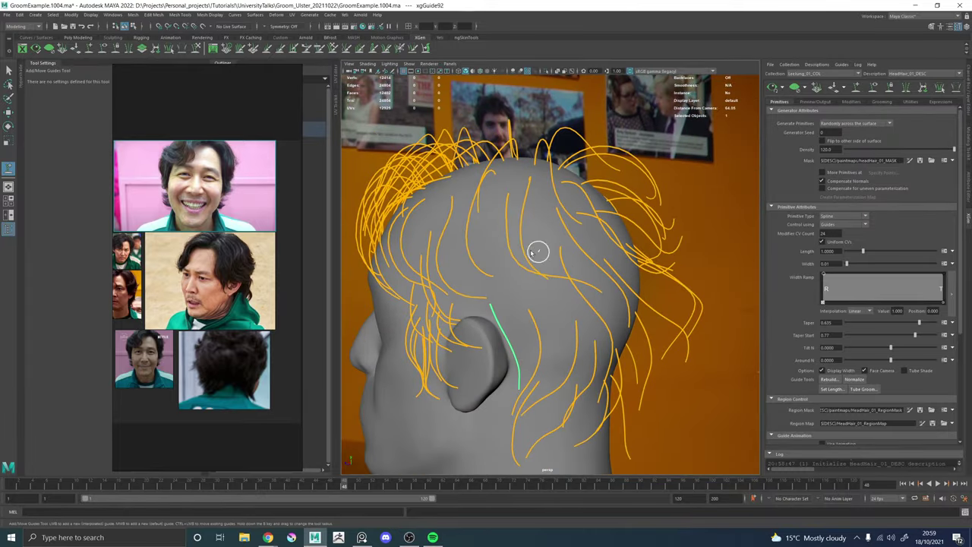
click(496, 255)
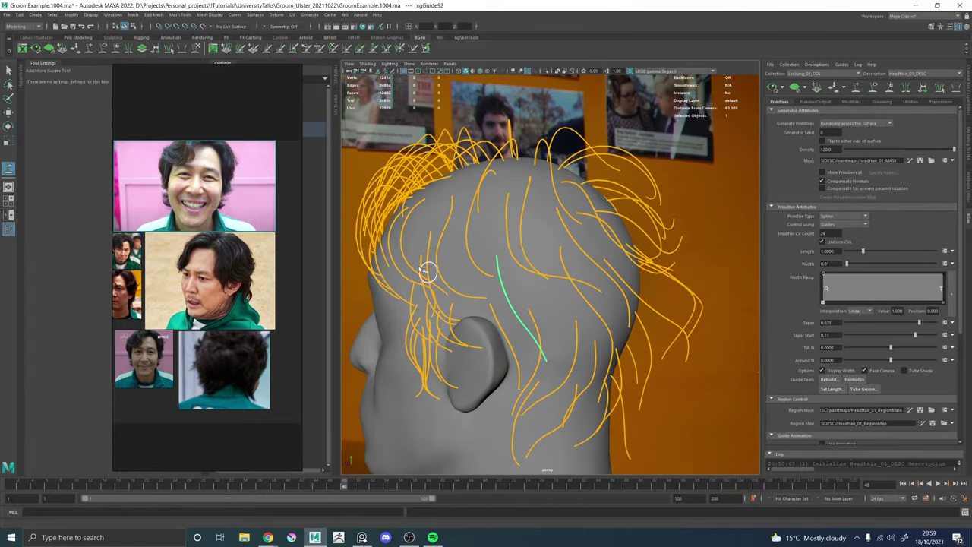
click(196, 48)
alt+drag(493, 250, 522, 268)
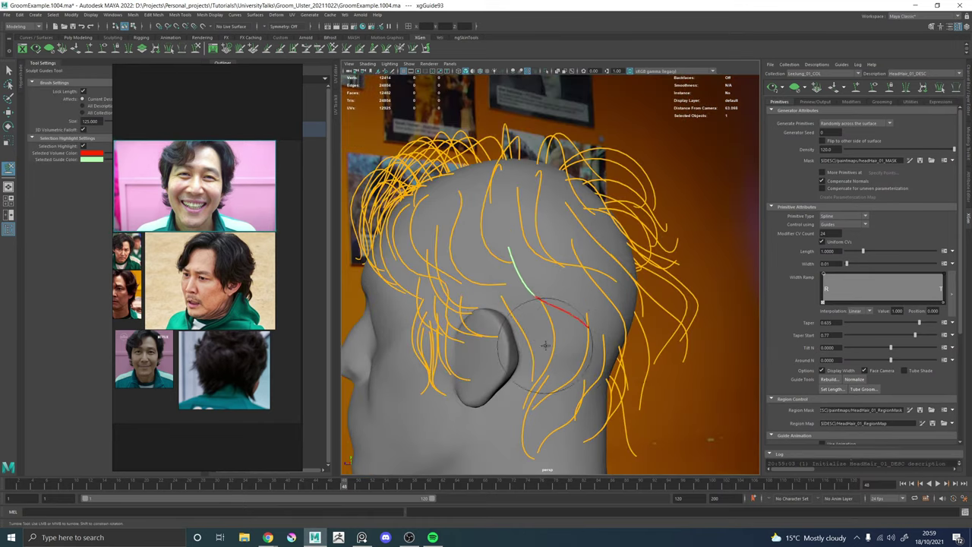
alt+drag(612, 363, 543, 301)
Lengthen the new side guide with the Scale tool, then sculpt its root and tip to follow the head's contour.
key(r)
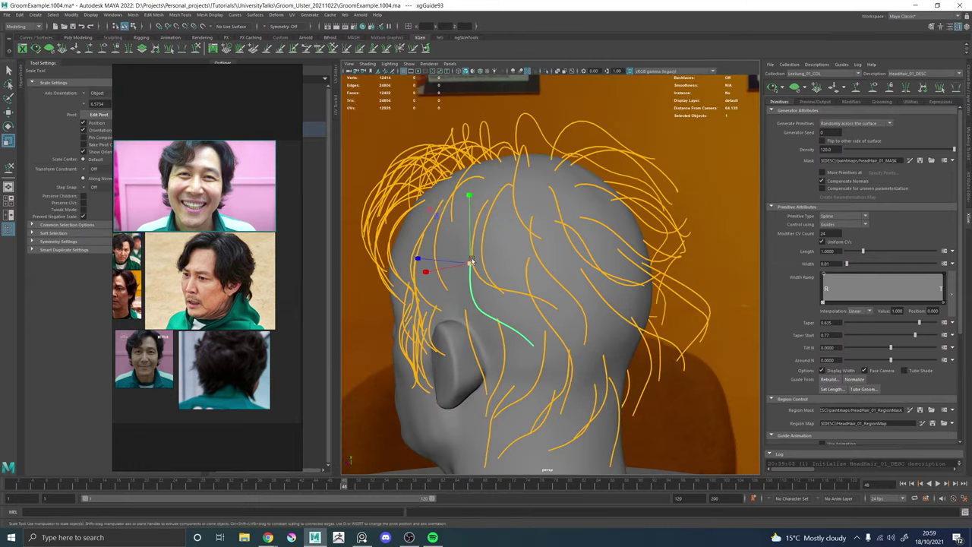
drag(471, 262, 487, 264)
click(201, 50)
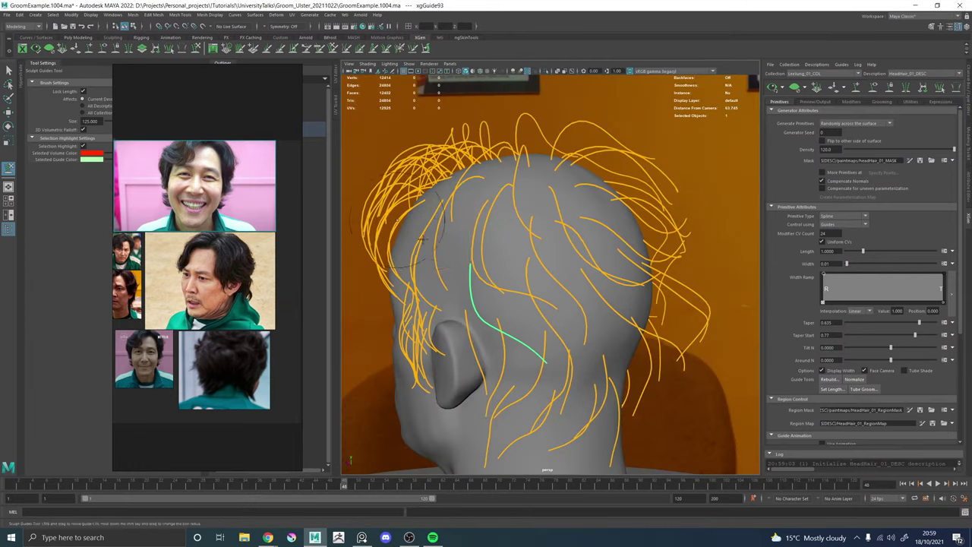
mouse_move(540, 298)
alt+mouse_down()
mouse_move(459, 304)
mouse_move(440, 366)
mouse_move(474, 376)
mouse_move(555, 359)
mouse_move(514, 326)
mouse_move(444, 325)
alt+mouse_up()
alt+middle_drag(444, 325, 489, 334)
alt+right_drag(490, 334, 532, 334)
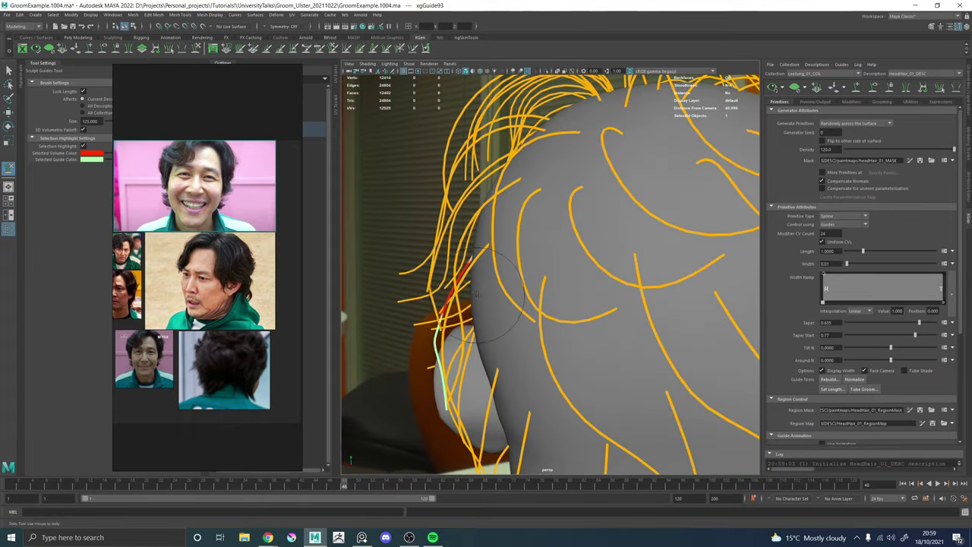
alt+drag(478, 322, 441, 347)
alt+middle_drag(440, 347, 458, 302)
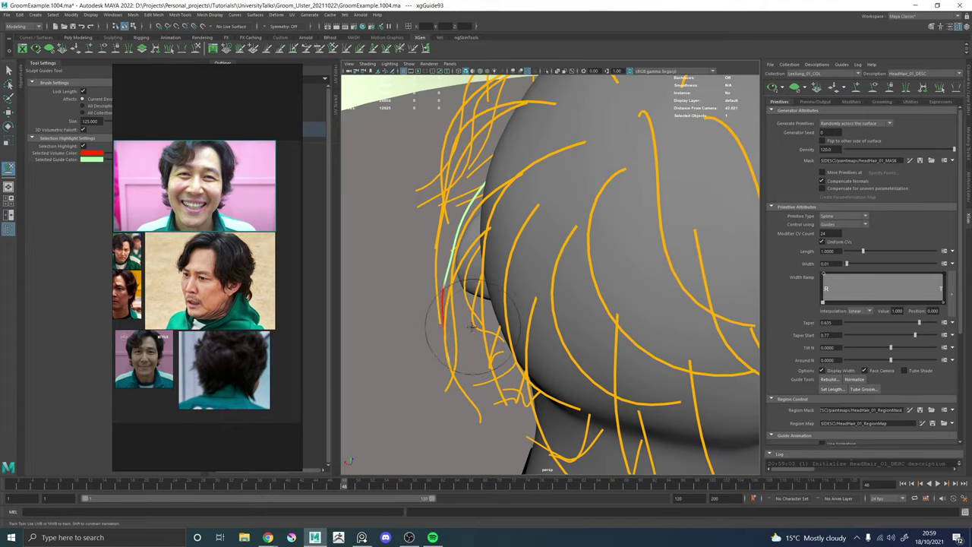
alt+drag(454, 370, 548, 331)
Refine the middle and tip of the long side guide into a smooth S-curve sweeping backward over the area behind the ear.
alt+right_drag(553, 314, 484, 276)
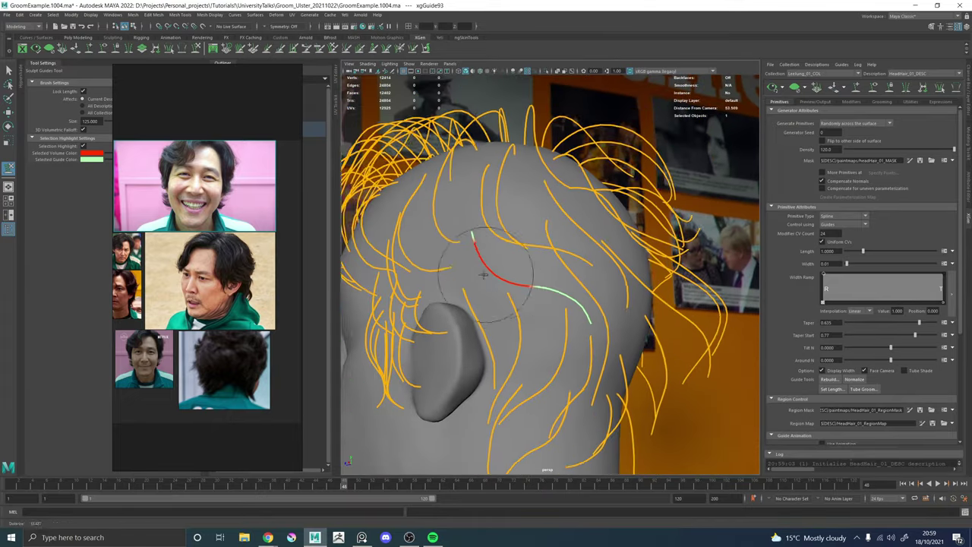
alt+middle_drag(494, 280, 501, 306)
alt+drag(501, 306, 511, 301)
alt+right_drag(511, 301, 474, 282)
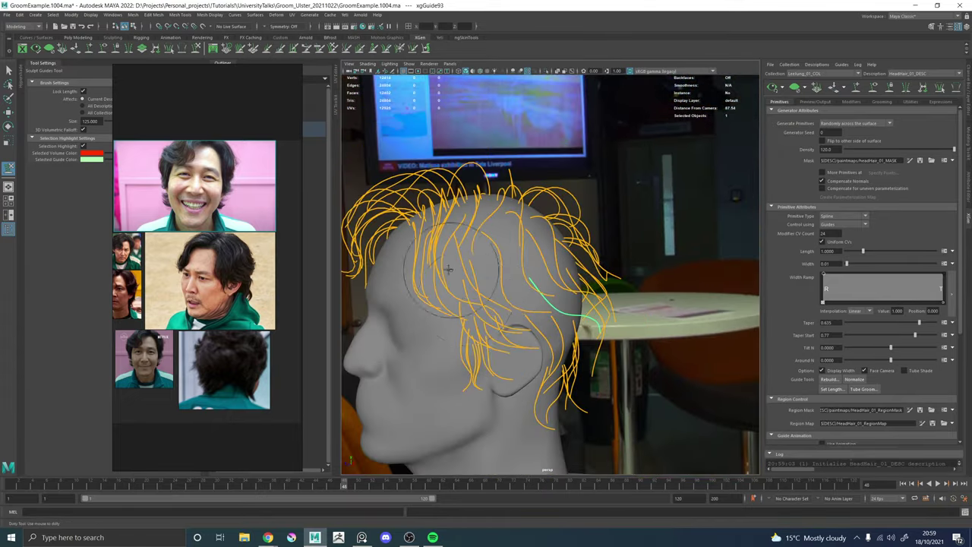
alt+drag(474, 283, 441, 299)
alt+right_drag(446, 301, 515, 325)
alt+middle_drag(483, 311, 528, 258)
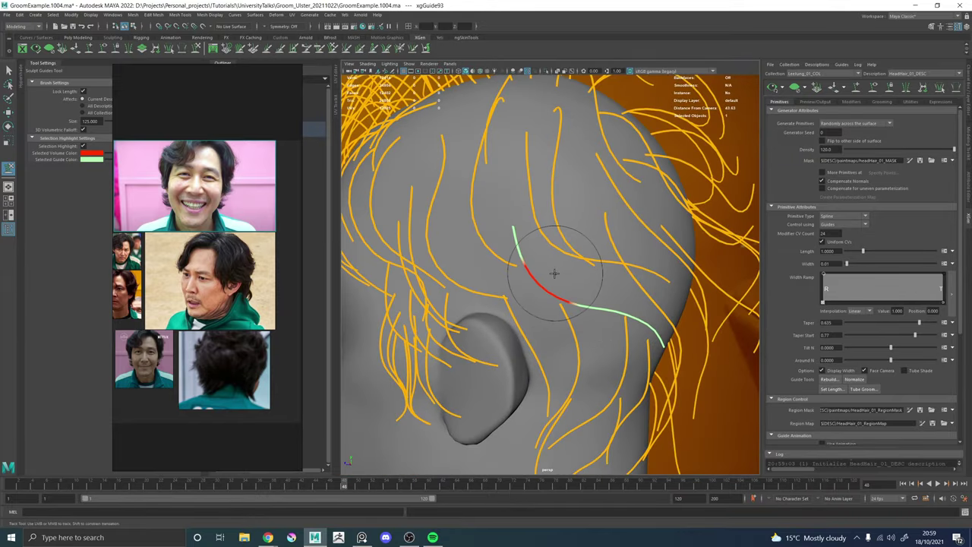
mouse_move(457, 268)
alt+mouse_down()
mouse_move(486, 243)
mouse_move(475, 265)
mouse_move(455, 265)
mouse_move(502, 296)
mouse_move(509, 262)
mouse_move(647, 174)
mouse_move(536, 230)
mouse_move(570, 243)
mouse_move(615, 235)
mouse_move(605, 251)
alt+mouse_up()
Deselect the guides, add a guide in the gap on the side of the head above the ear, and activate Sculpt Guides.
key(w)
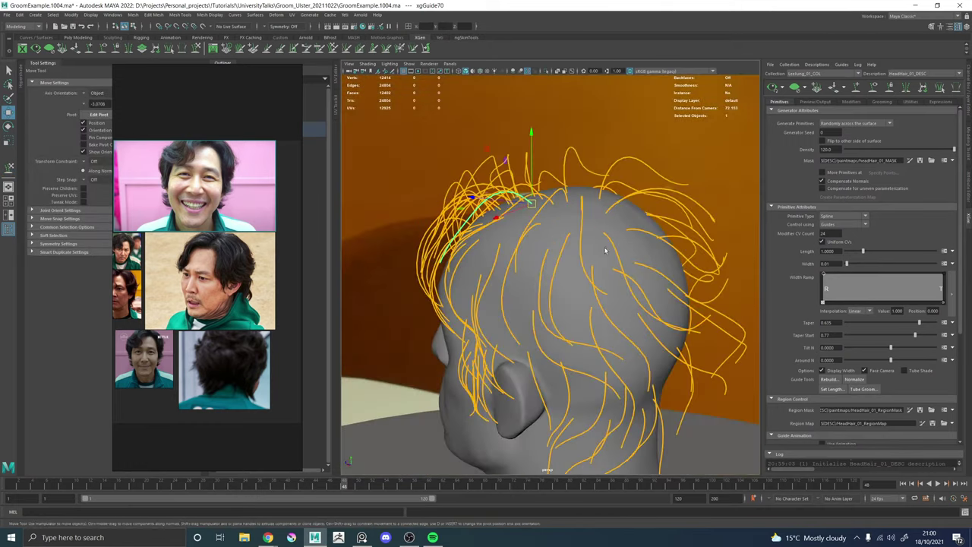
click(589, 268)
alt+drag(510, 274, 521, 249)
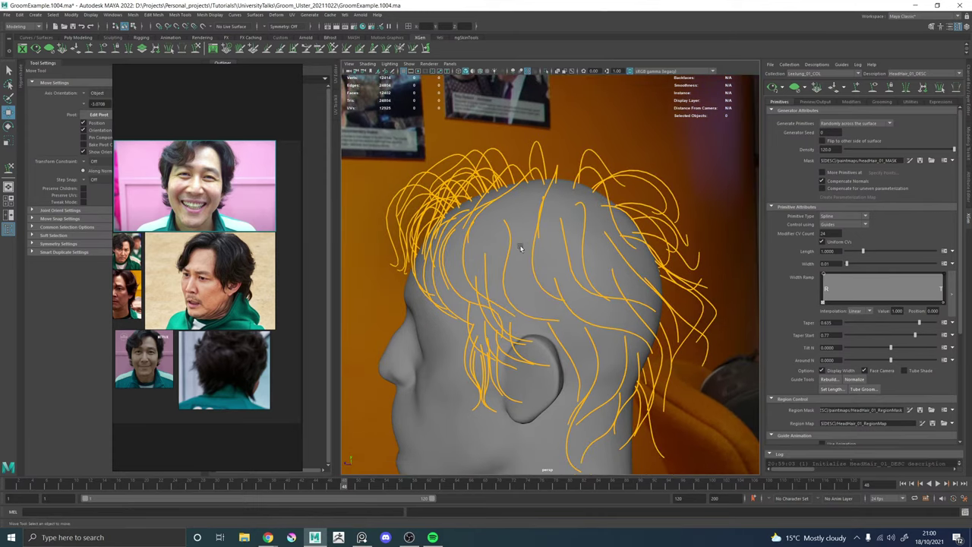
click(855, 88)
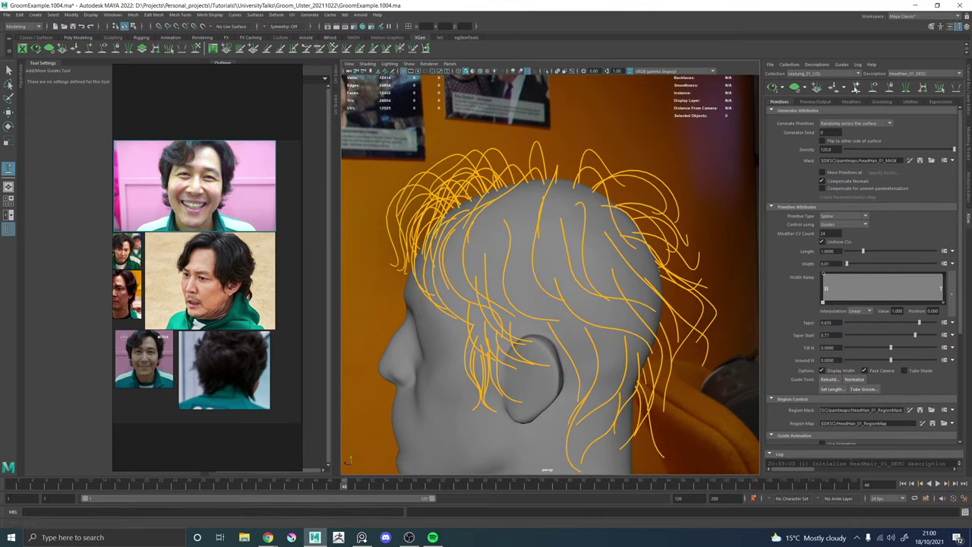
click(523, 260)
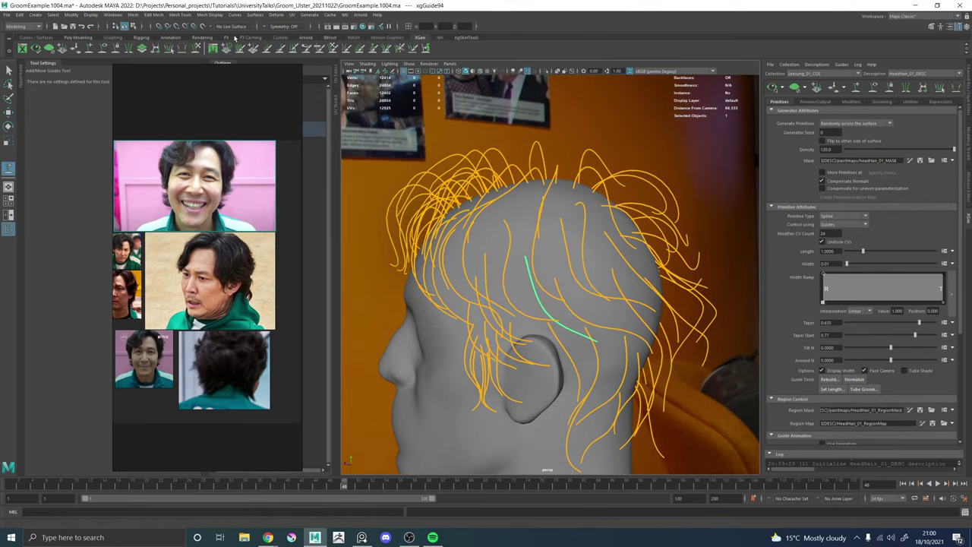
click(196, 48)
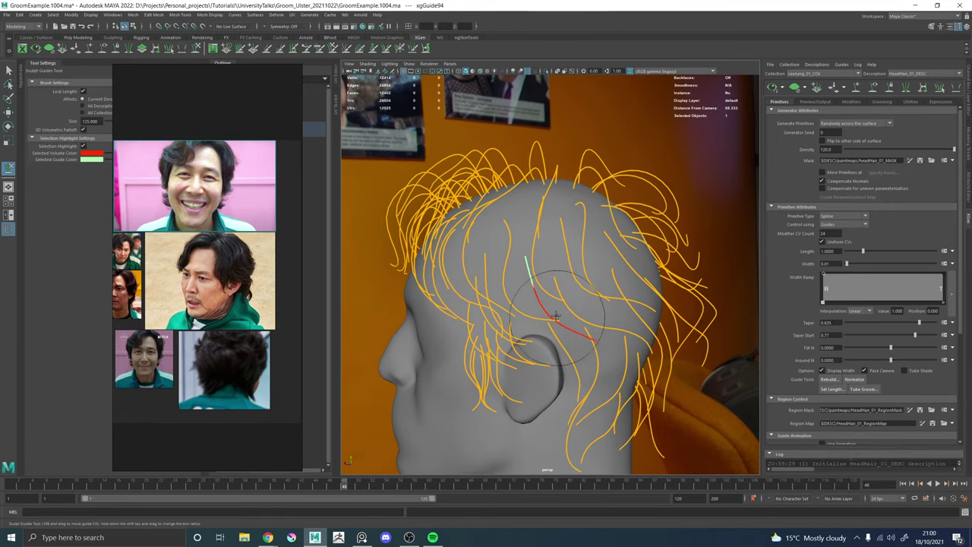
Sculpt the new guide above the ear with brush size 125 so it drops from the root and sweeps backward, matching the references.
alt+middle_drag(556, 316, 542, 243)
scroll(541, 242, up, 3)
alt+drag(534, 229, 538, 228)
alt+middle_drag(538, 228, 517, 287)
alt+drag(533, 280, 517, 267)
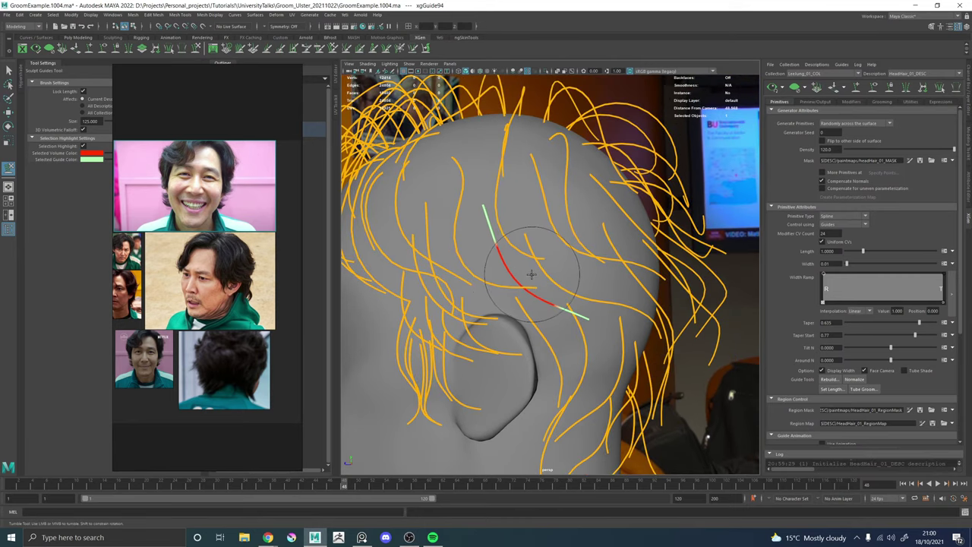
alt+drag(505, 253, 514, 270)
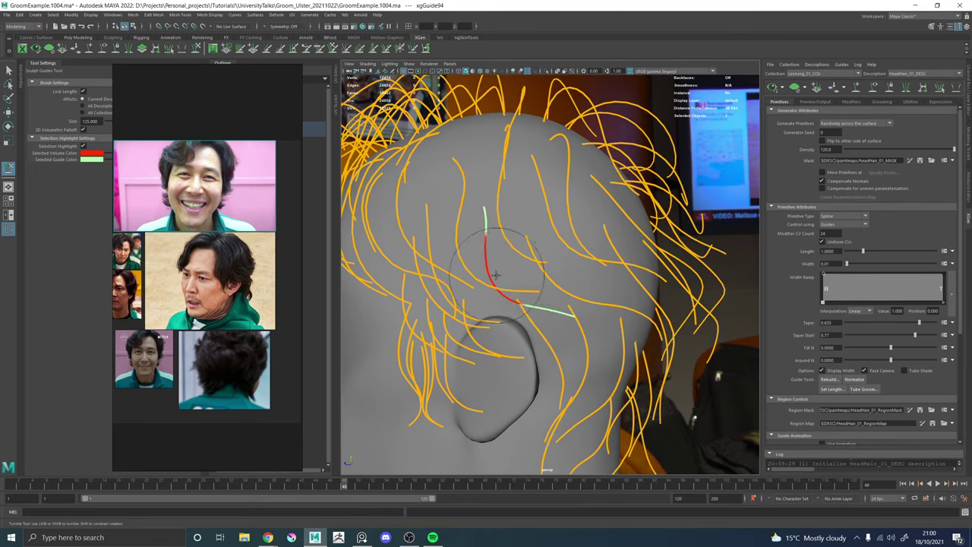
mouse_move(544, 291)
alt+mouse_down()
mouse_move(481, 281)
mouse_move(567, 256)
mouse_move(528, 261)
alt+mouse_up()
mouse_move(182, 304)
middle_down()
mouse_move(246, 295)
mouse_move(181, 300)
mouse_move(173, 316)
middle_up()
alt+drag(605, 259, 530, 294)
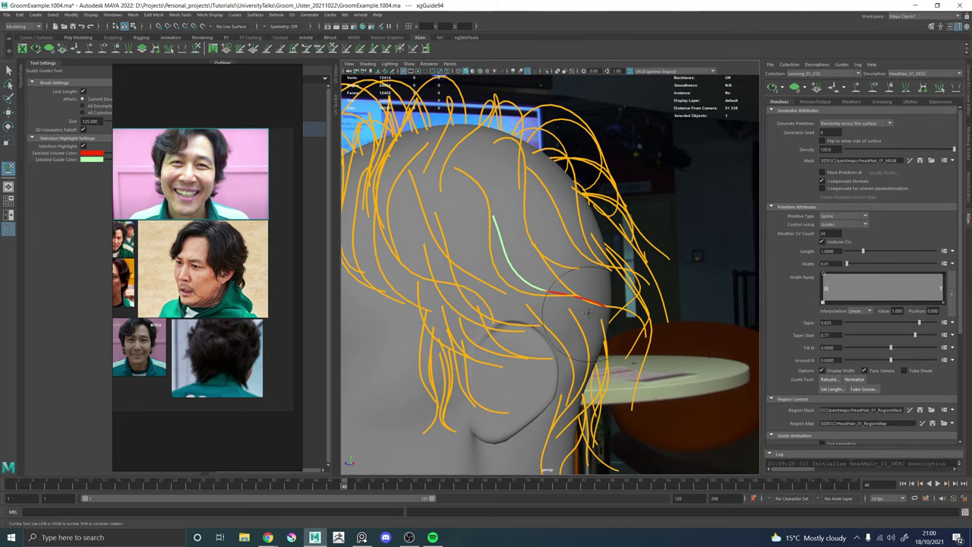
Finish shaping the new guide above the ear, then reselect the longer neighbouring guide that sweeps behind the ear.
mouse_move(586, 323)
alt+mouse_down()
mouse_move(487, 323)
mouse_move(558, 323)
mouse_move(547, 315)
mouse_move(506, 321)
mouse_move(559, 335)
mouse_move(598, 307)
mouse_move(604, 318)
mouse_move(592, 338)
mouse_move(533, 357)
mouse_move(527, 343)
mouse_move(565, 281)
mouse_move(554, 266)
mouse_move(531, 307)
mouse_move(548, 302)
alt+mouse_up()
key(w)
key(y)
key(w)
alt+middle_drag(510, 288, 485, 284)
alt+right_drag(486, 285, 649, 306)
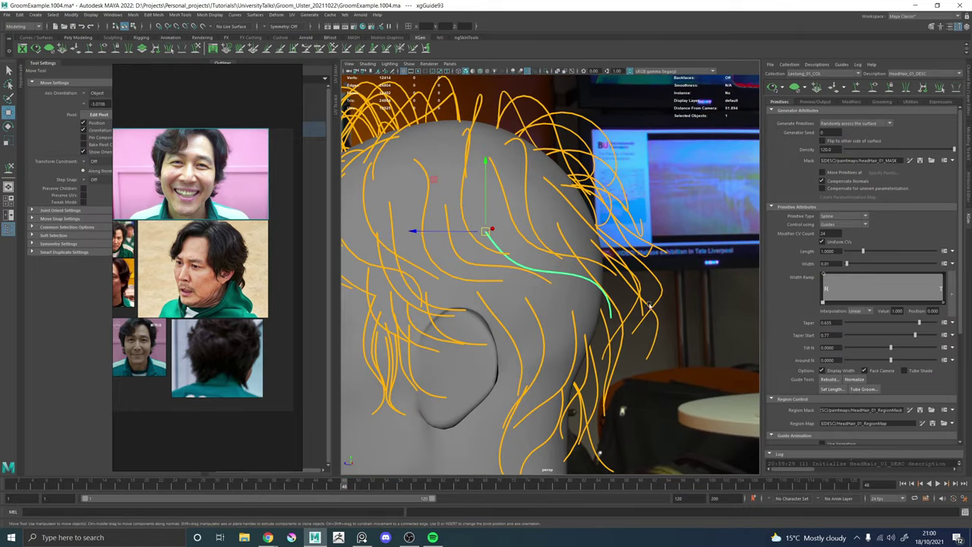
Add the neighbouring guide to the selection and sculpt the two guides together at brush size 125, checking their sweep around the head.
click(833, 88)
alt+drag(535, 255, 581, 287)
key(w)
shift+click(560, 312)
key(y)
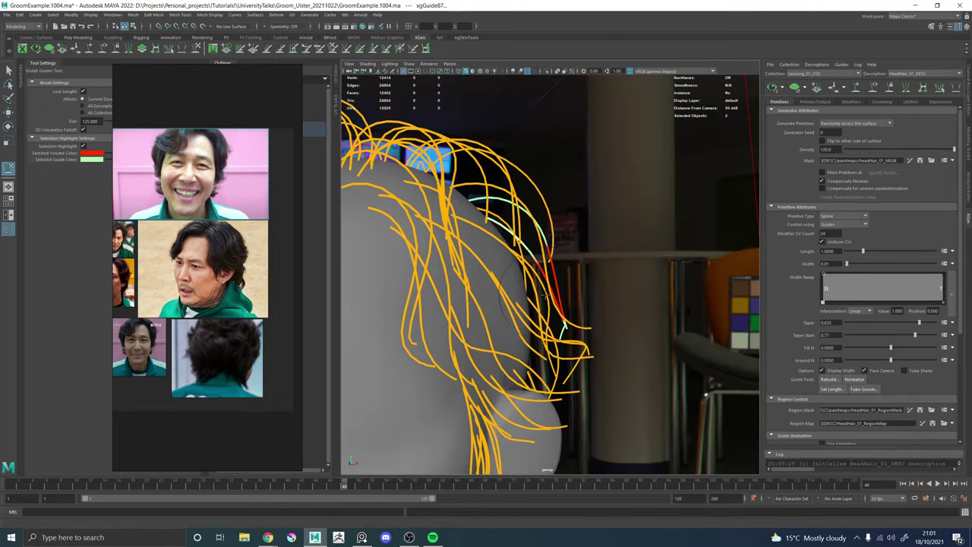
key(w)
alt+drag(534, 293, 527, 311)
alt+right_drag(597, 293, 560, 295)
alt+drag(607, 296, 575, 277)
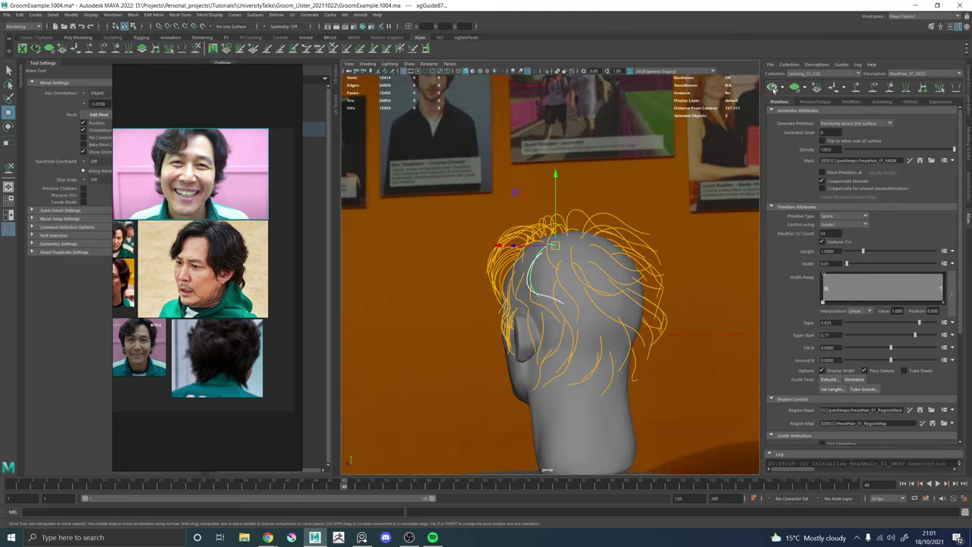
Update the XGen hair preview, hide the guides, and examine the hairstyle from the side, front and three-quarter view.
click(772, 88)
alt+drag(657, 202, 683, 192)
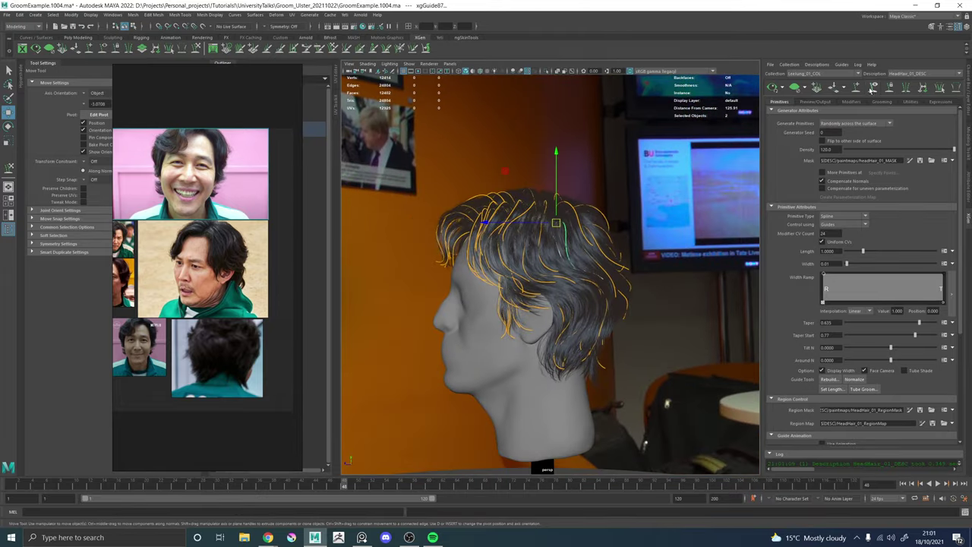
click(871, 90)
alt+drag(559, 241, 606, 241)
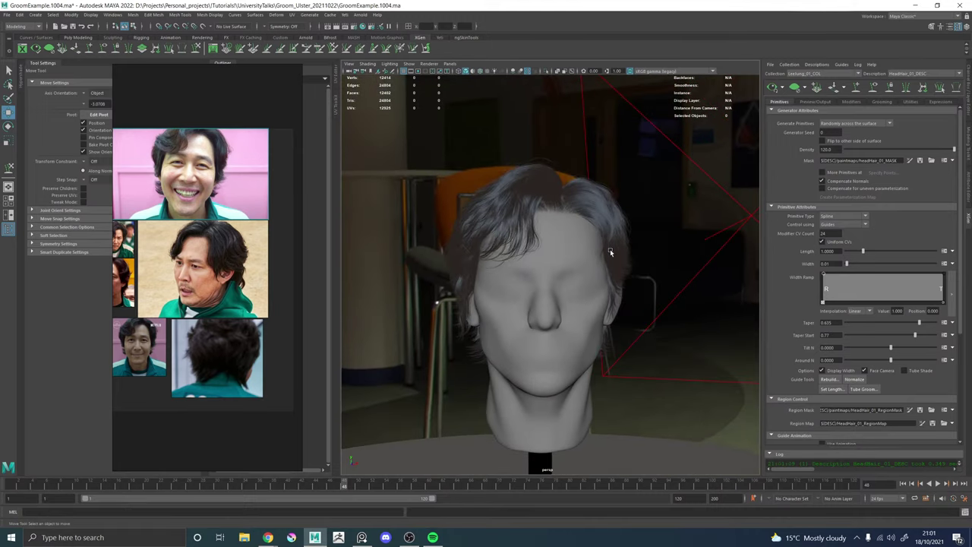
alt+drag(585, 253, 498, 261)
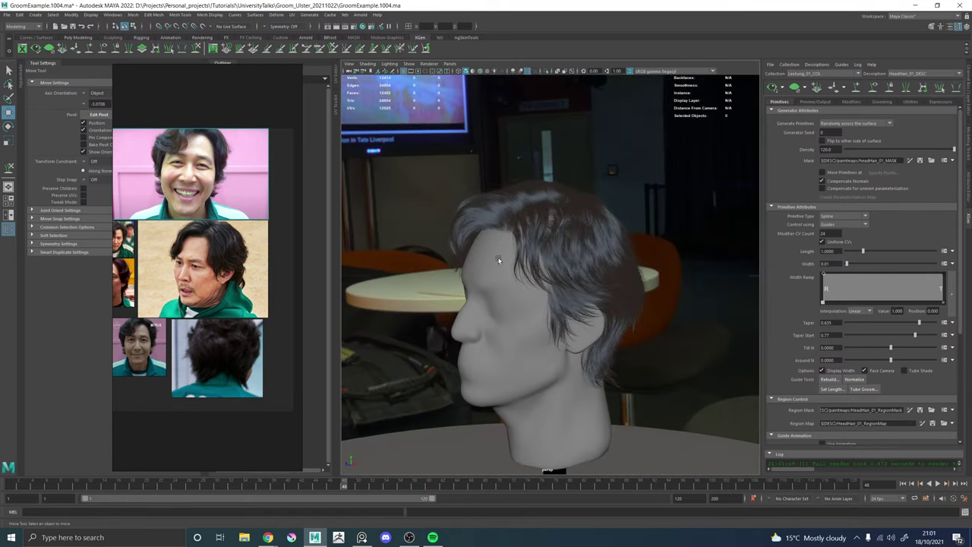
Move the reference board clear of the side panels, collapse Tool Settings and the Outliner, and show the Arnold RenderView beside the viewport.
right_drag(173, 166, 568, 166)
click(57, 63)
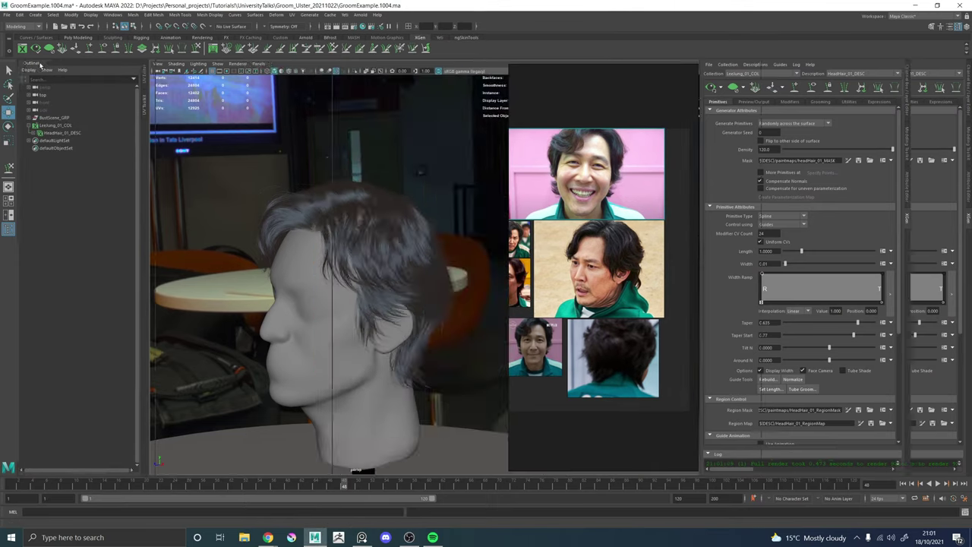
click(38, 67)
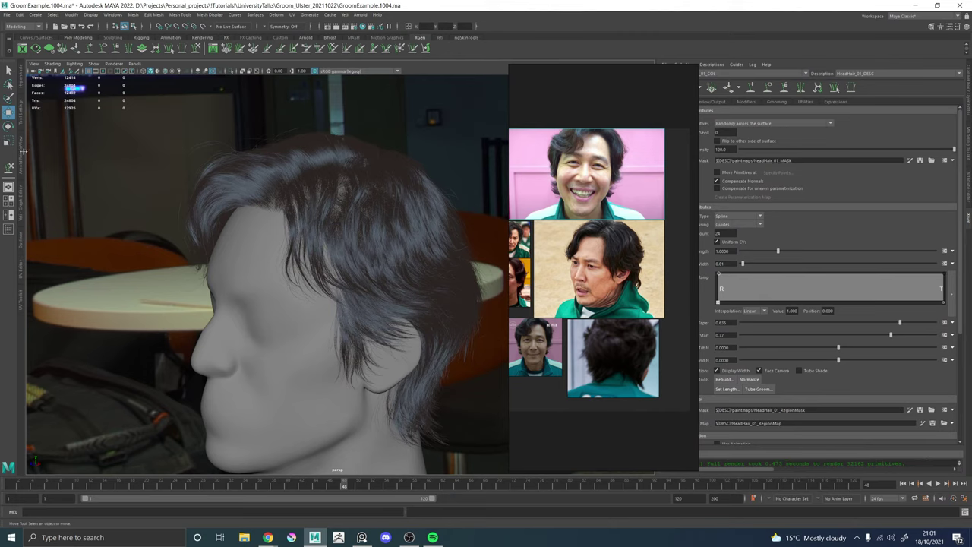
click(21, 154)
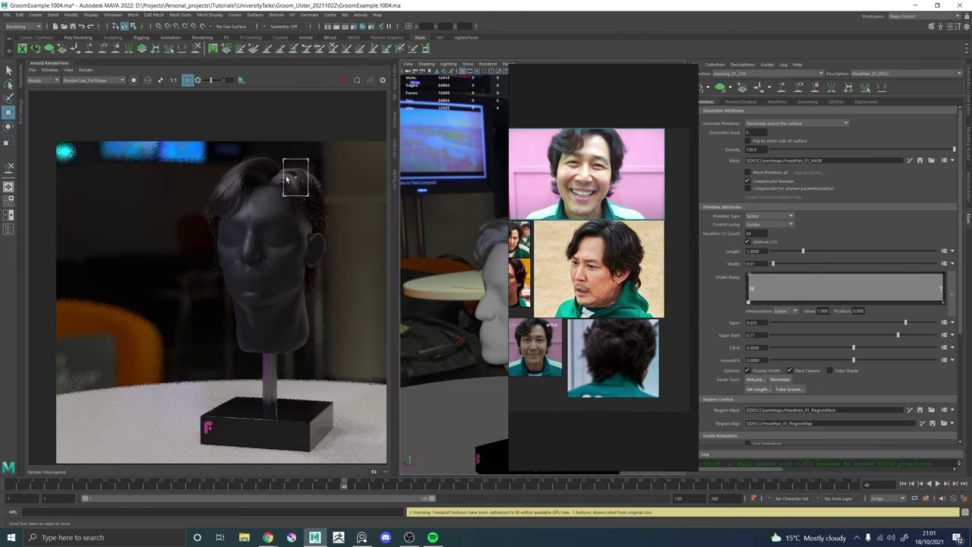
Set the Arnold RenderView camera to RenderCam_CloseShape and save the scene, placing the reference photos next to the render for comparison.
click(88, 82)
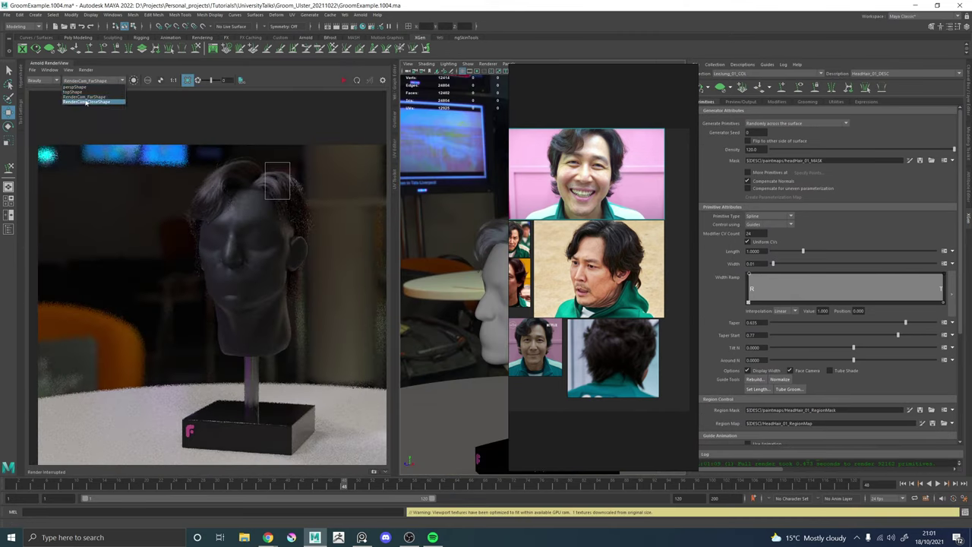
click(86, 101)
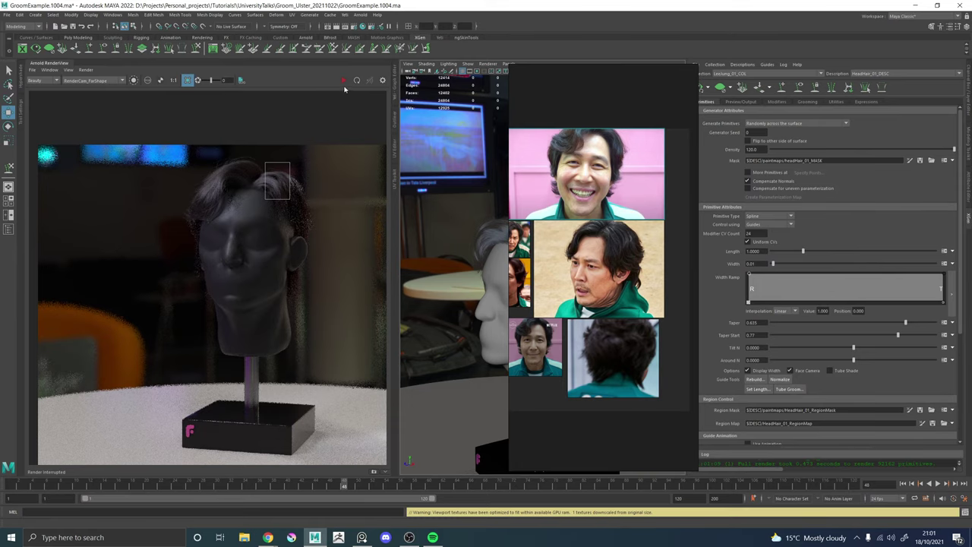
right_drag(578, 114, 971, 169)
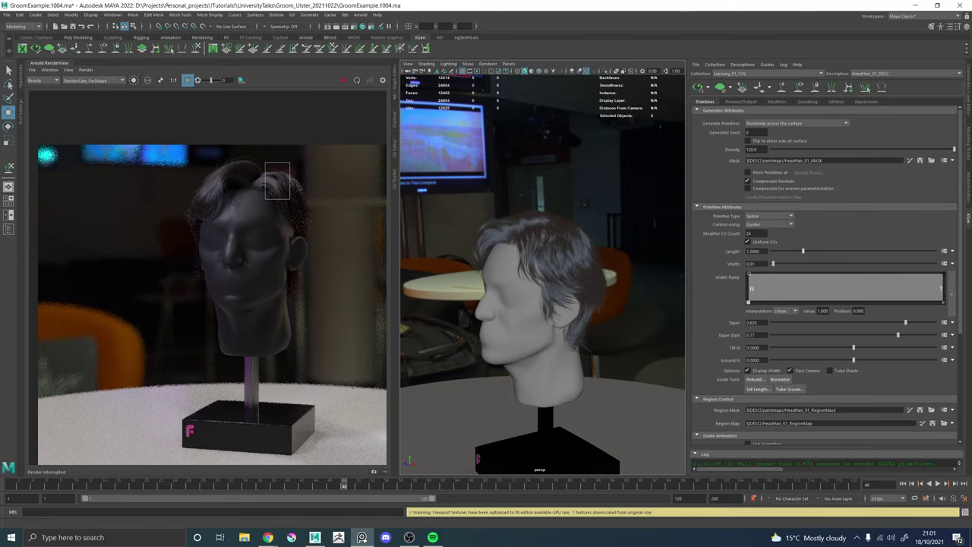
key(ctrl+s)
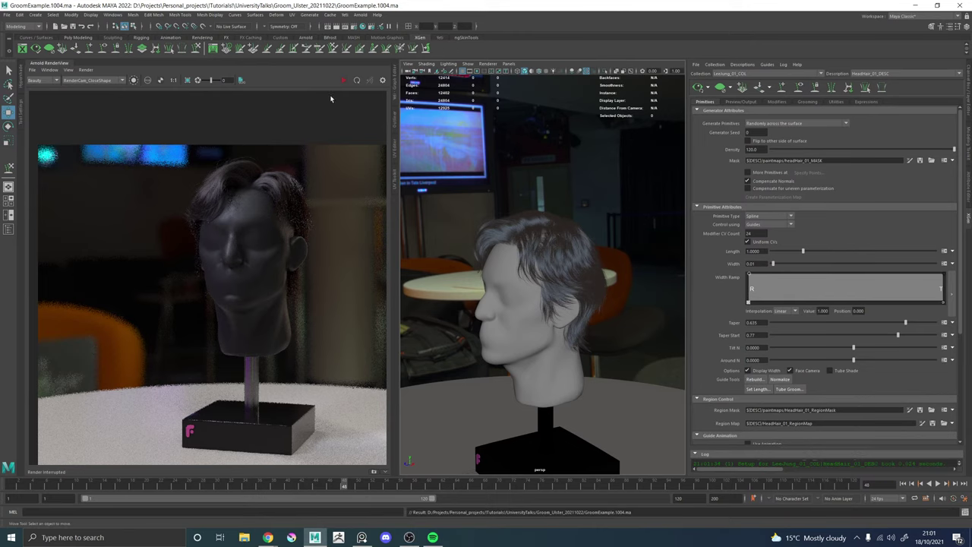
right_drag(971, 197, 561, 191)
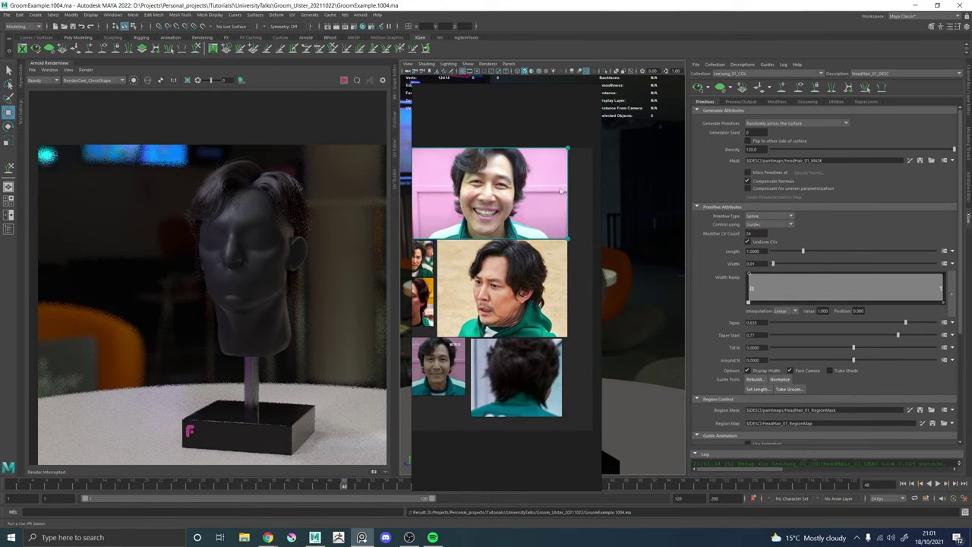